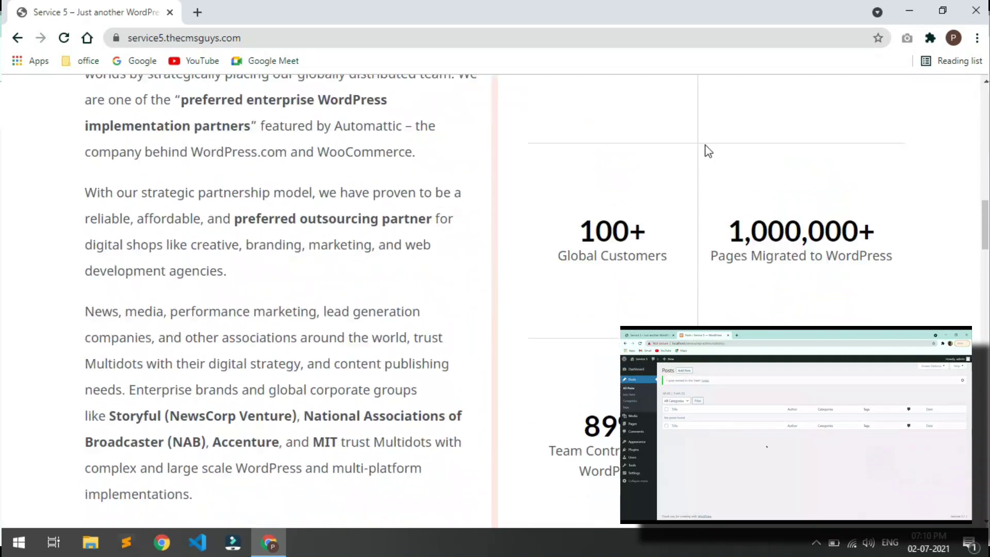
- Scroll through The CMS Guys home page, then go to the About page from the header menu
scroll(708, 151, "down", 20)
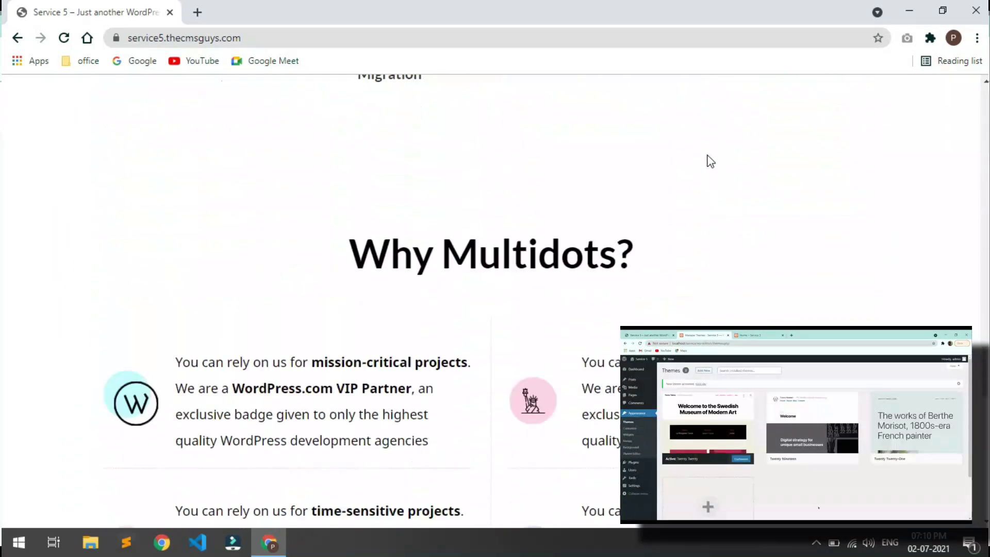
scroll(709, 161, "down", 4)
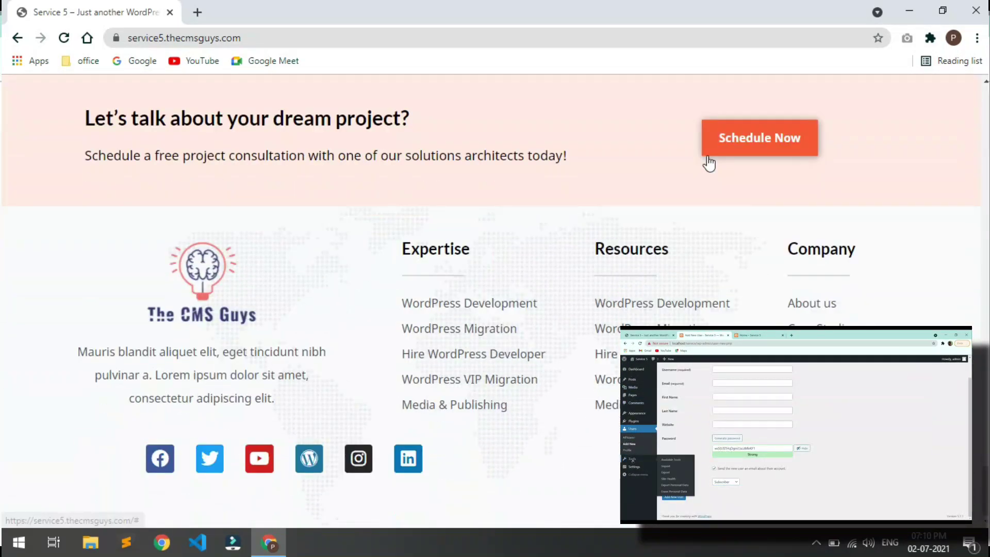
scroll(710, 161, "up", 20)
scroll(710, 161, "up", 20)
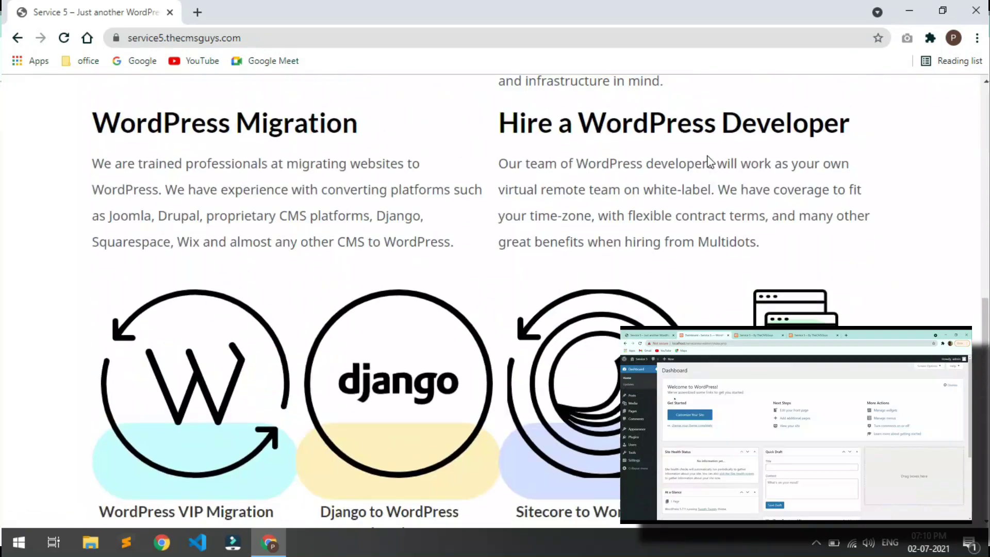
scroll(710, 162, "up", 20)
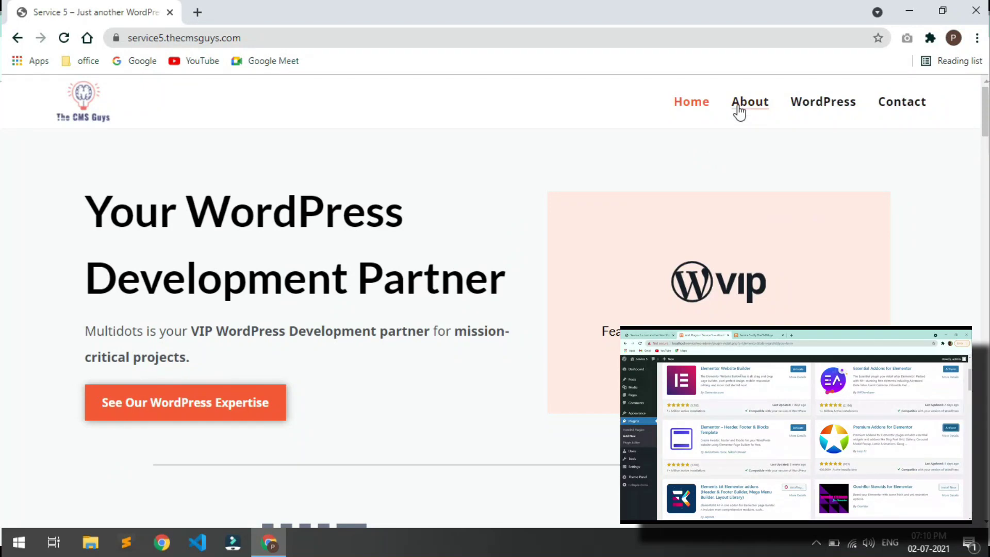
left_click(736, 106)
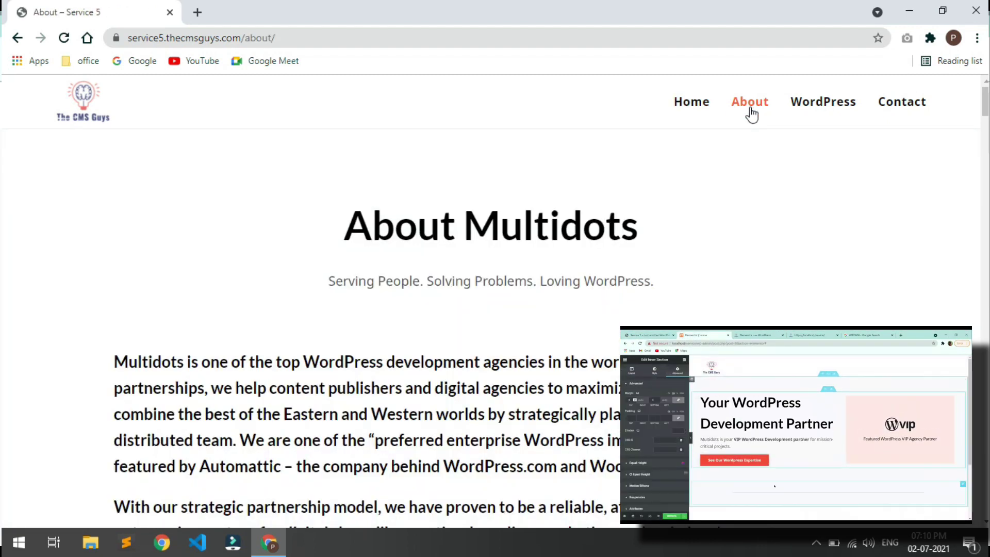
- Read the About page top to bottom, then go to the WordPress page from the header menu
scroll(750, 111, "down", 13)
scroll(752, 113, "down", 20)
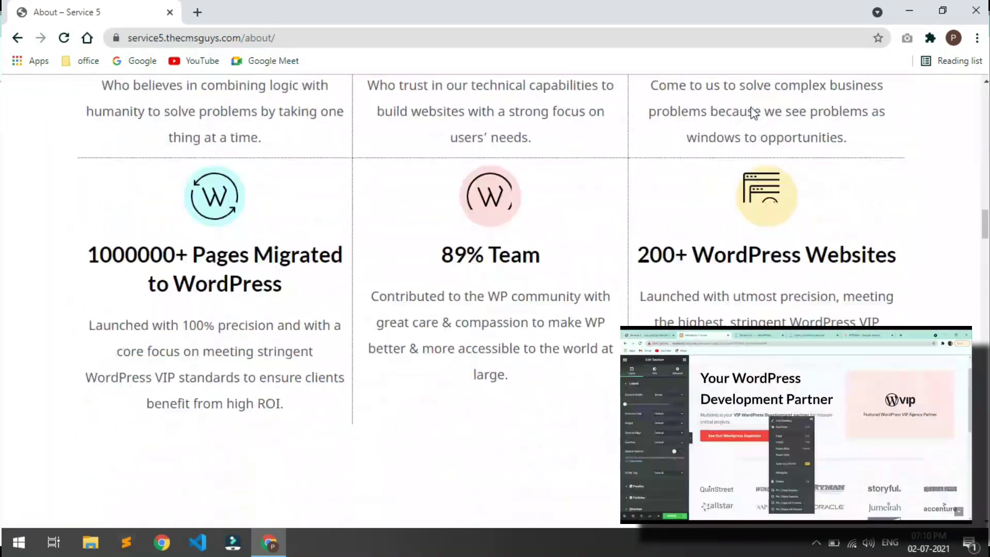
scroll(752, 107, "down", 20)
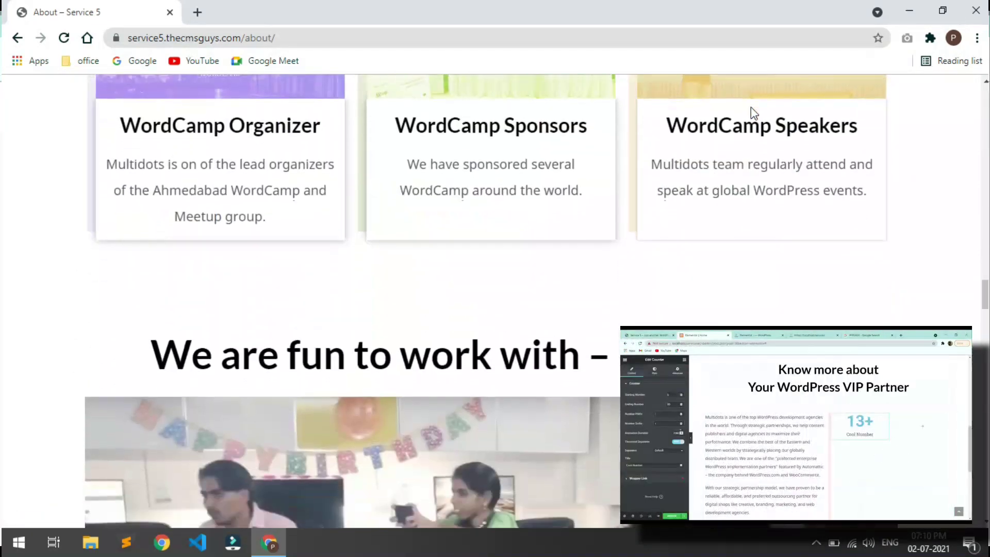
scroll(752, 107, "down", 20)
scroll(752, 107, "down", 20)
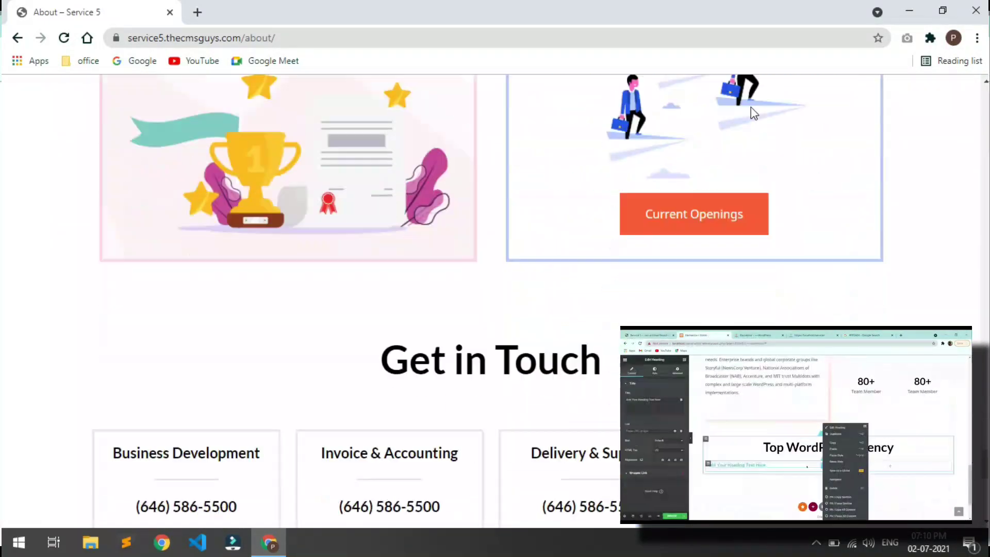
scroll(750, 111, "down", 10)
scroll(751, 110, "up", 5)
scroll(754, 113, "up", 15)
scroll(754, 113, "up", 15)
scroll(754, 114, "up", 15)
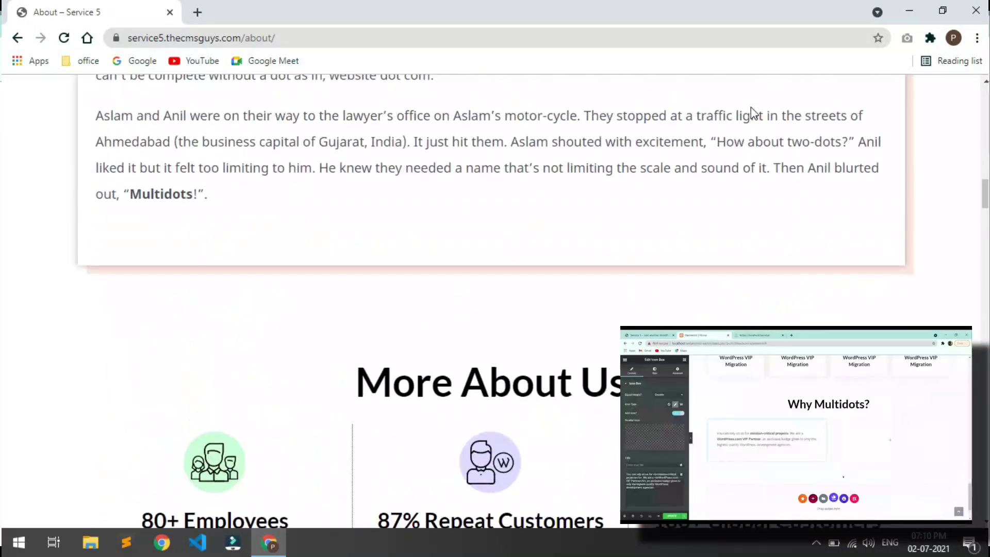
scroll(754, 114, "up", 15)
scroll(752, 107, "up", 8)
left_click(822, 103)
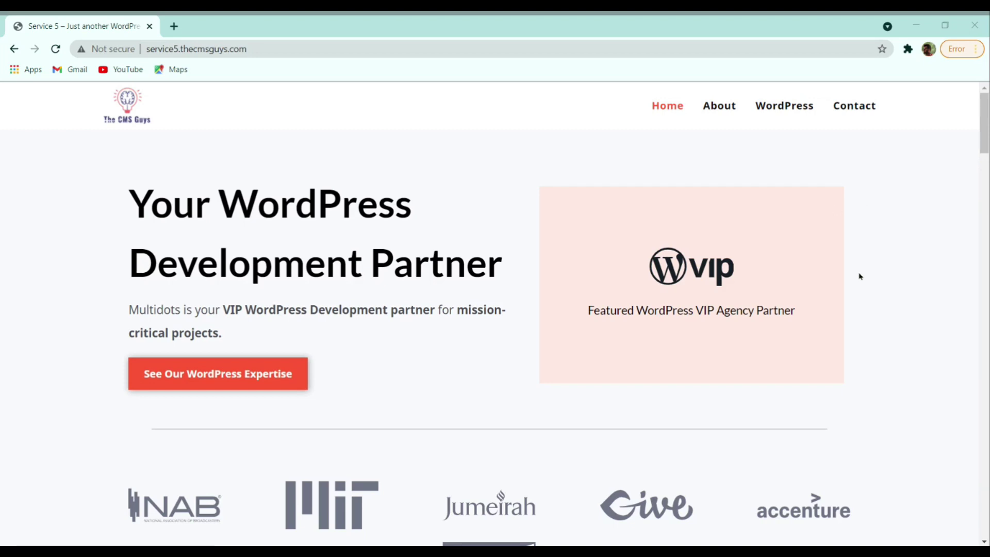
- Scroll the home page past migration services and 'Get in Touch' to the footer and back up
scroll(884, 269, "down", 4)
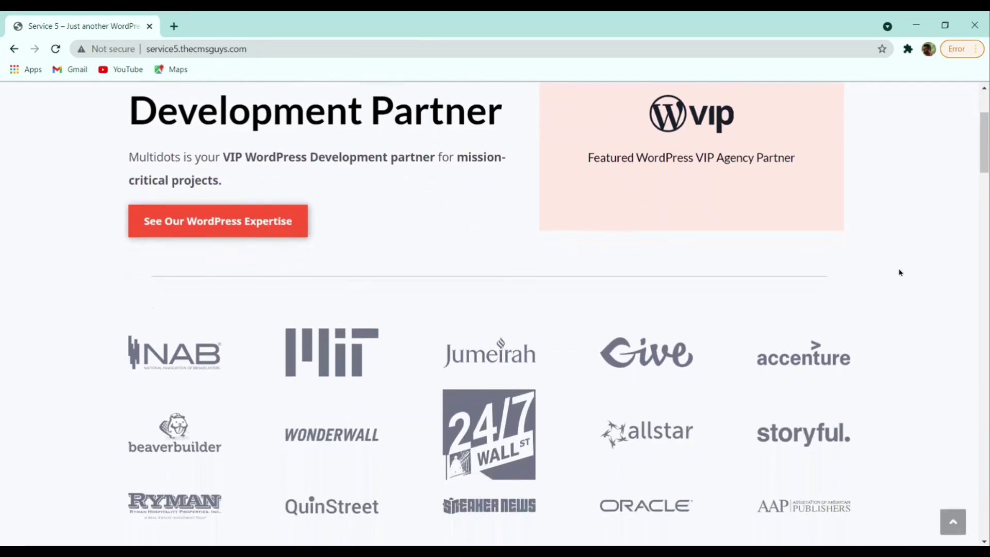
scroll(492, 254, "down", 5)
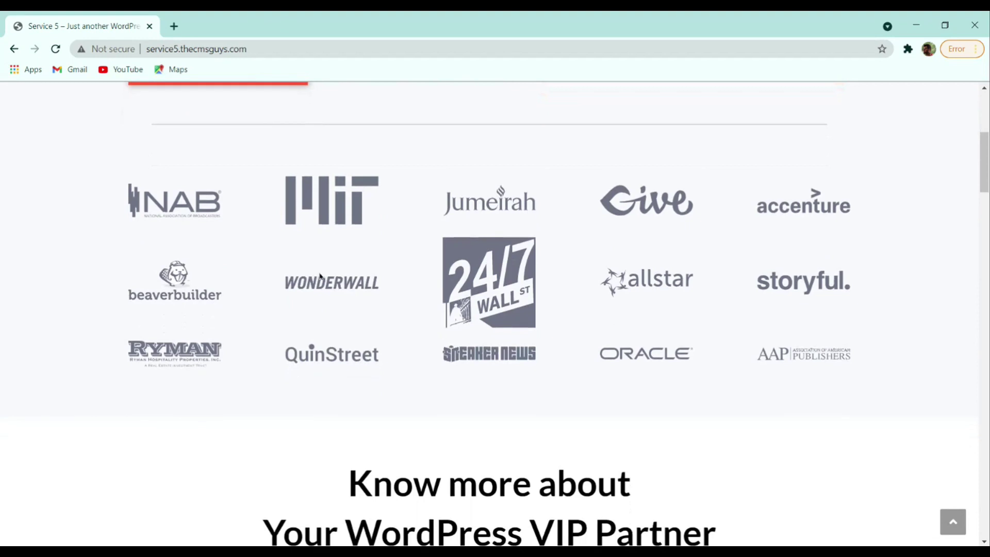
scroll(320, 276, "down", 2)
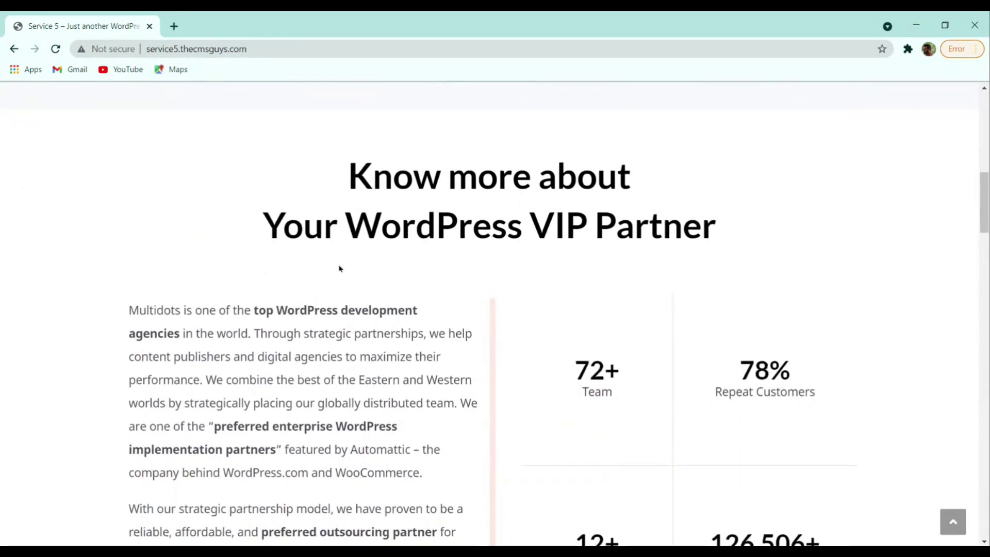
scroll(728, 288, "down", 2)
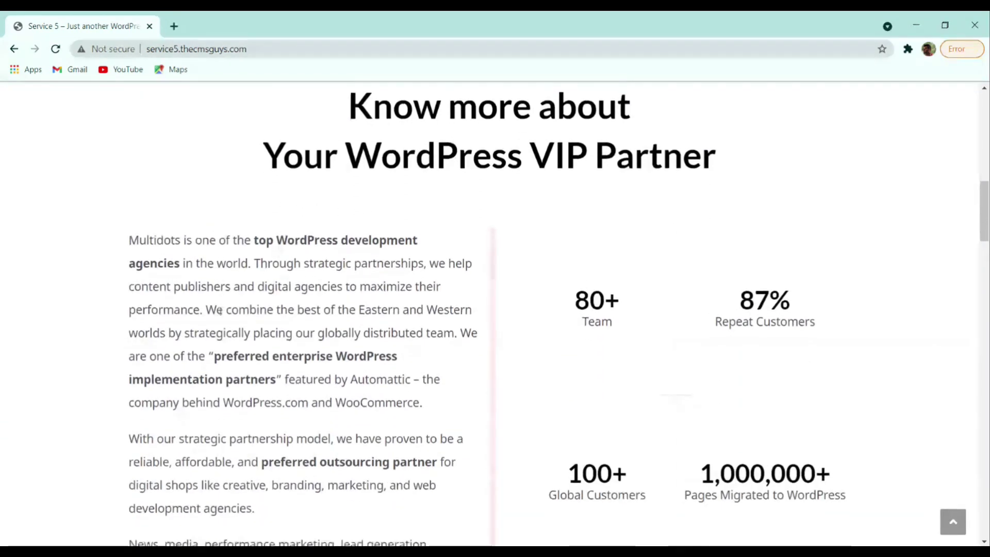
scroll(782, 283, "down", 4)
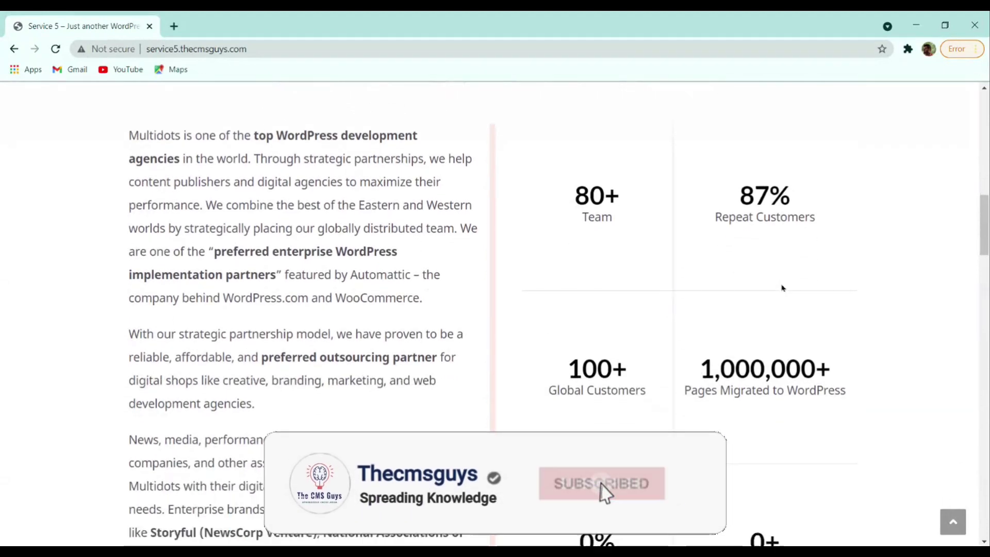
scroll(782, 287, "down", 4)
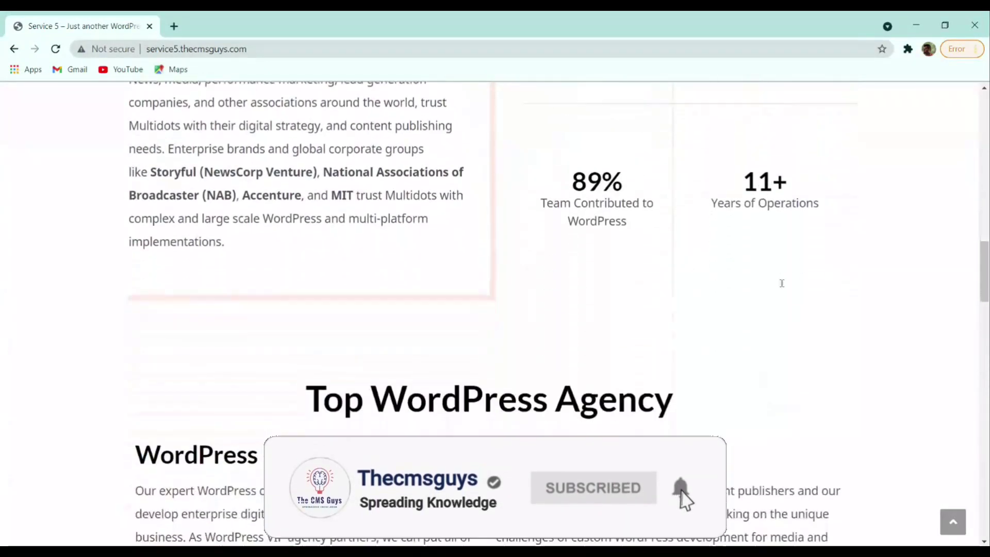
scroll(782, 286, "down", 2)
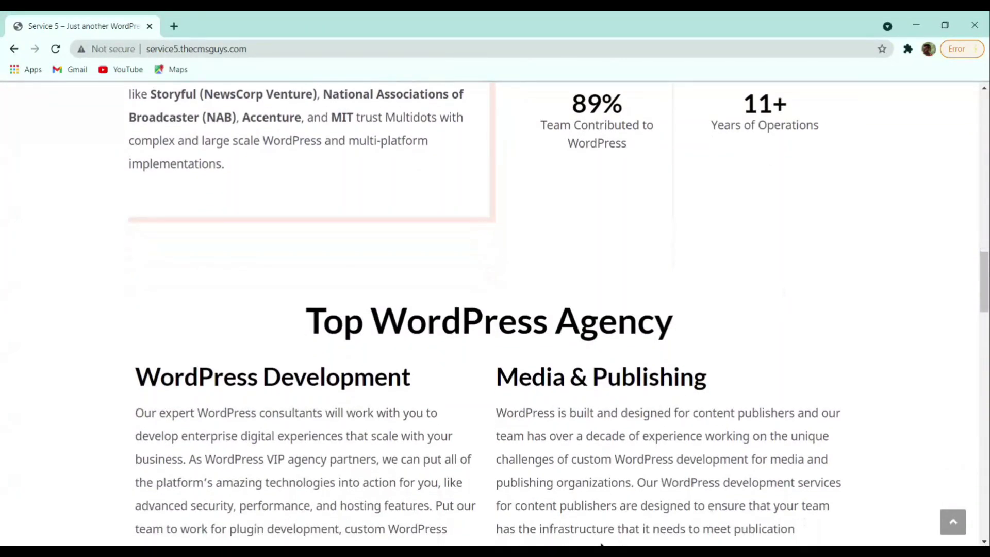
scroll(492, 316, "down", 5)
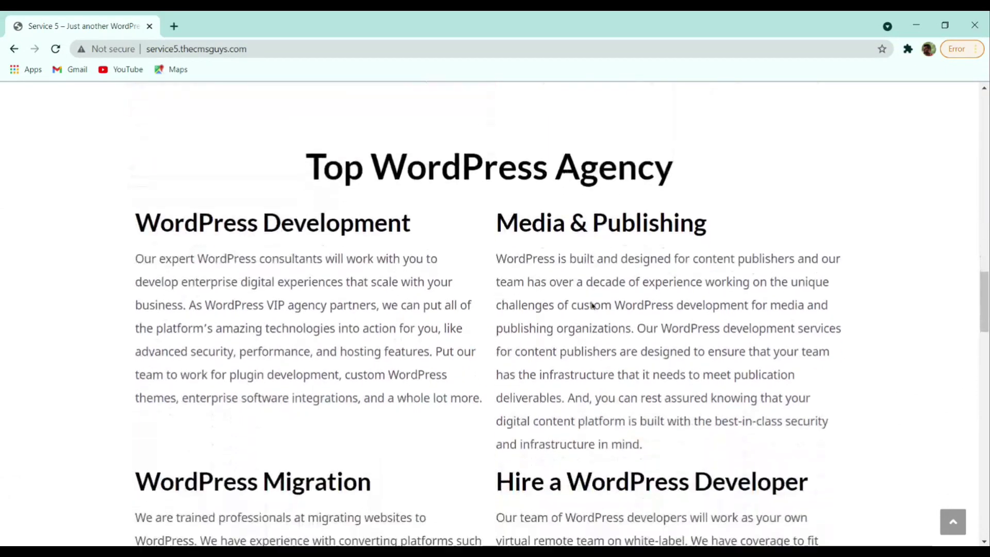
scroll(590, 304, "down", 4)
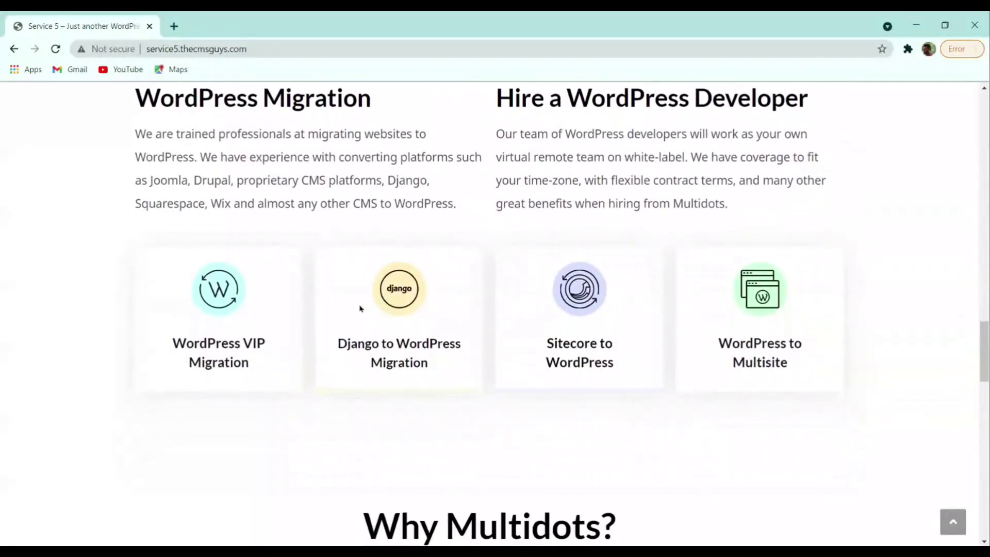
scroll(746, 309, "down", 8)
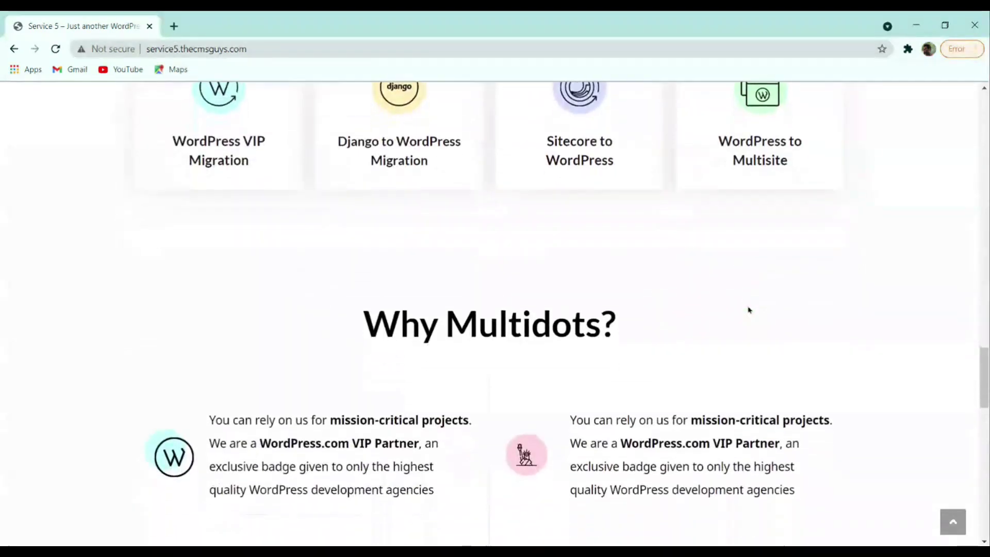
scroll(617, 320, "down", 5)
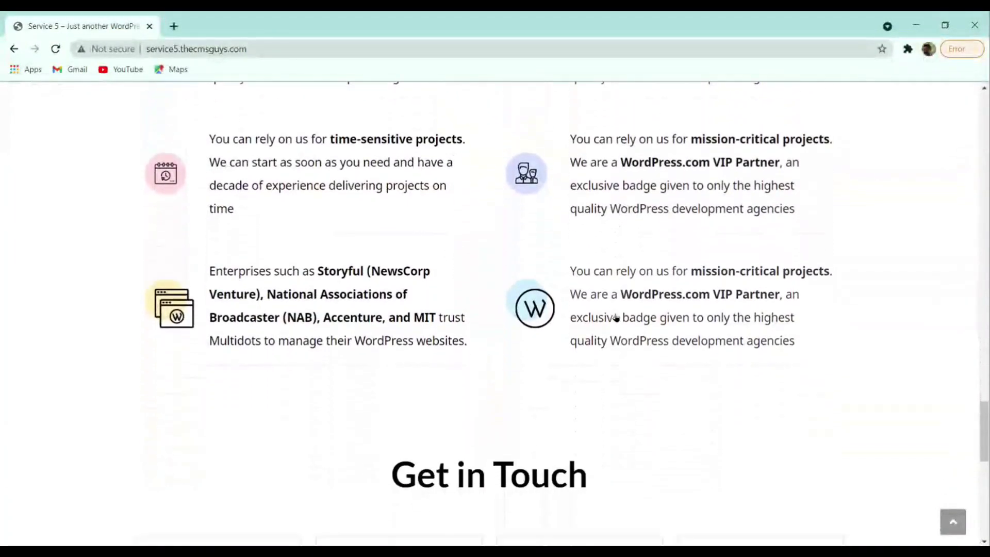
scroll(616, 317, "down", 7)
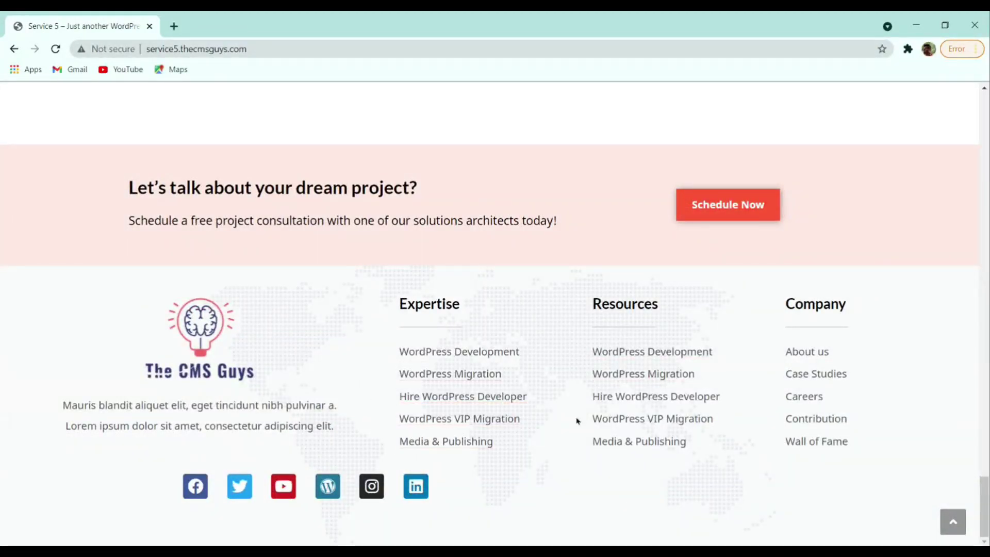
scroll(624, 448, "up", 20)
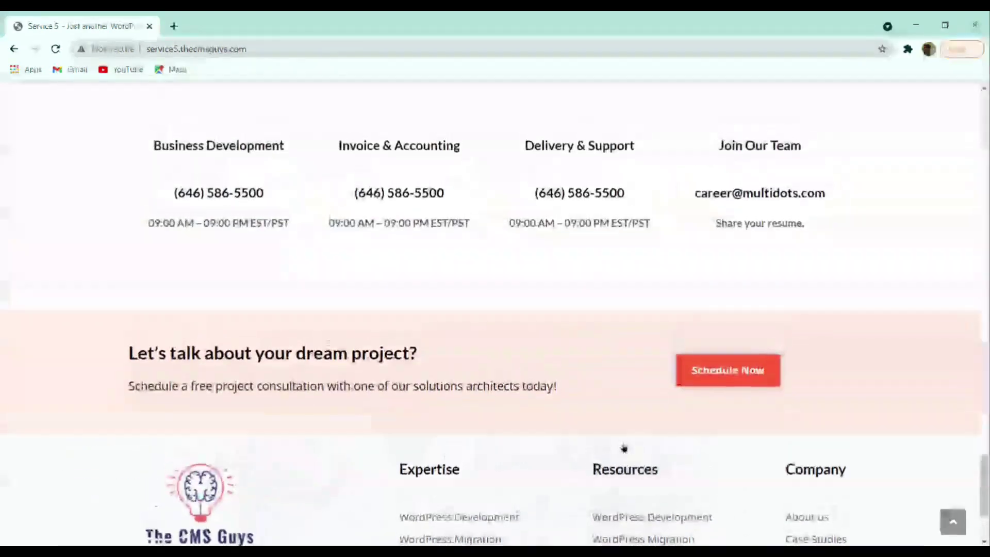
scroll(609, 420, "up", 10)
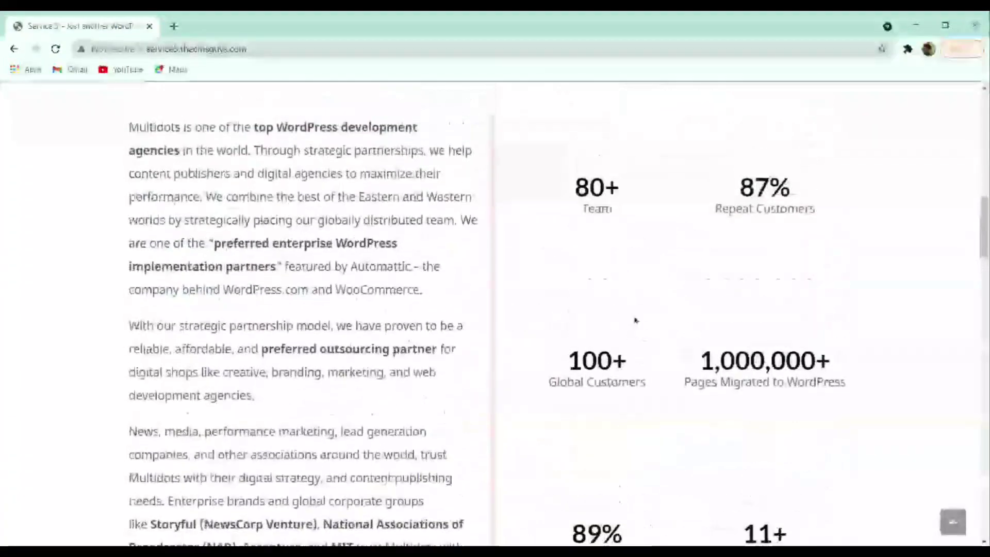
- Open the About page, read it down to the footer, and jump back to the top
left_click(704, 110)
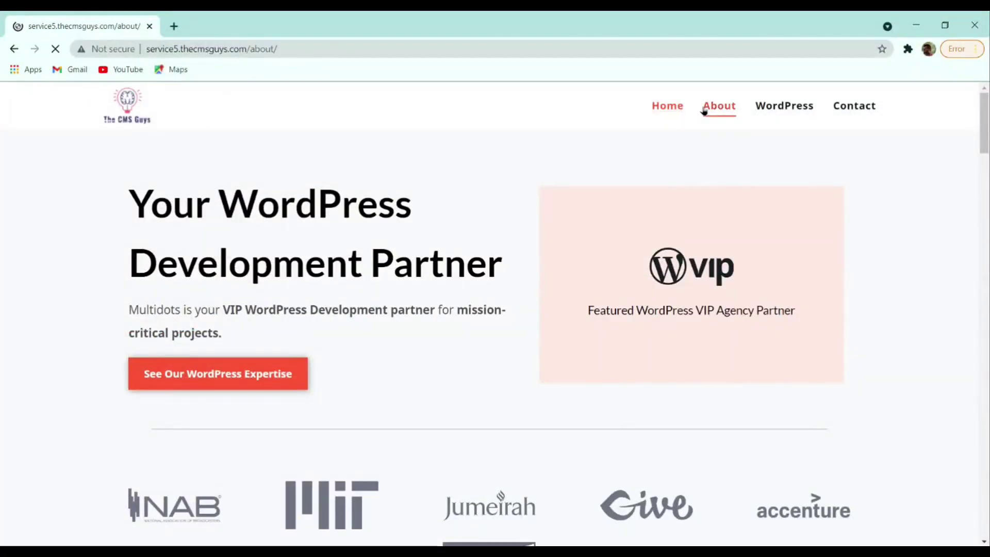
scroll(694, 207, "down", 9)
scroll(694, 207, "down", 10)
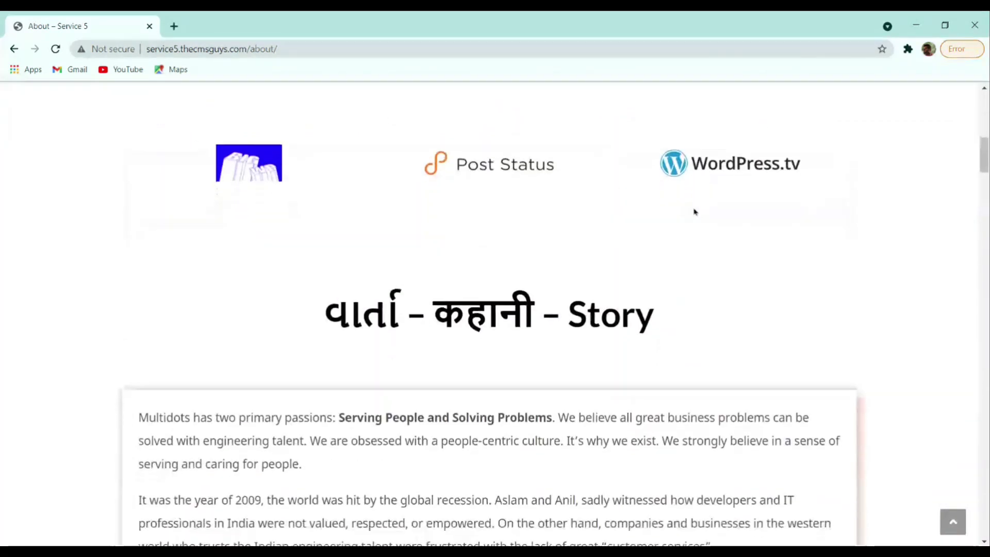
scroll(694, 207, "down", 15)
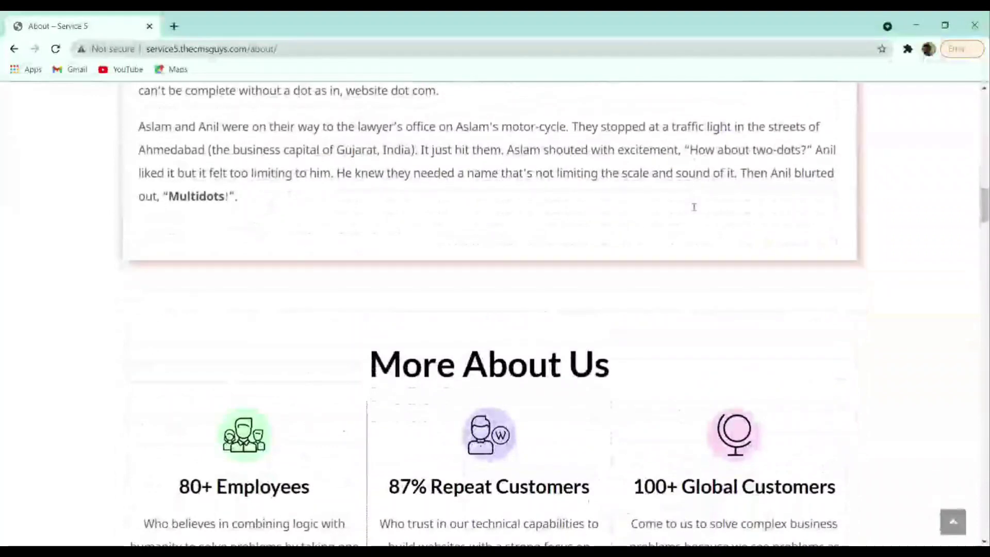
scroll(694, 211, "down", 10)
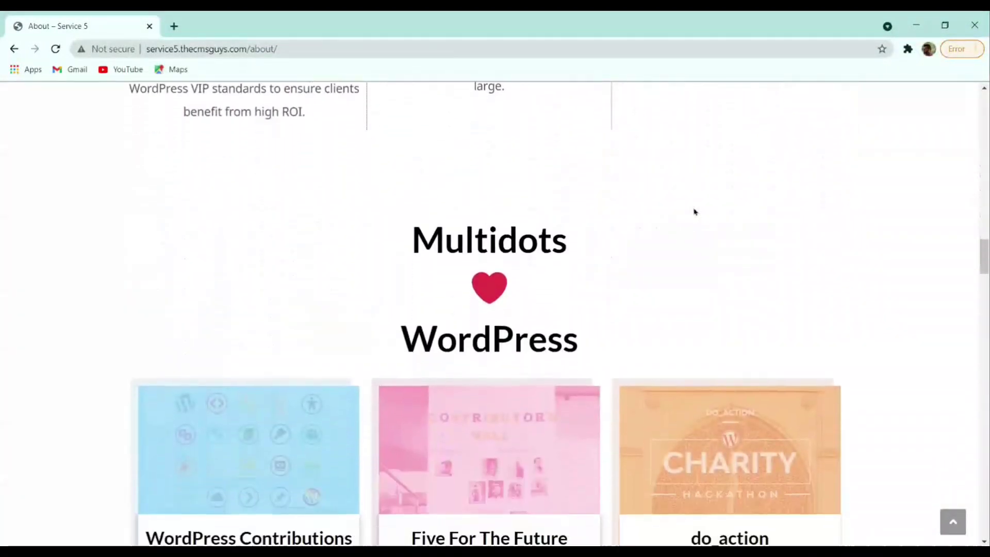
scroll(694, 211, "down", 15)
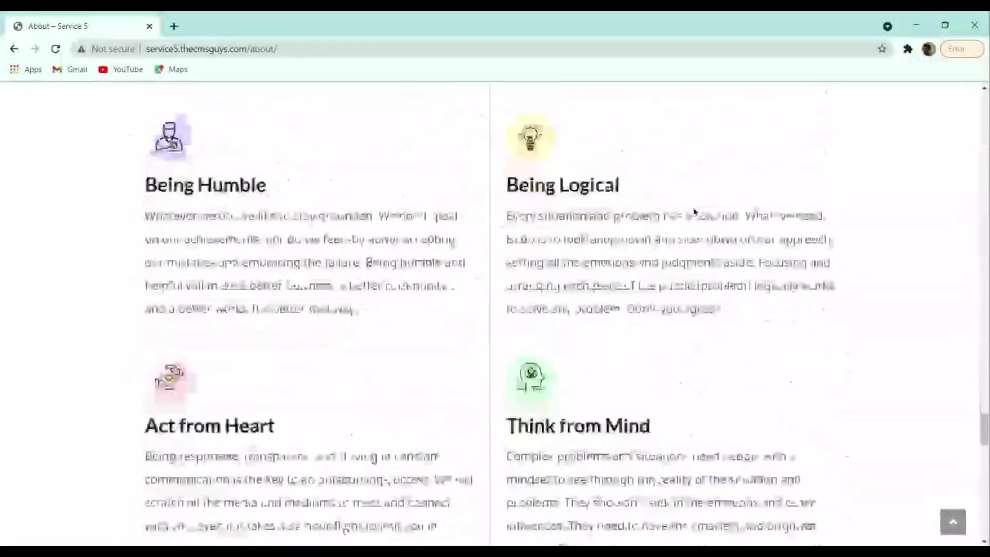
scroll(694, 212, "down", 15)
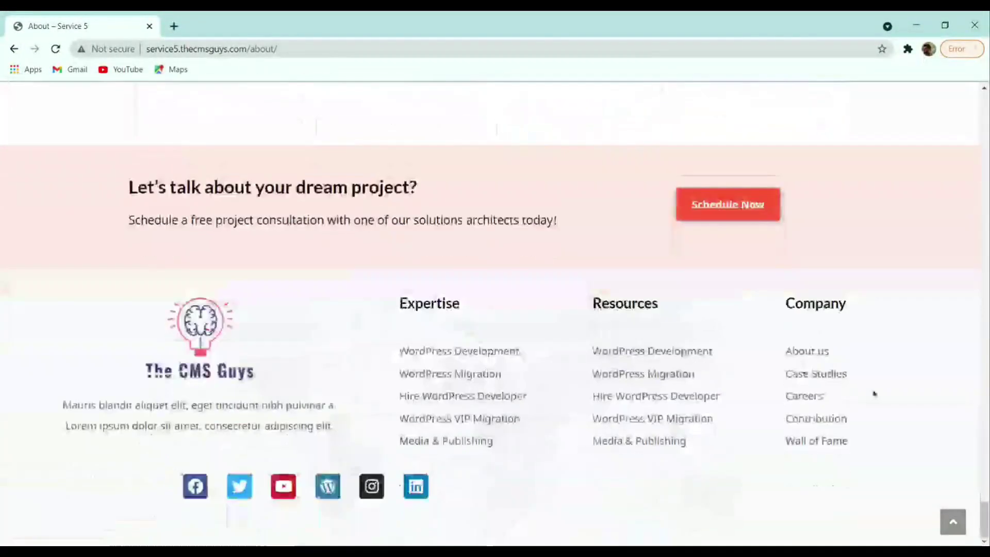
left_click(953, 522)
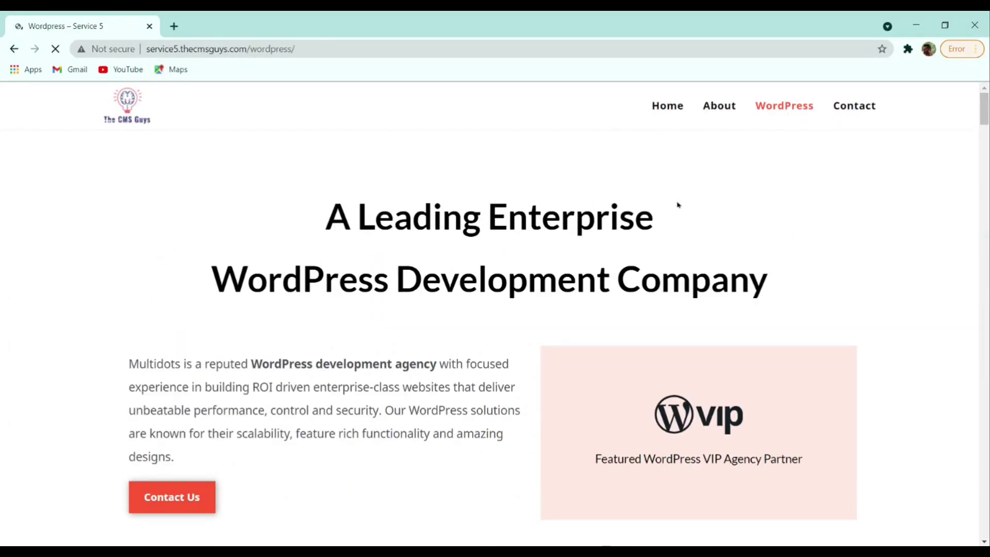
scroll(677, 205, "down", 10)
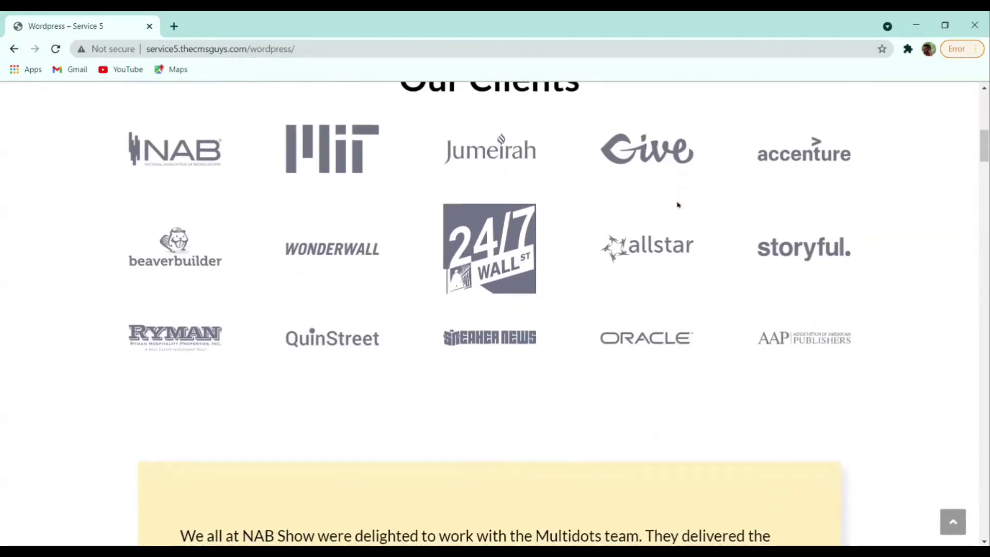
scroll(678, 204, "down", 12)
scroll(677, 204, "down", 10)
scroll(675, 200, "down", 15)
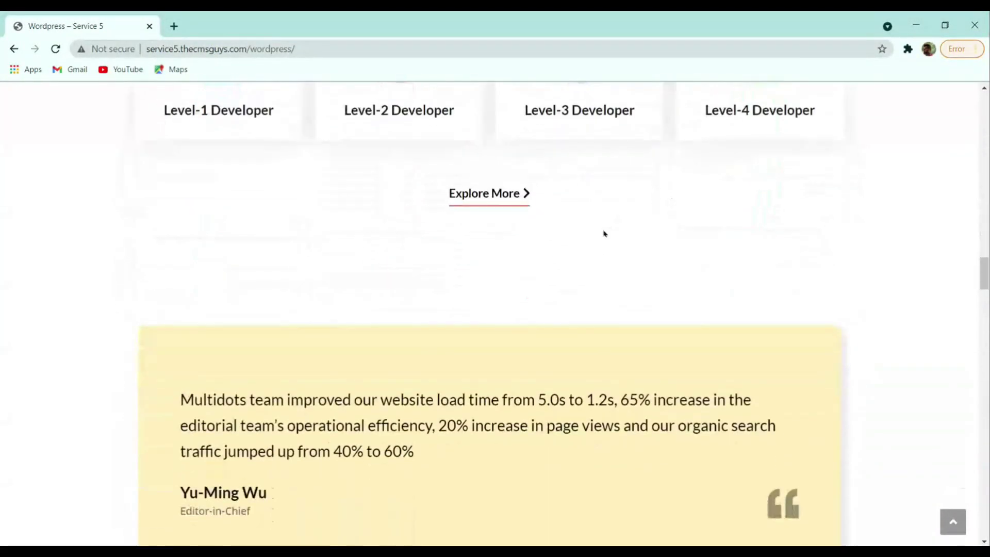
scroll(605, 234, "down", 6)
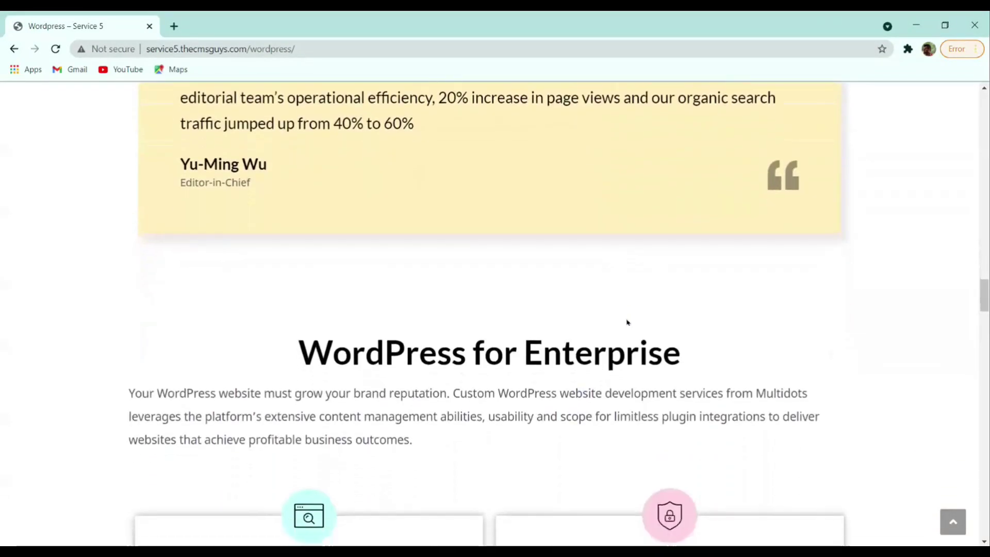
scroll(627, 322, "down", 6)
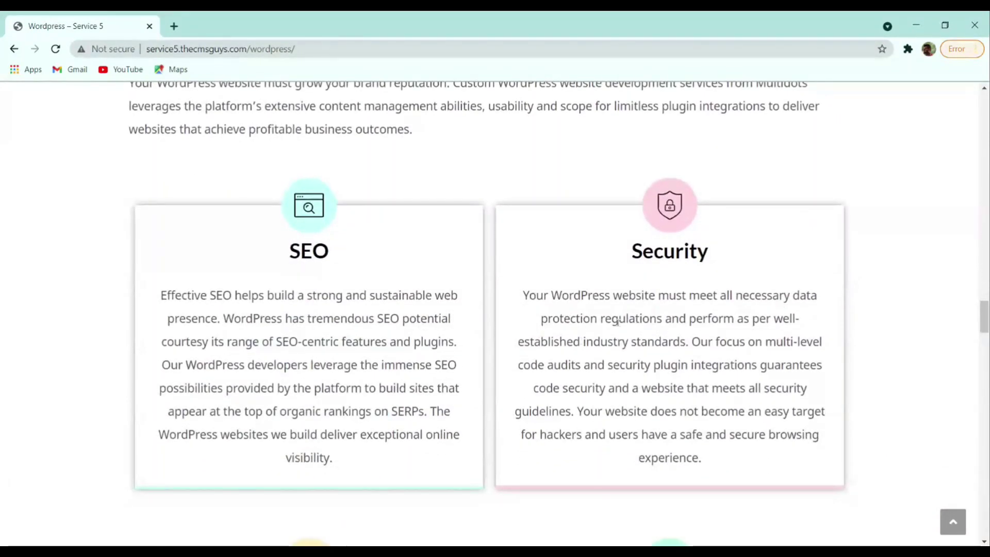
scroll(602, 319, "down", 3)
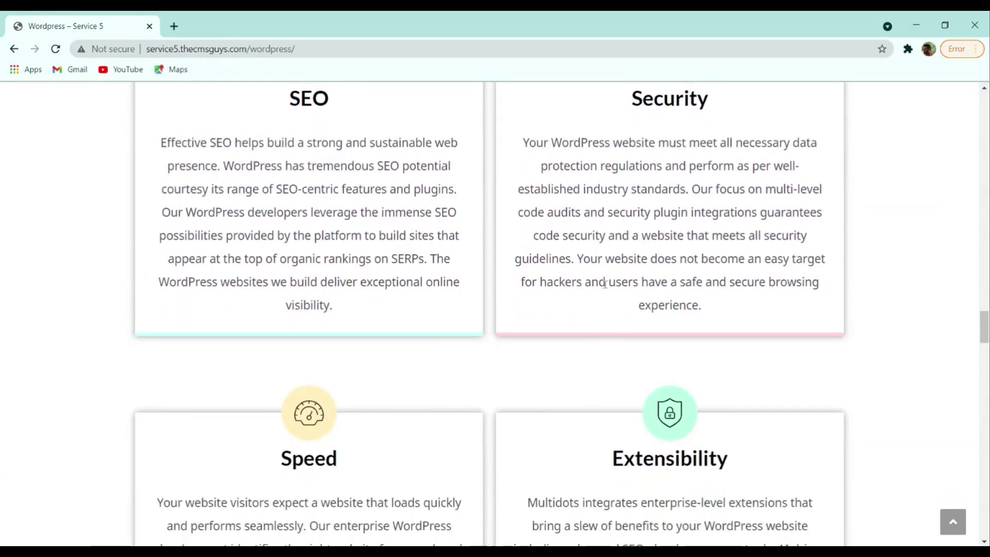
scroll(210, 342, "down", 7)
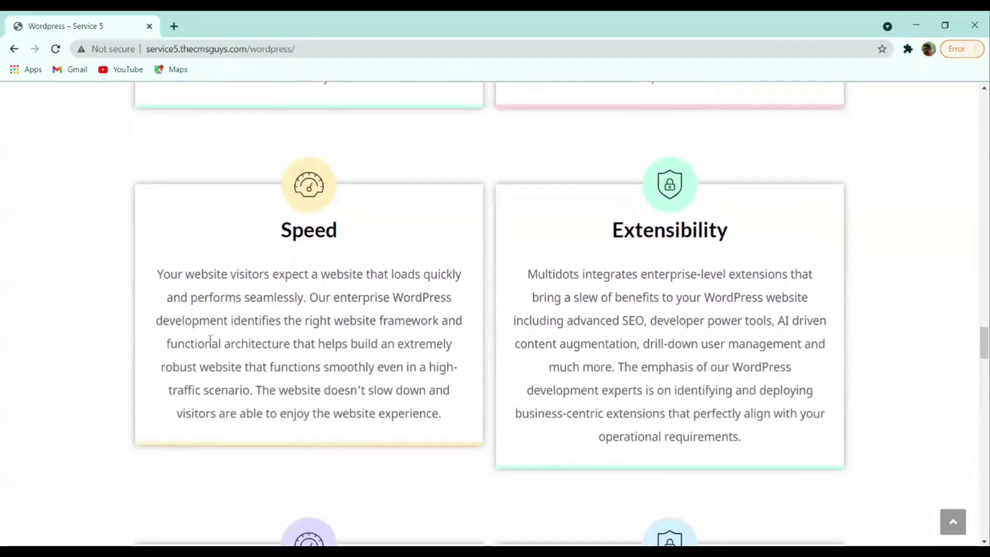
scroll(346, 342, "down", 10)
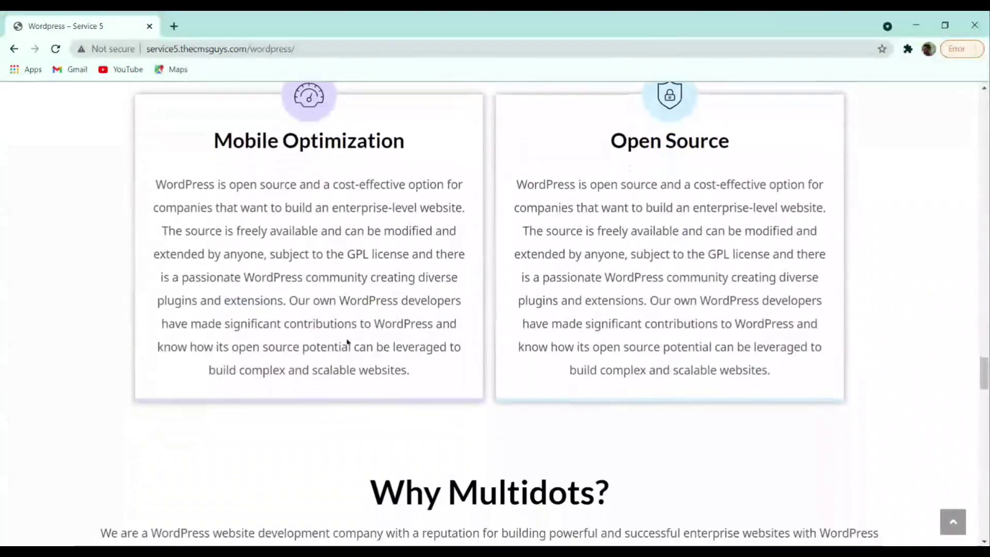
scroll(369, 338, "down", 4)
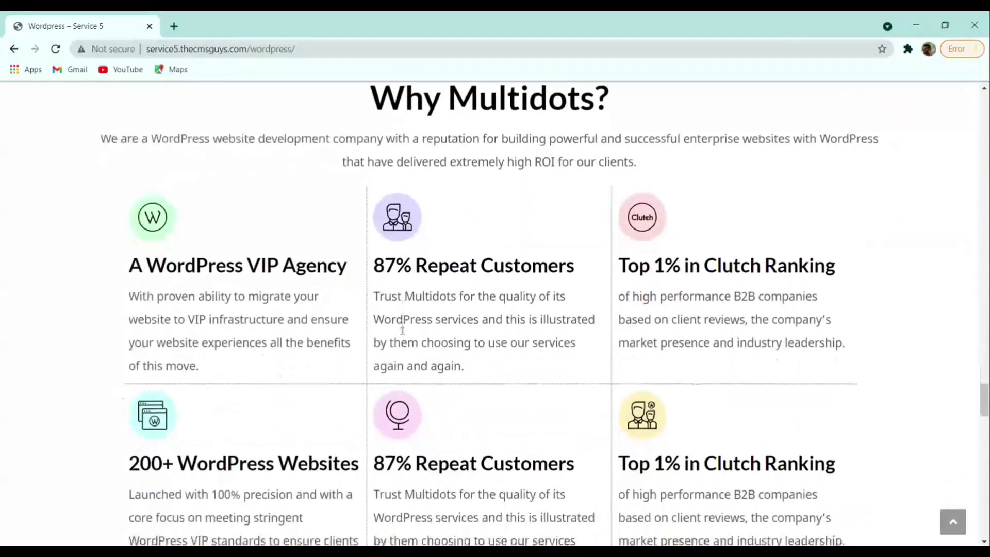
scroll(565, 331, "down", 4)
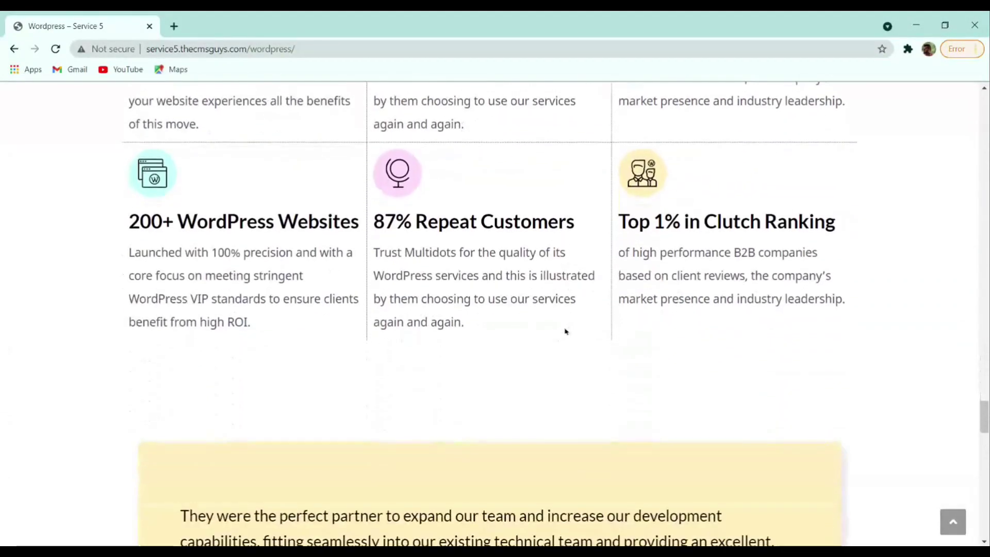
scroll(565, 331, "down", 5)
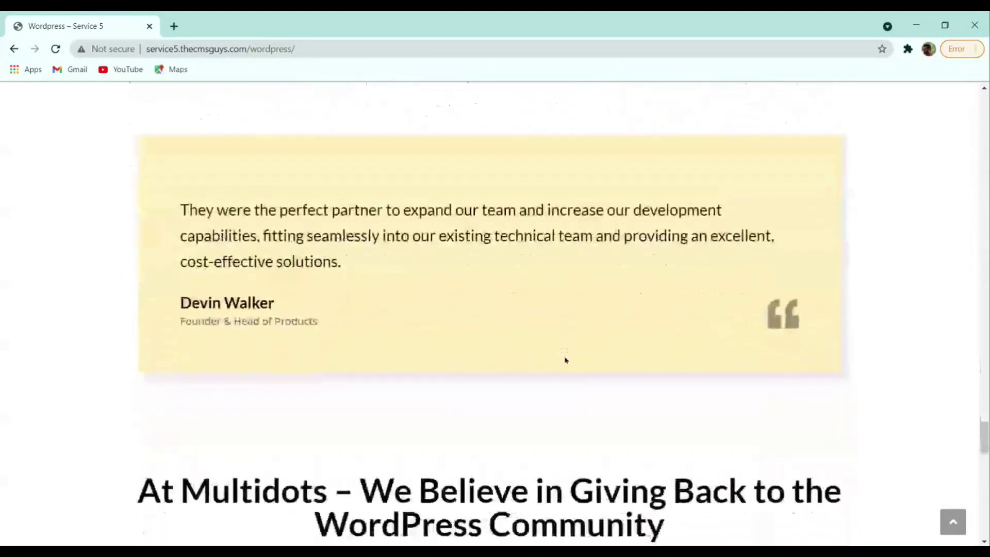
scroll(566, 332, "up", 20)
scroll(564, 360, "up", 20)
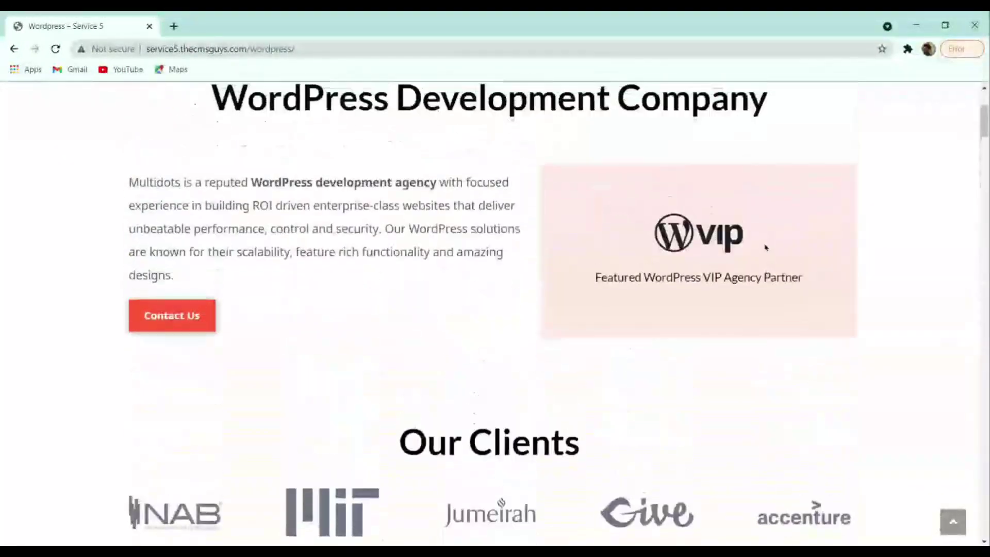
scroll(765, 248, "up", 4)
- Go to the Contact page and scroll through its contact form and details
left_click(851, 107)
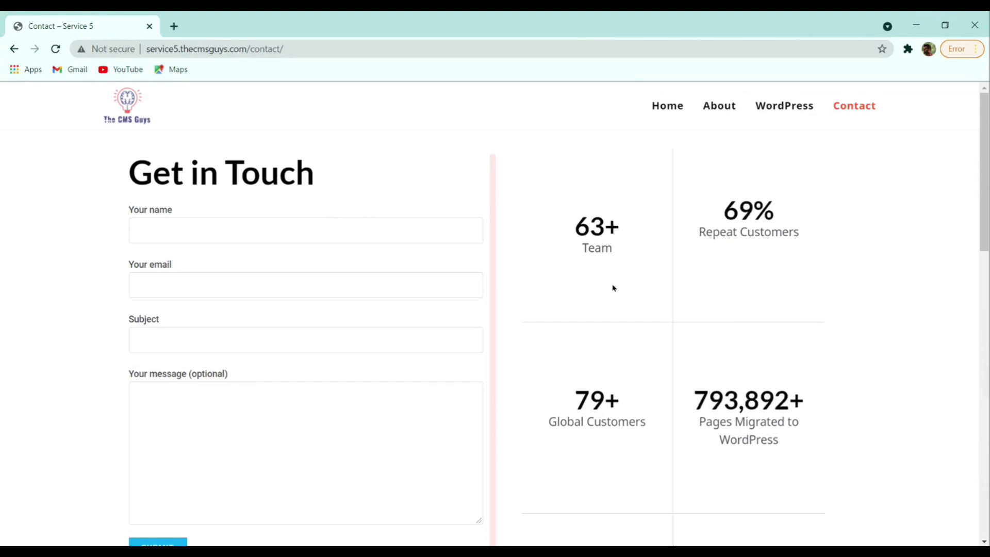
scroll(611, 287, "down", 5)
scroll(612, 287, "down", 10)
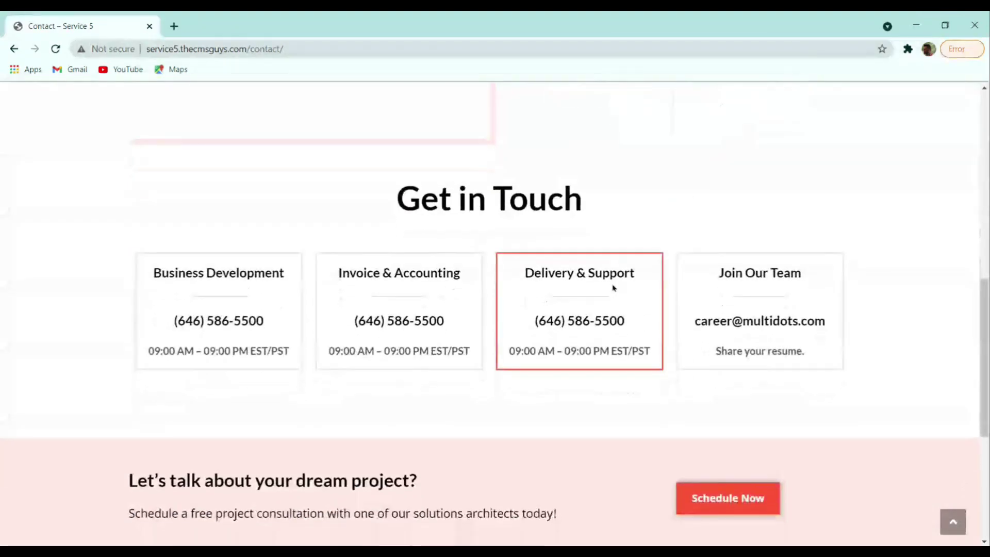
scroll(613, 287, "up", 15)
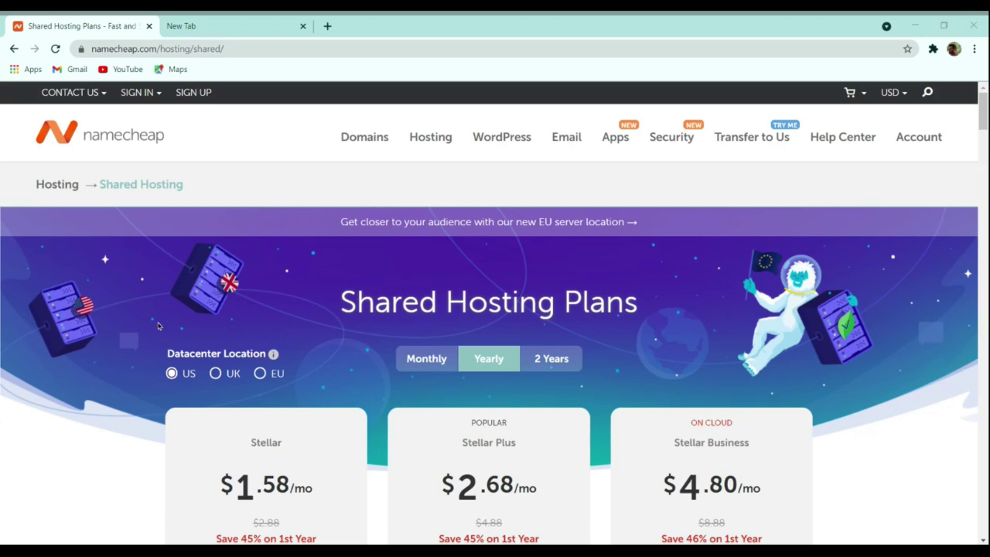
left_click(156, 315)
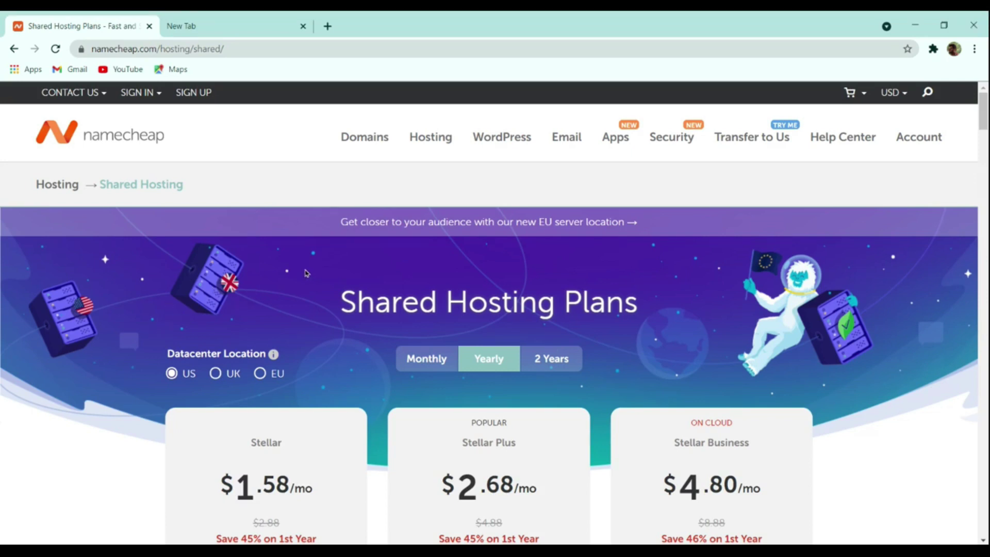
scroll(228, 302, "down", 4)
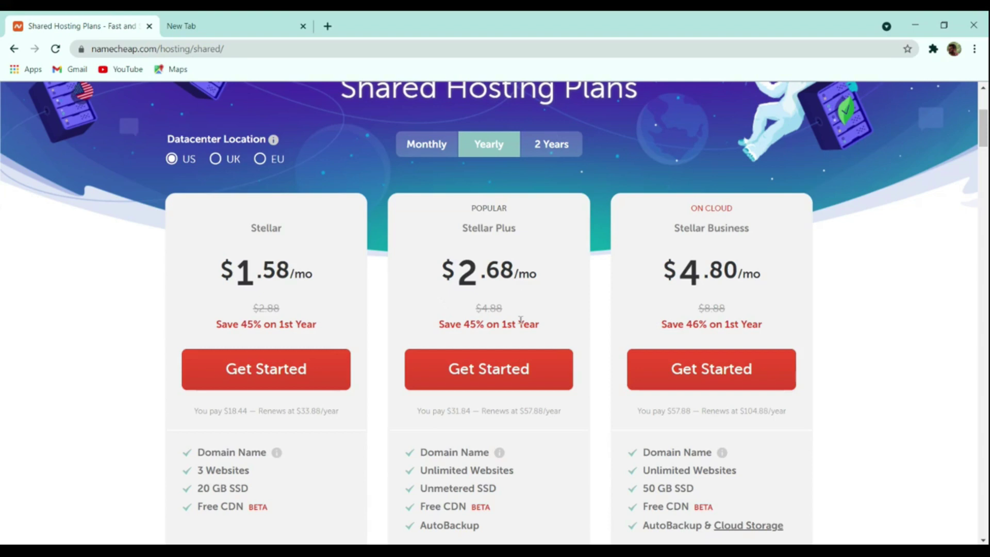
scroll(520, 320, "down", 4)
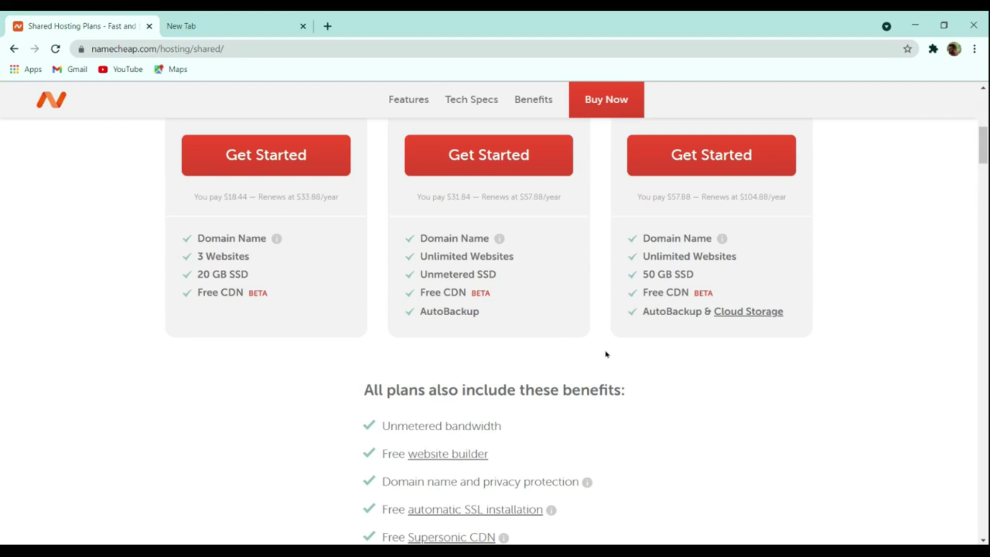
scroll(606, 350, "up", 10)
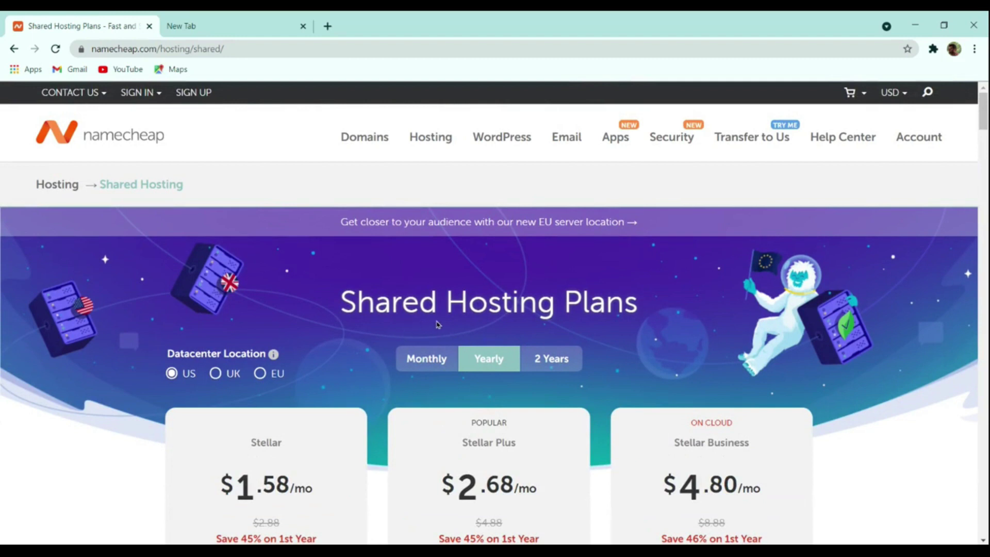
scroll(418, 336, "down", 4)
- Keep the US datacenter, show prices in Indian Rupees, and start buying the Stellar Plus plan
left_click(228, 379)
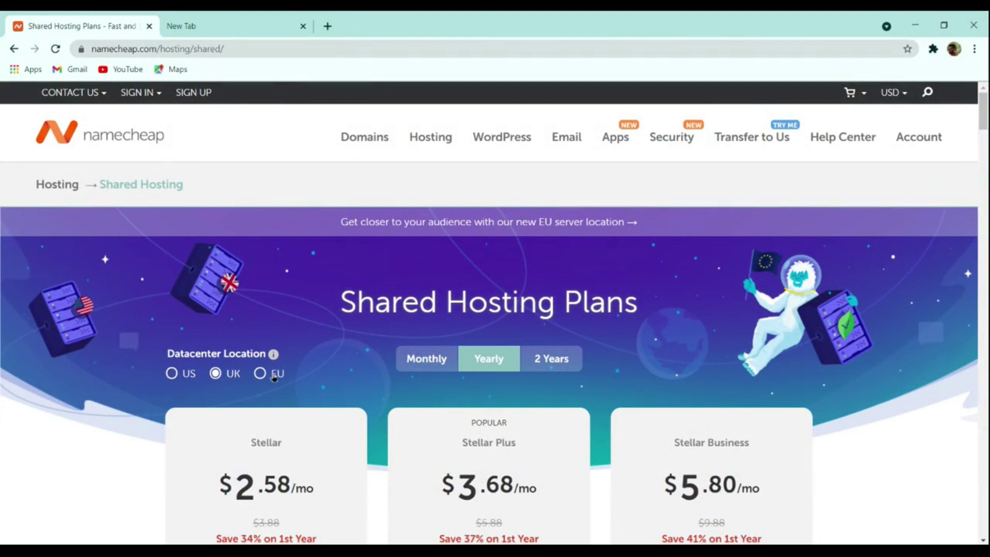
left_click(187, 379)
mouse_move(882, 95)
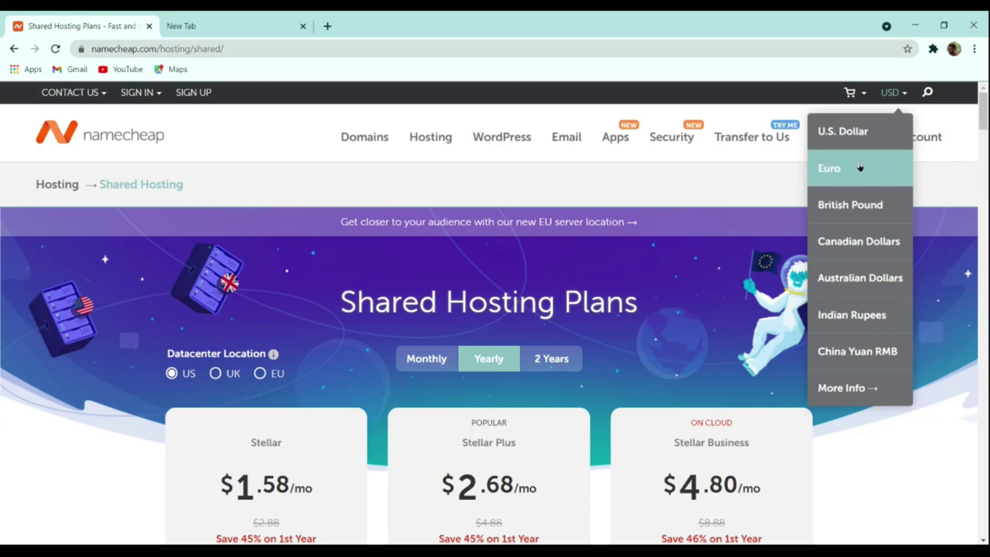
left_click(864, 314)
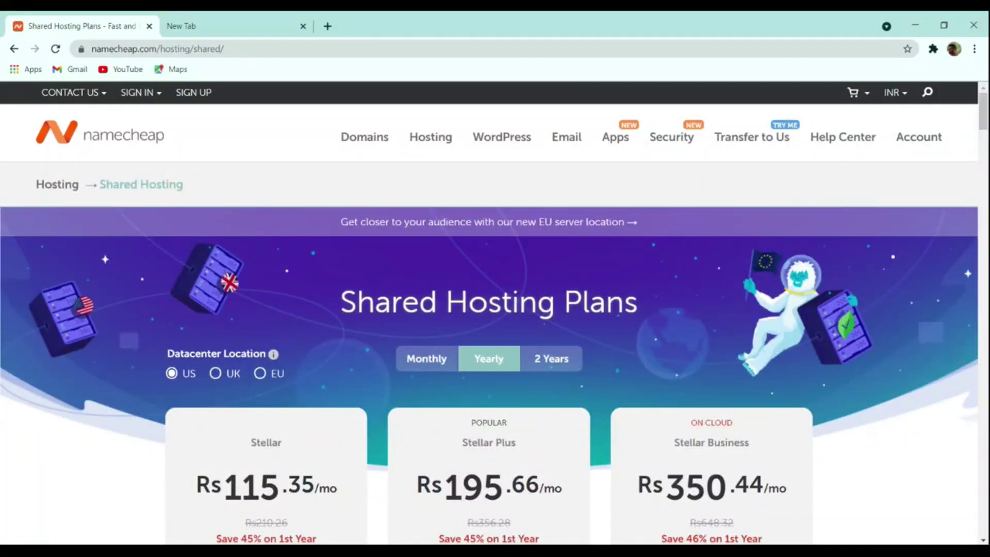
scroll(381, 381, "down", 4)
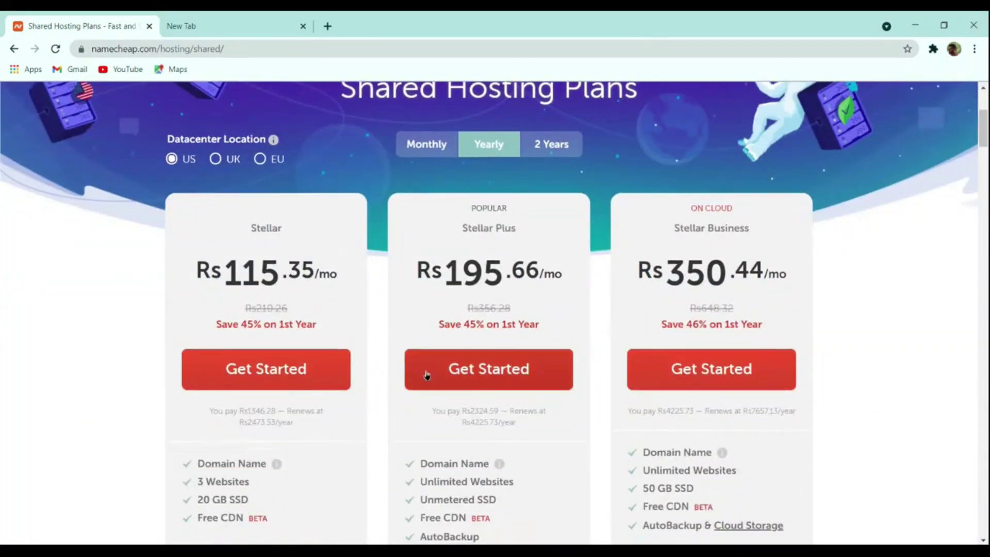
left_click(496, 369)
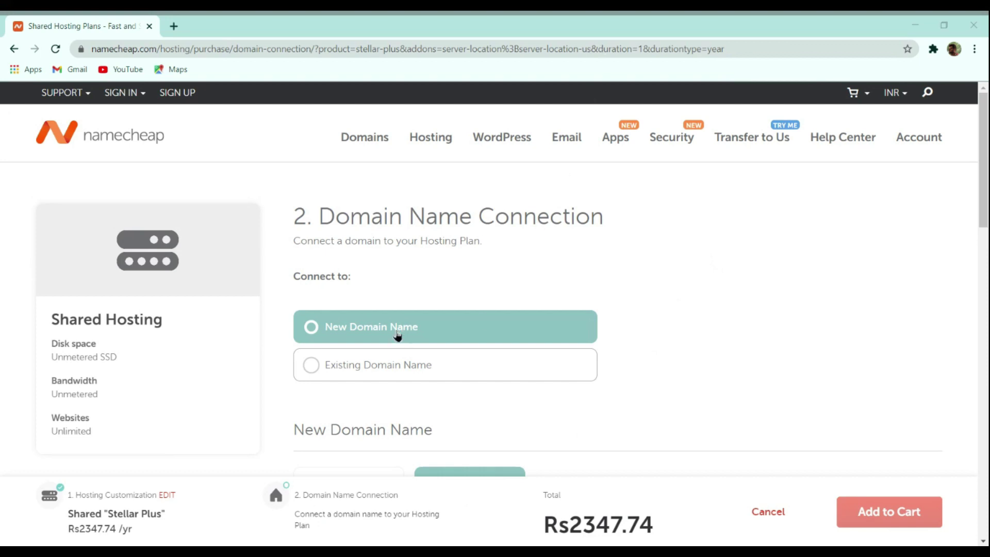
- Choose to connect the hosting to a new domain name rather than an existing one
left_click(387, 355)
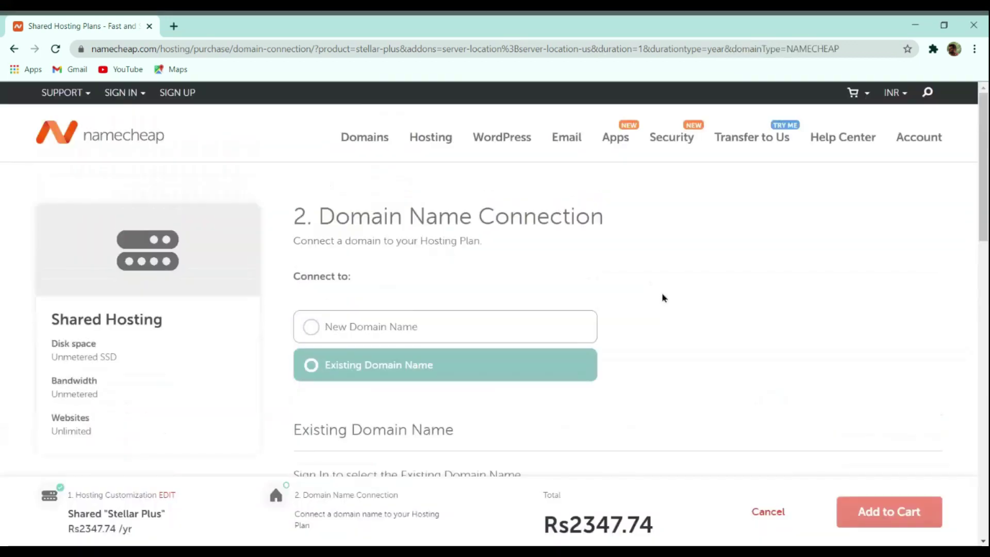
left_click(432, 320)
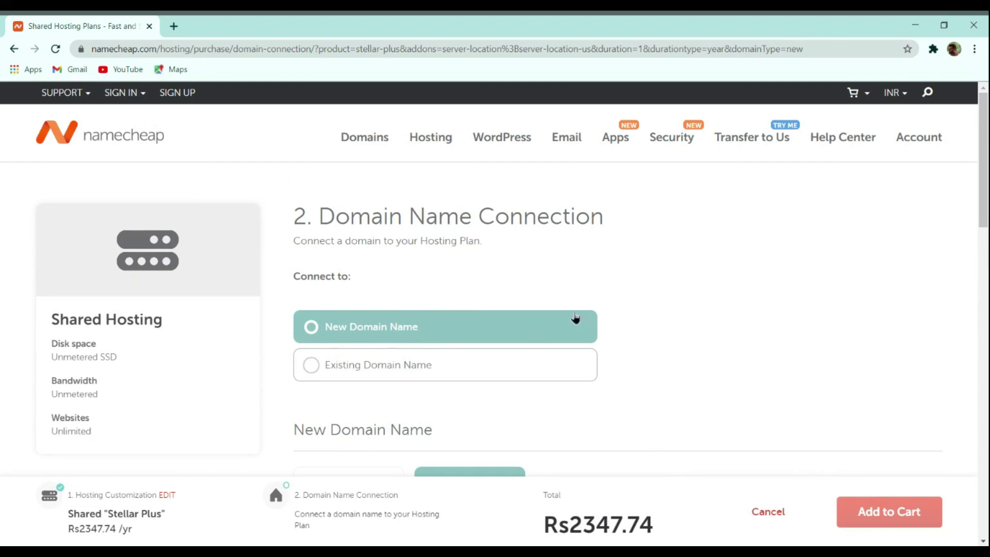
scroll(599, 303, "down", 3)
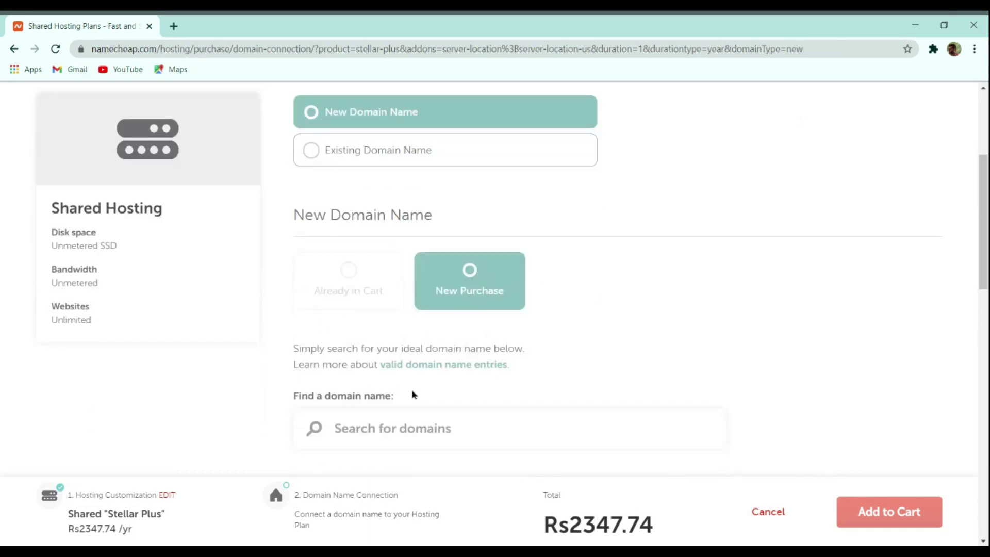
- Search for thecmsguys.in, select it, and add it with the hosting to the cart
left_click(459, 427)
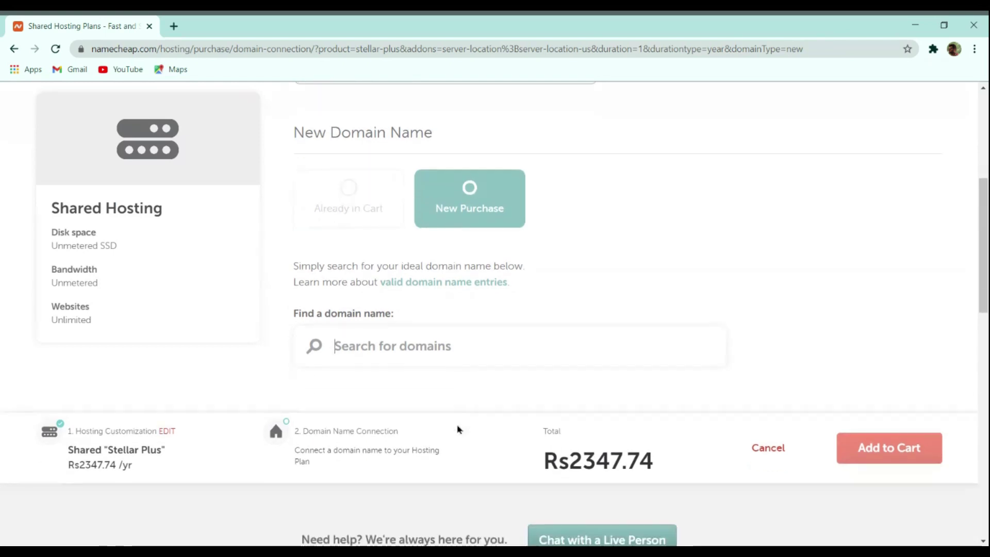
type("thec")
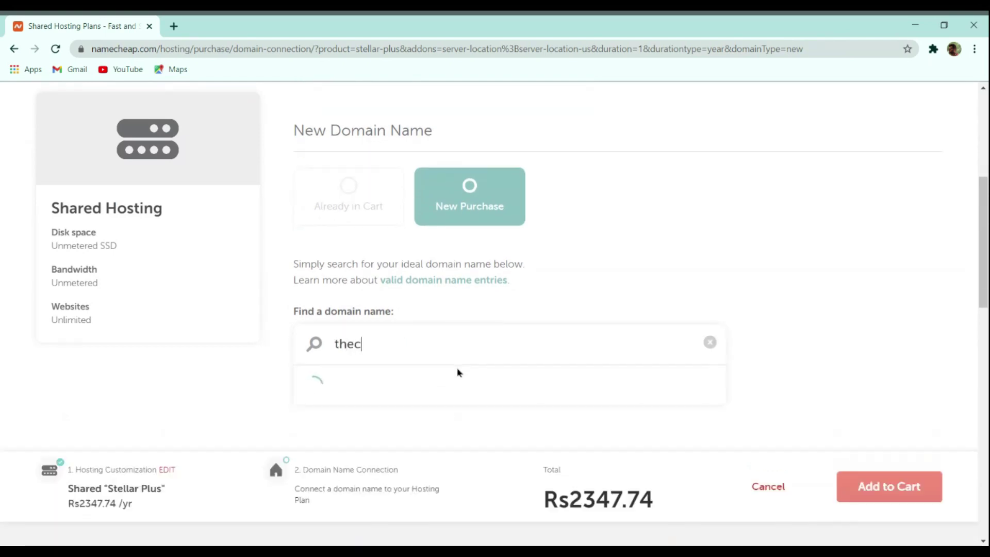
type("msguys.in")
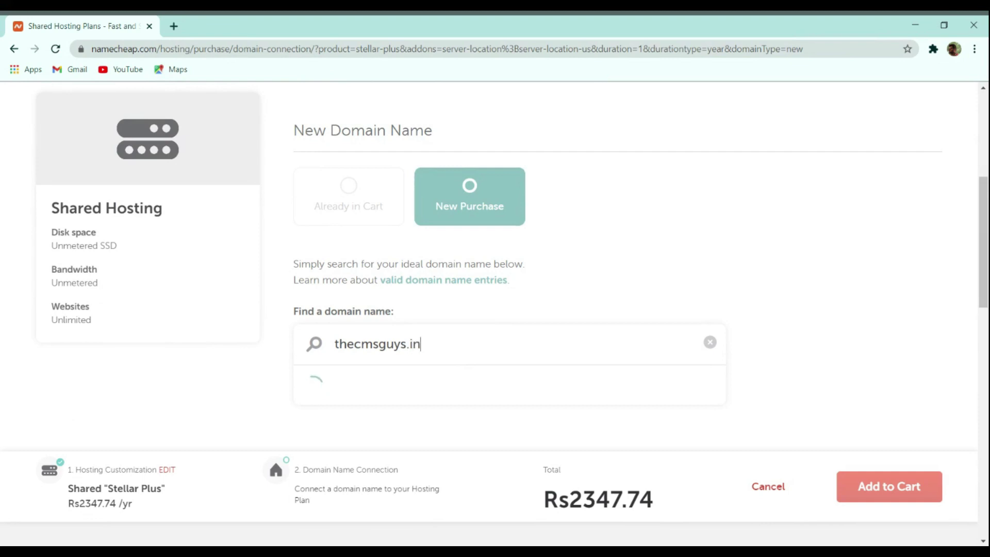
scroll(380, 347, "down", 4)
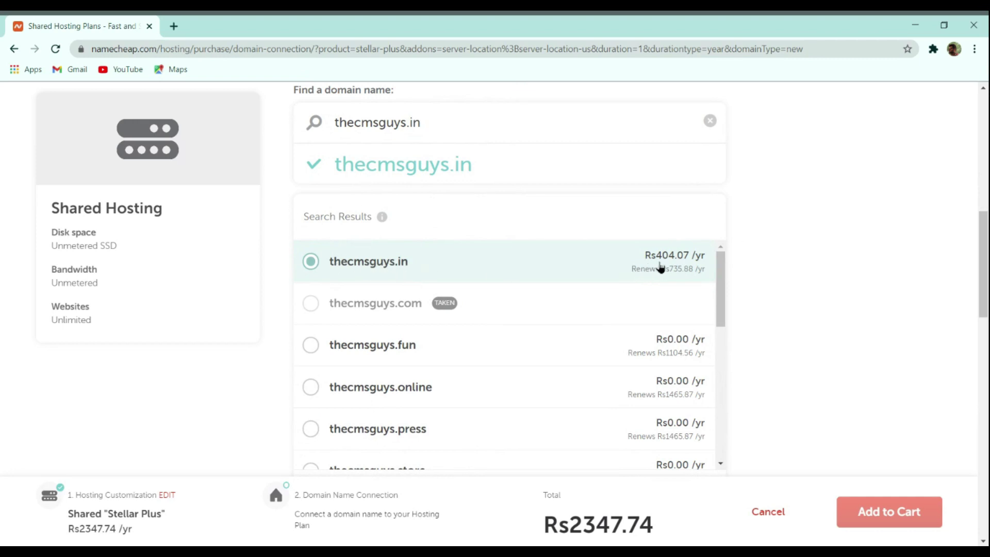
left_click(680, 317)
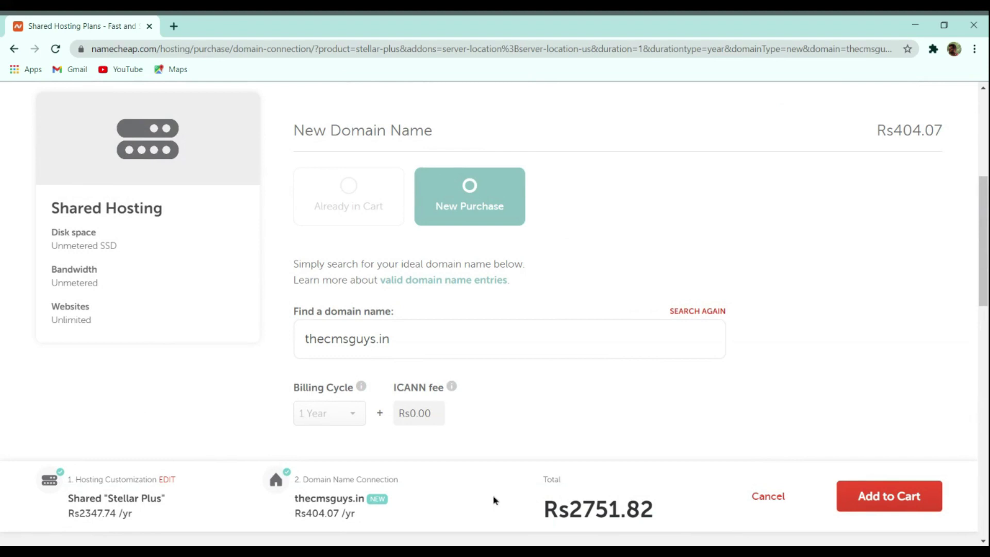
left_click_drag(547, 499, 621, 508)
left_click(695, 494)
left_click(899, 495)
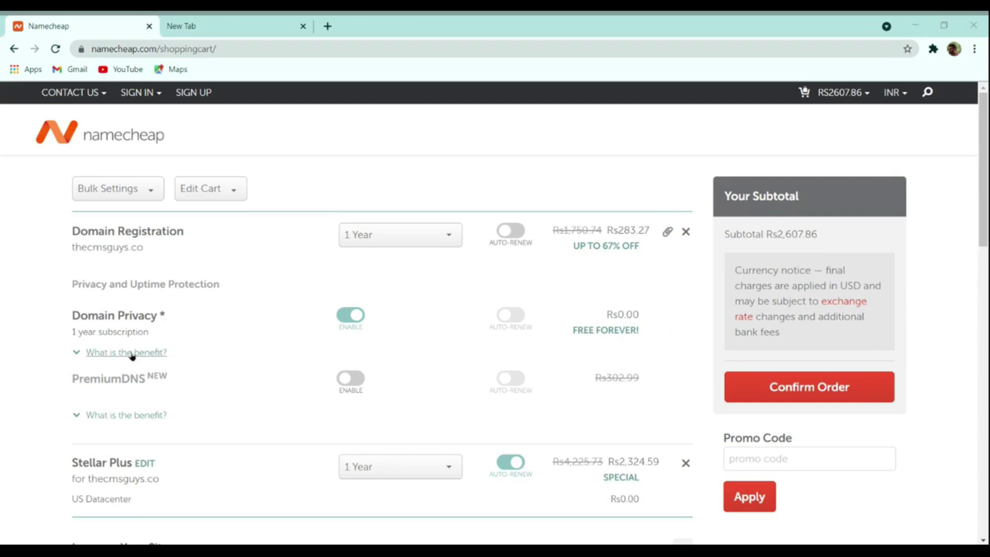
- Set the domain registration period back to 1 year and confirm the cart order
left_click(391, 236)
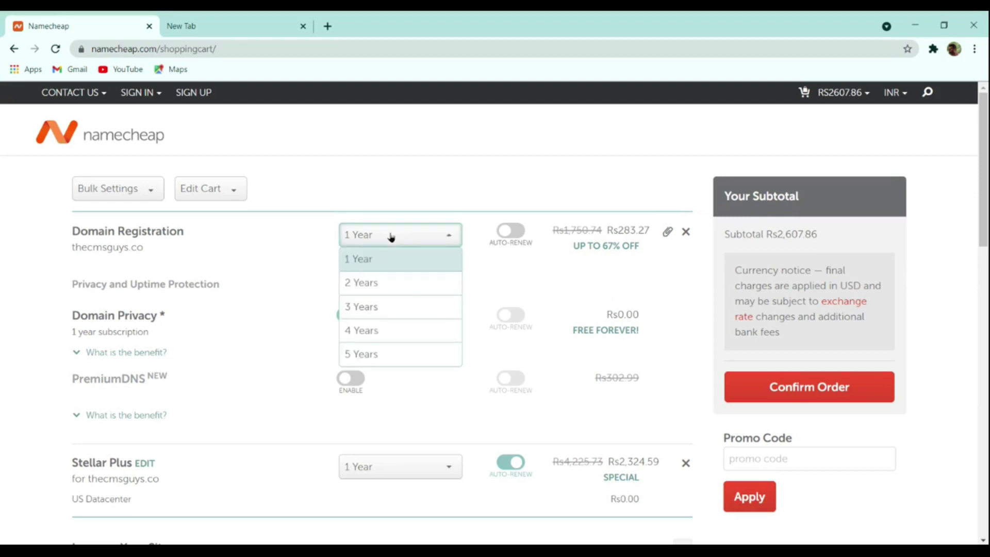
left_click(385, 349)
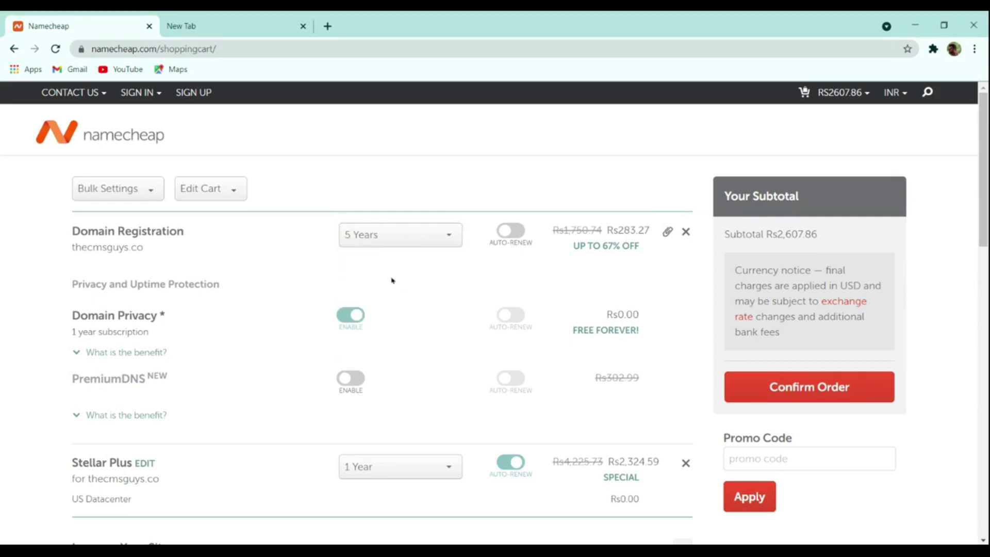
left_click(376, 238)
left_click(386, 262)
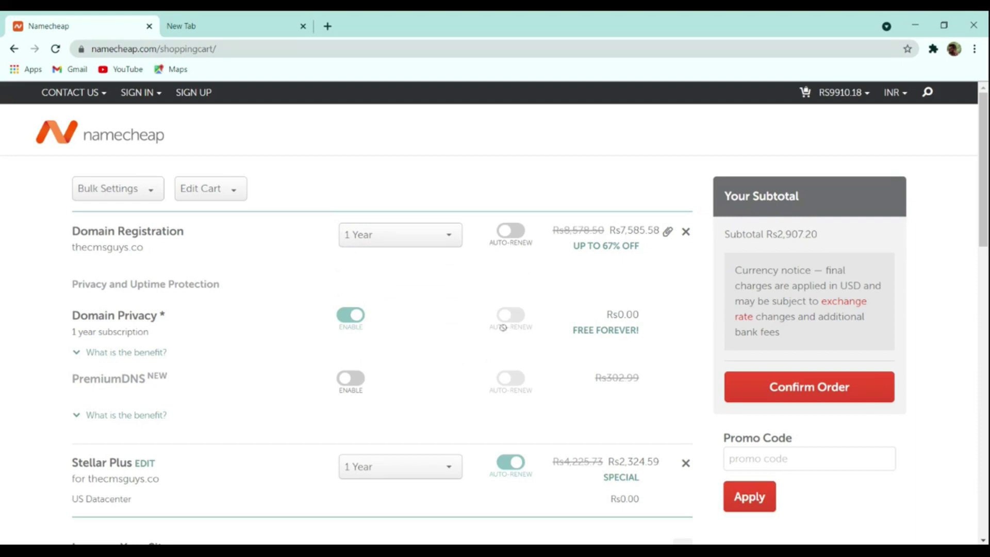
scroll(600, 329, "down", 4)
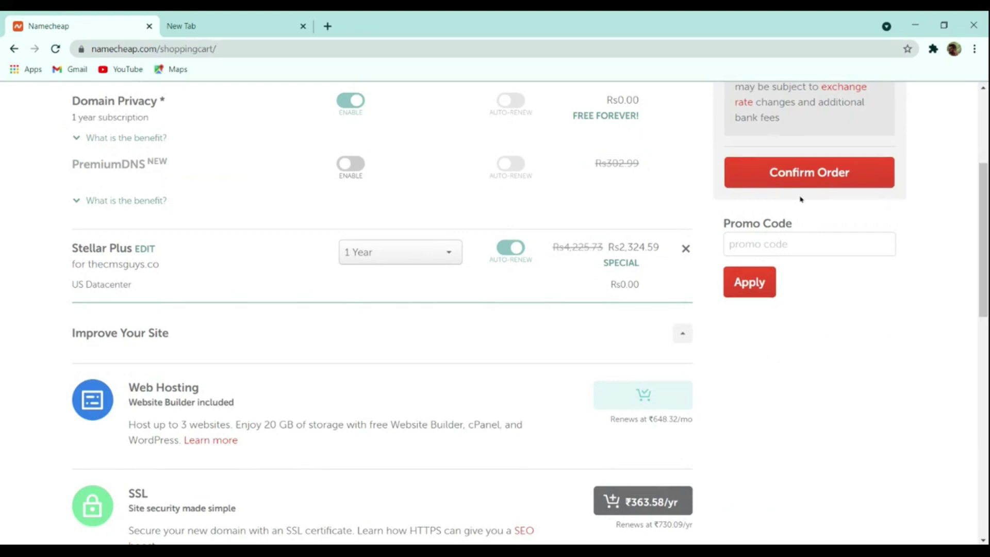
left_click(822, 184)
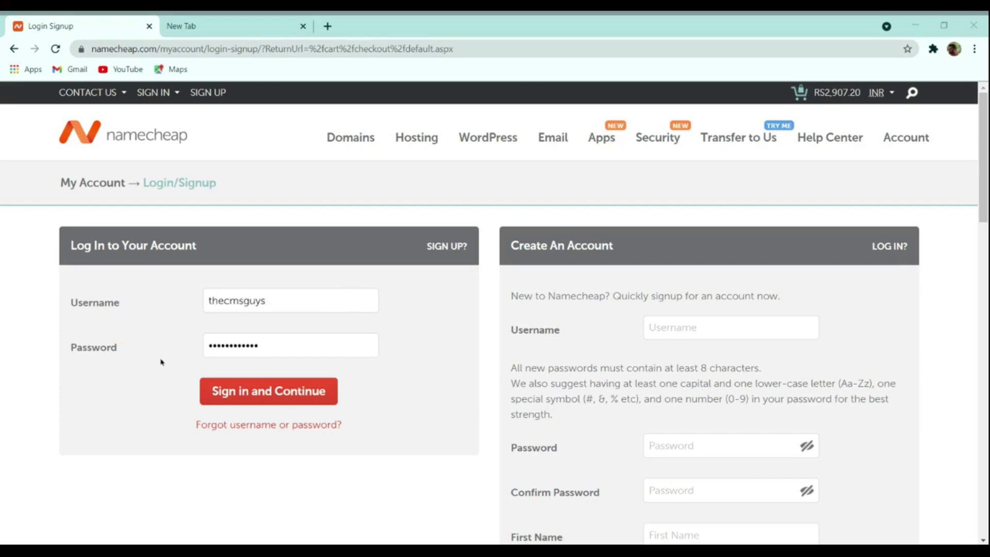
- Sign in to the Namecheap account and continue to checkout
left_click(150, 368)
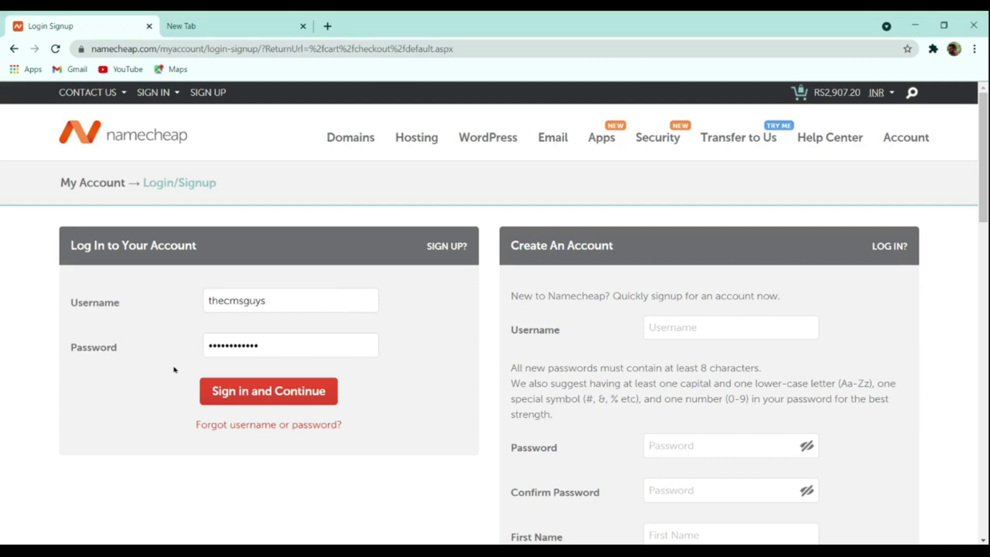
left_click(287, 390)
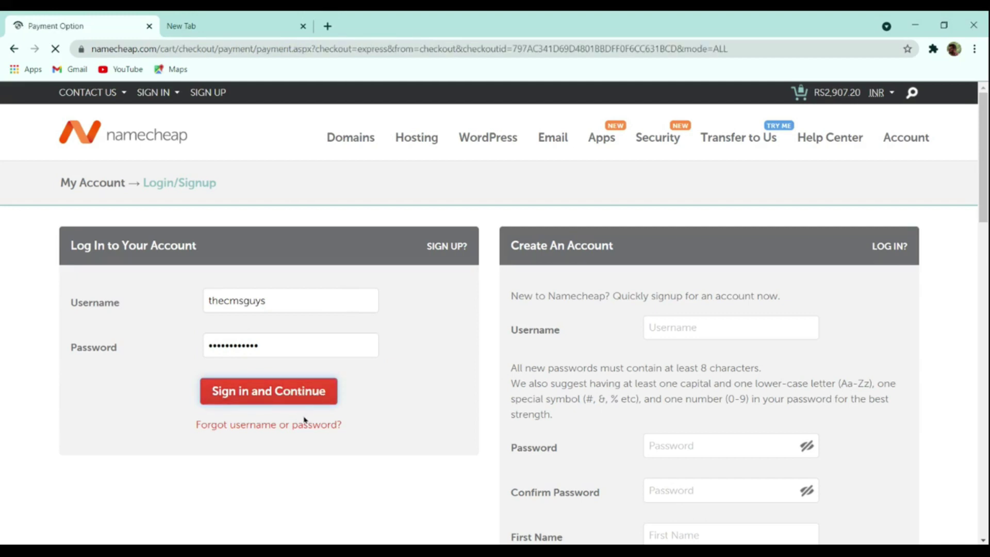
scroll(349, 400, "down", 3)
scroll(338, 402, "up", 3)
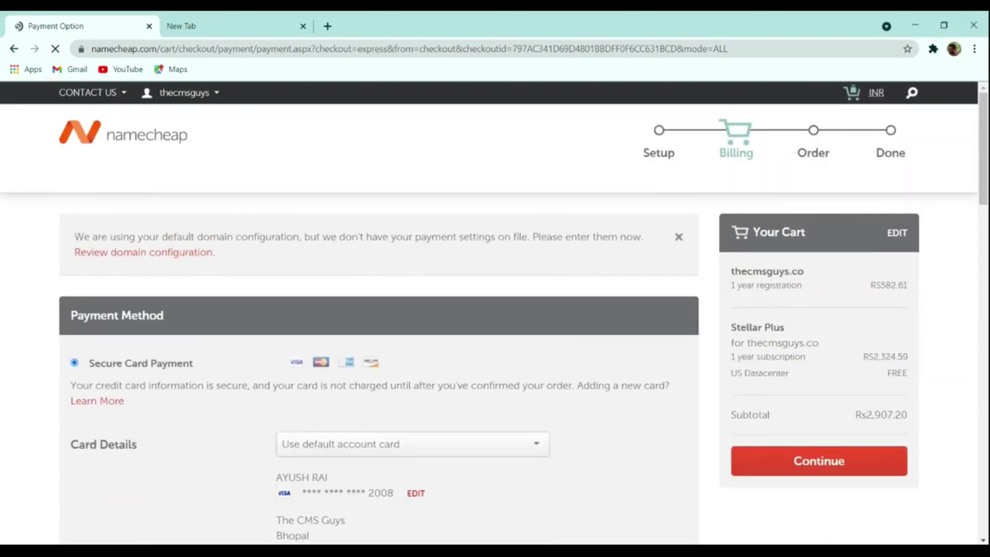
scroll(516, 433, "down", 3)
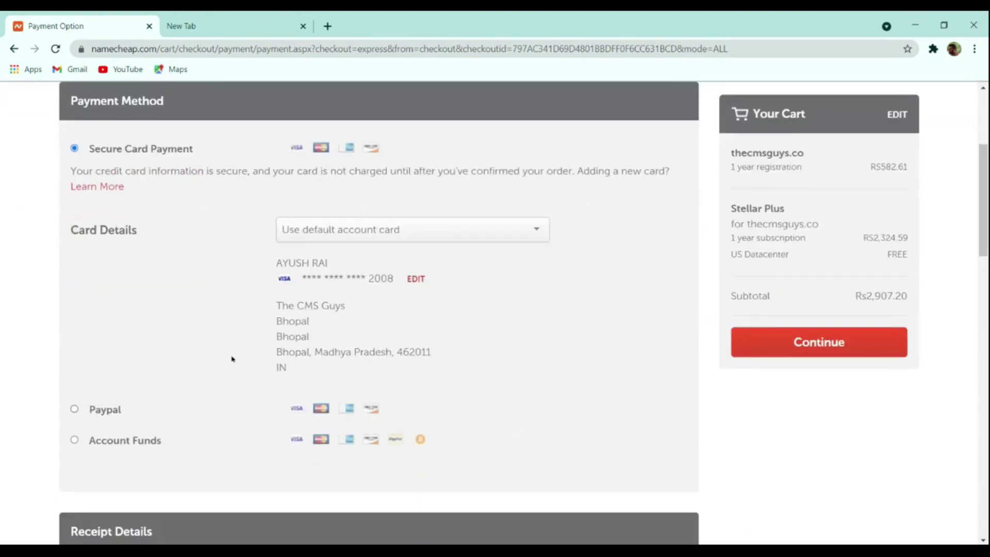
scroll(232, 359, "down", 3)
scroll(201, 341, "up", 3)
scroll(193, 309, "down", 5)
scroll(150, 283, "up", 2)
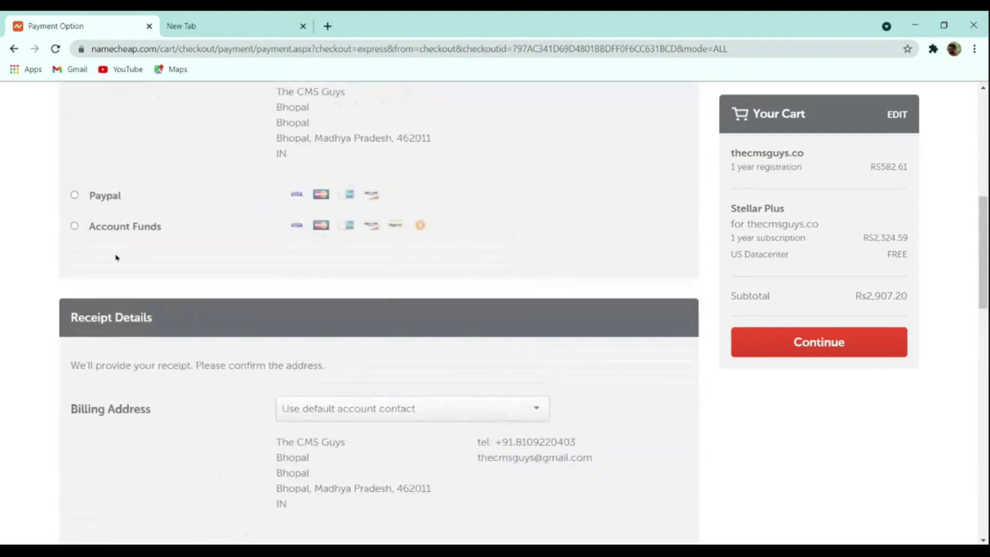
- Pay with PayPal, review the order, then go to the account Dashboard
left_click(97, 232)
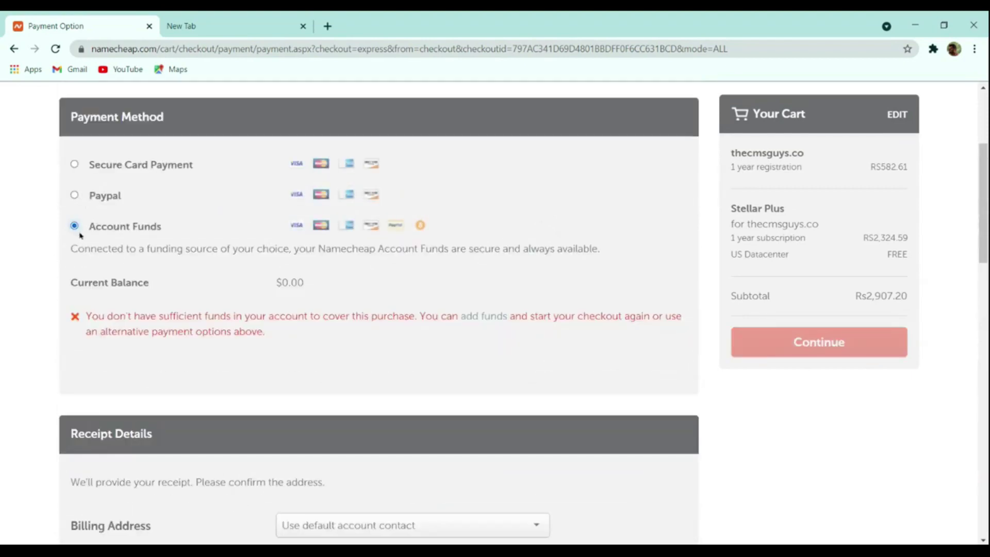
left_click(86, 201)
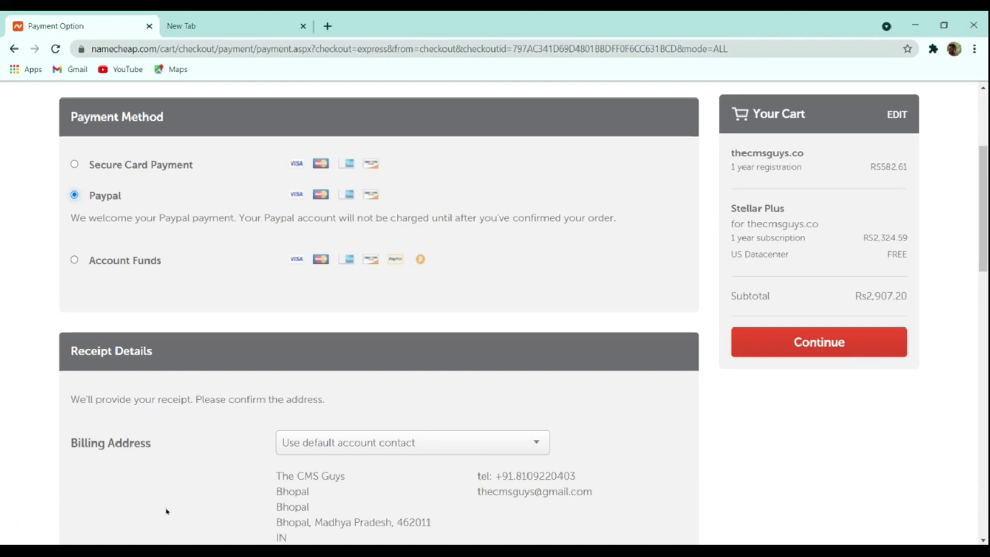
left_click(778, 341)
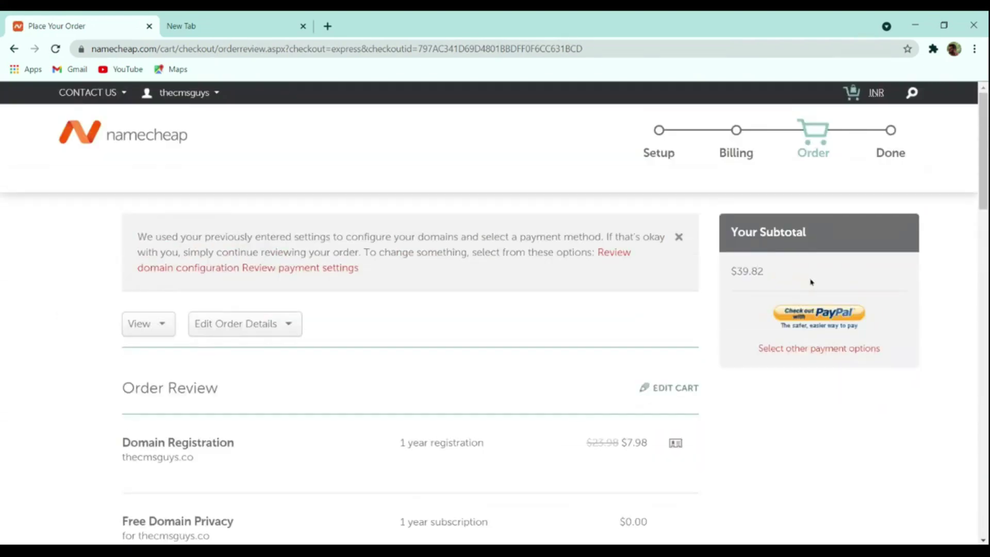
scroll(647, 371, "down", 8)
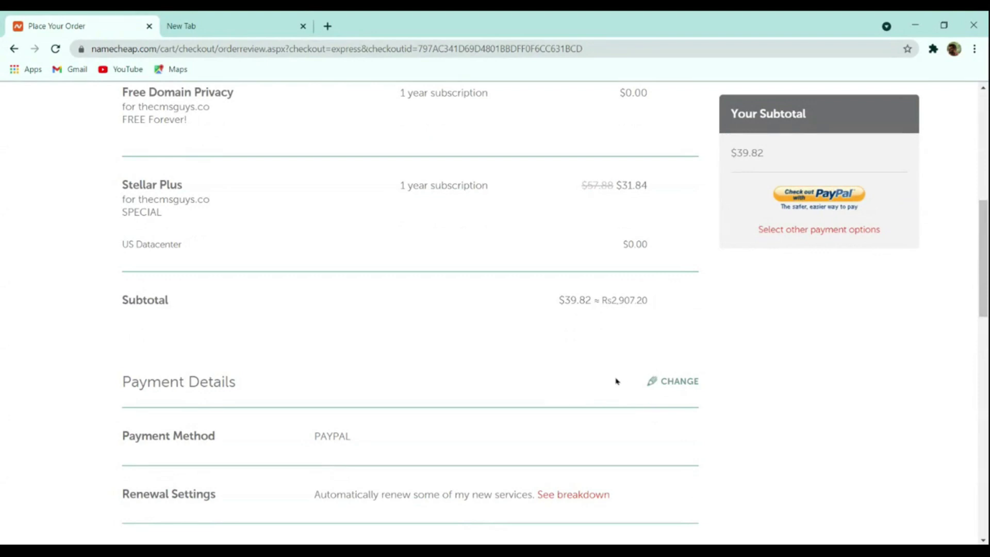
scroll(613, 381, "up", 9)
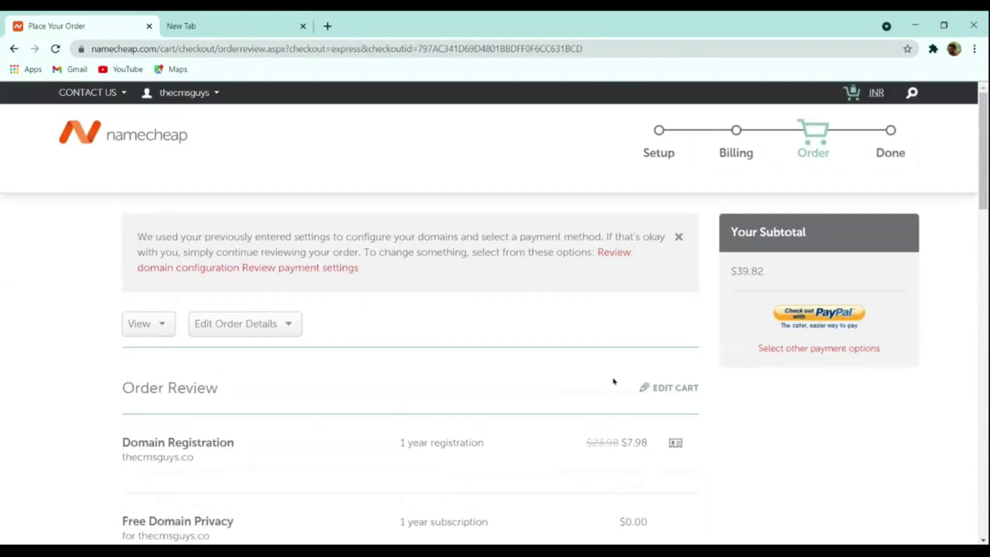
mouse_move(170, 93)
left_click(172, 227)
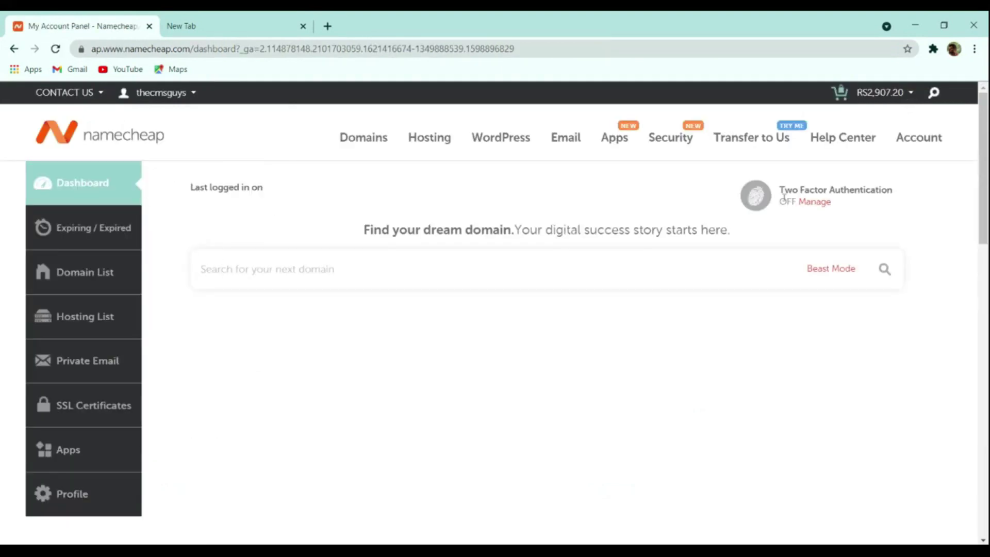
- From the dashboard's hosting list, launch cPanel for the Stellar Plus plan on thecmsguys.in
scroll(807, 273, "down", 4)
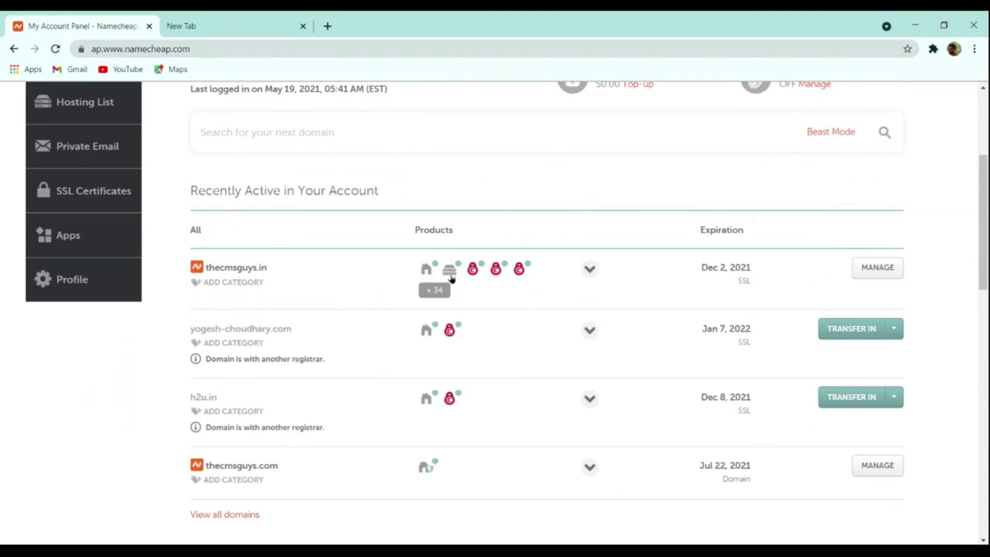
mouse_move(449, 268)
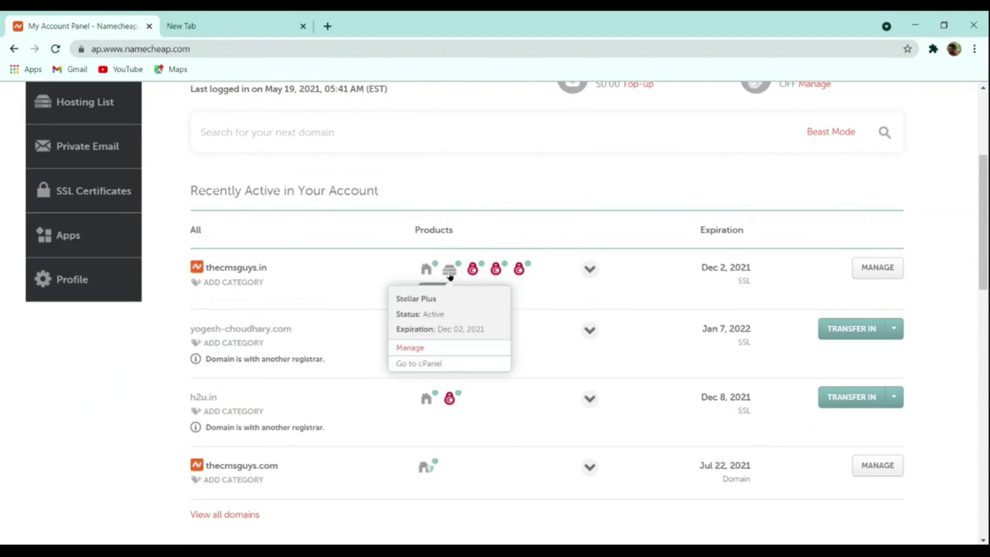
left_click(419, 363)
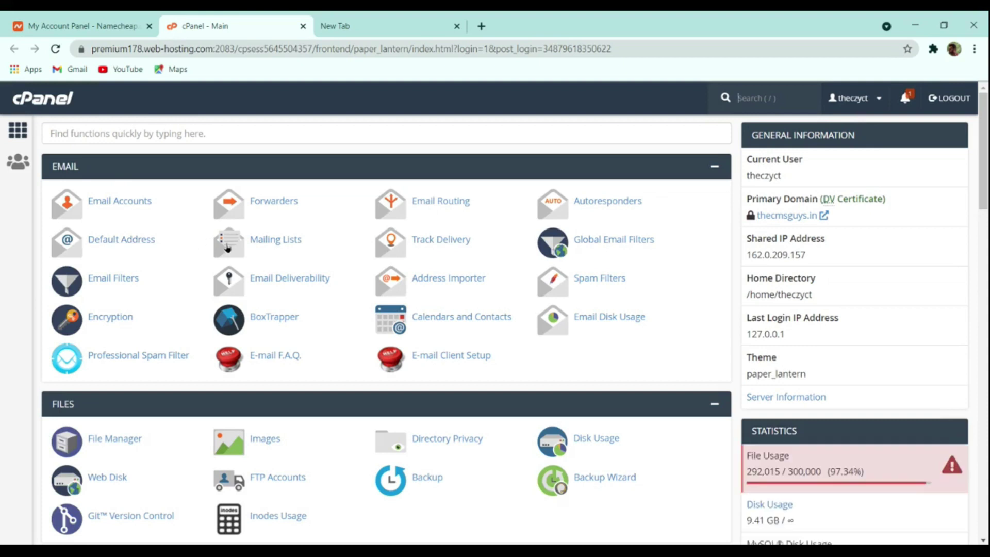
- Search cPanel functions for 'wor' and open WordPress Manager by Softaculous
scroll(359, 313, "down", 12)
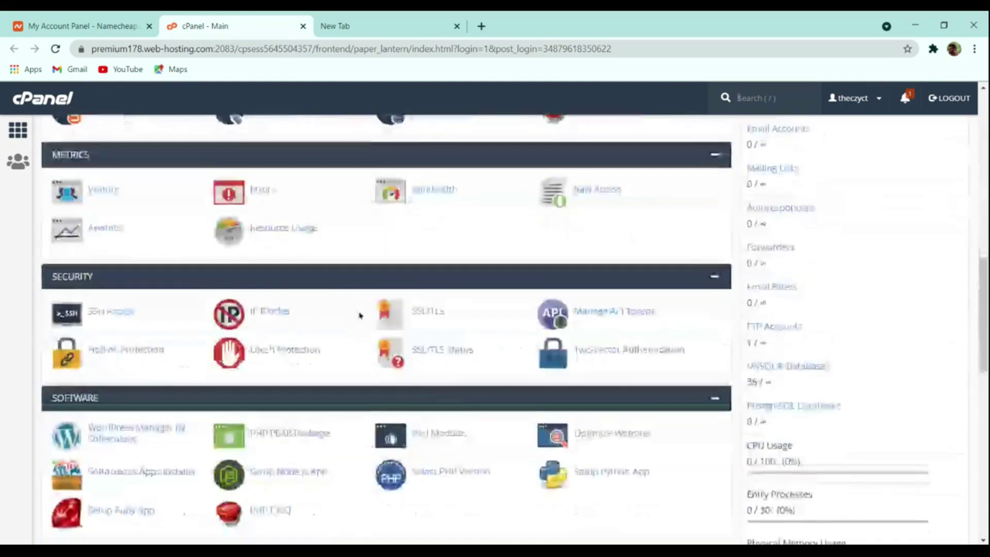
scroll(359, 314, "down", 5)
scroll(479, 227, "up", 15)
left_click(102, 138)
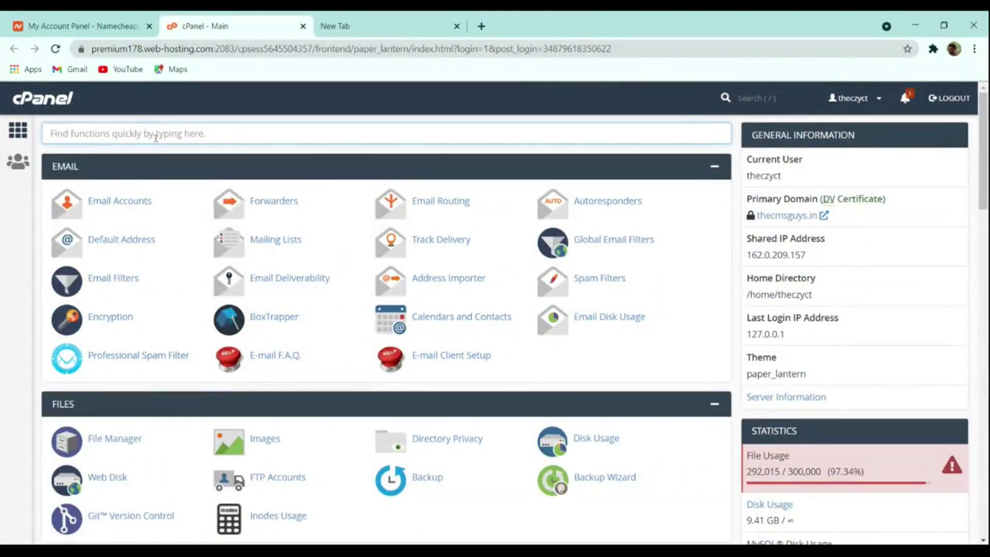
type("wor")
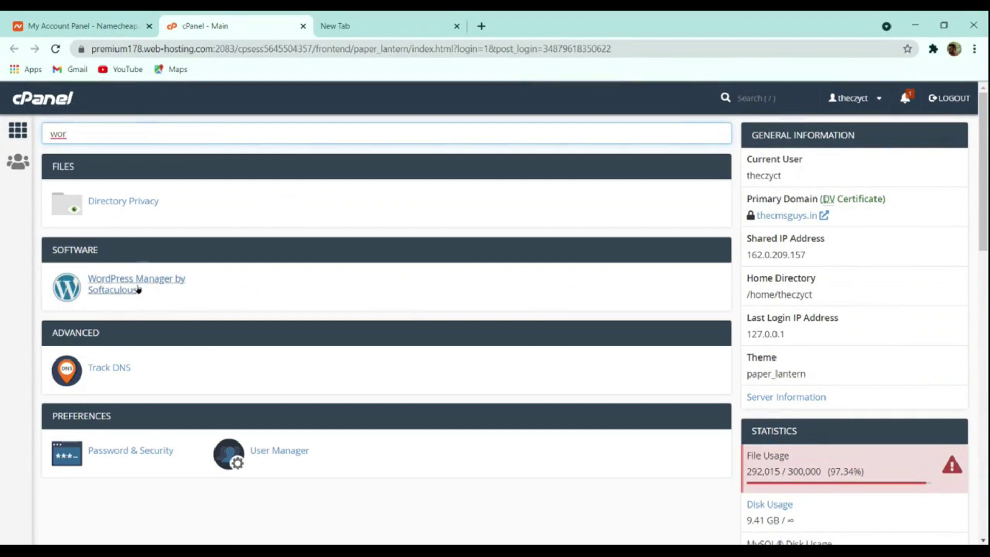
left_click(104, 282)
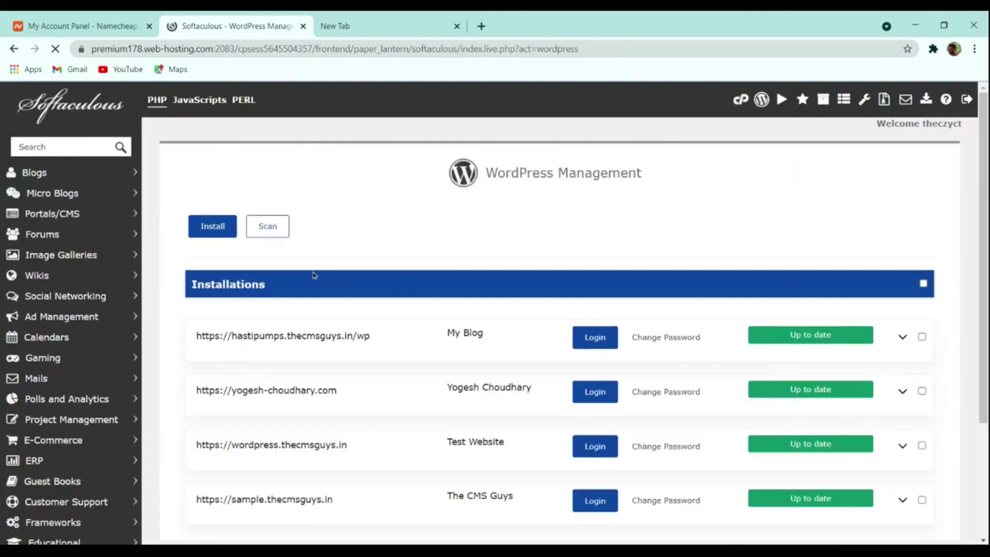
- Start a new WordPress installation from WordPress Manager
scroll(355, 288, "down", 3)
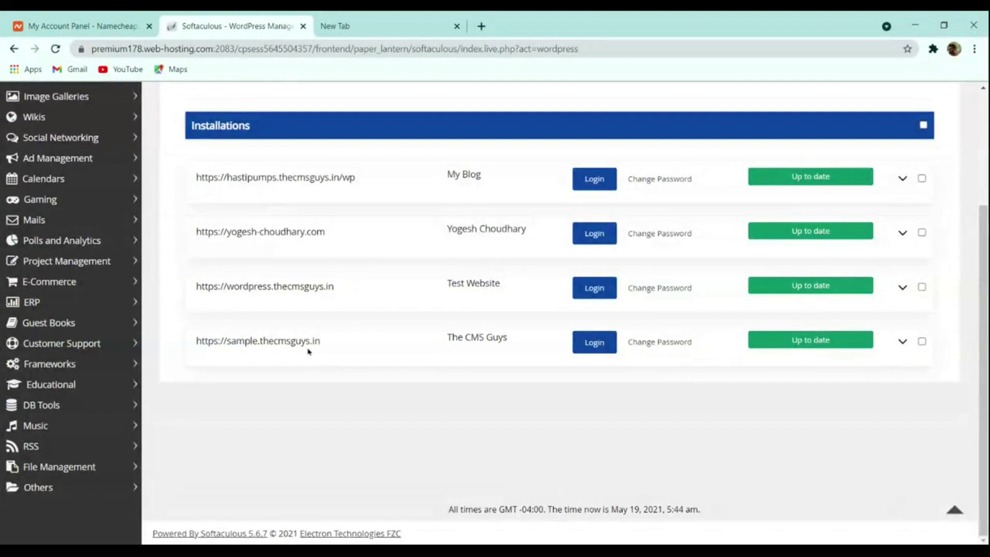
scroll(309, 351, "up", 3)
scroll(402, 316, "down", 1)
scroll(320, 309, "up", 3)
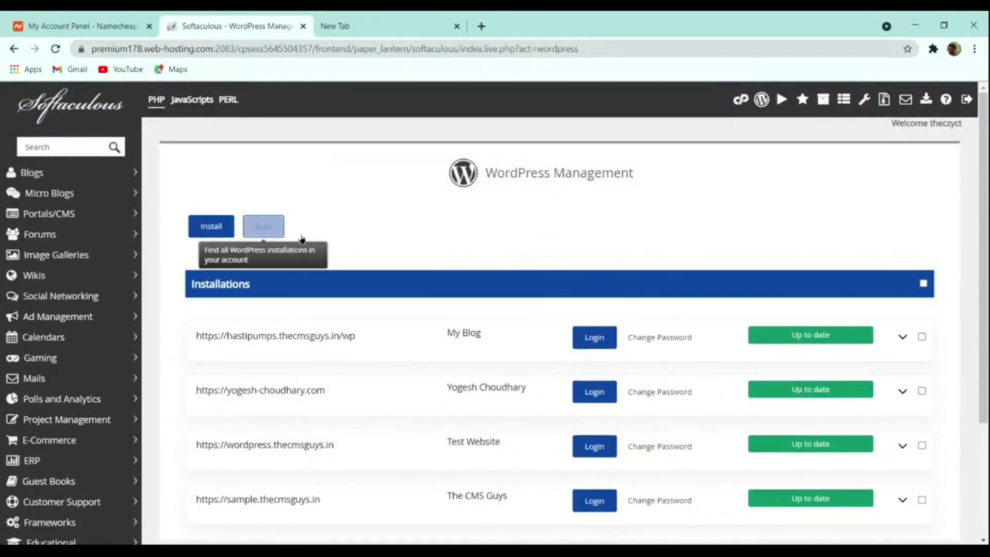
scroll(374, 254, "down", 3)
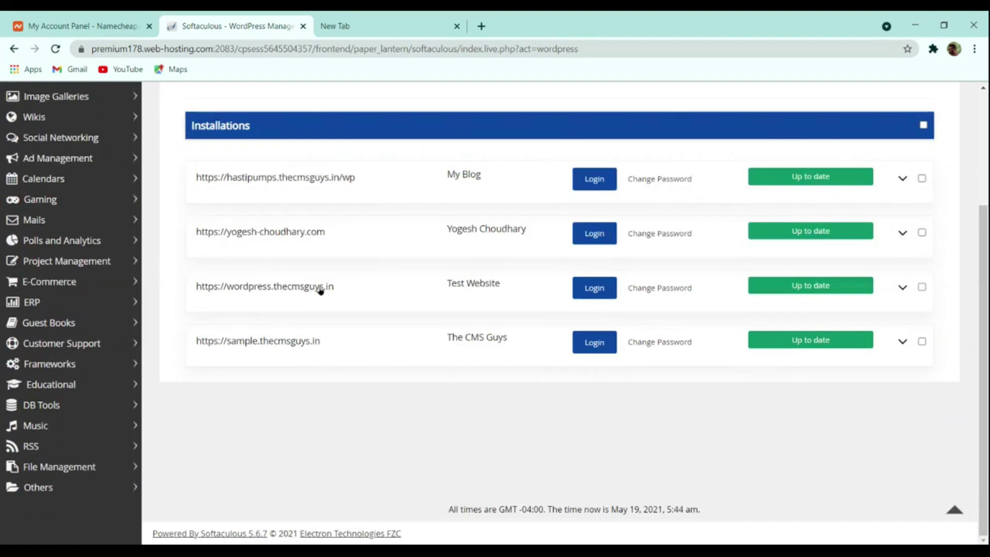
scroll(318, 290, "up", 3)
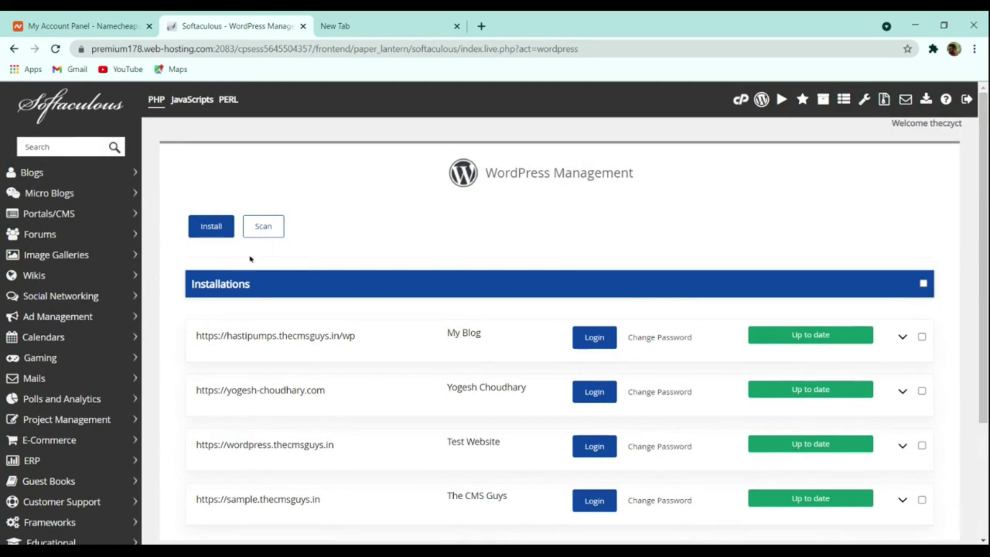
scroll(320, 248, "down", 3)
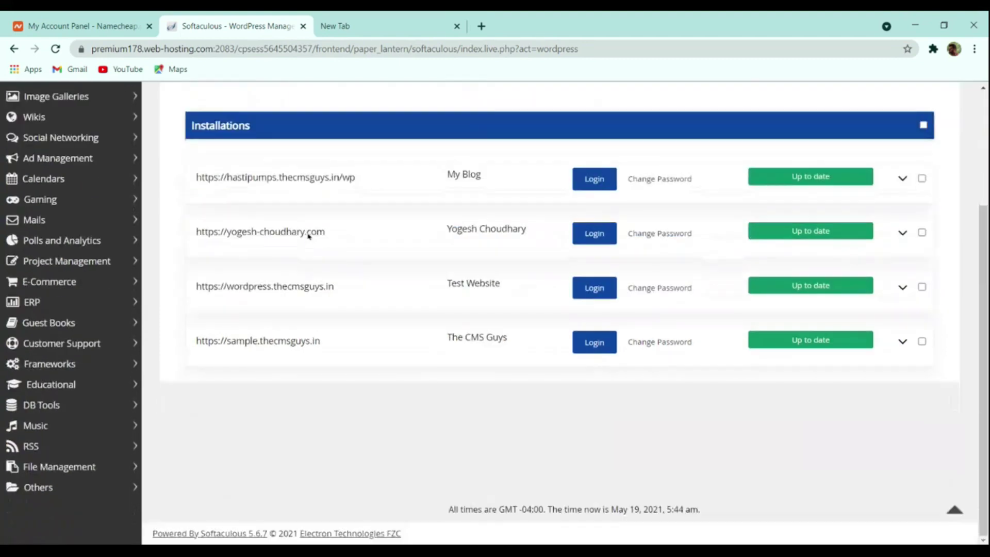
scroll(294, 267, "up", 3)
left_click(213, 229)
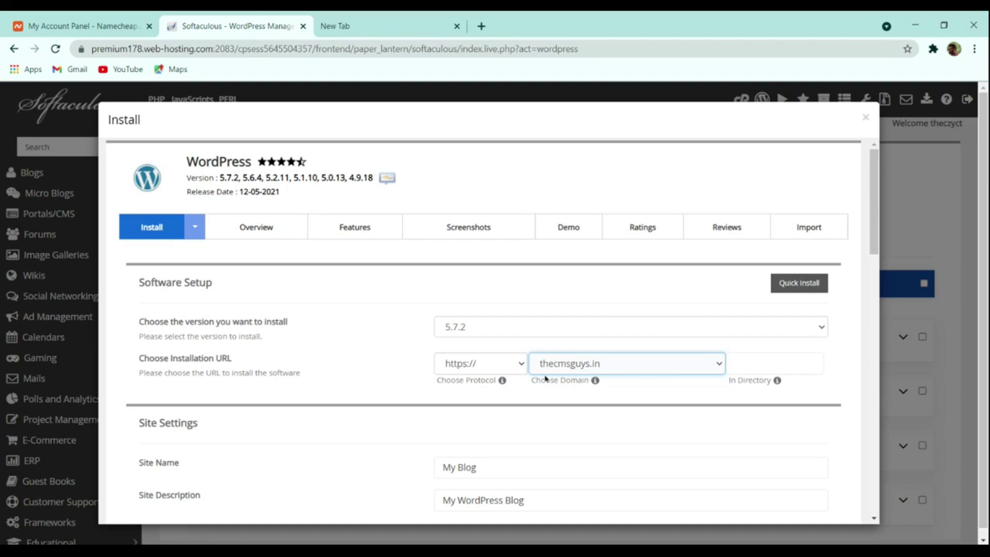
- Rename the site from 'My Blog' to 'The CMS Guys' and replace its description with 'Spreading the Knowledge'
scroll(514, 391, "down", 4)
left_click(456, 254)
left_click(506, 286)
left_click_drag(494, 256, 270, 258)
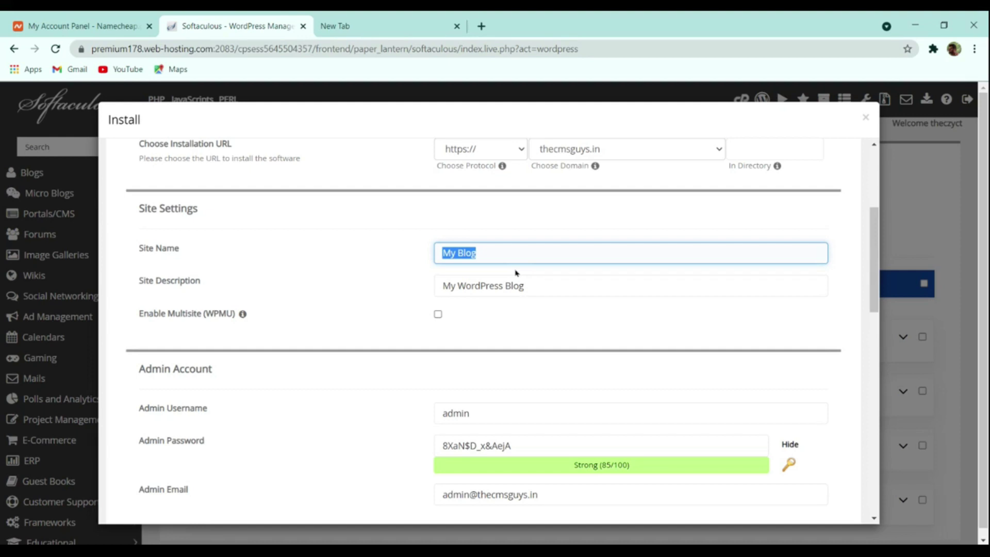
type("The Cms")
key("BackSpace")
type("MS Guys")
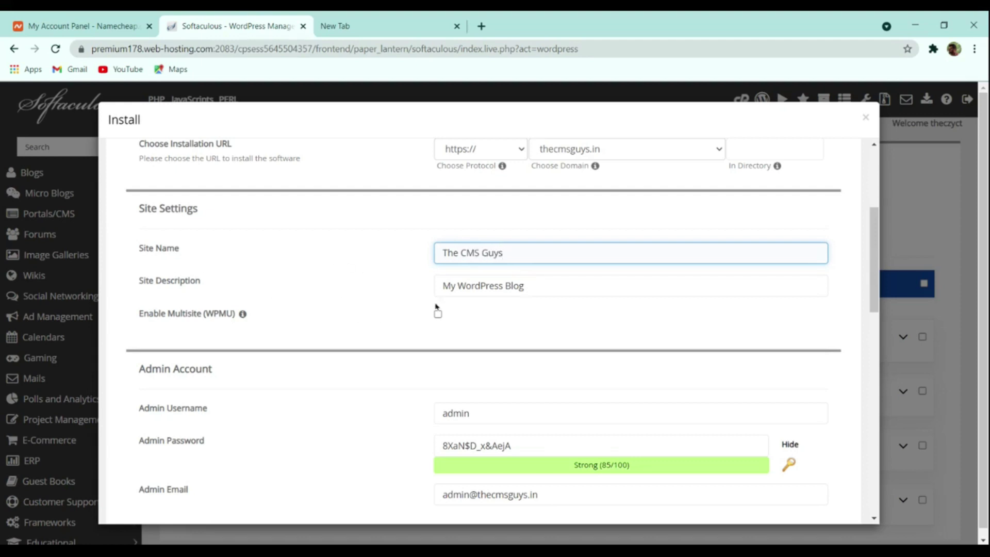
left_click_drag(544, 284, 321, 287)
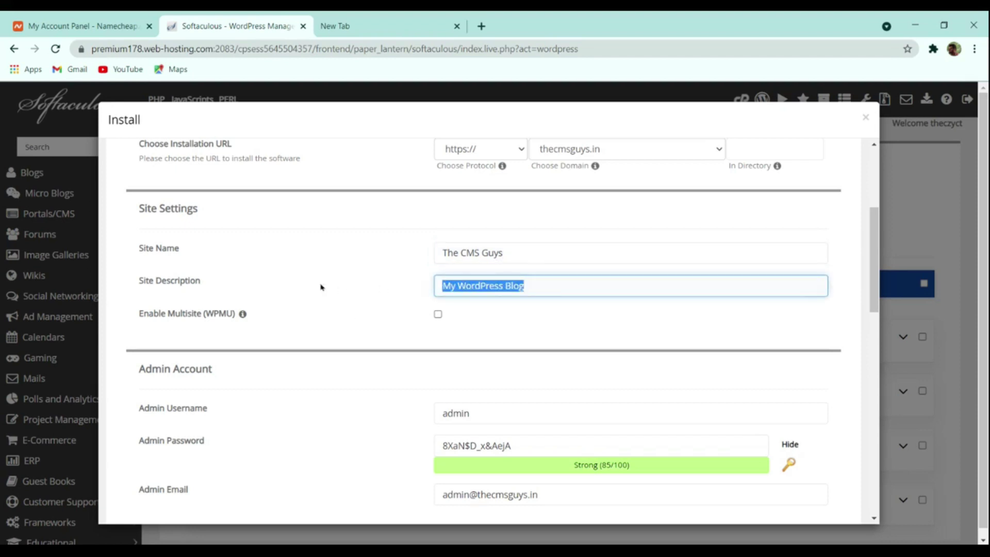
type("S")
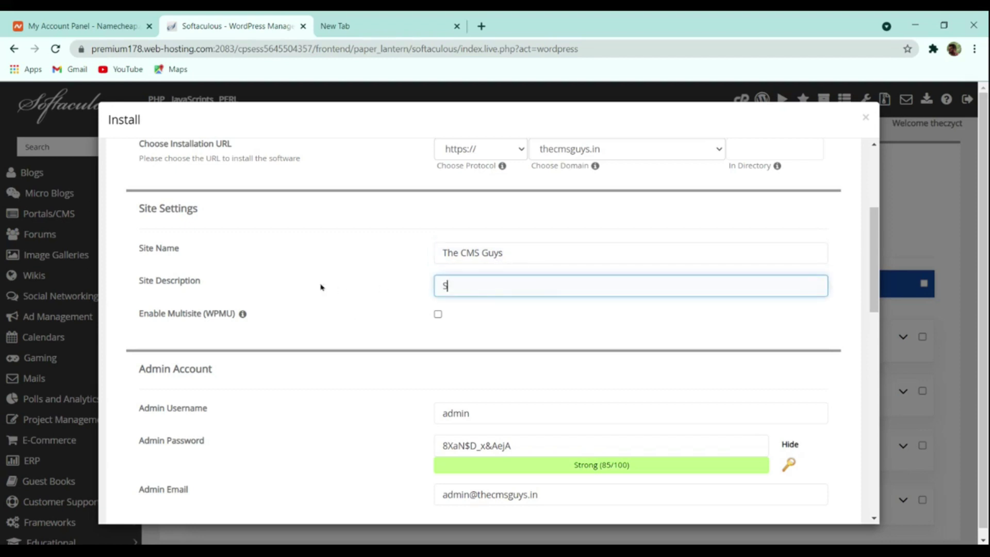
type("pres")
type("ding the")
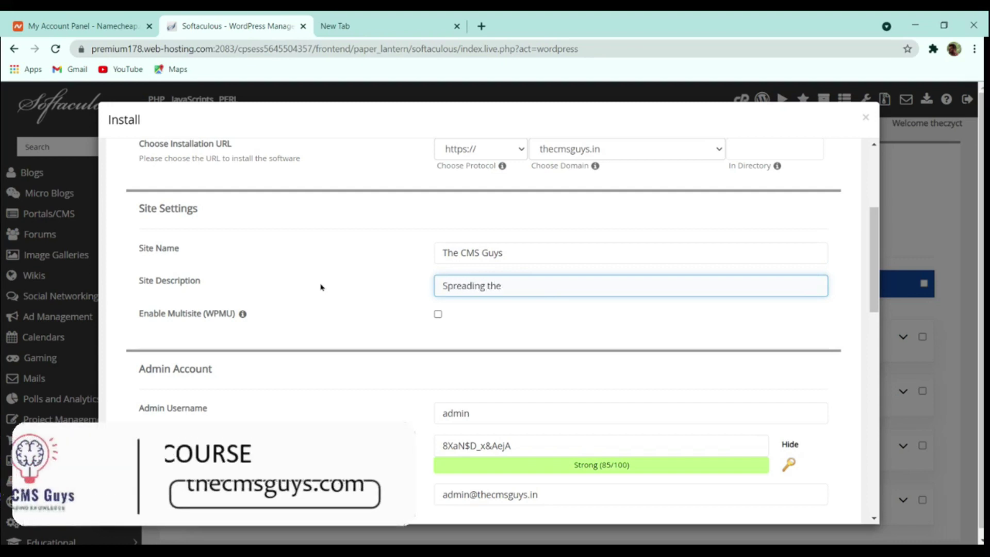
type(" Knowledge")
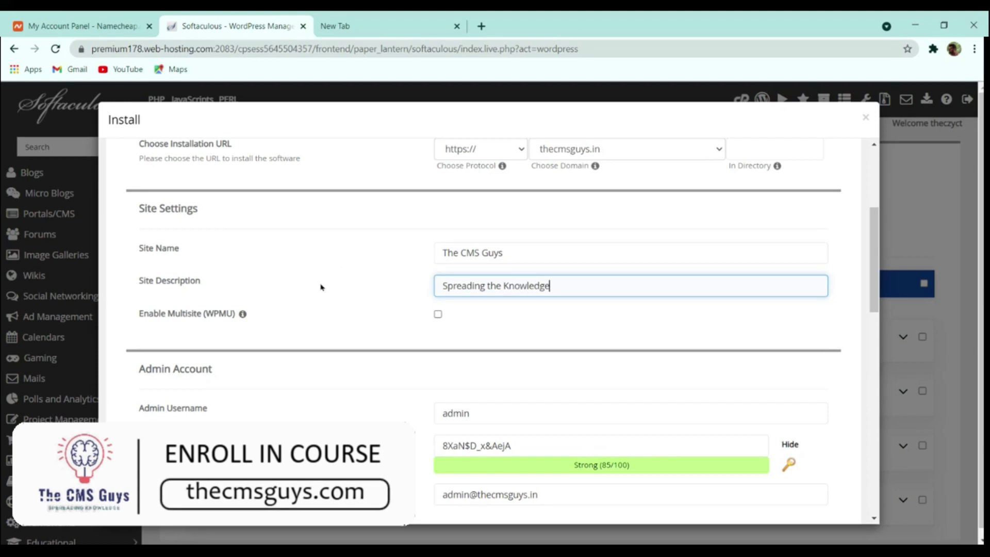
- Replace the default admin username with a custom one
scroll(511, 290, "down", 4)
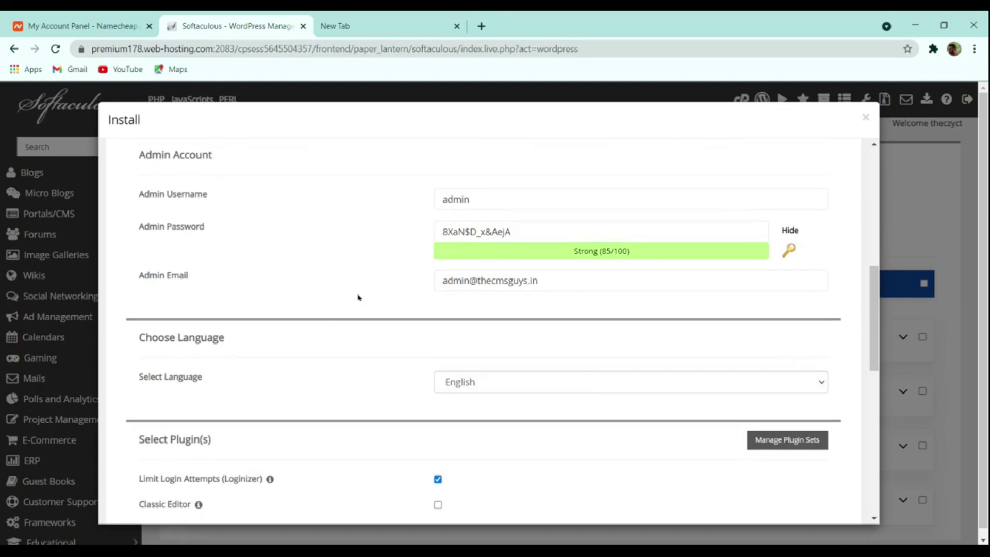
left_click_drag(480, 202, 268, 215)
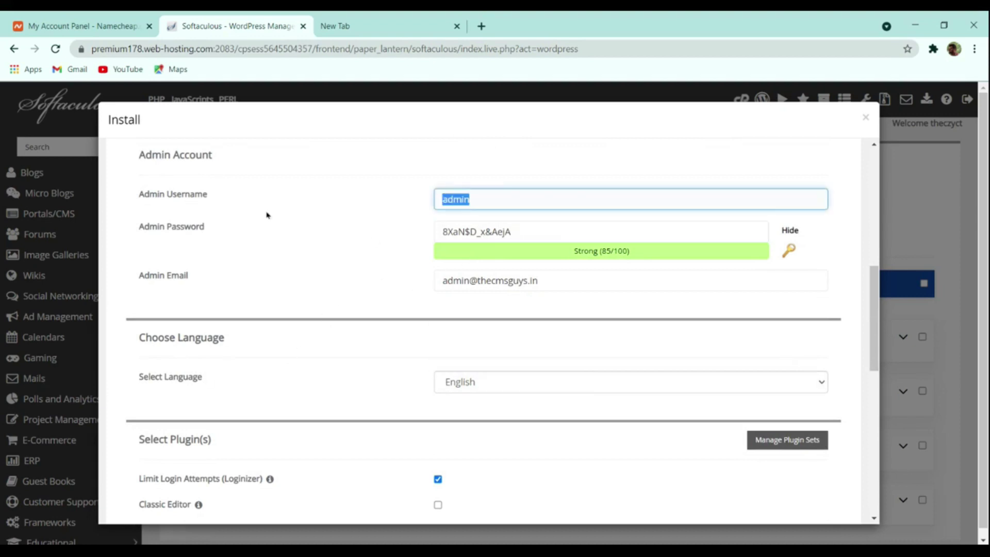
type("thecmsguys")
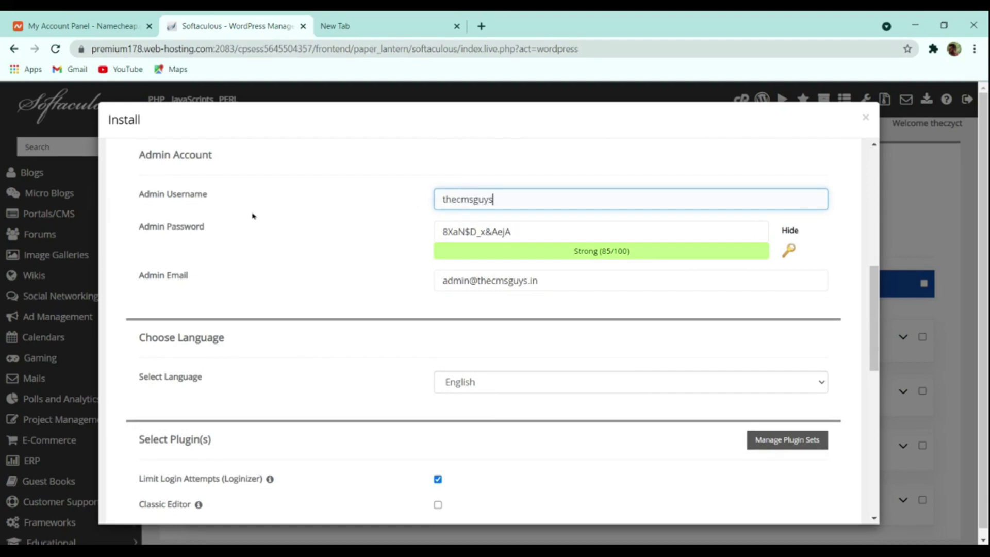
- Regenerate a fresh strong admin password with the key icon and select it
left_click(532, 234)
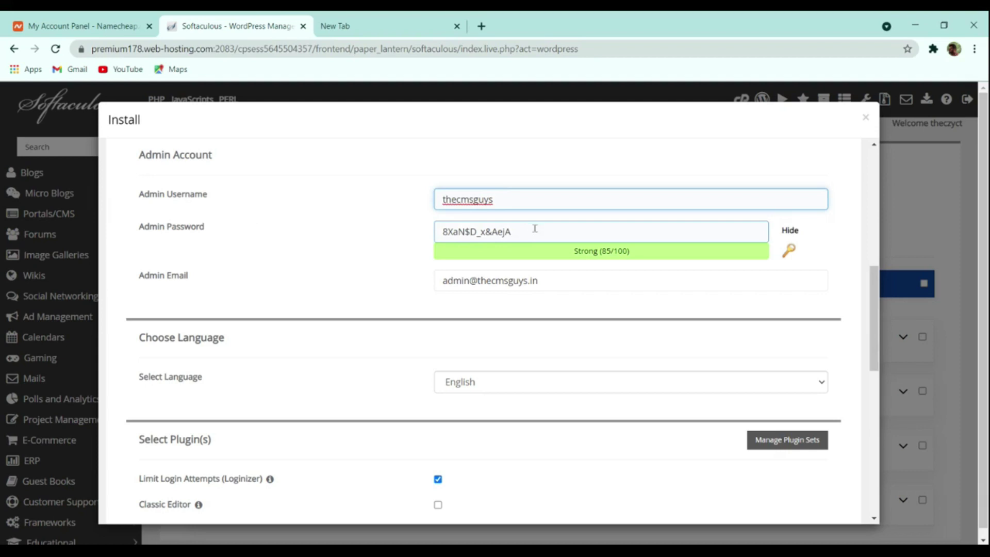
left_click_drag(534, 229, 330, 232)
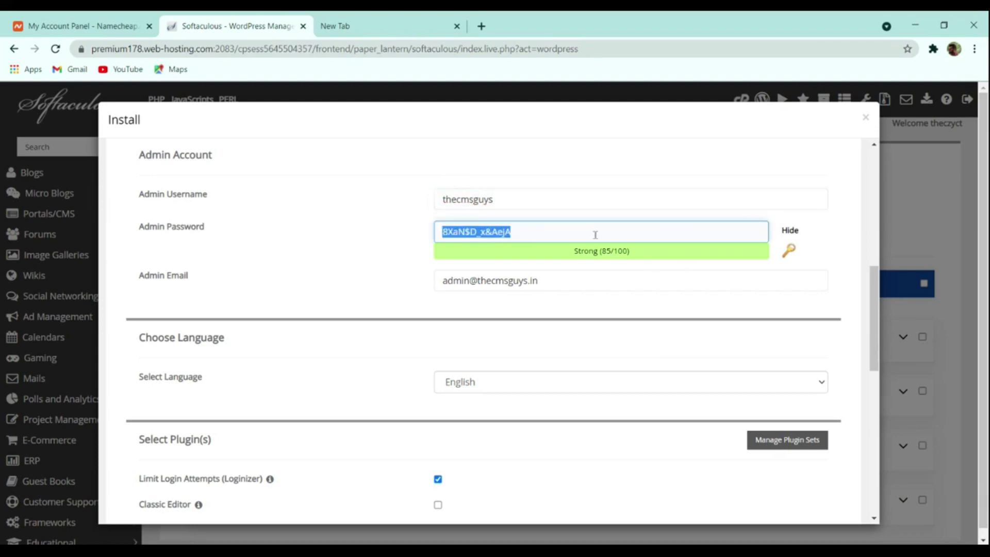
left_click(790, 231)
type("we")
left_click_drag(541, 233, 369, 237)
double_click(620, 250)
left_click_drag(598, 233, 376, 227)
left_click(789, 251)
left_click(788, 251)
left_click(788, 251)
left_click(788, 250)
left_click(788, 251)
left_click(788, 250)
left_click(788, 250)
left_click(788, 250)
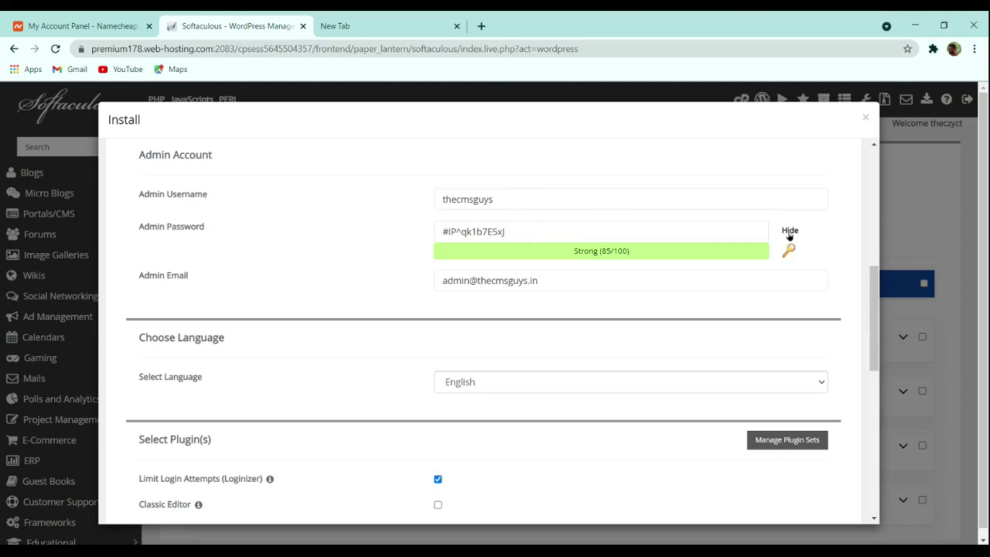
left_click(787, 250)
left_click(683, 228)
key("ctrl+a")
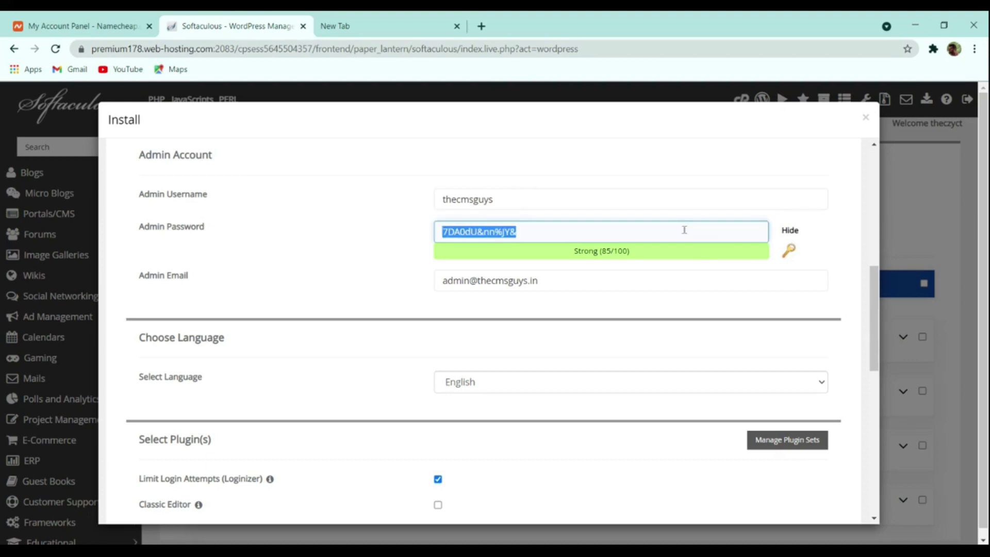
- Overwrite the admin e-mail field with the site's new contact address
scroll(663, 269, "down", 4)
scroll(663, 269, "up", 4)
left_click_drag(538, 283, 231, 293)
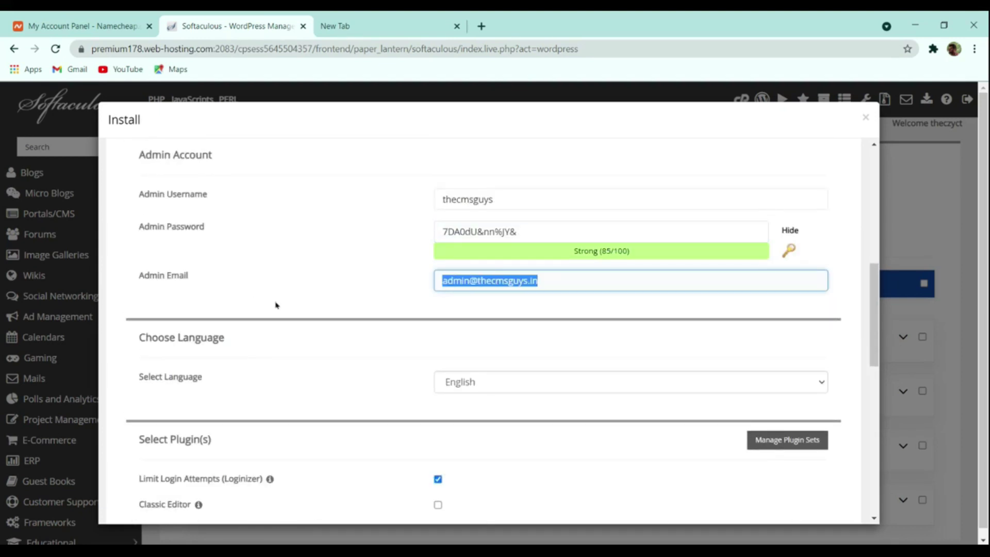
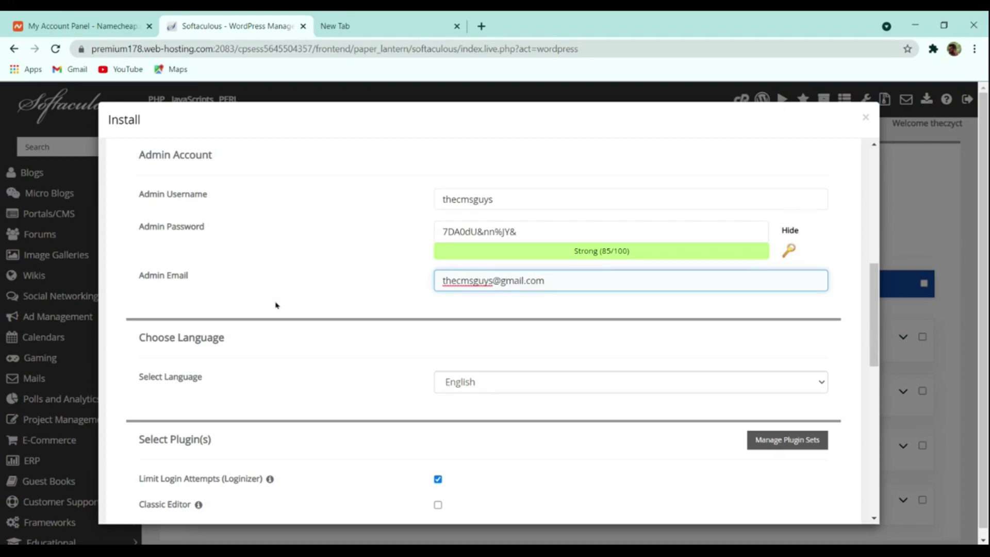
- Launch the WordPress installation on thecmsguys.in from the bottom of the form
scroll(275, 305, "down", 4)
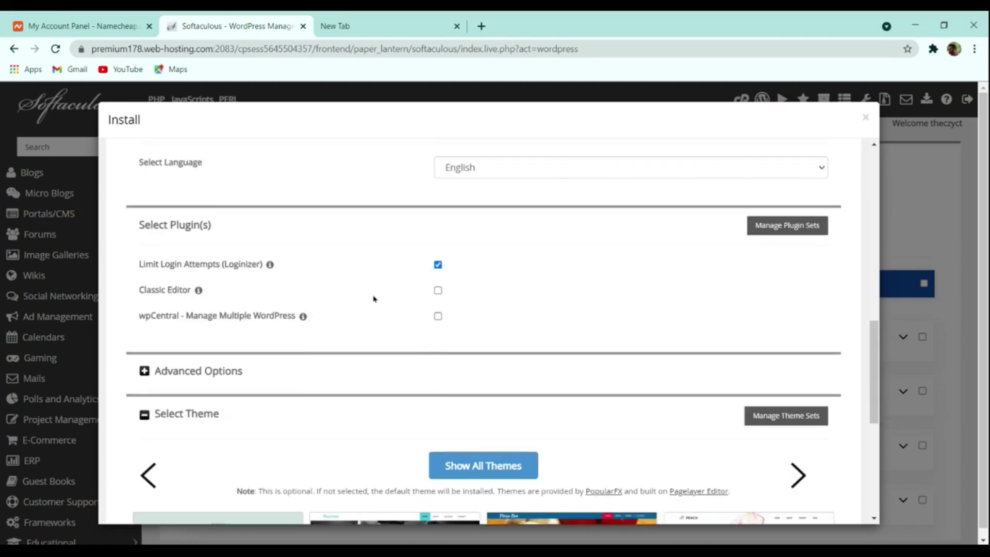
scroll(420, 304, "down", 4)
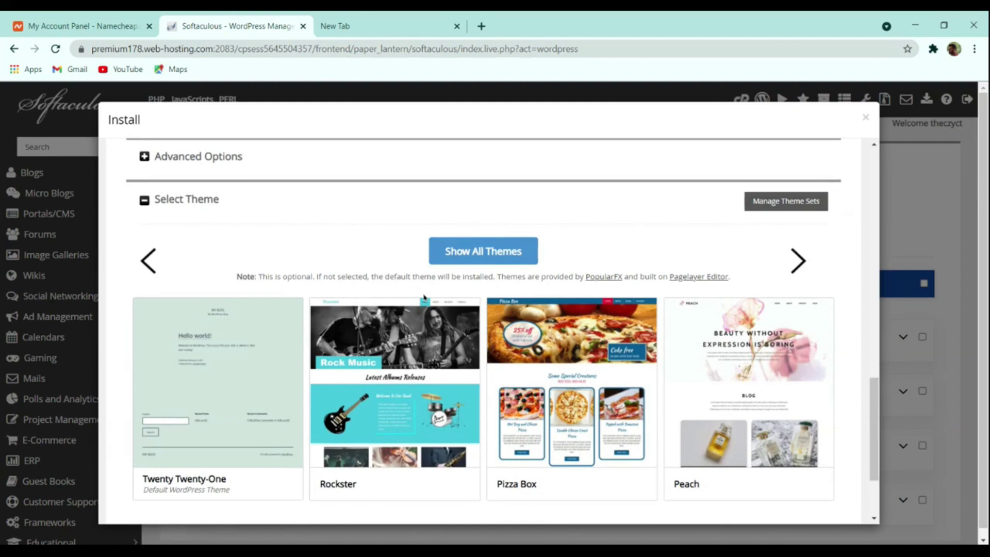
scroll(479, 322, "down", 3)
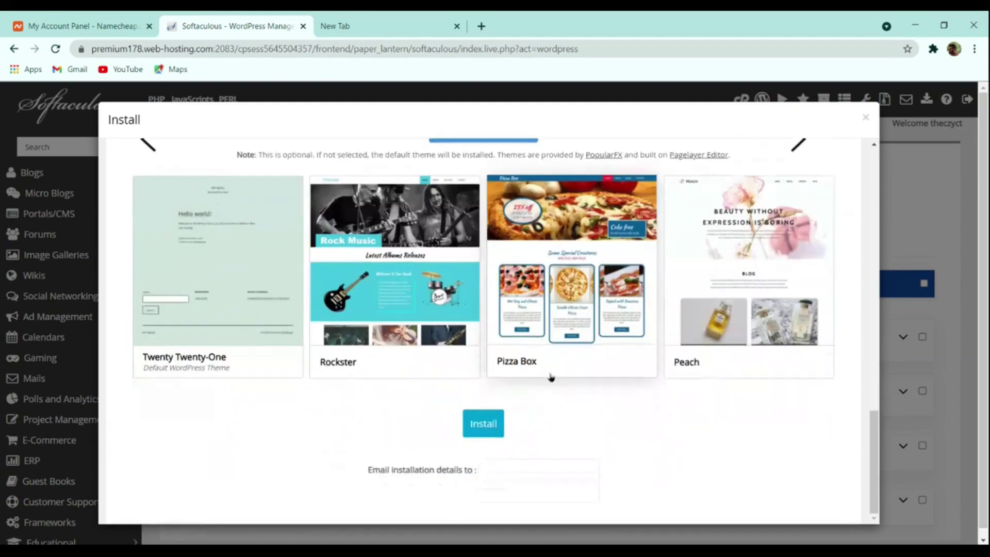
left_click(490, 426)
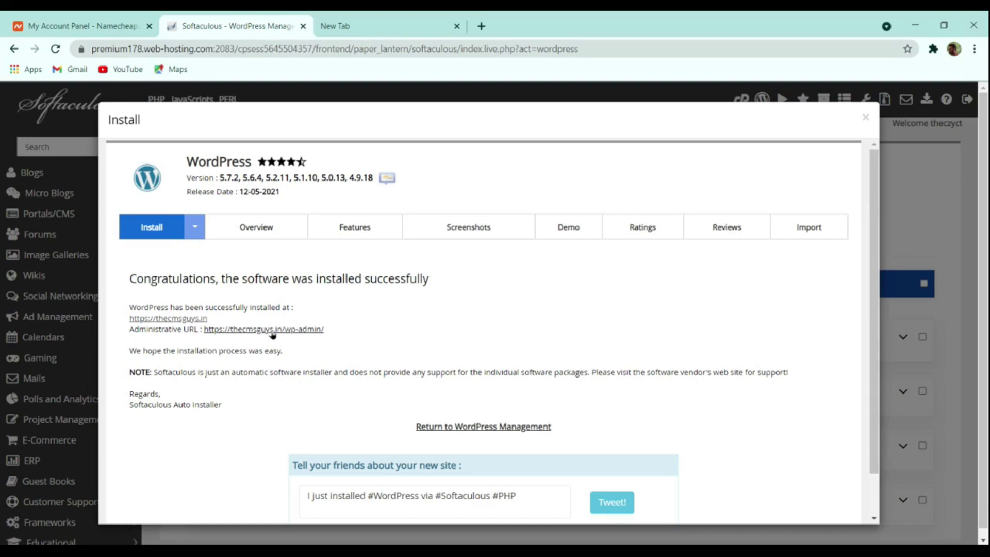
- Open thecmsguys.in in a new tab and go to its /wp-admin login page
left_click(213, 331)
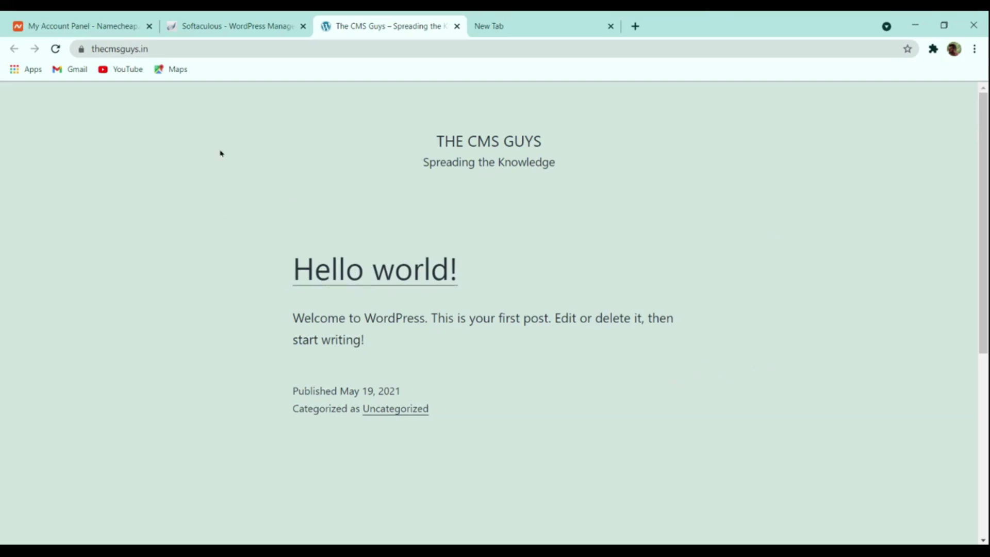
left_click(190, 48)
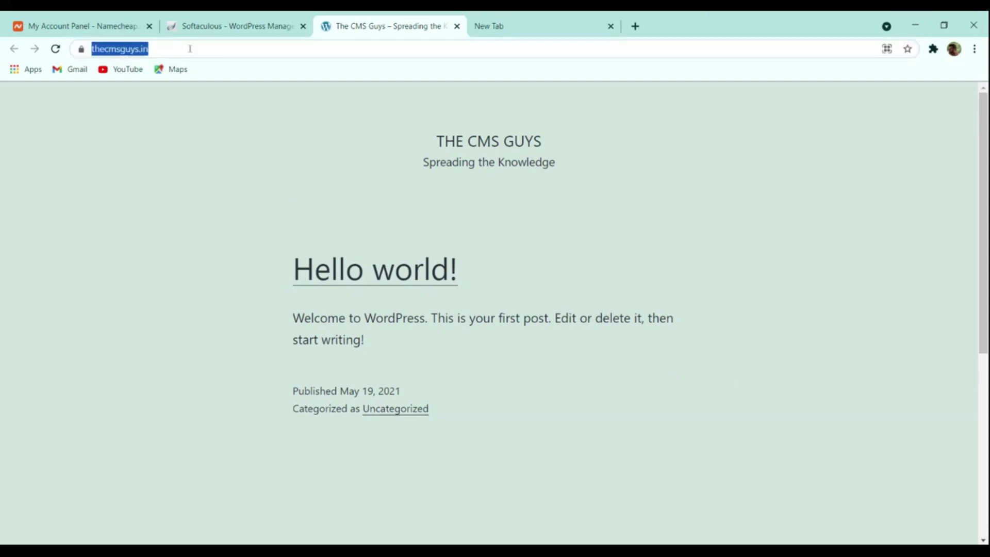
left_click(189, 48)
type("/w")
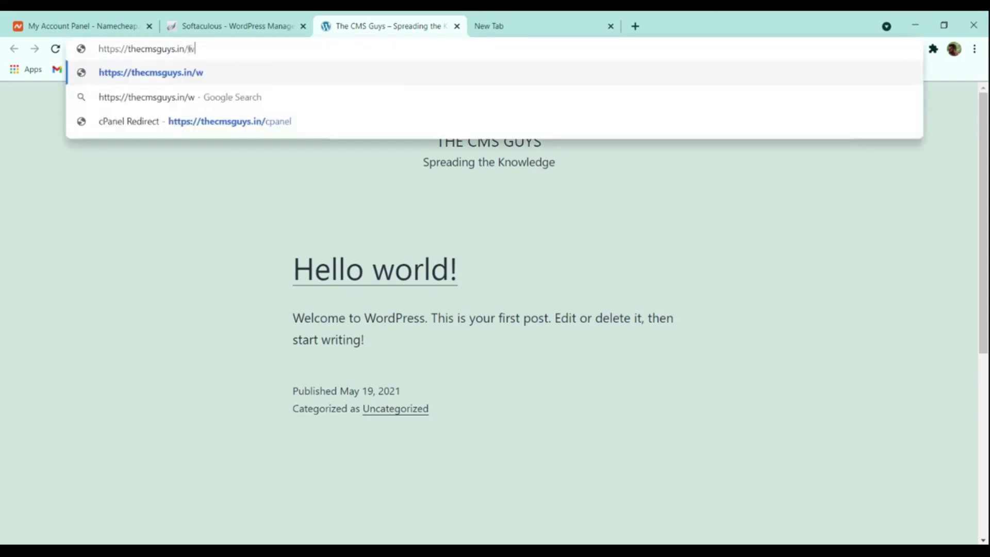
type("p-admin")
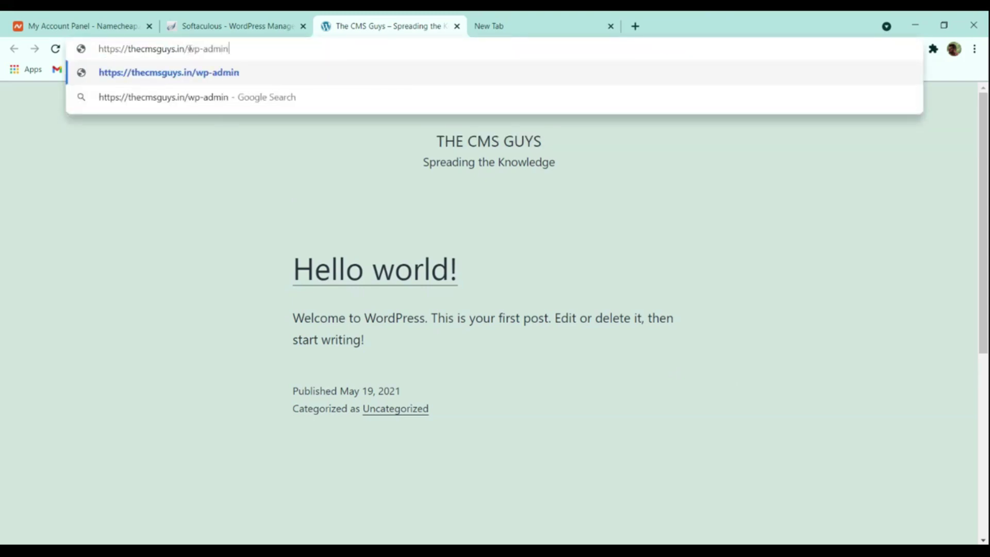
key("Return")
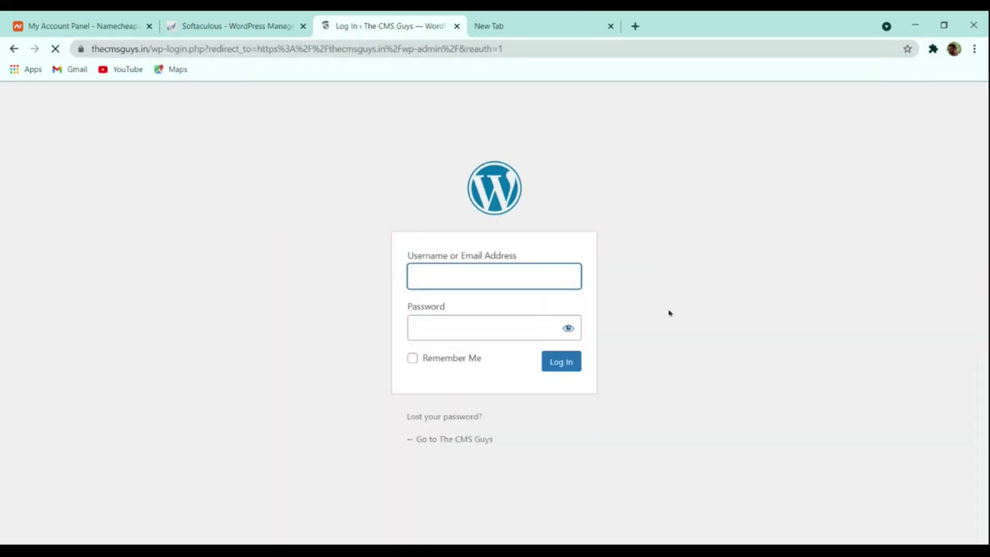
- Open the Administrative URL from the Softaculous success page to reach the logged-in dashboard
left_click(285, 23)
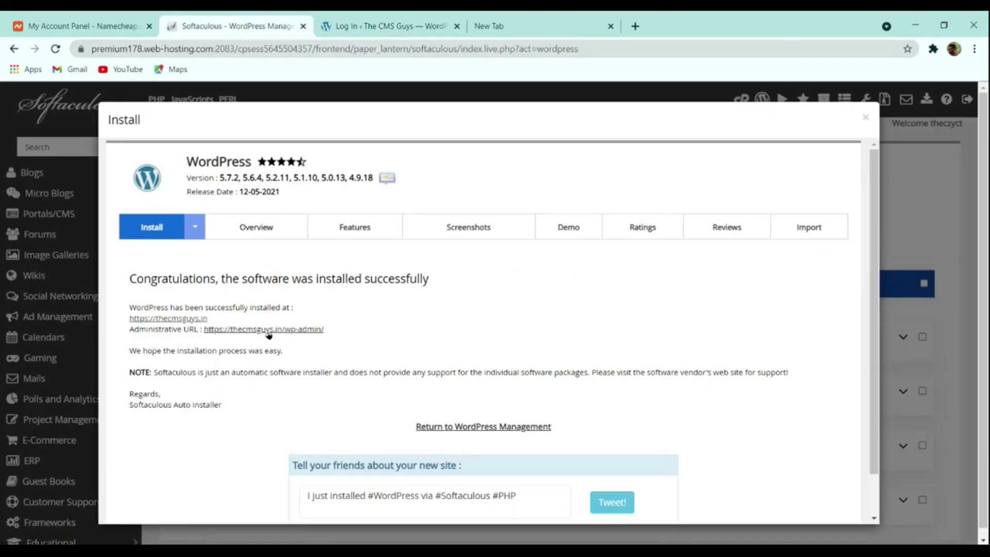
left_click(140, 318)
left_click(228, 27)
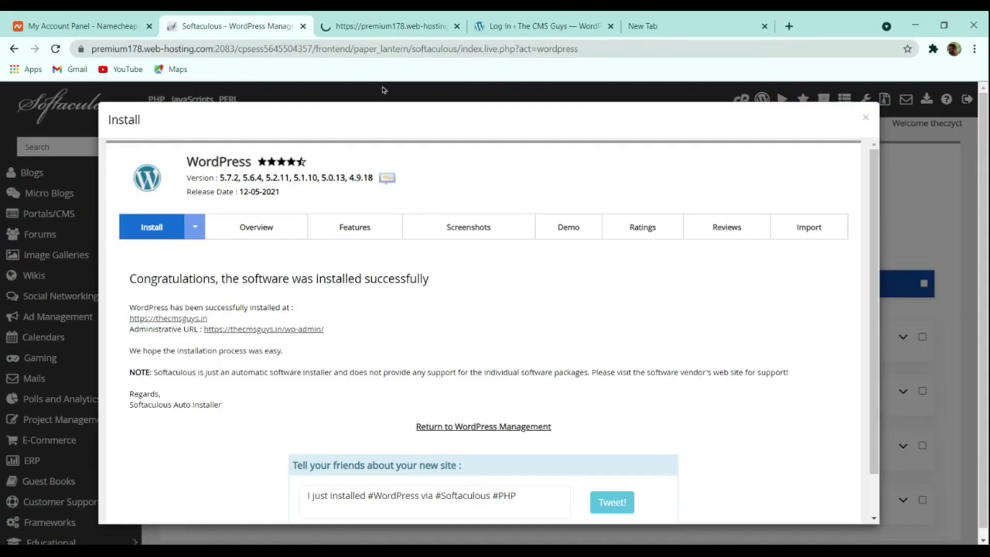
left_click(404, 26)
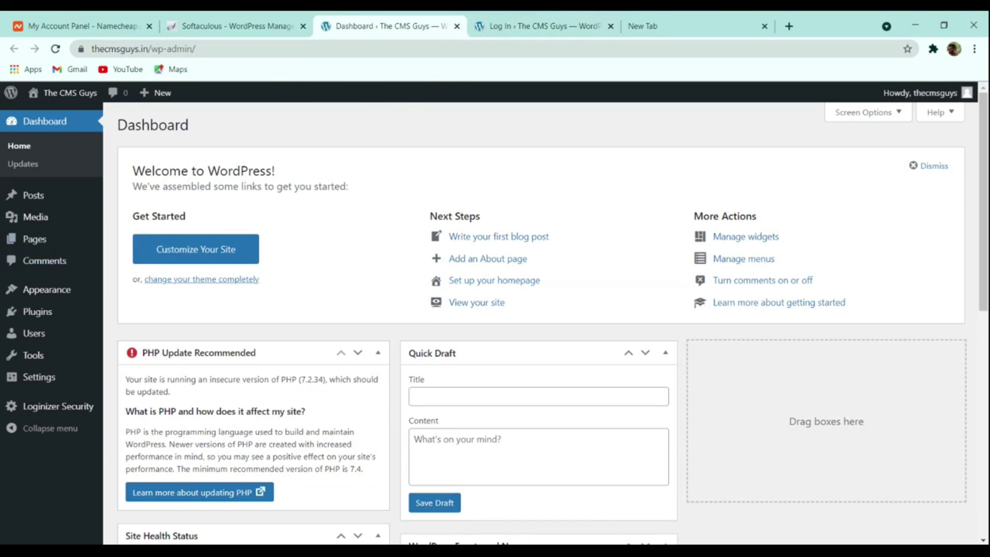
left_click(477, 28)
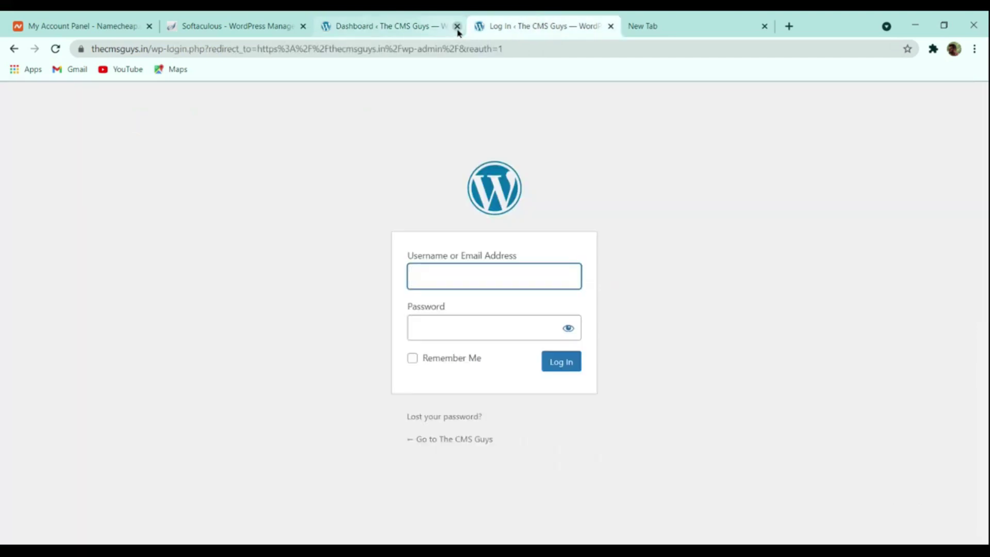
left_click(457, 25)
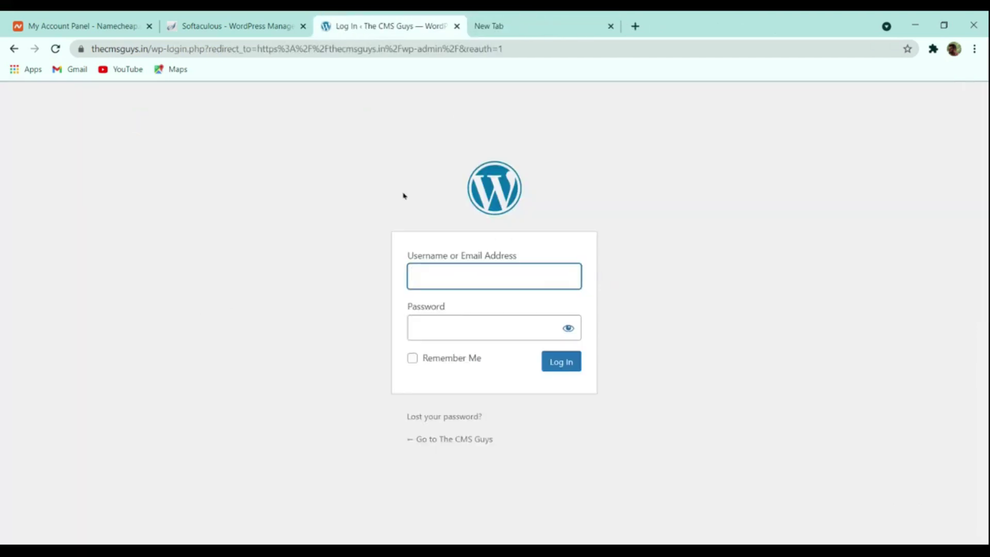
left_click(265, 24)
left_click(345, 23)
left_click(237, 26)
left_click(270, 330)
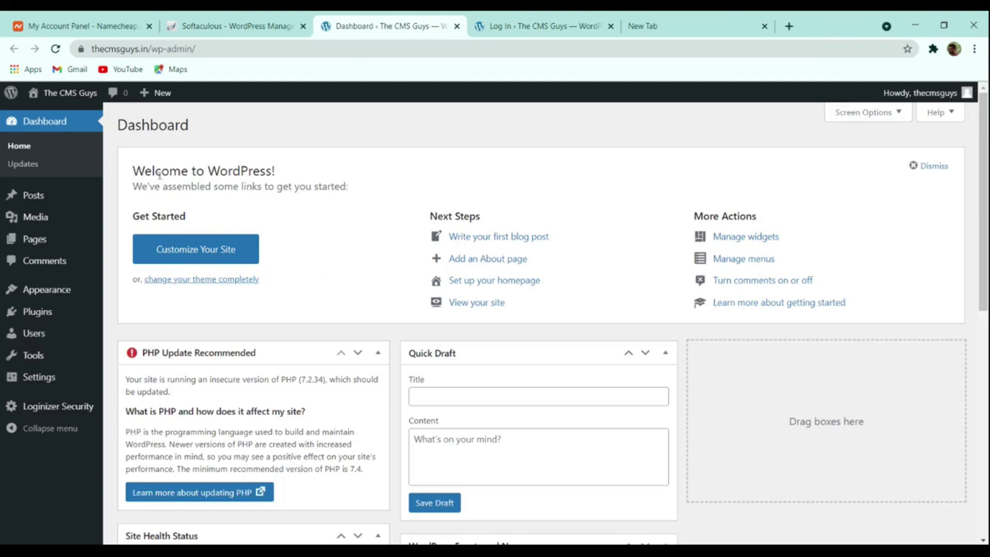
scroll(560, 175, "down", 7)
scroll(549, 219, "up", 7)
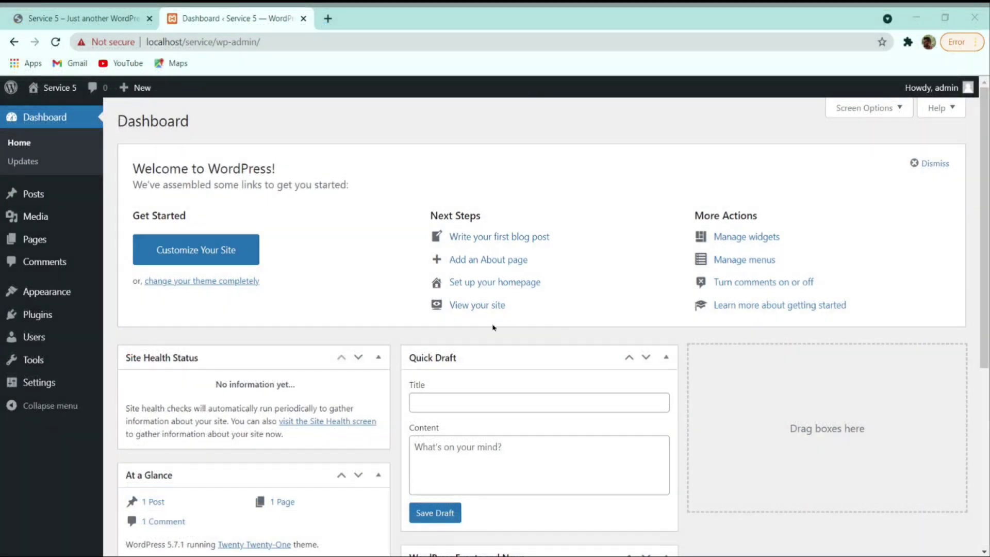
- Switch to the 'Service 5' browser tab to view the site's front page
left_click(560, 152)
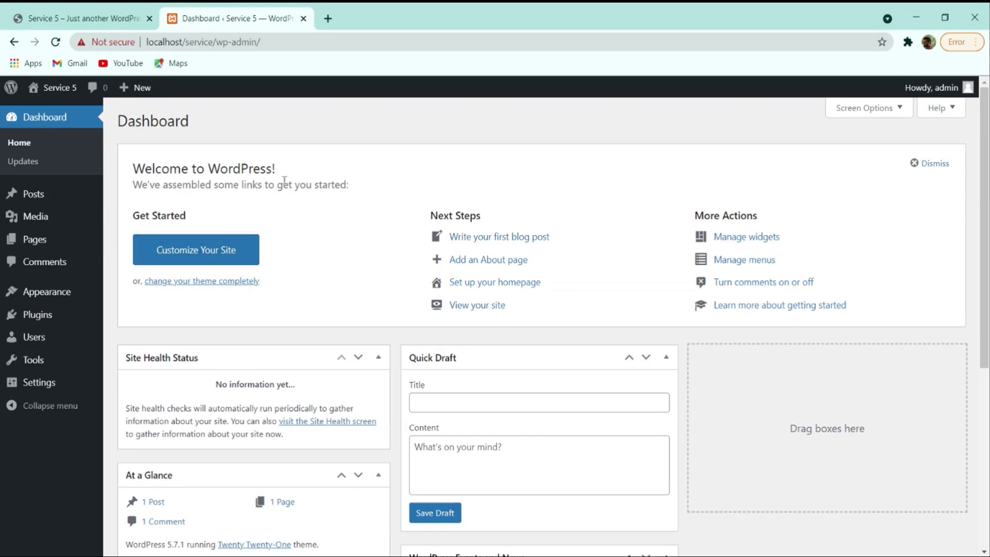
left_click(122, 17)
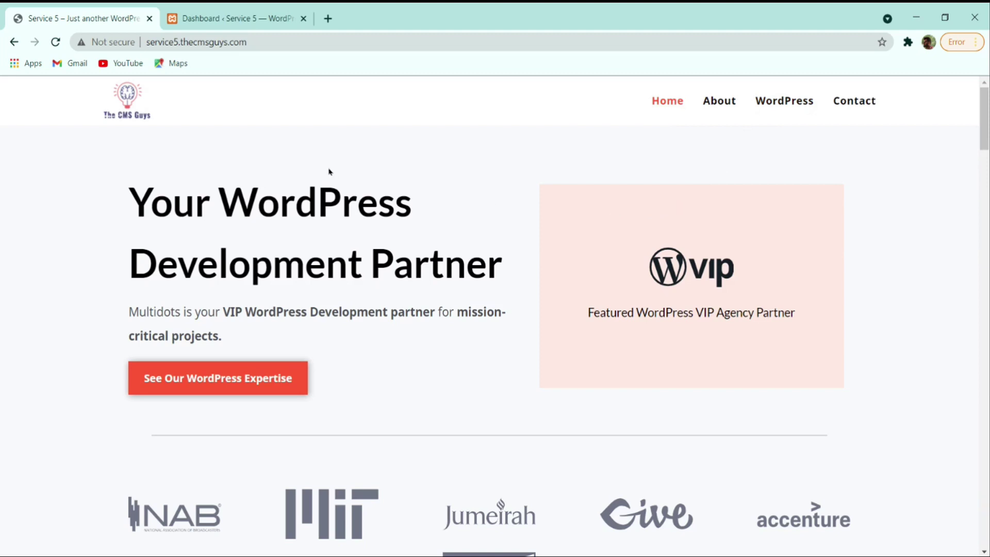
- Switch to the 'Dashboard ‹ Service 5' browser tab
left_click(232, 20)
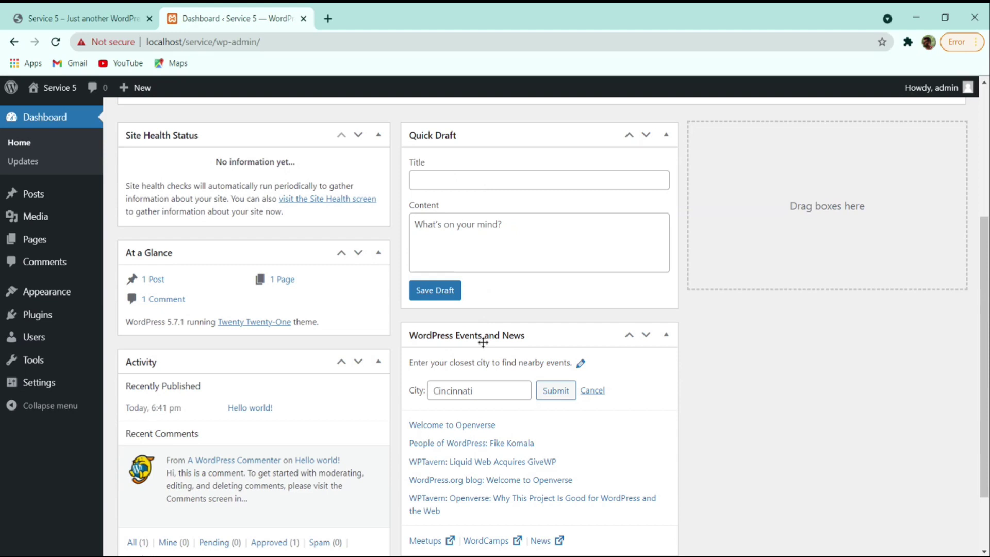
scroll(483, 342, "down", 2)
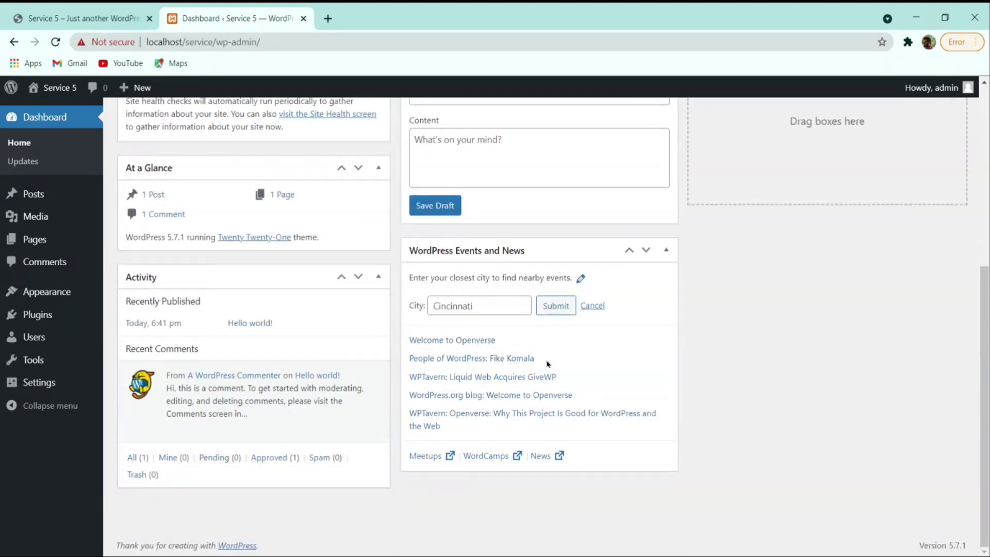
scroll(547, 364, "up", 5)
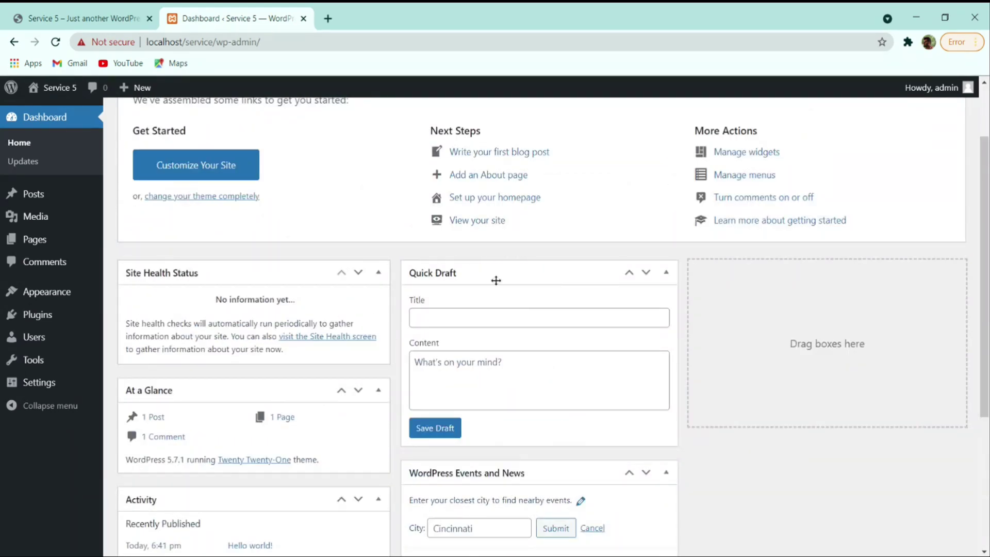
scroll(497, 280, "up", 2)
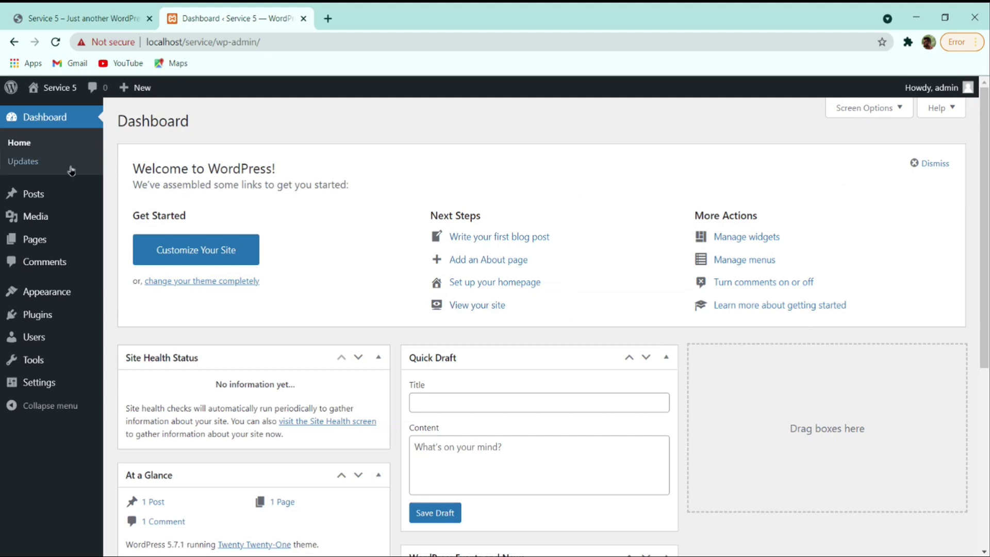
- Move the Hello world post to the trash from the Posts list
left_click(41, 194)
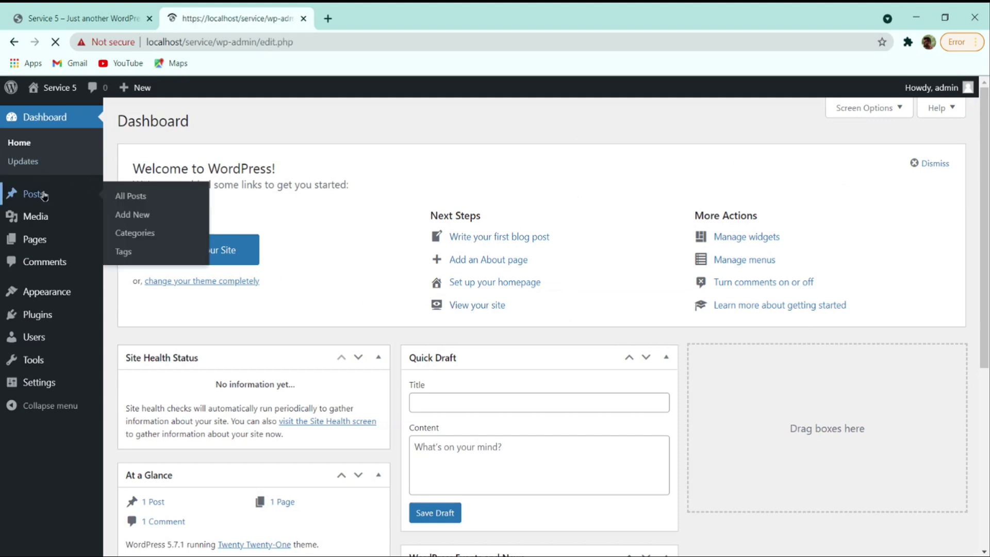
mouse_move(309, 240)
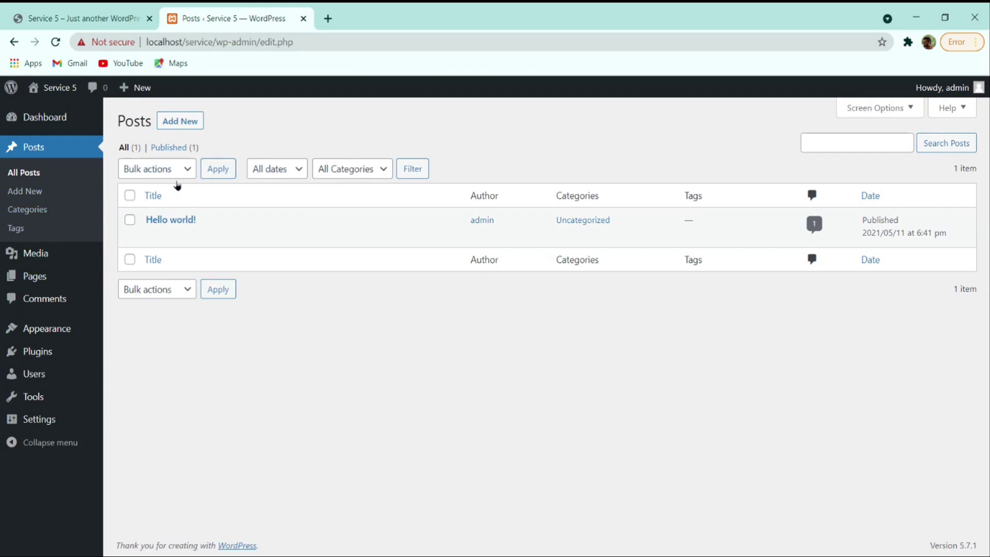
mouse_move(279, 226)
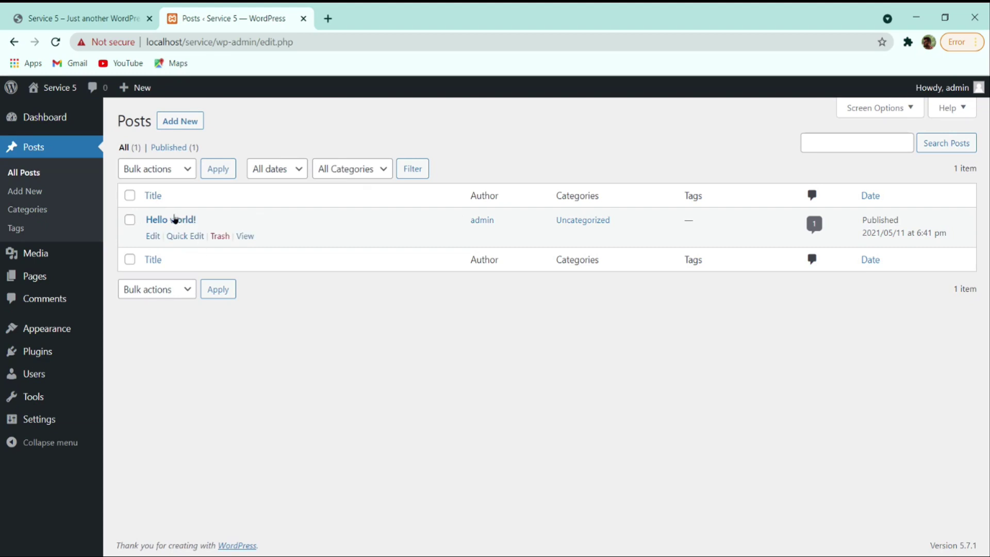
left_click(220, 236)
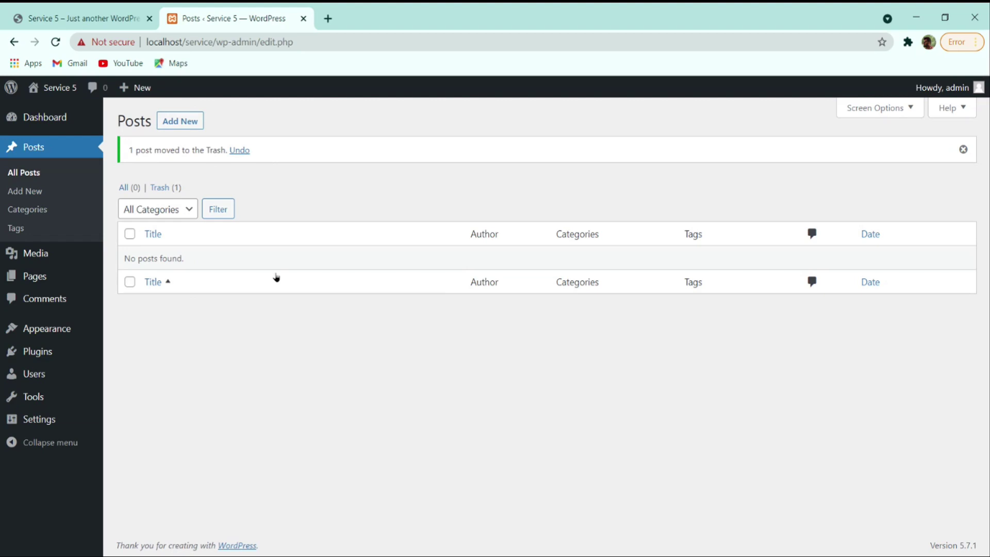
- Check the live site, then open the empty Media Library
left_click(52, 18)
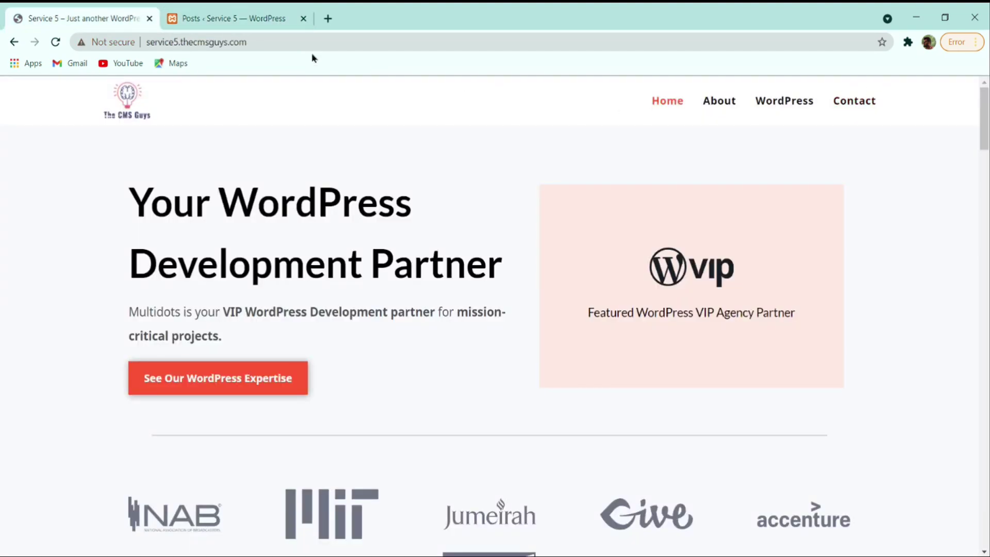
left_click(231, 18)
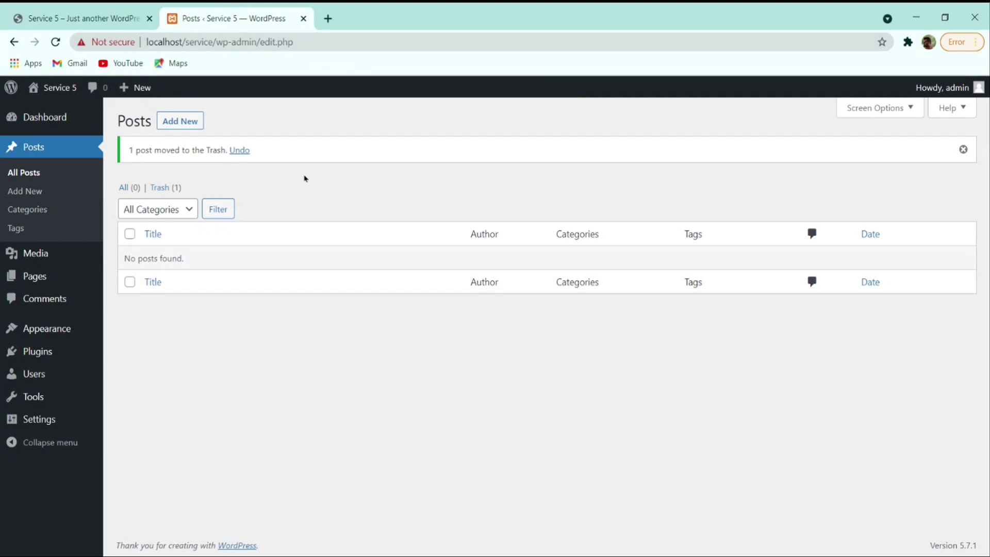
left_click(39, 252)
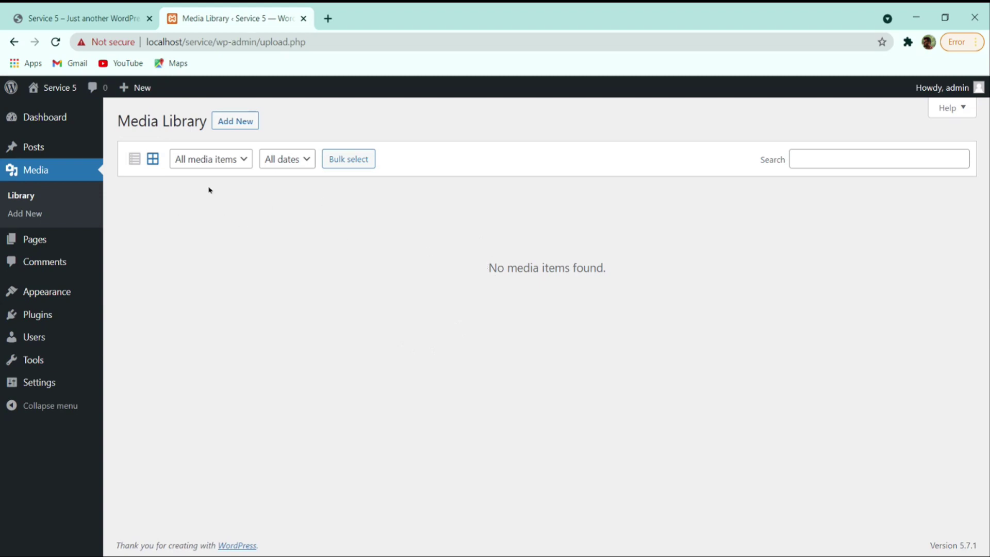
- Open All Pages, listing the draft Privacy Policy and published Sample Page
left_click(289, 166)
left_click(207, 165)
left_click(386, 243)
left_click(215, 163)
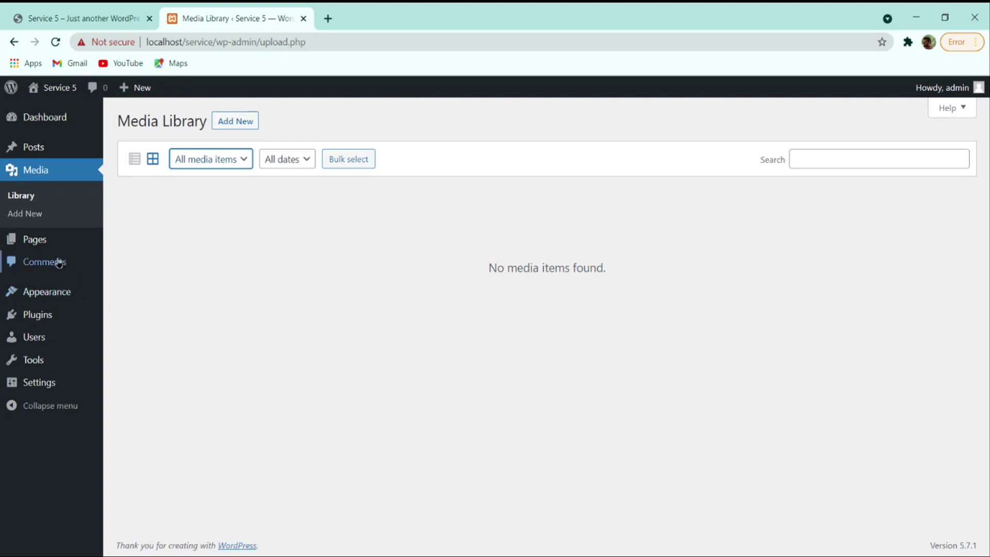
left_click(40, 243)
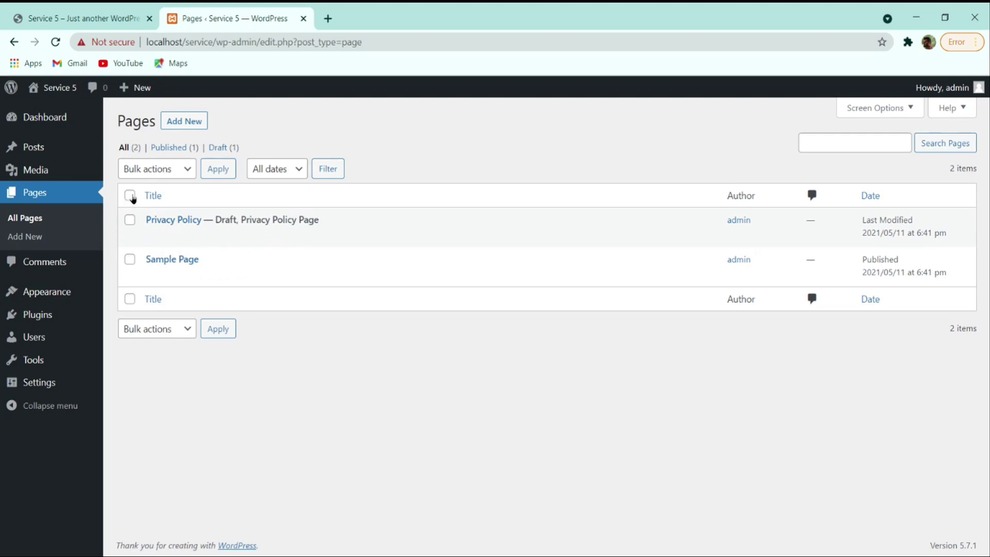
- Select all pages and bulk-move Privacy Policy and Sample Page to the Trash
left_click(130, 196)
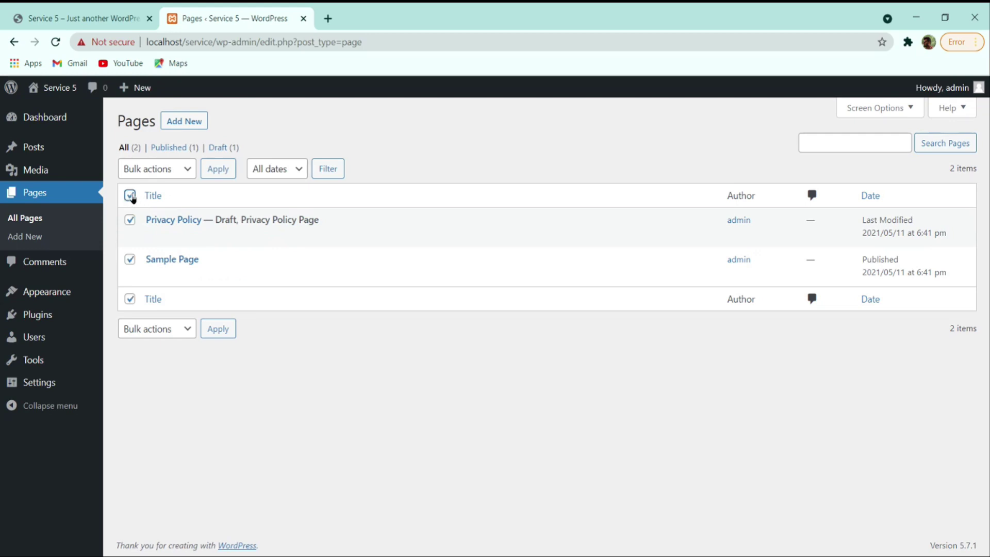
left_click(173, 170)
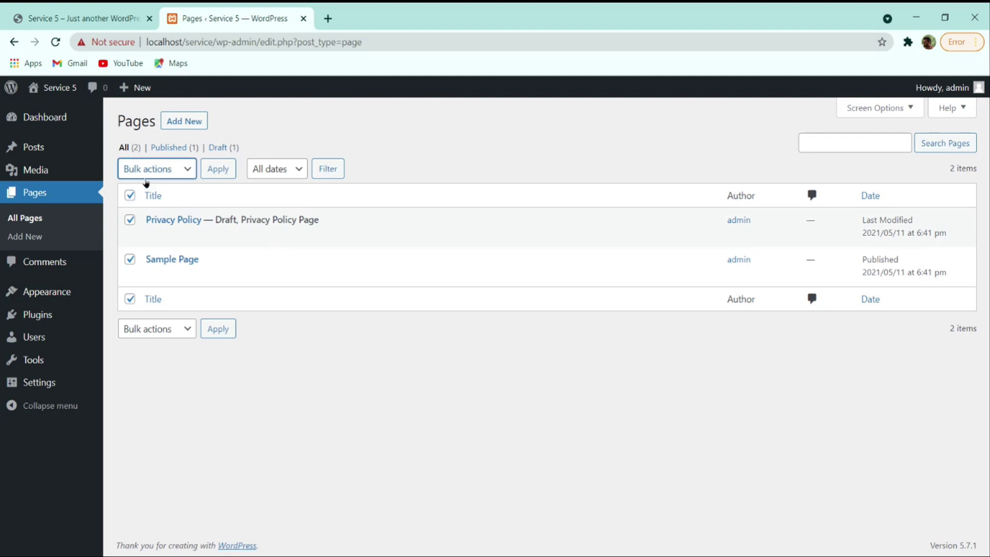
left_click(153, 211)
left_click(218, 174)
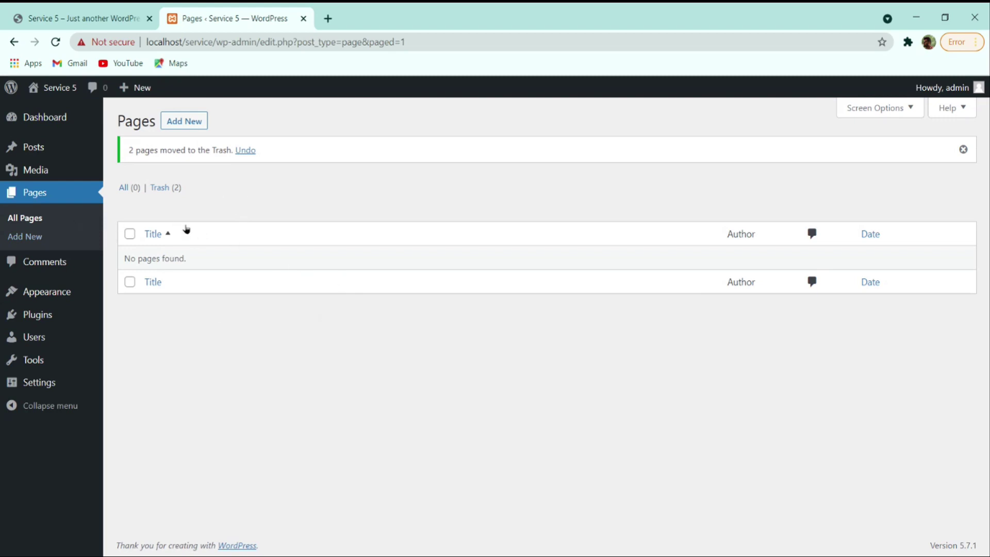
- Glance at the live Service 5 site, then return to Pages and start a new page
left_click(66, 17)
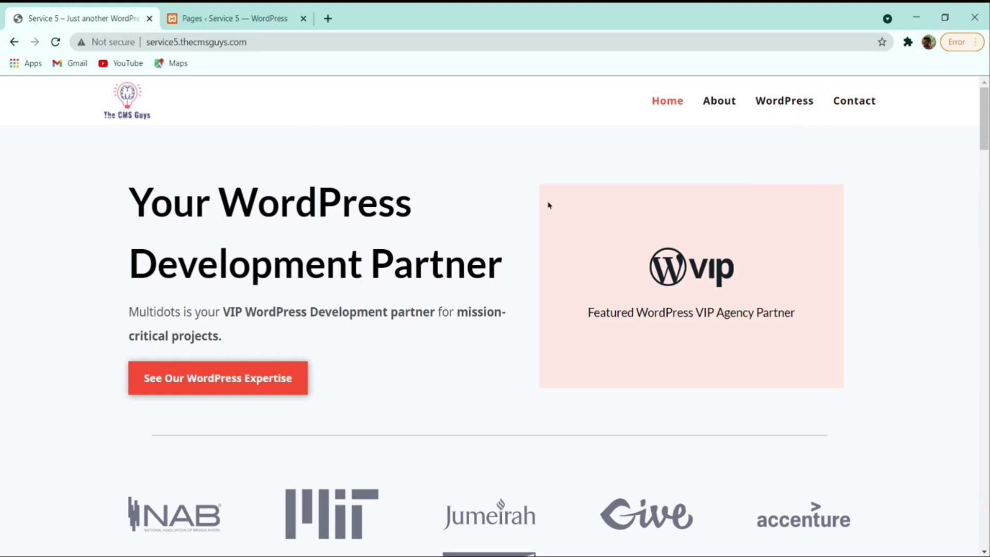
left_click(216, 18)
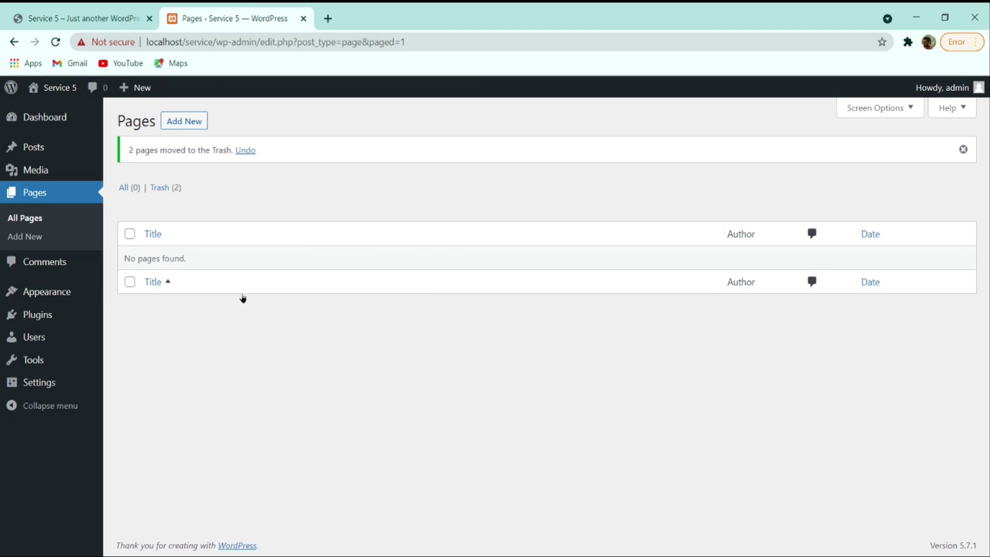
mouse_move(89, 176)
left_click(191, 124)
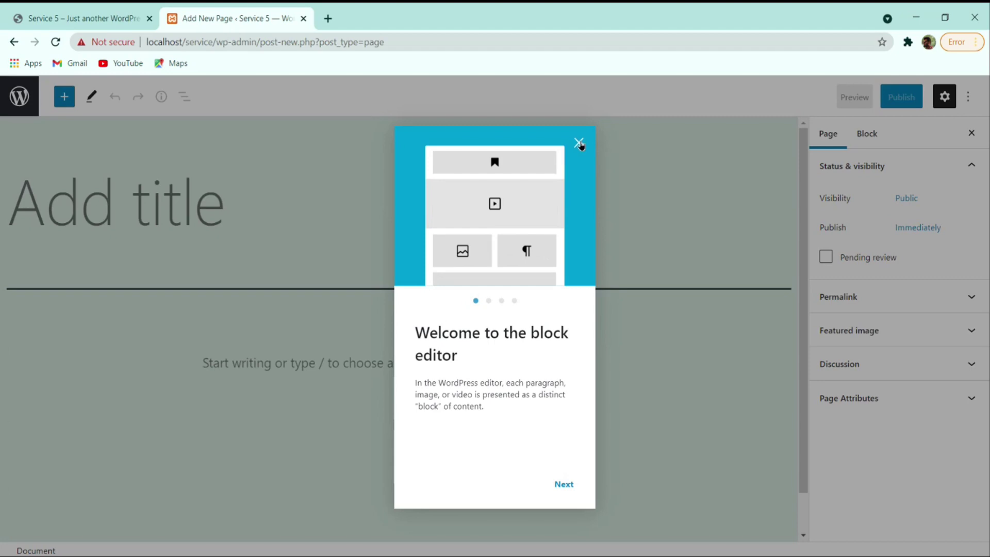
- Dismiss the welcome guide, title the new page 'Home' and publish it
left_click(578, 143)
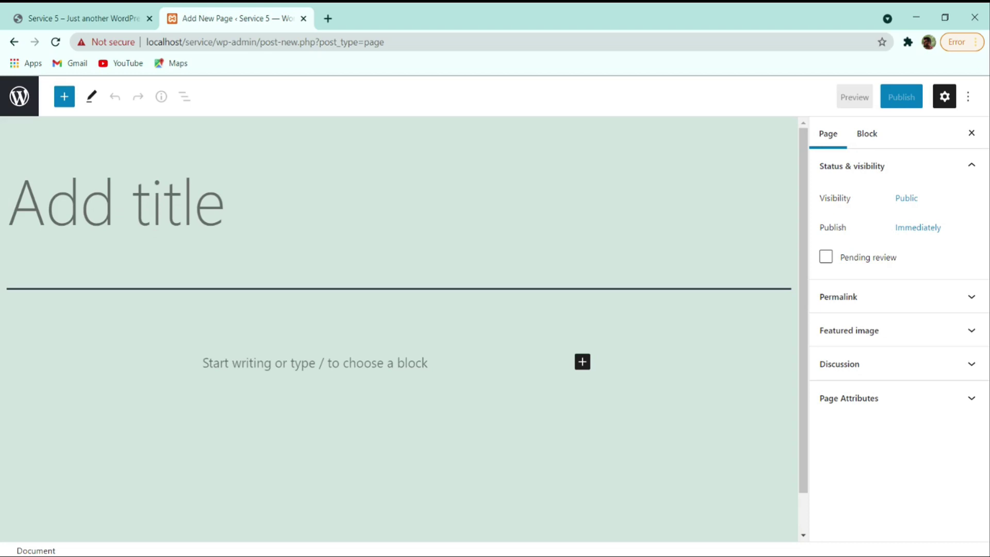
type("H")
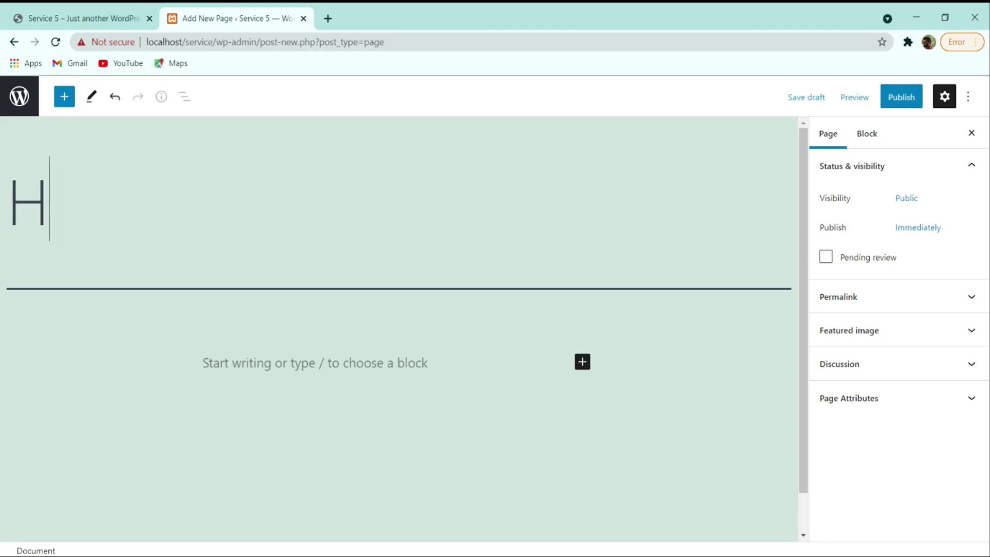
type("ome")
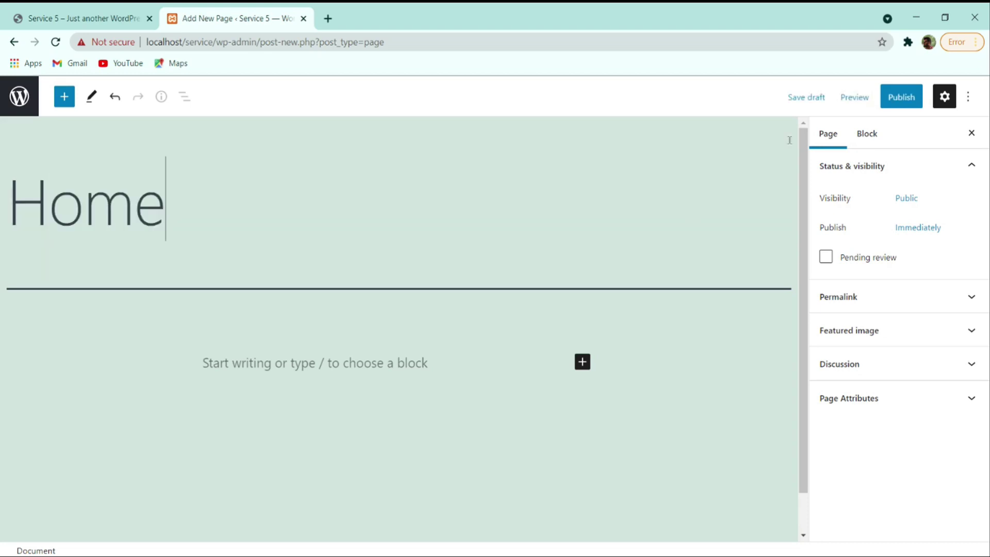
left_click(901, 96)
left_click(853, 98)
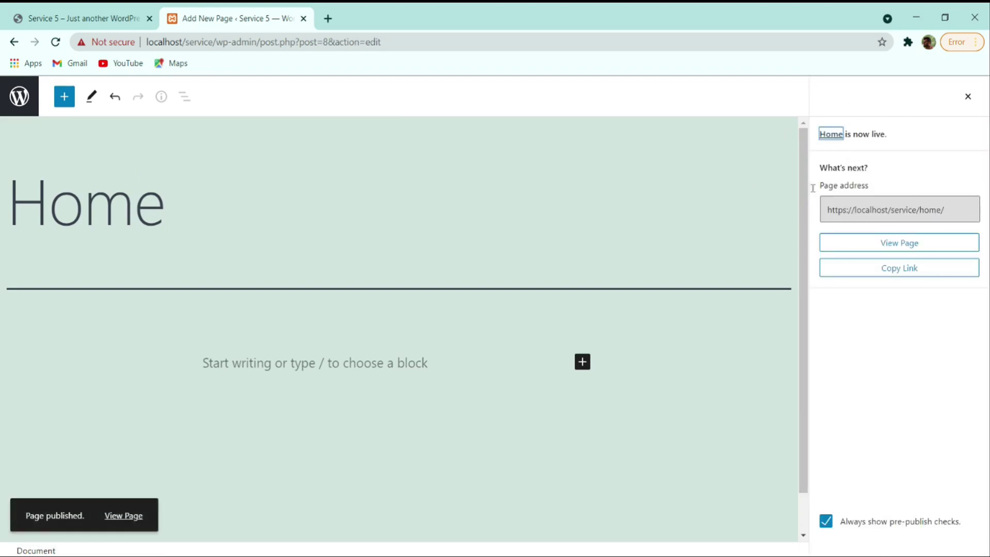
- View the published Home page in a new tab, then return to the Pages list
left_click(133, 515)
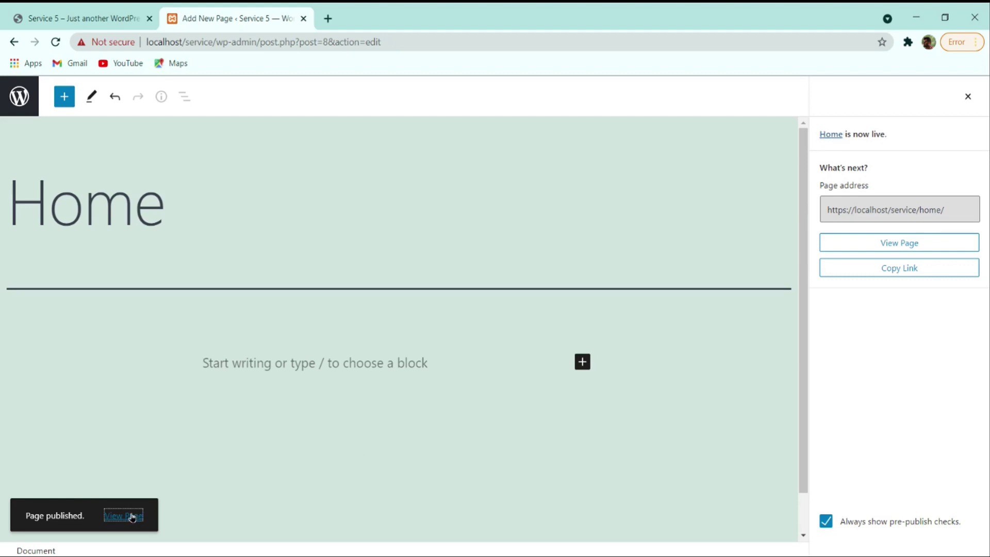
left_click(132, 517, "ctrl")
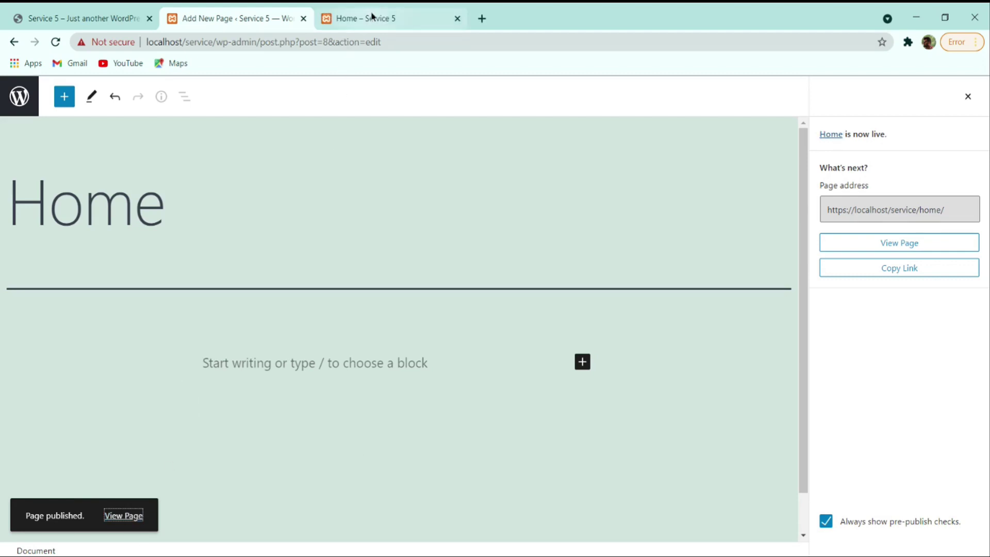
left_click(372, 18)
left_click(249, 17)
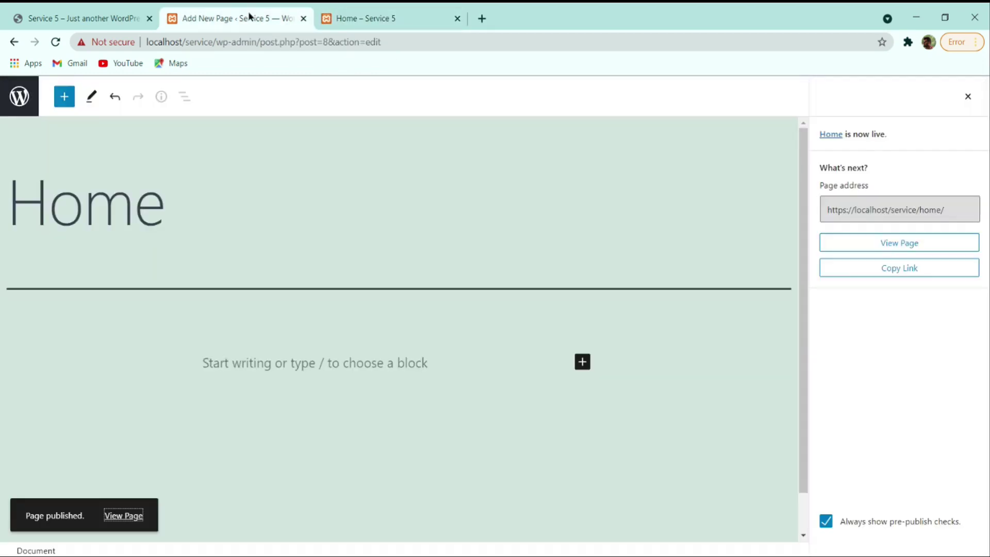
left_click(389, 17)
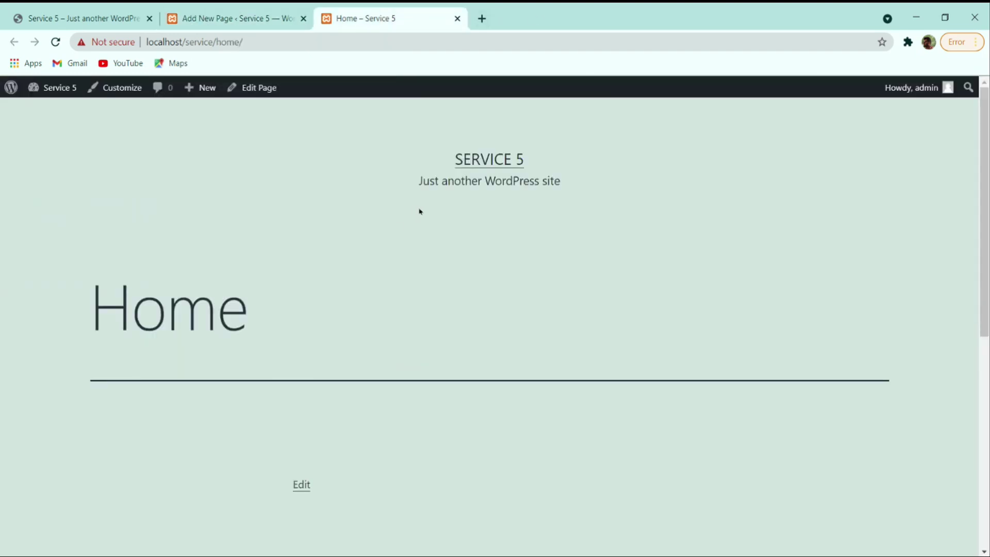
key("ctrl+1")
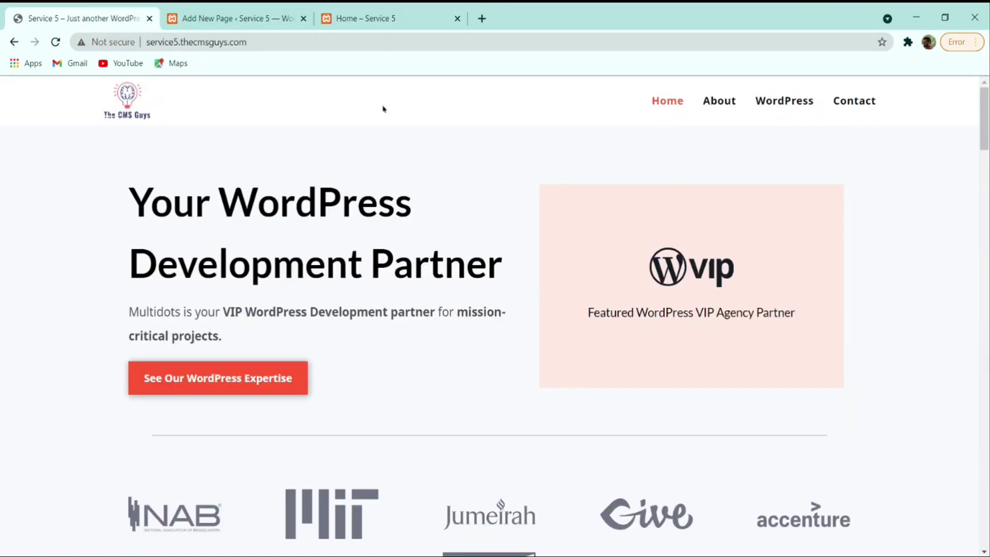
key("ctrl+3")
key("ctrl+1")
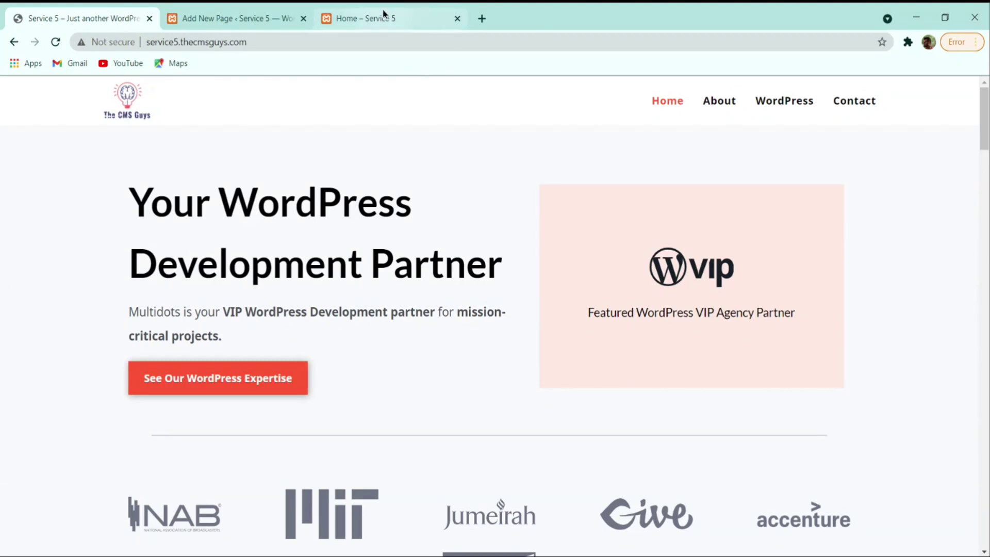
left_click(384, 15)
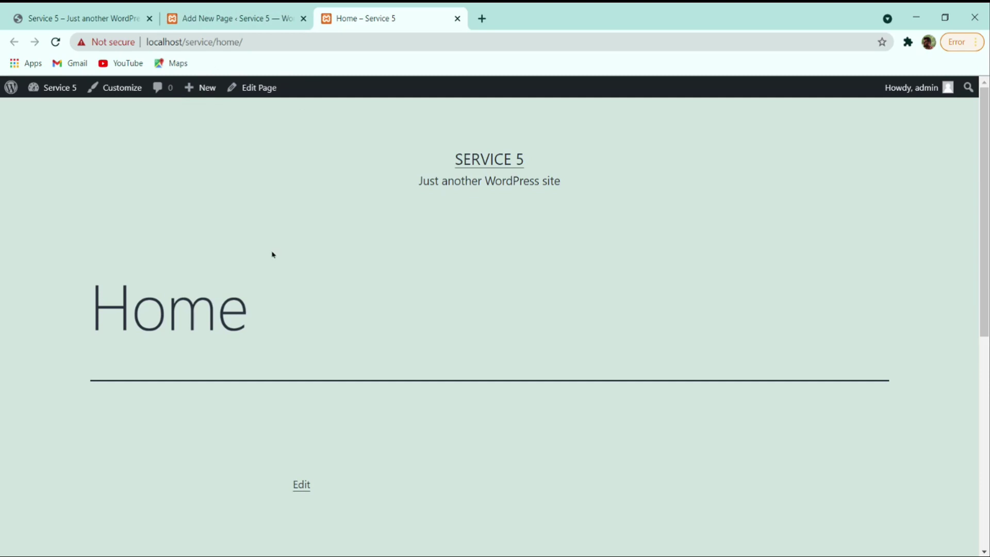
left_click(261, 19)
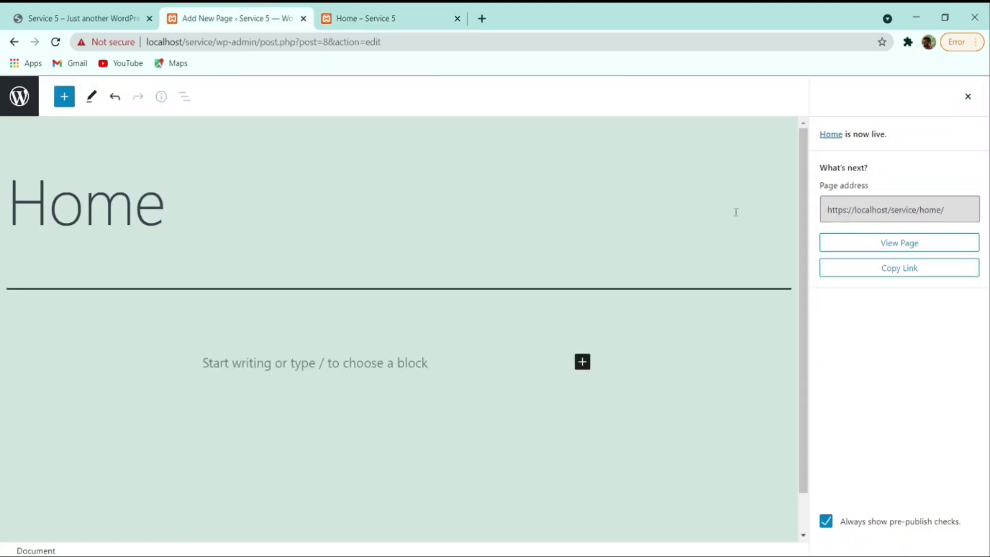
left_click(24, 101)
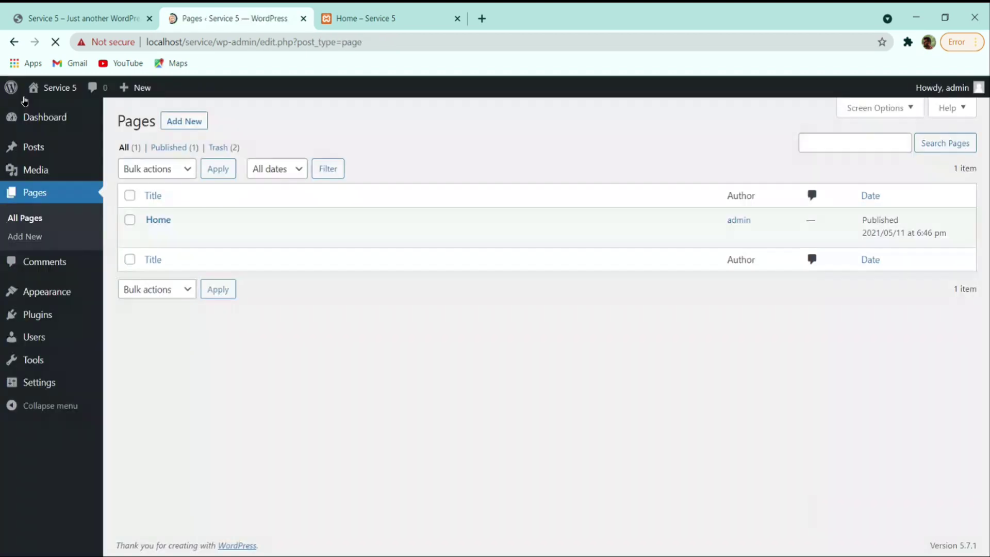
- Open the Comments list to confirm no comments remain
left_click(45, 264)
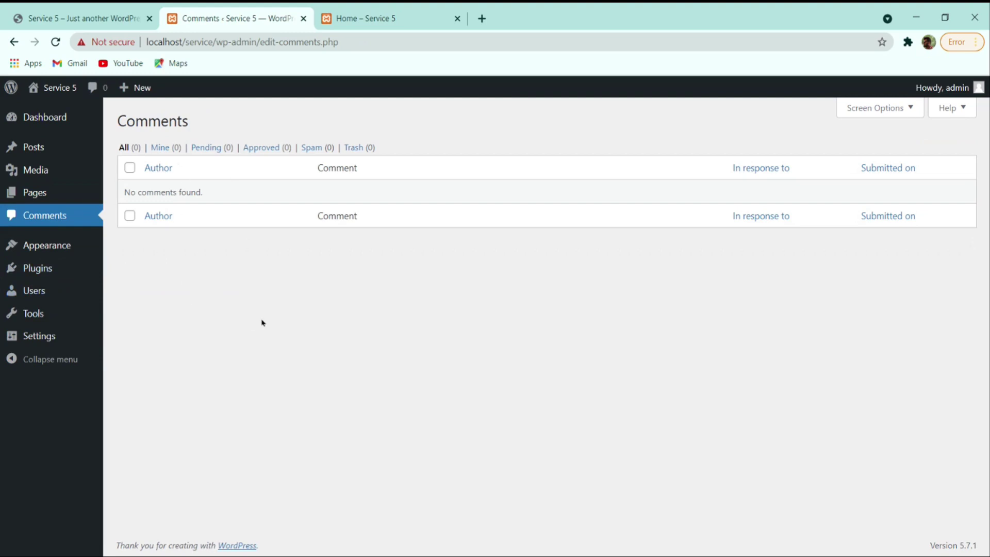
- Activate the Twenty Twenty theme and reload the Home page to see it applied
mouse_move(57, 148)
left_click(63, 248)
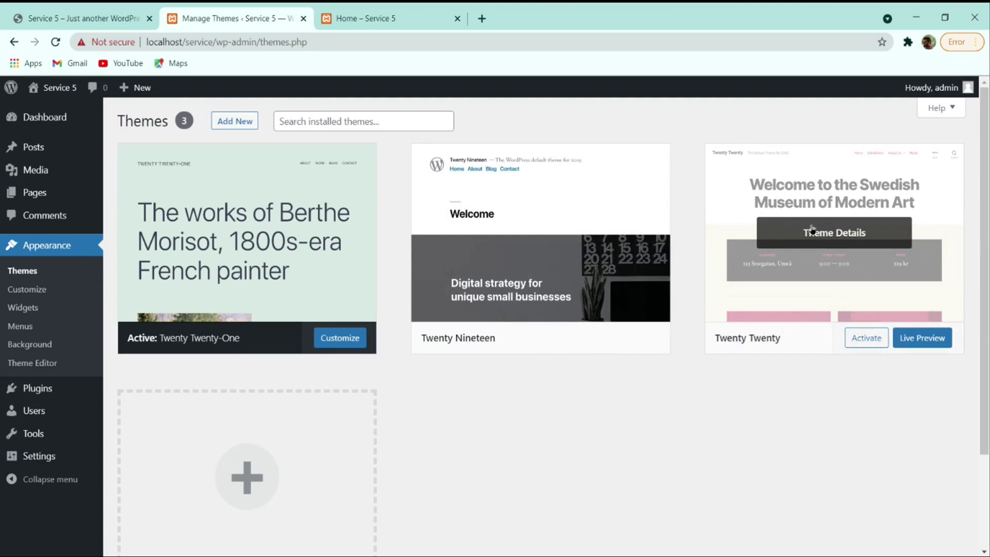
left_click(855, 342)
left_click(380, 17)
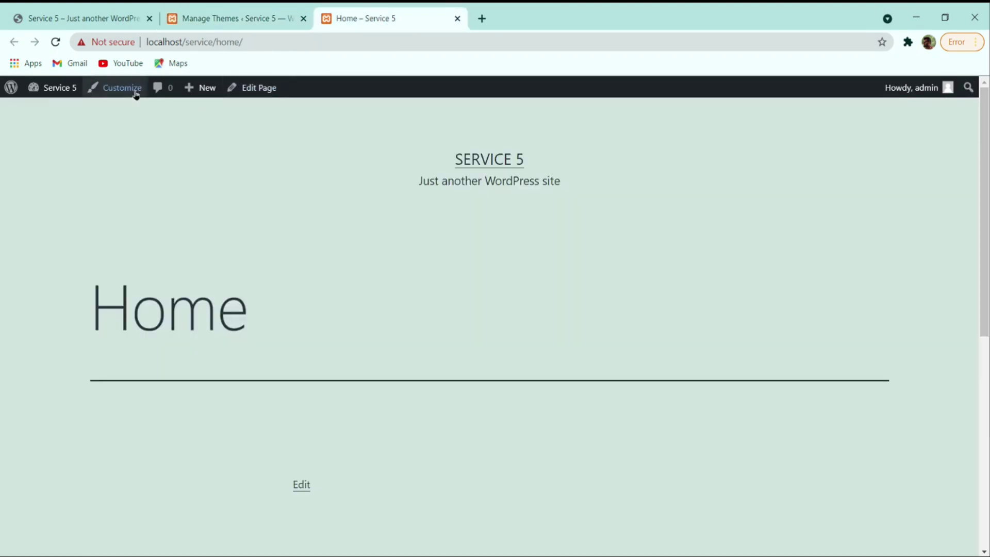
left_click(55, 42)
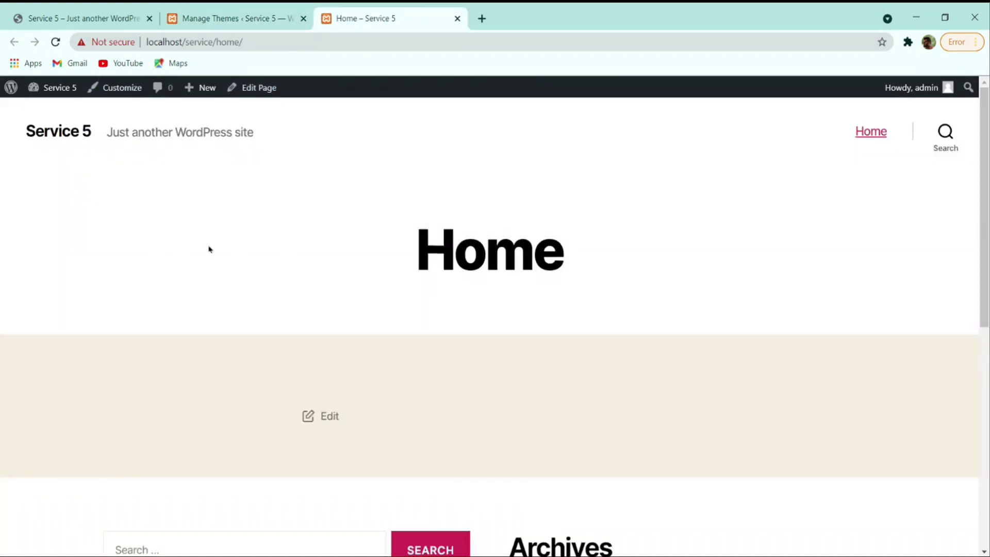
scroll(283, 248, "down", 9)
scroll(597, 281, "up", 9)
- Delete the Twenty Nineteen theme from its theme details
left_click(236, 17)
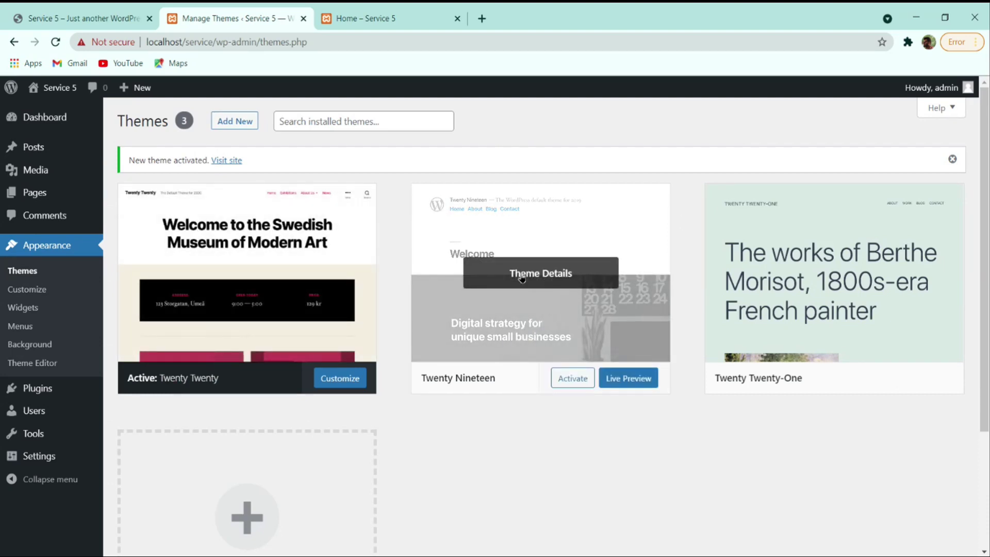
left_click(551, 276)
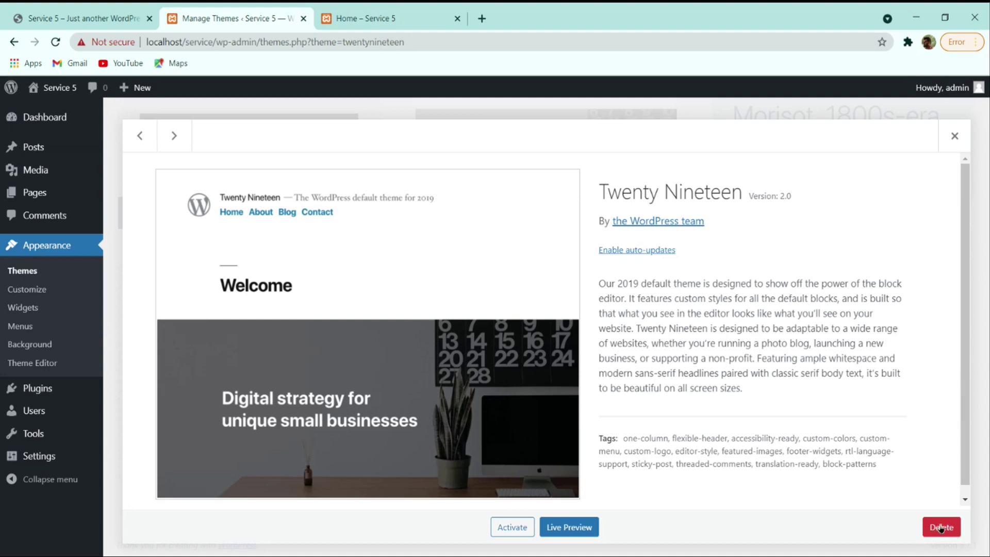
left_click(946, 525)
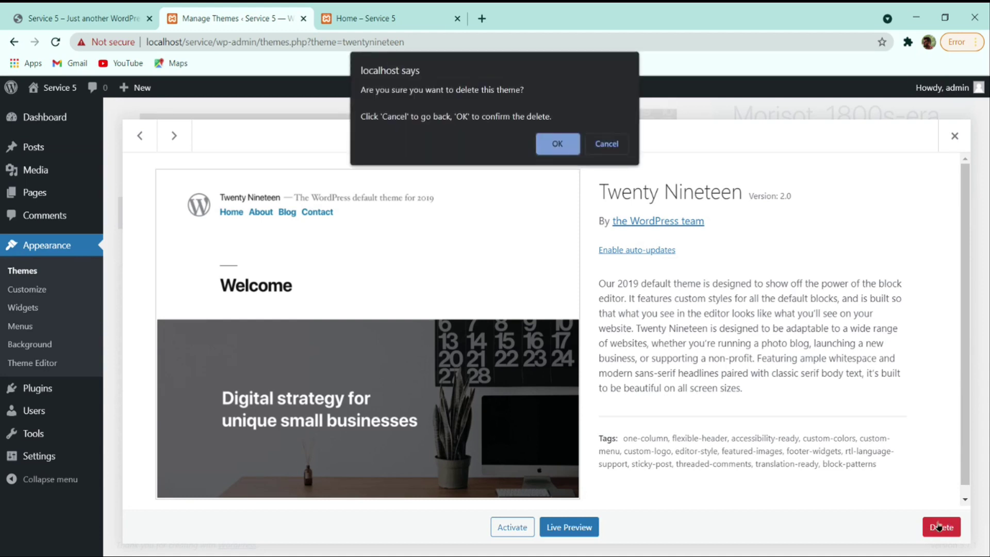
left_click(557, 144)
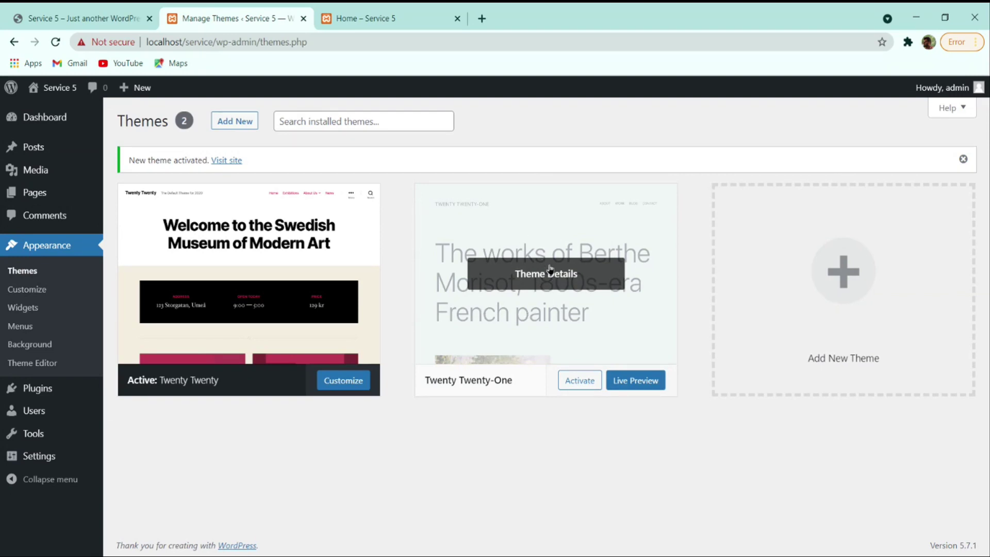
- Delete the Twenty Twenty-One theme, leaving only Twenty Twenty, then go to Plugins
left_click(559, 283)
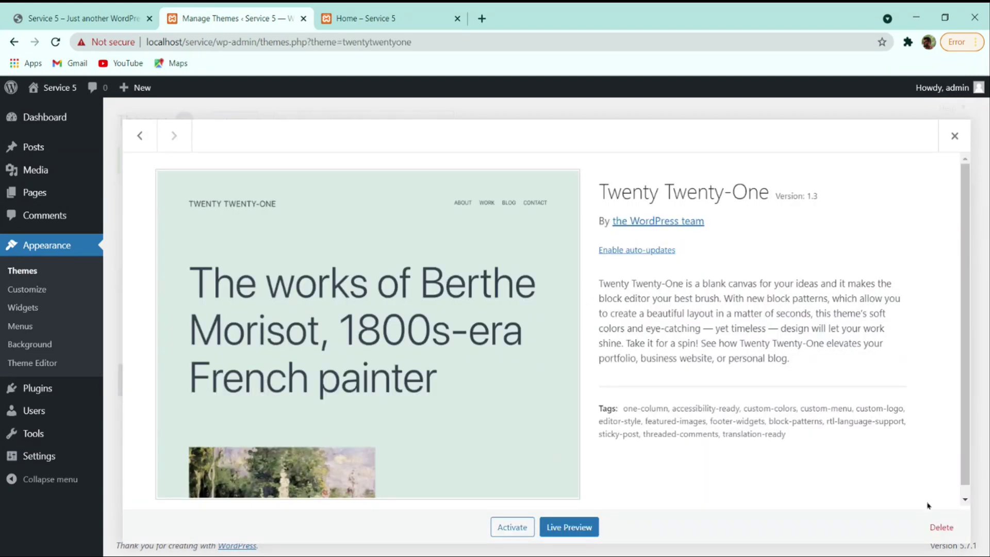
left_click(939, 527)
left_click(550, 142)
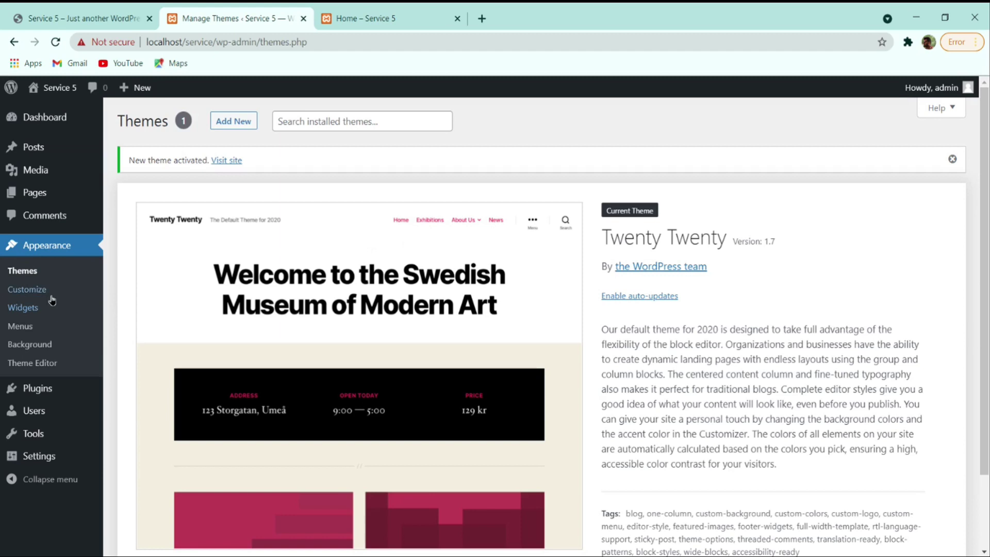
left_click(43, 391)
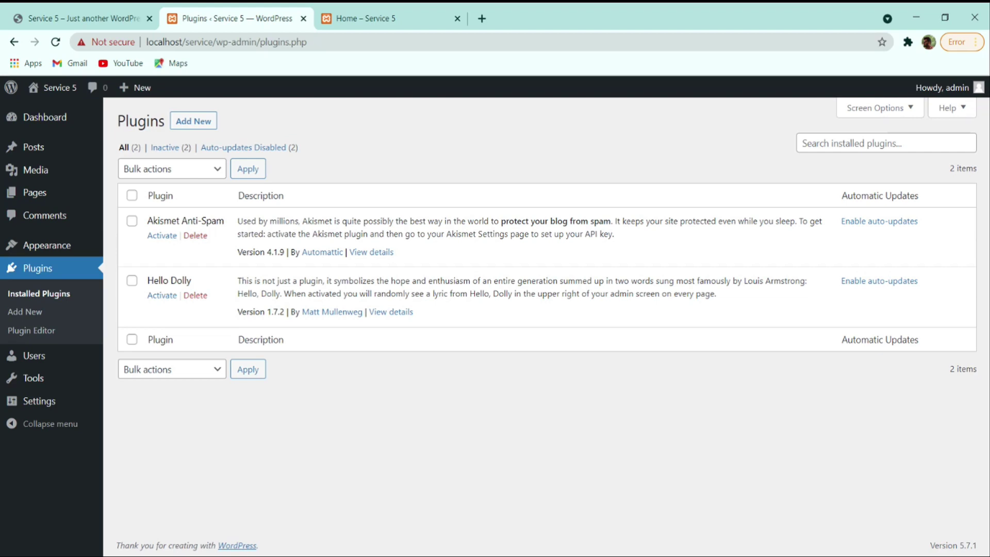
- Bulk-delete the Akismet Anti-Spam and Hello Dolly plugins, then go to Users
left_click(132, 196)
left_click(166, 170)
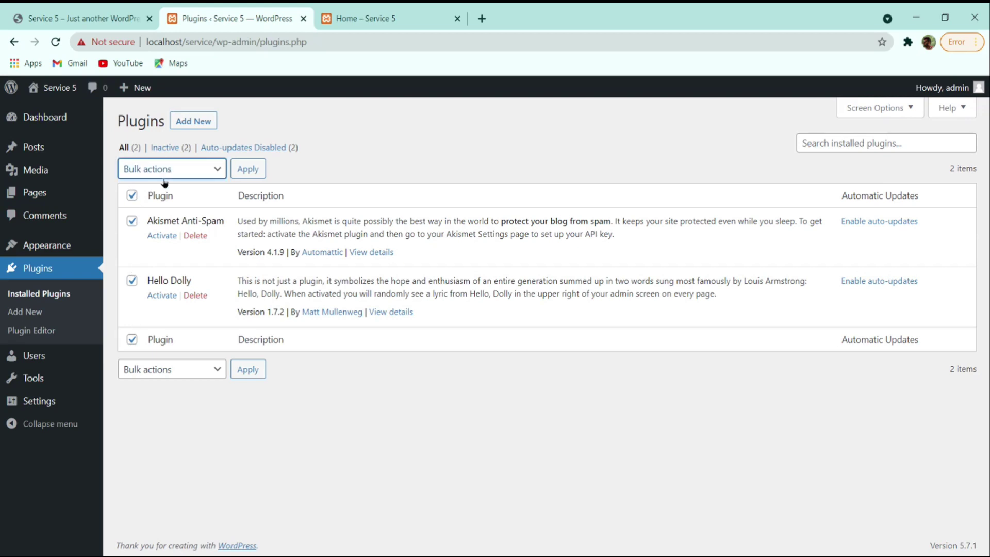
left_click(149, 235)
left_click(254, 170)
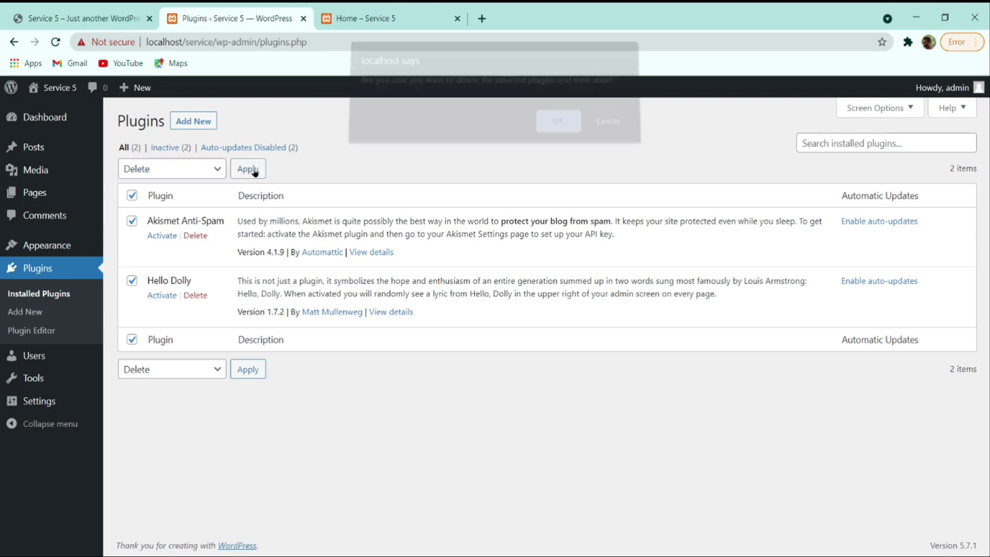
left_click(548, 131)
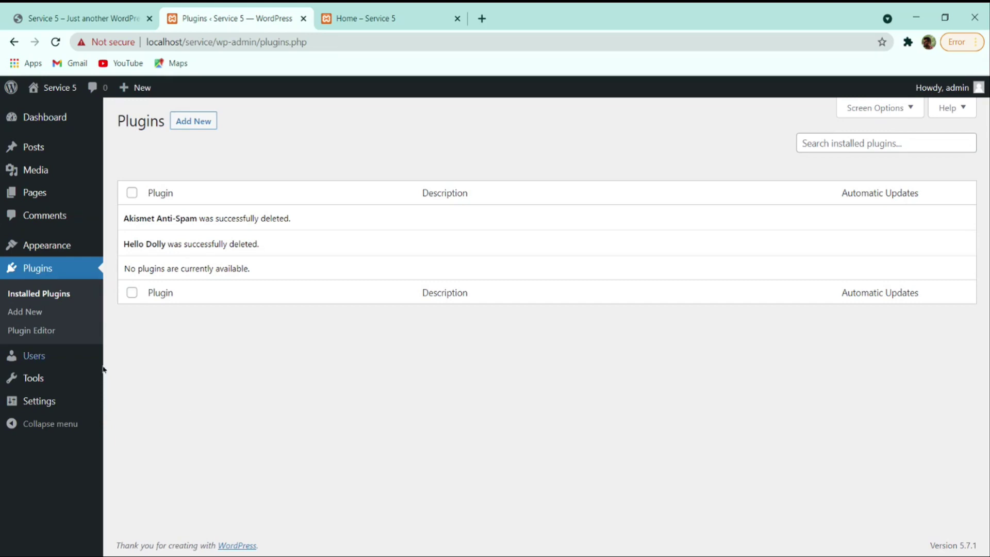
left_click(50, 358)
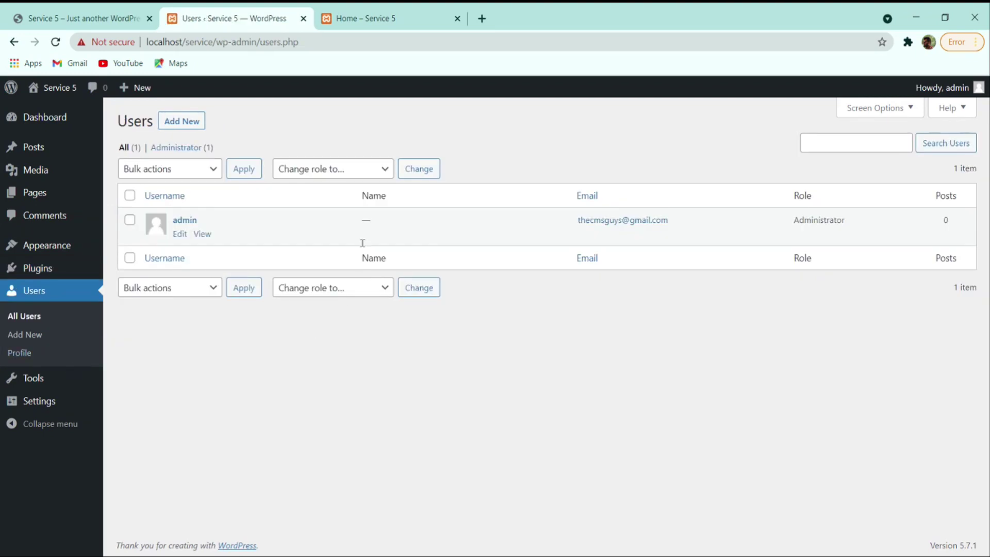
mouse_move(202, 234)
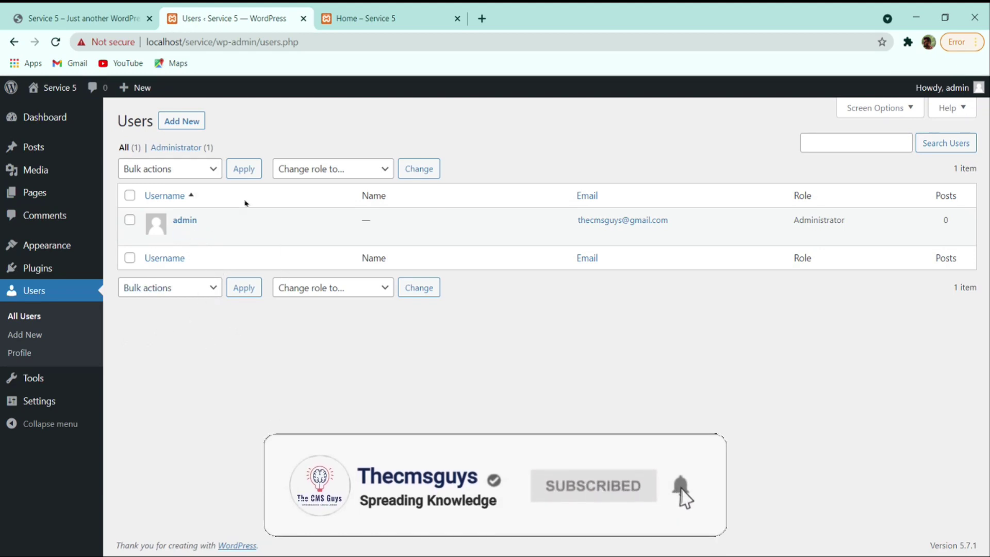
mouse_move(50, 161)
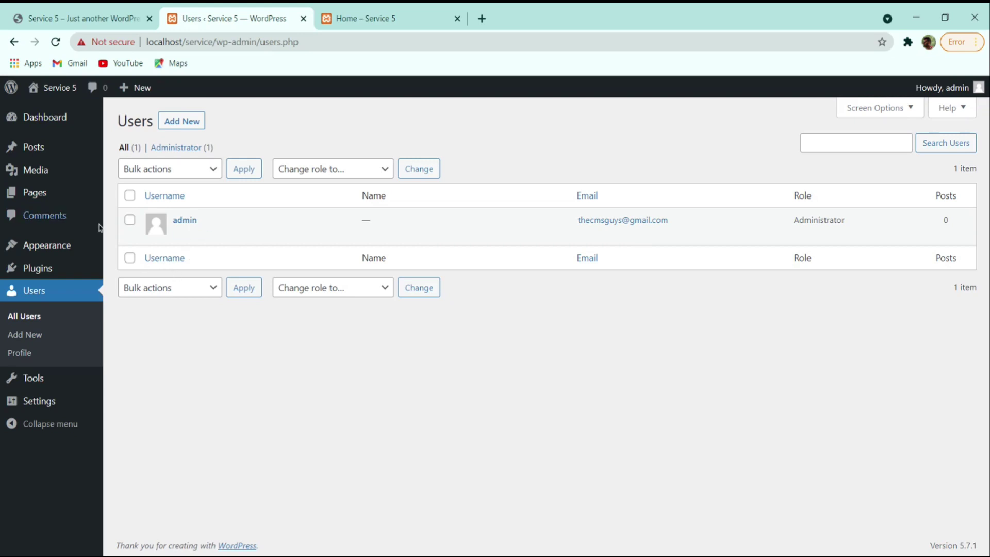
- Open the Add New User form and check the Role options without changing them
mouse_move(247, 214)
mouse_move(197, 222)
left_click(170, 122)
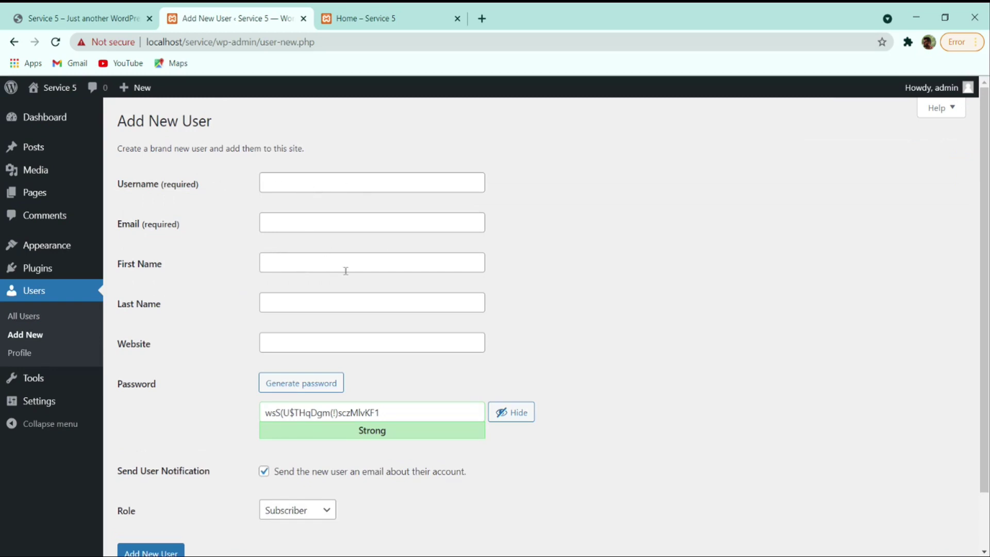
scroll(346, 271, "down", 2)
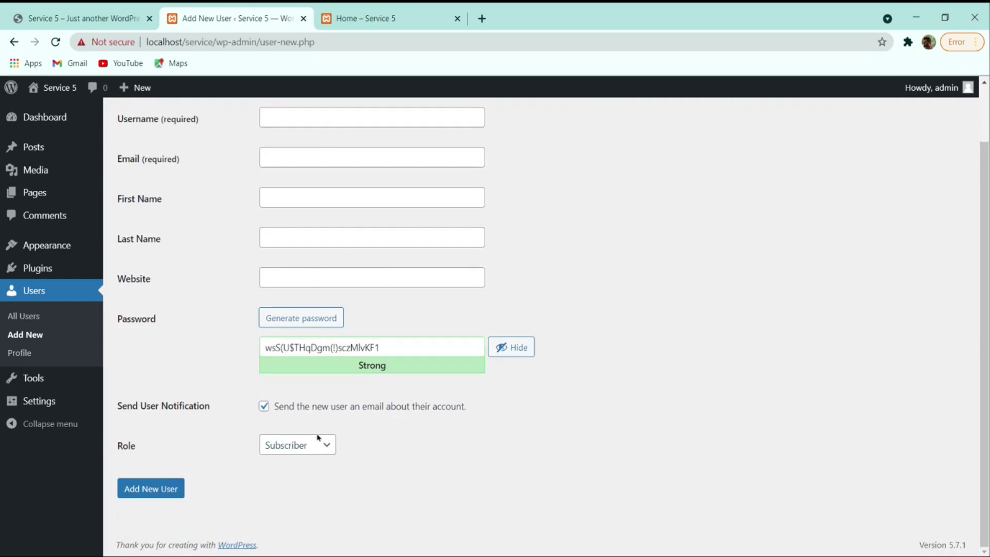
left_click(316, 456)
left_click(245, 444)
- Leave the Role unchanged, visit the Tools page, then go to General Settings
left_click(325, 444)
mouse_move(40, 155)
left_click(436, 439)
left_click(32, 379)
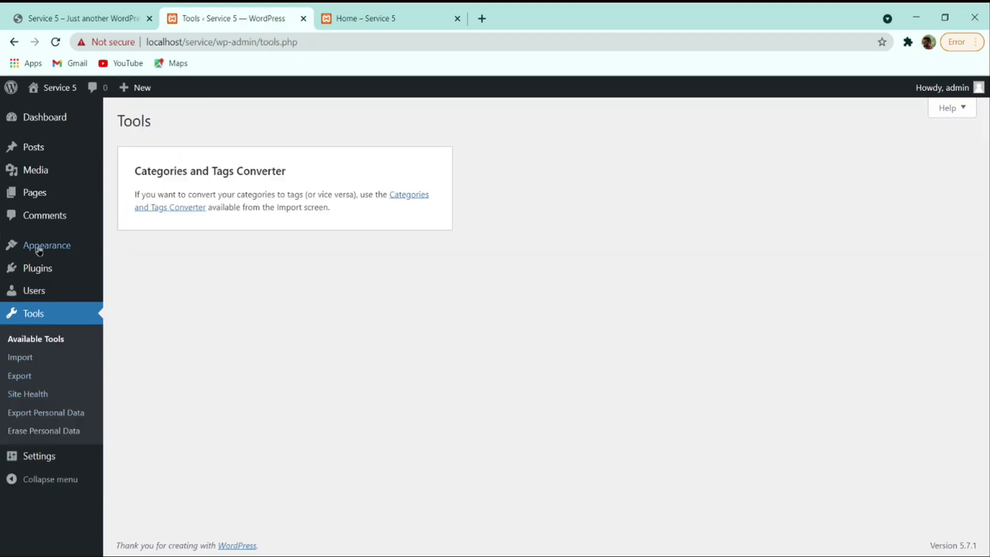
left_click(43, 456)
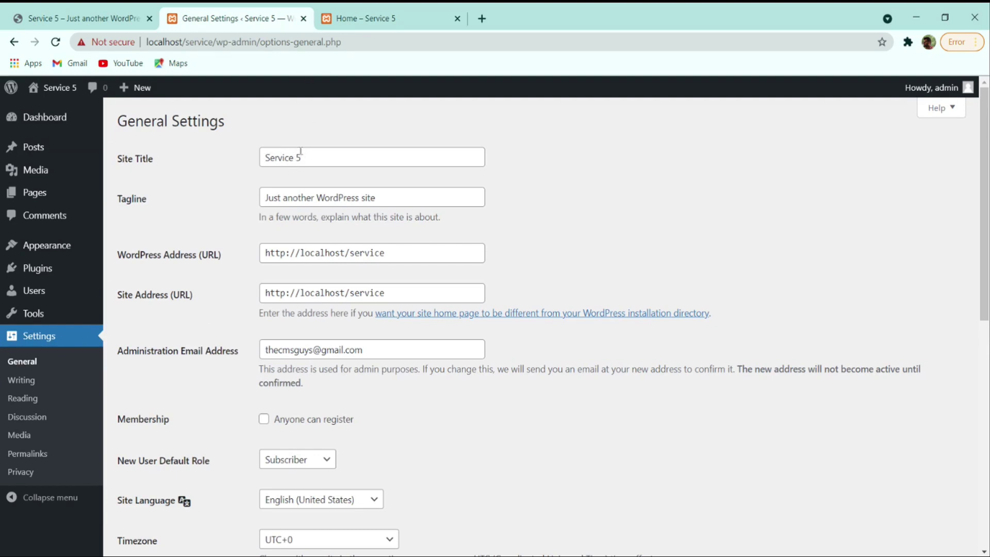
- Open the Service 5 front page, still showing 'Just another WordPress site'
left_click(386, 29)
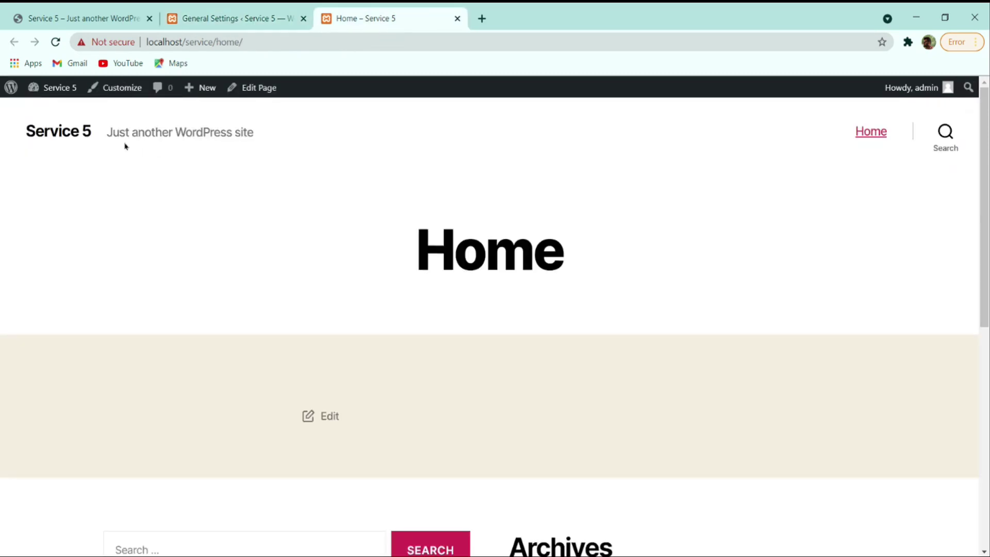
left_click(77, 141)
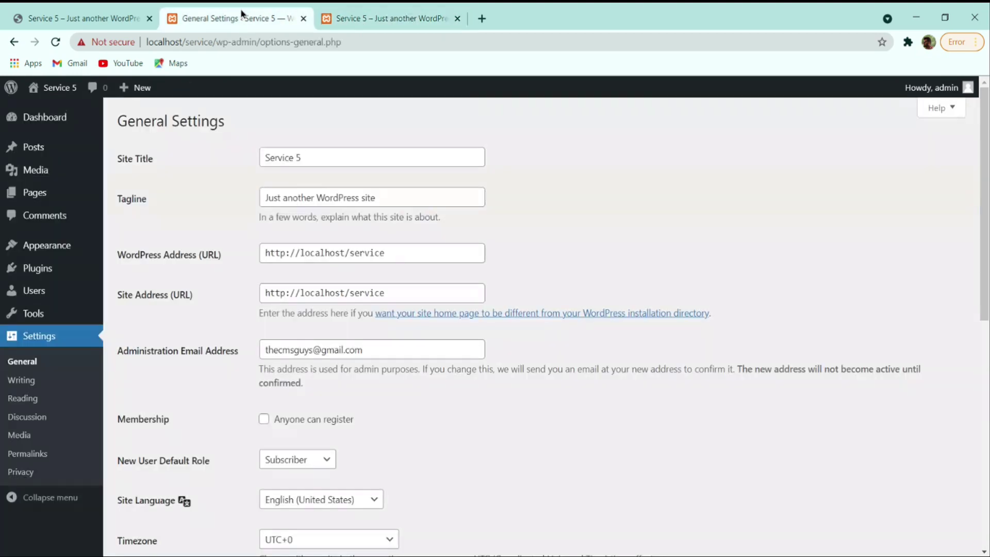
- Replace the tagline with 'By TheCMSGuys', save, and check it on the front page
left_click(268, 18)
left_click_drag(394, 199, 255, 198)
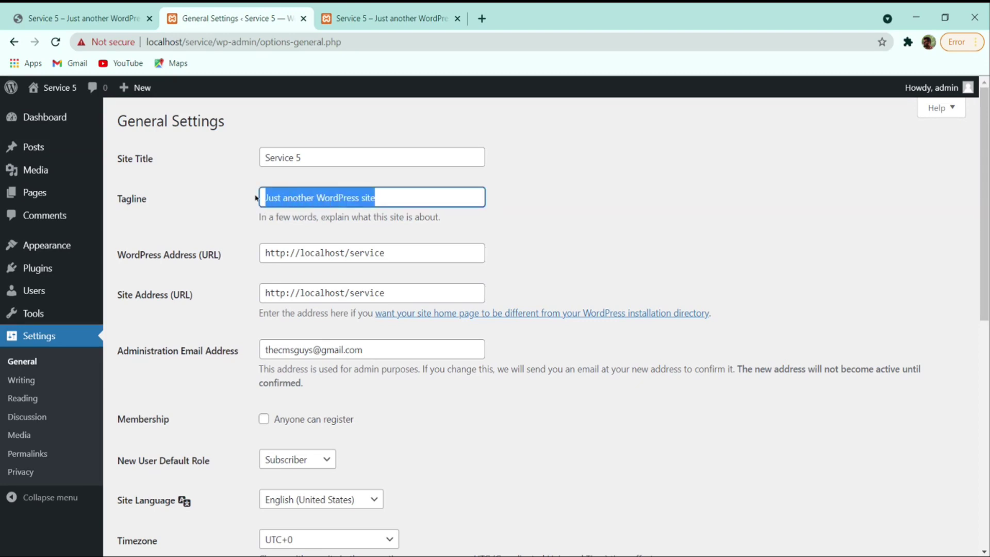
type("By")
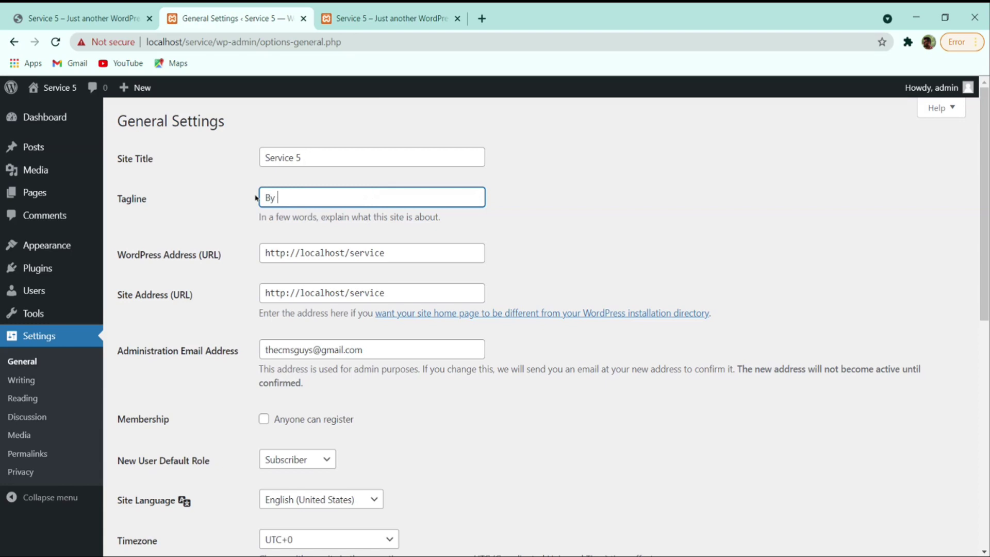
type(" TheCMSGuys")
scroll(388, 348, "down", 4)
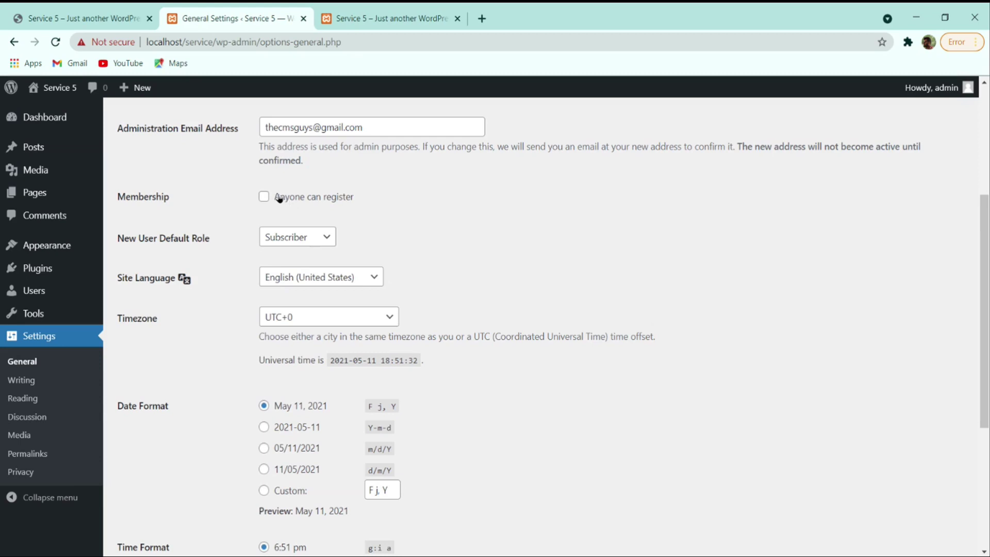
scroll(346, 218, "down", 4)
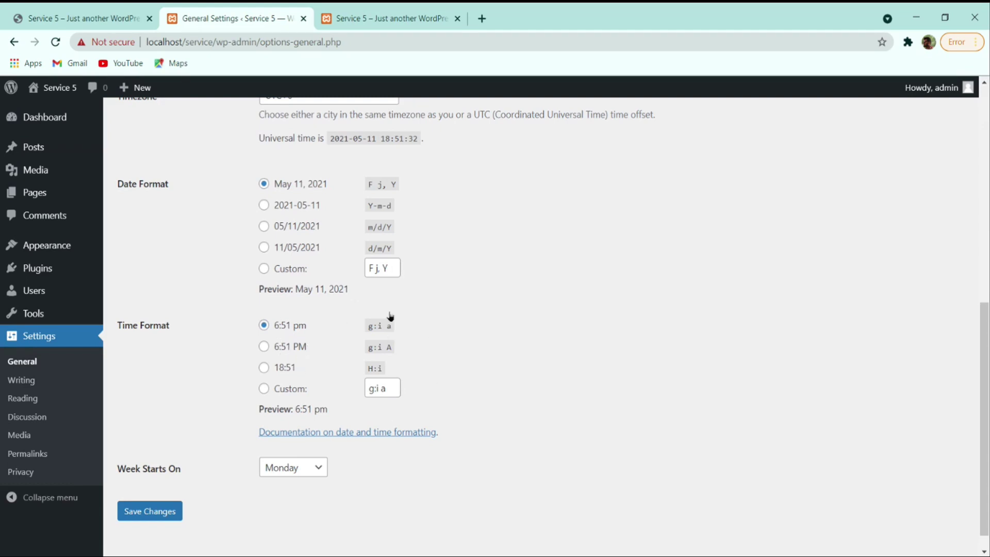
left_click(160, 511)
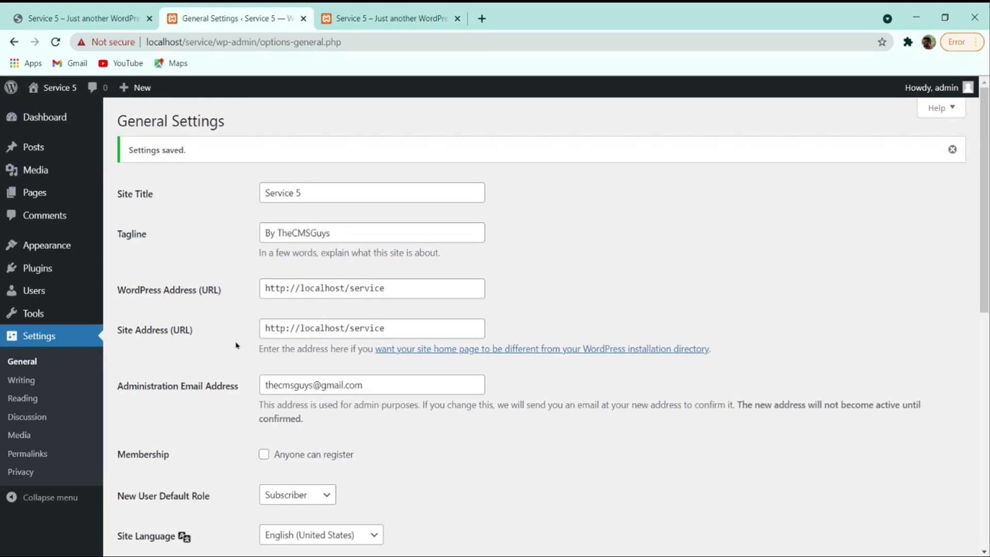
left_click(392, 18)
- Reload the front page to check the 'By TheCMSGuys' tagline, then review Writing and Reading settings
left_click(56, 42)
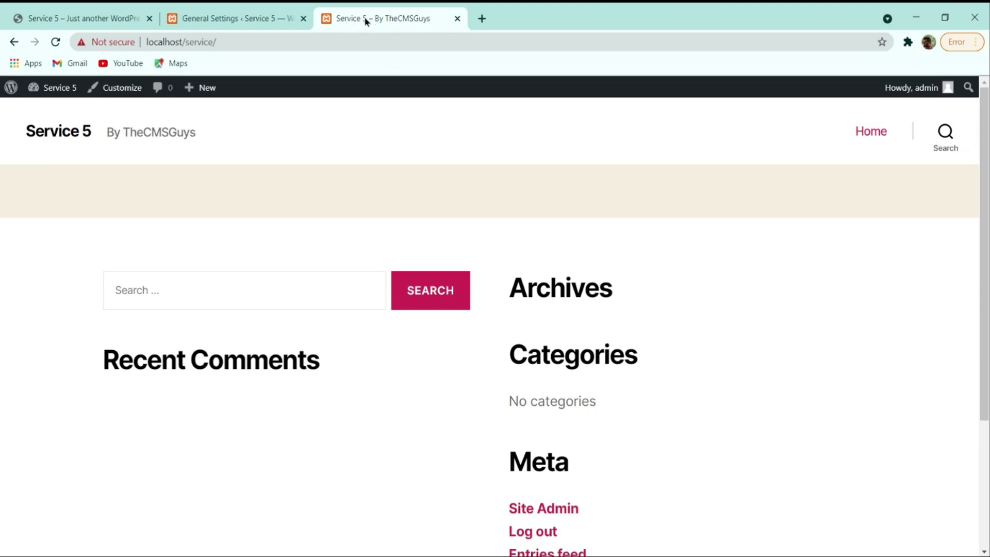
left_click(240, 15)
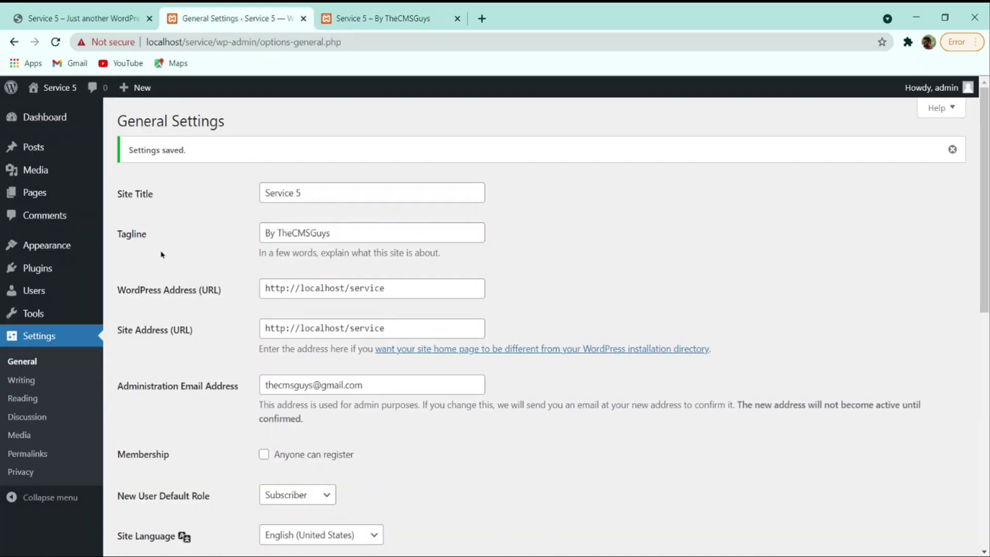
left_click(22, 380)
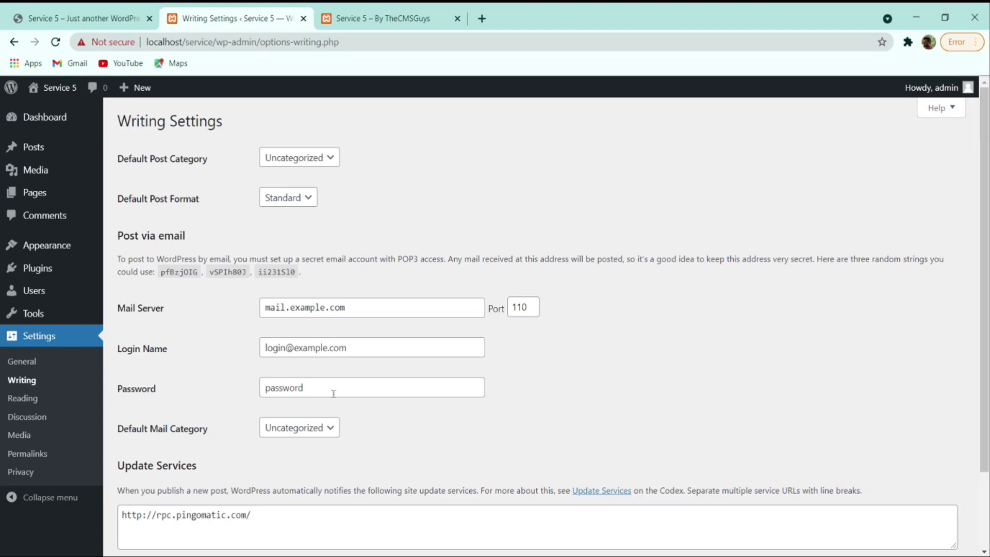
scroll(174, 387, "down", 2)
left_click(23, 398)
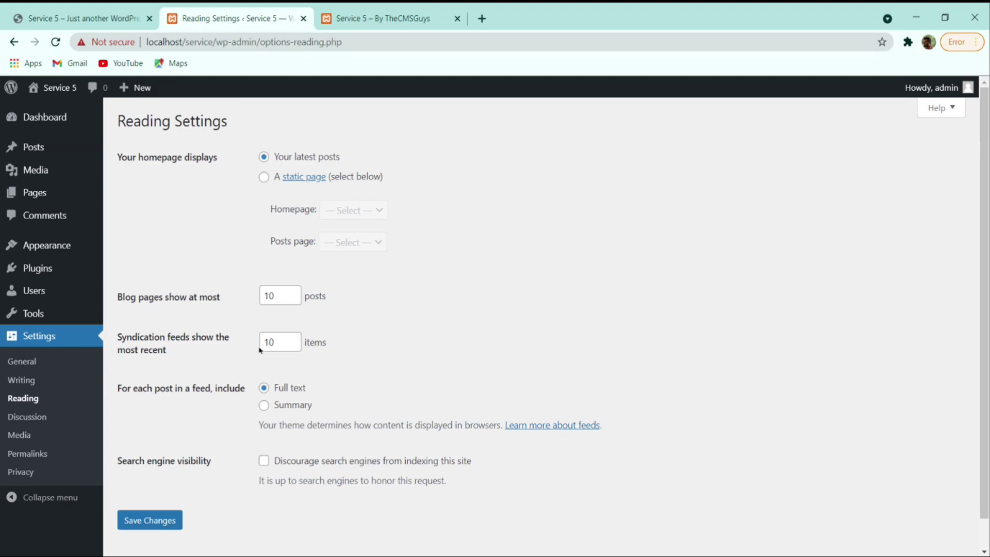
- Switch to the service5.thecmsguys.com reference site and reload its homepage
left_click(83, 18)
scroll(195, 280, "down", 2)
scroll(195, 279, "up", 2)
left_click(656, 102)
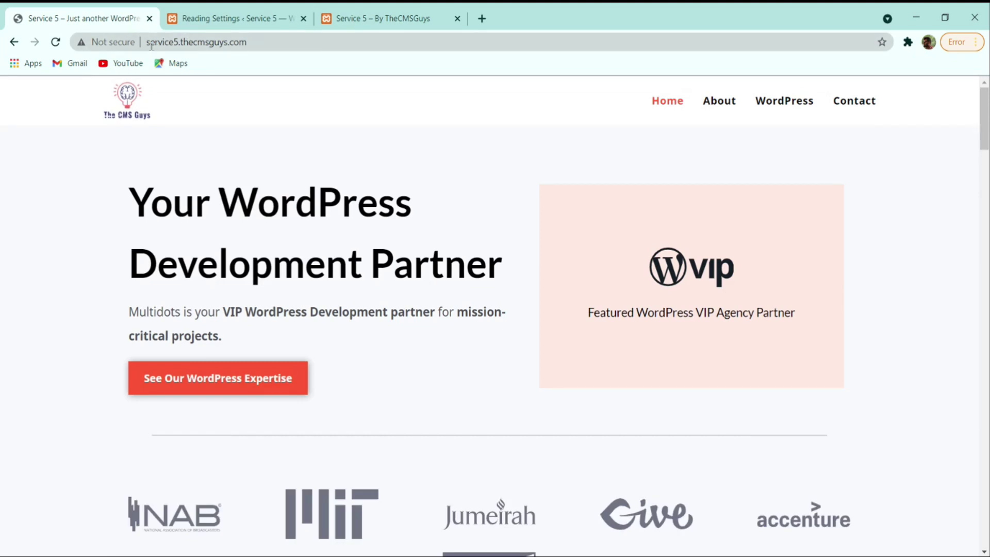
- Browse the live site's About, WordPress and Contact pages, then return to its Home
left_click(717, 100)
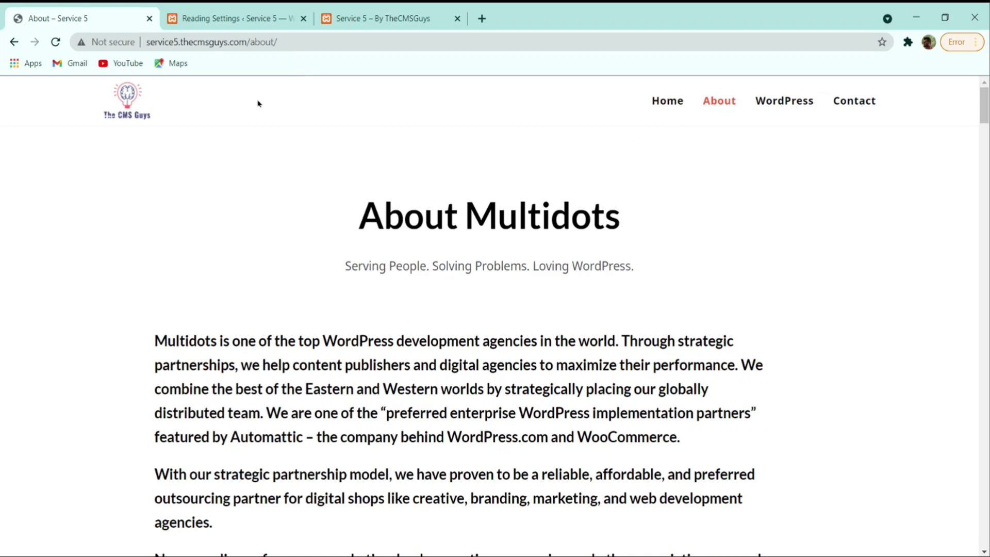
left_click(796, 100)
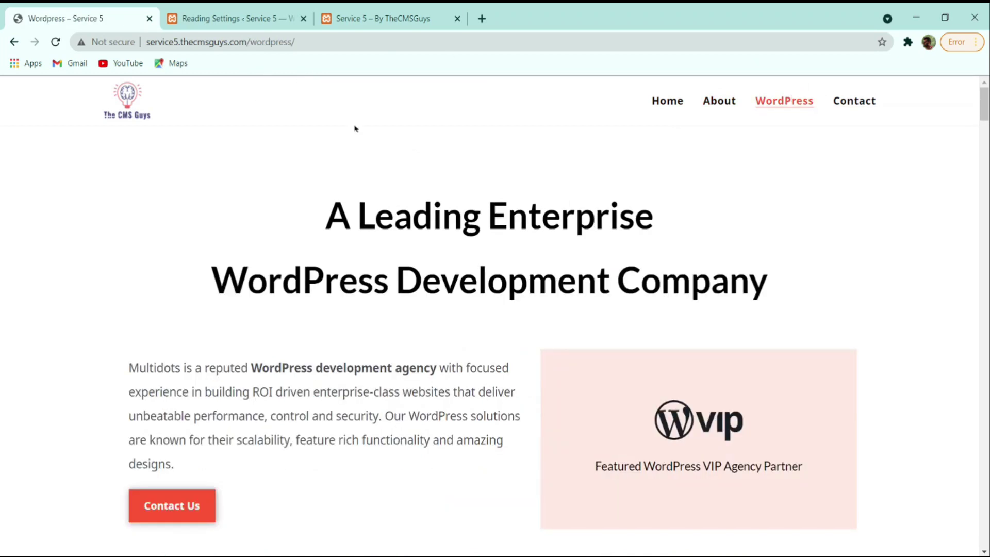
left_click(853, 101)
left_click(668, 100)
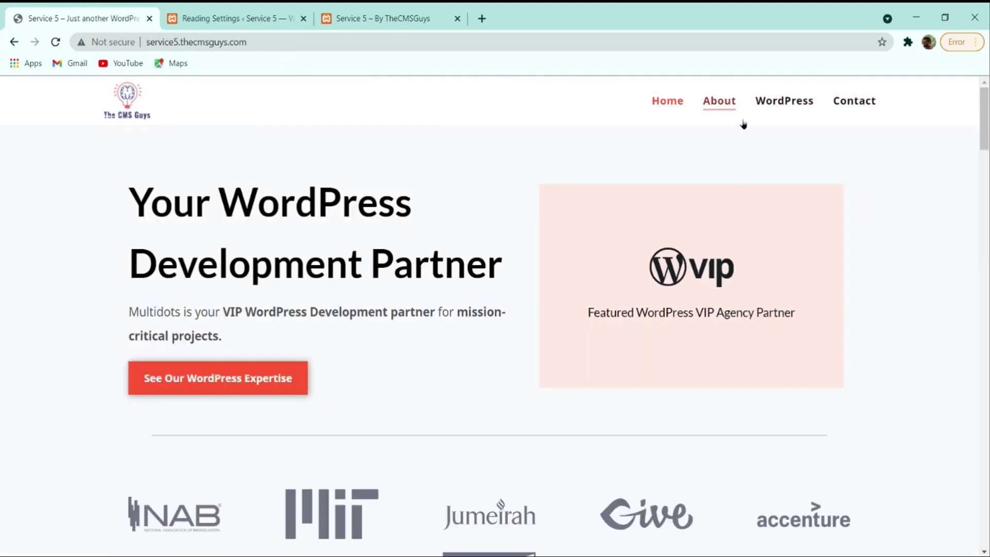
- Switch to the local Service 5 site and reload its front page
left_click(398, 14)
left_click(92, 125)
scroll(313, 145, "down", 3)
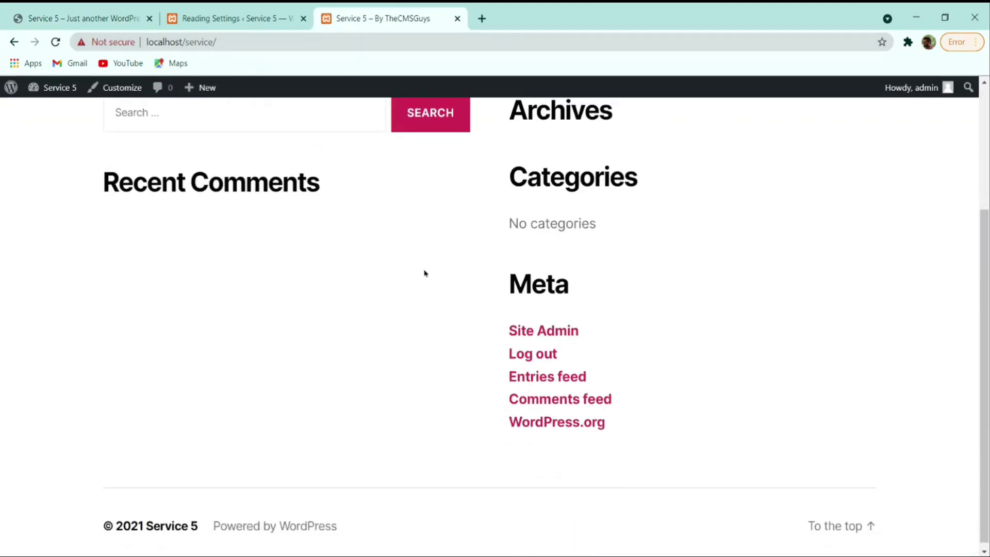
scroll(425, 273, "up", 3)
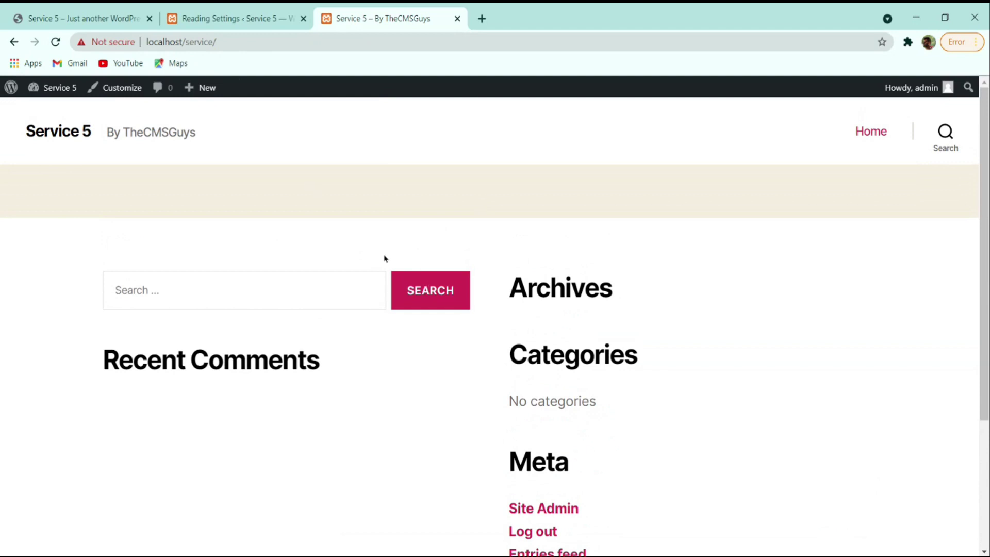
- Open the Pages list and preview the Home page in a new tab
left_click(230, 17)
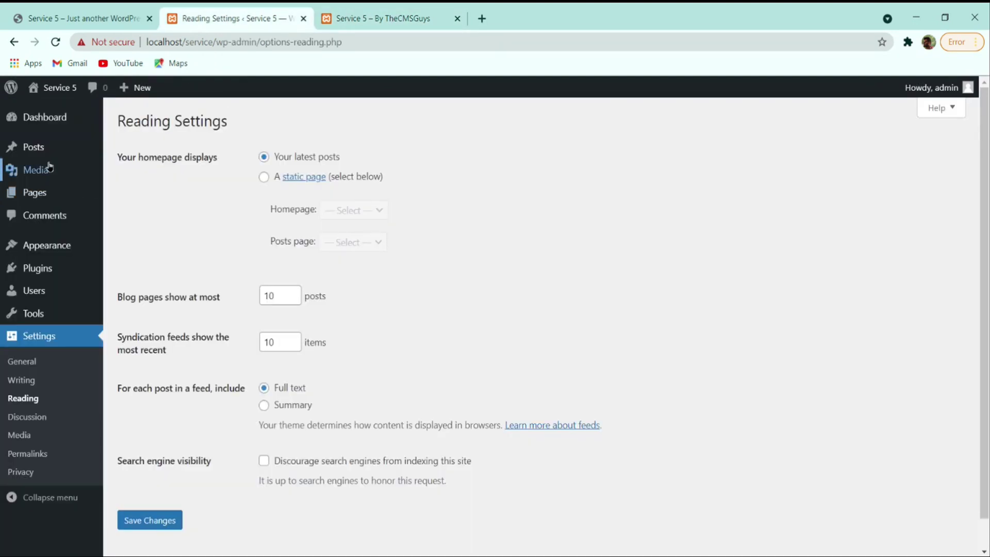
mouse_move(36, 192)
left_click(122, 196)
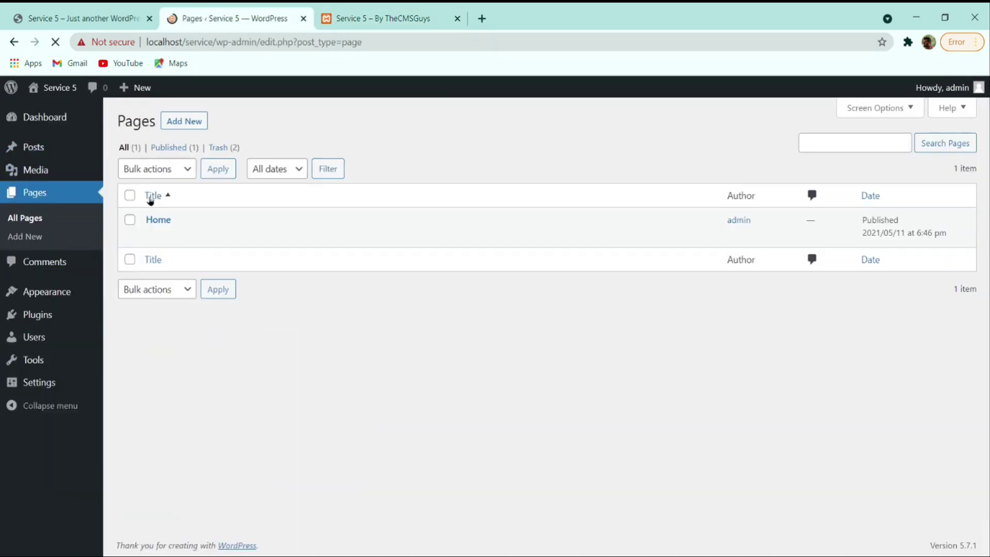
left_click(245, 236)
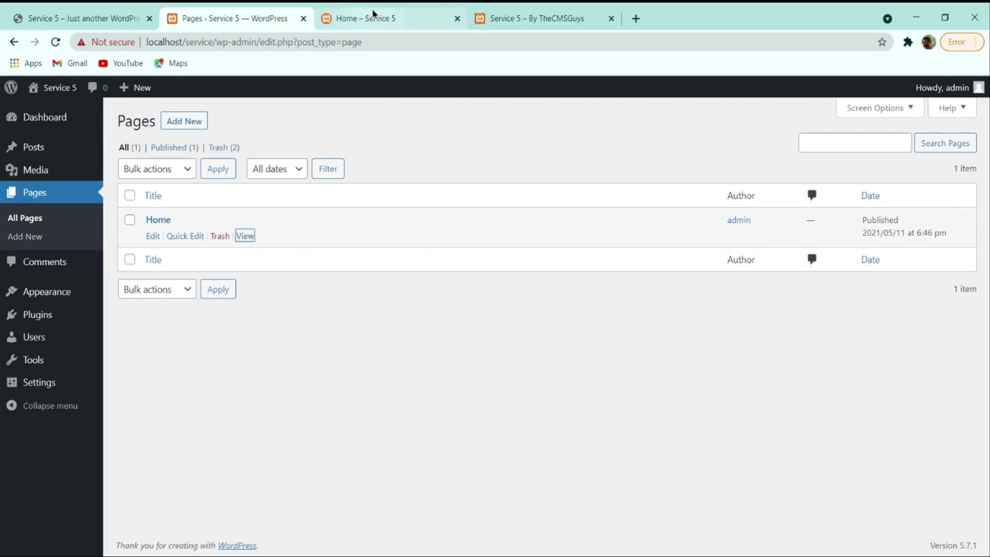
left_click(378, 17)
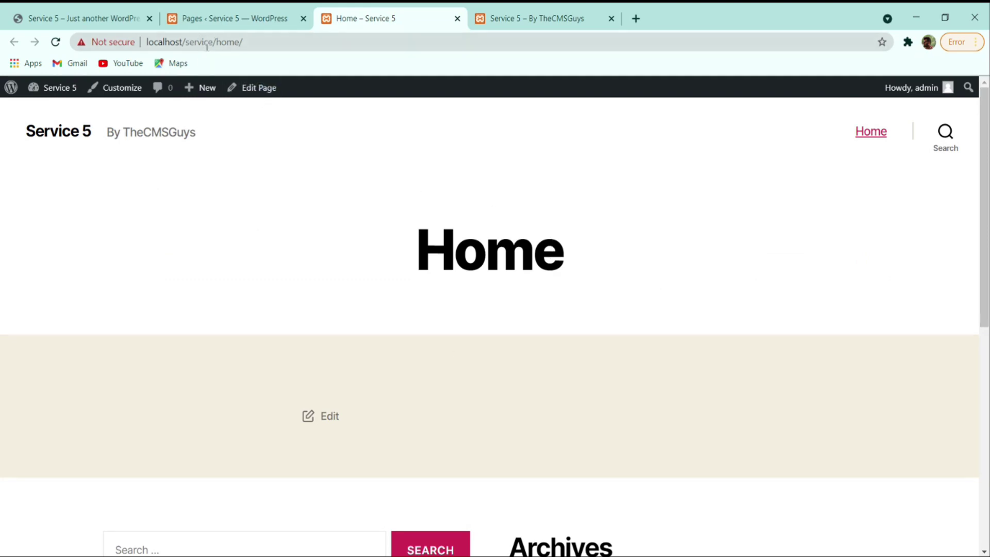
left_click(232, 17)
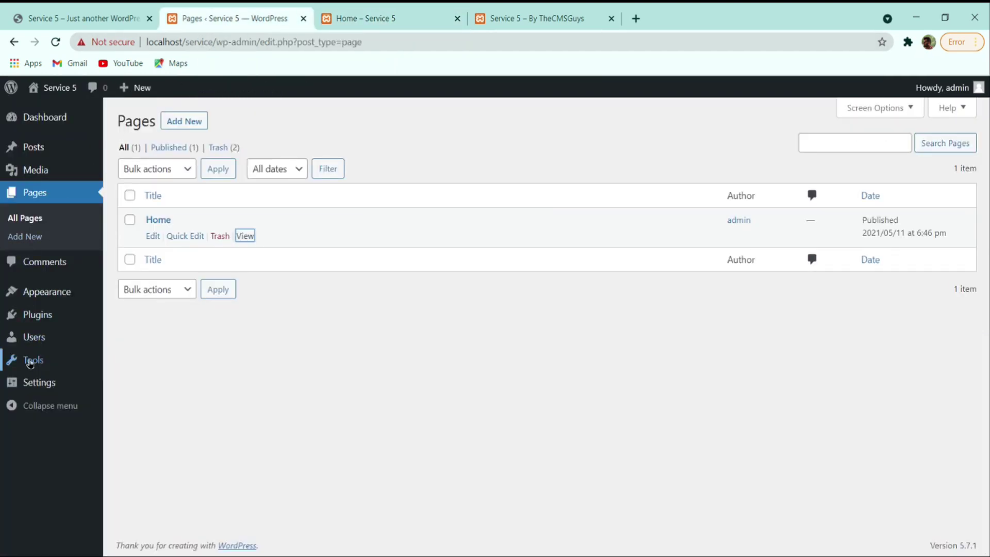
- In Reading settings, set the homepage to a static page, Home, and save
mouse_move(39, 382)
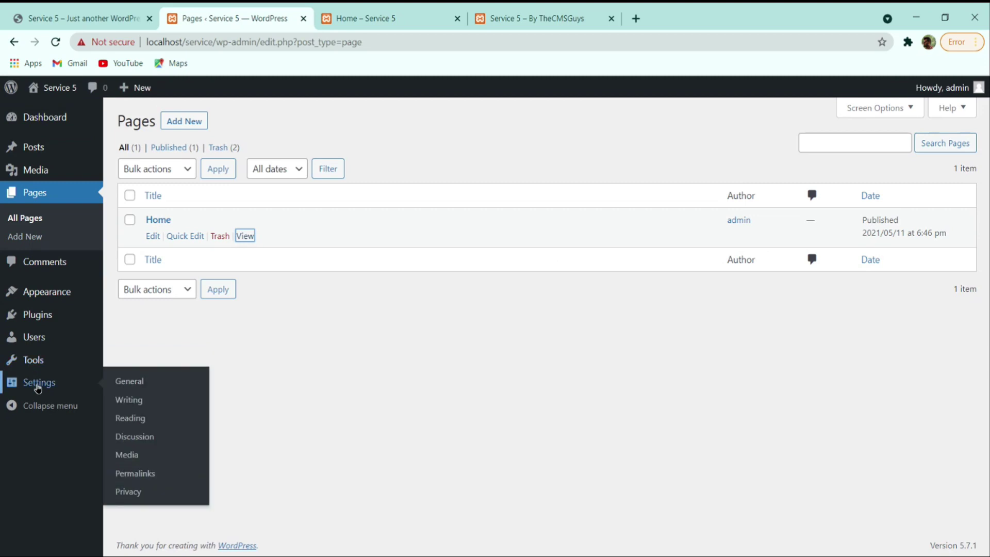
left_click(120, 417)
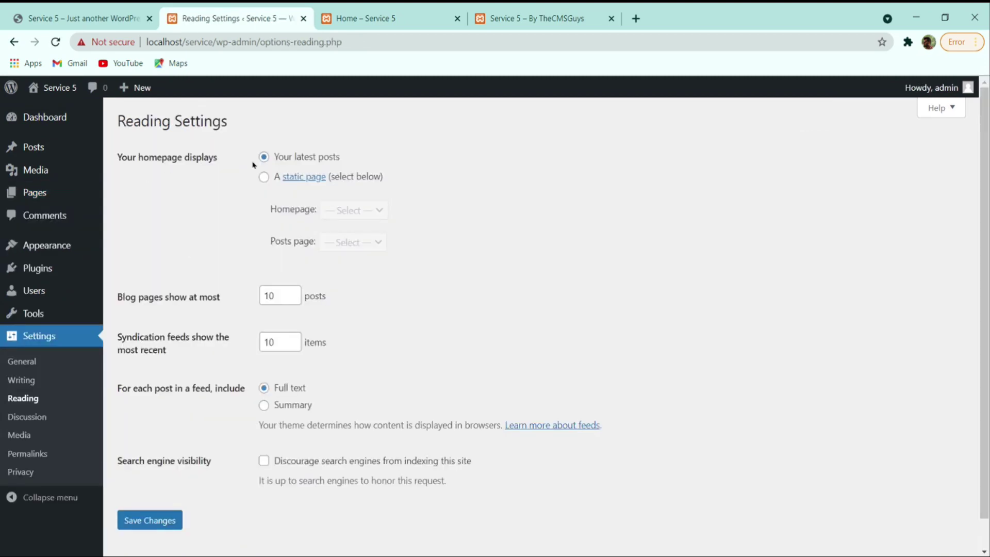
left_click(264, 178)
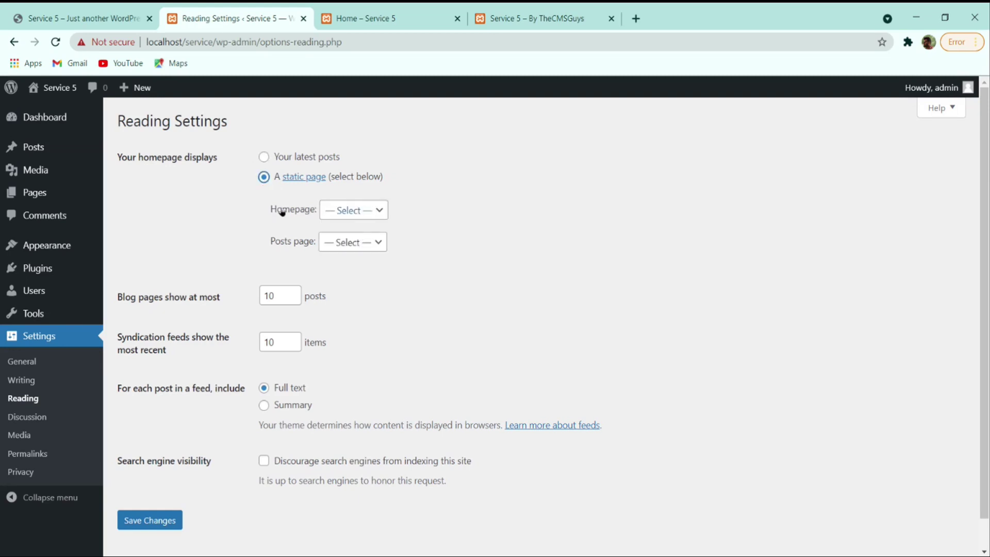
left_click(345, 214)
left_click(350, 226)
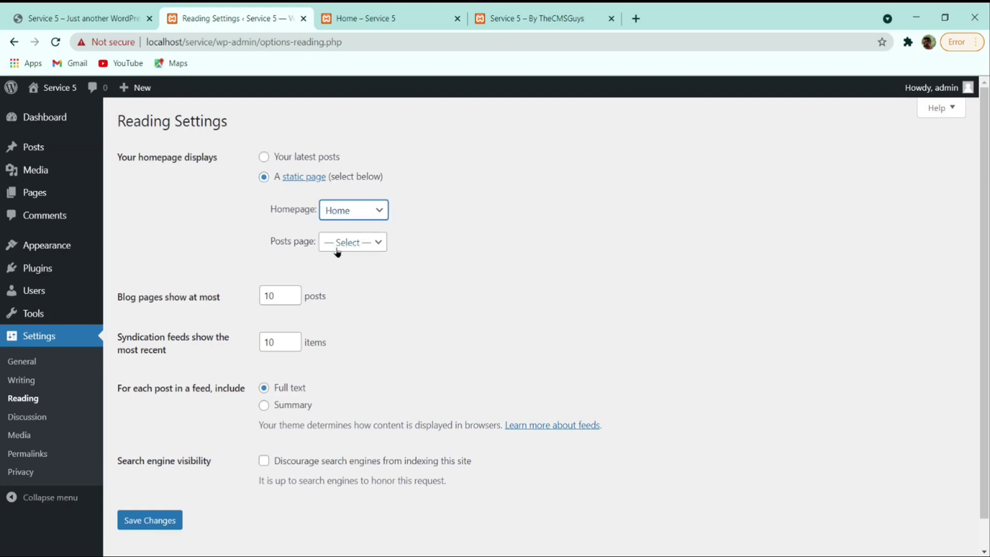
left_click(154, 520)
- Reload the Service 5 front page and confirm the Home heading now appears
left_click(411, 18)
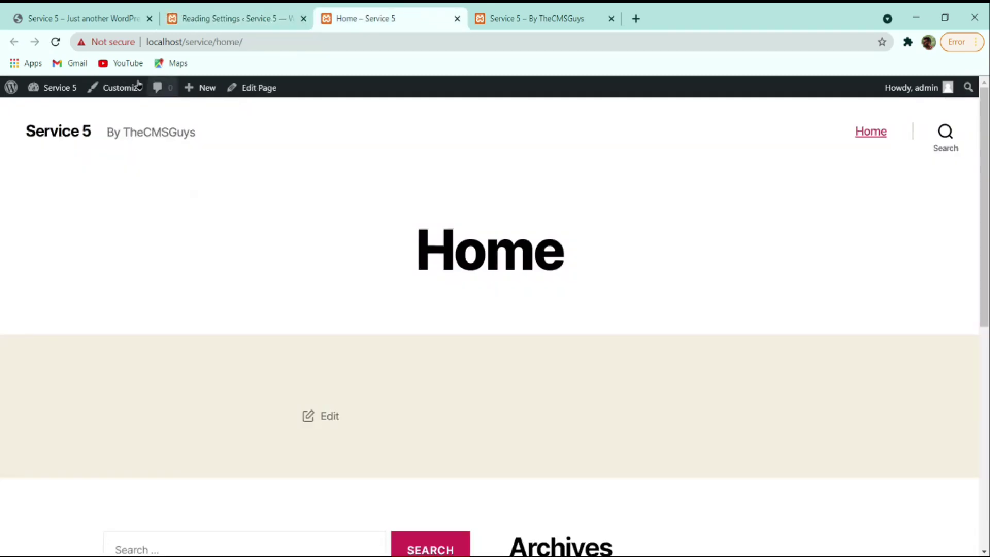
left_click(59, 49)
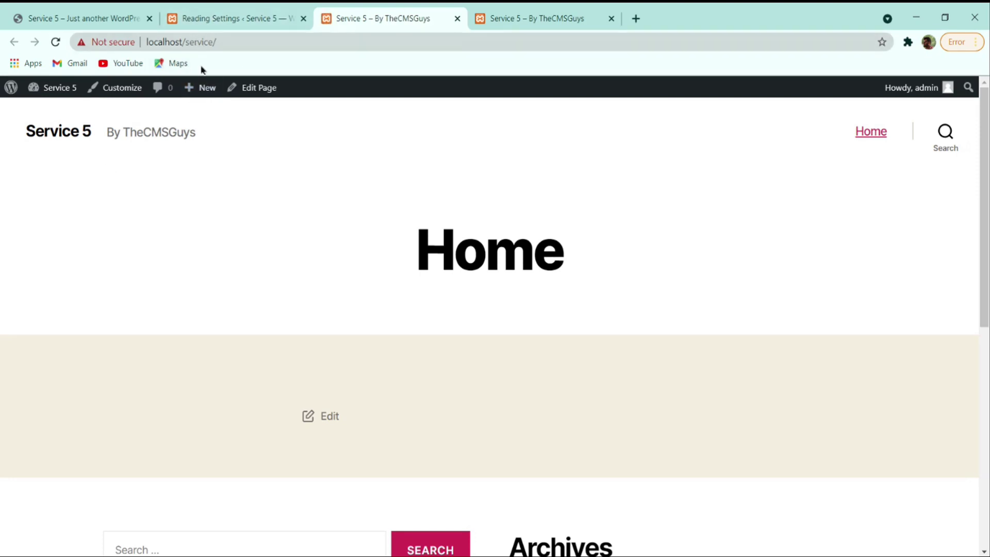
left_click_drag(400, 242, 658, 245)
left_click(657, 246)
left_click_drag(415, 248, 620, 253)
left_click(620, 254)
left_click(261, 18)
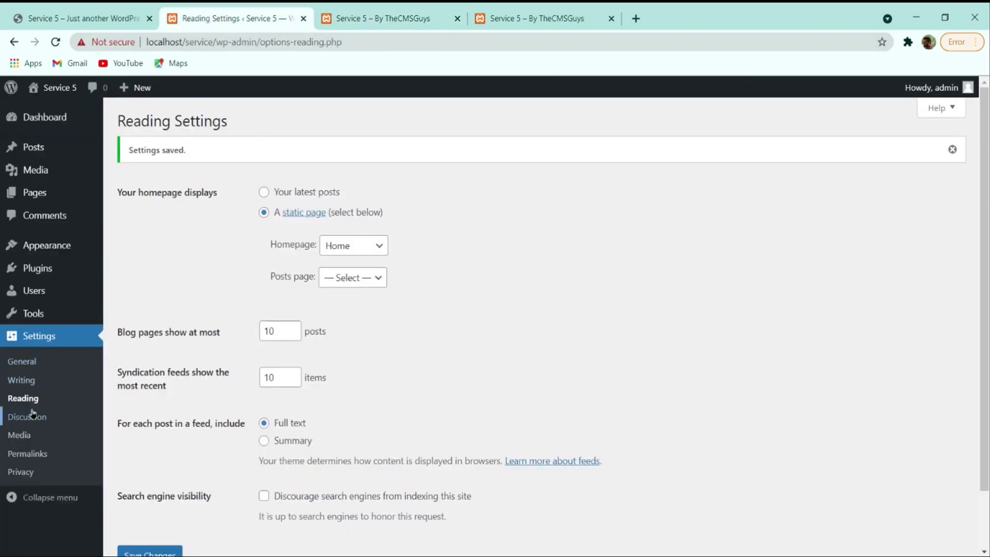
- Save the Post name permalink structure, then go back to the Dashboard
left_click(36, 452)
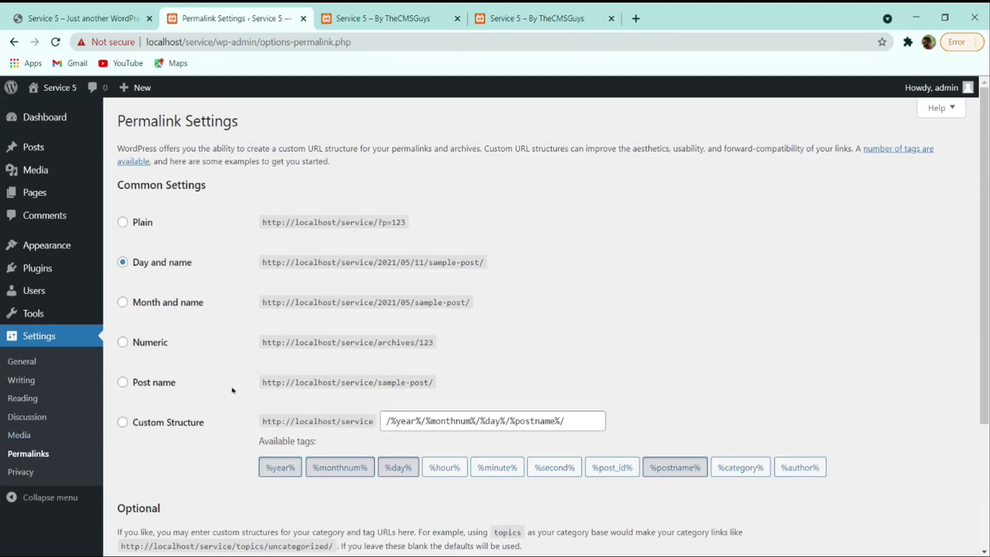
left_click(152, 383)
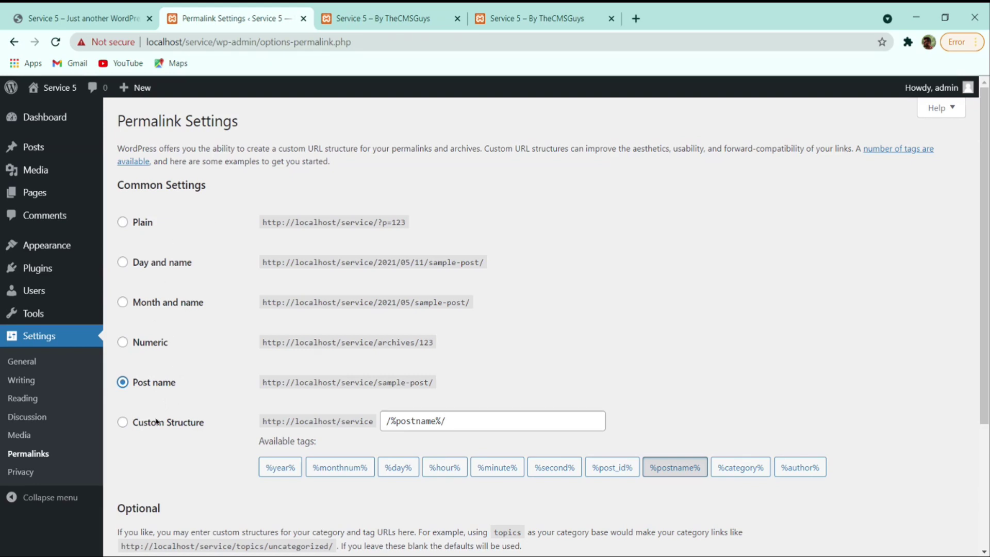
scroll(341, 358, "down", 3)
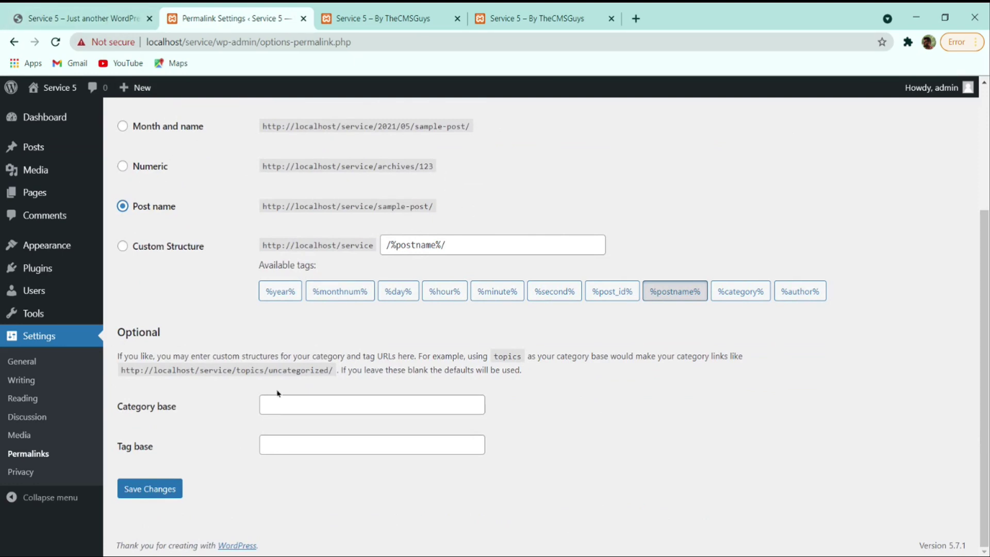
left_click(175, 482)
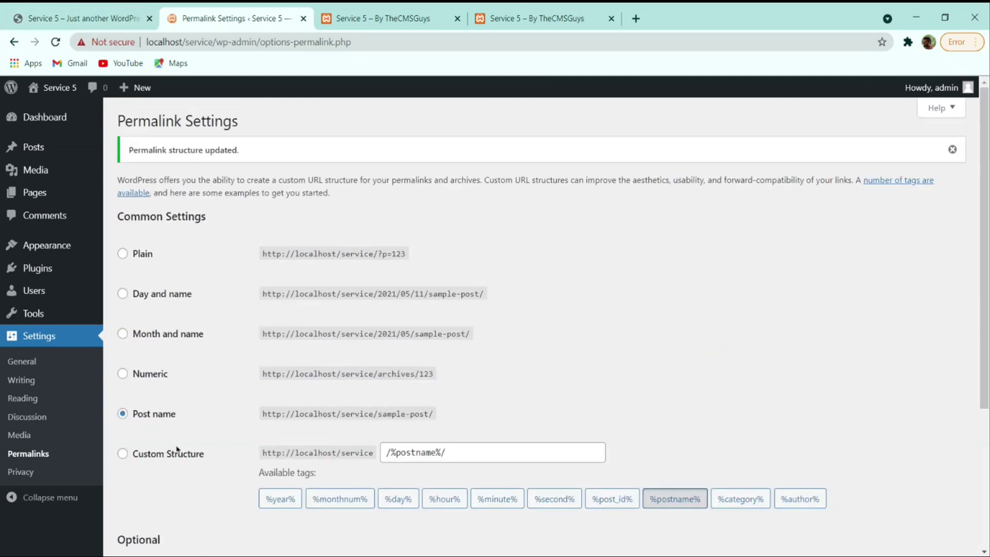
left_click(62, 125)
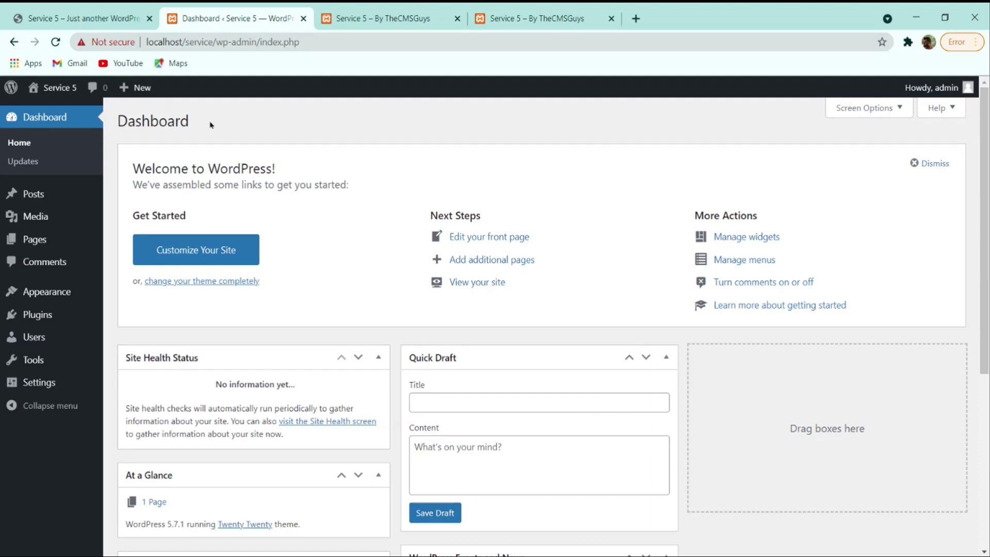
- Hide Site Health Status, At a Glance, Activity, Quick Draft, Events and News, and Welcome
scroll(212, 125, "down", 5)
scroll(350, 241, "up", 5)
left_click(869, 108)
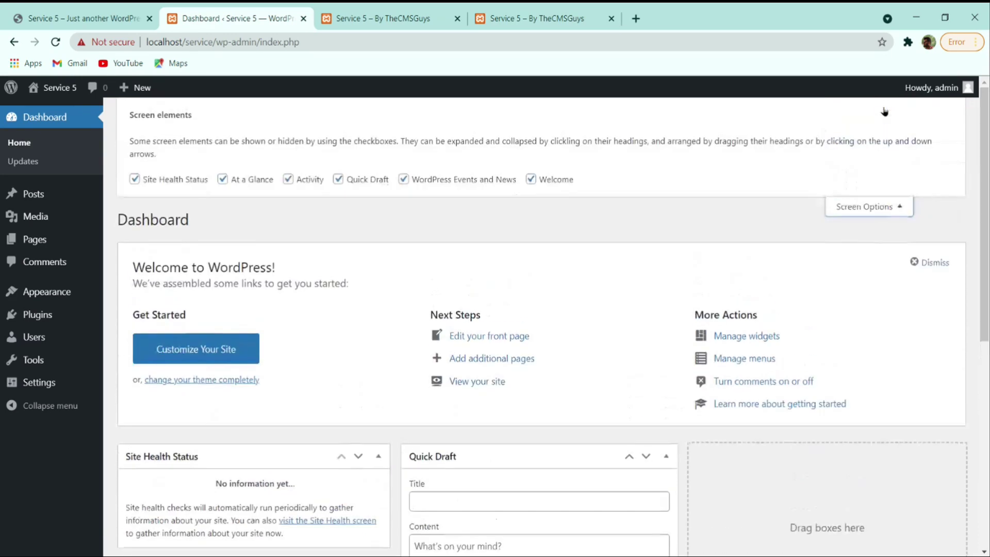
left_click(172, 181)
left_click(240, 180)
left_click(291, 179)
left_click(361, 179)
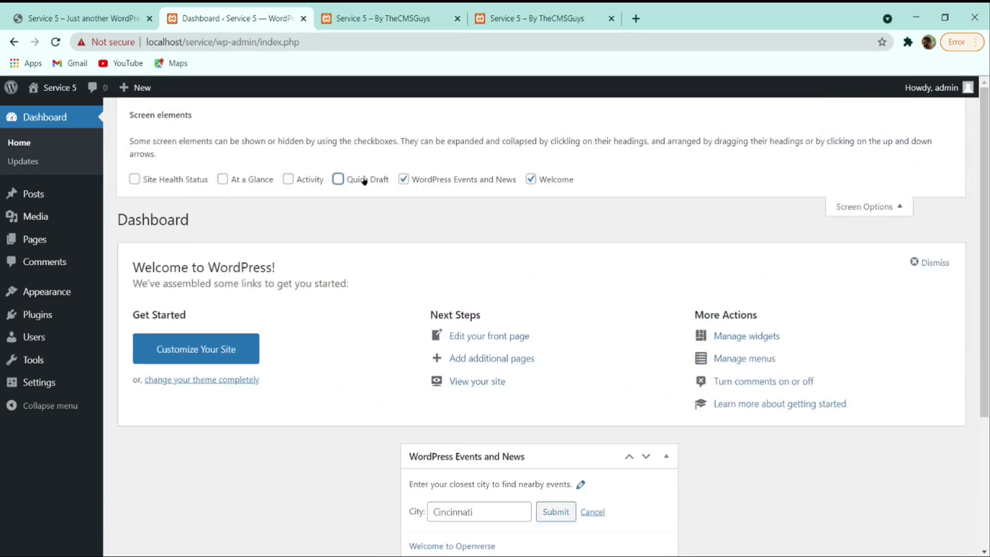
left_click(426, 178)
left_click(531, 178)
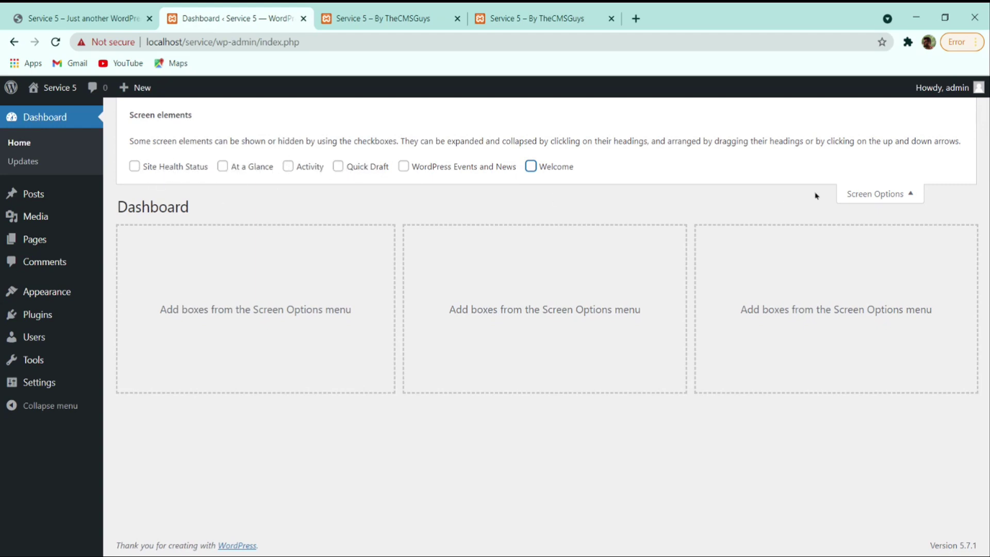
left_click(851, 195)
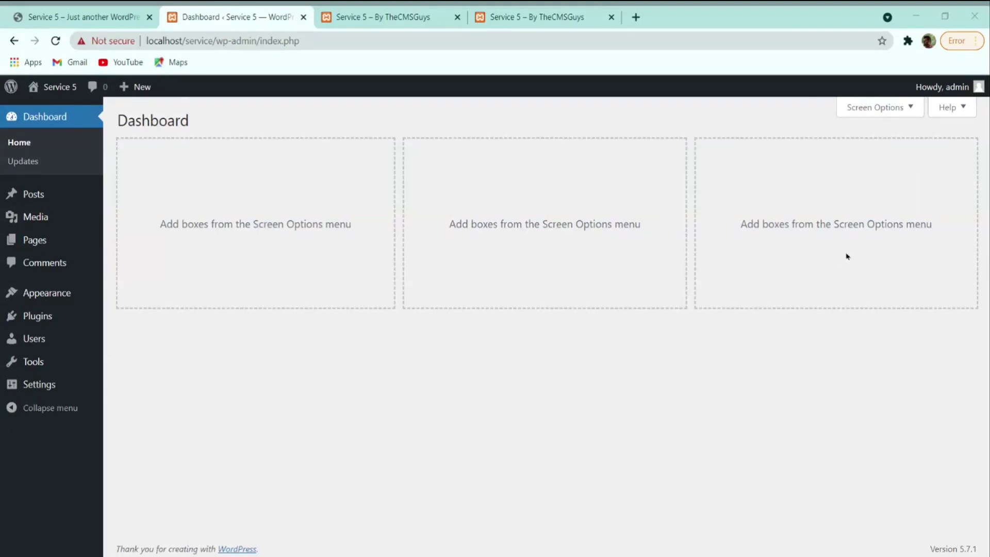
left_click(876, 236)
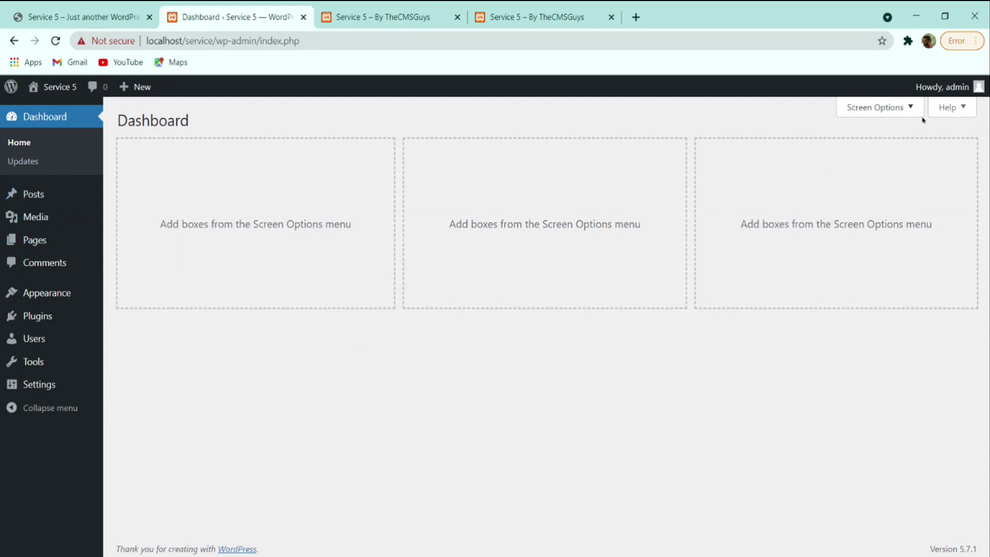
- Log out of the admin account, go to the Service 5 front page, and close both extra tabs
mouse_move(955, 85)
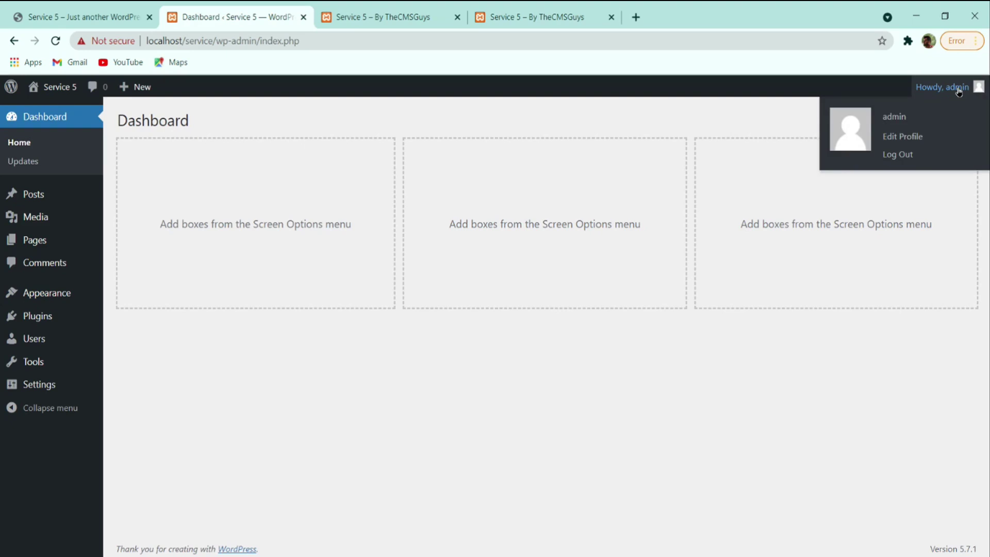
left_click(898, 154)
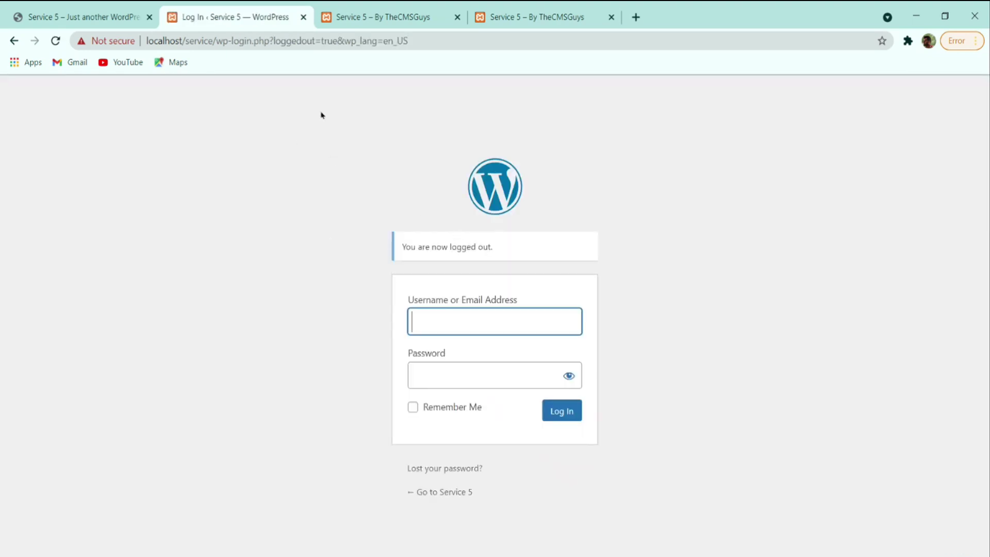
left_click(442, 491)
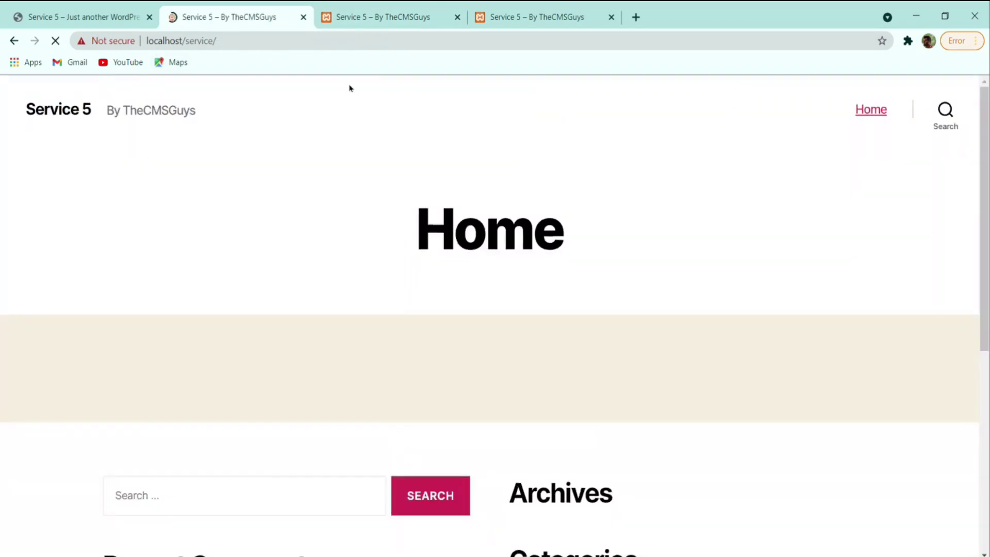
left_click(457, 17)
left_click(458, 17)
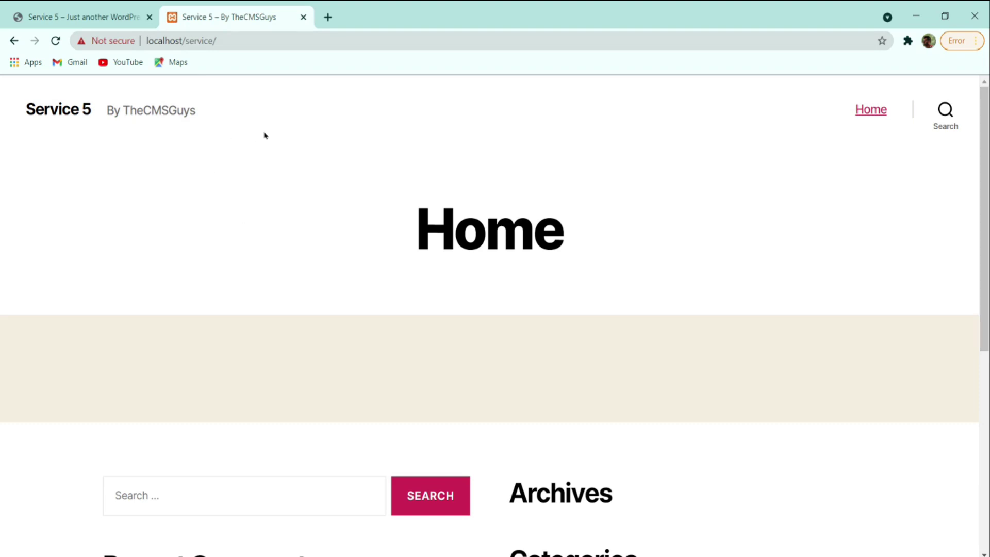
- Go to localhost/service/wp-admin in the address bar
left_click(256, 37)
left_click(256, 38)
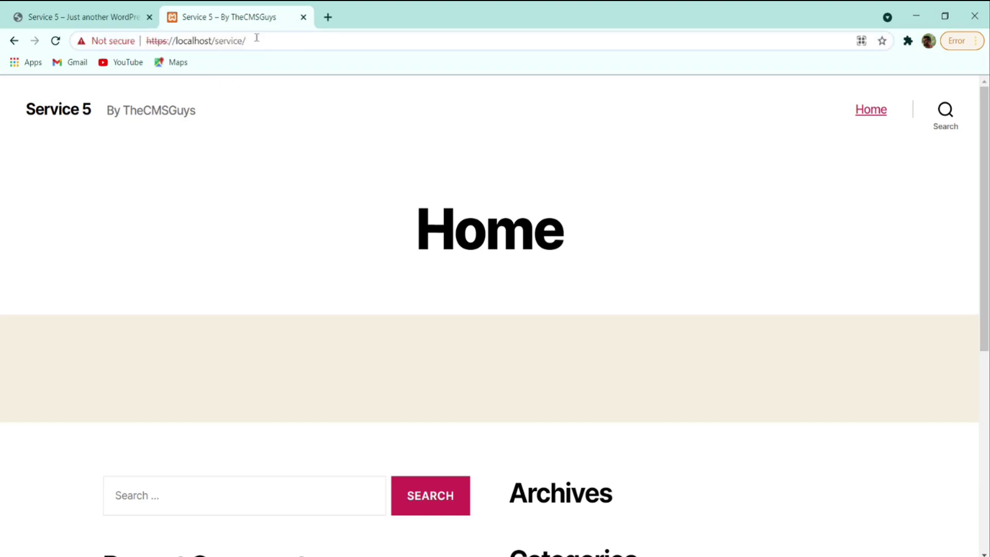
type("wp-ad,")
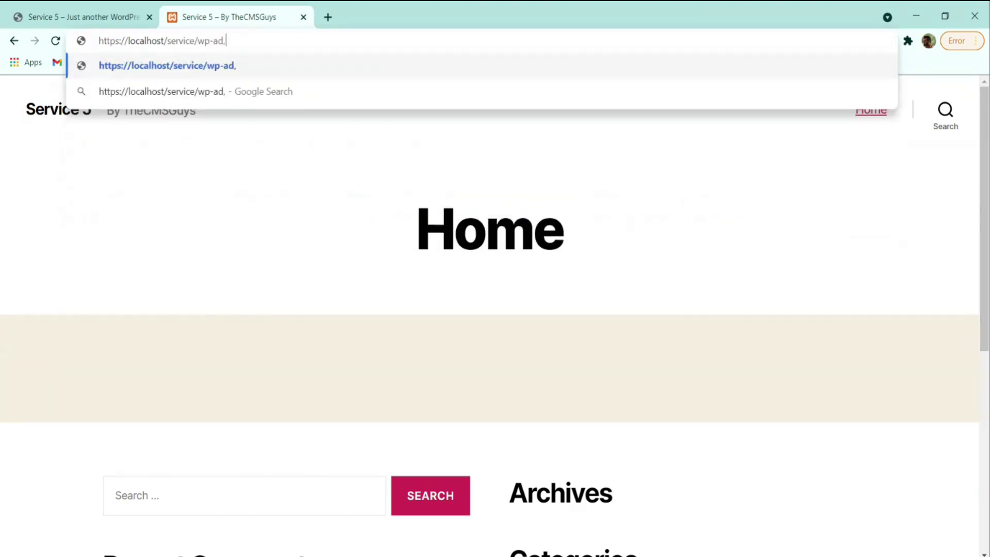
key("BackSpace")
type("min")
key("Return")
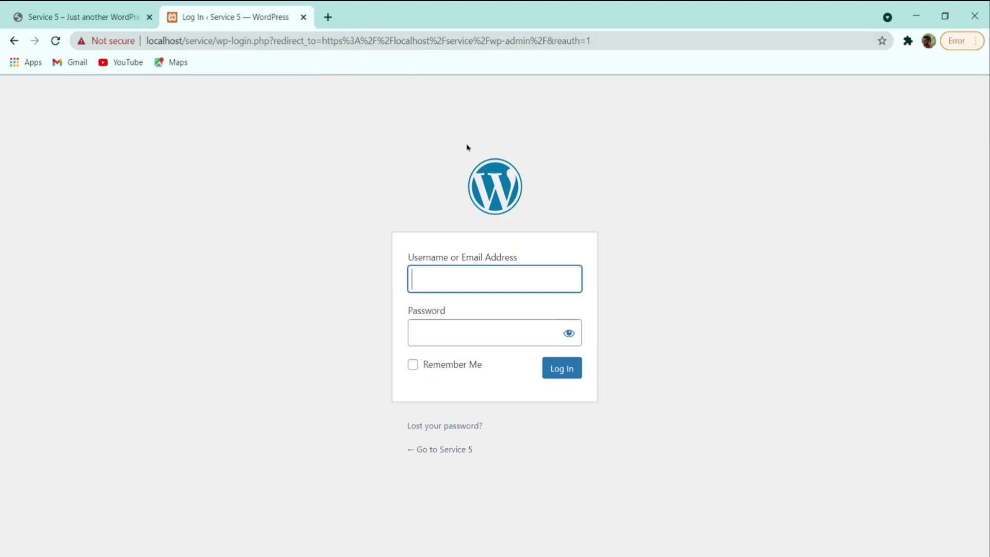
- Log in with the administrator username and password
type("admin")
key("Tab")
type("*****")
key("Return")
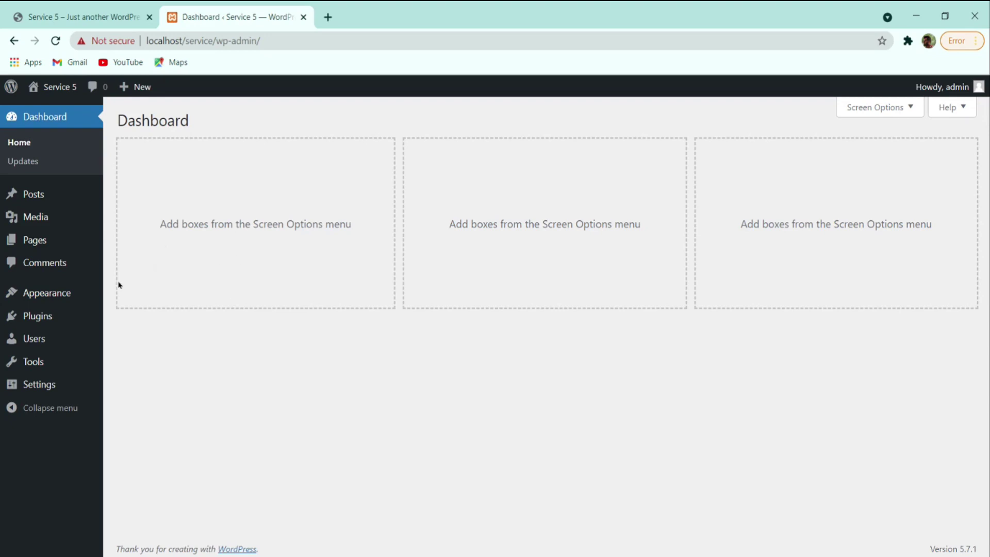
- Go to Appearance > Themes, view the current theme, then open Add New themes
mouse_move(44, 303)
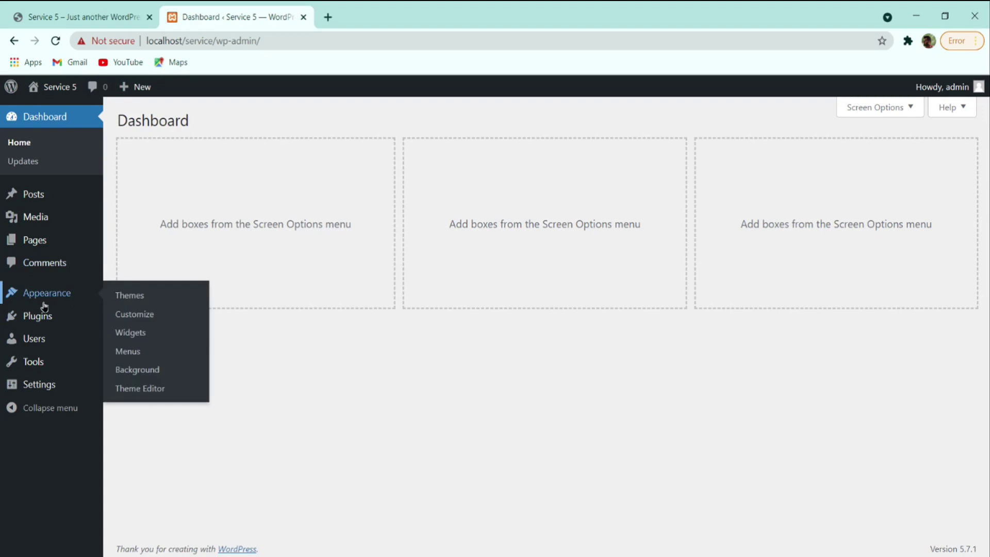
left_click(34, 297)
left_click(171, 235)
scroll(283, 324, "up", 1)
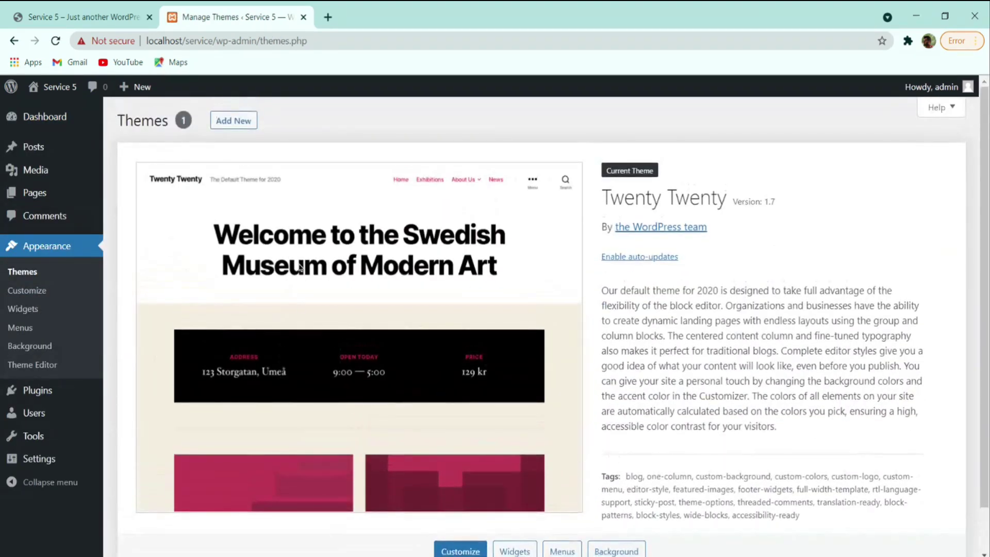
left_click(234, 122)
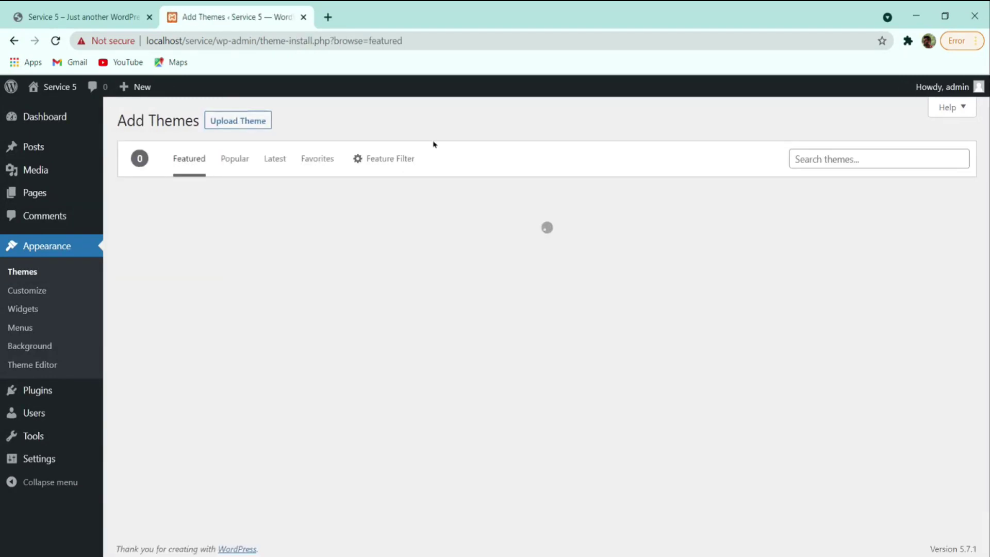
- Search 'ocean wp', then install and activate the OceanWP theme
left_click(875, 161)
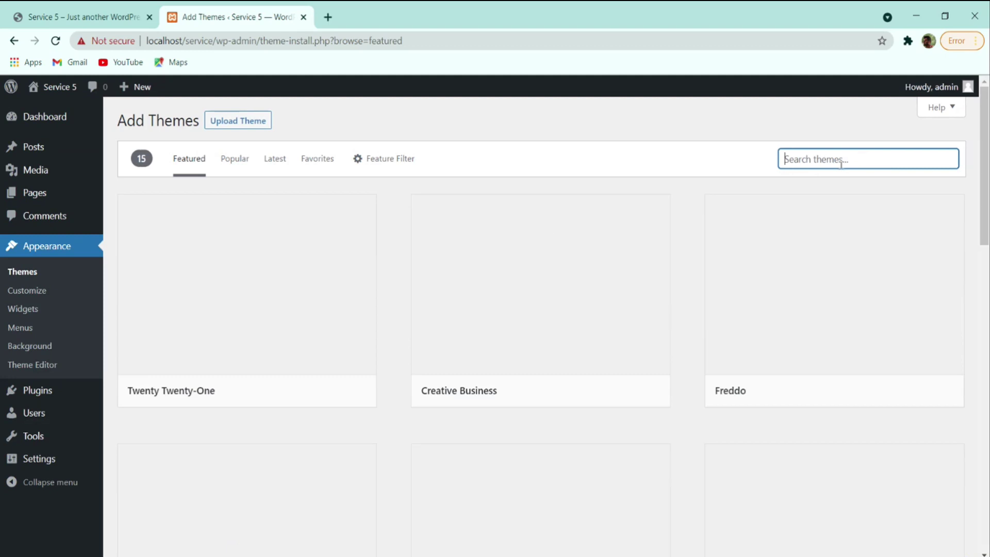
type("ocean wp")
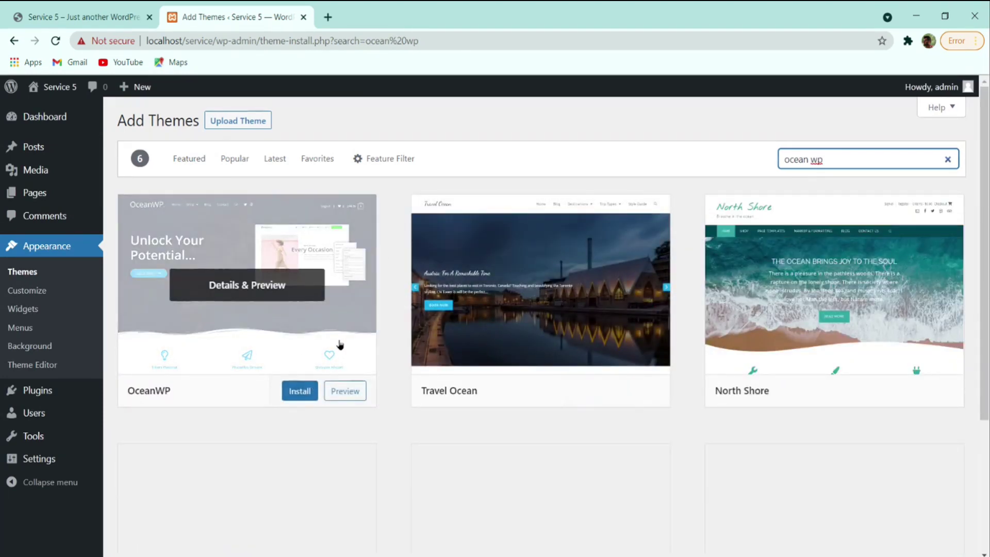
left_click(303, 392)
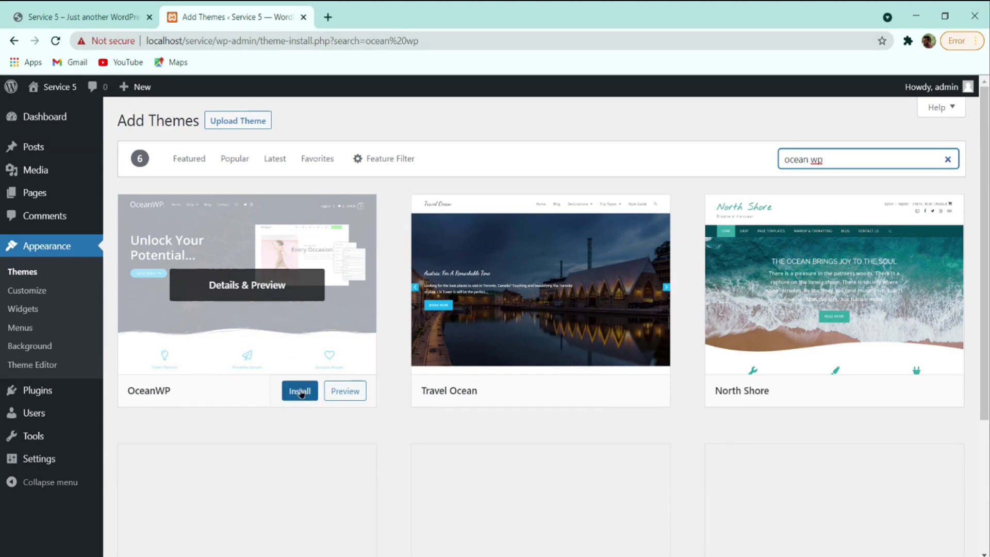
left_click(300, 393)
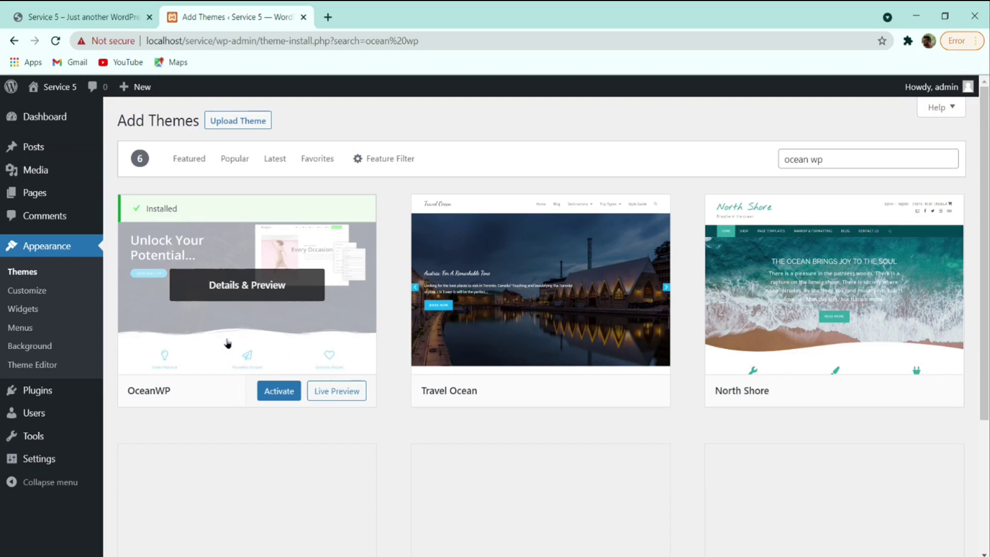
left_click(279, 393)
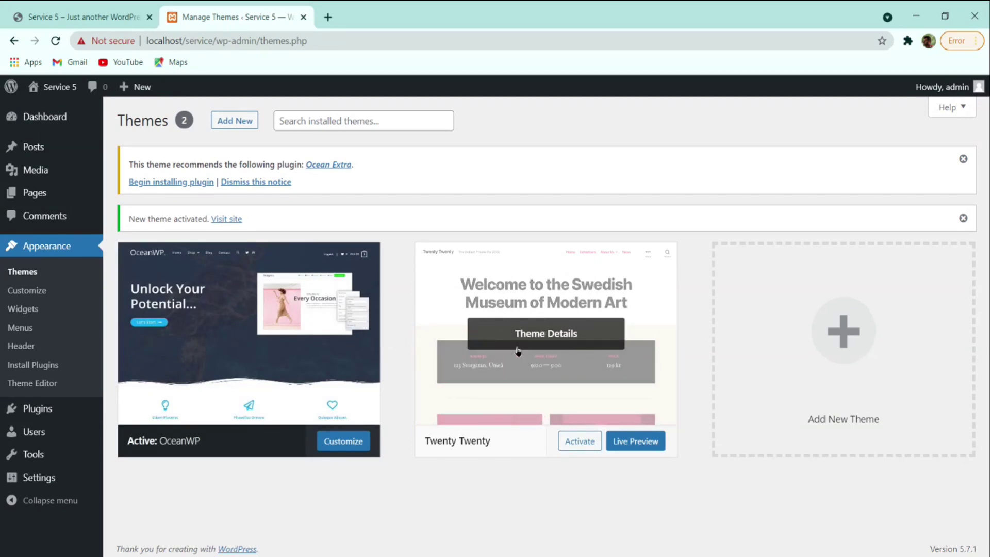
- Delete the Twenty Twenty theme from its details, confirm with OK, then open All Pages
left_click(556, 340)
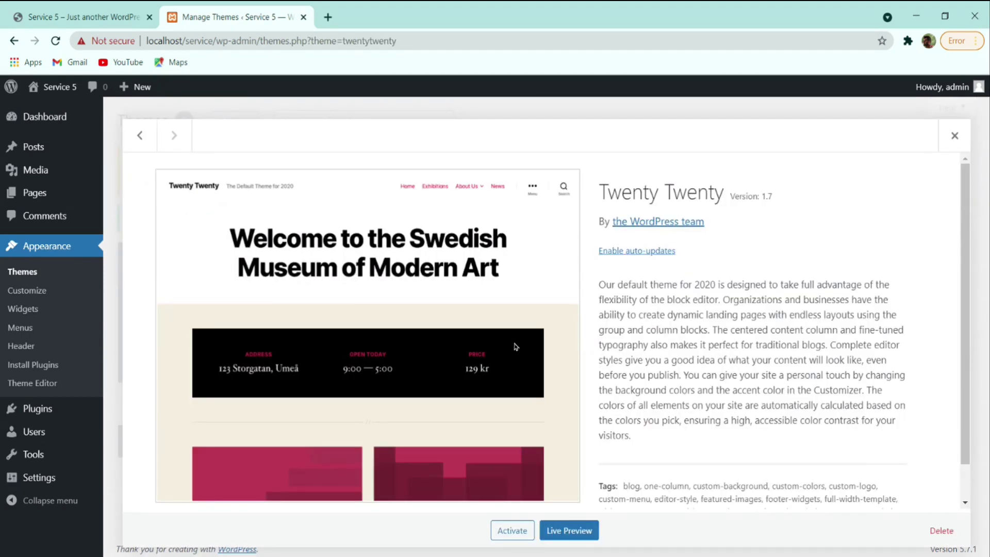
left_click(941, 531)
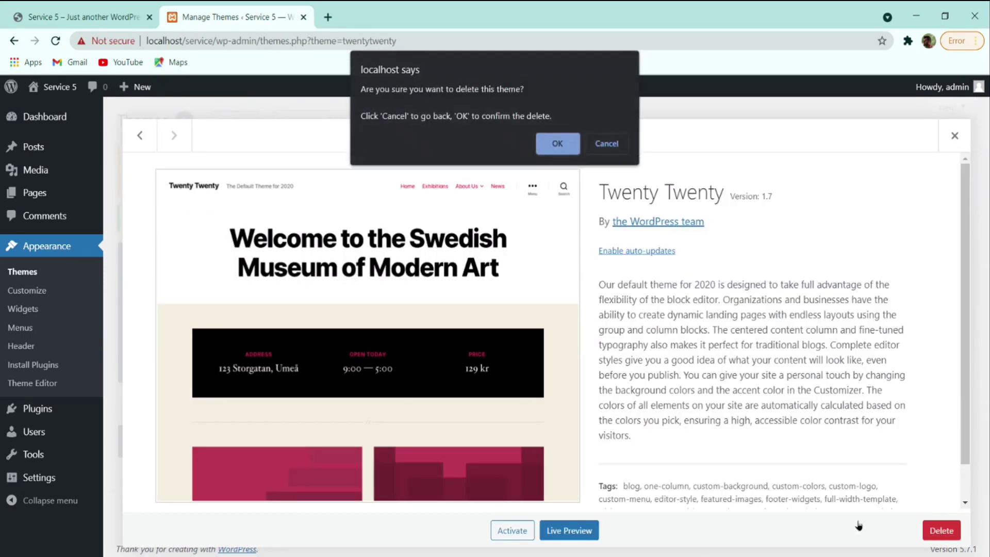
left_click(550, 144)
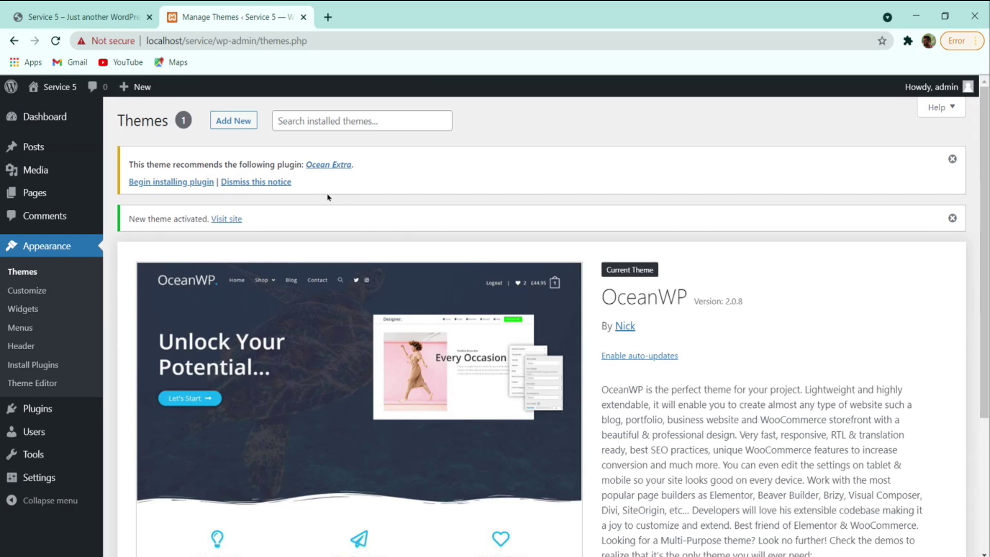
left_click(40, 196)
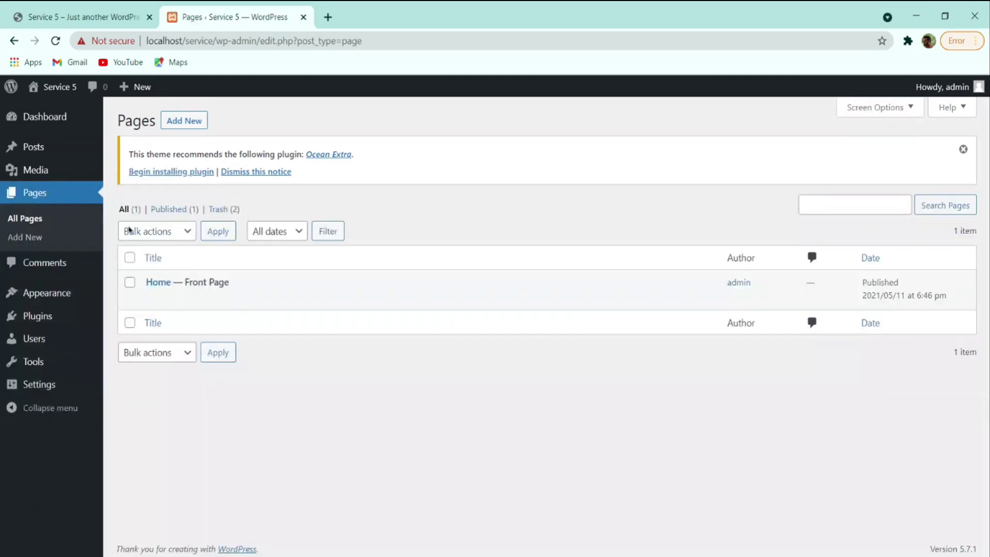
- Open Home in the editor, go back, and view the live Home page in its tab
left_click(155, 300)
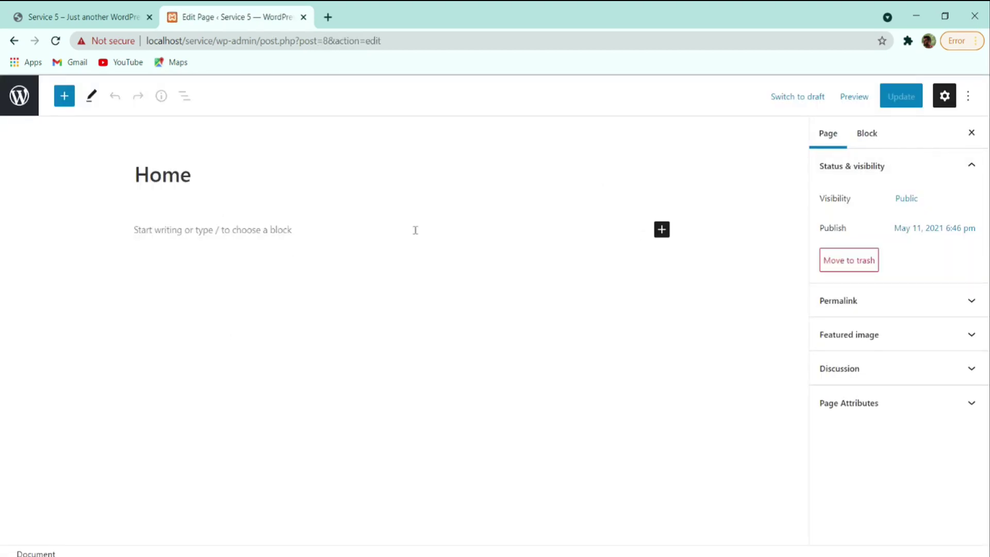
left_click(15, 99)
left_click(249, 299)
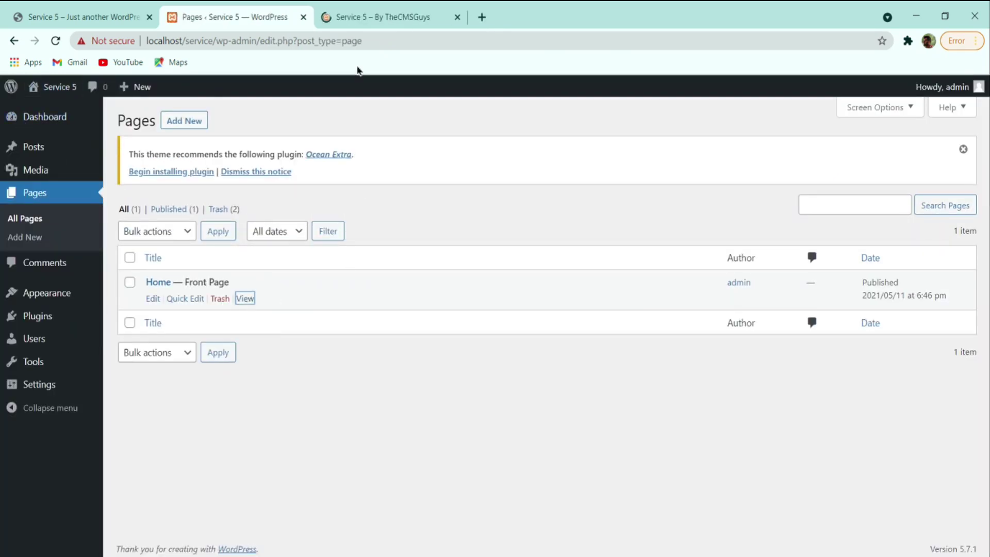
left_click(365, 12)
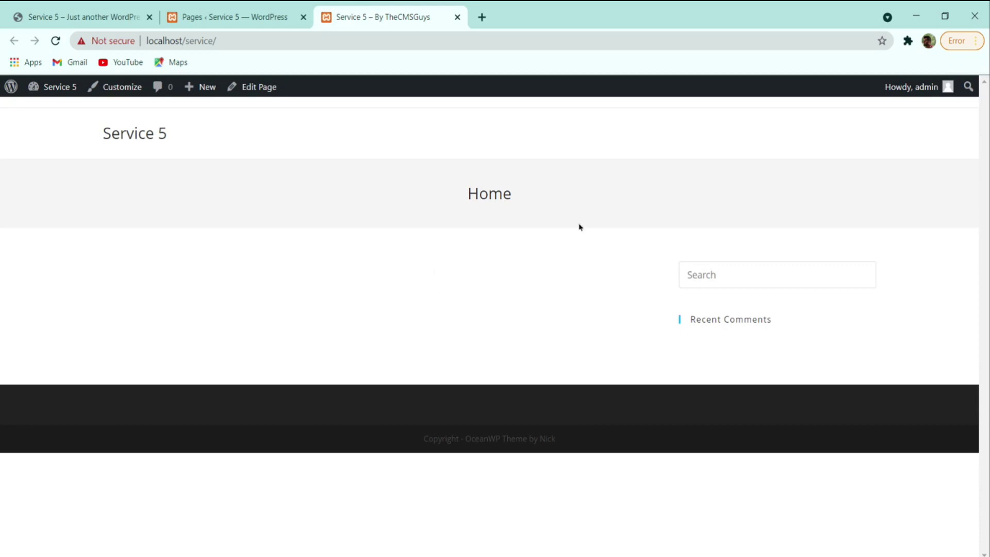
- Inspect the live page's title and sidebar, then return to the admin pages list
left_click_drag(469, 194, 591, 199)
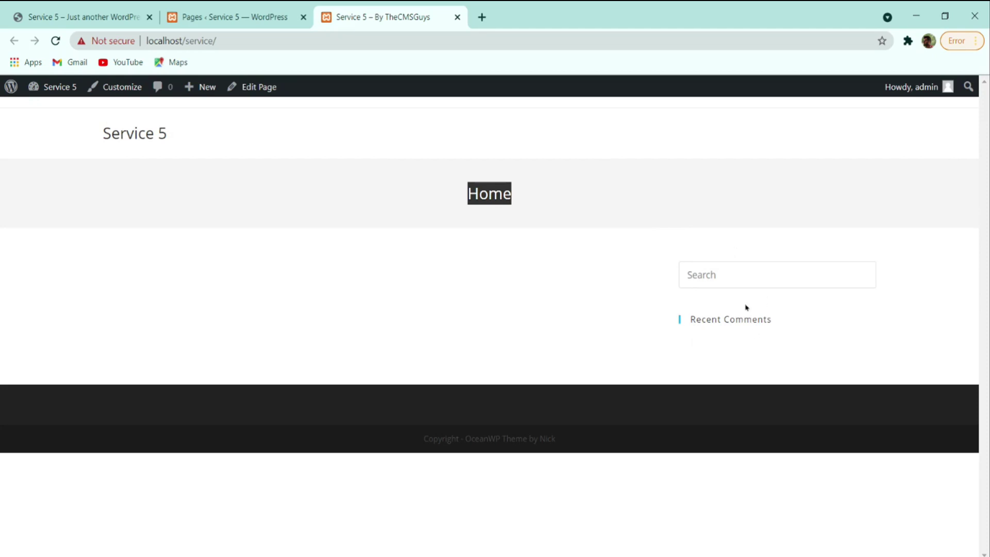
left_click(748, 277)
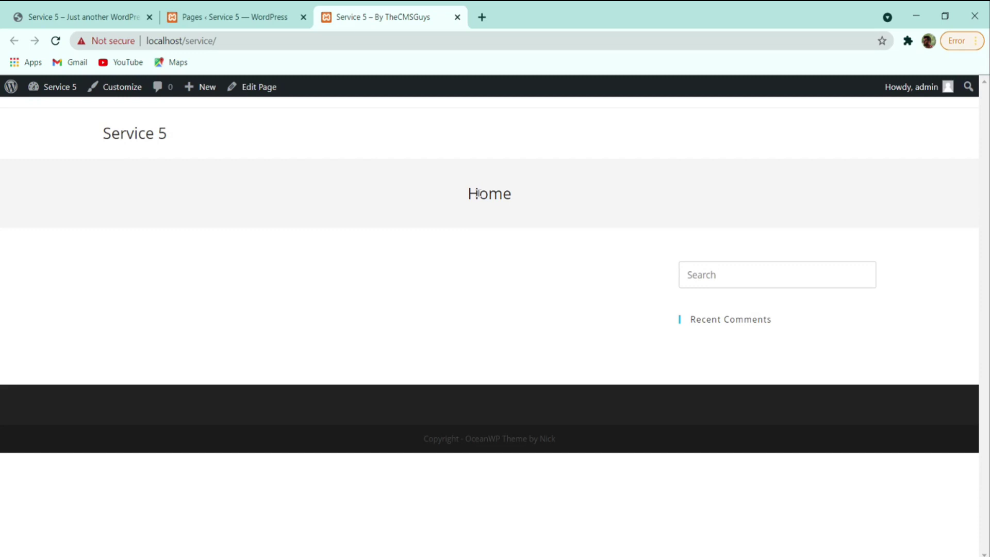
left_click_drag(437, 196, 535, 195)
left_click(536, 195)
left_click(730, 272)
left_click_drag(769, 318, 686, 264)
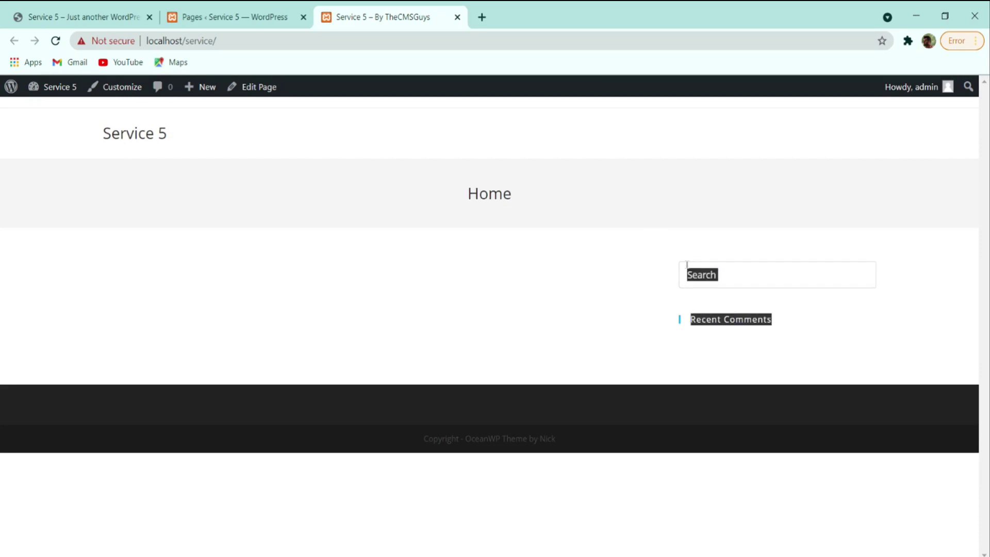
left_click(625, 235)
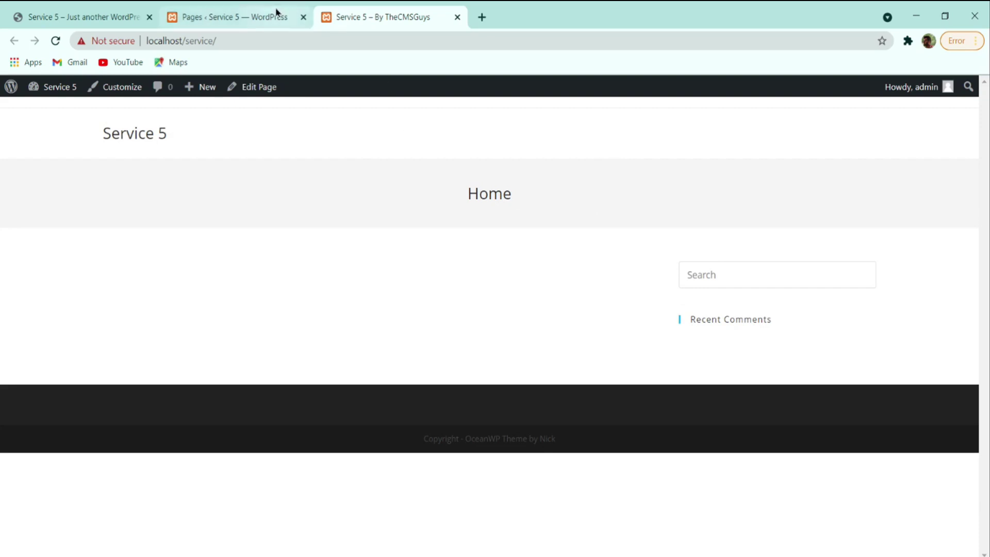
left_click(278, 14)
- Reopen Home in the editor, glance at the live page, and return to the pages list
left_click(154, 298)
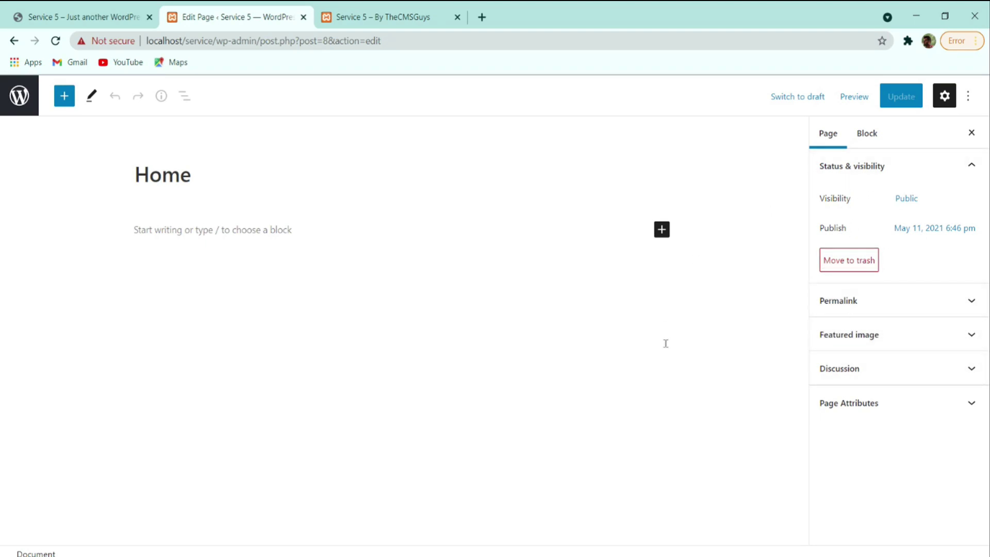
left_click(353, 12)
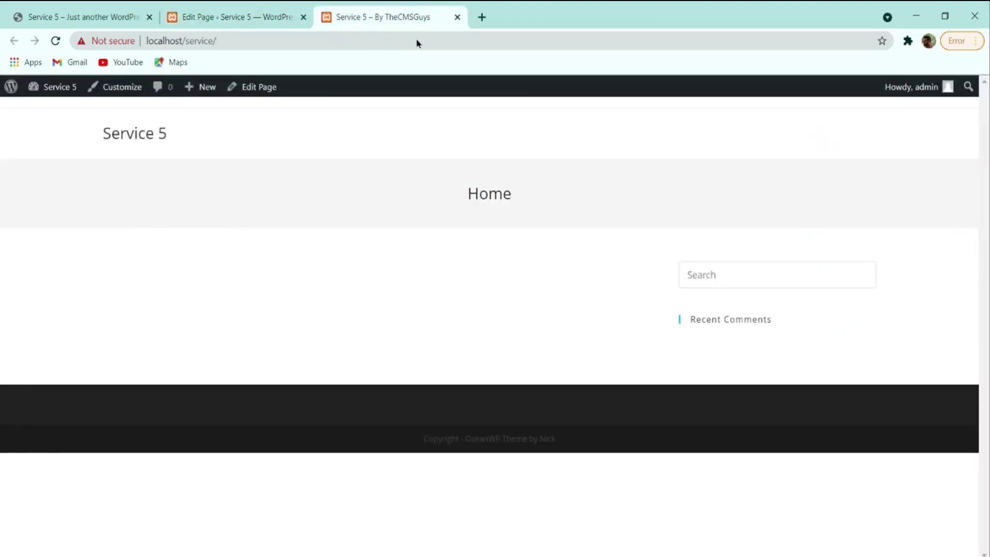
left_click(192, 15)
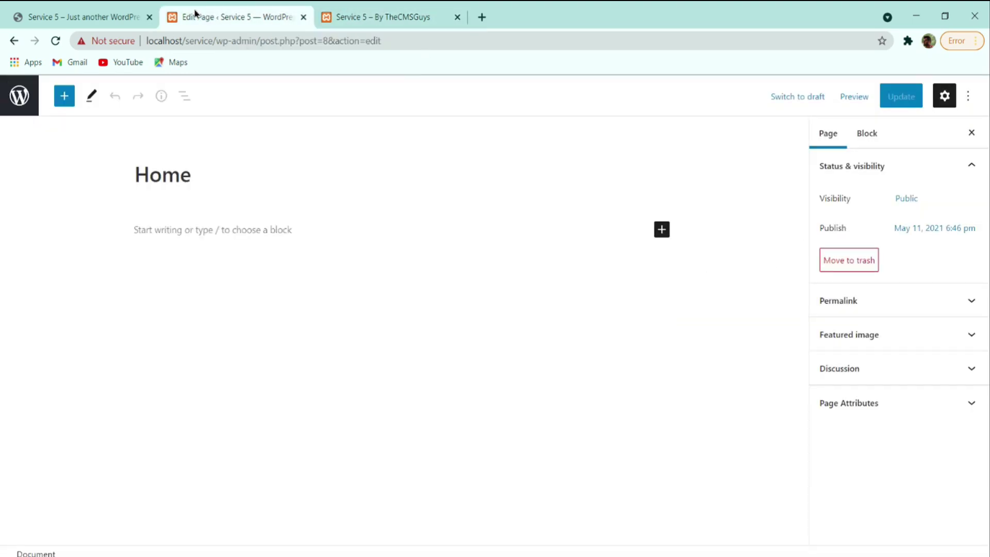
left_click(21, 98)
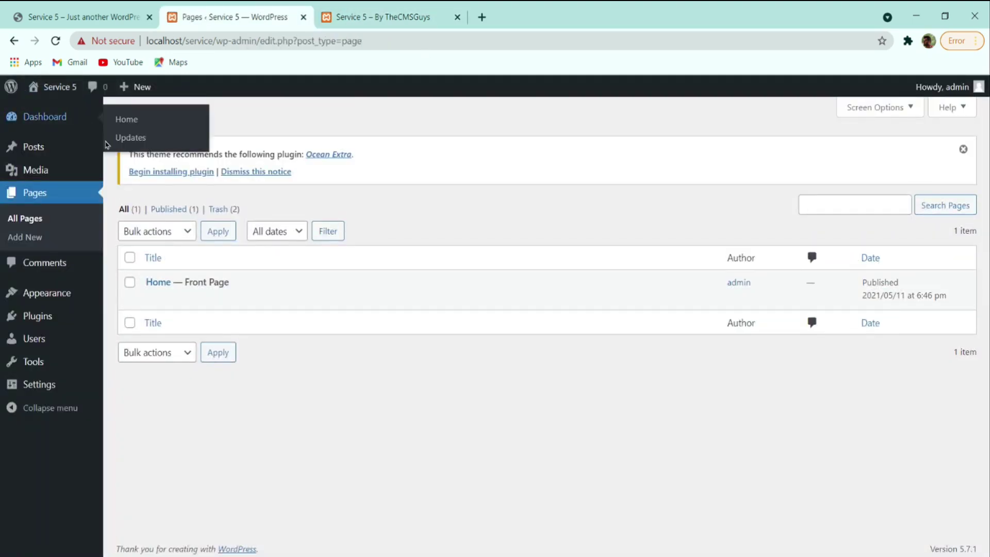
- Install the recommended Ocean Extra plugin, then open the Home page in the editor
left_click(152, 174)
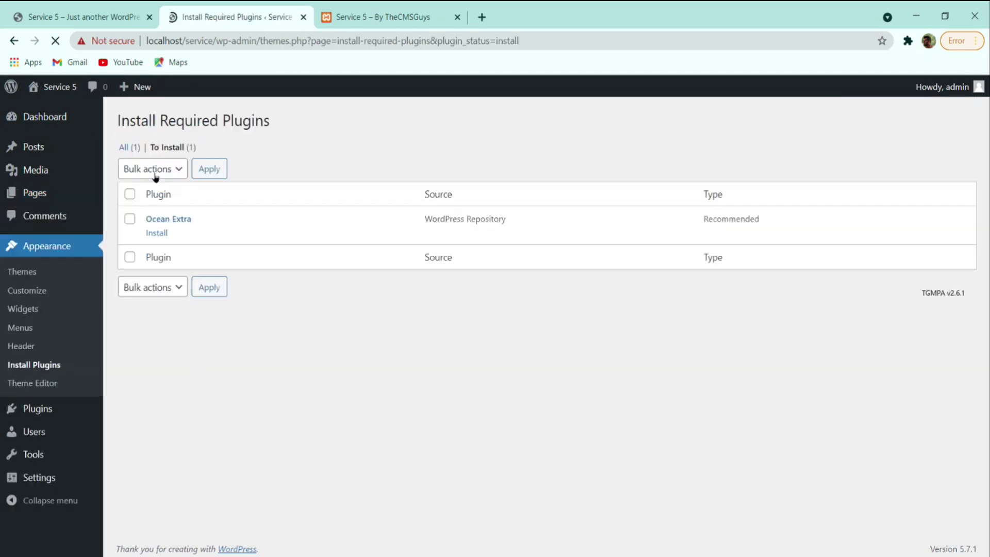
left_click(165, 232)
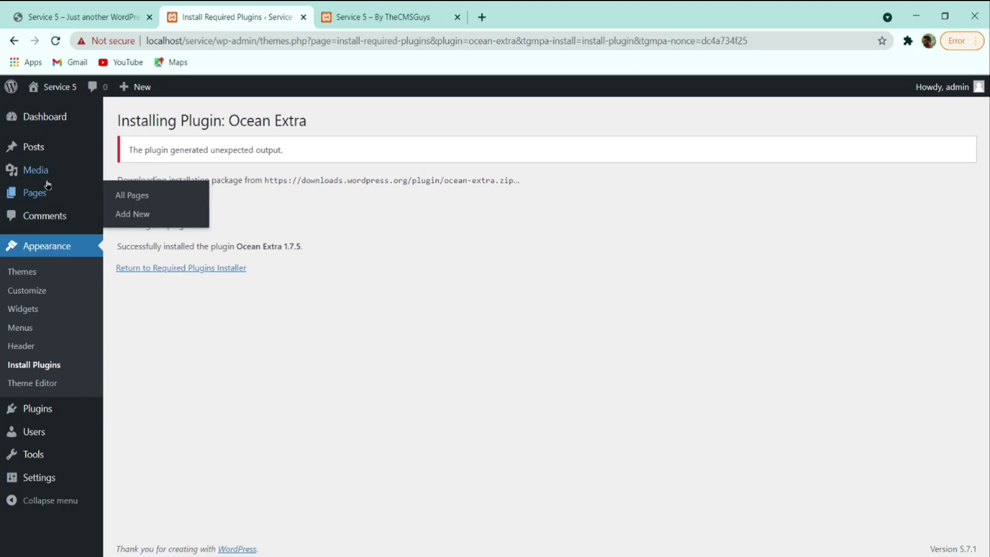
left_click(42, 203)
left_click(152, 350)
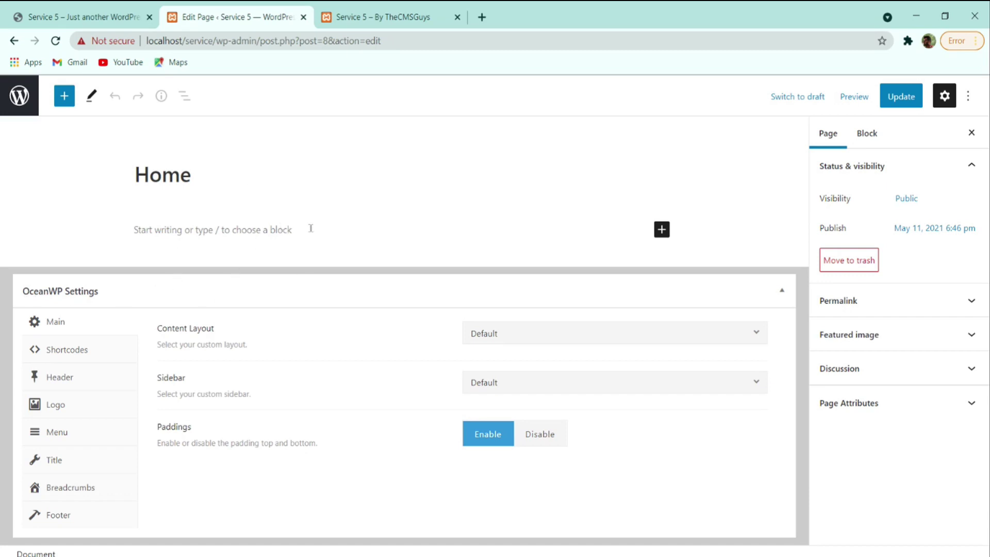
- In OceanWP Settings, set layout to Full Width, keep sidebar Default, and disable paddings
left_click(514, 338)
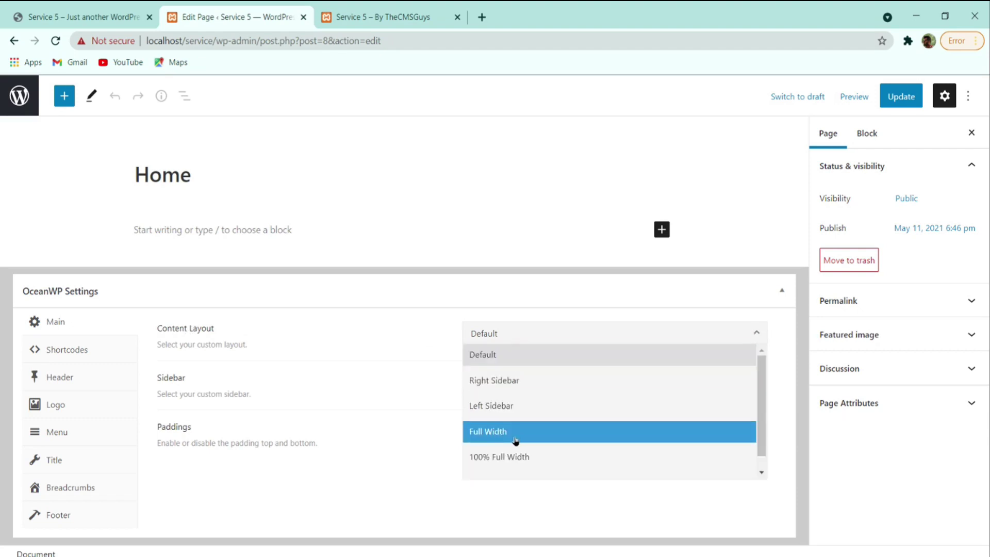
left_click(515, 441)
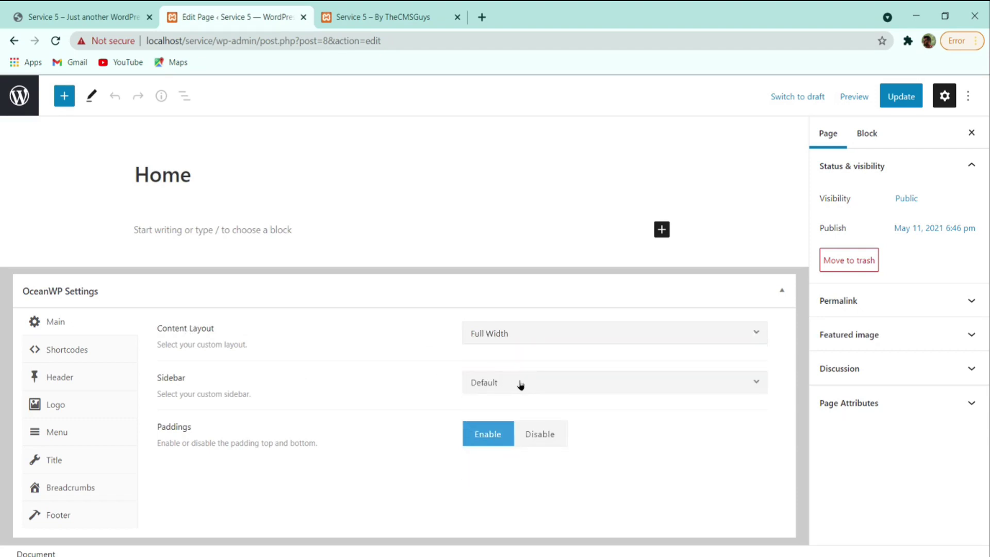
left_click(521, 384)
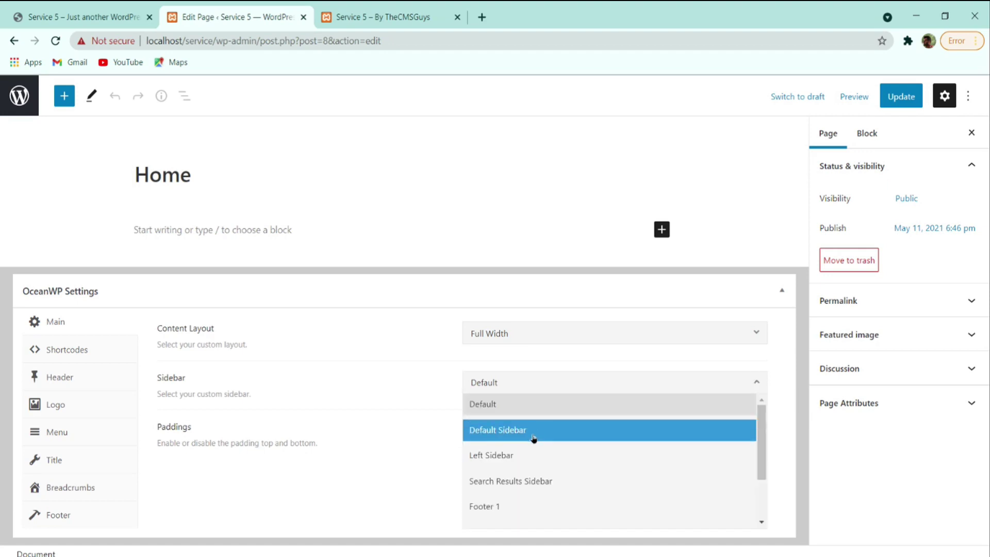
left_click(526, 407)
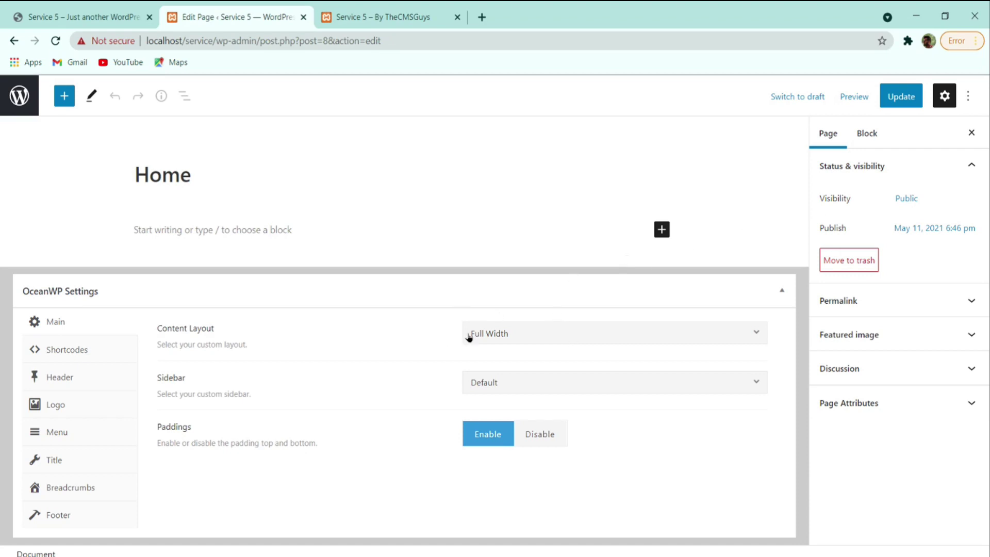
left_click(535, 434)
- Disable Display Page Title for Home and update the page
left_click(384, 17)
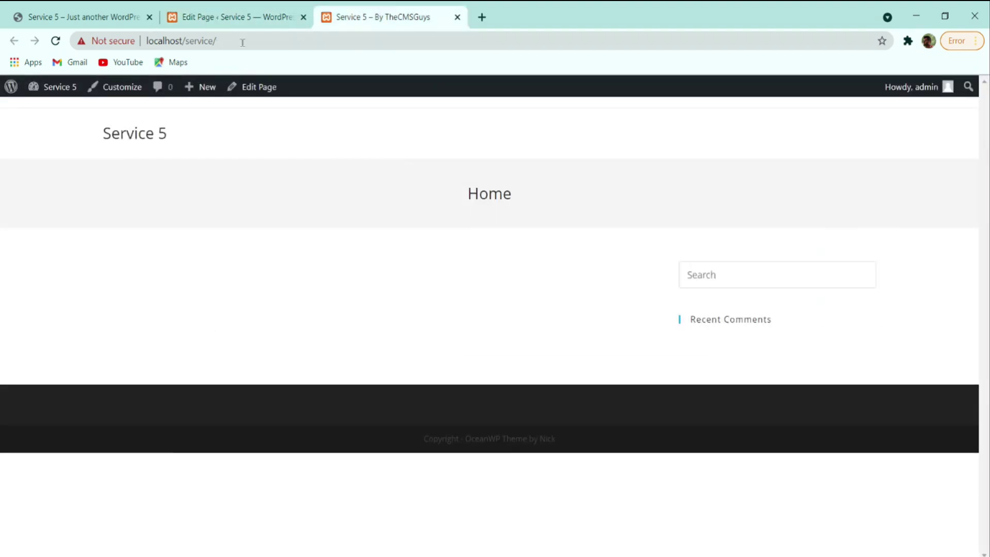
left_click(238, 17)
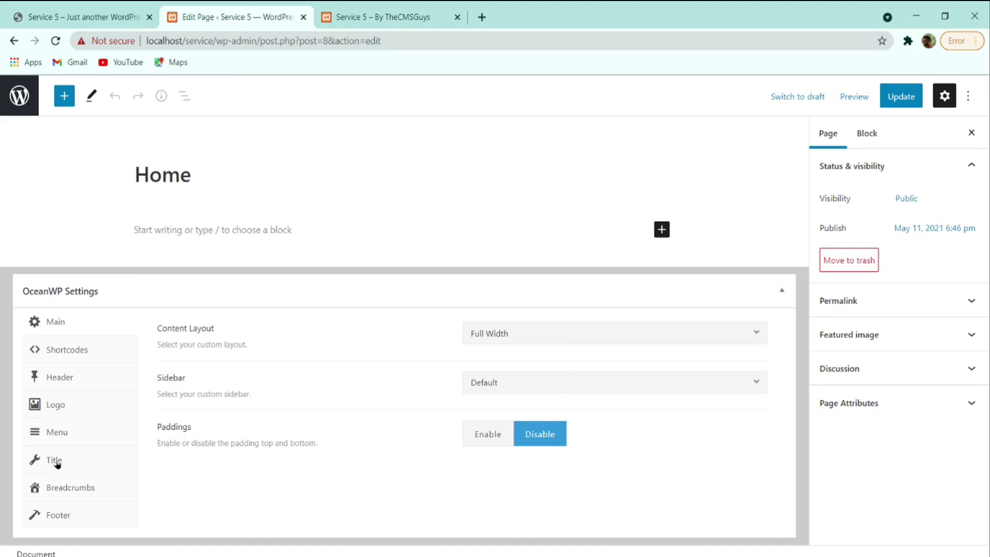
left_click(57, 464)
left_click(587, 333)
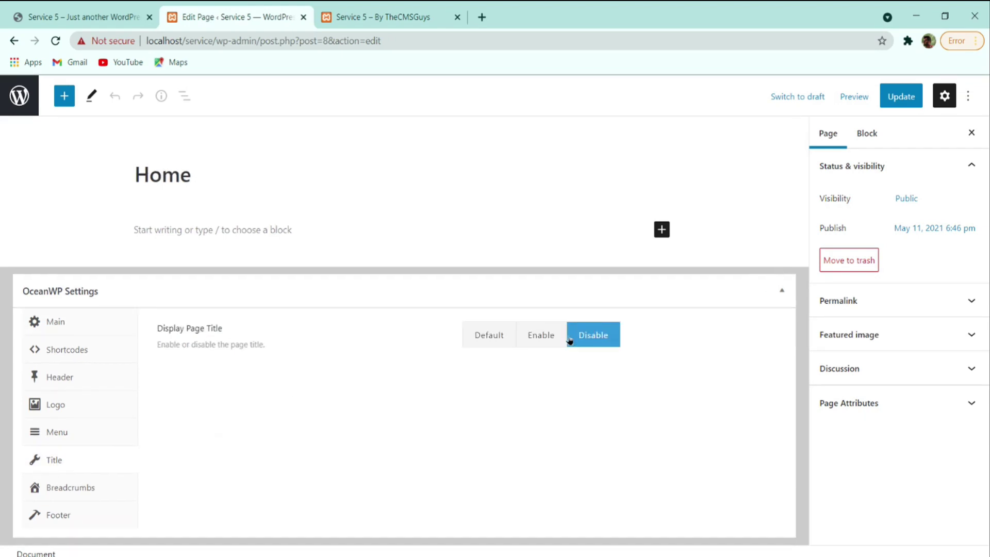
left_click(901, 102)
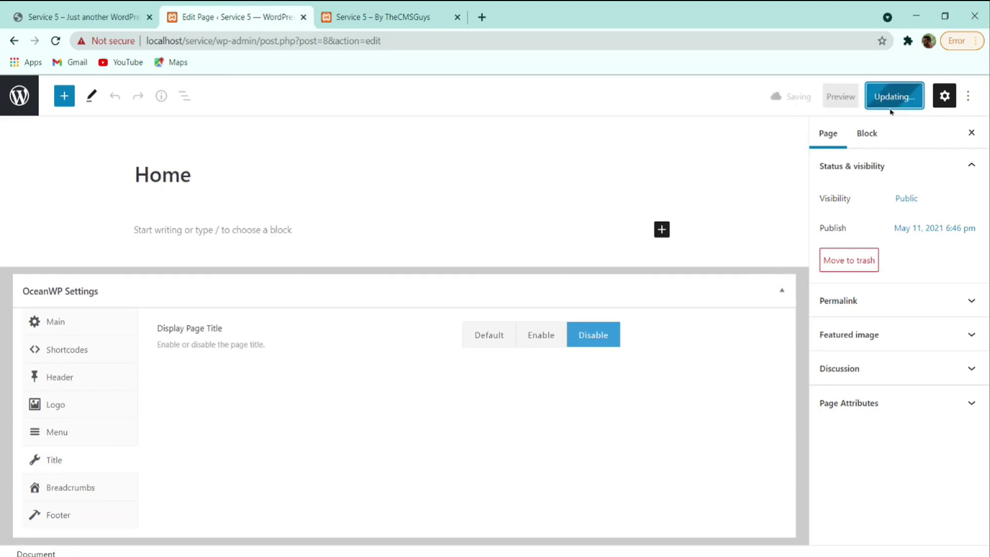
- Reload the live Home page and compare it with the reference homepage
left_click(433, 18)
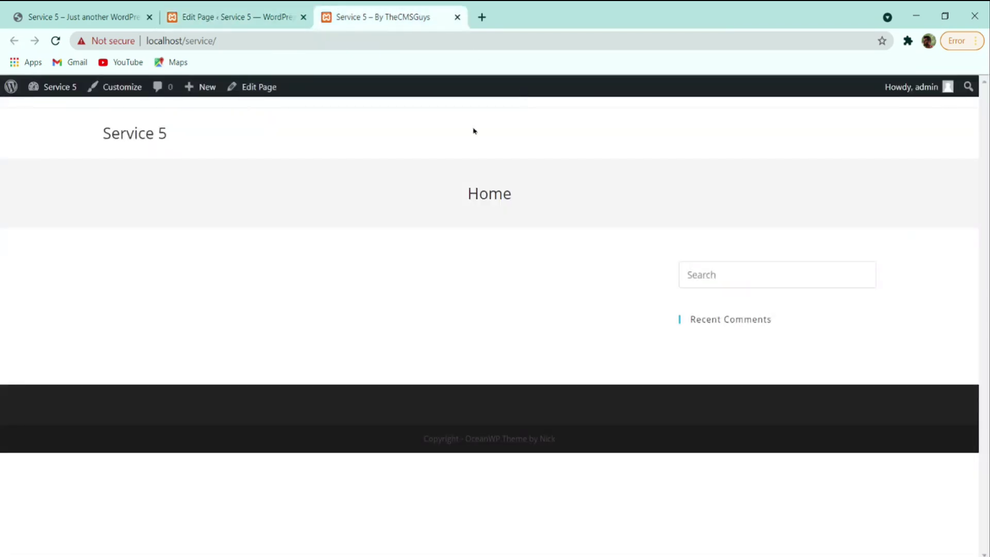
left_click(56, 40)
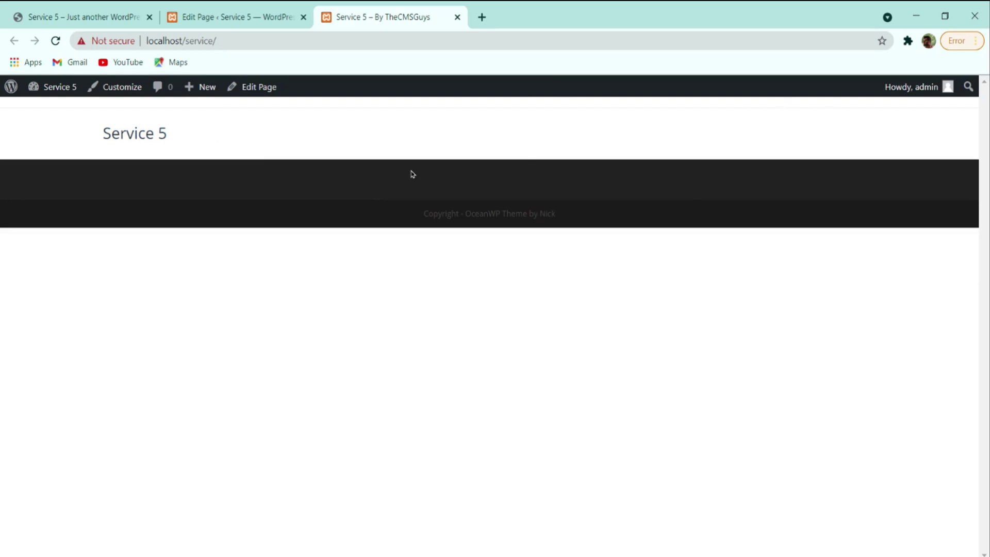
left_click(221, 13)
left_click(380, 14)
left_click(114, 12)
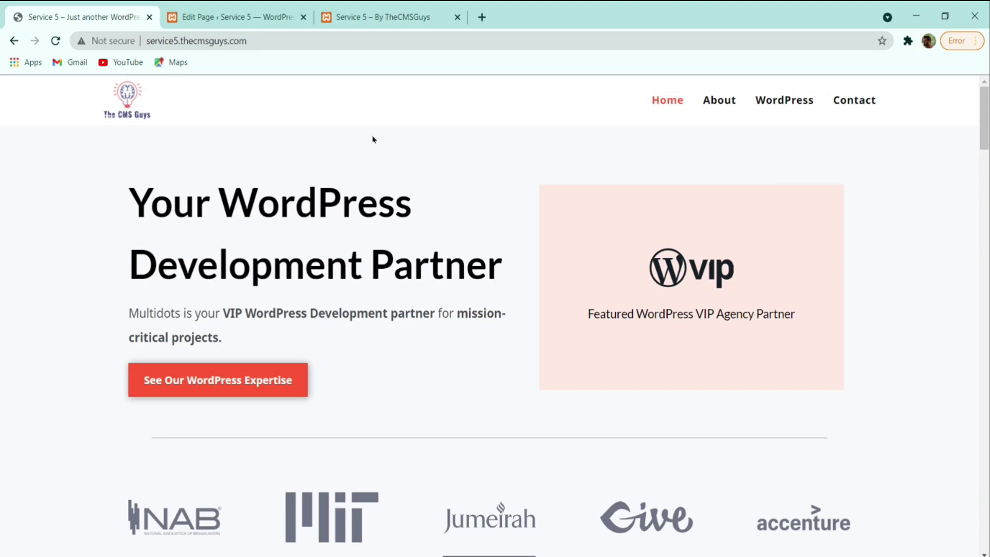
- Exit the Home editor, open Plugins > Installed Plugins, then go to Add New
key("ctrl+Tab")
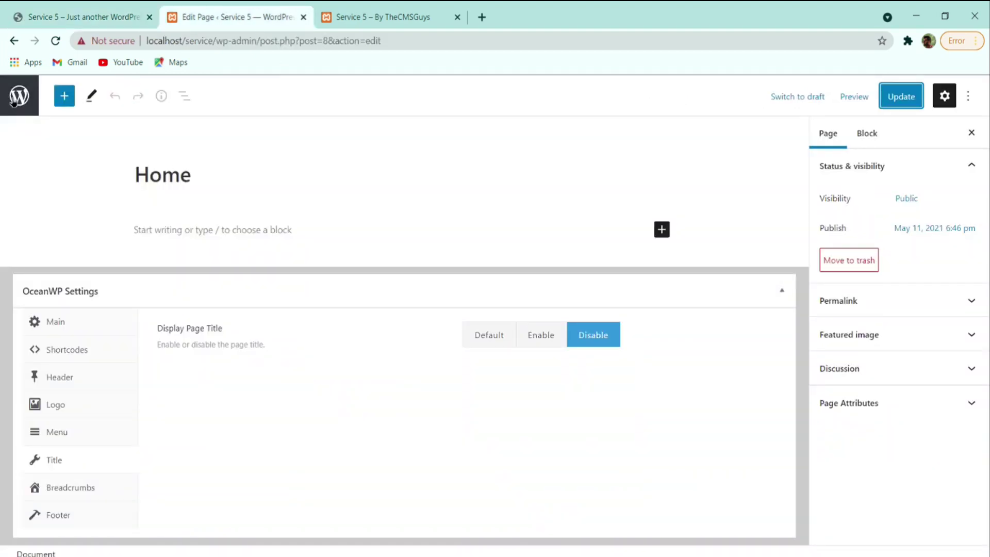
left_click(19, 96)
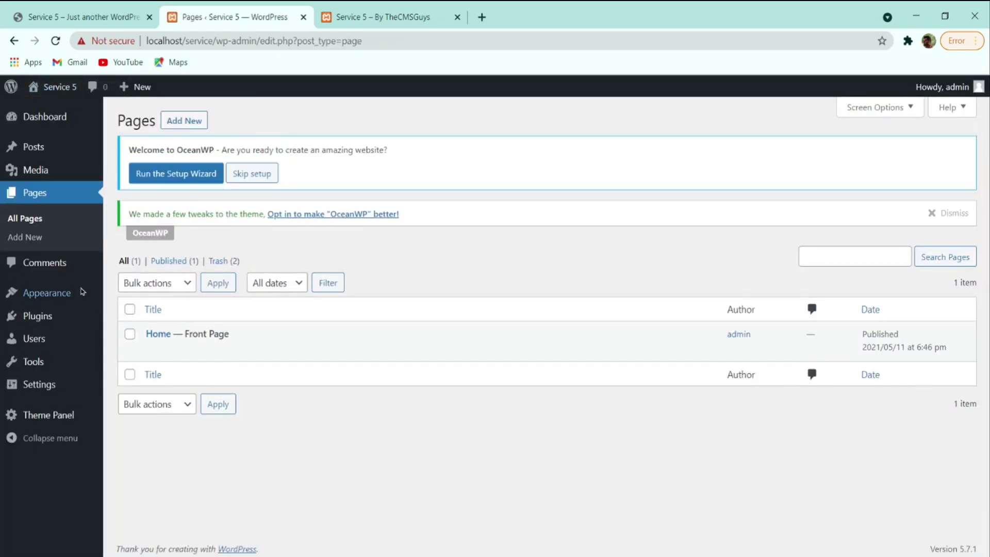
mouse_move(26, 341)
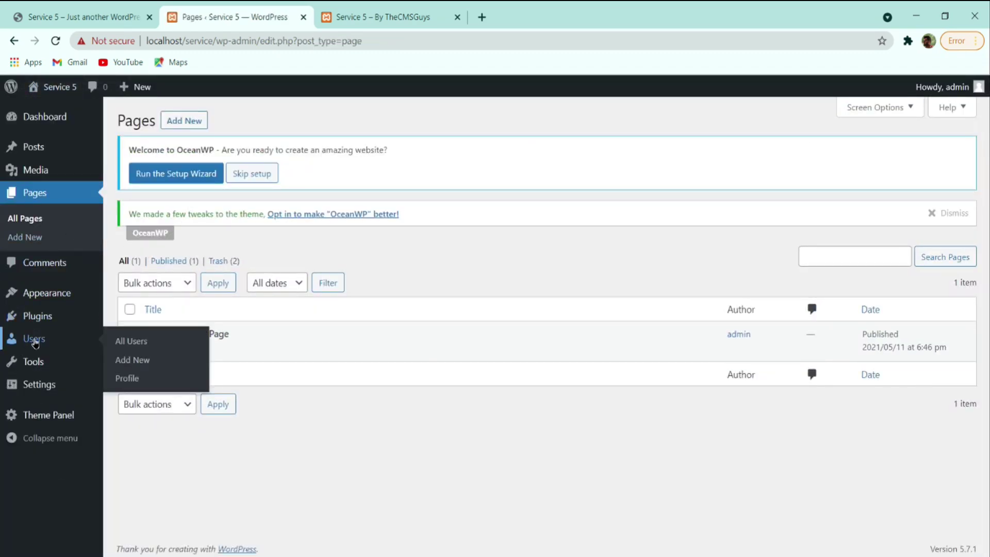
mouse_move(40, 316)
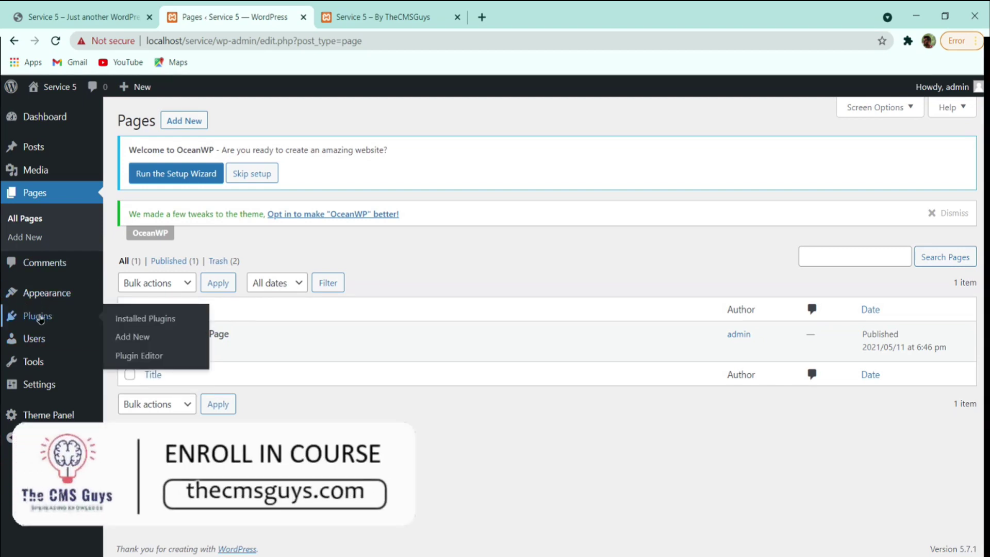
left_click(118, 320)
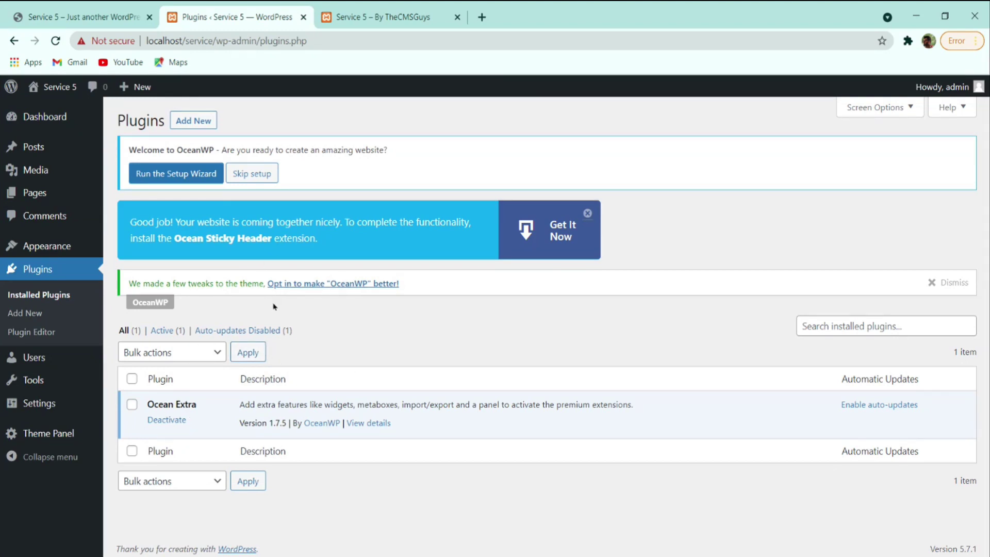
left_click(182, 123)
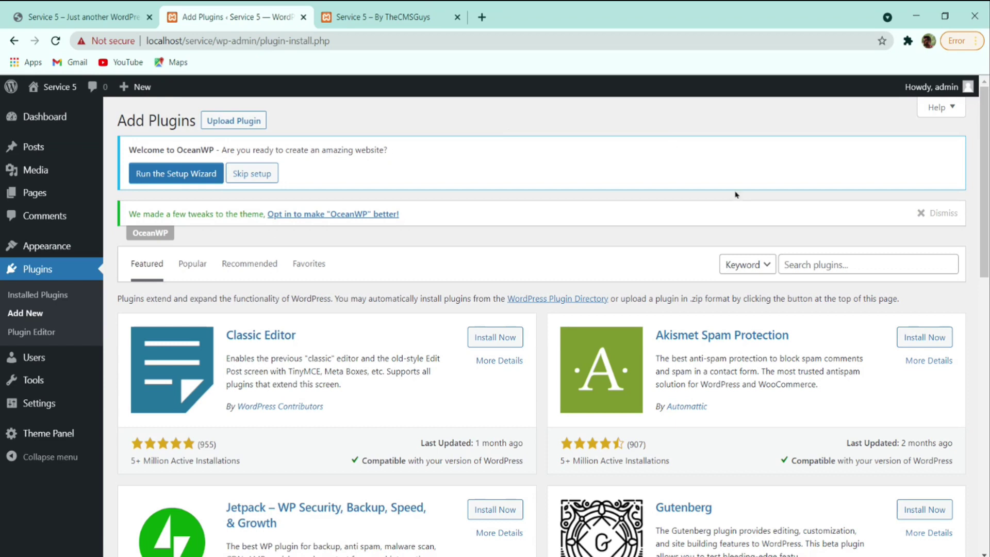
- Search plugins for 'Elemen' and install Elementor Website Builder
left_click(819, 256)
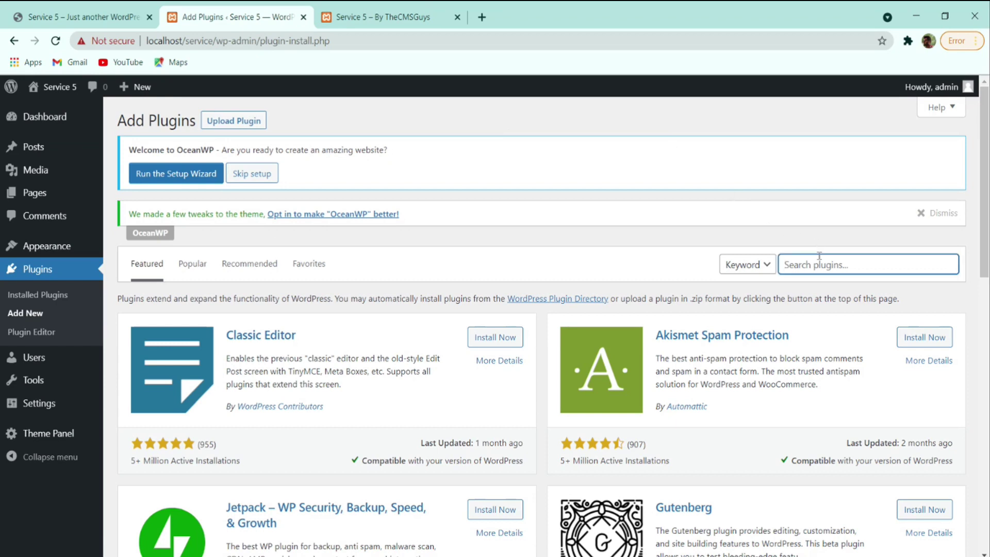
type("Elementor")
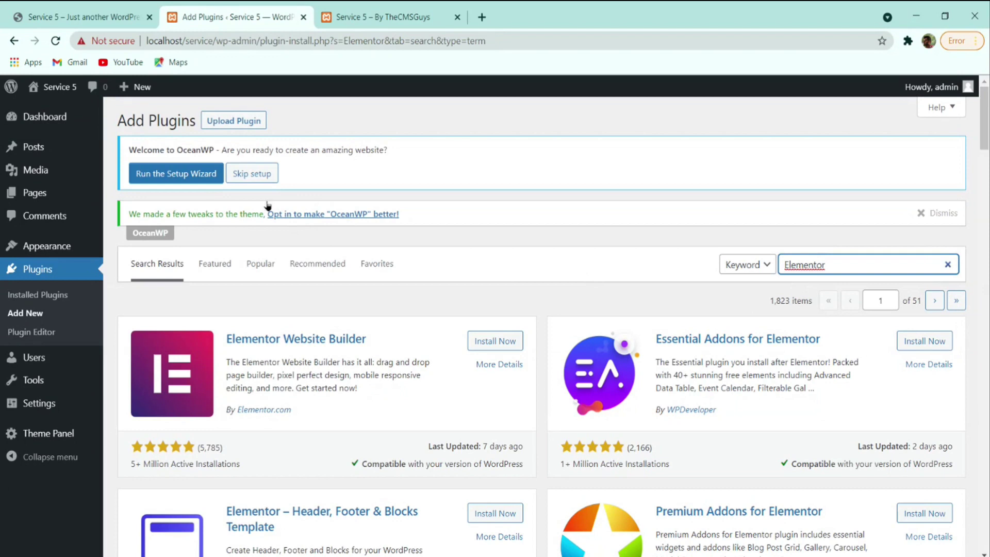
left_click(64, 15)
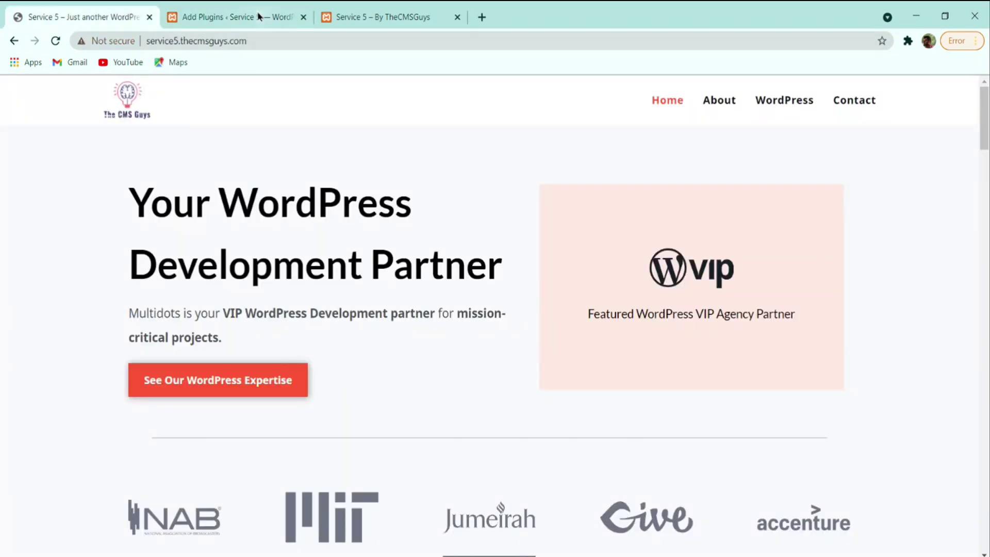
left_click(257, 13)
left_click(471, 341)
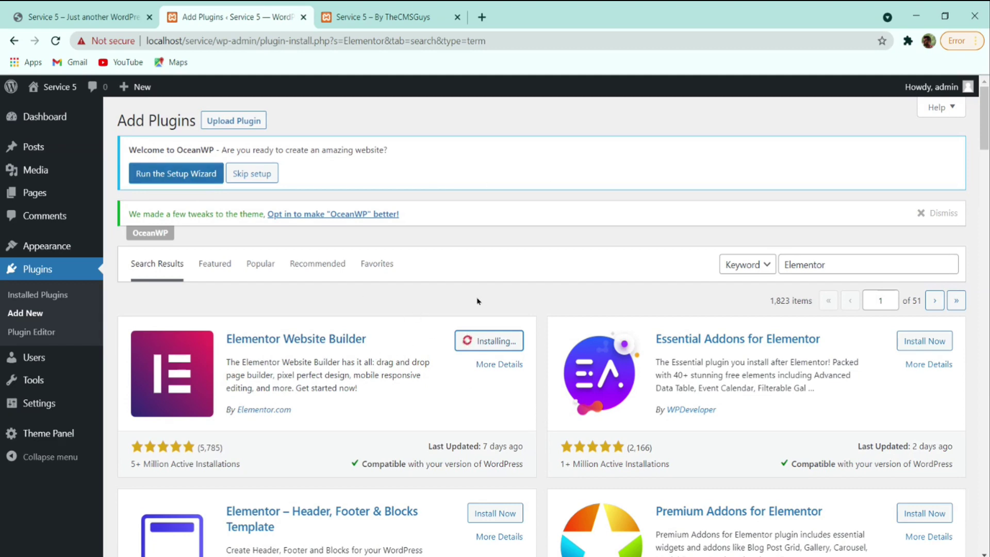
- Install Header Footer & Blocks, Essential Addons, Premium Addons and Elements kit add-ons
scroll(454, 324, "down", 4)
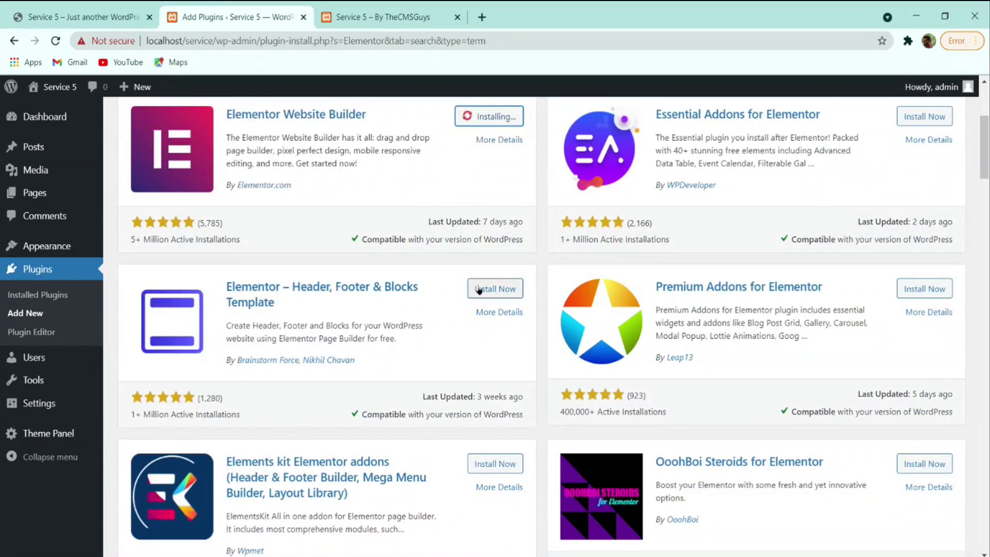
left_click(479, 289)
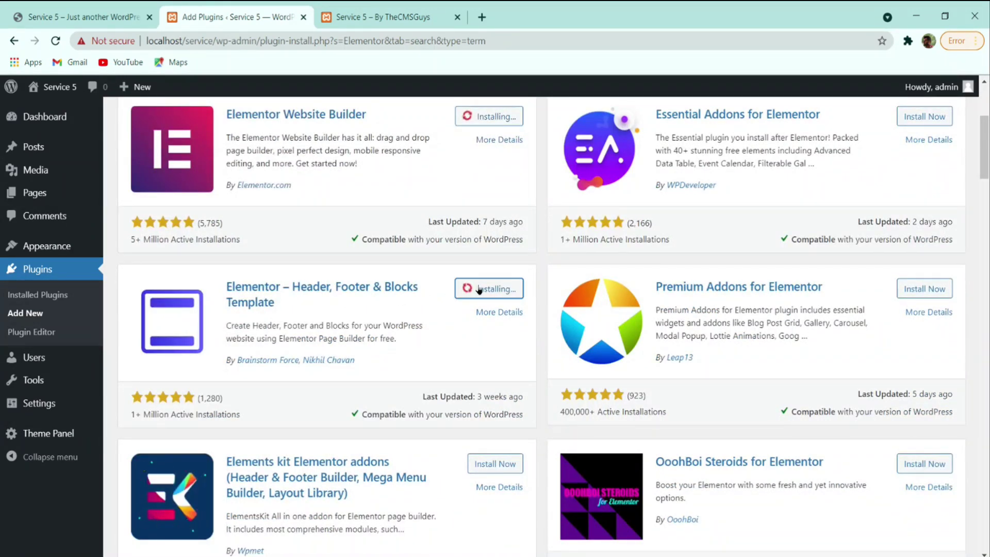
left_click(122, 12)
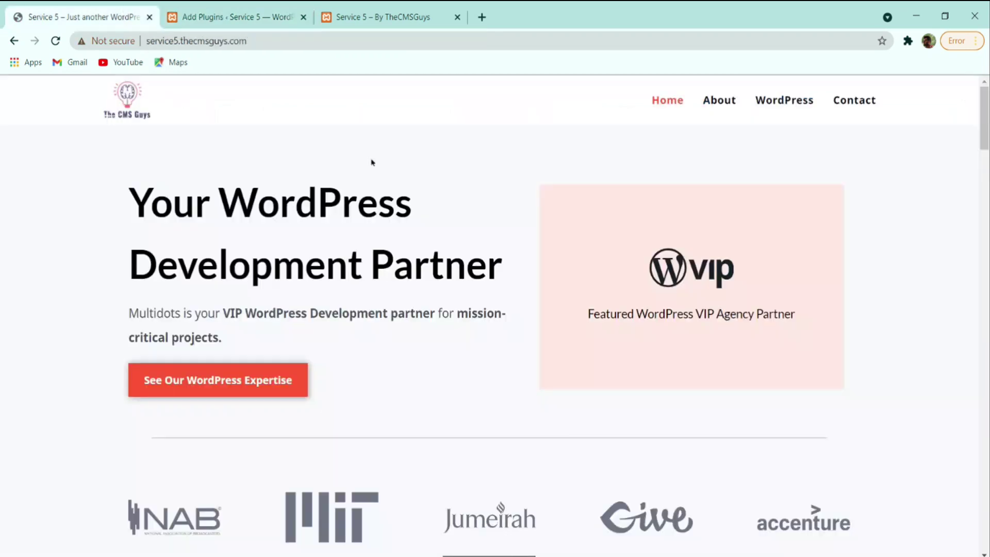
left_click(232, 17)
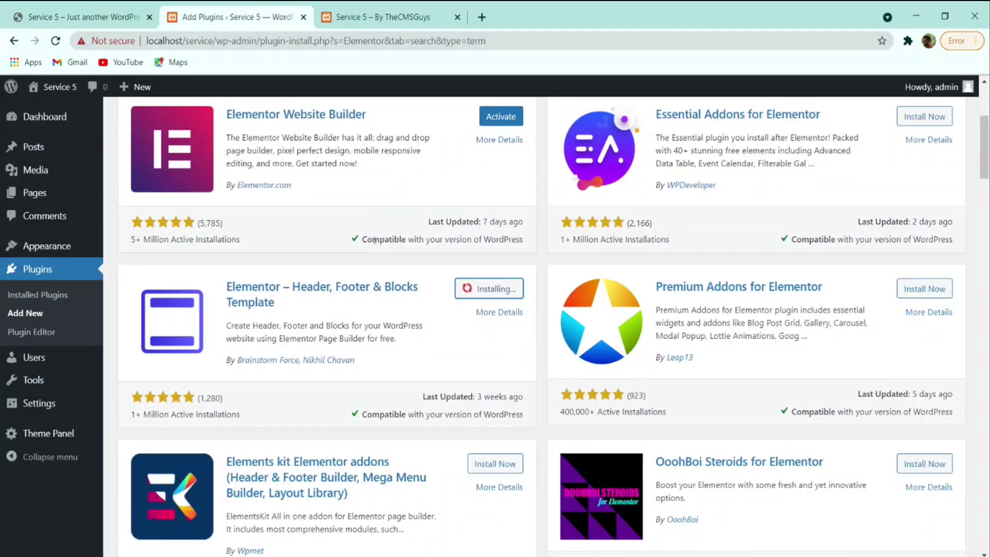
left_click(910, 121)
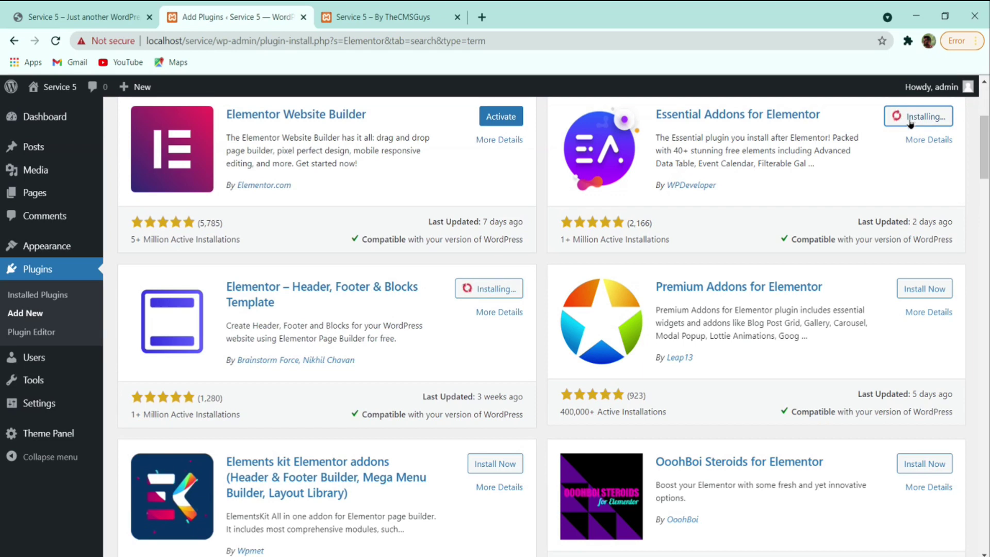
left_click(917, 284)
scroll(621, 295, "down", 4)
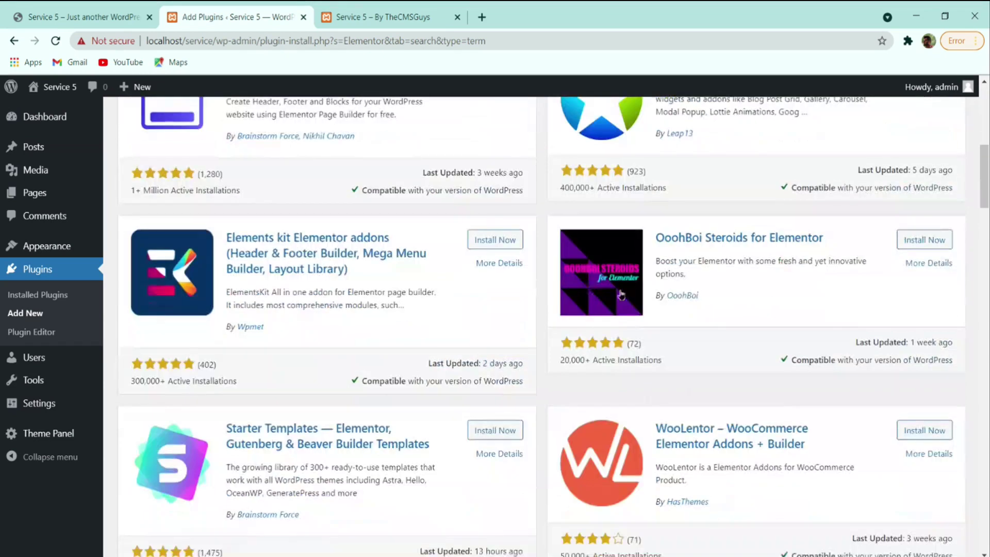
left_click(490, 242)
scroll(722, 288, "up", 4)
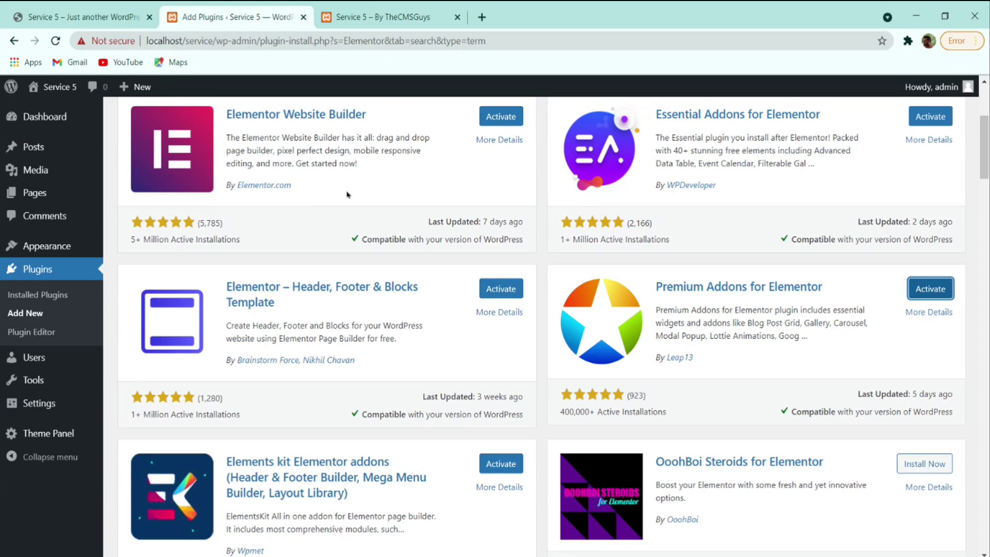
- Scroll the Elementor search results and install Happy Addons for Elementor
scroll(347, 194, "down", 4)
scroll(397, 188, "down", 2)
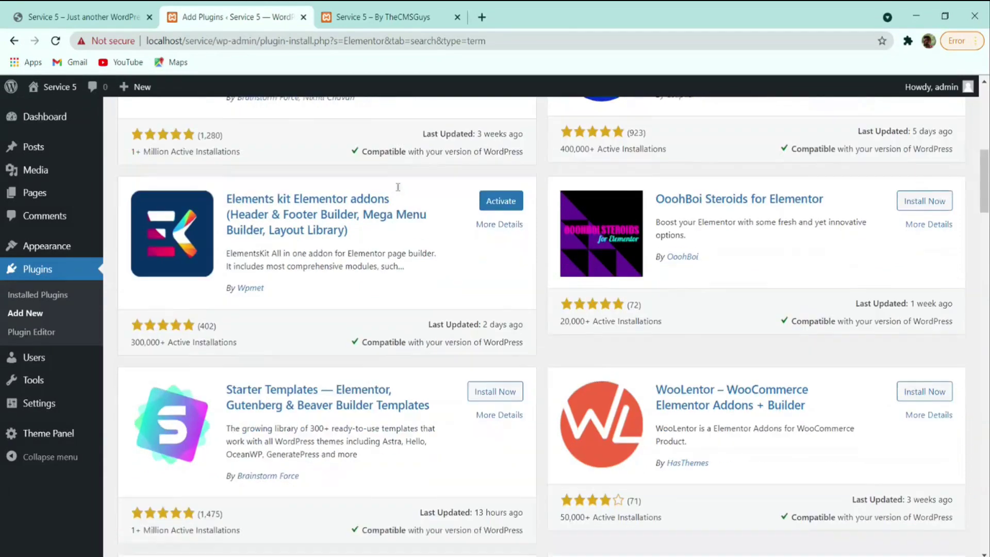
scroll(371, 228, "up", 2)
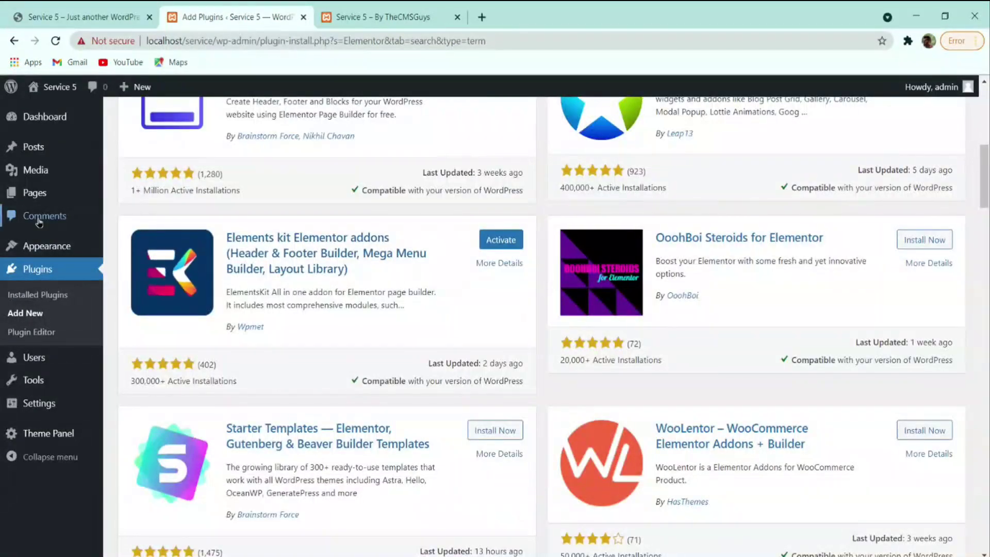
scroll(249, 355, "down", 8)
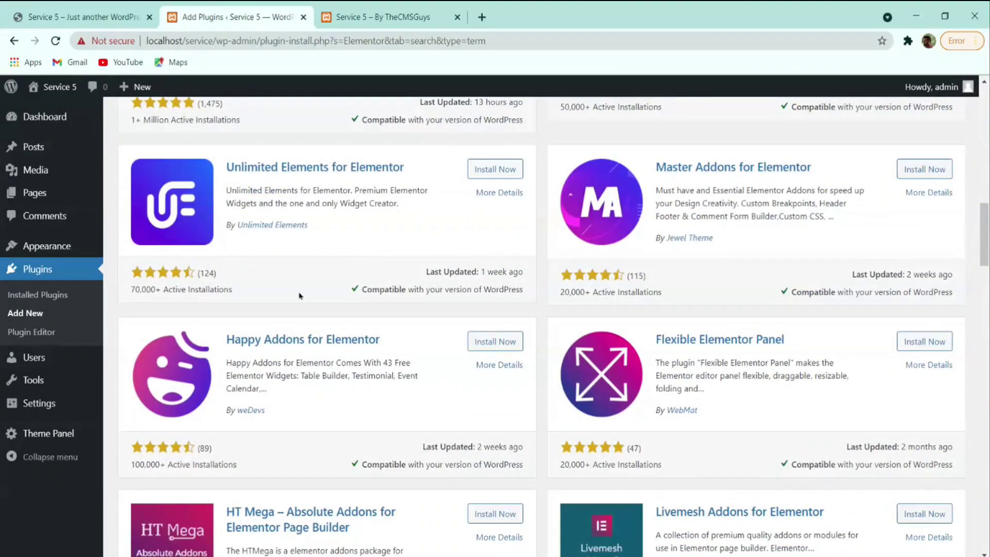
left_click(482, 346)
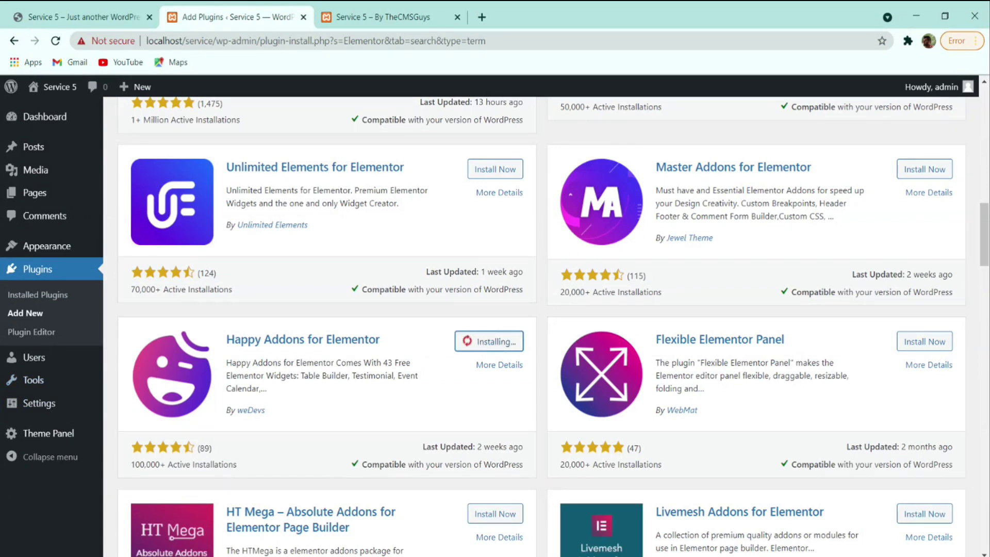
scroll(482, 413, "up", 15)
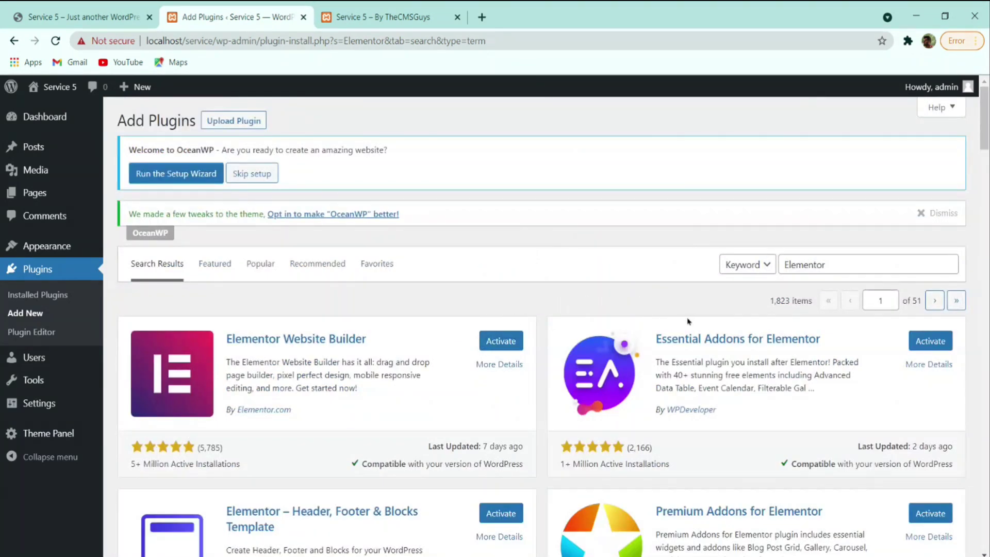
scroll(839, 404, "down", 4)
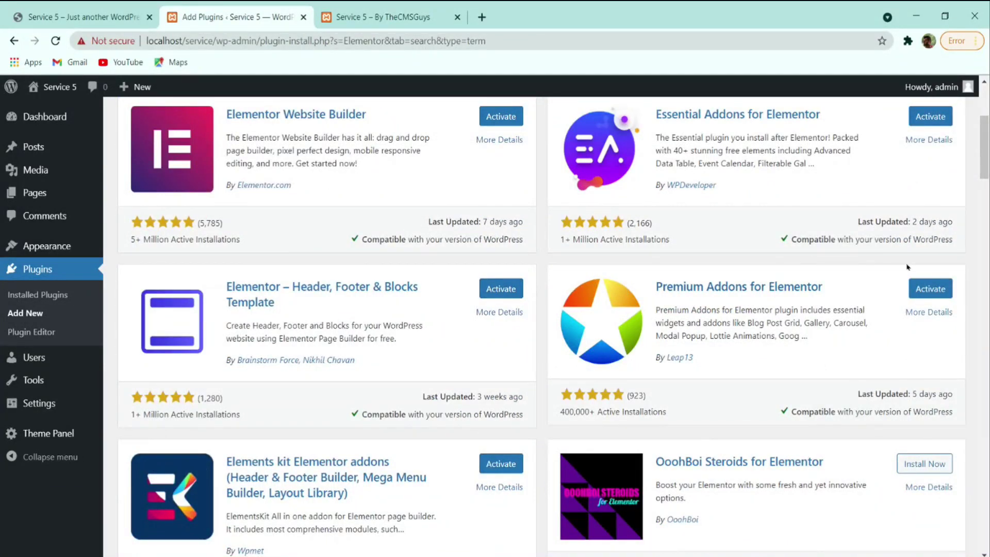
scroll(907, 266, "down", 12)
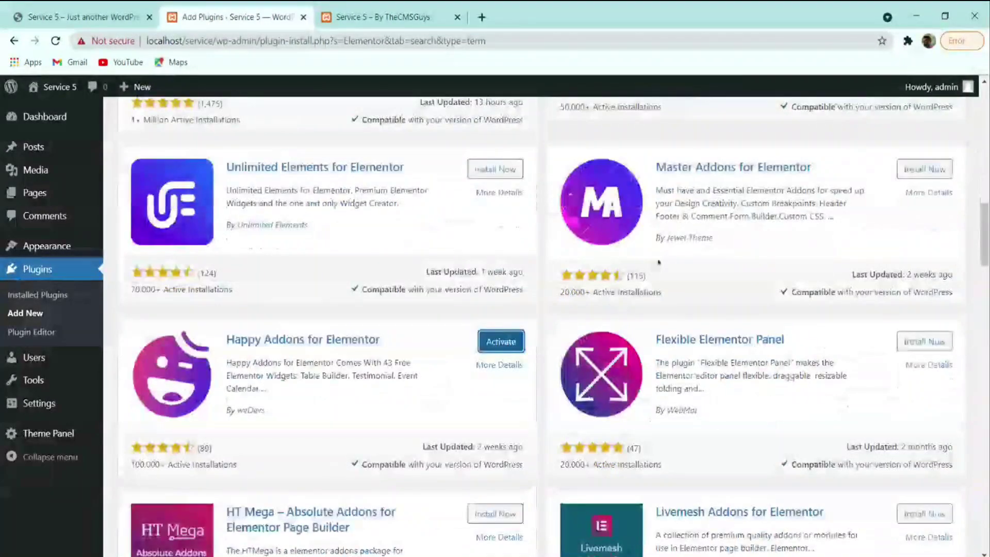
scroll(648, 334, "down", 4)
scroll(648, 334, "up", 16)
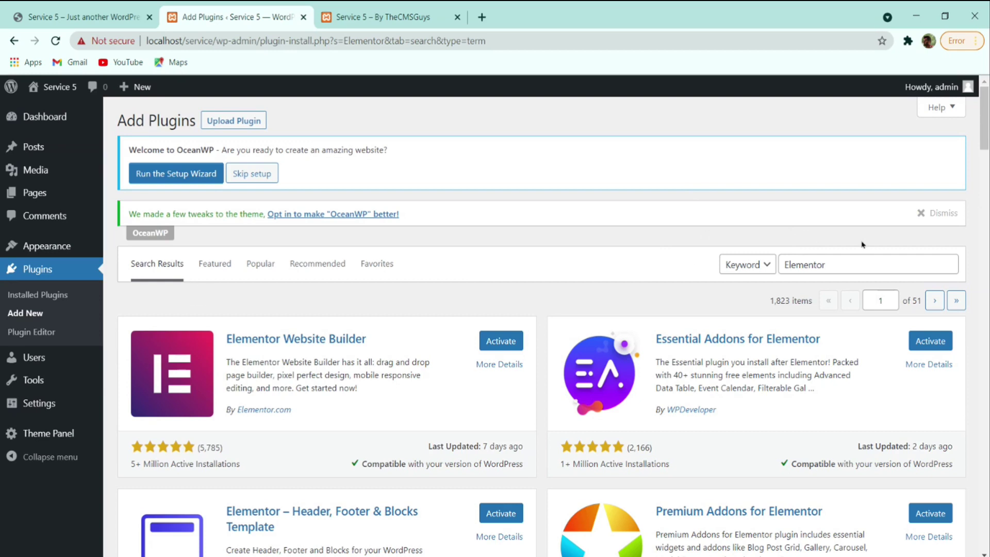
- Replace the search with 'contact form' and install Contact Form 7
left_click_drag(831, 265, 780, 265)
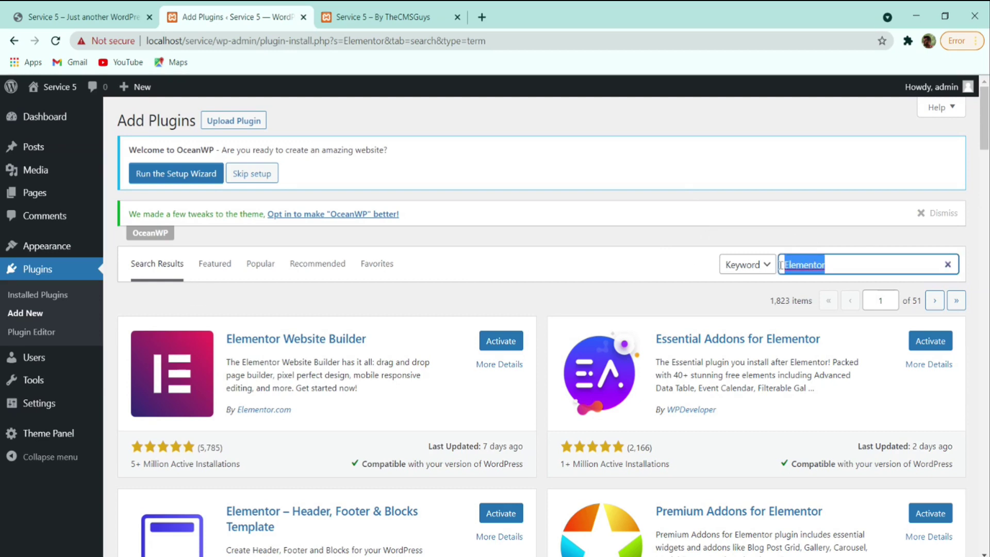
type("cont")
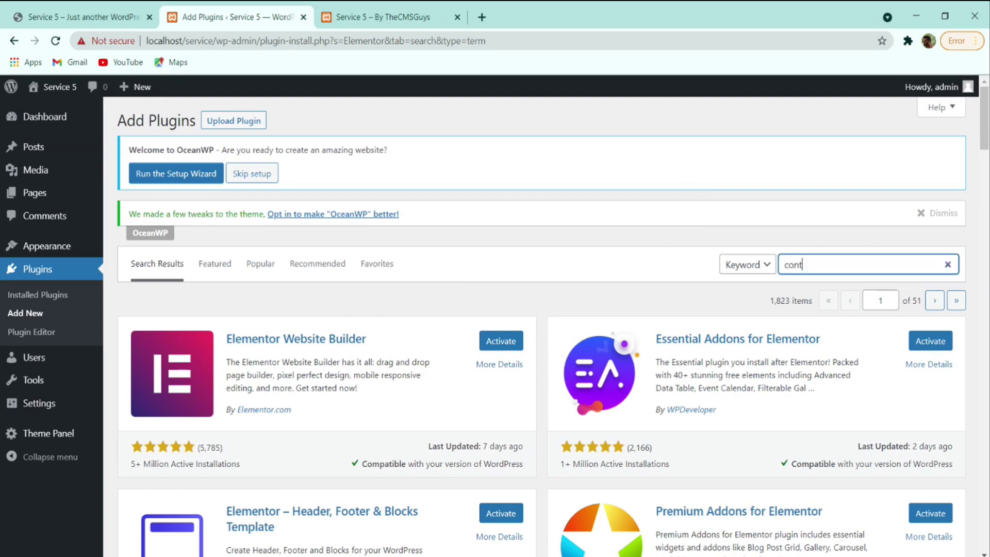
type("act form 7")
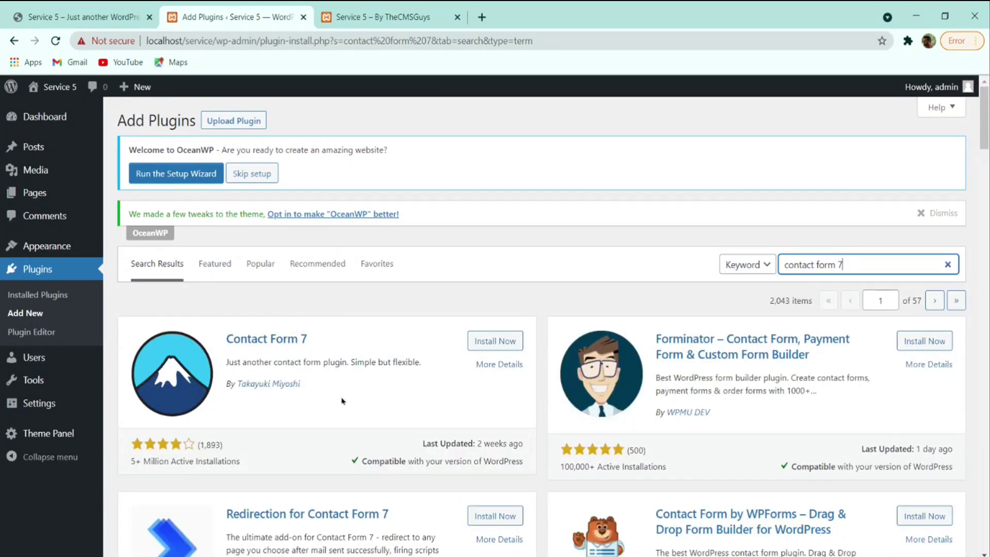
left_click(499, 341)
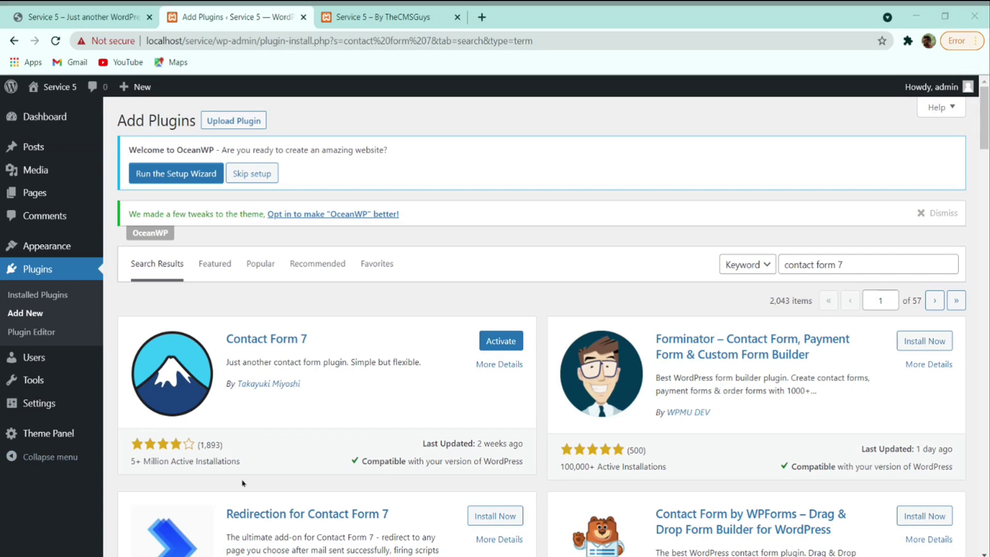
- Search the plugin directory for 'svg support' and install the SVG Support plugin
left_click(948, 263)
type("svg support")
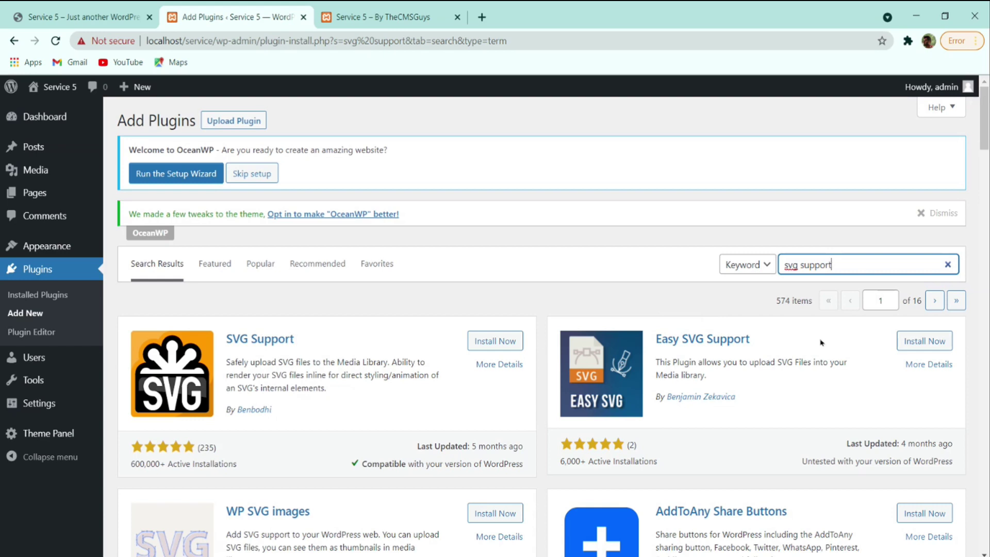
scroll(748, 356, "down", 4)
scroll(774, 358, "up", 4)
left_click(477, 346)
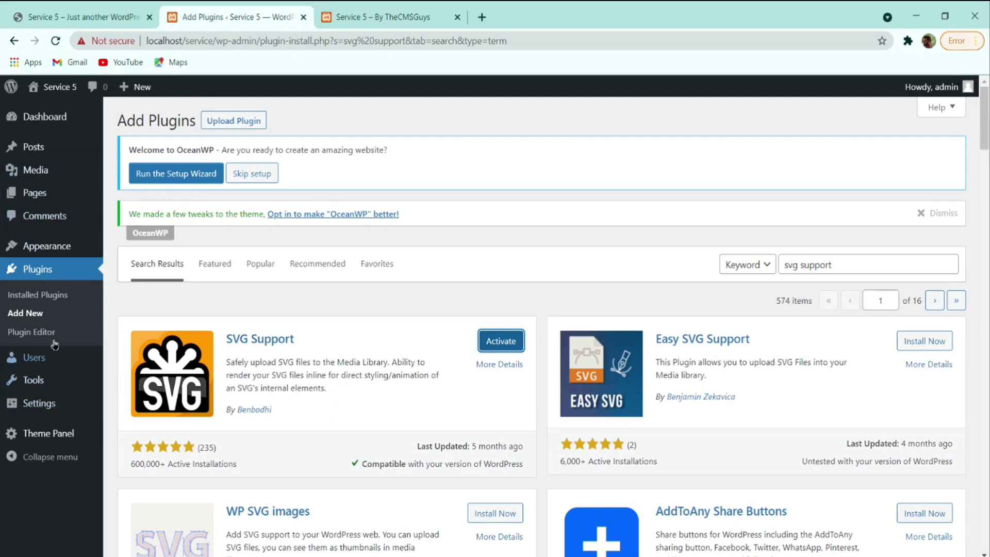
left_click(51, 303)
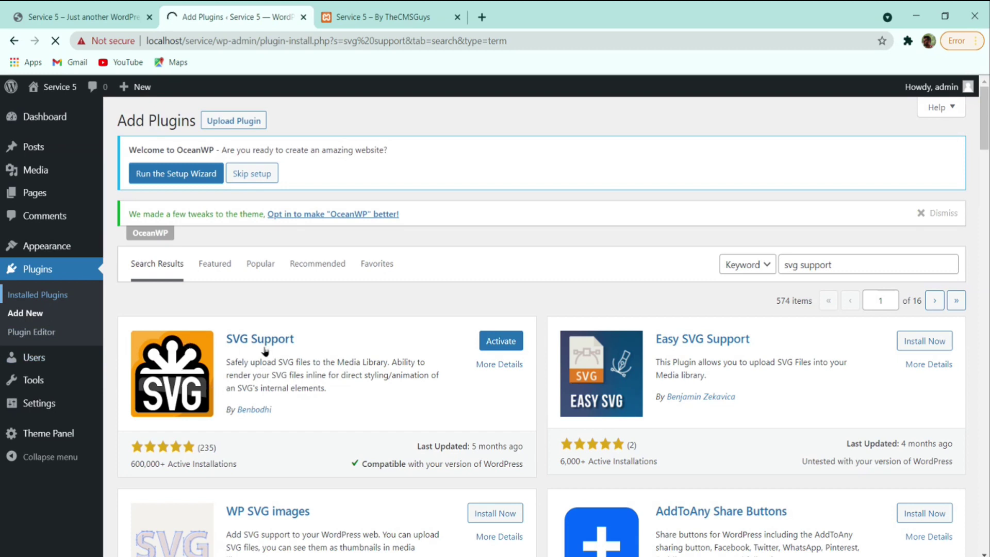
- Bulk-activate every installed plugin except the already active Ocean Extra
scroll(304, 274, "down", 5)
scroll(221, 343, "down", 3)
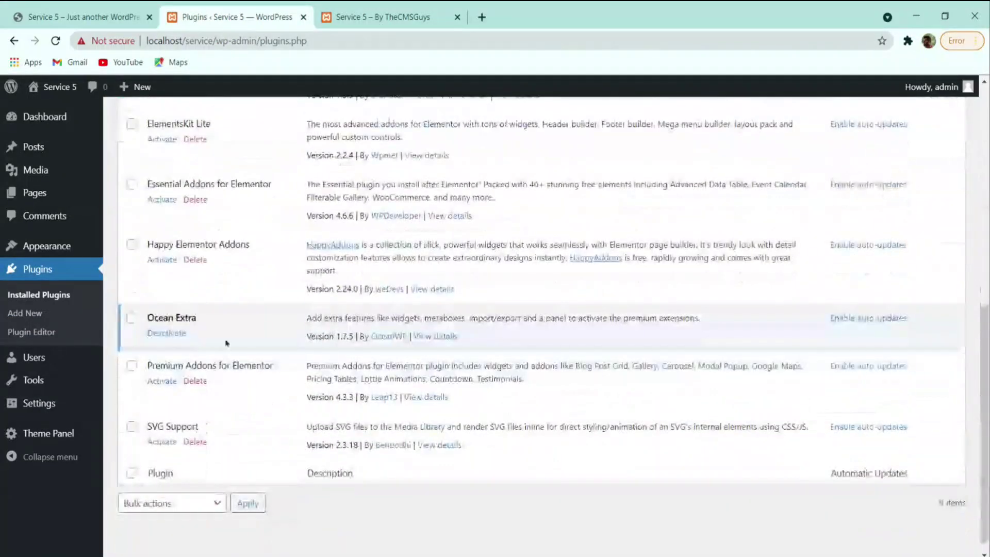
scroll(178, 322, "up", 8)
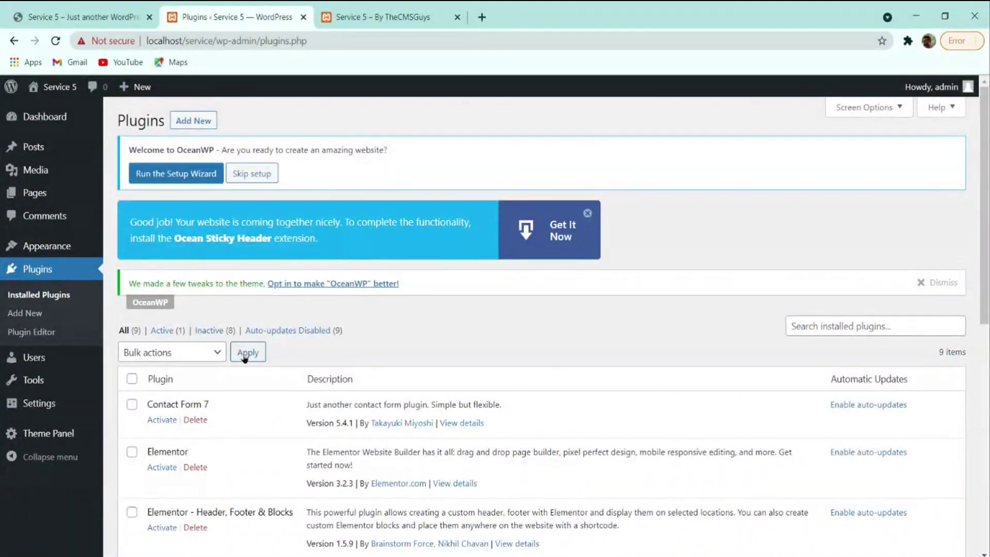
left_click(132, 380)
scroll(132, 384, "down", 8)
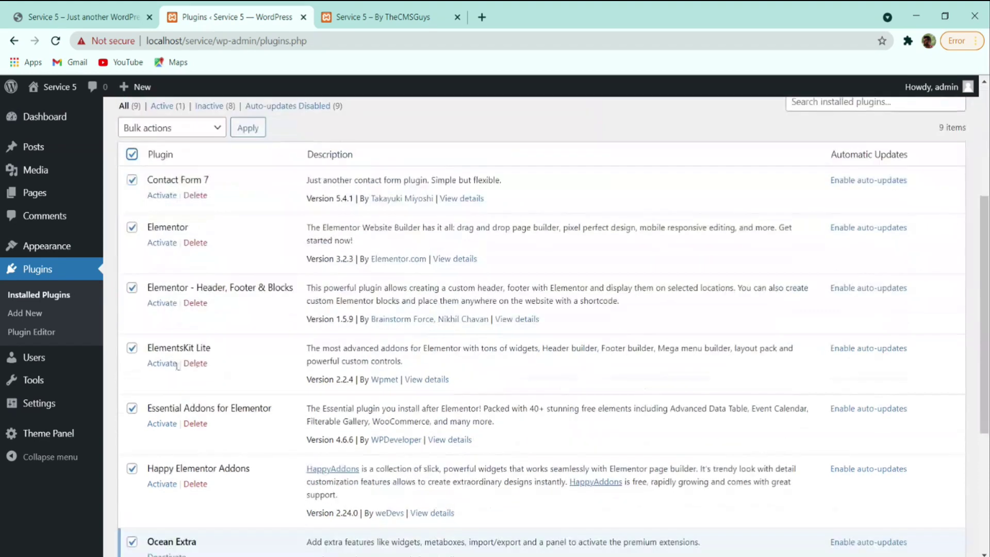
left_click(132, 319)
scroll(242, 361, "up", 8)
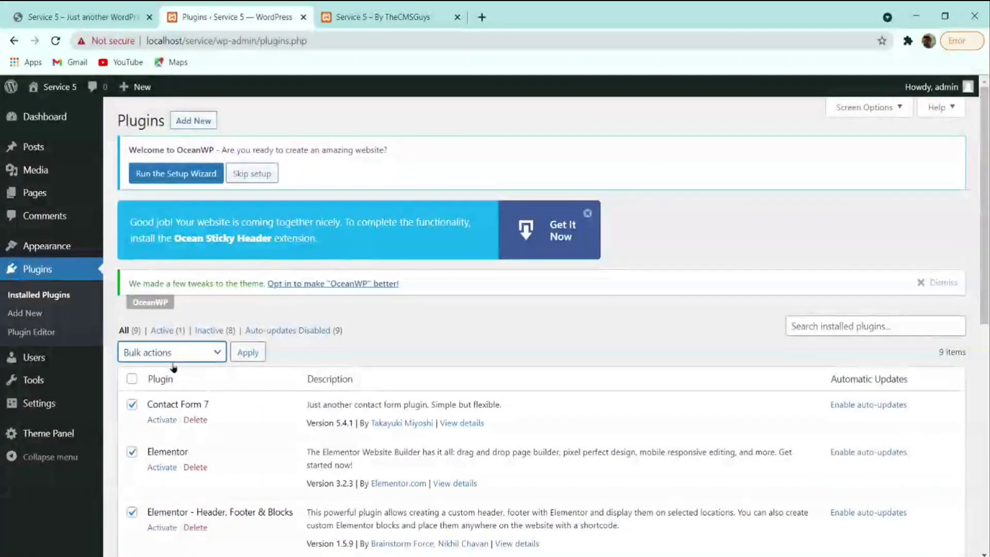
left_click(157, 376)
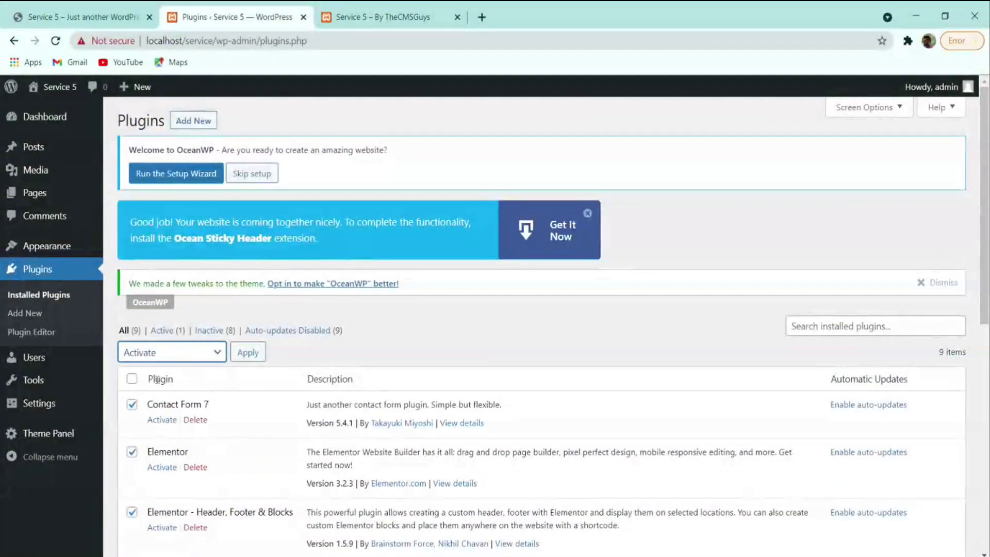
left_click(241, 357)
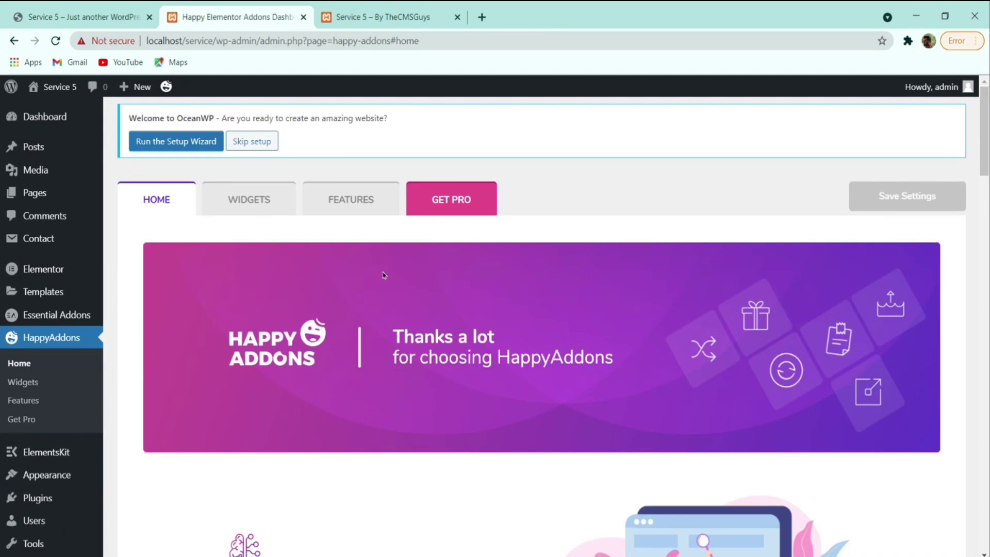
- Return to the Installed Plugins list
scroll(312, 253, "down", 4)
scroll(196, 310, "up", 5)
scroll(33, 404, "down", 4)
mouse_move(46, 405)
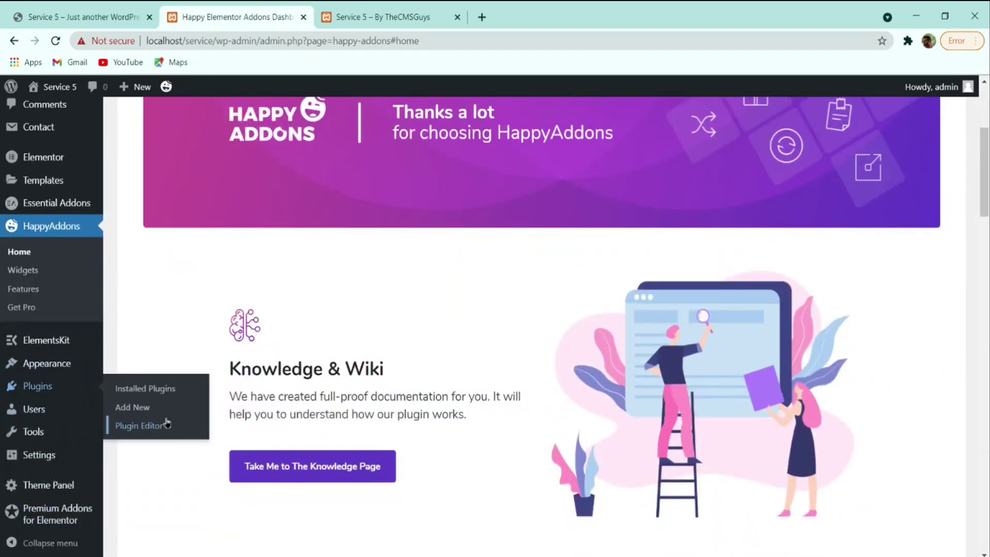
scroll(103, 448, "up", 4)
left_click(38, 499)
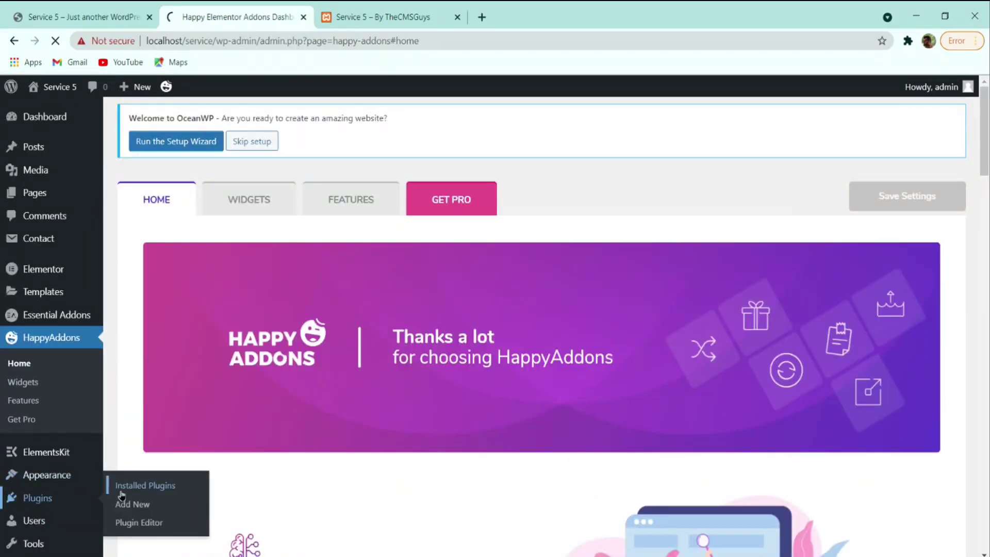
- Close the Sticky Header, Premium Addons and OceanWP notices and decline both add-on prompts
scroll(309, 407, "down", 3)
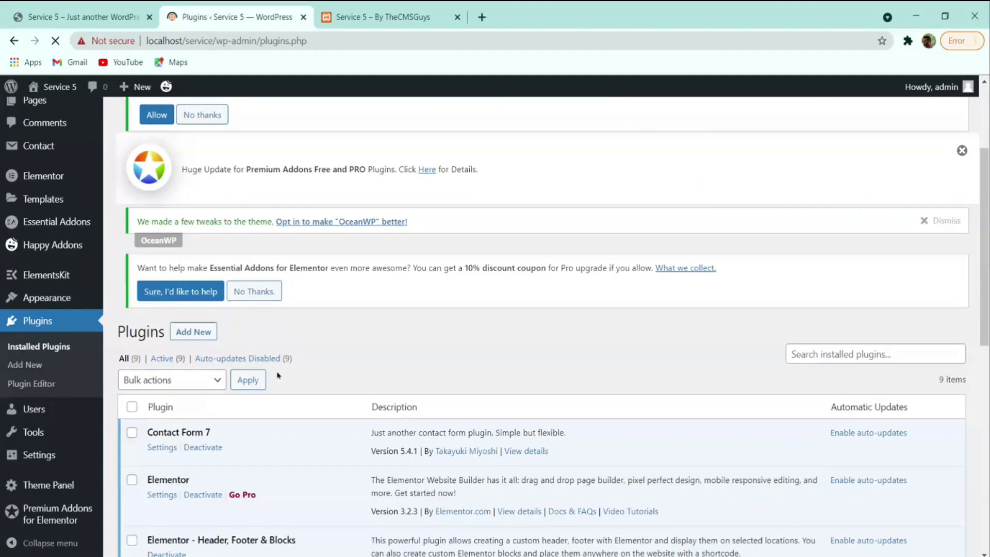
scroll(278, 371, "down", 8)
scroll(281, 367, "up", 10)
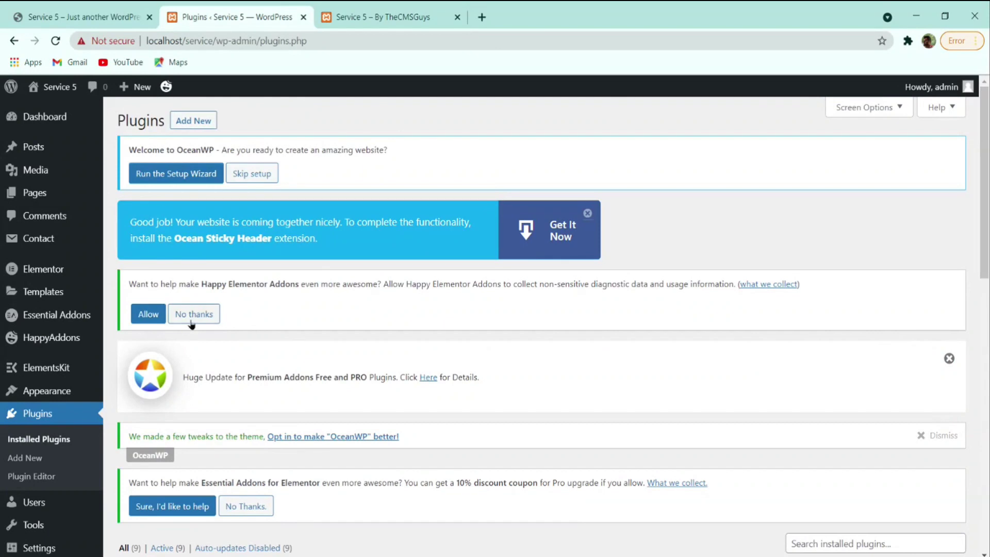
left_click(591, 214)
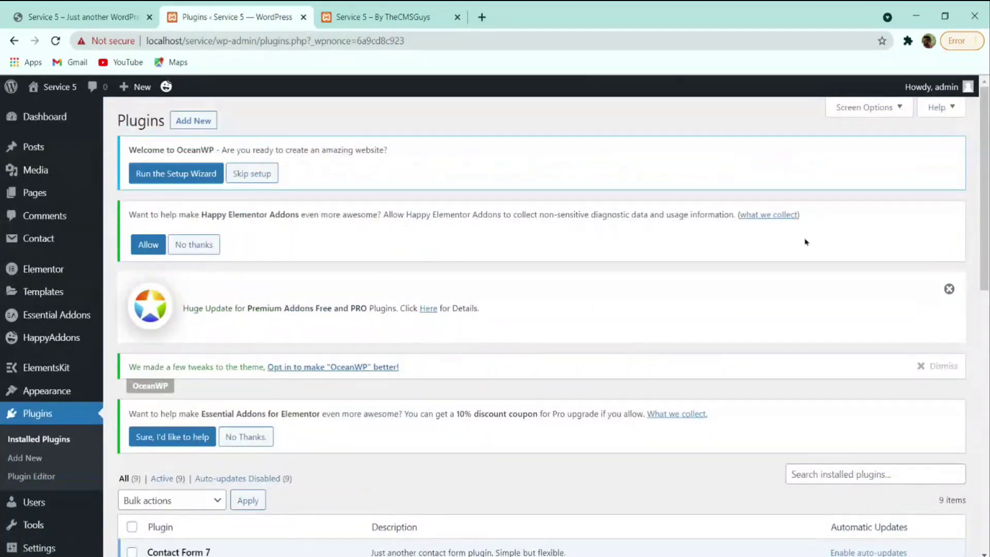
left_click(949, 289)
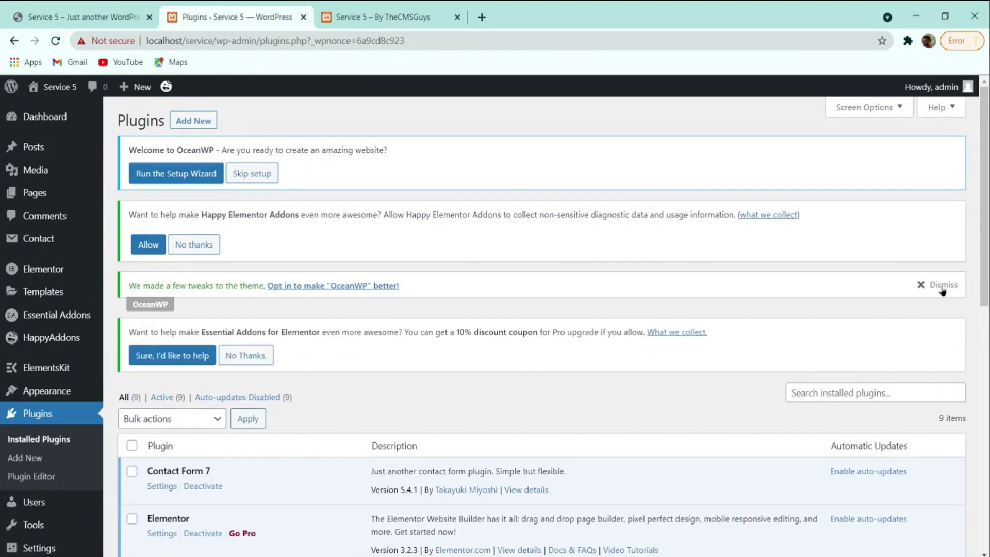
left_click(941, 286)
left_click(239, 312)
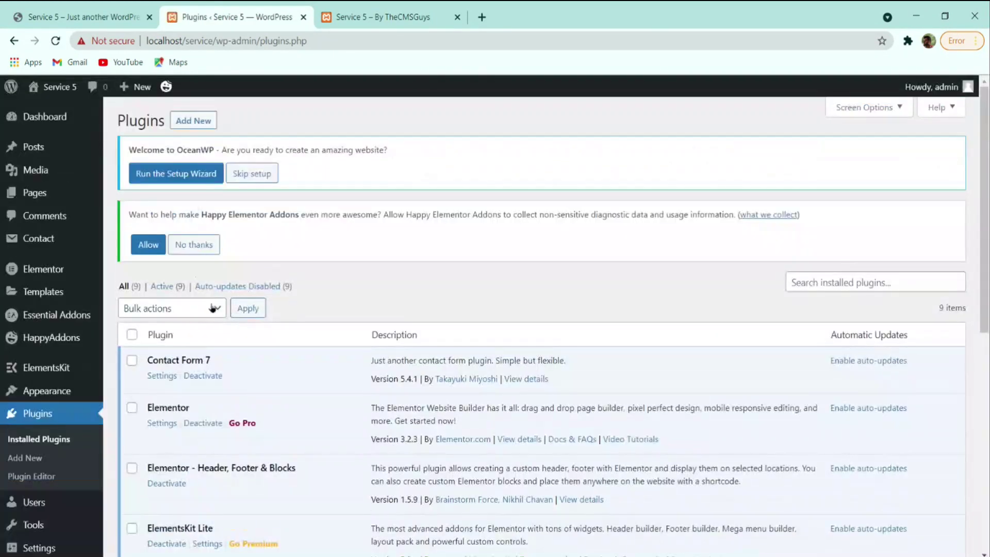
left_click(202, 245)
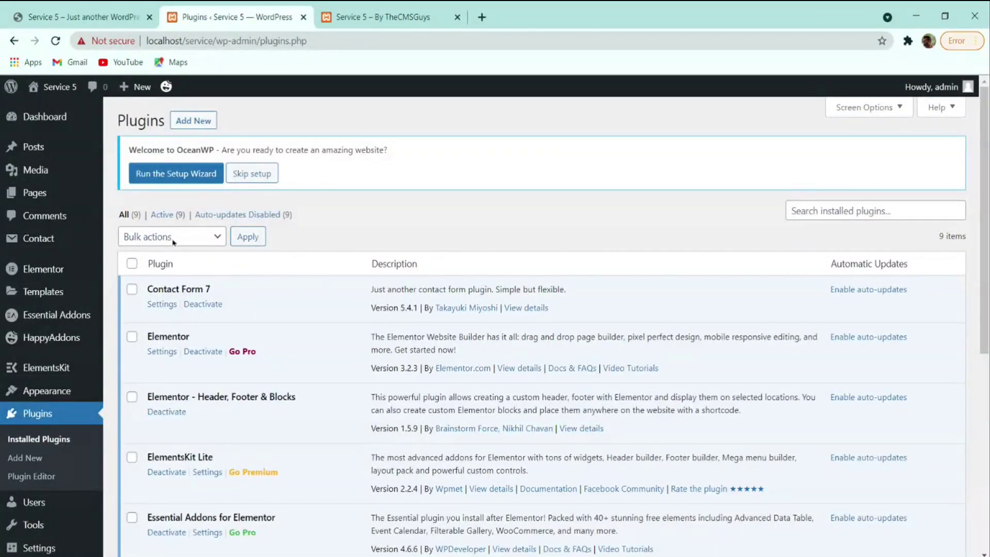
- Start the OceanWP setup wizard and skip choosing a demo template
left_click(193, 183)
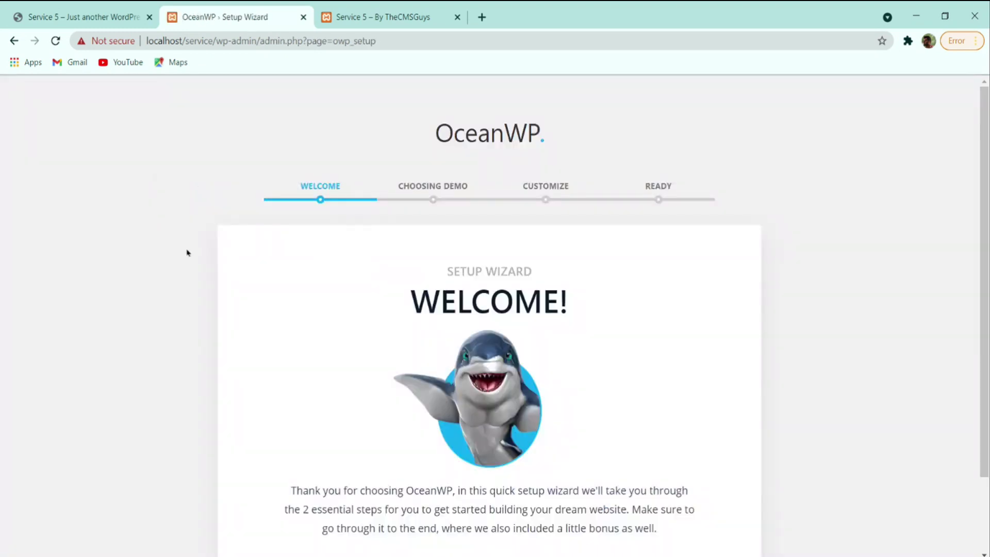
scroll(384, 256, "down", 2)
scroll(418, 252, "up", 2)
scroll(417, 252, "down", 2)
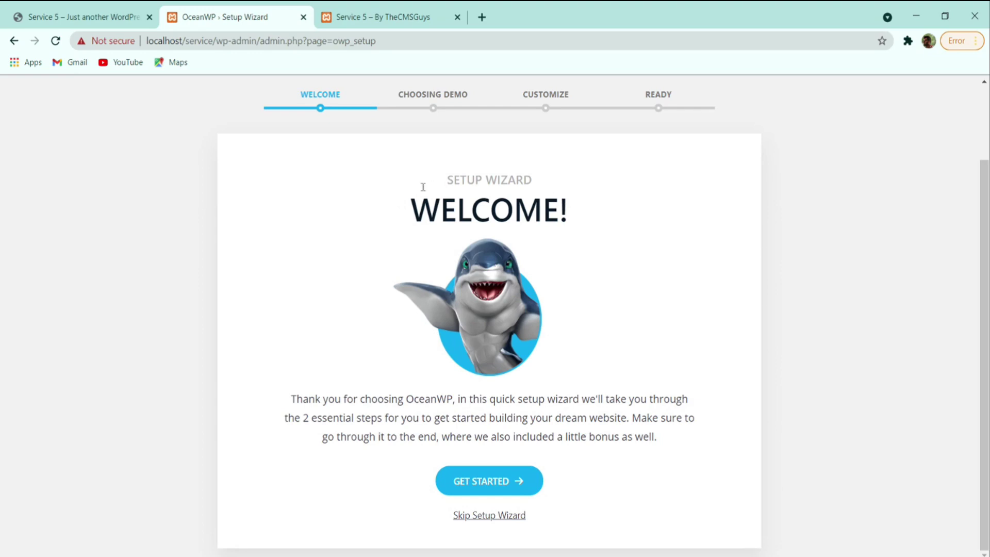
left_click(489, 481)
scroll(391, 358, "down", 4)
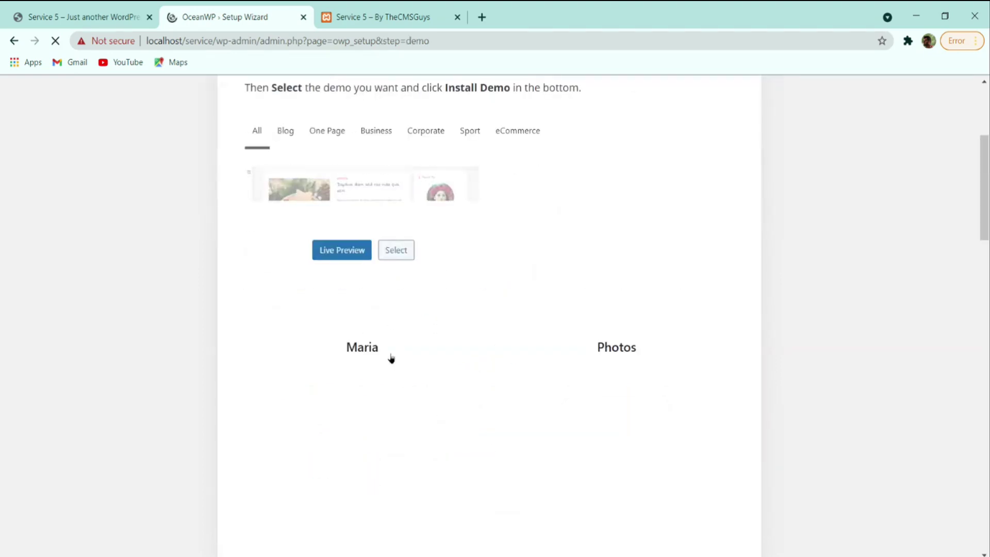
scroll(391, 358, "up", 3)
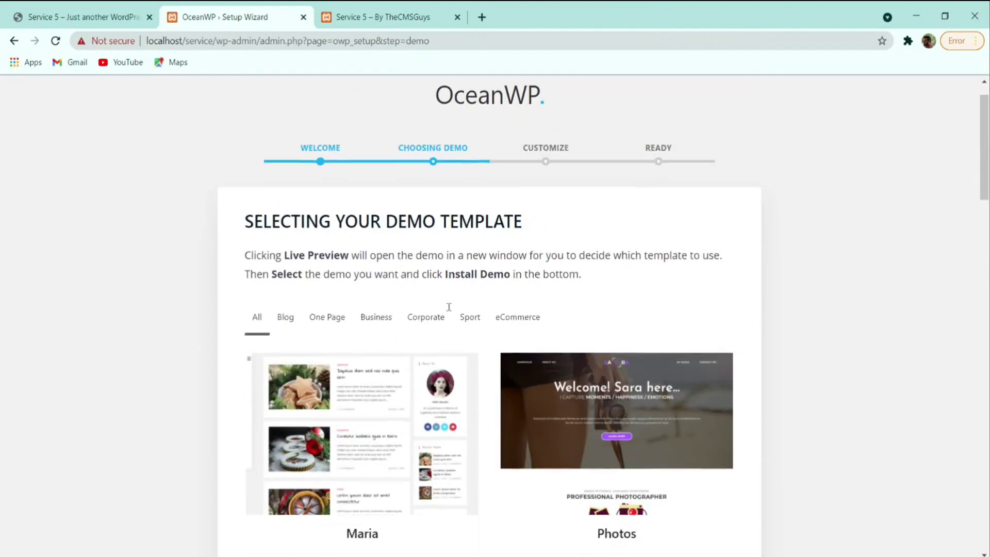
scroll(449, 308, "down", 20)
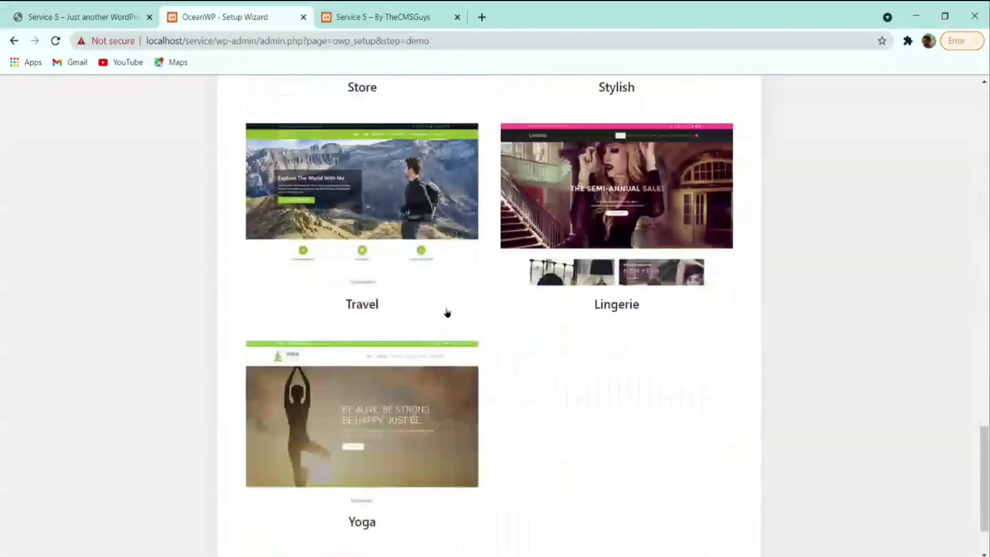
scroll(281, 315, "down", 2)
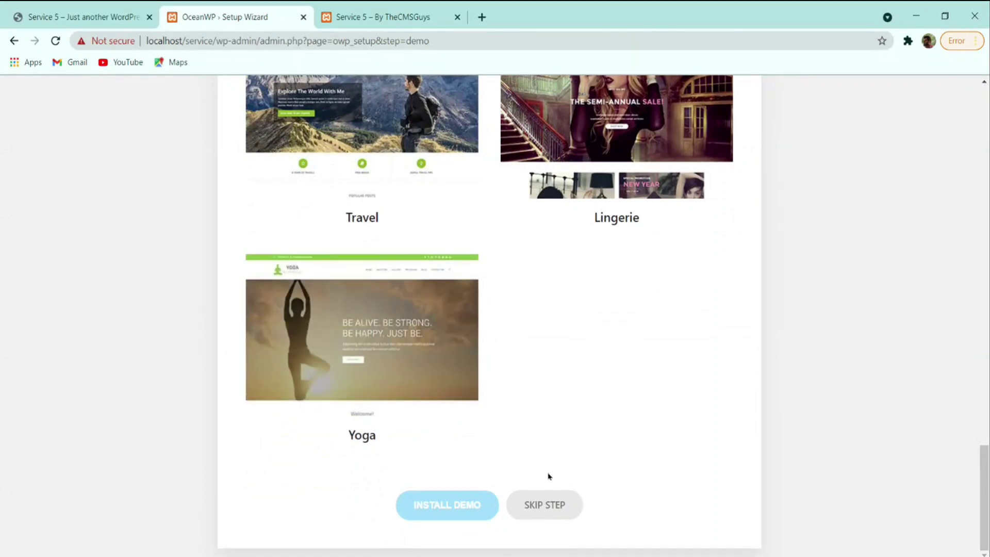
left_click(545, 505)
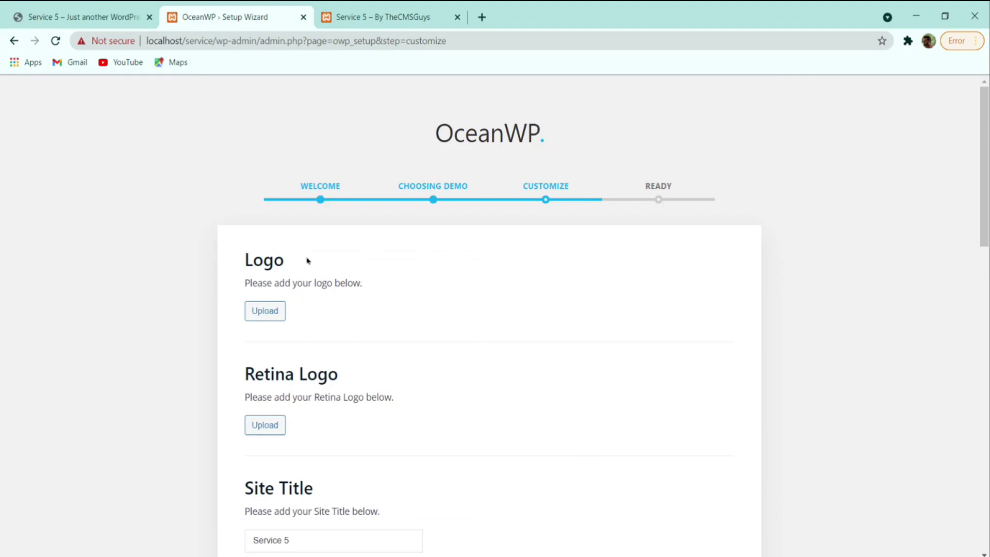
- Upload The CMS Guys image from the computer and set it as the logo
scroll(307, 260, "down", 4)
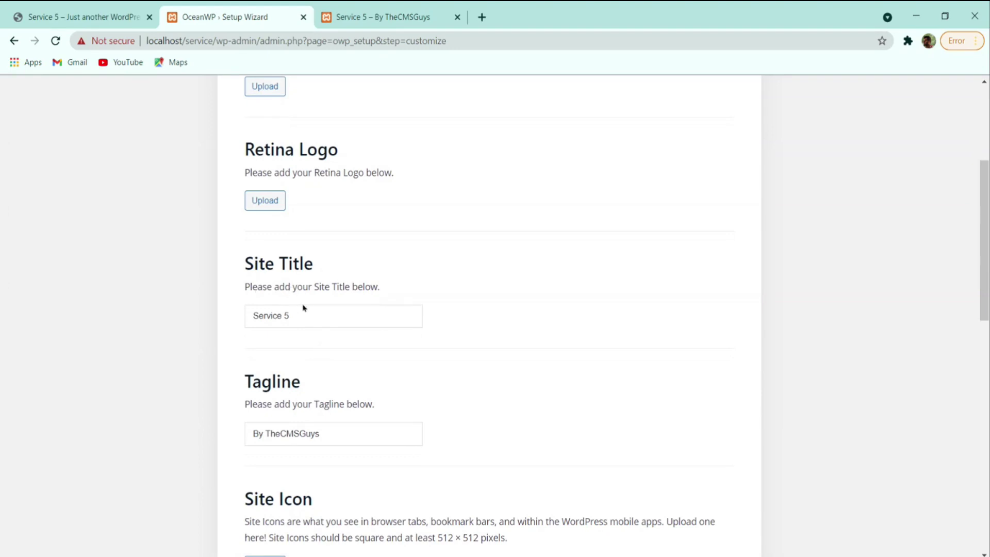
scroll(323, 334, "down", 4)
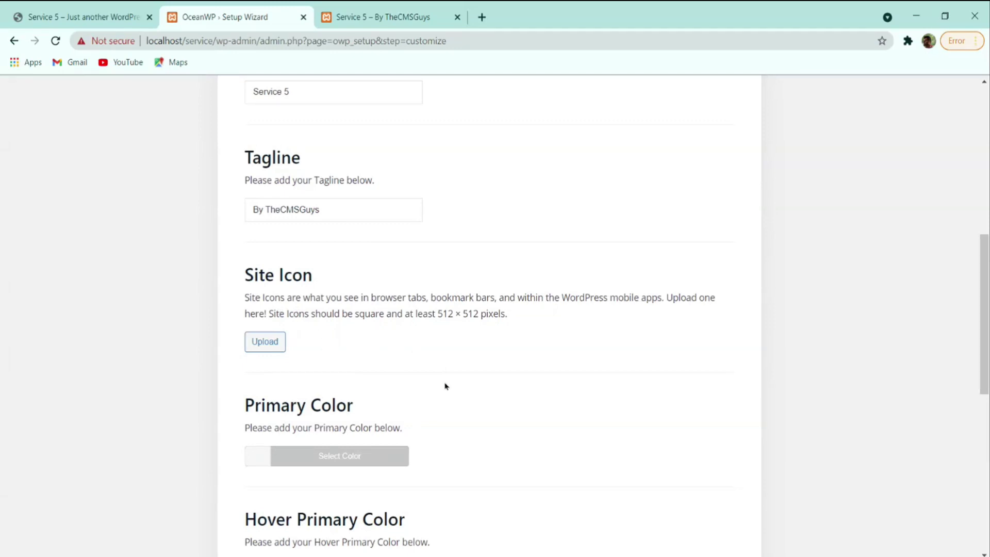
scroll(426, 380, "down", 4)
scroll(426, 380, "up", 8)
left_click(131, 11)
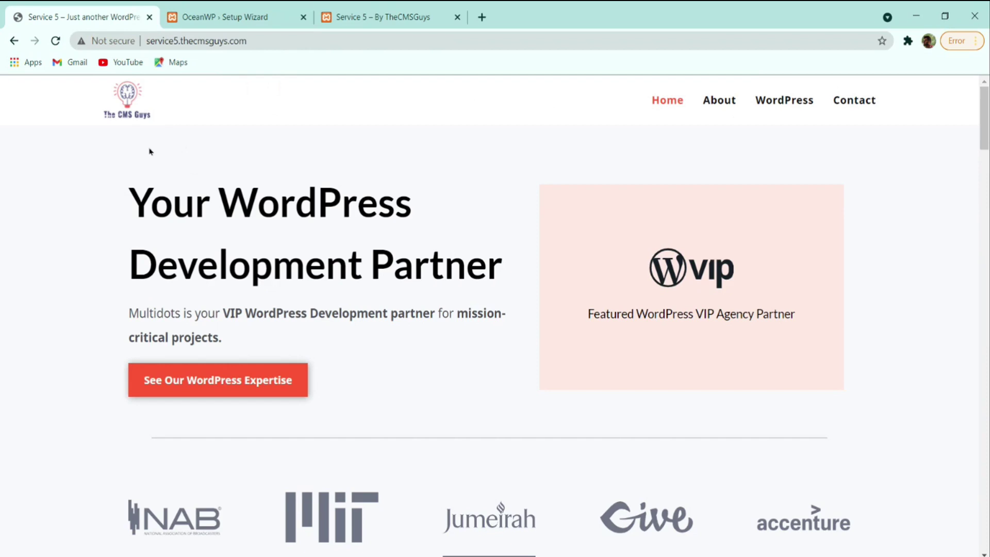
left_click(251, 11)
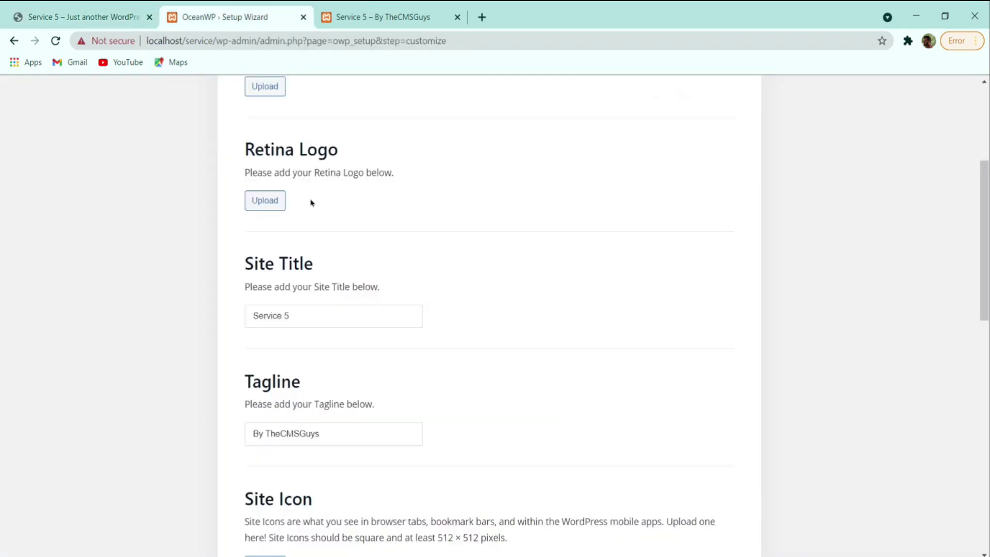
scroll(313, 203, "up", 4)
left_click(259, 317)
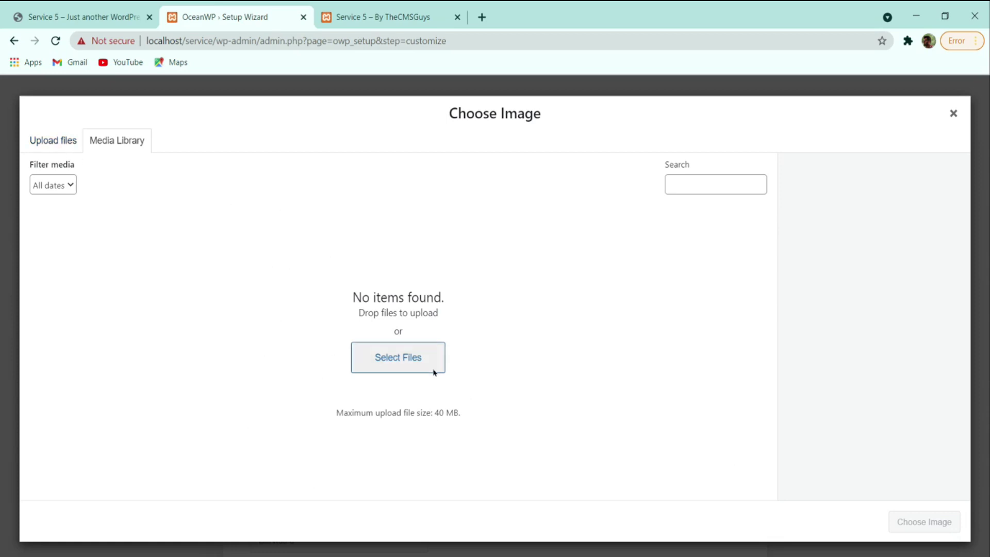
left_click(387, 361)
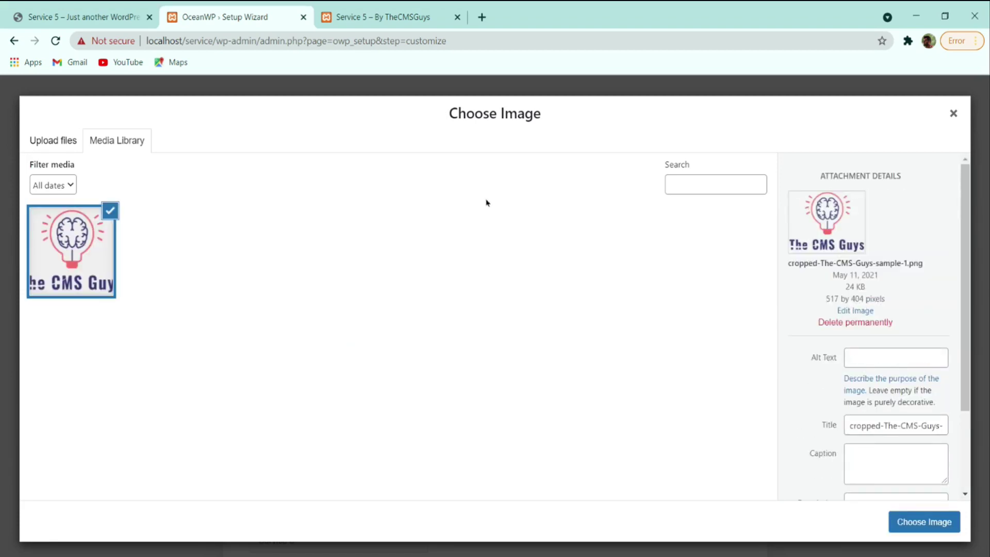
left_click(933, 530)
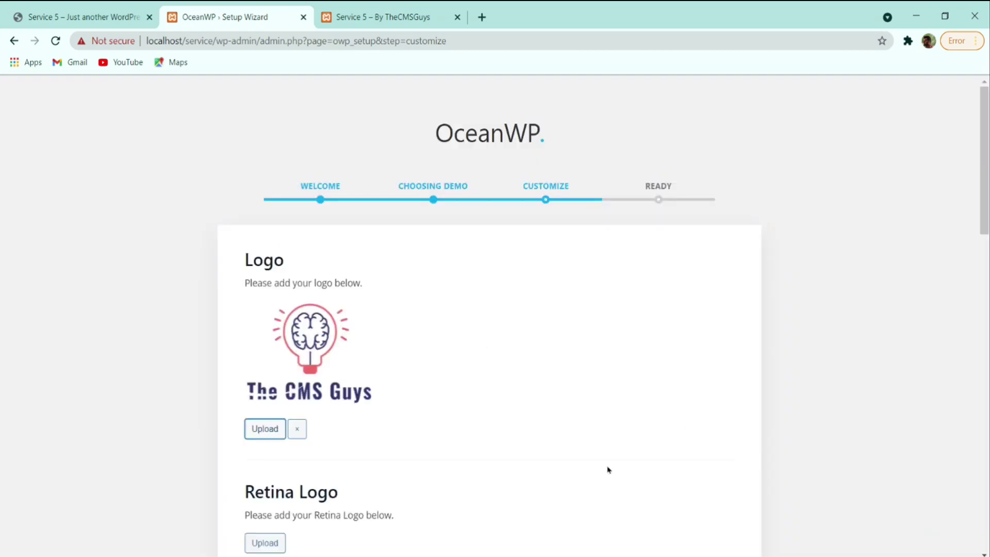
- Choose The CMS Guys image from the Media Library as the OceanWP Site Icon
scroll(336, 381, "down", 4)
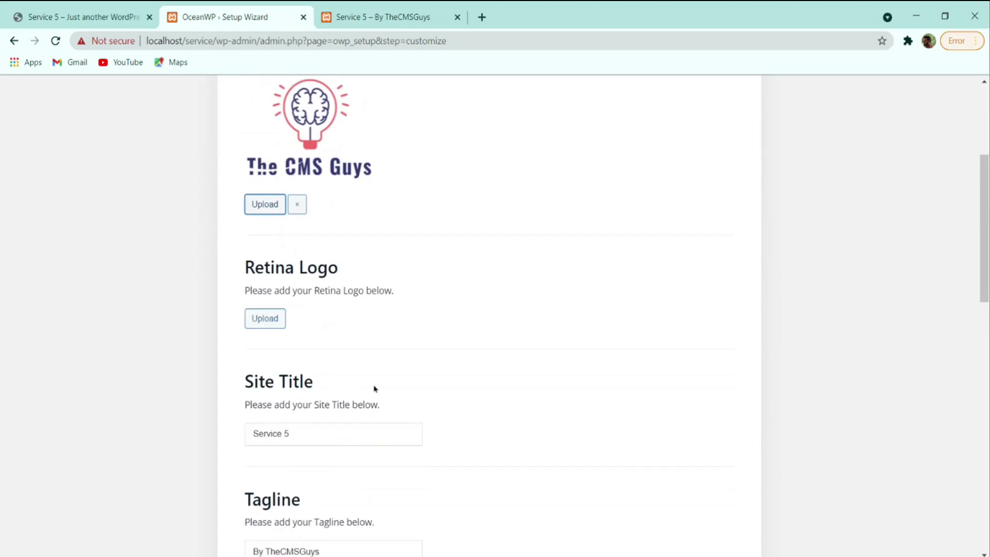
scroll(382, 335, "down", 4)
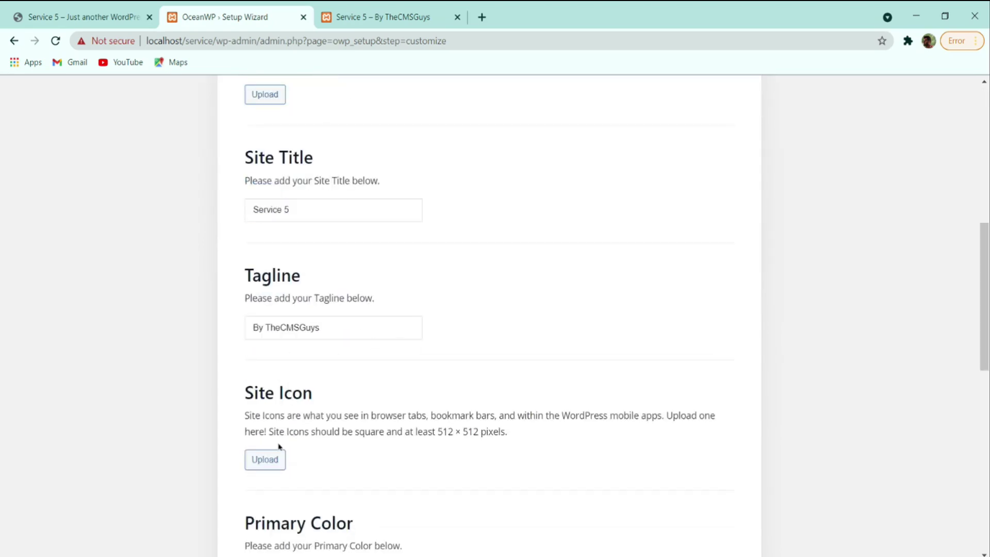
left_click(266, 464)
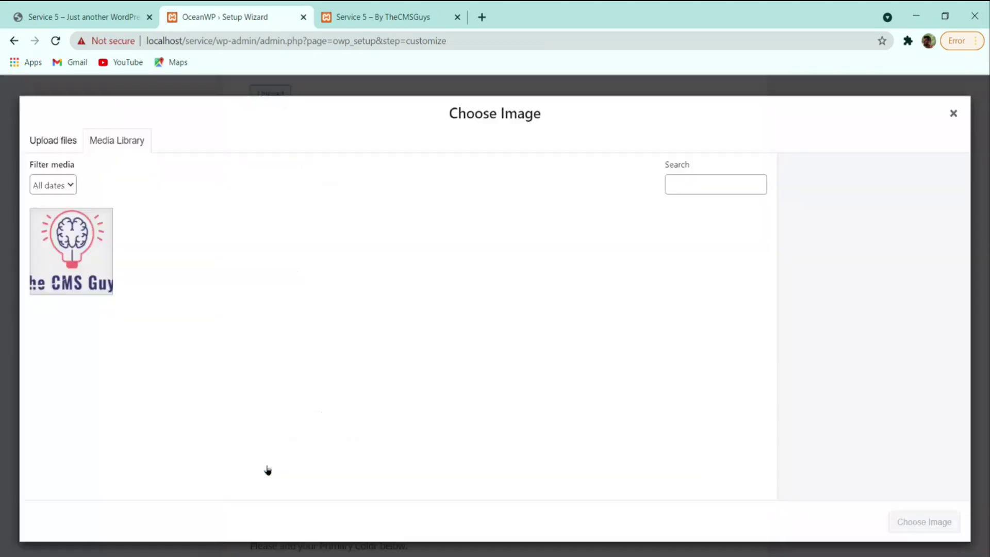
left_click(93, 259)
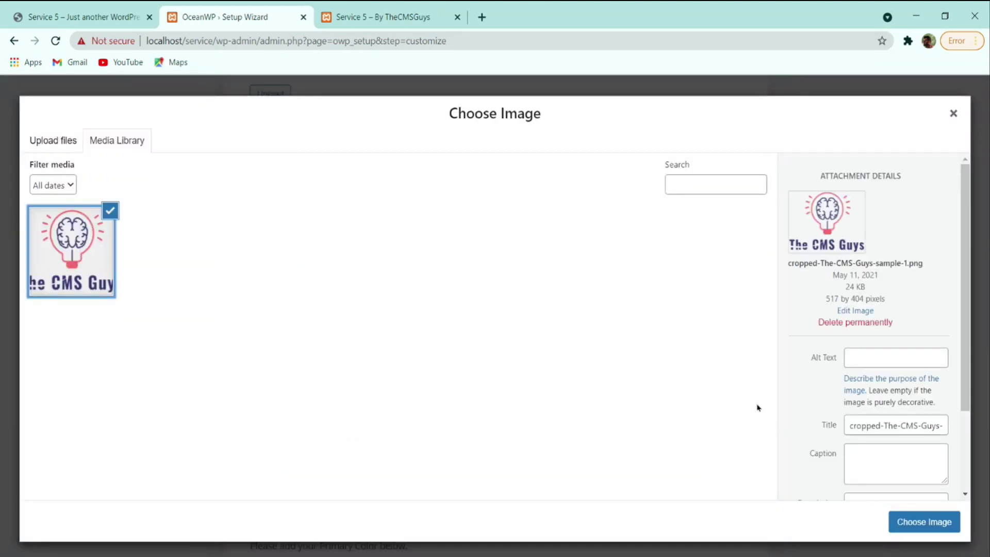
left_click(910, 521)
scroll(462, 424, "down", 4)
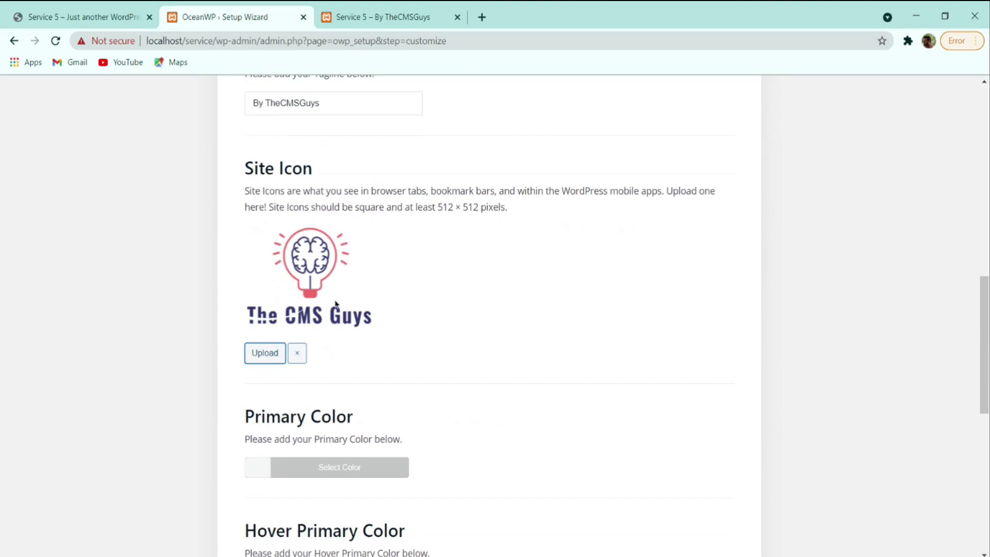
scroll(336, 304, "down", 9)
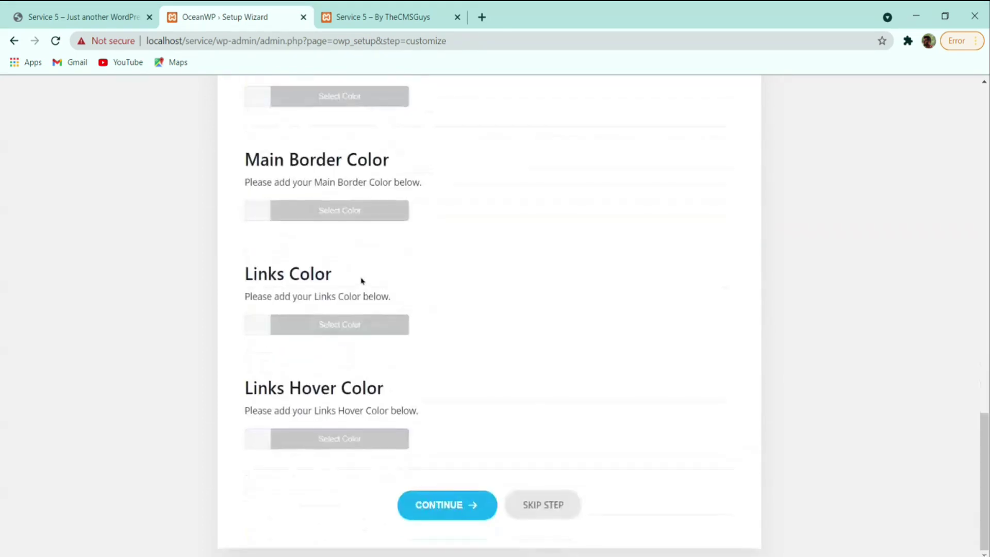
scroll(361, 281, "up", 9)
scroll(307, 329, "down", 4)
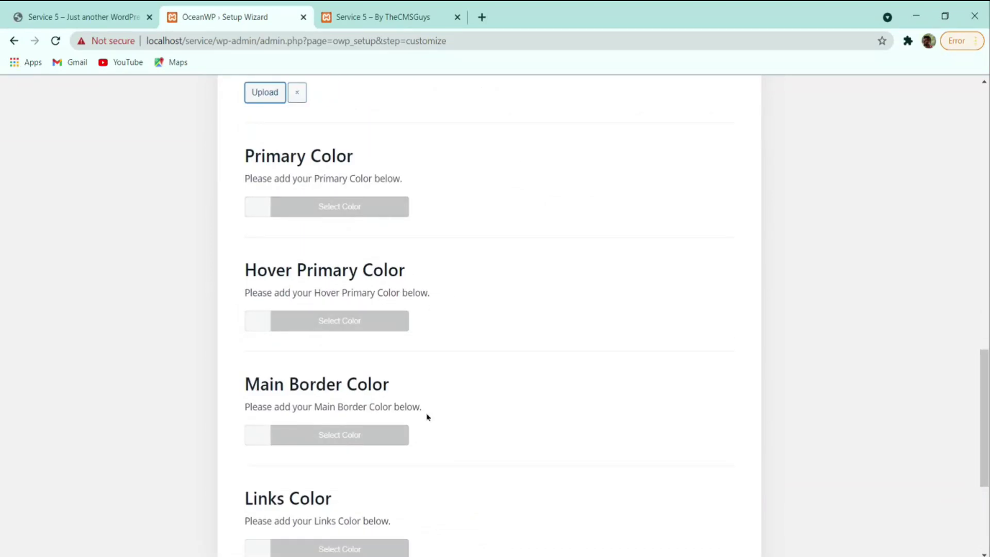
scroll(457, 309, "down", 4)
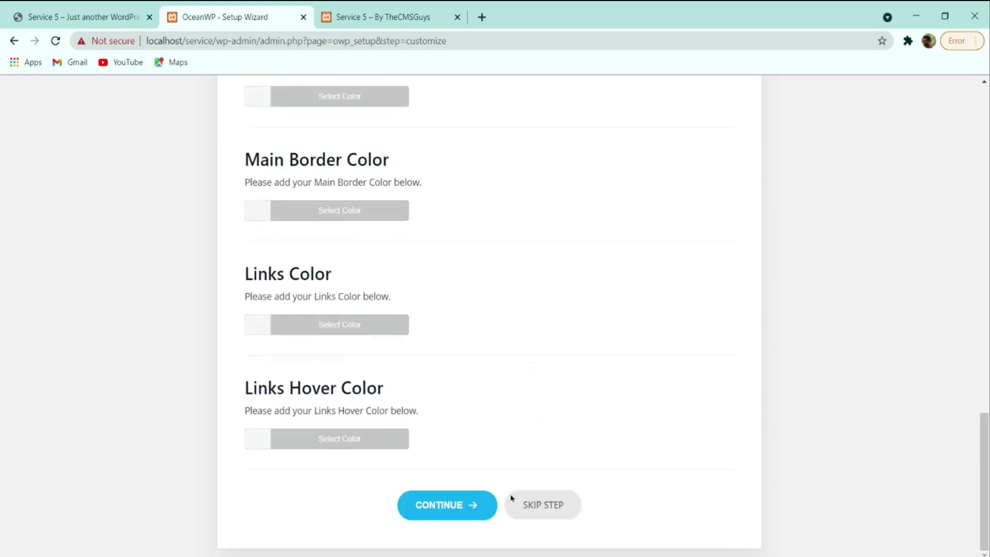
- Continue past the Customize step and leave the Ready step via View Your Website
left_click(451, 506)
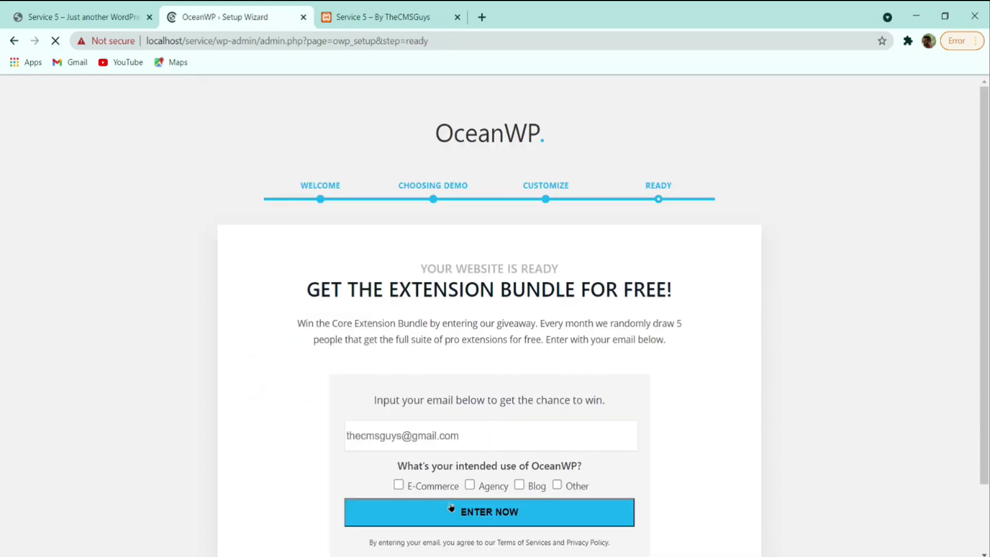
scroll(488, 387, "down", 2)
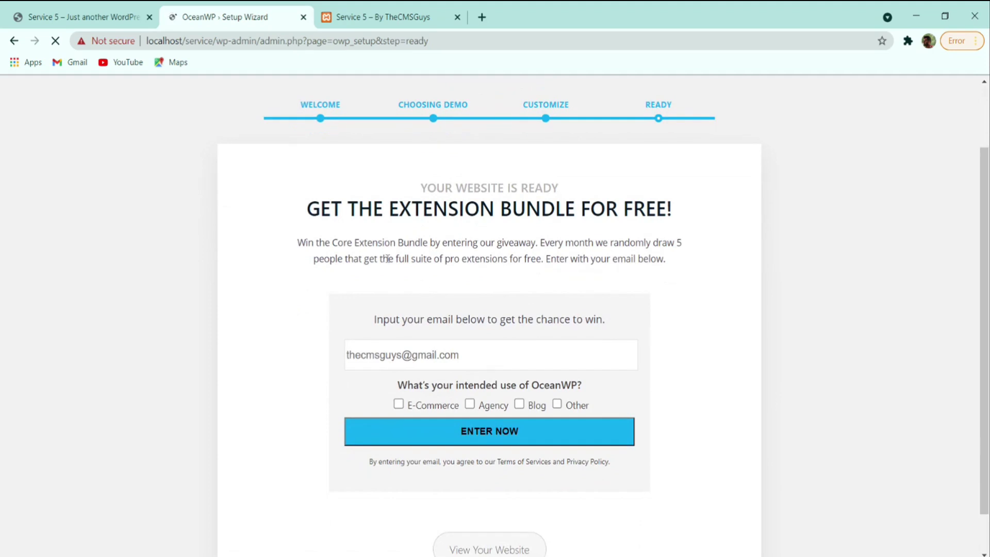
scroll(510, 309, "down", 1)
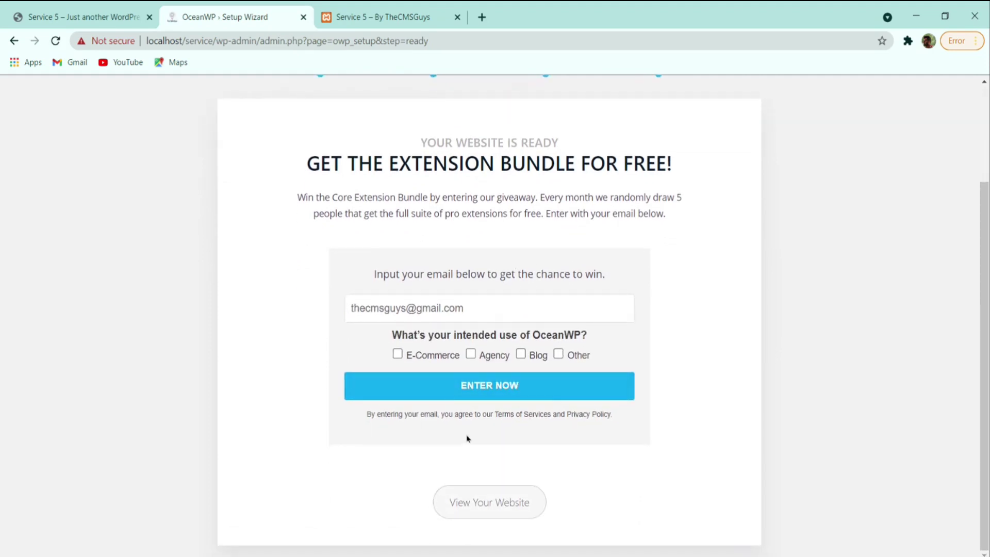
left_click(492, 502)
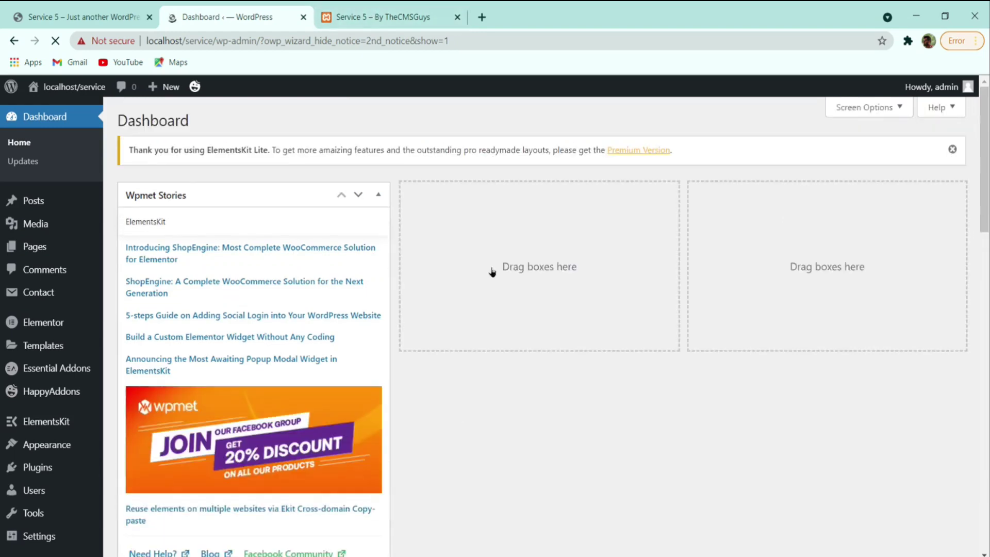
- Hide the Elementor Overview, OceanWP Overview and Wpmet Stories Dashboard boxes via Screen Options
scroll(471, 376, "down", 15)
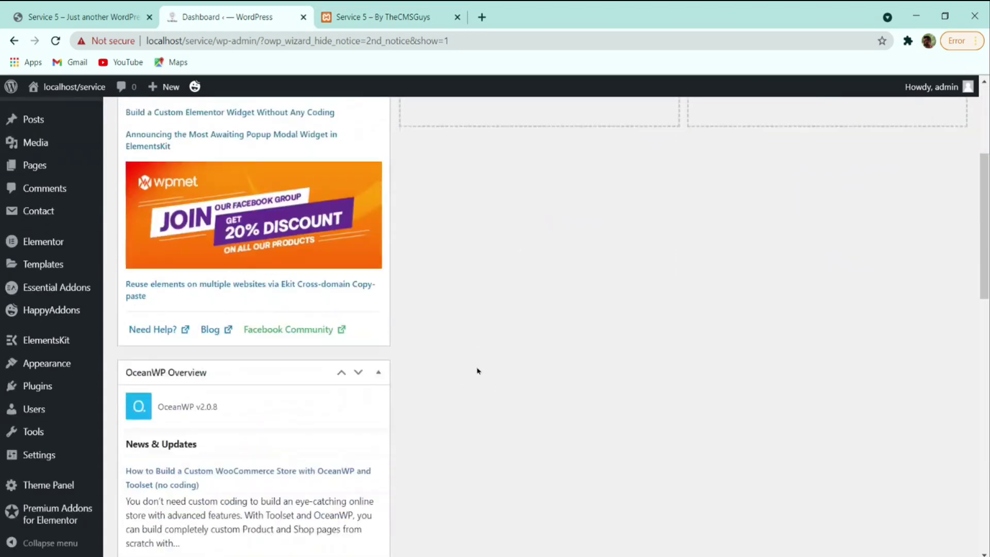
scroll(478, 371, "up", 9)
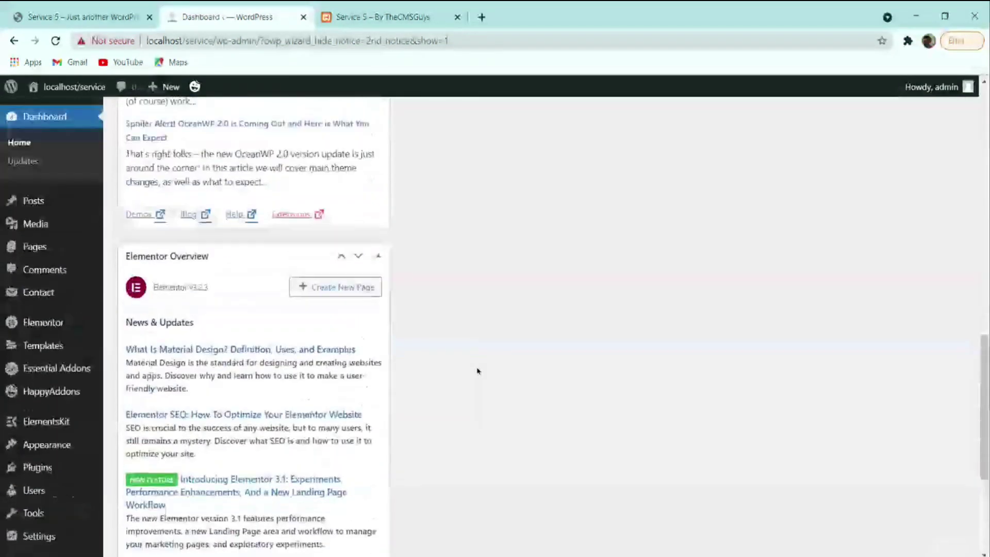
scroll(310, 289, "down", 9)
scroll(254, 287, "up", 15)
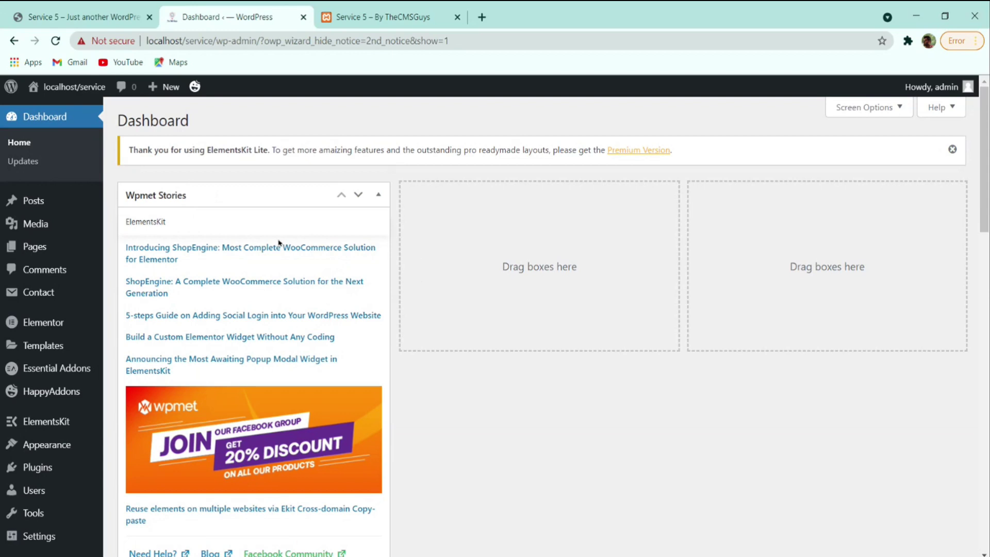
left_click(879, 107)
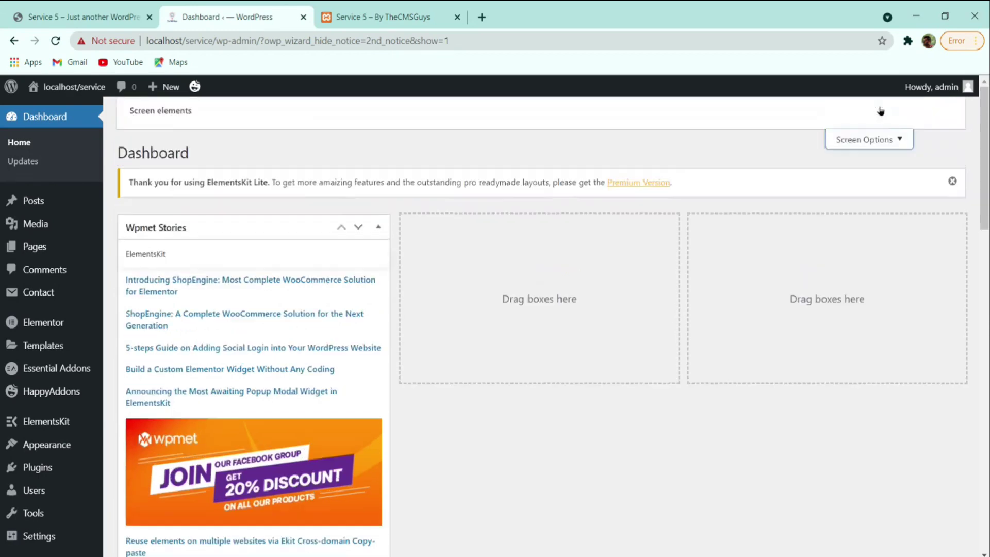
left_click(308, 179)
left_click(212, 179)
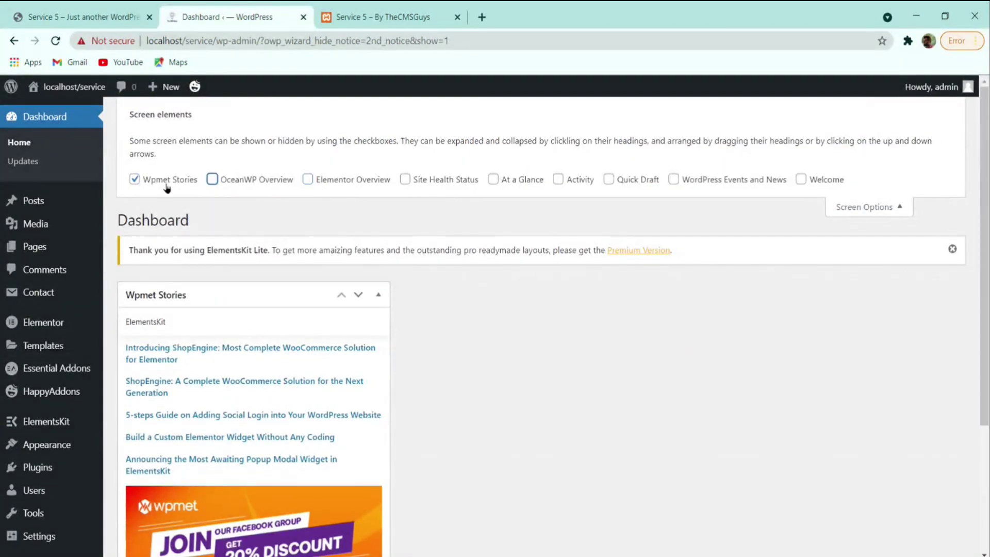
left_click(135, 179)
left_click(873, 209)
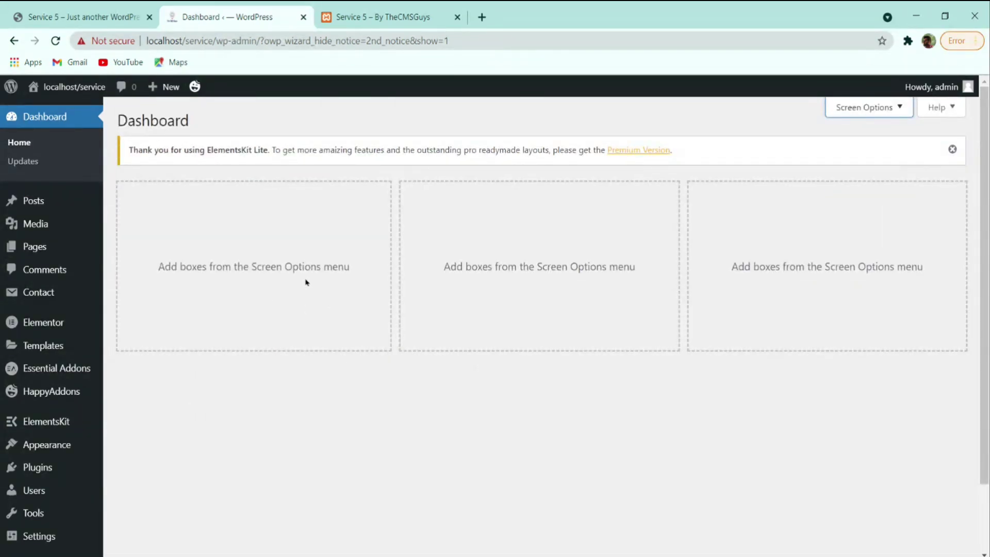
left_click(135, 14)
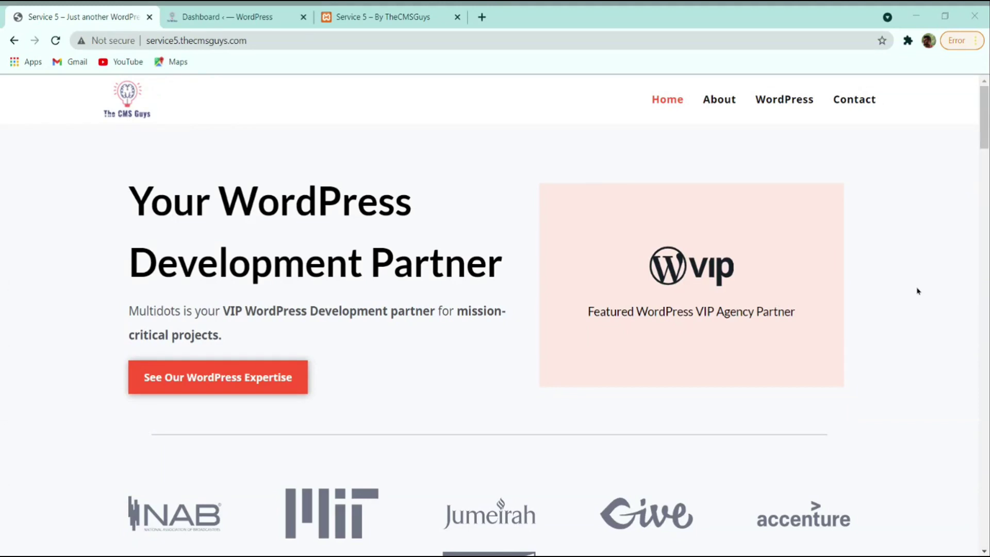
left_click(906, 273)
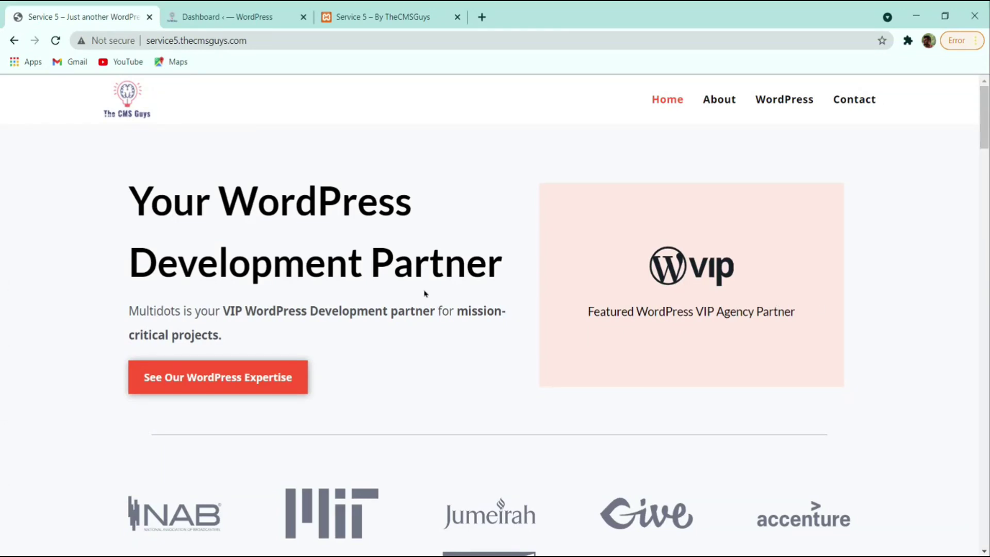
scroll(347, 294, "down", 5)
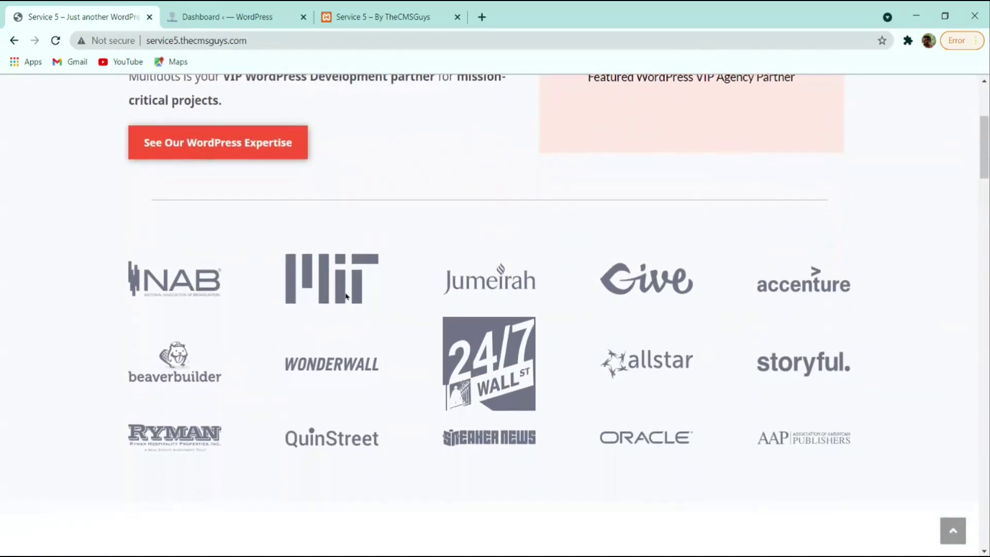
scroll(643, 324, "up", 4)
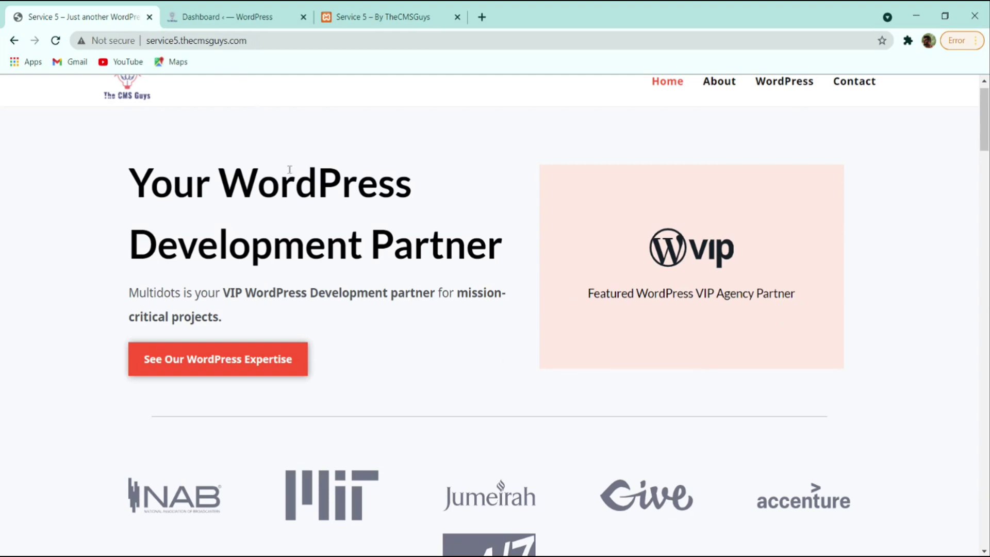
- From Pages, edit the Home — Front Page and launch Edit with Elementor
left_click(223, 17)
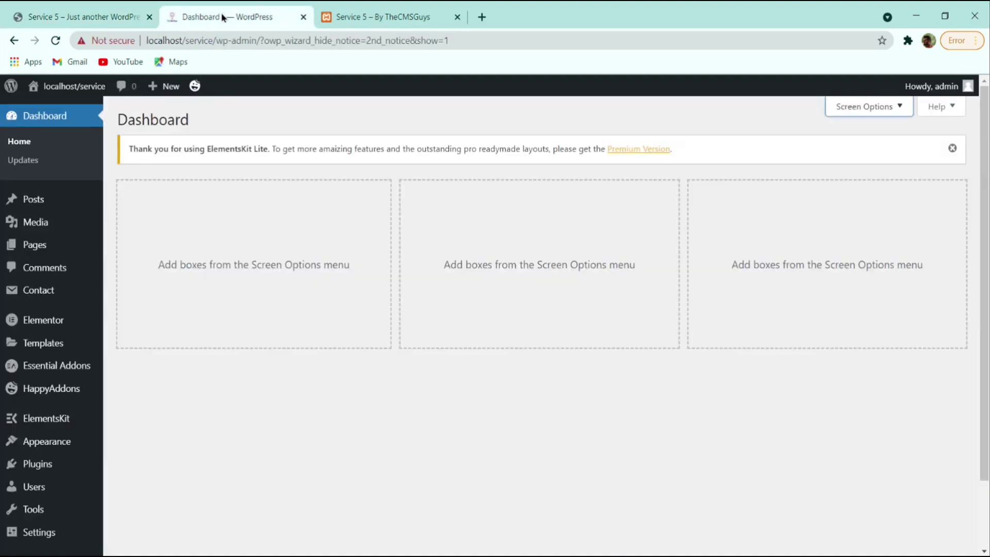
left_click(44, 246)
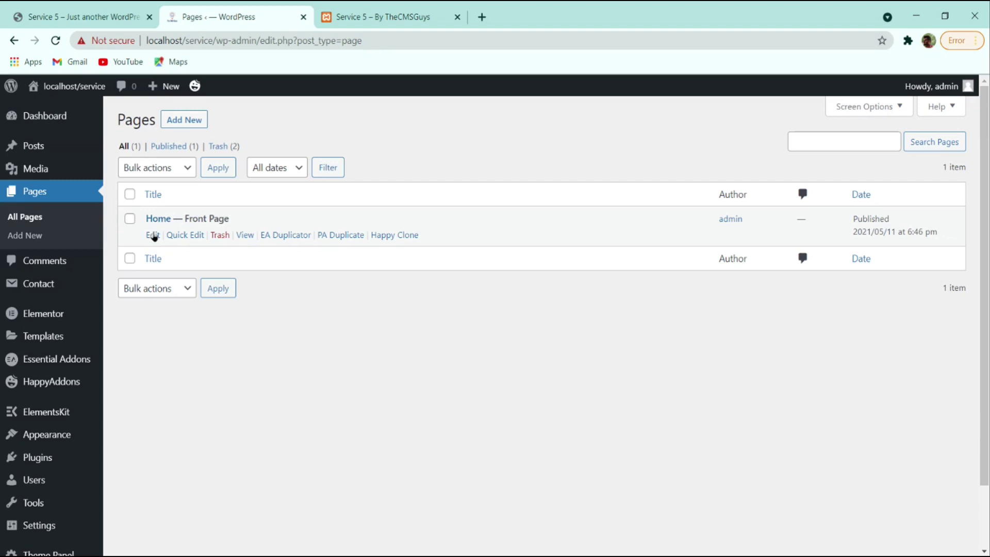
left_click(153, 236)
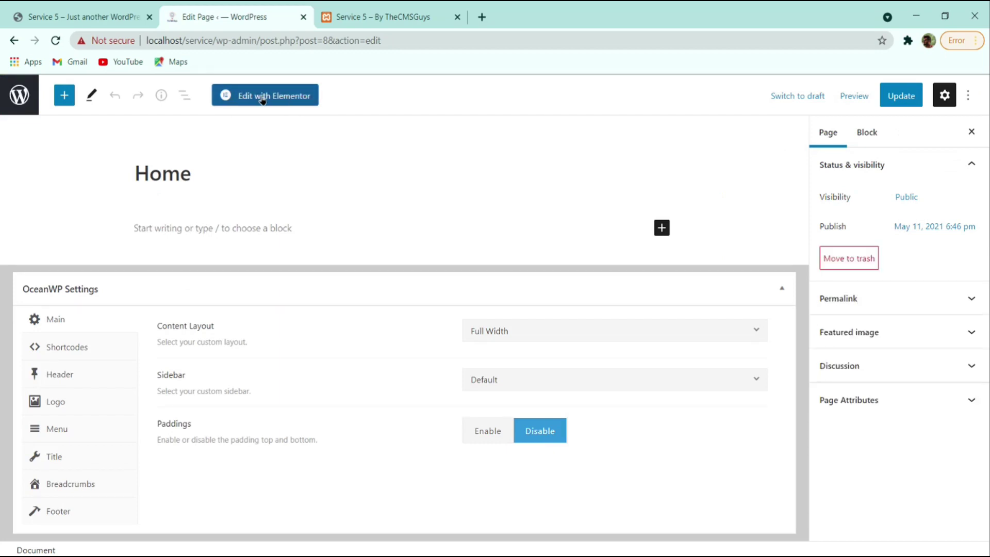
left_click(262, 99)
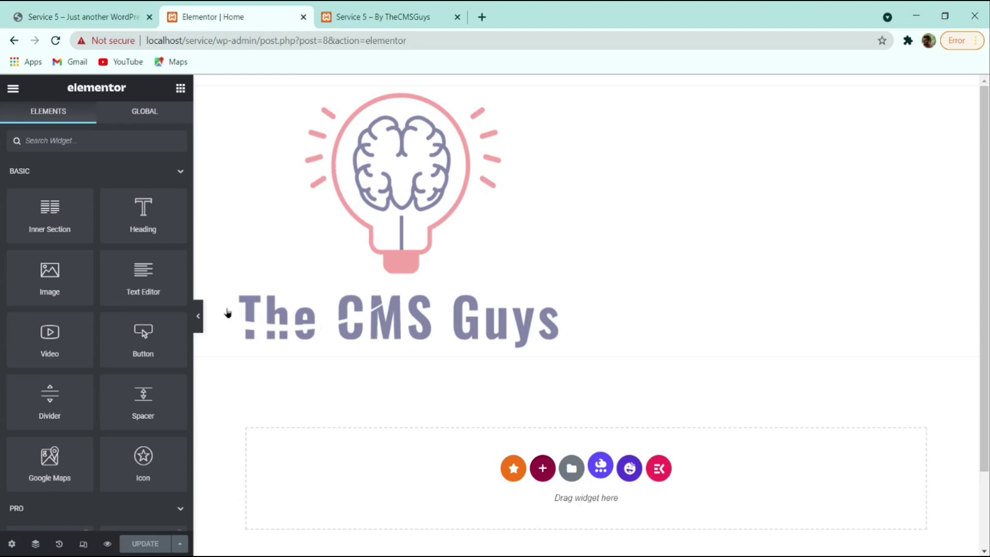
scroll(397, 304, "down", 2)
scroll(490, 263, "up", 2)
scroll(475, 277, "down", 2)
scroll(539, 317, "up", 2)
- Set the header logo's Max Width and Max Height to 75 px and publish
left_click(389, 14)
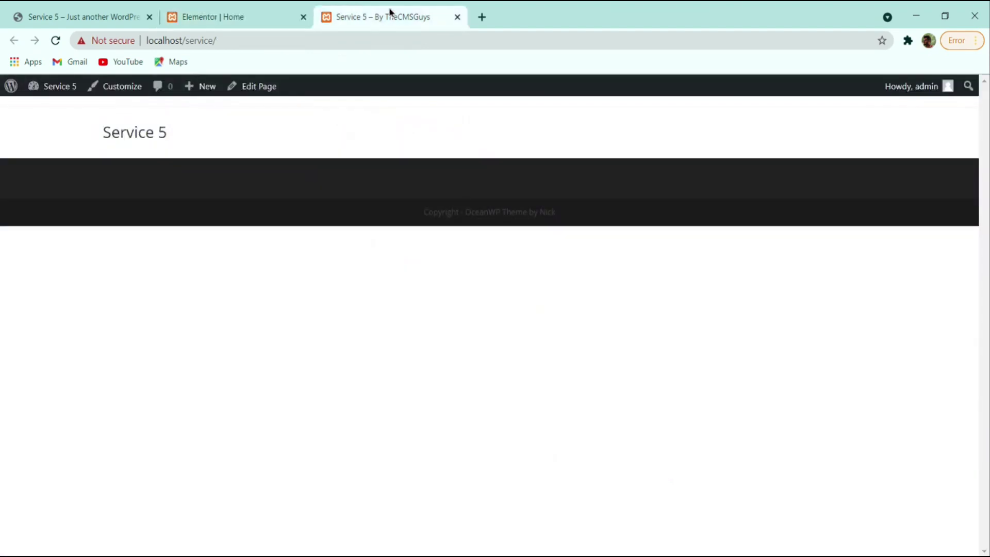
left_click(115, 91)
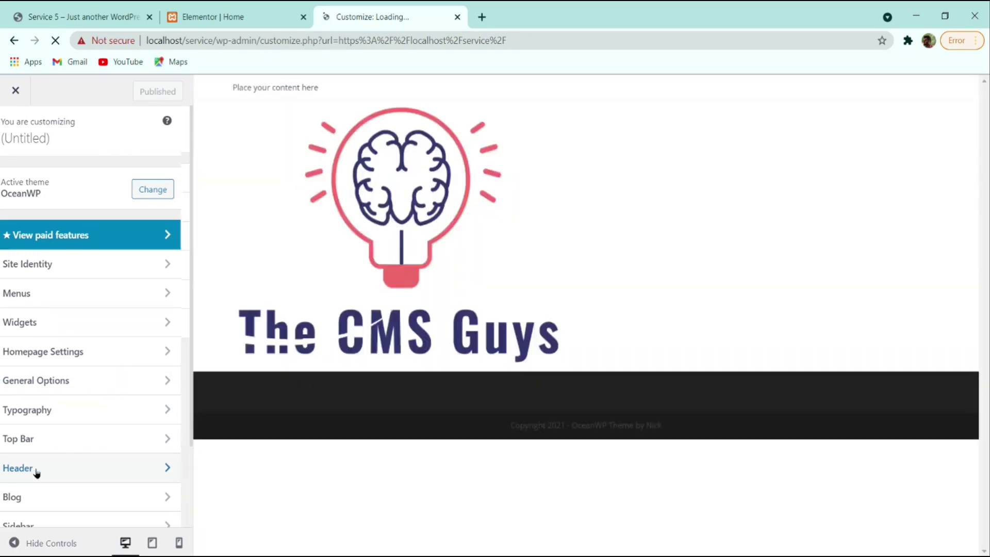
left_click(36, 470)
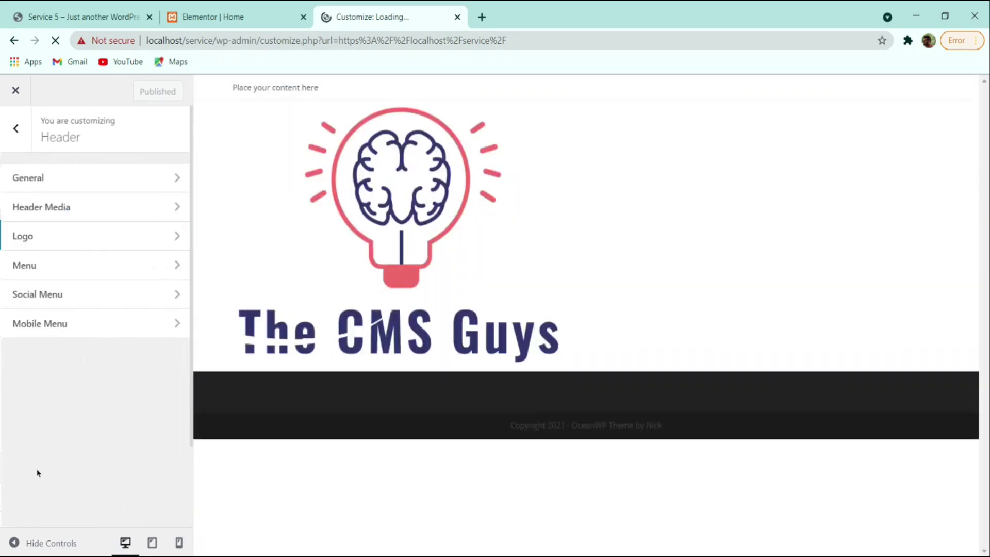
left_click(49, 240)
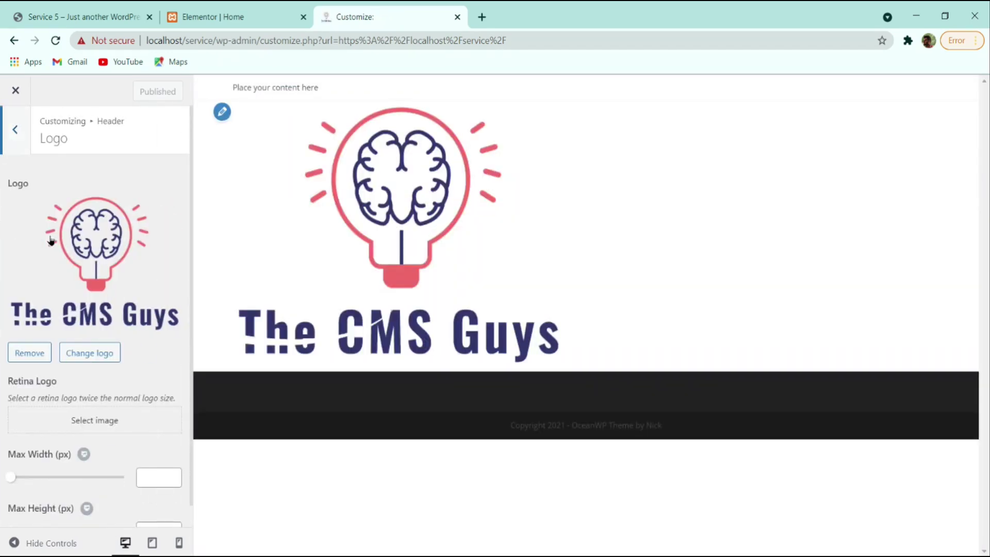
left_click_drag(9, 477, 28, 477)
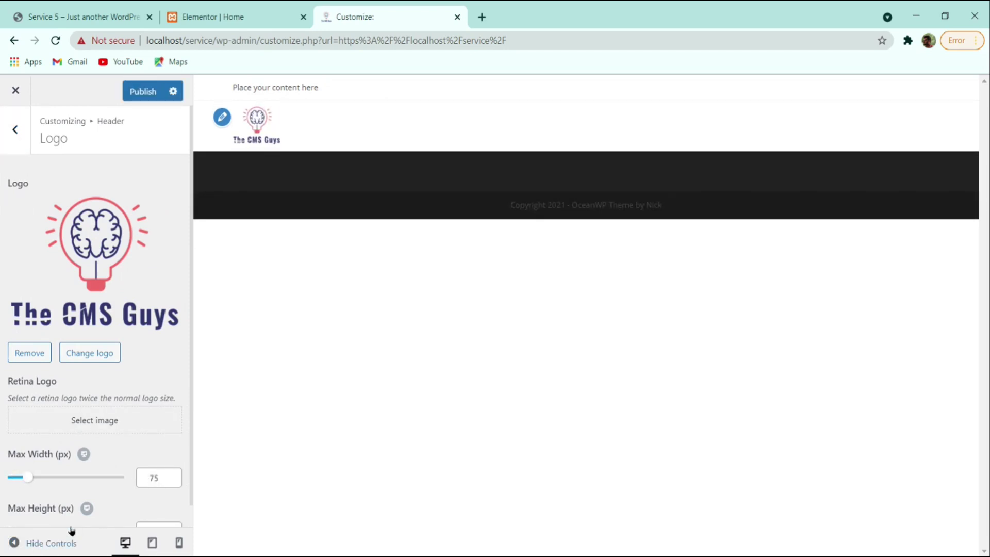
scroll(82, 495, "down", 1)
left_click(143, 506)
type("75")
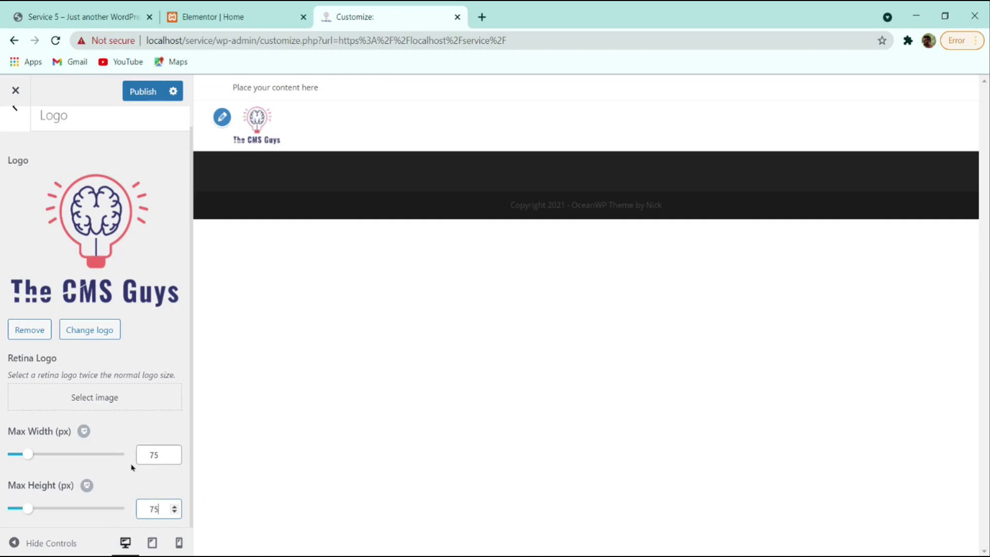
left_click(143, 91)
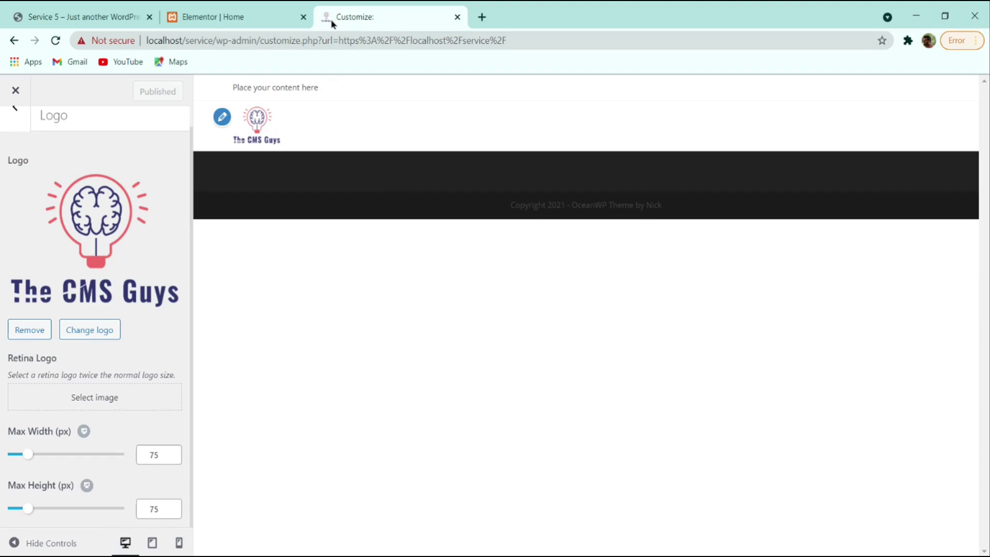
left_click(13, 91)
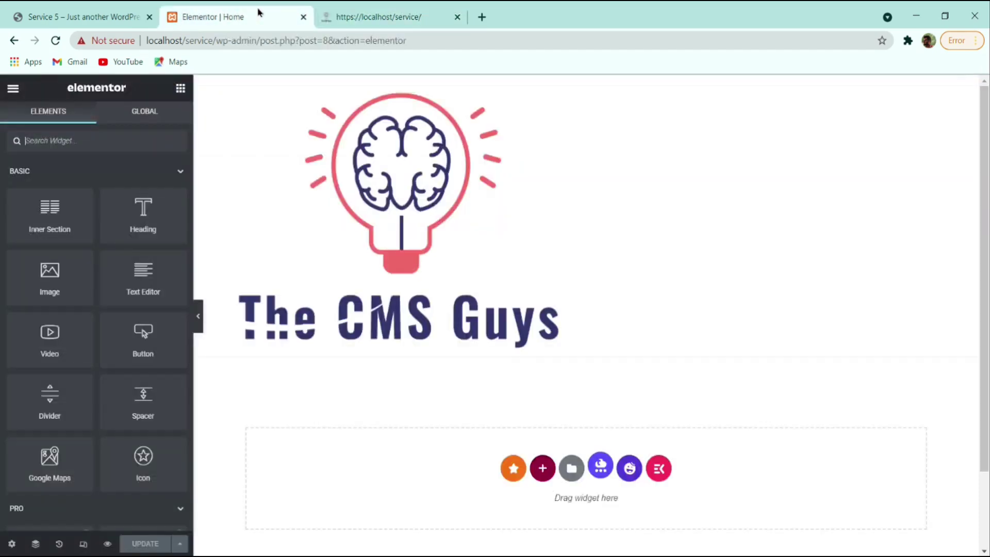
- Reload the Elementor editor and add a one-column section at the top of Home
left_click(230, 12)
left_click(55, 41)
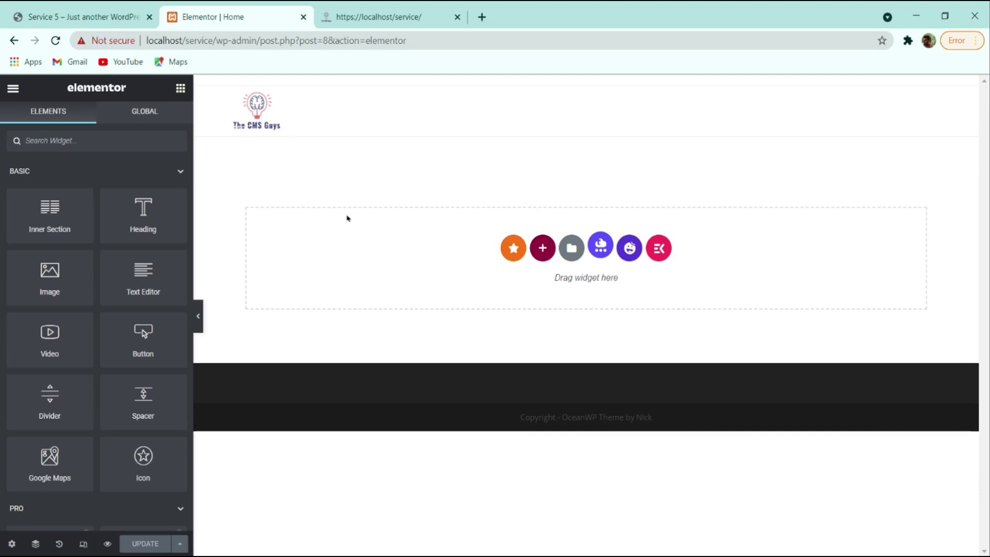
left_click(83, 15)
left_click(206, 17)
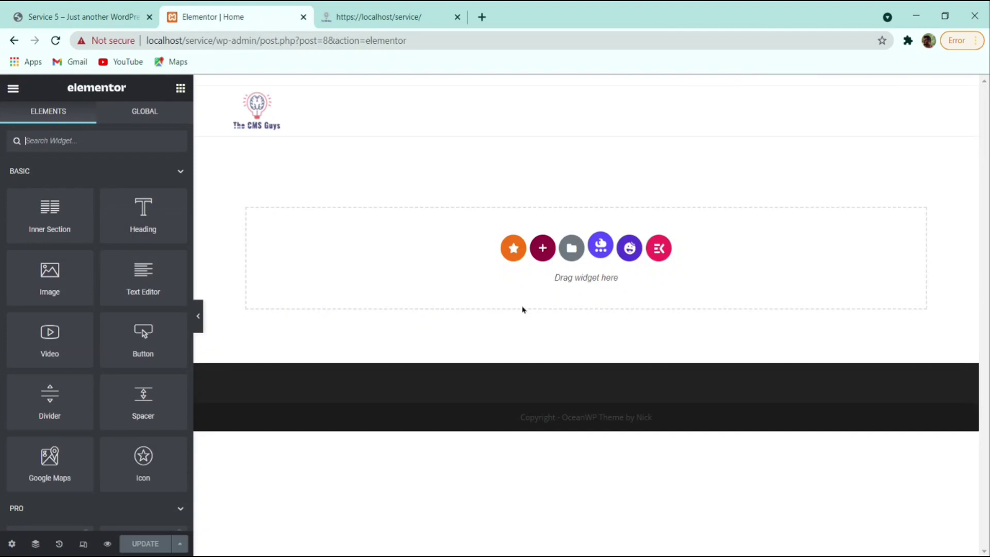
left_click(545, 252)
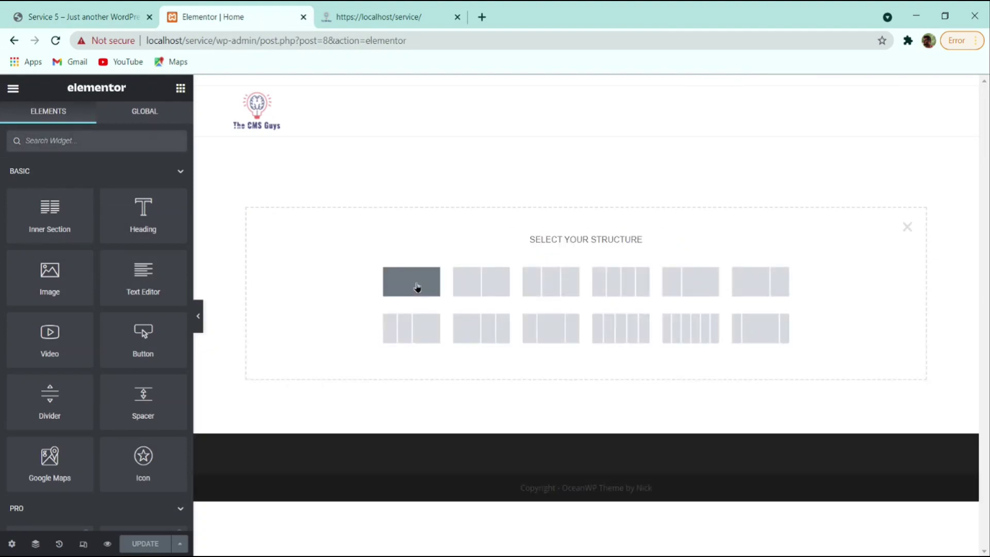
left_click(417, 287)
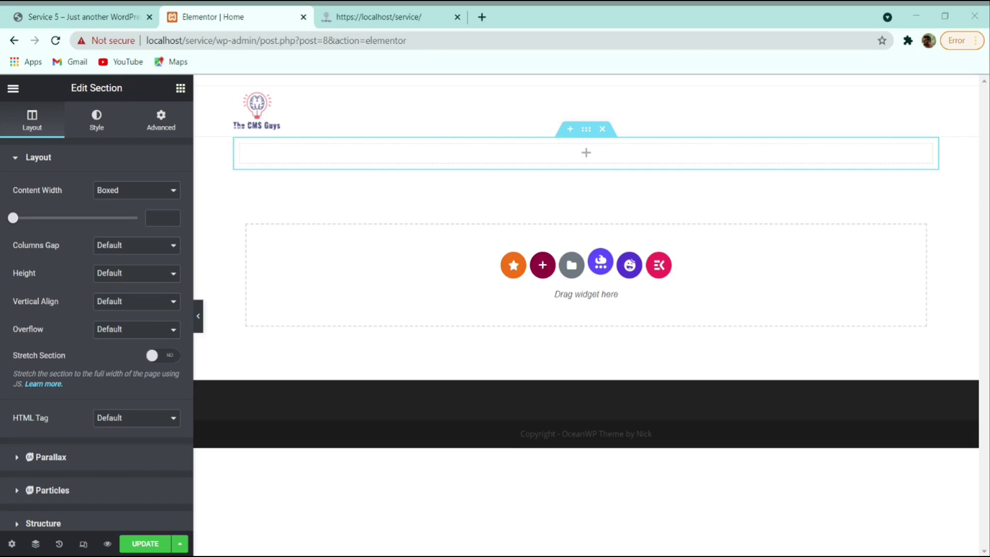
left_click(91, 17)
scroll(93, 167, "up", 1)
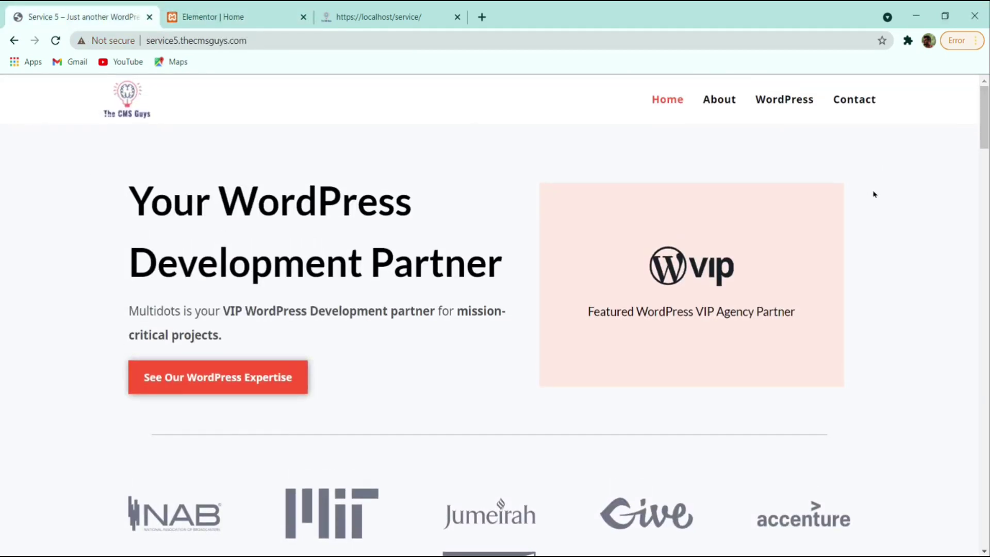
scroll(875, 206, "down", 6)
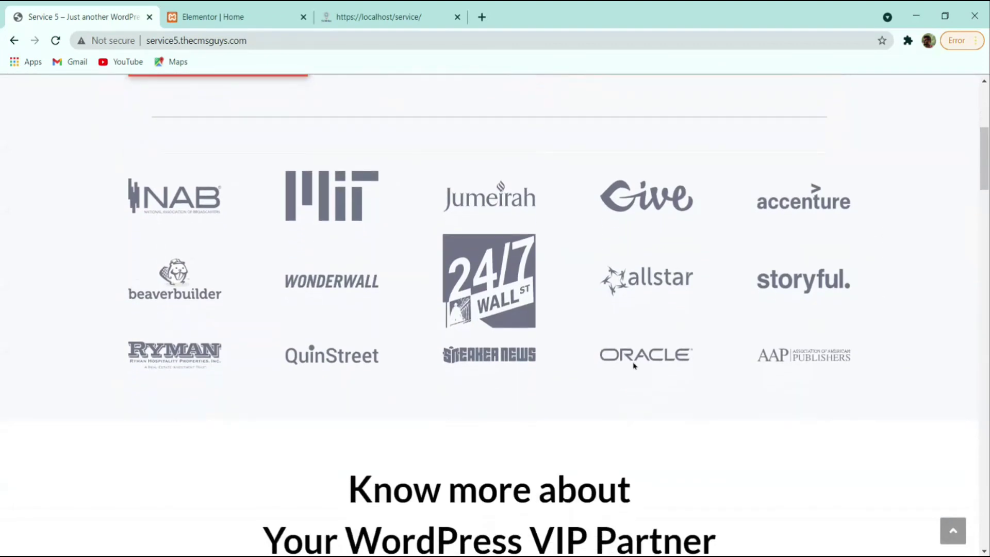
scroll(634, 364, "up", 5)
scroll(906, 206, "down", 2)
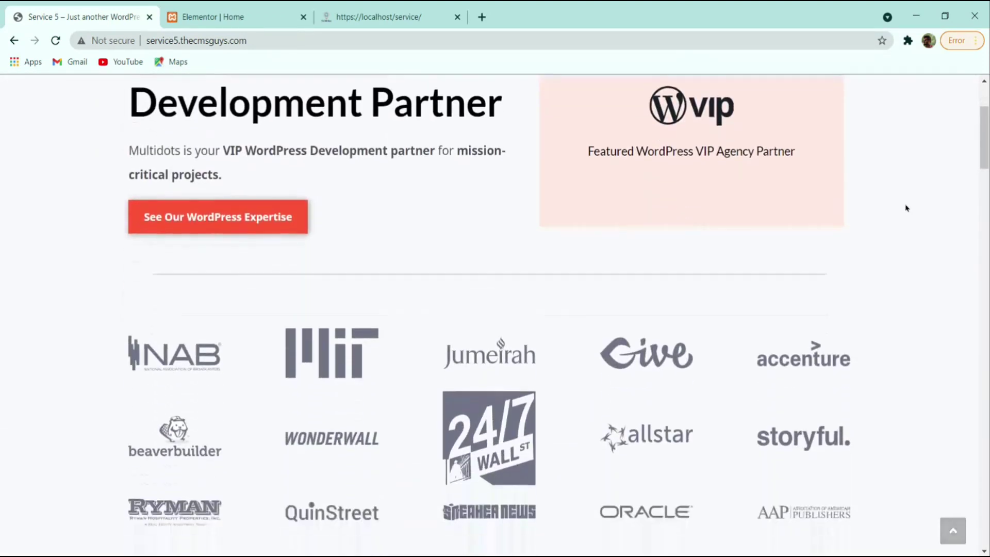
scroll(906, 222, "down", 2)
scroll(62, 210, "up", 3)
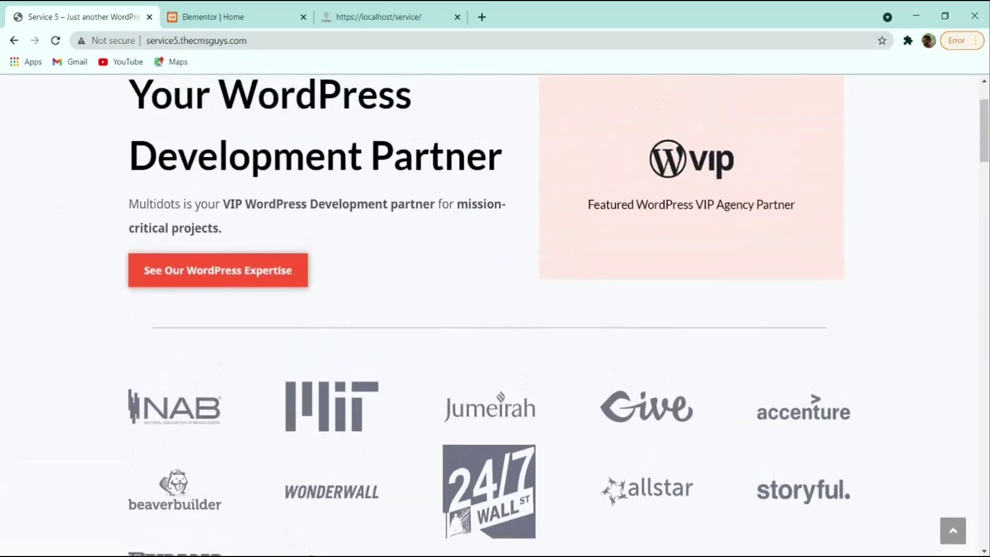
scroll(31, 313, "up", 2)
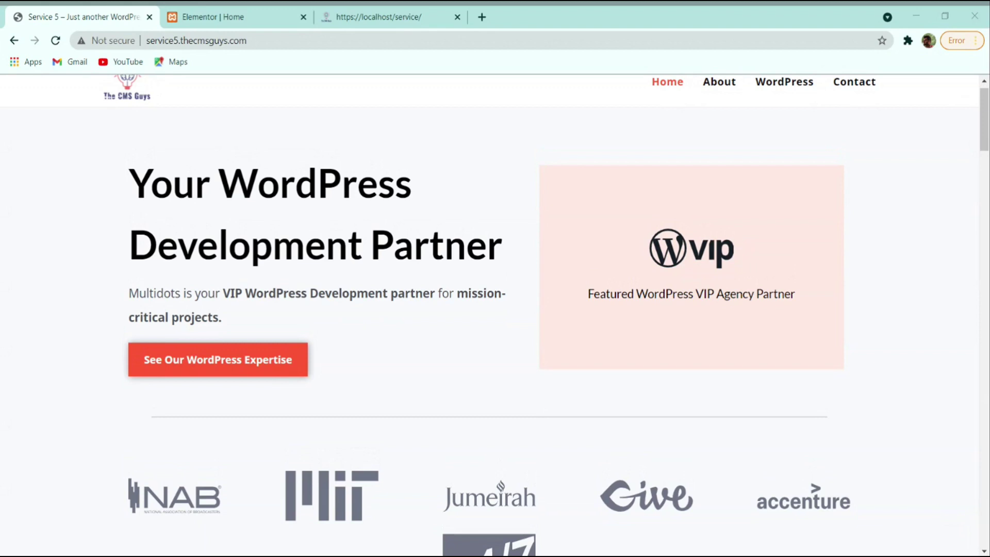
- Set the new top section's background to a classic solid #F8FAFB colour
left_click(234, 15)
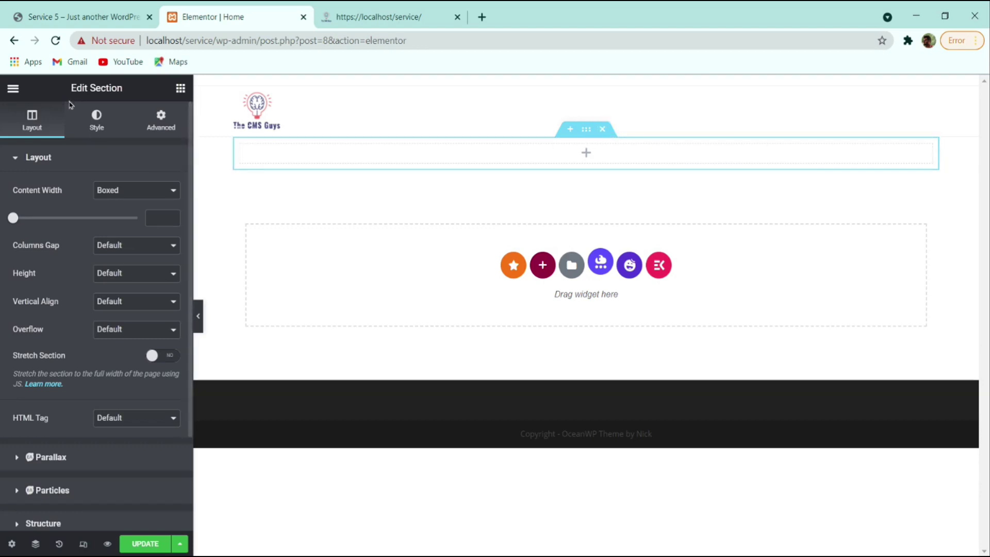
left_click(105, 122)
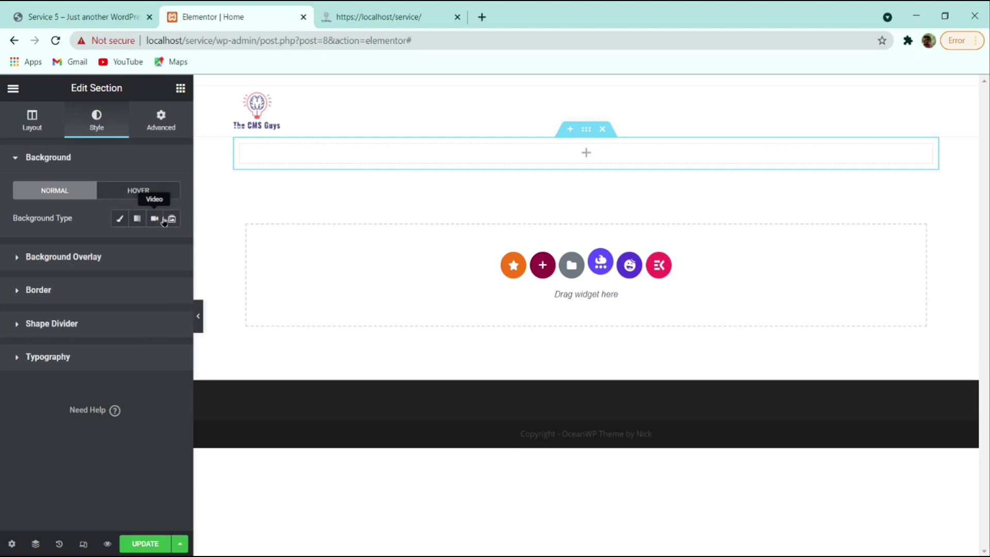
left_click(120, 221)
left_click(168, 248)
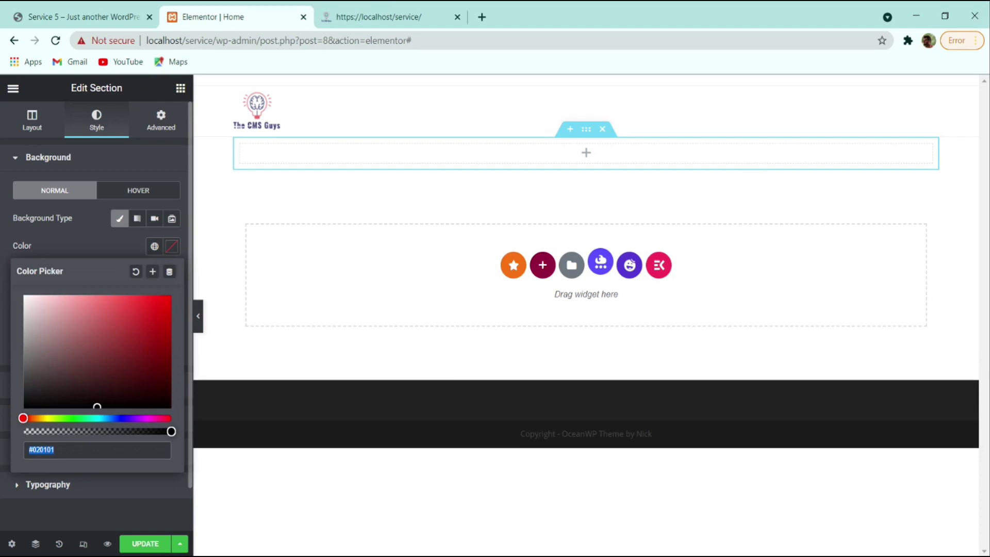
type("#F8FAFB")
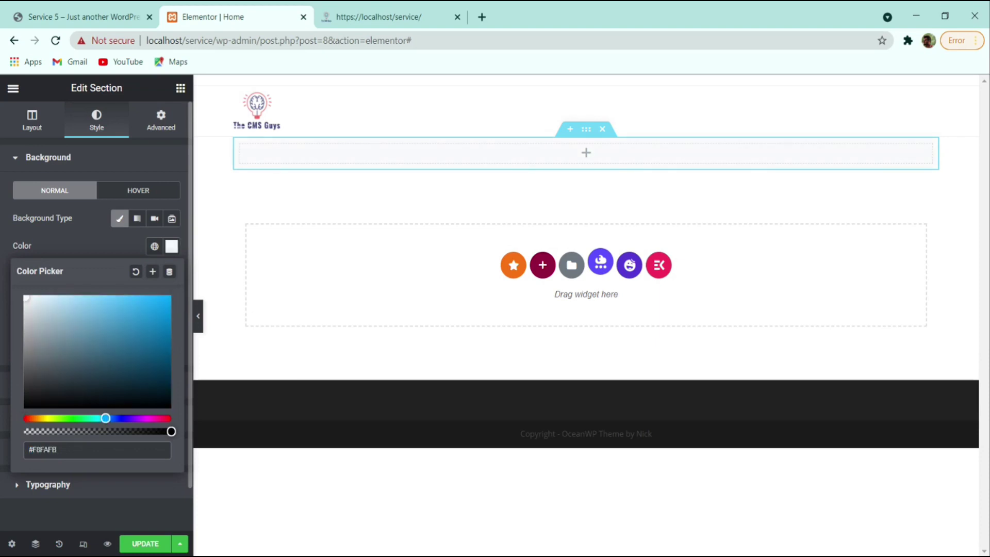
left_click(86, 248)
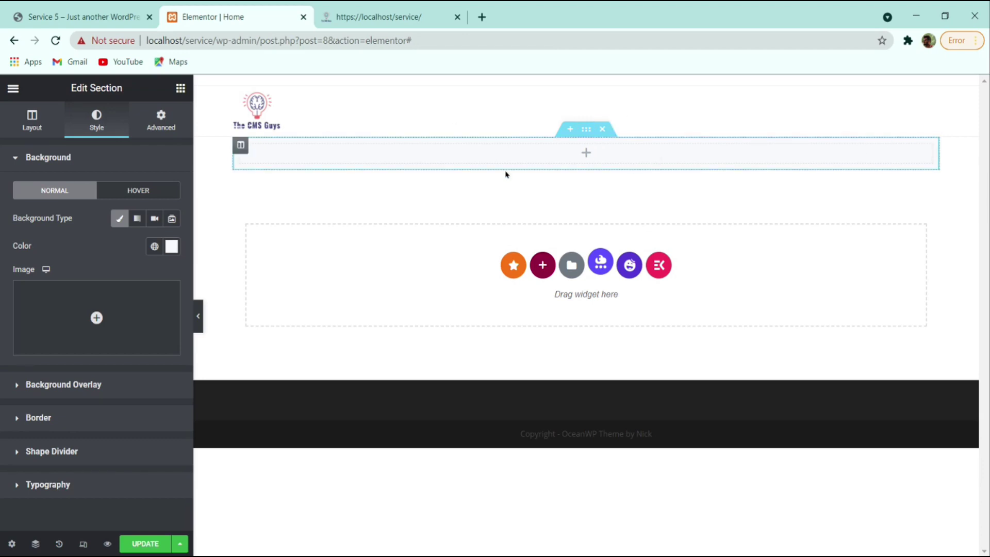
- Check the reference hero heading, then drop an Inner Section into the new light-grey section
left_click(75, 17)
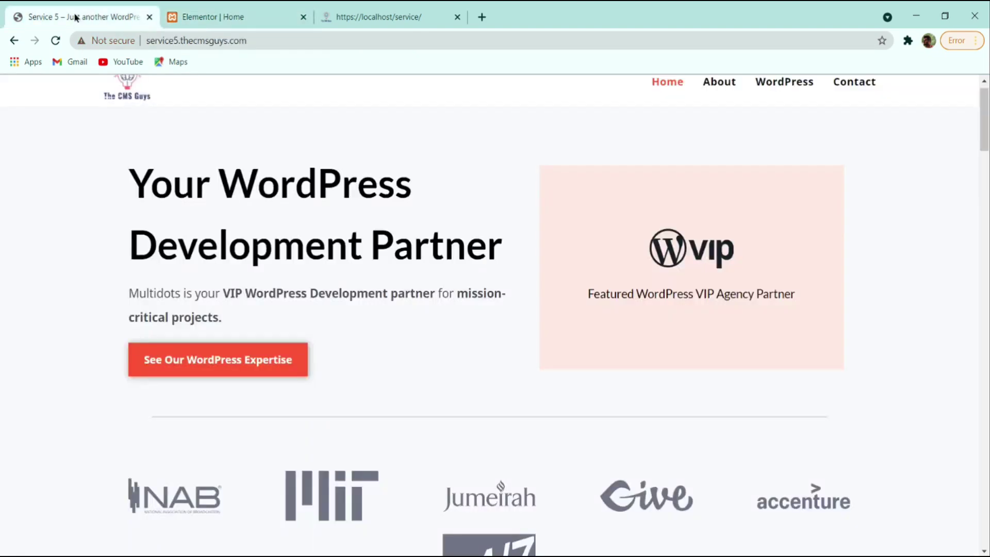
left_click_drag(419, 185, 136, 194)
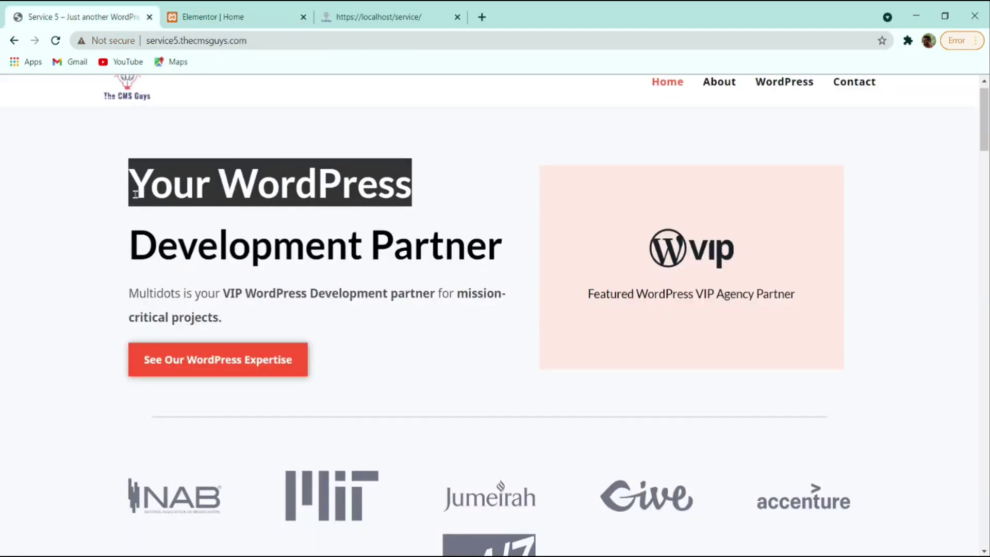
left_click(264, 16)
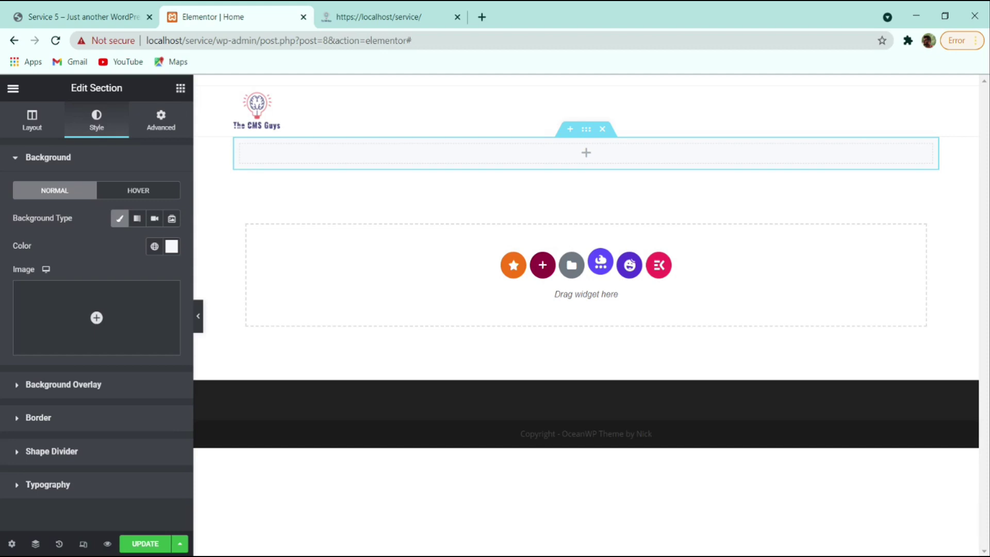
left_click(180, 88)
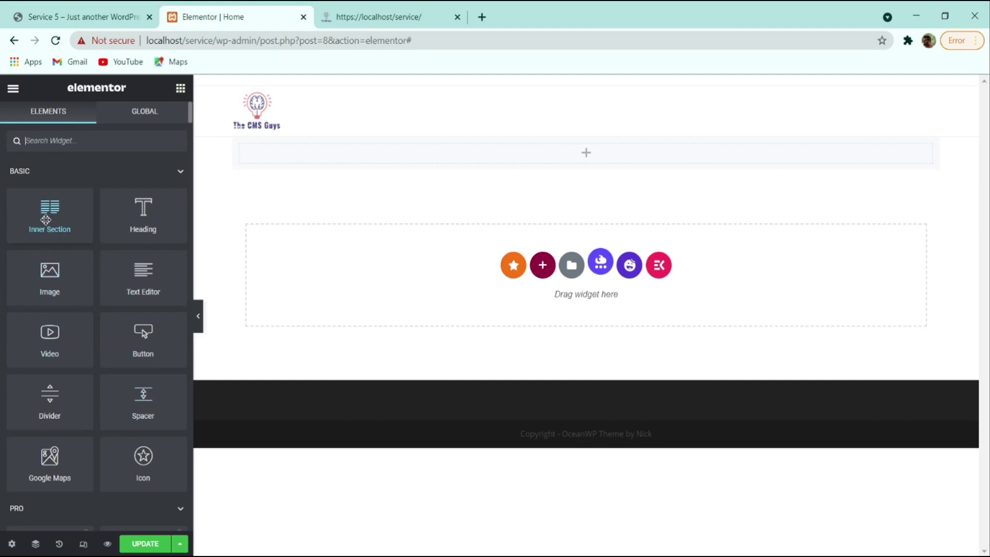
left_click_drag(48, 219, 524, 162)
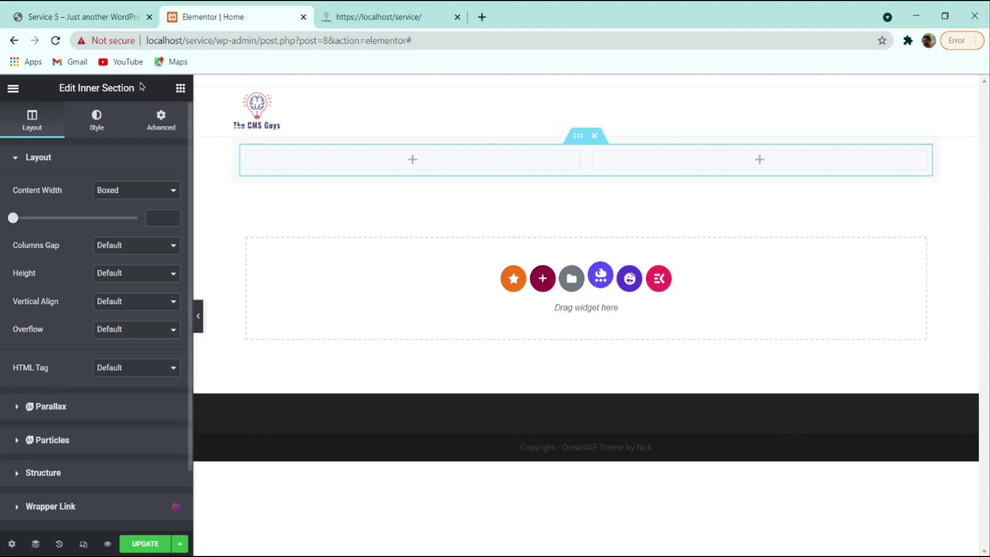
- Compare with the reference site again and reopen the widgets panel
left_click(119, 17)
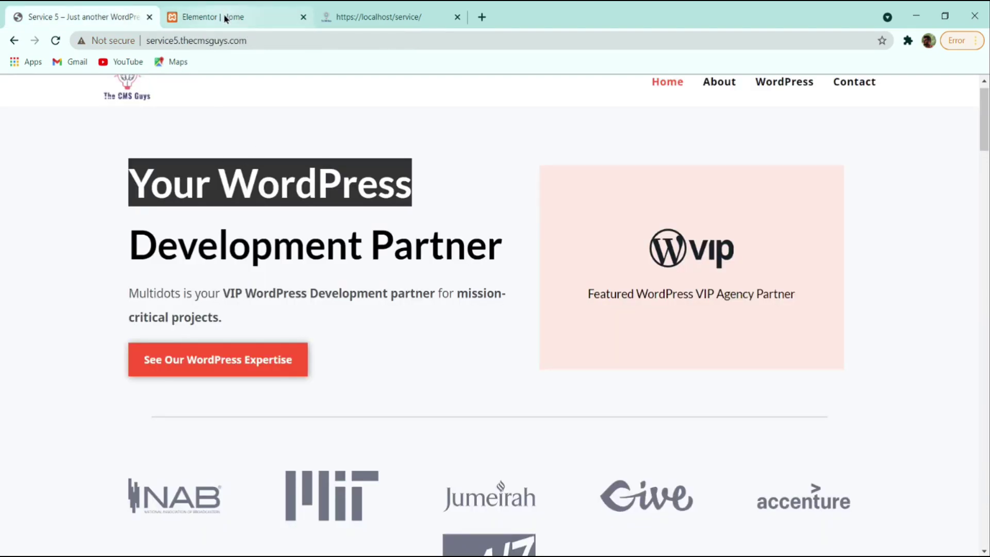
left_click(242, 17)
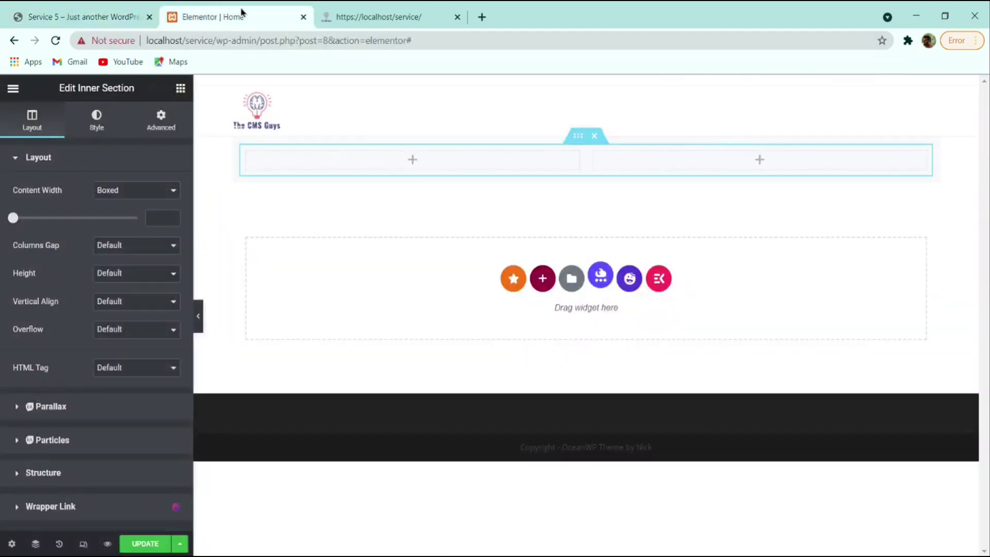
left_click(180, 89)
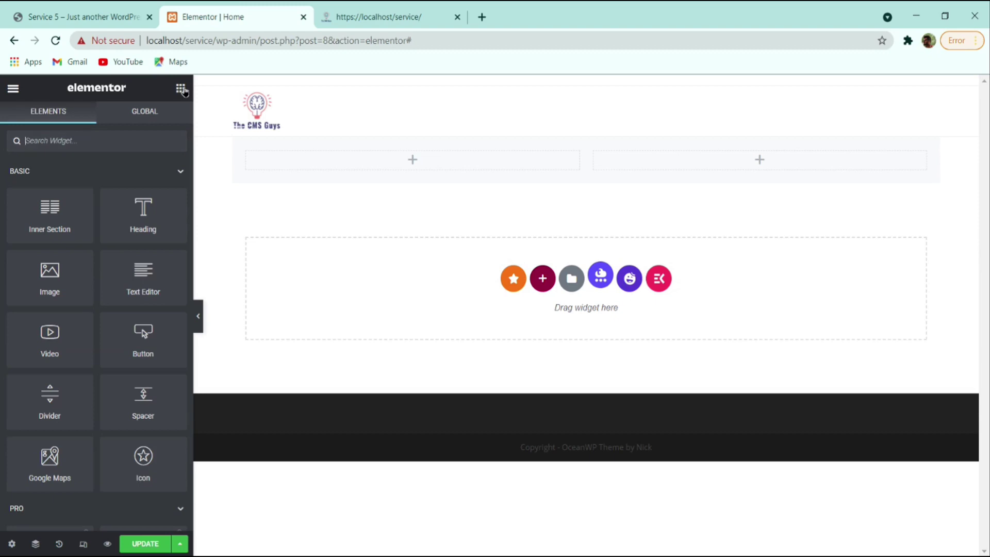
- Add a left-aligned 'Your WordPress' heading to the left inner column
left_click_drag(140, 216, 407, 159)
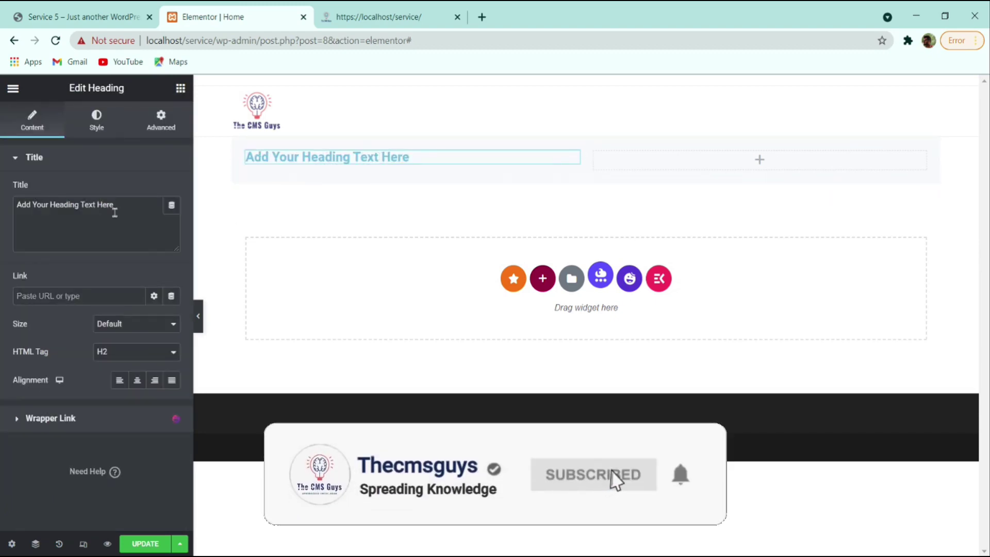
triple_click(71, 207)
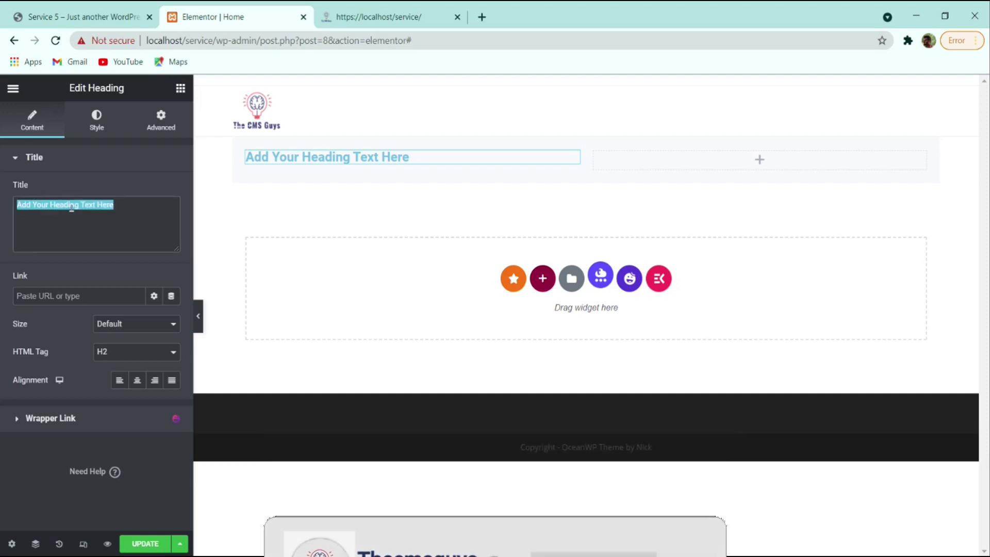
type("Your WordPress")
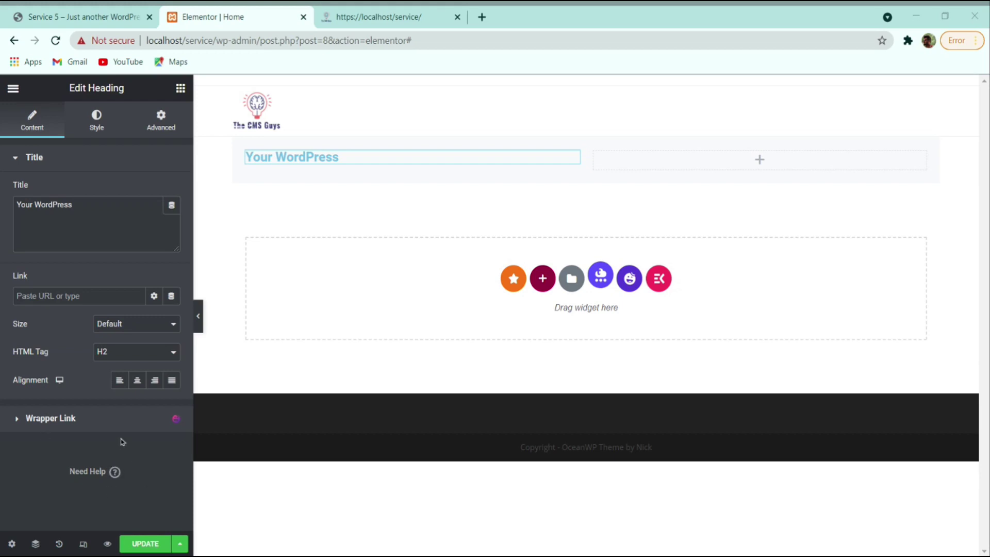
left_click(155, 381)
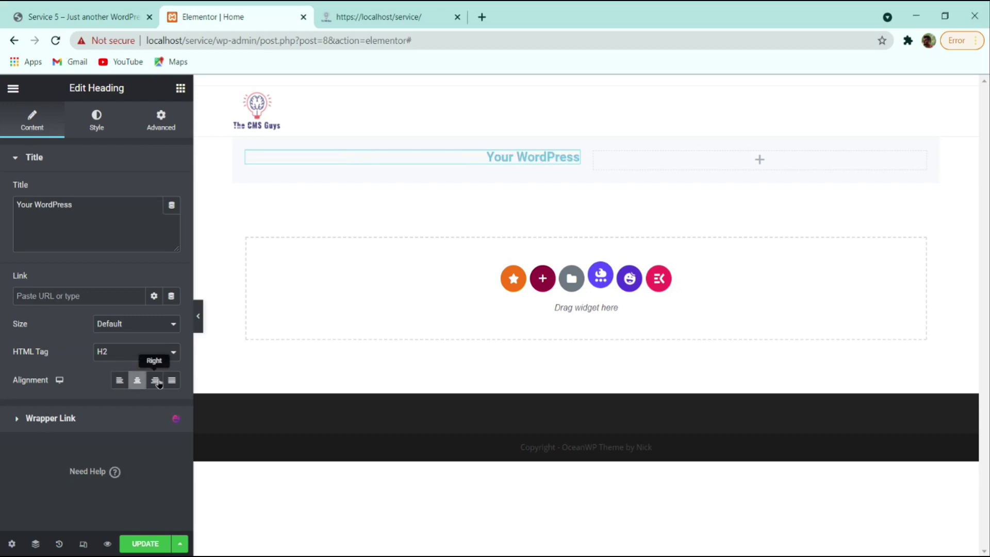
left_click(125, 387)
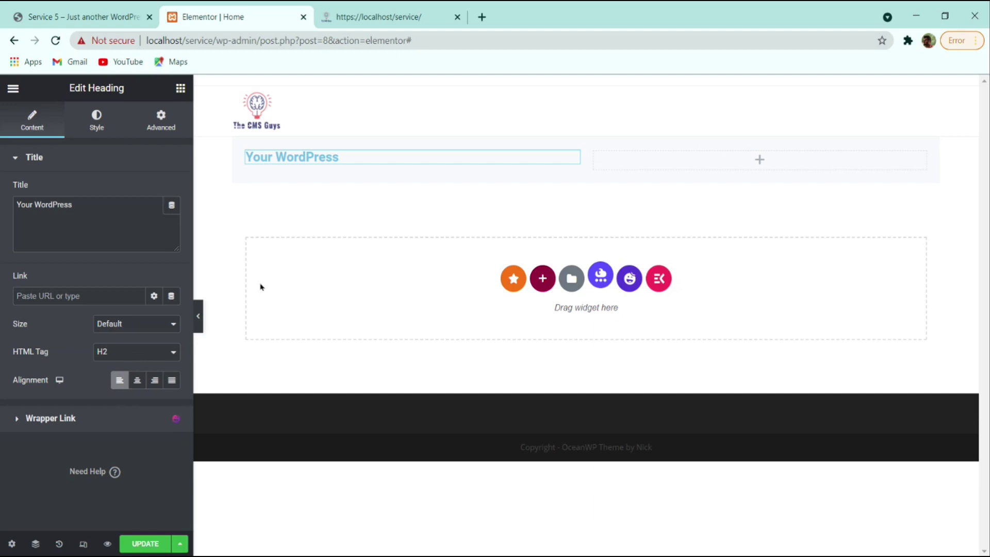
- Set the heading's text colour to #000000
left_click(96, 121)
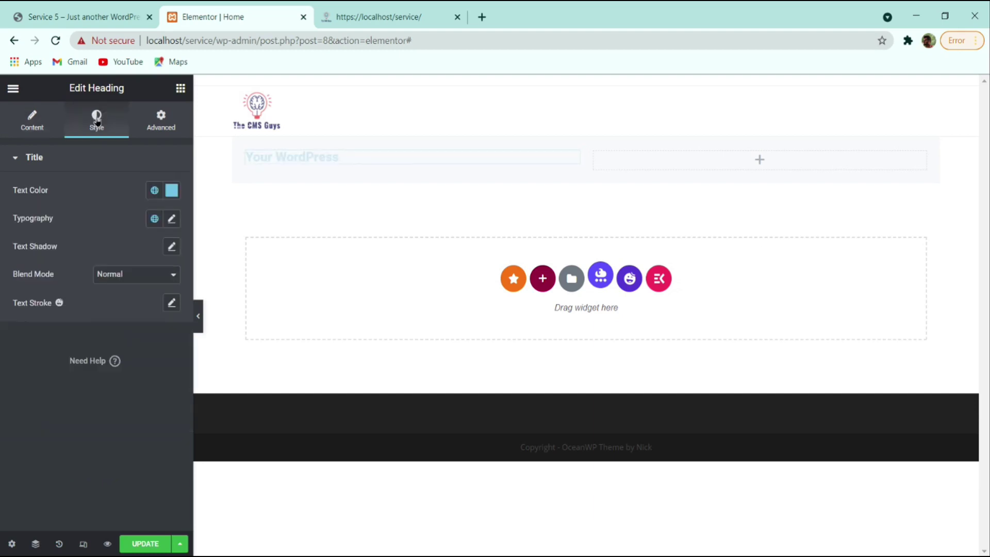
left_click(172, 190)
type("#000000")
left_click(62, 470)
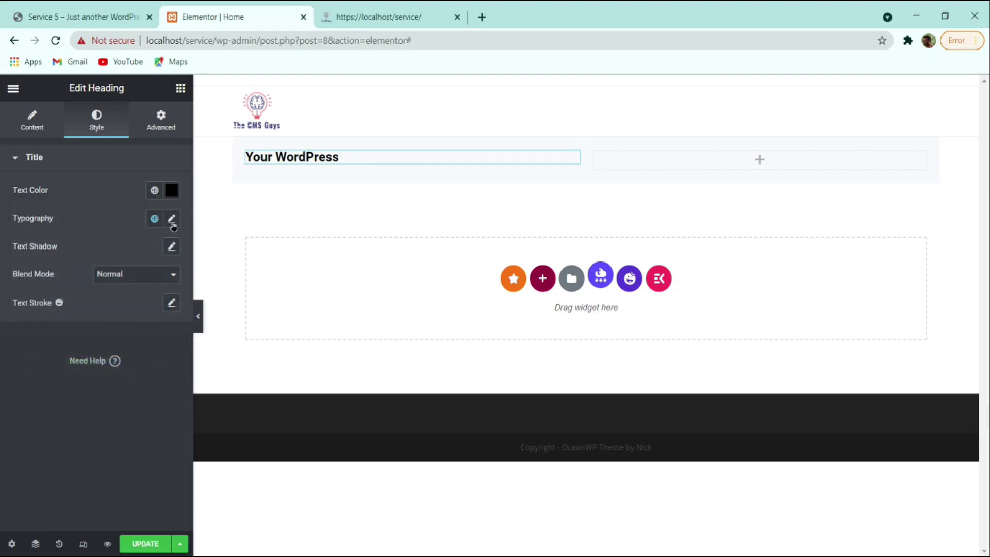
- Set the heading typography to Lato, size 60, line height 1.7
left_click(172, 220)
left_click(127, 290)
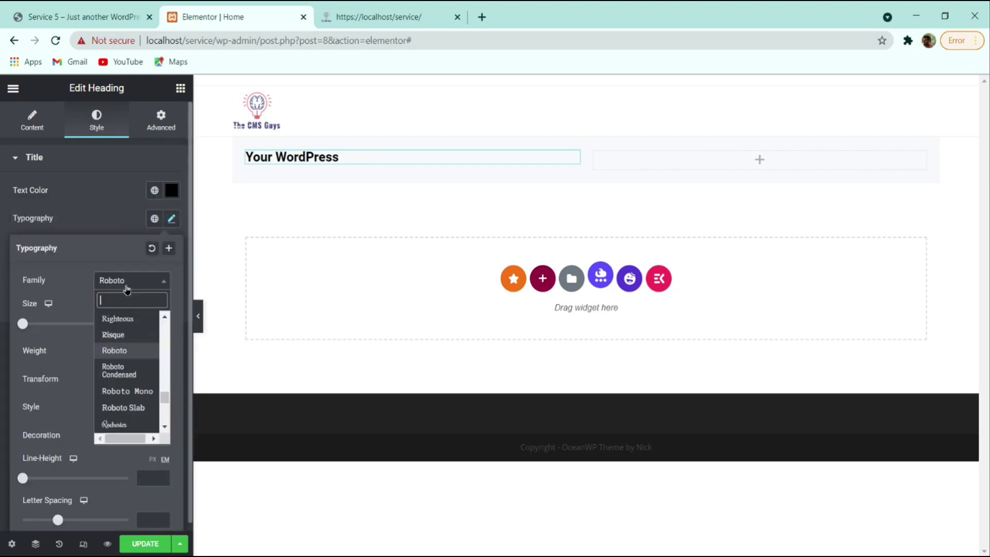
type("lato")
key("Return")
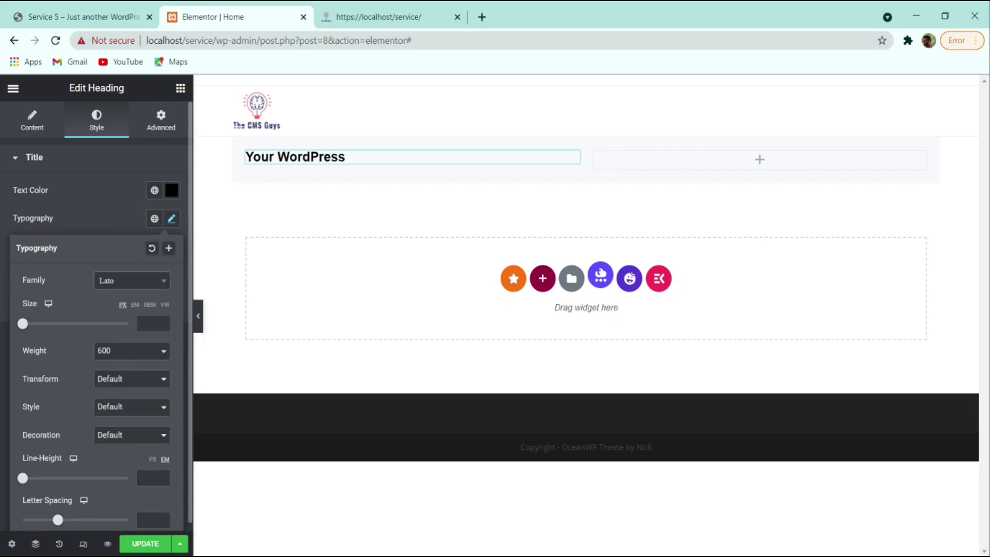
left_click(148, 322)
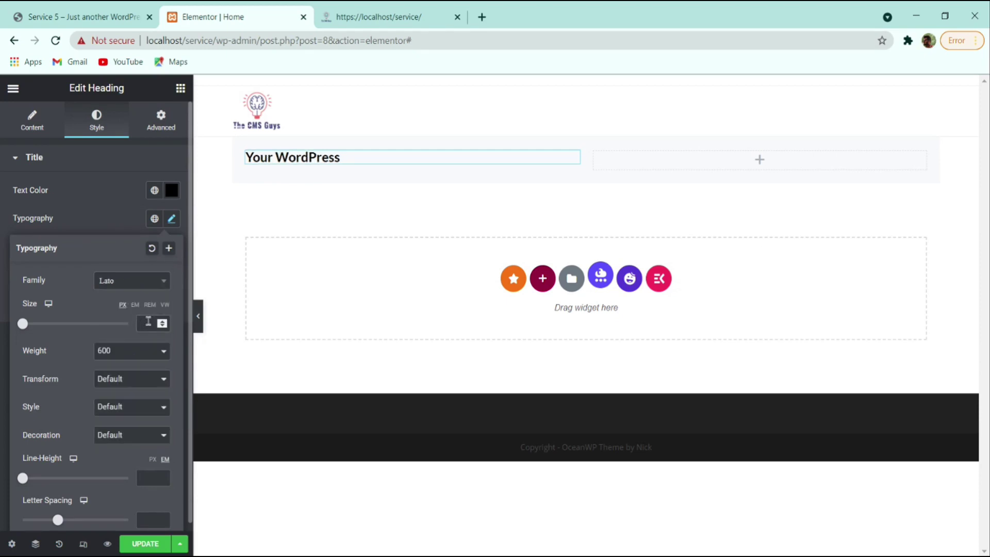
type("60")
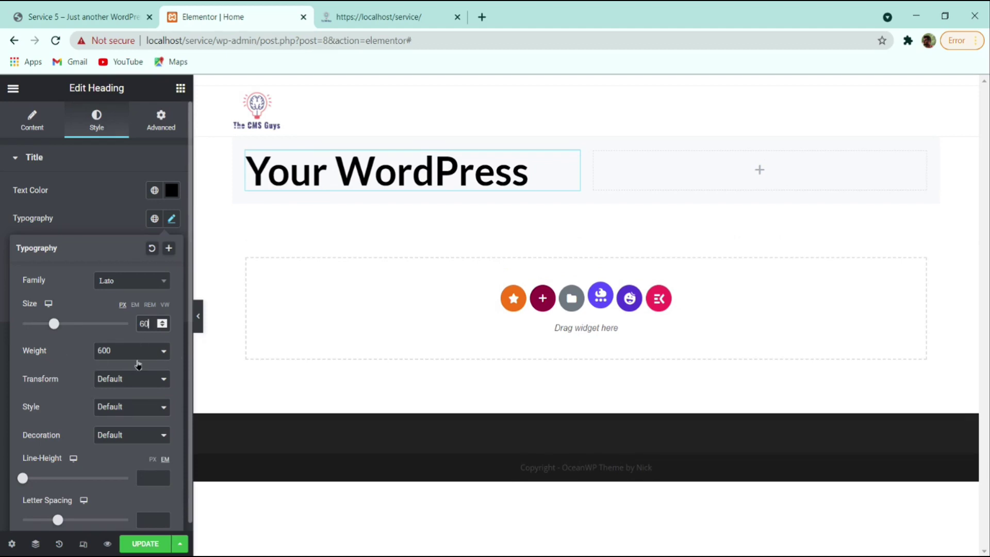
left_click(150, 475)
type("1.7")
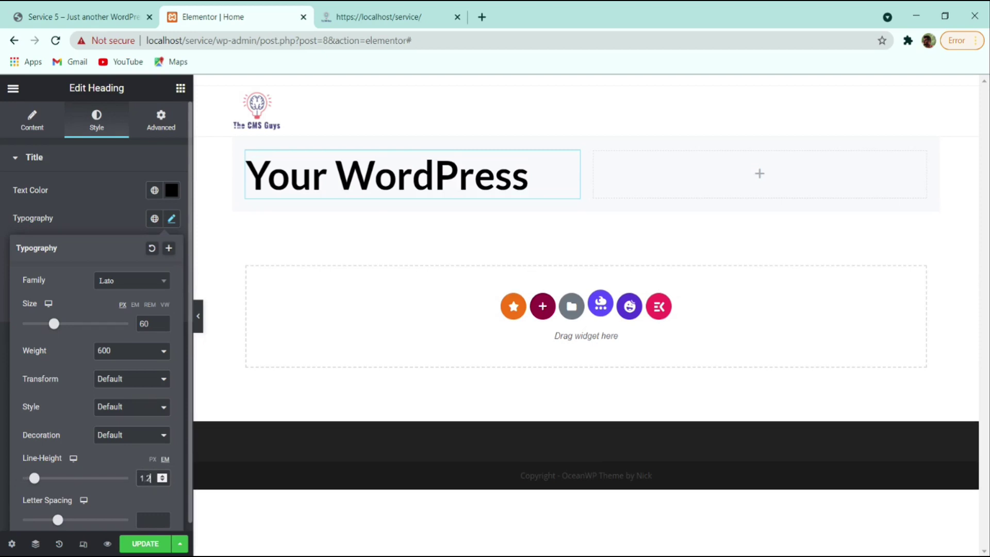
- Copy 'Development Partner' from the reference and put it into a duplicate of the heading
left_click(106, 227)
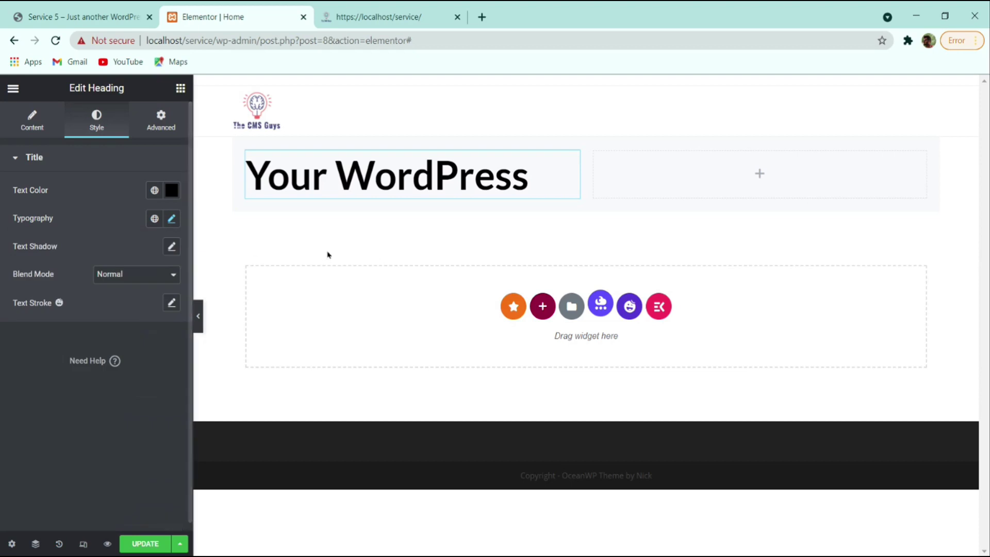
left_click(127, 17)
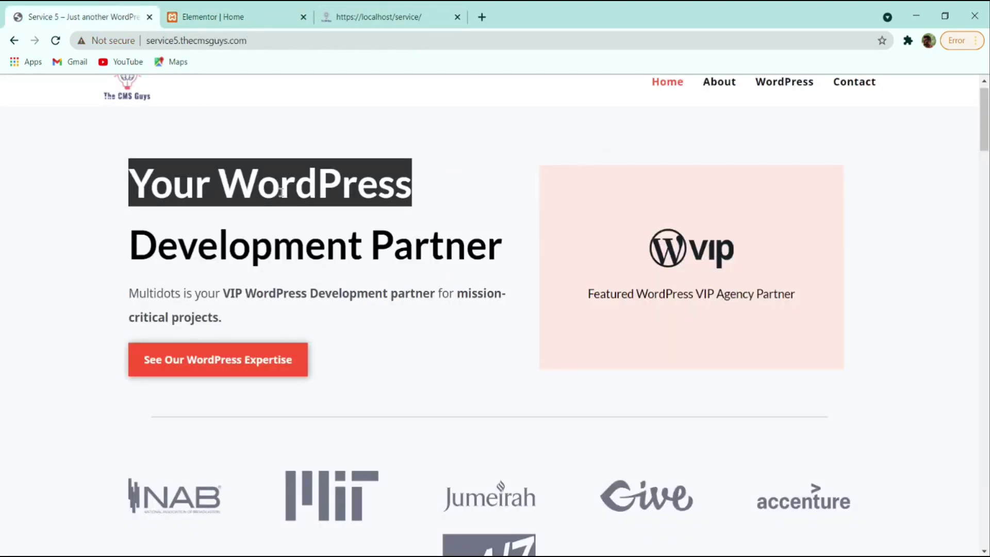
left_click(143, 246)
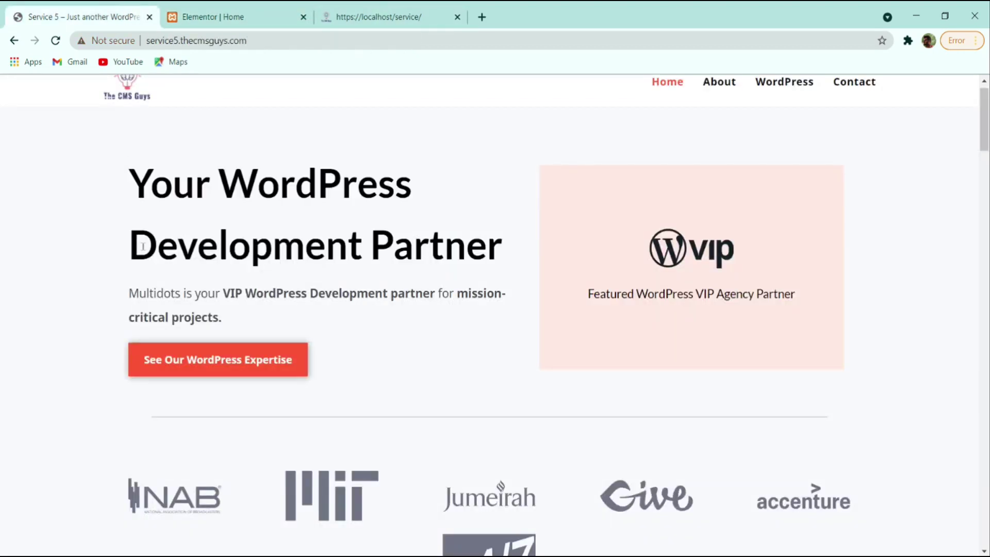
left_click_drag(133, 250, 512, 267)
key("ctrl+c")
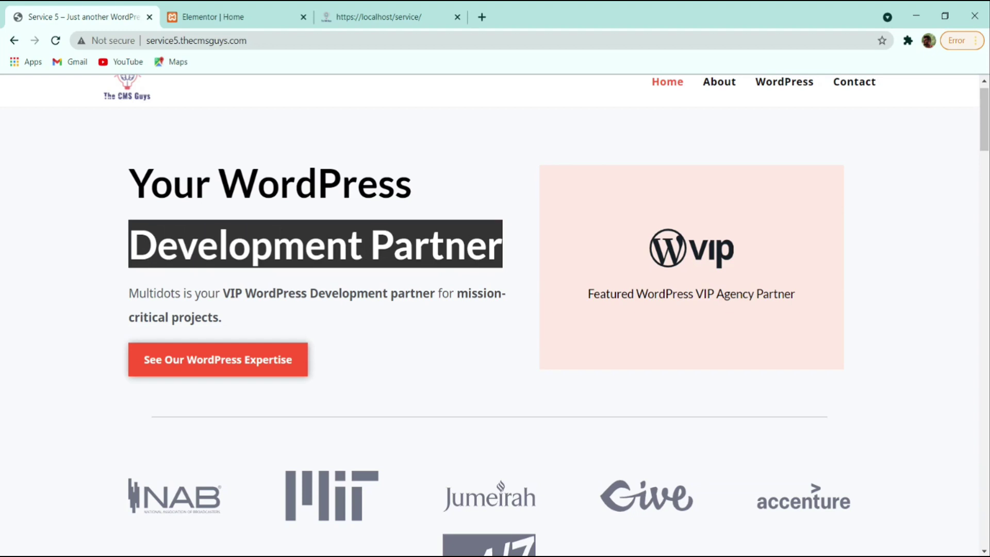
left_click(247, 16)
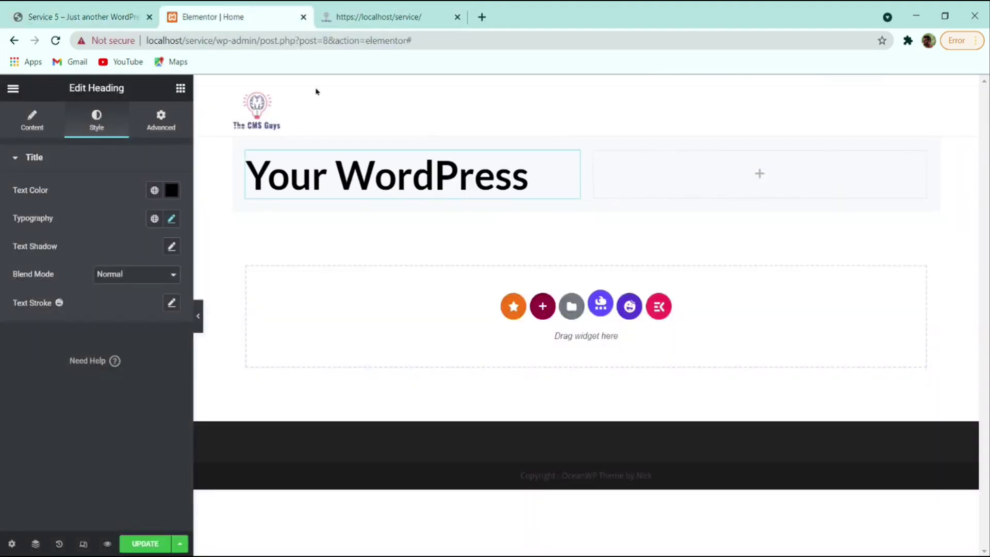
right_click(414, 169)
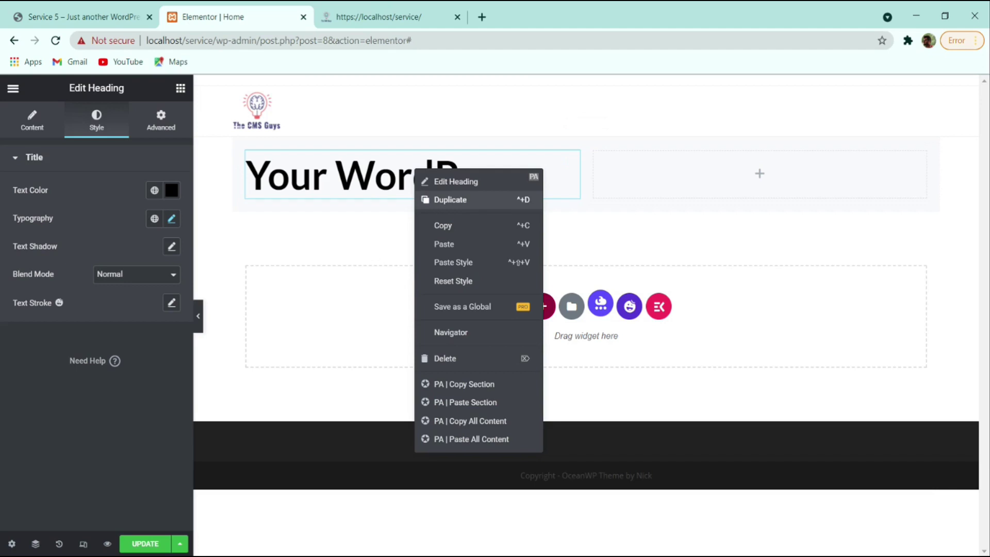
left_click(450, 199)
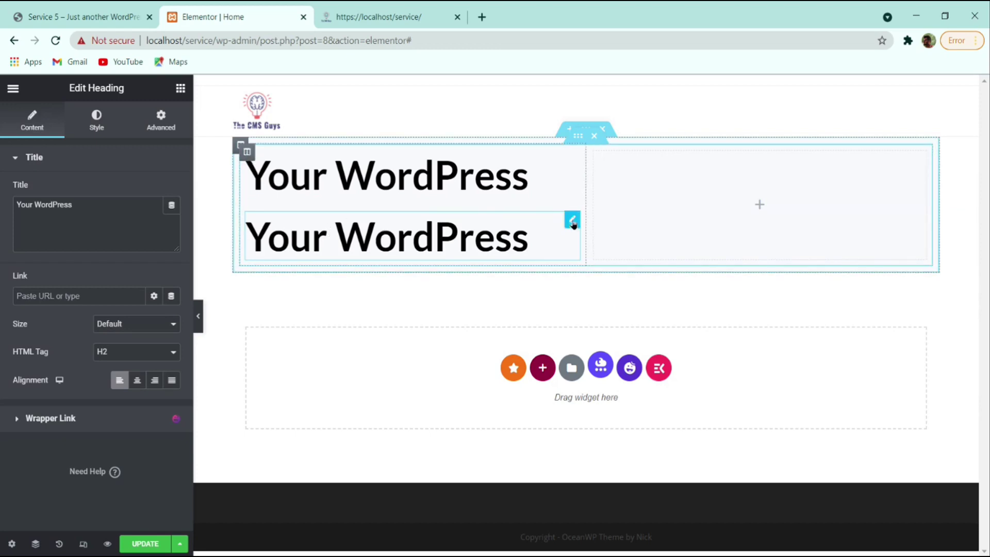
triple_click(87, 217)
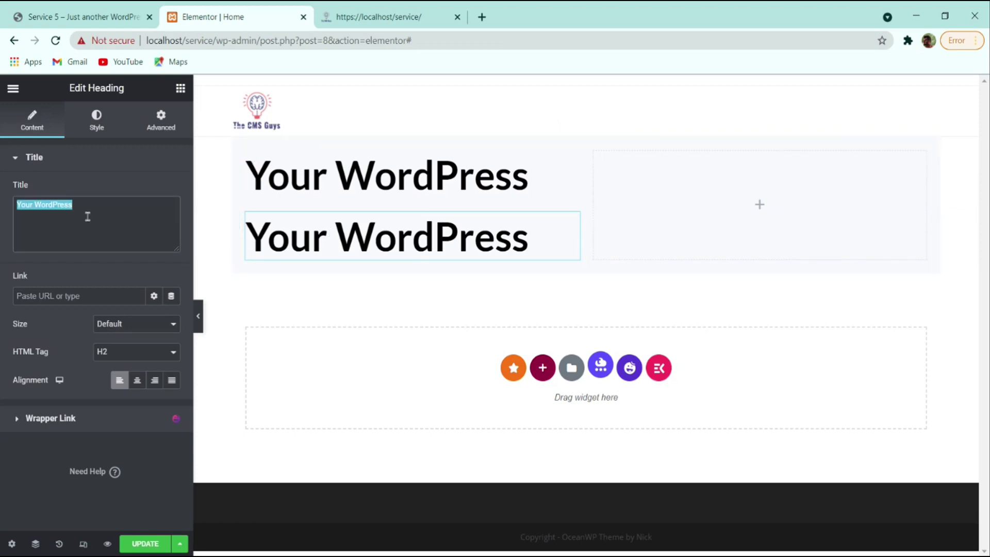
key("ctrl+v")
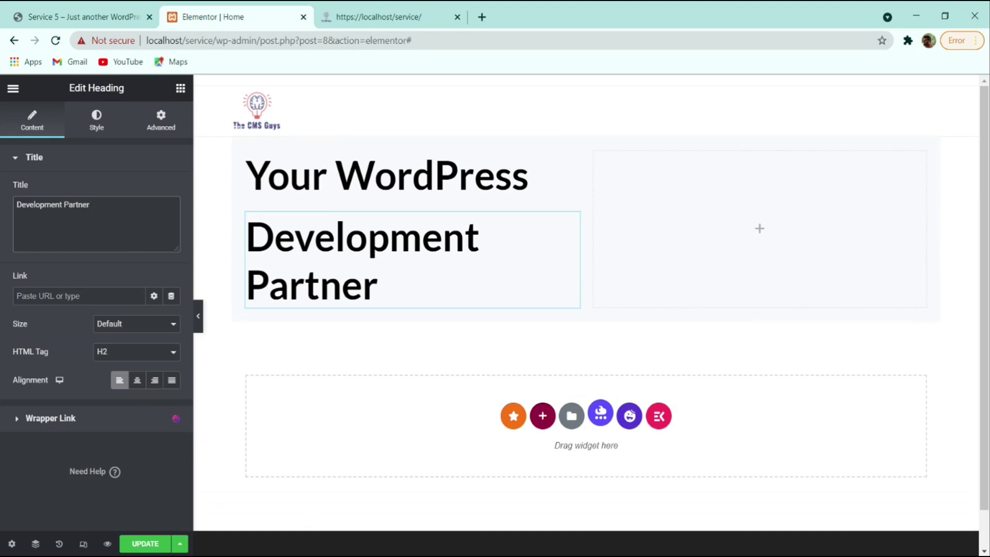
- Clear the reference selection and open the Development Partner heading's context menu
left_click(839, 294)
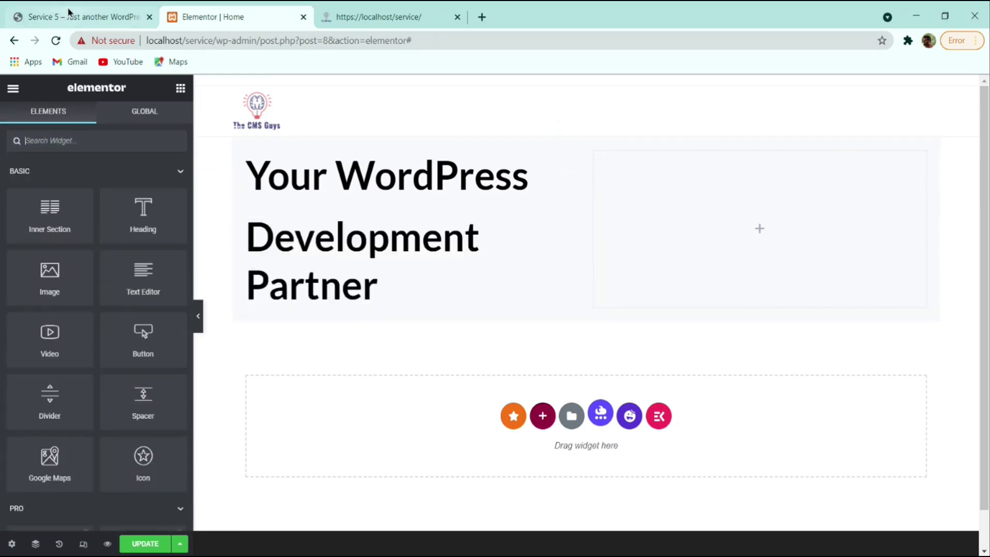
left_click(70, 14)
left_click(228, 313)
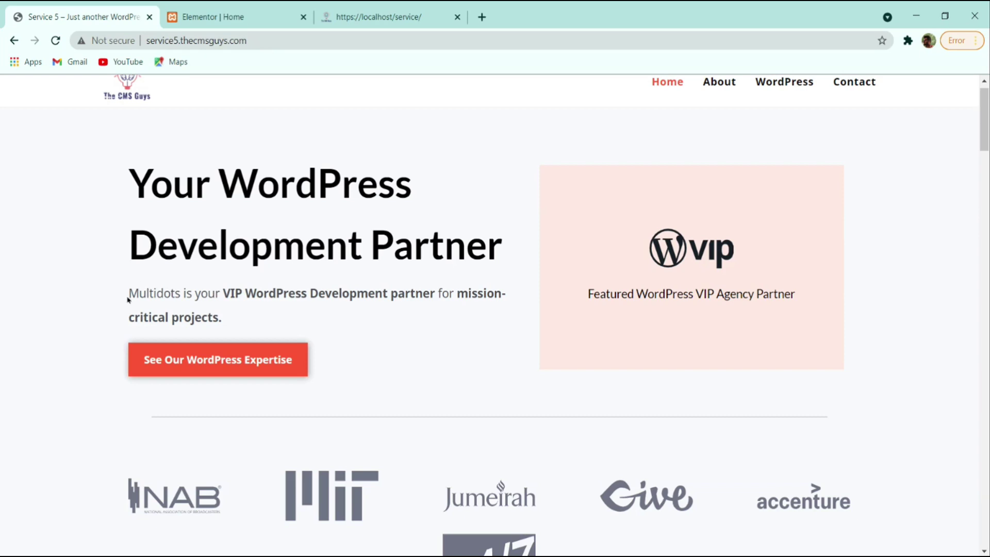
left_click(213, 16)
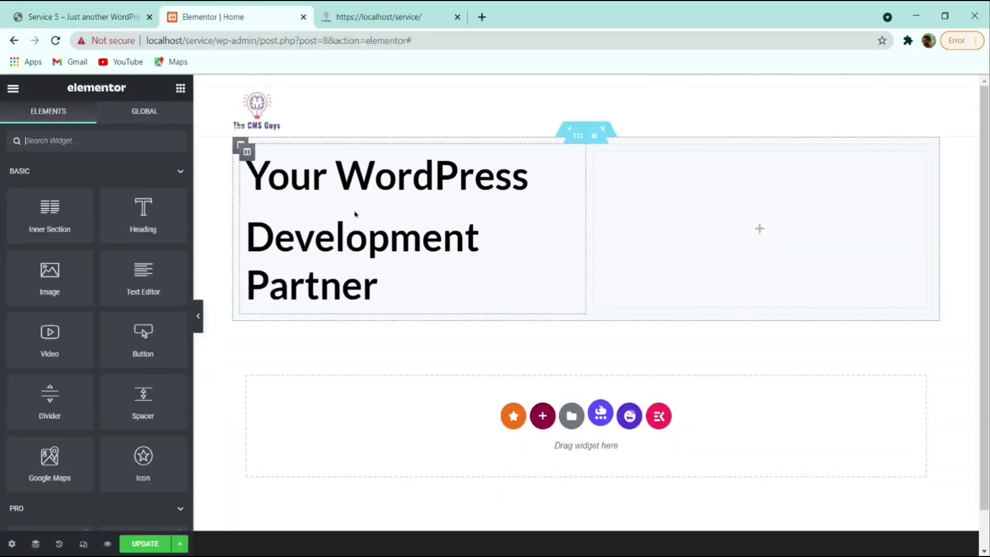
right_click(348, 255)
- Duplicate the Development Partner heading and paste the reference's Multidots paragraph into its title
left_click(388, 289)
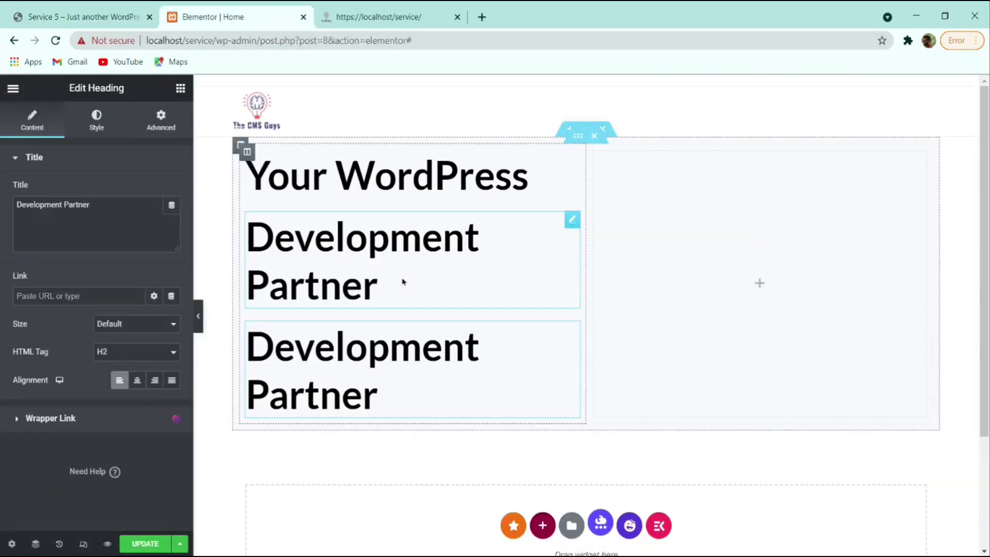
left_click(98, 16)
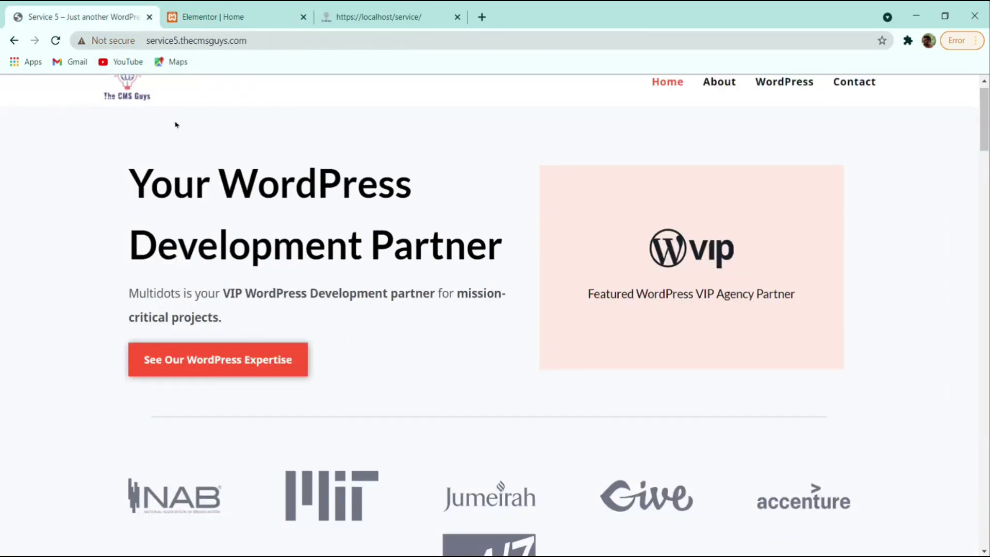
triple_click(124, 284)
key("ctrl+c")
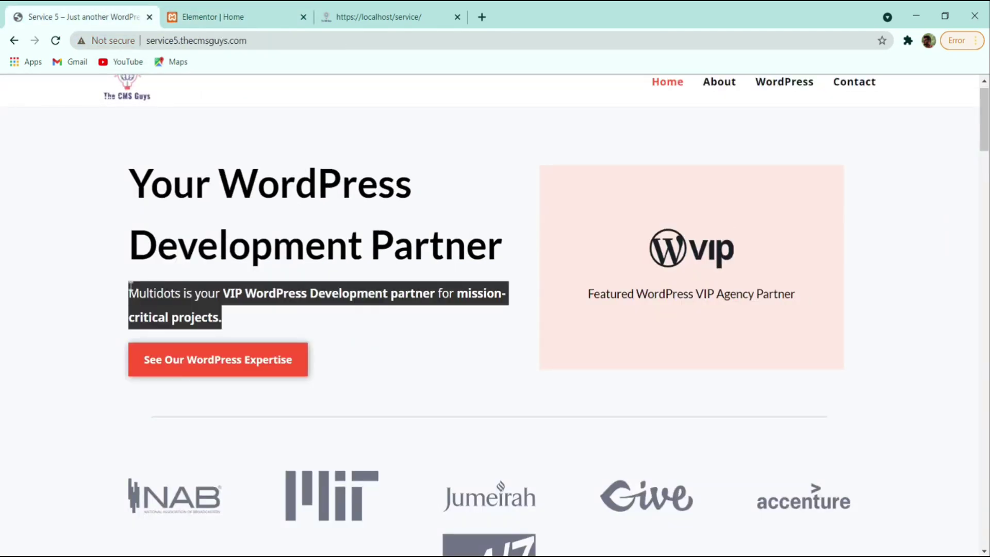
left_click(222, 17)
left_click(140, 229)
key("ctrl+a")
key("ctrl+v")
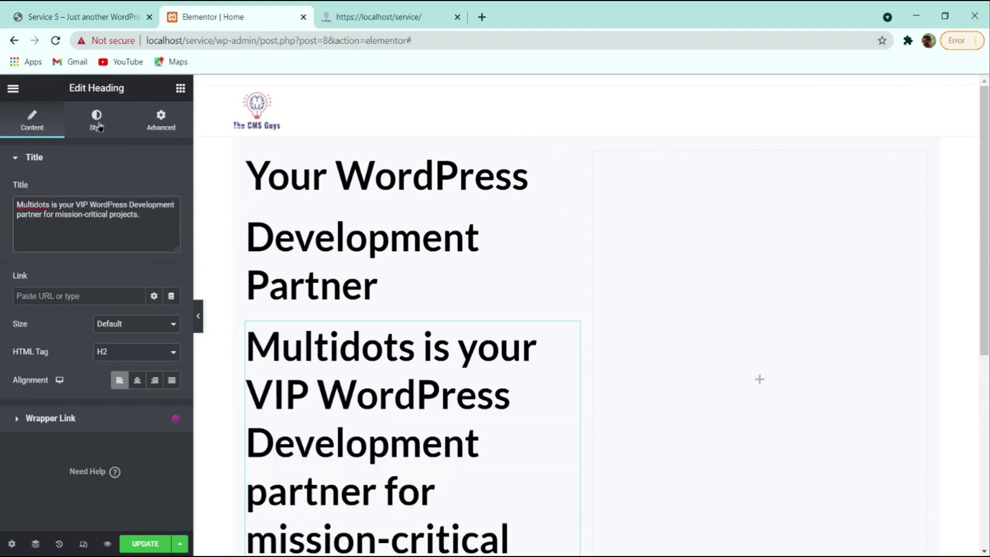
- Set the paragraph heading's text colour to grey #4C5056
left_click(97, 123)
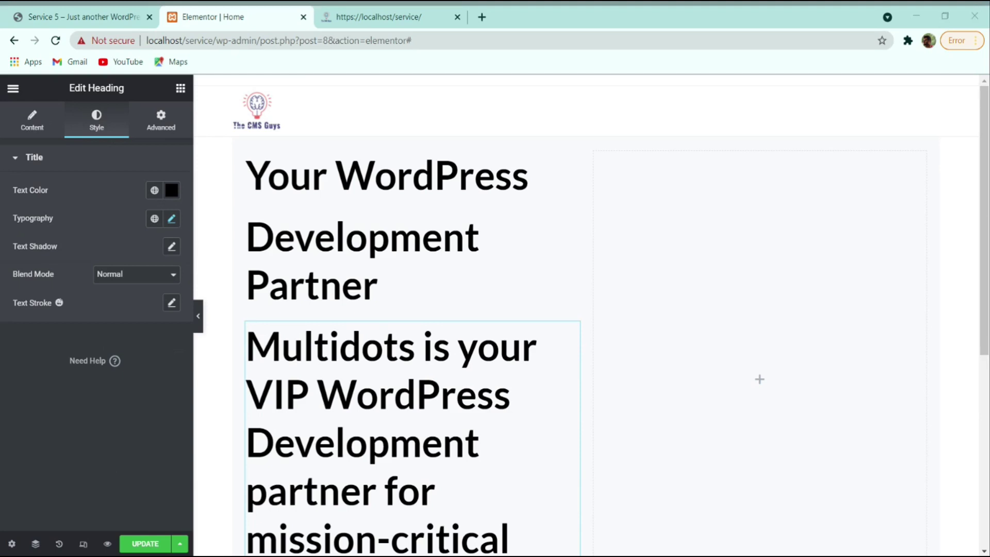
left_click(126, 19)
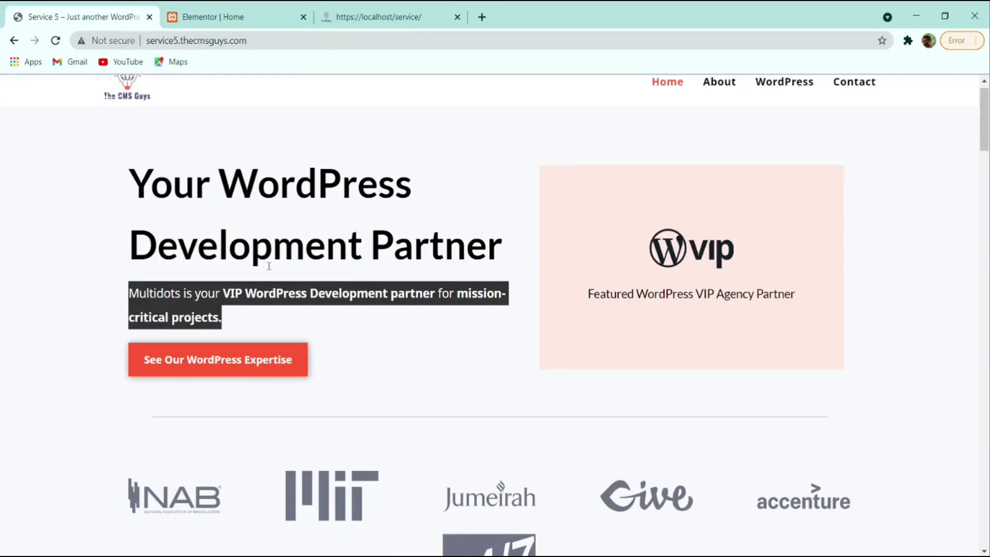
left_click(309, 315)
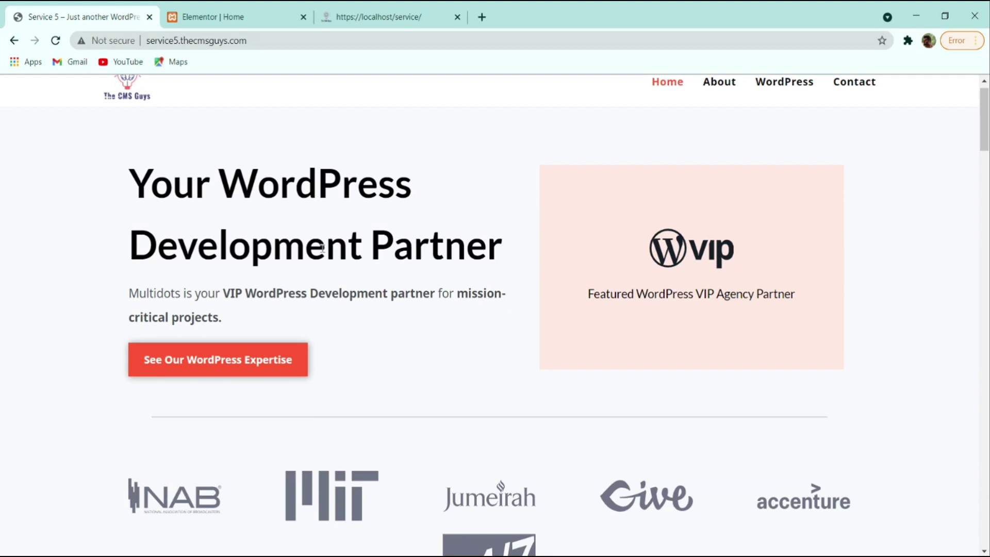
left_click(257, 14)
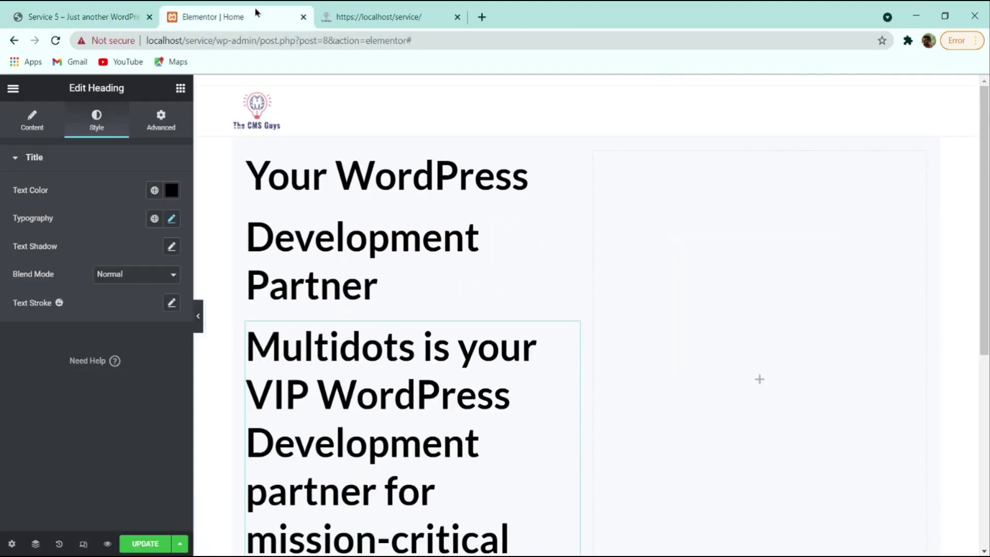
left_click(172, 195)
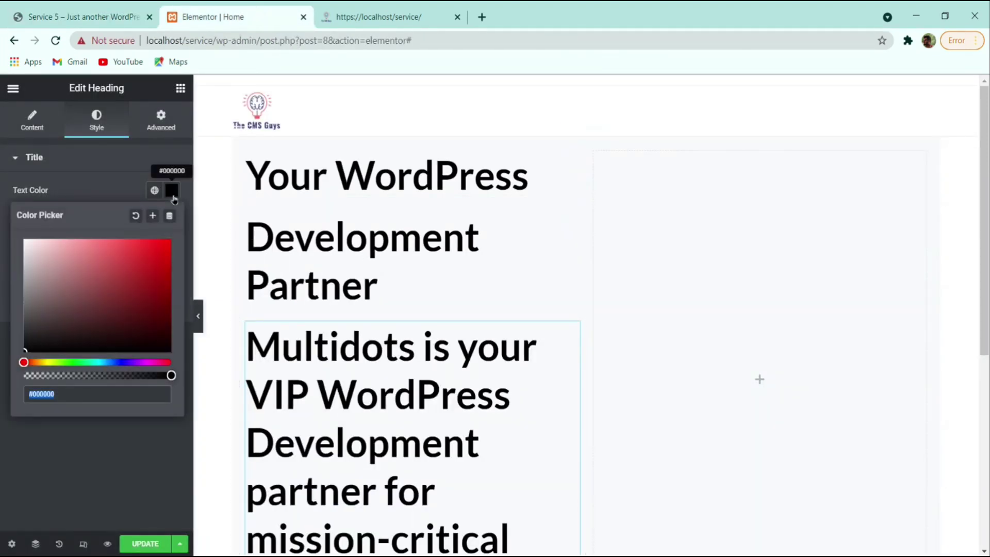
type("#4C5056")
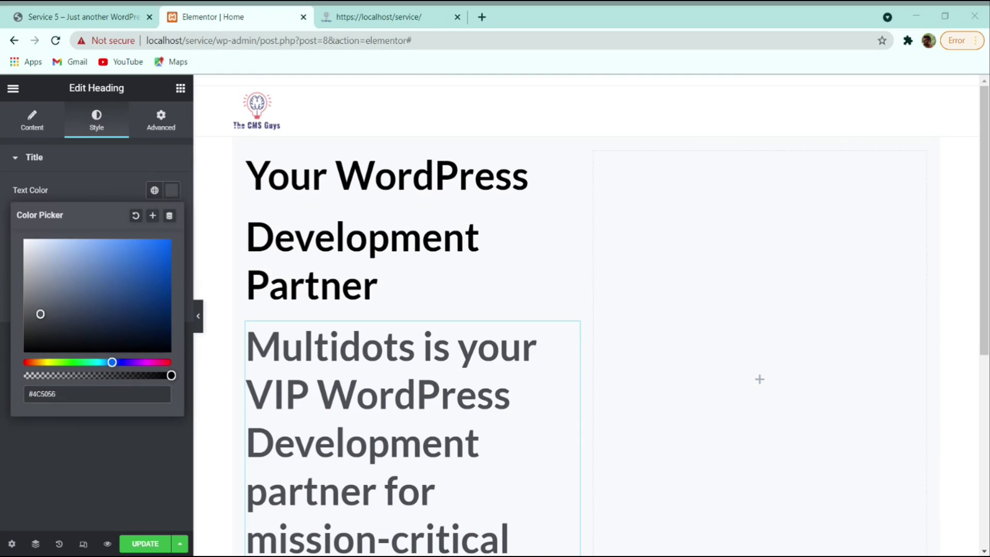
left_click(117, 479)
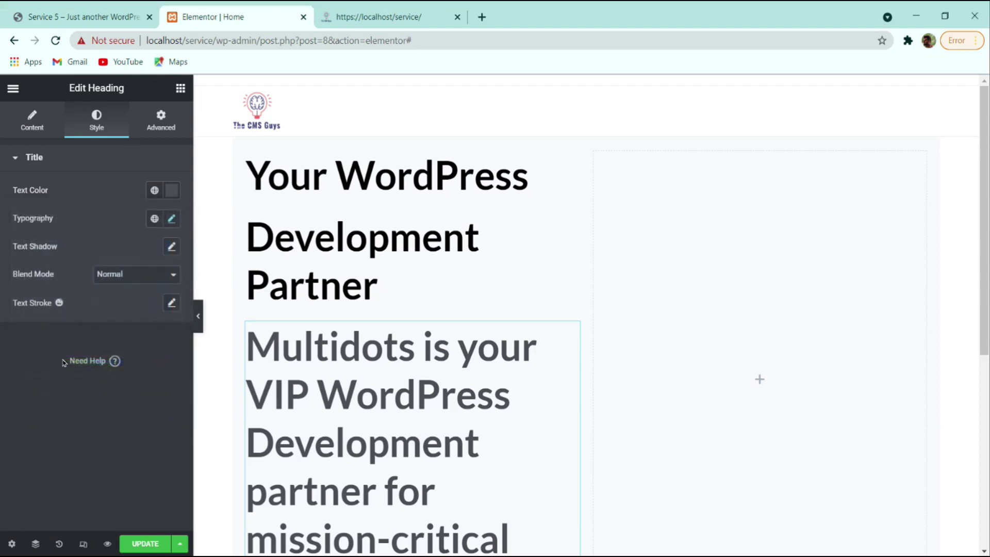
- Set the paragraph font to Noto Sans, size 18, weight 400
left_click(173, 220)
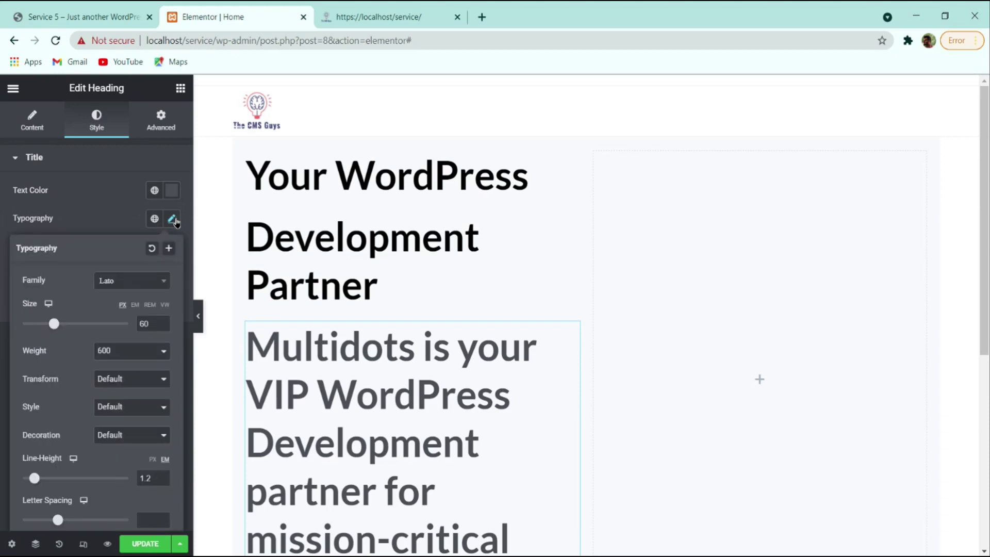
left_click(147, 282)
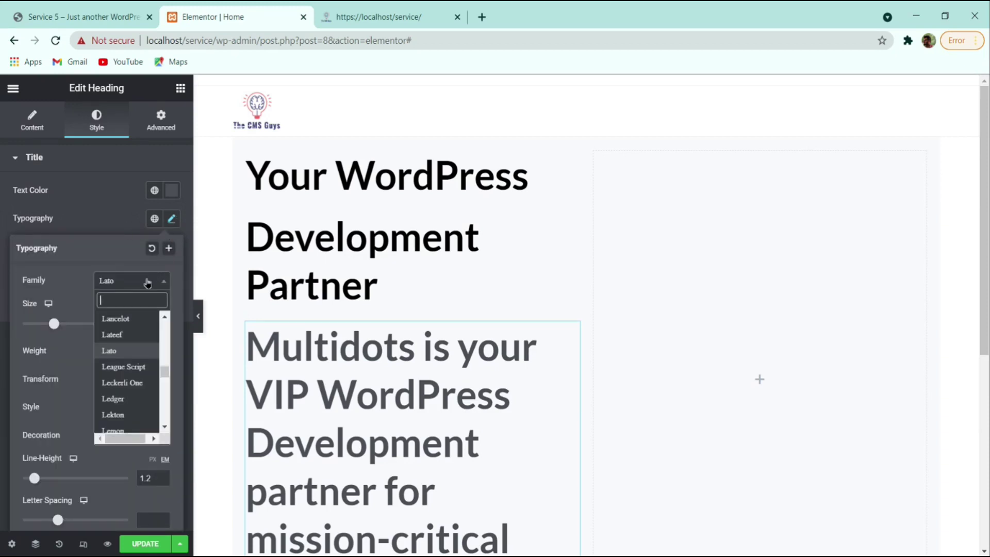
type("noto")
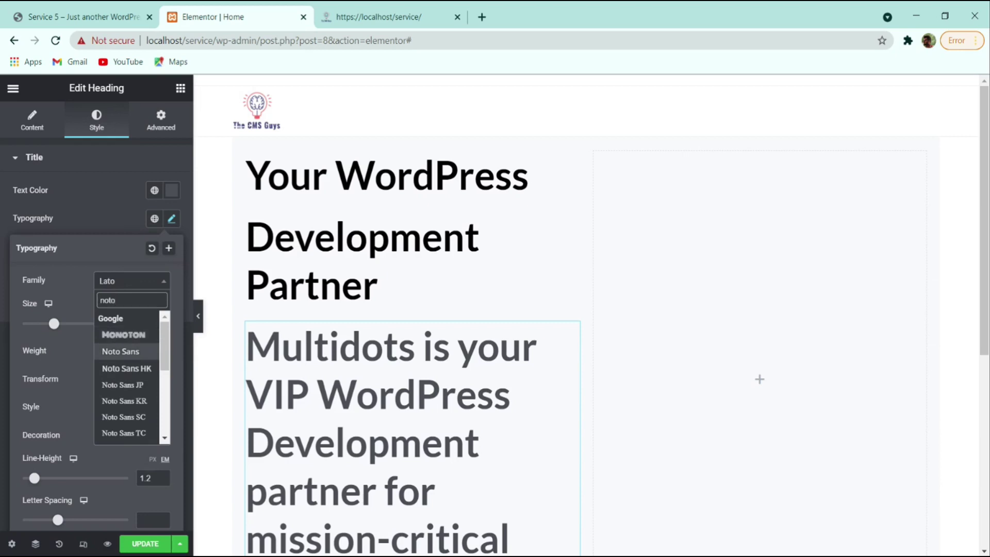
left_click(121, 351)
double_click(146, 323)
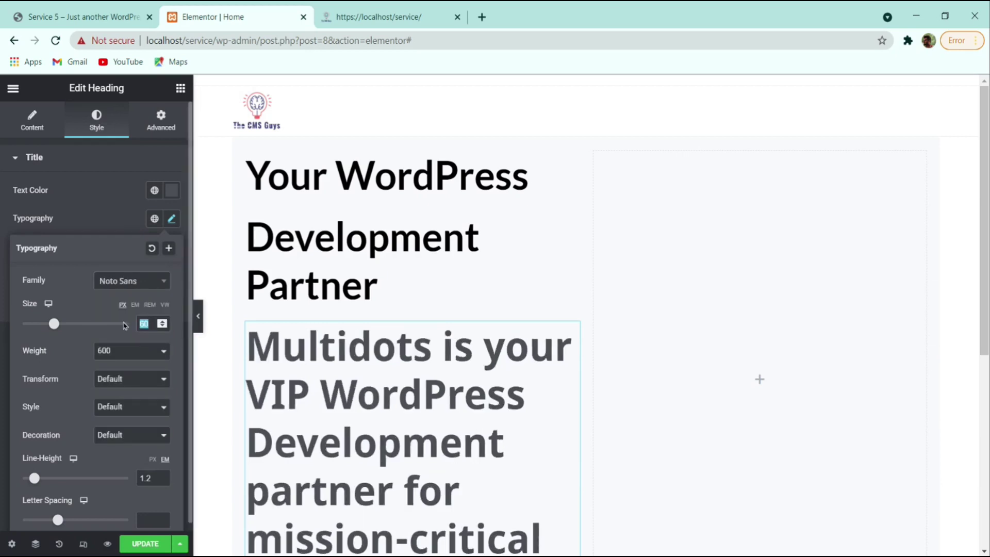
type("18")
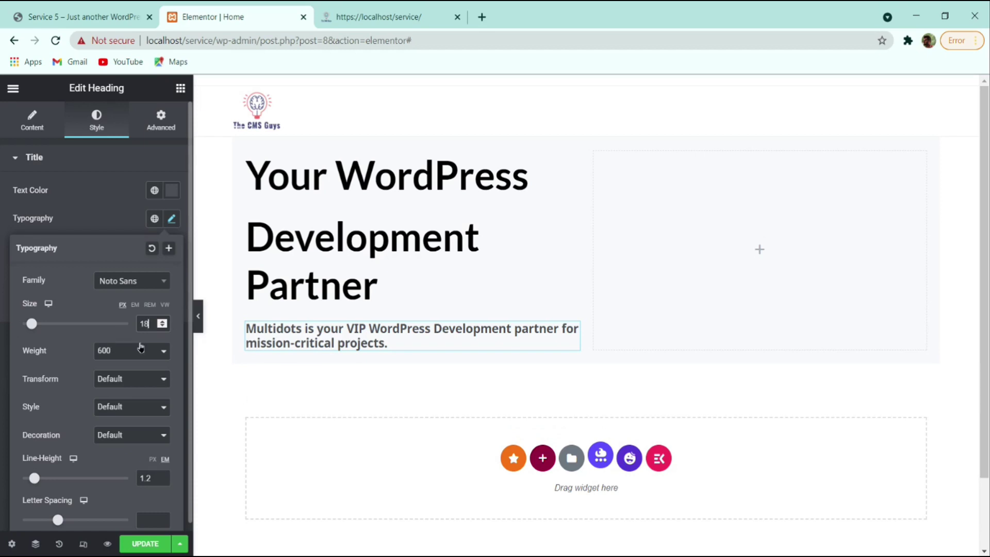
left_click(131, 364)
left_click(123, 392)
- Set the paragraph line height to 1.7 and update the page
scroll(152, 403, "down", 1)
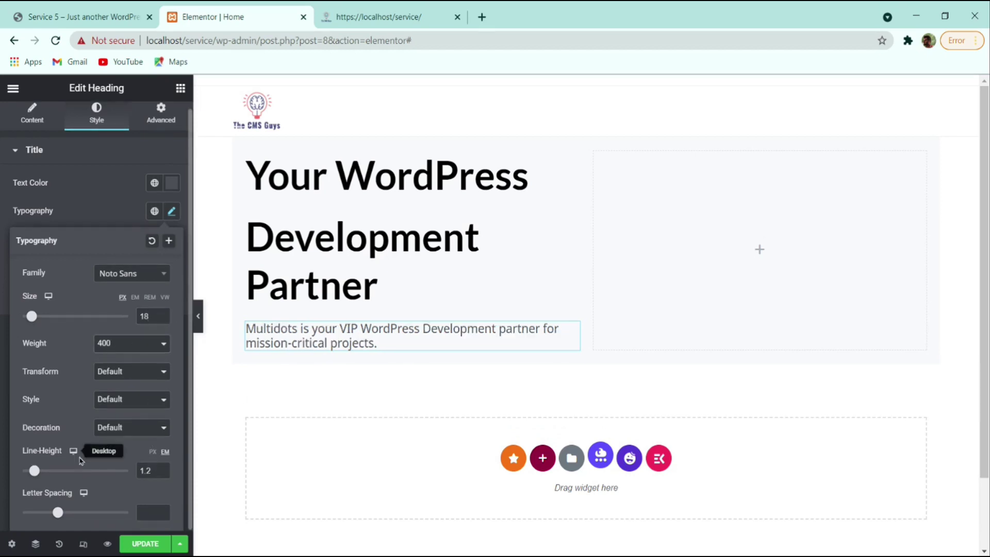
double_click(162, 468)
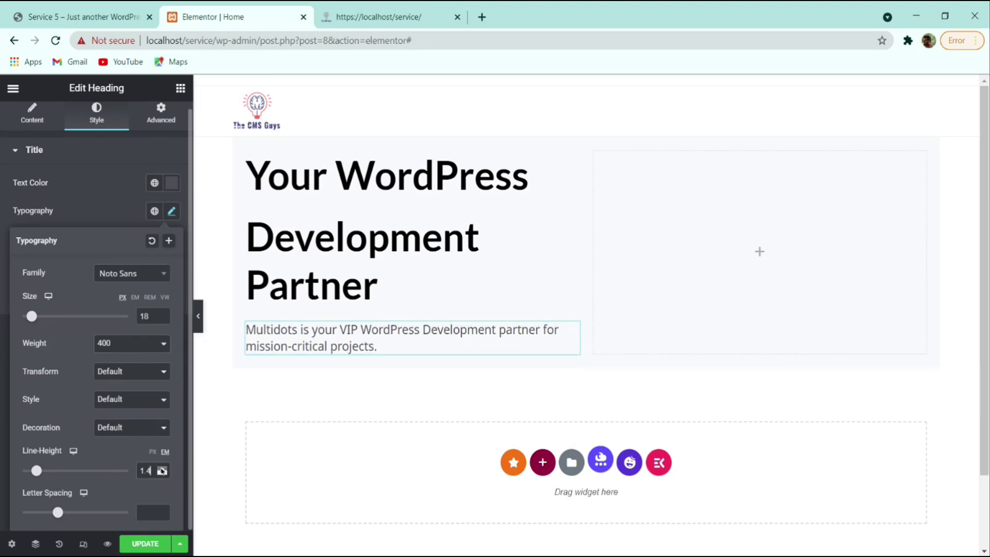
left_click(162, 468)
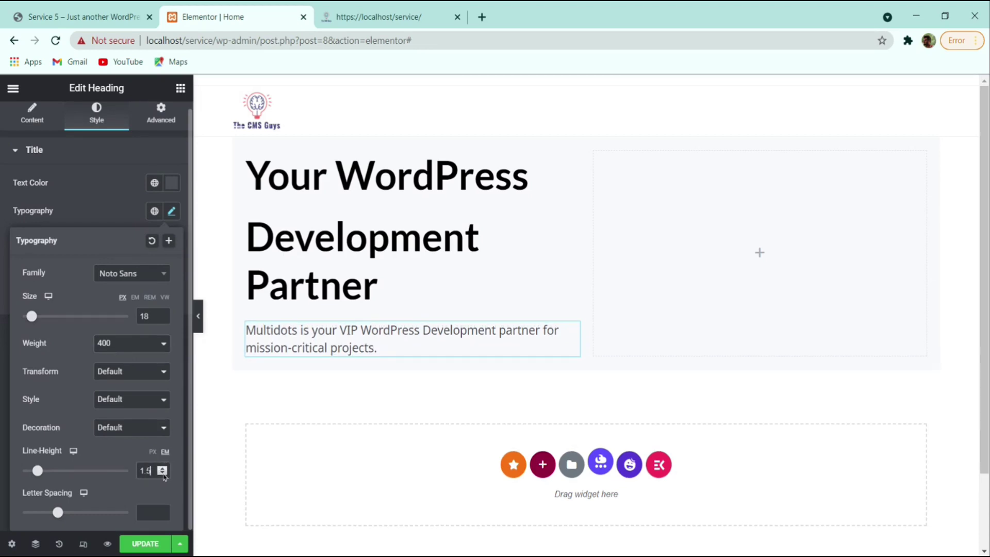
left_click_drag(154, 471, 113, 479)
type("1.7")
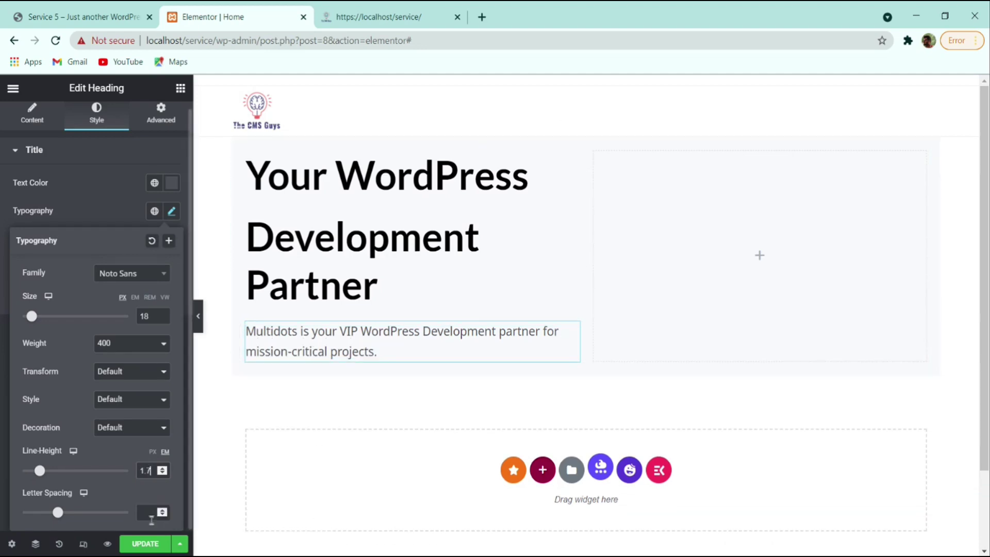
left_click(147, 545)
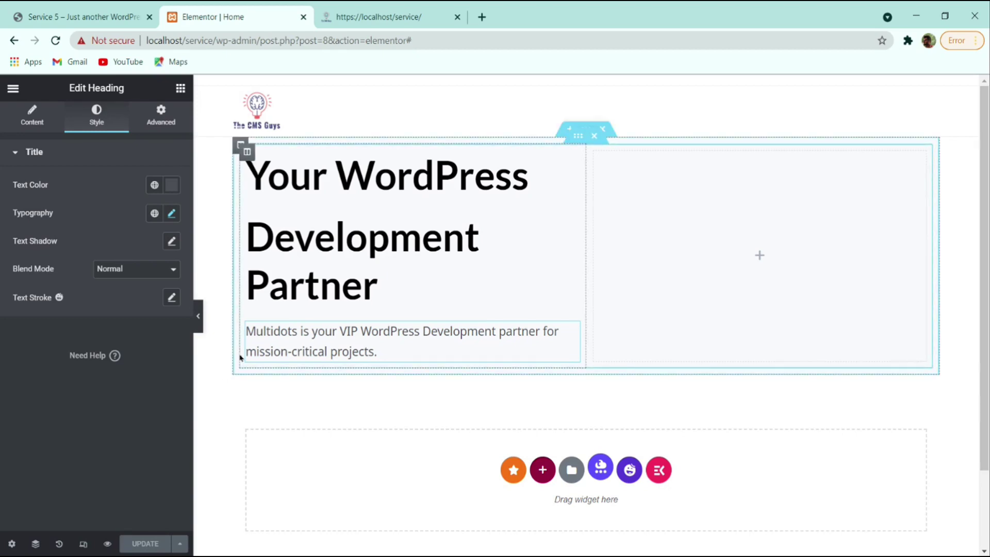
left_click(100, 16)
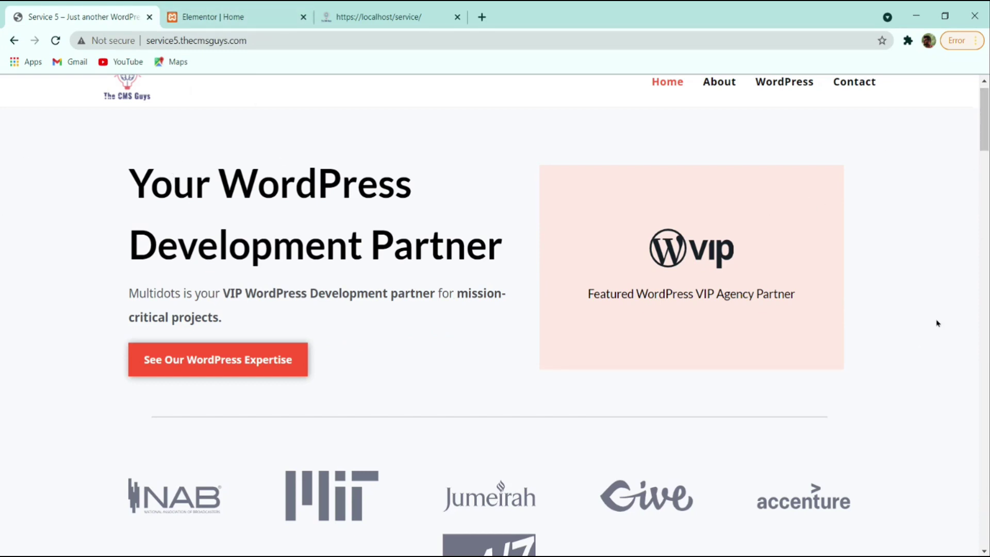
left_click(216, 17)
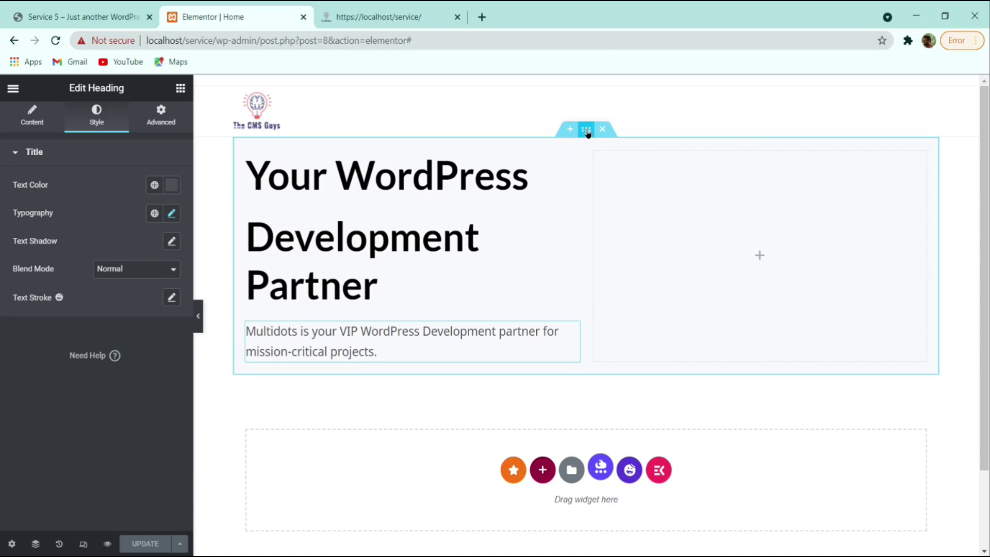
- Turn on Stretch Section for the hero and set its Content Width to Full Width
left_click(587, 130)
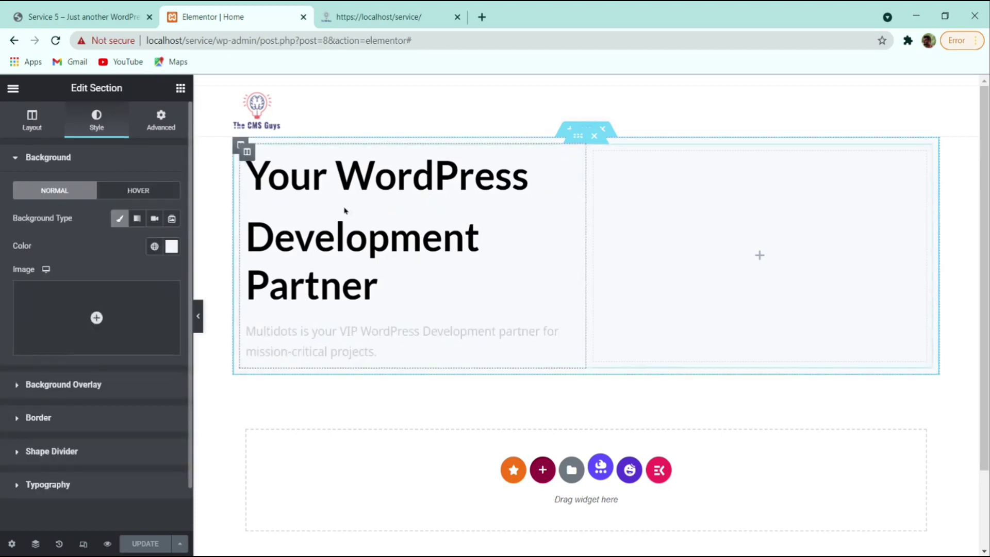
left_click(31, 122)
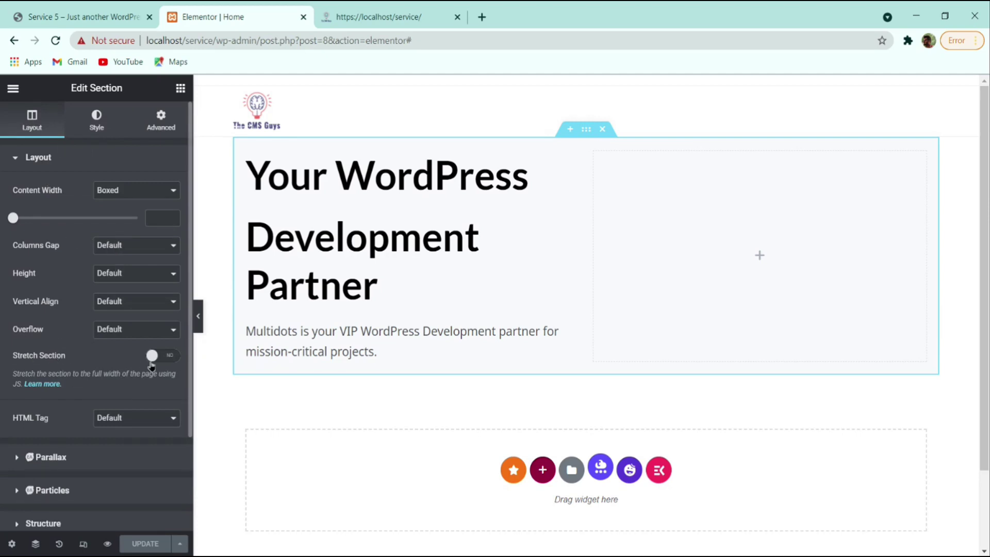
left_click(159, 356)
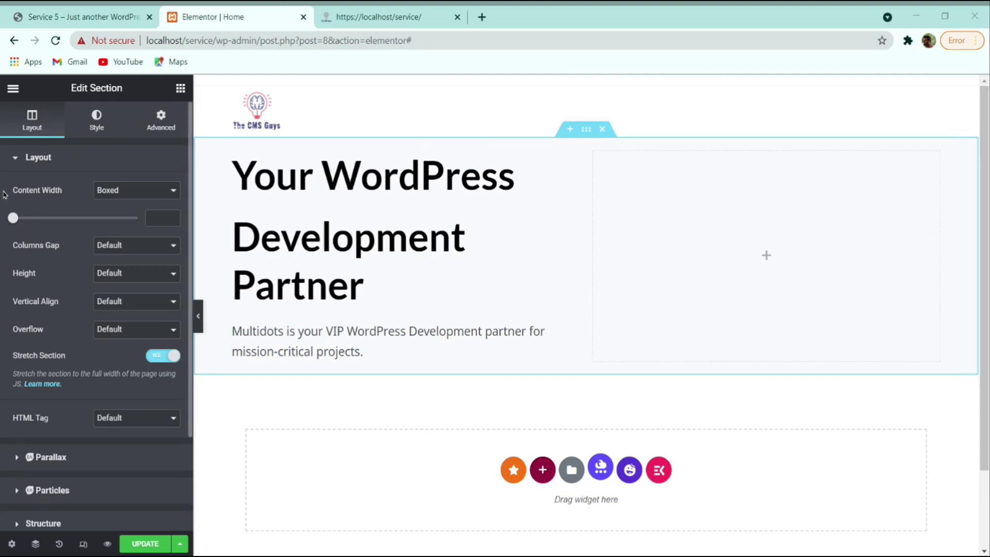
left_click(96, 191)
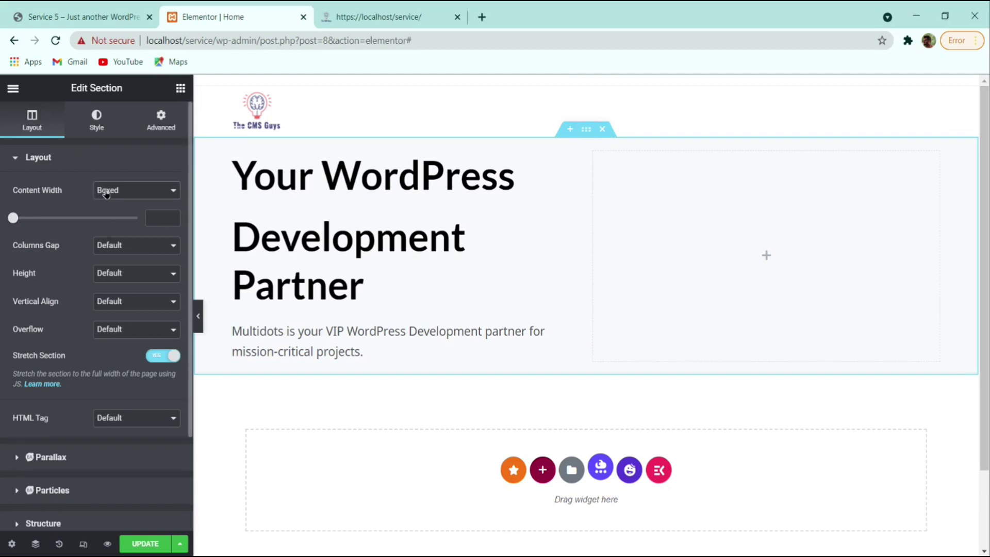
left_click(107, 215)
- Preview the page without the editor panel and compare it with the reference site
left_click(198, 316)
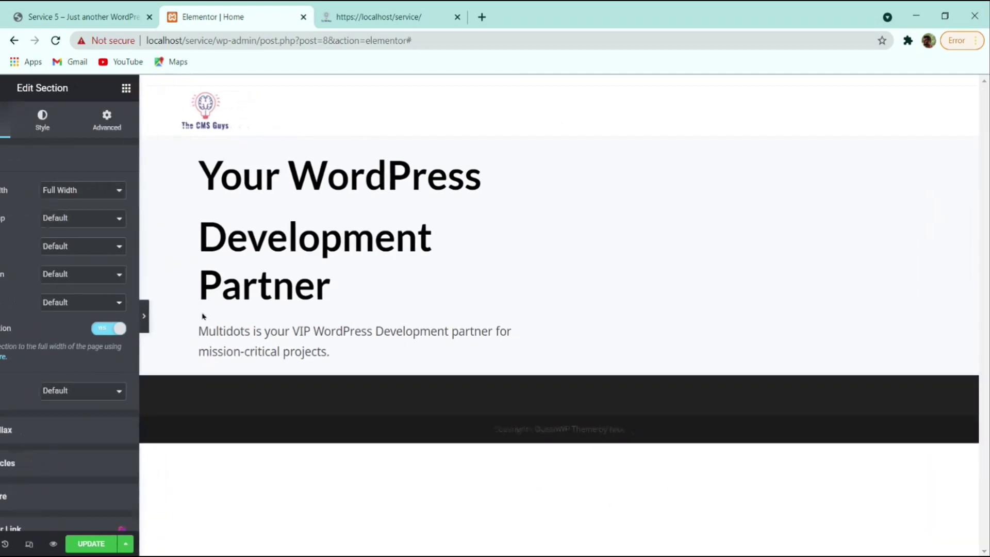
left_click(2, 316)
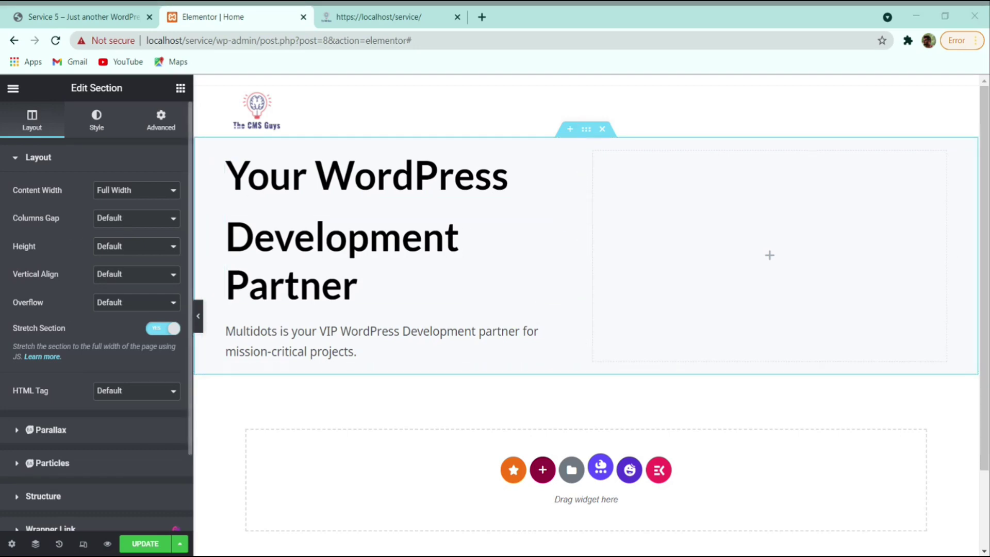
left_click(111, 11)
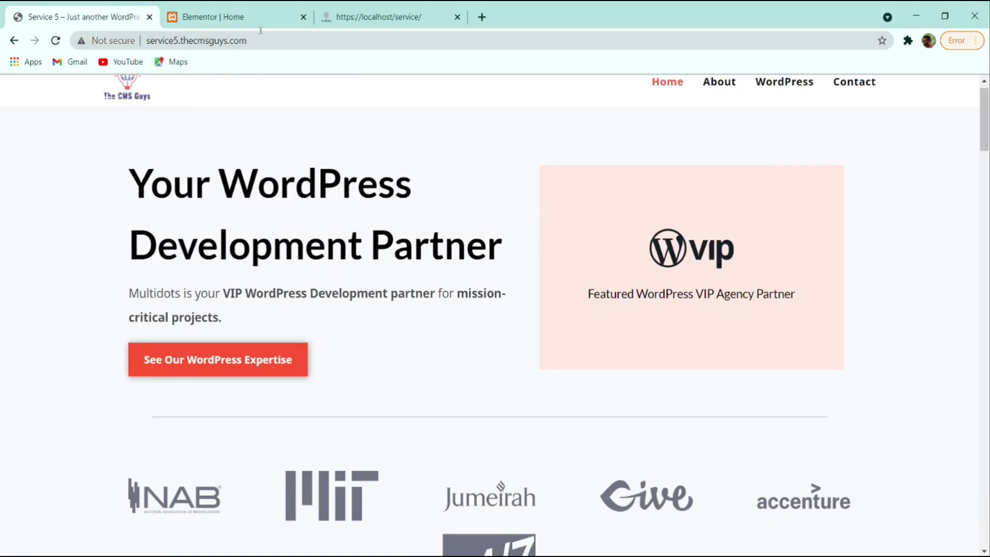
left_click(246, 15)
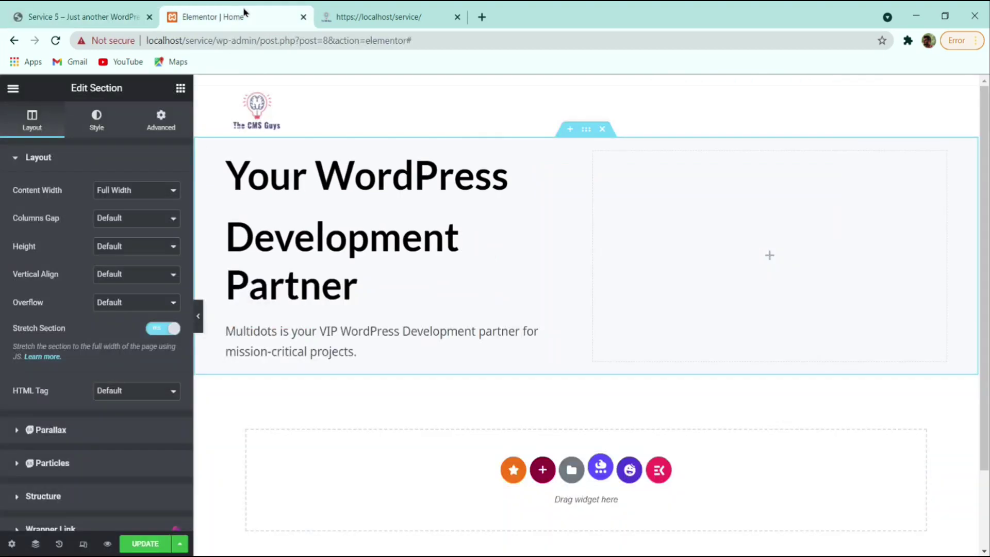
- Search widgets for 'button', drag a Button below the paragraph, and accept the icon library upgrade
left_click(180, 89)
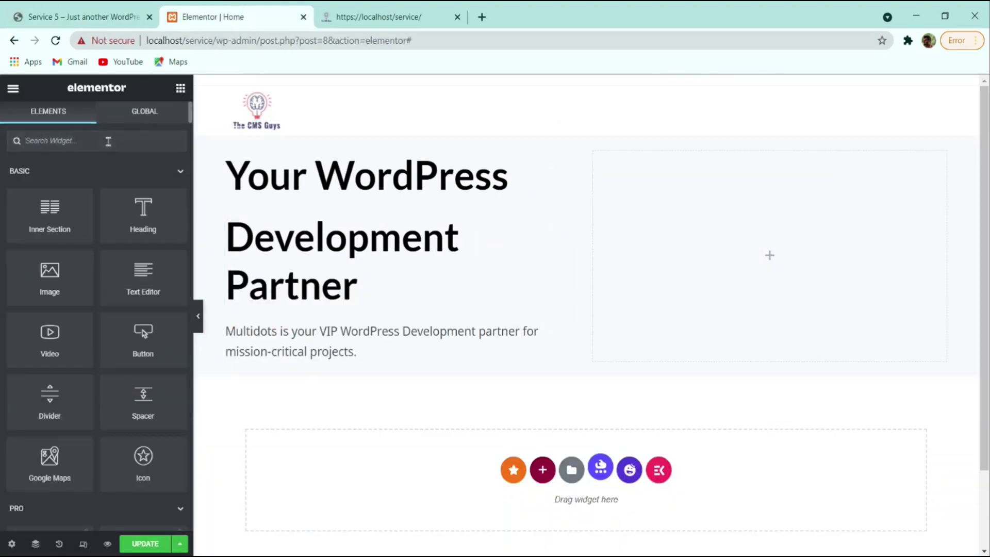
left_click(108, 141)
type("butoo")
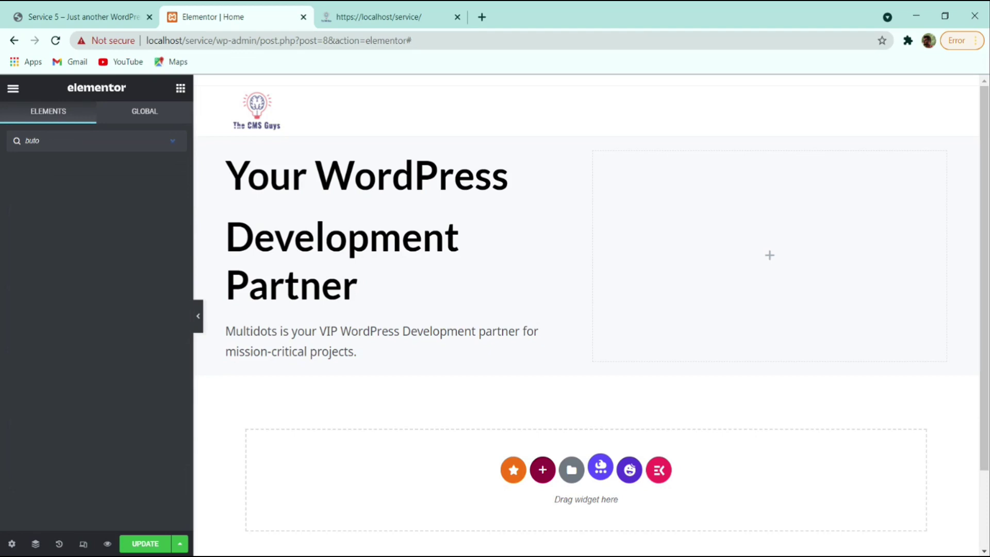
key("BackSpace")
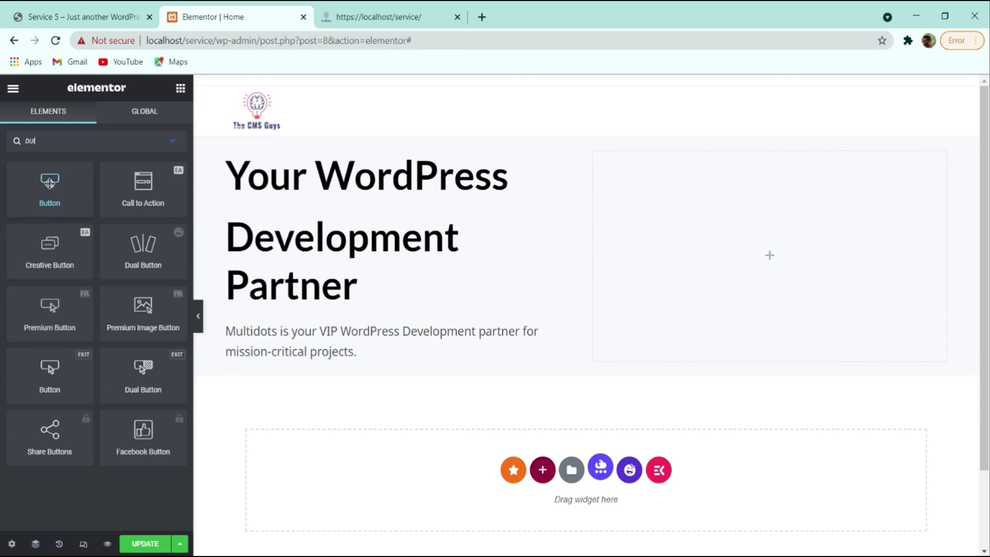
left_click_drag(50, 181, 284, 354)
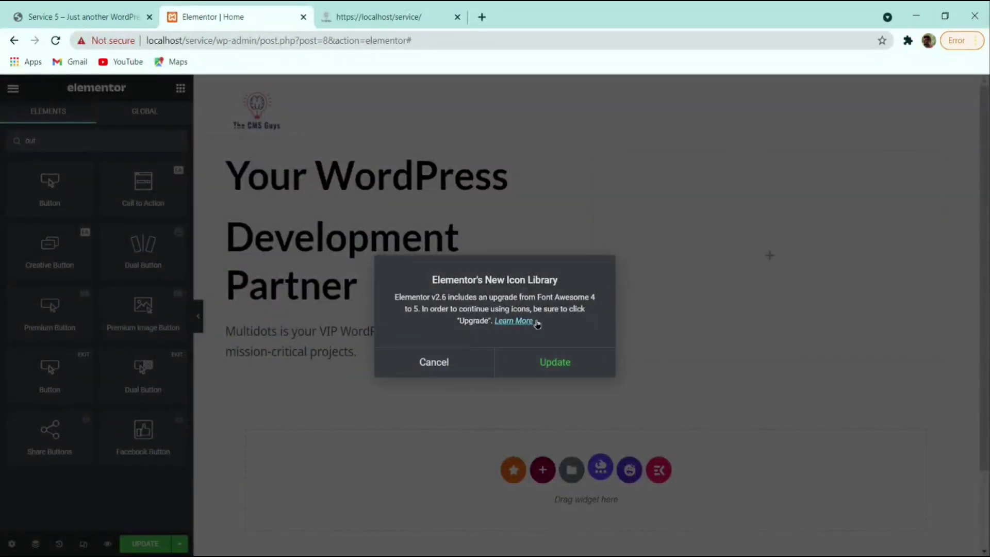
left_click(426, 362)
left_click(147, 543)
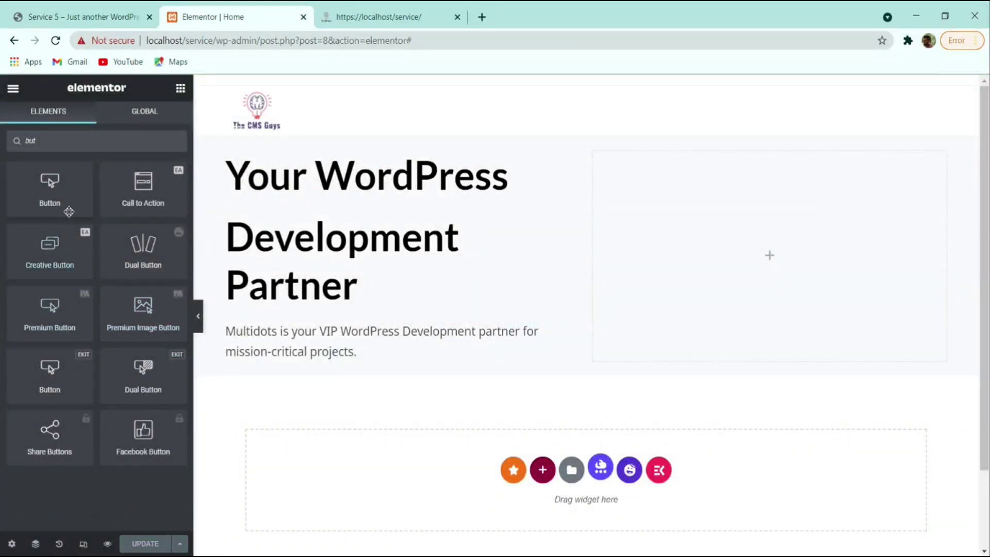
mouse_move(54, 192)
left_mouse_down()
mouse_move(206, 286)
mouse_move(382, 361)
left_mouse_up()
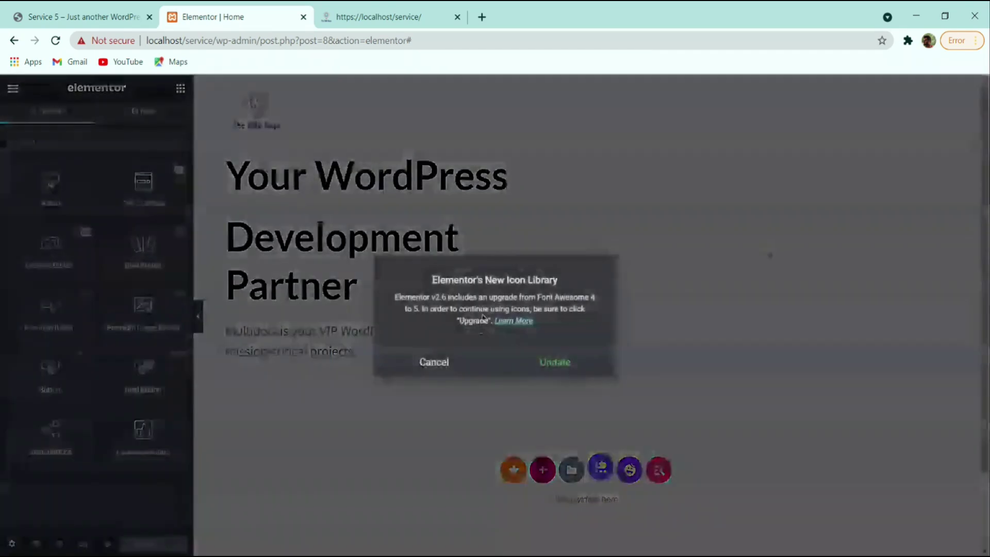
left_click(562, 363)
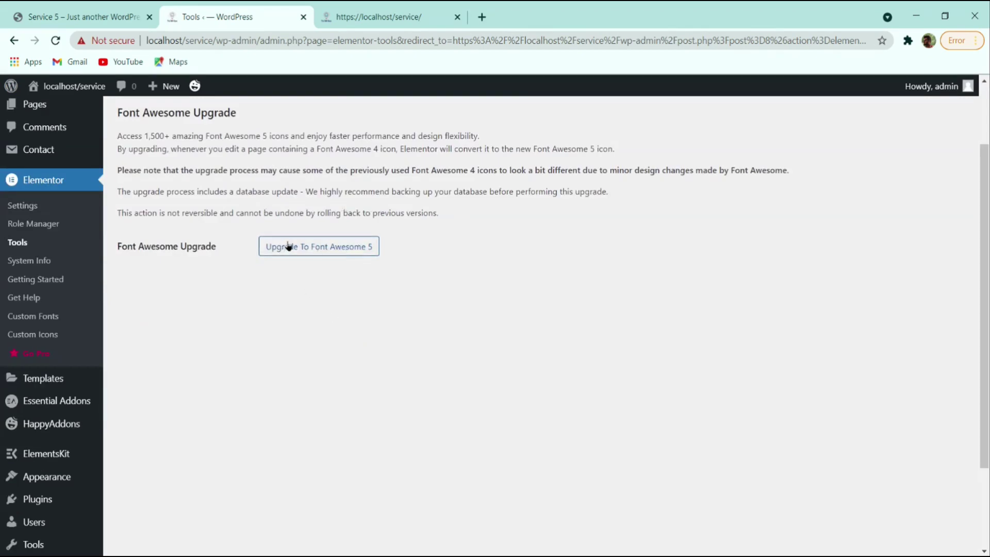
- Run the Upgrade To Font Awesome 5 migration and confirm it
left_click(324, 248)
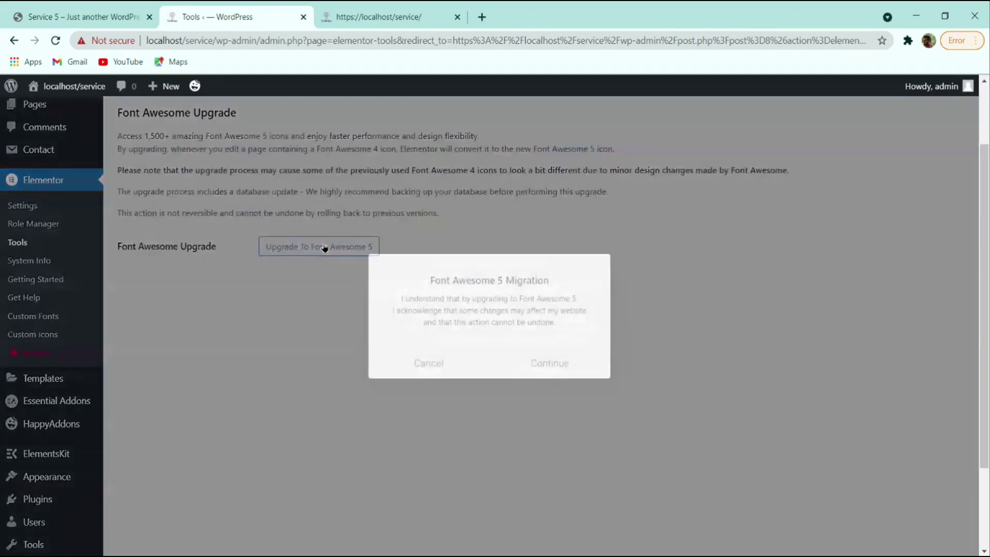
left_click(539, 360)
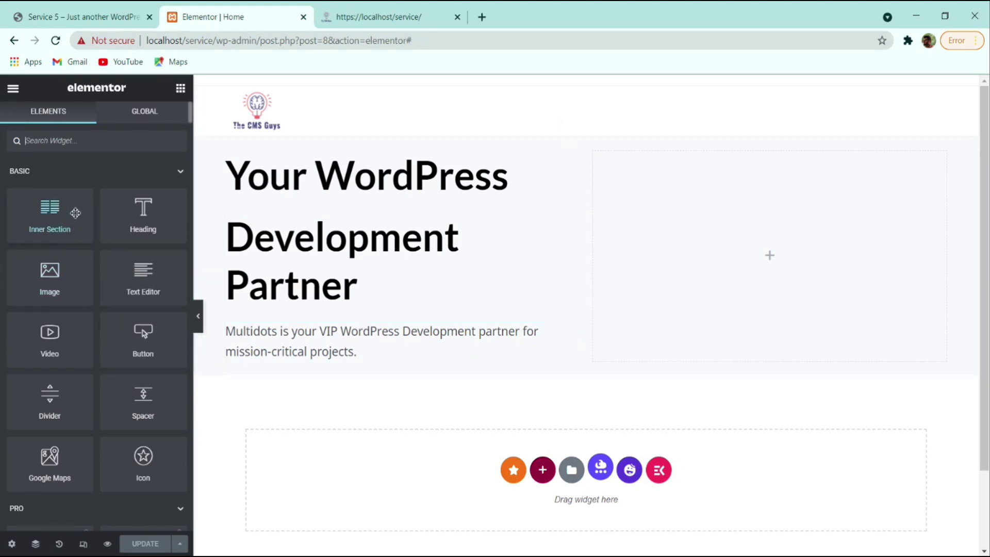
- Search 'butt' and place a Button widget below the Multidots paragraph, checking the reference
left_click(102, 135)
type("butt")
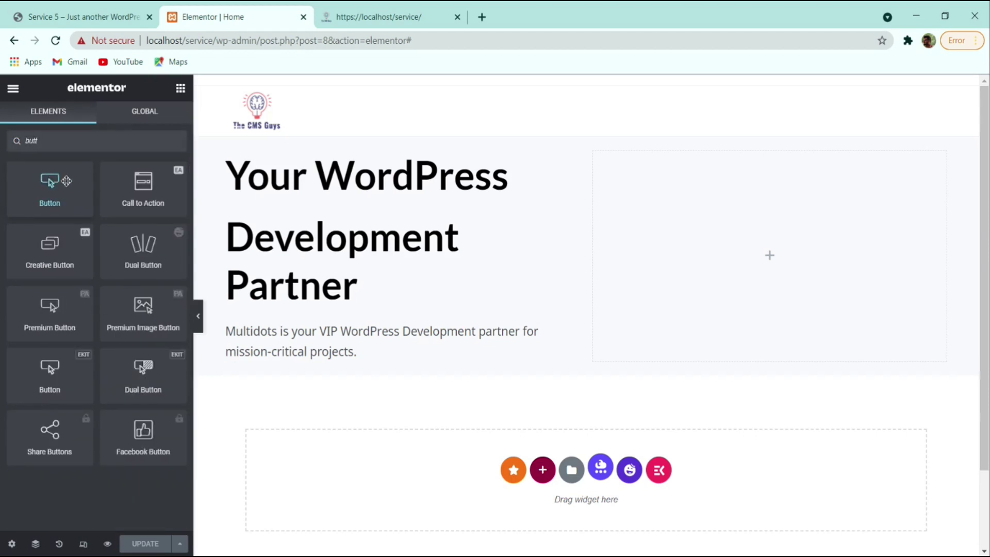
left_click_drag(66, 180, 402, 363)
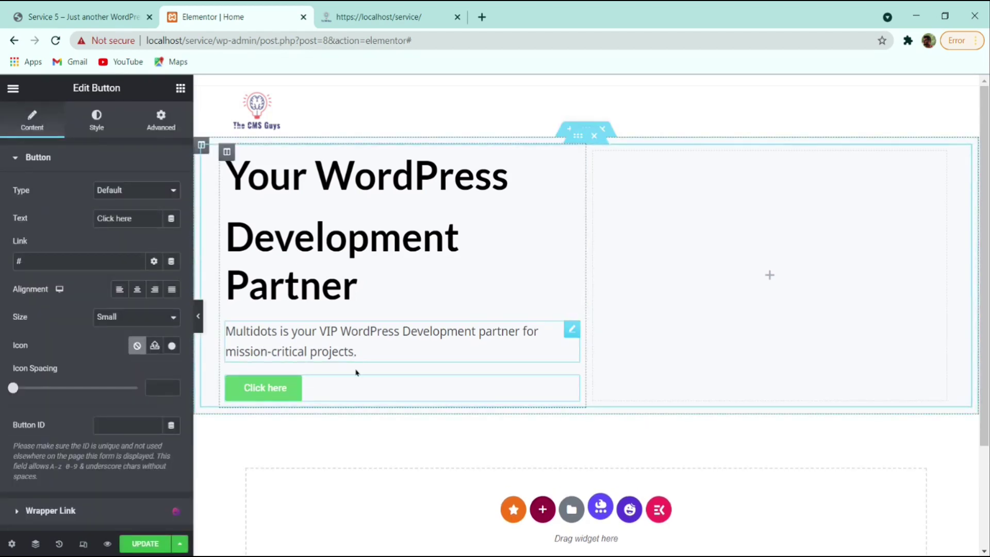
left_click(104, 14)
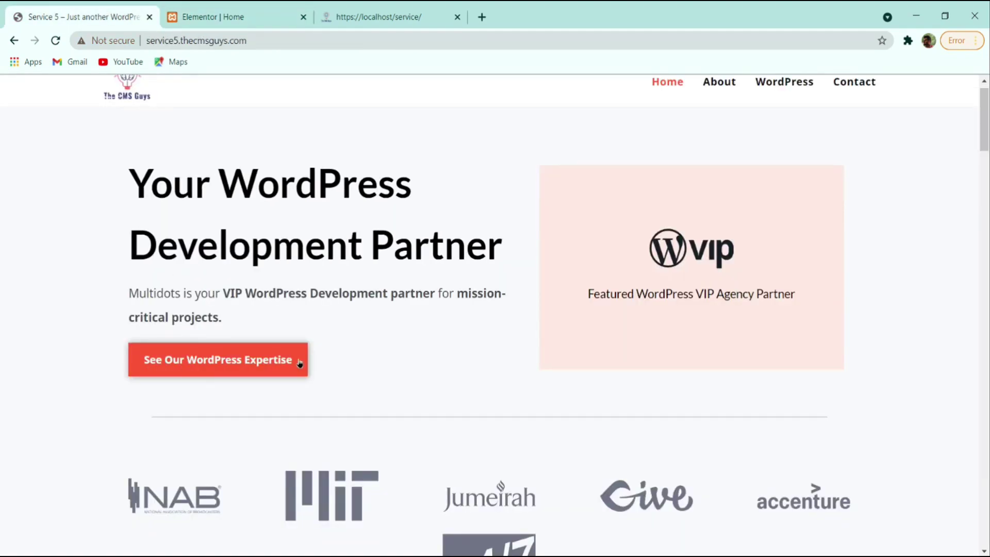
left_click(227, 17)
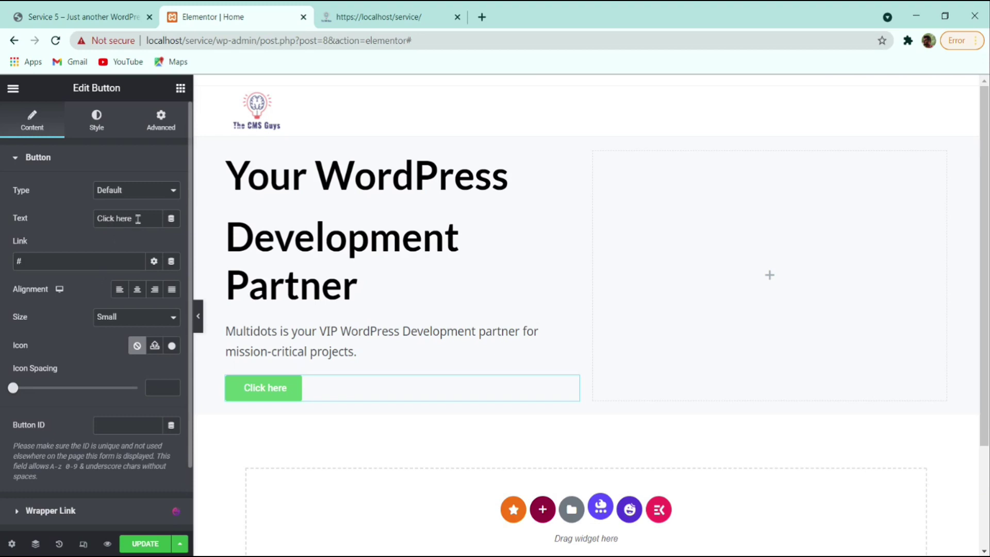
- Replace the hero button label with 'See Our Wordpress Expertise', fixing the stray trailing letter
triple_click(114, 217)
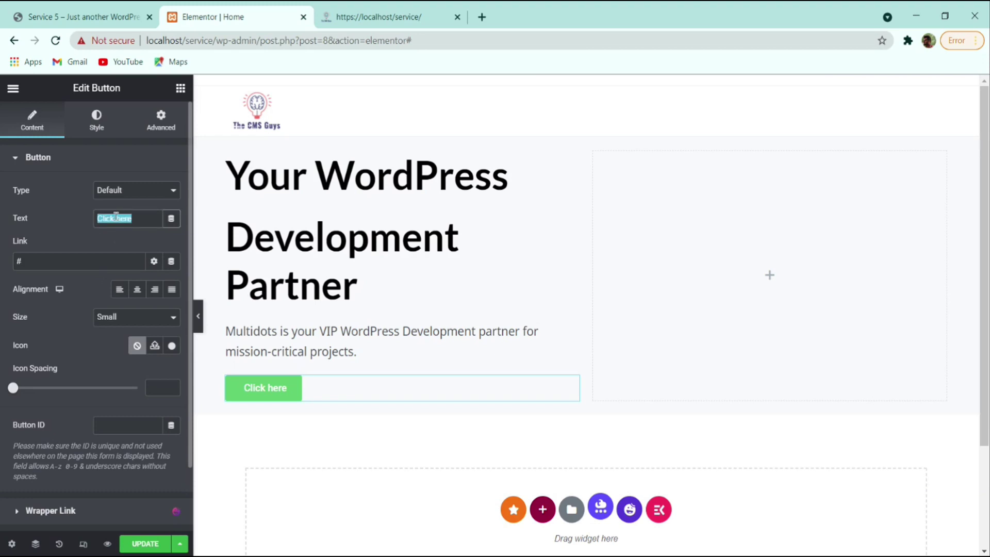
type("See Our Wo")
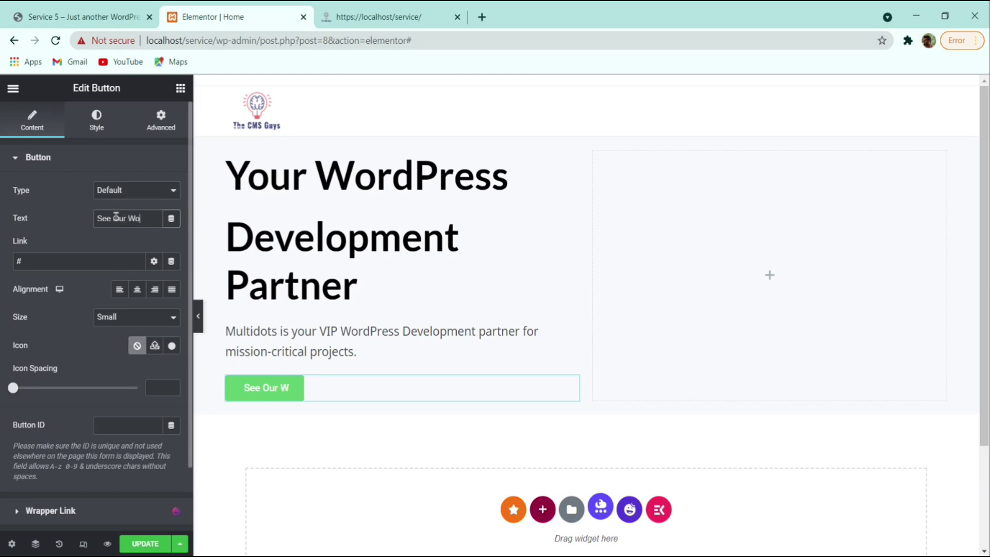
type("rdpress E")
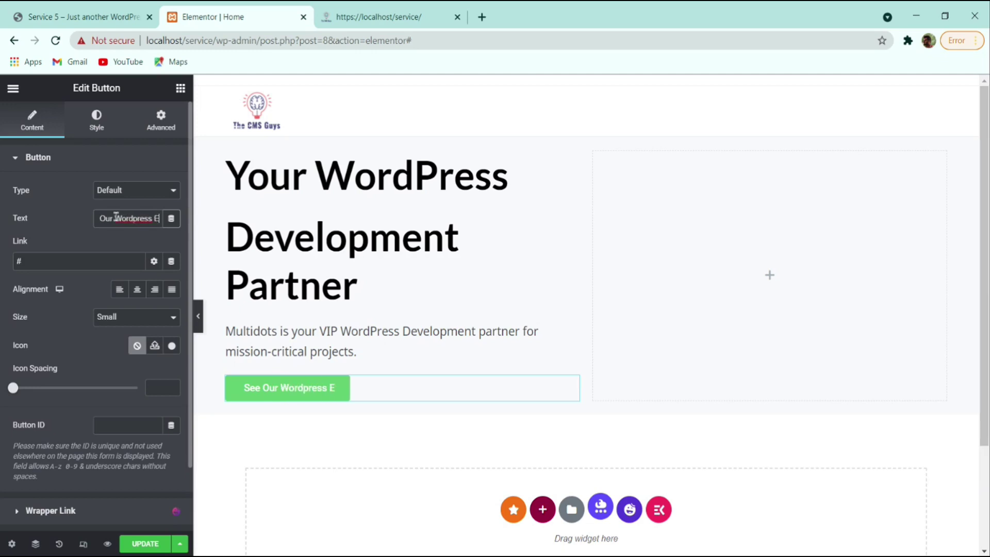
type("xpertiser")
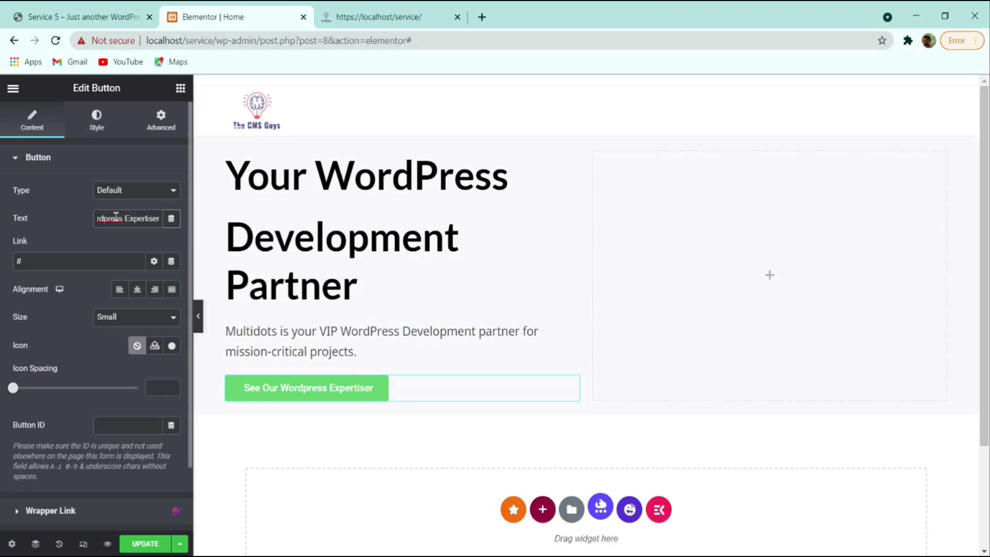
key("BackSpace")
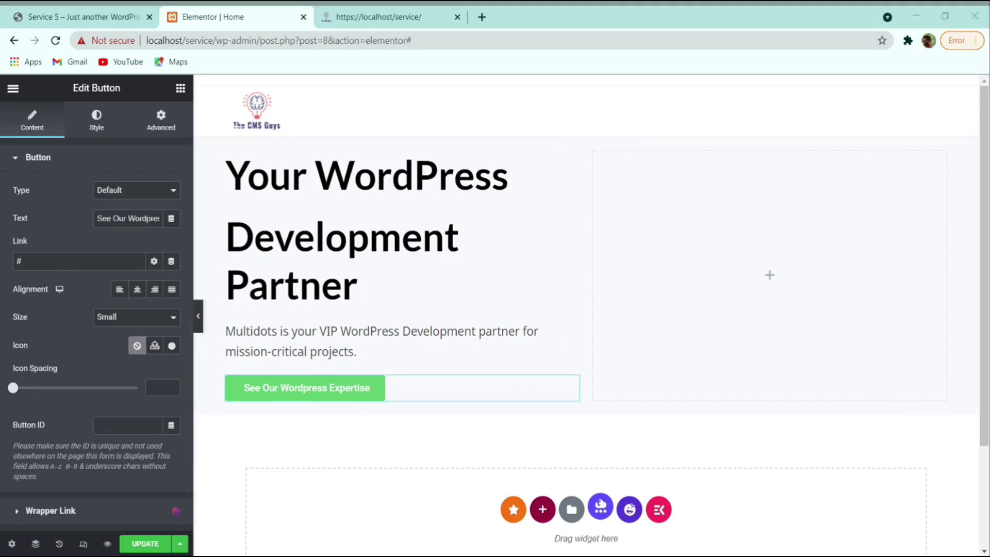
- Try the button alignments, settle on Left, compare with the reference, then bring up style settings
left_click(138, 290)
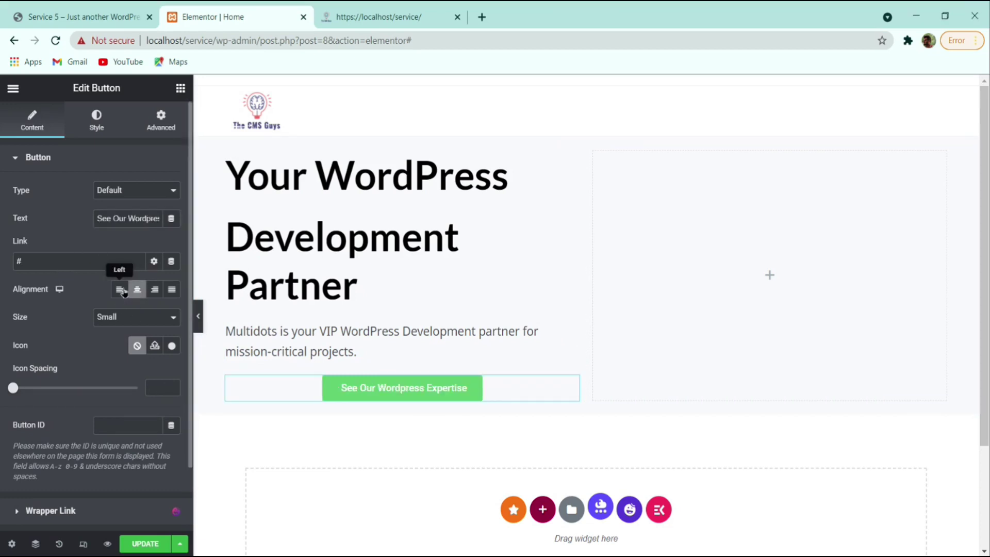
left_click(120, 290)
left_click(155, 290)
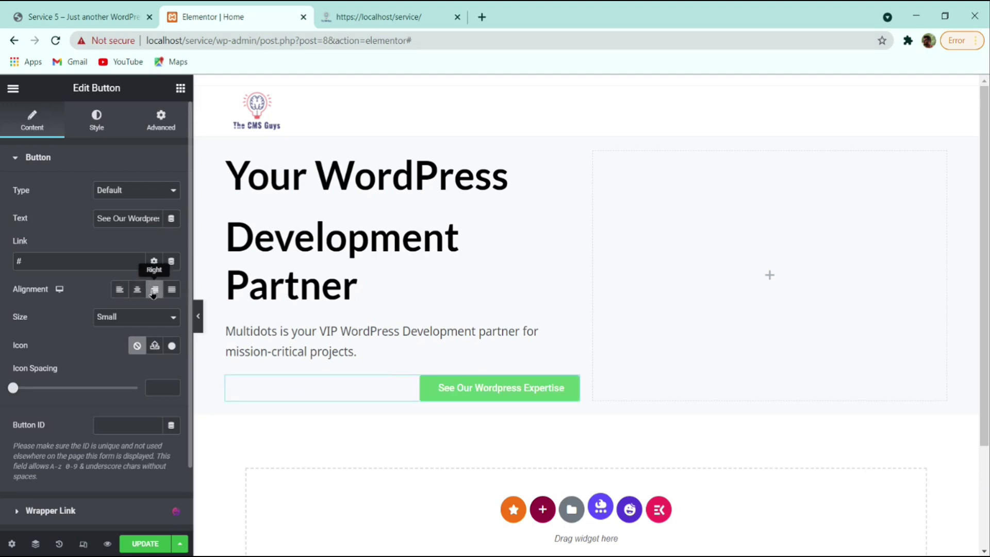
left_click(172, 289)
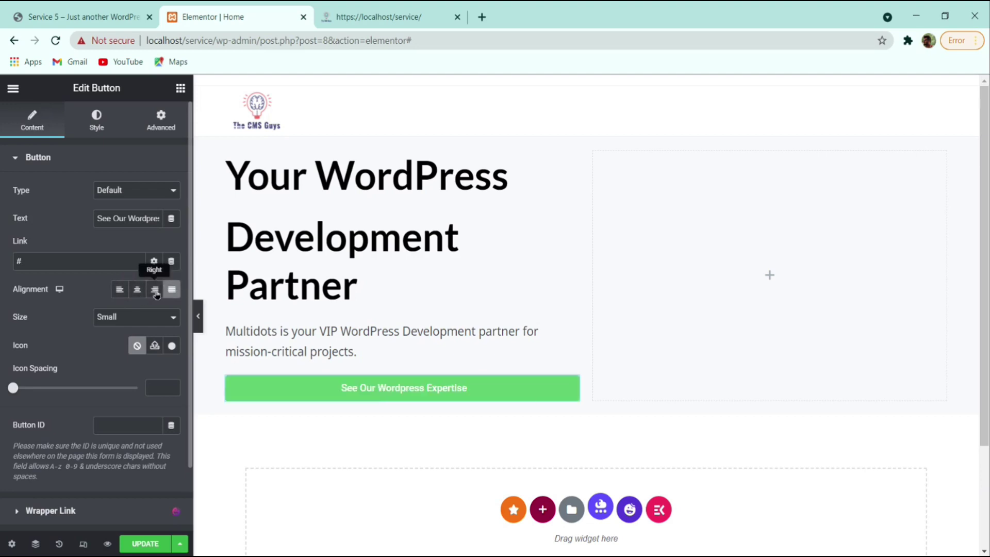
left_click(138, 289)
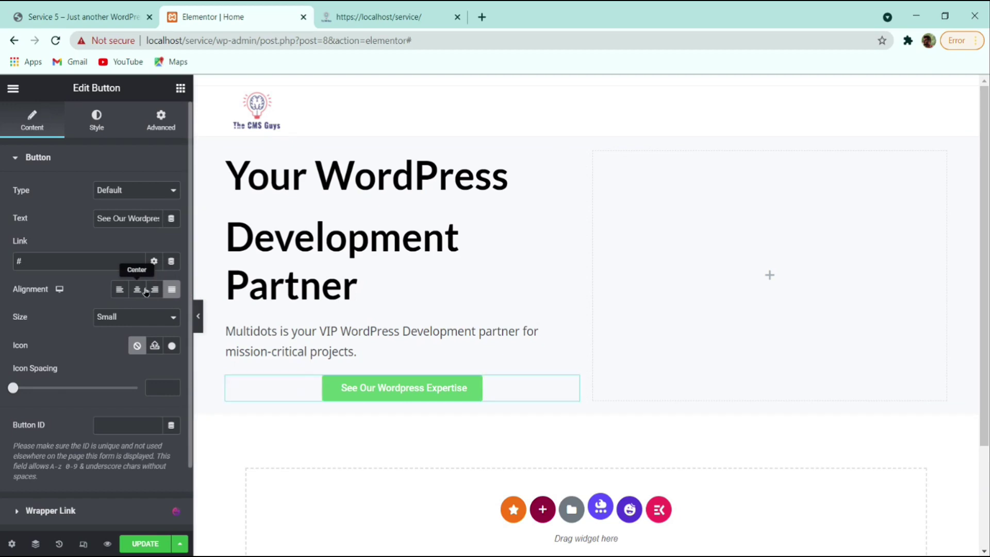
left_click(121, 289)
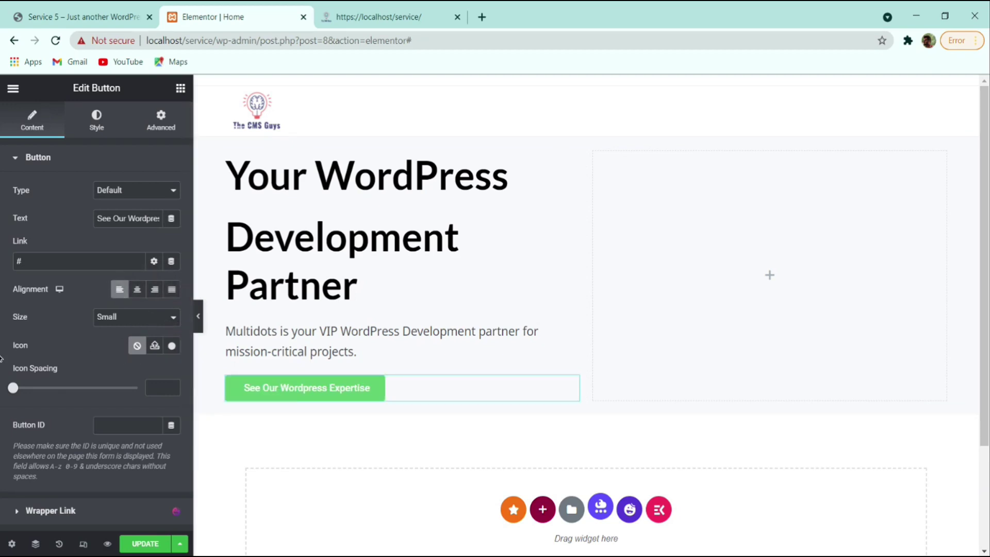
left_click(112, 16)
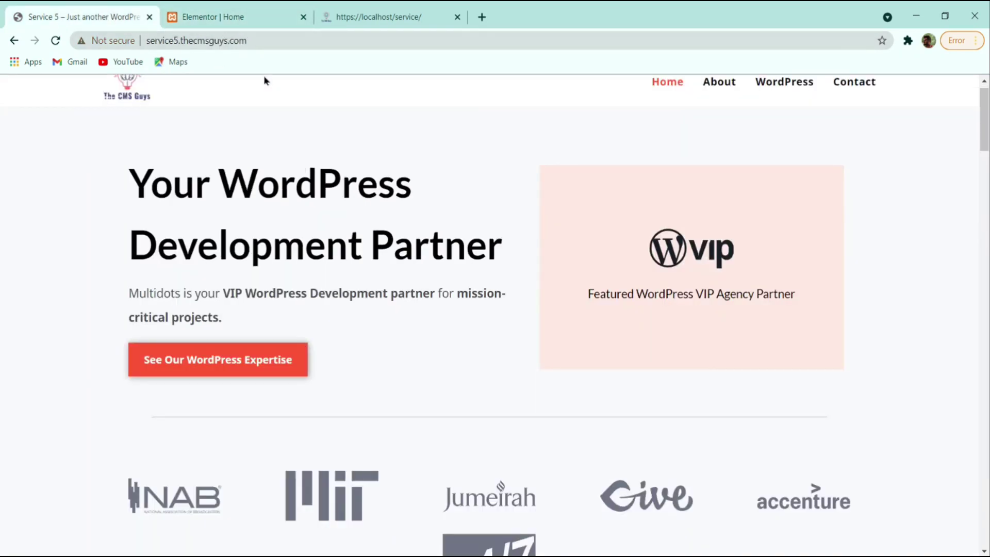
left_click(272, 18)
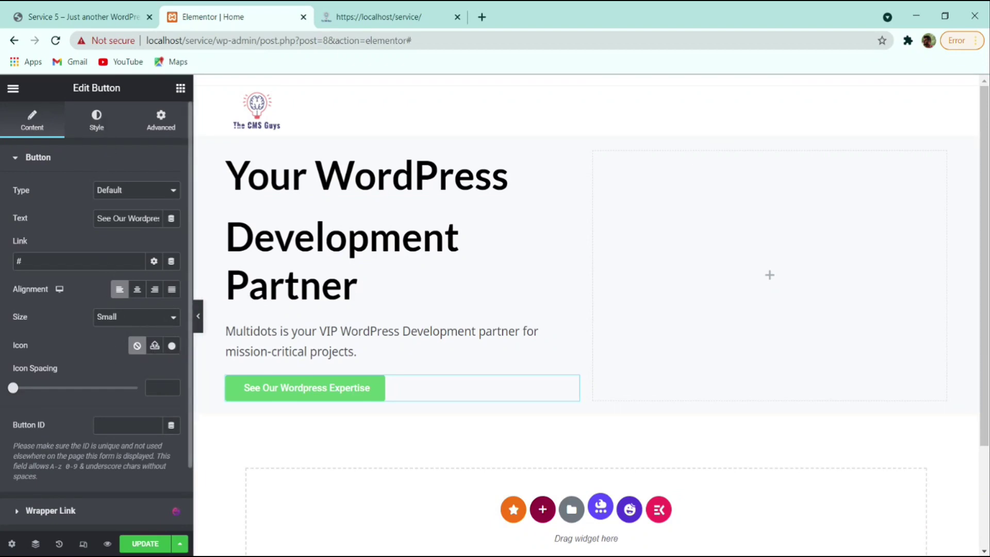
left_click(97, 121)
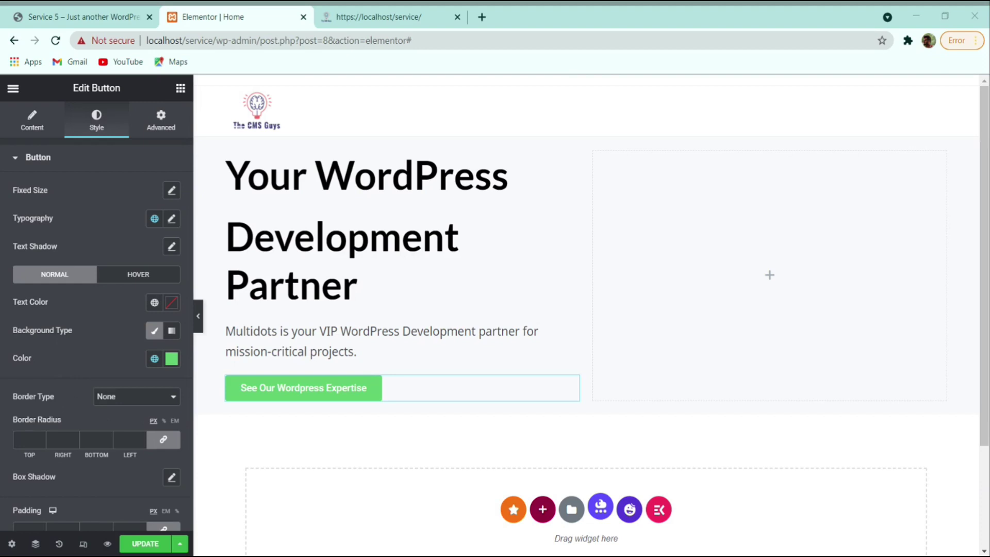
- Set the button's Fixed Size to Height 50 px and Width 300 px
left_click(172, 190)
type("50")
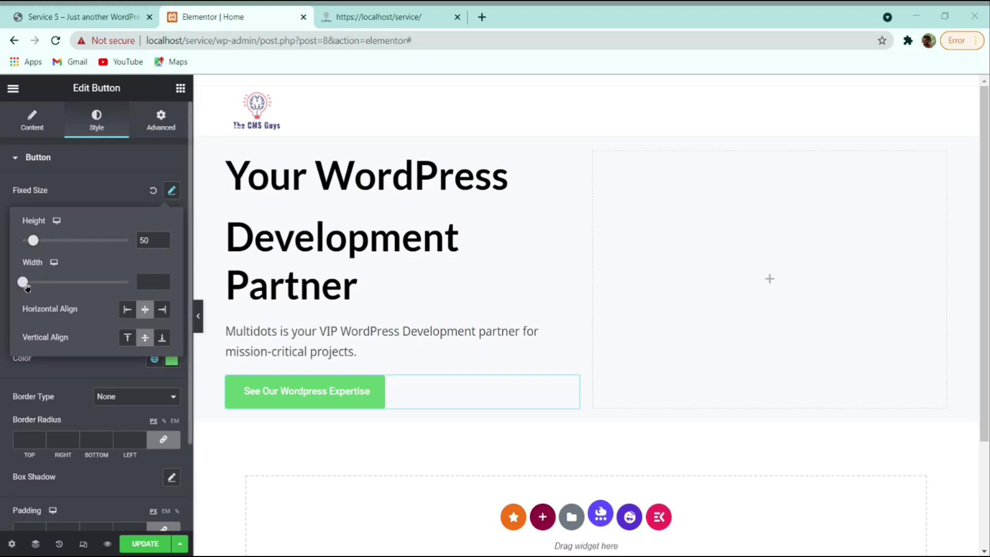
left_click(24, 282)
left_click_drag(34, 288, 102, 289)
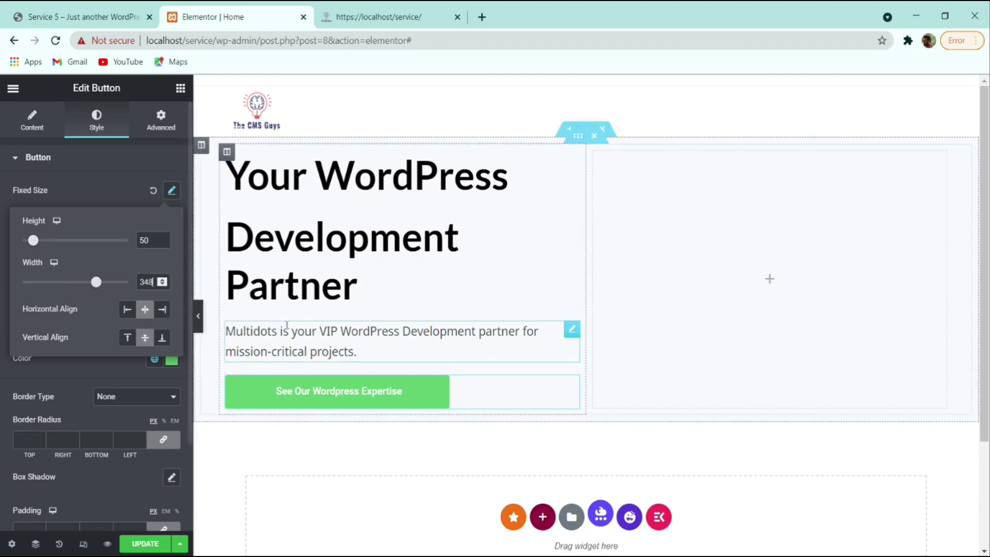
key("BackSpace")
key("BackSpace")
type("00")
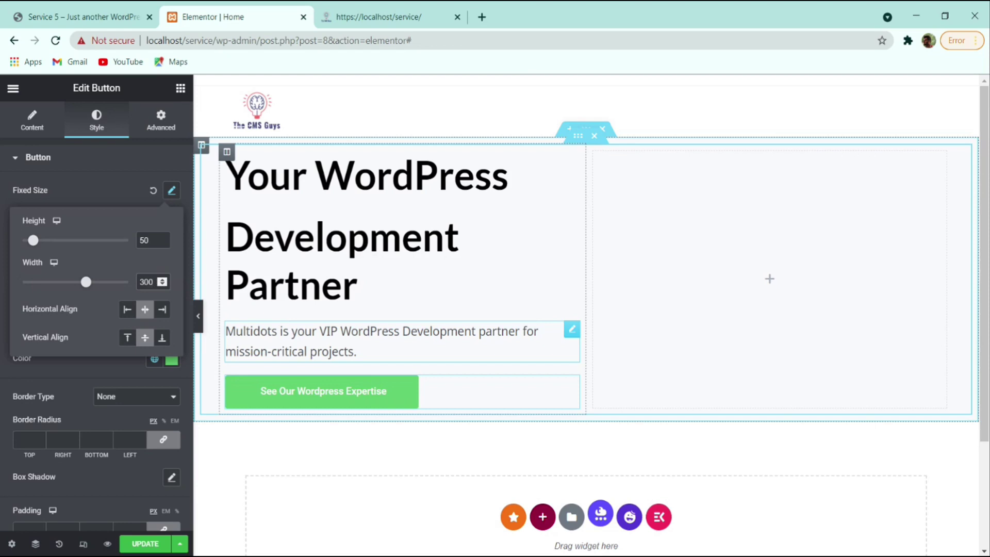
left_click(100, 193)
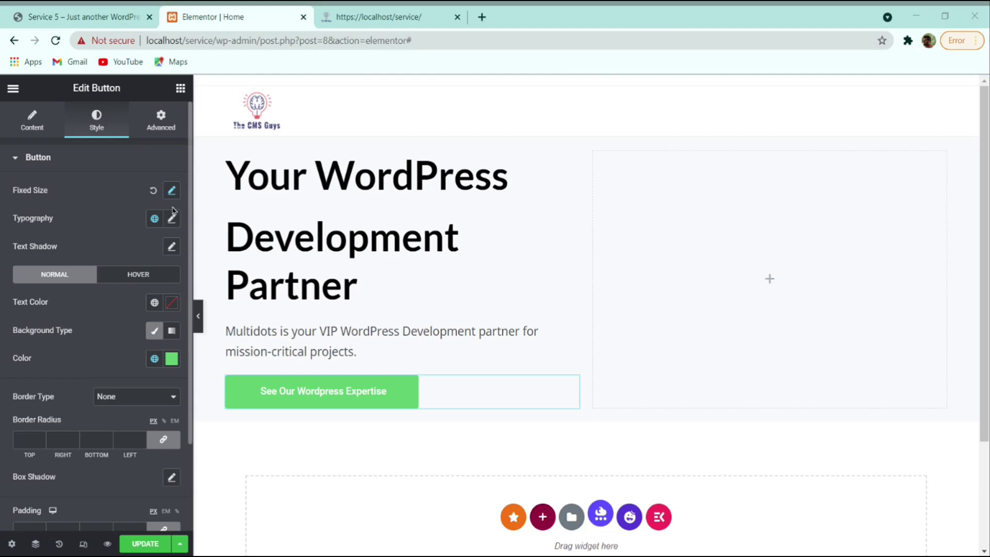
- Set the button typography to Noto Sans, size 16 px, weight 700
left_click(171, 218)
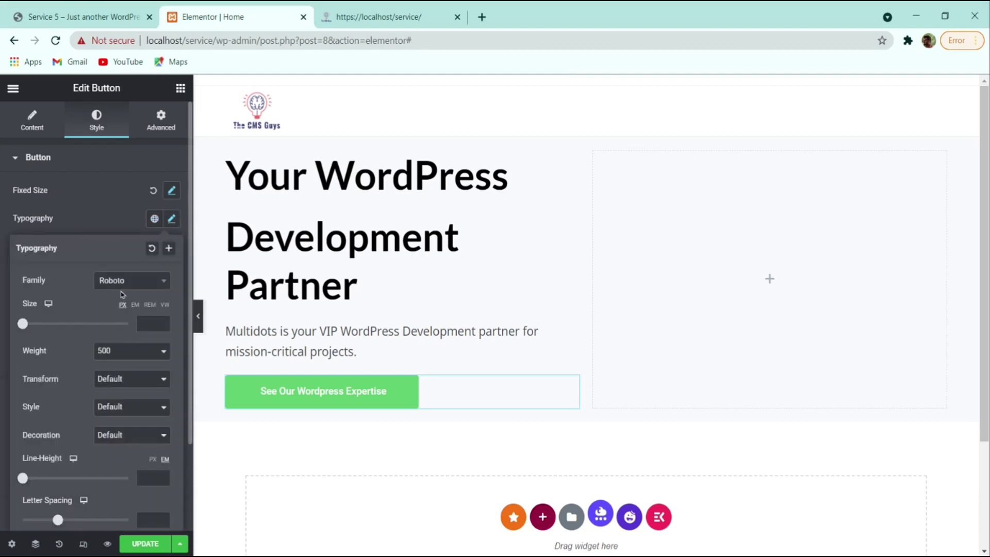
left_click(122, 284)
type("noto")
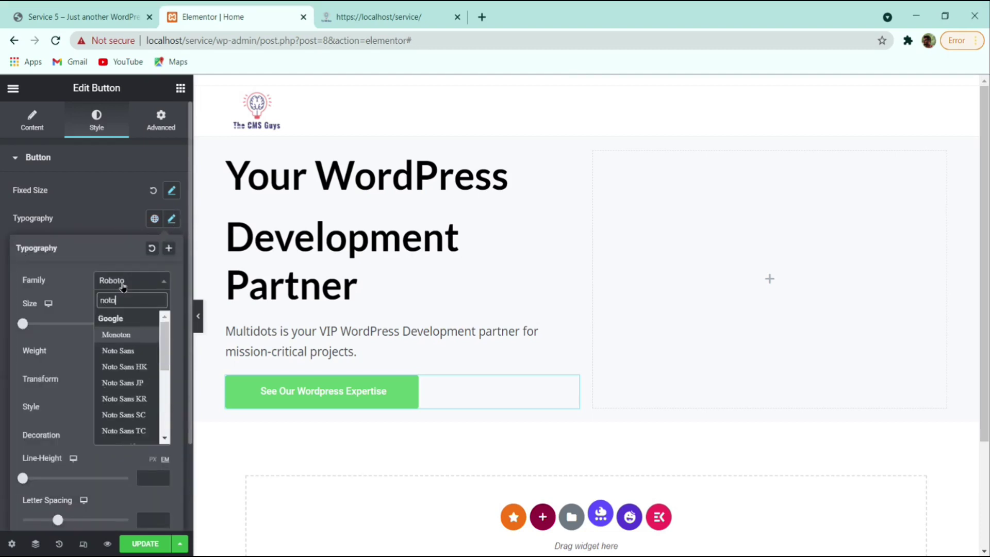
key("Down")
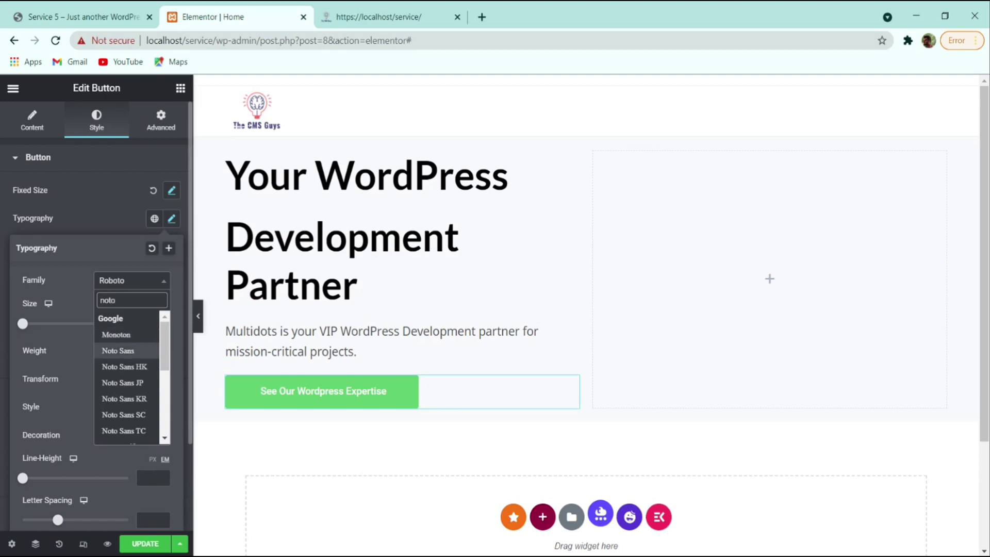
key("Return")
left_click(151, 323)
type("16")
left_click(168, 349)
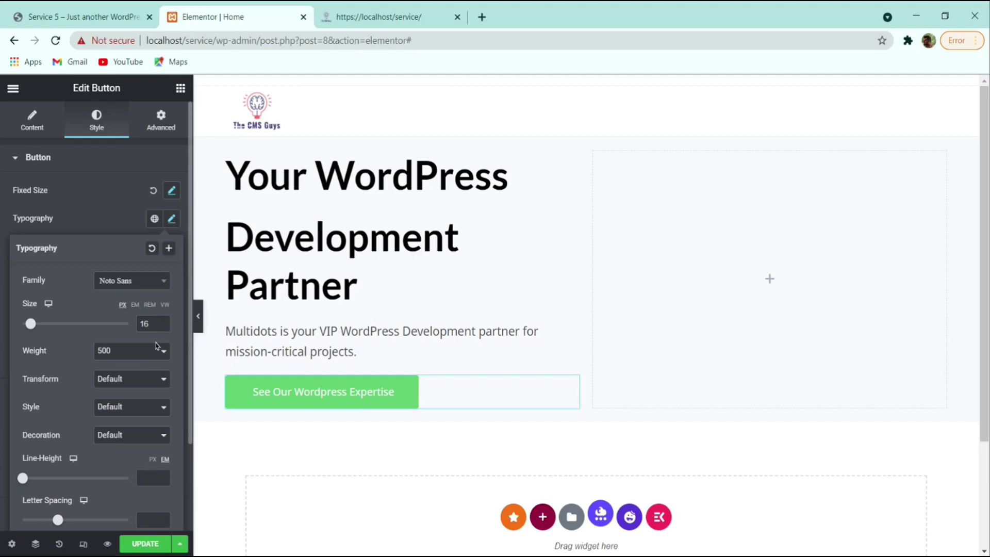
left_click(134, 428)
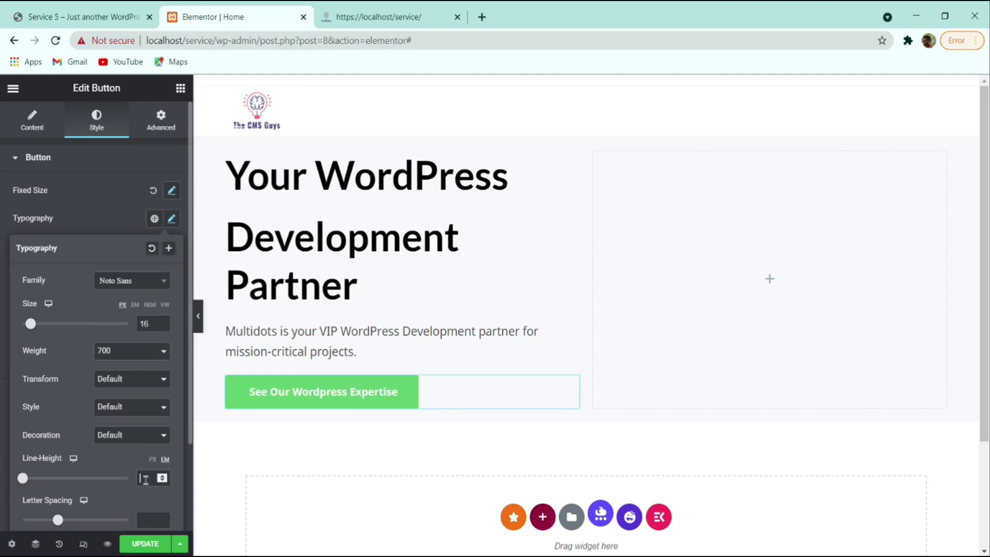
scroll(146, 478, "up", 3)
left_click(119, 229)
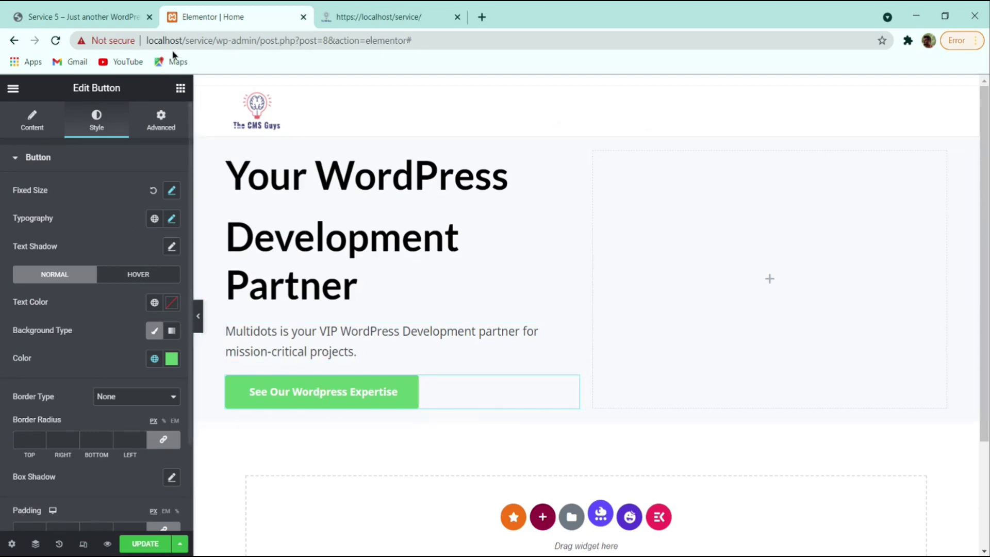
- After checking the reference, make the button text white and its background red #FD5636
left_click(132, 17)
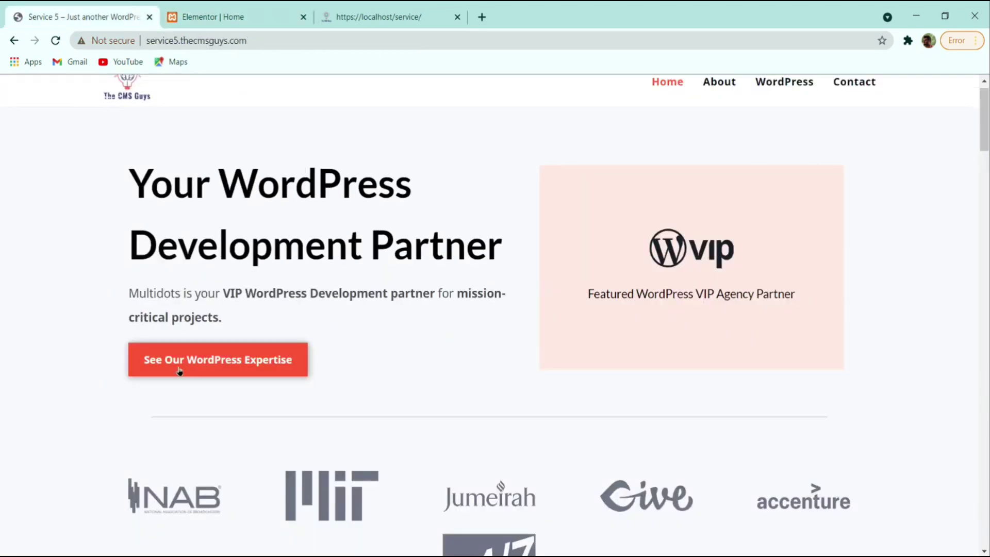
left_click(247, 14)
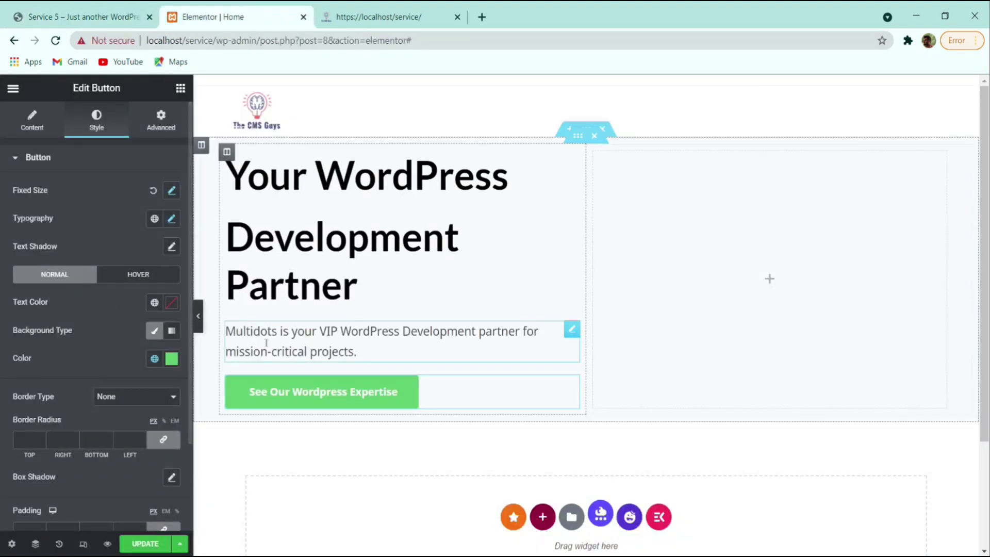
left_click(172, 302)
left_click(158, 367)
left_click_drag(158, 367, 25, 353)
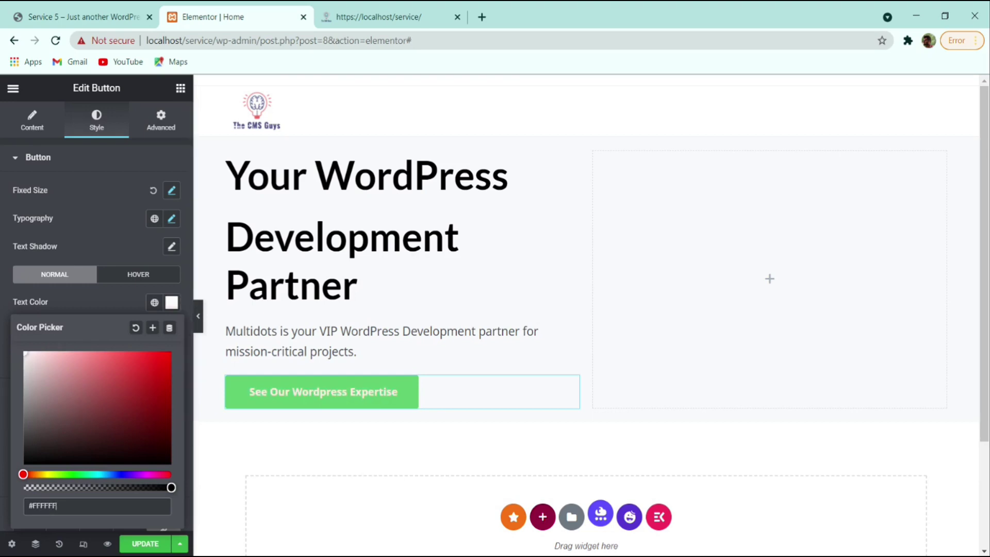
left_click(116, 317)
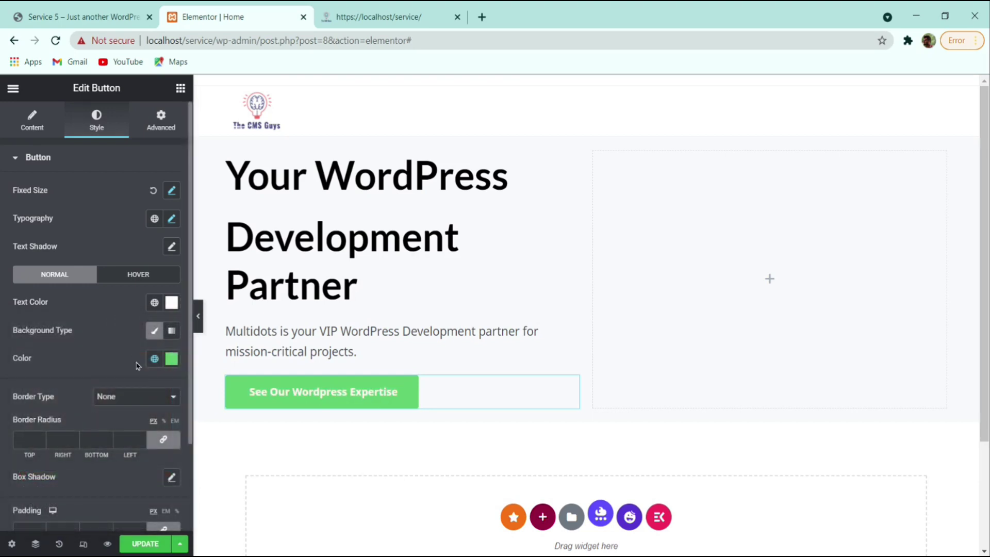
left_click(172, 360)
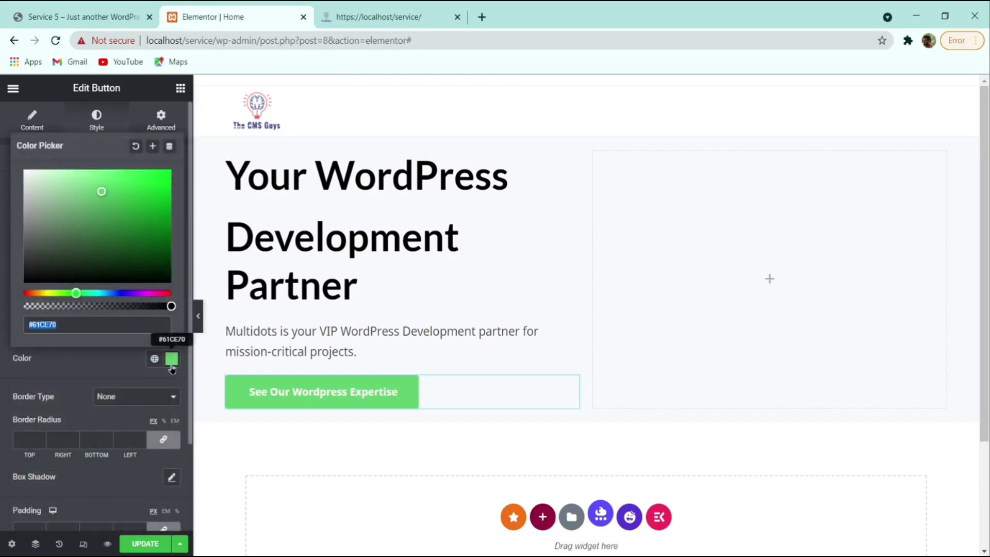
type("#FD5636")
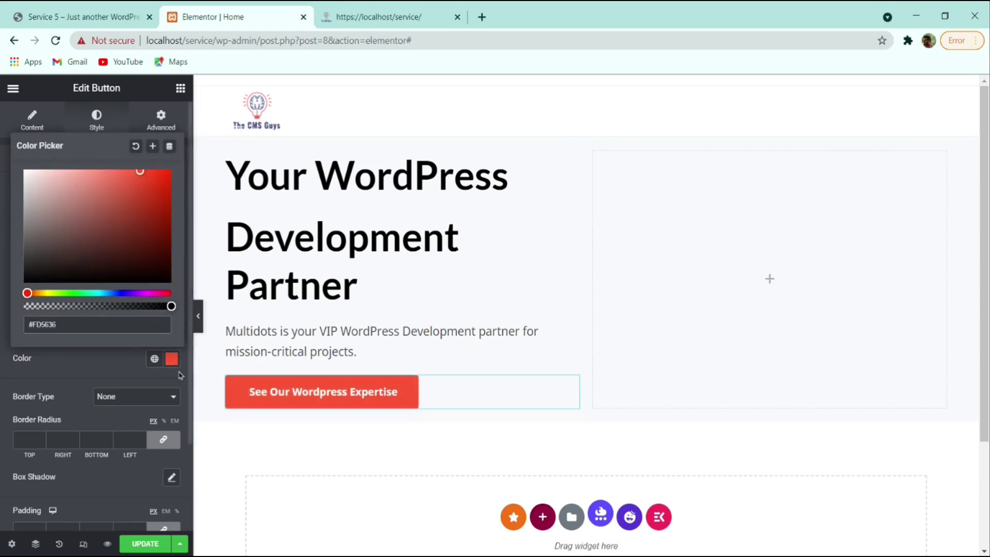
left_click(94, 360)
- Compare with the reference site and set all four button border radii to 0
left_click(82, 17)
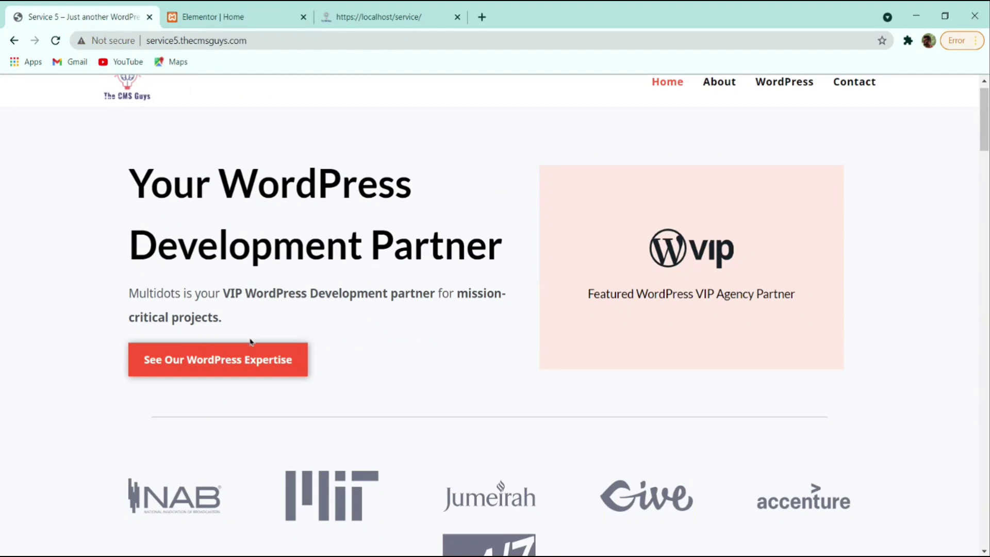
left_click(258, 17)
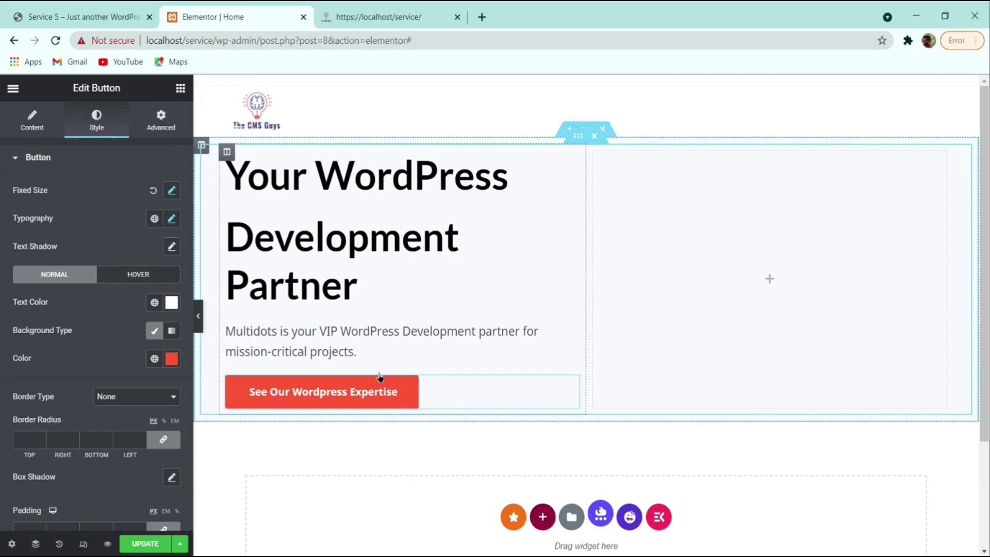
key("ctrl+1")
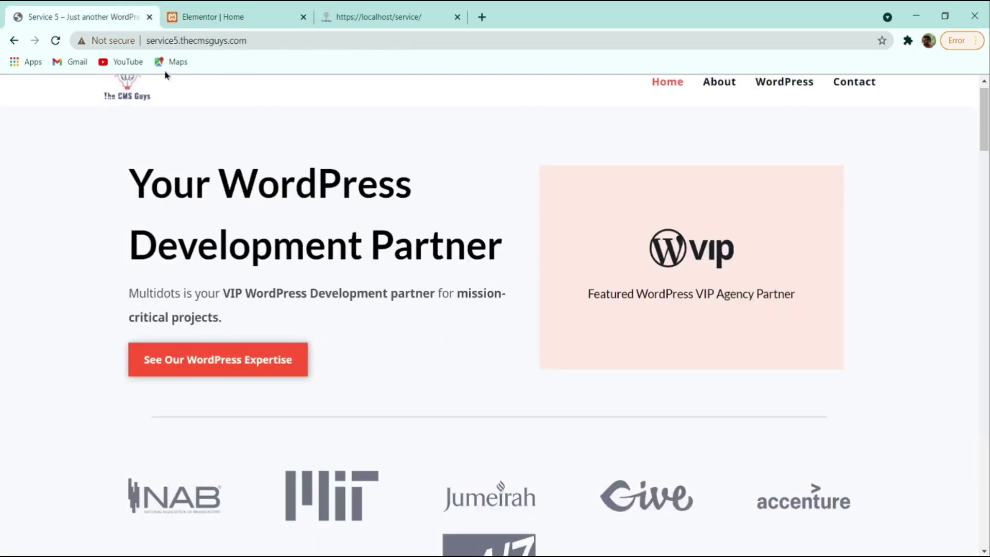
left_click(246, 14)
left_click(178, 444)
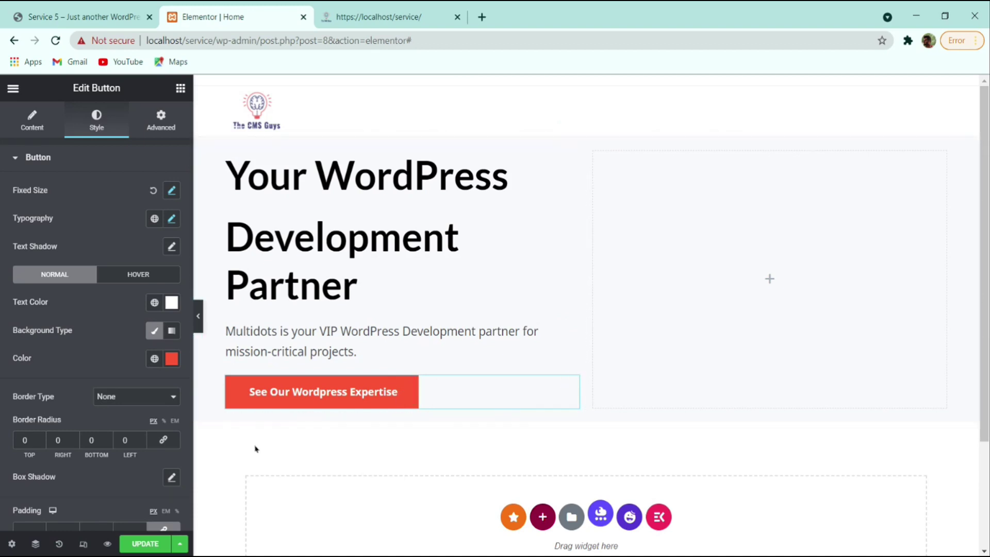
- Give the button a Box Shadow in black with alpha lowered to about 0.2
scroll(114, 430, "down", 2)
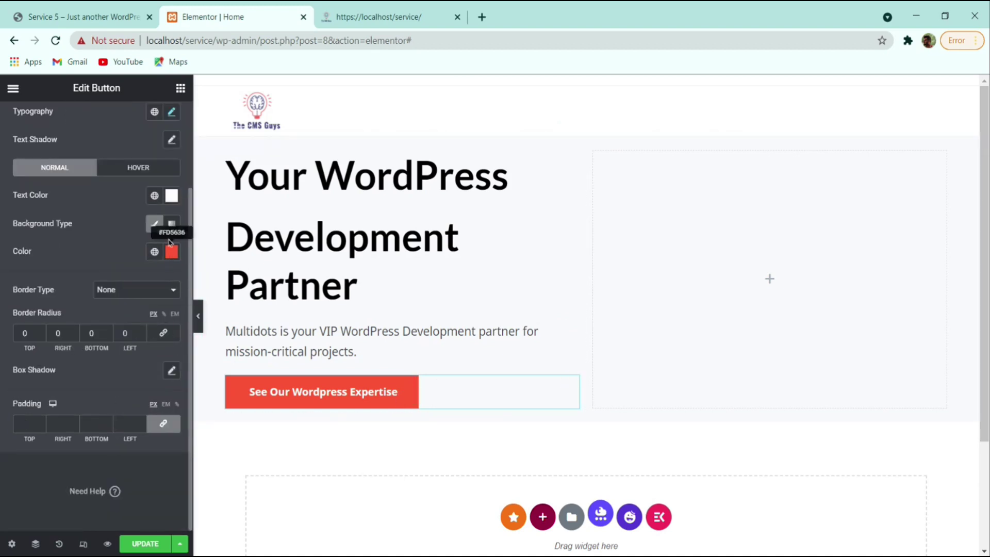
left_click(171, 370)
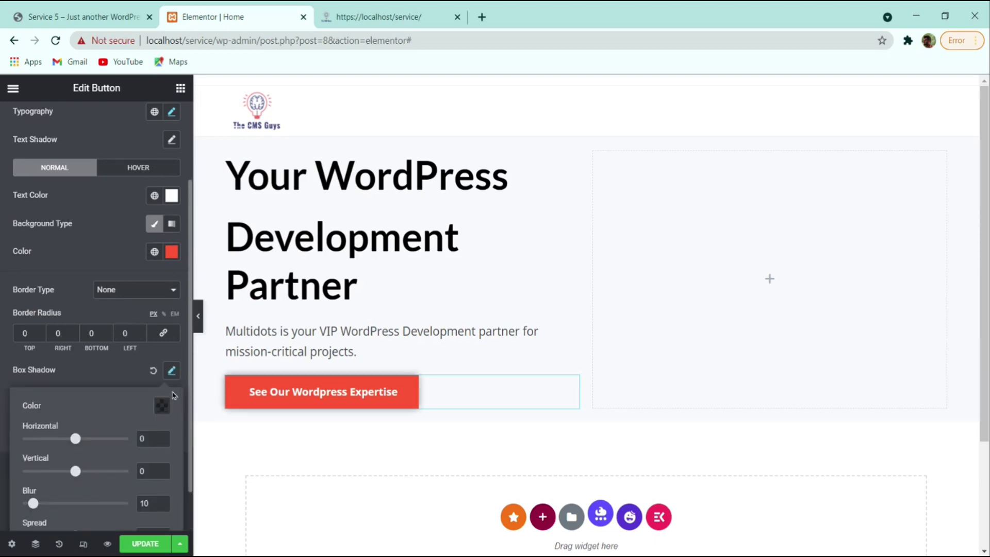
left_click(172, 370)
left_click(172, 370)
left_click(161, 405)
left_click(164, 353)
left_click_drag(165, 353, 132, 355)
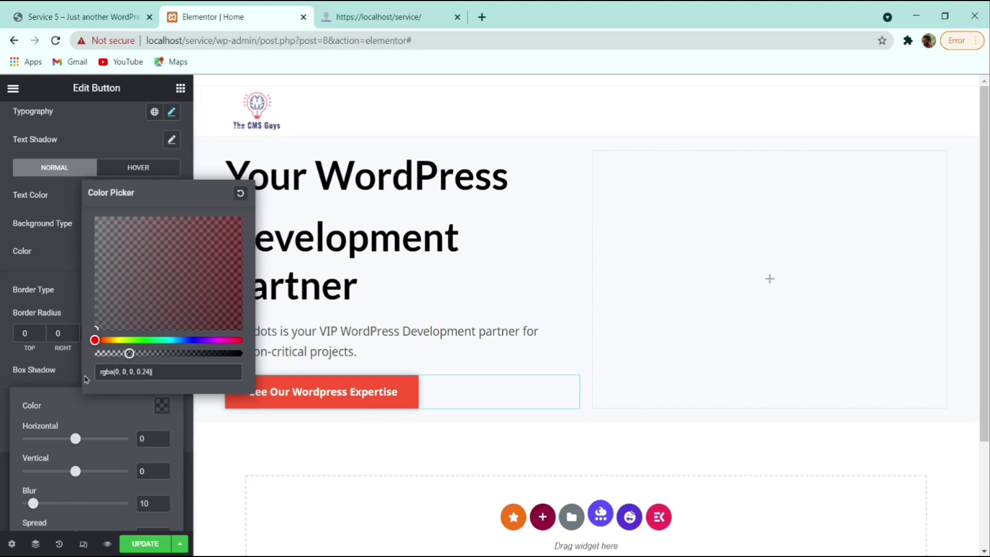
left_click(199, 361)
- Preview and save the page, then check which paragraph words are bold on the reference
left_click(196, 315)
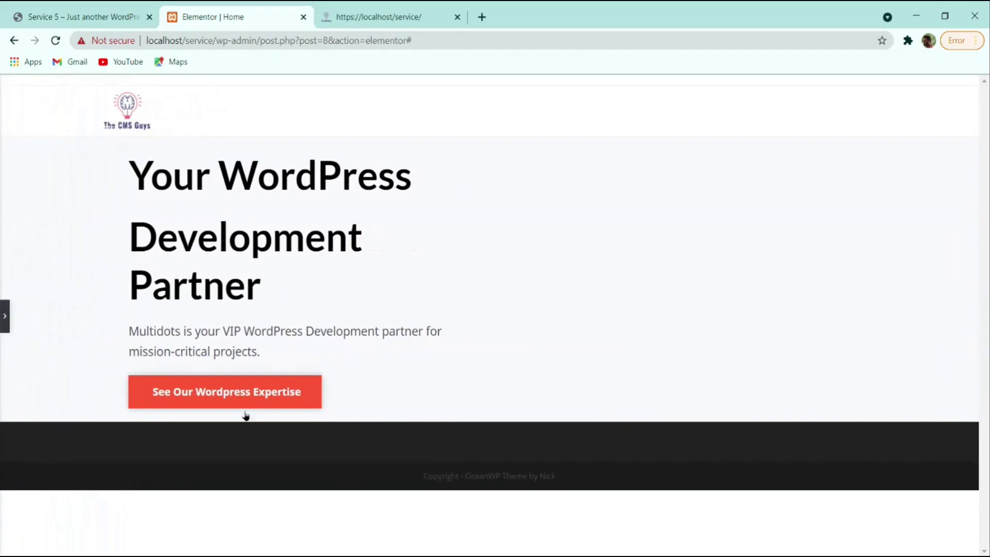
left_click(5, 316)
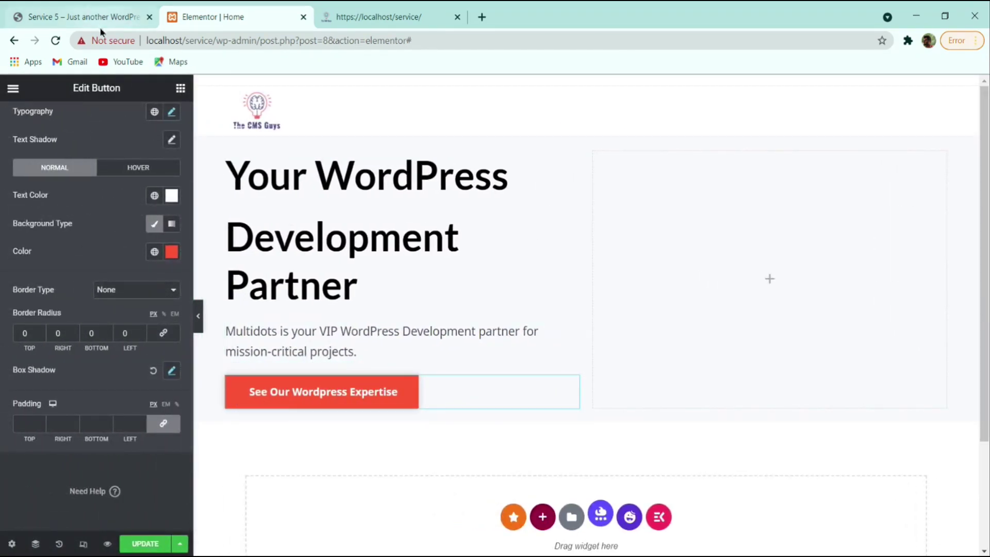
left_click(149, 544)
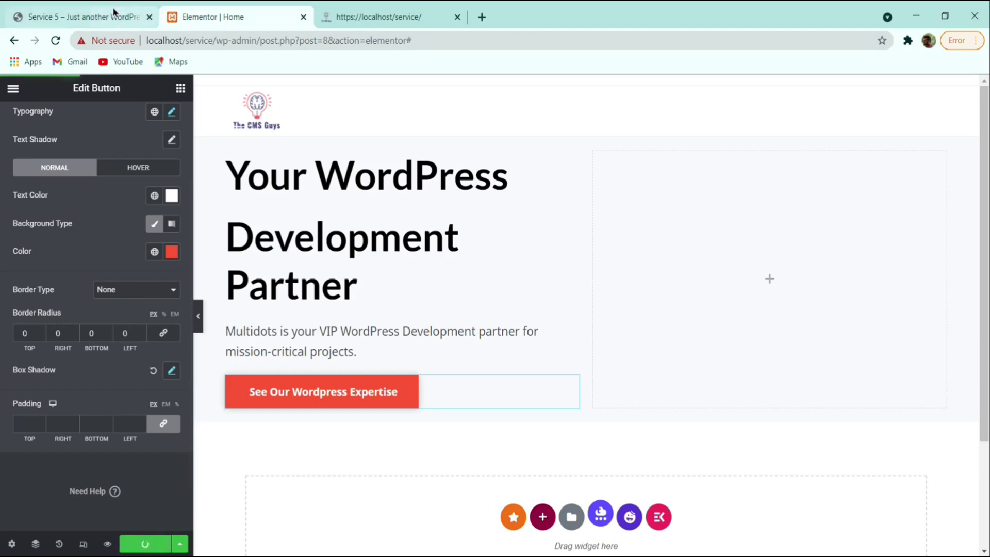
left_click(114, 13)
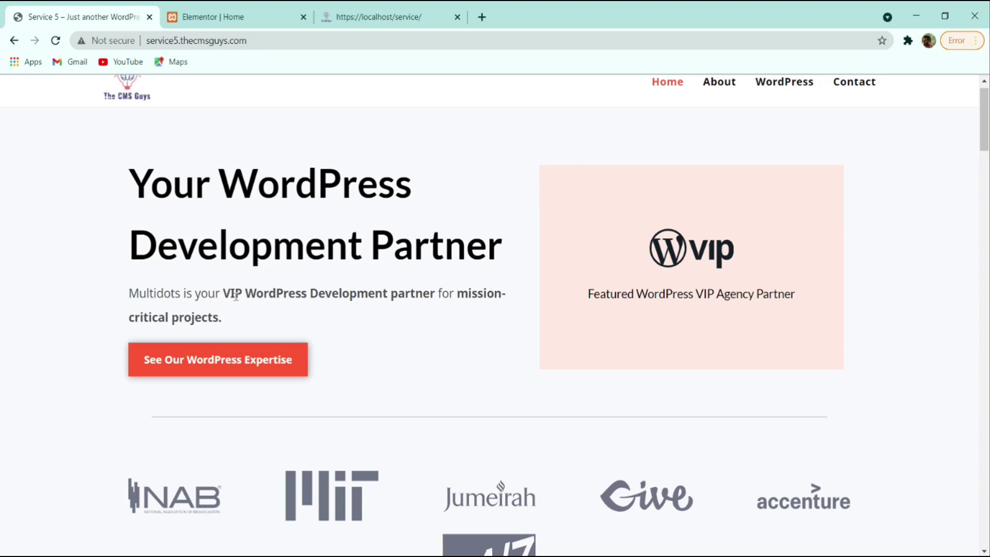
left_click_drag(222, 292, 484, 323)
left_click(461, 294)
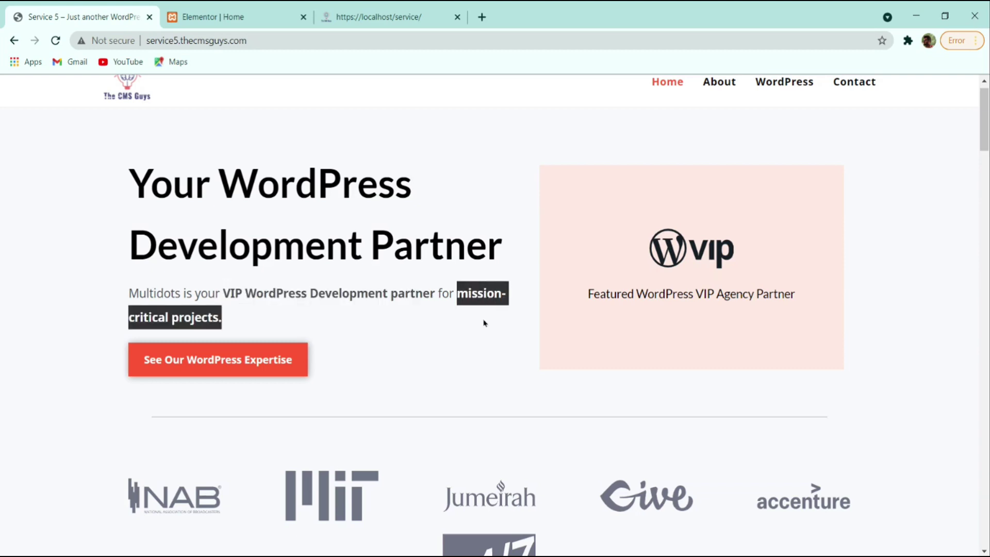
left_click(245, 13)
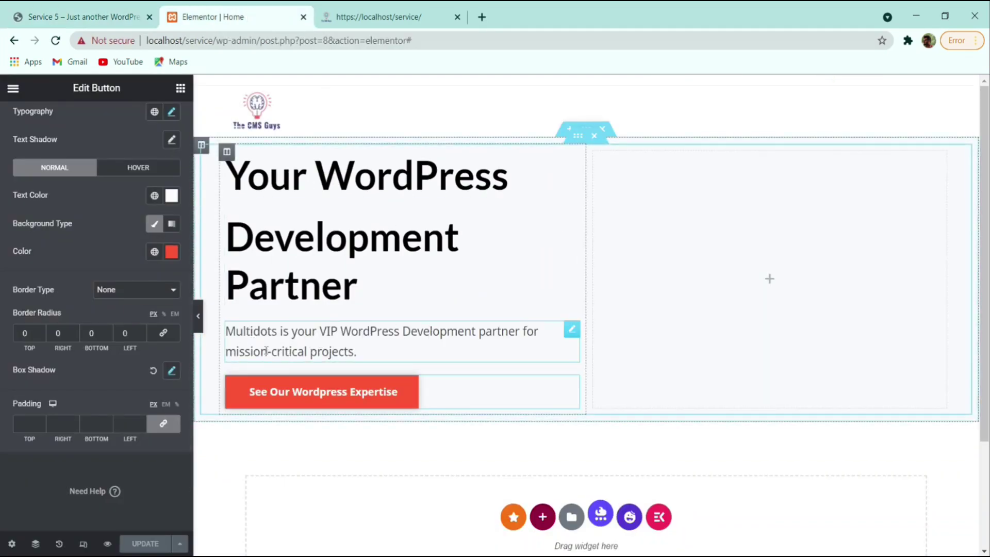
- Wrap 'VIP WordPress Development partner' in <b></b> tags in the paragraph widget's text
left_click(545, 341)
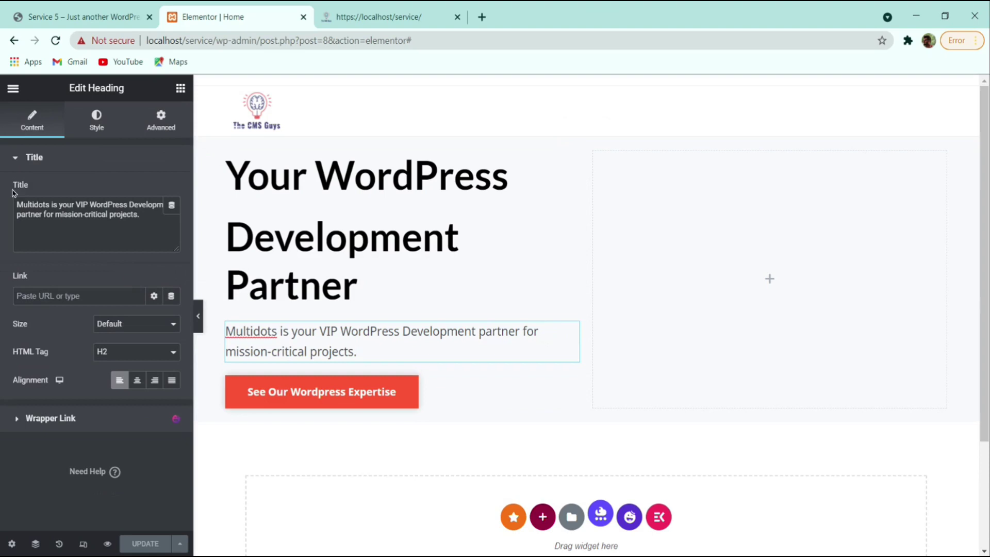
left_click(78, 207)
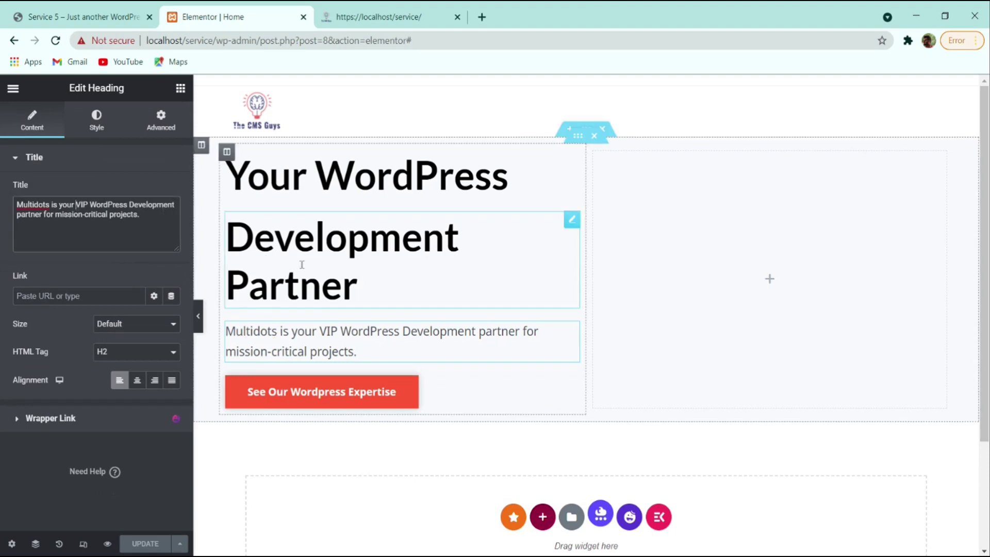
type("<>")
key("Left")
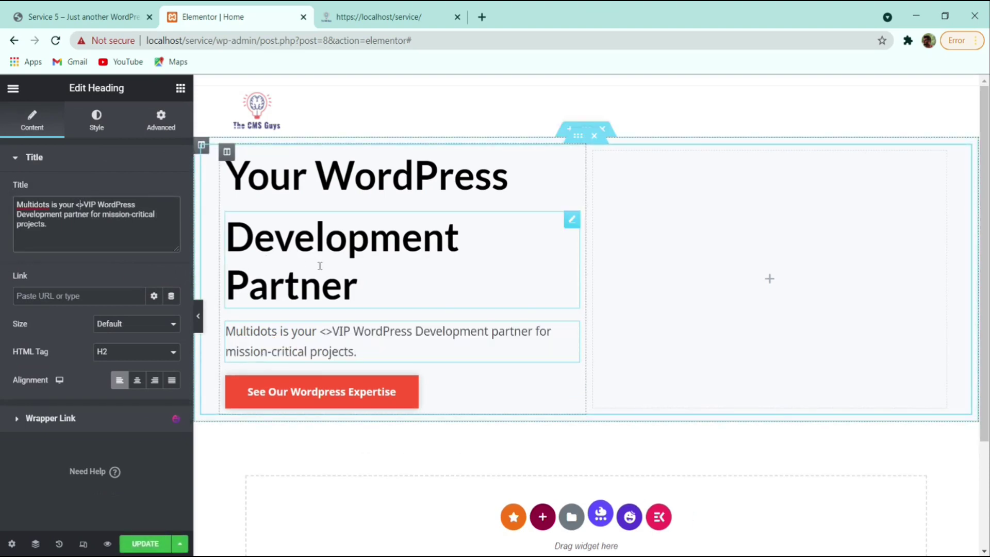
type("b")
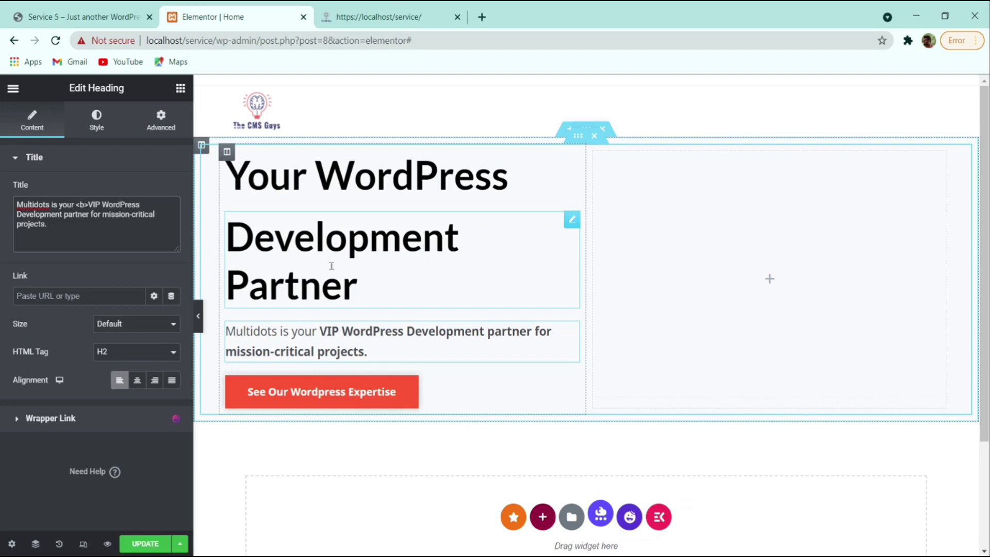
left_click(123, 16)
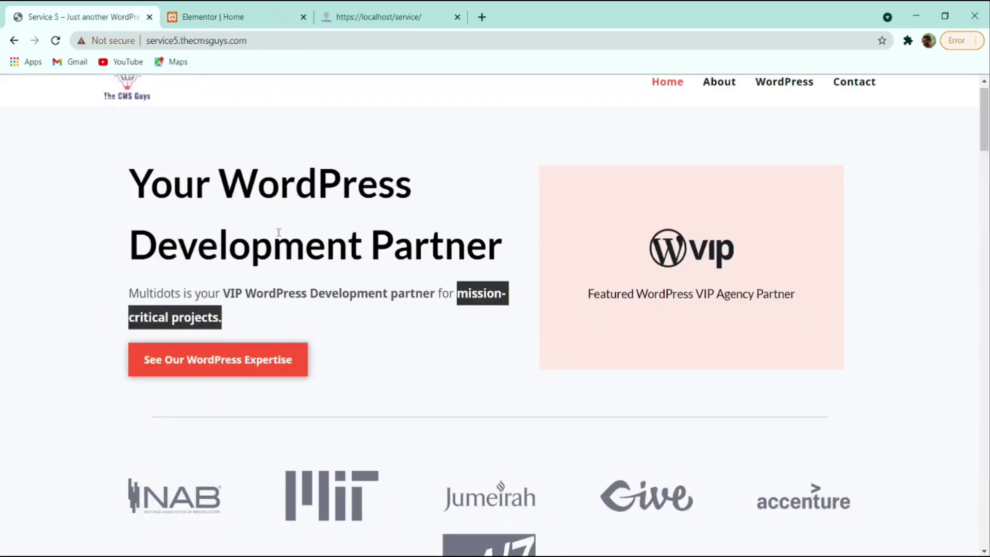
left_click(222, 15)
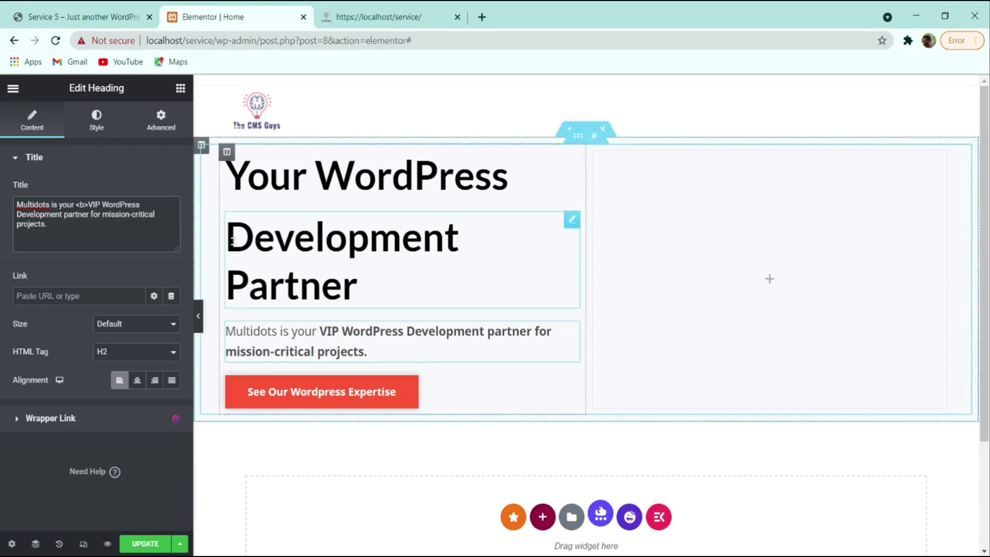
type("<>/b>")
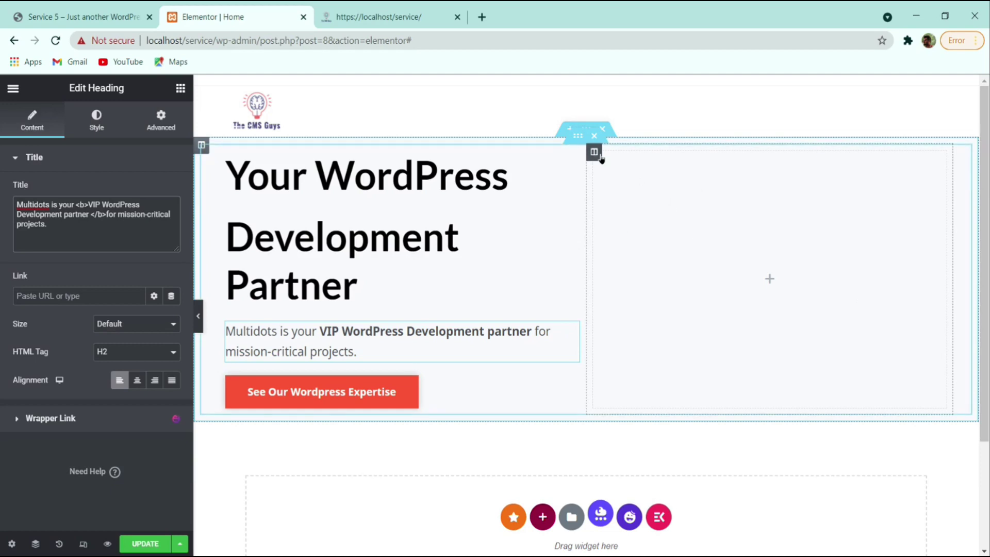
- Set the right column width to 45%, save the page, and compare with the reference
left_click(617, 156)
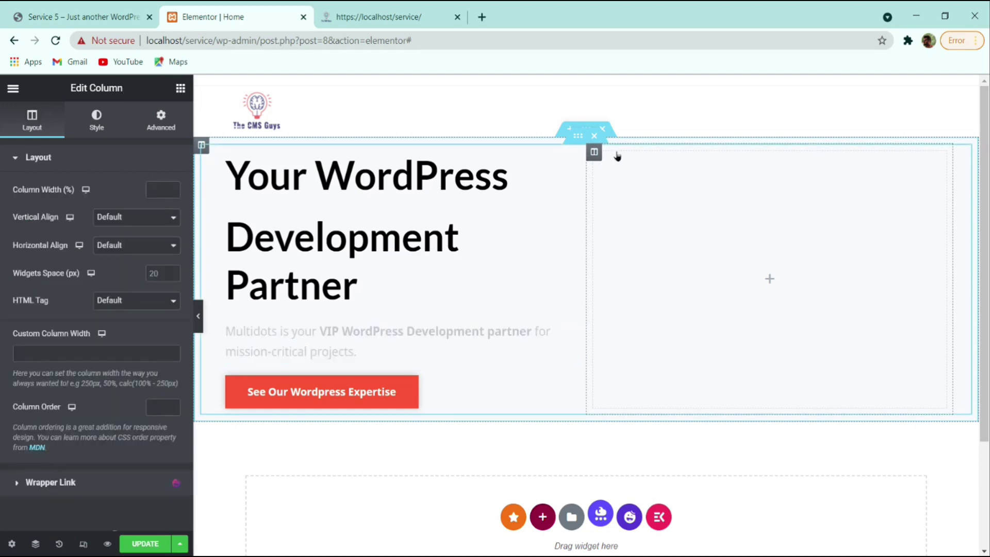
left_click(163, 190)
type("45")
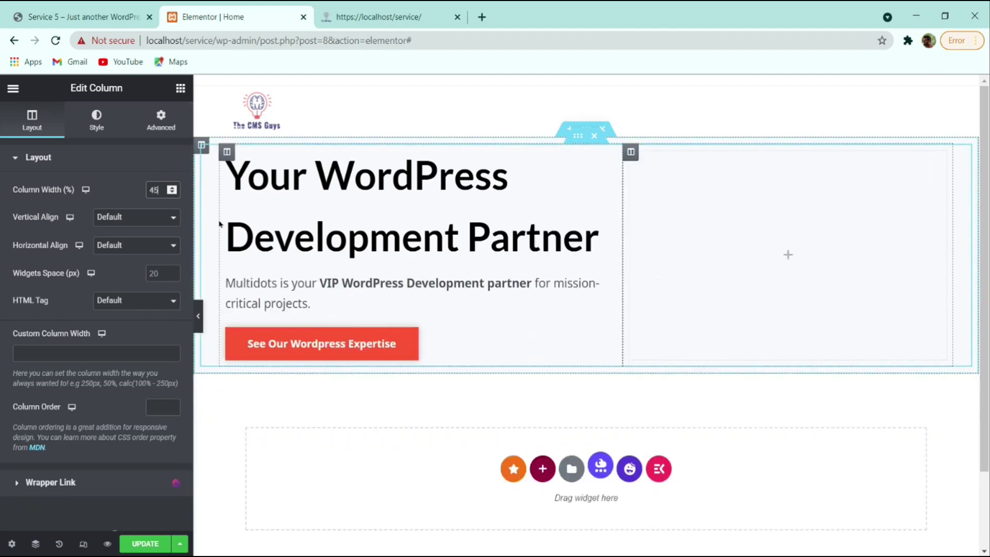
left_click(146, 544)
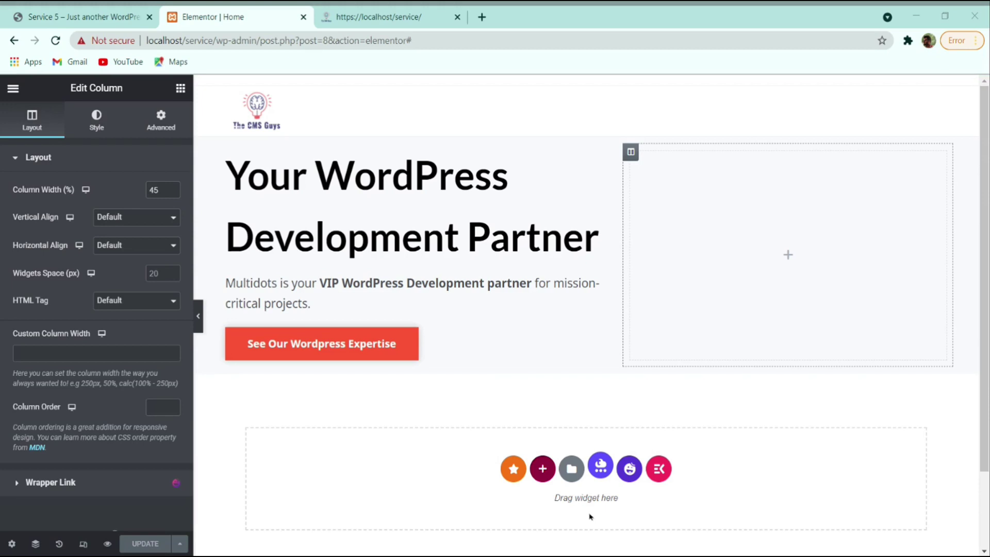
left_click(835, 253)
left_click(79, 16)
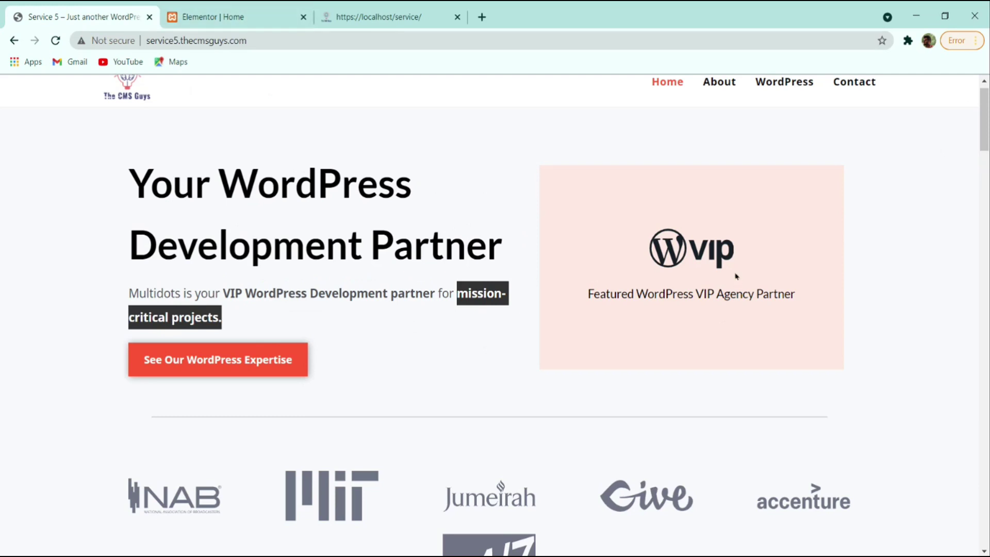
left_click(239, 15)
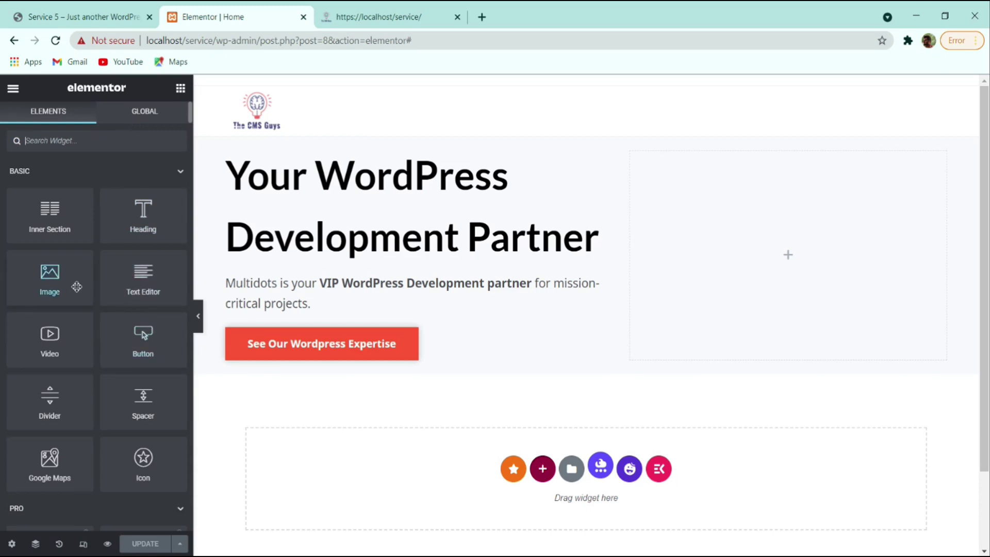
- Drop an Image widget into the right hero column, check the reference, then open Choose Image
left_click_drag(54, 279, 737, 276)
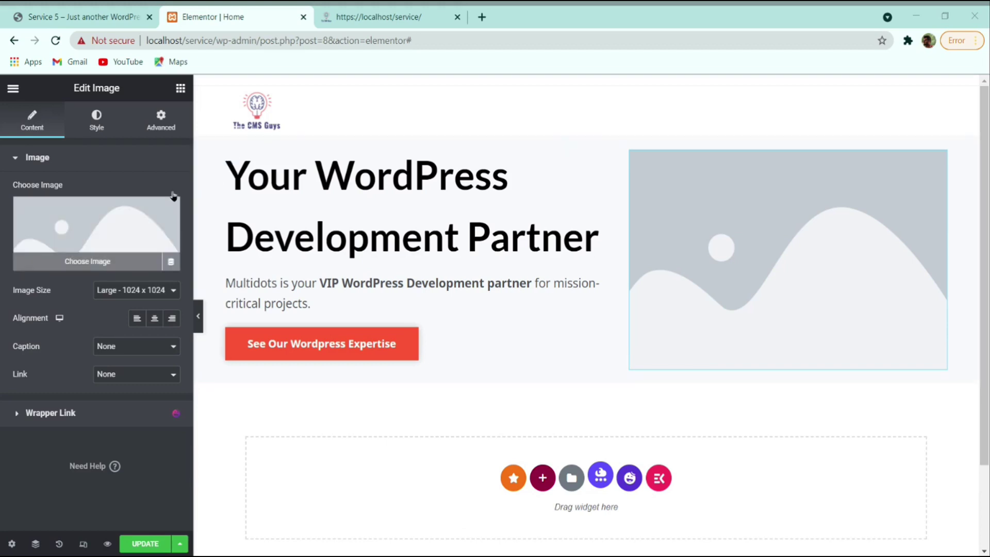
left_click(101, 11)
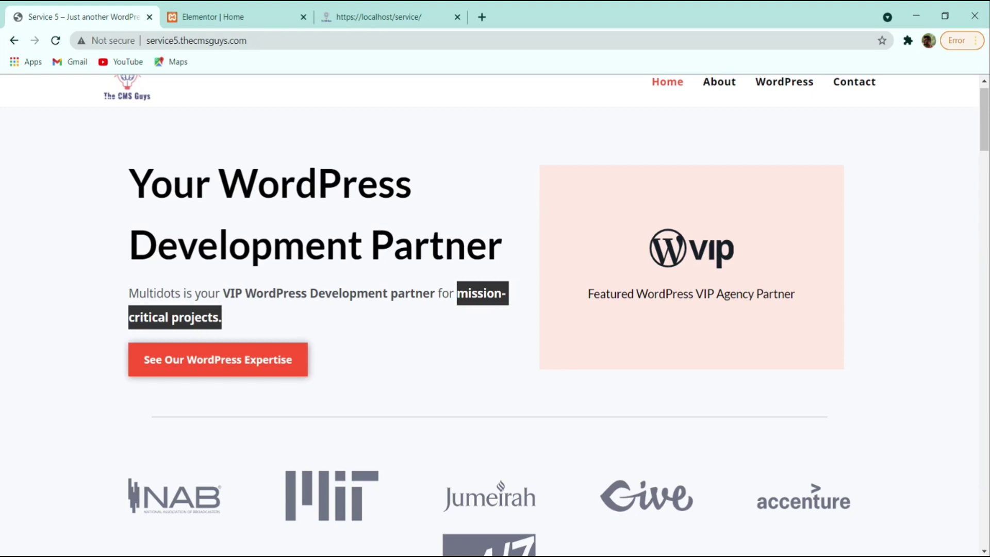
left_click(223, 15)
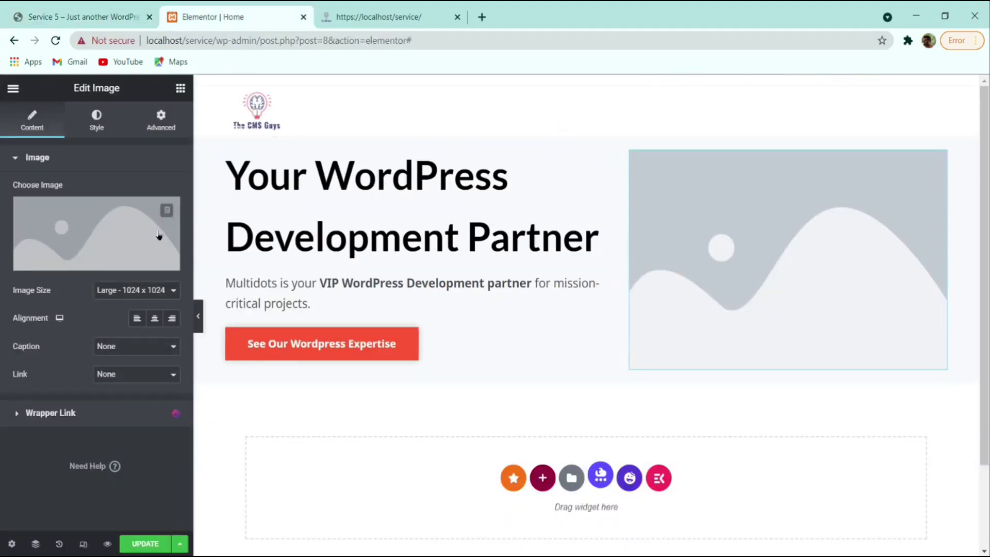
left_click(157, 235)
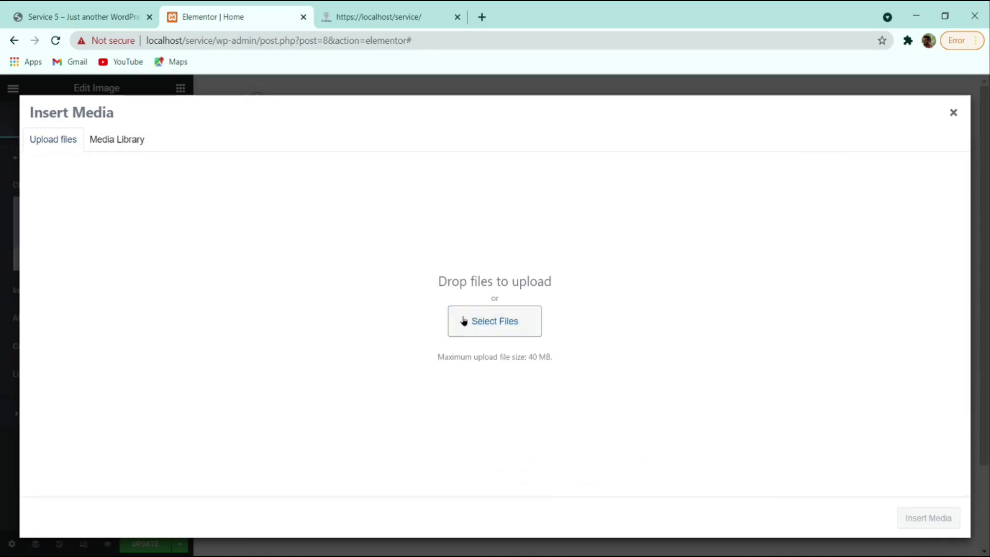
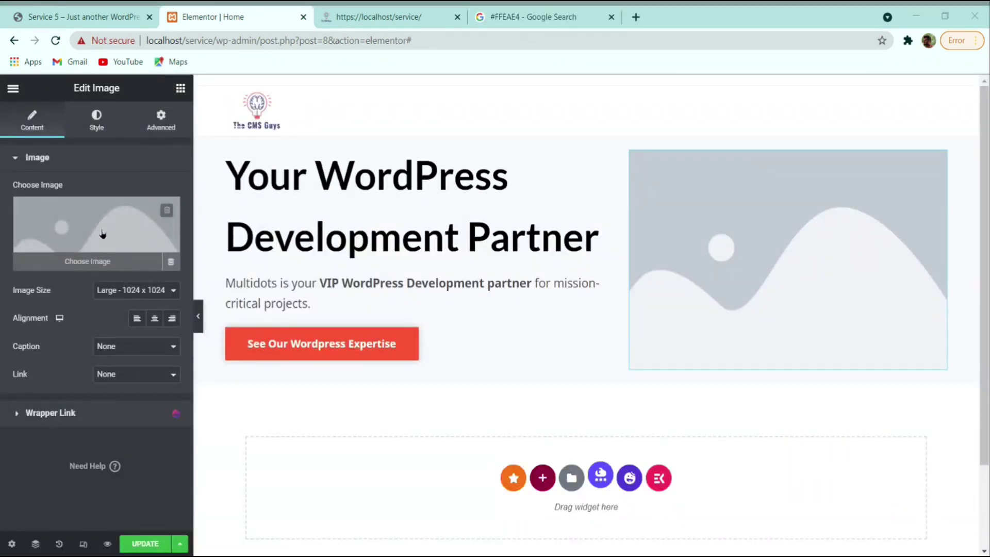
- Dismiss the media picker without choosing a hero image and open the editor's main menu
left_click(102, 232)
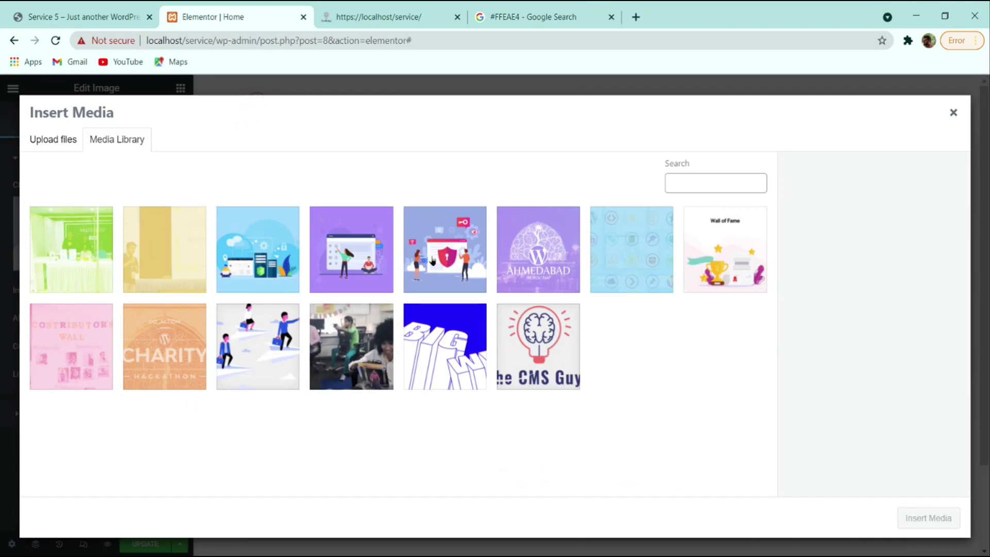
left_click(953, 112)
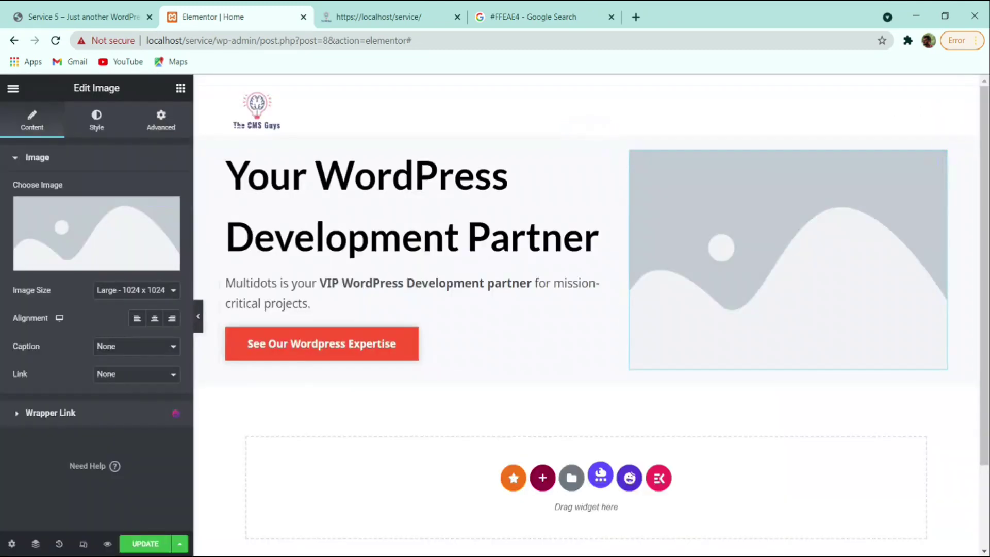
left_click(13, 89)
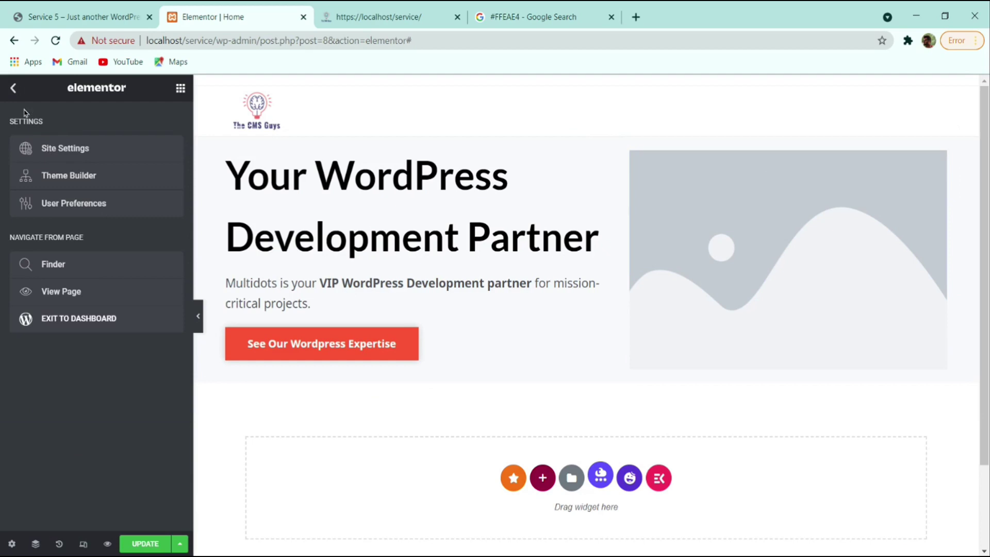
- Leave the editor for the WordPress dashboard and go to Elementor Settings
left_click(81, 320)
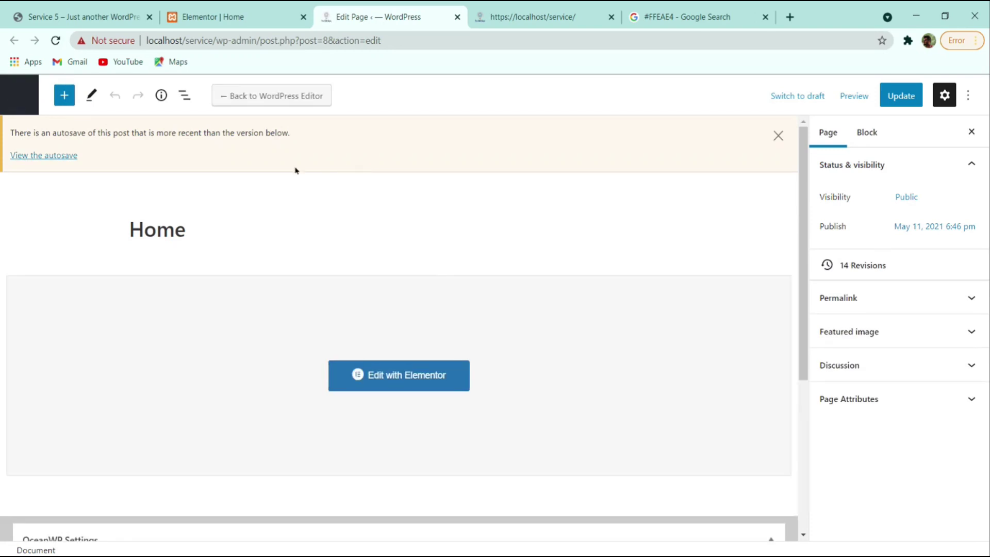
left_click(19, 95)
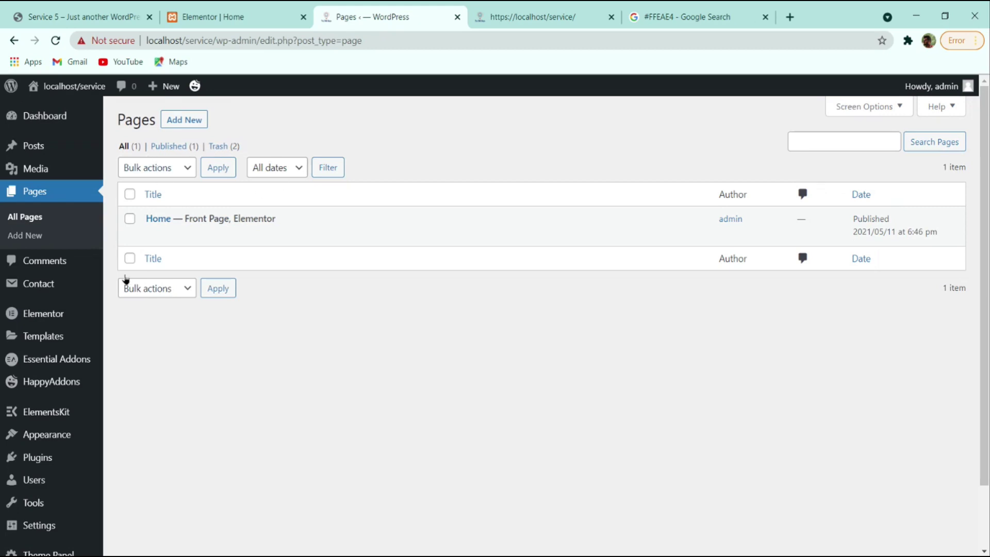
mouse_move(26, 314)
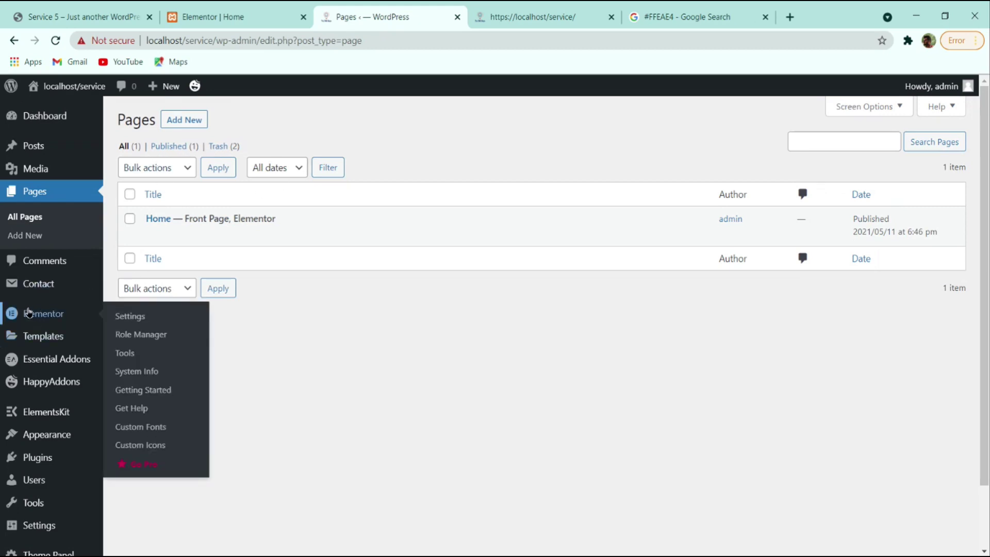
left_click(136, 316)
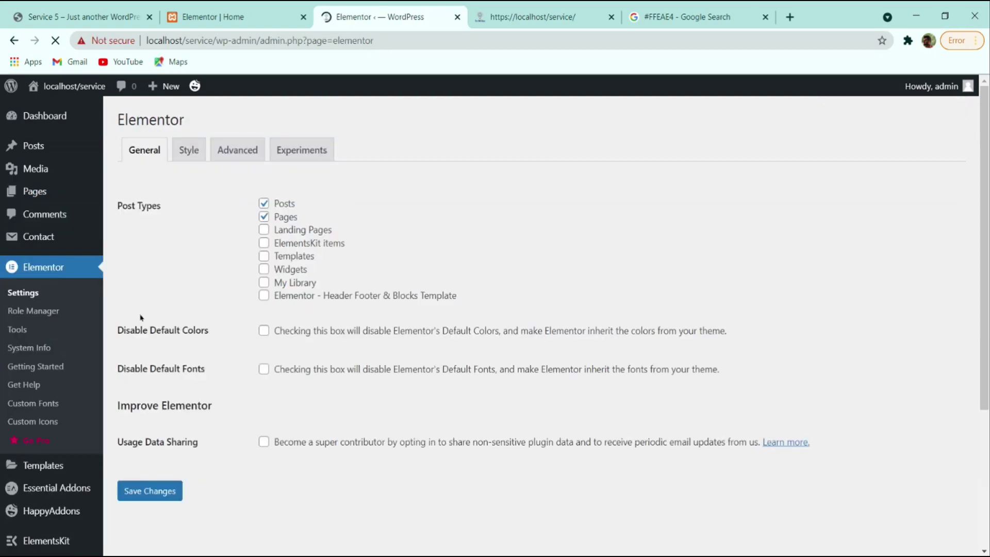
- Set Enable Unfiltered File Uploads to Enable under Advanced and save the changes
left_click(240, 152)
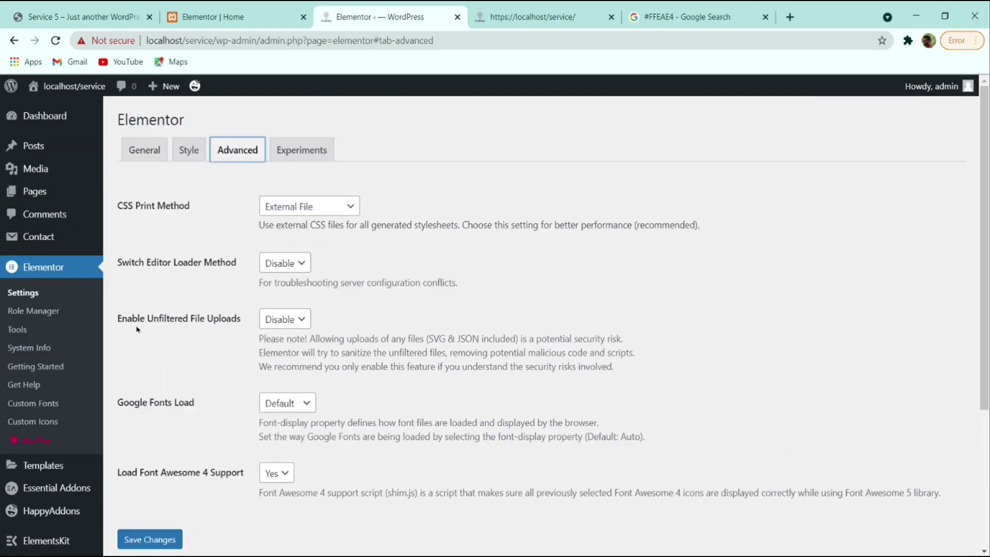
left_click(278, 322)
left_click(282, 336)
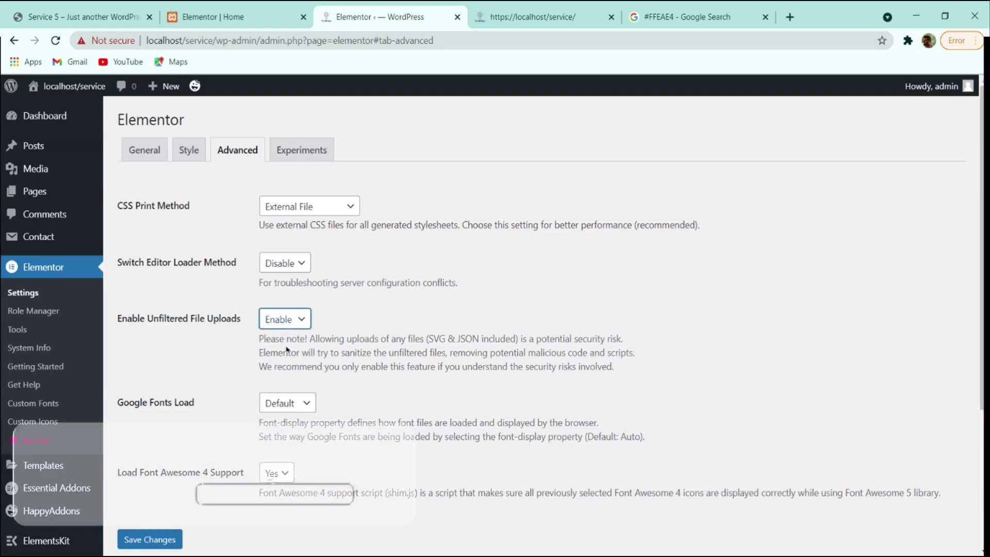
left_click(146, 539)
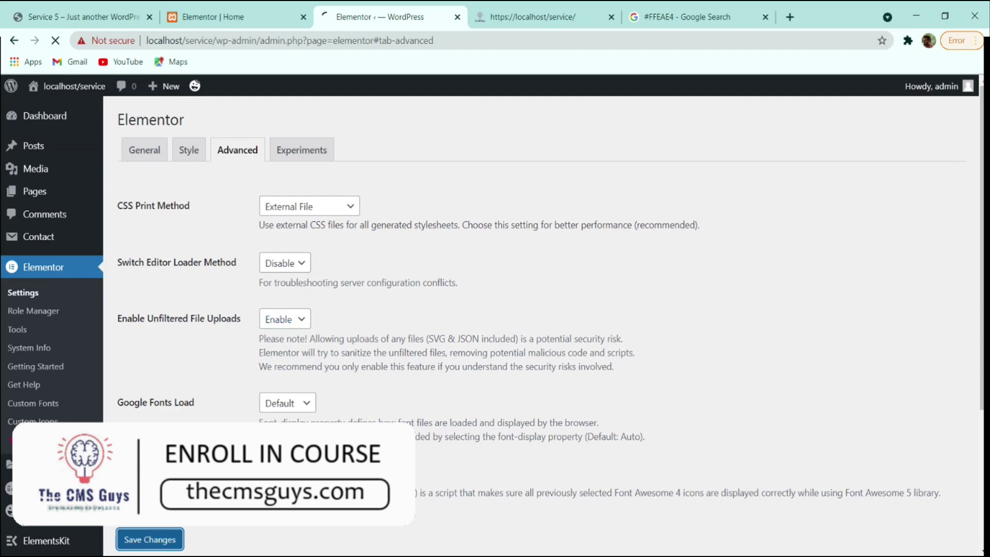
- Reload the Home page editor so the new setting applies, and reselect the hero image widget
left_click(213, 17)
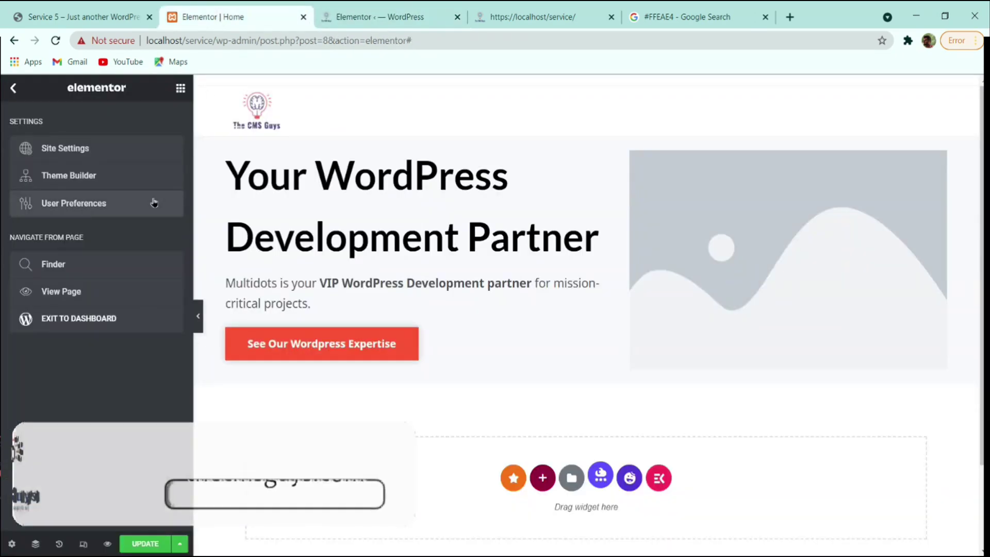
left_click(742, 230)
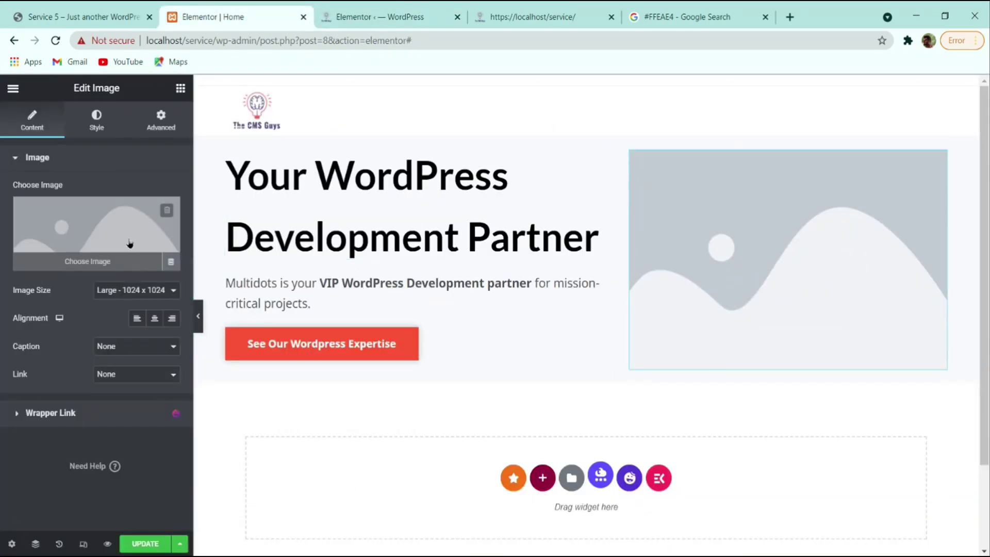
left_click(56, 41)
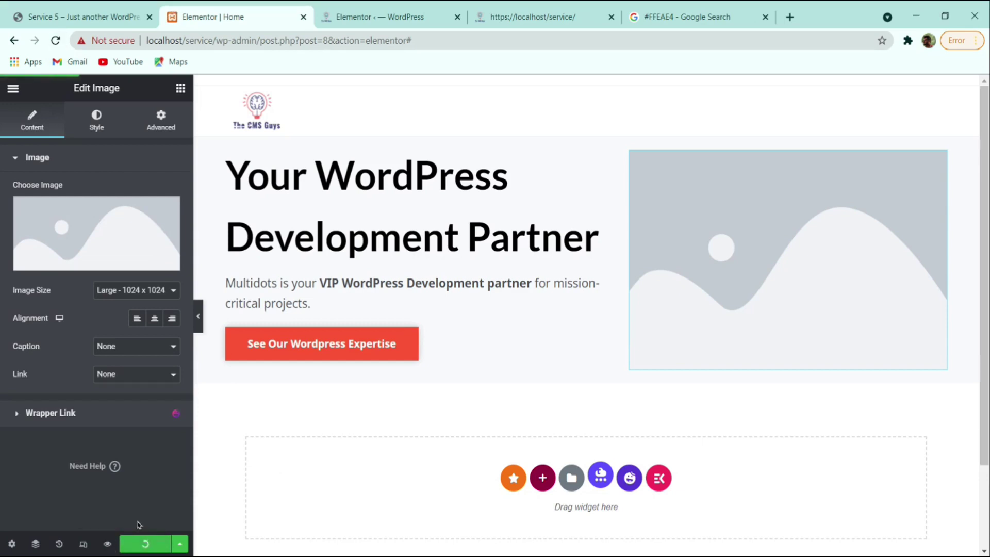
left_click(56, 40)
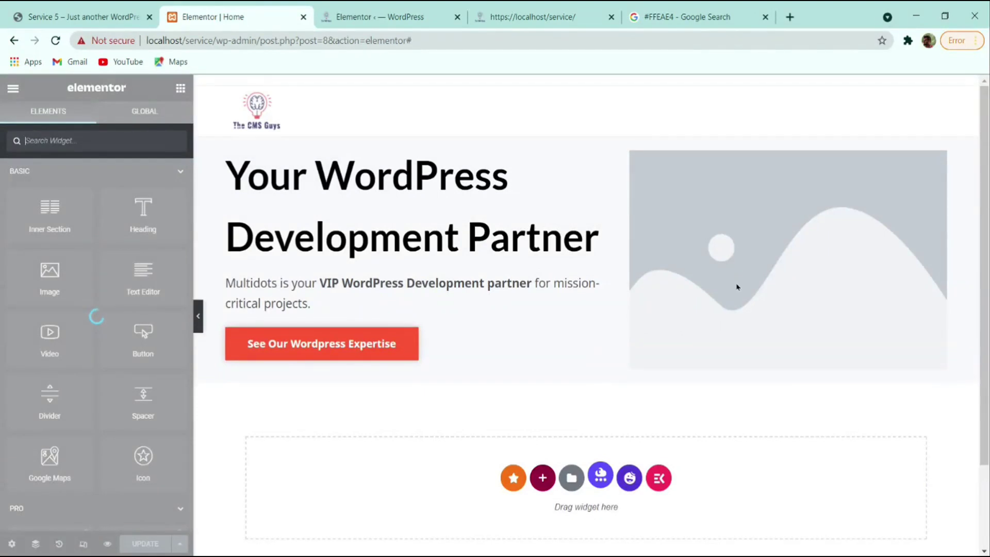
left_click(730, 286)
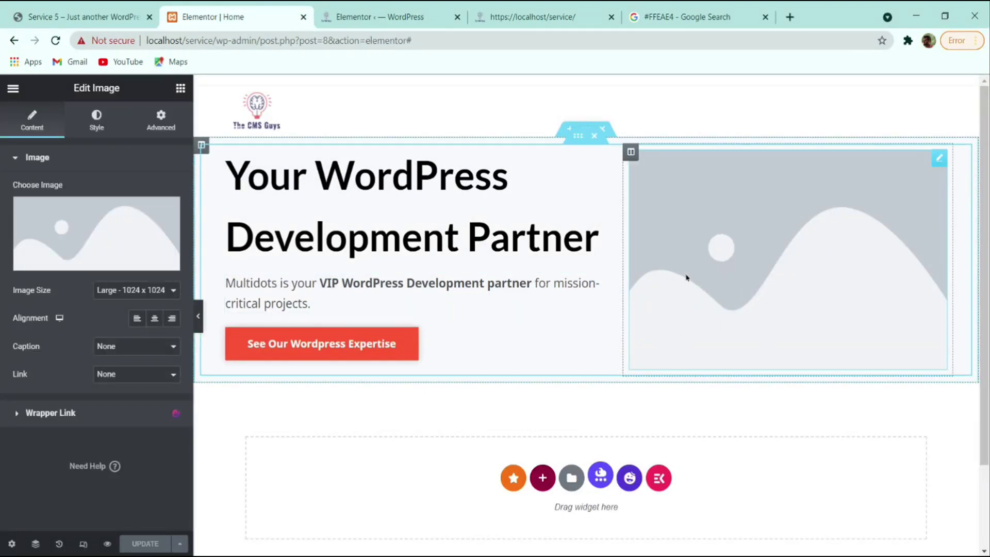
- Upload the batch of SVG icon and logo files through the image picker
left_click(62, 242)
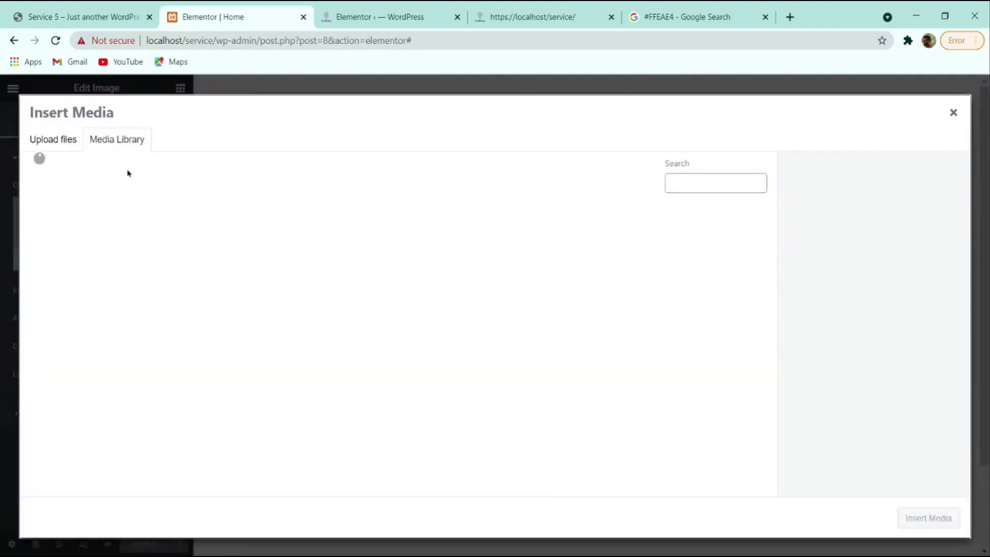
left_click(61, 140)
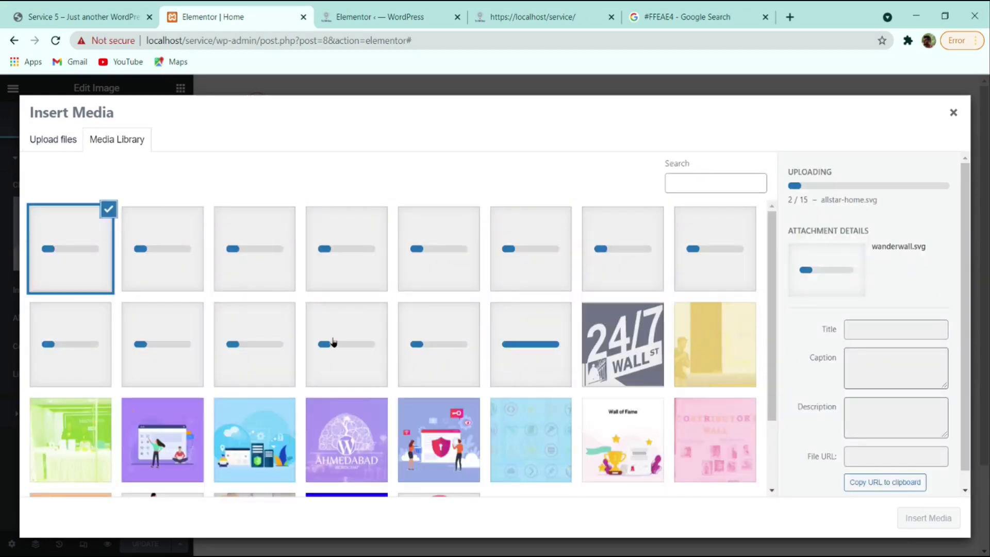
left_click(53, 138)
left_click(466, 320)
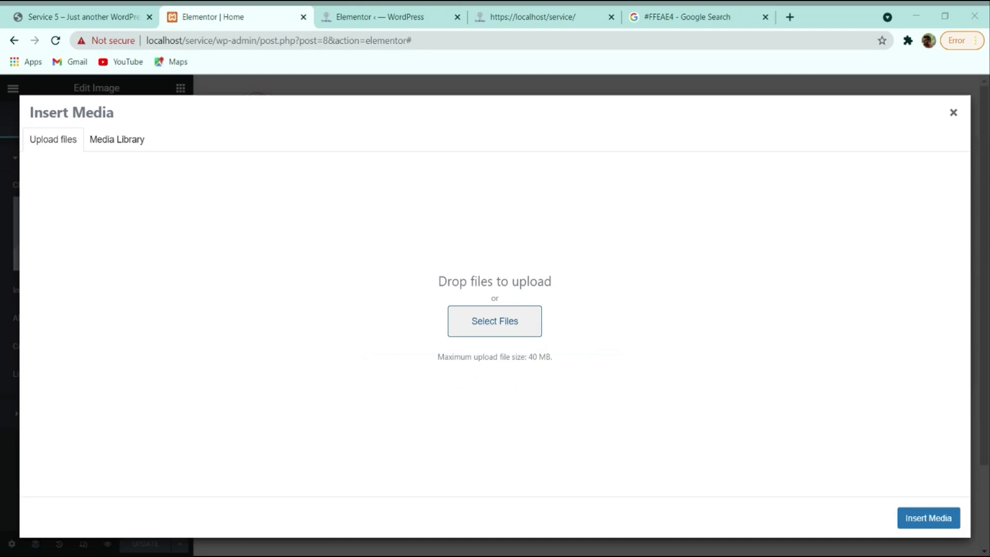
key("Return")
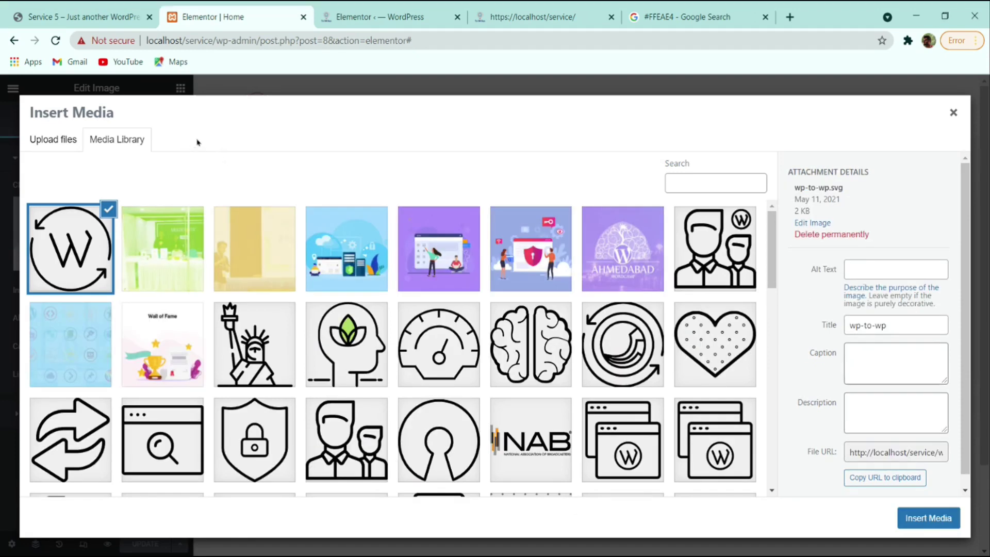
- Insert home-vip-logo.svg into the hero image widget
scroll(343, 254, "down", 10)
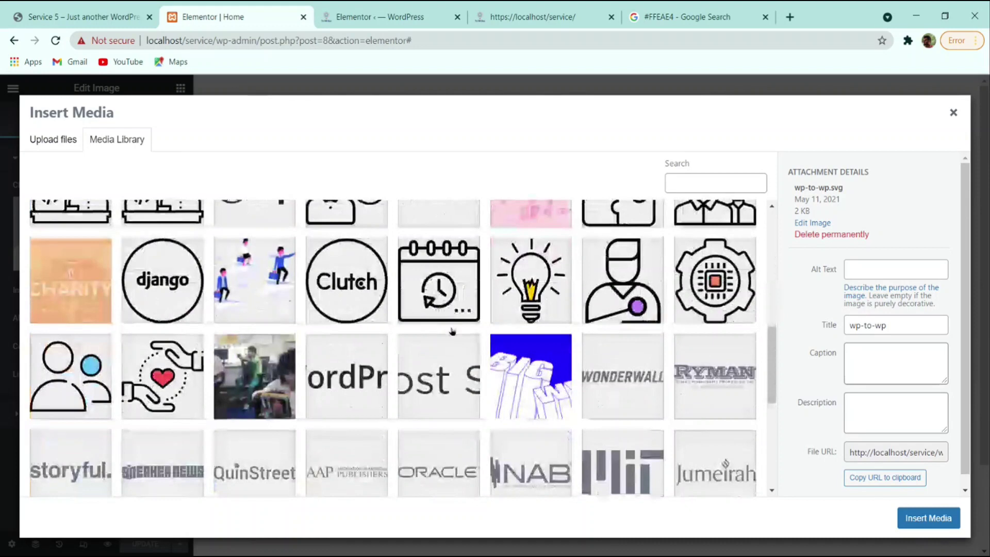
scroll(516, 340, "down", 6)
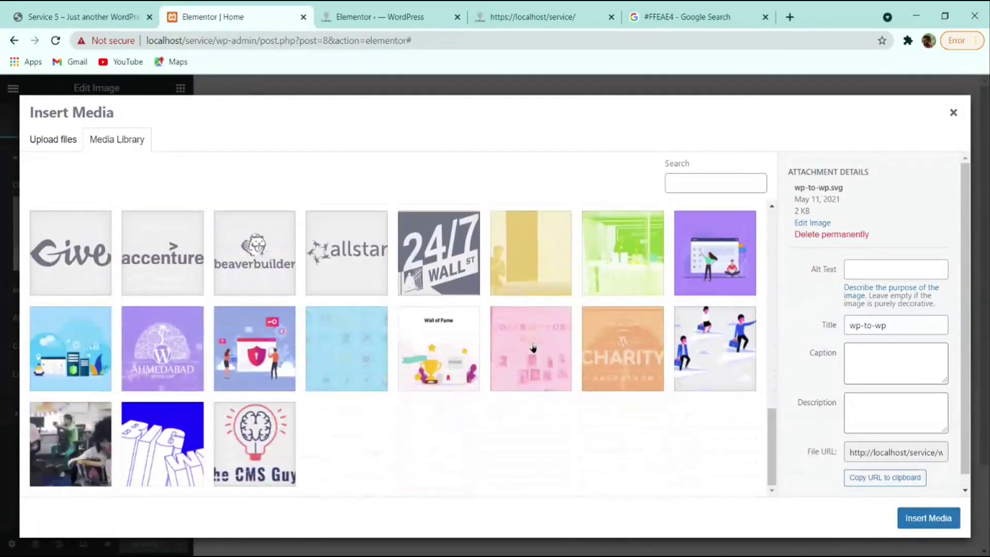
scroll(289, 384, "up", 10)
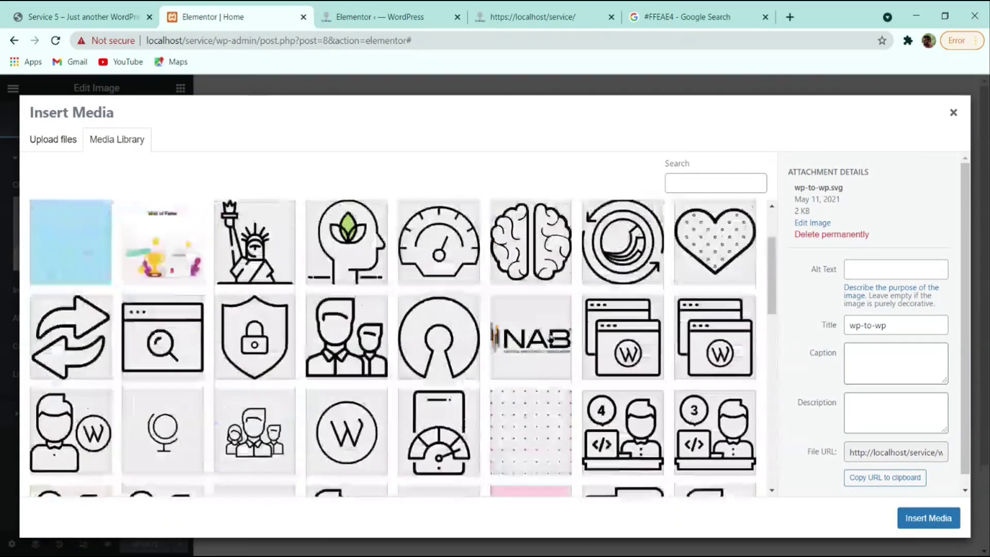
scroll(403, 345, "up", 2)
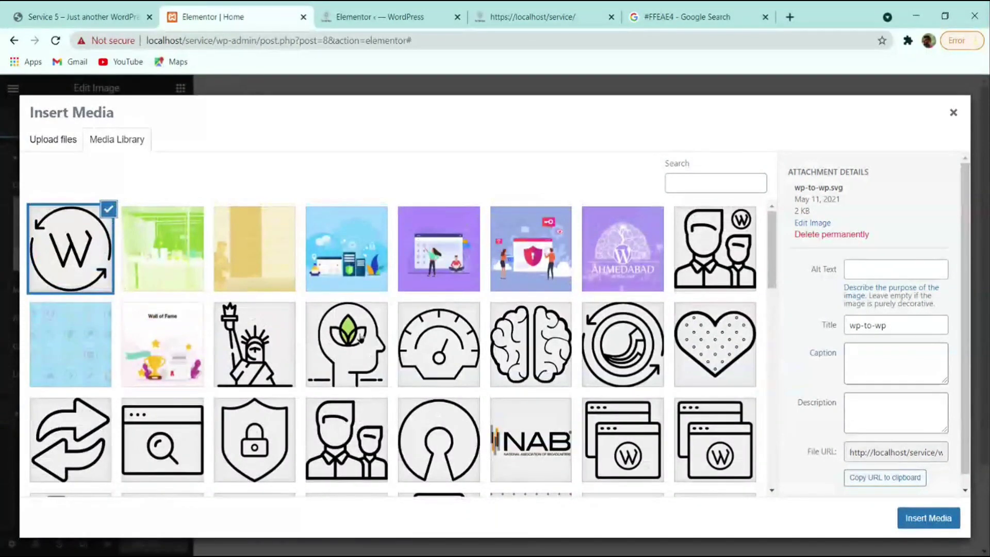
scroll(360, 339, "down", 4)
left_click(248, 395)
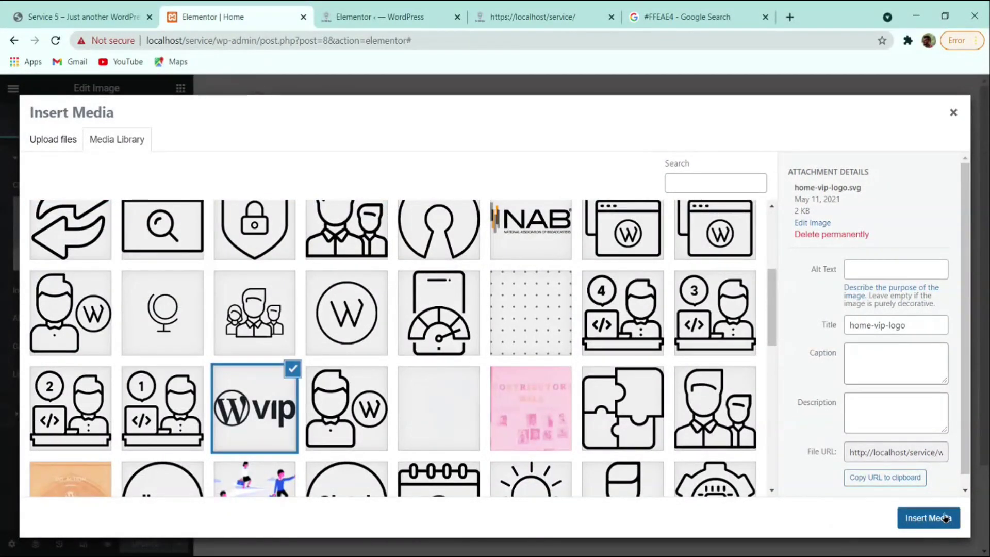
left_click(945, 516)
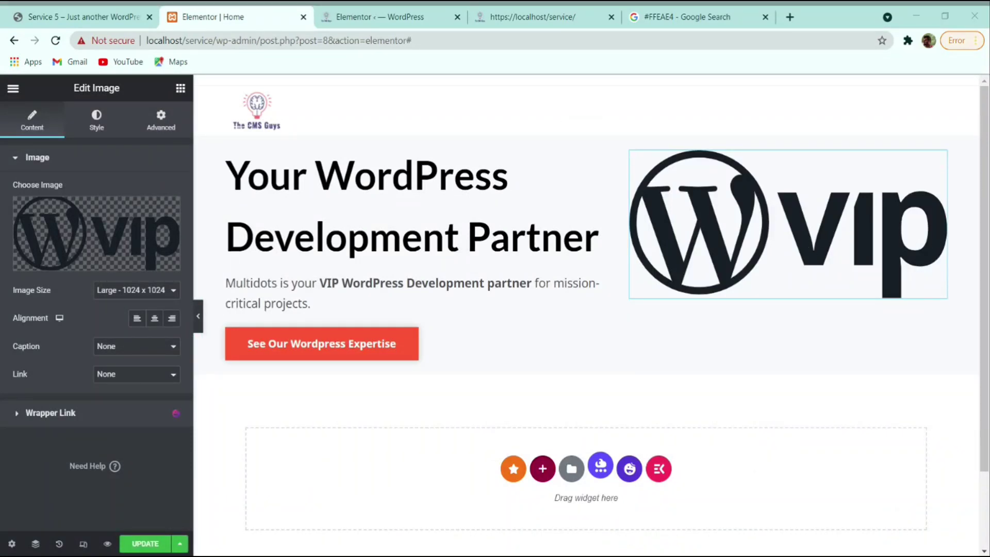
- Set the VIP logo width to 35, then grab the 'Featured WordPress VIP Agency Partner' caption from the live site
left_click(96, 129)
left_click(96, 129)
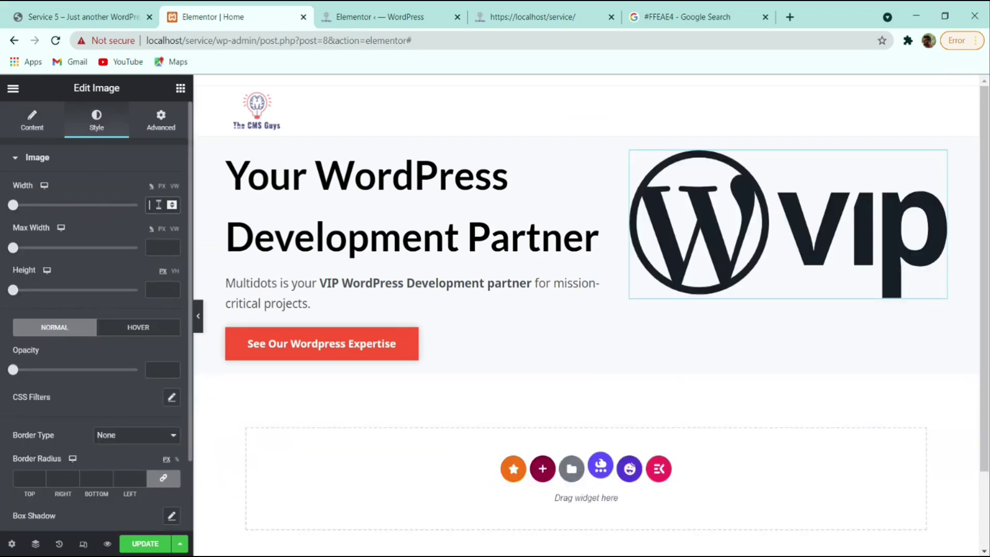
left_click(159, 204)
type("35")
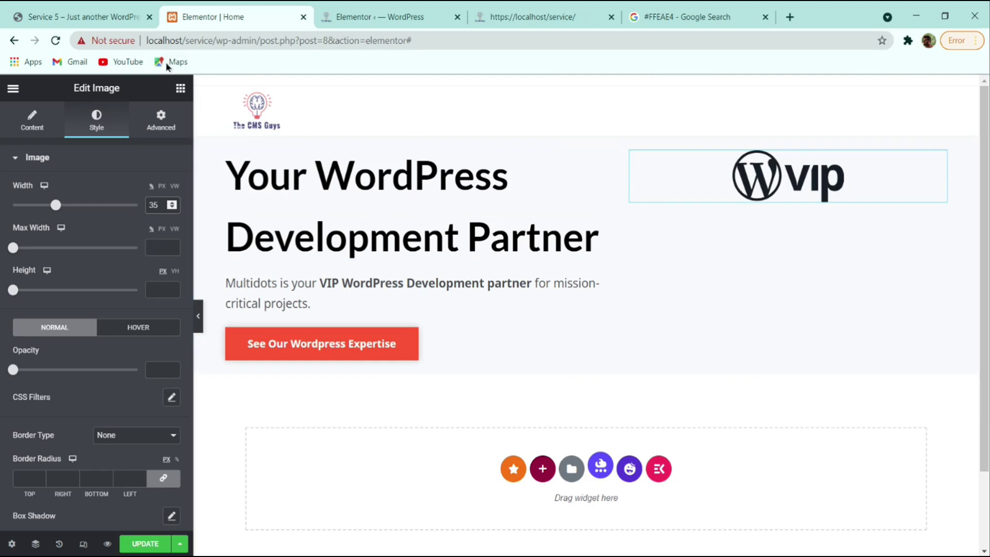
left_click(91, 15)
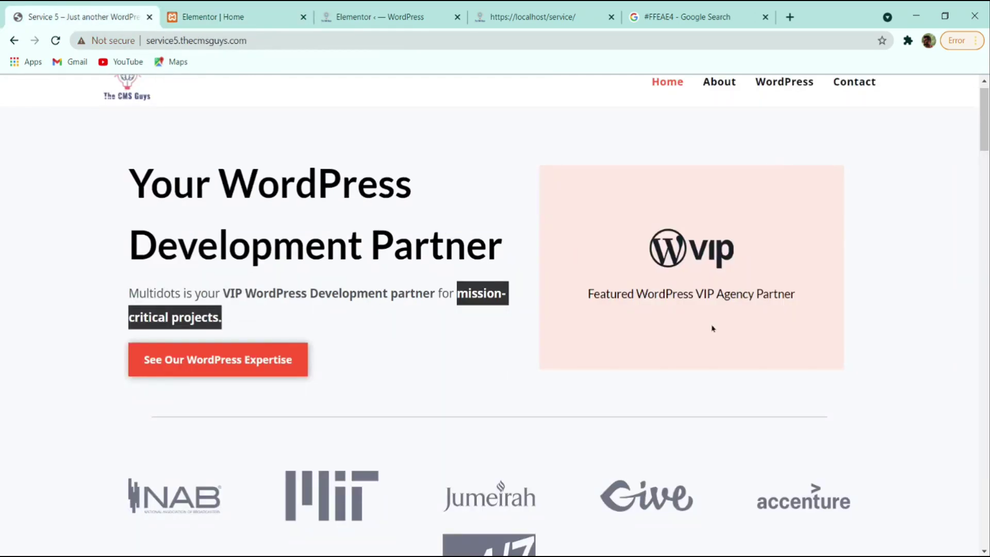
triple_click(697, 295)
key("ctrl+c")
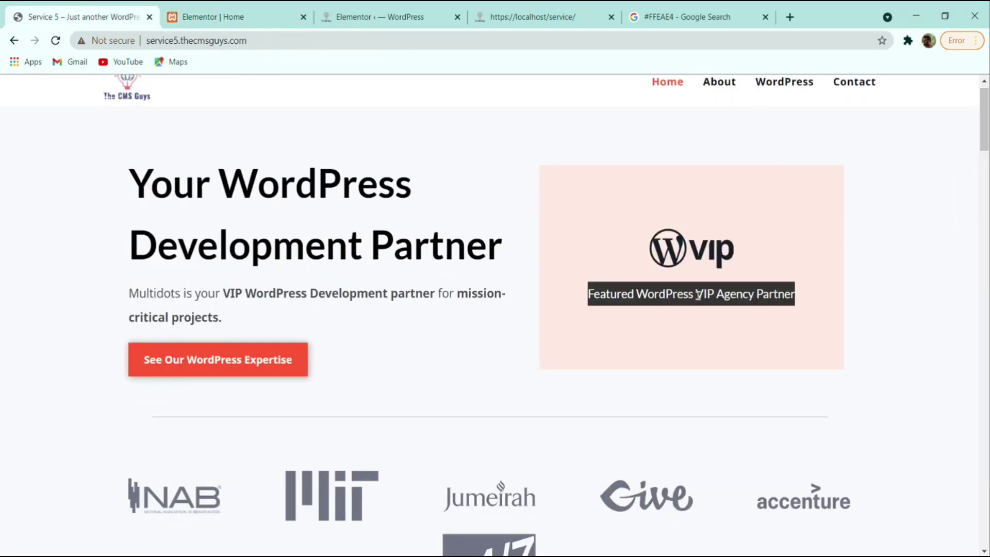
left_click(217, 17)
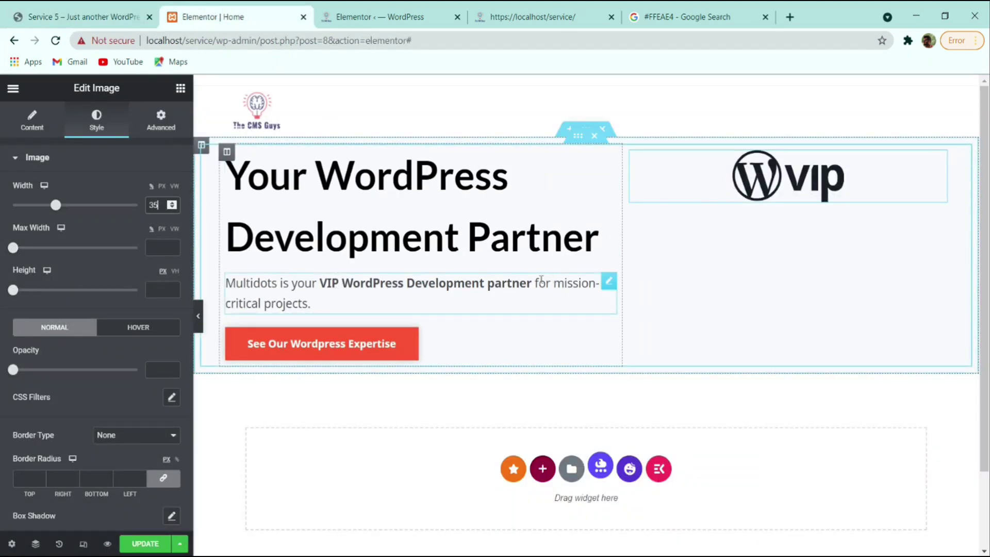
- Copy the Development Partner heading into the right column, retitle it 'Featured WordPress VIP Agency Partner', and centre it
right_click(511, 238)
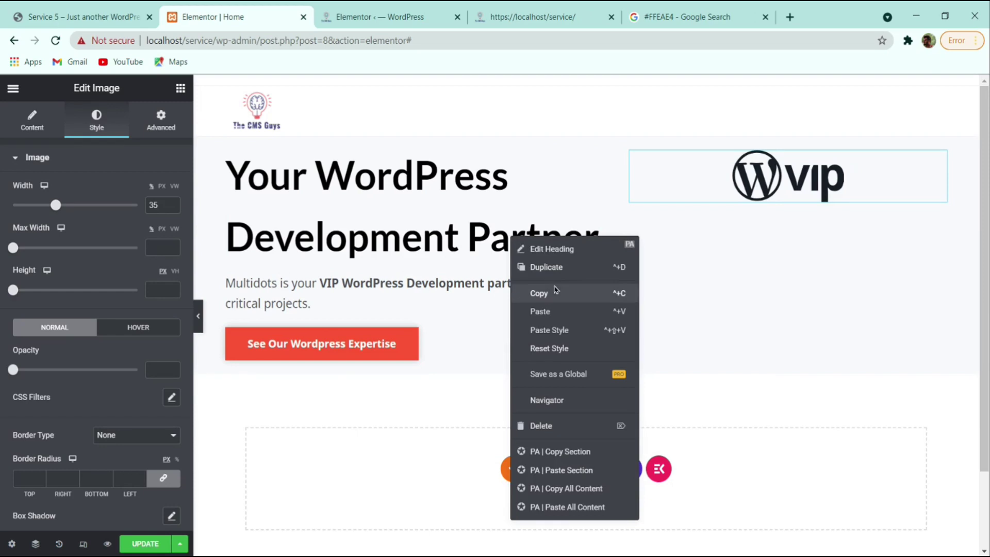
left_click(552, 293)
right_click(752, 229)
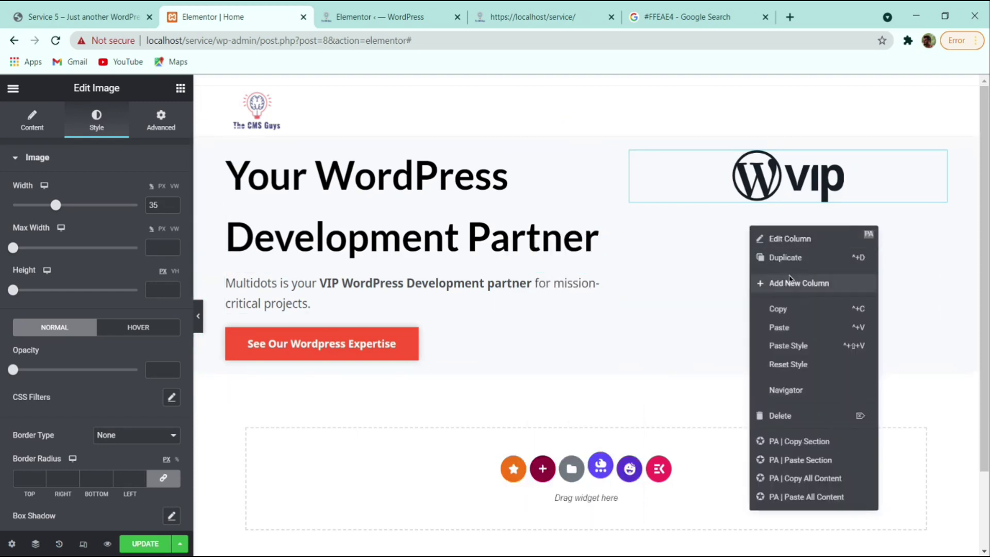
left_click(779, 328)
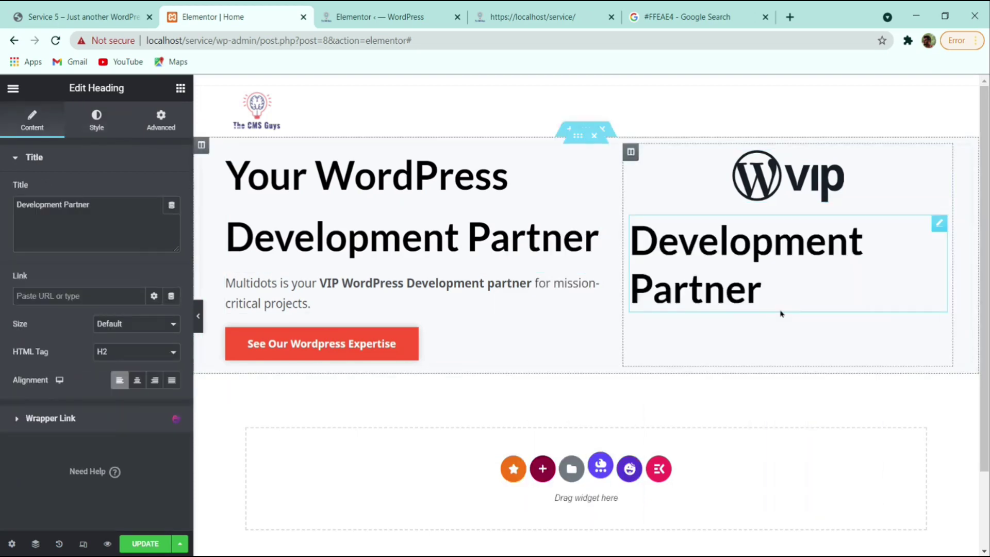
triple_click(85, 209)
key("ctrl+v")
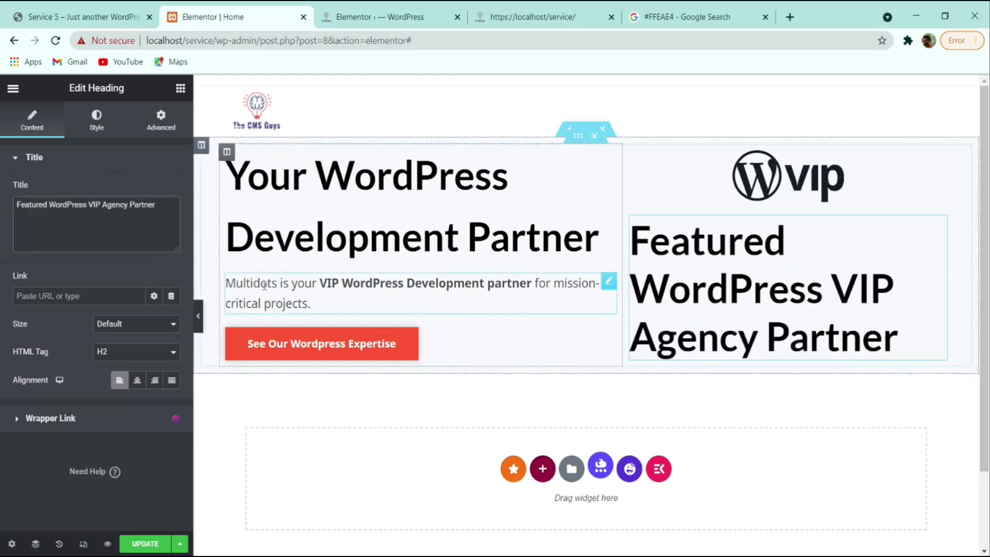
left_click(138, 387)
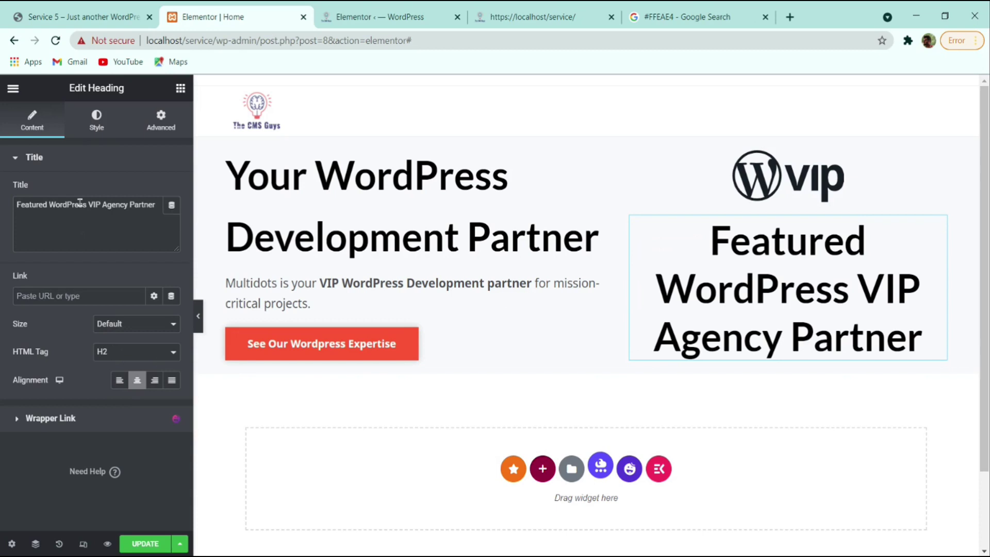
- Give the caption typography of size 18, line height 1.5 and weight 400
left_click(103, 122)
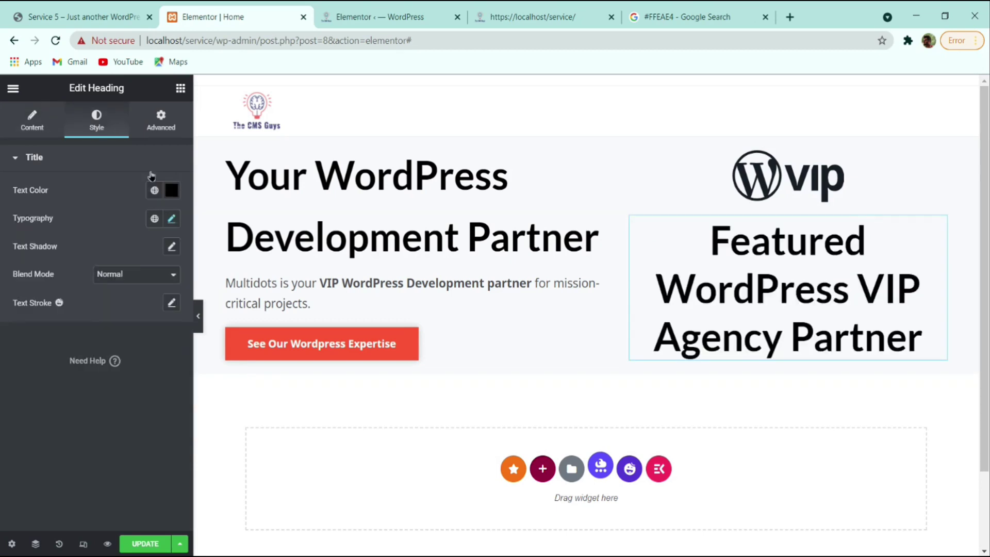
left_click(172, 220)
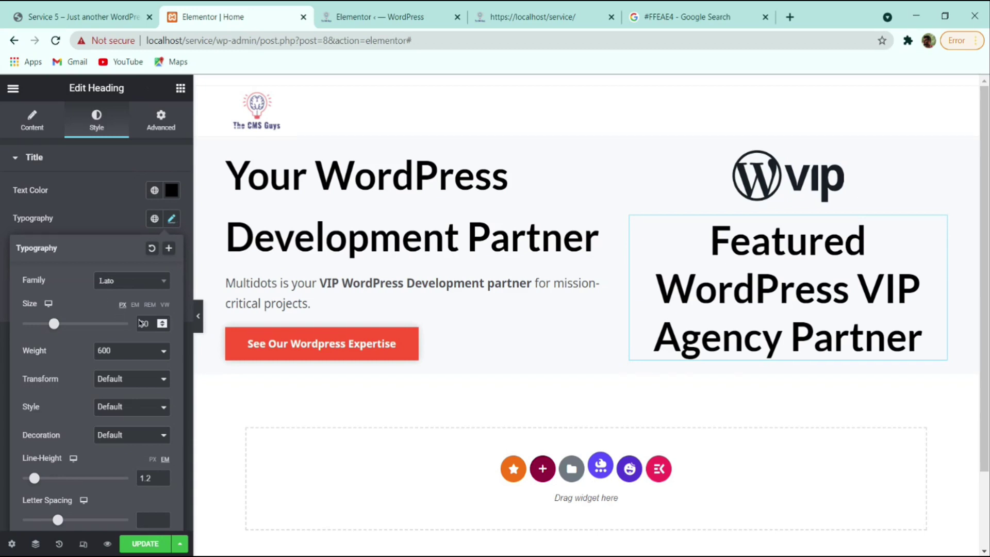
double_click(143, 322)
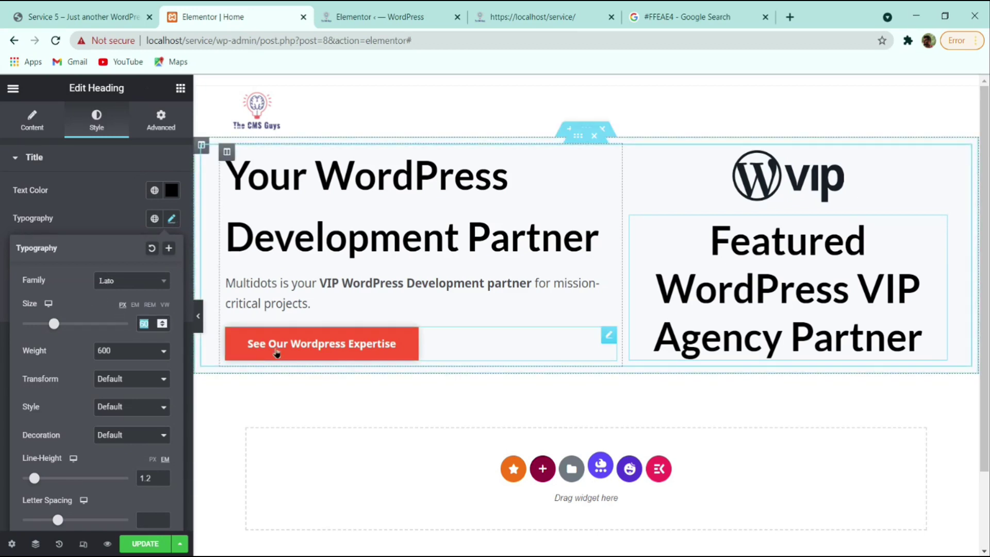
type("18")
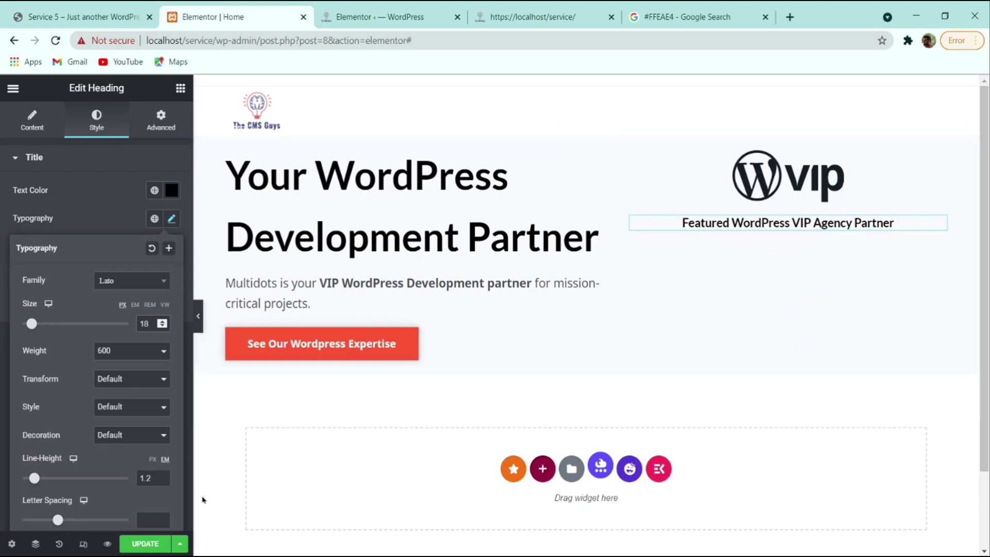
left_click(164, 479)
left_click(164, 479)
left_click(164, 478)
left_click(164, 478)
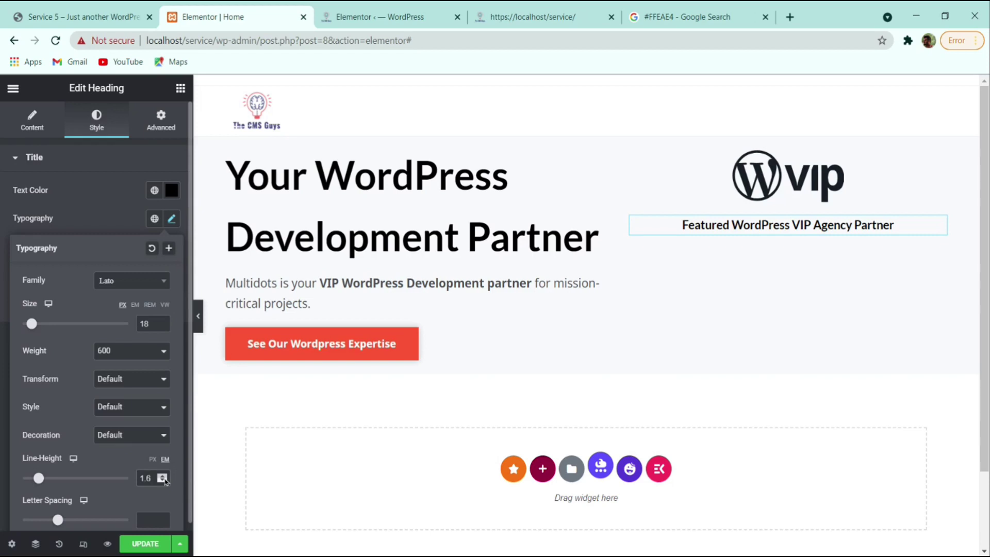
left_click(162, 481)
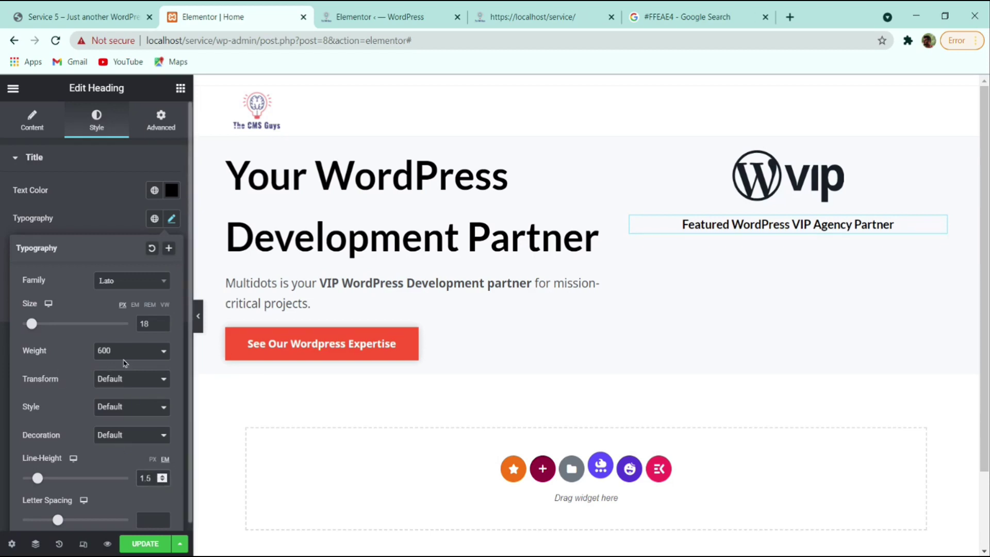
left_click(104, 392)
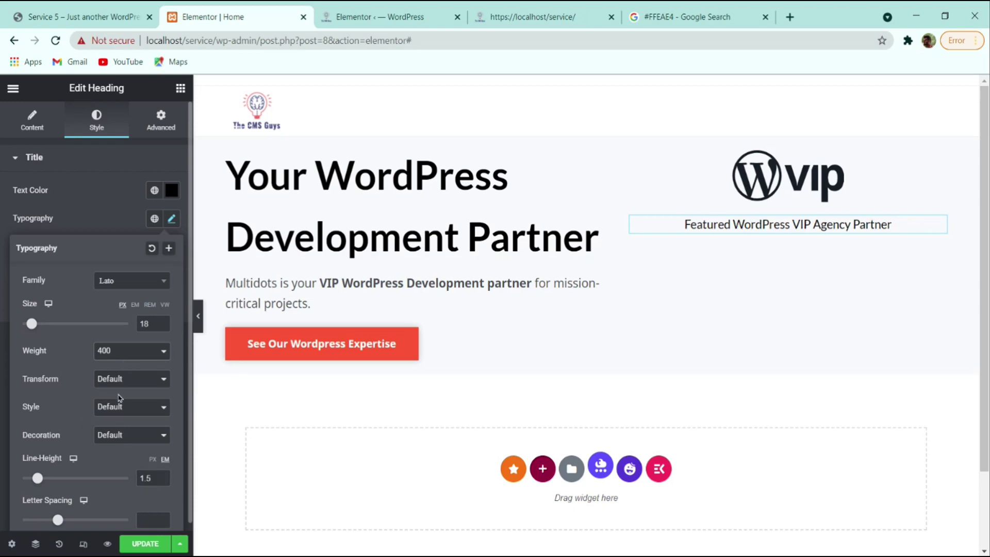
left_click(96, 224)
left_click(84, 17)
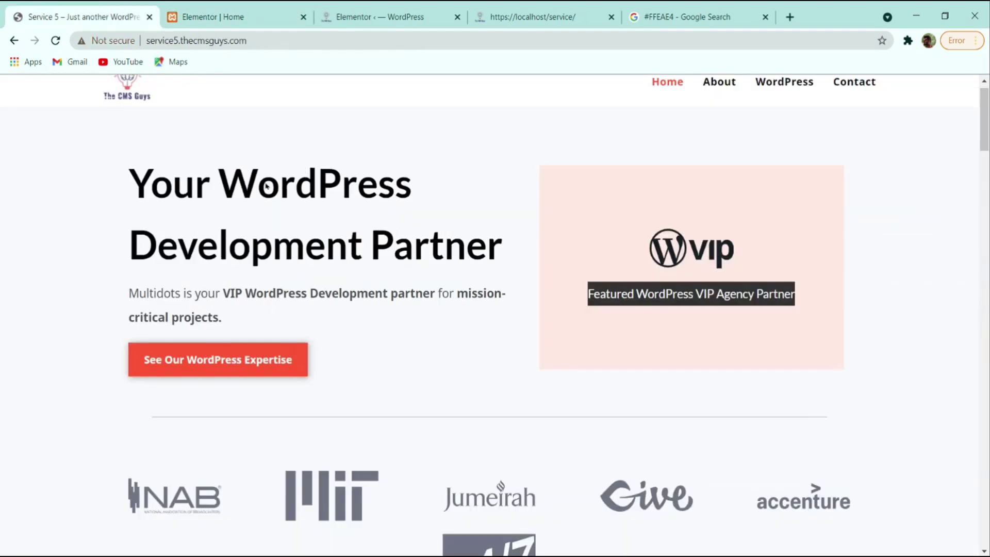
- Give the right column a classic #FFEAE4 background colour
left_click(670, 320)
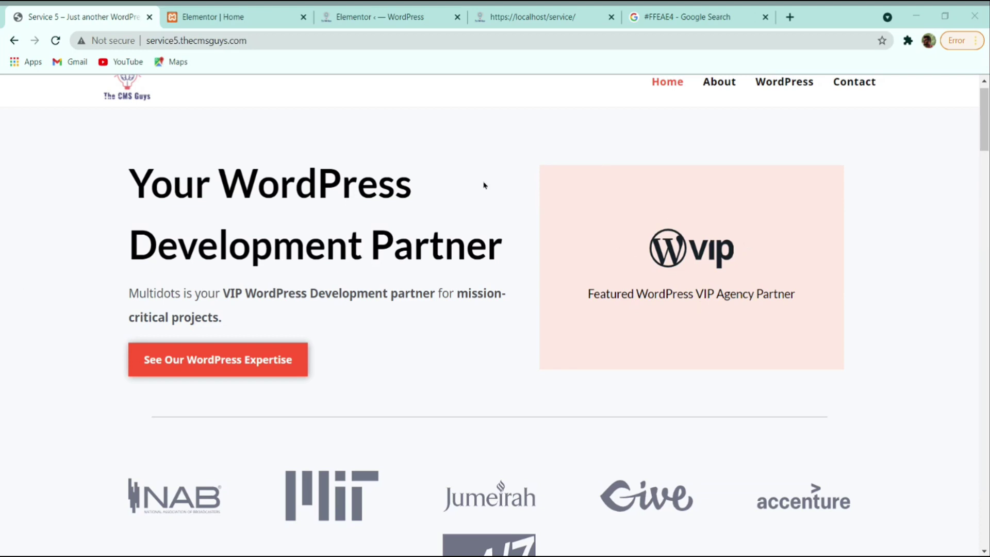
left_click(240, 14)
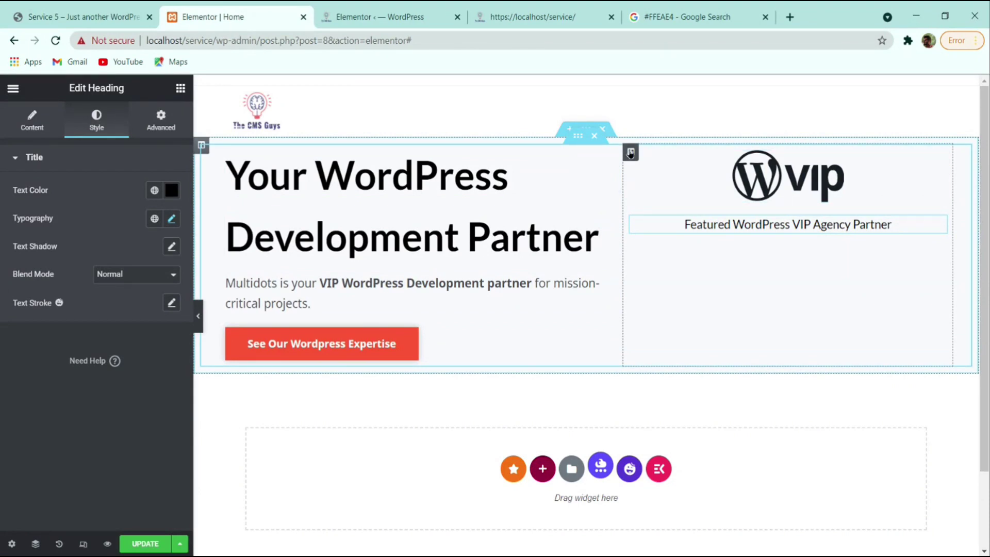
left_click(629, 153)
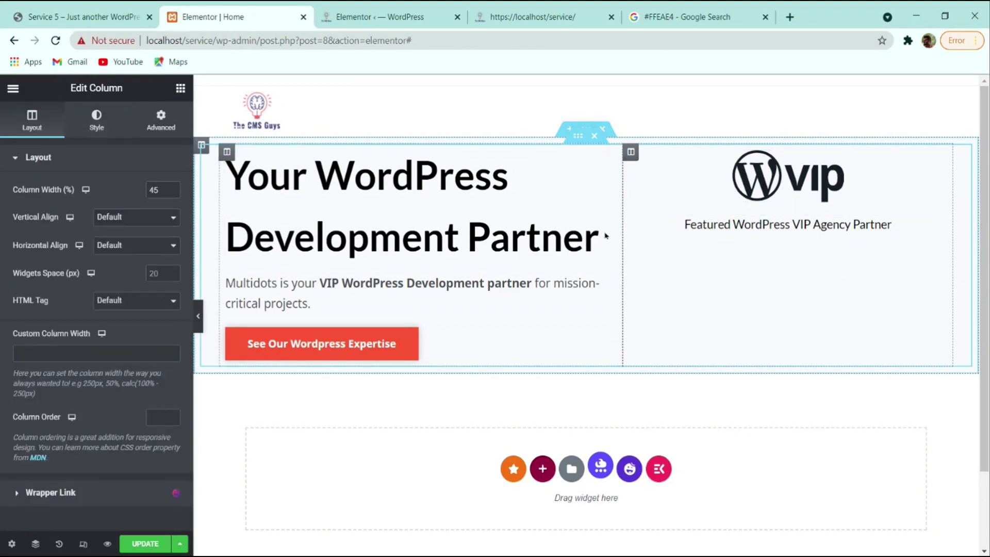
left_click(97, 118)
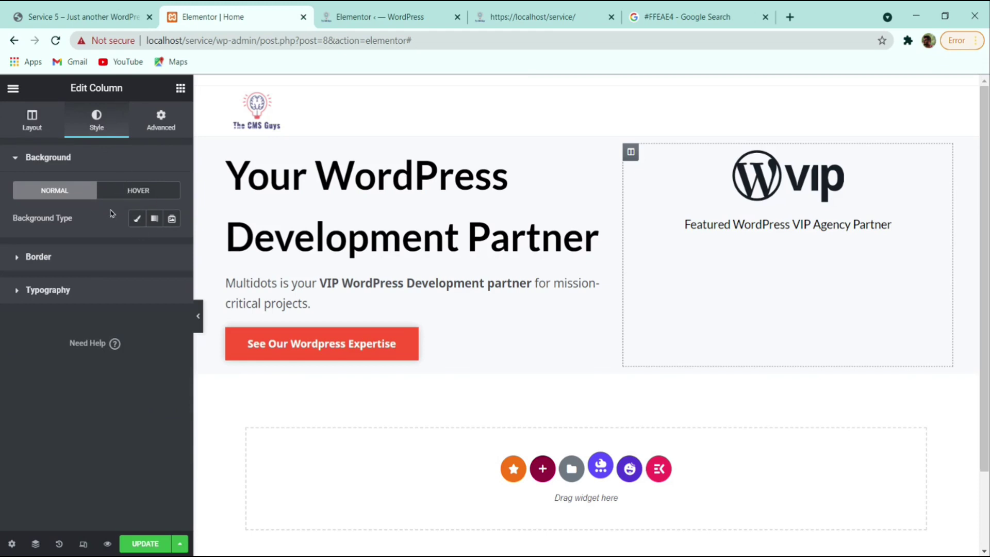
left_click(135, 220)
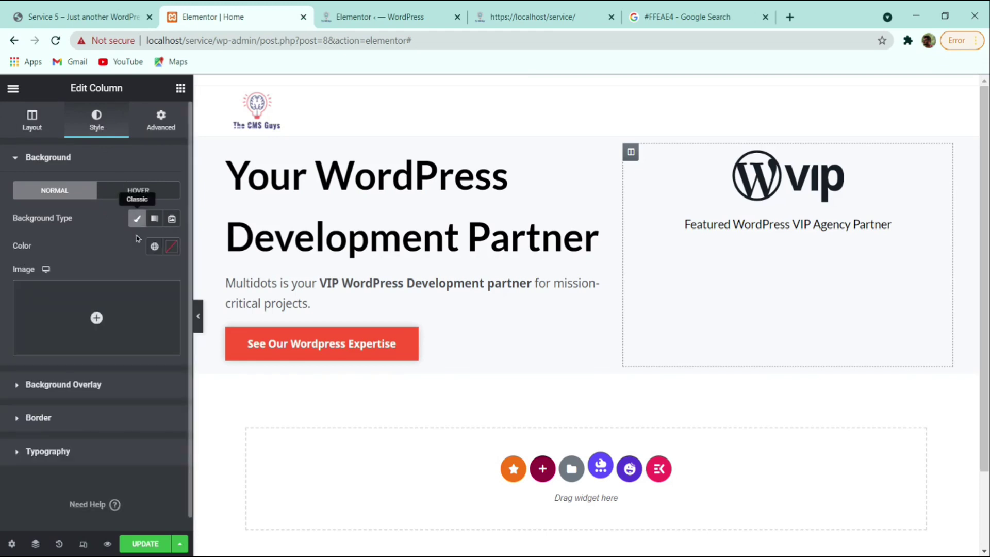
left_click(172, 247)
type("#FFEAE4")
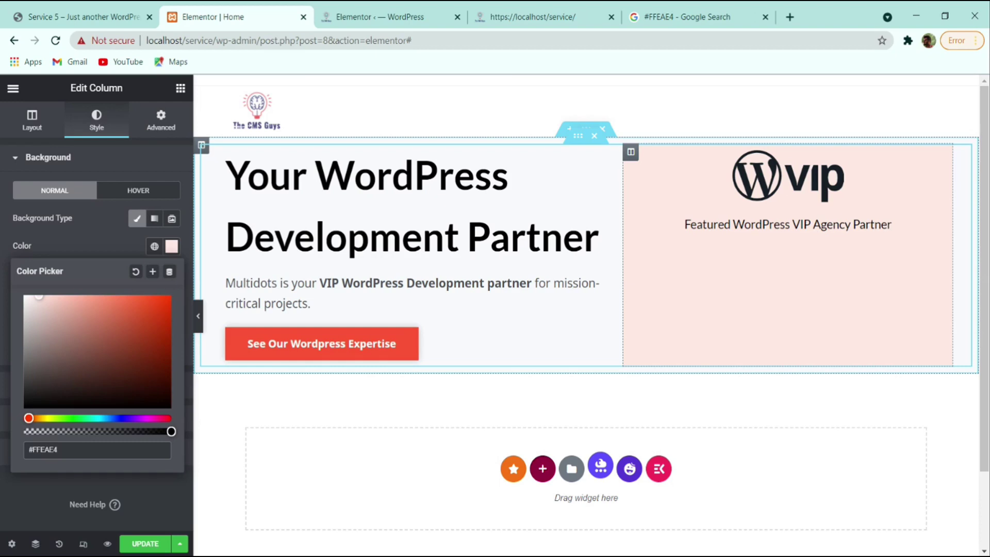
- Set the column's margin to 20 and padding to 50
left_click(161, 122)
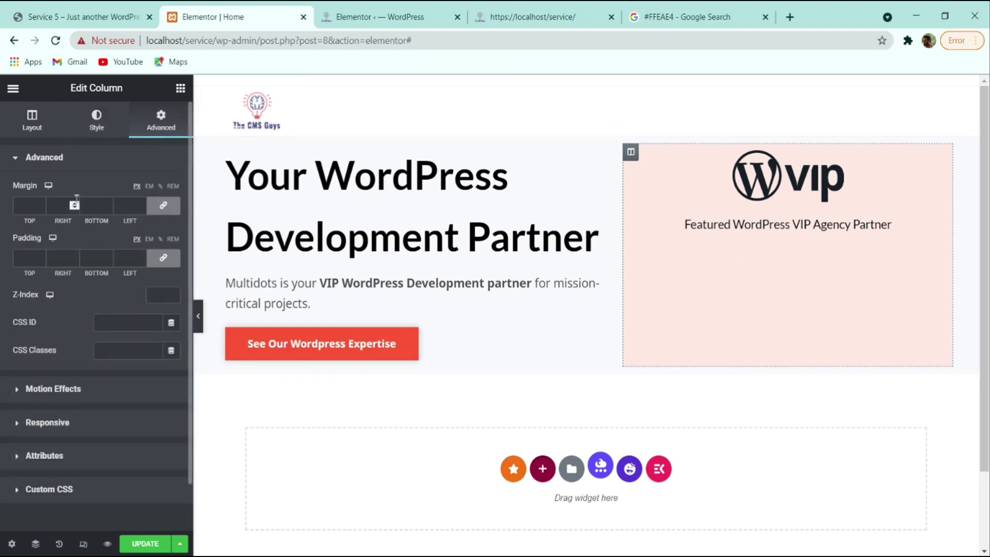
type("20")
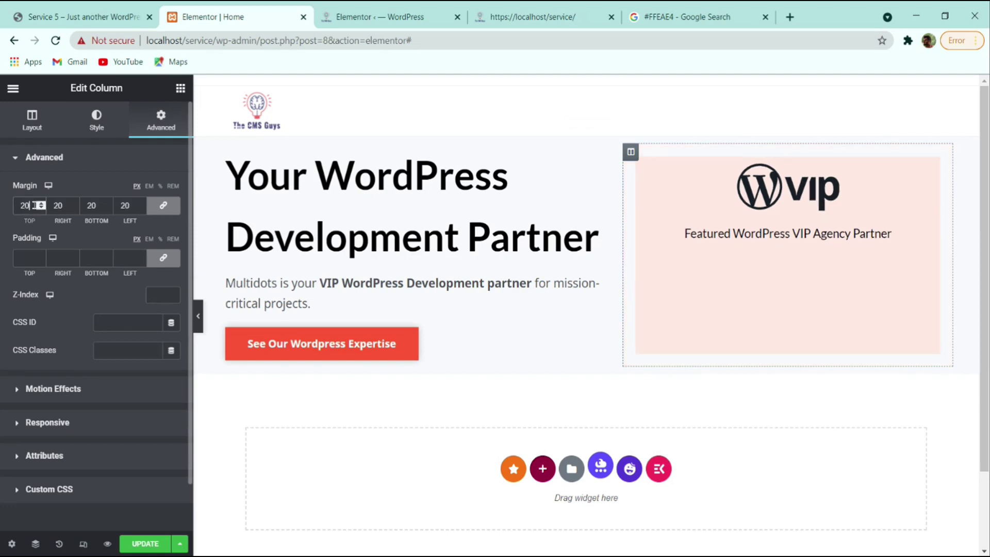
left_click(43, 255)
type("50")
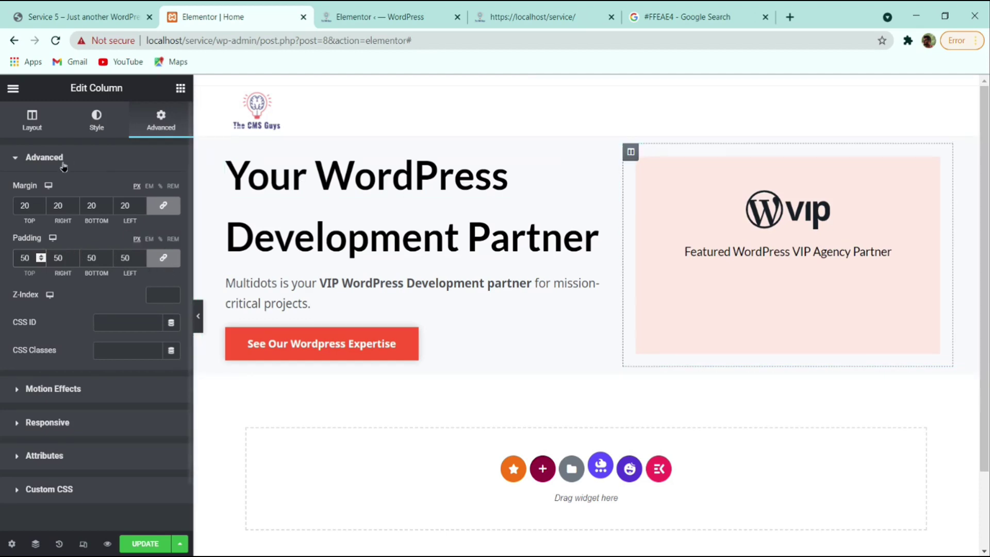
- Set the column's vertical alignment to Middle and preview the result without the panel
left_click(29, 127)
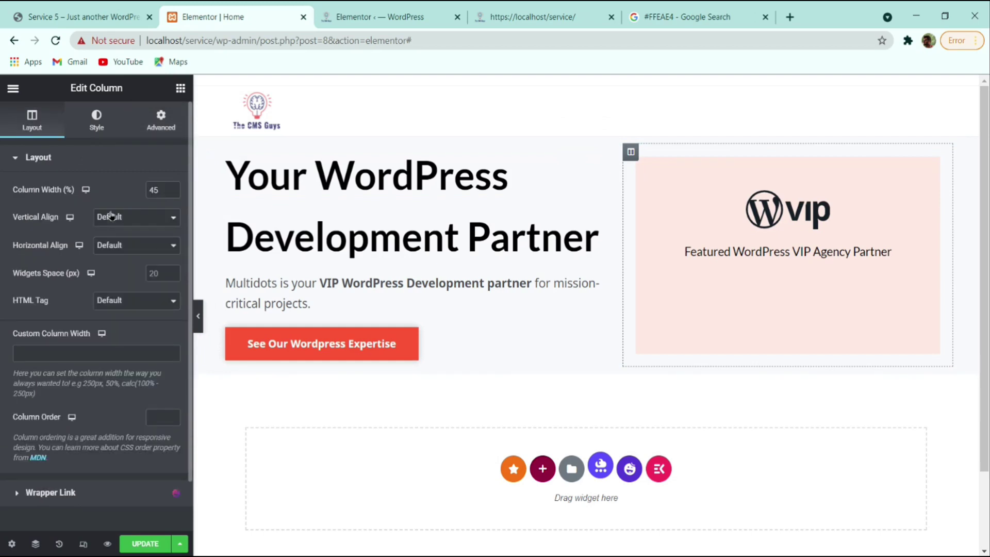
left_click(145, 217)
left_click(137, 256)
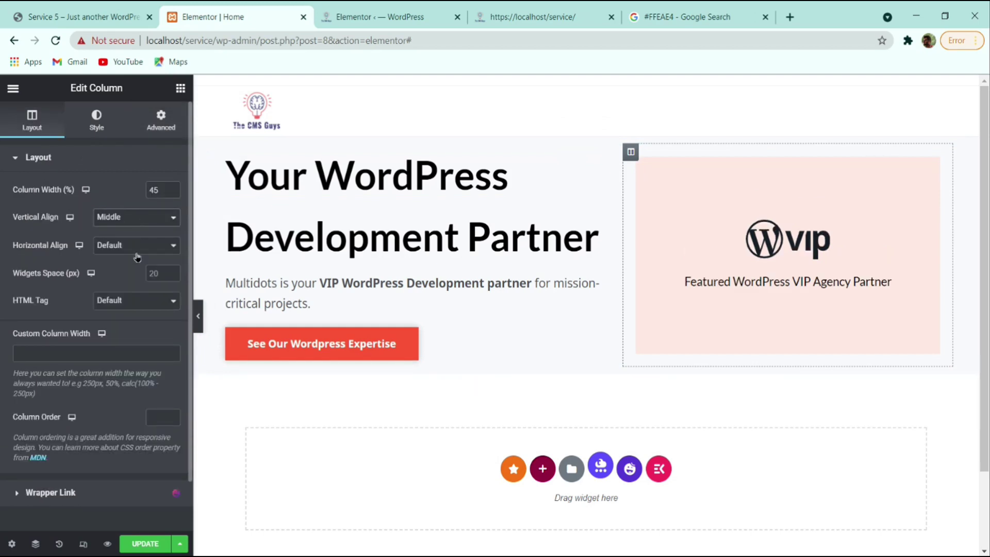
left_click(198, 315)
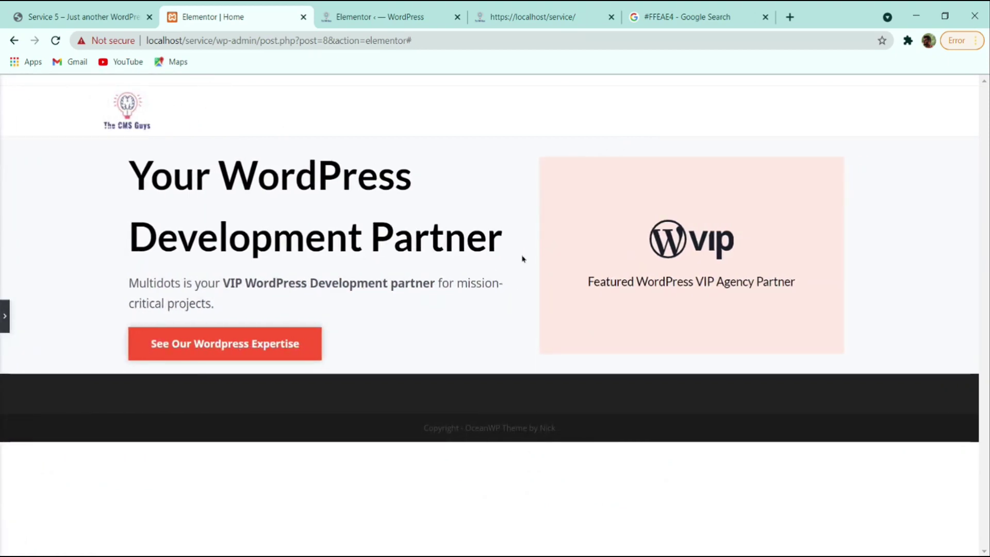
left_click(7, 324)
left_click(82, 14)
- Add a centred Divider widget at 70 width beneath the hero section
scroll(338, 231, "down", 5)
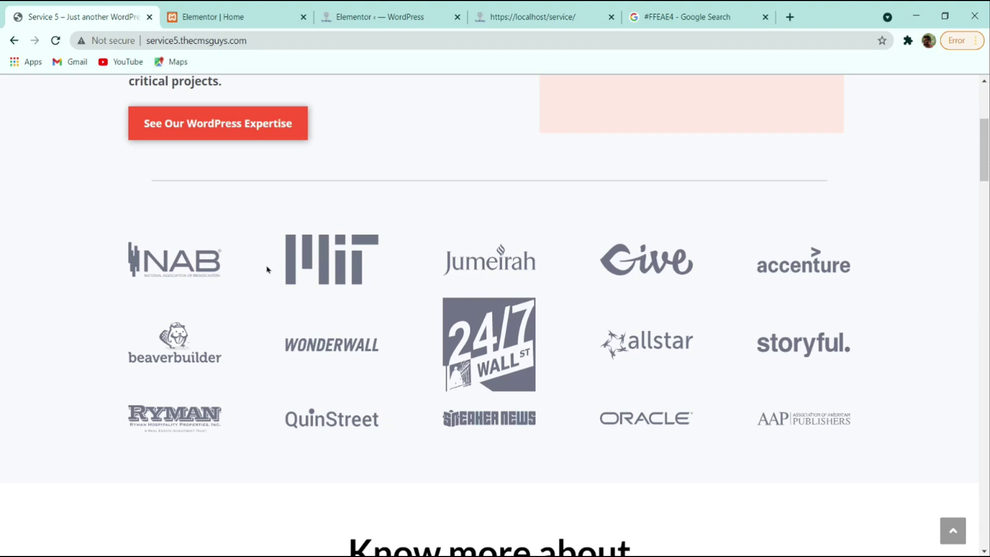
scroll(277, 265, "up", 2)
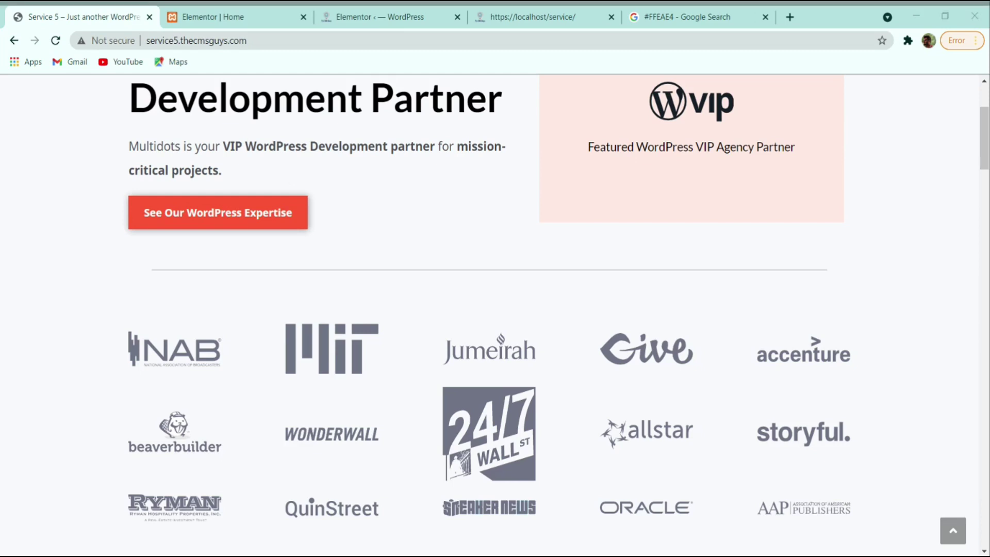
left_click(232, 17)
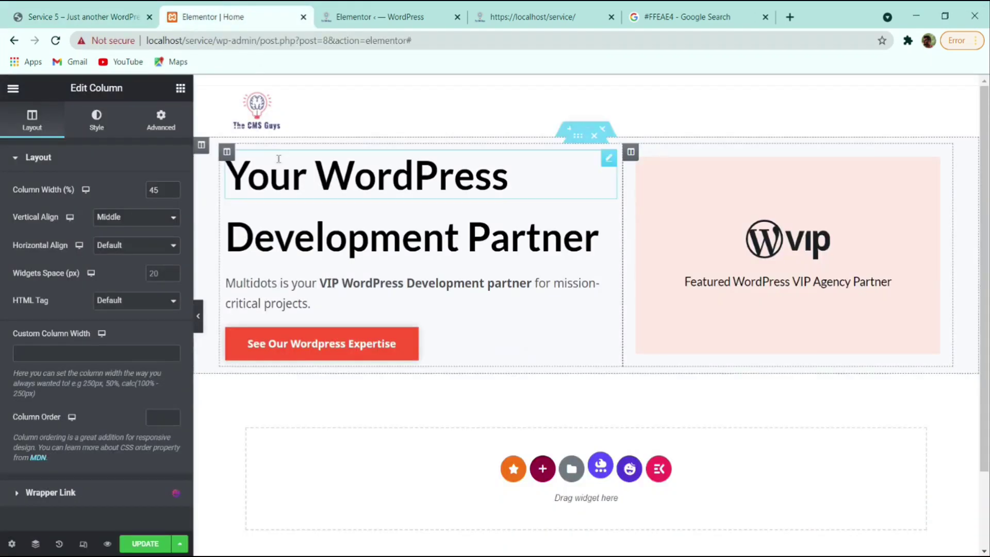
left_click(181, 88)
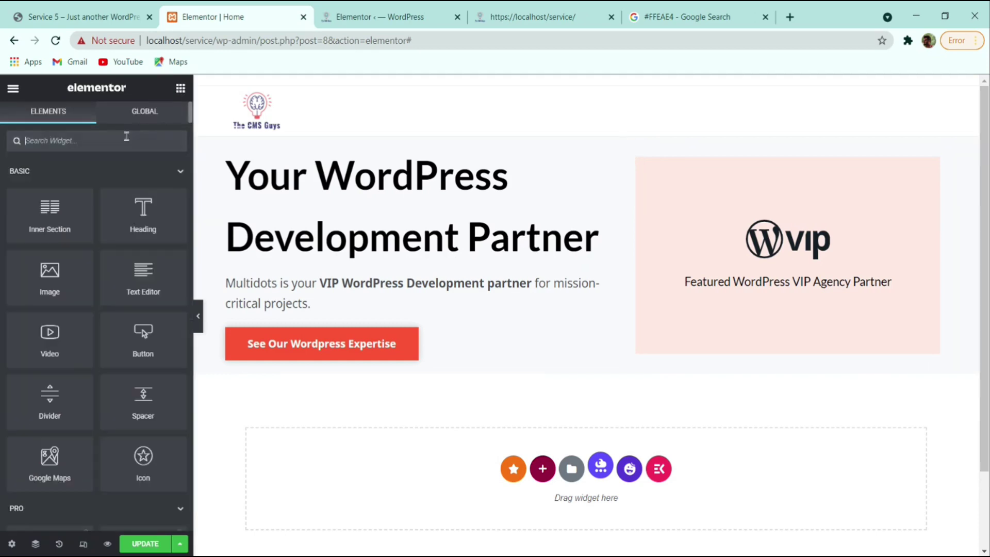
type("div")
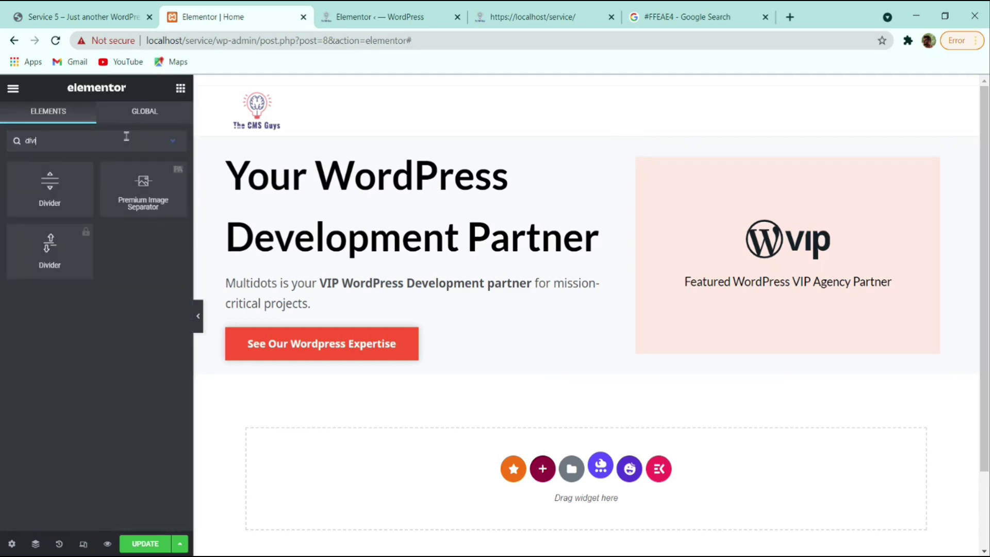
left_click_drag(67, 184, 631, 388)
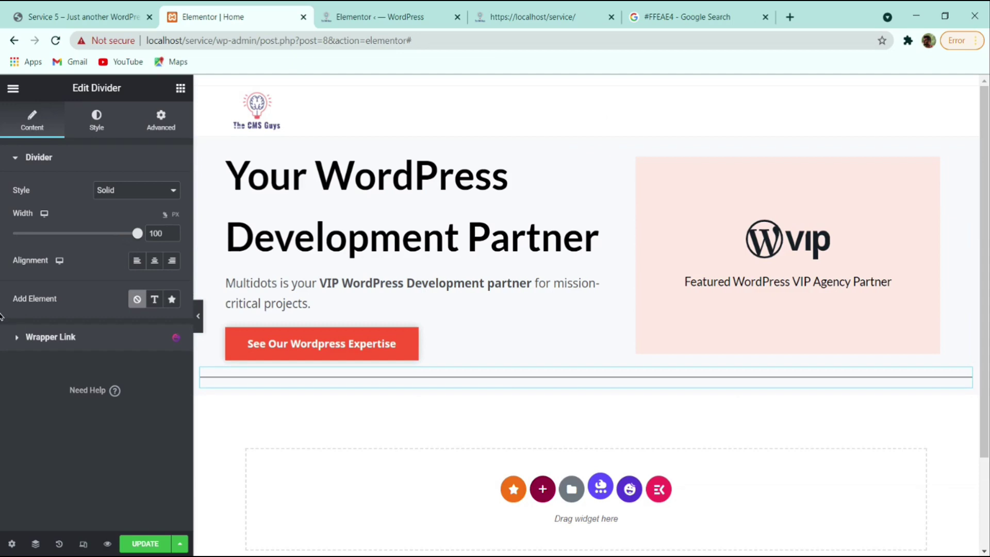
double_click(156, 233)
type("70")
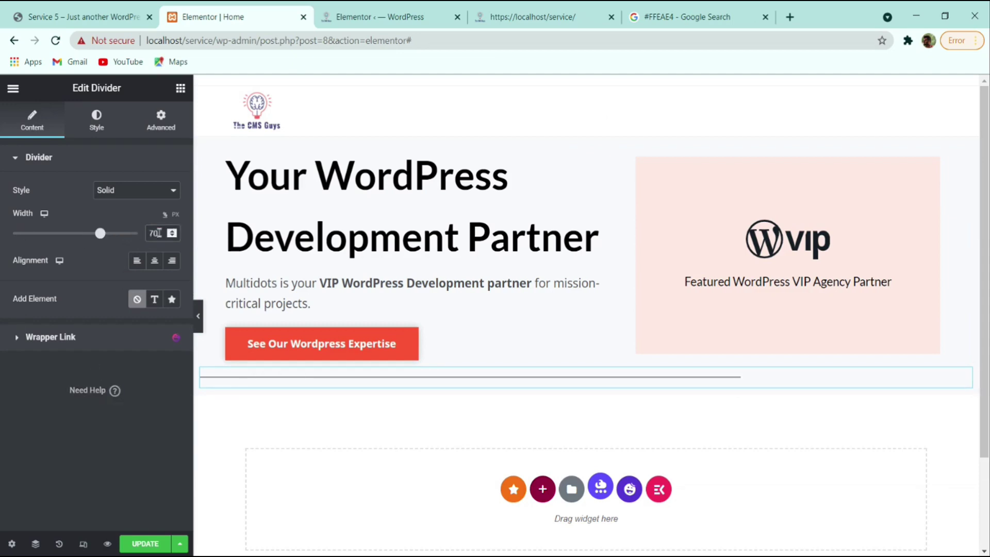
left_click(154, 260)
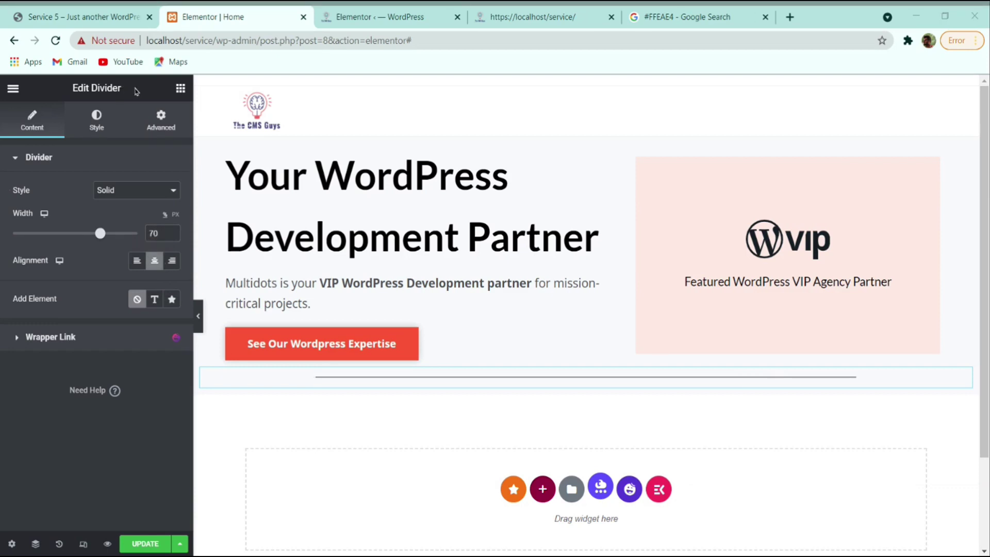
- Style the divider with colour #CED2D7, weight 2 and gap 50
left_click(94, 120)
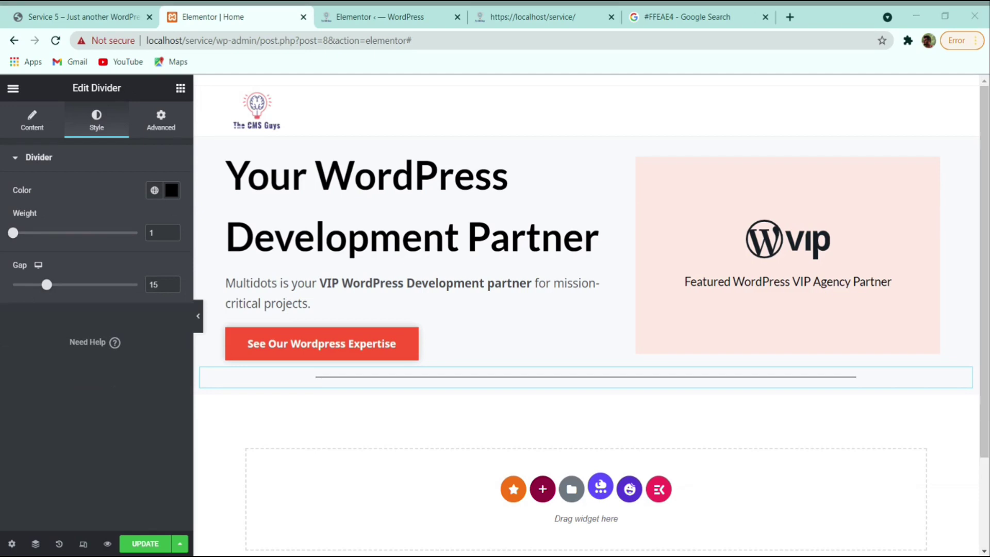
left_click(171, 190)
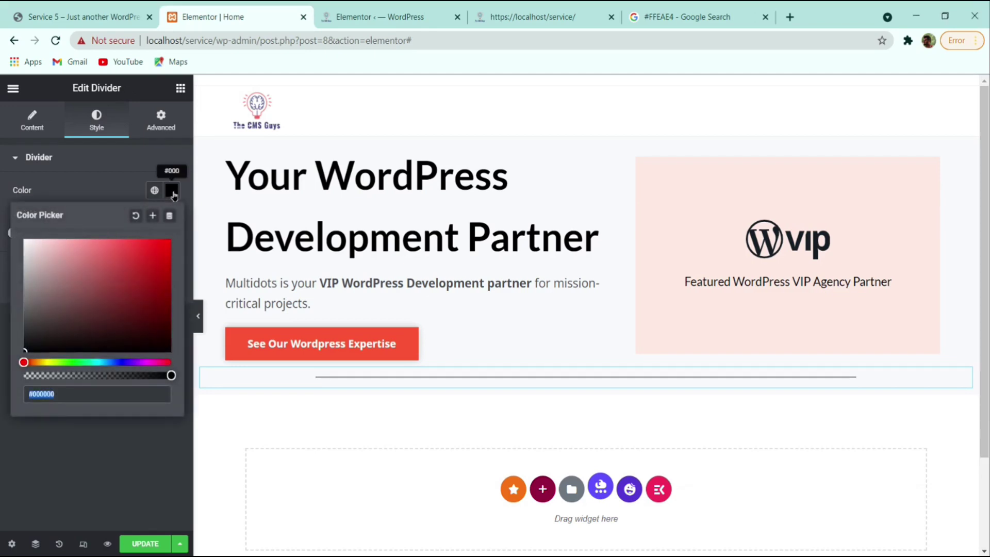
type("#CED2D7")
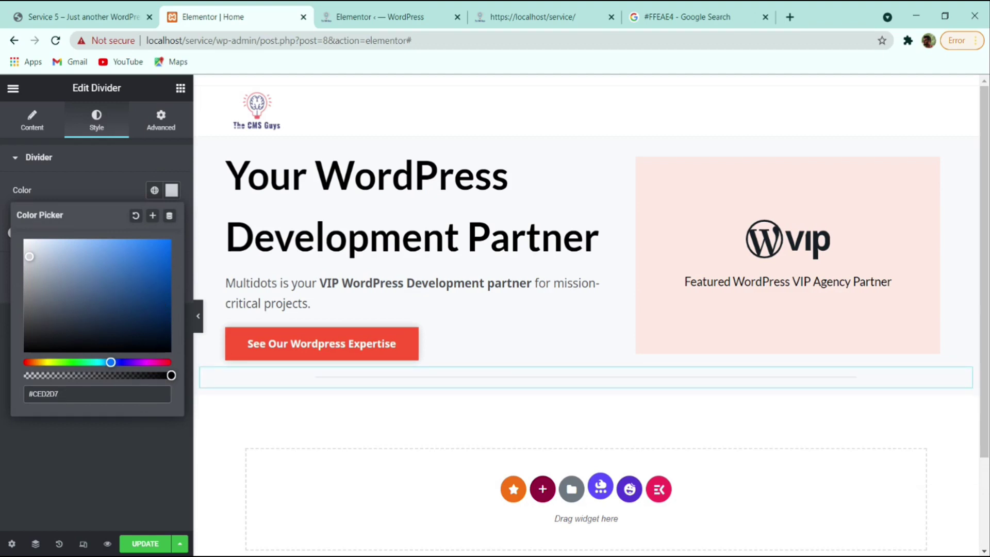
left_click(118, 490)
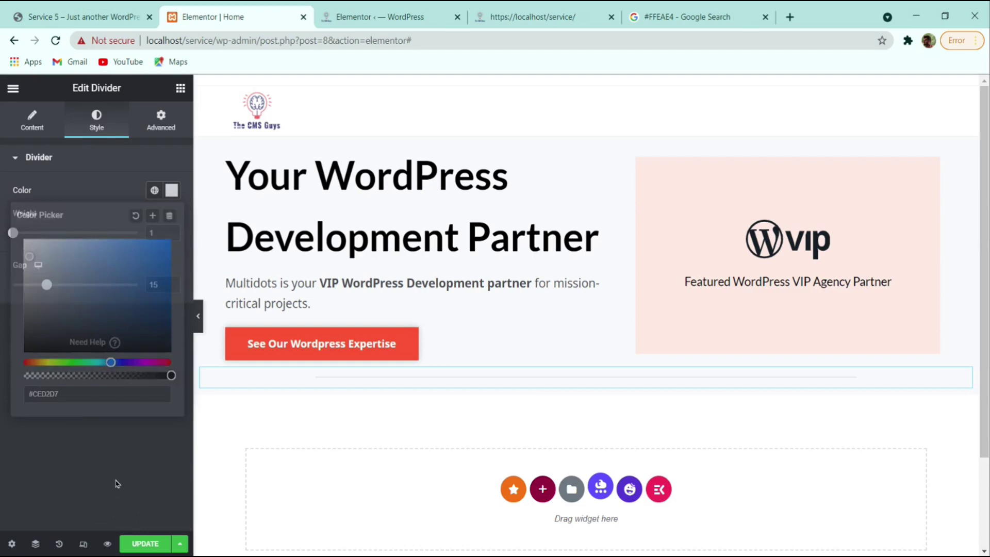
left_click(155, 233)
type("2")
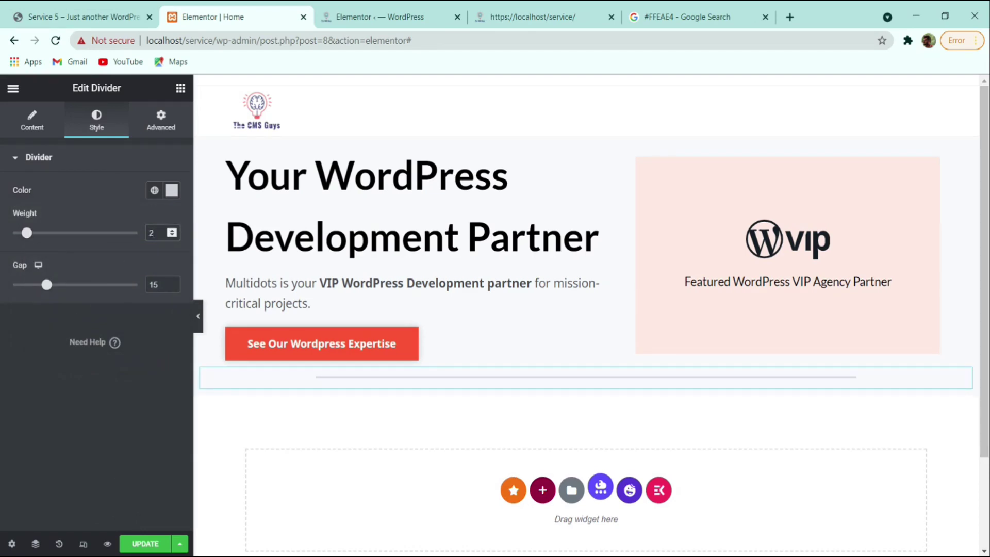
left_click_drag(163, 285, 140, 285)
type("50")
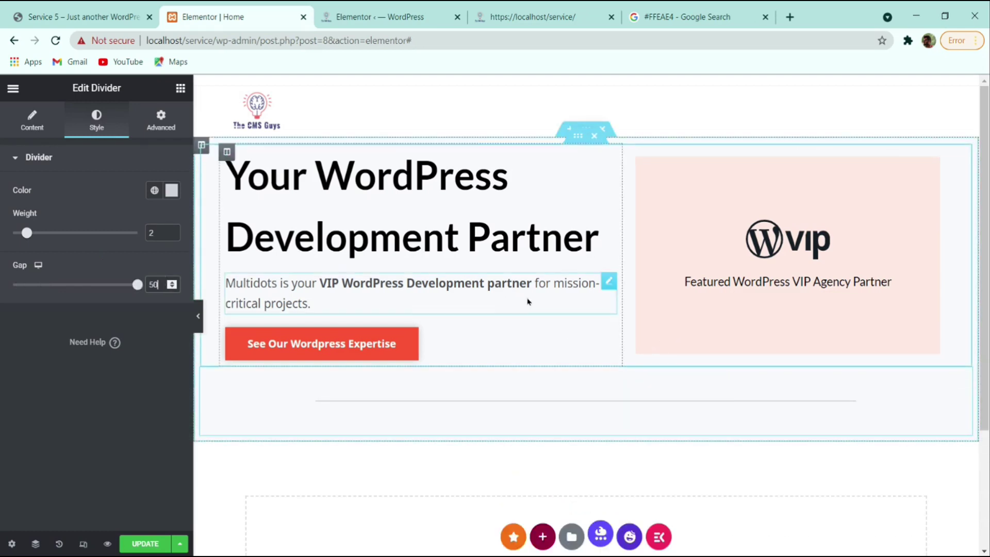
- Give the hero section a 4 em top and bottom margin
left_click(578, 143)
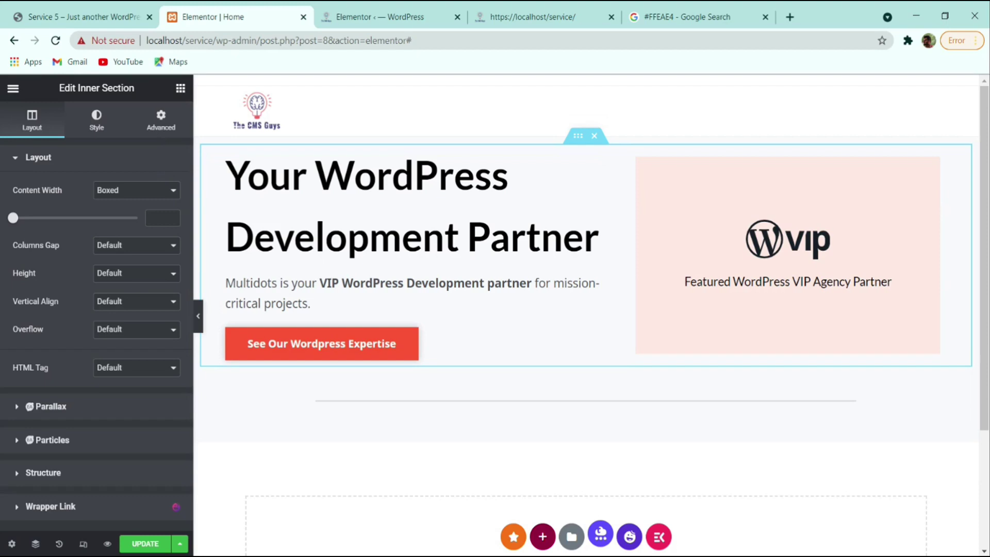
left_click(161, 121)
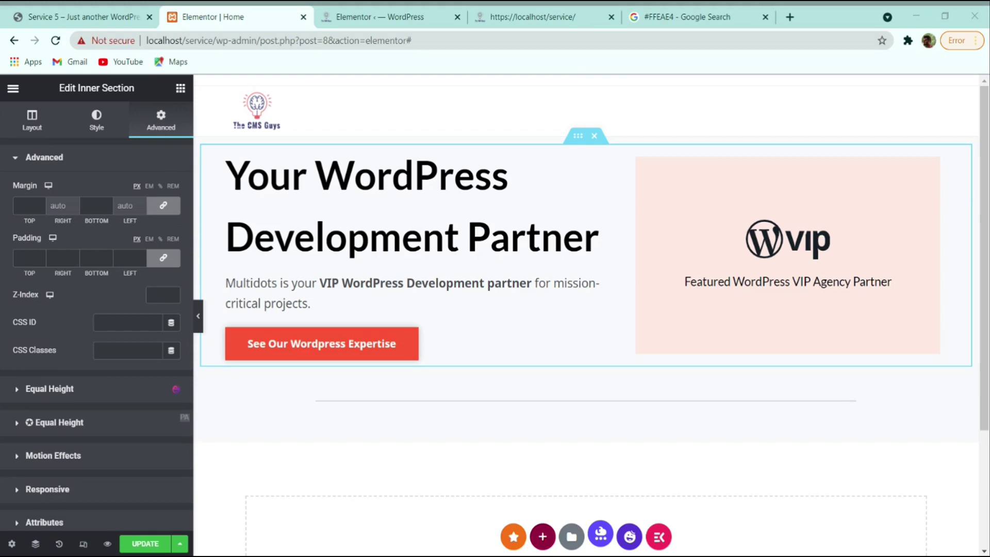
left_click(40, 203)
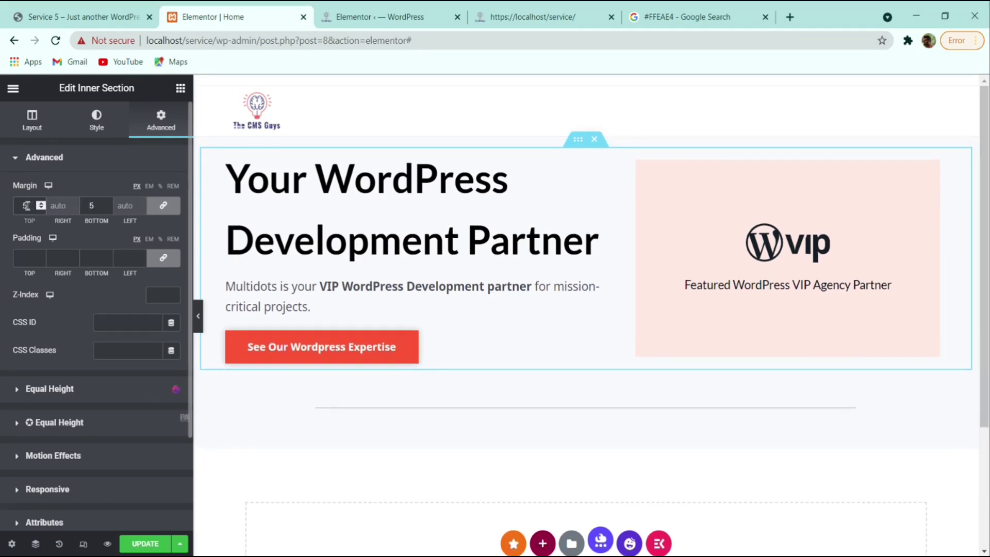
left_click(149, 187)
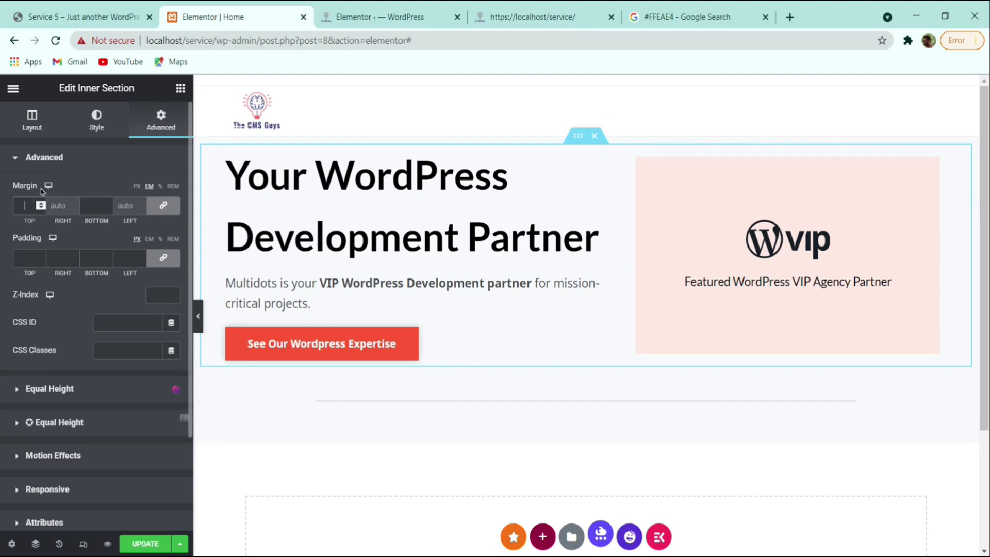
type("2")
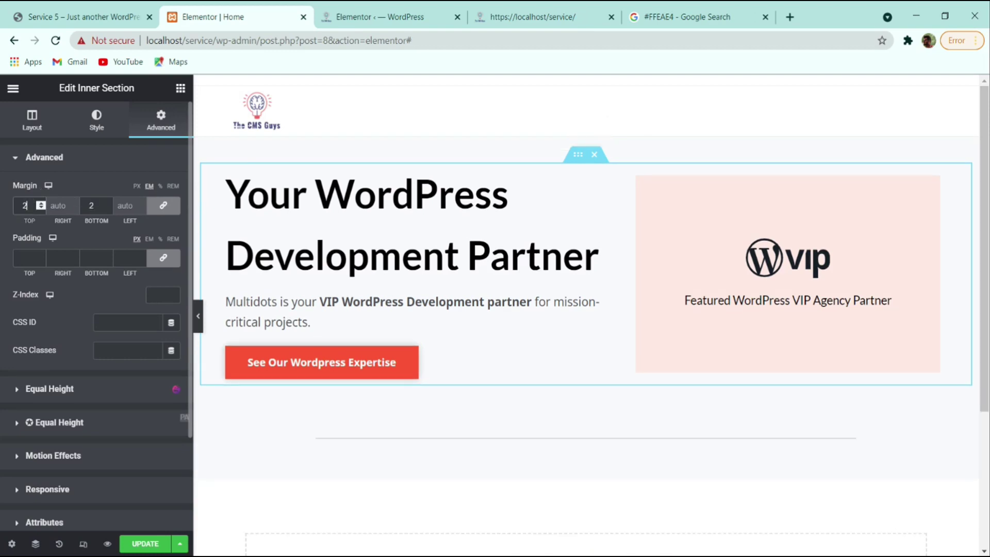
key("BackSpace")
type("4")
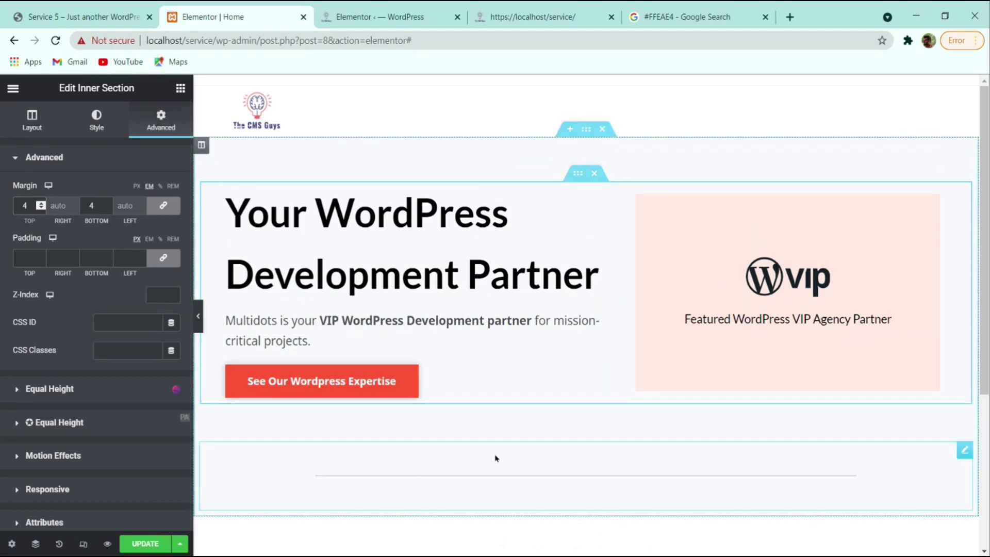
- Reduce the divider's gap from 50 to 10
left_click(499, 466)
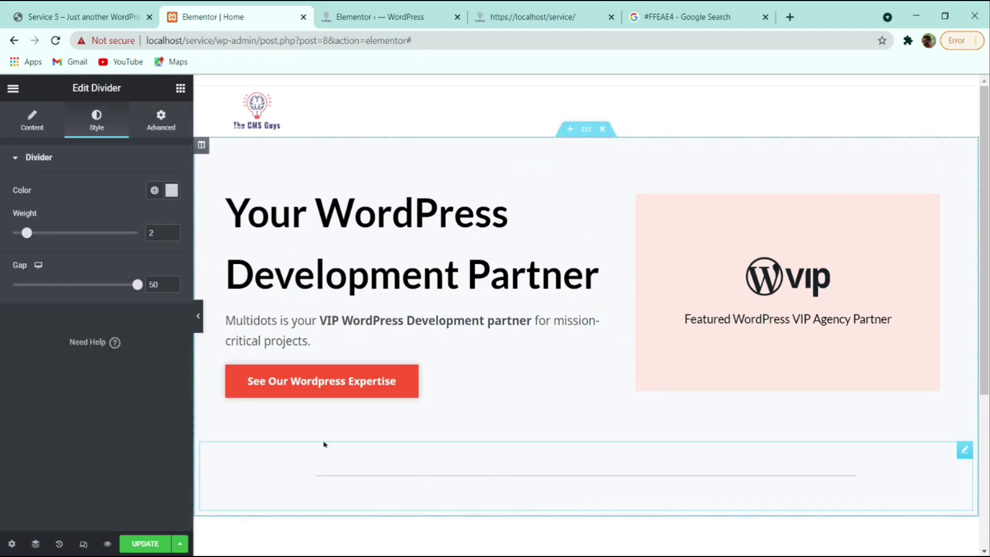
left_click_drag(137, 285, 39, 300)
left_click(171, 286)
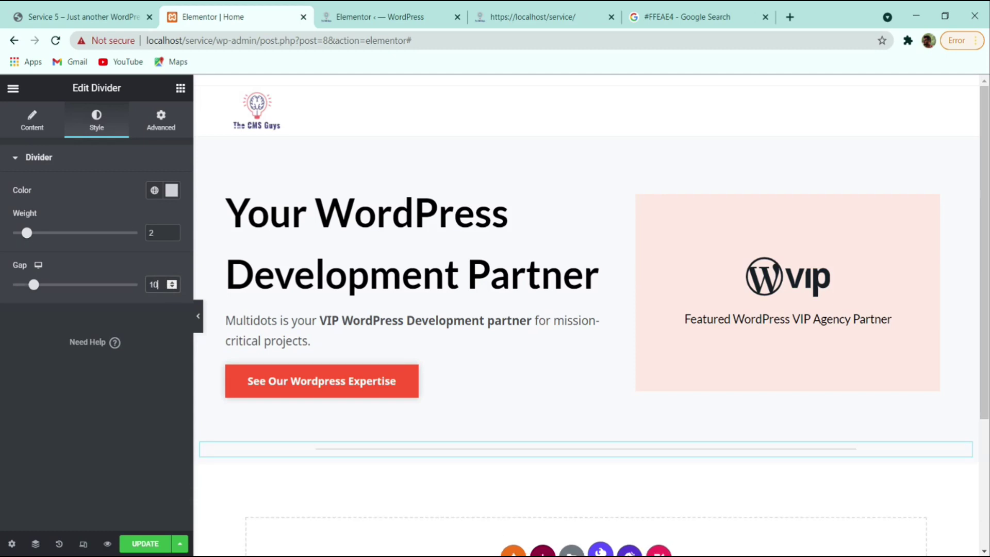
- Place an Image Carousel widget below the divider
left_click(126, 15)
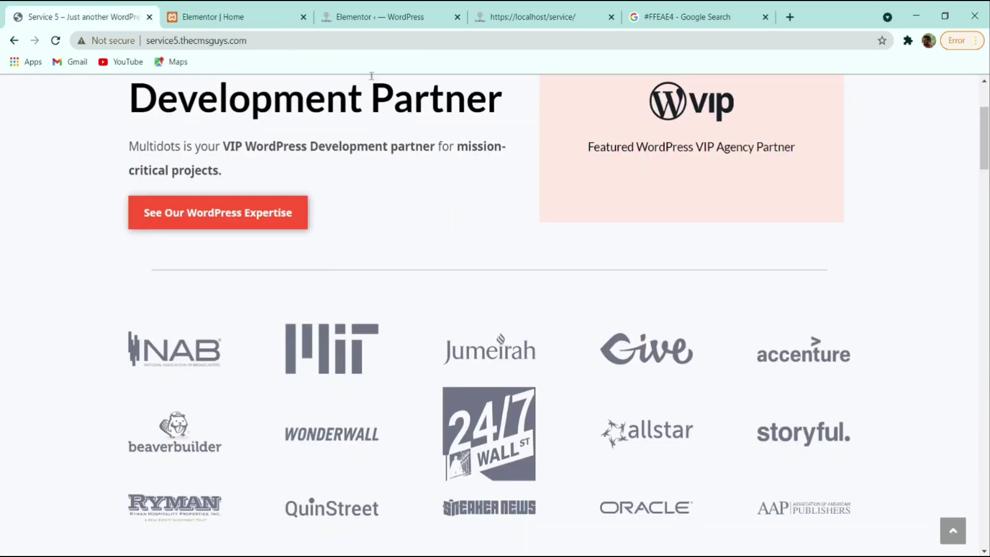
left_click(237, 16)
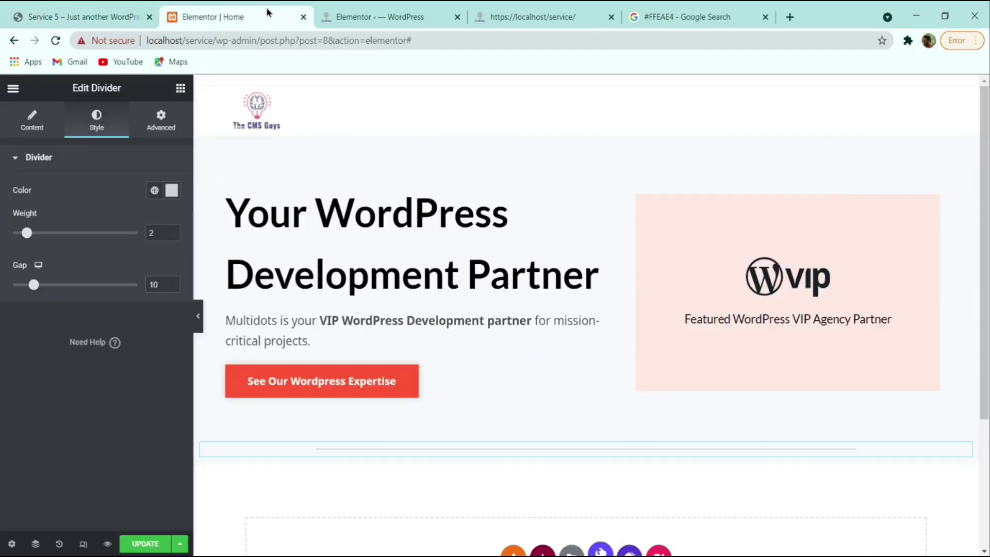
left_click(181, 88)
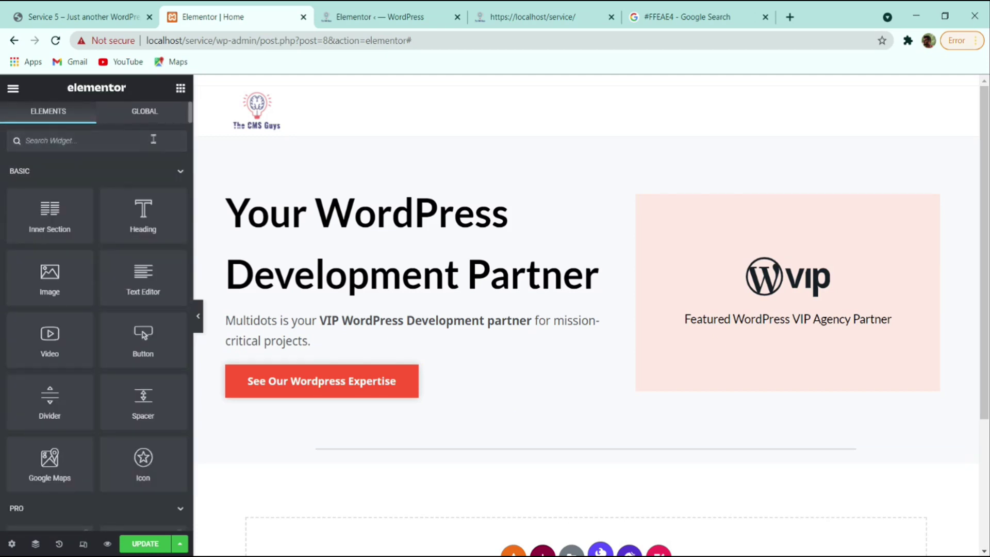
type("image")
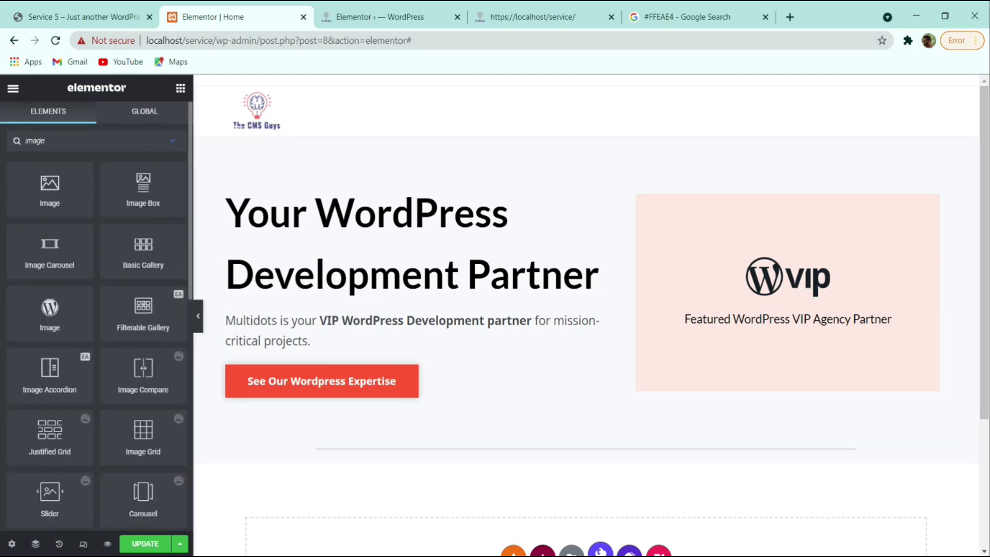
type(" ca")
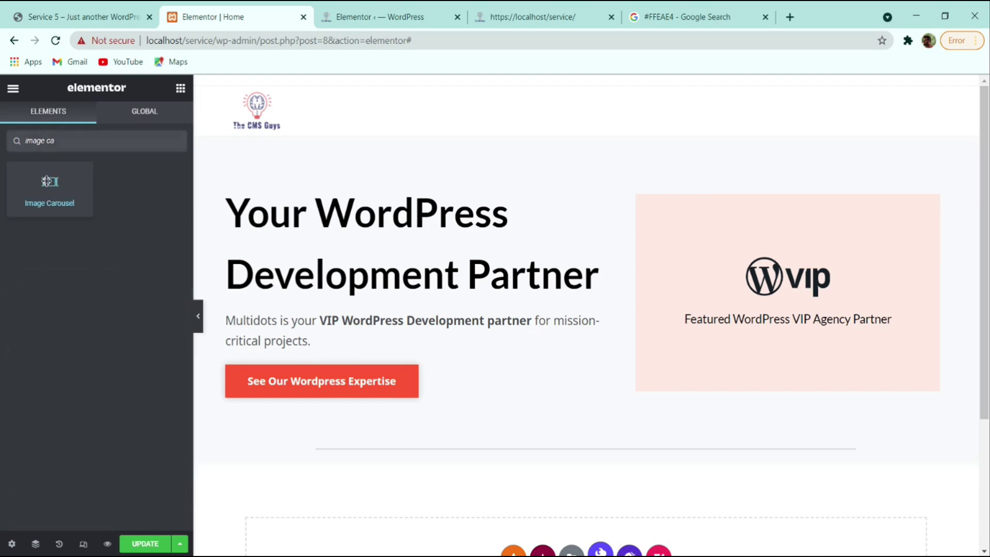
left_click_drag(46, 180, 448, 454)
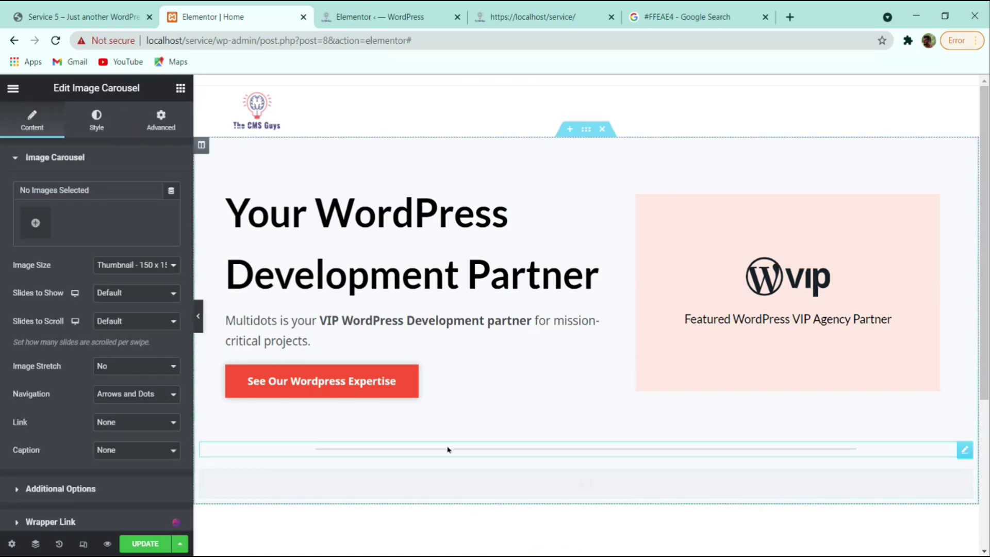
- Open the carousel's image picker and compare it against the reference site's logo row
left_click(35, 222)
left_click(115, 14)
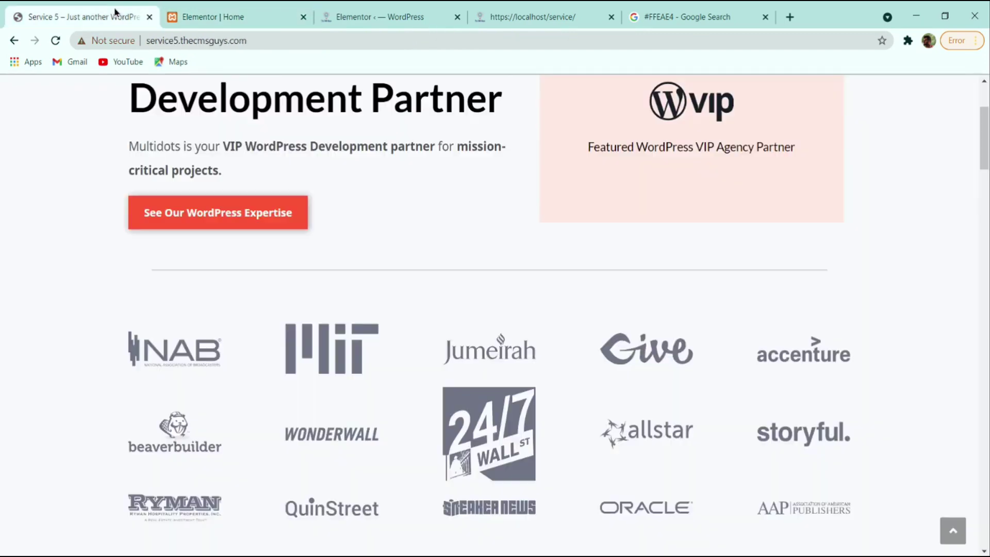
left_click(222, 15)
left_click(46, 17)
left_click(222, 15)
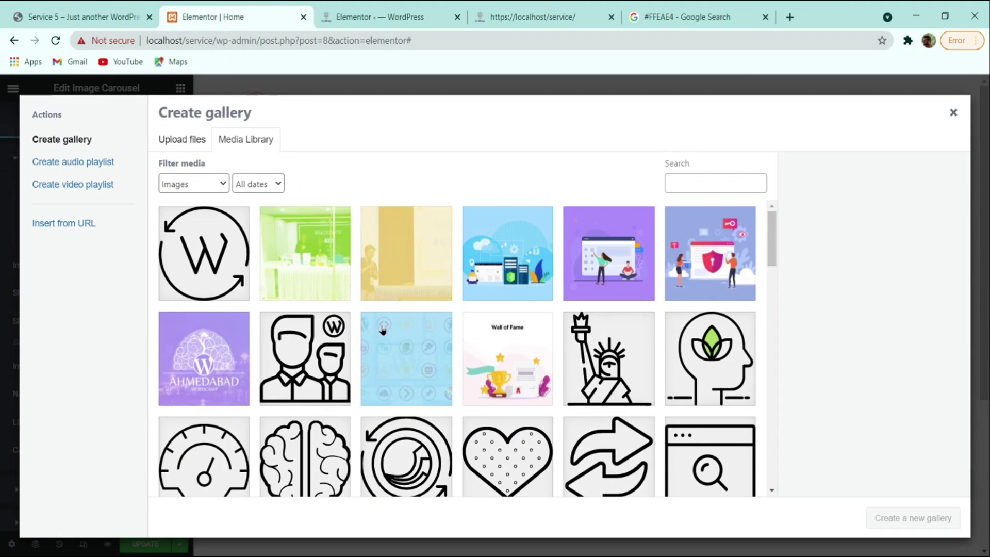
scroll(384, 340, "down", 10)
scroll(386, 352, "down", 7)
scroll(397, 365, "up", 4)
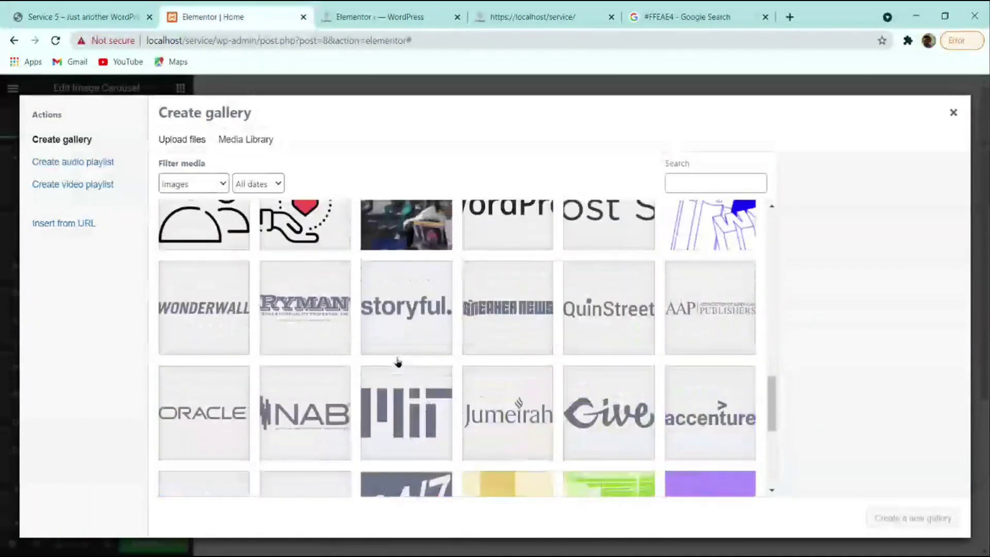
- Create and insert a gallery of the WONDERWALL, RYMAN, storyful, Sneaker News and QuinStreet logos
left_click(204, 327)
left_click(327, 327)
left_click(411, 327)
left_click(509, 325)
left_click(634, 318)
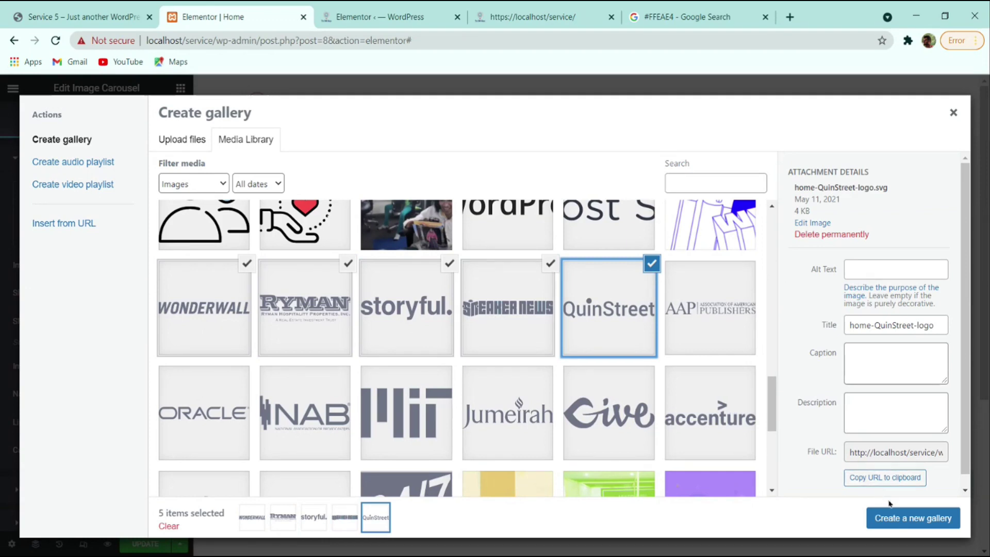
left_click(894, 518)
left_click(904, 520)
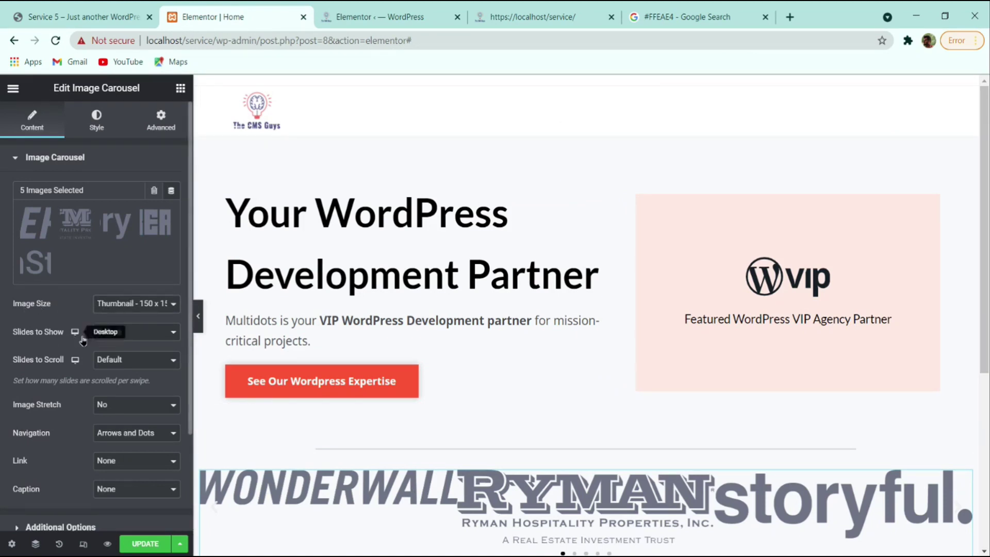
- Set the carousel to 5 slides to show, 1 slide to scroll, and Navigation None
left_click(112, 344)
left_click(125, 358)
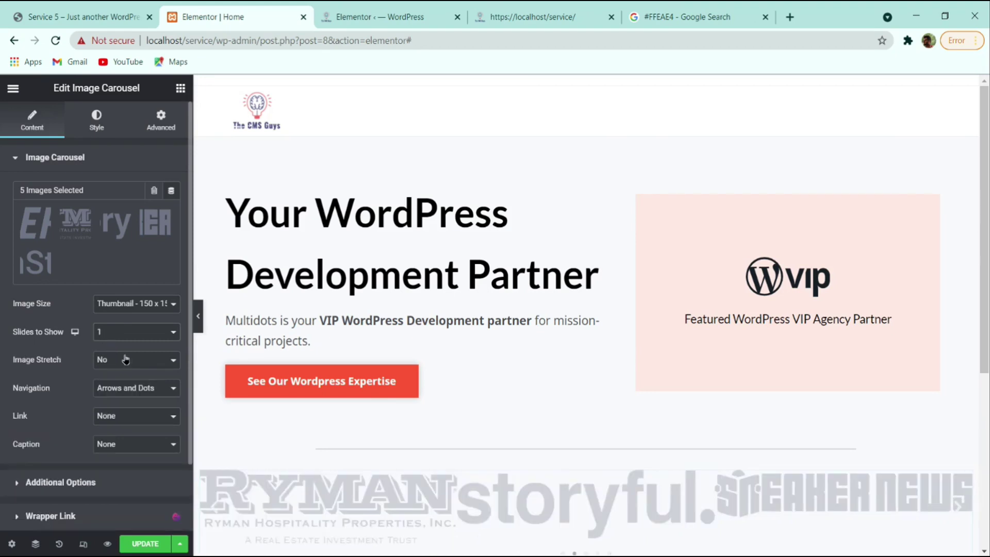
left_click(130, 340)
left_click(126, 378)
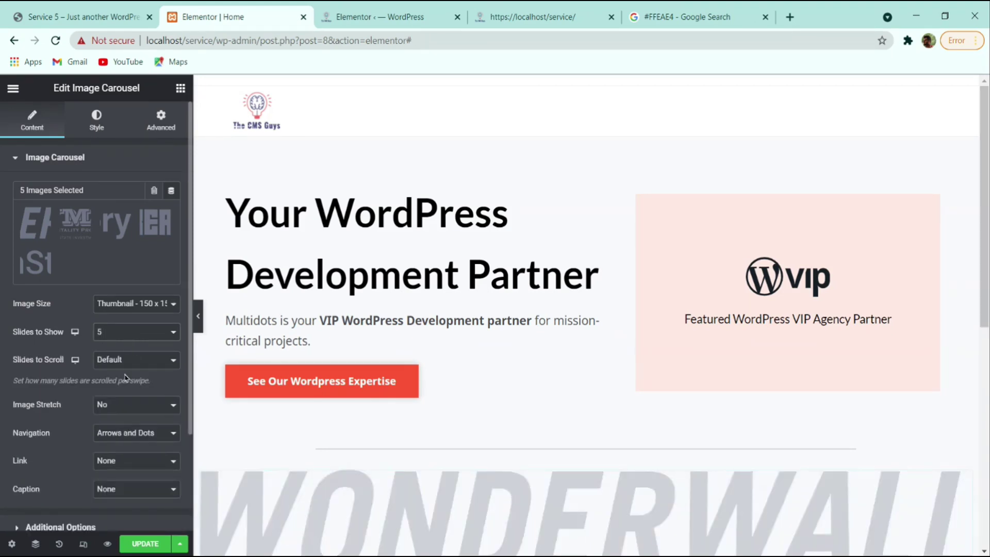
scroll(466, 369, "down", 1)
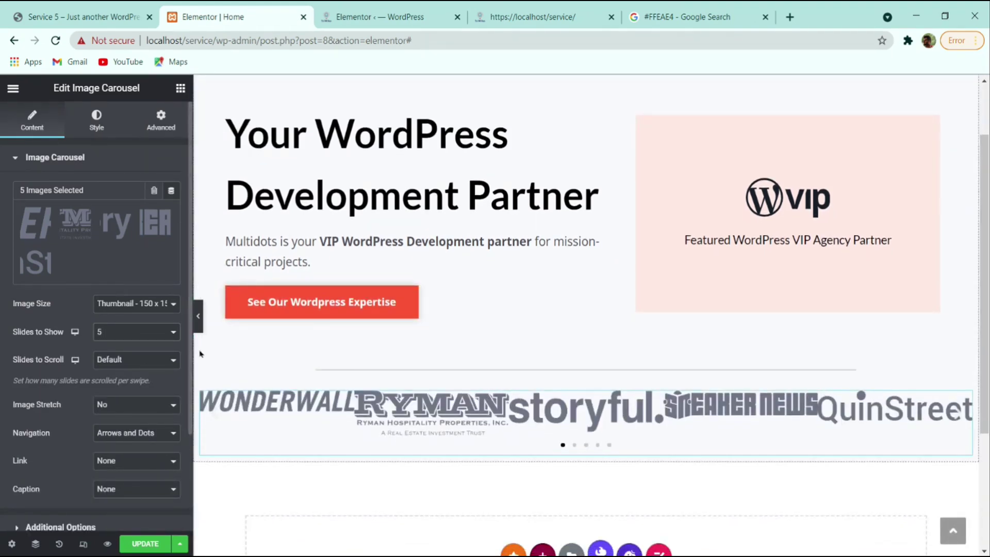
left_click(139, 373)
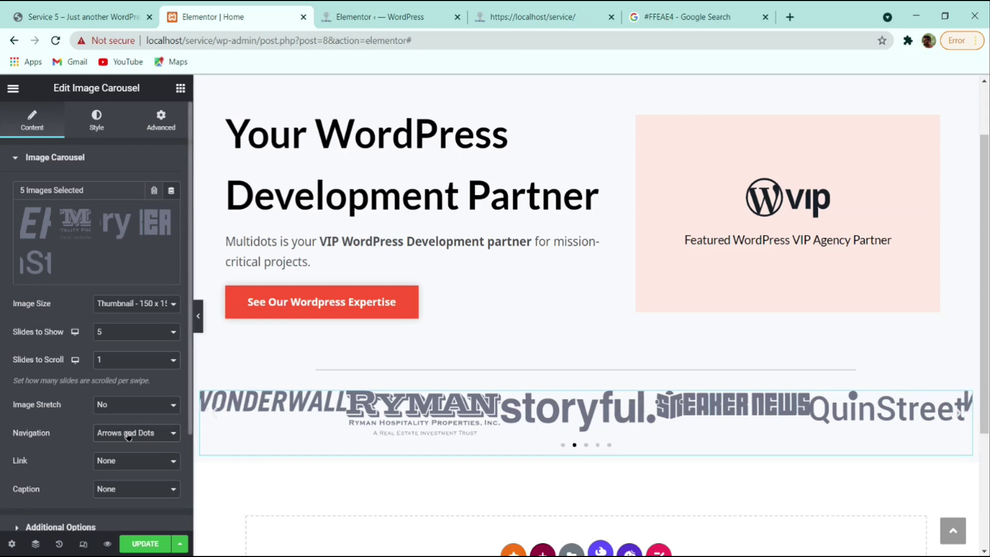
left_click(128, 472)
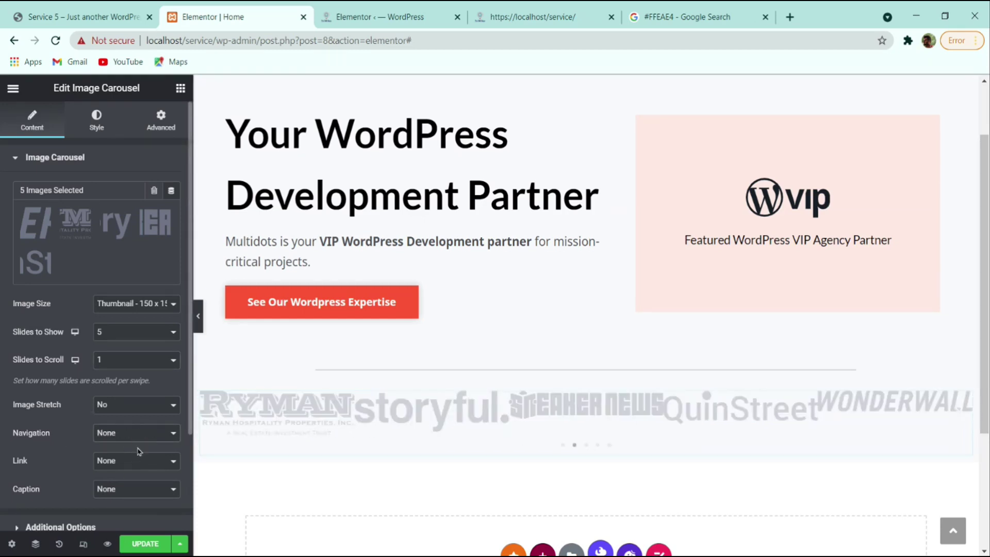
scroll(154, 442, "down", 3)
left_click(111, 407)
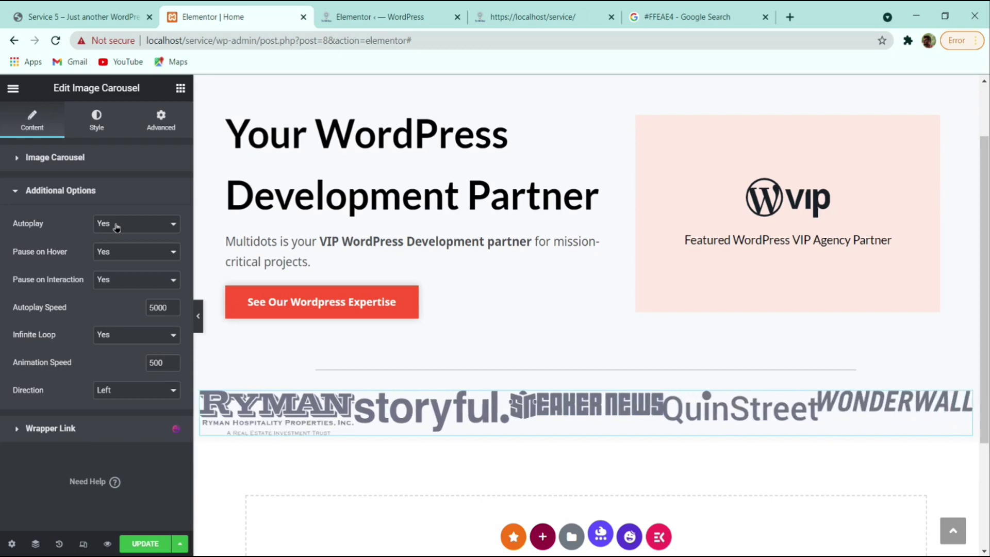
- Center the carousel logos vertically with custom image spacing of 100, then save and preview
left_click(101, 121)
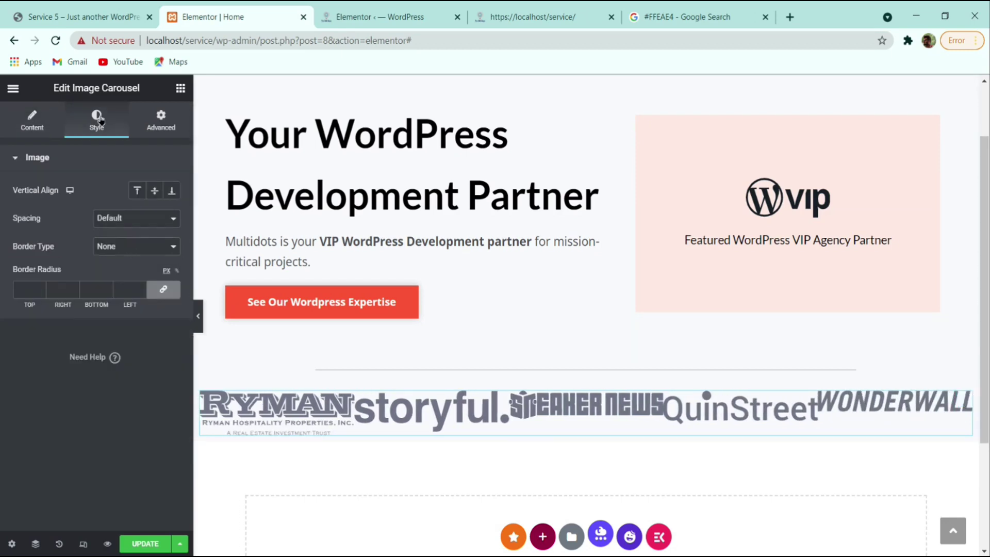
left_click(153, 191)
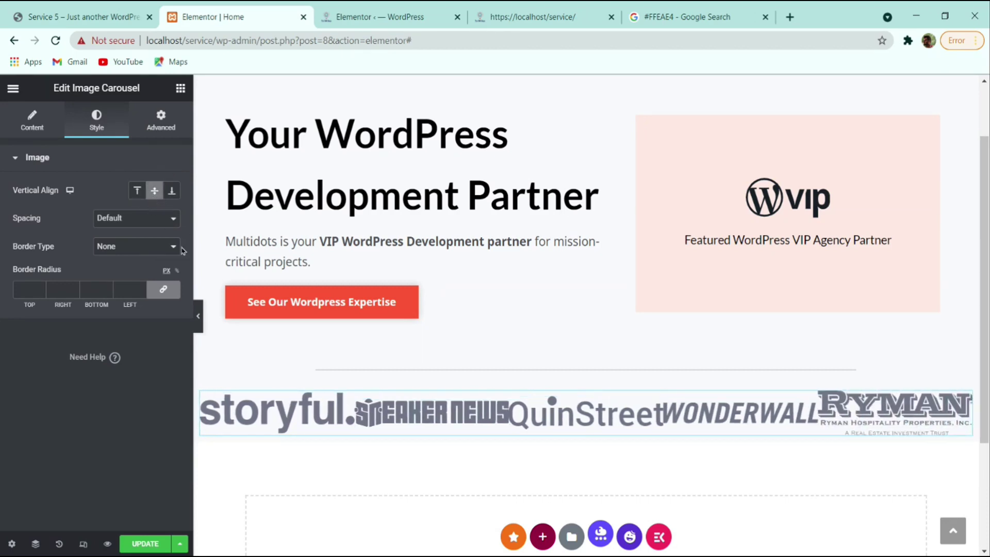
left_click(135, 222)
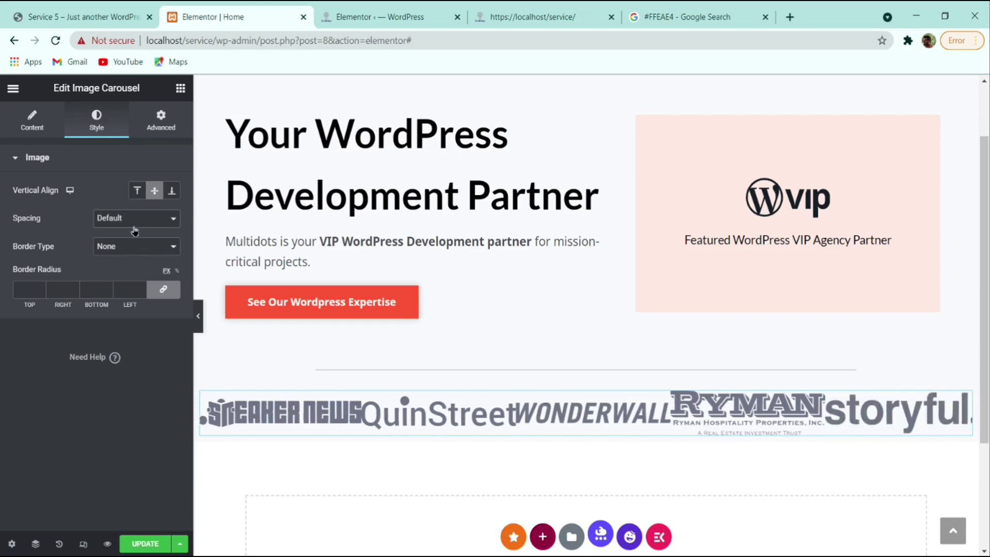
left_click(136, 242)
left_click_drag(38, 245, 112, 246)
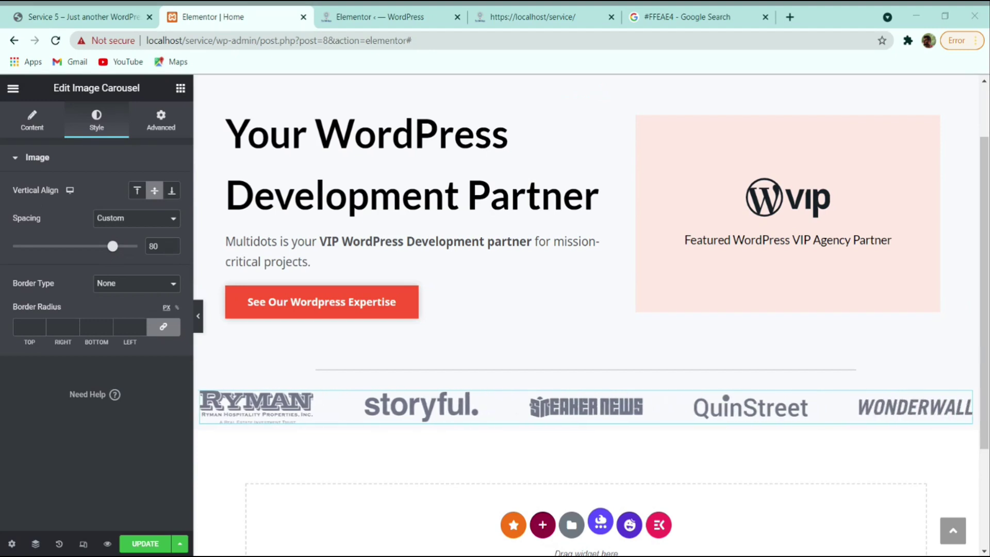
double_click(149, 245)
type("100")
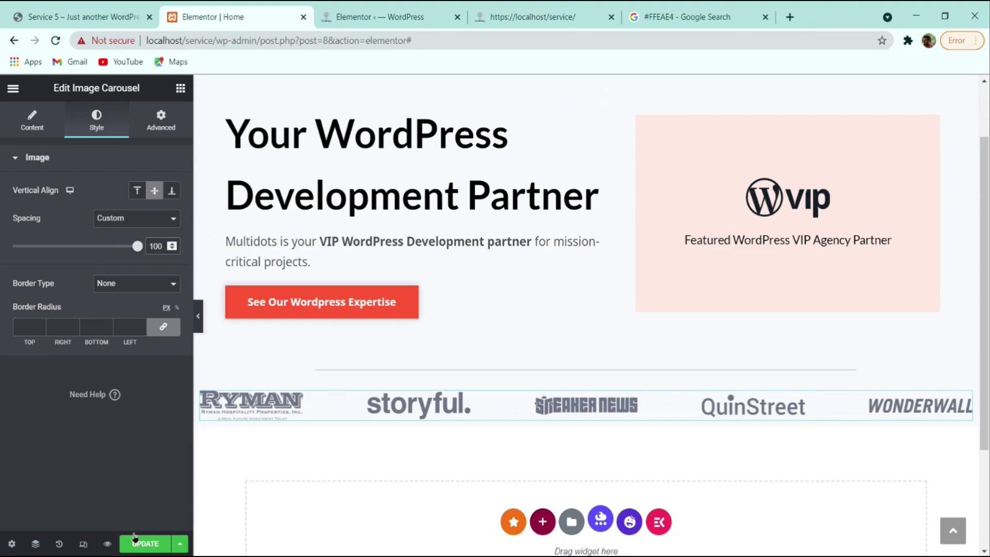
key("ctrl+s")
left_click(196, 311)
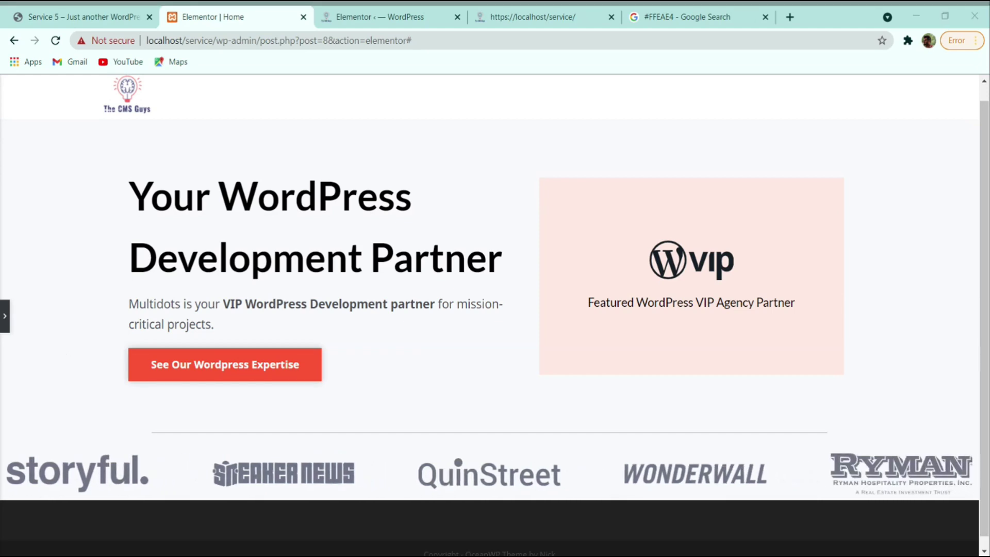
- Add an inner section above the logo carousel and reduce it to one column
left_click(5, 324)
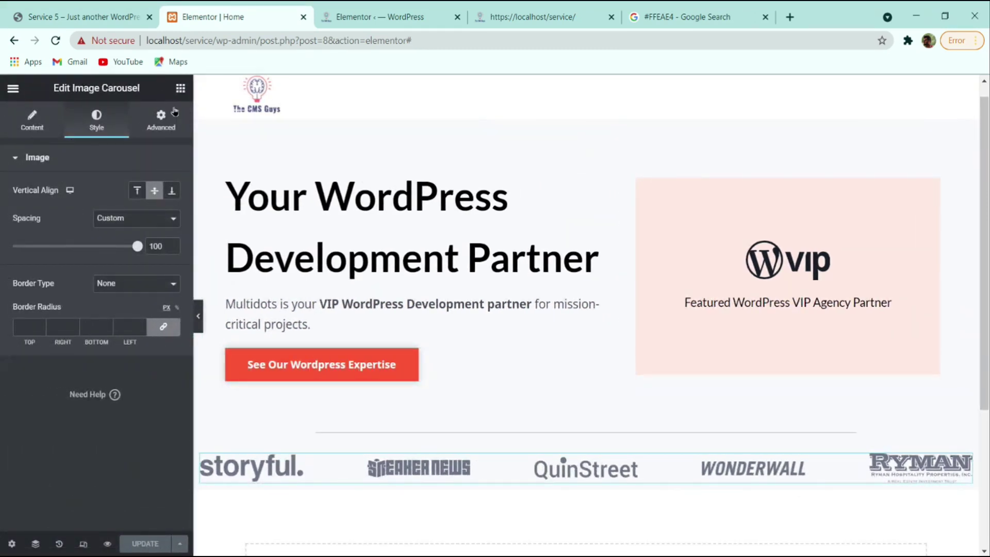
left_click(174, 113)
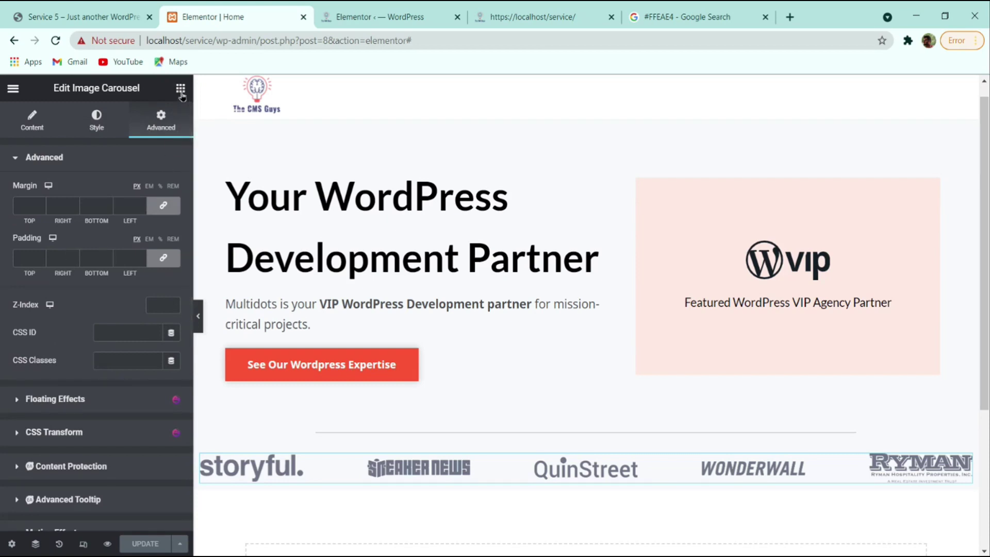
left_click(180, 88)
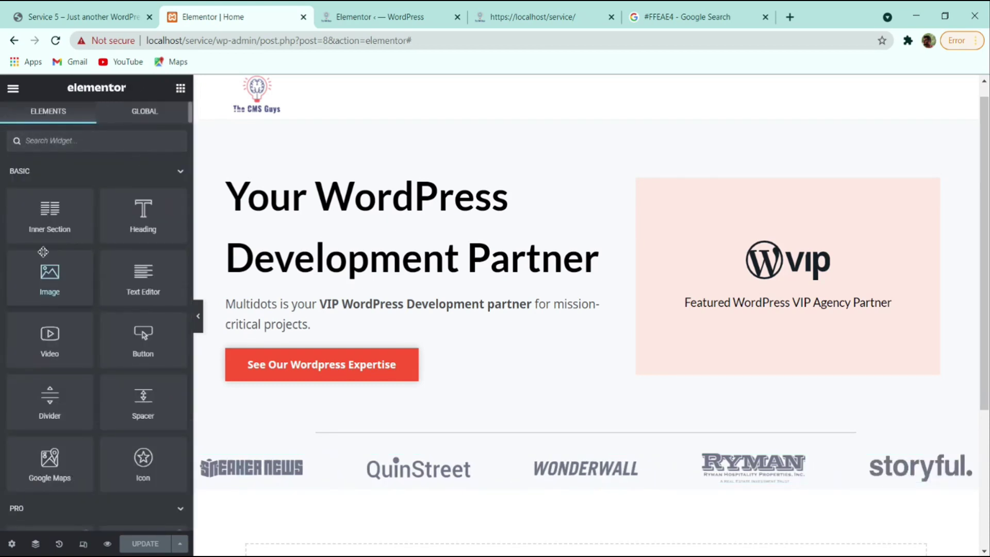
left_click_drag(47, 227, 547, 443)
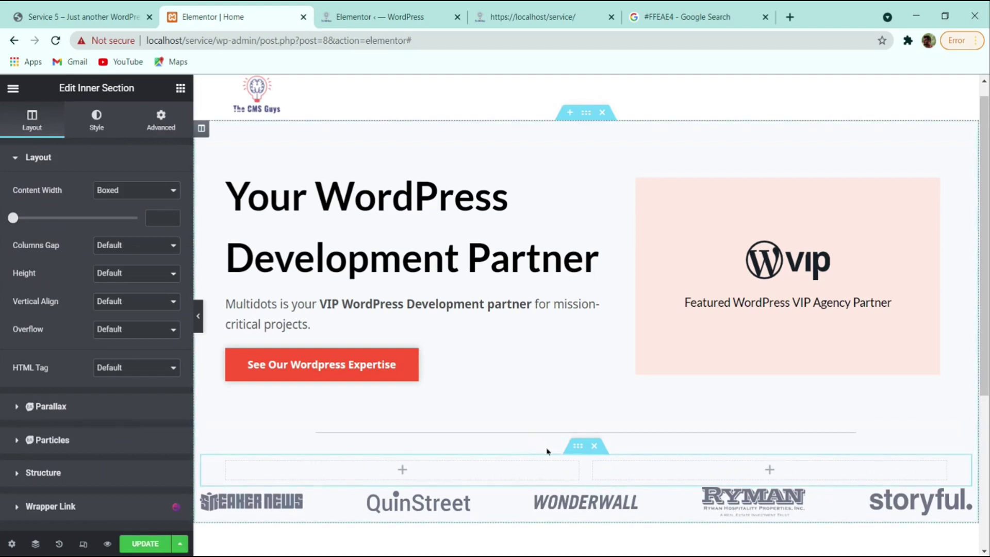
scroll(556, 424, "down", 2)
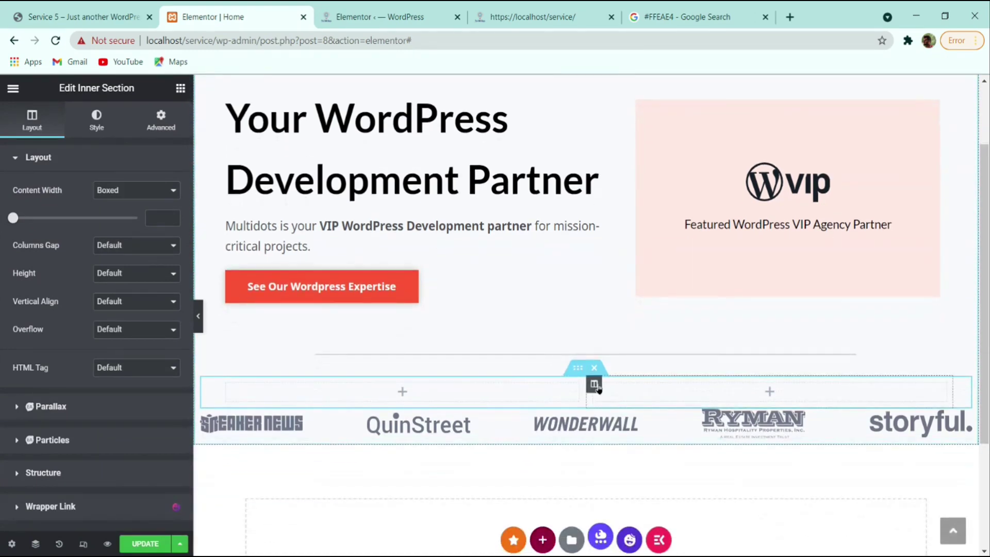
right_click(598, 392)
left_click(633, 462)
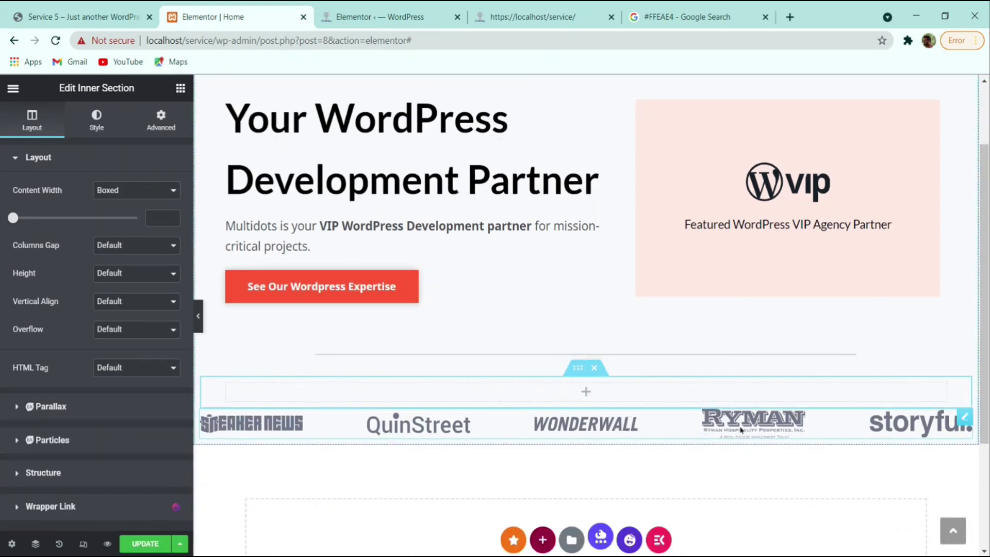
- Move the logo carousel into the inner section's column, remove the old copy, and preview
right_click(740, 420)
left_click(772, 355)
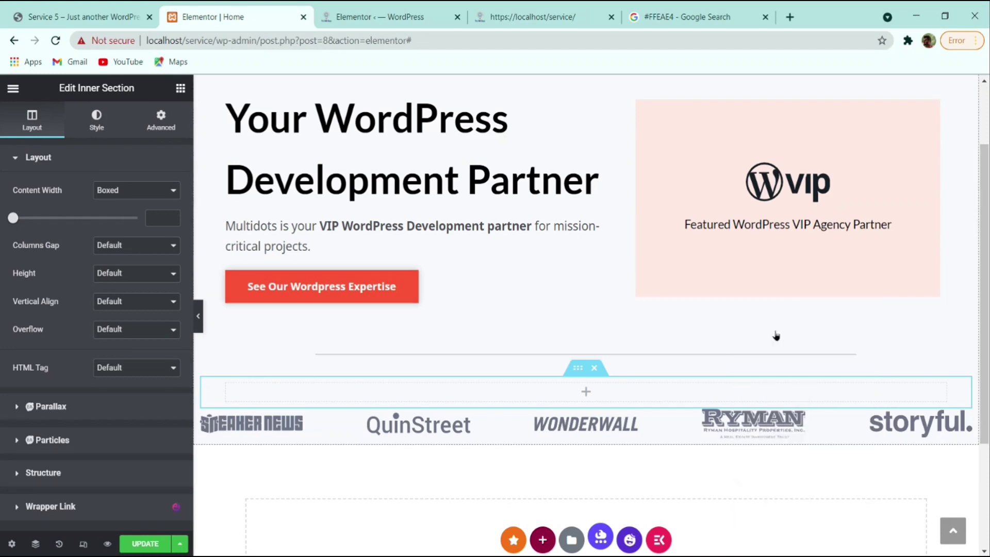
right_click(668, 389)
left_click(706, 374)
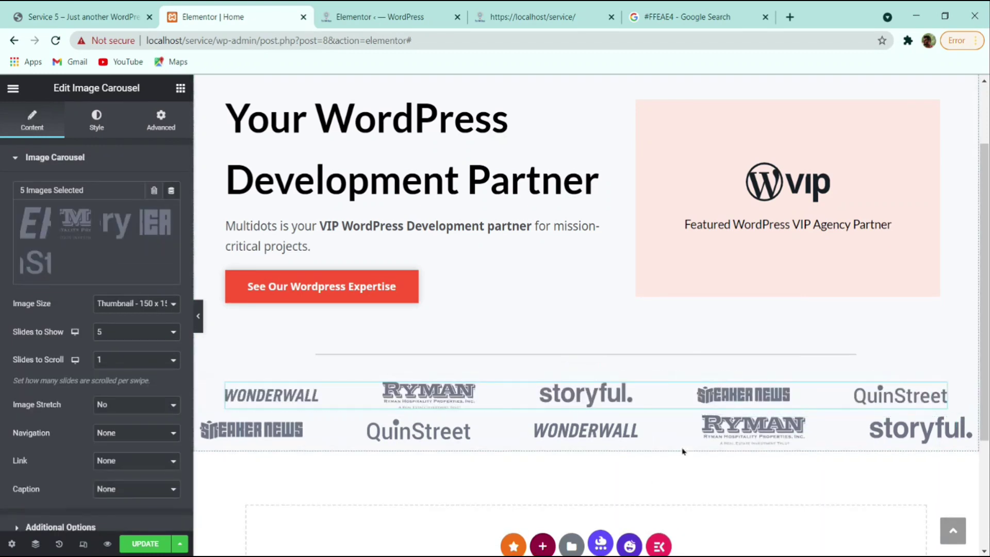
right_click(696, 436)
left_click(724, 462)
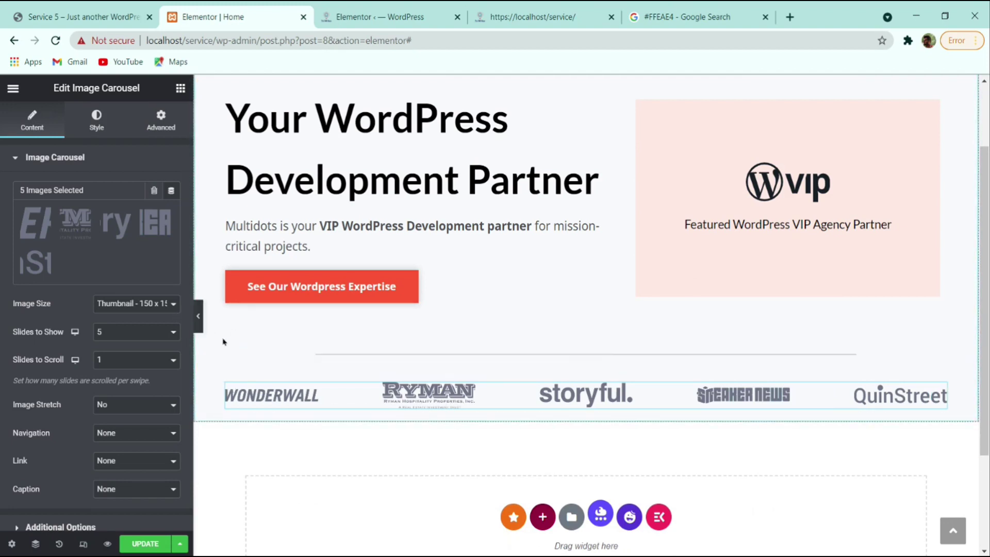
left_click(198, 316)
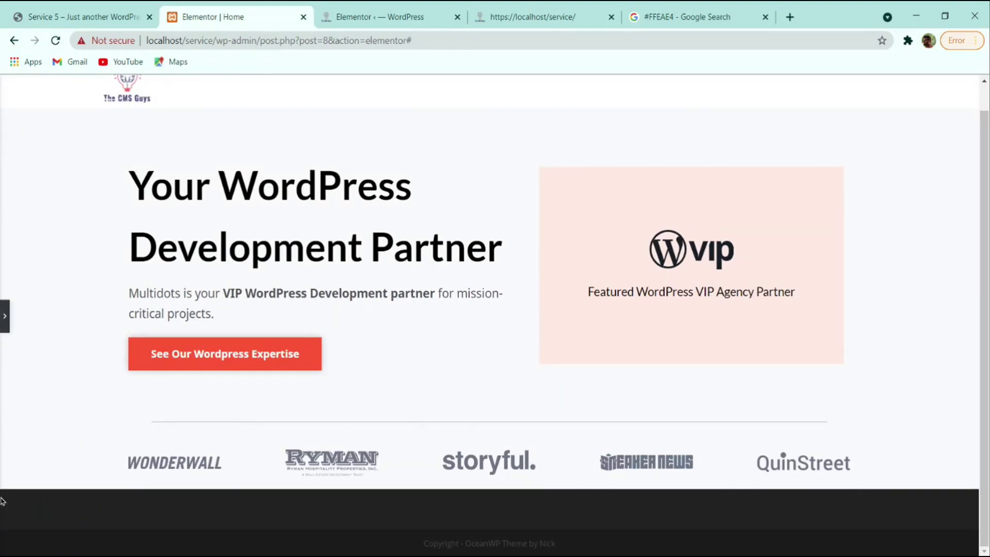
- Duplicate the logo carousel to create a second row
left_click(7, 321)
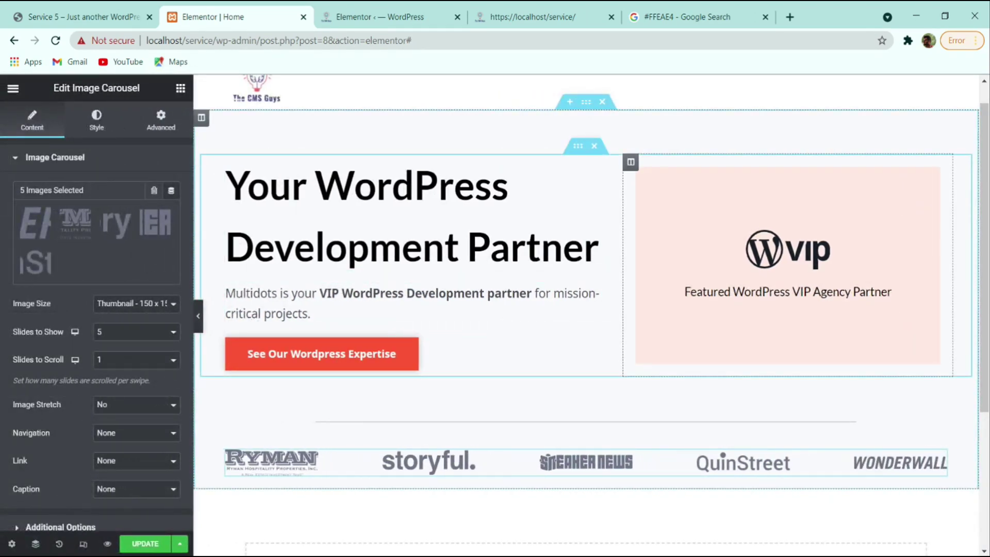
right_click(740, 462)
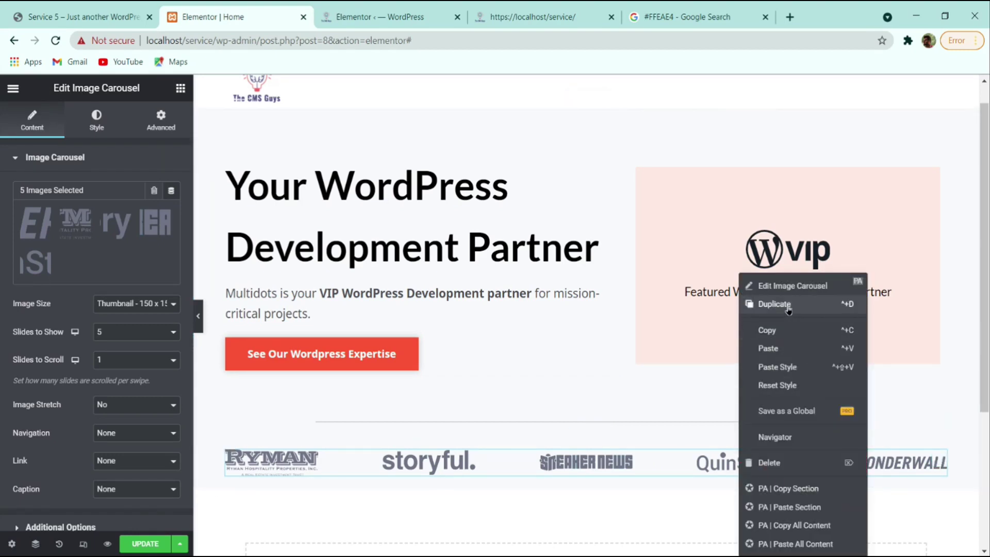
left_click(787, 305)
scroll(632, 449, "down", 2)
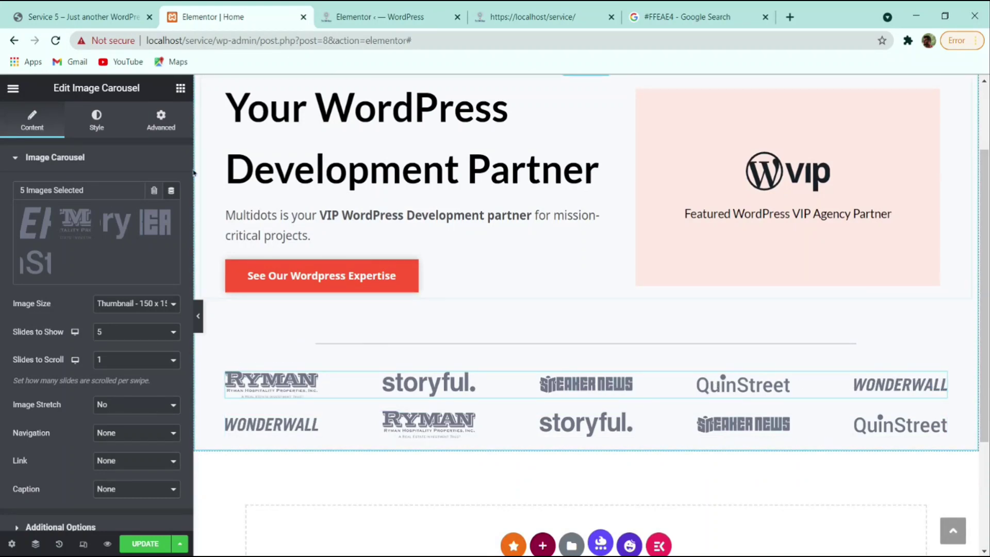
- Give the carousel 1 em top and bottom margins with sides unlinked
left_click(160, 120)
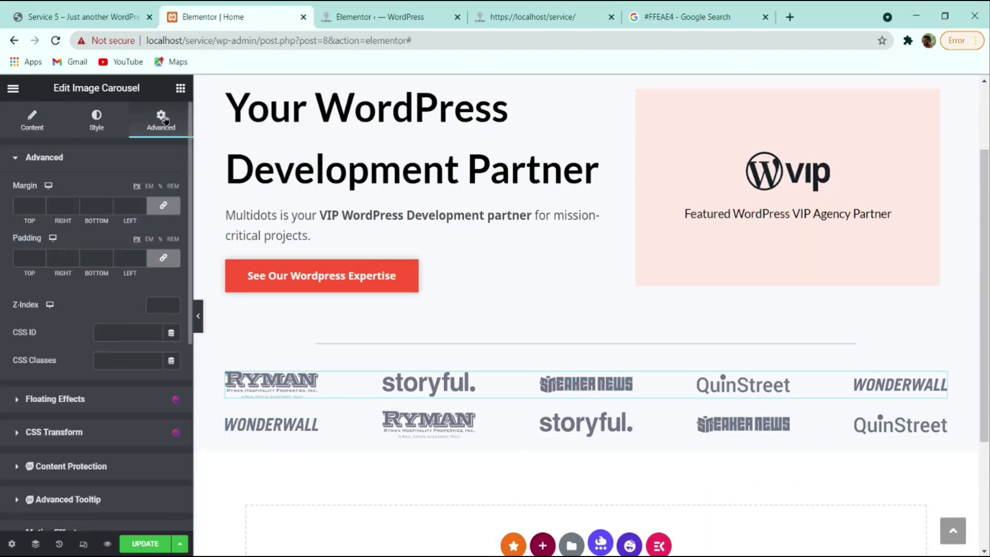
left_click(149, 186)
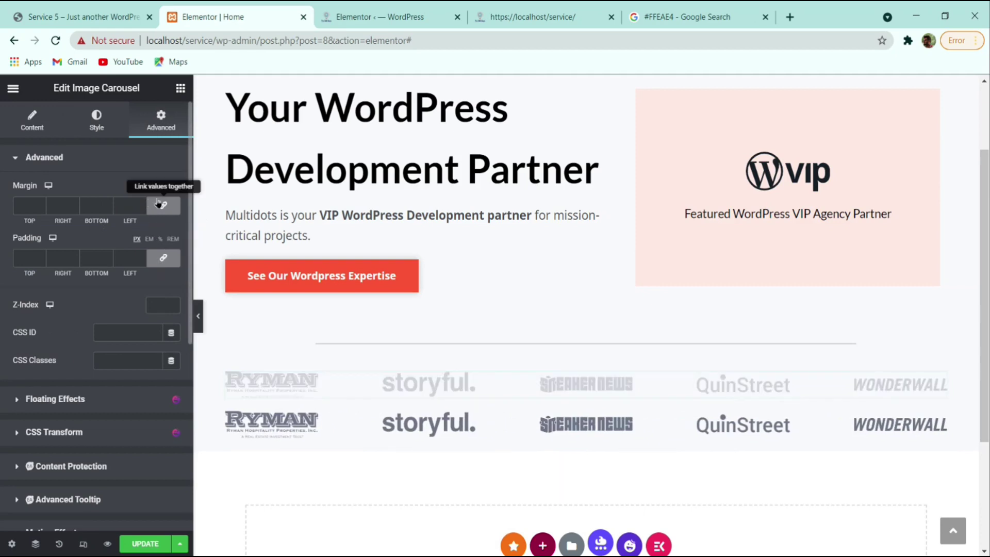
left_click(163, 205)
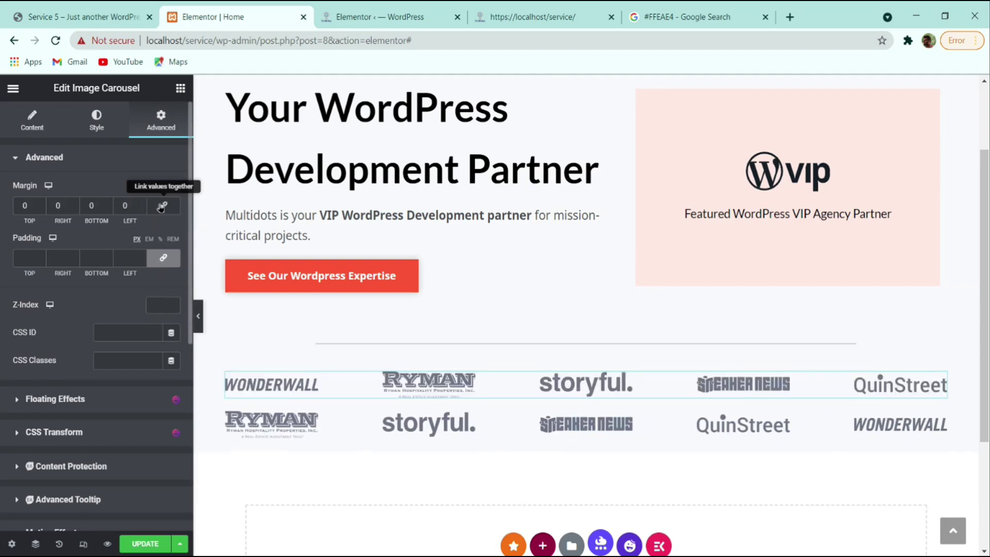
left_click(40, 205)
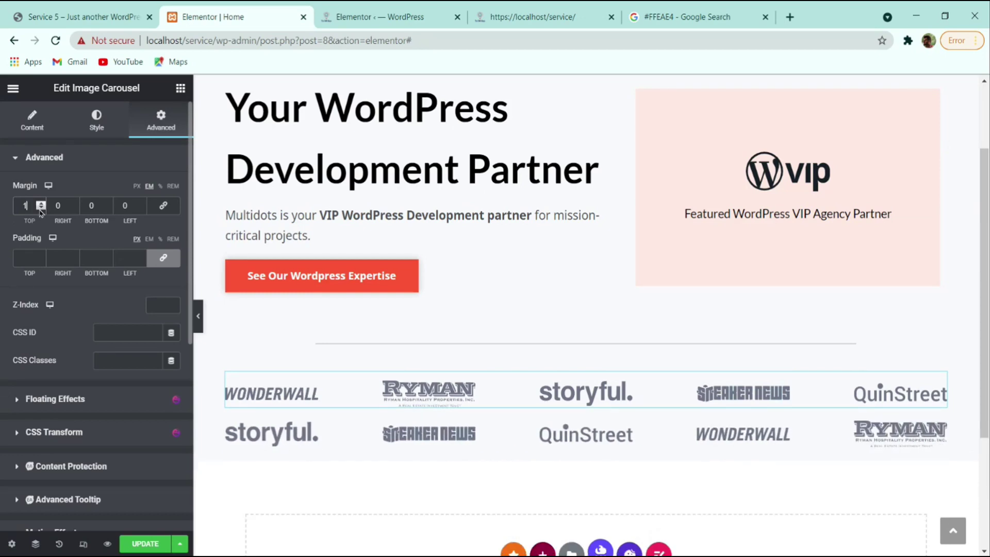
left_click(108, 203)
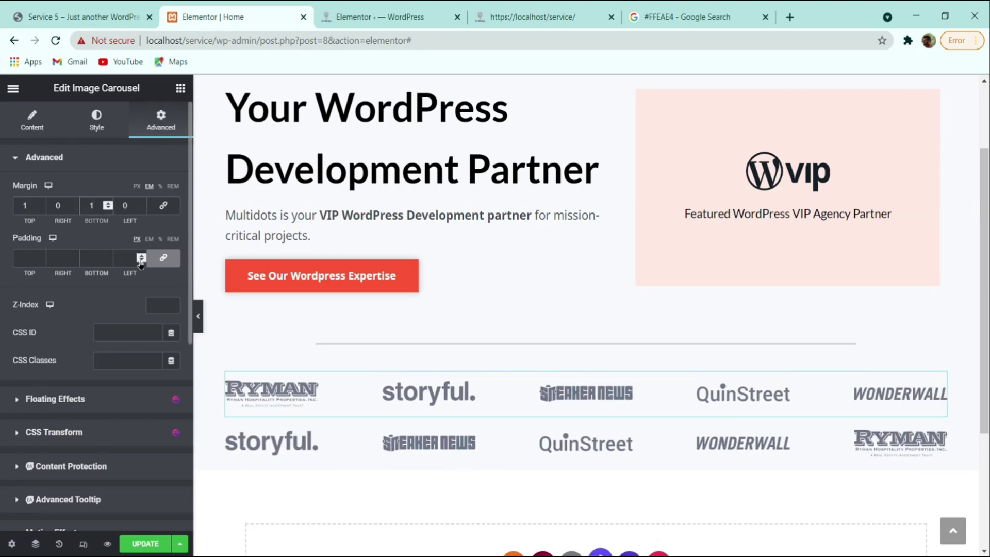
- Copy the carousel, paste its style onto the other column, and select the second carousel
right_click(632, 393)
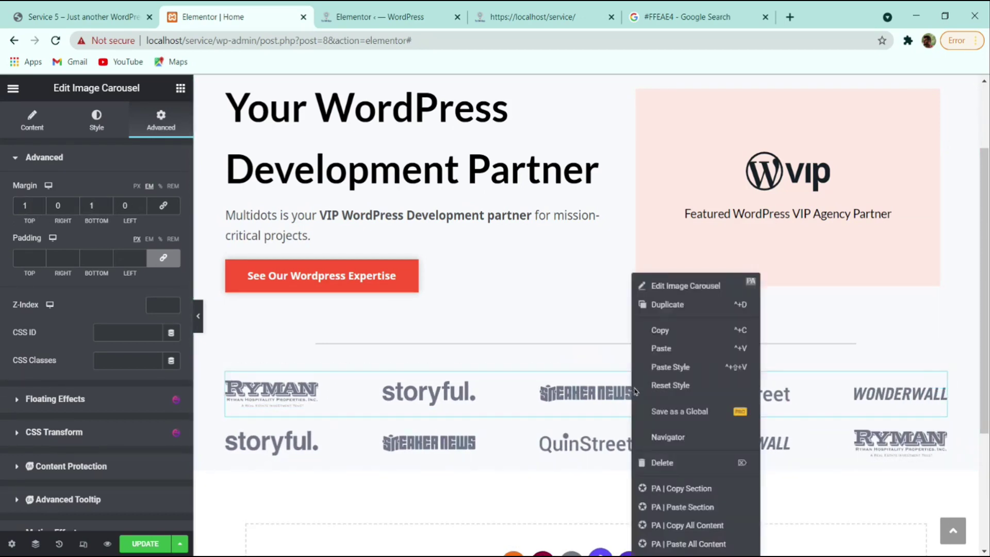
left_click(675, 340)
right_click(647, 424)
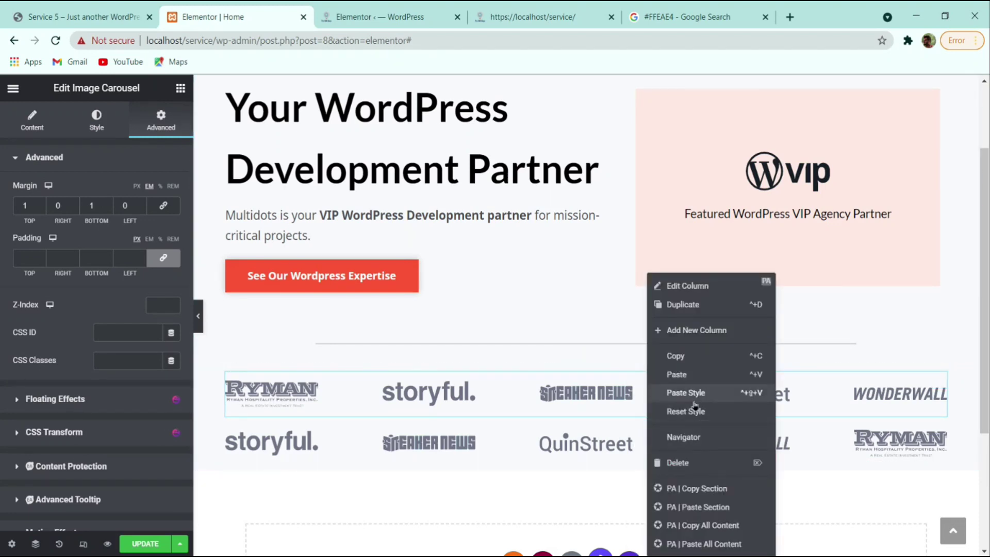
left_click(692, 395)
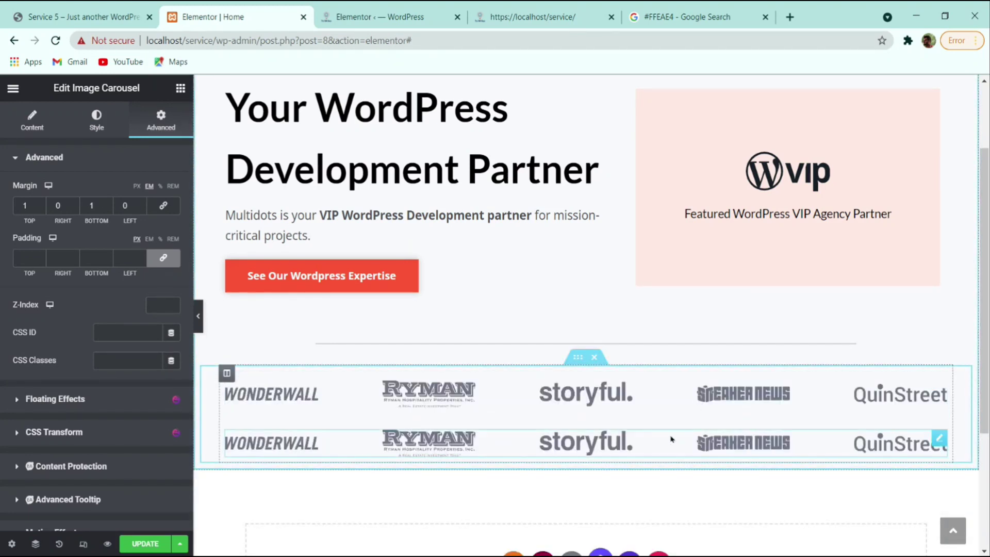
left_click(672, 439)
- Remove the second carousel's existing logos and browse the media library for new ones
left_click(89, 251)
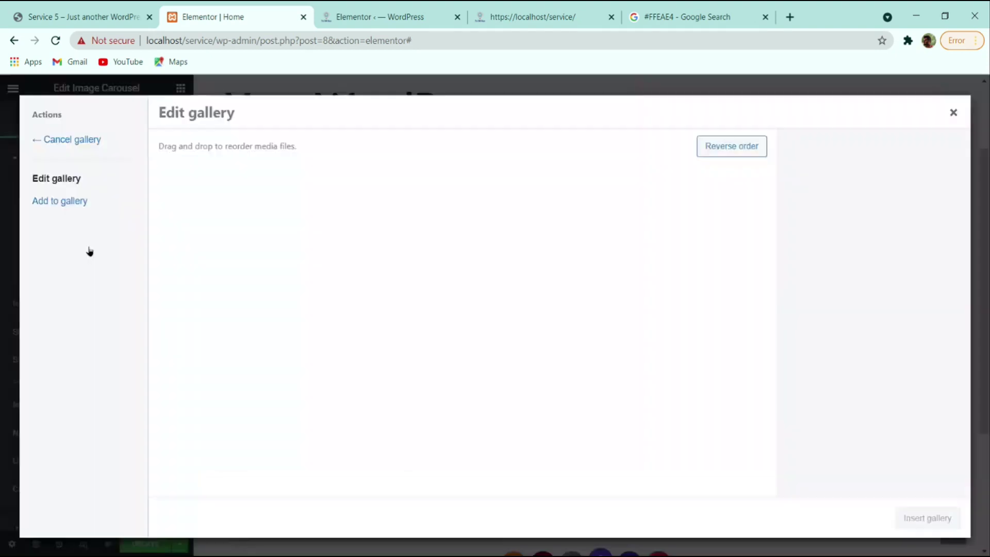
left_click(241, 194)
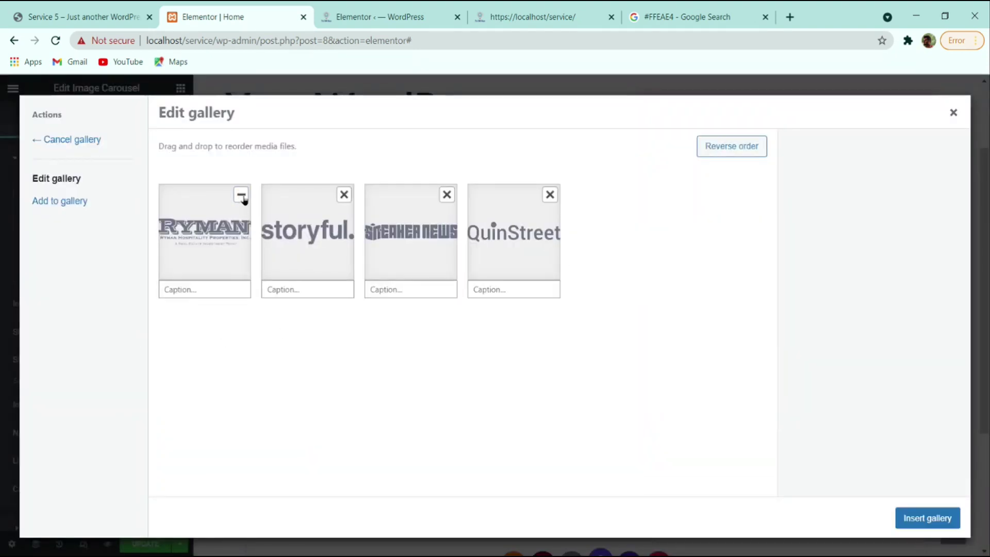
left_click(240, 194)
left_click(241, 195)
left_click(241, 194)
left_click(241, 194)
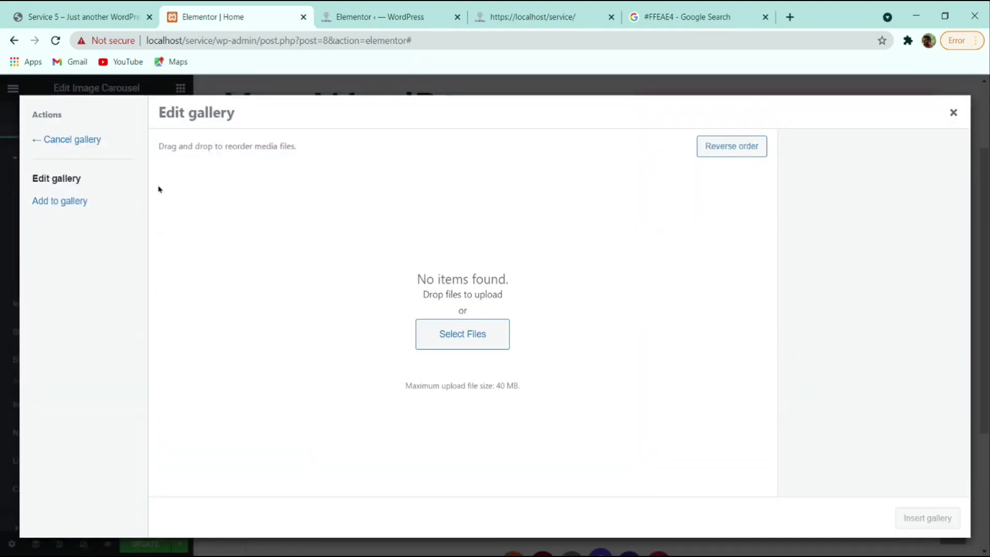
left_click(54, 200)
scroll(504, 303, "down", 5)
scroll(504, 303, "down", 10)
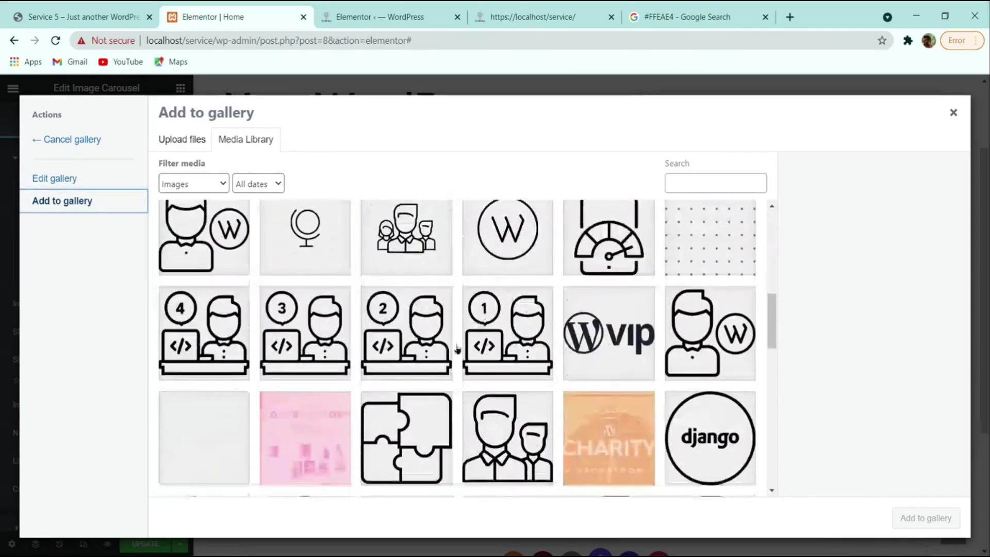
scroll(473, 360, "up", 1)
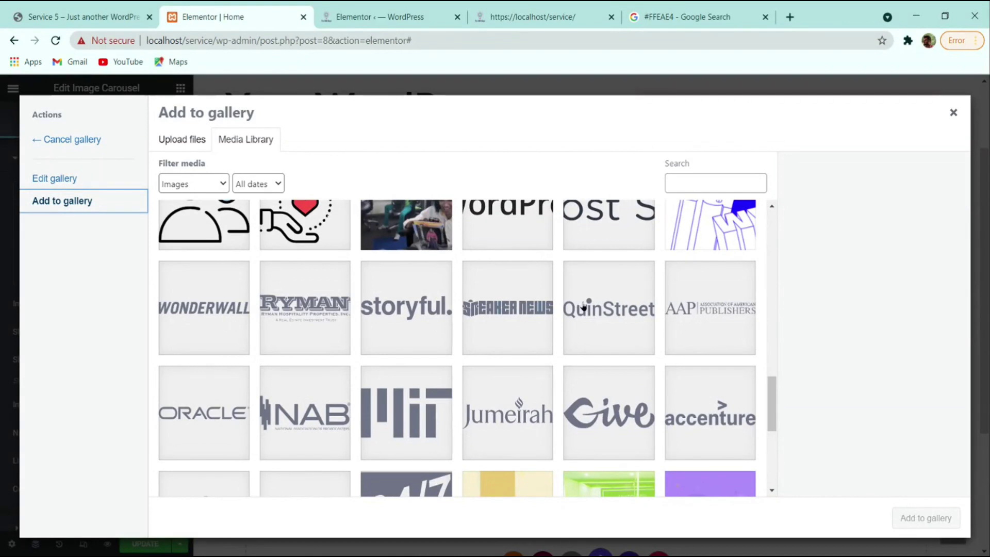
- Insert the AAP, ORACLE, Jumeirah, accenture and allstar logos as the carousel gallery
left_click(736, 310)
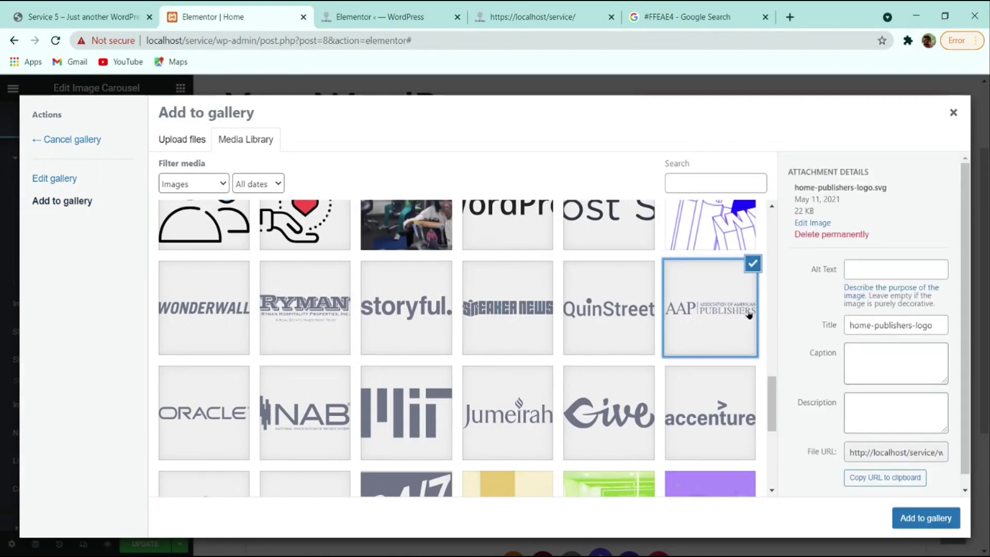
left_click(226, 390)
left_click(508, 401)
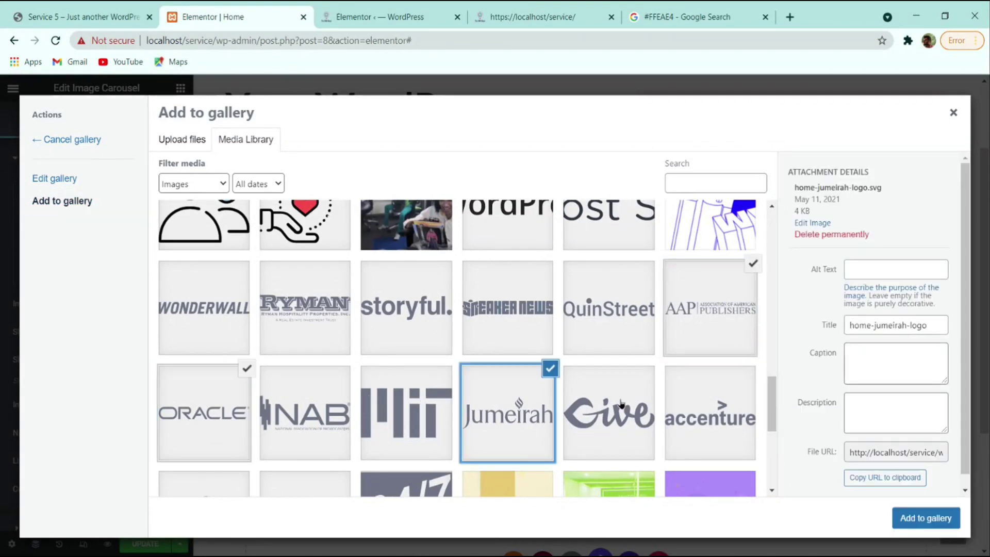
left_click(693, 408)
scroll(294, 346, "down", 4)
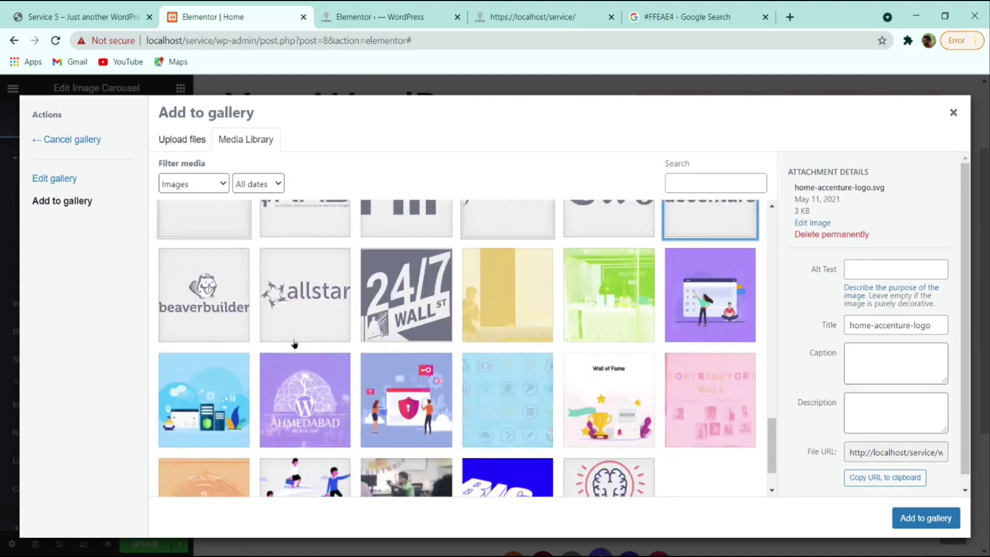
left_click(266, 324)
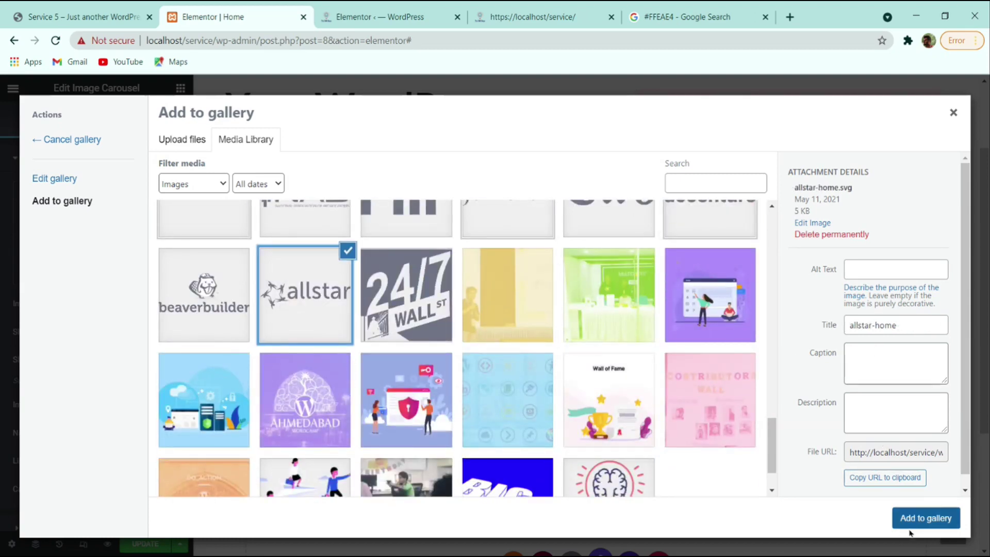
left_click(910, 524)
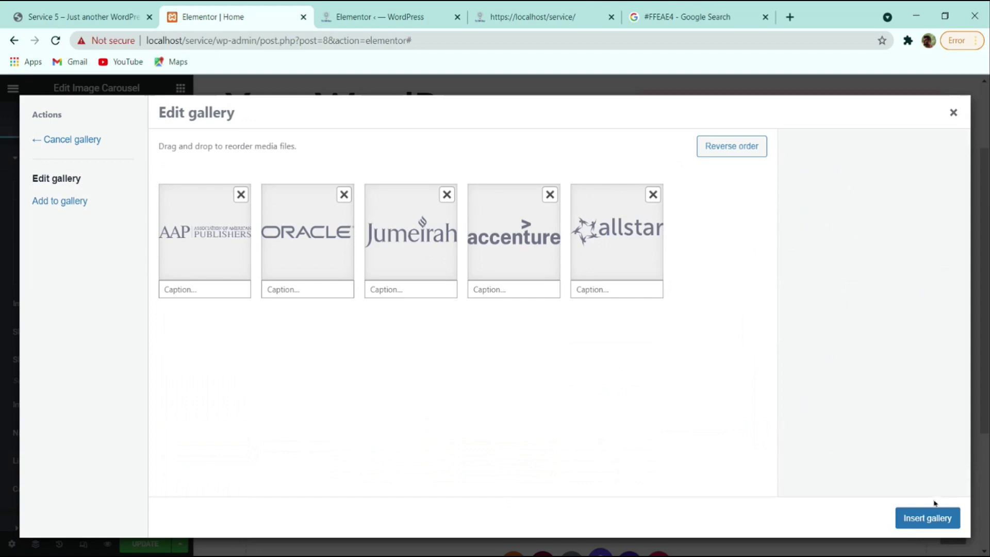
left_click(932, 514)
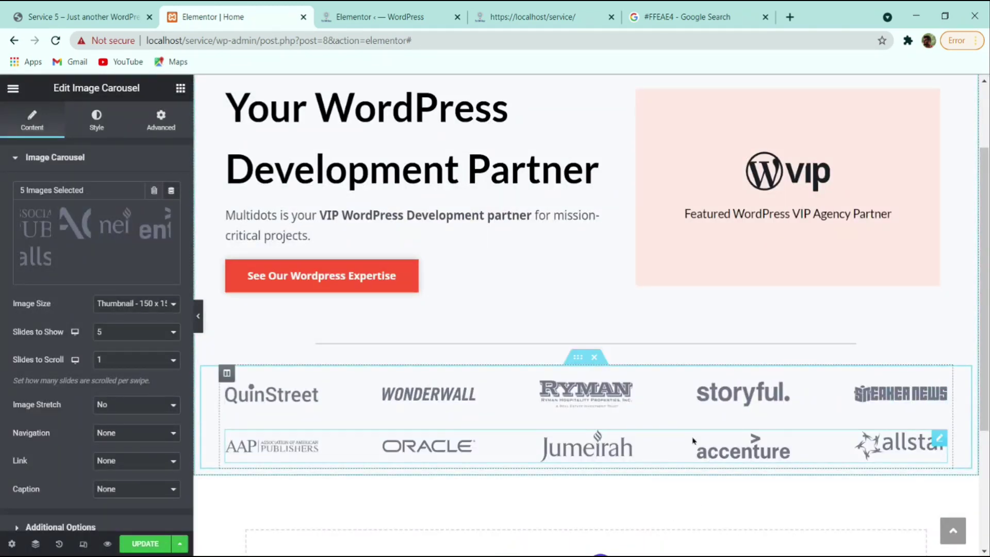
- Duplicate the carousel into a third row and clear its copied gallery images
right_click(669, 448)
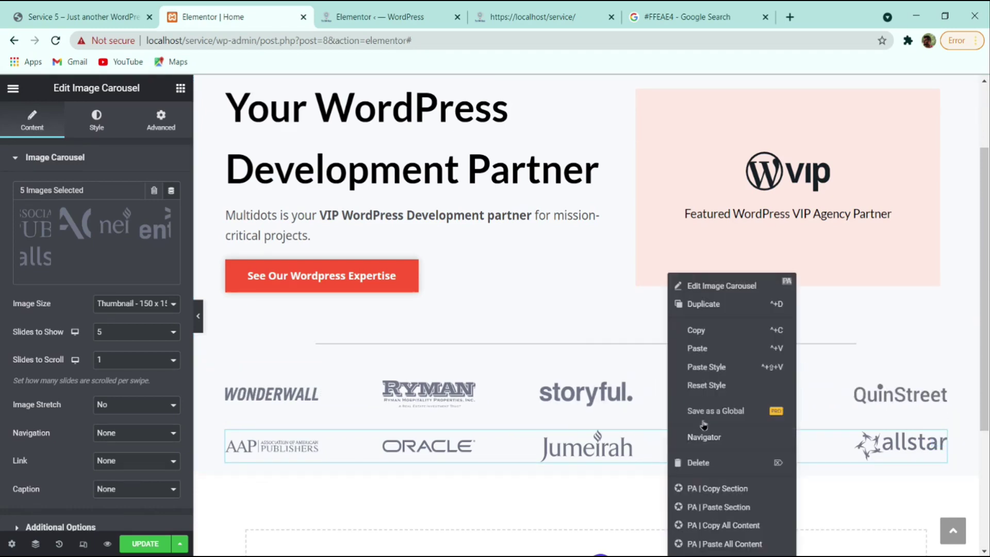
left_click(703, 304)
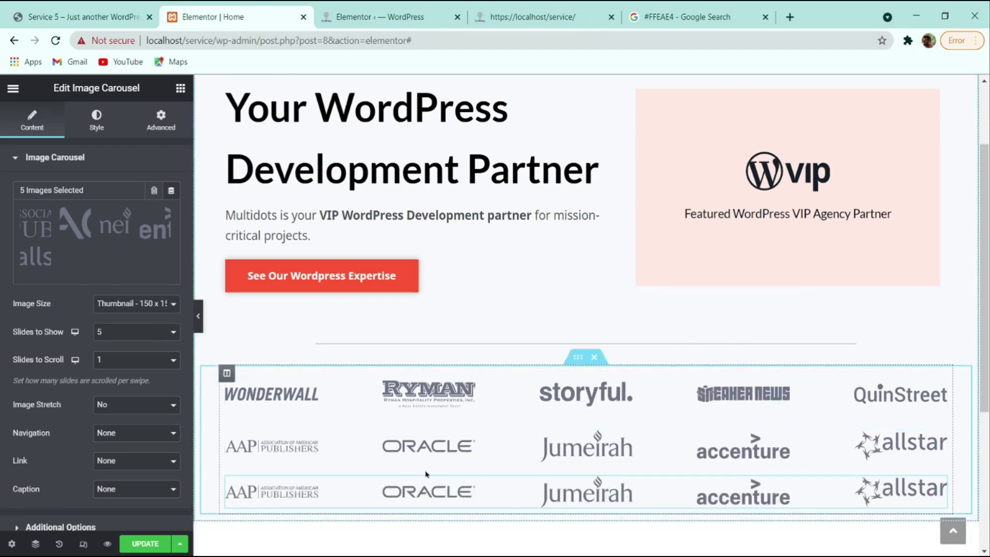
scroll(361, 474, "down", 2)
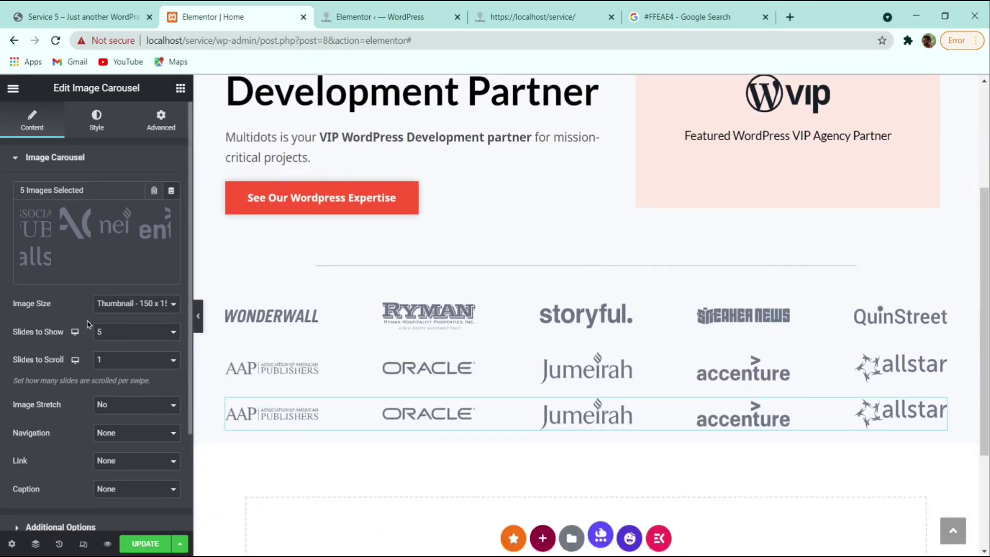
left_click(101, 213)
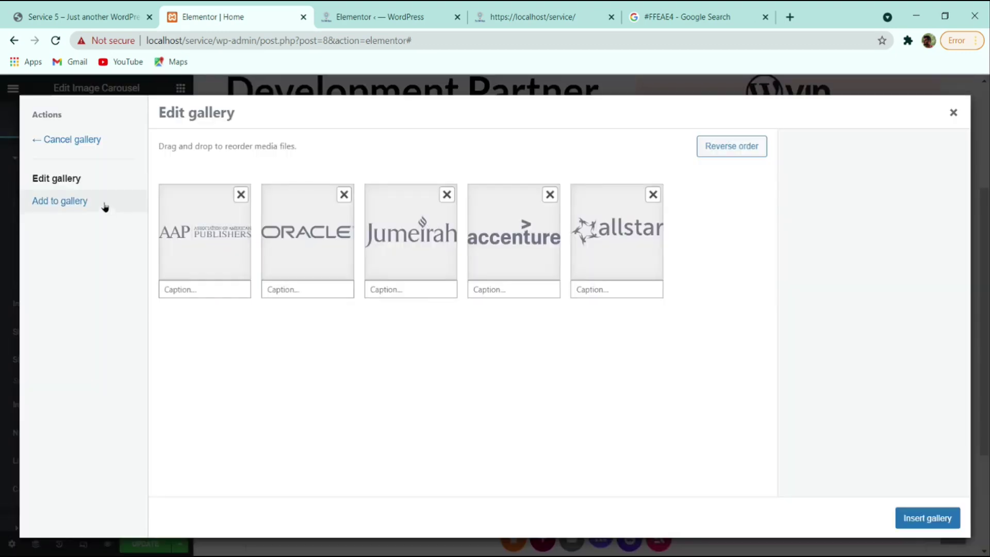
left_click(241, 195)
left_click(241, 195)
left_click(241, 195)
left_click(241, 195)
left_click(241, 195)
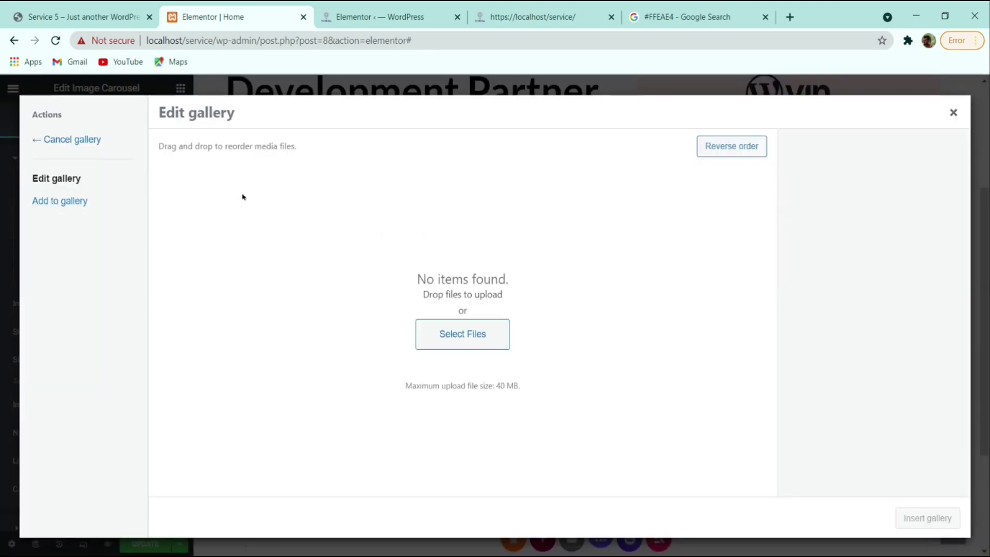
left_click(79, 201)
scroll(388, 344, "down", 10)
scroll(388, 347, "up", 5)
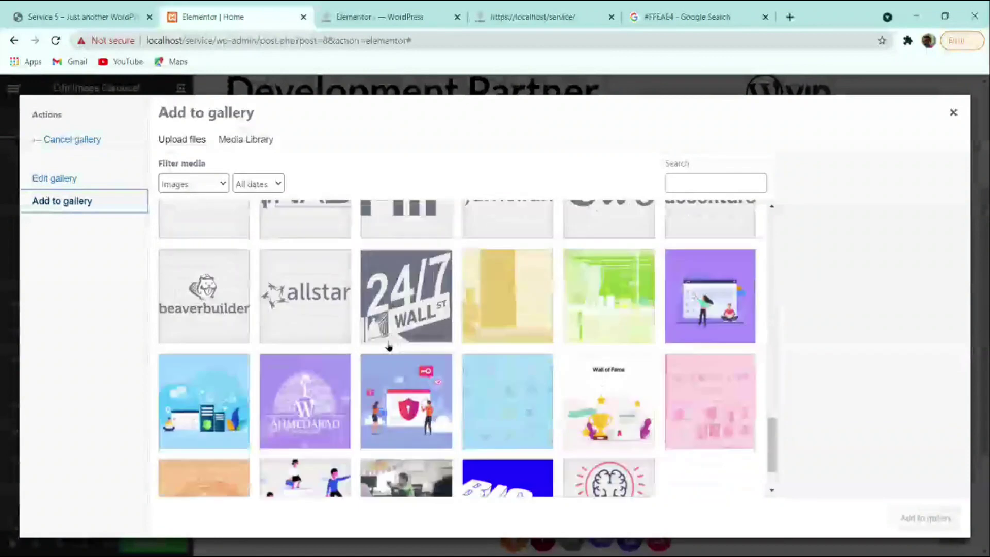
scroll(388, 347, "down", 5)
- Insert the MIT, NAB, Give, 24/7 Wall and beaverbuilder logos into the third carousel
left_click(369, 390)
left_click(304, 391)
left_click(618, 391)
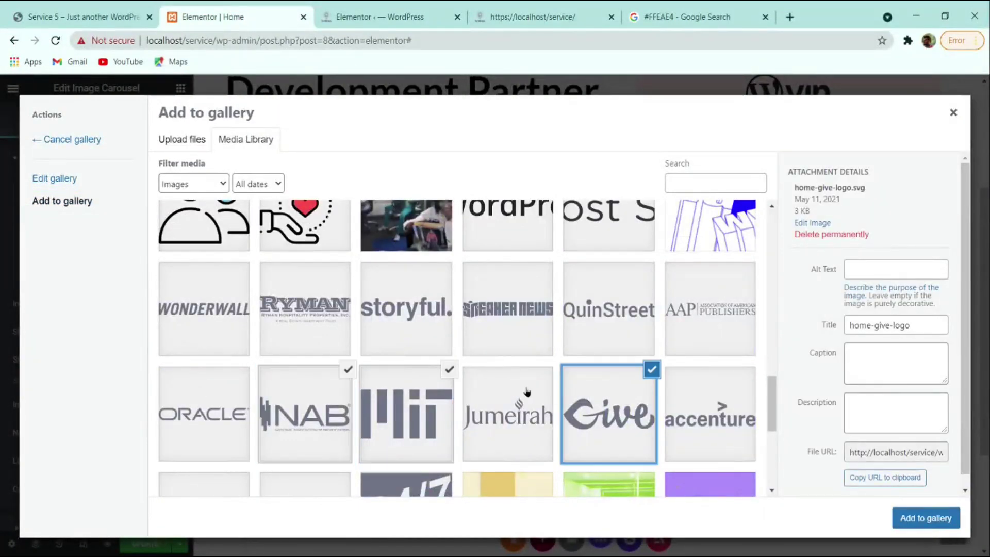
scroll(454, 386, "down", 4)
left_click(381, 330)
left_click(210, 309)
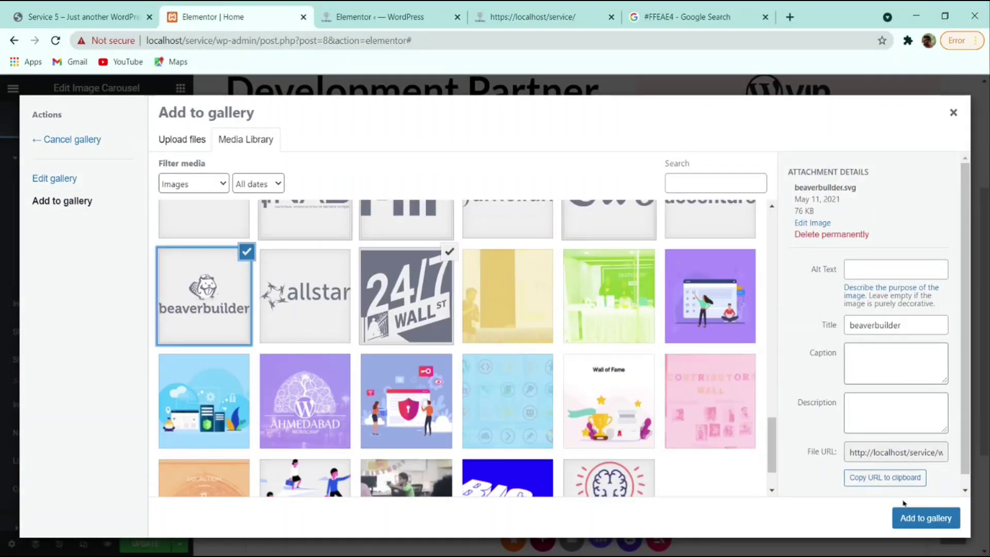
left_click(909, 516)
left_click(918, 516)
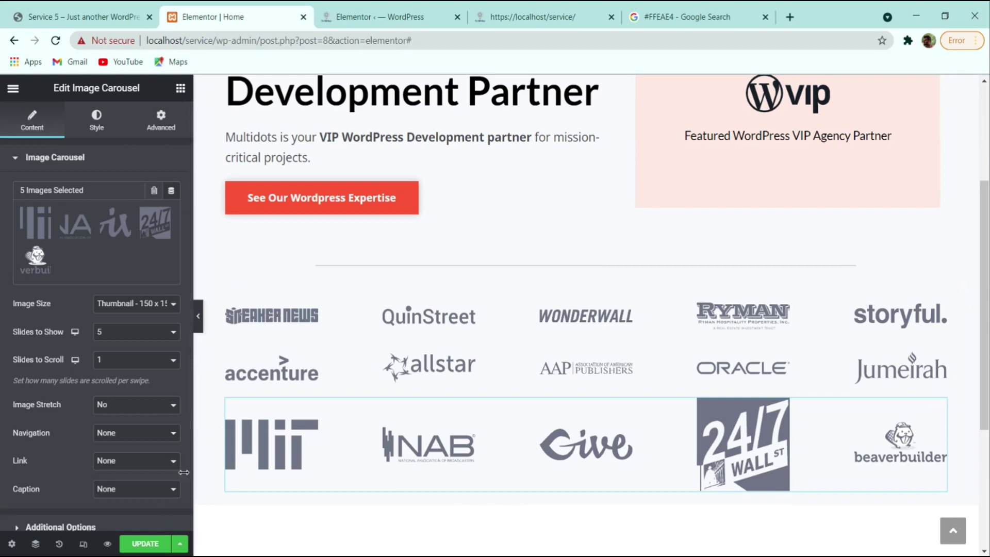
- Save the page and give the logo inner section 4 em margins
left_click(149, 548)
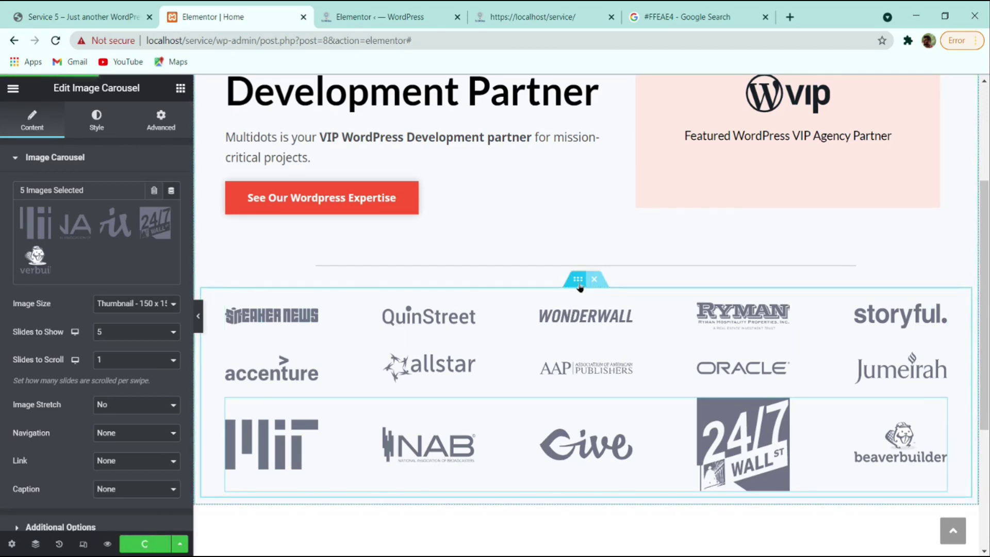
left_click(576, 283)
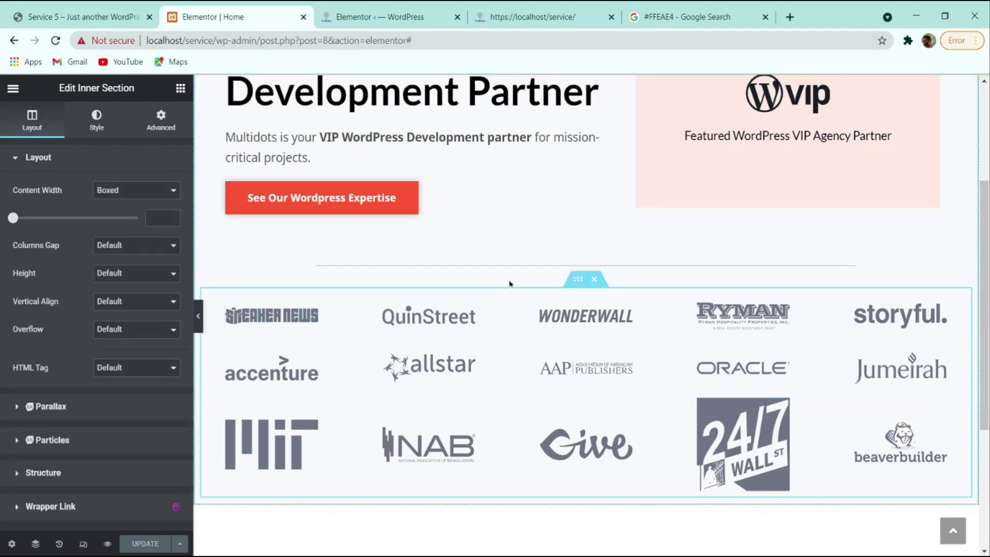
left_click(161, 120)
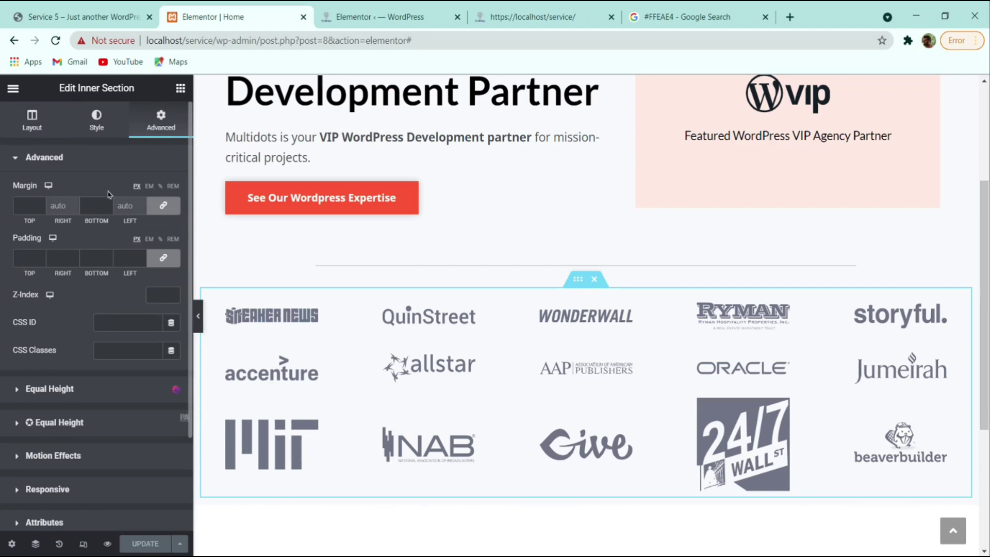
left_click(149, 186)
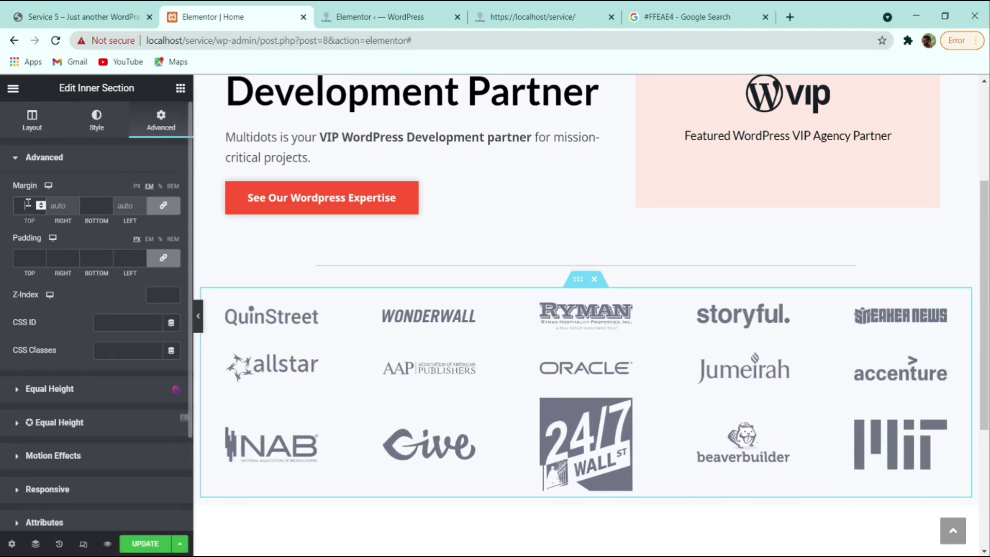
left_click(40, 205)
type("4")
- Preview the logo section full-width without the editing panel
scroll(341, 309, "down", 5)
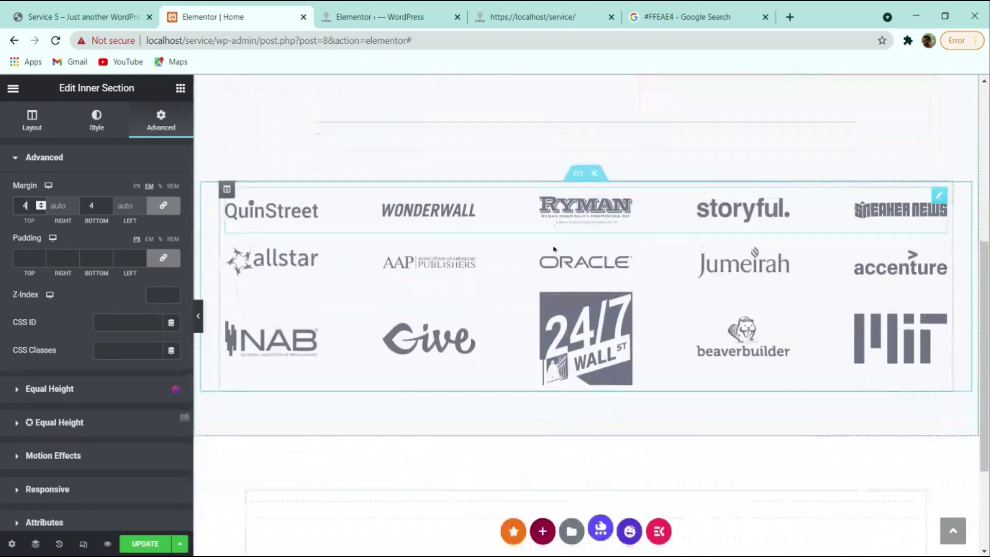
scroll(212, 308, "up", 3)
left_click(198, 316)
scroll(392, 361, "up", 3)
scroll(392, 361, "down", 4)
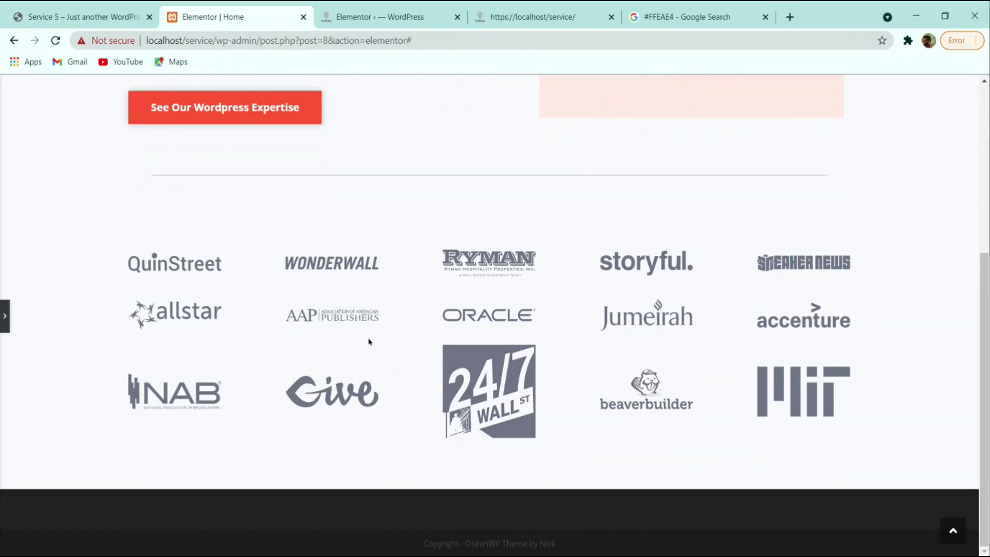
- Glance at the live reference site, then return to the Elementor editor
scroll(369, 341, "up", 2)
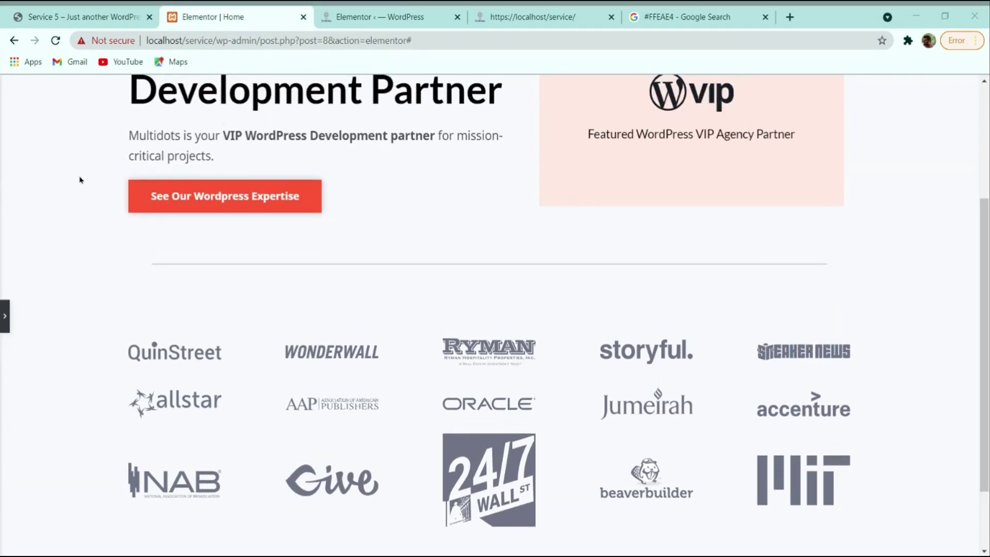
left_click(83, 16)
scroll(444, 361, "up", 3)
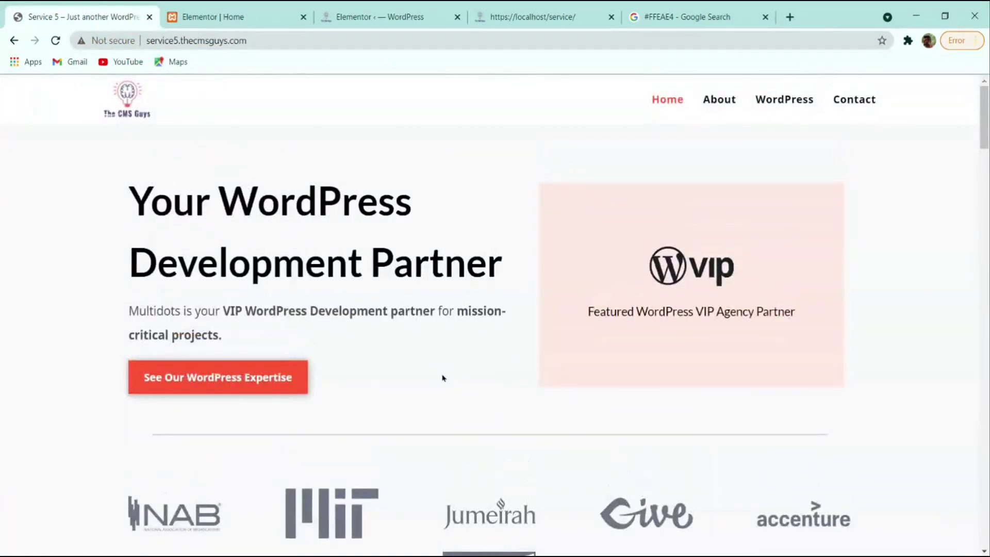
scroll(442, 376, "down", 3)
left_click(253, 13)
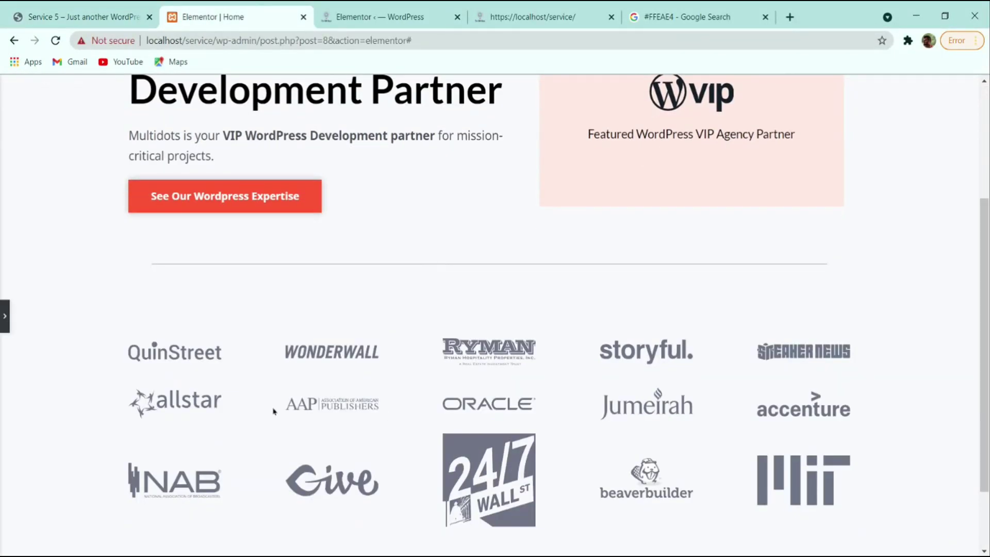
scroll(462, 470, "up", 3)
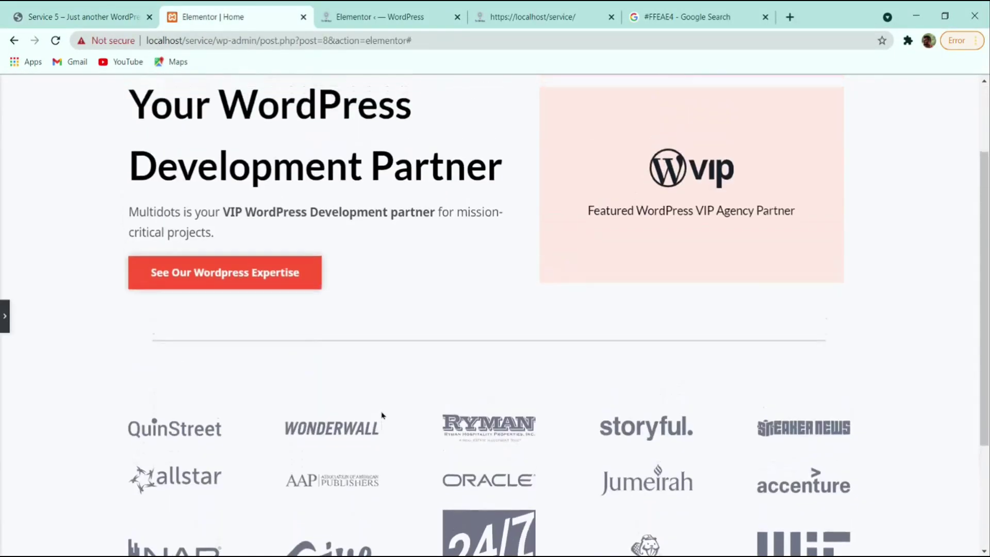
scroll(520, 519, "up", 1)
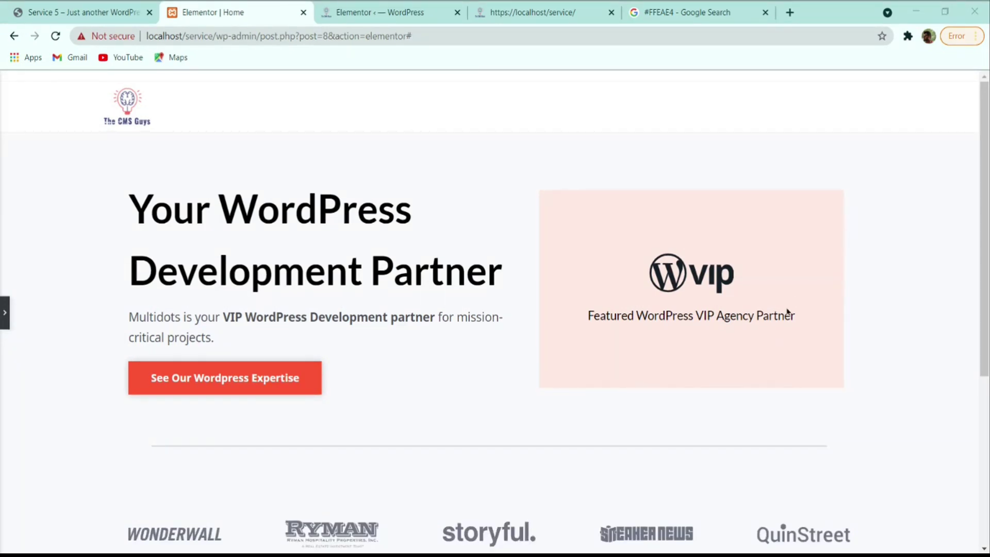
- Select the reference site's 'Know more about' heading text, then reopen the Elementor panel
key("ctrl+1")
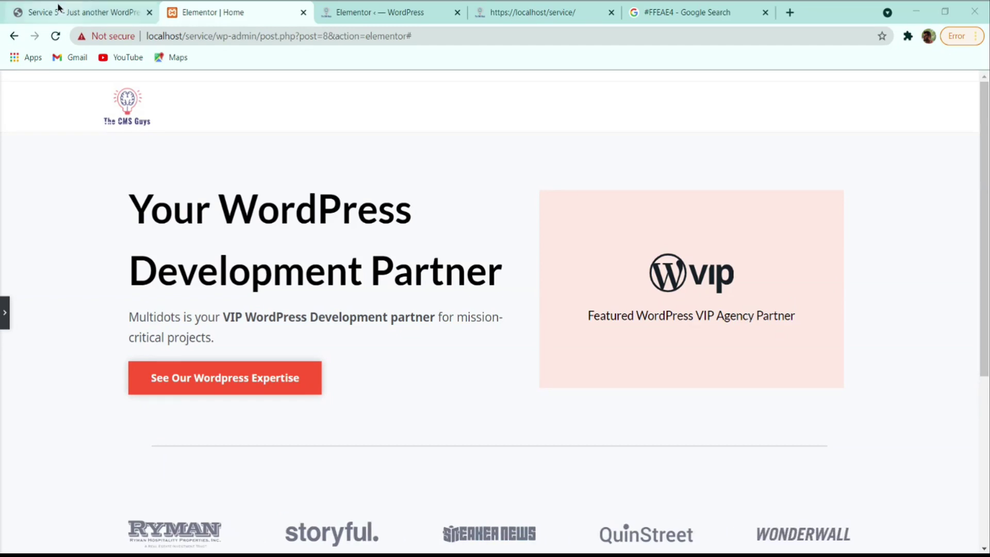
scroll(391, 150, "down", 6)
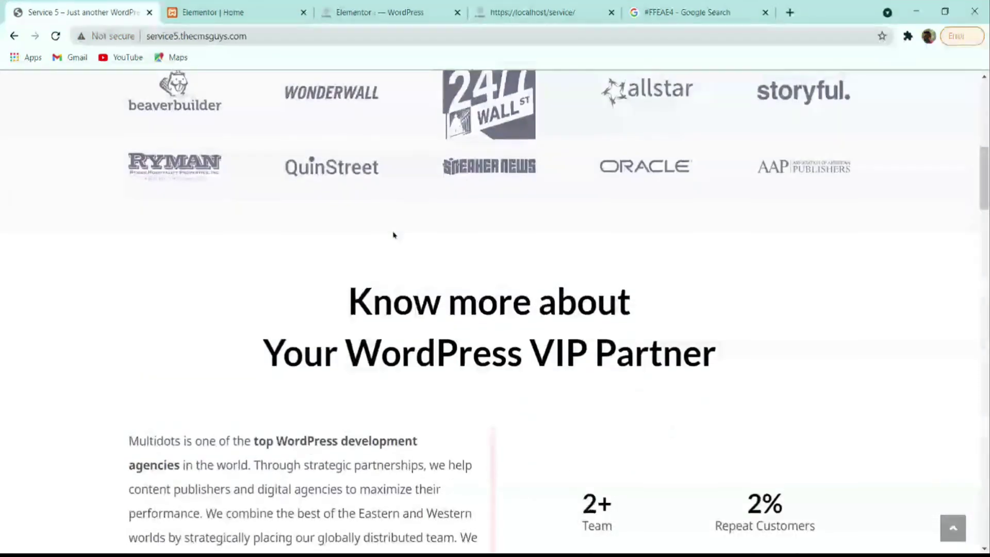
scroll(395, 234, "down", 1)
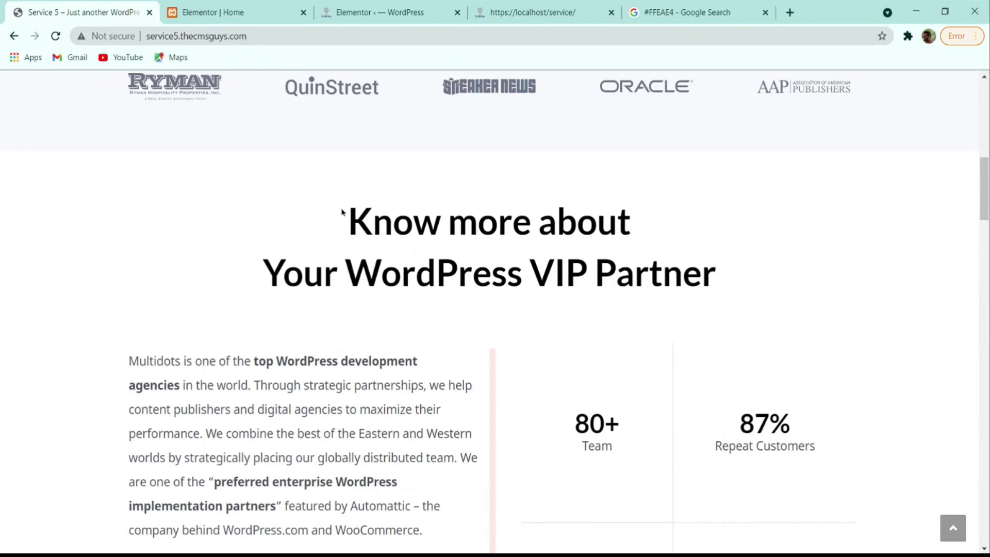
left_click_drag(350, 226, 752, 273)
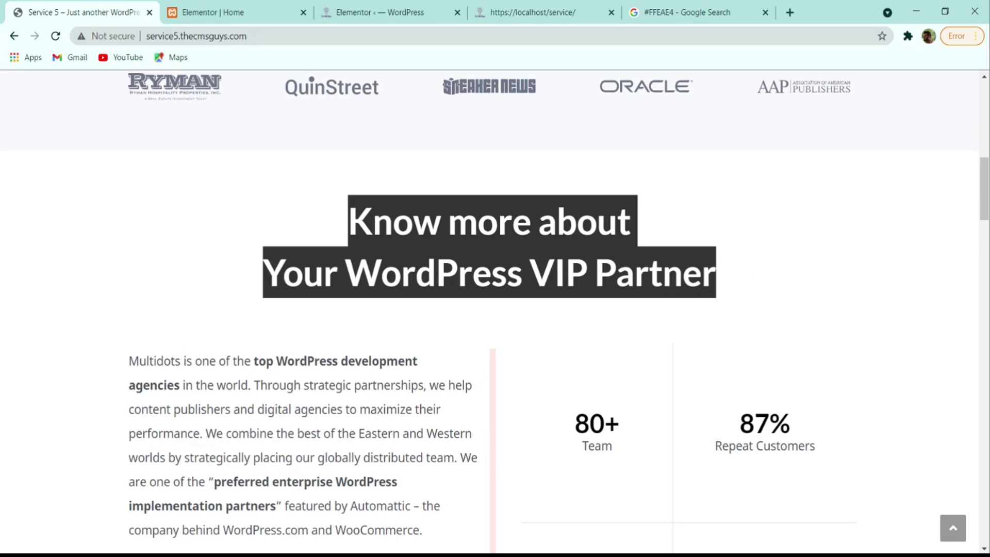
left_click(216, 13)
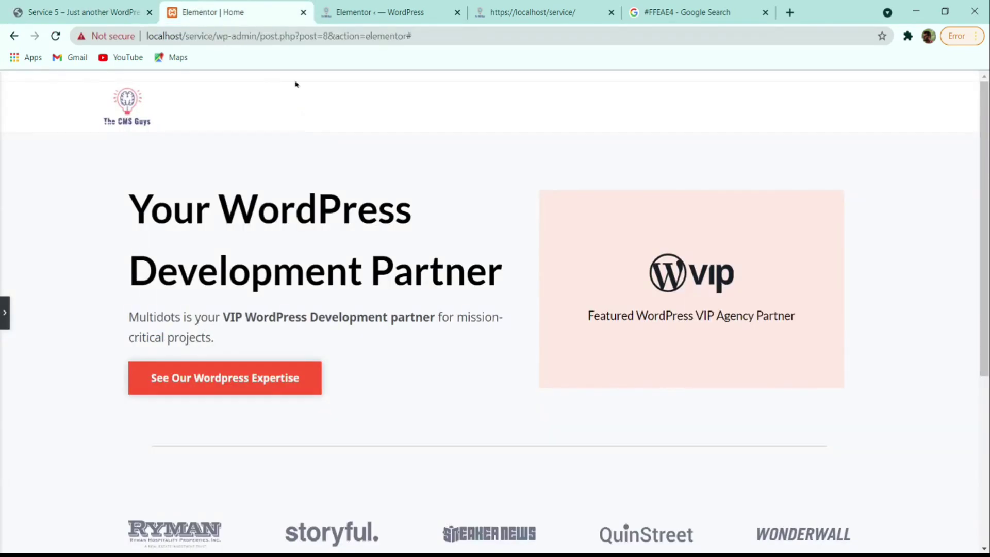
left_click(4, 312)
- Add a new single-column section below the three client-logo rows
scroll(411, 311, "down", 6)
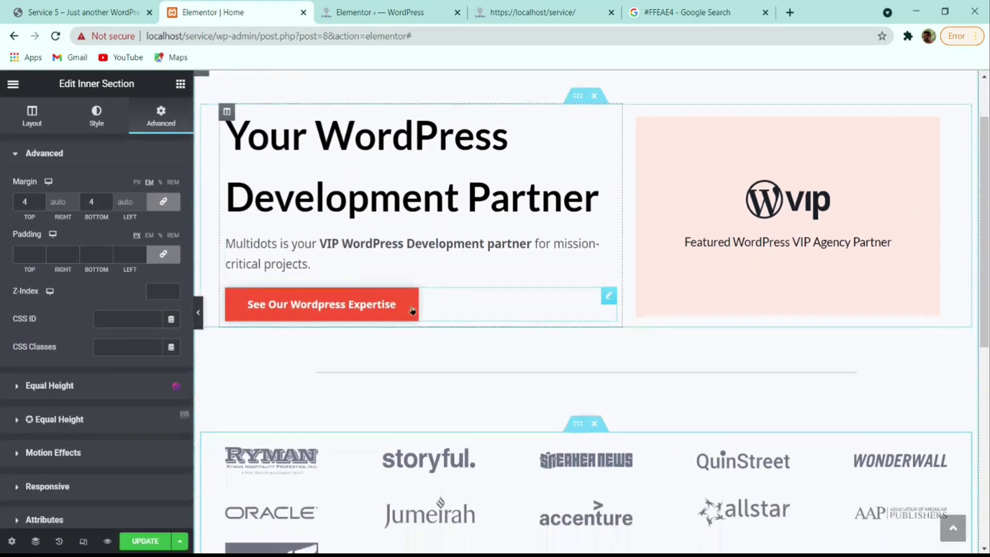
scroll(475, 328, "down", 3)
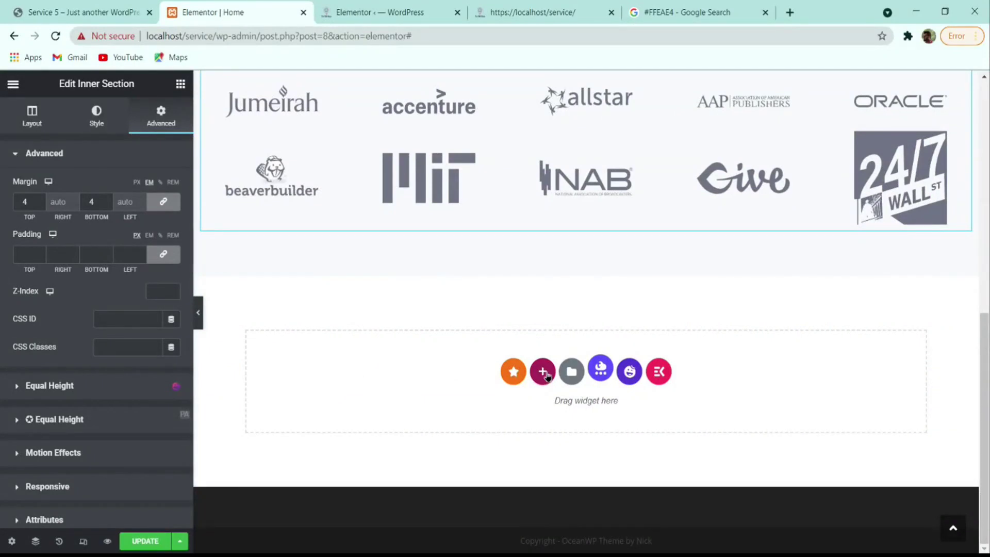
left_click(544, 372)
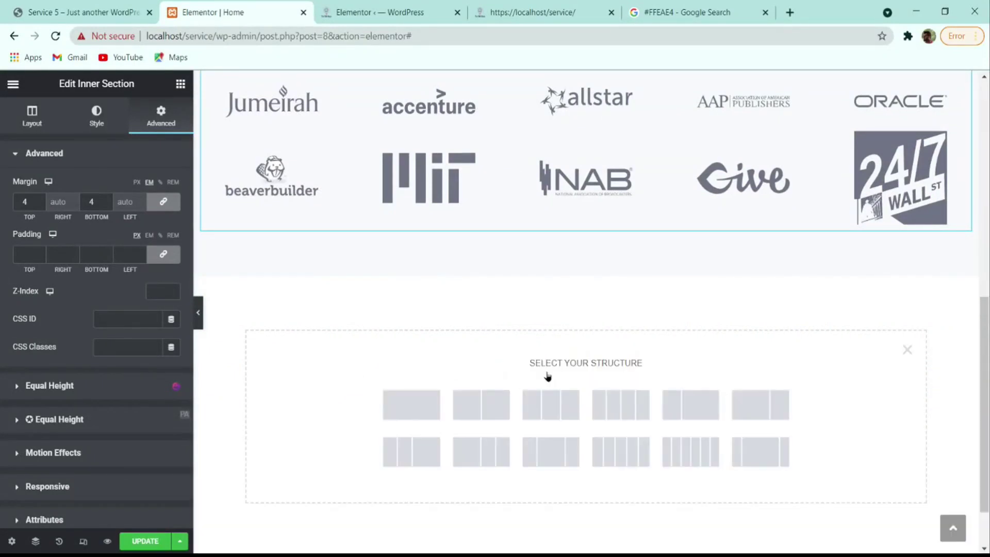
left_click(411, 405)
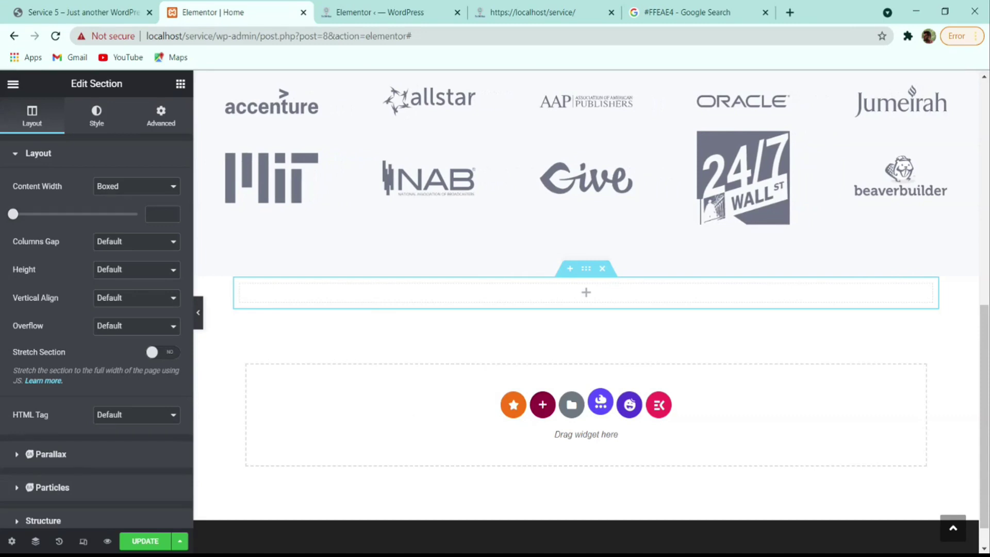
- Check the reference 'Know more about' section, then copy the hero heading
scroll(380, 230, "up", 6)
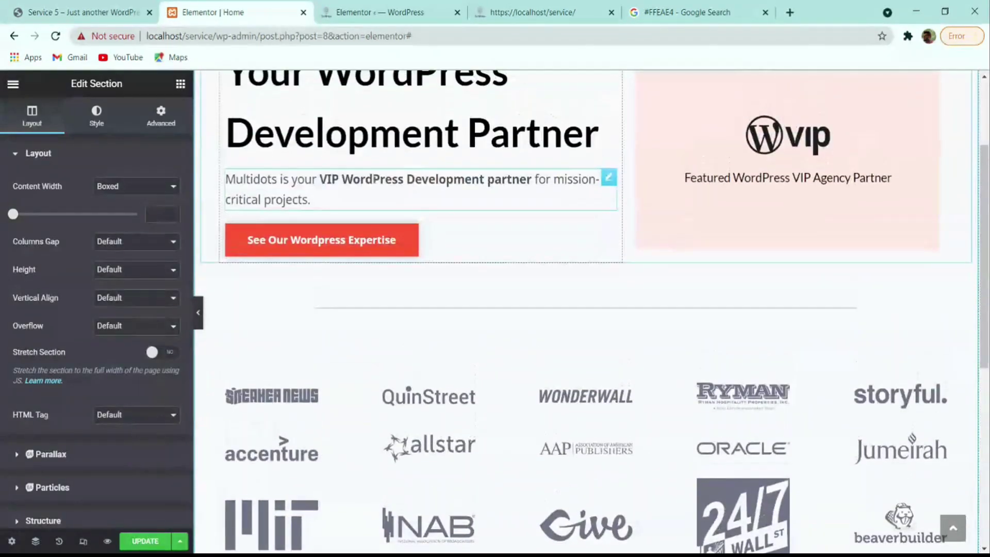
scroll(374, 180, "up", 3)
left_click(111, 8)
left_click(413, 235)
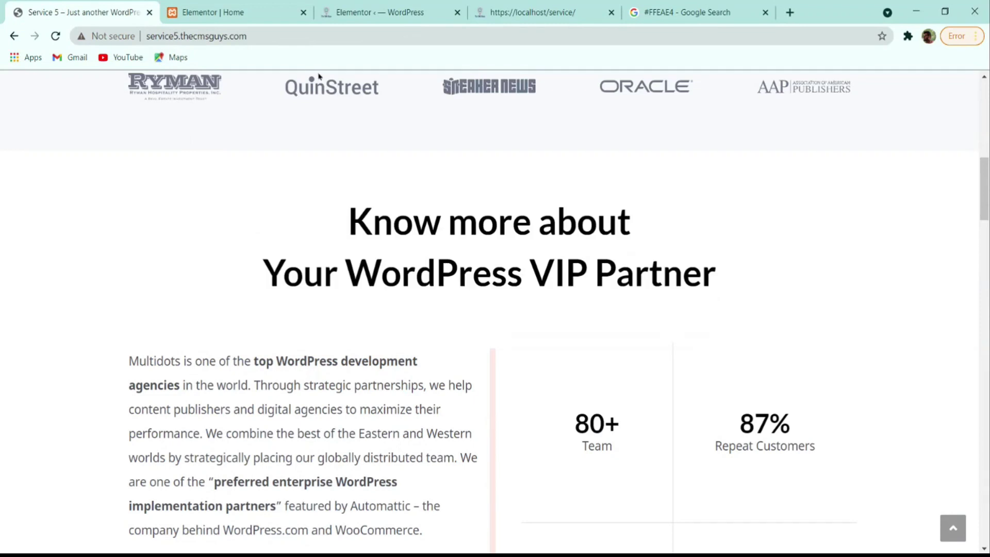
left_click(216, 8)
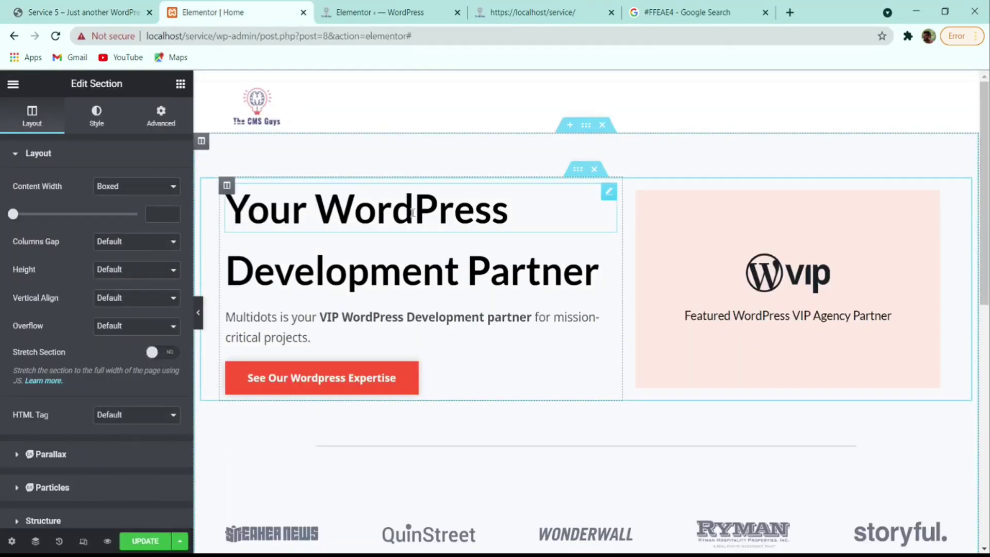
right_click(412, 212)
left_click(466, 261)
scroll(480, 289, "down", 3)
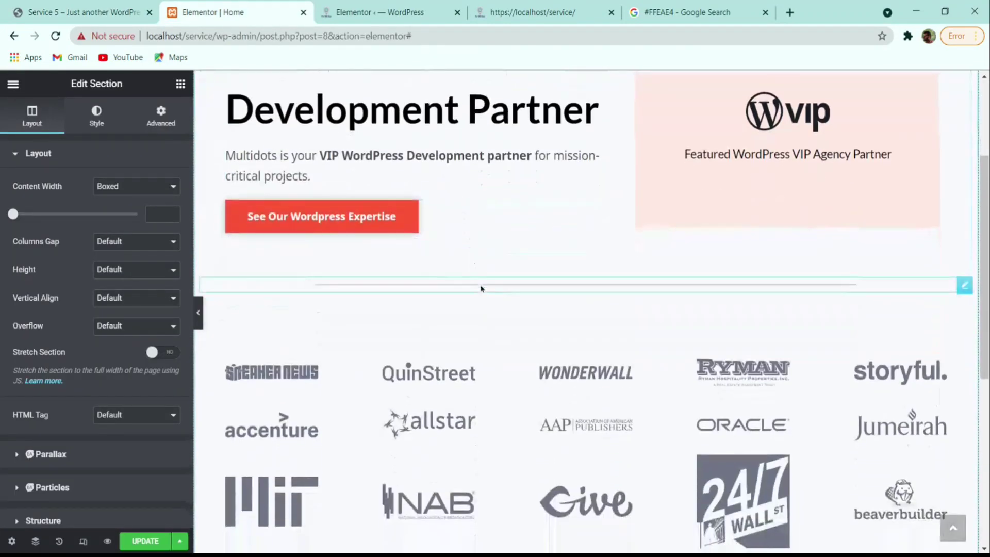
- Duplicate the Development Partner heading into the new section and center-align it
right_click(393, 126)
left_click(453, 147)
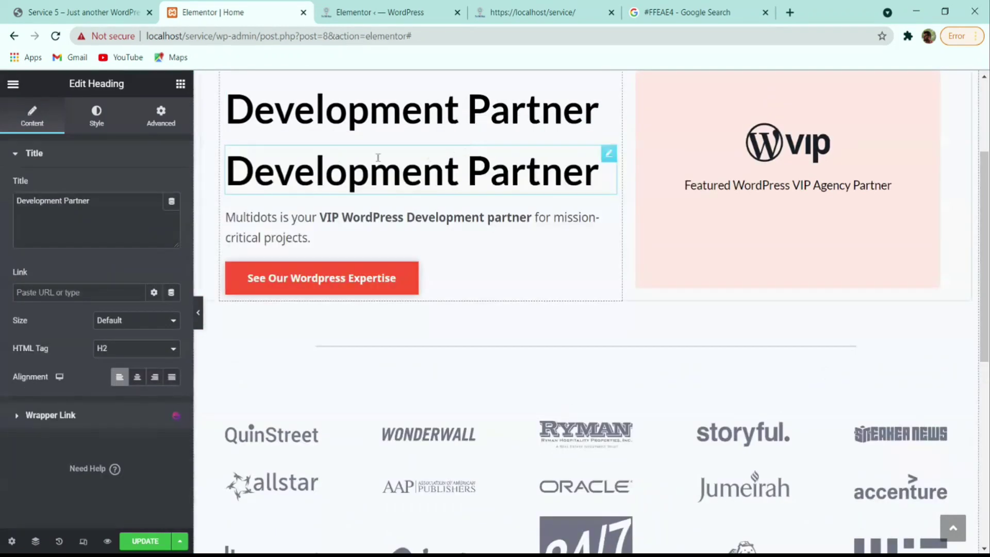
left_click_drag(609, 161, 571, 255)
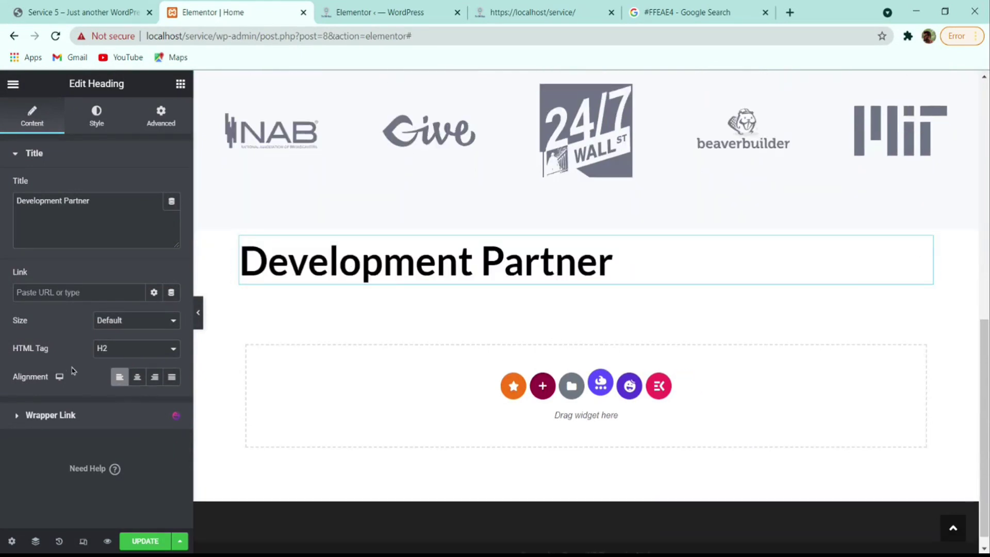
left_click(137, 377)
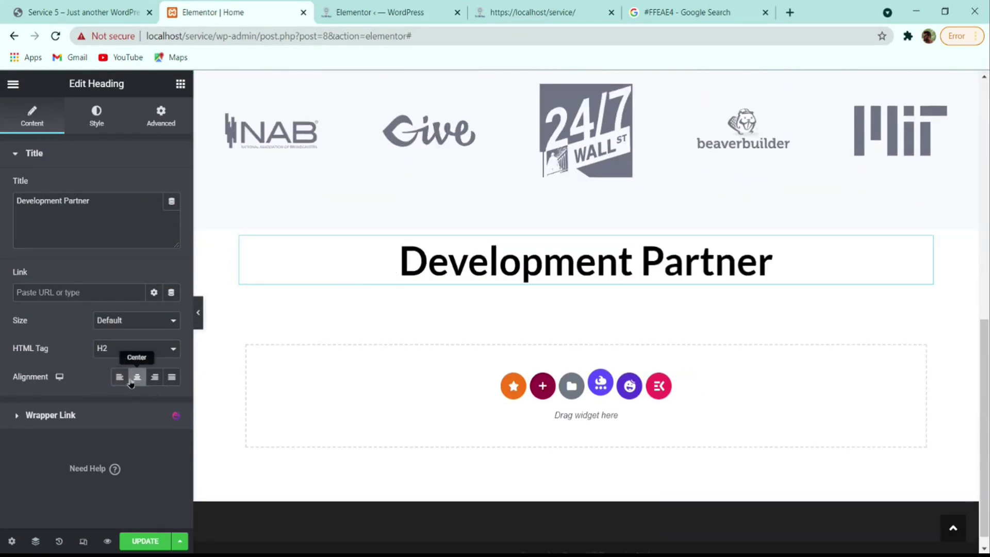
- Replace the heading title with 'Know more about' and a <br> before 'Your WordPress VIP Partner'
triple_click(63, 206)
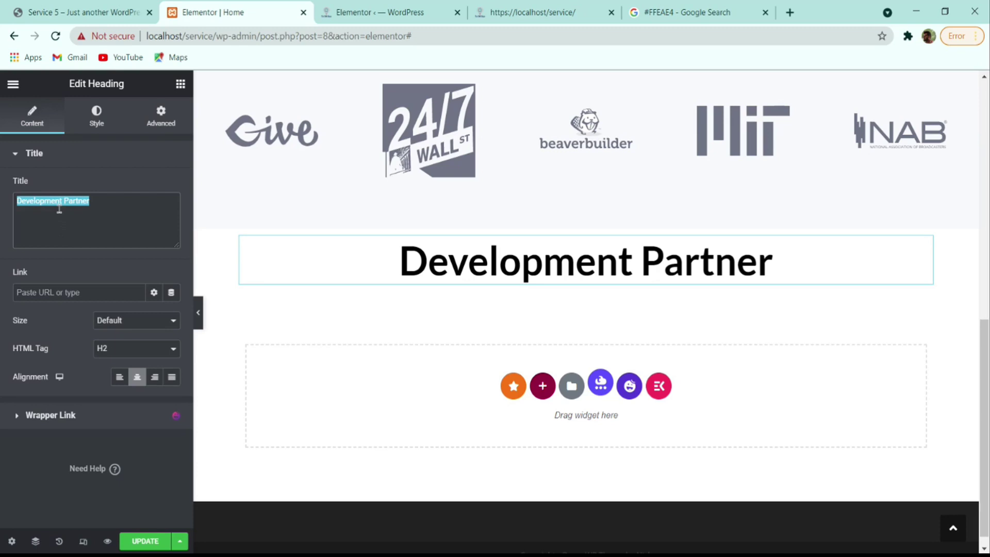
key("ctrl+v")
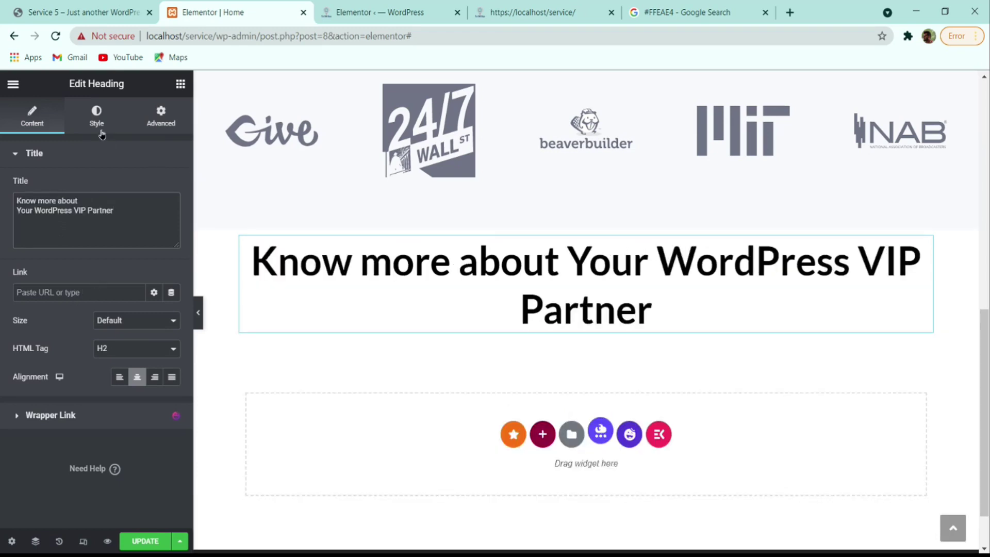
left_click(88, 12)
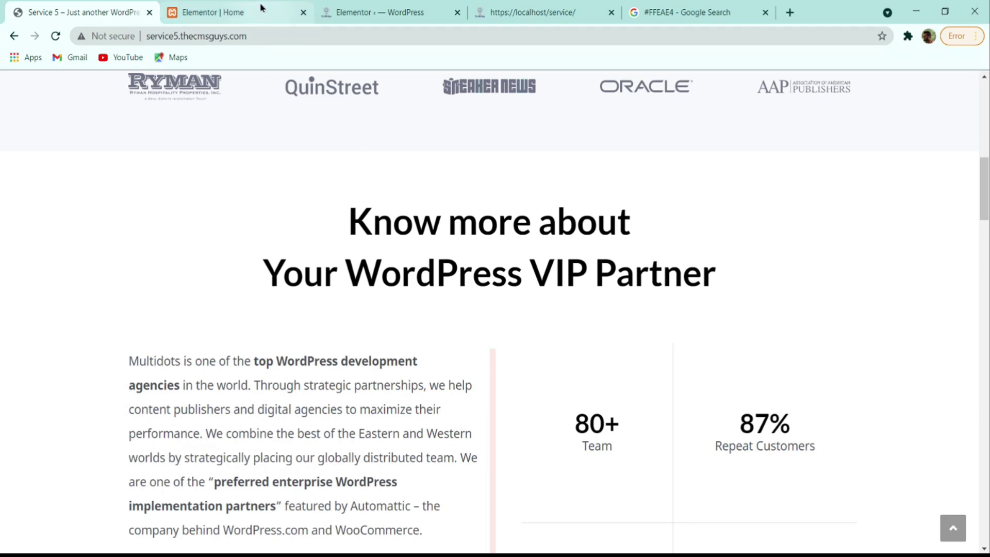
left_click(233, 9)
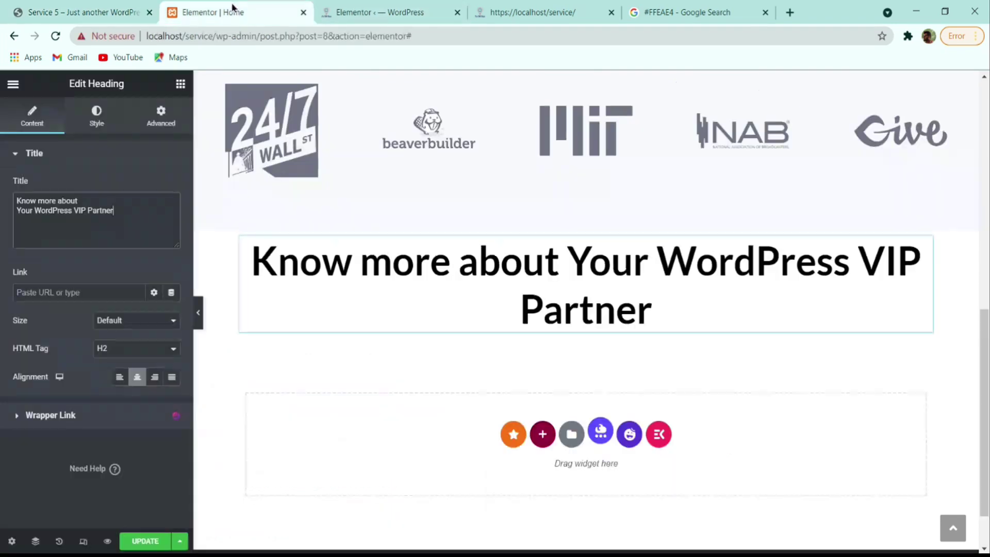
left_click(104, 199)
type("<>")
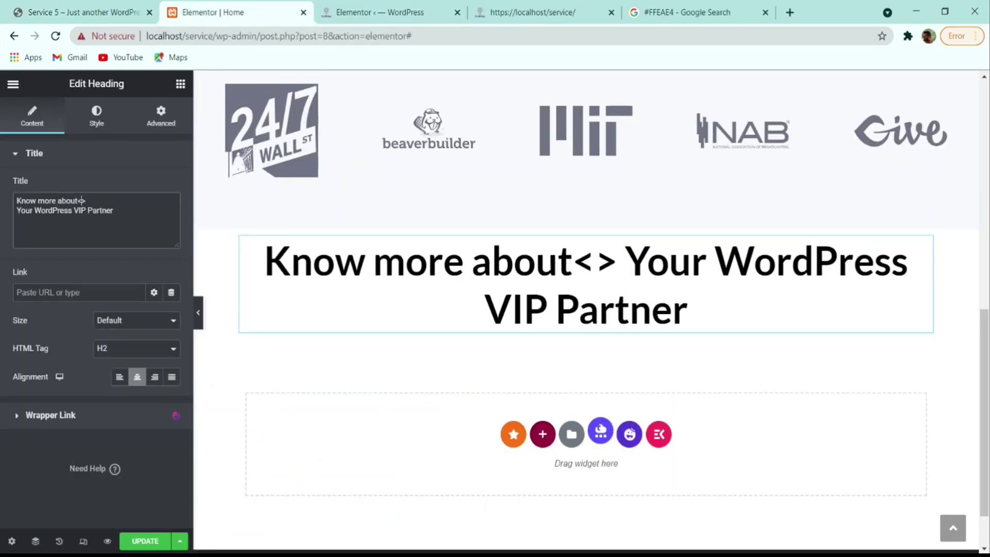
type("br")
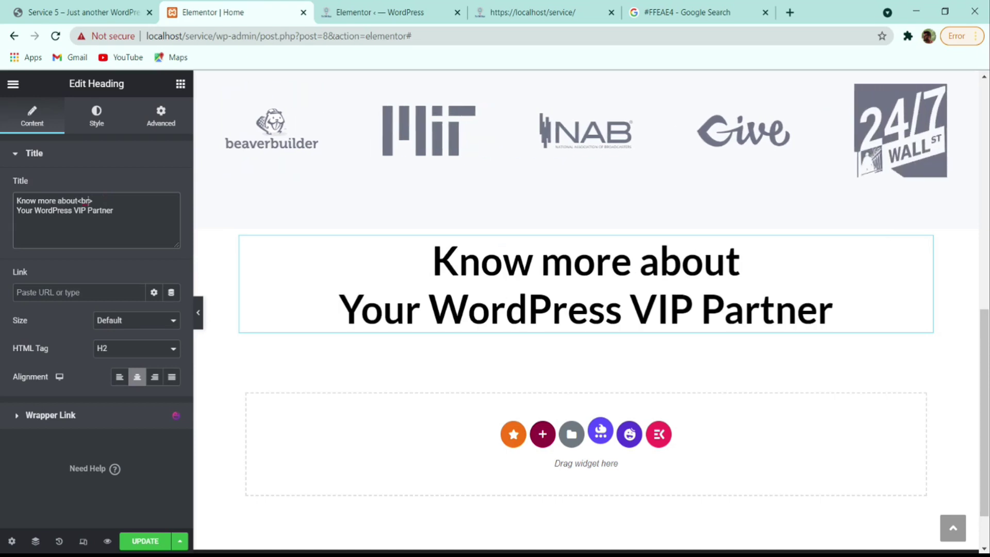
- Set the heading typography to size 55 with line height 1.4
left_click(94, 123)
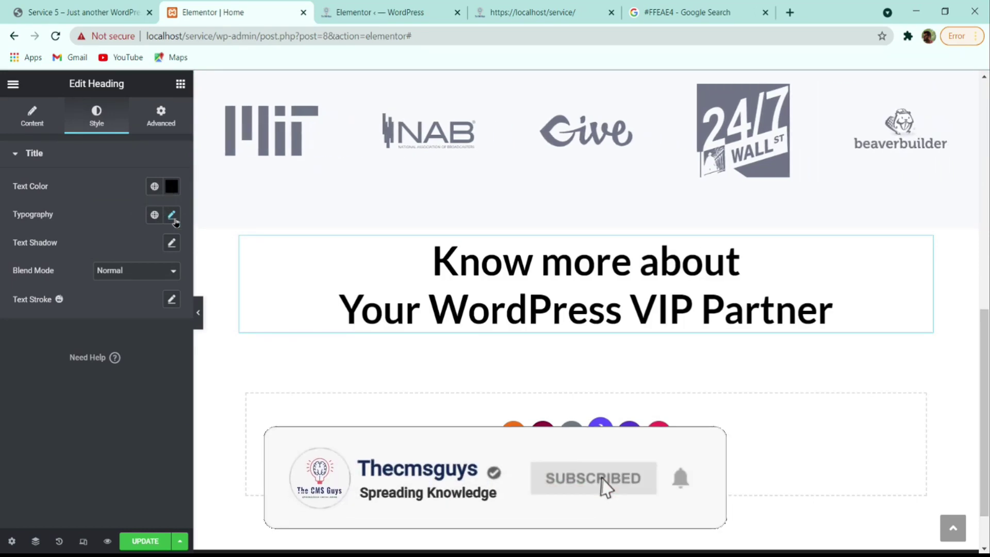
left_click(172, 215)
double_click(144, 320)
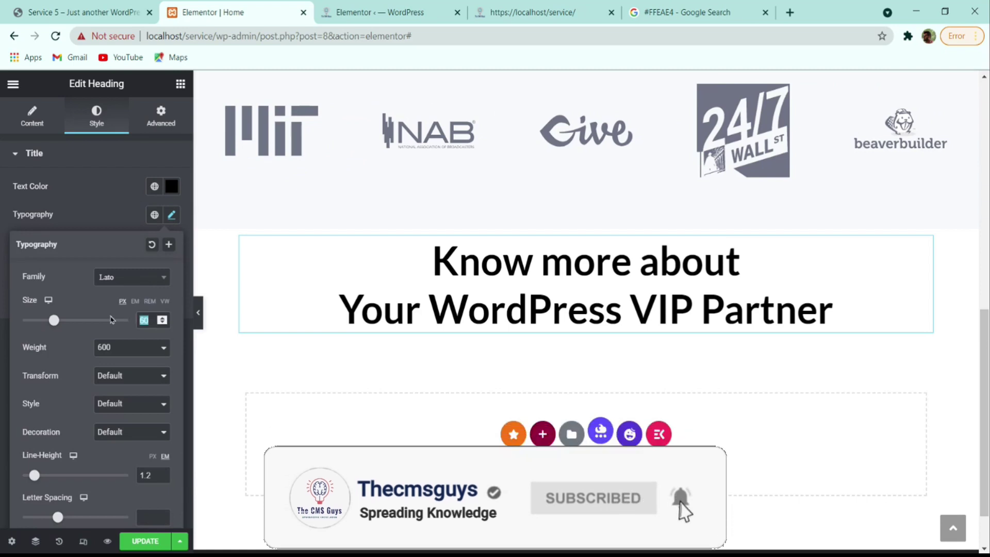
type("55")
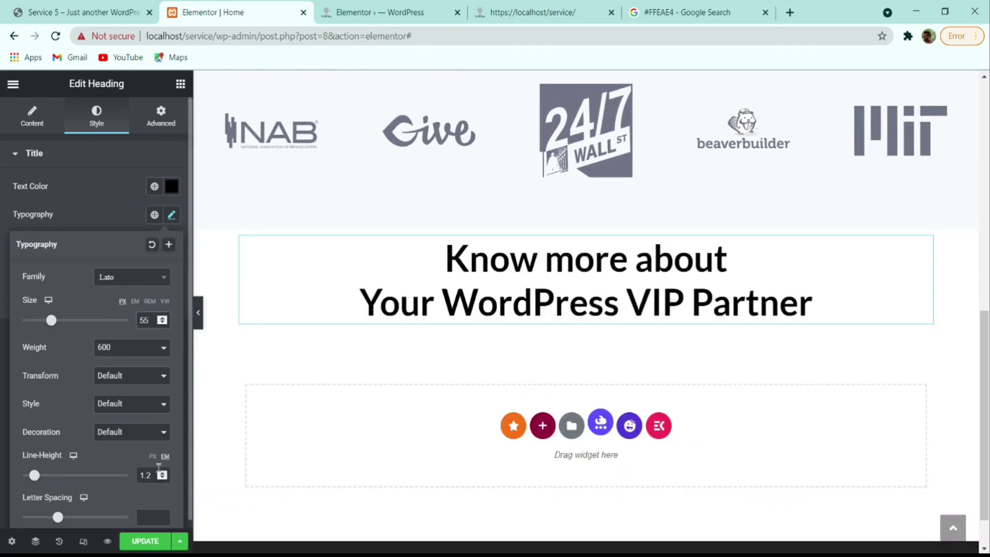
left_click(163, 471)
left_click(162, 471)
left_click(163, 471)
left_click(162, 477)
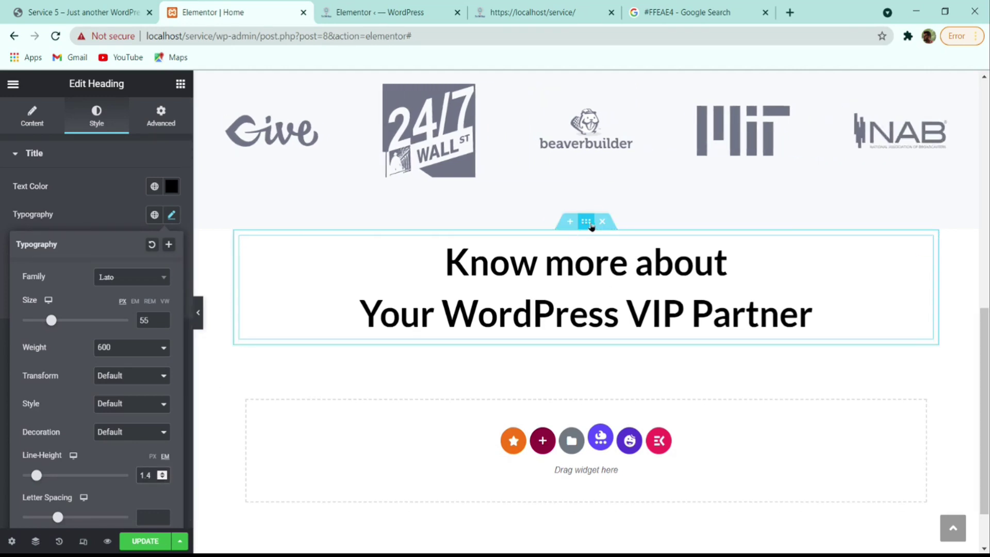
- Give the heading section 4 em top and bottom margins and save the page
left_click(161, 116)
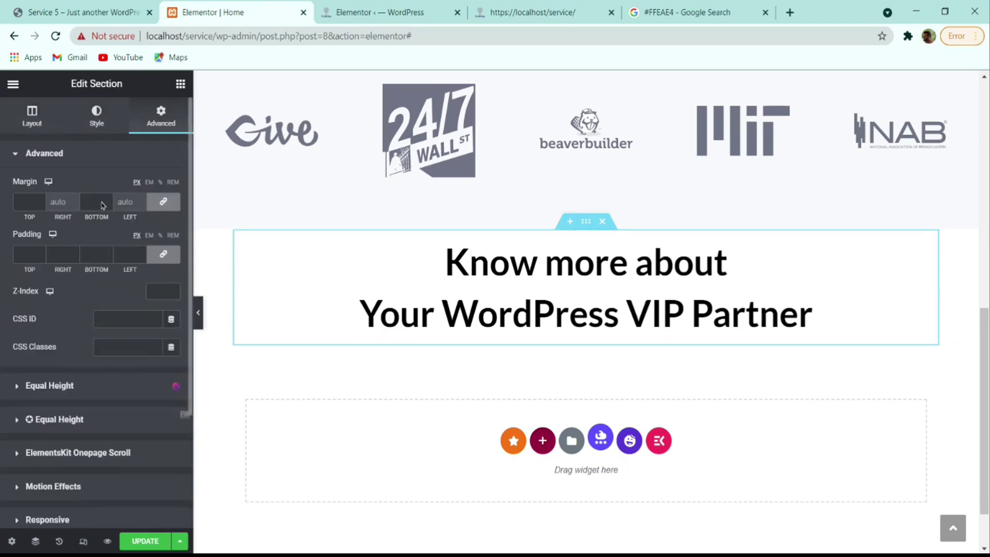
left_click(149, 183)
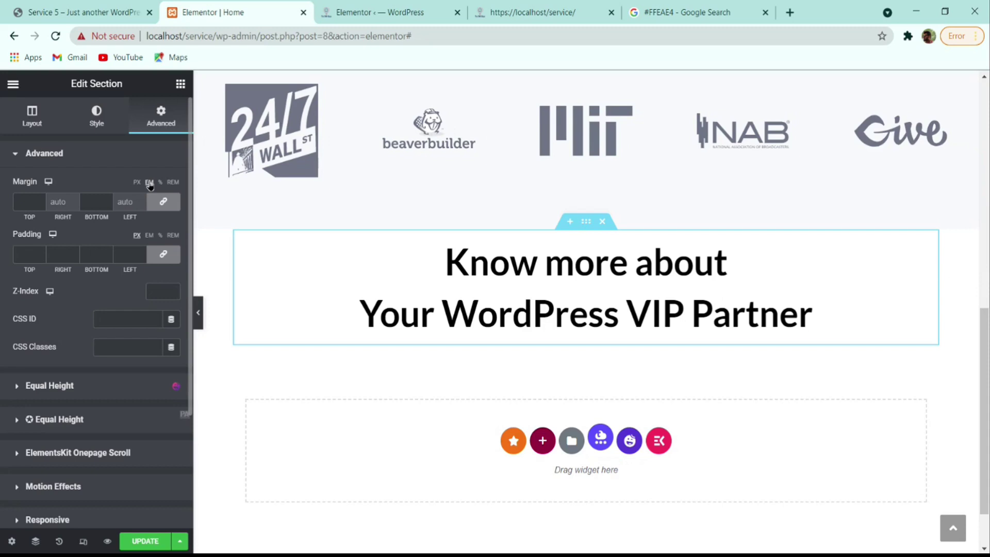
left_click(35, 198)
type("4")
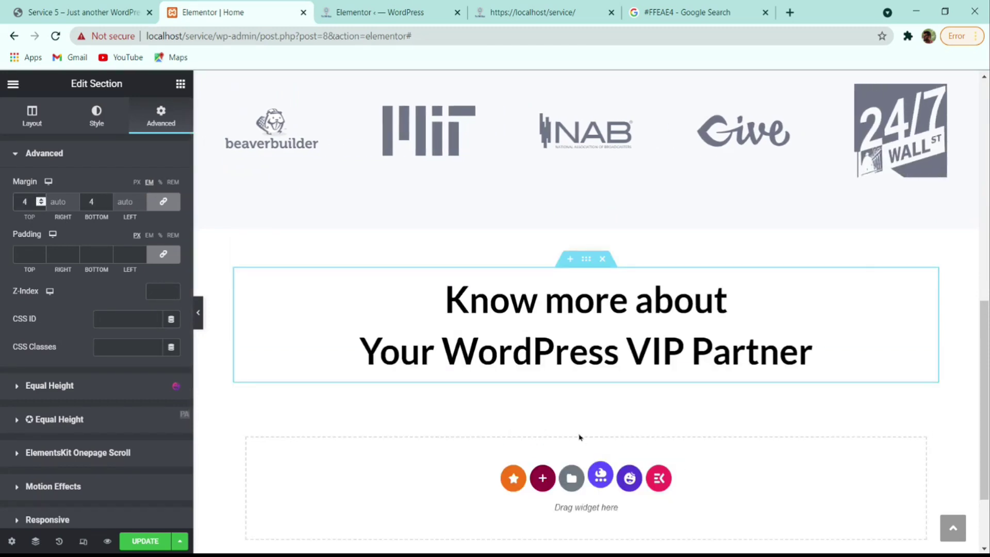
left_click(145, 541)
- Compare the heading spacing with the reference site, then bring up new-section layout choices
scroll(267, 283, "down", 1)
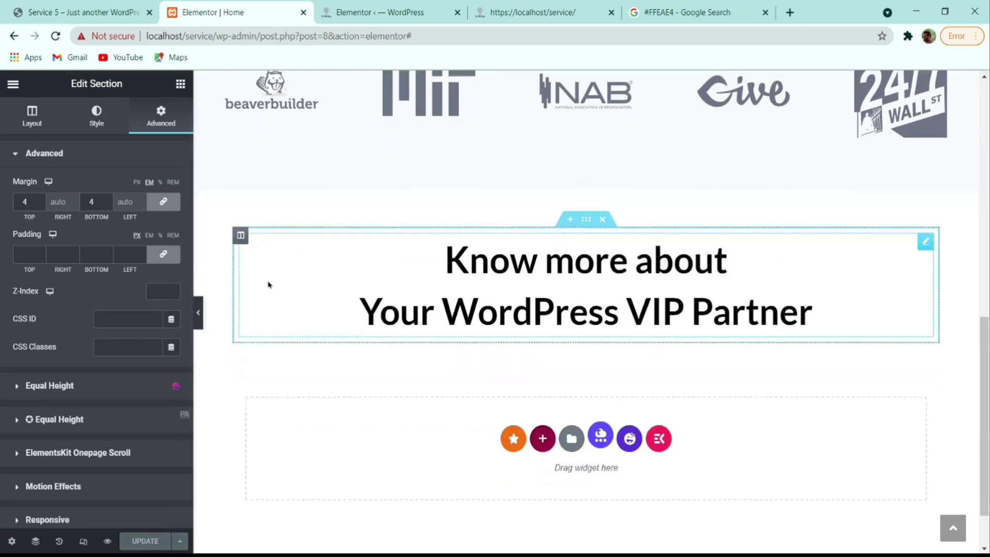
left_click(76, 7)
scroll(328, 265, "down", 2)
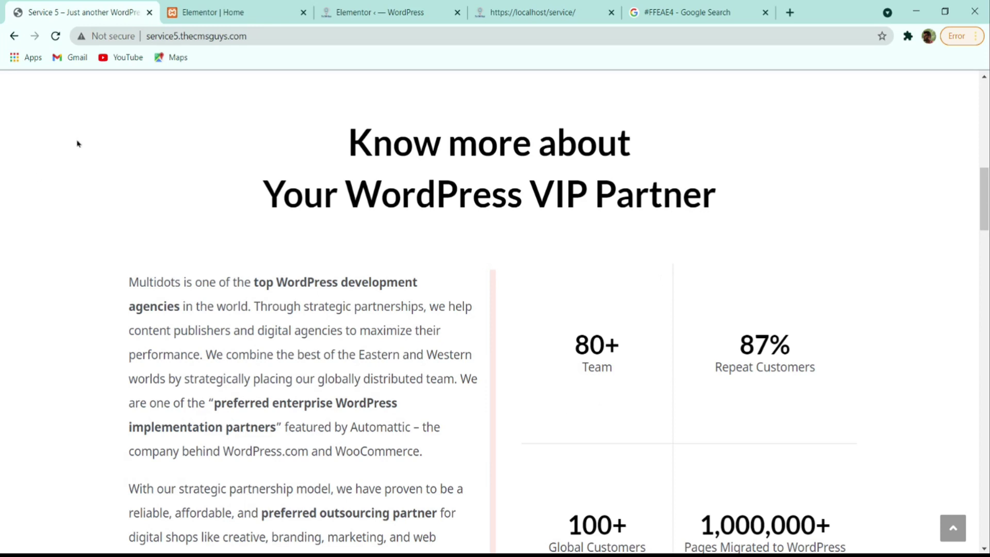
left_click(218, 9)
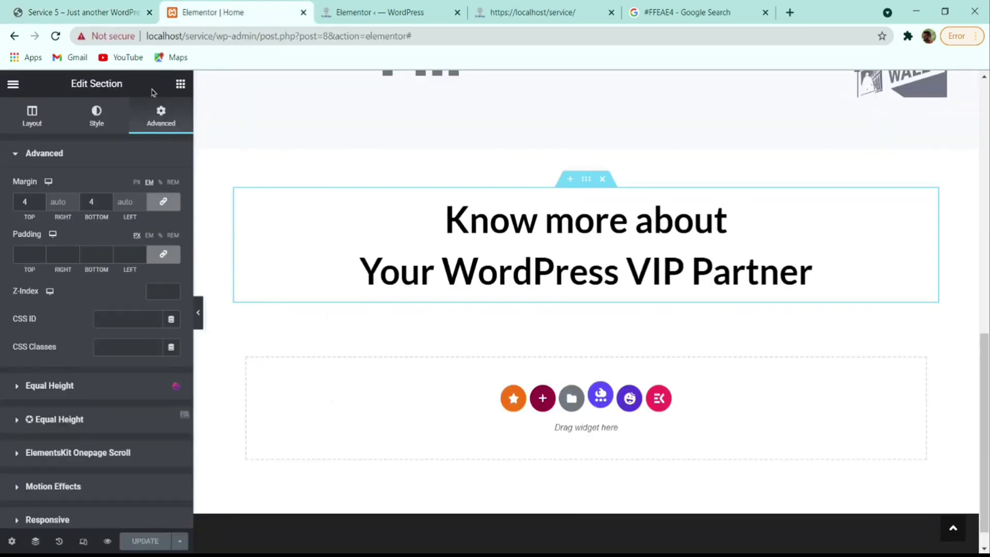
left_click(103, 12)
scroll(384, 301, "down", 3)
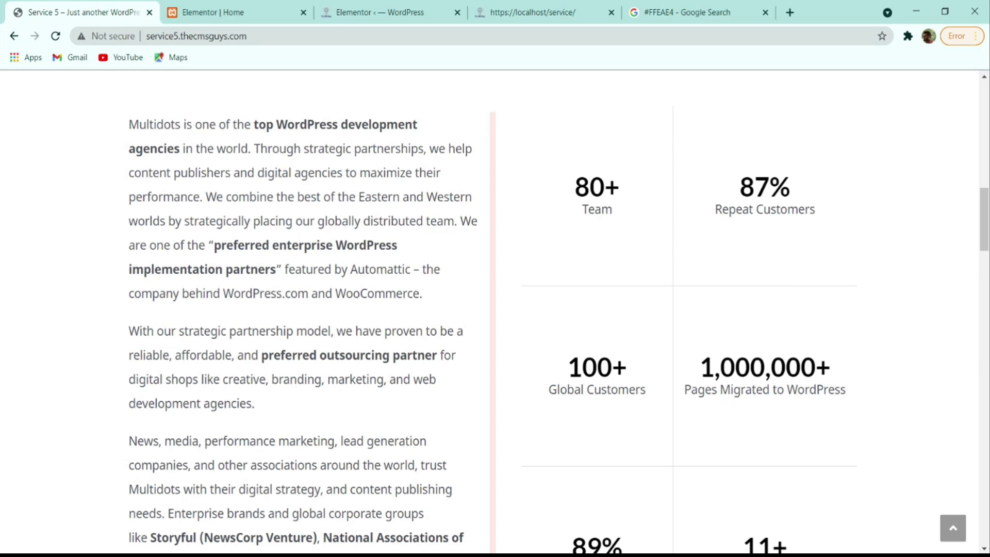
left_click(250, 10)
left_click(543, 396)
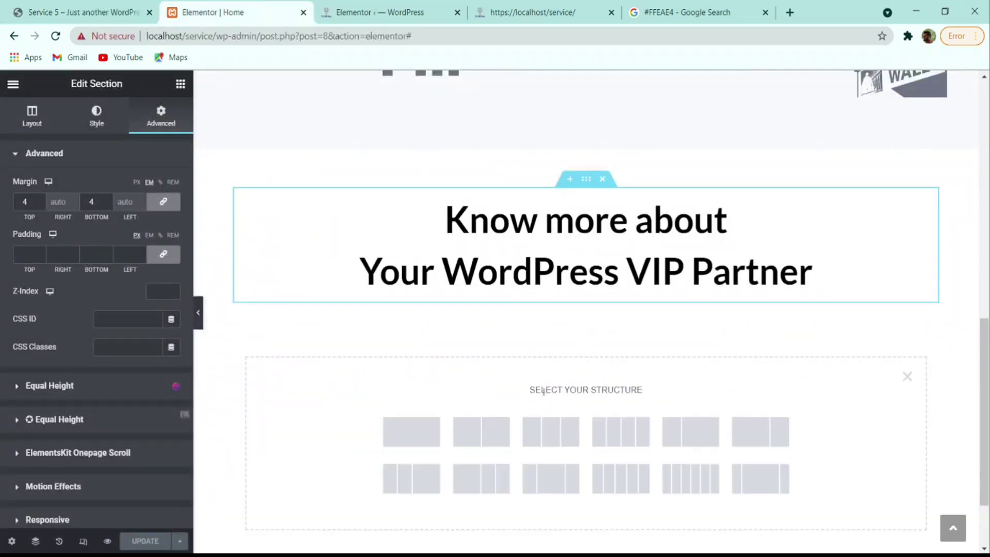
- Add a two-column section and copy the first Multidots paragraph from the reference site
left_click(480, 438)
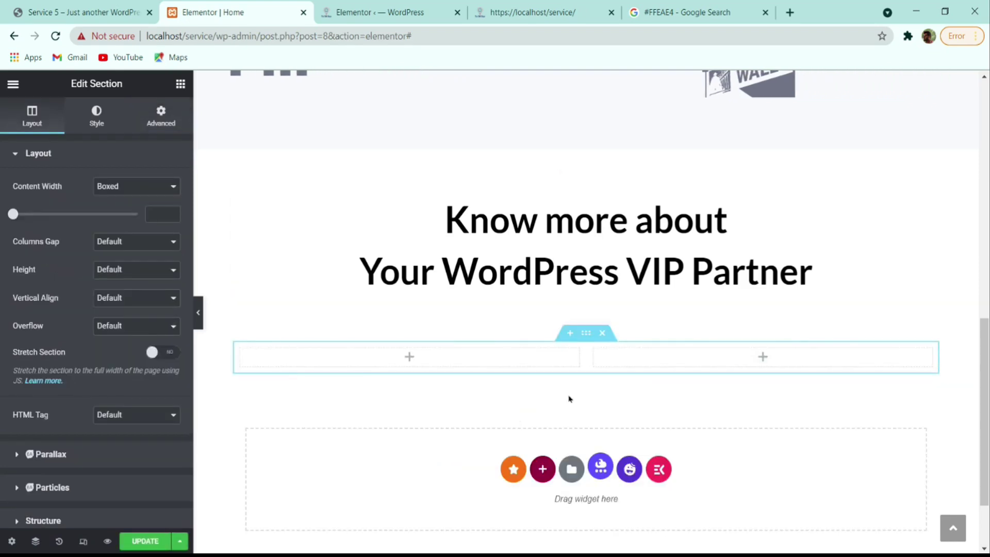
left_click(85, 8)
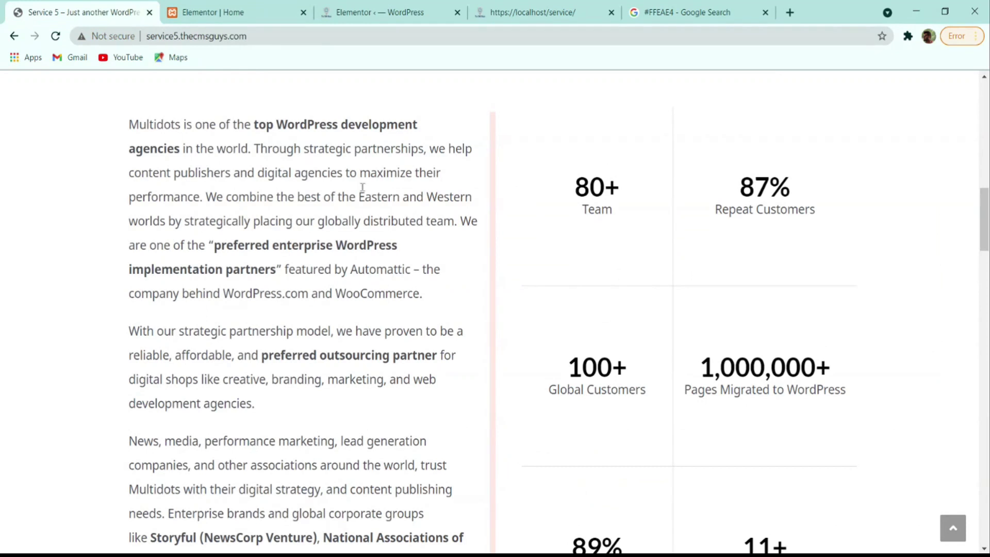
left_click_drag(128, 127, 263, 370)
scroll(186, 191, "down", 8)
scroll(275, 118, "up", 4)
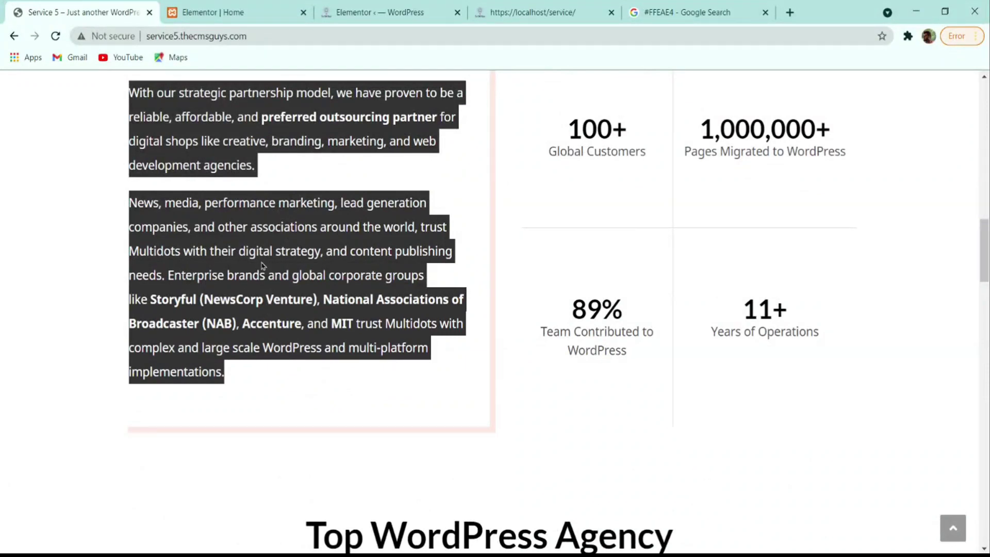
scroll(300, 273, "up", 5)
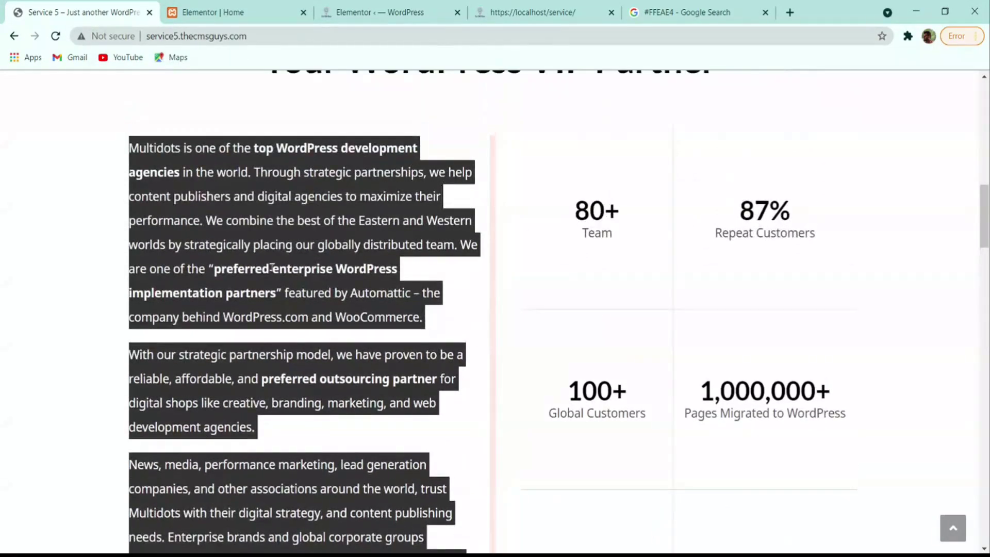
left_click(272, 268)
left_click_drag(429, 311, 132, 148)
key("ctrl+c")
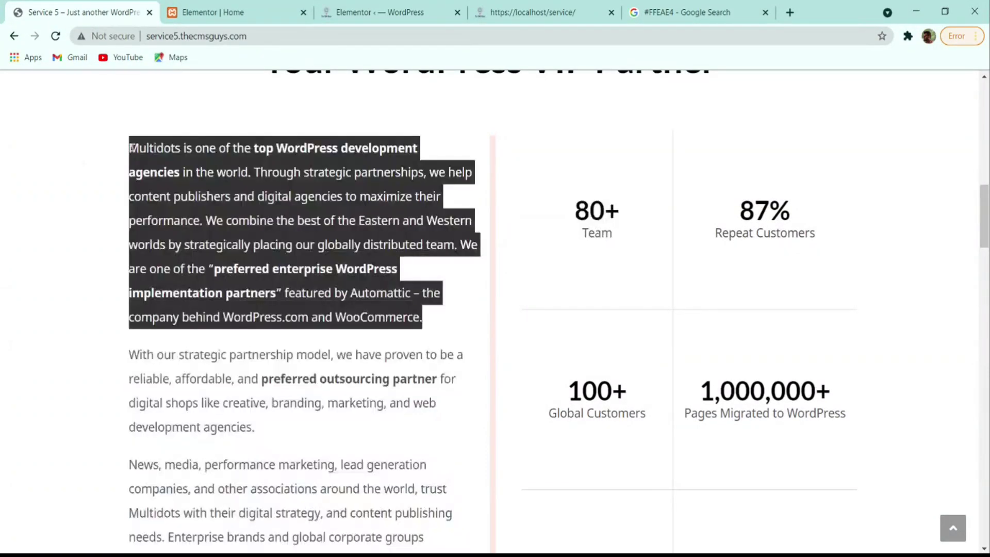
- Duplicate a text block into the left column and paste the first Multidots paragraph into it
left_click(212, 12)
scroll(354, 309, "up", 8)
scroll(351, 309, "up", 3)
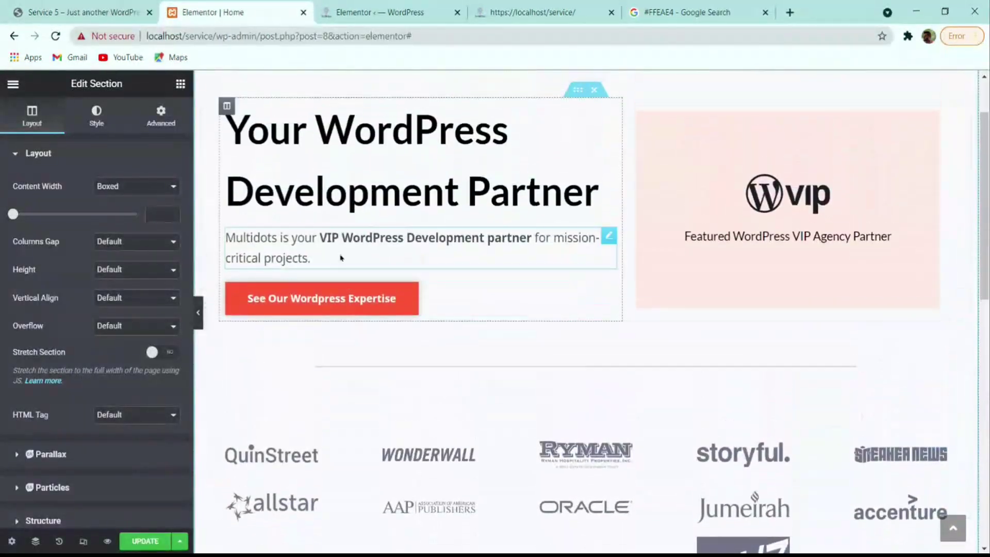
right_click(415, 249)
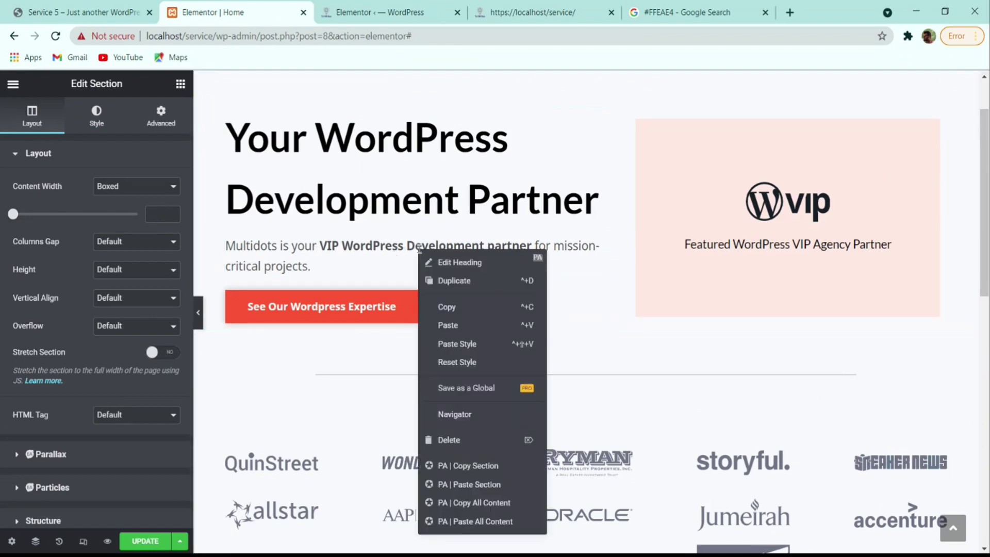
left_click(453, 280)
left_click_drag(608, 297, 519, 262)
left_click(103, 237)
key("ctrl+a")
key("ctrl+v")
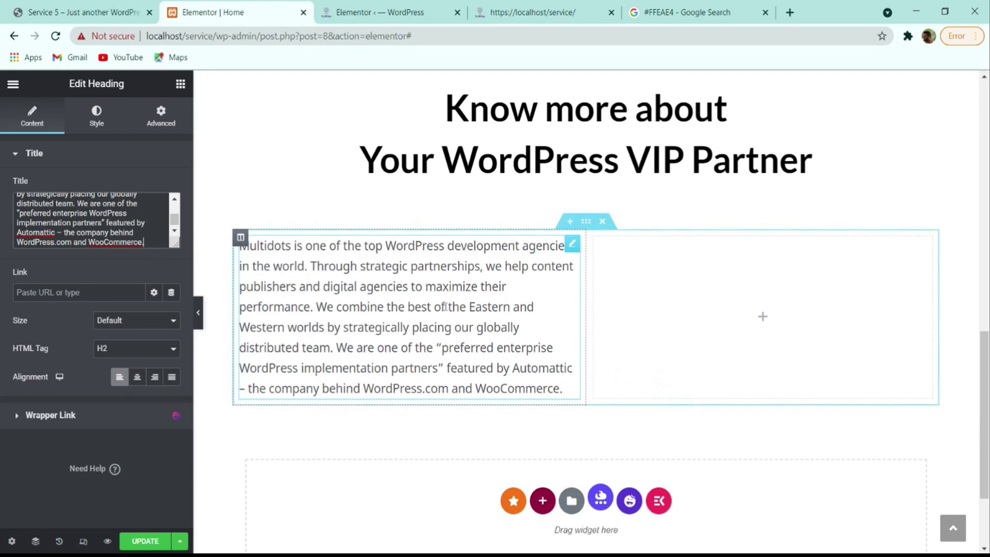
- Add a second paragraph block containing the 'With our strategic partnership' text
right_click(363, 305)
left_click(410, 302)
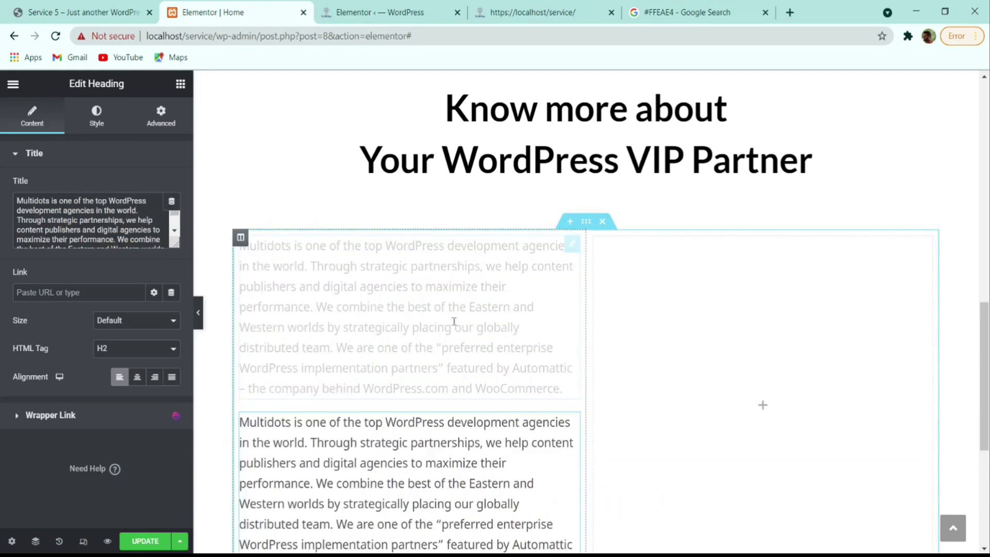
left_click(114, 12)
left_click(291, 424)
left_click_drag(291, 424, 130, 348)
key("ctrl+c")
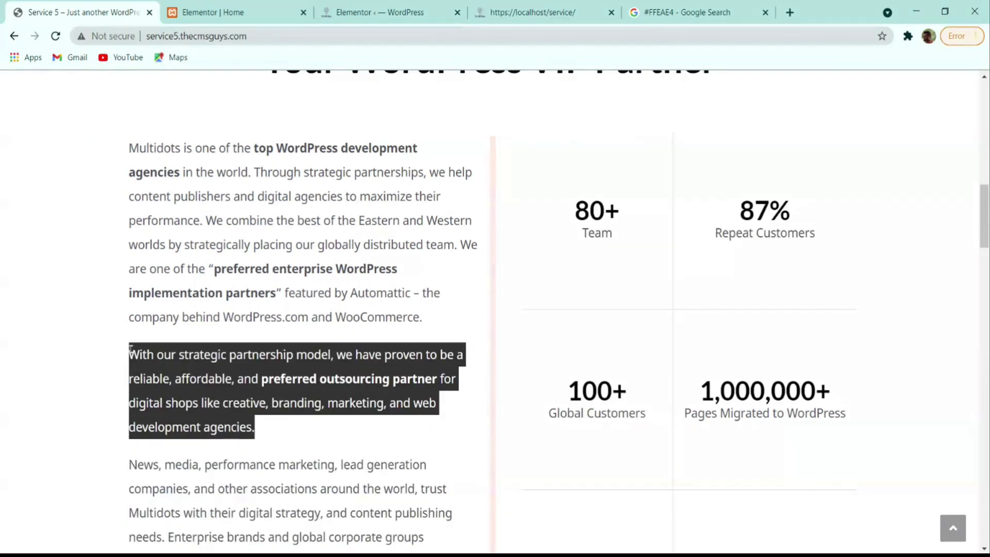
left_click(275, 9)
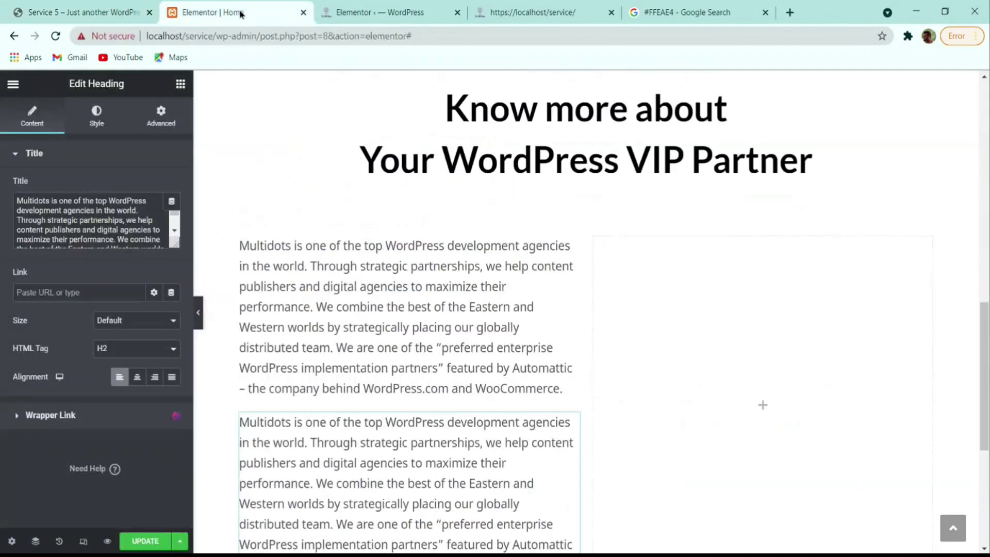
left_click(126, 233)
key("ctrl+a")
key("ctrl+v")
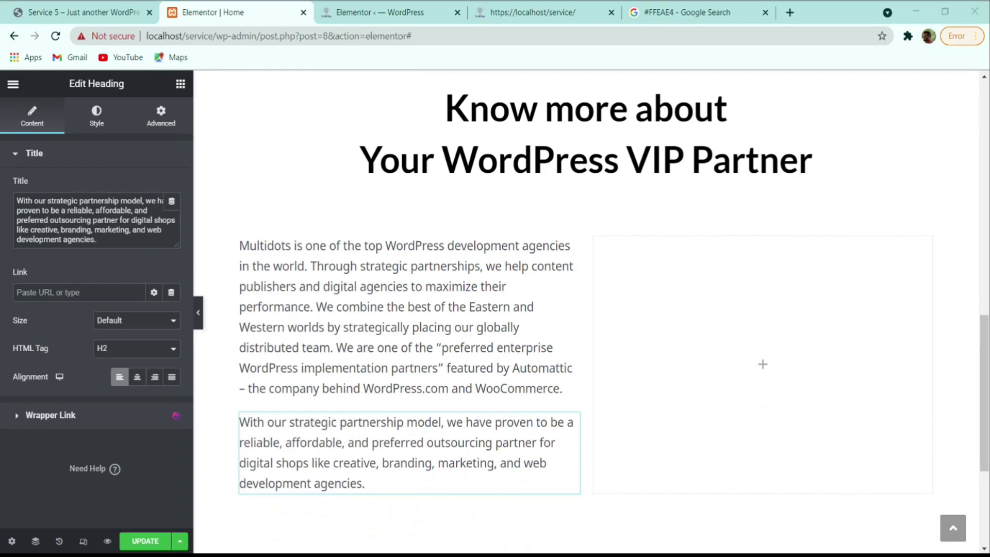
- Add a third paragraph block containing the 'News, media' text from the reference site
right_click(296, 437)
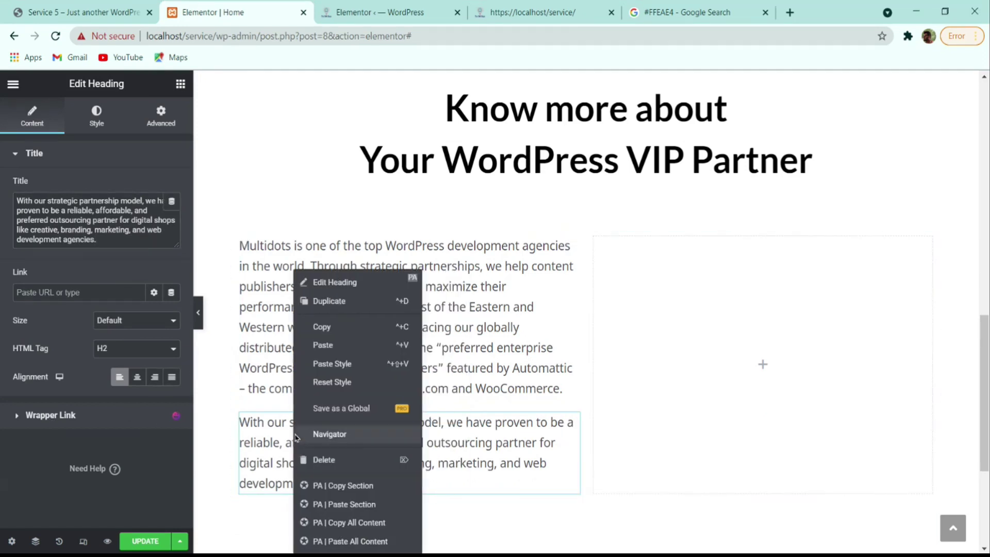
left_click(328, 300)
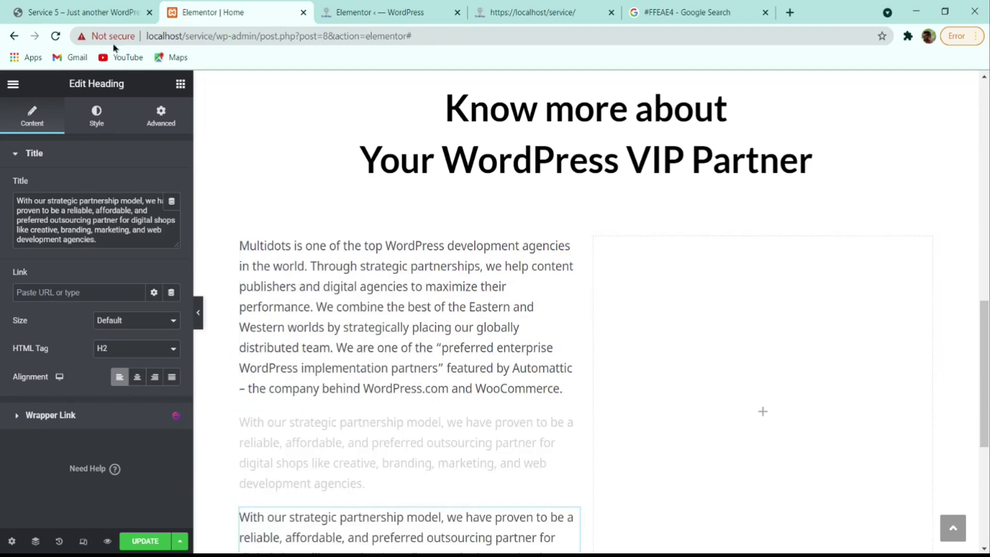
left_click(103, 13)
scroll(138, 321, "down", 3)
left_click_drag(128, 308, 251, 473)
key("ctrl+c")
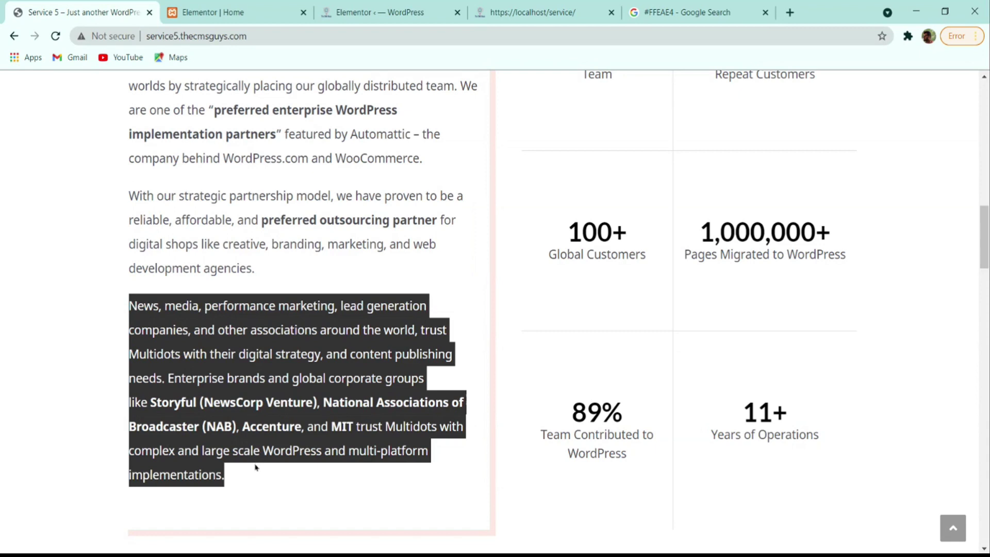
left_click(247, 11)
scroll(387, 464, "down", 3)
triple_click(125, 230)
key("ctrl+v")
scroll(302, 350, "up", 4)
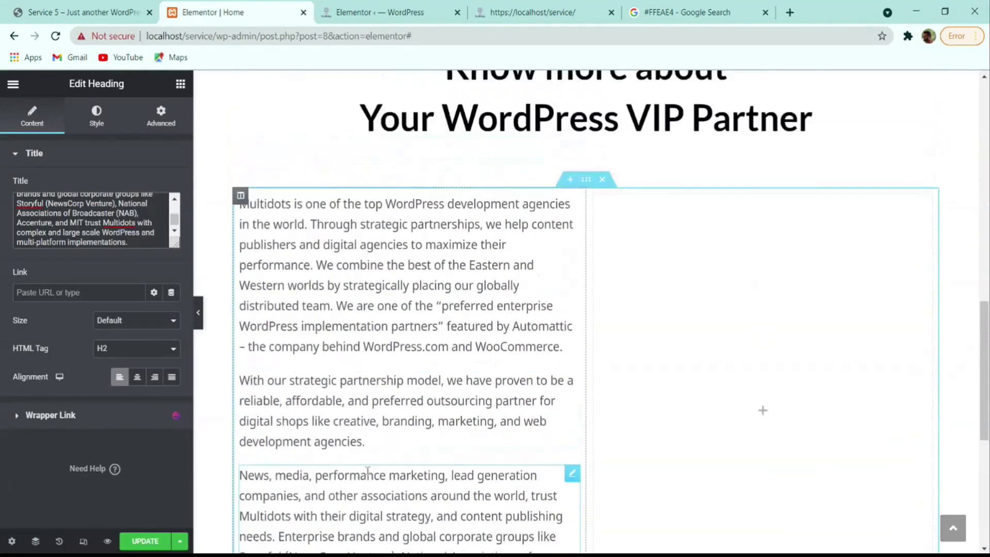
scroll(302, 350, "down", 2)
- Compare the new three-paragraph column against the reference site's layout
left_click(129, 12)
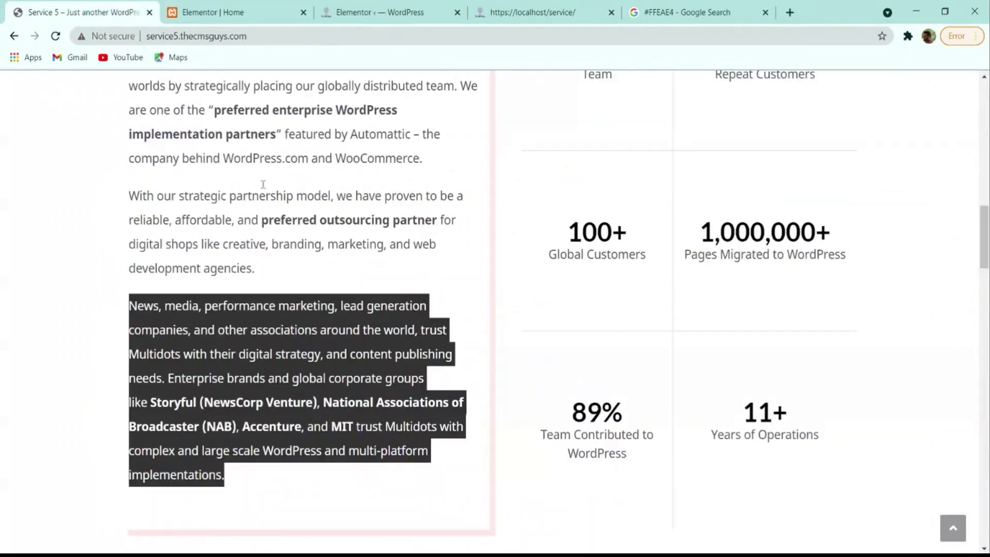
left_click(309, 309)
scroll(330, 392, "up", 4)
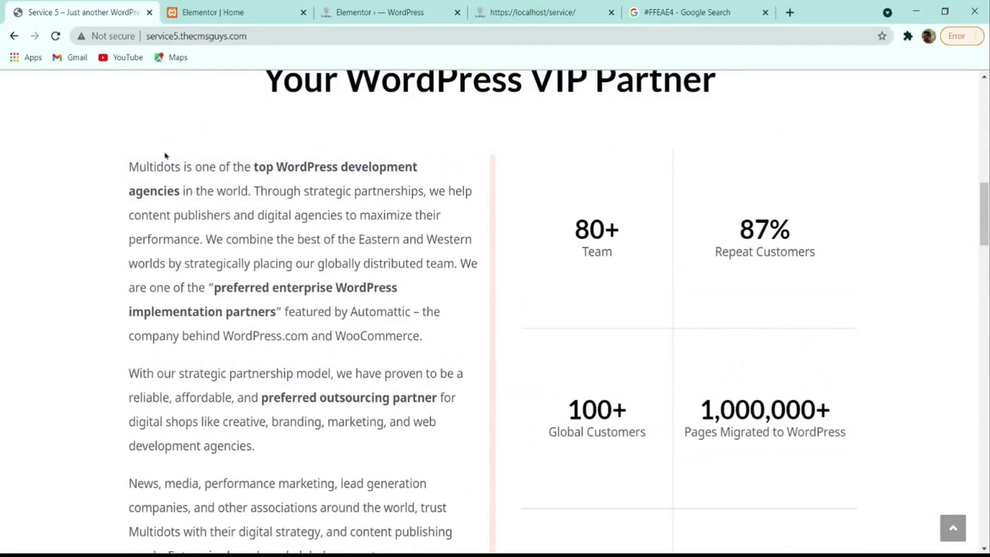
left_click(285, 11)
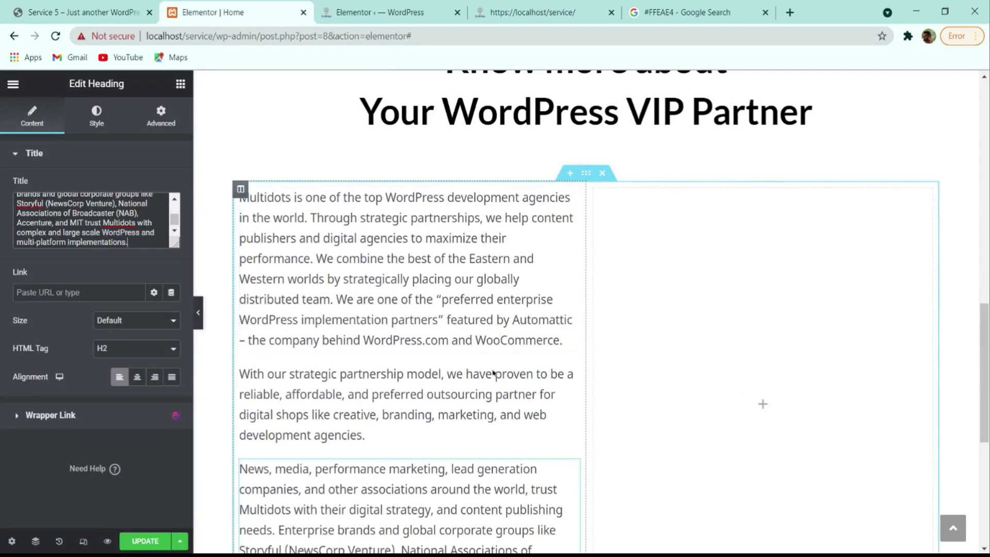
key("alt+Tab")
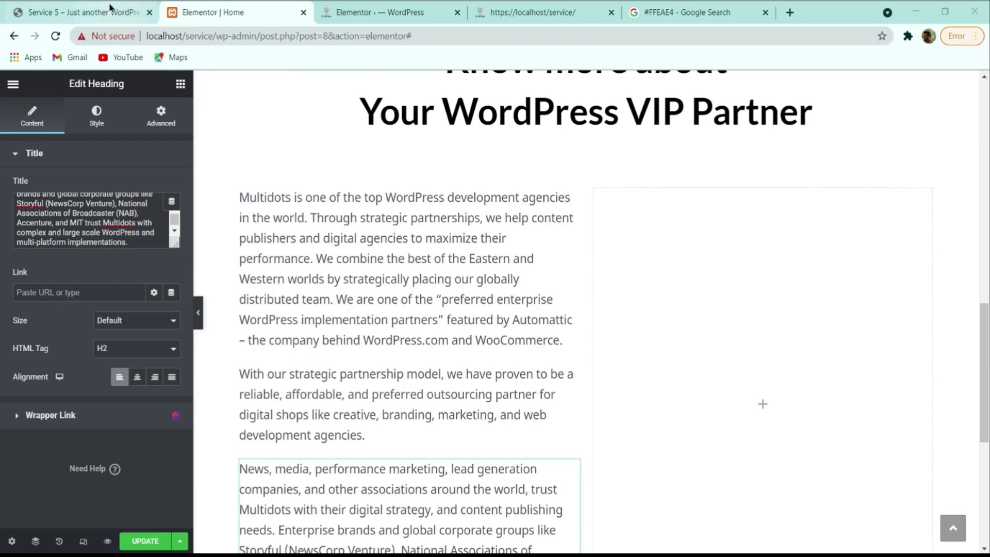
left_click(82, 12)
scroll(501, 168, "down", 5)
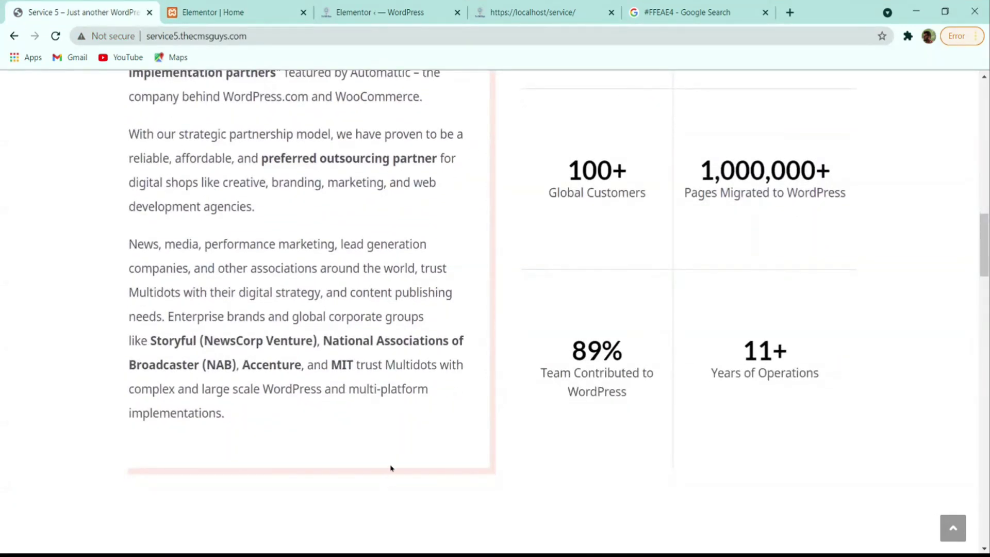
left_click(216, 12)
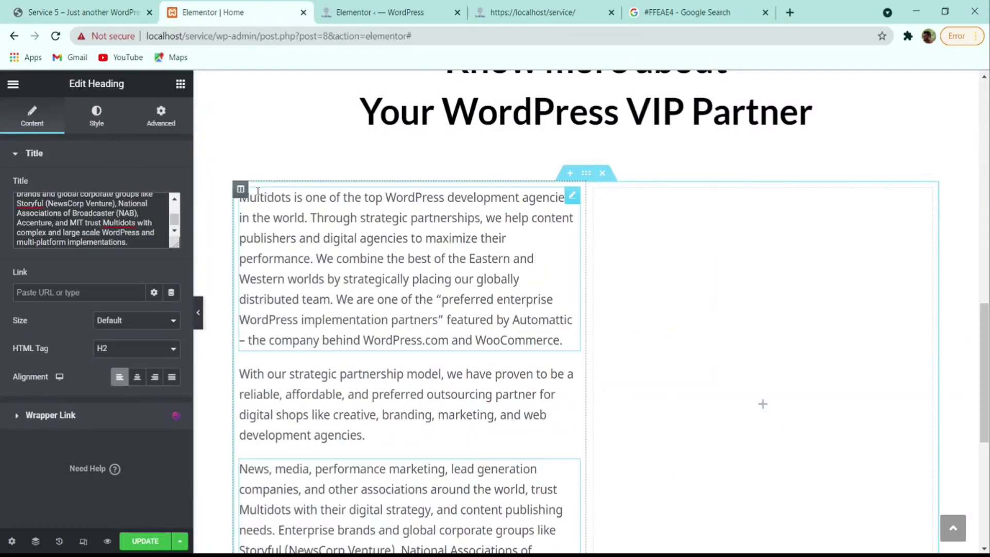
- Enable a box shadow on the left text column with colour #FEE9E3
left_click(240, 191)
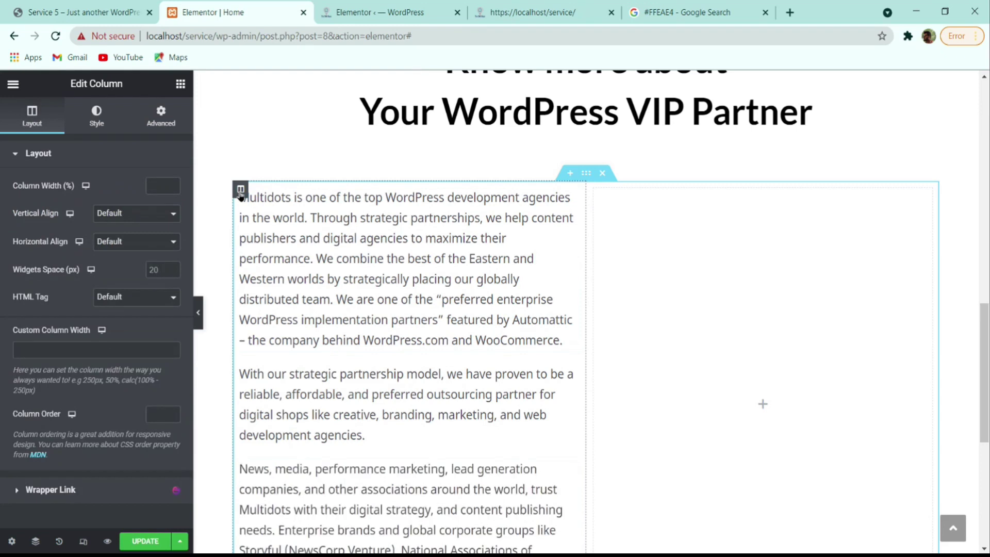
left_click(89, 117)
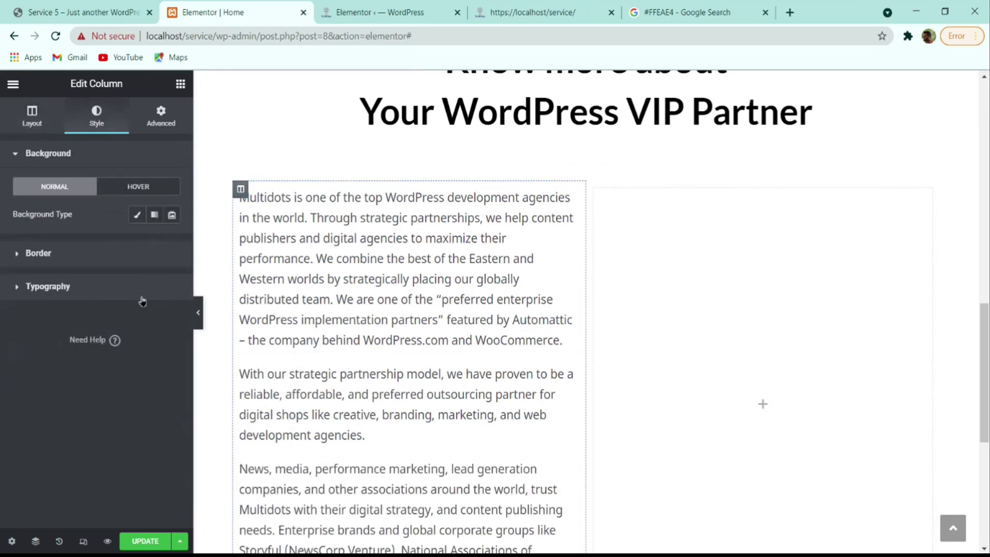
left_click(68, 256)
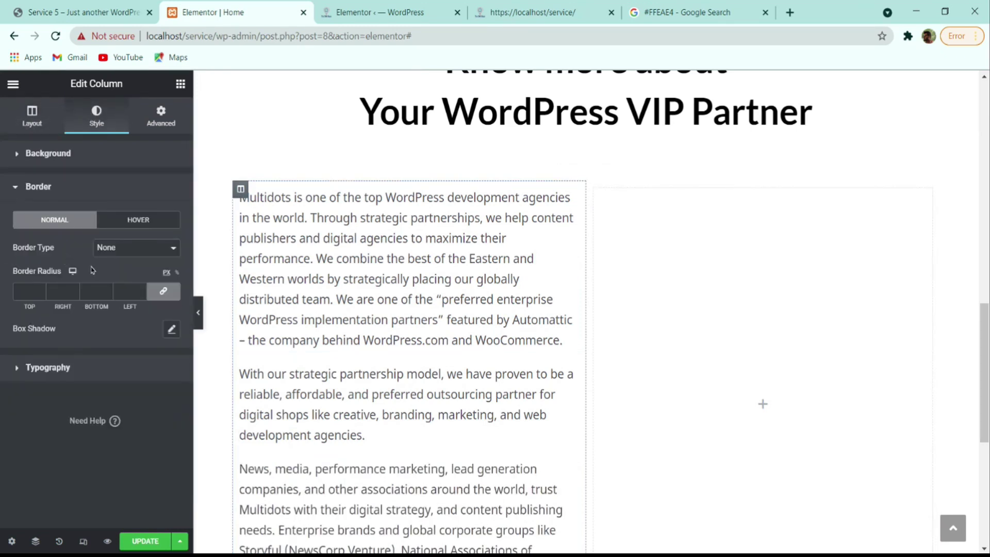
left_click(171, 328)
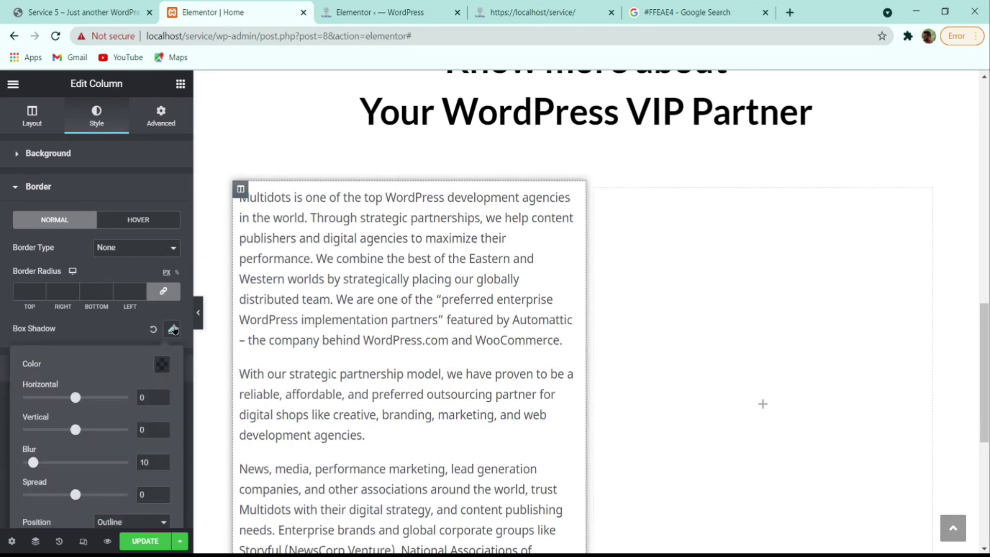
scroll(129, 315, "down", 1)
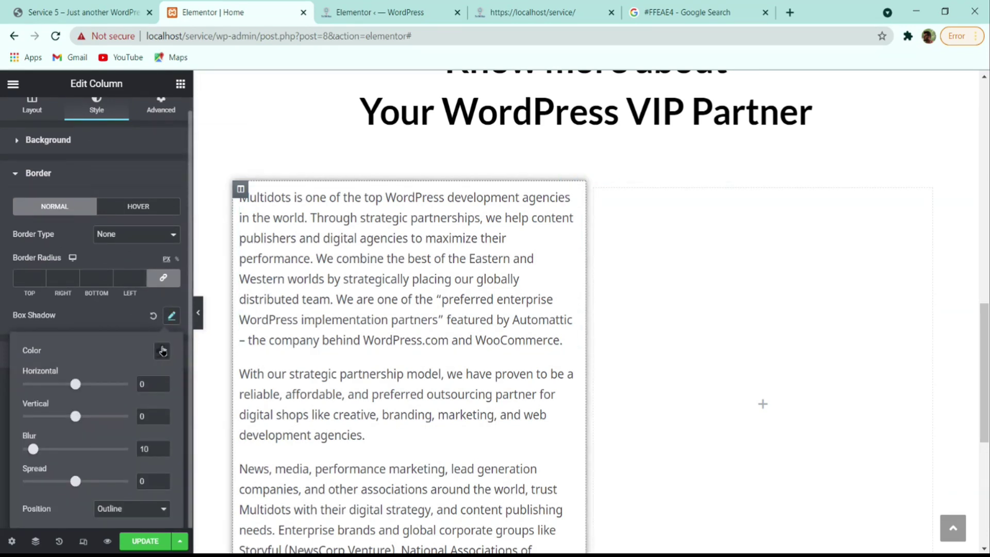
left_click(161, 351)
type("#FEE9E3")
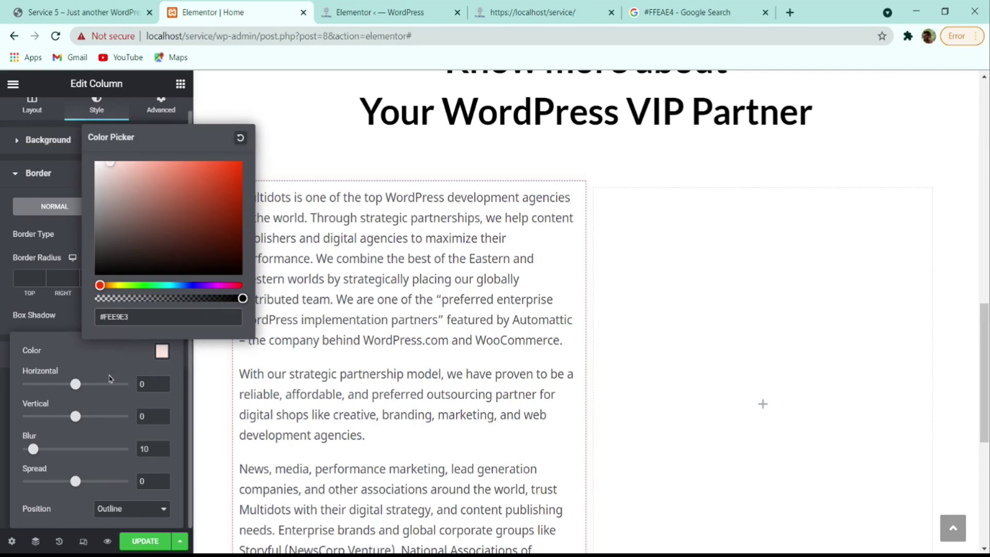
- Offset the column shadow 9 horizontally and 9 vertically with 0 blur
left_click_drag(75, 390, 85, 391)
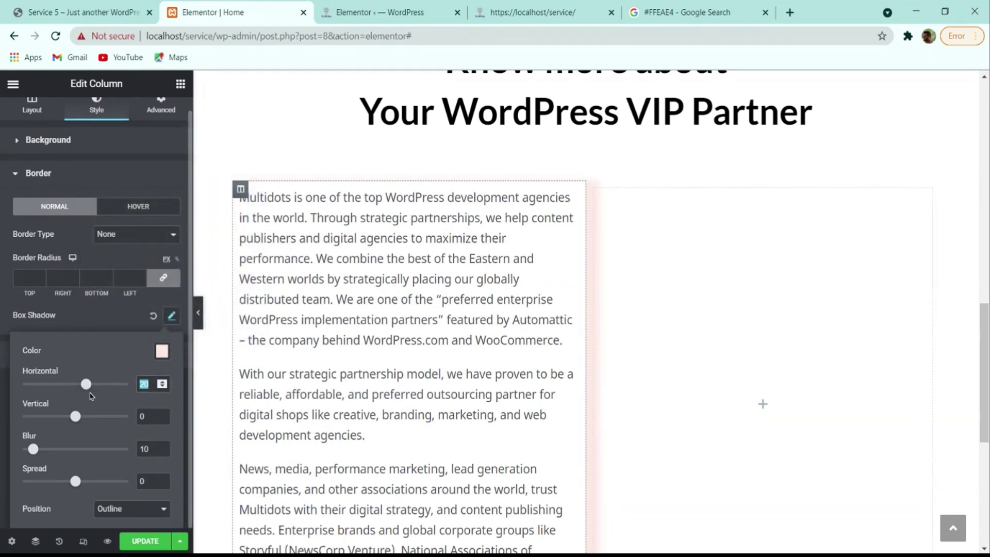
type("9")
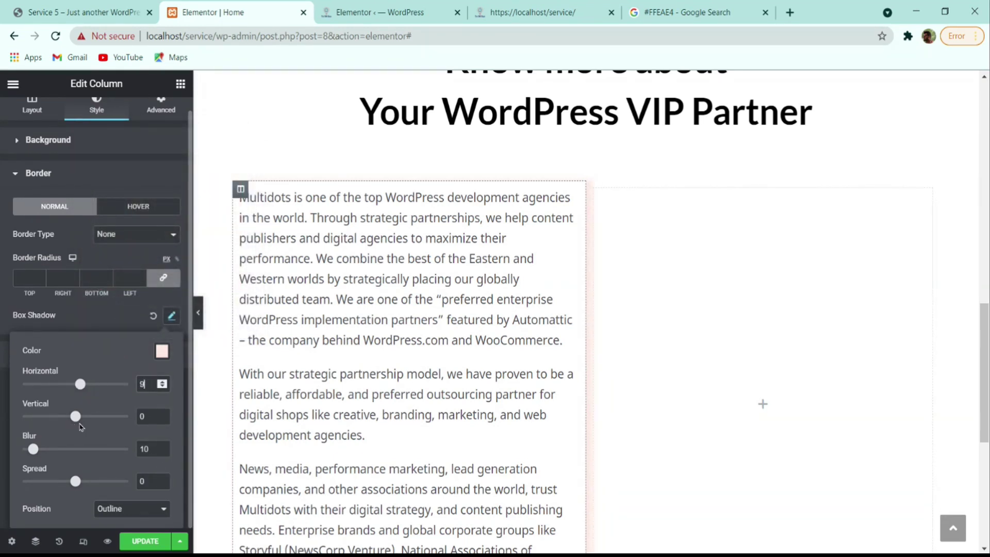
double_click(145, 416)
type("9")
left_click_drag(33, 449, 23, 448)
left_click(172, 315)
left_click(173, 316)
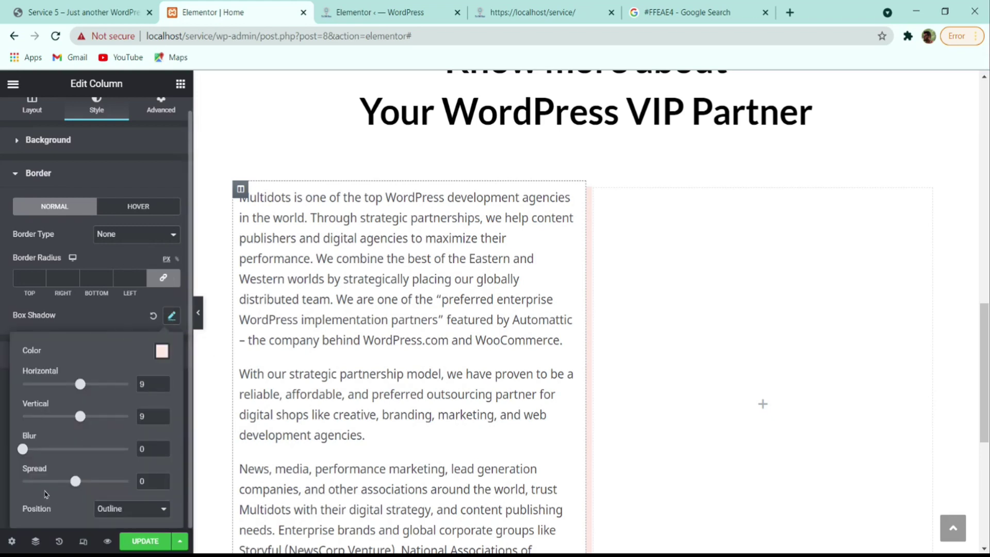
left_click(120, 323)
scroll(498, 340, "down", 5)
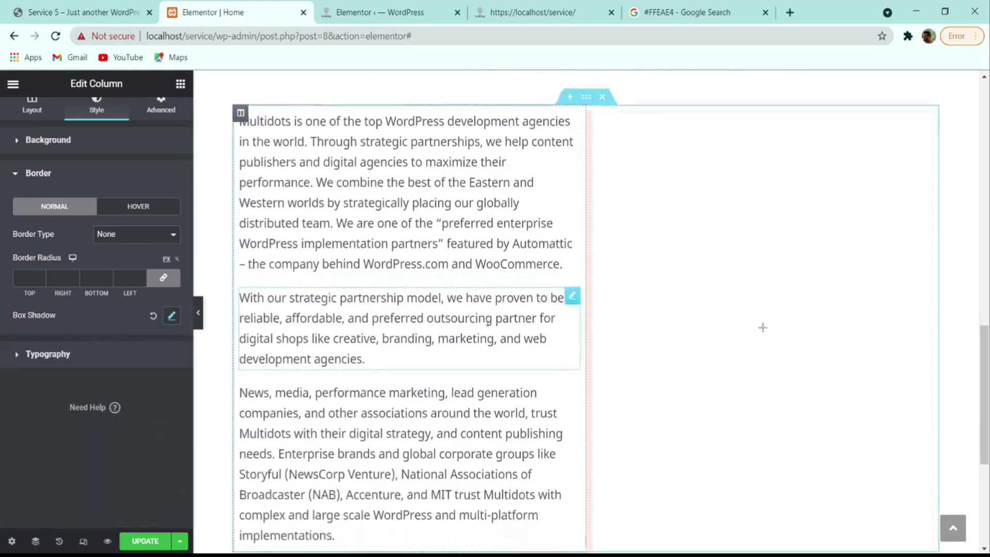
scroll(499, 340, "up", 5)
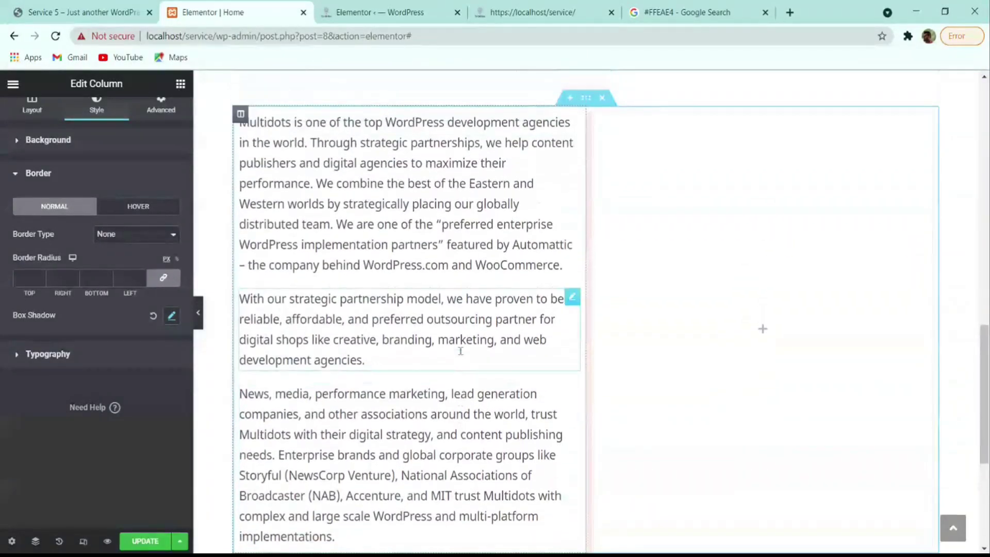
scroll(497, 349, "down", 4)
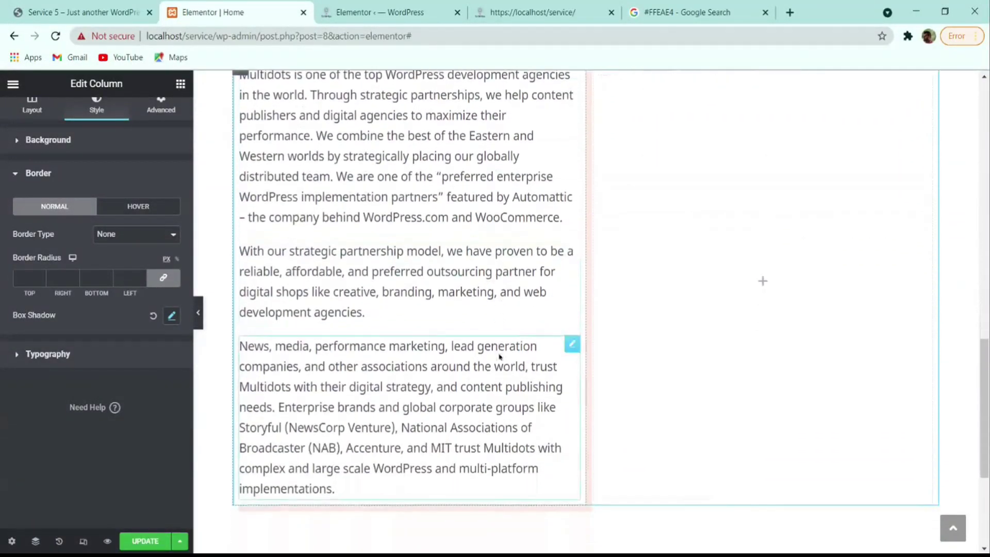
scroll(511, 387, "up", 3)
scroll(511, 388, "up", 1)
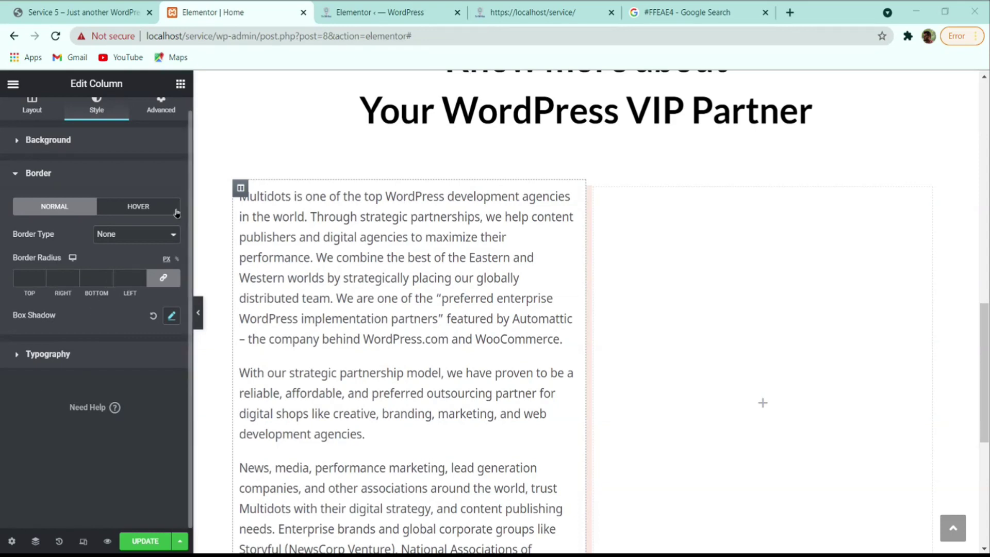
- Set the first Multidots paragraph's line height to 2
left_click(277, 326)
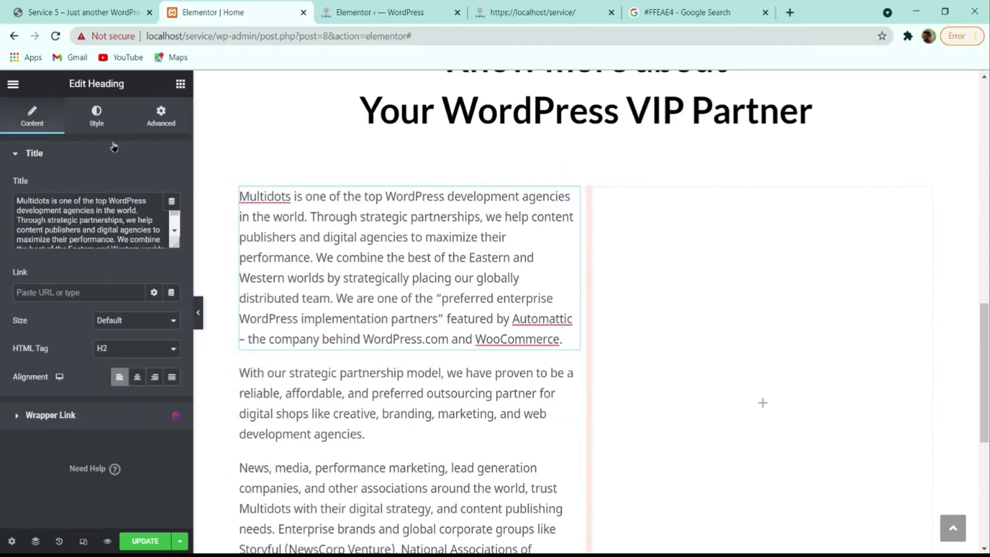
left_click(97, 114)
left_click(172, 214)
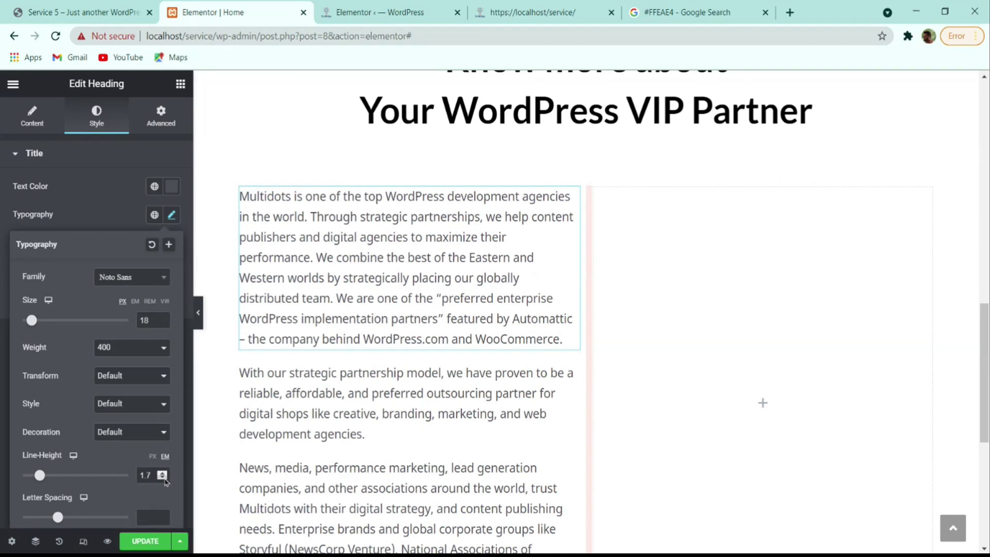
left_click(162, 474)
left_click(162, 473)
left_click(163, 474)
left_click(162, 478)
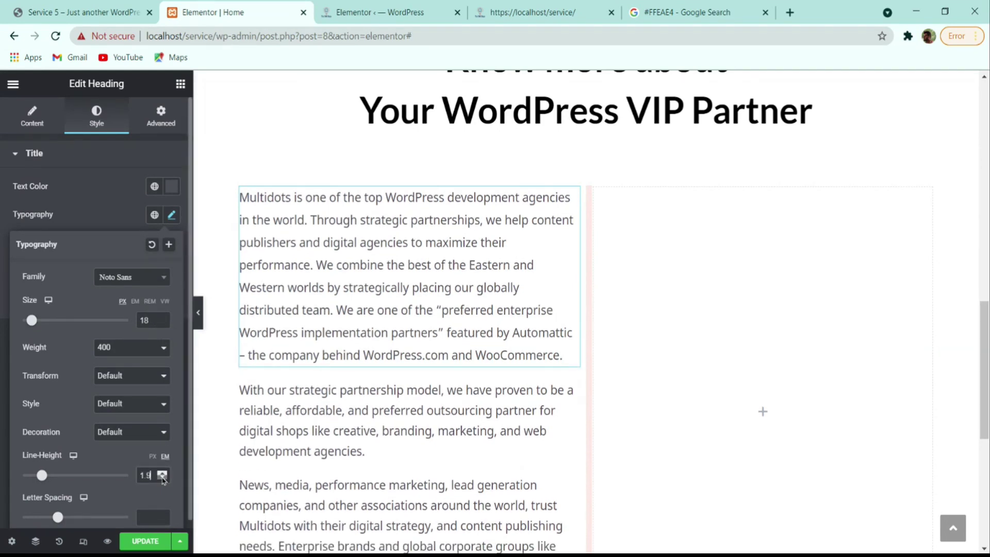
left_click(163, 478)
left_click(162, 473)
left_click(163, 473)
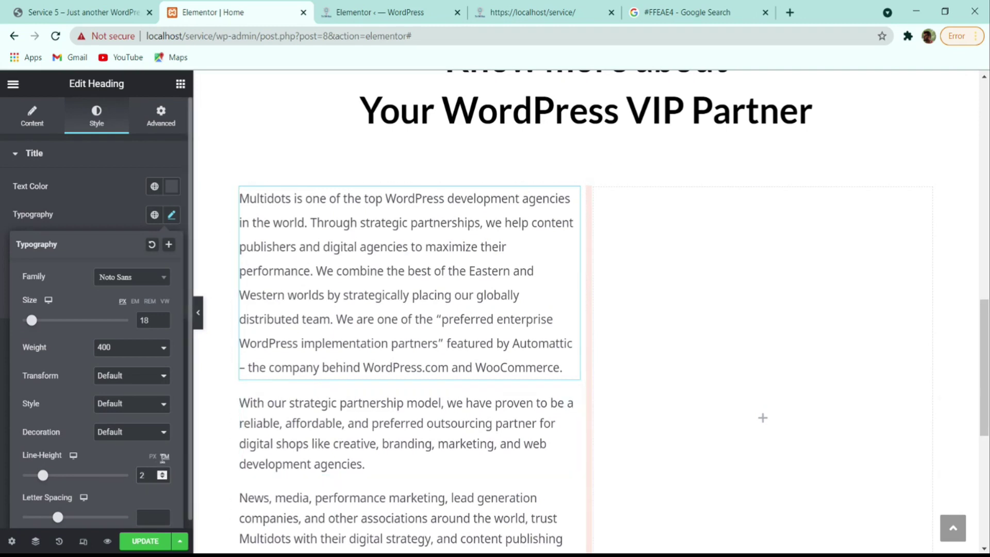
- Copy the first paragraph's style and paste it onto the second and third paragraphs
right_click(371, 290)
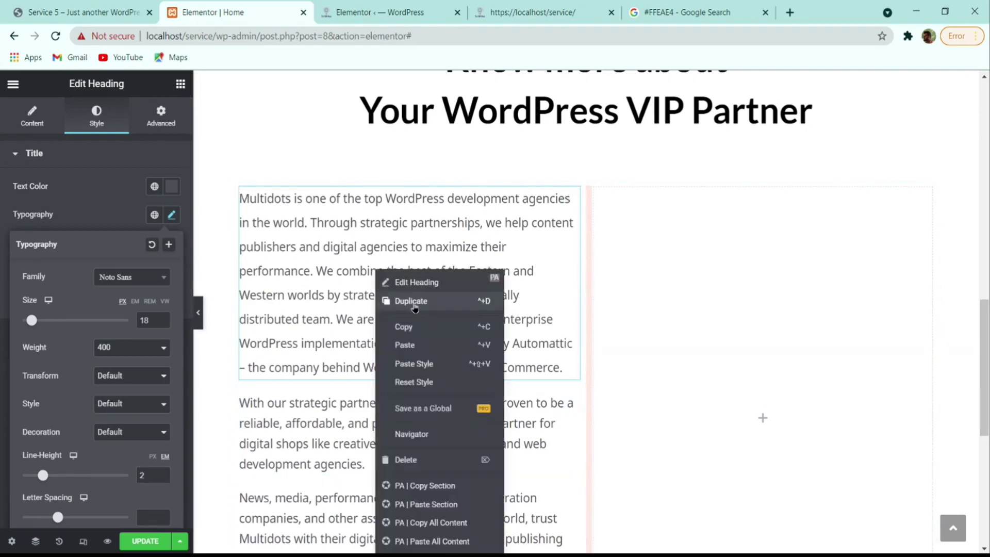
left_click(410, 331)
scroll(410, 332, "down", 2)
right_click(382, 270)
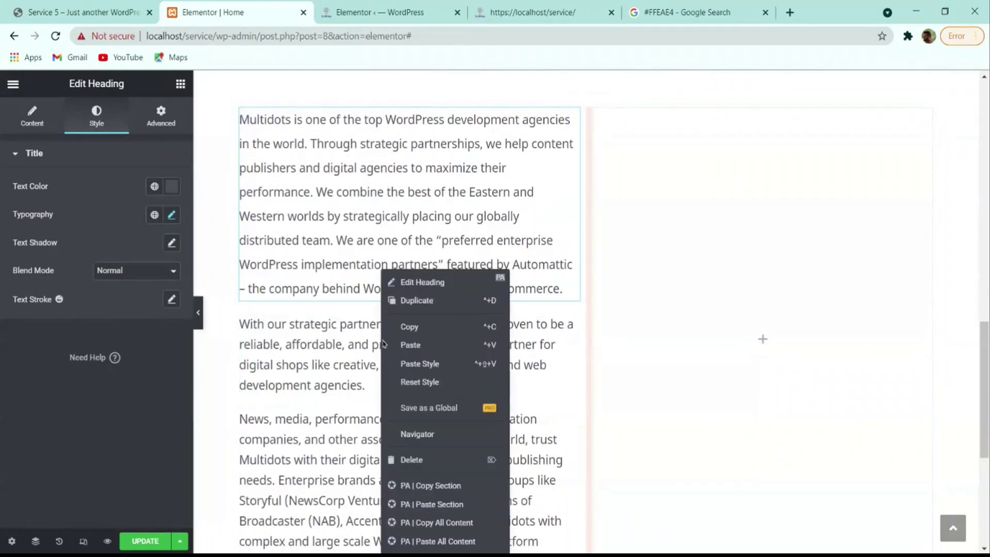
left_click(414, 364)
scroll(431, 365, "down", 2)
right_click(388, 391)
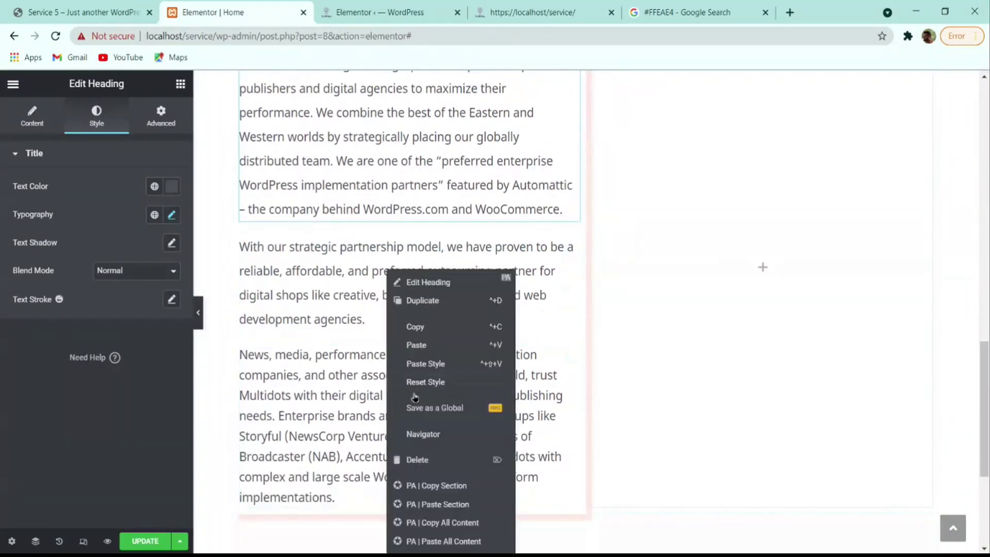
left_click(435, 366)
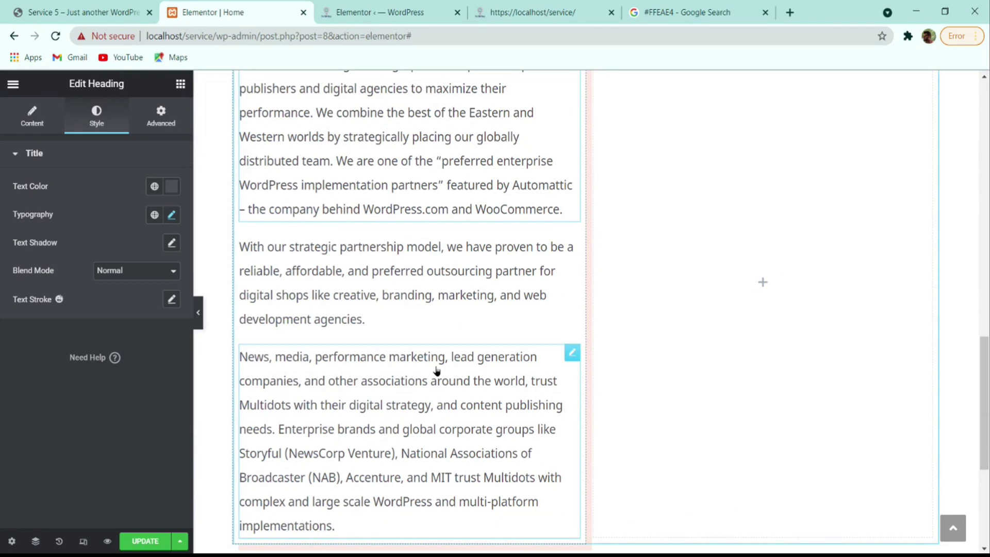
scroll(431, 388, "down", 4)
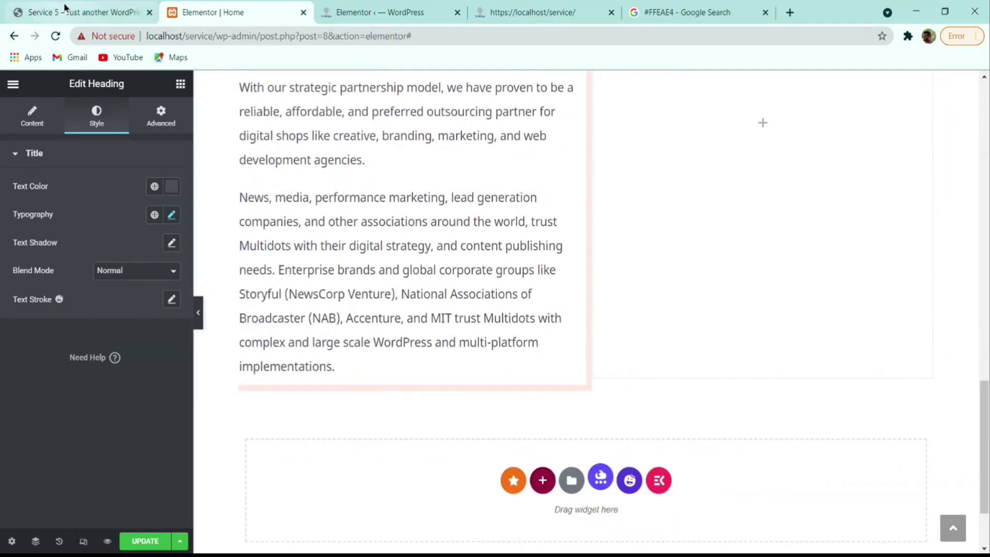
left_click(21, 11)
scroll(280, 276, "up", 3)
scroll(294, 267, "up", 2)
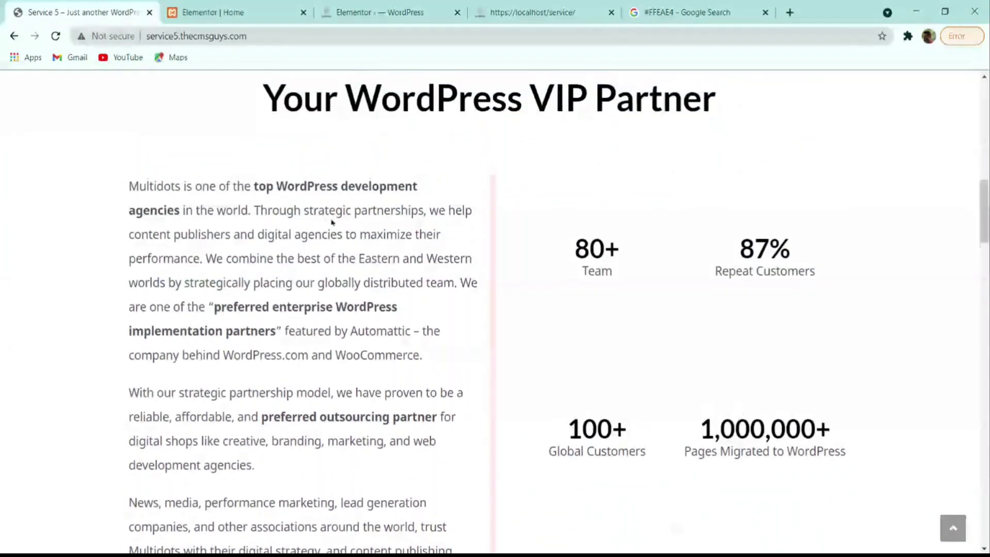
scroll(337, 299, "up", 2)
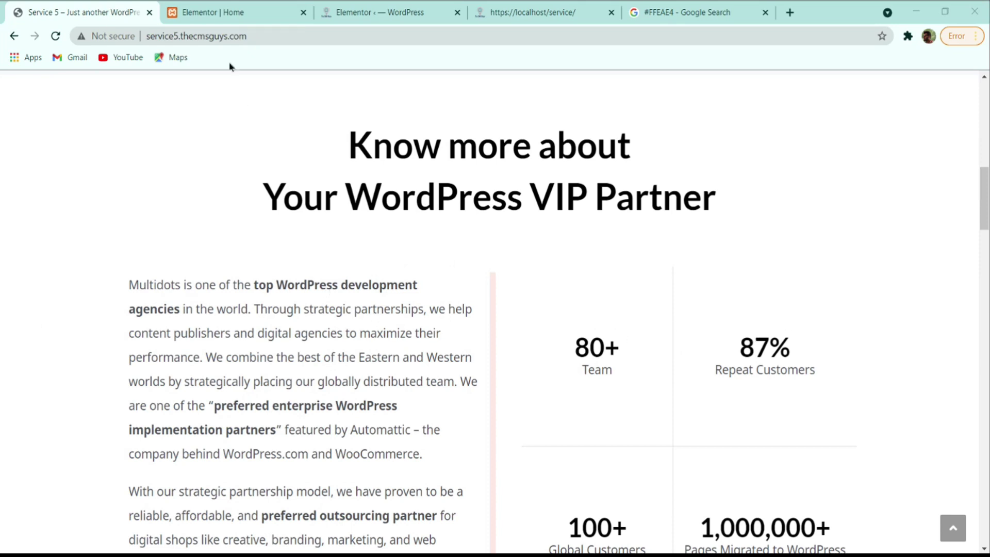
left_click(234, 13)
scroll(685, 343, "up", 4)
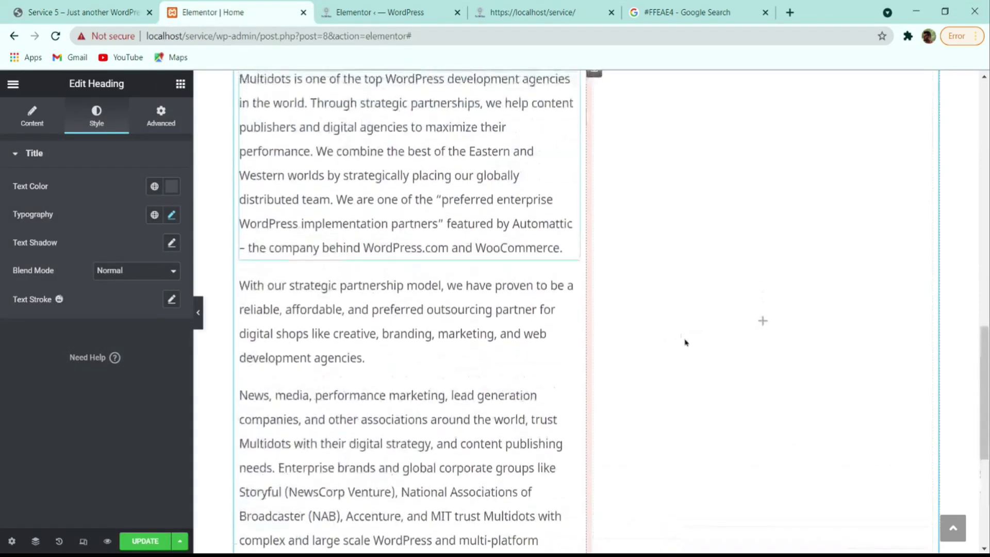
scroll(685, 342, "up", 3)
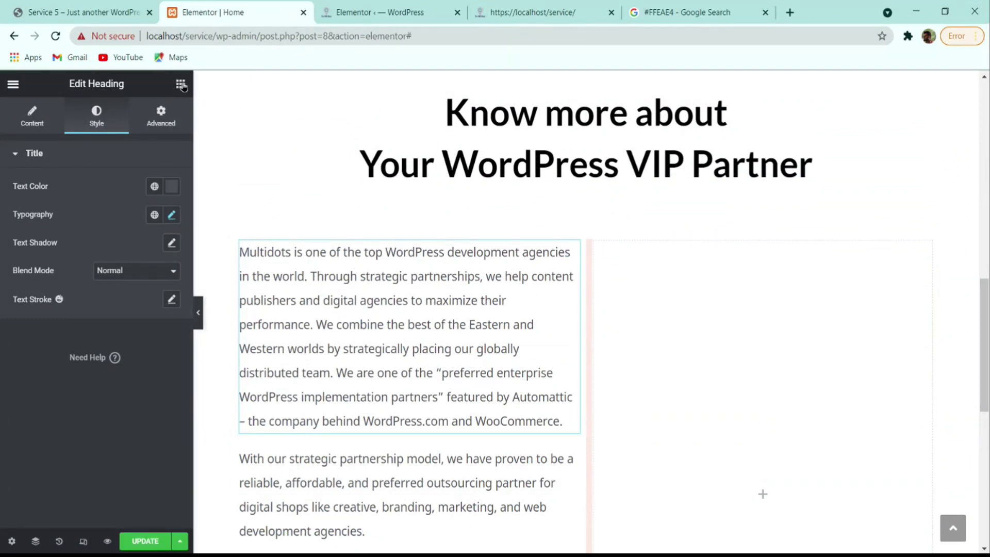
- Drop a two-column Inner Section into the right column and give that column 0 margin and 0 padding
left_click(180, 84)
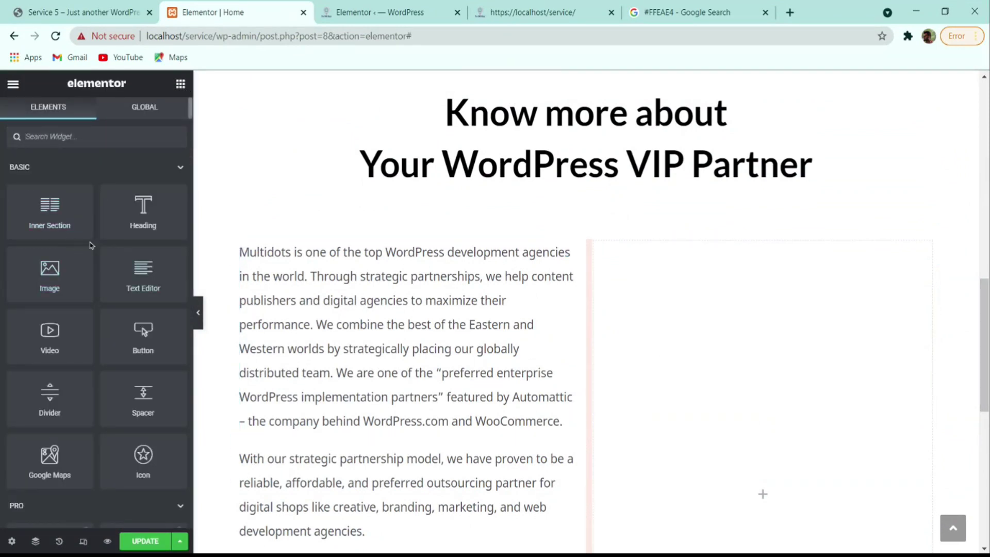
left_click_drag(54, 214, 723, 376)
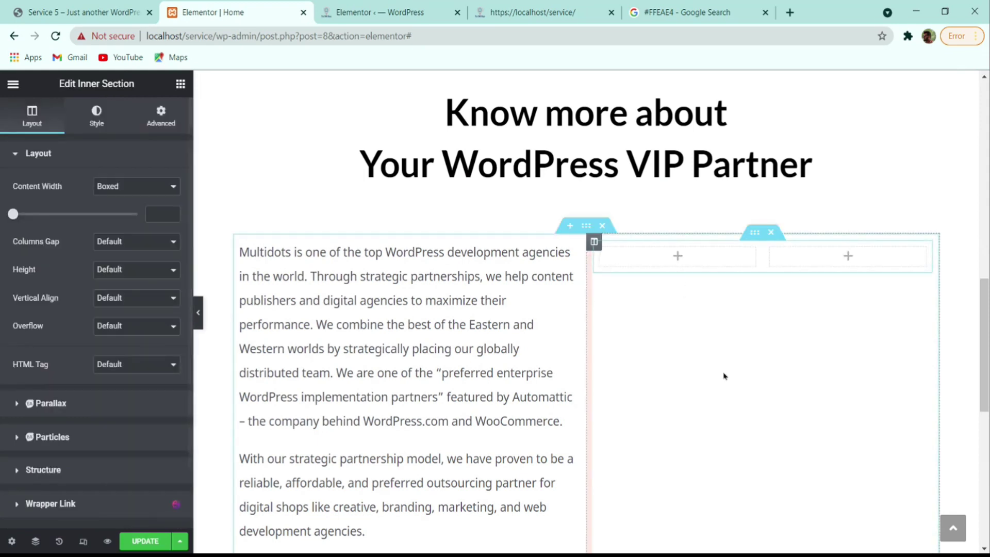
left_click(593, 244)
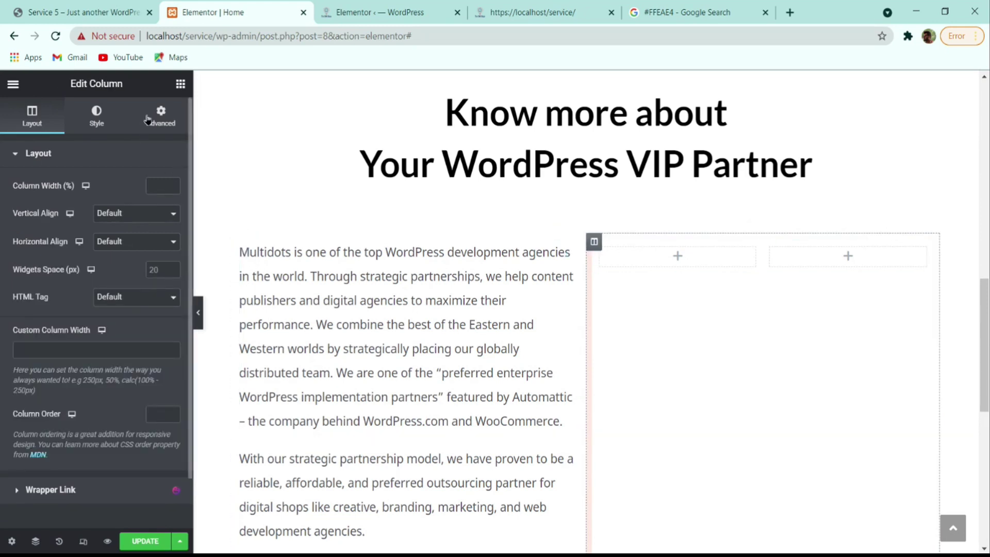
left_click(165, 119)
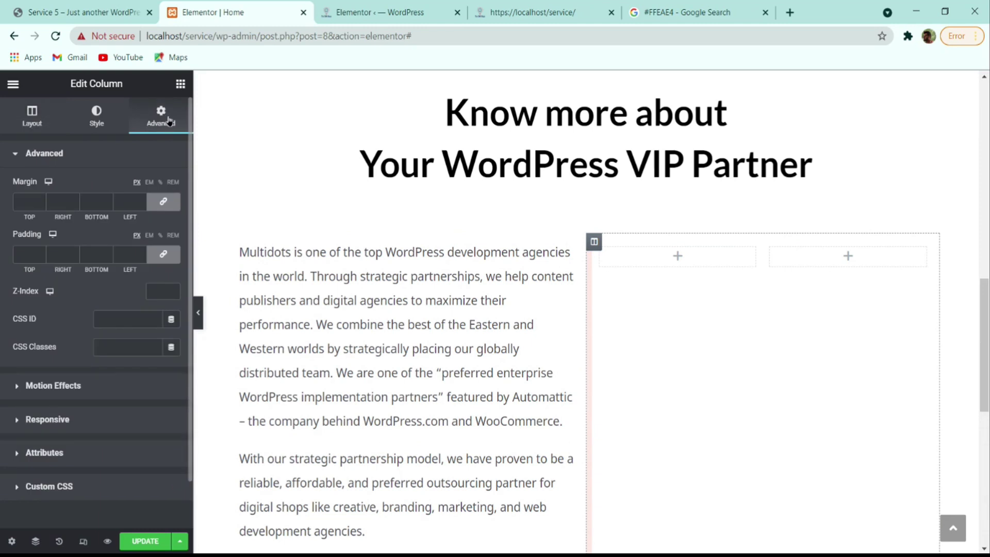
left_click(163, 202)
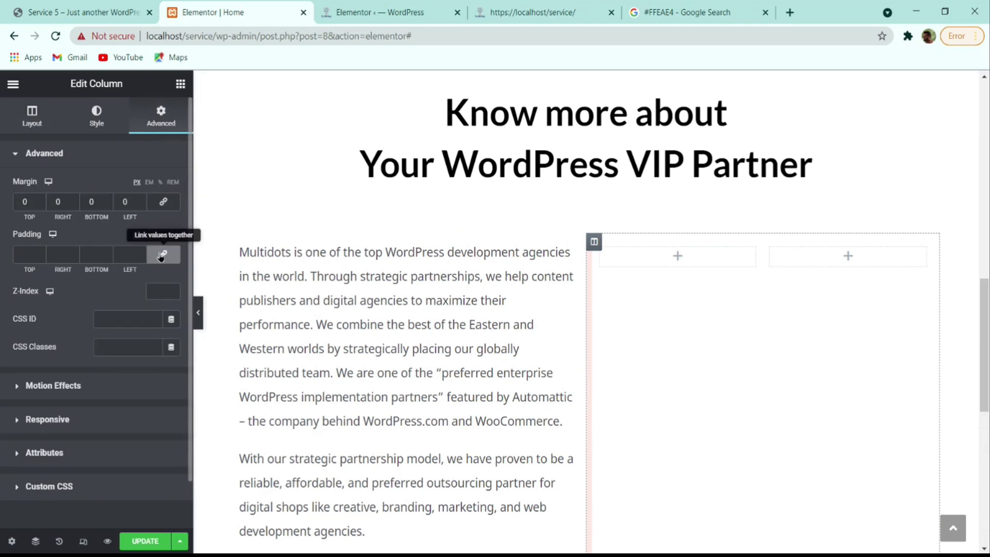
left_click(162, 255)
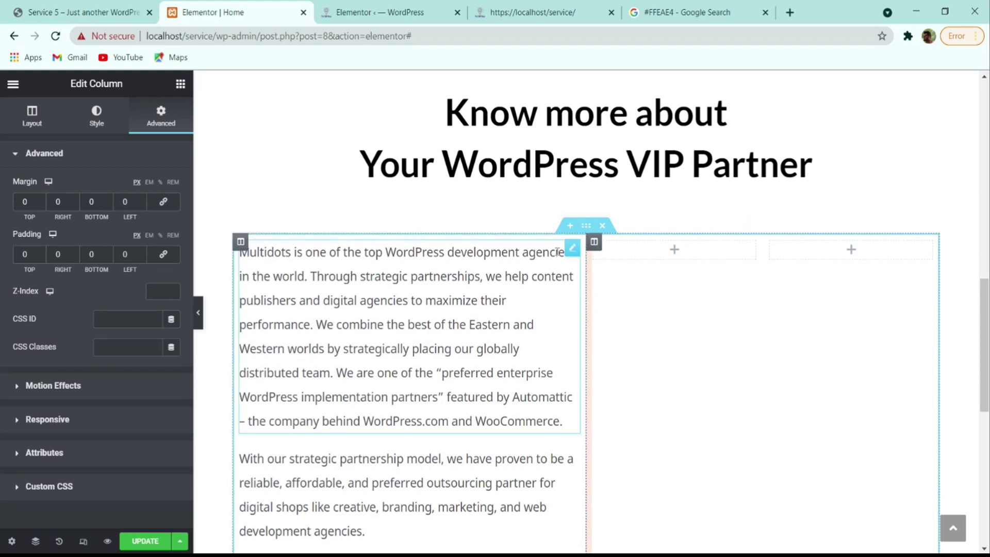
left_click(180, 84)
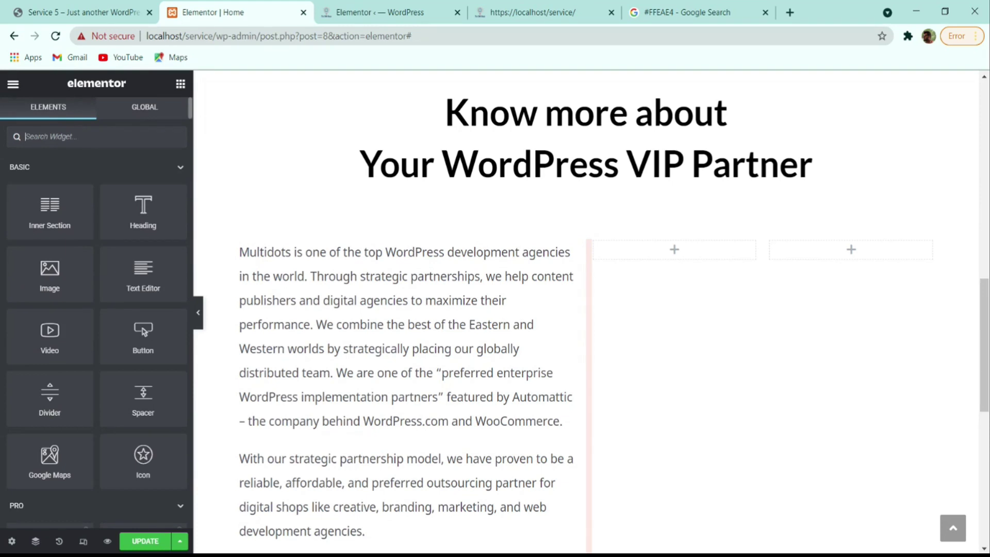
- Place a Counter widget in the left inner column with ending number 80+
type("p")
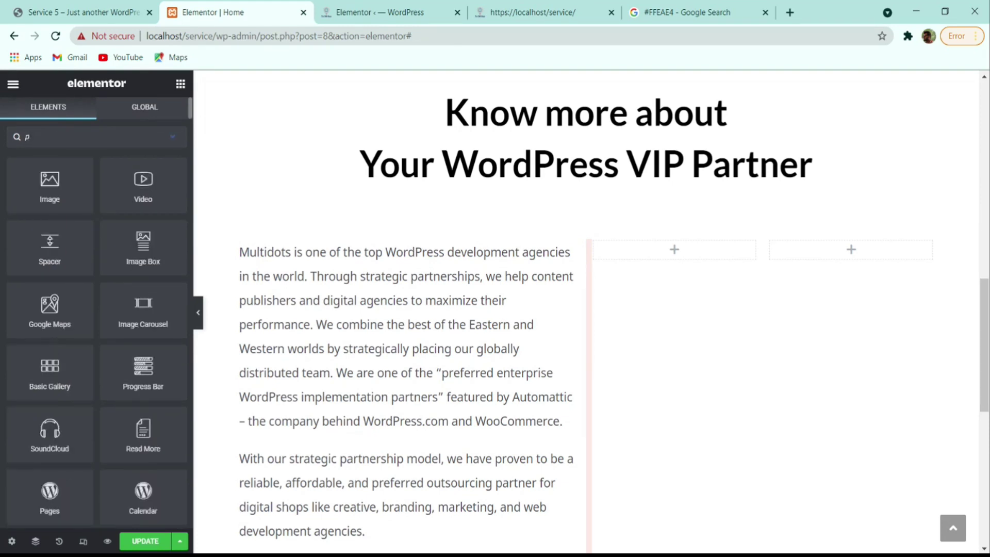
key("BackSpace")
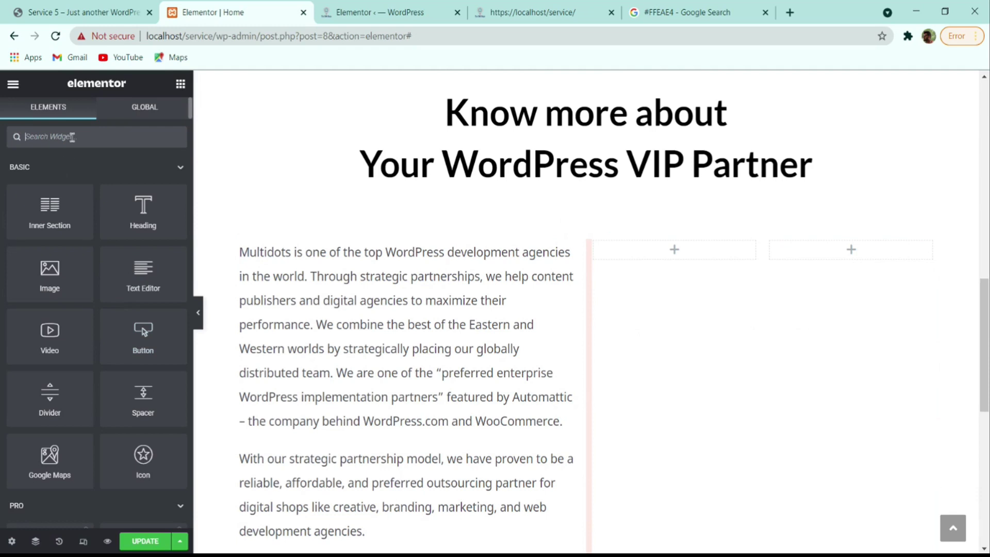
type("counter")
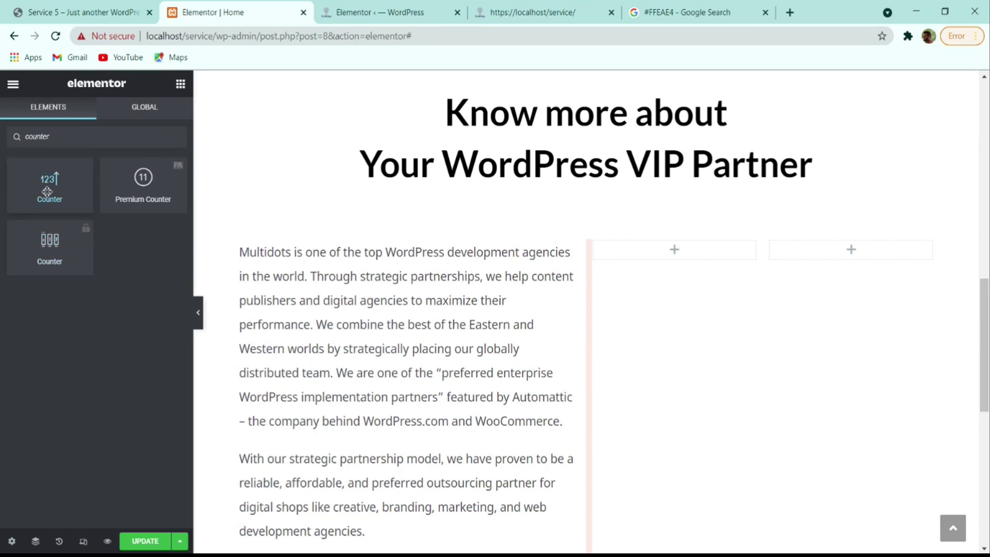
left_click_drag(52, 193, 679, 251)
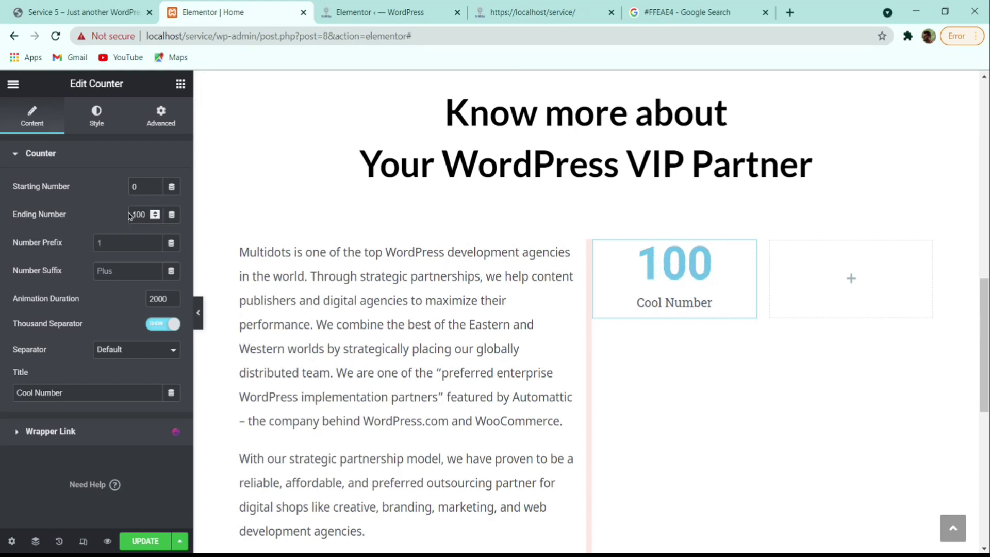
left_click_drag(150, 215, 99, 223)
type("80")
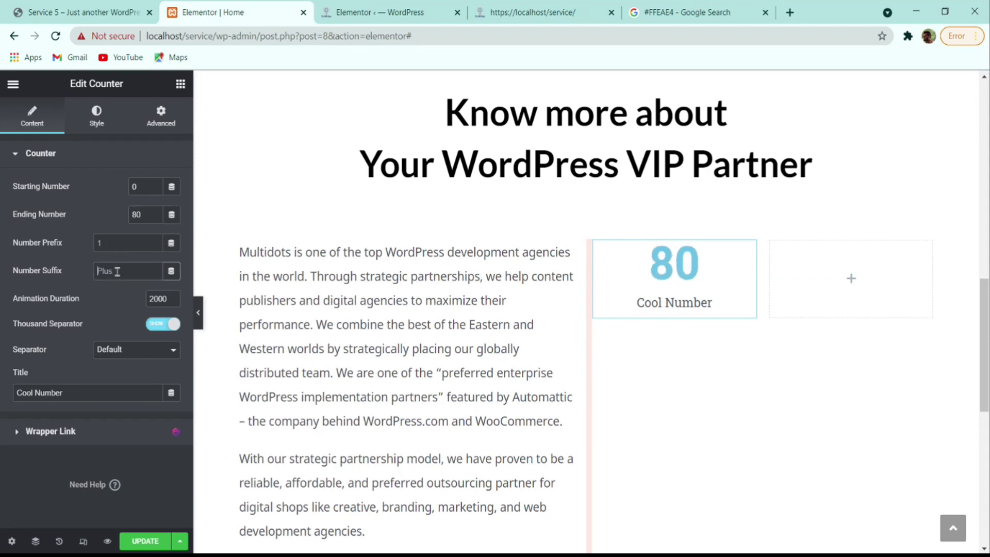
type("+")
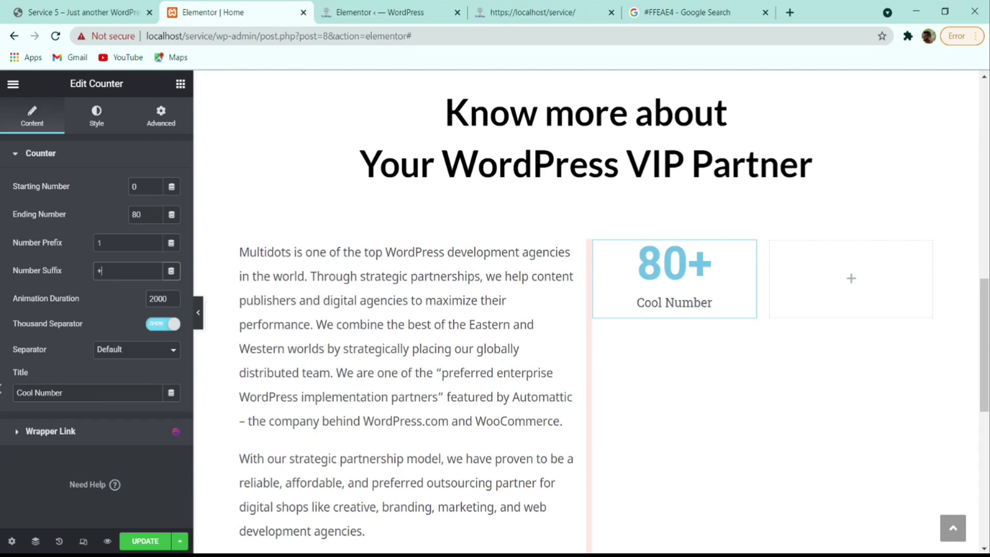
- Change the counter's title from 'Cool Number' to 'Team Member'
left_click(83, 12)
double_click(602, 377)
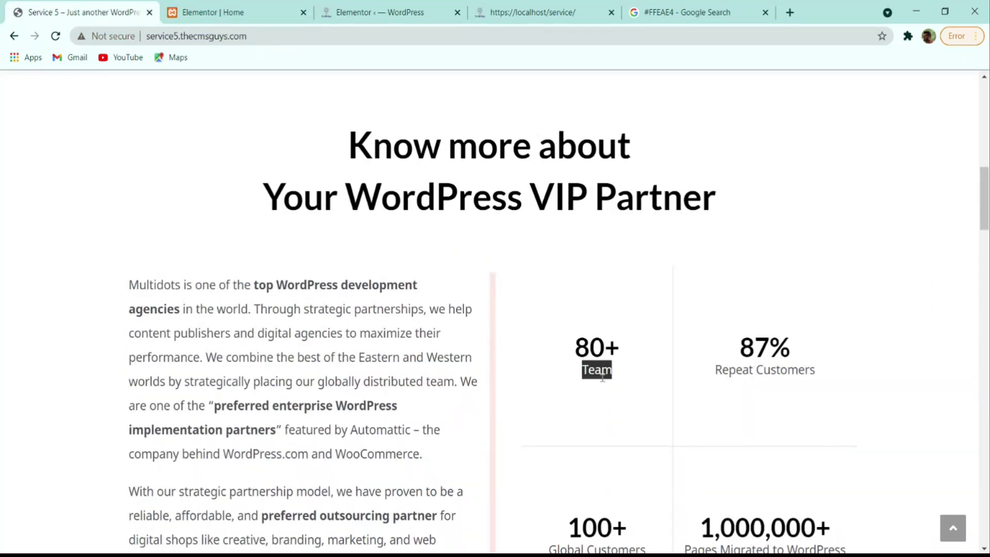
left_click(207, 12)
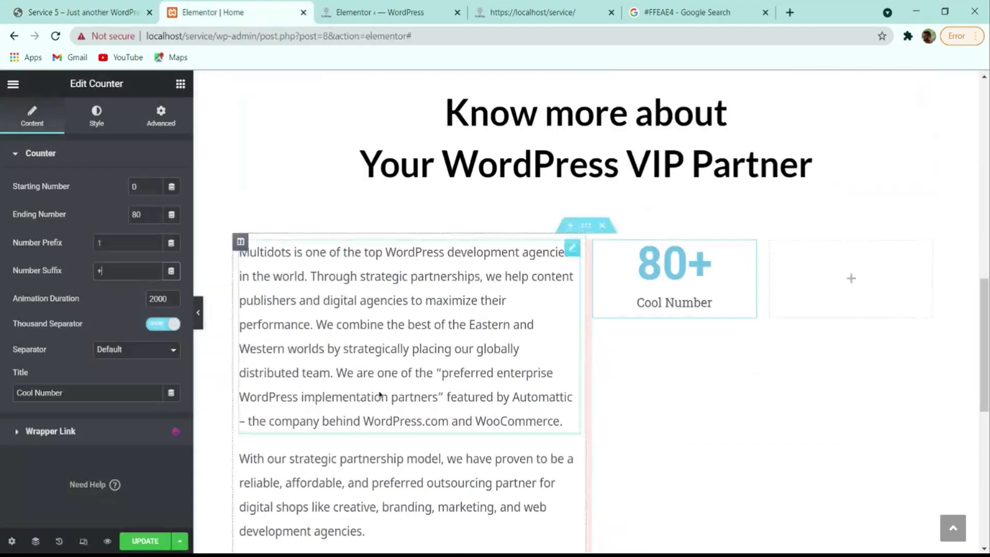
left_click(75, 396)
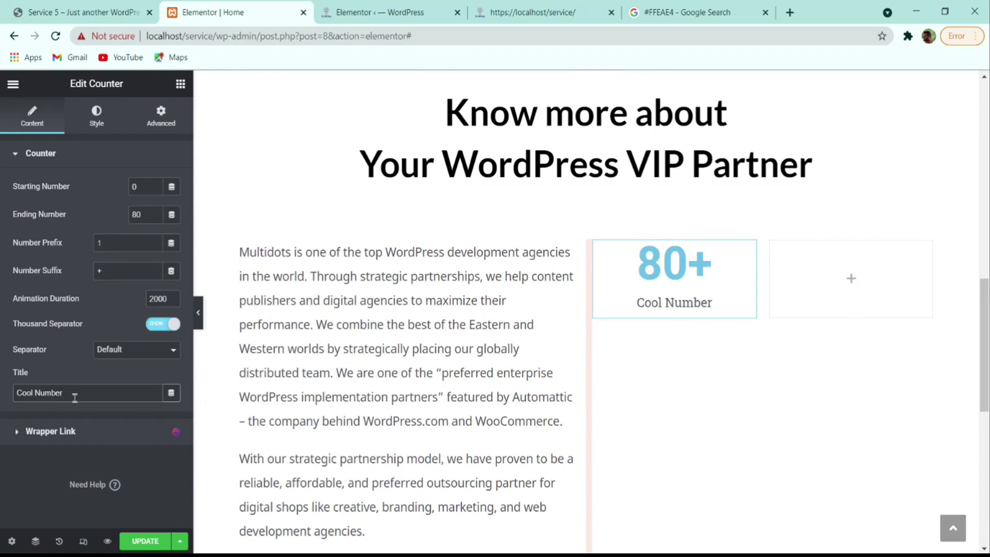
triple_click(75, 397)
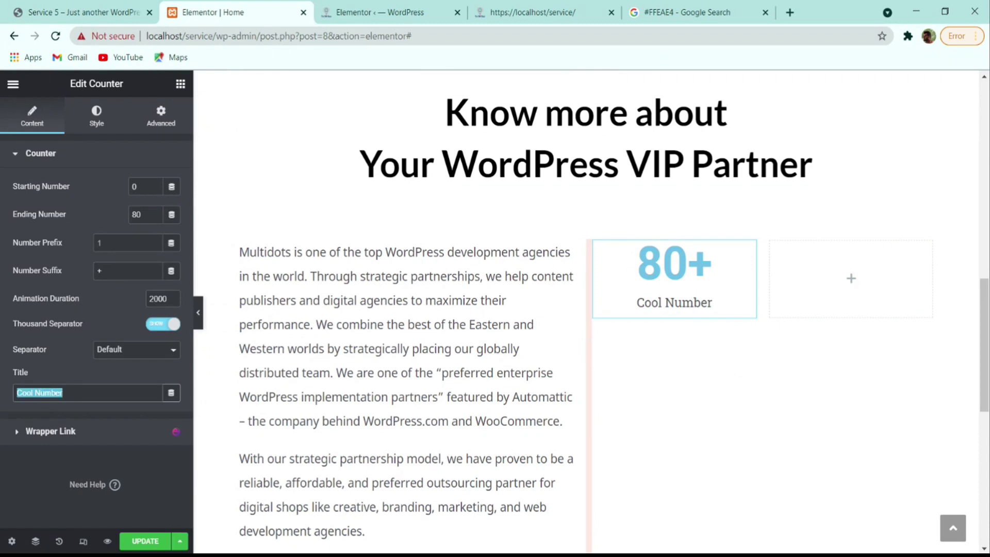
type("Team M")
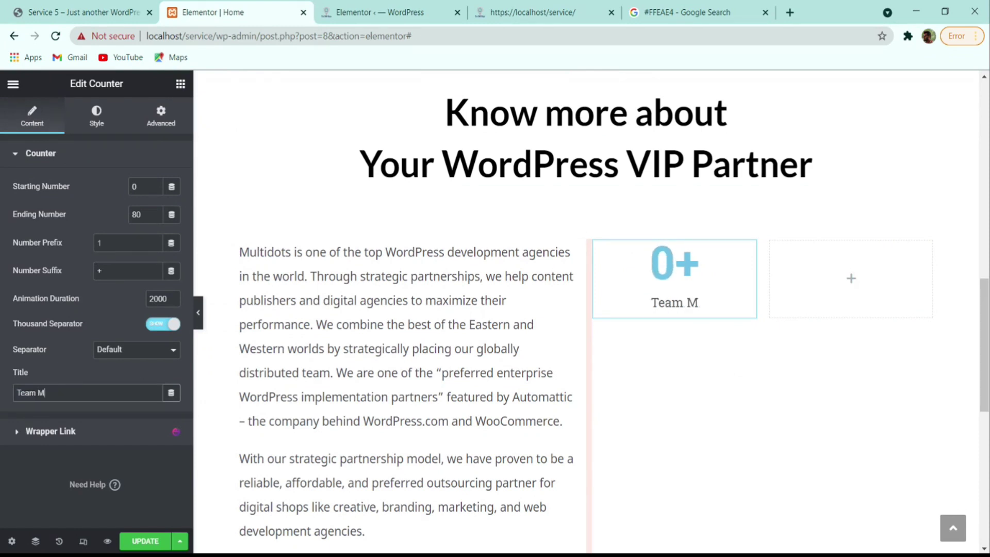
type("ember")
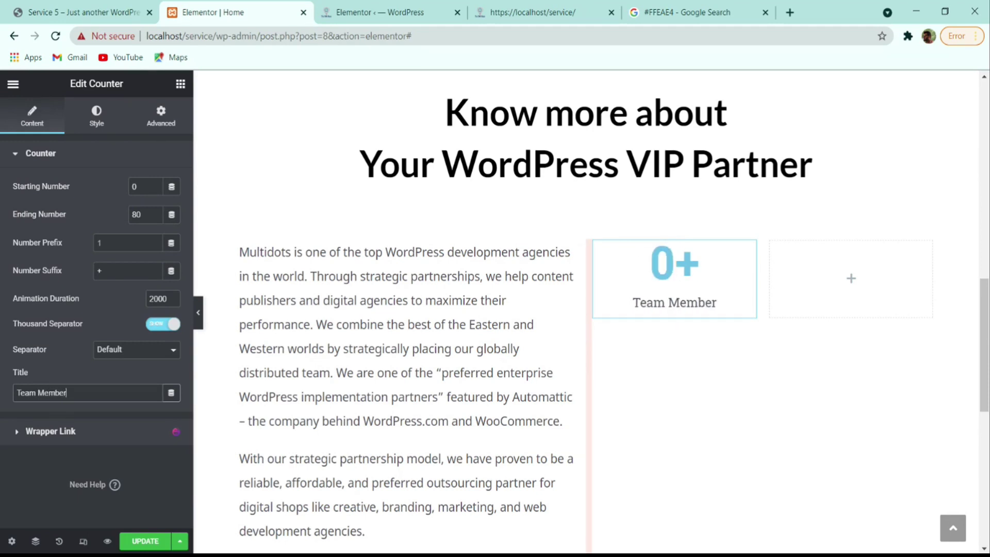
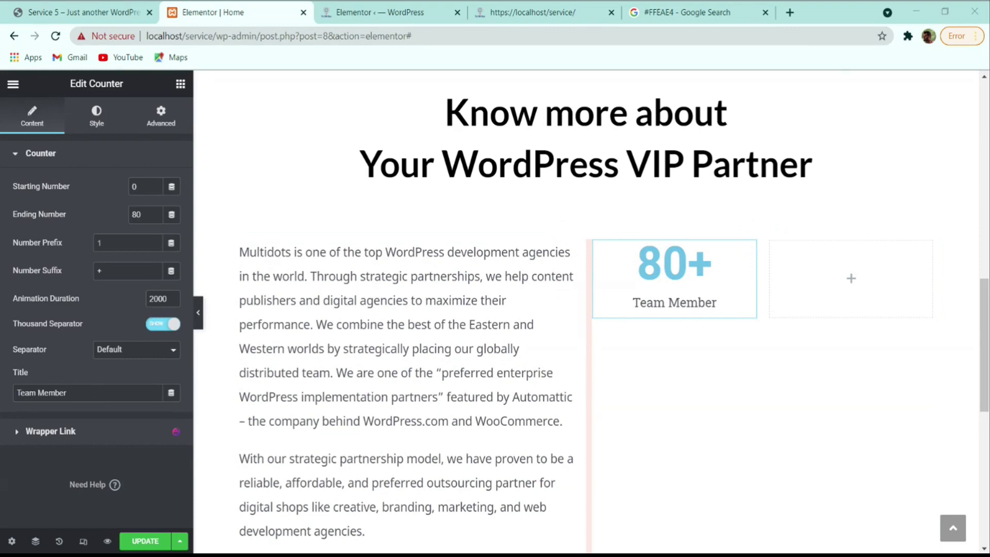
- Make the 80+ counter number black (#000000)
left_click(92, 112)
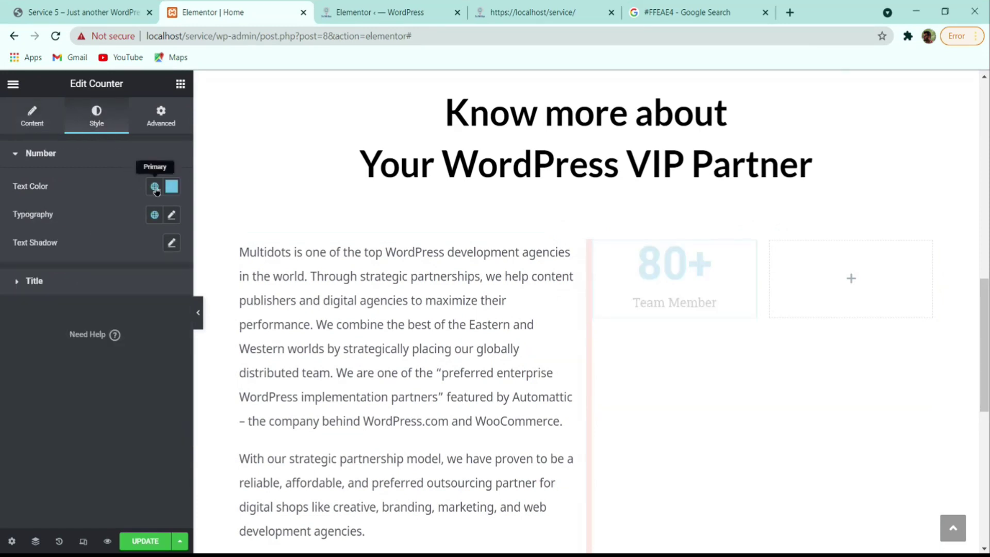
left_click(172, 187)
left_click_drag(129, 268, 2, 377)
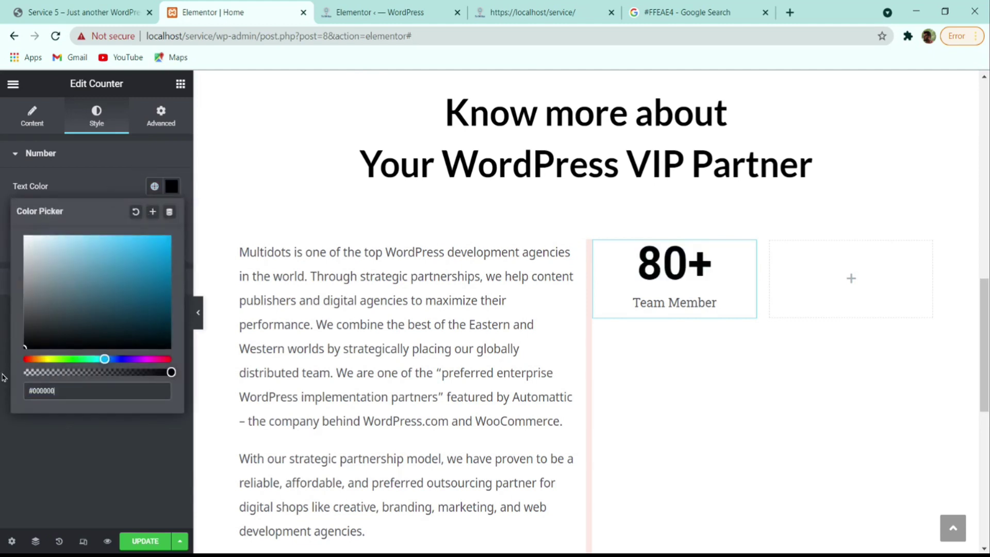
left_click(18, 443)
key("alt+Tab")
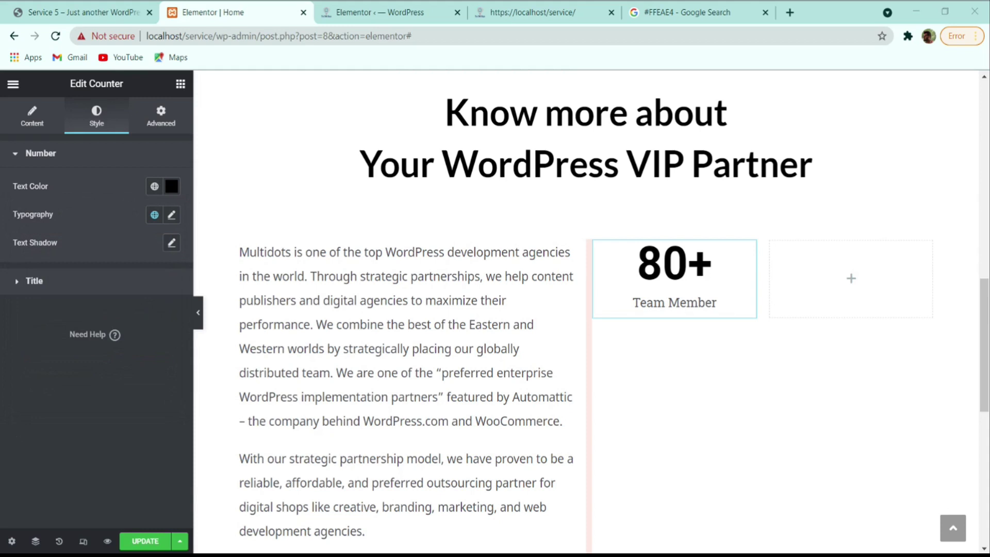
- Set the counter number's font to Lato at size 43
left_click(172, 215)
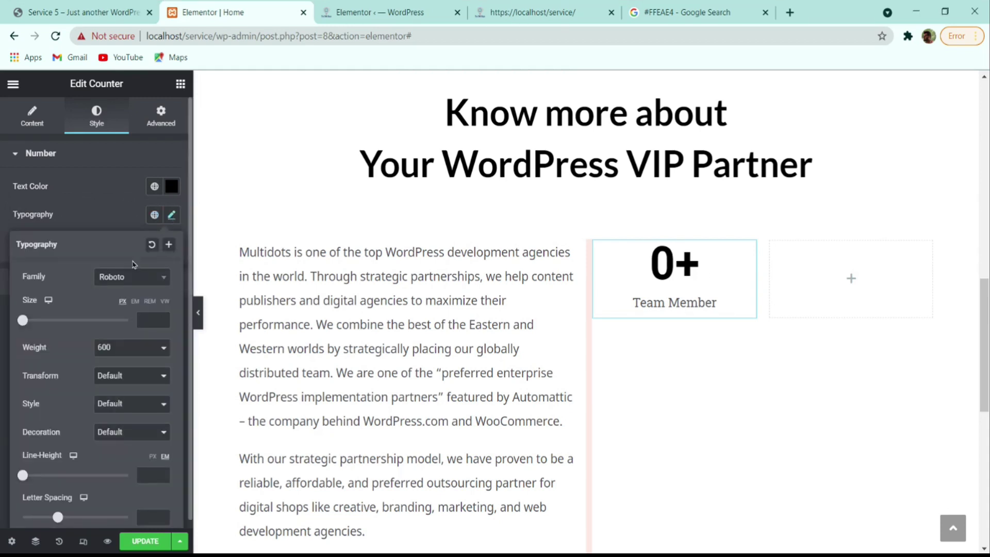
left_click(114, 274)
type("lato")
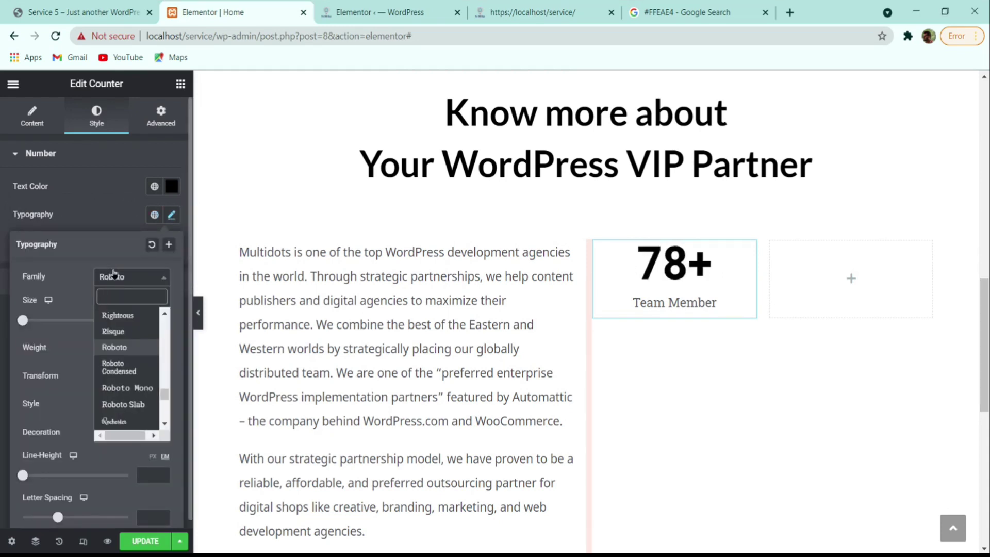
key("Return")
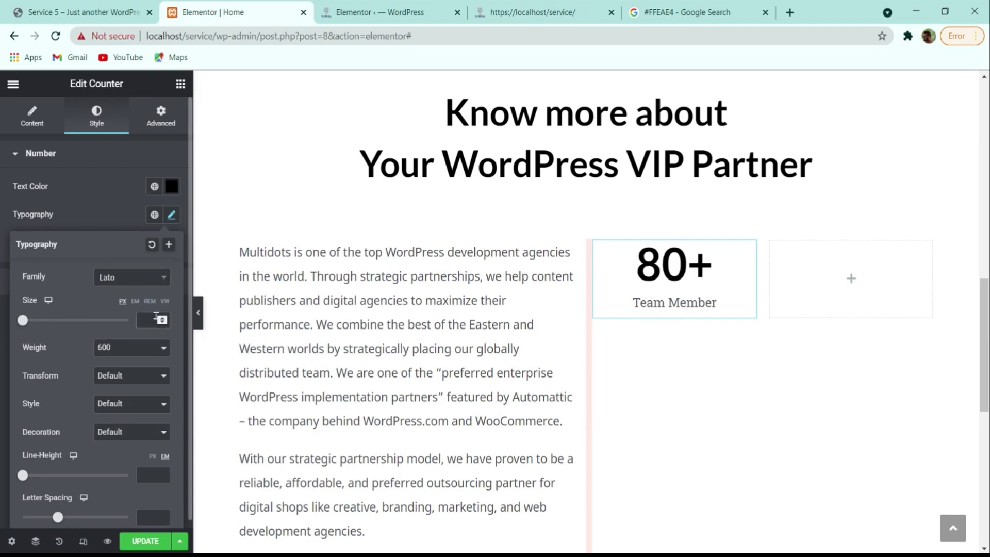
left_click(155, 316)
type("40")
left_click(163, 318)
left_click(162, 317)
left_click(162, 318)
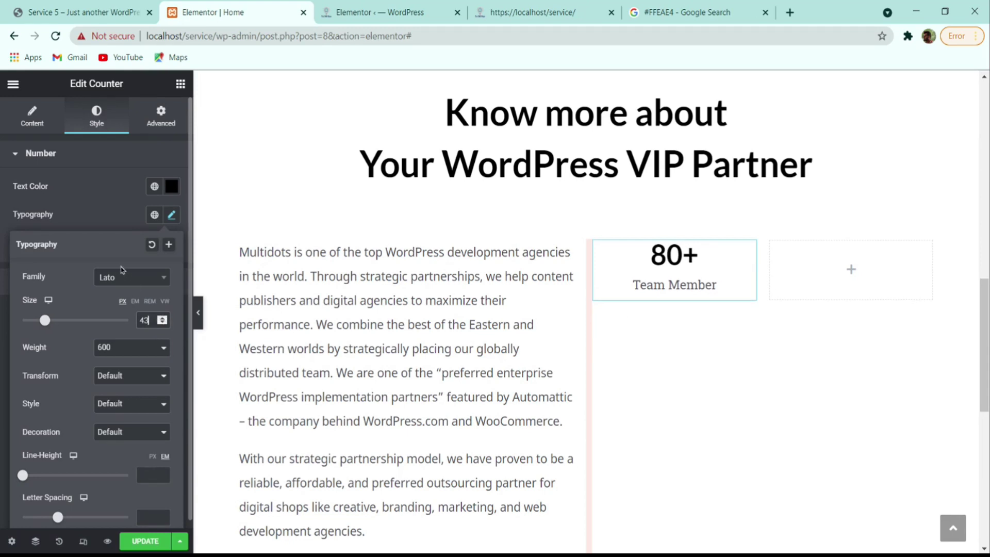
left_click(106, 227)
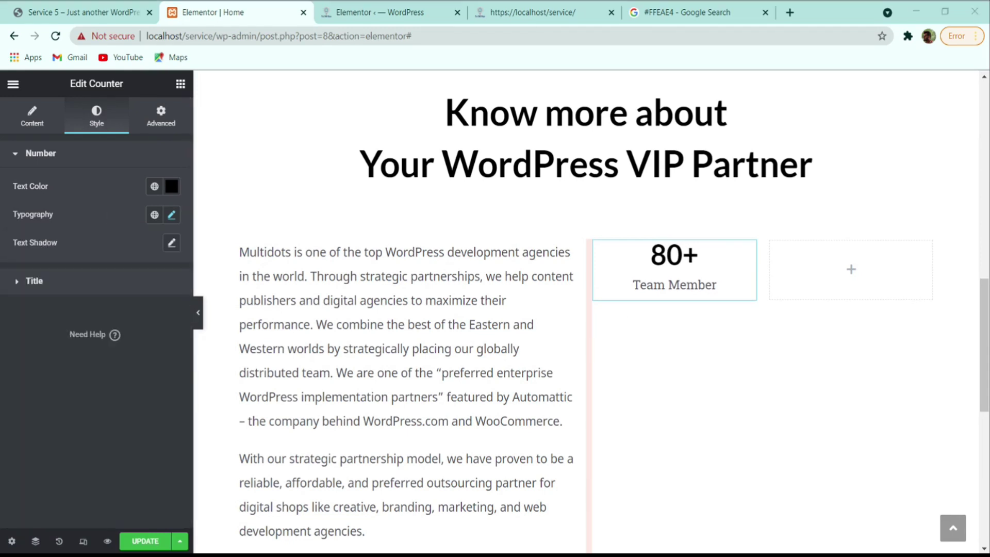
- Switch the number's line-height unit to px and set its weight to 700
left_click(172, 215)
scroll(153, 431, "down", 1)
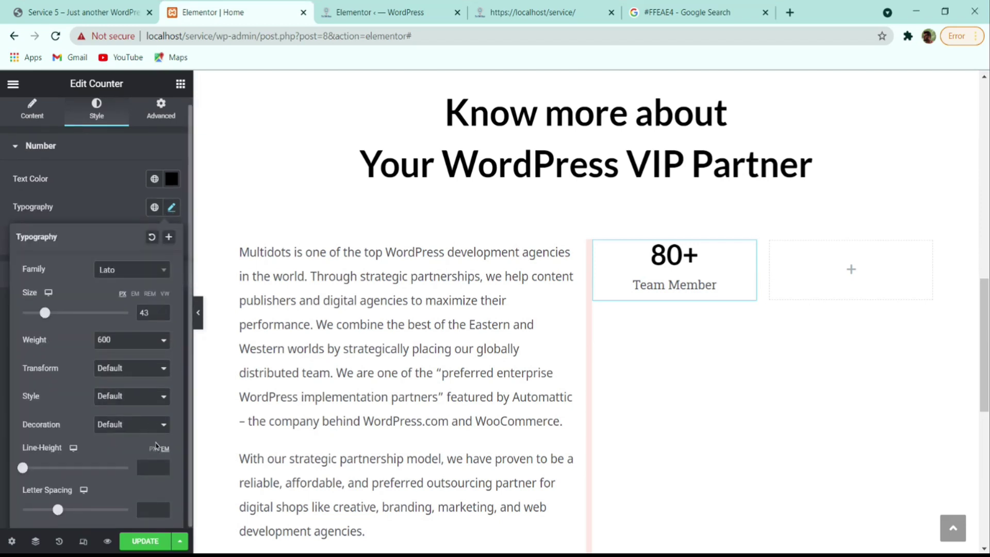
left_click(153, 451)
left_click(126, 400)
left_click(82, 212)
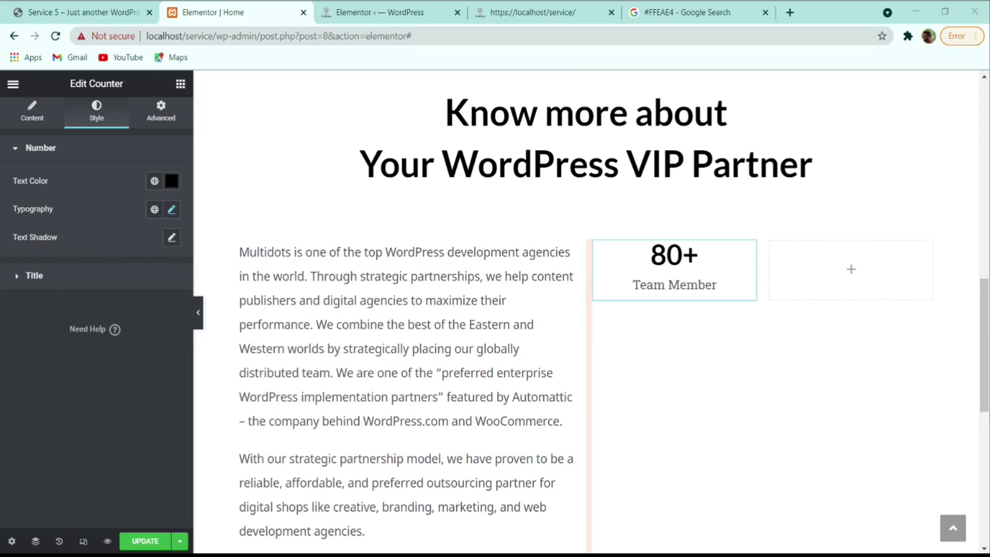
- Colour the Team Member title dark grey #4C5056
left_click(175, 278)
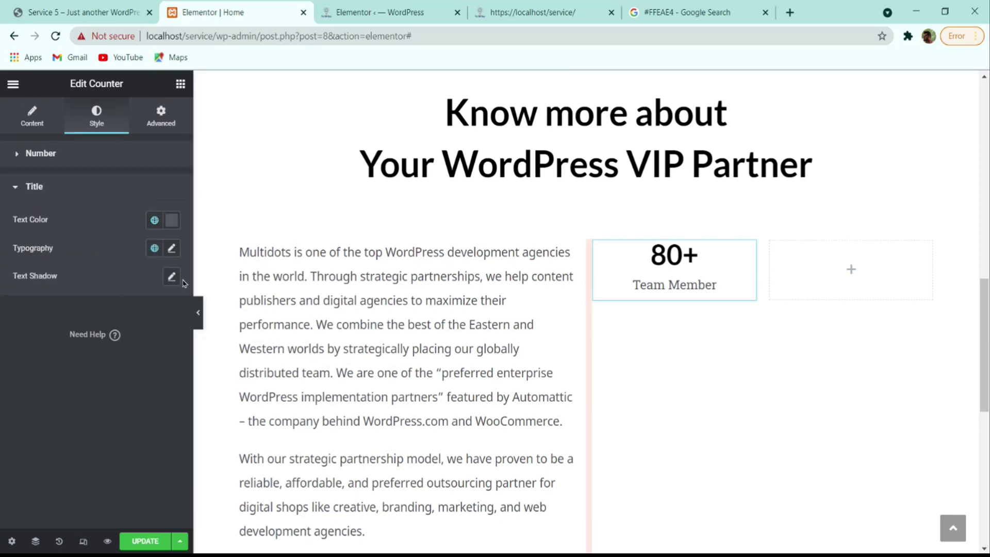
left_click(172, 222)
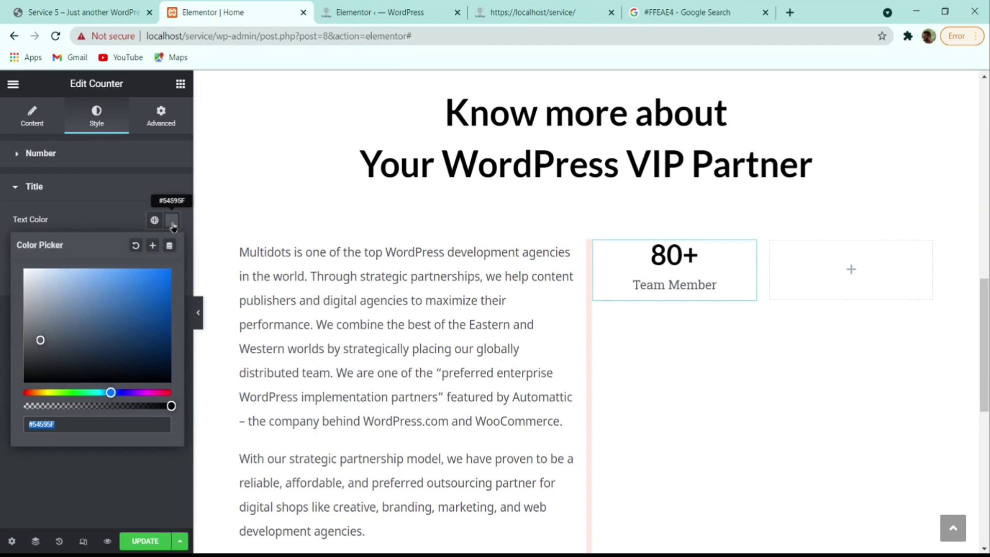
type("#4C5056")
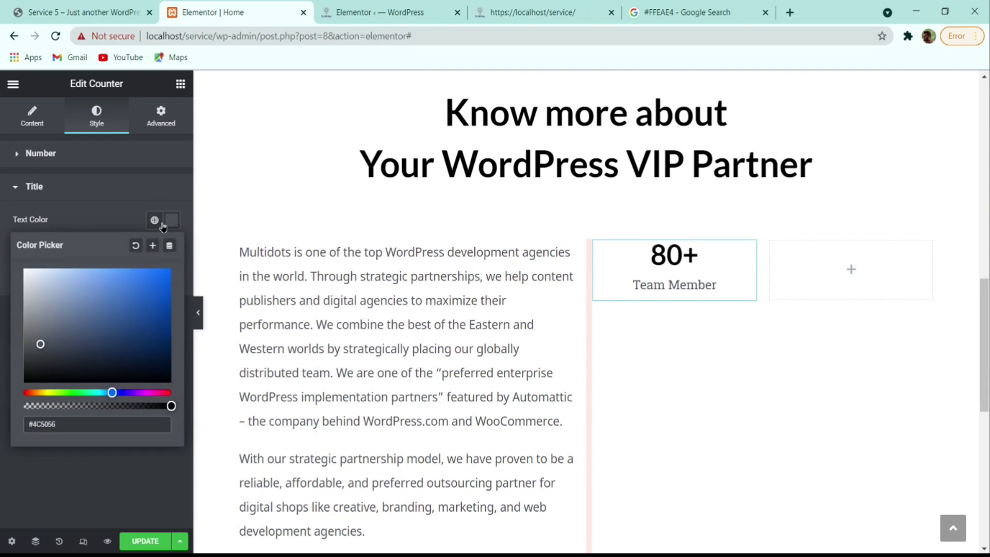
left_click(162, 462)
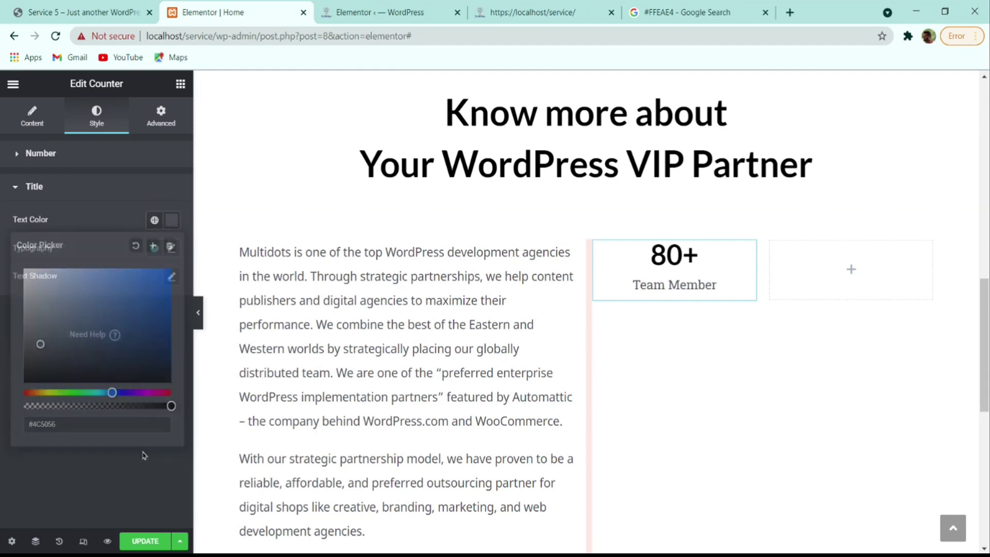
- Set the title's typography to Noto Sans with a 2 em line height
left_click(172, 249)
left_click(163, 318)
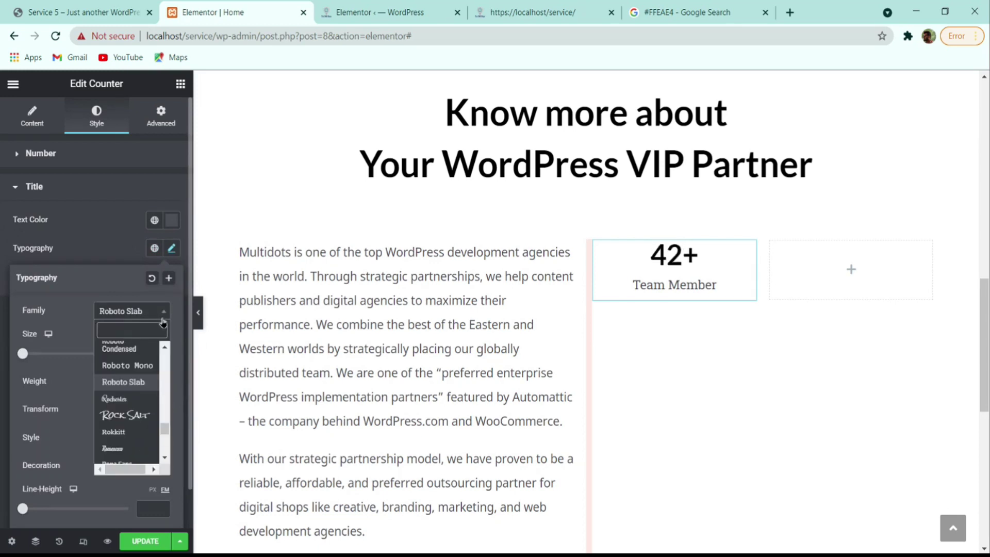
type("noto")
key("Down")
key("Return")
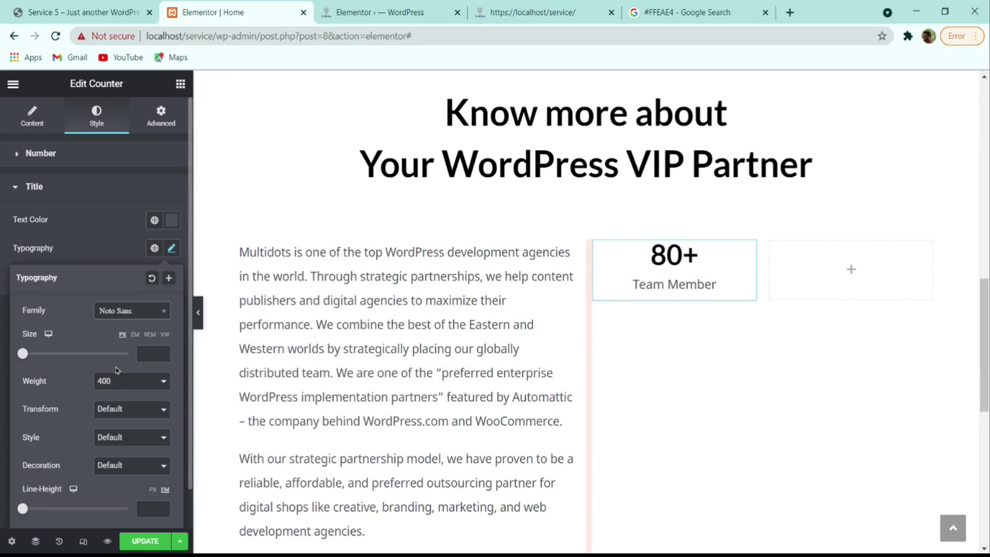
left_click(152, 489)
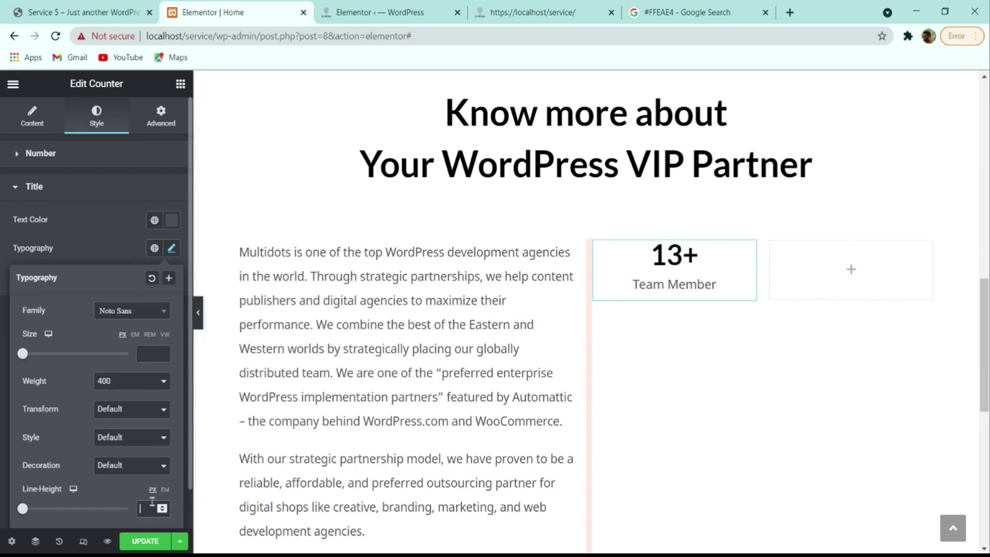
left_click(152, 505)
type("1.")
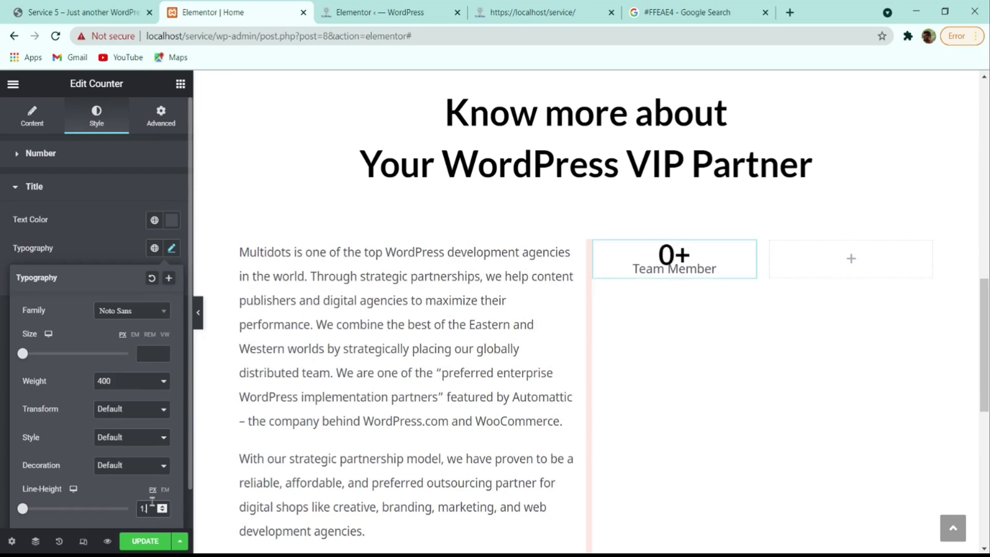
key("BackSpace")
key("BackSpace")
type("2")
left_click(165, 490)
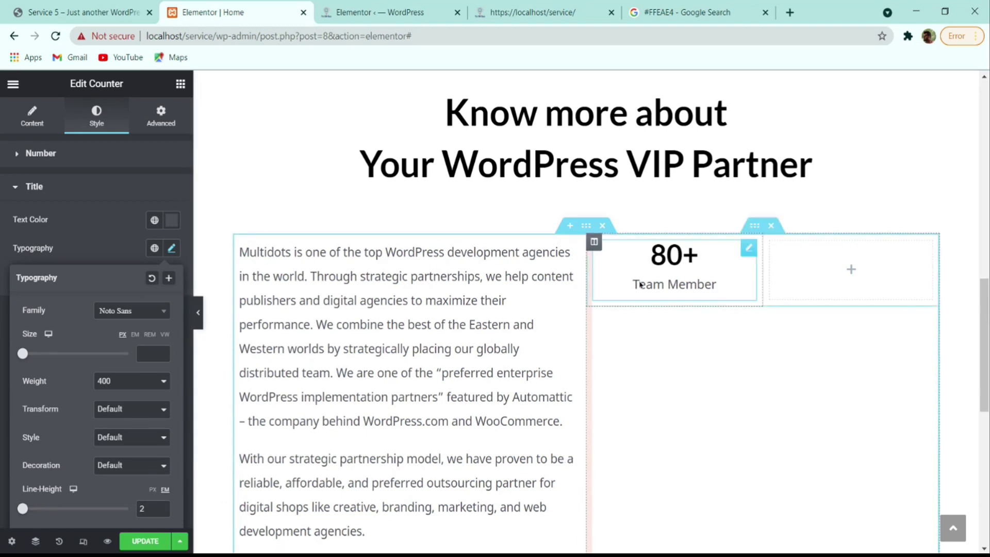
- Give the counter's column an unlinked left margin of 4 em
left_click(595, 242)
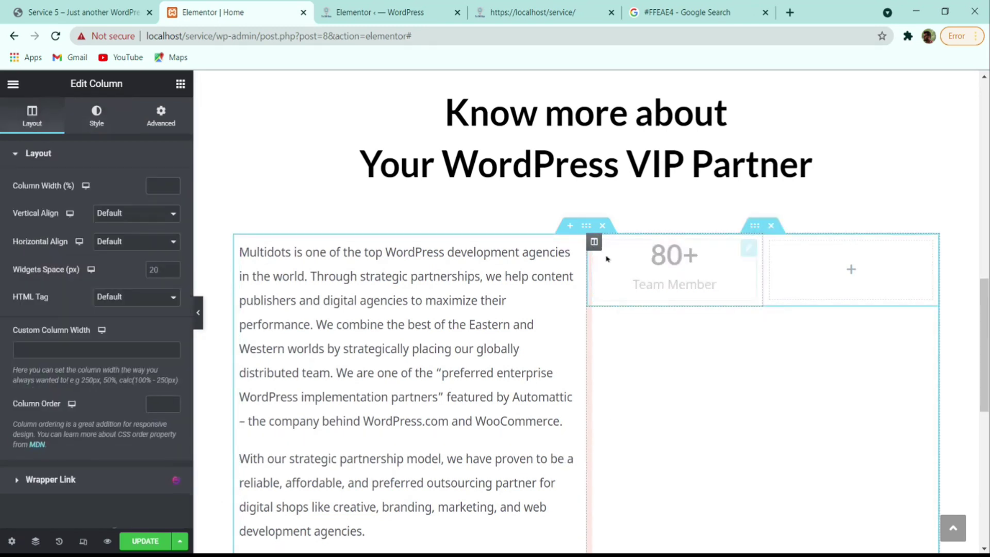
left_click(160, 117)
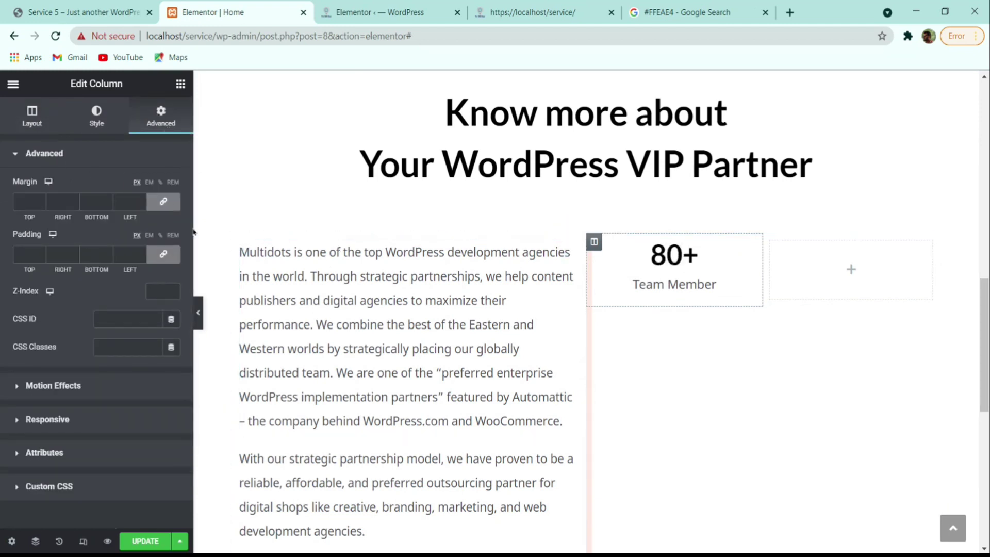
left_click(164, 208)
left_click_drag(131, 201, 96, 202)
left_click(148, 182)
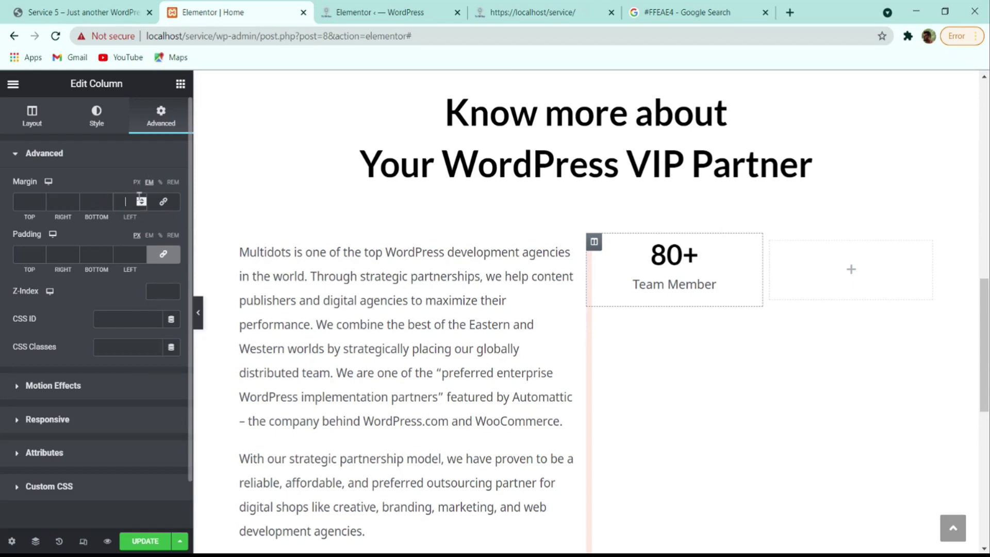
type("3")
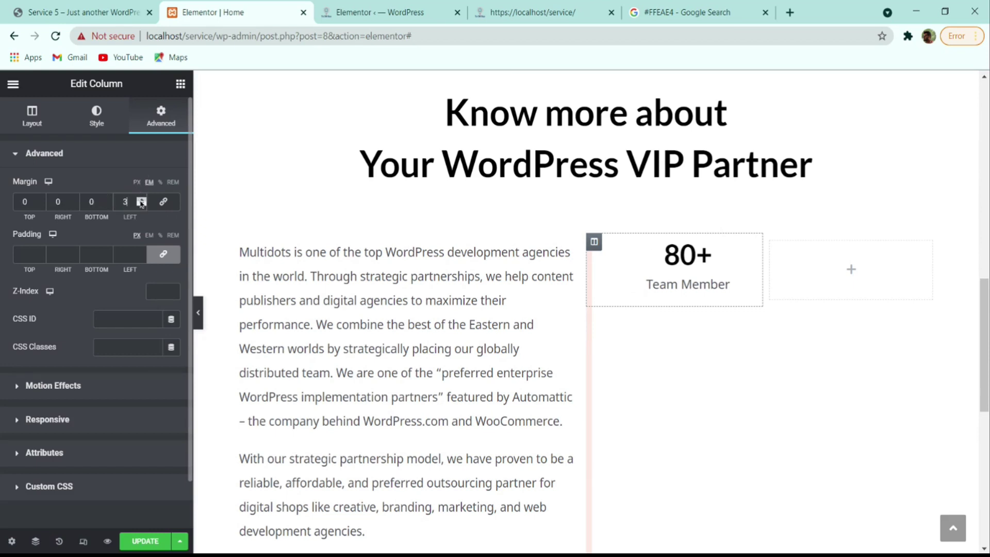
left_click(141, 201)
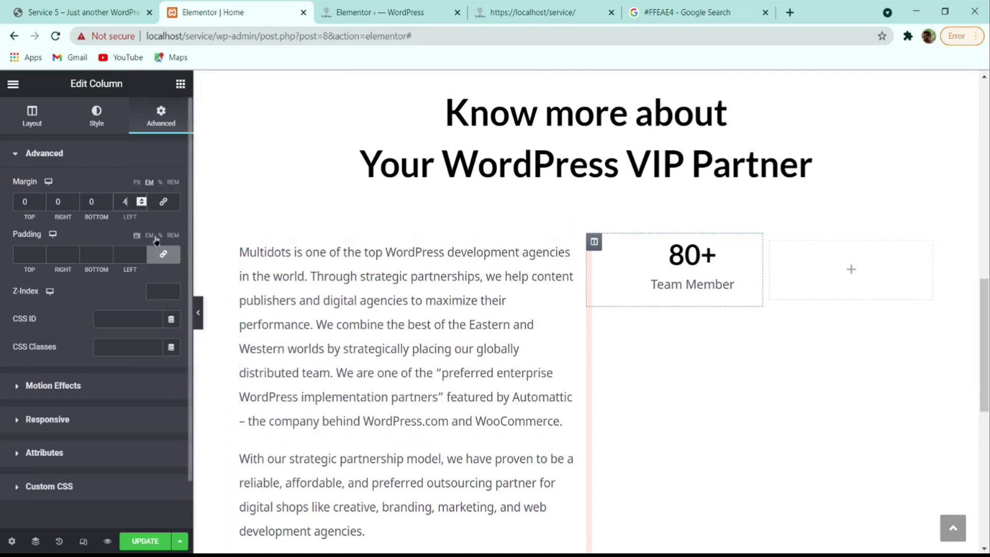
- Set the column's top and bottom padding to 100
left_click(162, 254)
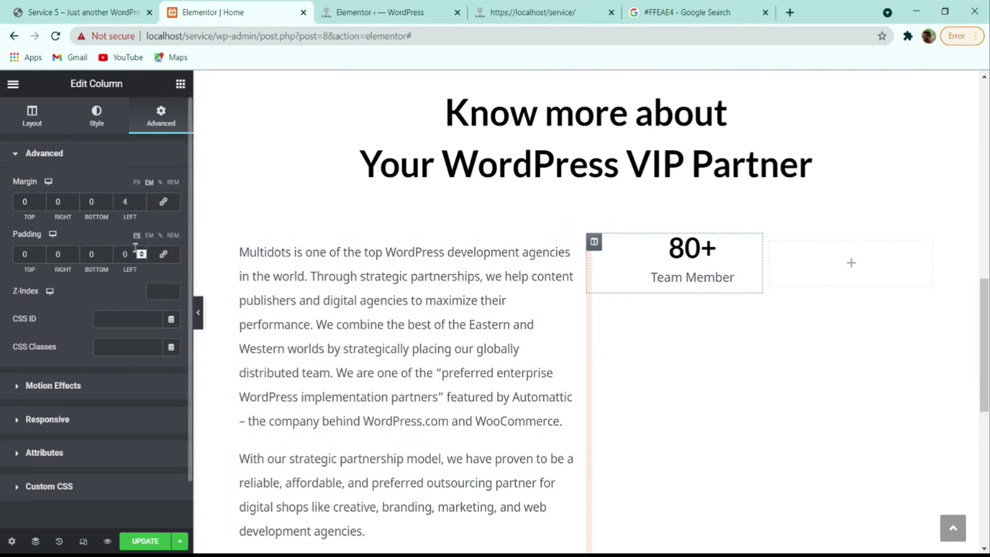
left_click(40, 252)
type("00")
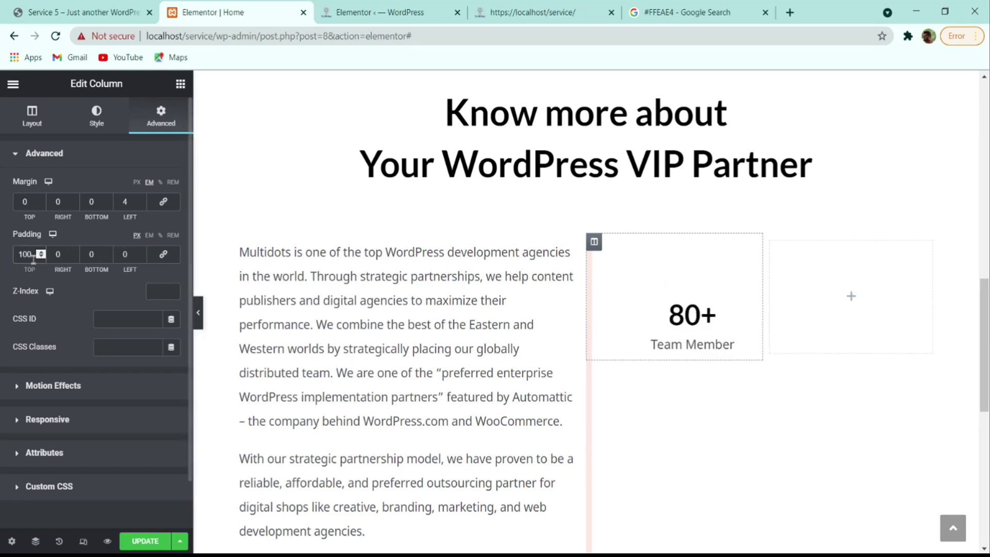
left_click(90, 255)
type("100")
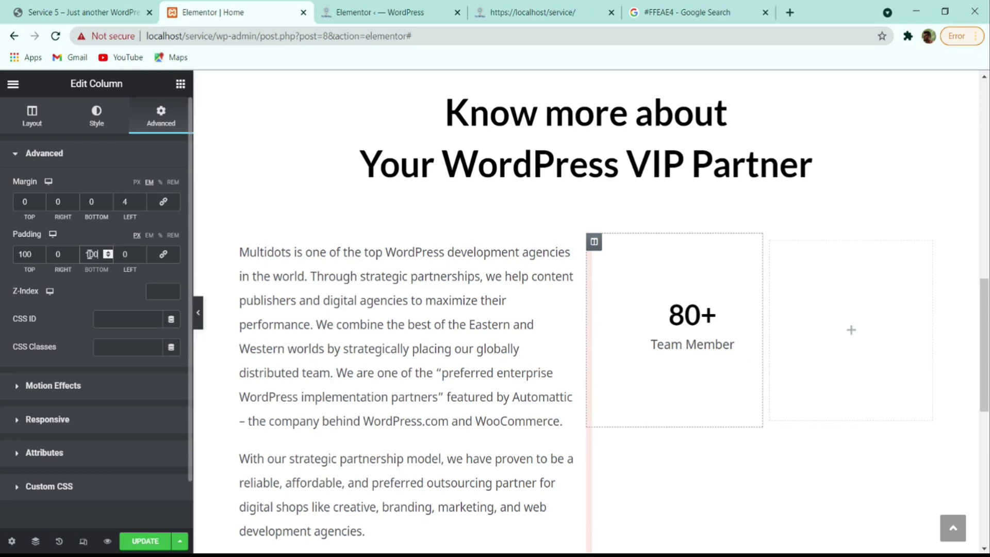
- Copy the 80+ counter into the empty right inner column
right_click(696, 333)
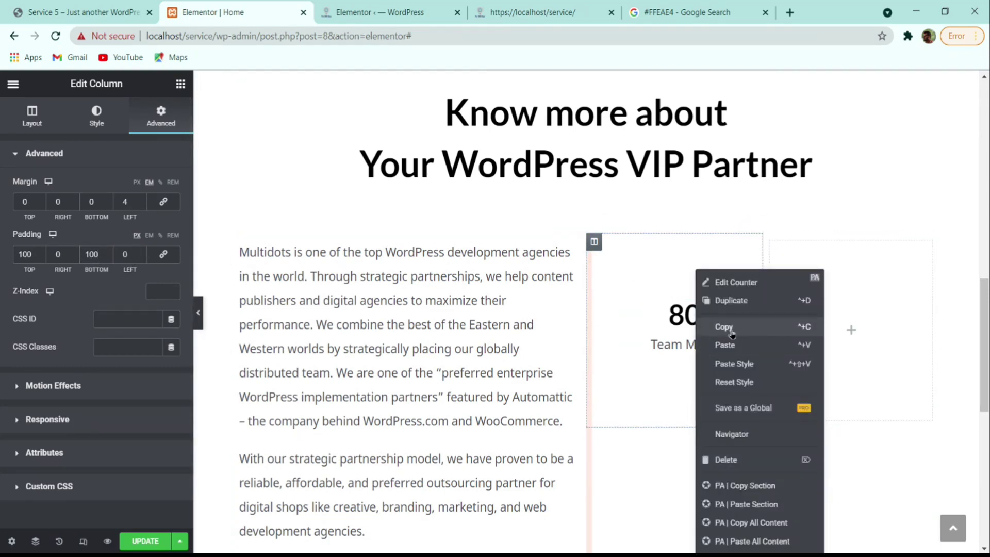
left_click(788, 327)
right_click(849, 314)
left_click(825, 367)
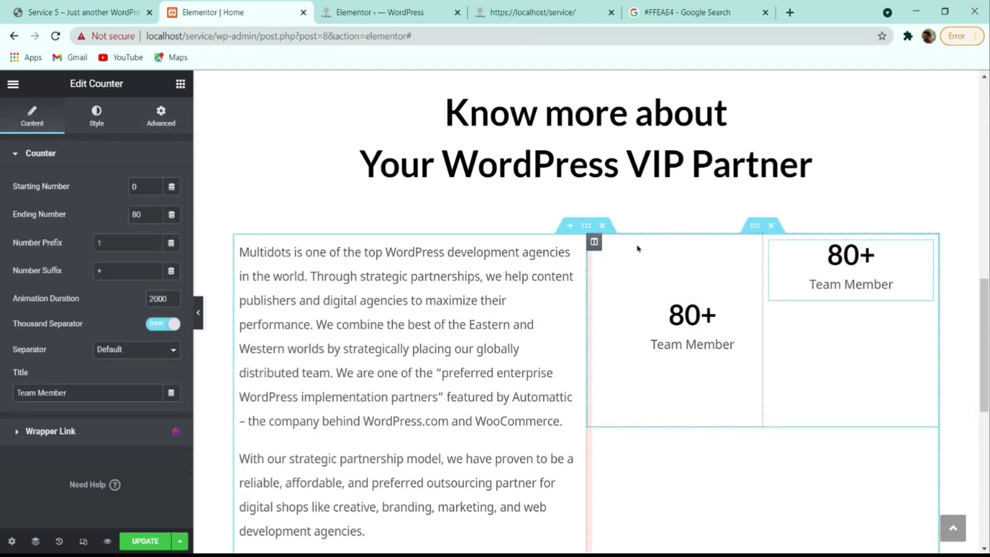
- Paste the left column's styling onto the right counter column
right_click(593, 246)
left_click(628, 326)
right_click(771, 245)
left_click(813, 361)
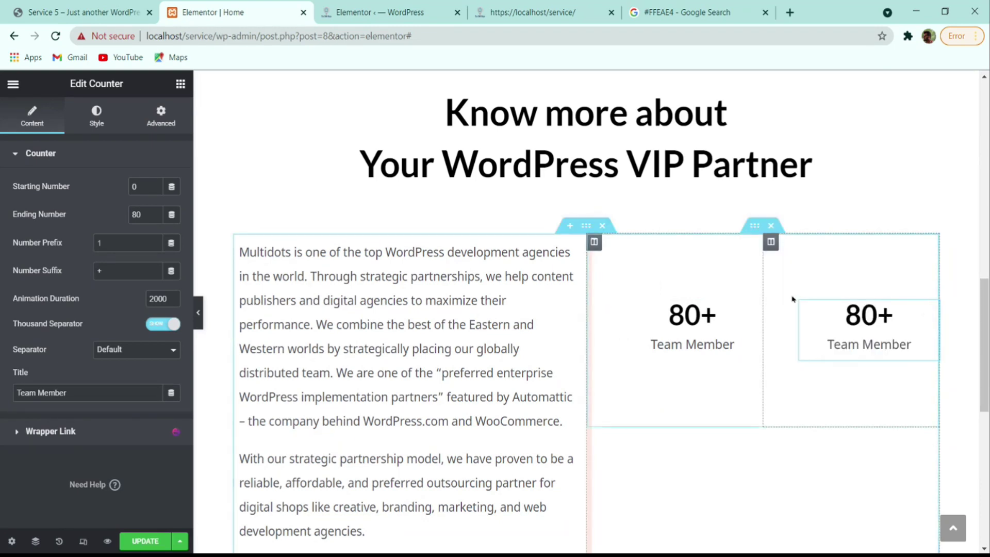
left_click(770, 242)
left_click(161, 116)
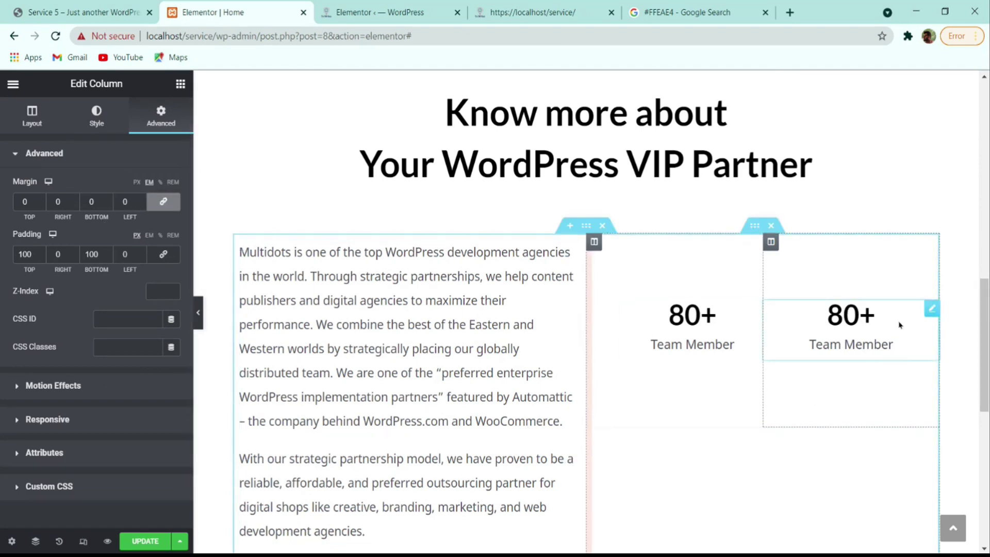
- Duplicate the two-counter row twice so copies stack beneath it
right_click(753, 237)
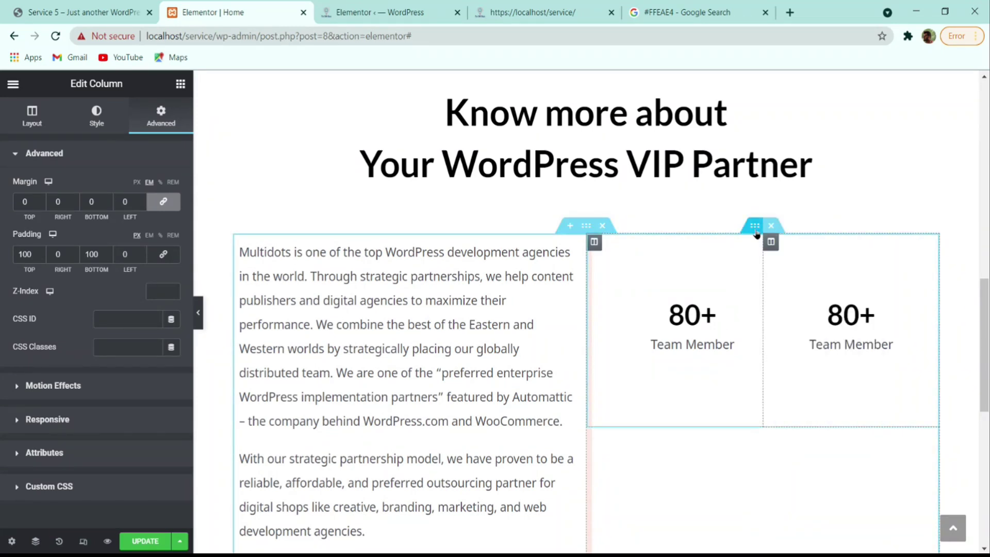
right_click(751, 230)
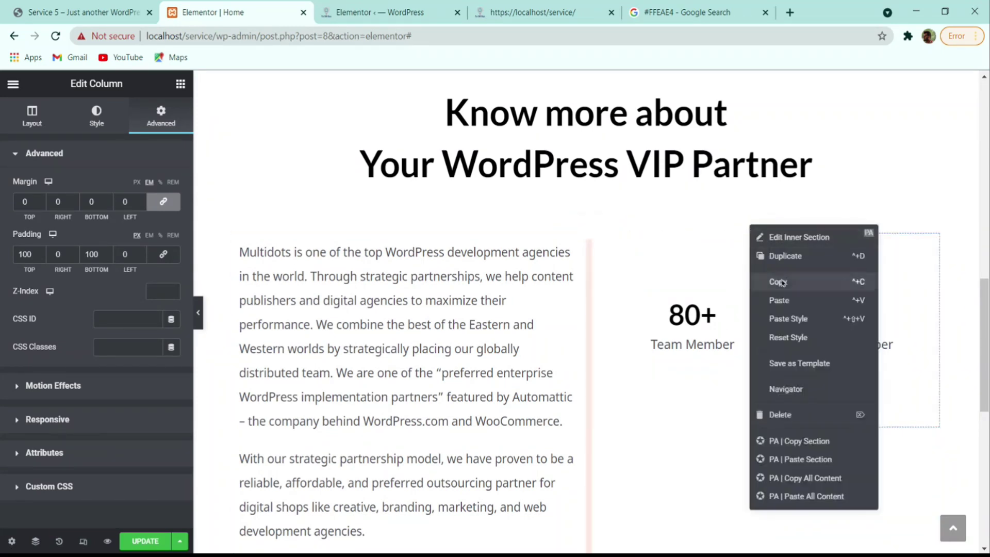
left_click(792, 259)
scroll(785, 334, "down", 2)
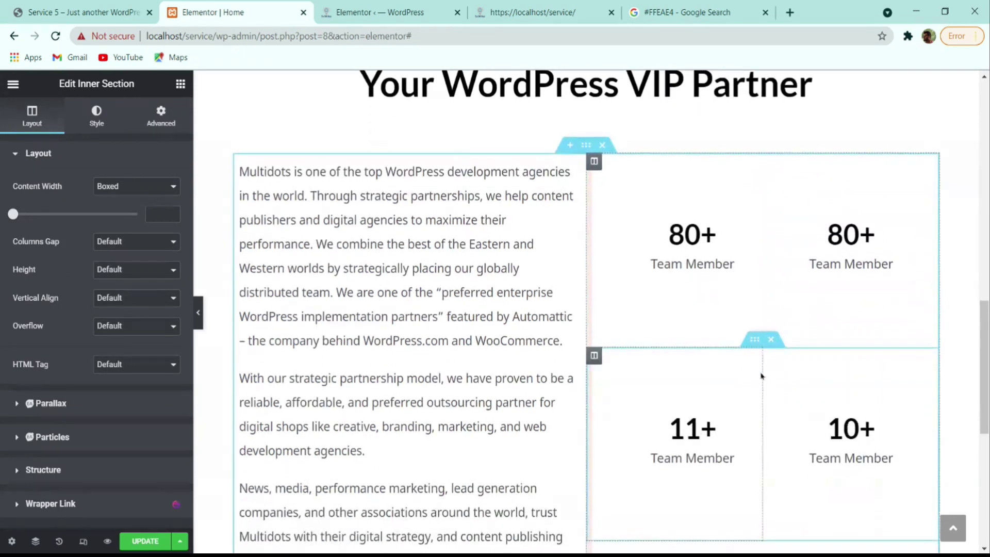
right_click(754, 341)
left_click(788, 300)
scroll(797, 361, "down", 8)
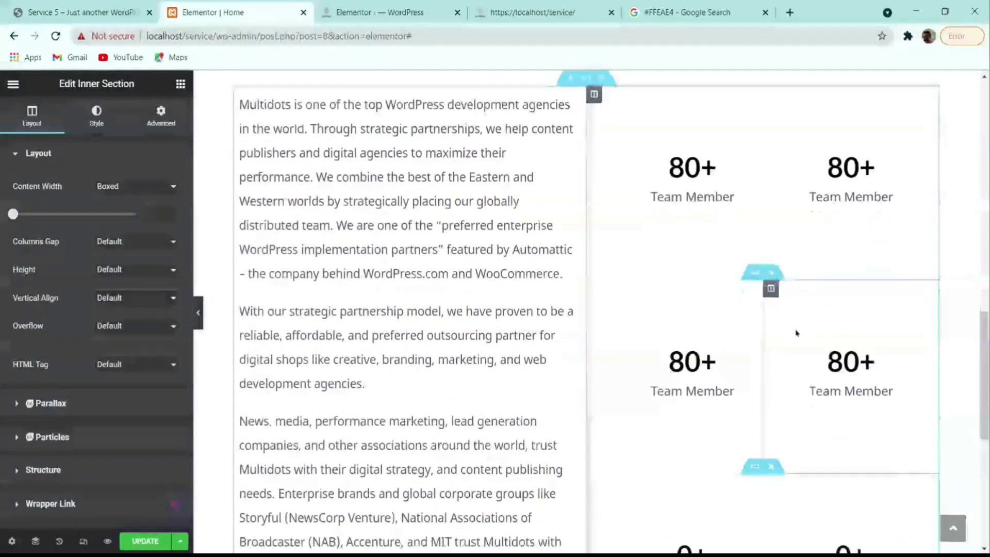
scroll(733, 441, "up", 8)
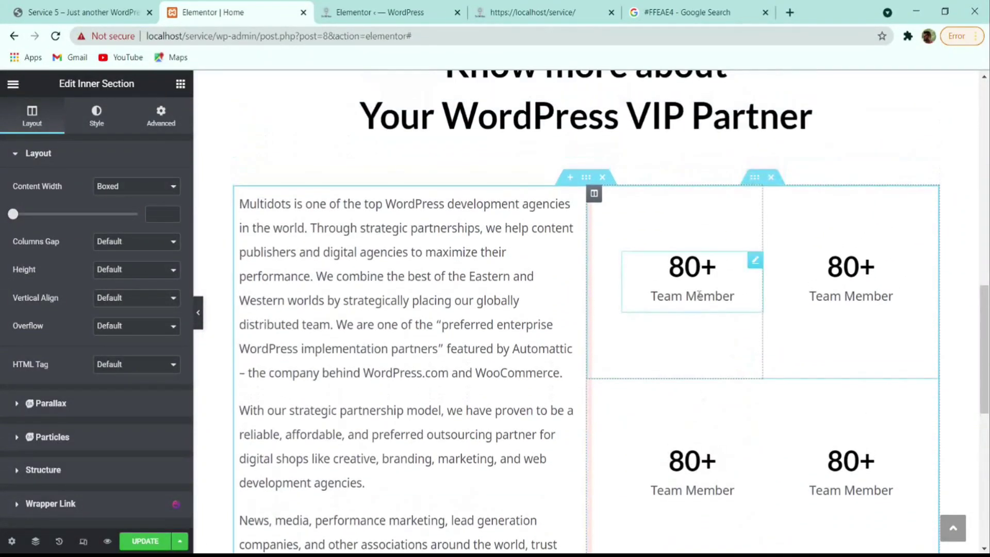
scroll(813, 283, "down", 6)
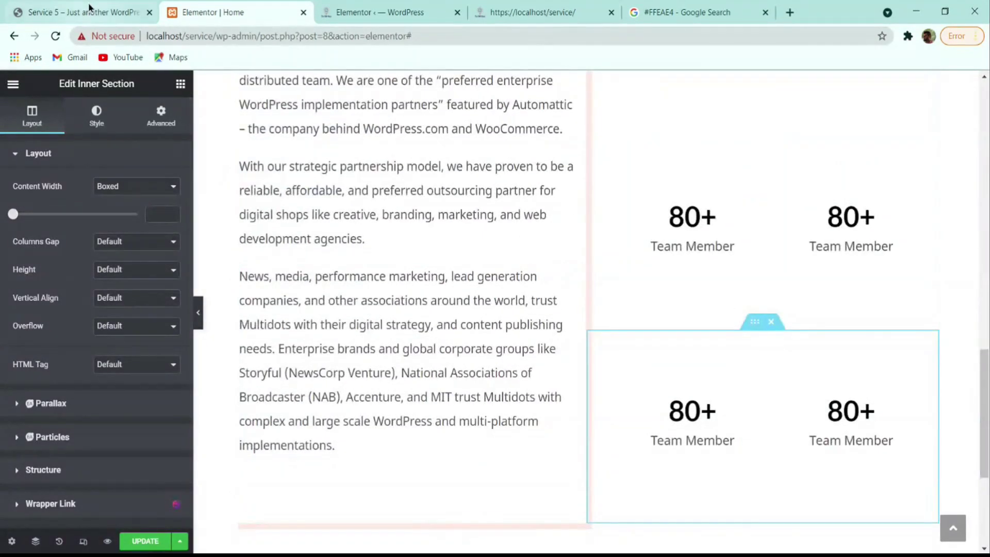
left_click(77, 12)
scroll(510, 320, "down", 3)
scroll(532, 316, "down", 5)
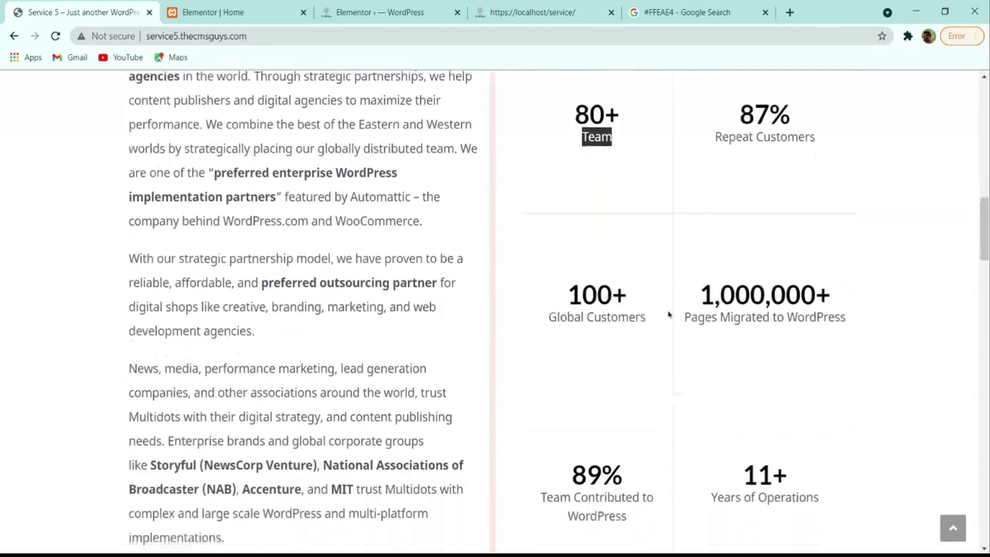
scroll(689, 370, "up", 5)
scroll(650, 299, "up", 2)
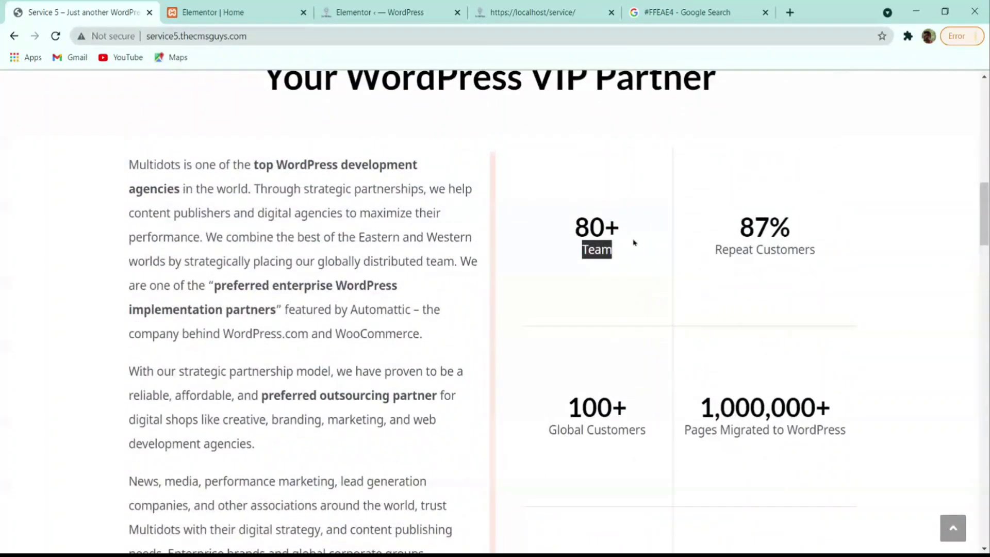
left_click(187, 11)
scroll(453, 273, "up", 5)
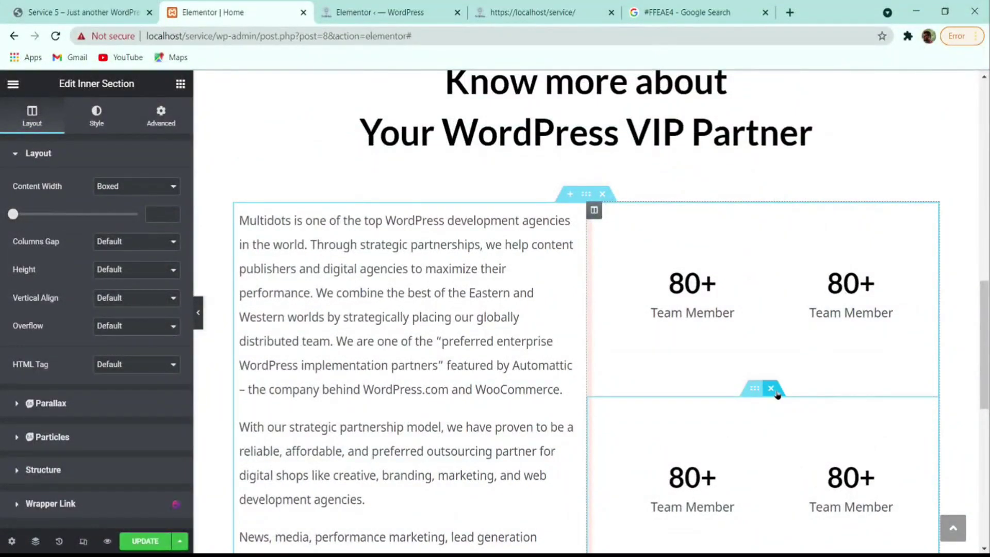
- Delete the extra counter row and give the first column solid 1 px right and bottom borders
left_click(775, 387)
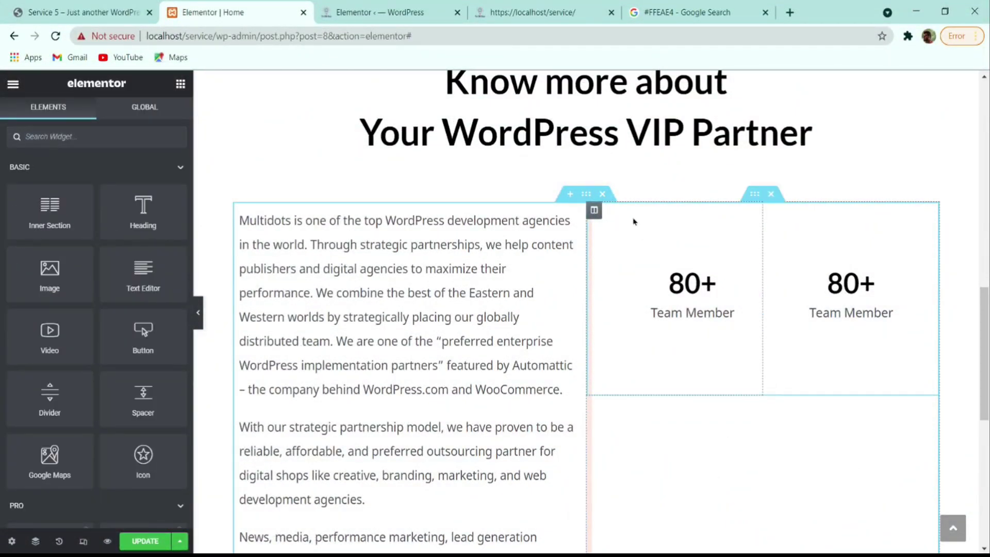
left_click(594, 210)
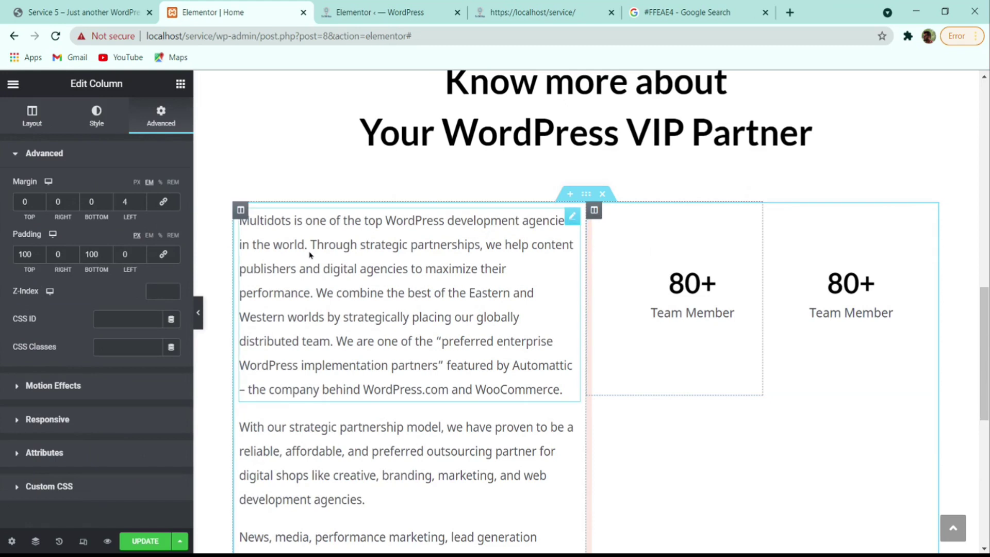
left_click(97, 123)
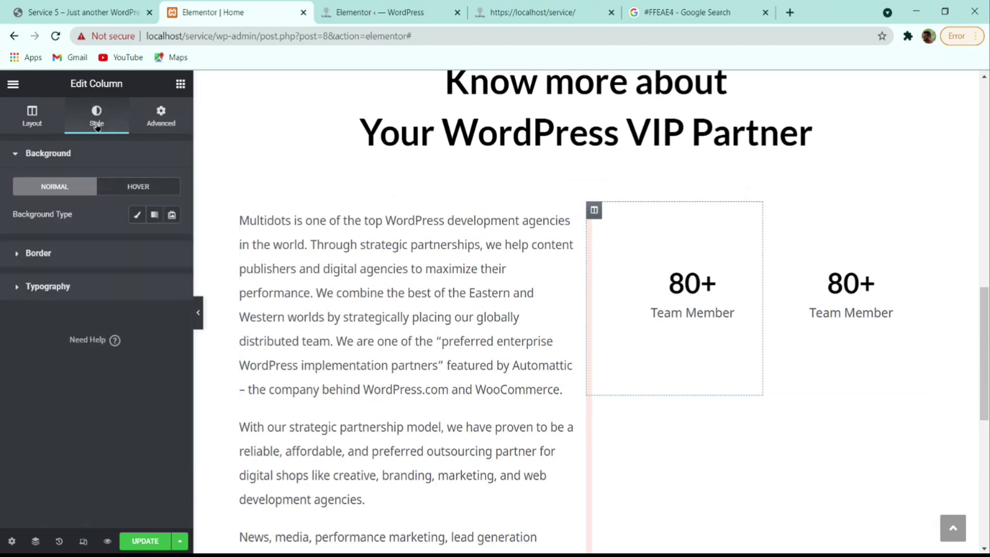
left_click(47, 256)
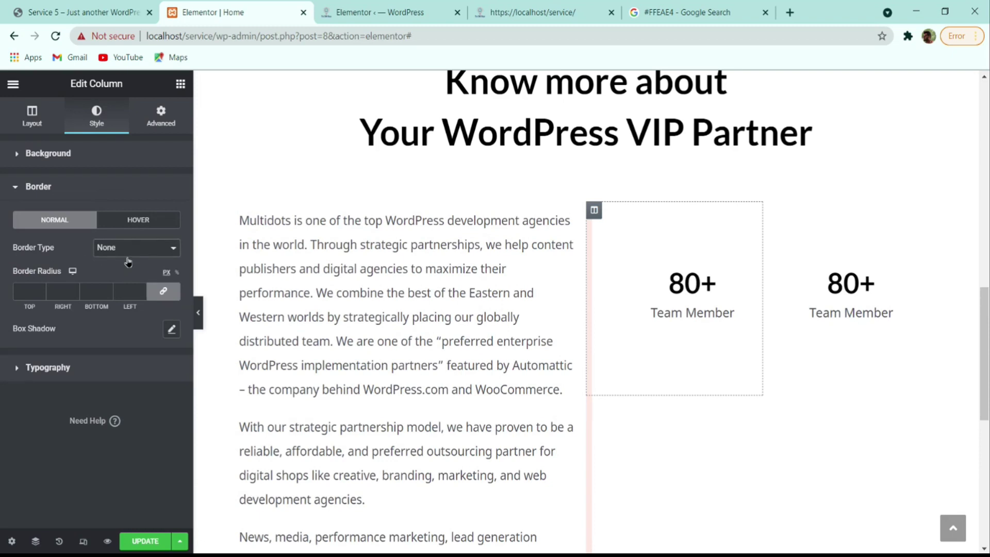
left_click(121, 273)
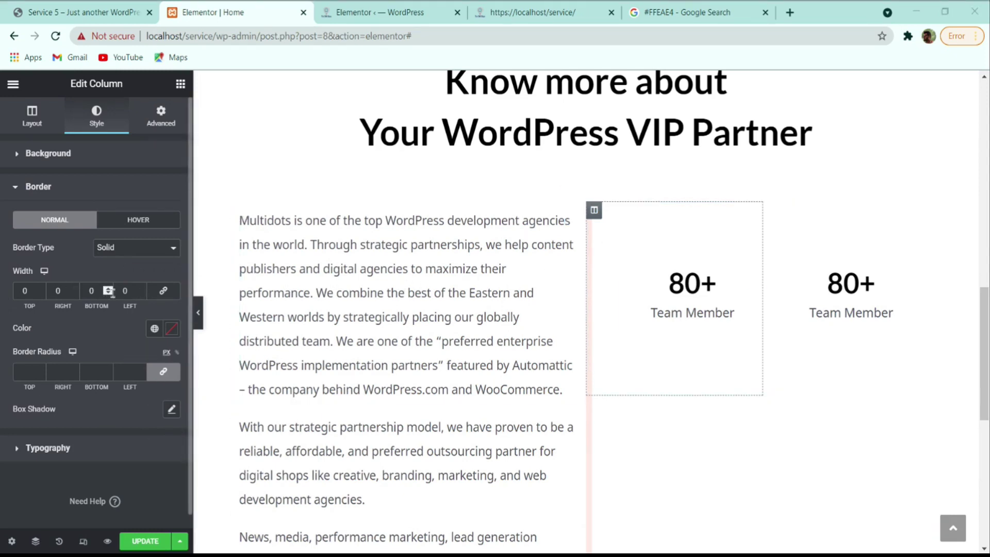
double_click(76, 292)
type("1")
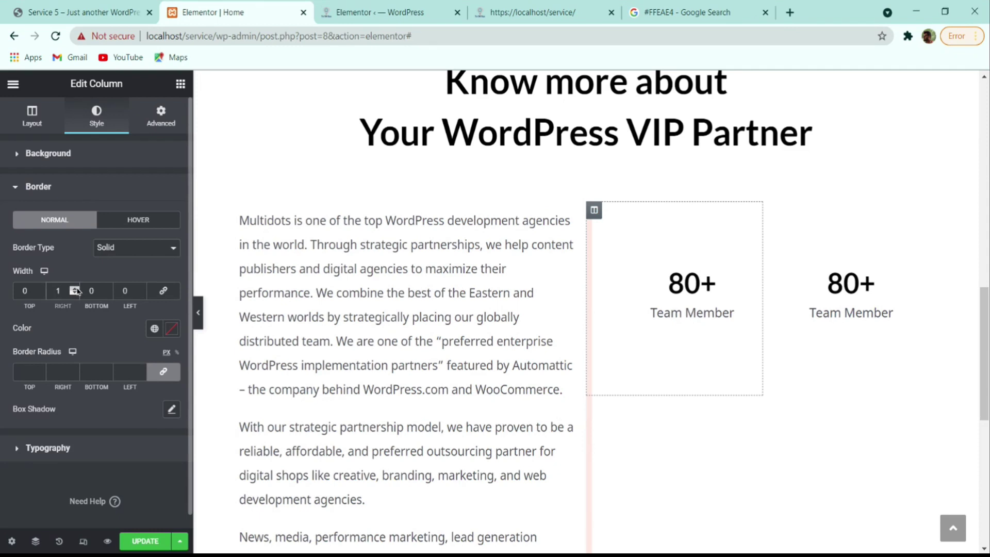
left_click(108, 291)
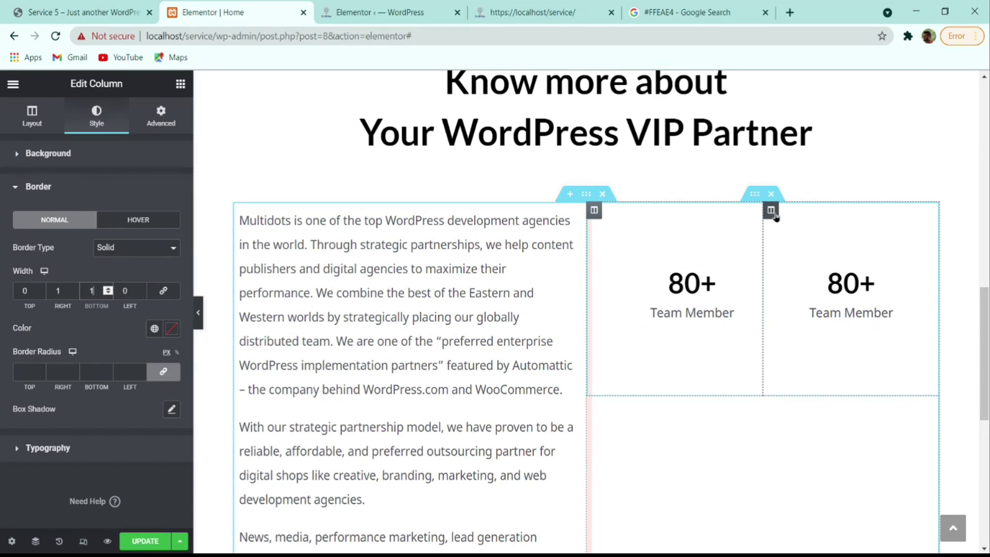
- Give the second counter column a solid border and preview the result
left_click(775, 215)
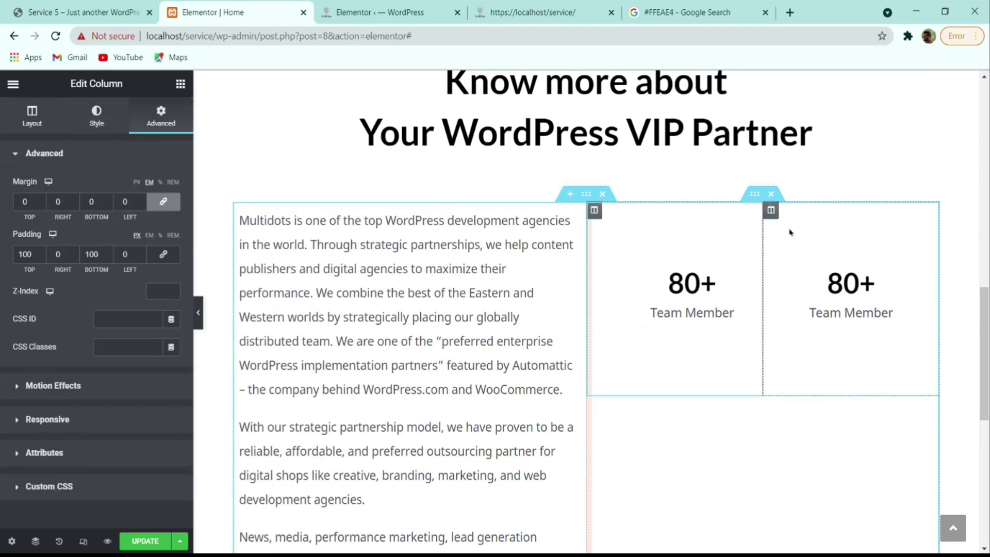
left_click(92, 118)
left_click(87, 255)
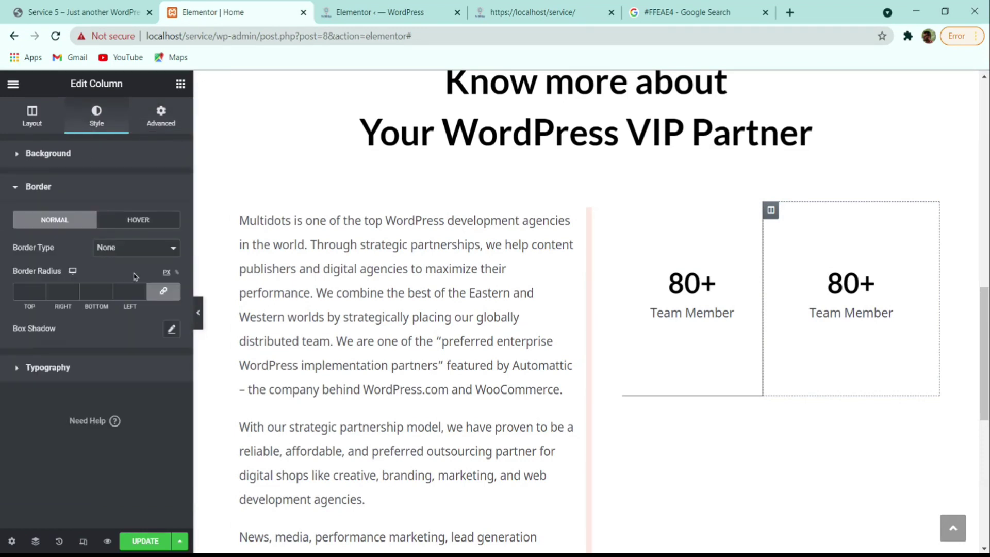
left_click(141, 263)
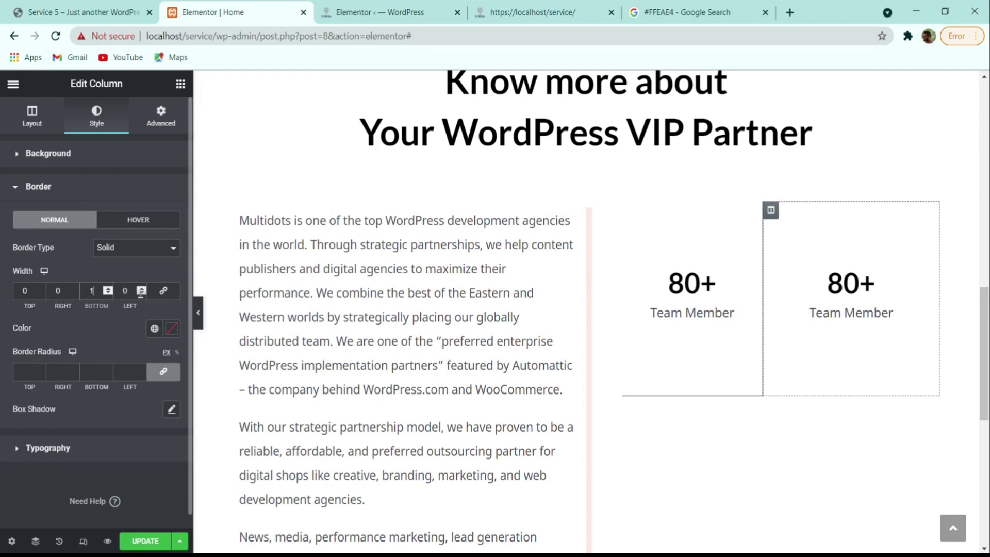
left_click(198, 312)
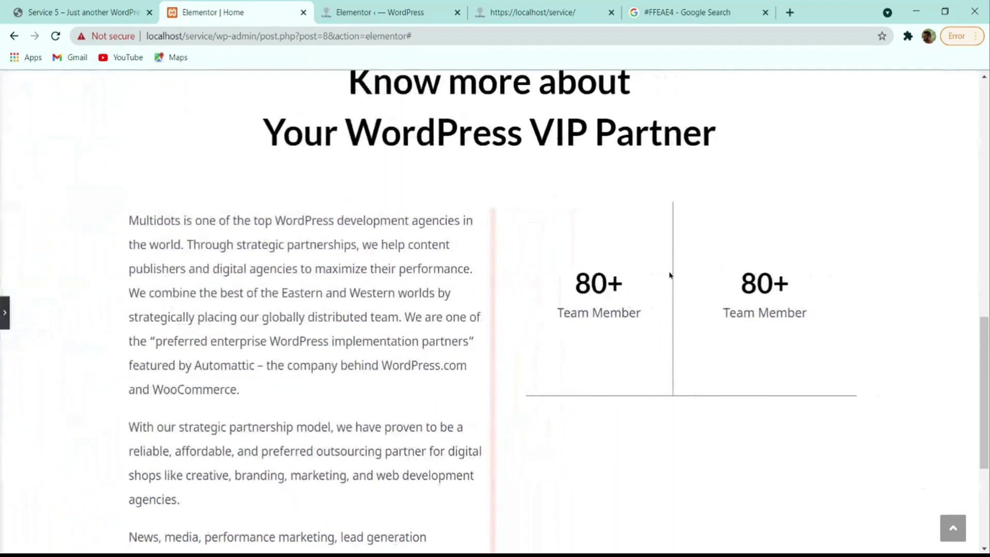
key("alt+Tab")
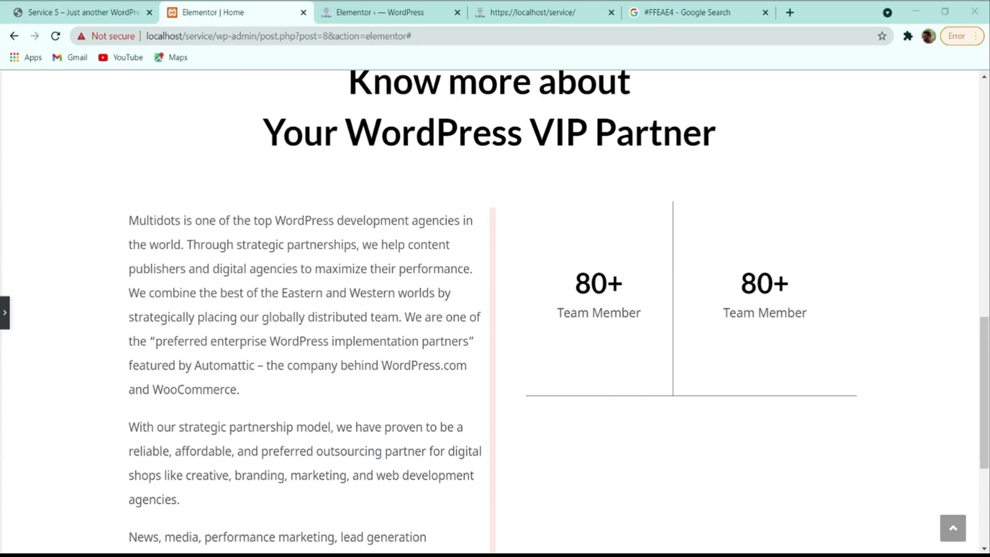
left_click(5, 315)
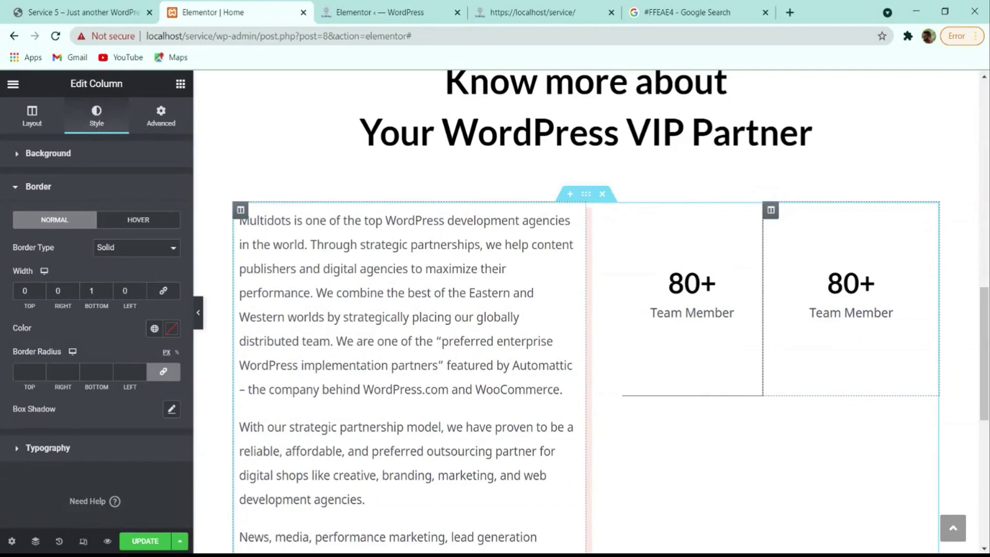
- Set the first counter column's border colour to #D5D6D8
left_click(595, 211)
left_click(75, 262)
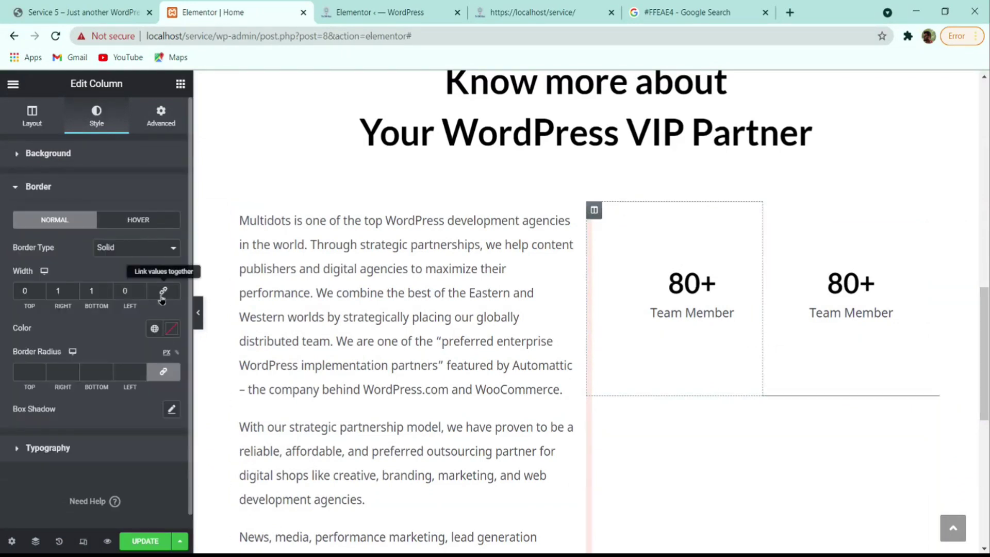
left_click(172, 329)
type("#D5D6D8")
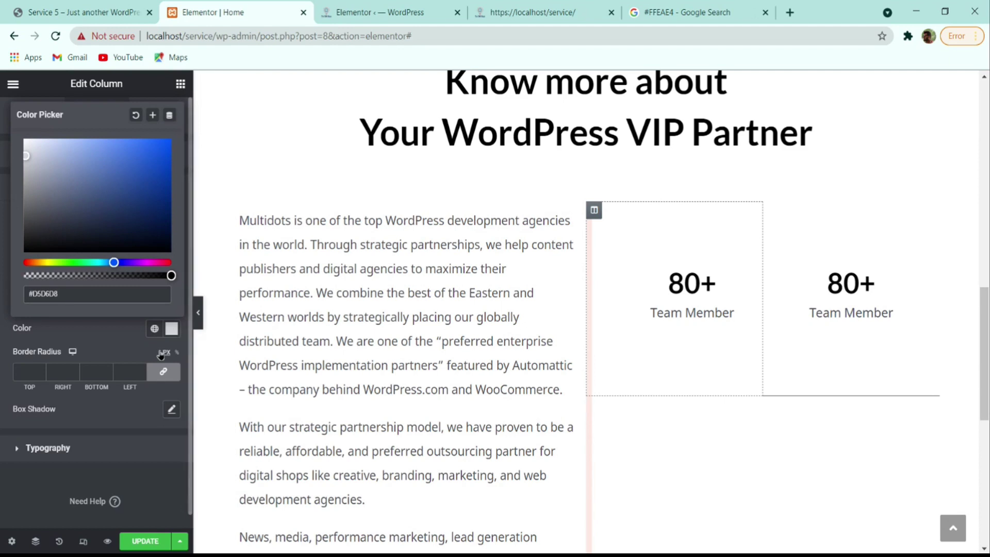
- Set the second counter column's border colour to #D5D6D8
left_click(778, 232)
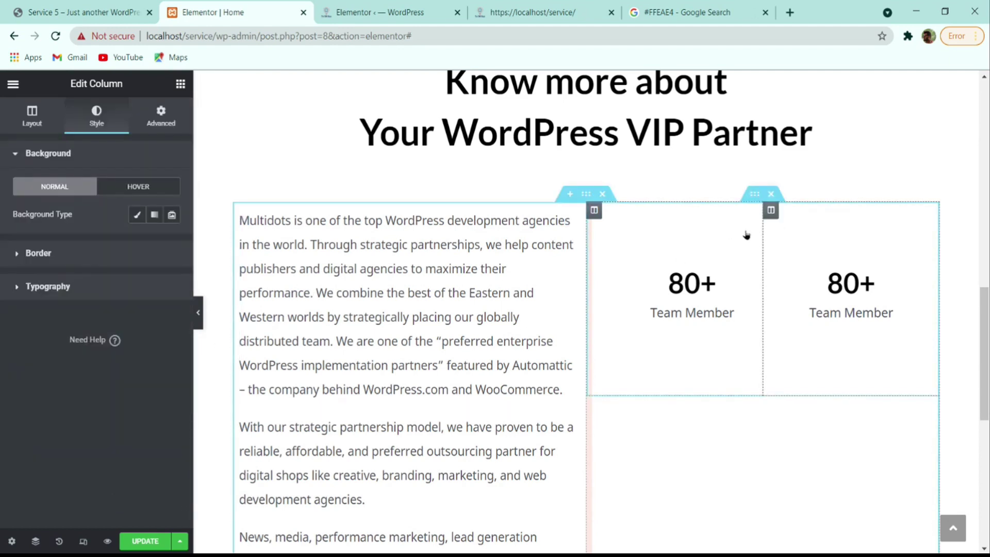
left_click(76, 253)
left_click(171, 329)
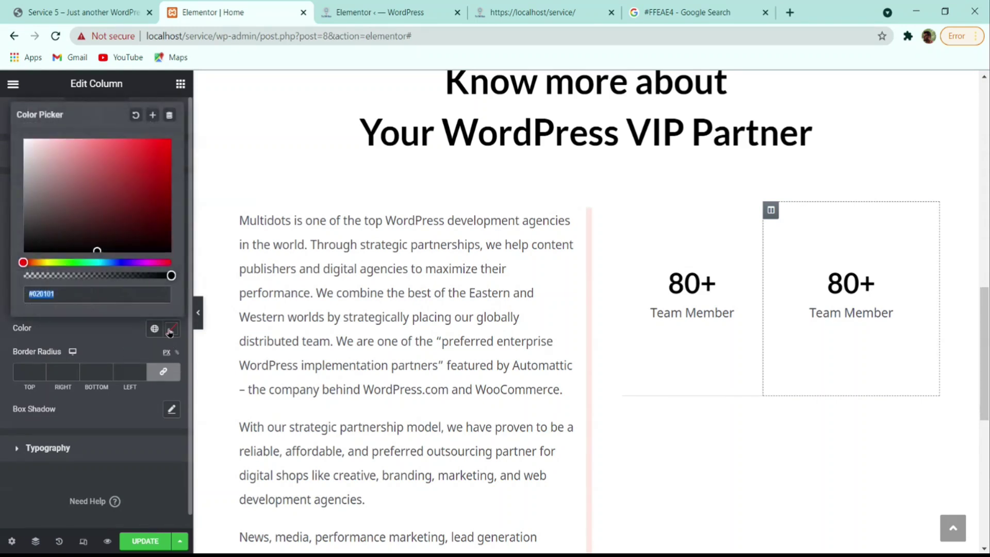
type("#D5D6D8")
left_click(110, 334)
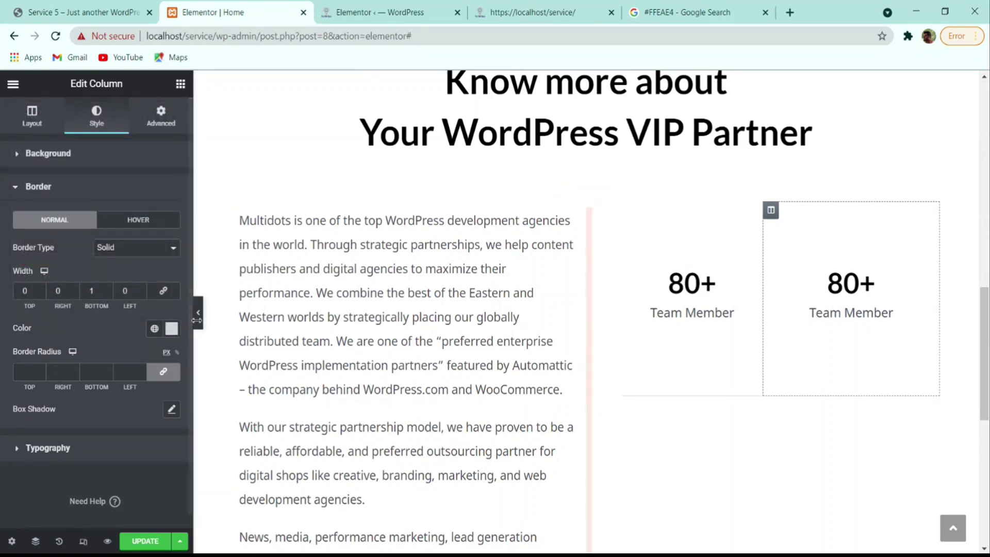
- Preview the page and compare it with the live reference site
left_click(198, 312)
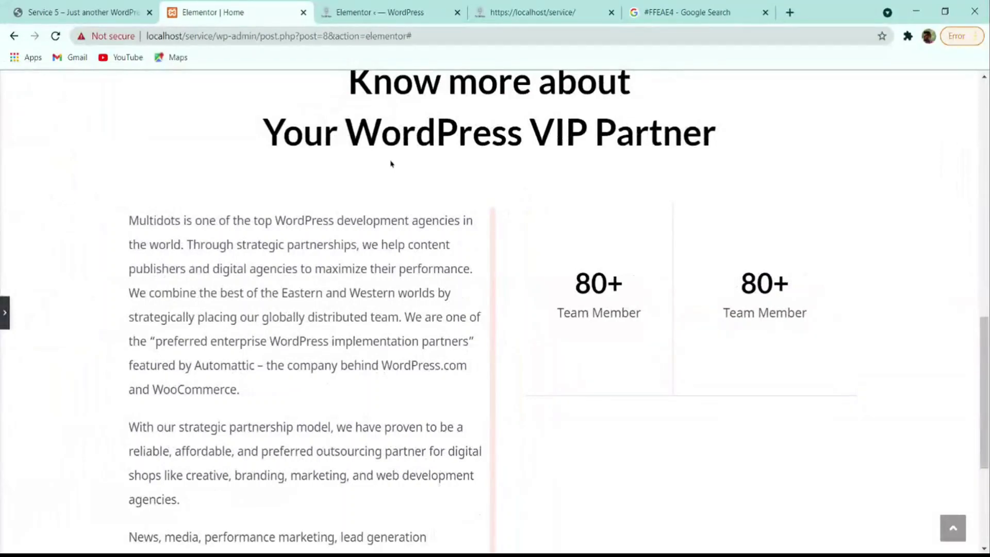
left_click(111, 11)
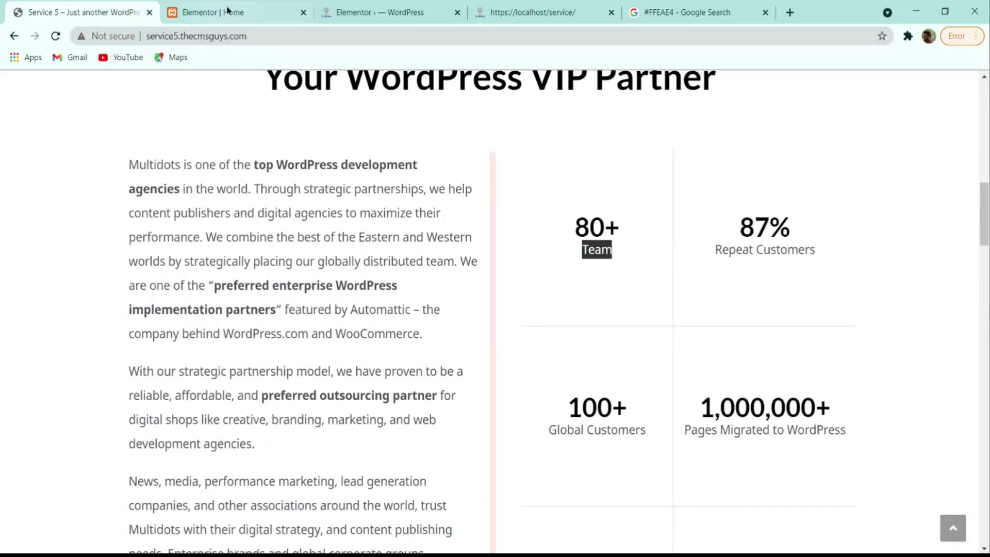
left_click(230, 11)
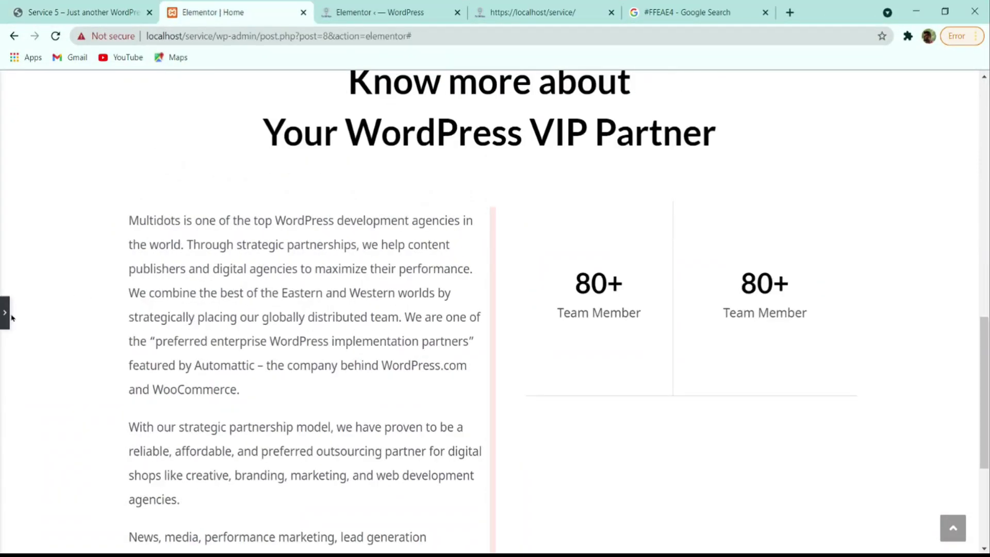
left_click(4, 323)
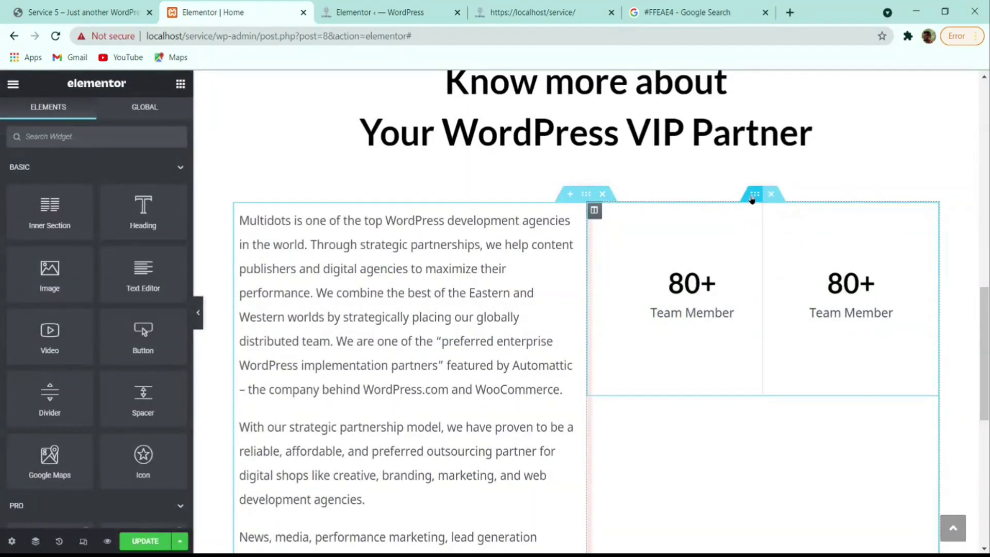
- Duplicate the bordered counter row twice to make three rows
right_click(752, 200)
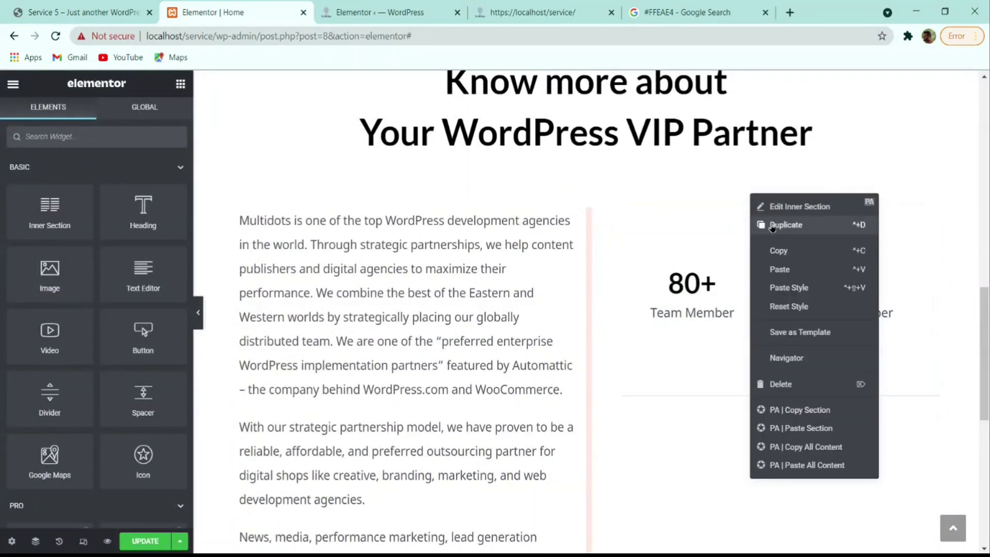
left_click(772, 226)
scroll(768, 309, "down", 2)
right_click(757, 311)
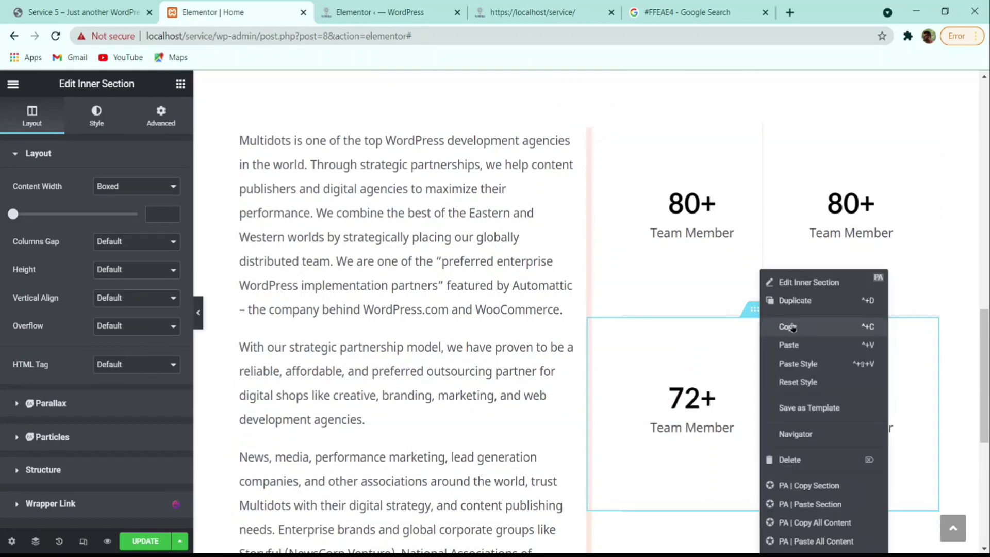
left_click(793, 302)
scroll(799, 303, "down", 3)
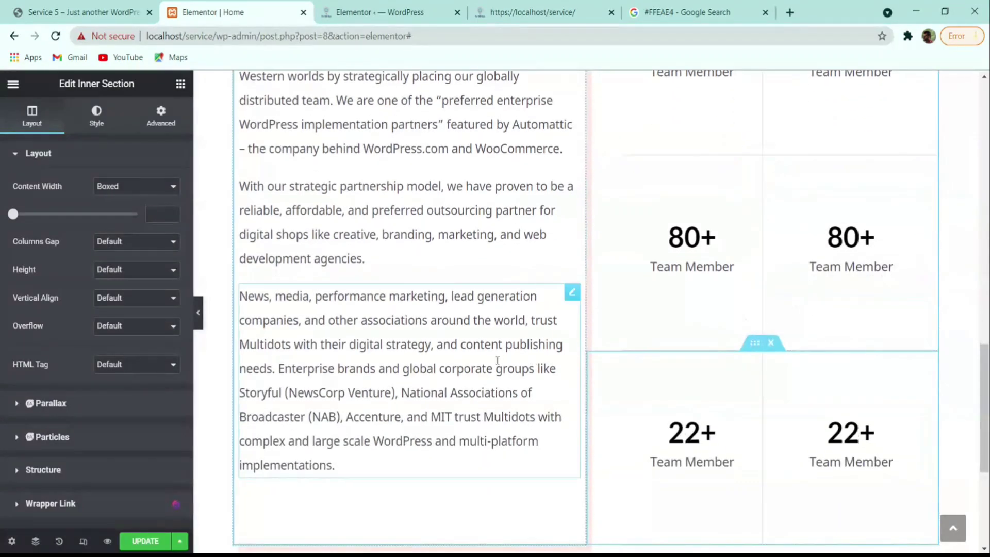
- Preview the counter grid and compare it against the reference website
left_click(198, 312)
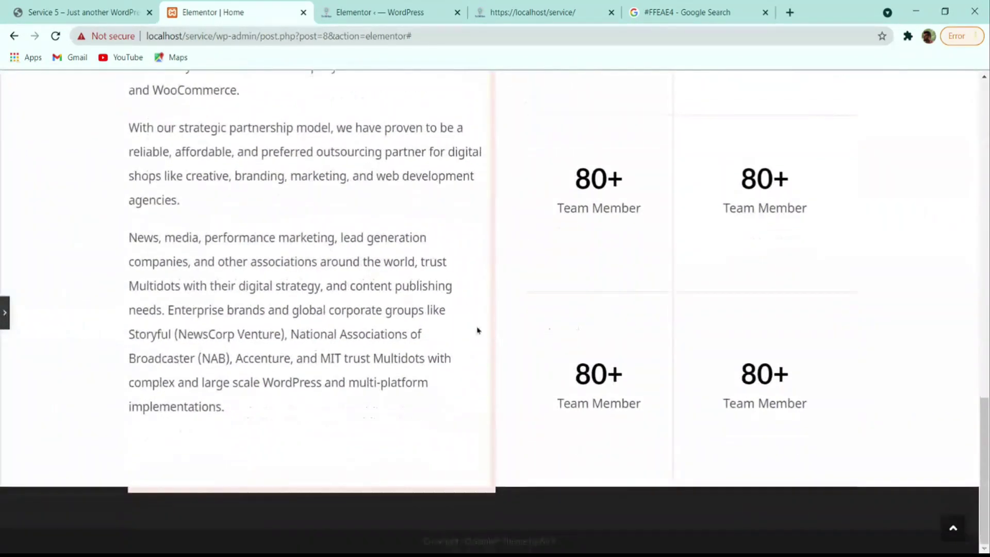
left_click(106, 12)
scroll(484, 309, "down", 5)
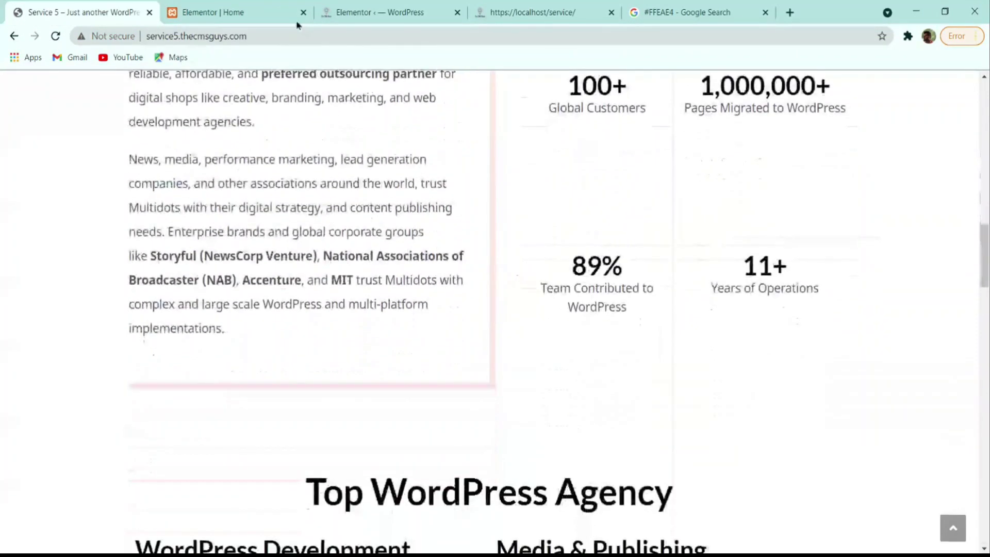
left_click(249, 11)
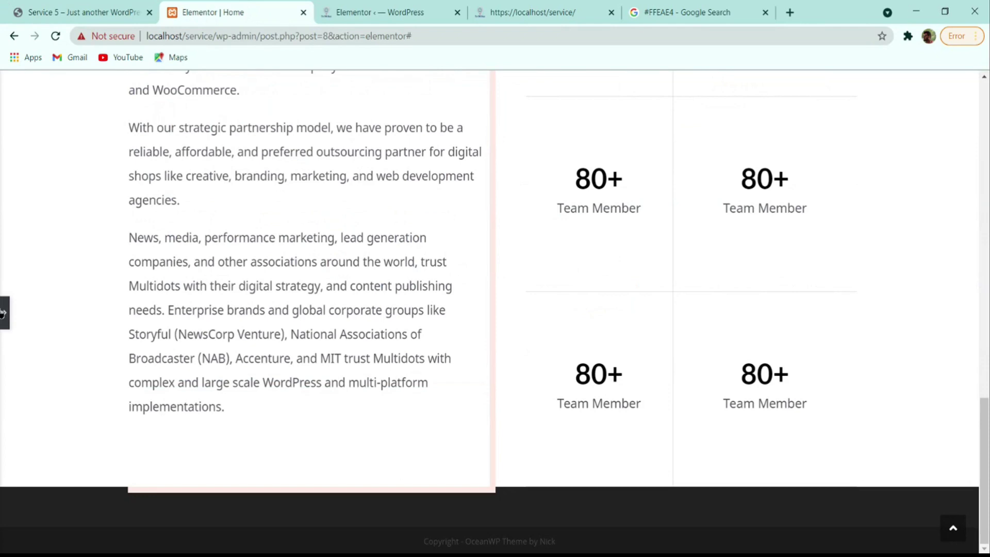
left_click(5, 313)
scroll(529, 381, "up", 3)
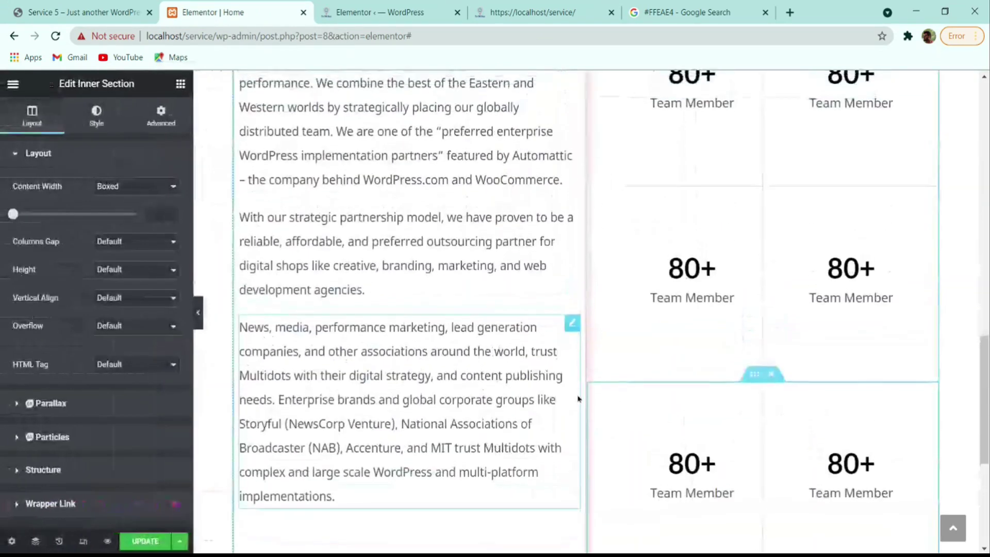
scroll(601, 267, "up", 2)
- Set the intro-and-counters section's top and bottom margin to 5
left_click(586, 163)
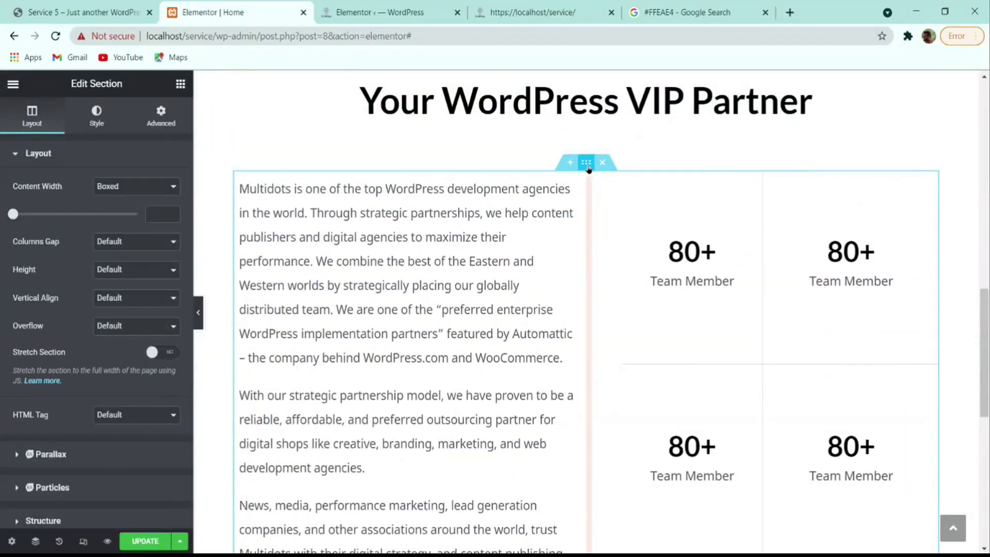
left_click(161, 115)
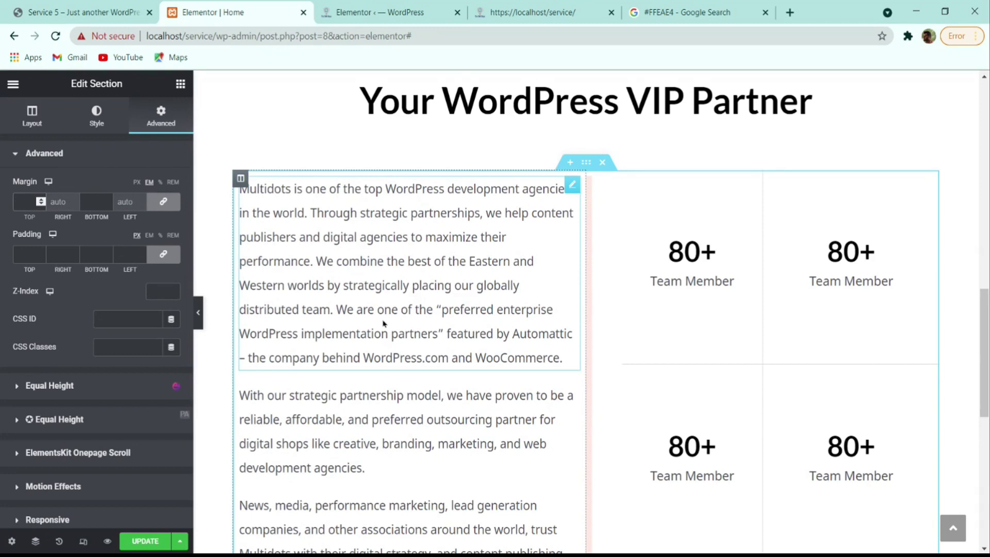
type("5")
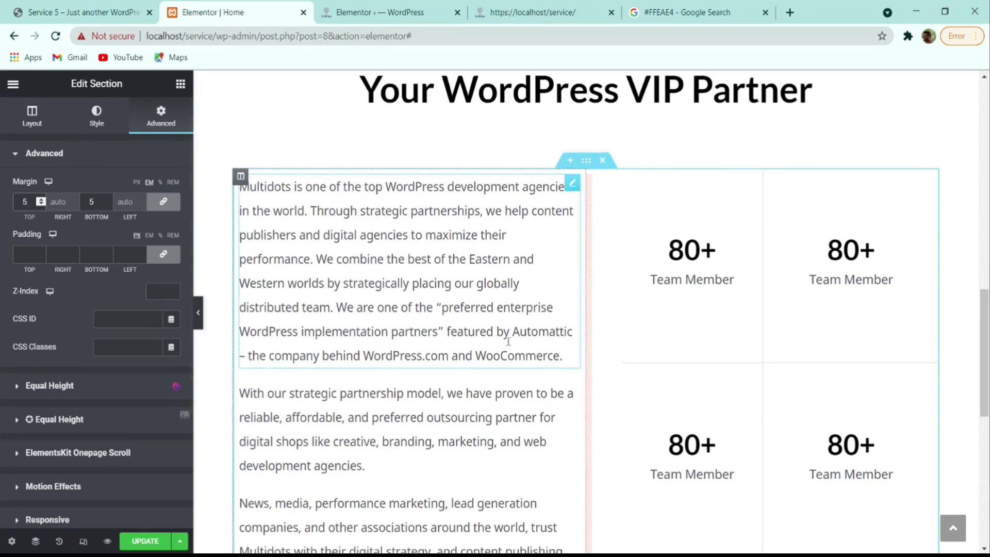
scroll(515, 361, "down", 6)
scroll(618, 361, "up", 5)
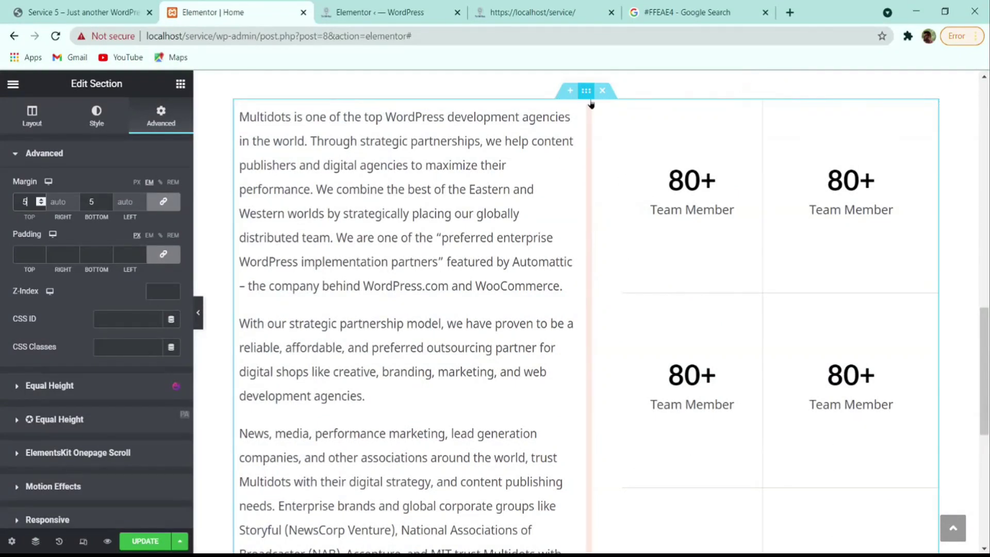
left_click(593, 107)
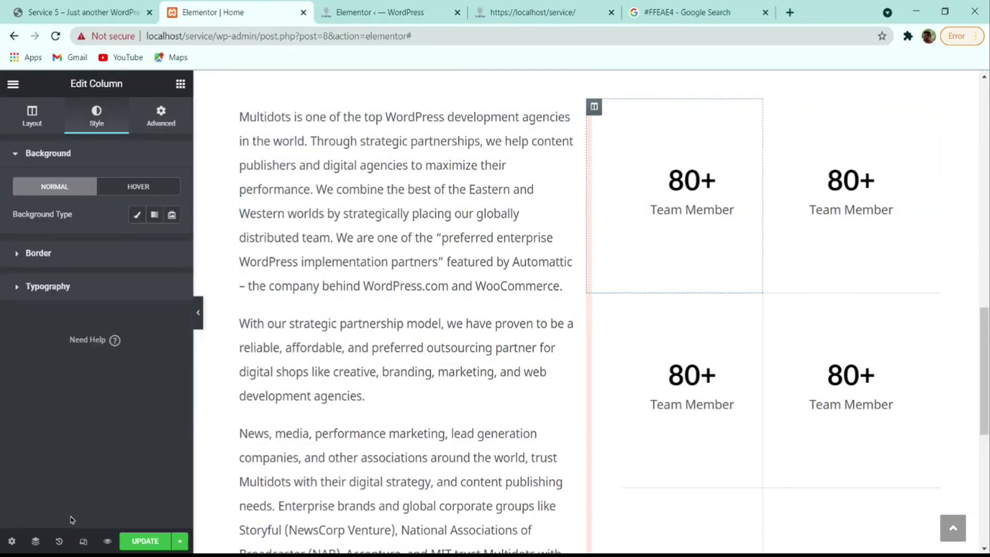
- Using the Navigator, set the counter grid's outer column Vertical Align to Middle
left_click(39, 541)
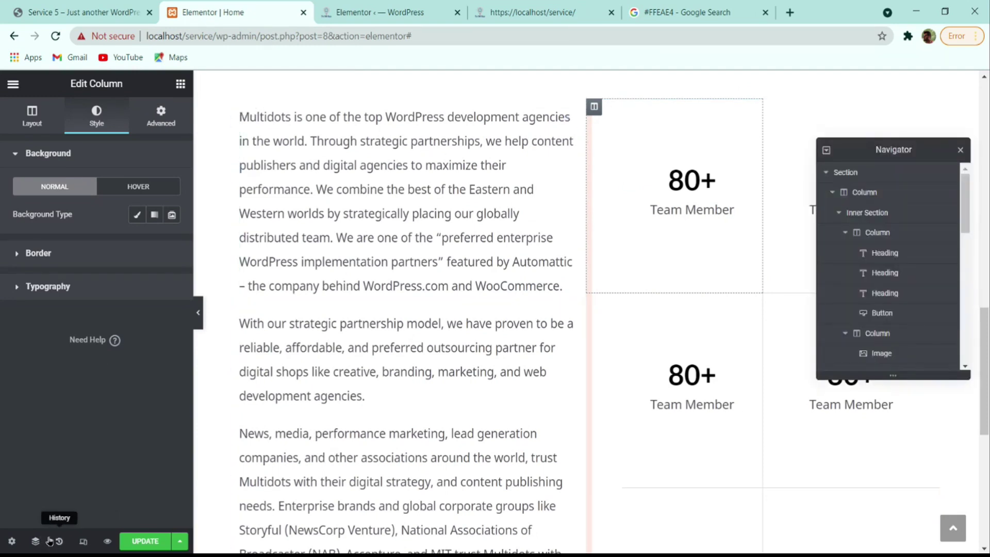
left_click(839, 213)
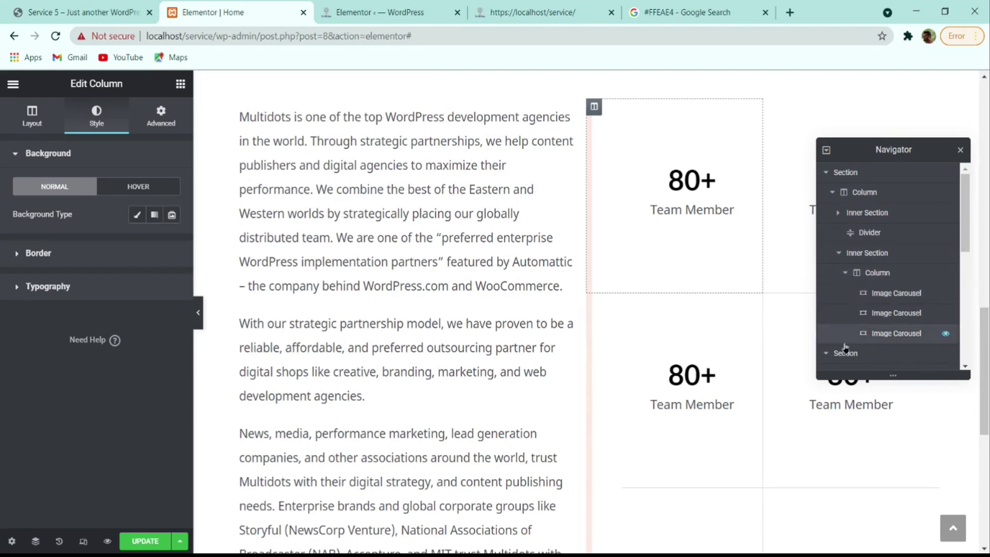
left_click(853, 352)
scroll(858, 330, "down", 2)
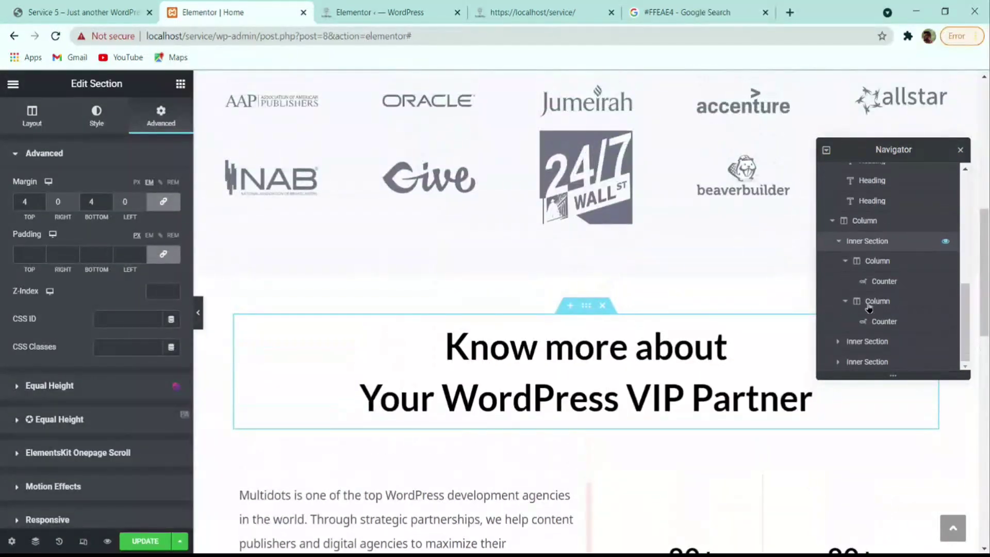
left_click(867, 342)
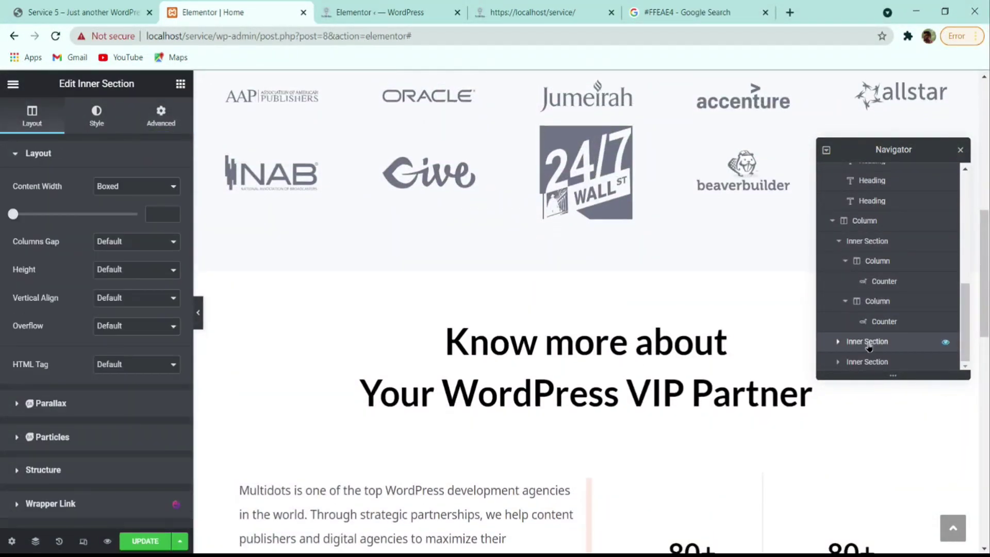
left_click(866, 308)
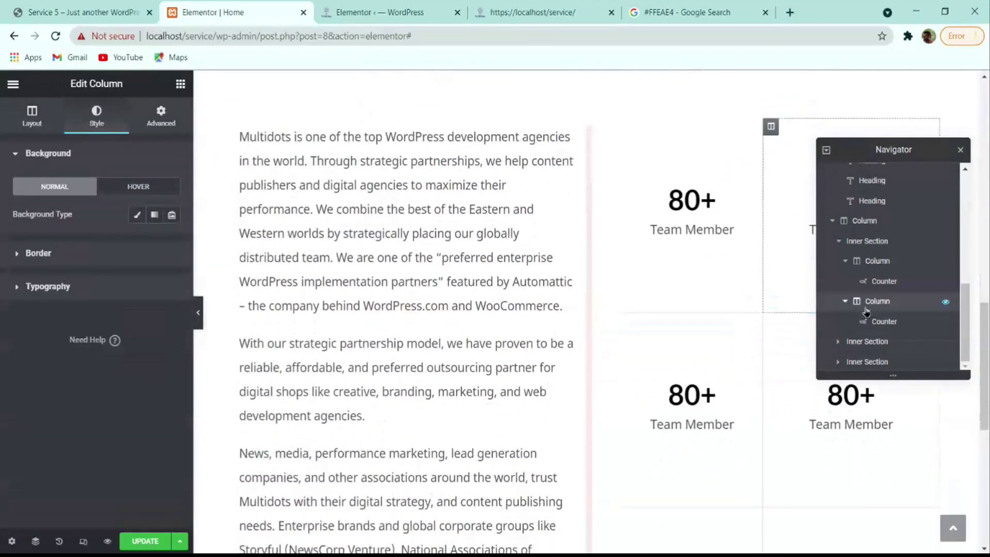
left_click(865, 225)
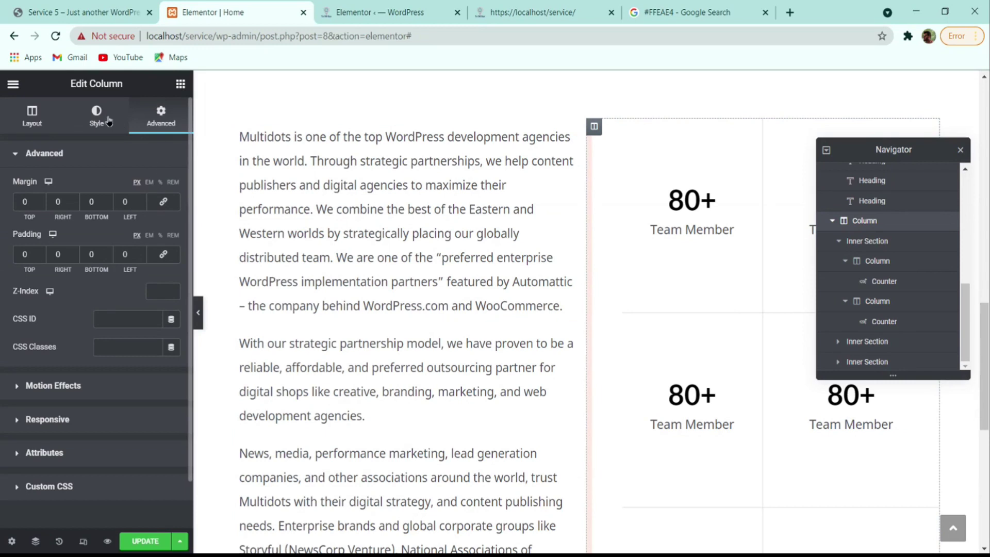
left_click(28, 111)
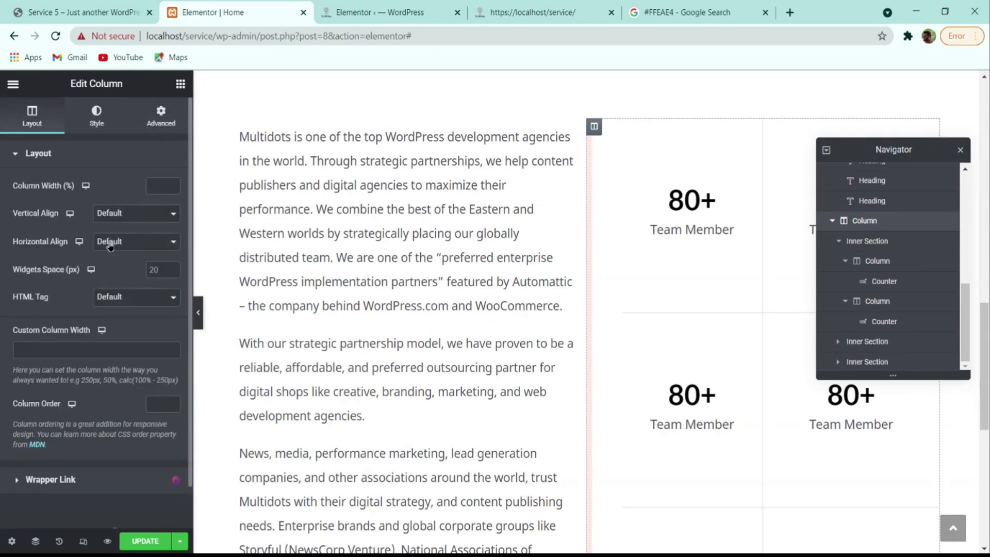
left_click(128, 238)
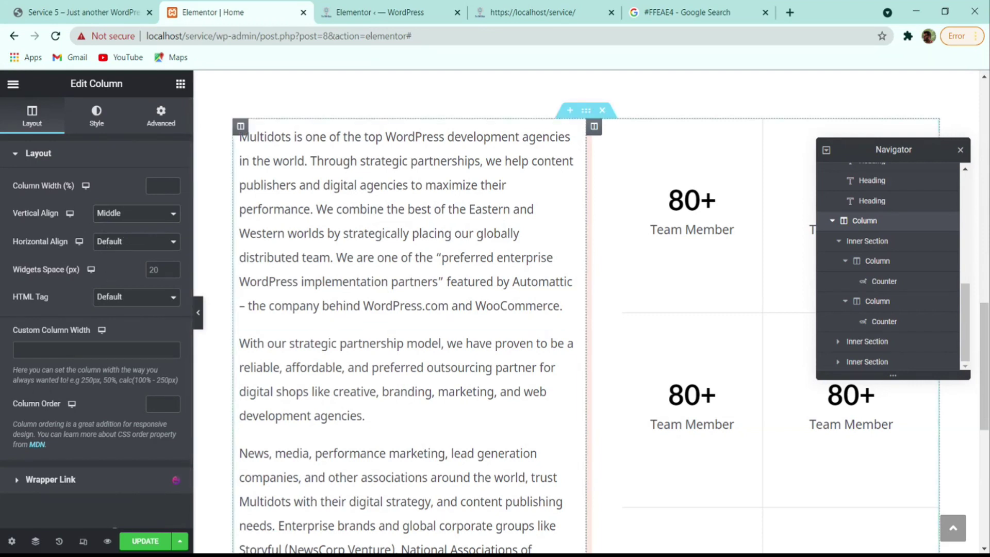
scroll(612, 267, "down", 3)
left_click(961, 151)
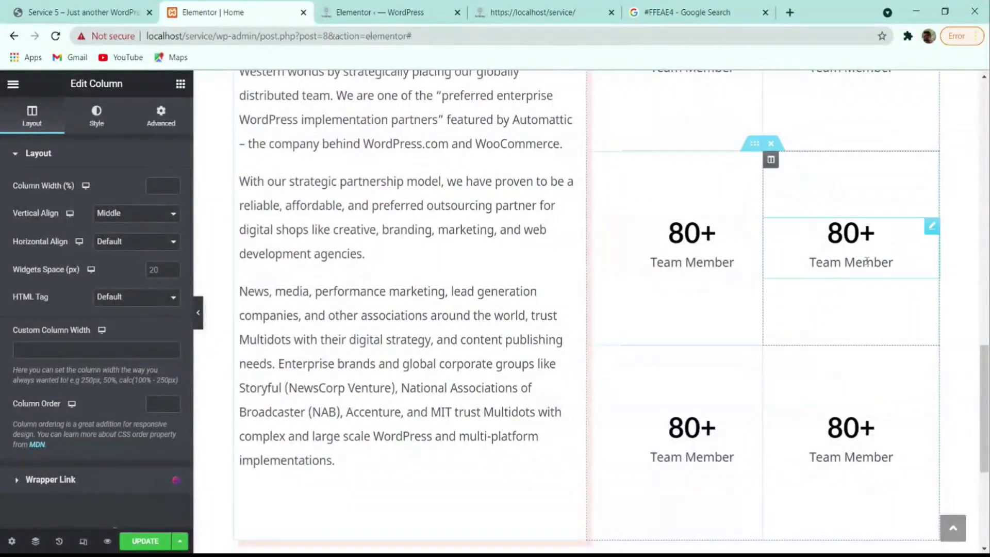
scroll(804, 327, "down", 3)
left_click(412, 304)
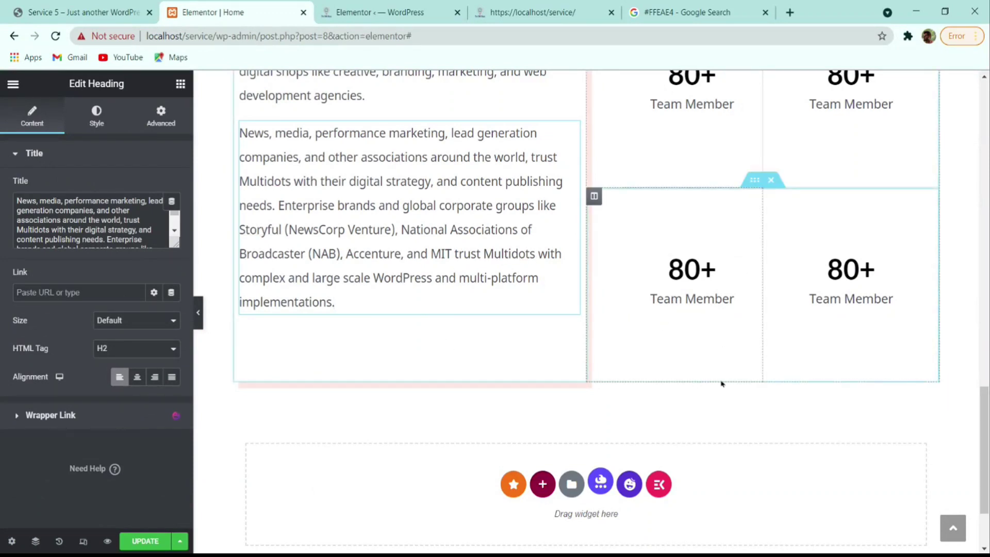
left_click(594, 195)
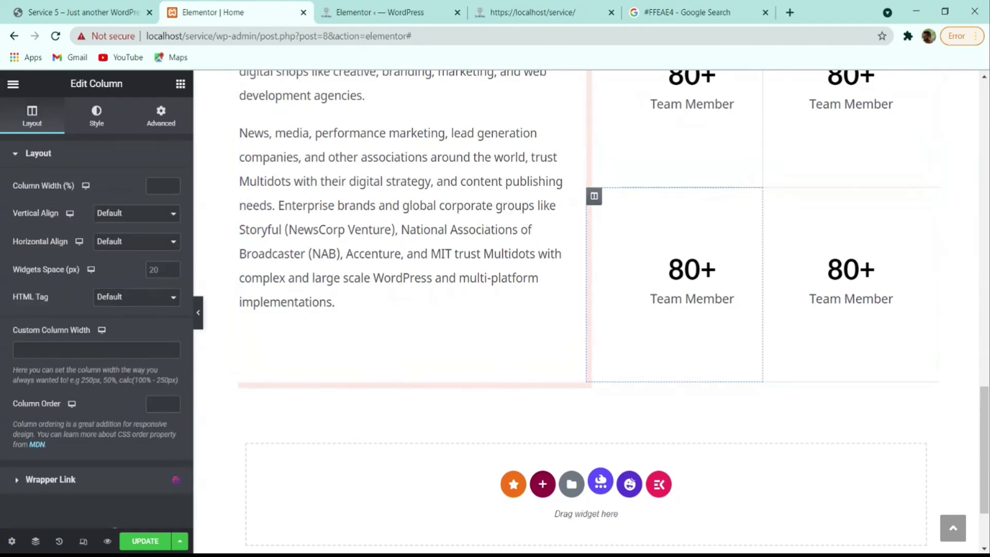
left_click(97, 116)
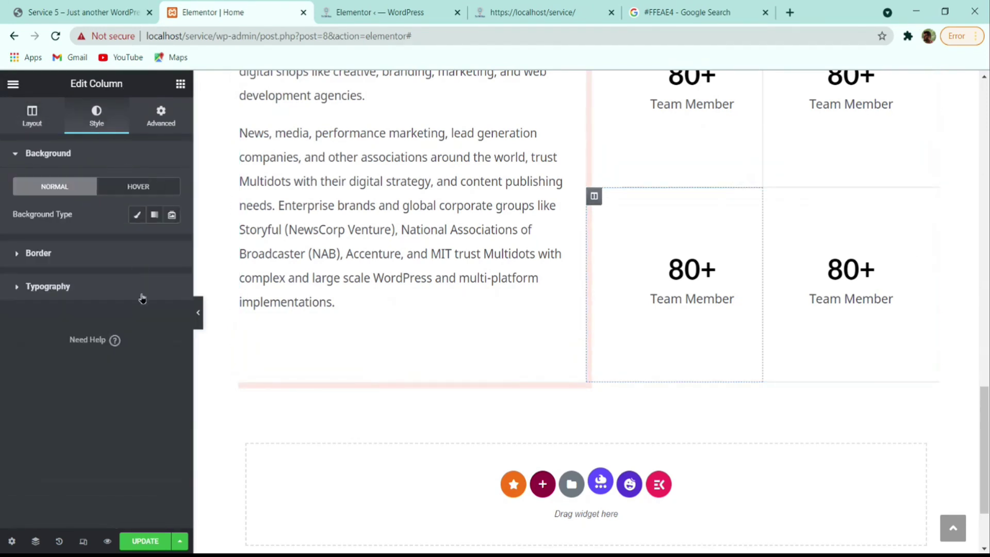
left_click(140, 252)
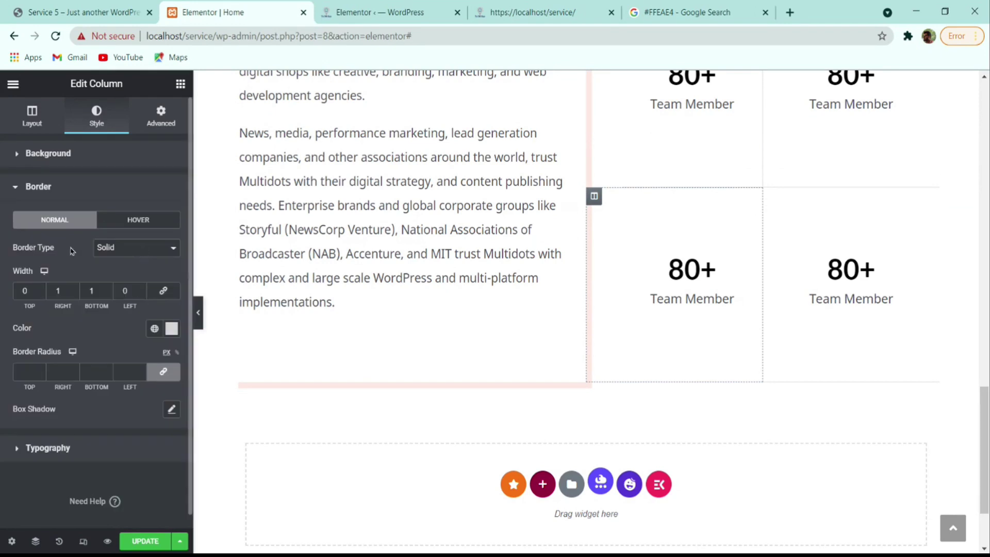
left_click(108, 294)
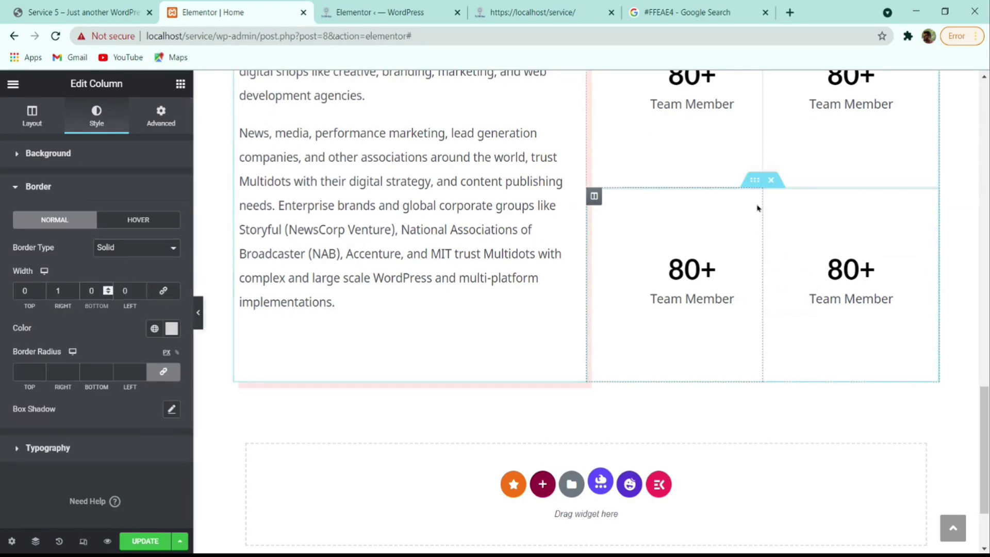
left_click(770, 196)
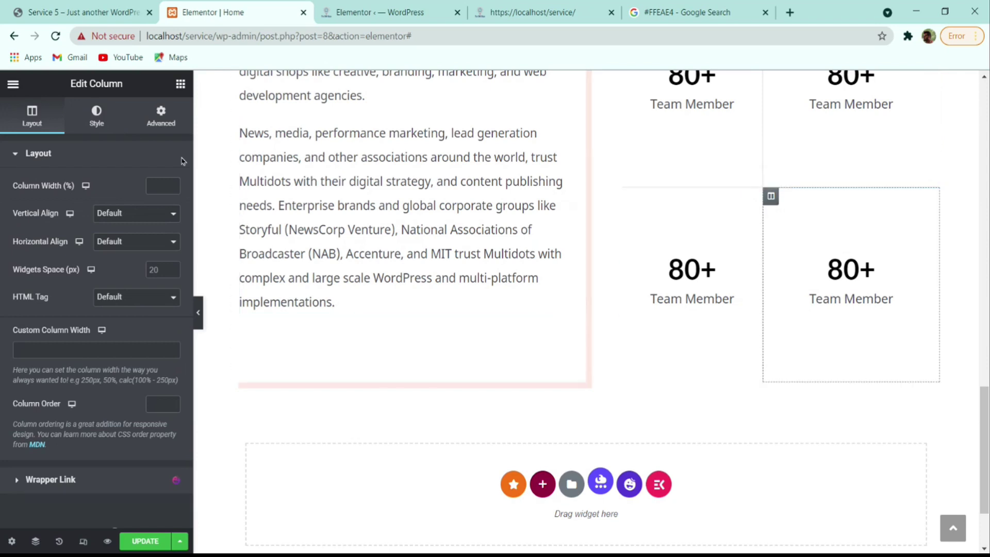
left_click(110, 127)
left_click(51, 255)
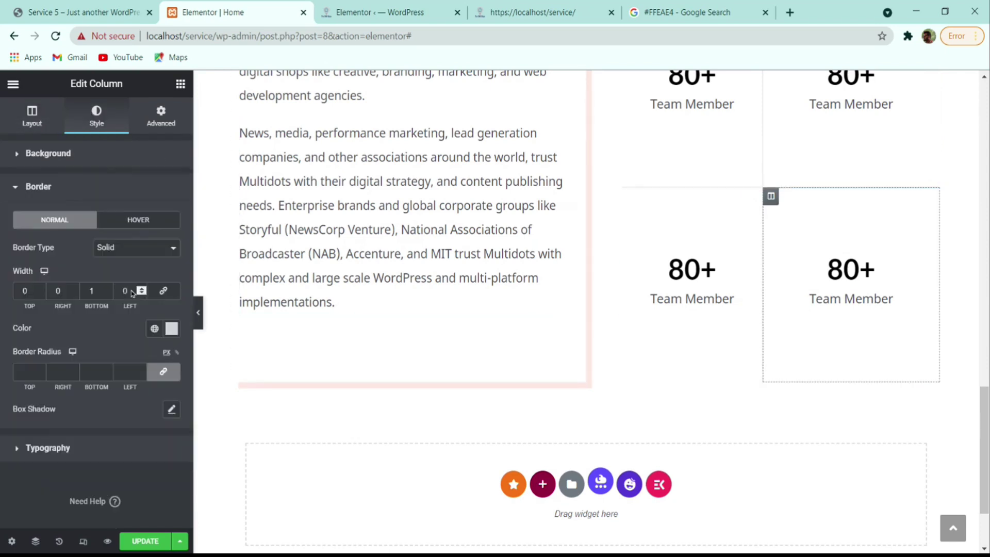
left_click(110, 293)
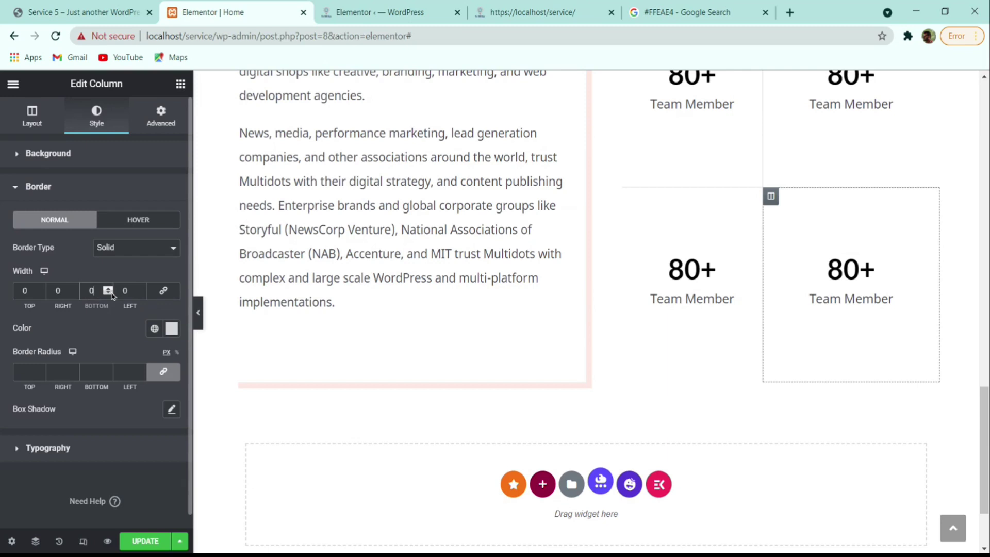
left_click(199, 312)
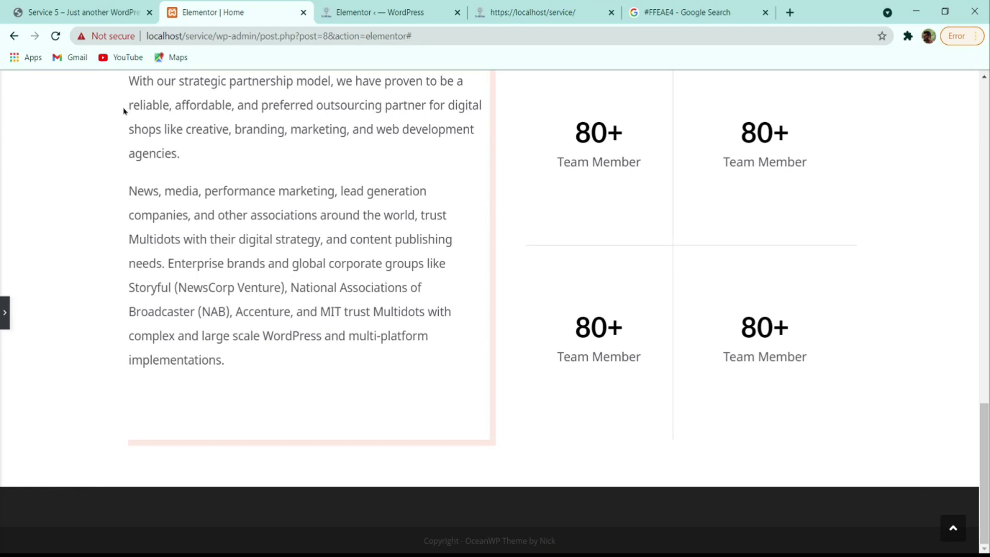
left_click(4, 312)
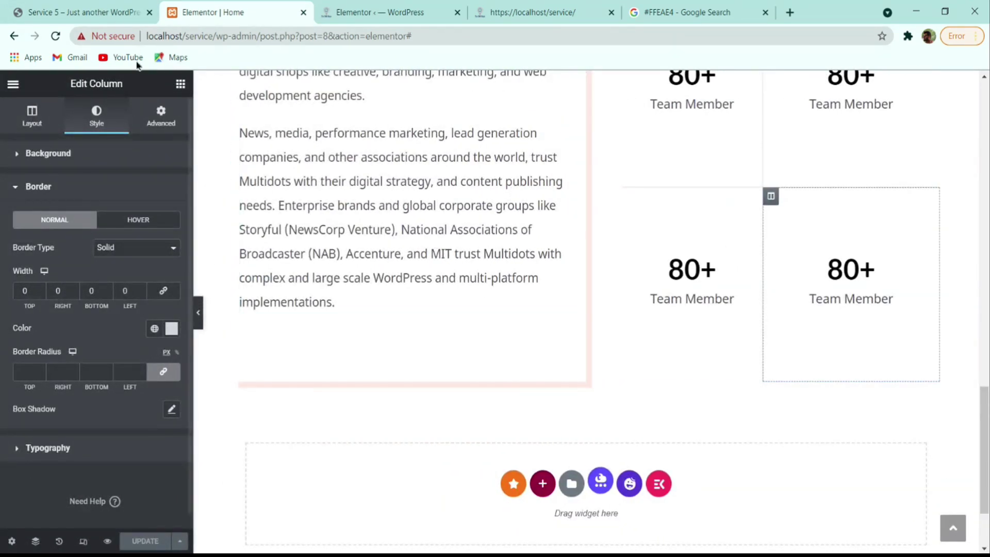
left_click(117, 9)
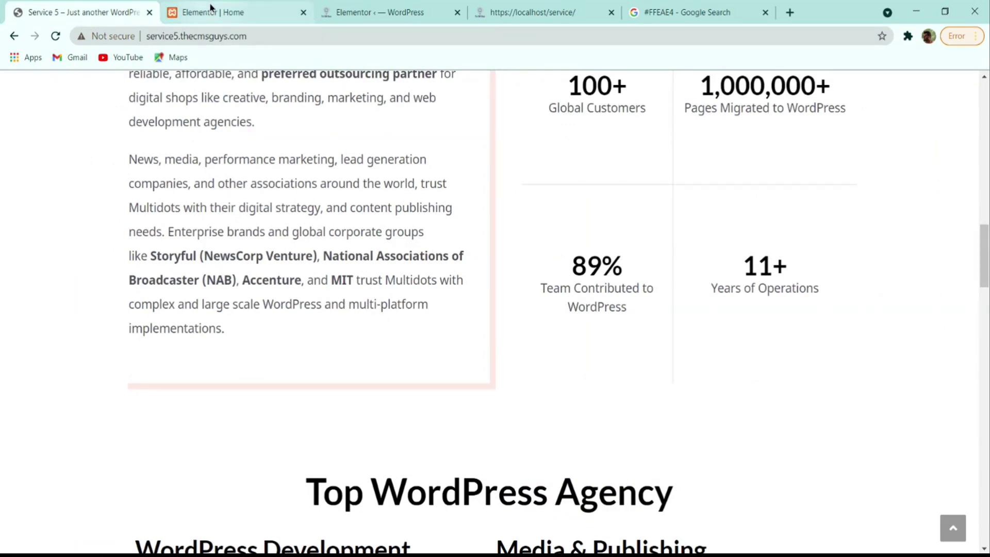
left_click(210, 9)
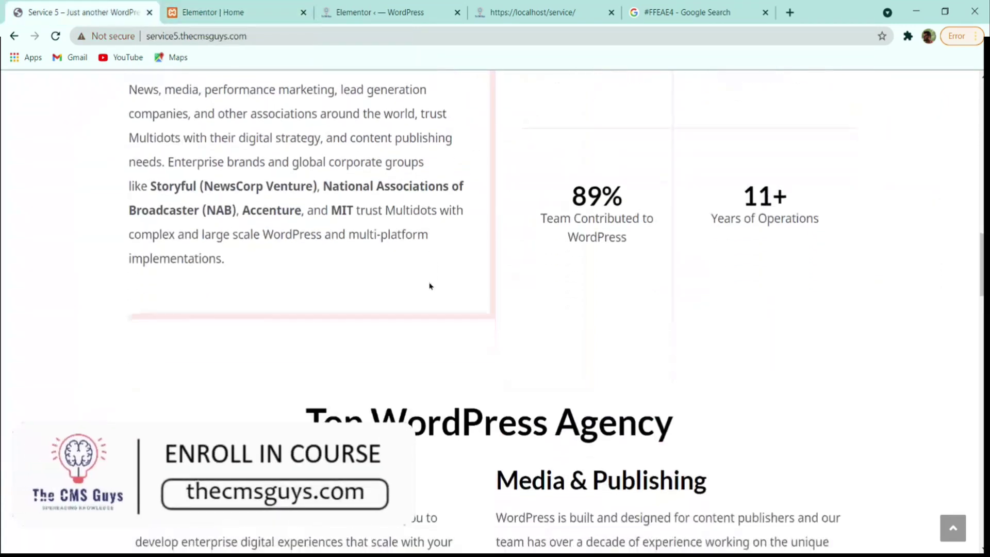
scroll(429, 287, "down", 3)
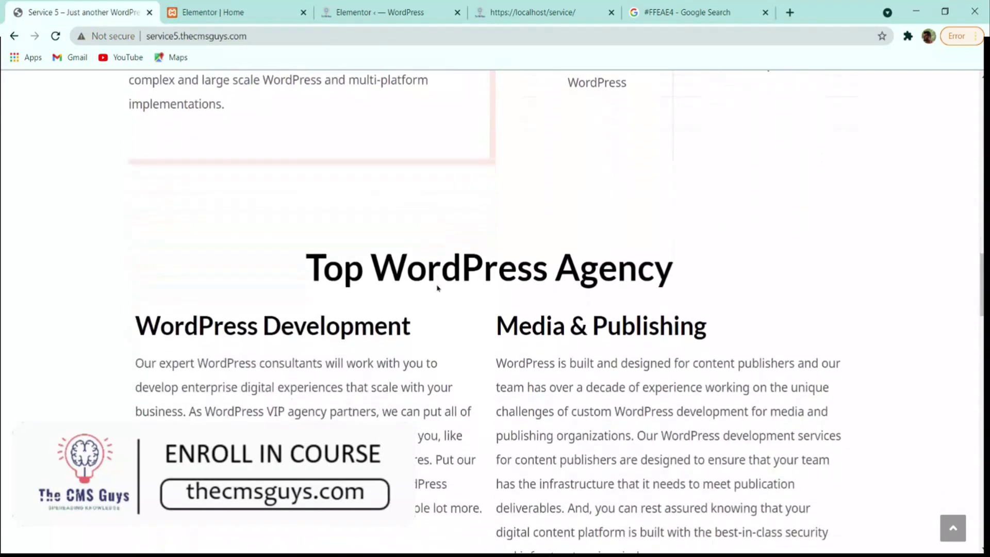
left_click_drag(296, 254, 704, 246)
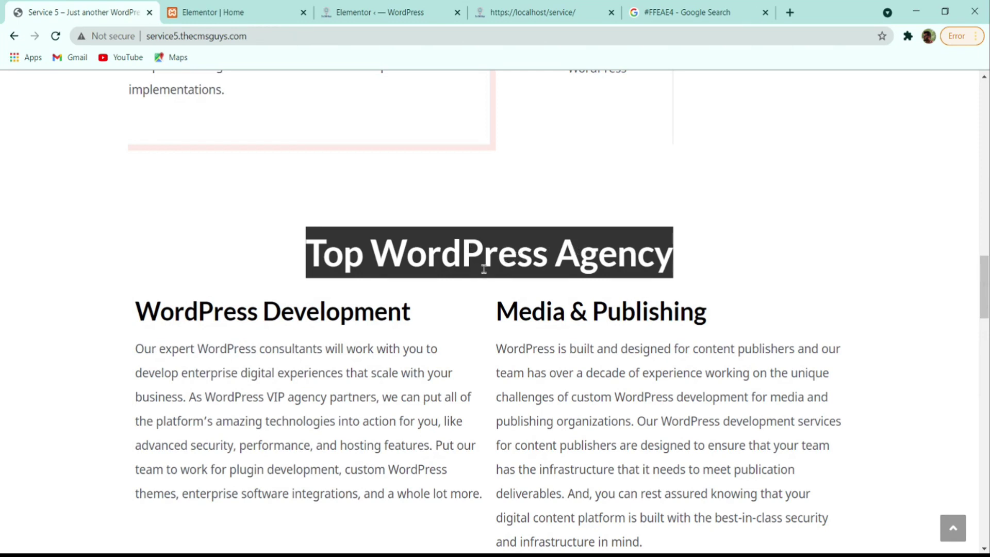
left_click(250, 9)
scroll(627, 311, "down", 2)
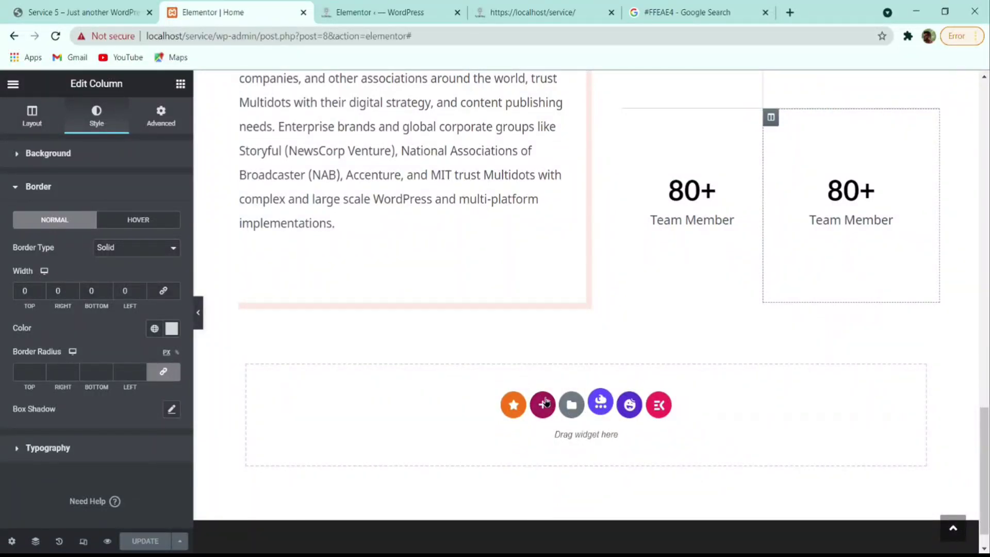
- Add a one-column section at the page end and paste in the 'Know more about' heading
left_click(543, 403)
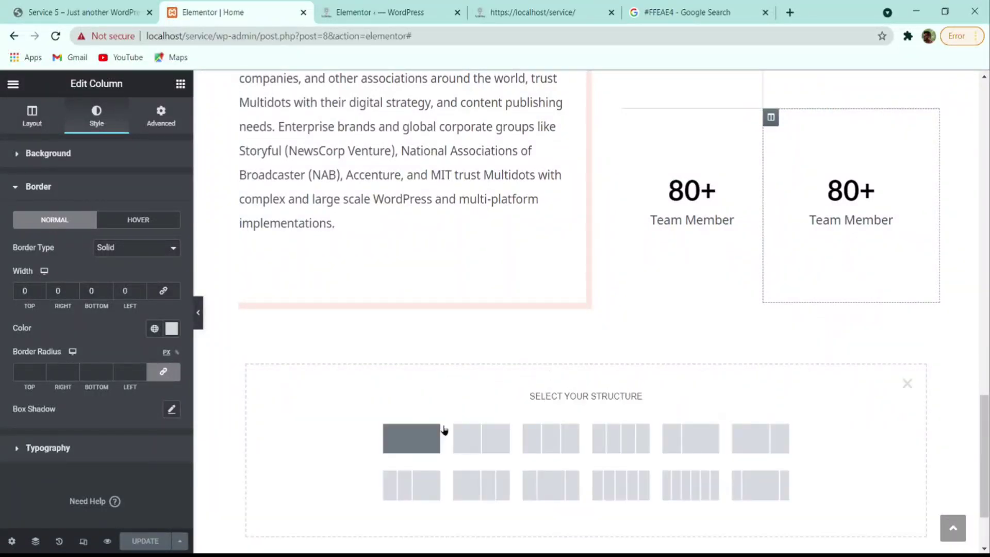
left_click(423, 432)
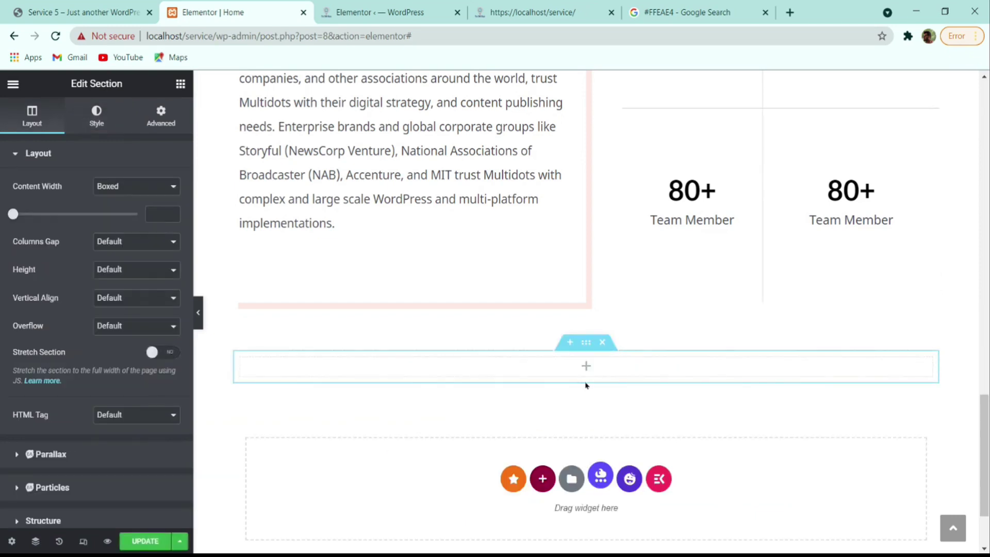
scroll(578, 378, "up", 10)
scroll(558, 370, "up", 1)
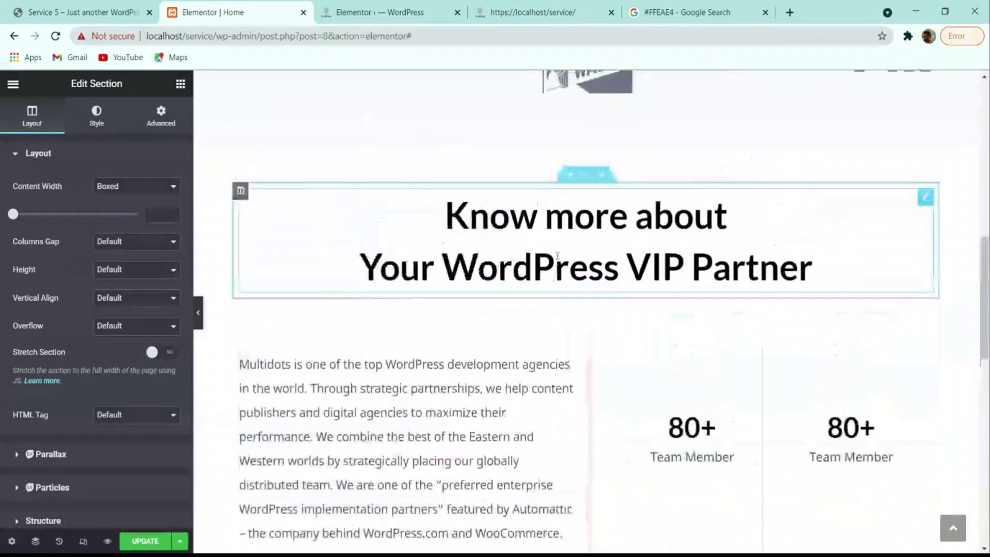
right_click(577, 239)
left_click(601, 292)
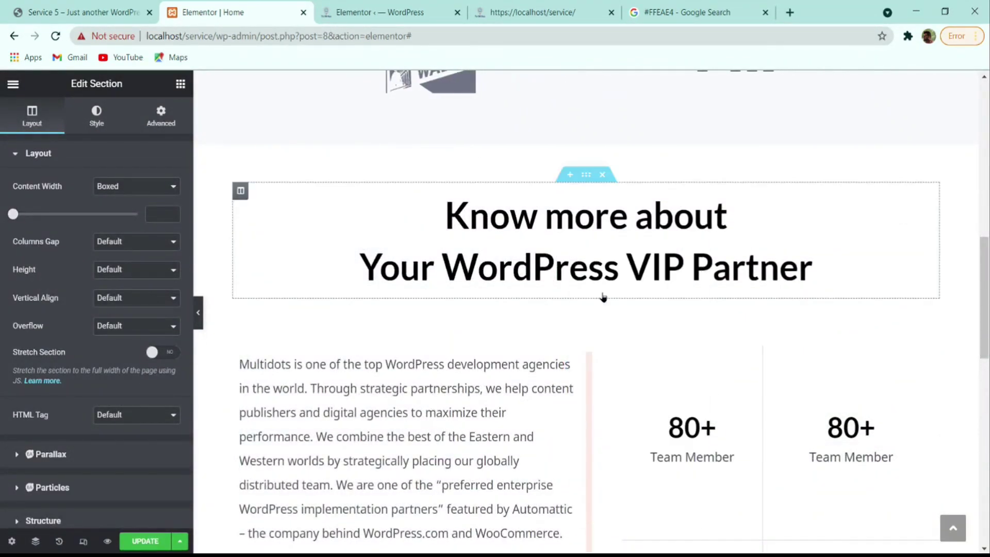
scroll(584, 309, "down", 9)
scroll(584, 309, "down", 3)
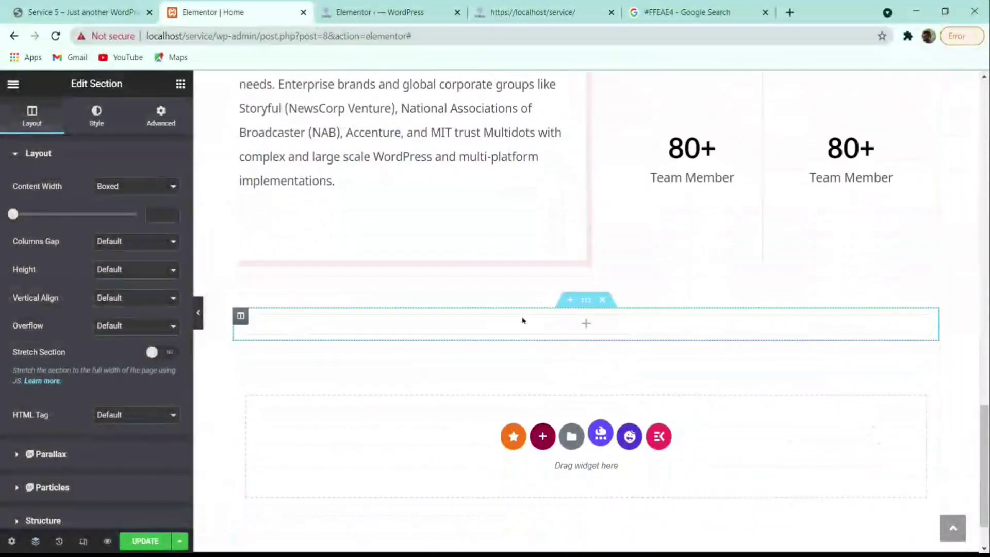
right_click(534, 323)
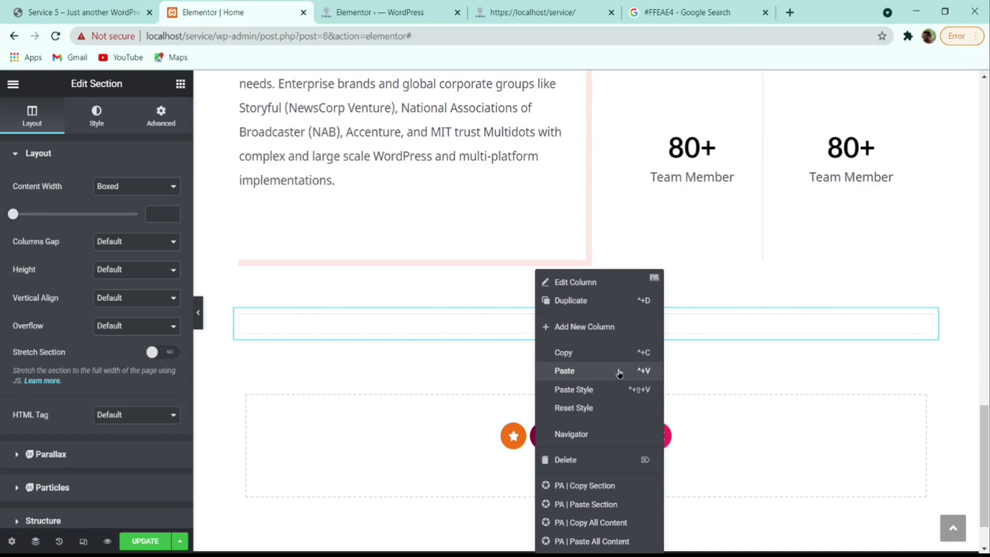
left_click(619, 373)
- Retitle the pasted heading 'Top WordPress Agency' and check the reference site
left_click(90, 229)
key("ctrl+a")
key("ctrl+v")
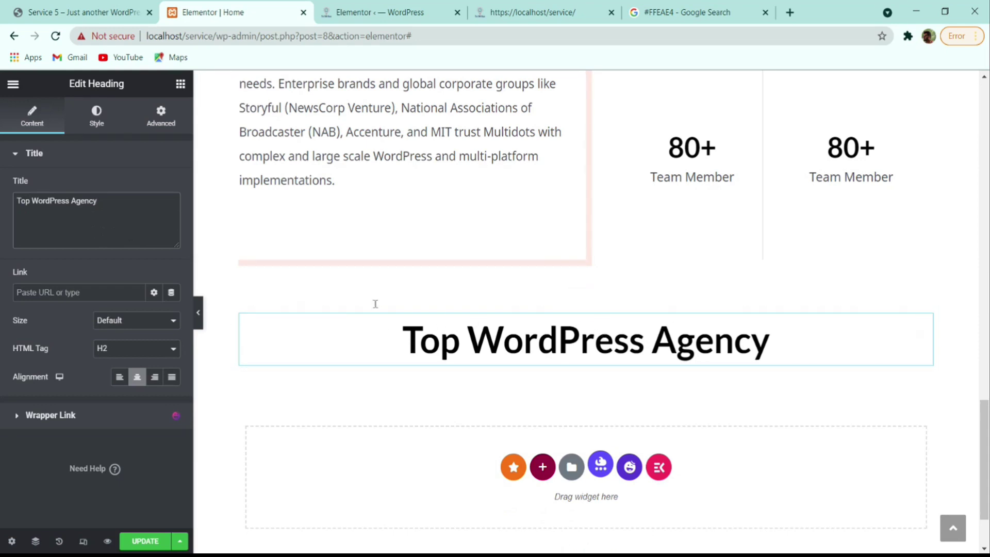
left_click(53, 10)
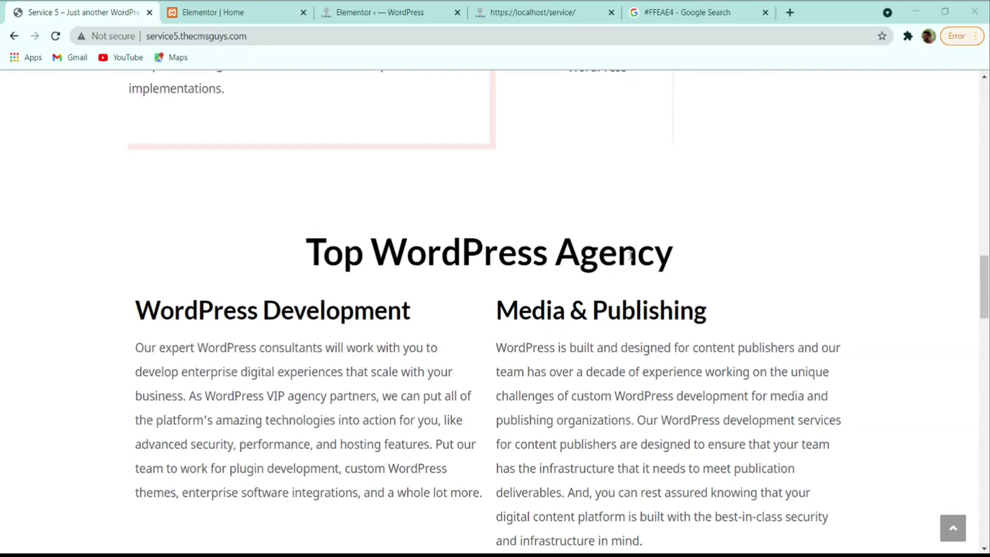
- Drop a two-column Inner Section under the Top WordPress Agency heading
scroll(529, 290, "down", 2)
scroll(529, 290, "down", 7)
scroll(475, 362, "up", 6)
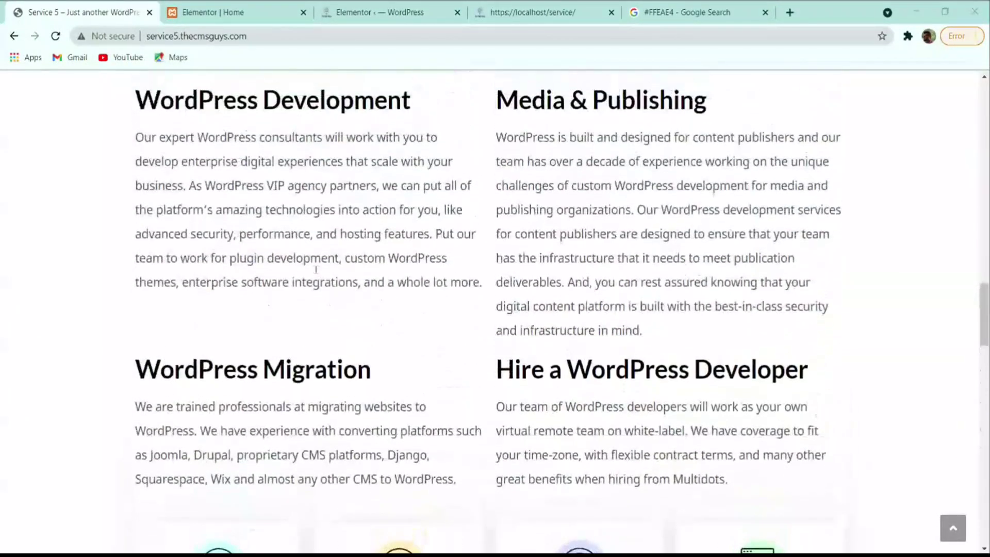
scroll(418, 318, "up", 2)
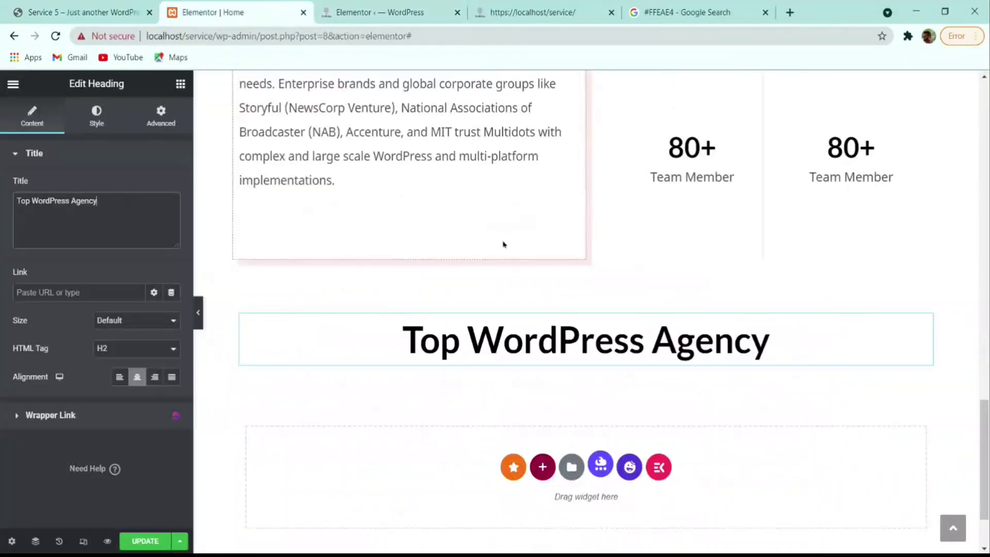
left_click(211, 12)
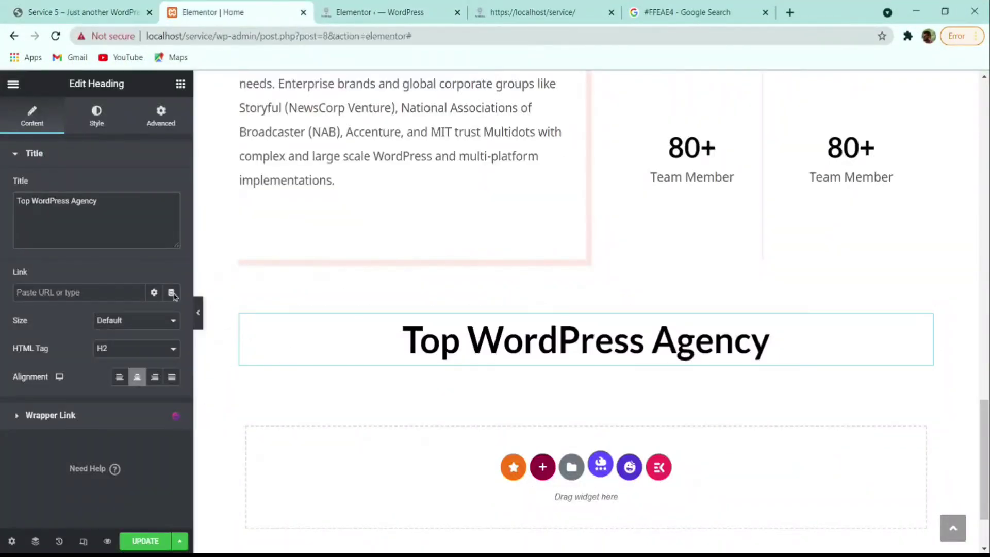
left_click(180, 84)
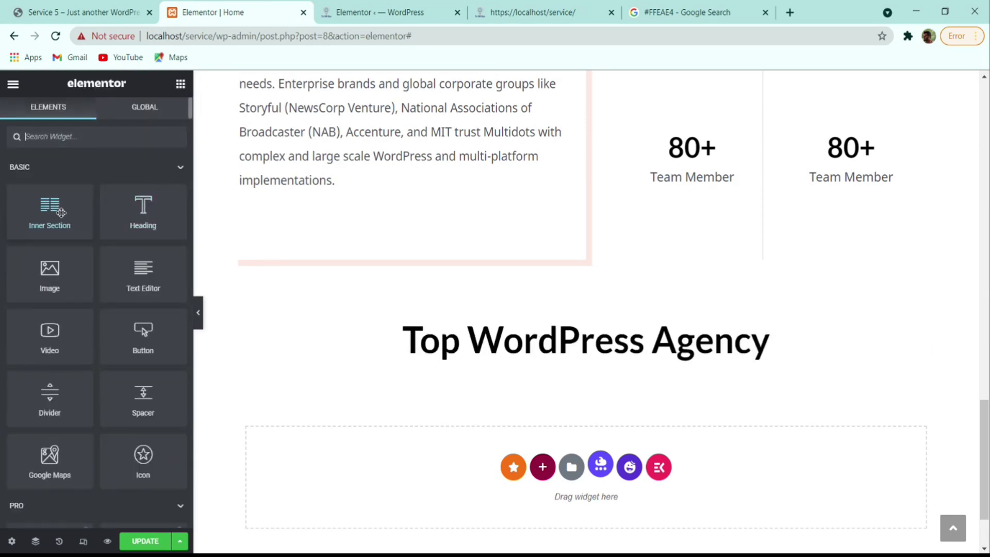
left_click_drag(64, 207, 563, 347)
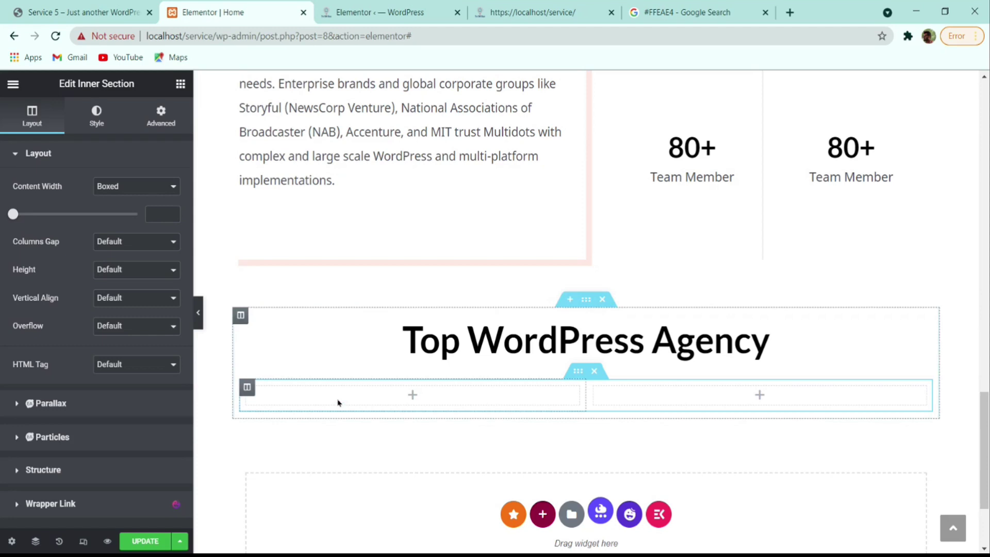
- Select the WordPress Development text on the reference site and add a Heading widget to the left column
left_click(128, 12)
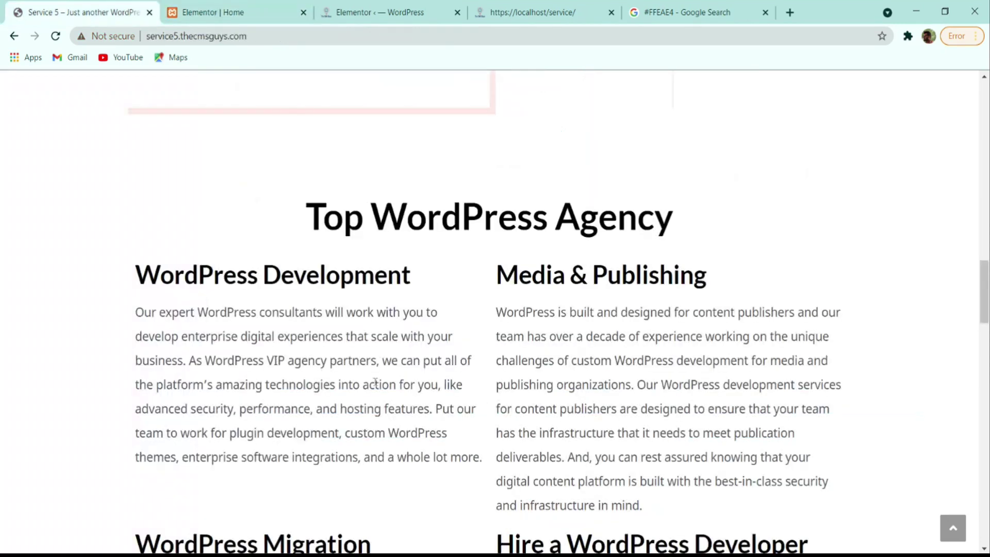
triple_click(302, 272)
left_click(232, 12)
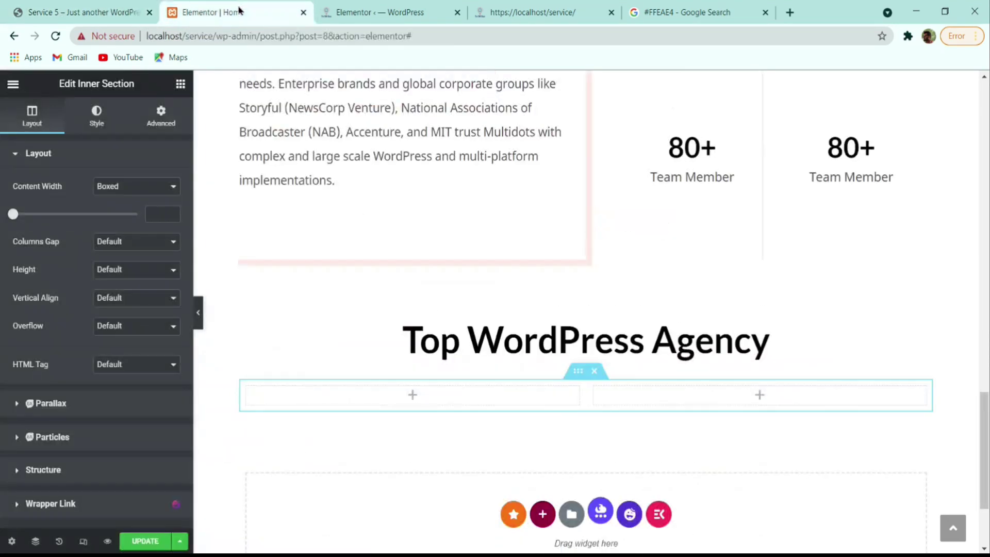
right_click(538, 343)
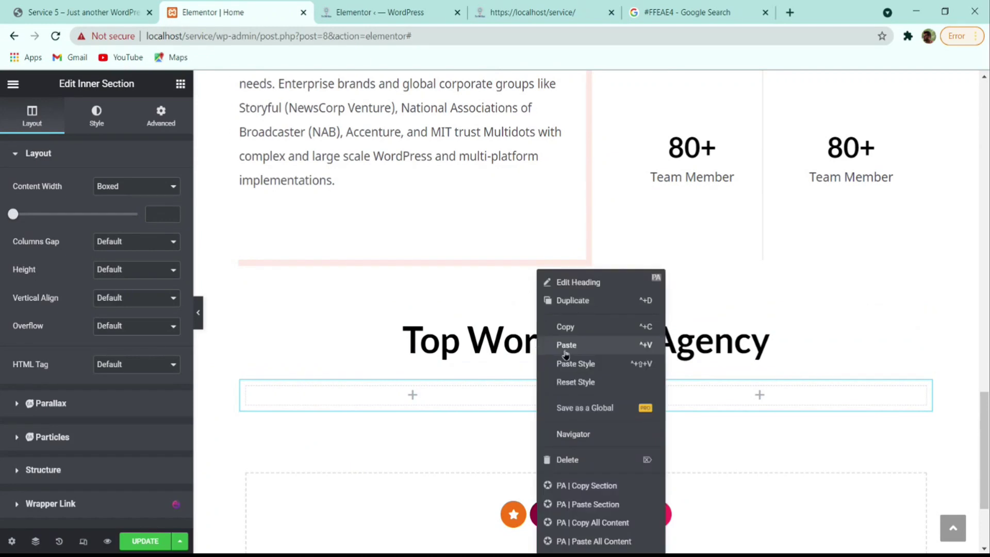
left_click(181, 84)
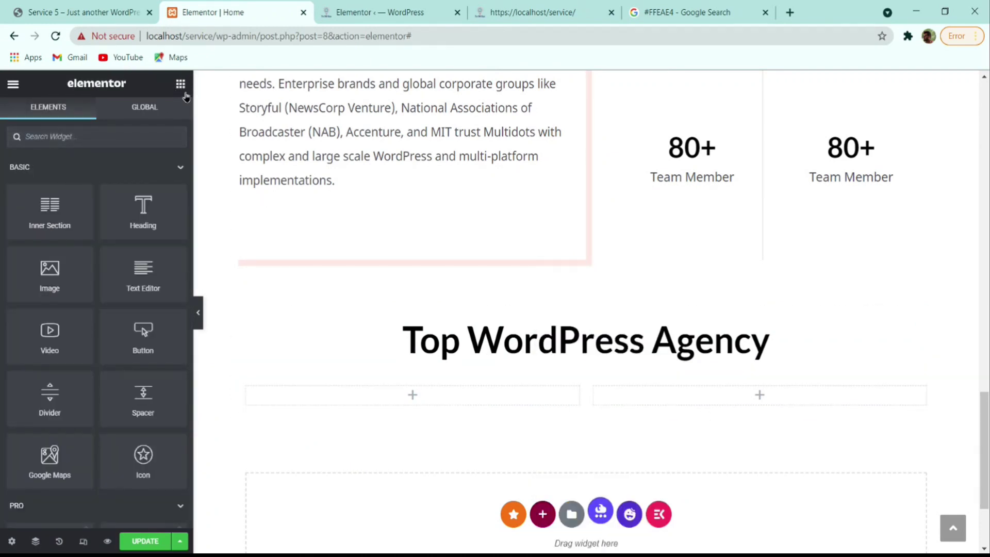
left_click_drag(132, 206, 412, 395)
- Copy the Top WordPress Agency heading and paste its style onto the placeholder heading
right_click(570, 330)
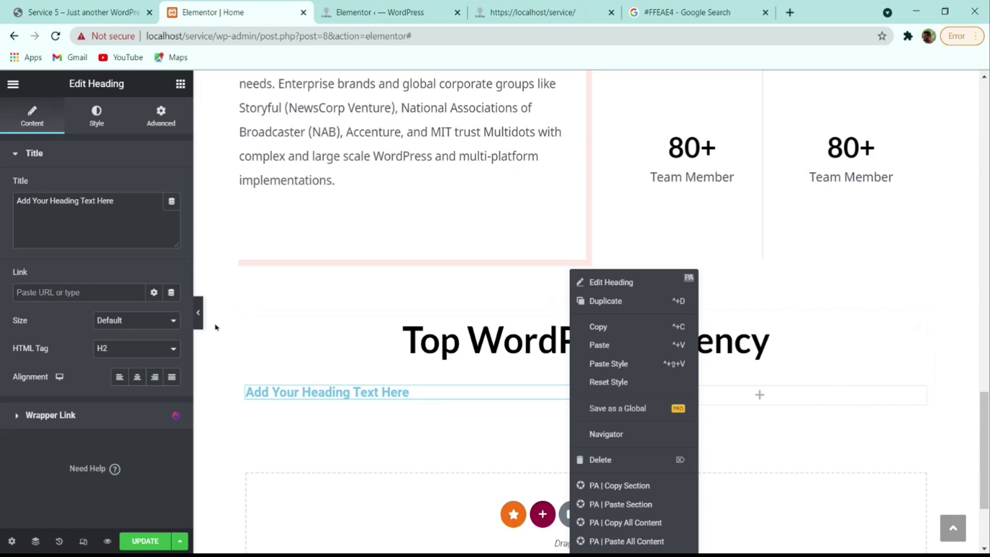
key("alt+Tab")
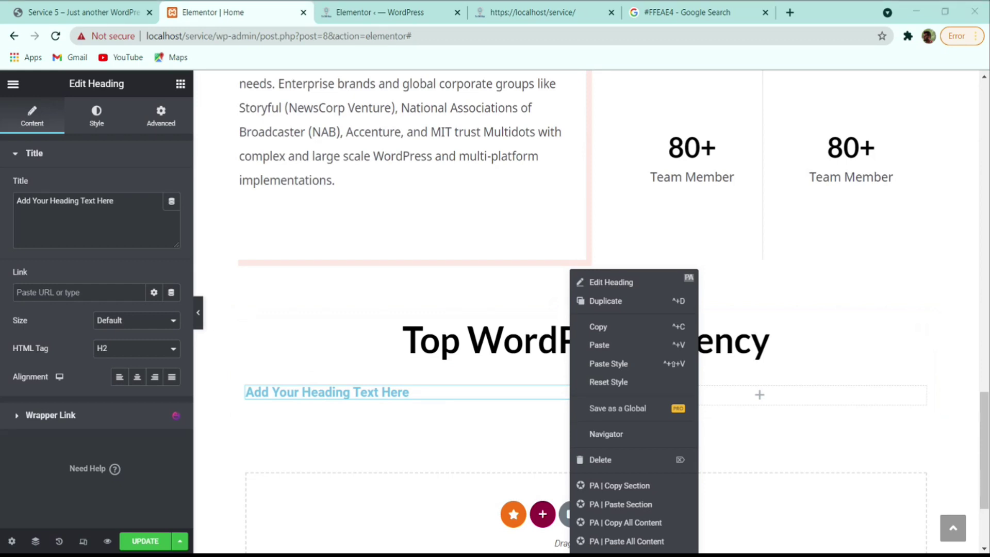
left_click(103, 119)
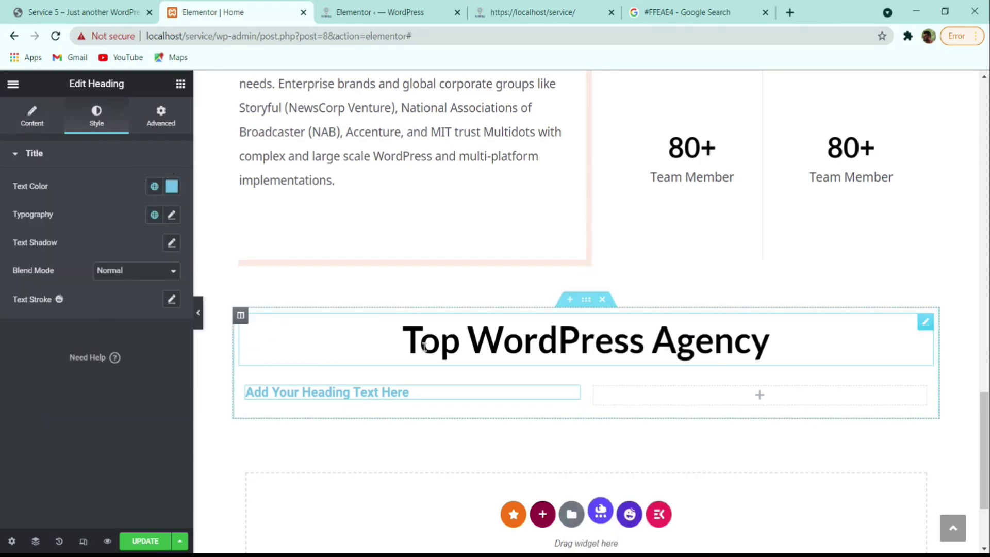
right_click(573, 341)
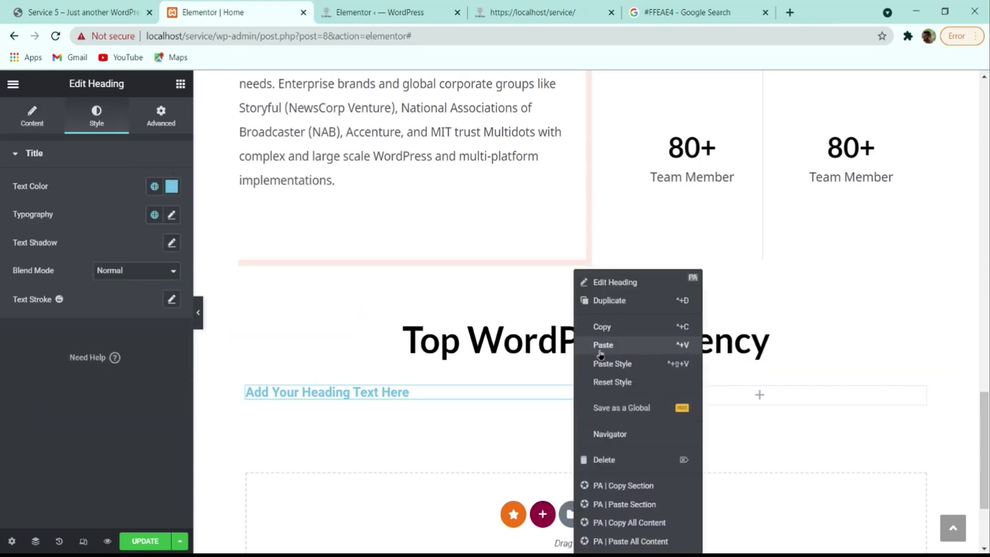
left_click(613, 327)
right_click(379, 394)
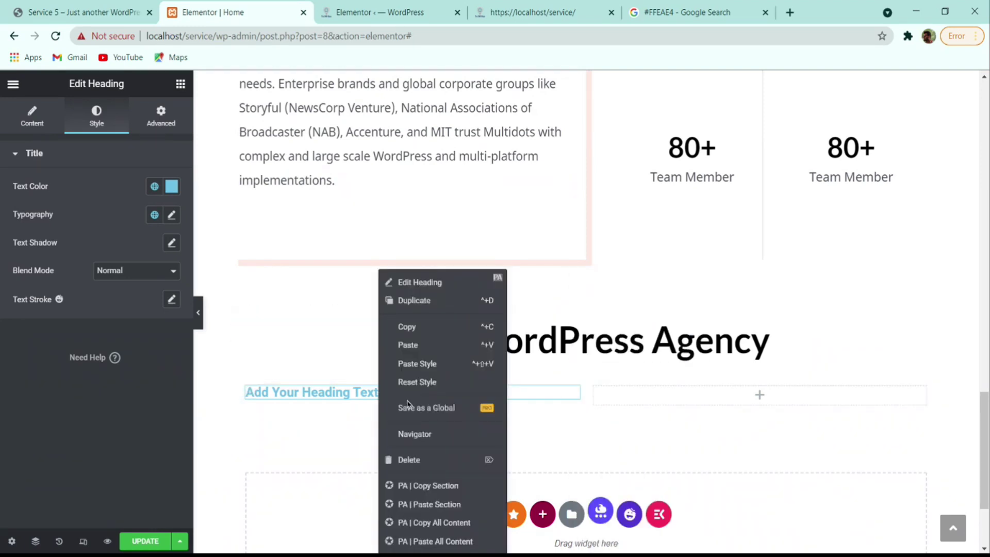
left_click(420, 363)
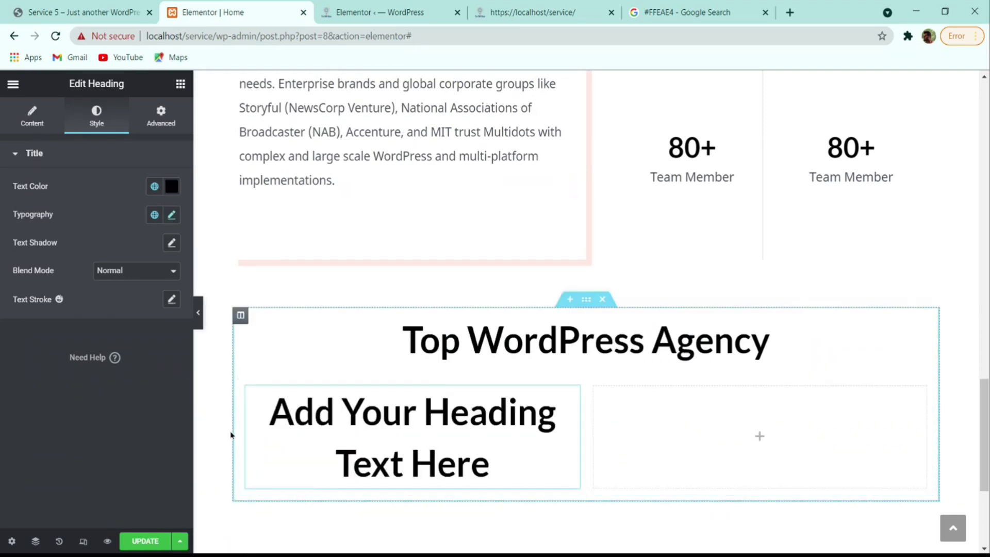
- Left-align the placeholder heading and change its title to 'WordPress Development'
left_click(36, 119)
left_click(120, 376)
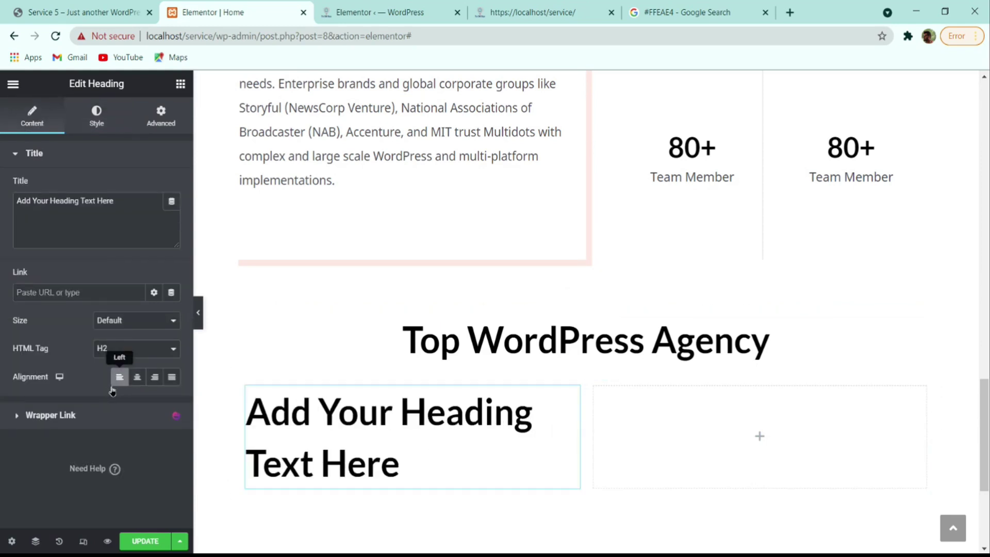
left_click(101, 234)
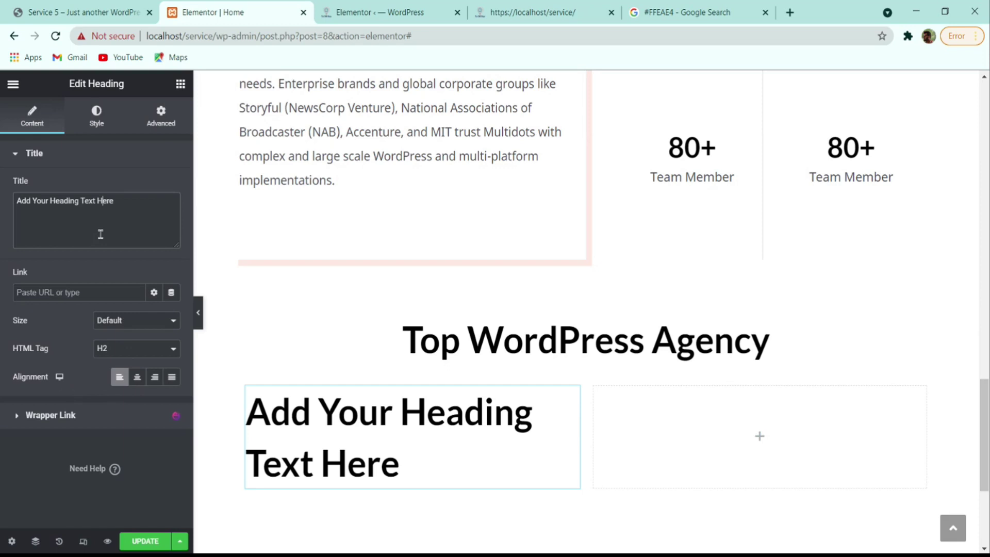
key("ctrl+a")
key("ctrl+v")
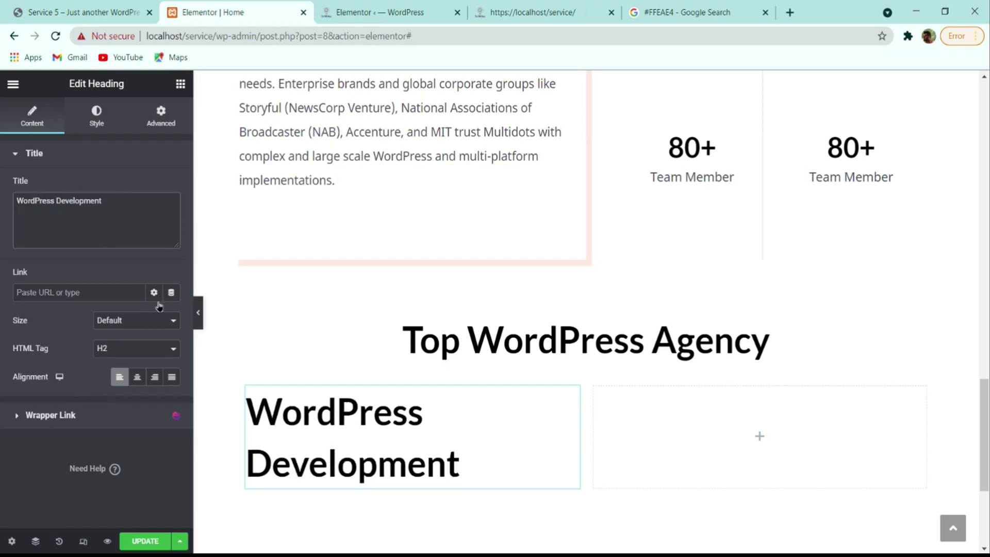
- Set the heading font size to 36 (typed 45, then stepped down)
left_click(93, 118)
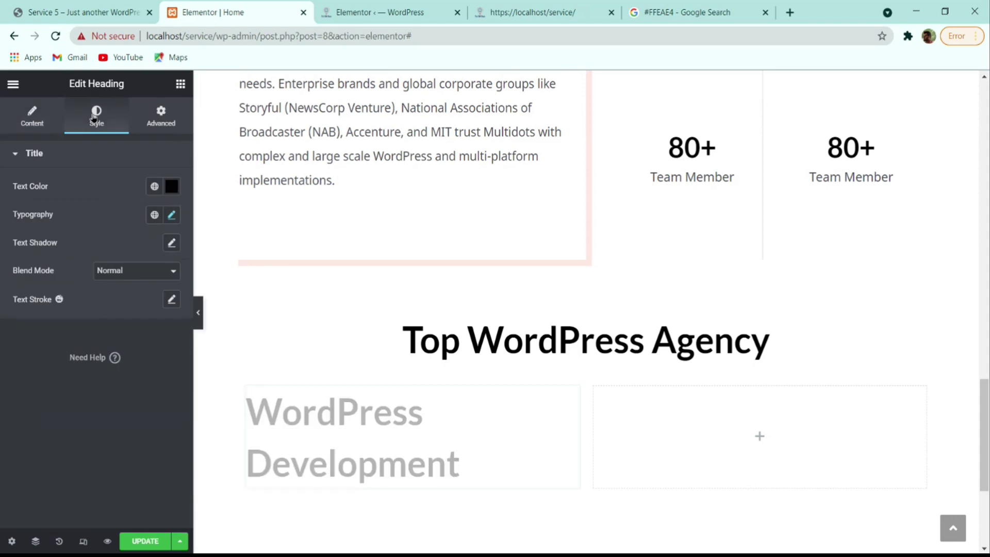
left_click(172, 215)
left_click_drag(157, 324, 117, 324)
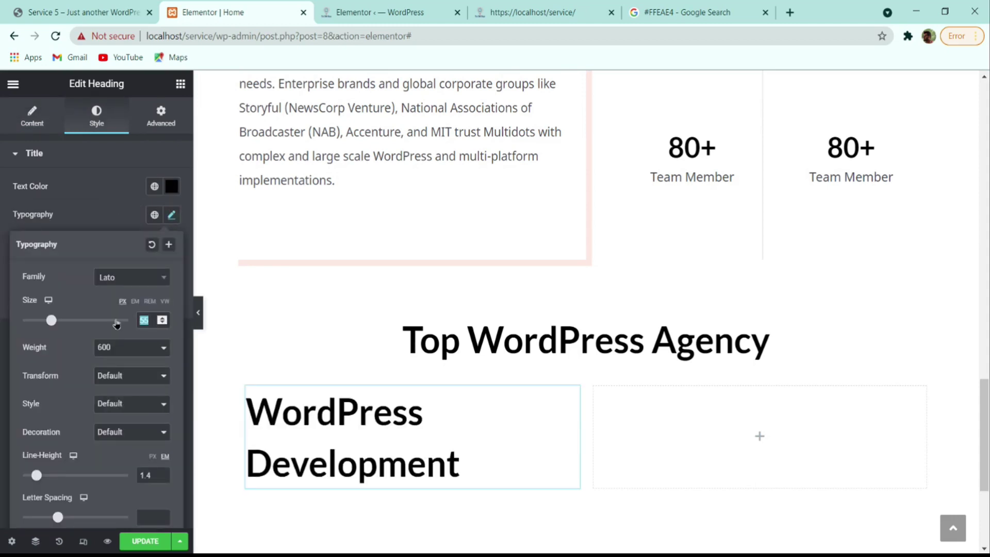
type("45")
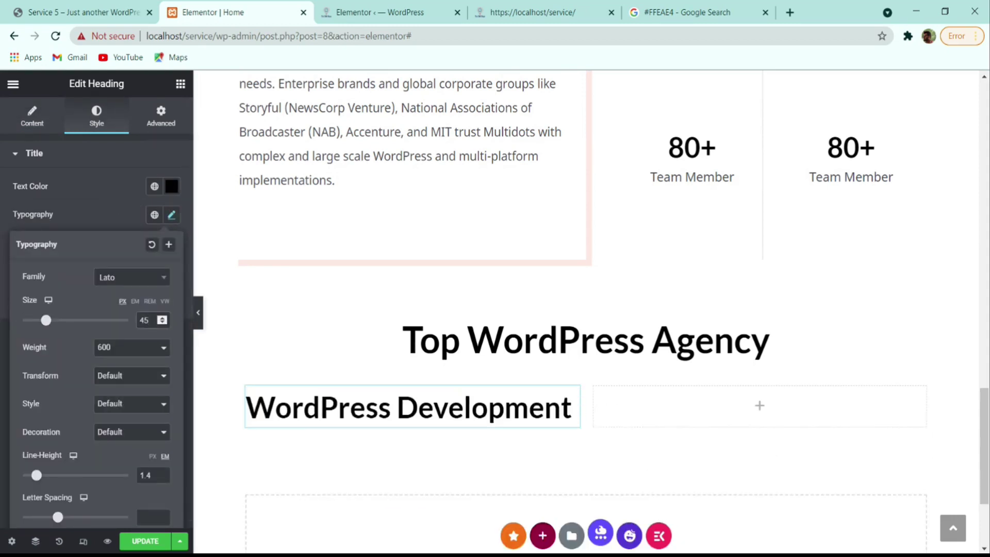
key("Down")
key("Down")
key("Down")
key("Down")
key("Down")
key("Down")
key("Down")
key("Down")
key("Down")
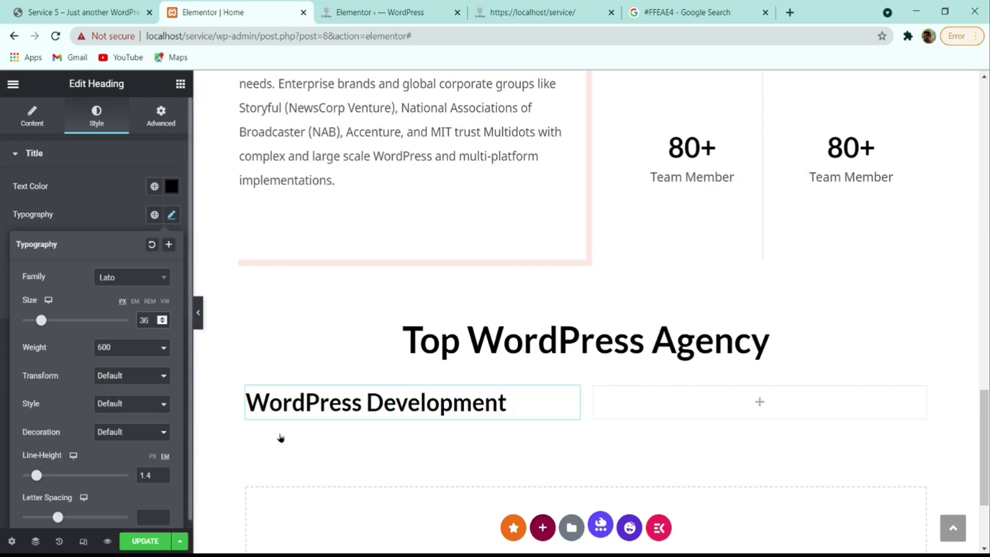
left_click(77, 213)
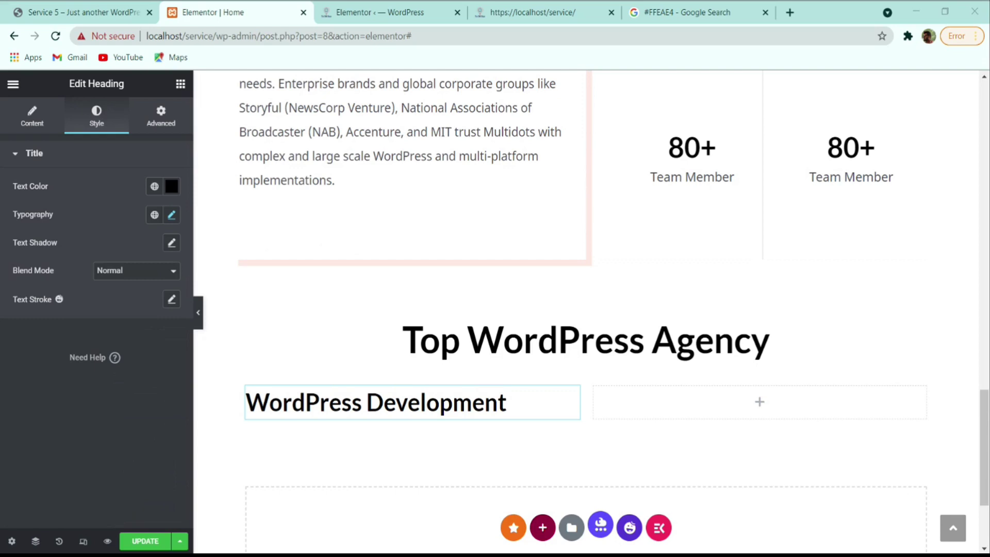
left_click(78, 12)
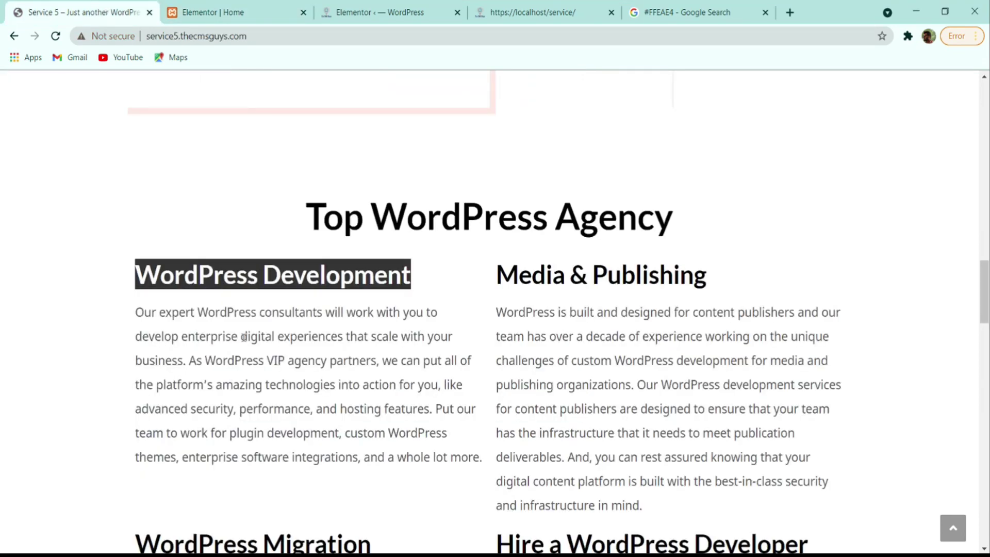
- Copy the 'Our expert WordPress consultants…' paragraph and paste it into a duplicate of the heading
left_click(229, 330)
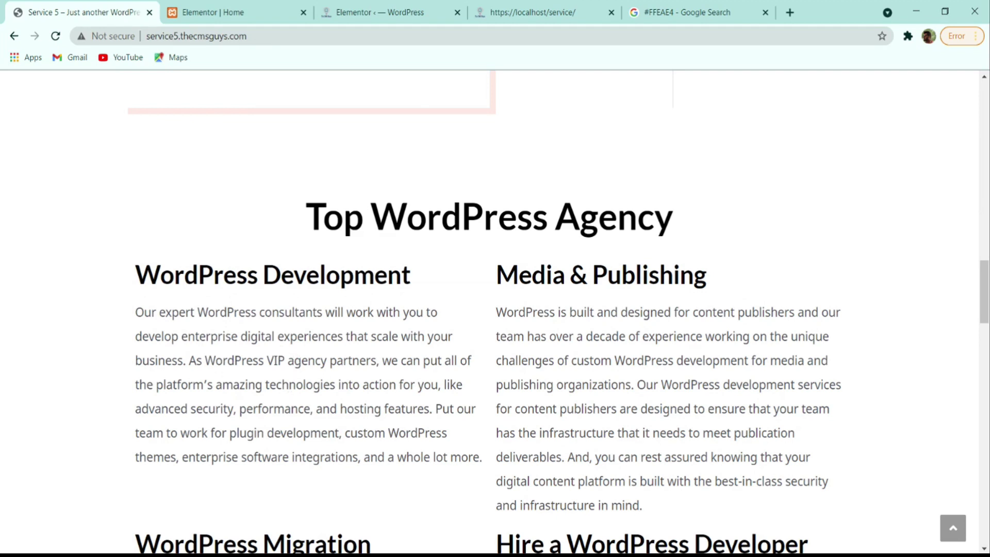
triple_click(230, 363)
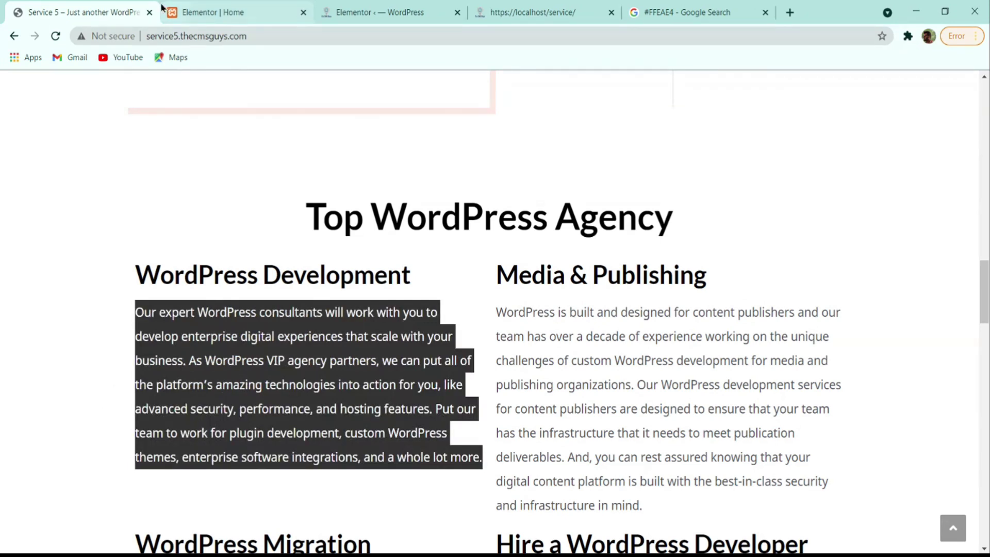
left_click(216, 13)
right_click(412, 408)
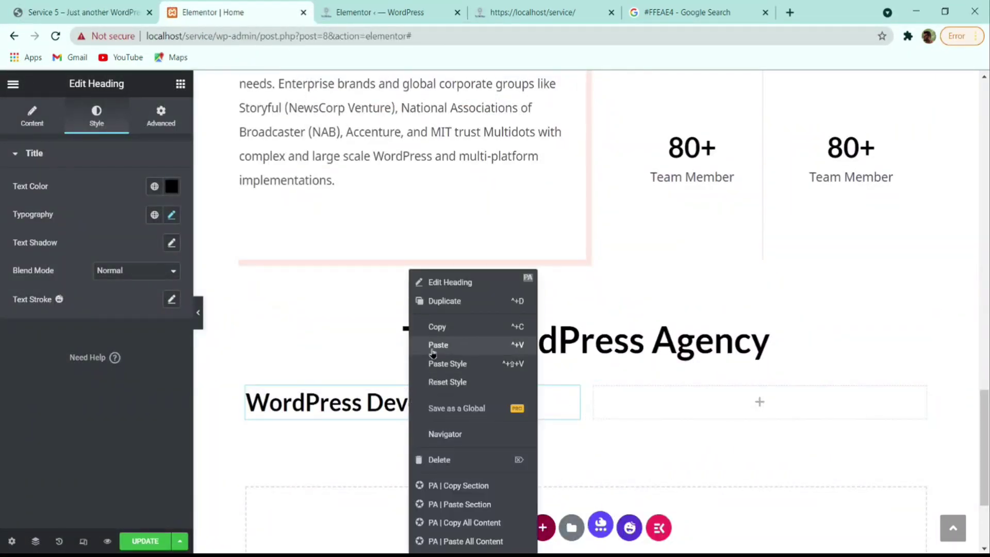
left_click(455, 309)
left_click(116, 237)
key("ctrl+a")
key("ctrl+v")
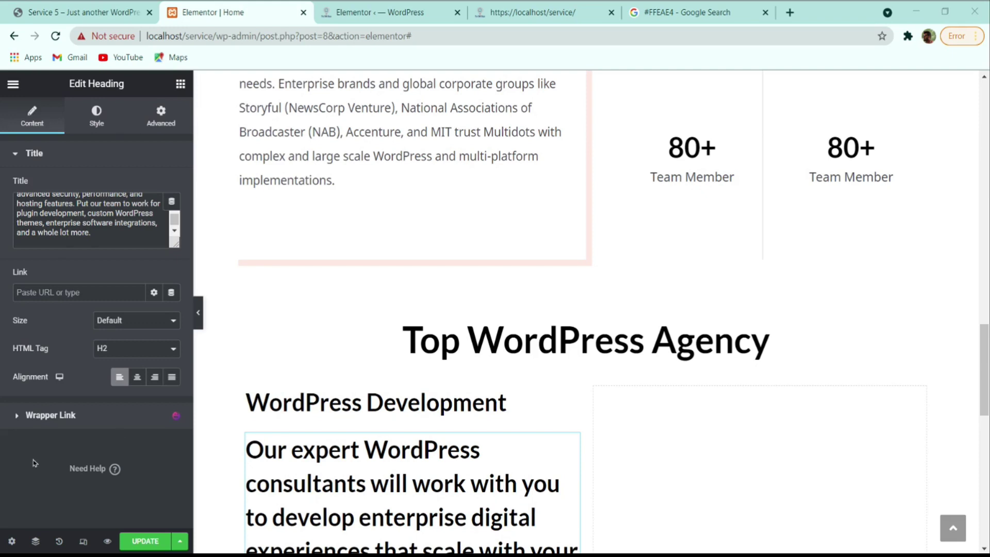
- Set the description's text colour to #4C5056
left_click(106, 123)
left_click(172, 186)
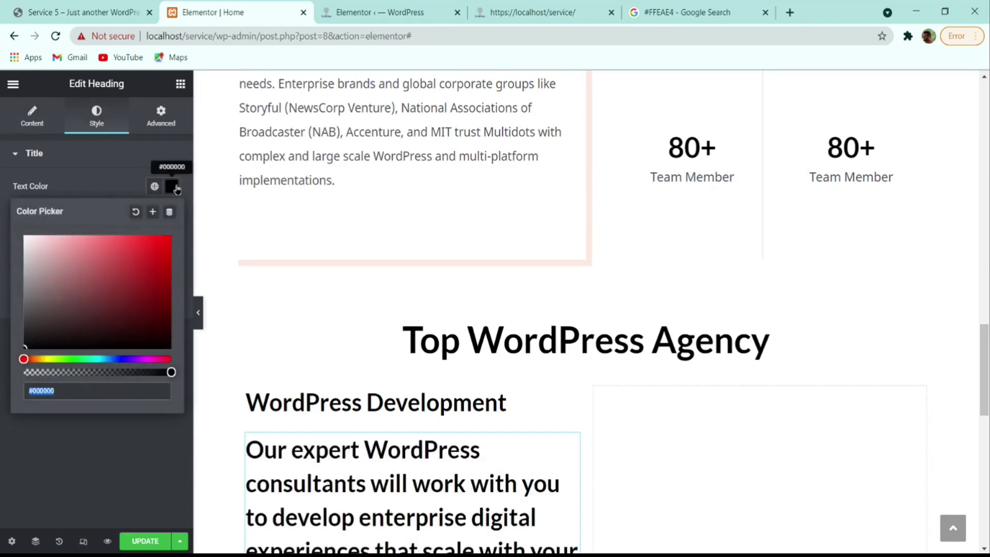
type("#4C5056")
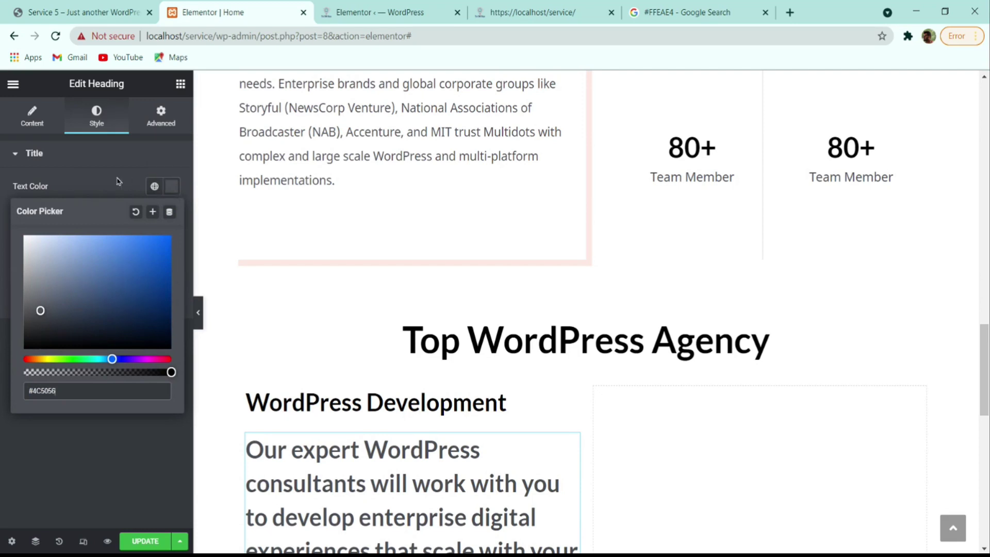
left_click(163, 186)
- Set the description typography to Noto Sans, size 18, line height 1.7, weight 400
left_click(172, 214)
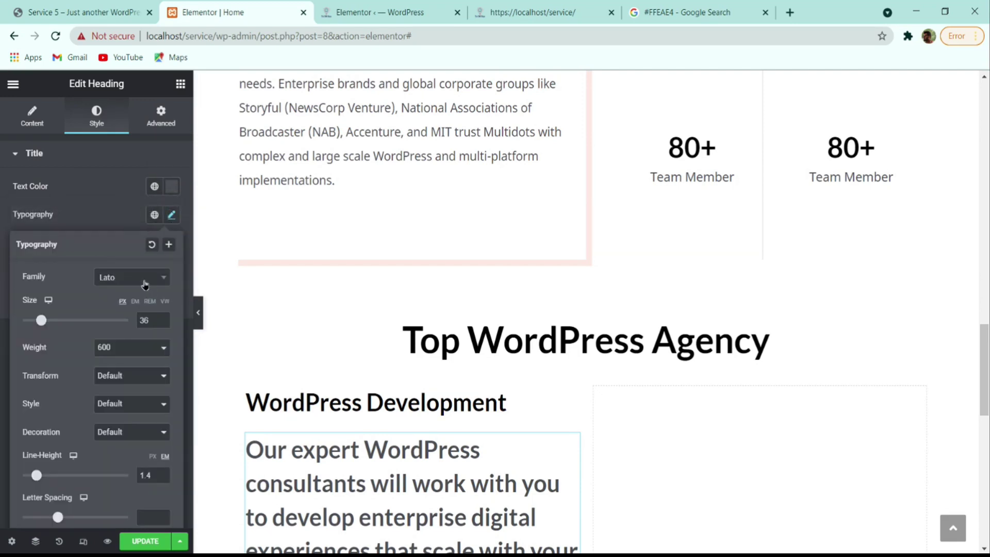
left_click(145, 282)
type("noto san")
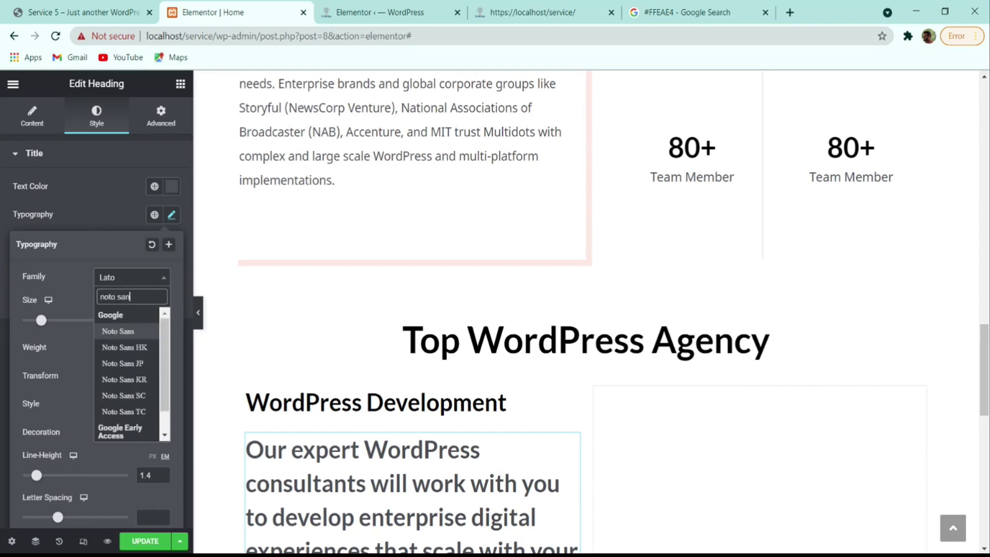
key("Return")
left_click_drag(156, 321, 128, 326)
type("18")
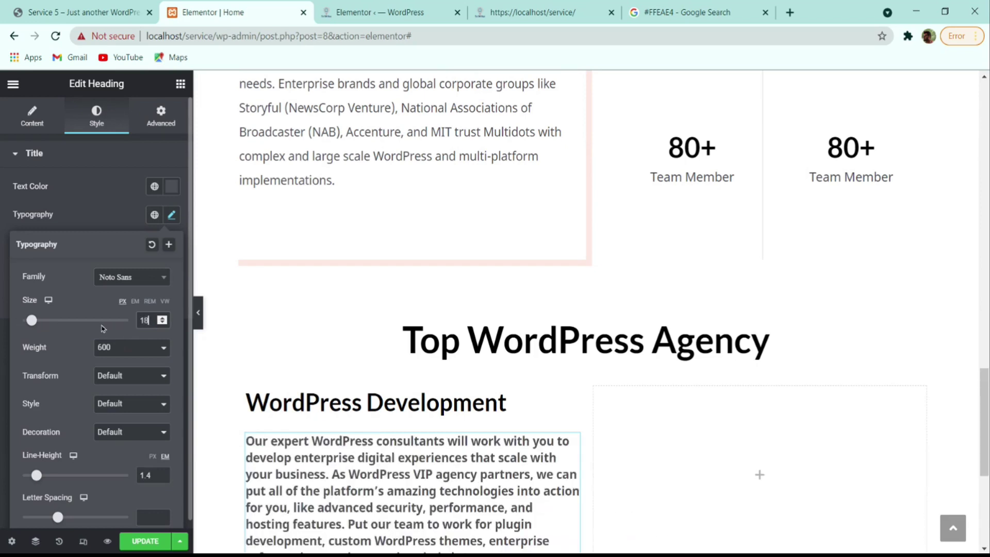
left_click(162, 472)
left_click(163, 472)
left_click(162, 473)
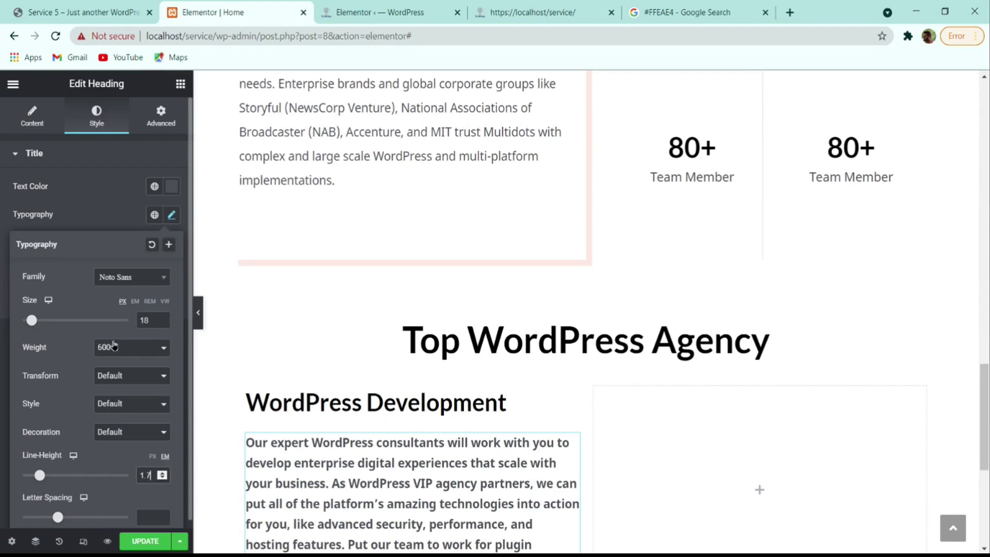
left_click(130, 364)
left_click(101, 233)
scroll(320, 375, "down", 5)
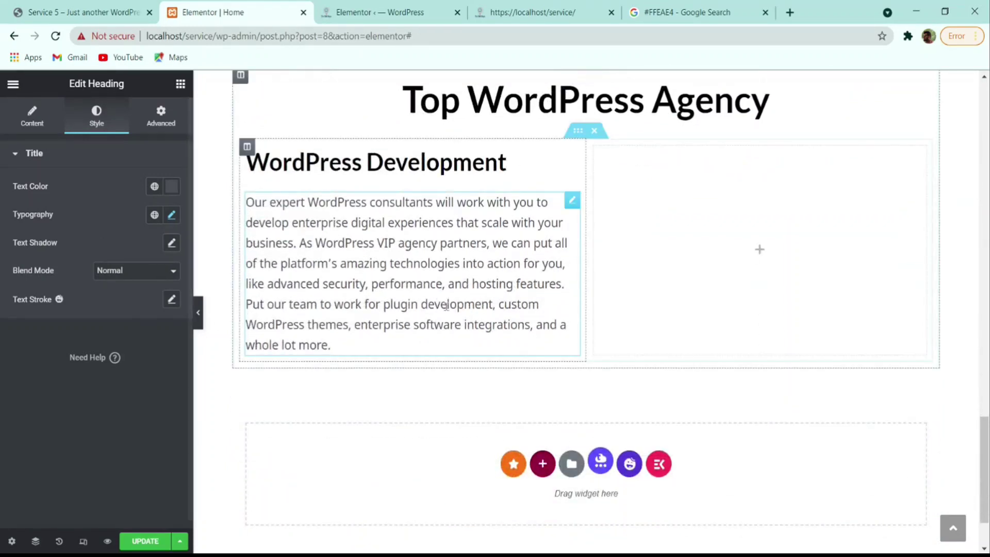
left_click(116, 7)
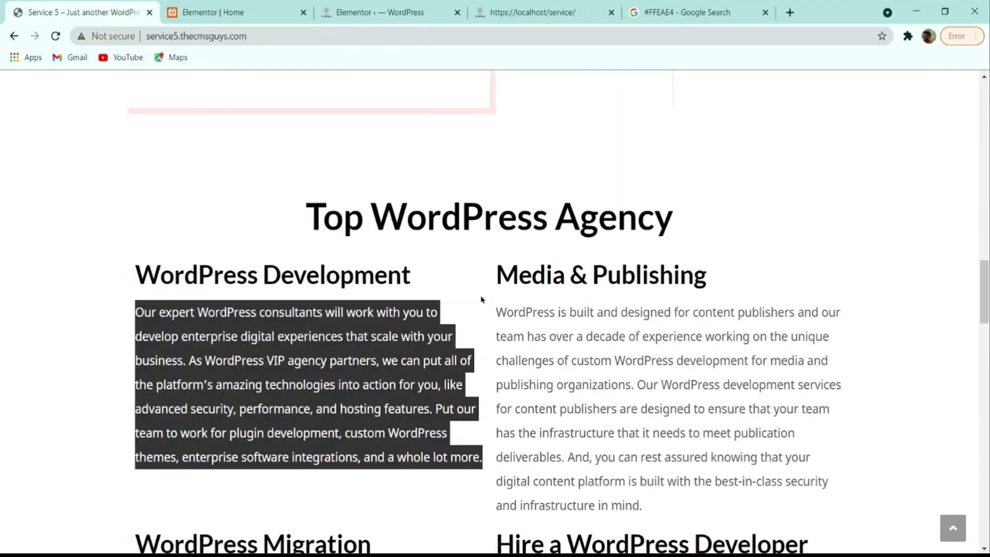
- Copy the WordPress Development heading and description into the right column
scroll(481, 299, "down", 3)
left_click(454, 184)
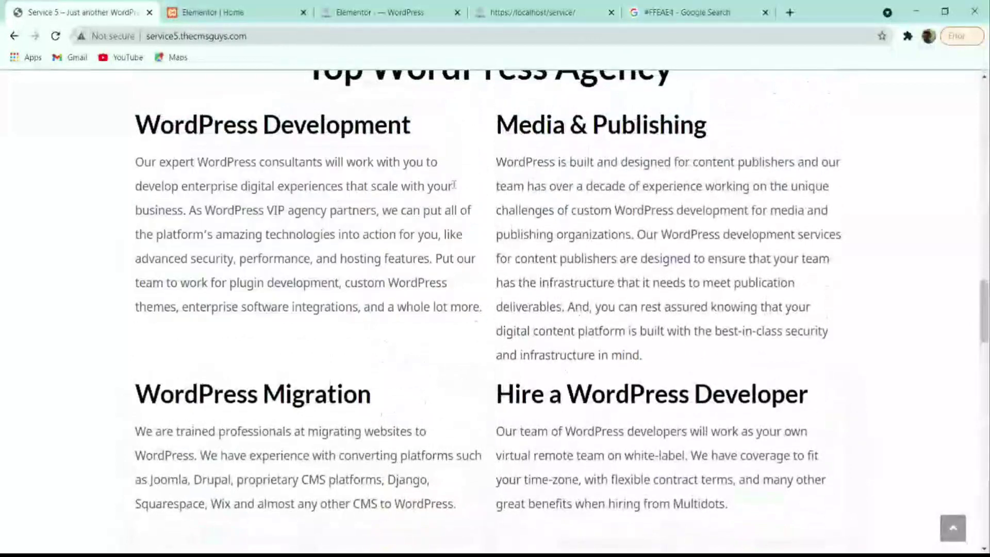
left_click_drag(513, 186, 605, 186)
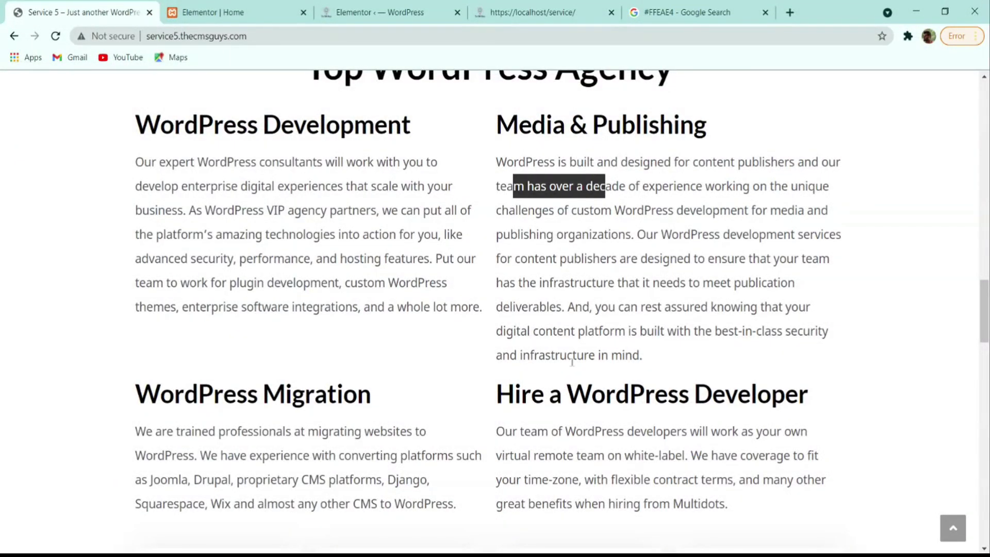
scroll(571, 362, "down", 3)
left_click(214, 11)
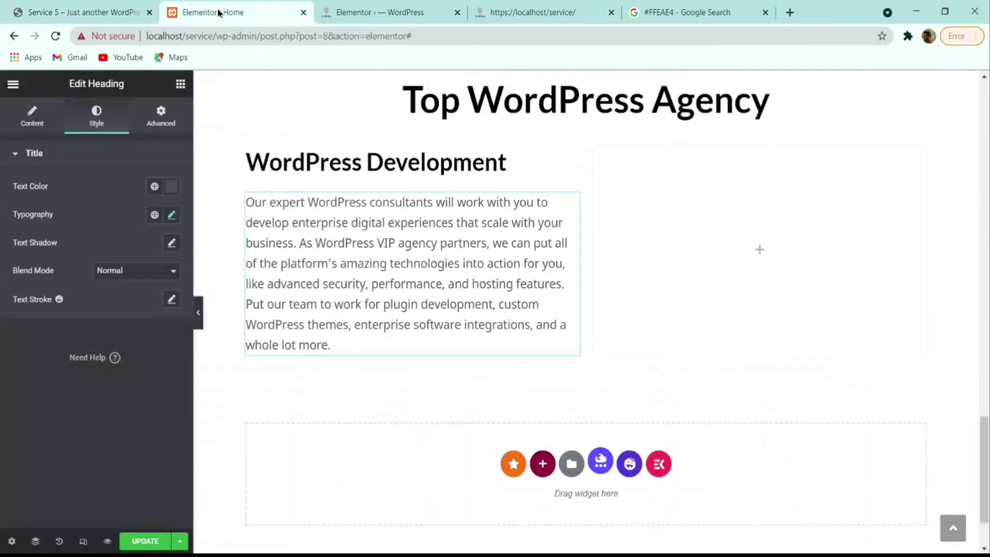
right_click(379, 155)
left_click(441, 210)
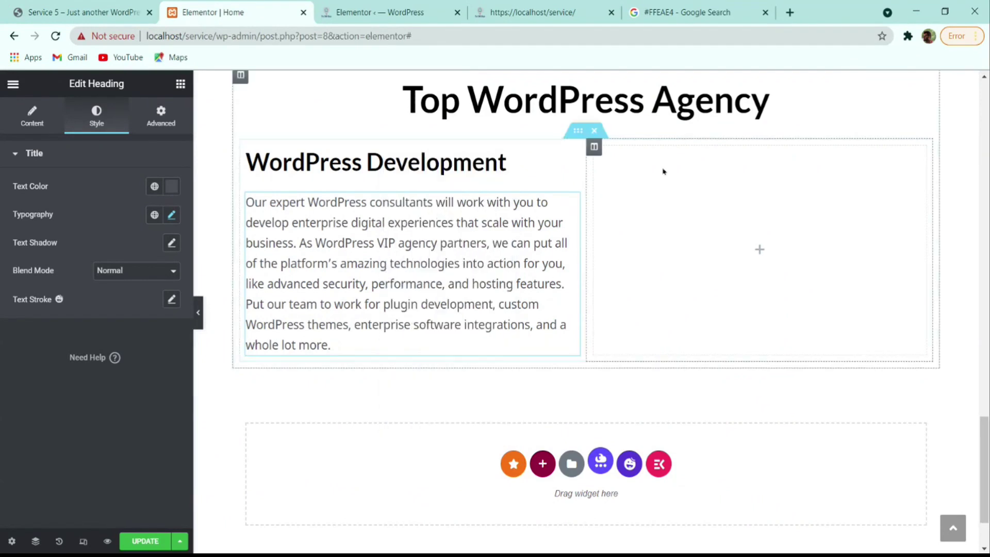
right_click(639, 191)
left_click(684, 287)
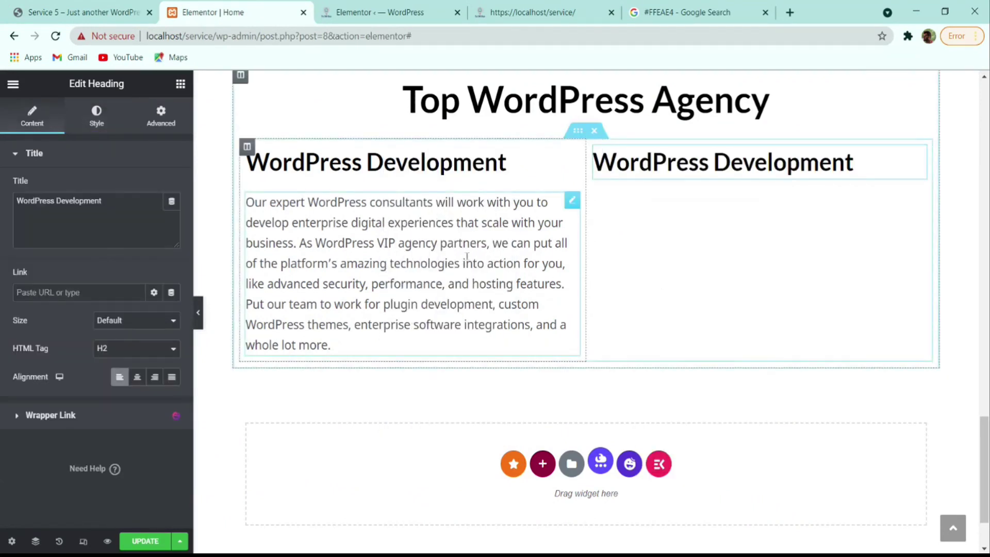
right_click(442, 261)
left_click(497, 316)
right_click(666, 223)
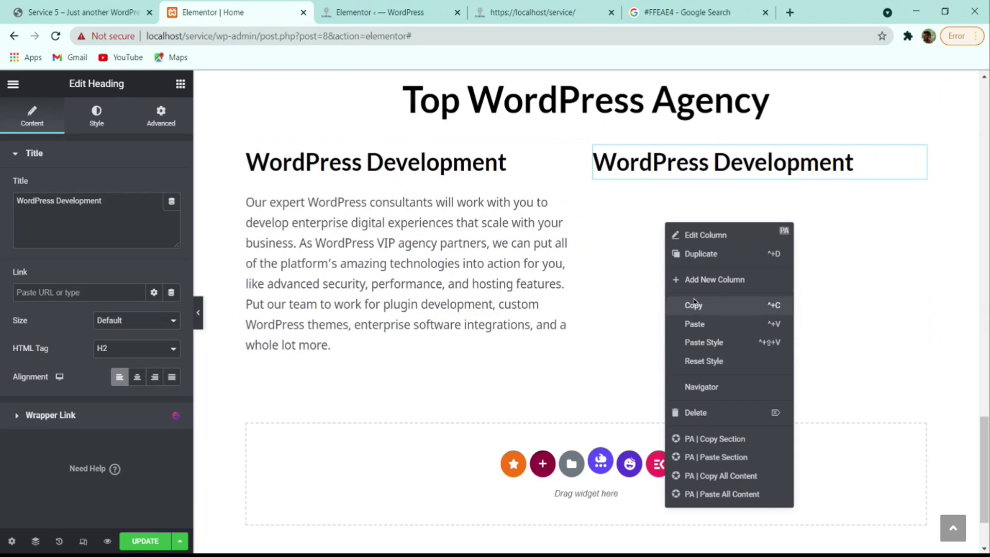
left_click(694, 323)
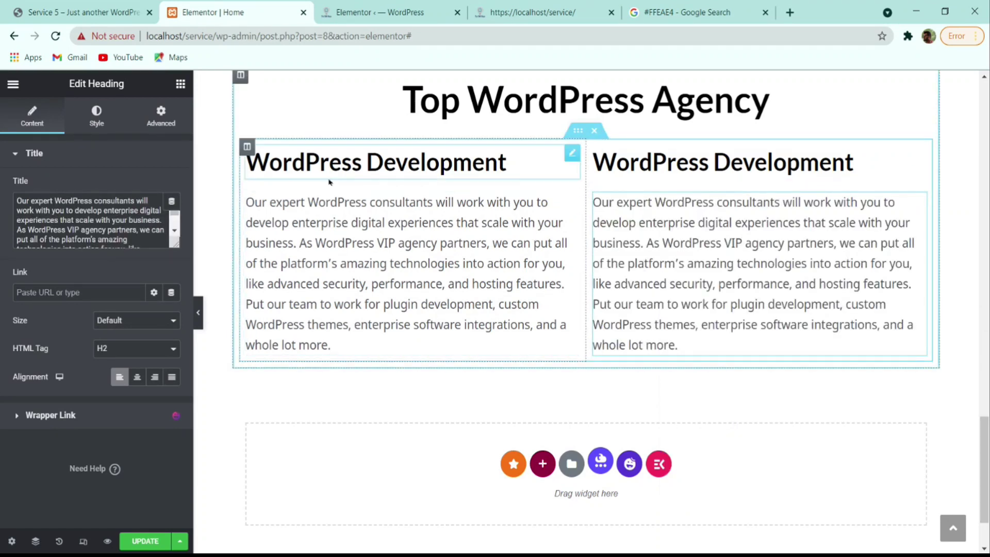
- Set the inner section's column gap to Wide and hide the panel to preview
left_click(577, 130)
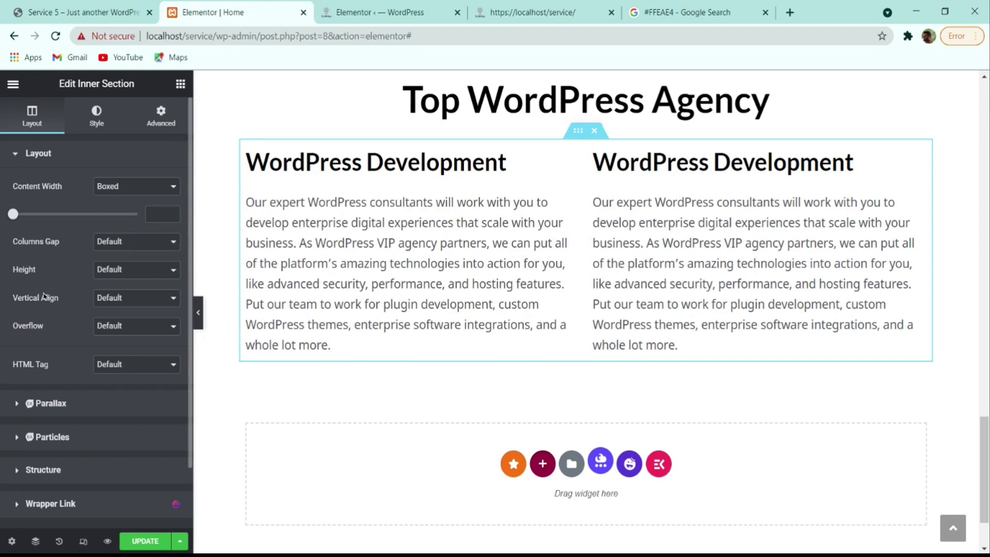
left_click(117, 255)
left_click(126, 294)
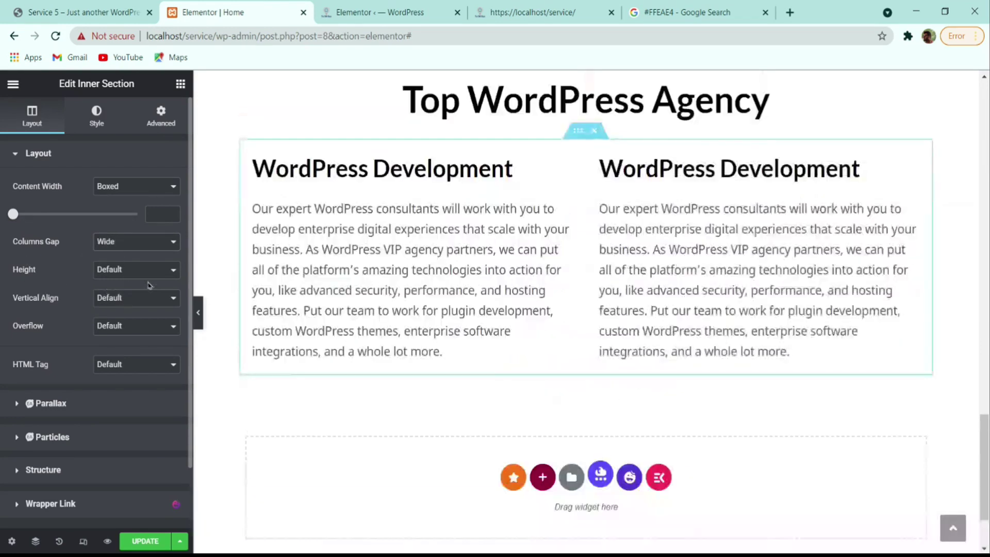
left_click(198, 311)
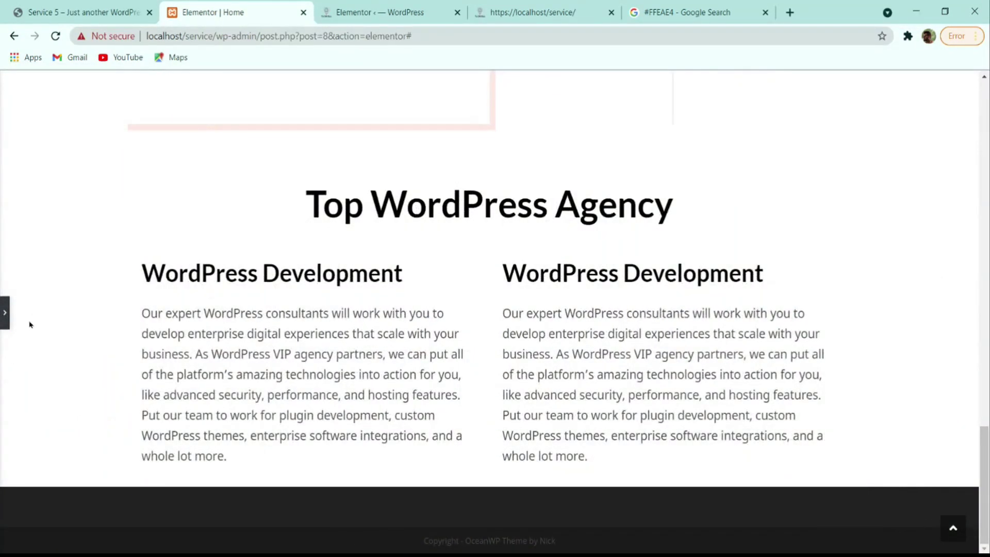
- Duplicate a column, remove the middle one, then duplicate the two-column inner section
left_click(7, 317)
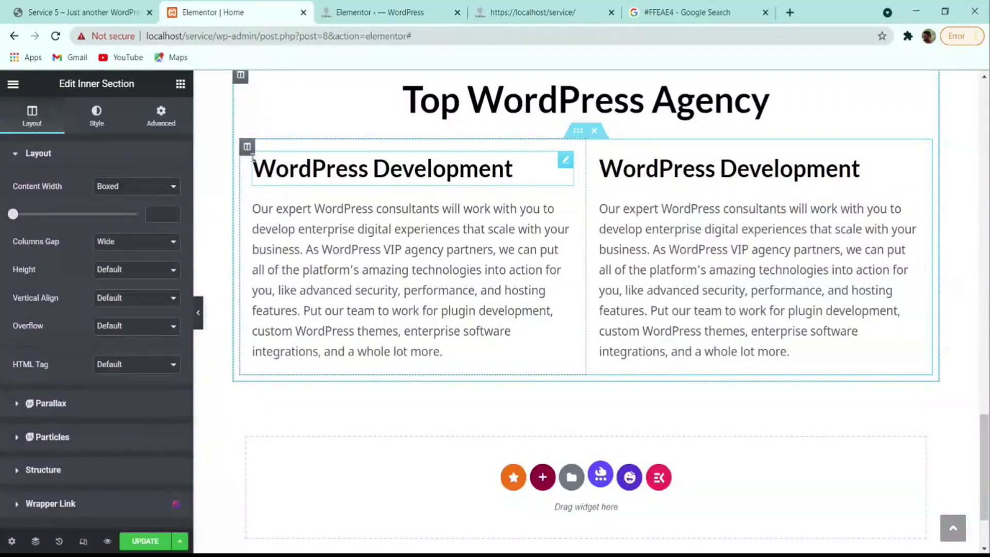
right_click(247, 146)
left_click(283, 183)
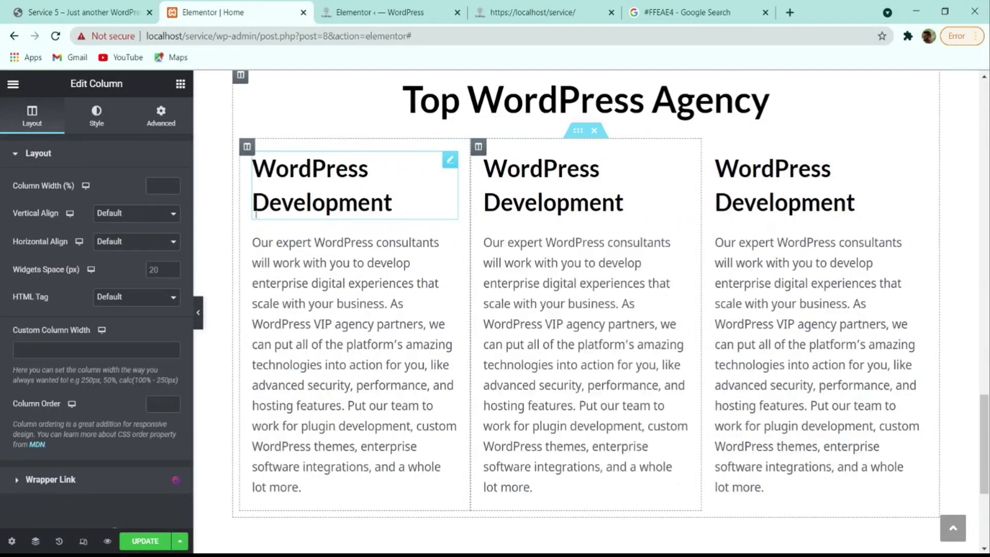
right_click(478, 147)
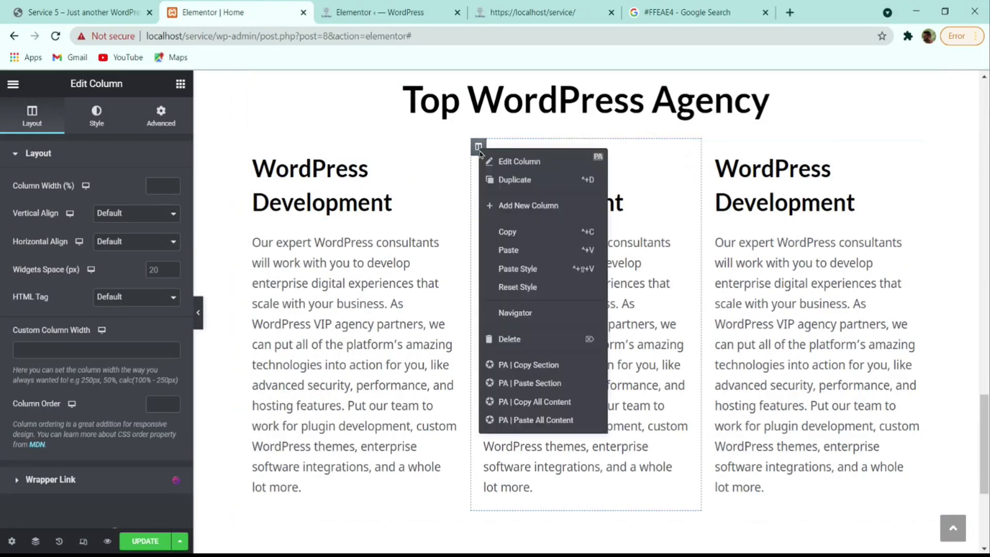
left_click(516, 339)
right_click(578, 132)
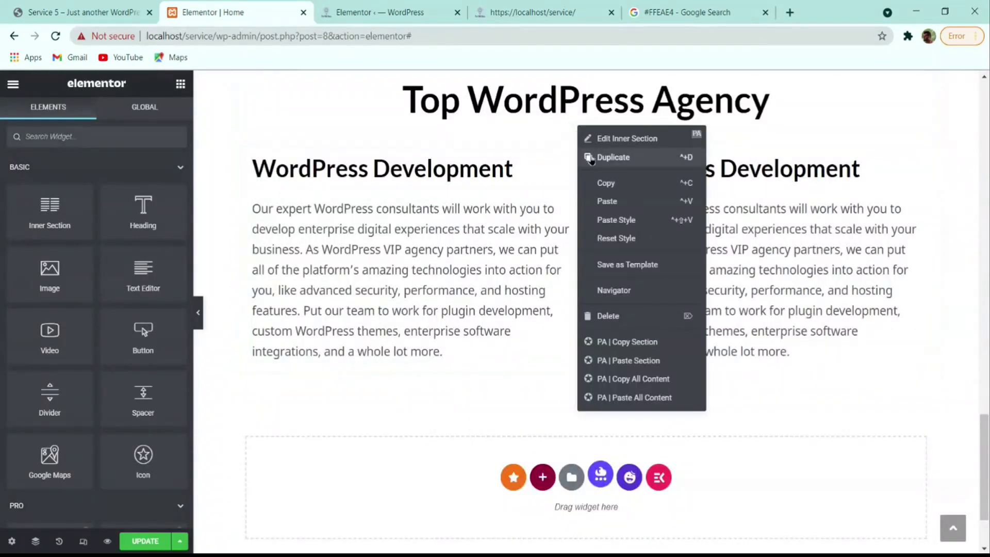
left_click(595, 160)
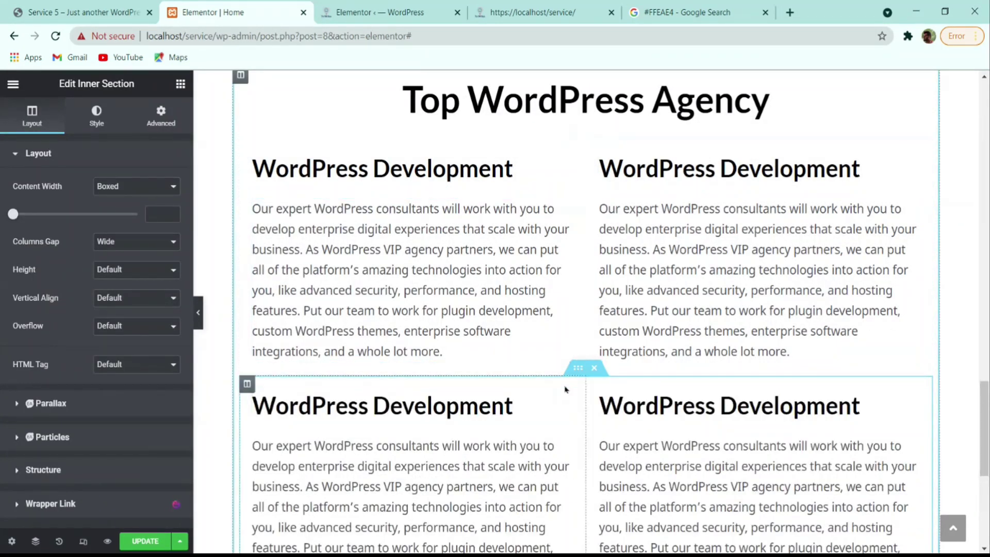
- Give the inner section a 2 em top and bottom margin
left_click(161, 114)
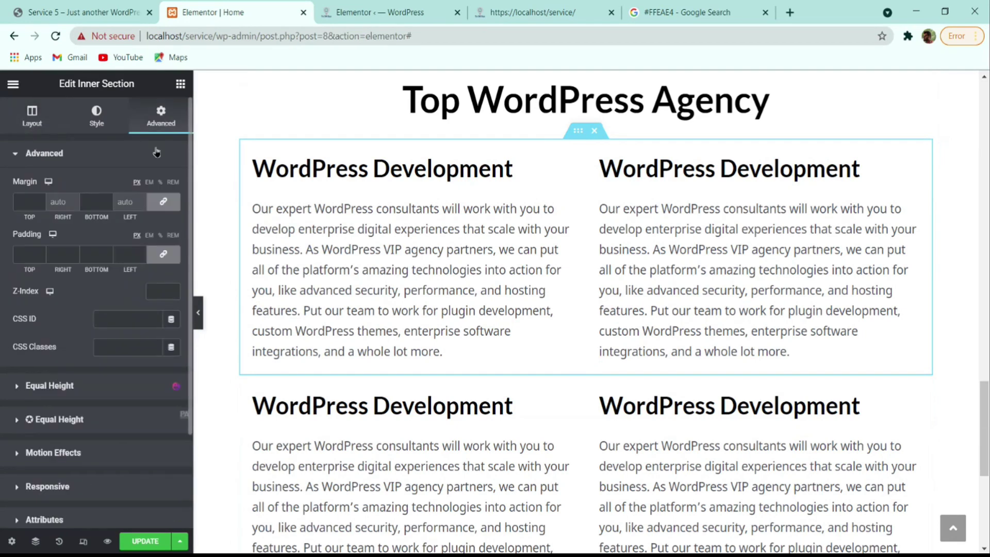
left_click(149, 183)
left_click(40, 201)
left_click(40, 201)
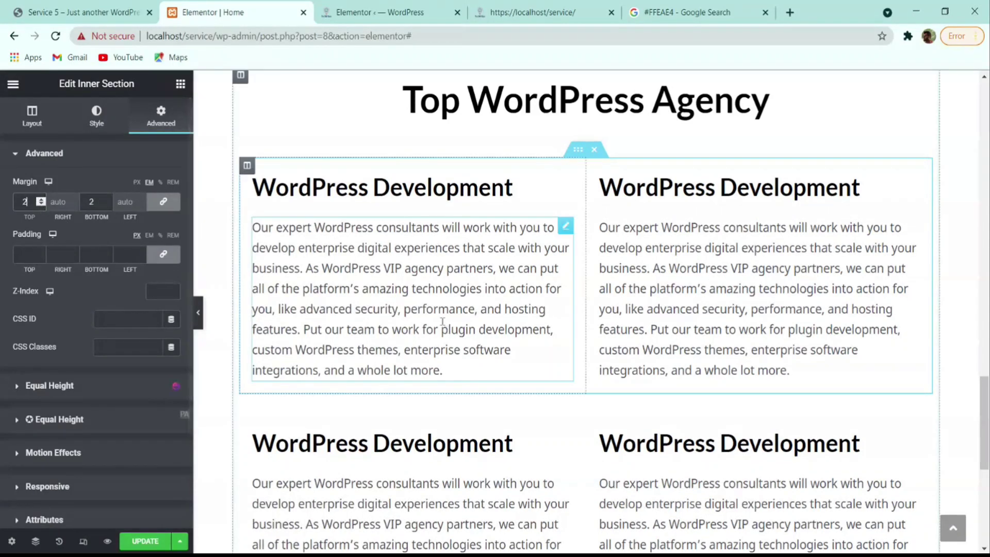
- Copy the upper inner section, paste it below, and paste its spacing style
right_click(572, 150)
left_click(592, 203)
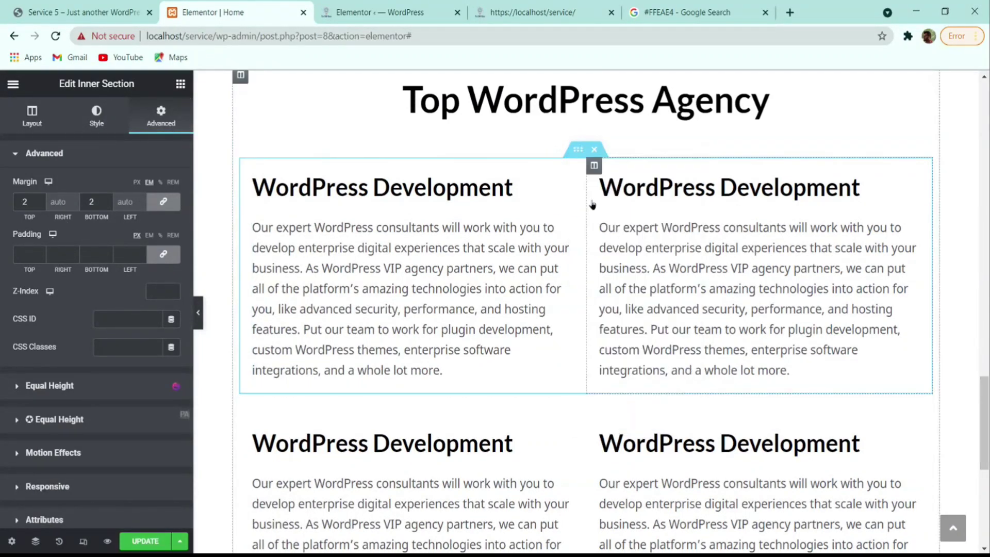
scroll(592, 361, "down", 2)
right_click(582, 324)
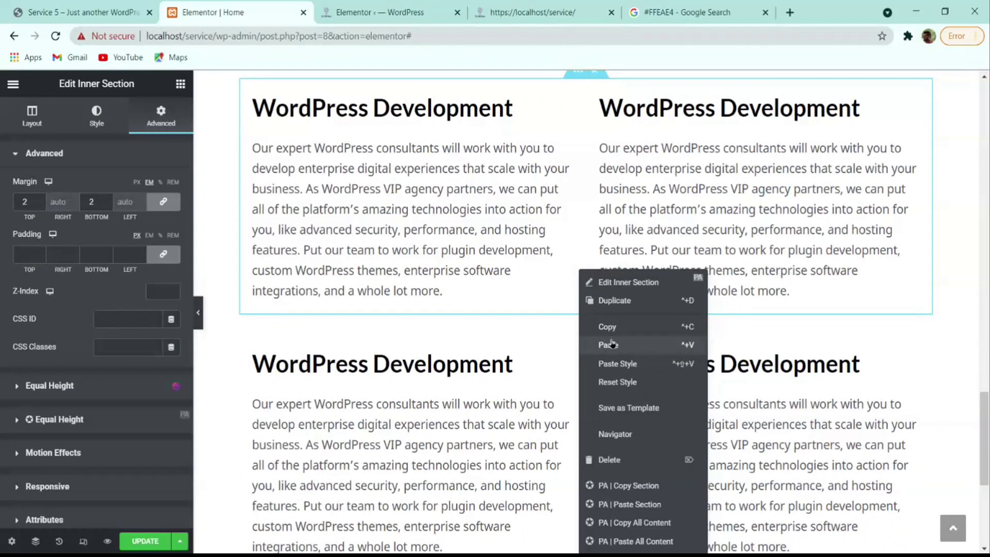
left_click(612, 343)
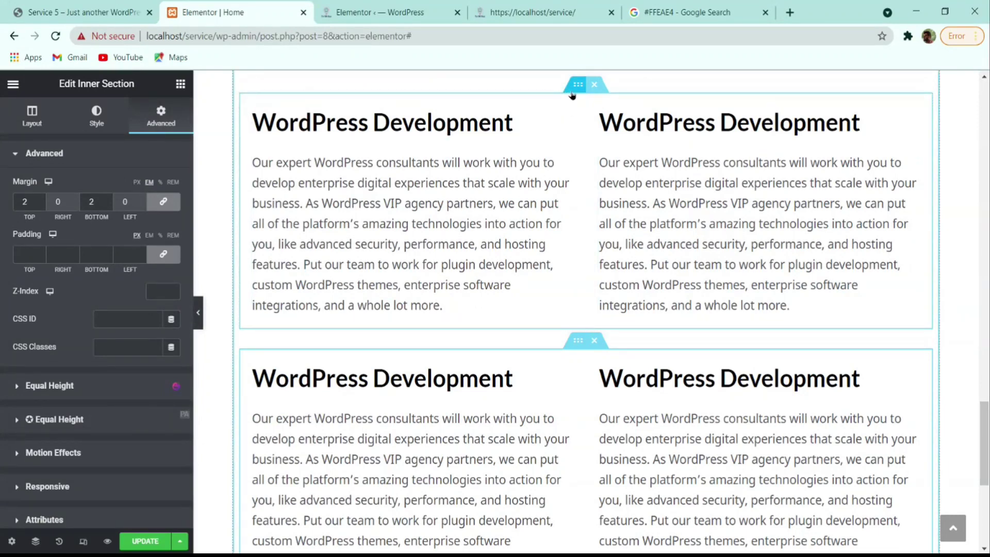
right_click(571, 90)
left_click(606, 185)
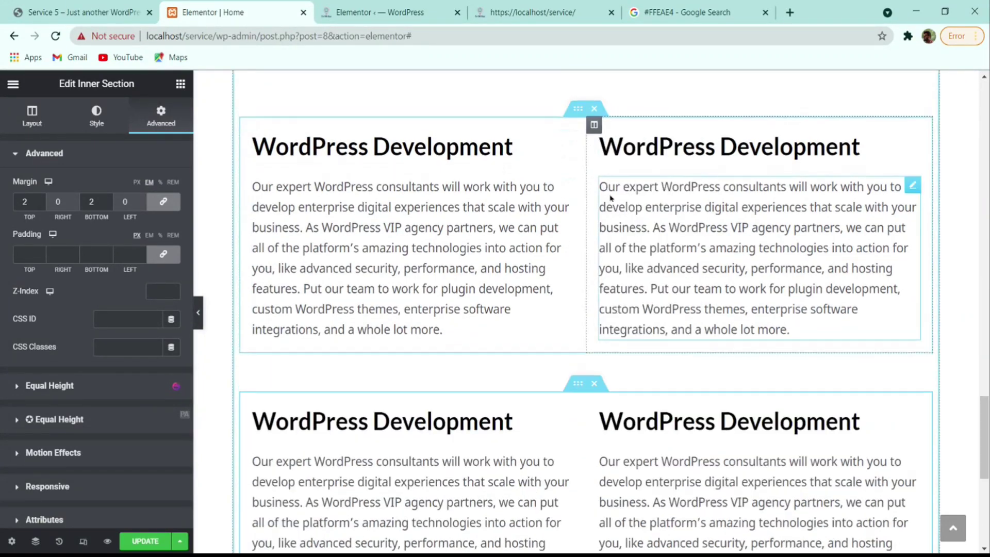
scroll(616, 274, "down", 2)
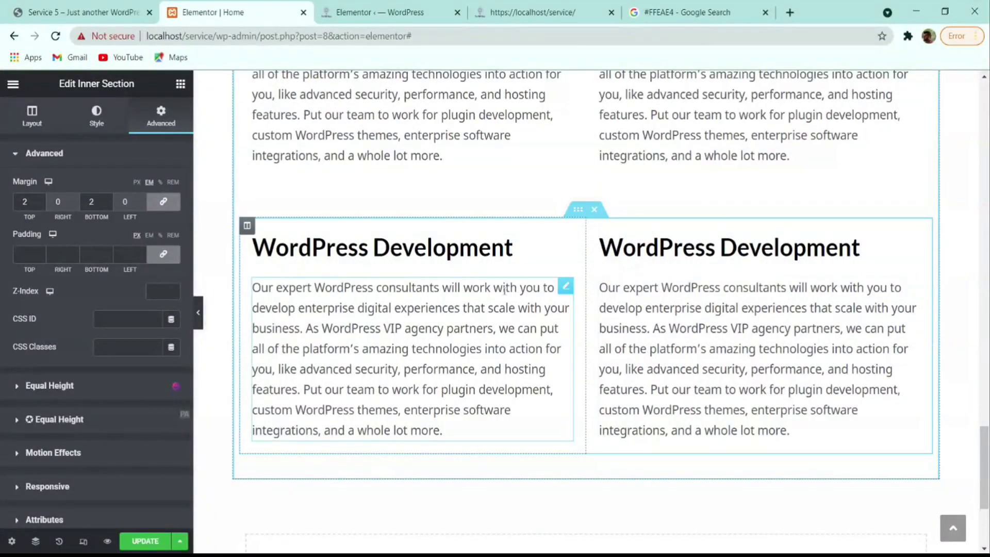
- Compare with the reference site's migration cards and delete the extra bottom inner section
left_click(141, 7)
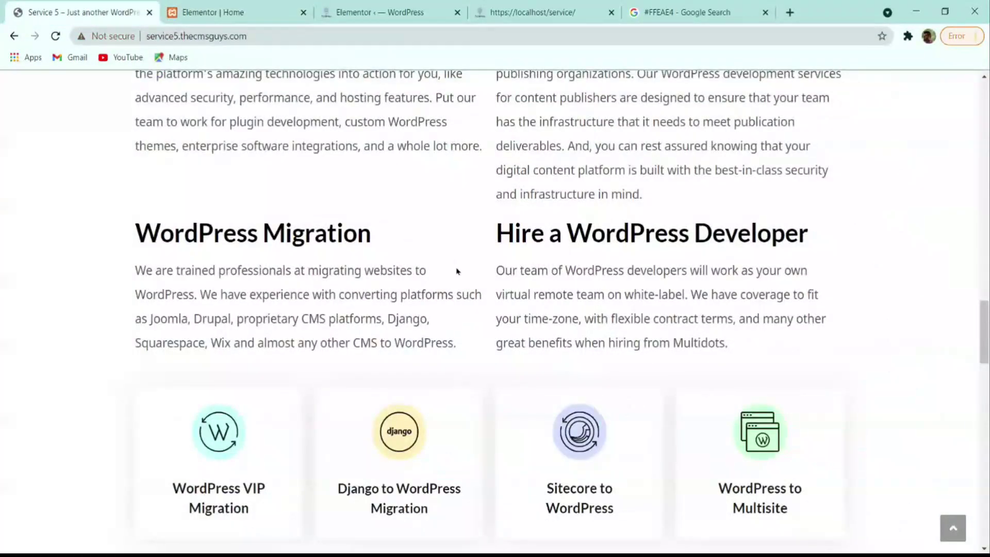
scroll(456, 271, "down", 2)
scroll(449, 273, "up", 5)
scroll(428, 276, "down", 8)
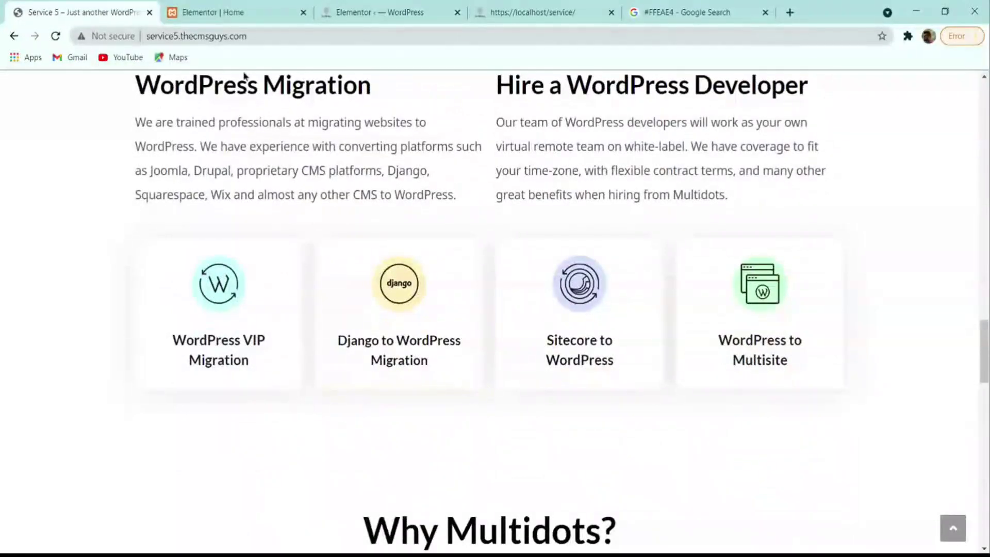
left_click(239, 10)
scroll(644, 345, "down", 3)
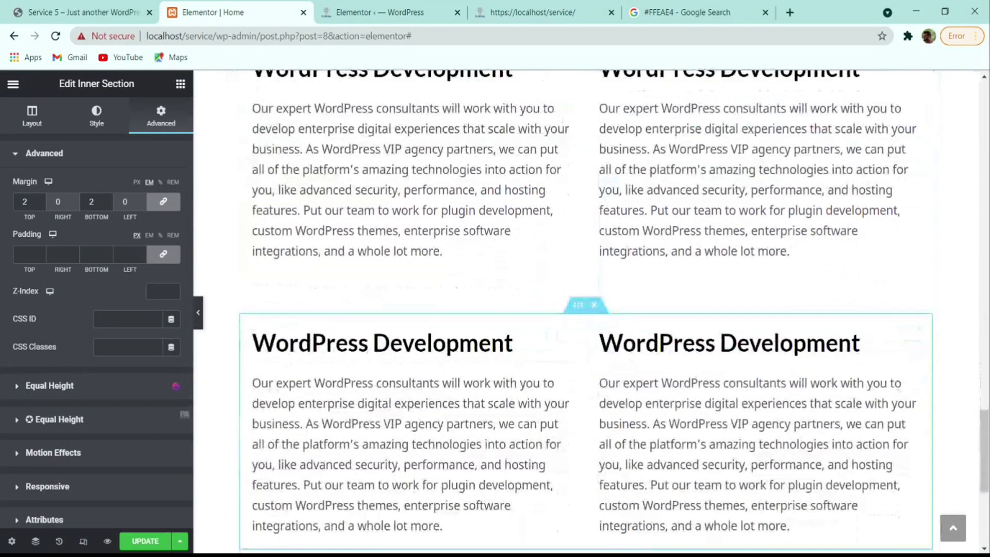
scroll(578, 415, "down", 3)
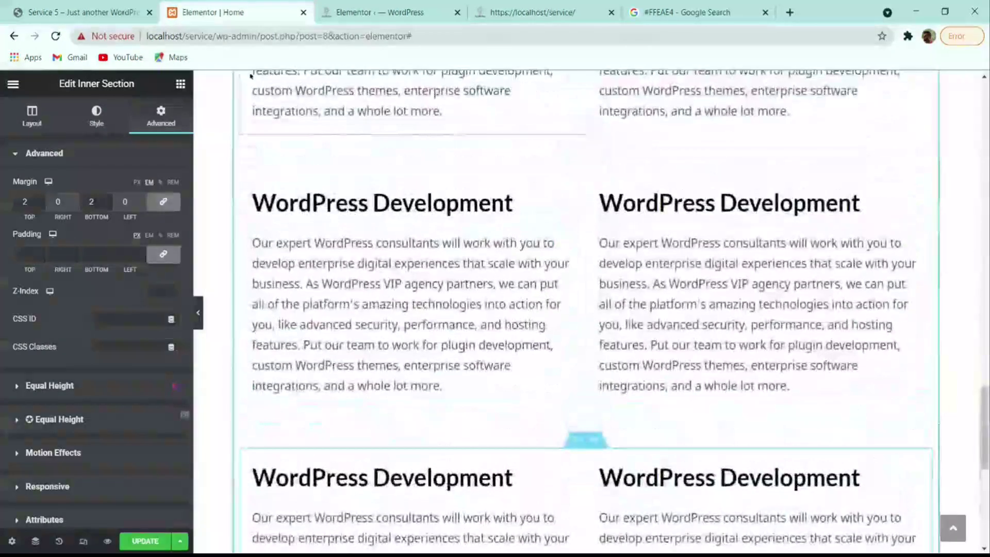
left_click(125, 10)
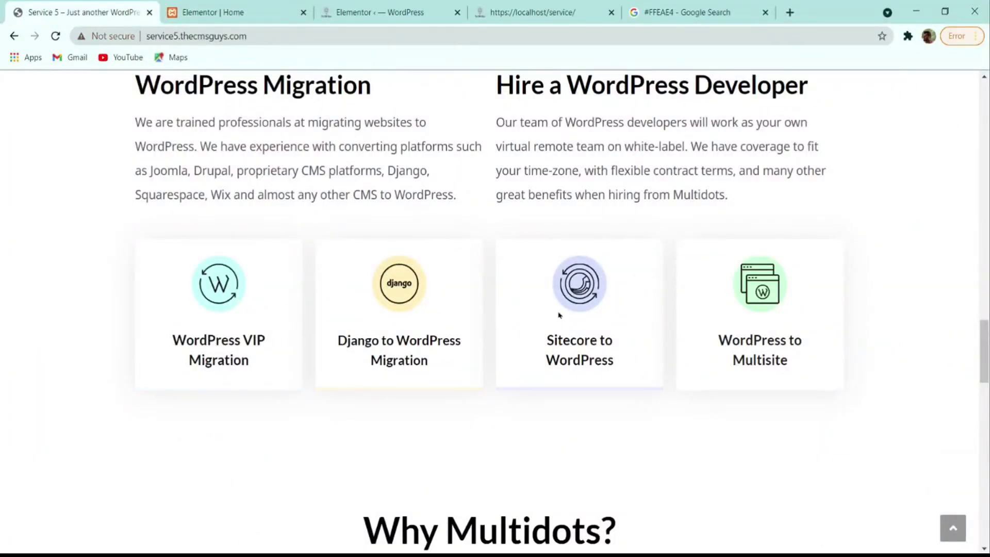
scroll(711, 327, "down", 2)
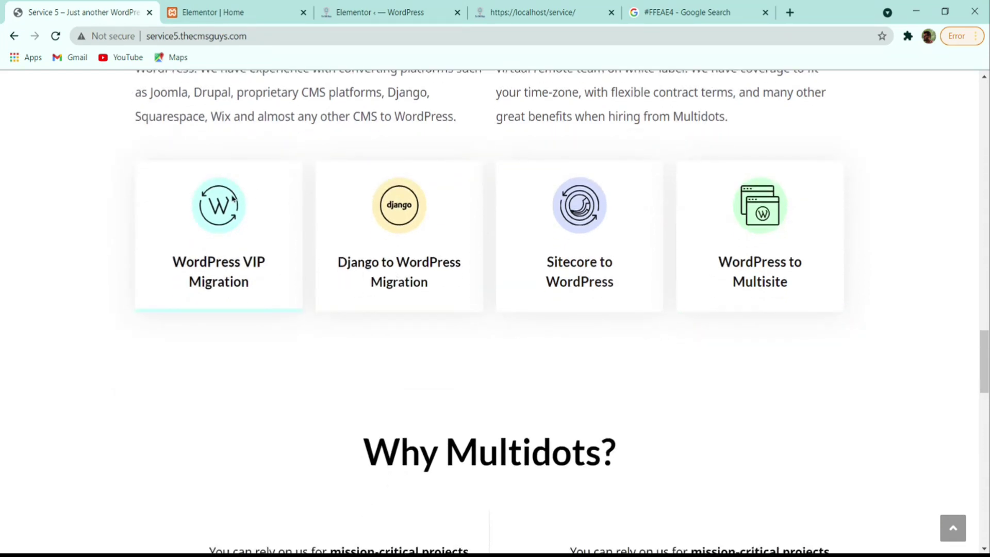
left_click(221, 12)
scroll(586, 325, "down", 3)
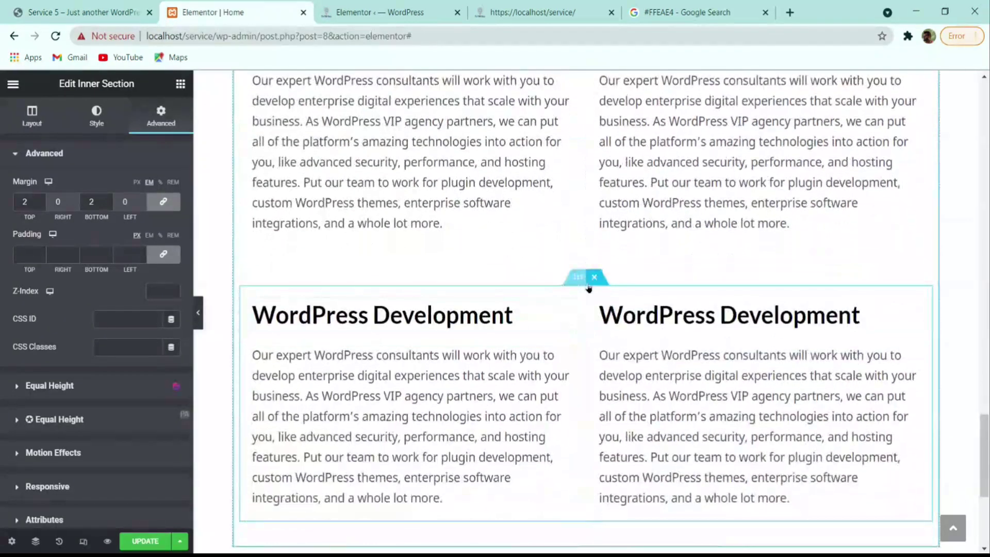
left_click(595, 277)
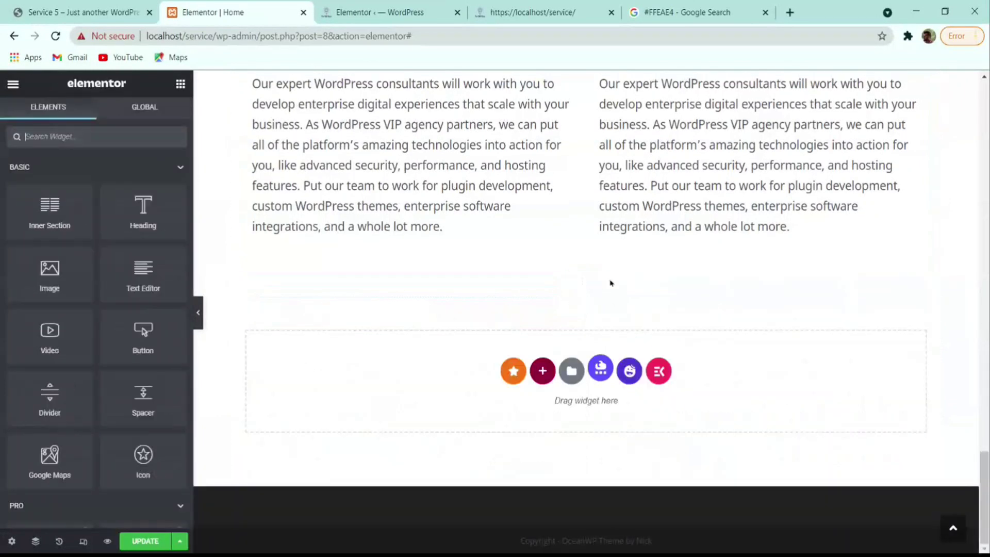
- Drop an inner section below the text and add two columns for four empty columns
left_click_drag(31, 204, 441, 256)
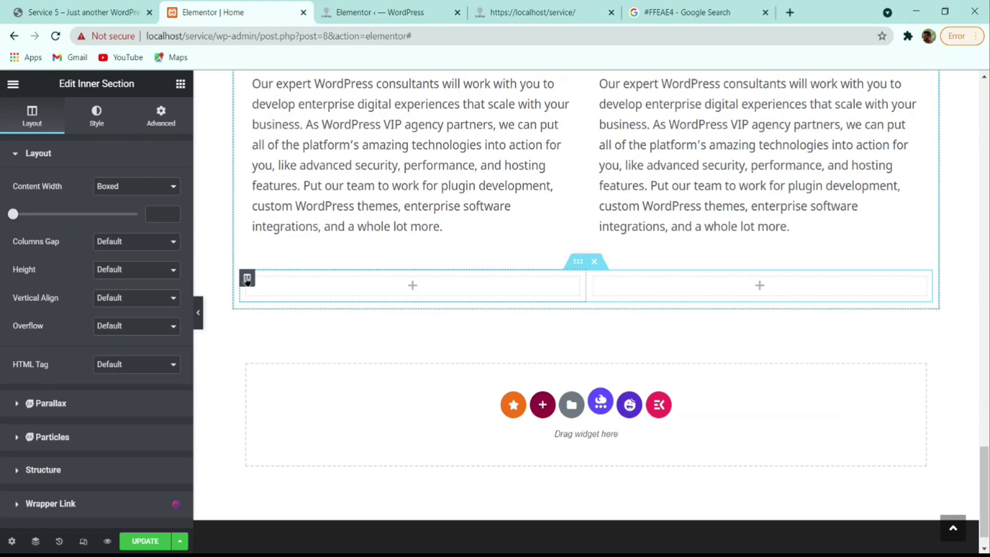
right_click(247, 277)
left_click(315, 325)
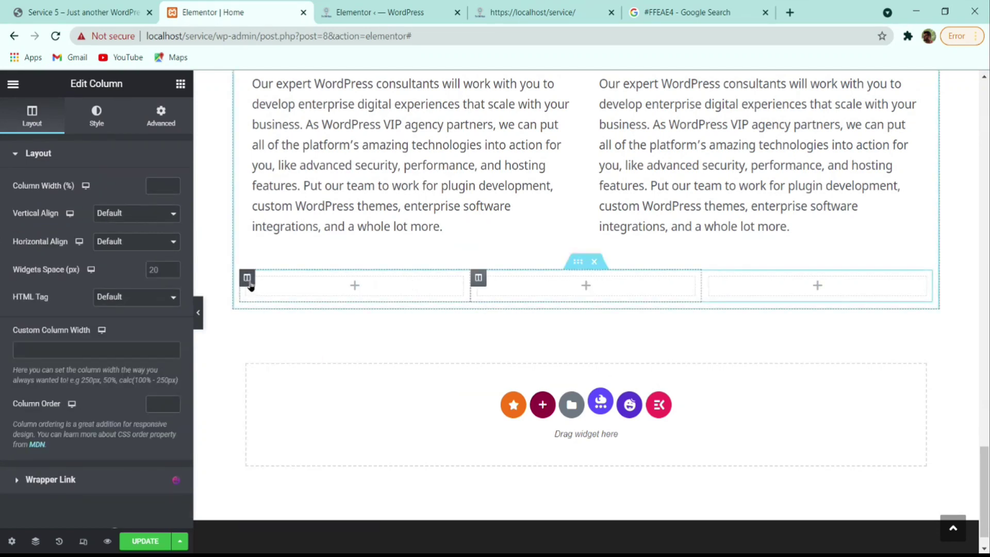
right_click(247, 278)
left_click(301, 325)
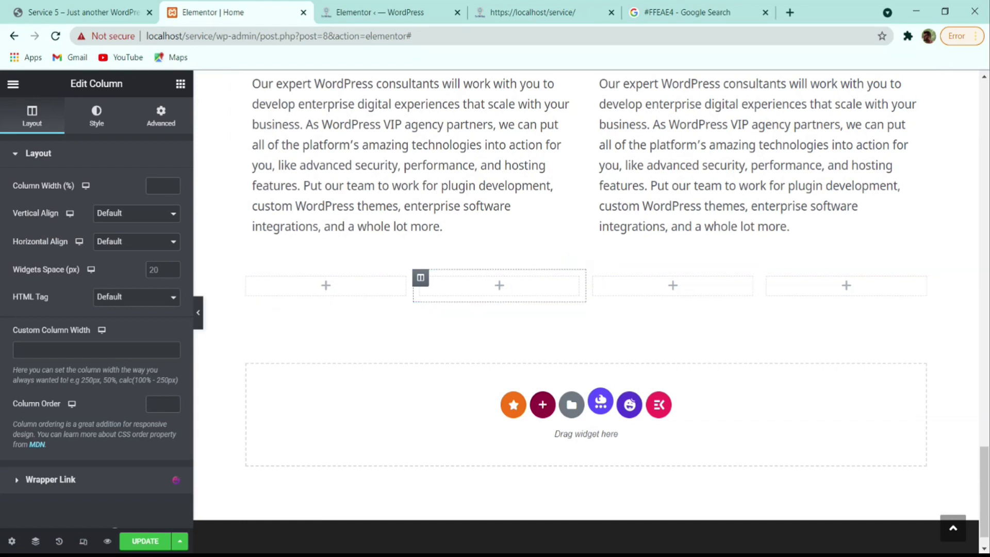
key("ctrl+shift+Tab")
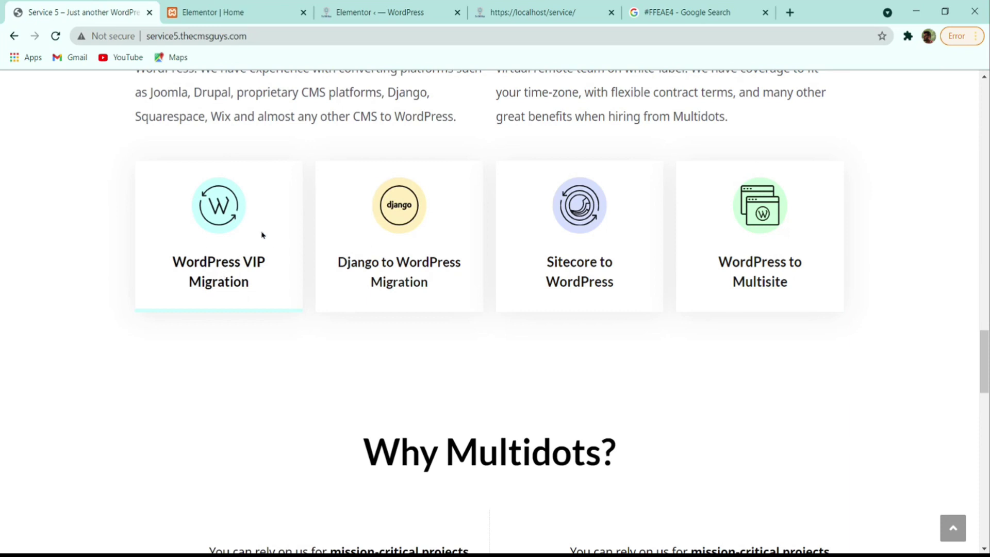
left_click(211, 11)
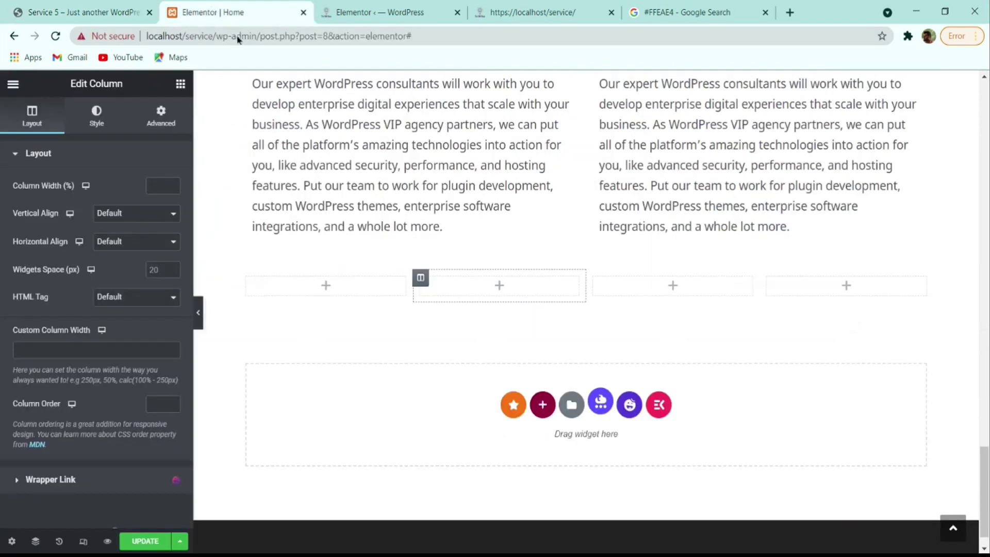
left_click(180, 83)
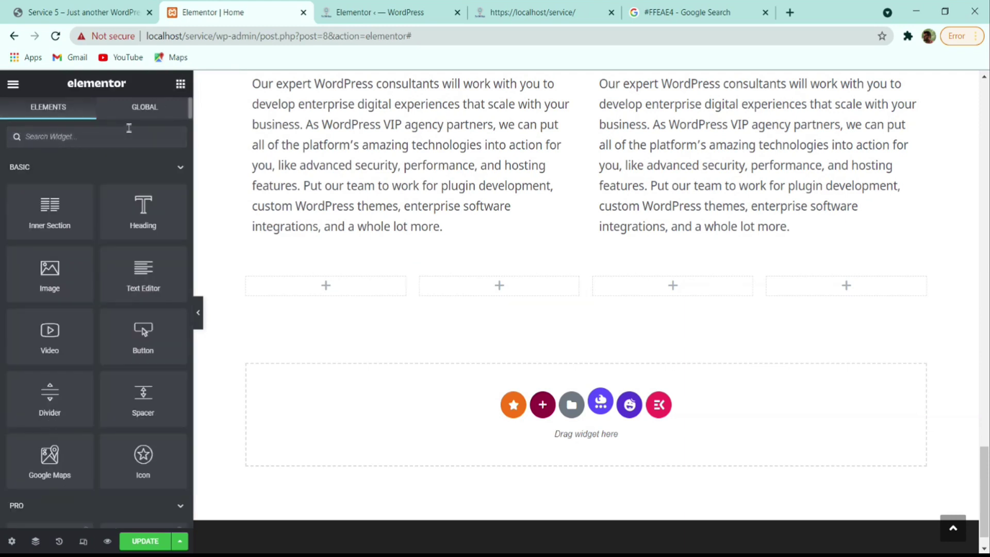
- Place an Icon Box in the first column titled 'WordPress VIP Migration'
type("icon")
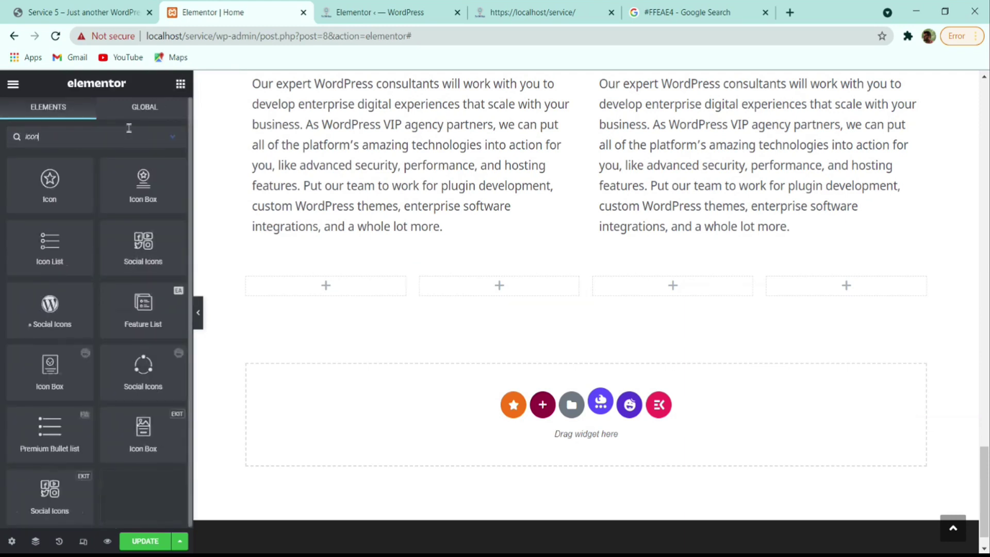
type(" b")
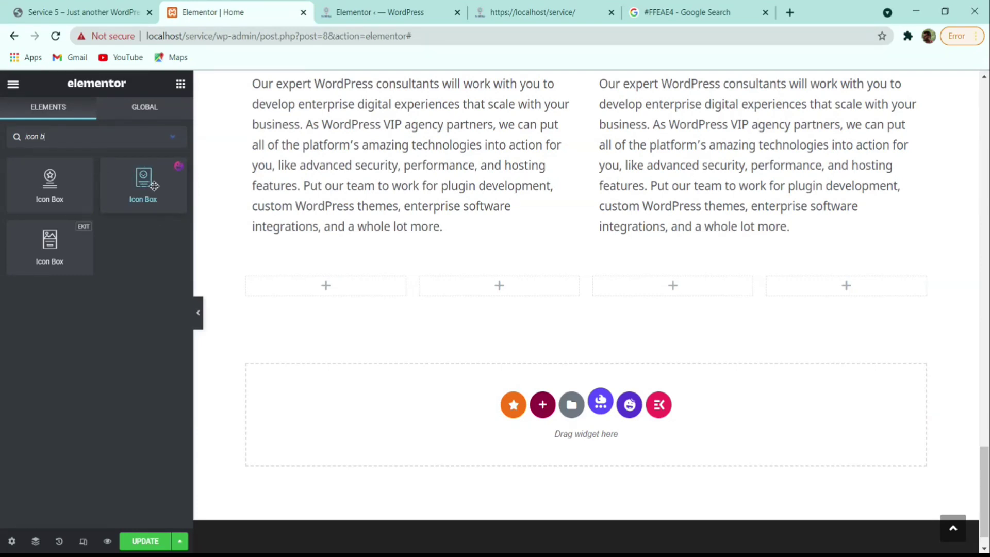
left_click_drag(152, 185, 323, 291)
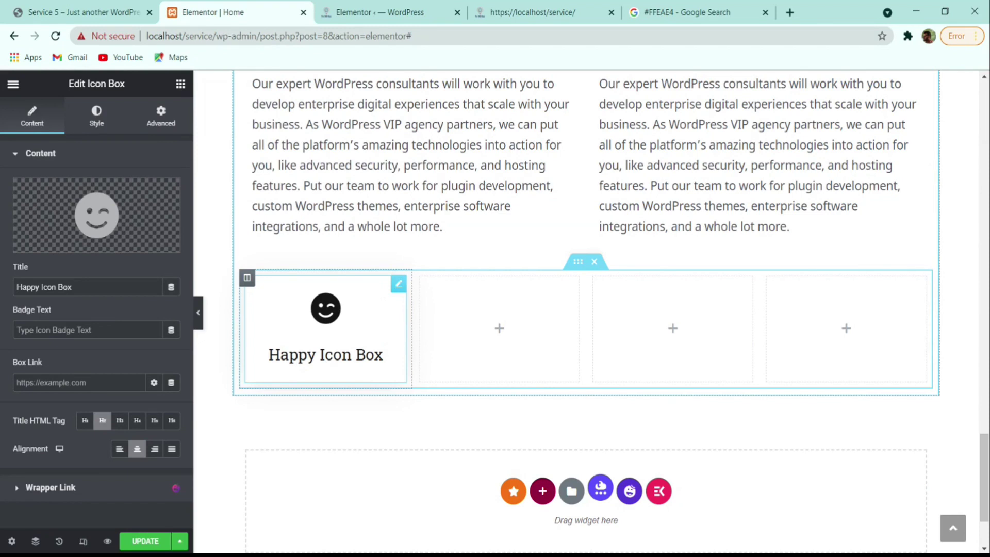
left_click(68, 15)
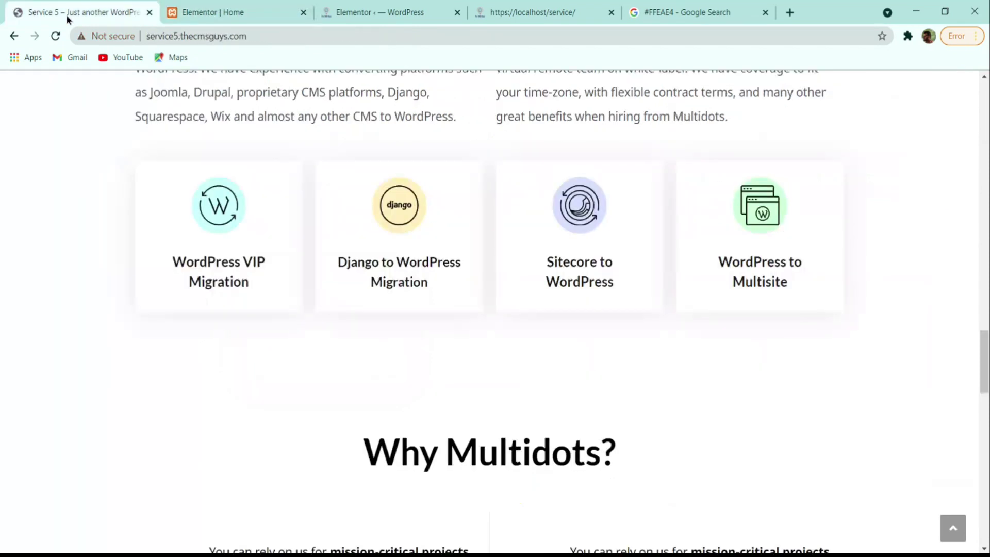
left_click_drag(260, 287, 172, 261)
key("ctrl+c")
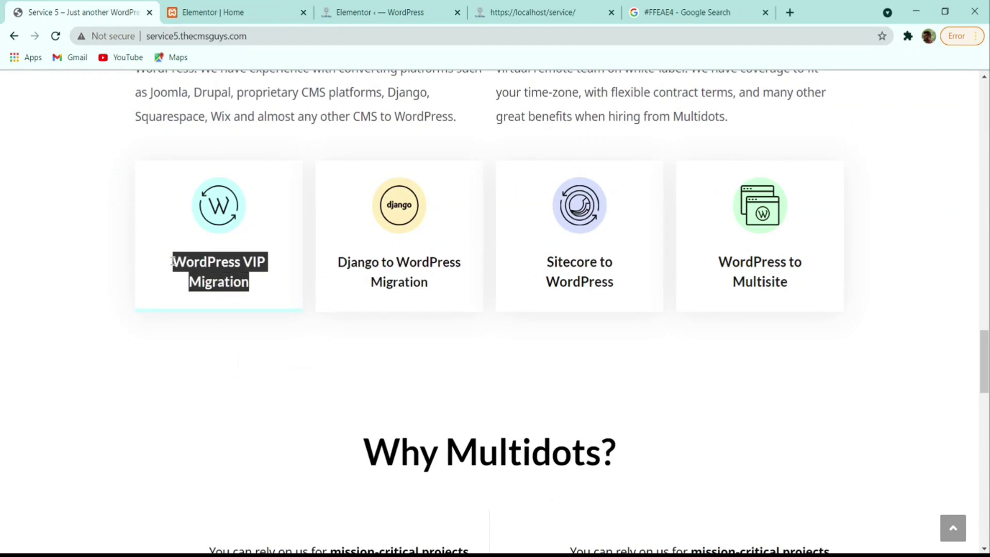
left_click(235, 12)
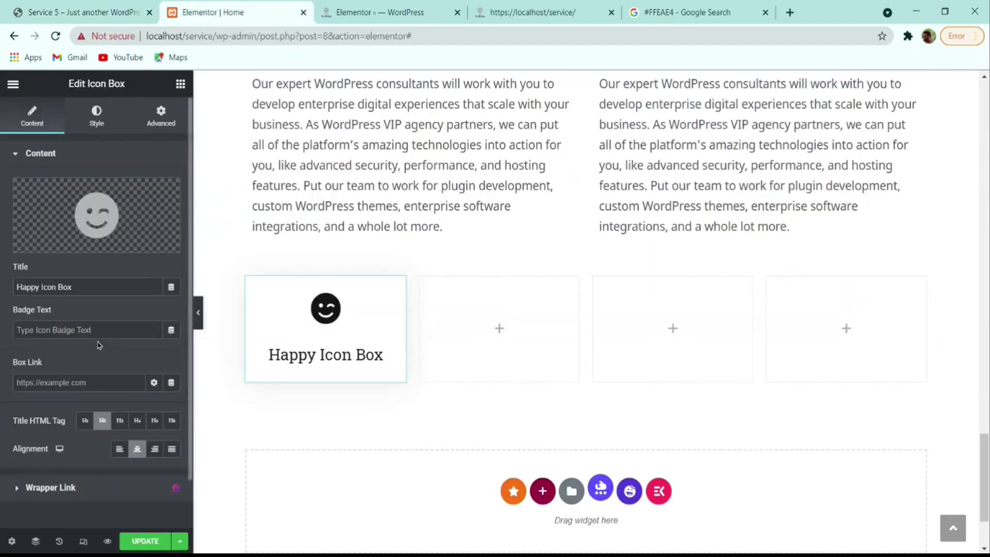
left_click(36, 285)
key("ctrl+a")
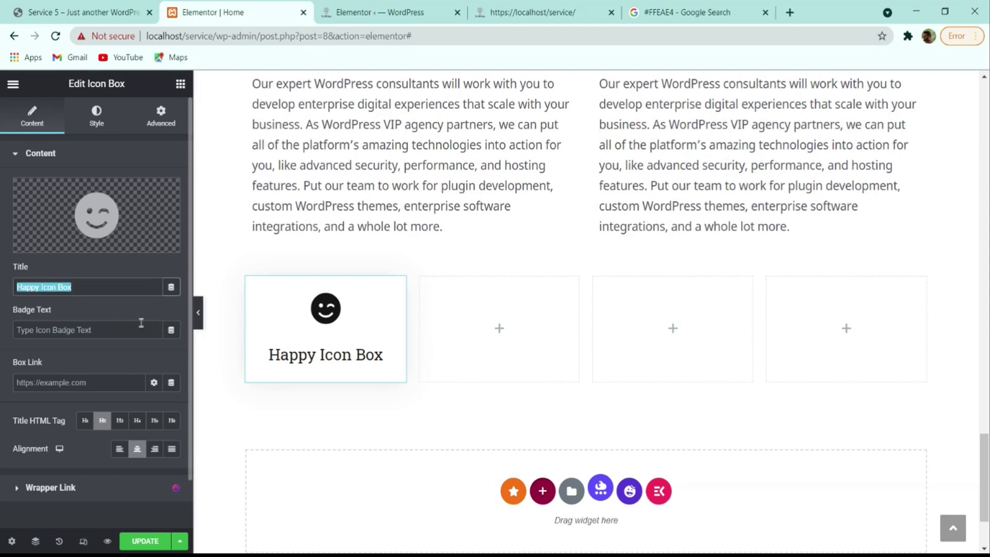
key("ctrl+v")
- Pick the circular W SVG for the card icon, then browse the media and icon libraries
mouse_move(90, 222)
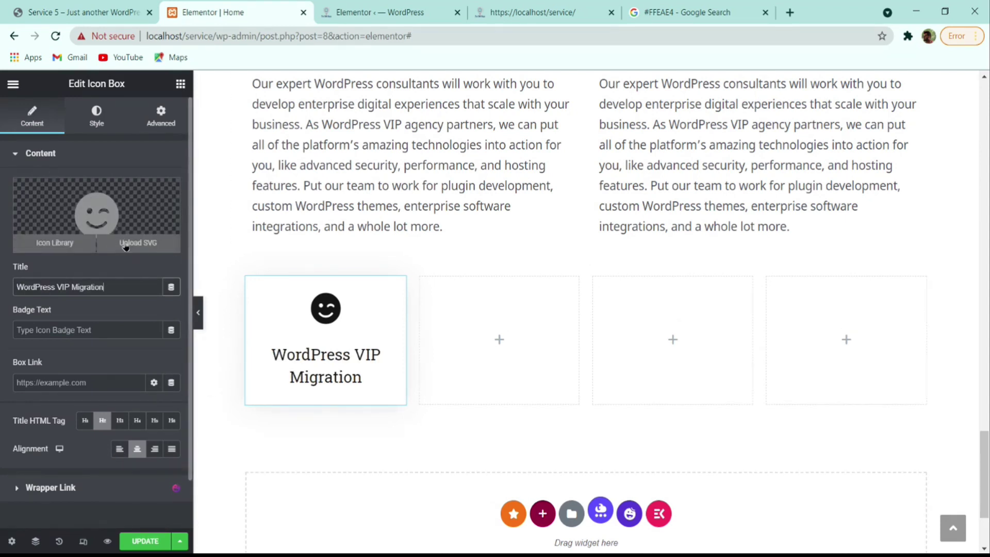
left_click(126, 245)
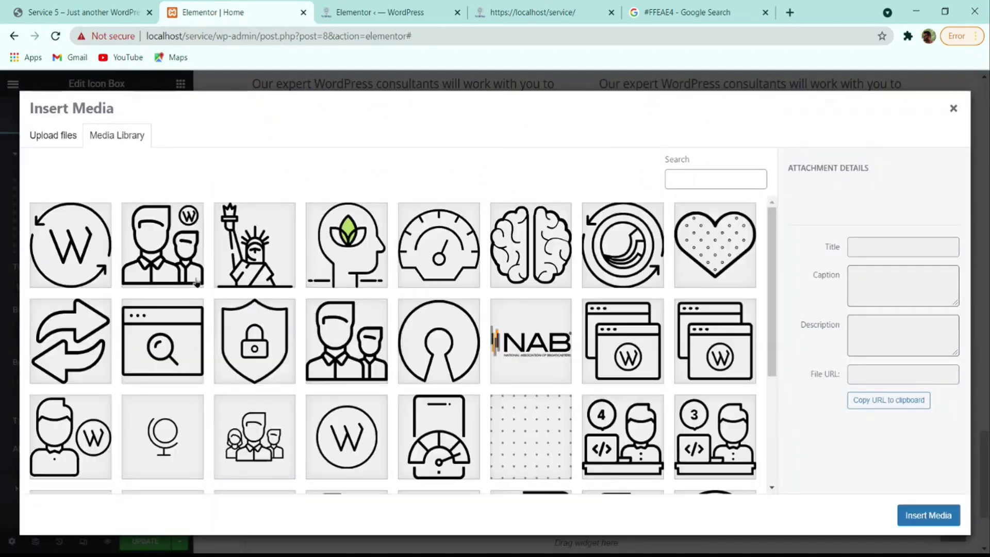
left_click(95, 222)
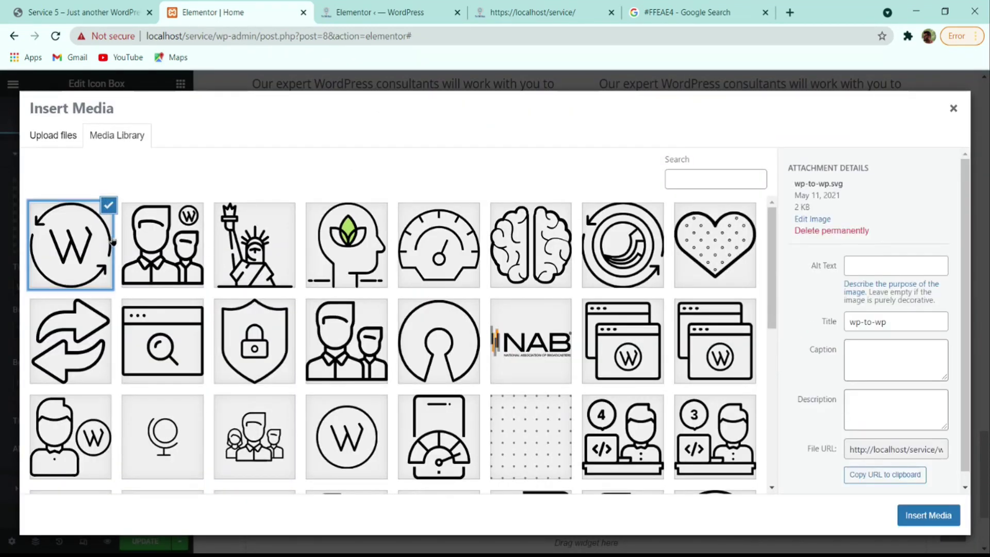
left_click(927, 516)
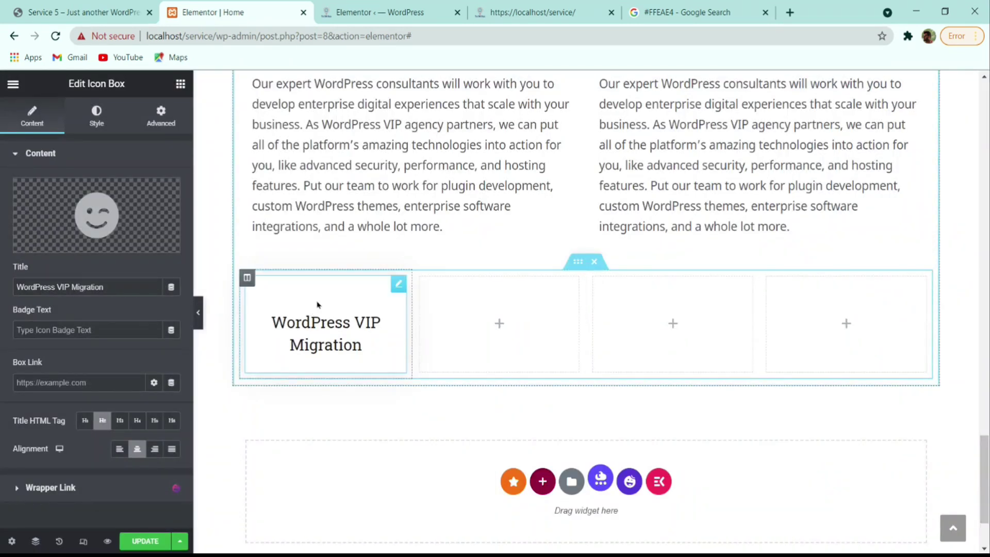
left_click(124, 247)
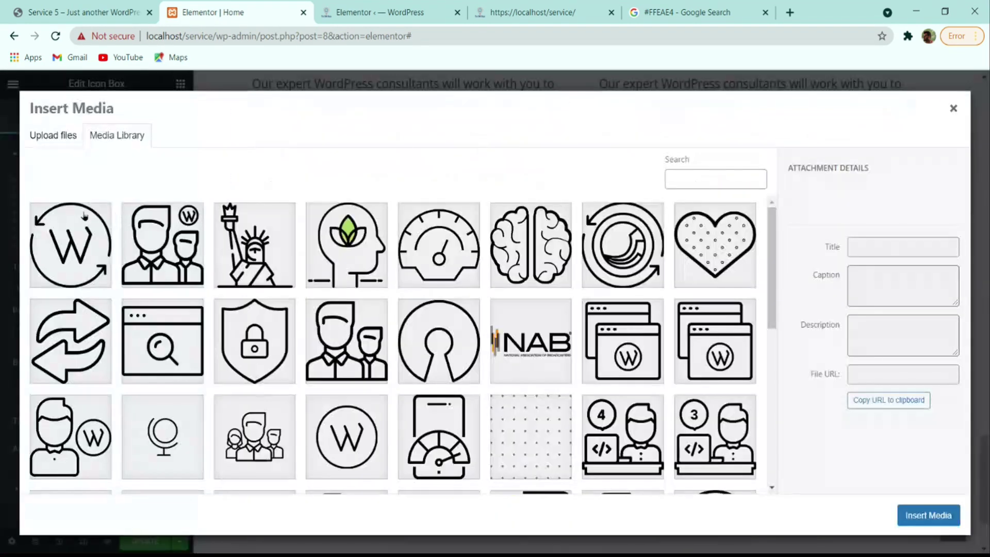
left_click(953, 108)
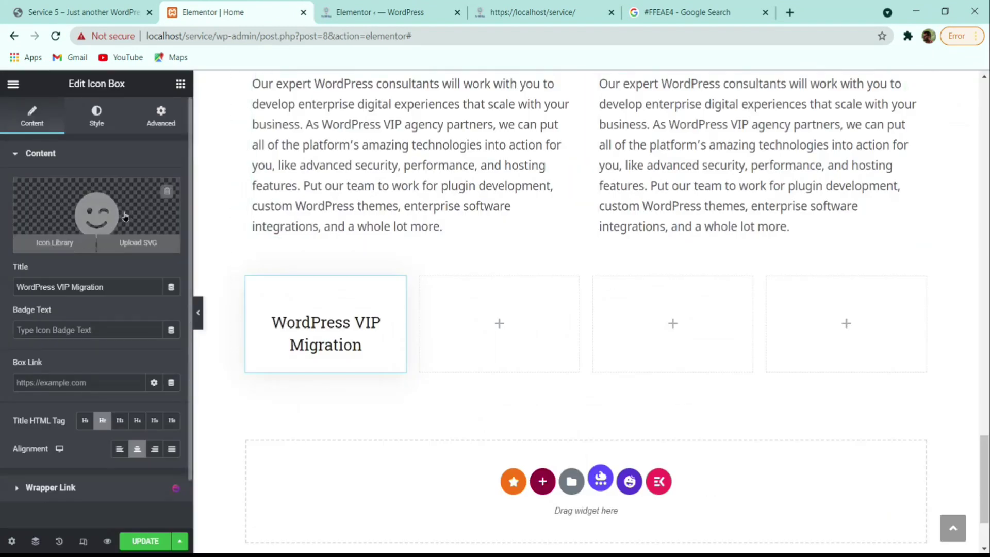
left_click(53, 243)
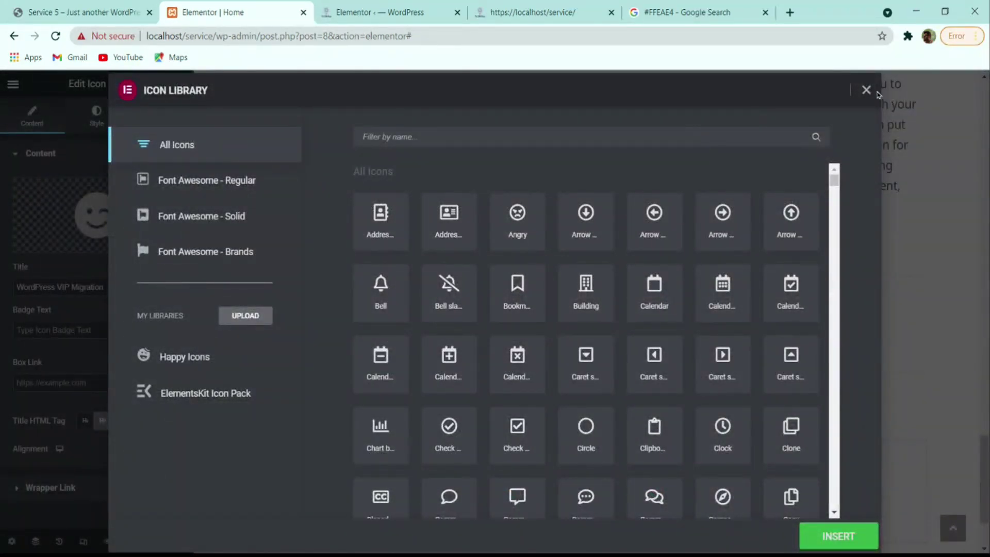
left_click(876, 91)
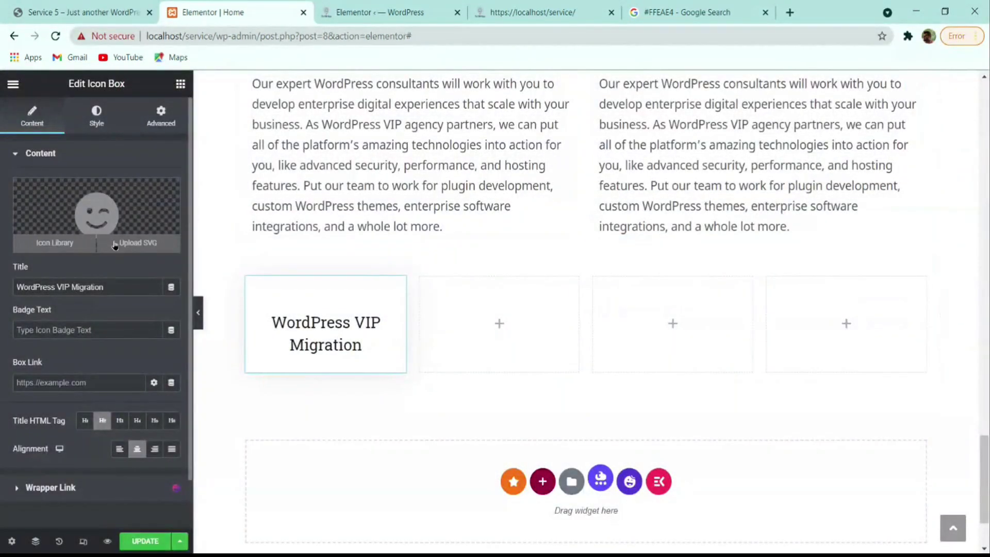
left_click(120, 217)
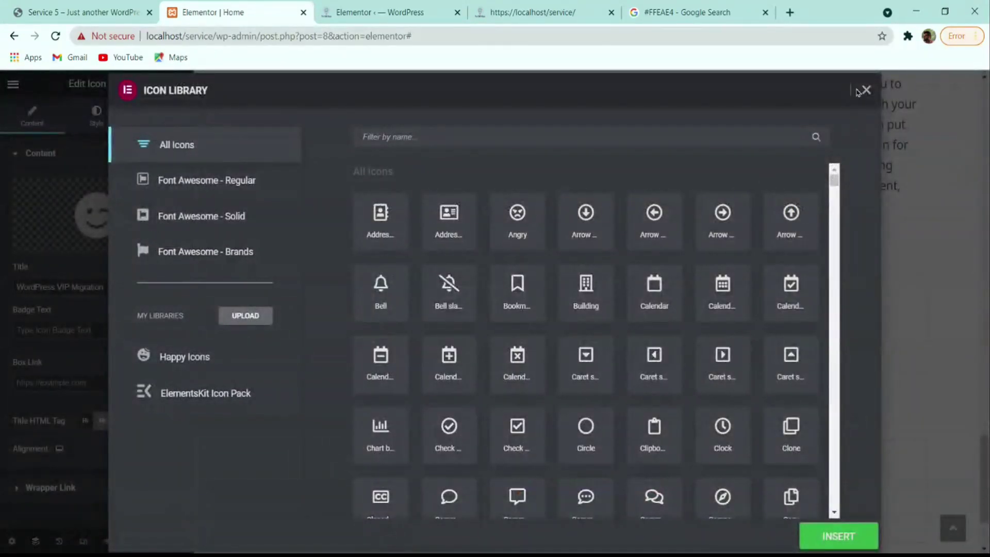
left_click(858, 91)
- Insert the circled W image from the Media Library as the card icon
left_click(150, 242)
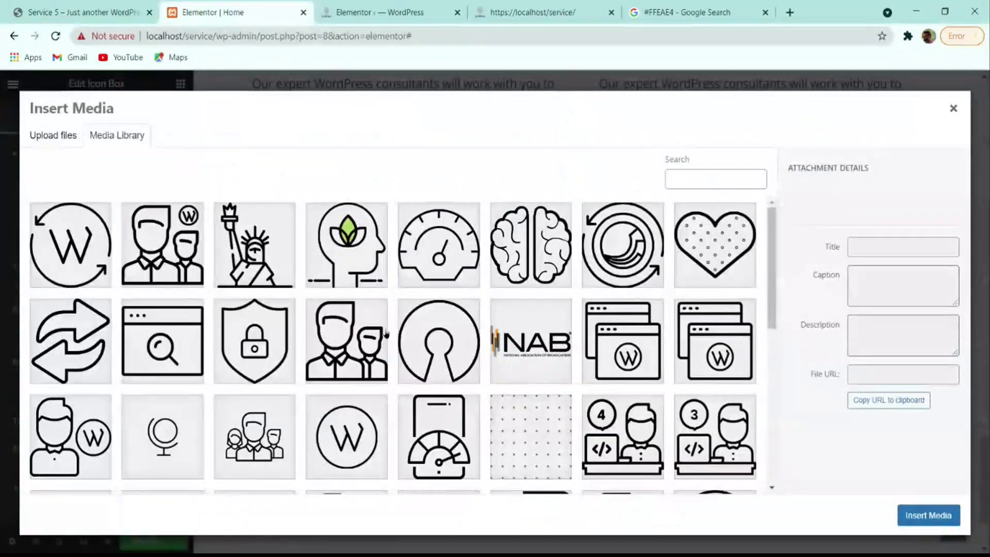
scroll(386, 334, "down", 7)
scroll(308, 346, "up", 4)
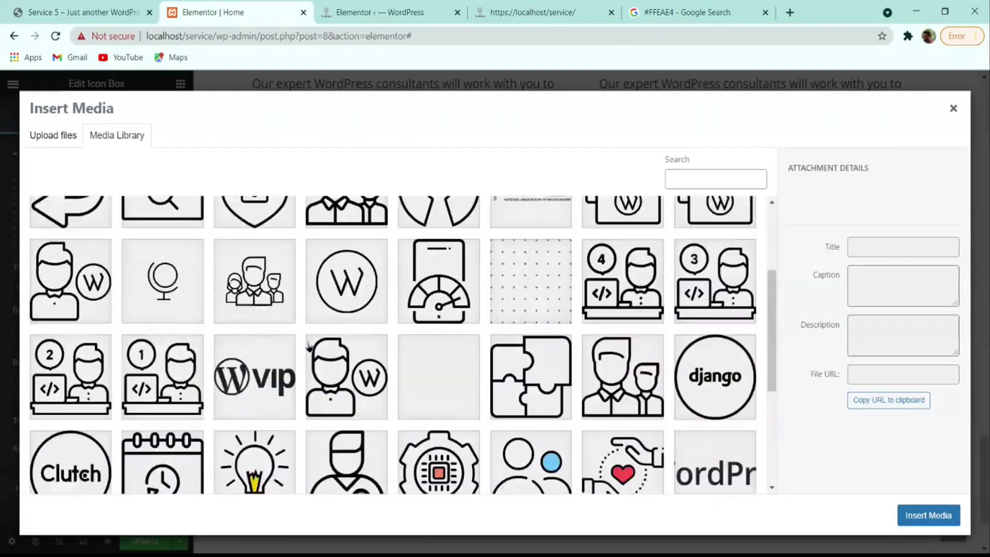
scroll(308, 347, "up", 3)
left_click(347, 433)
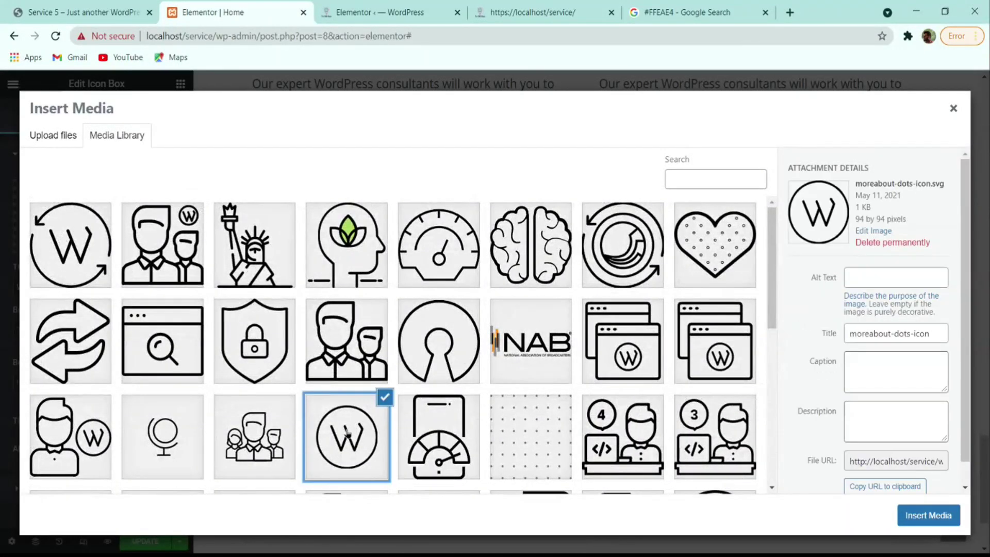
scroll(347, 433, "down", 4)
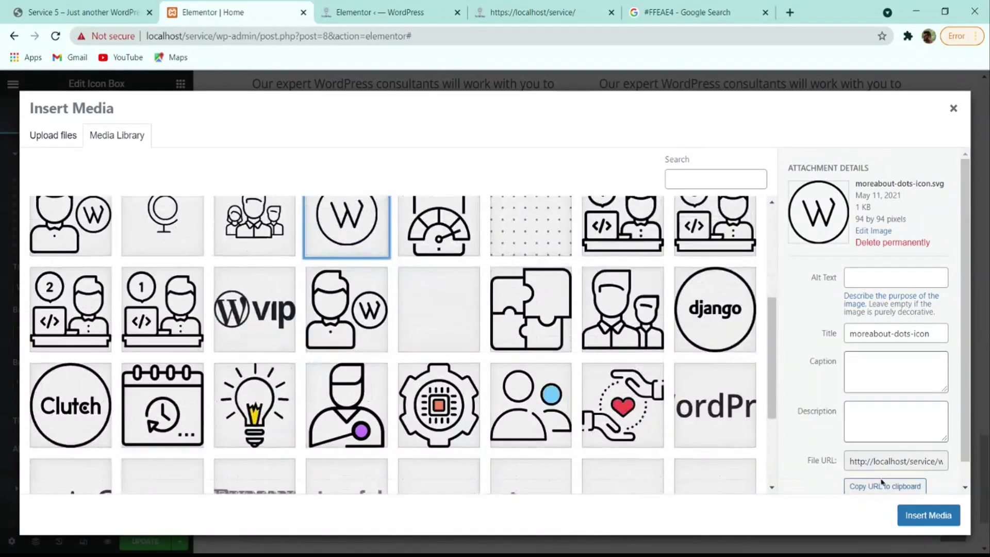
left_click(925, 515)
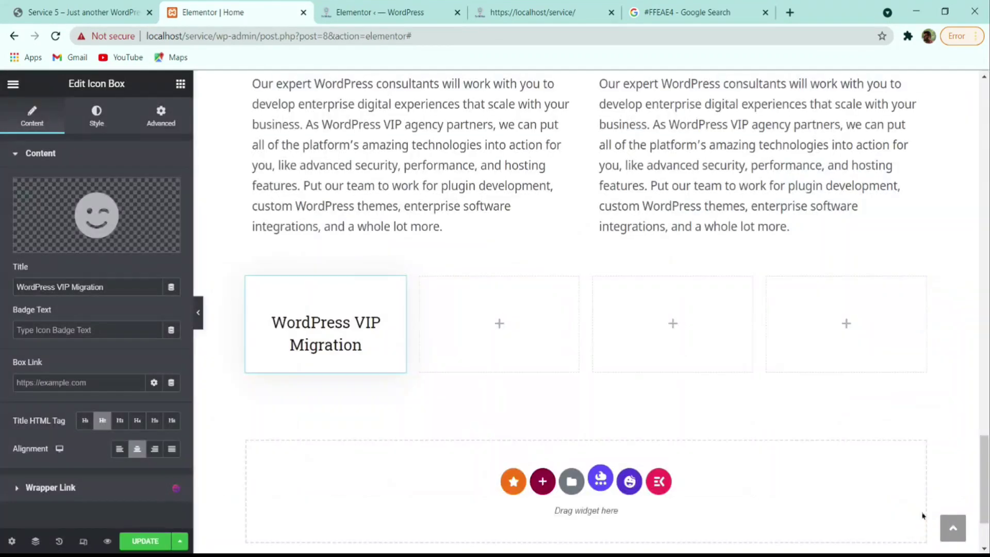
scroll(143, 407, "down", 1)
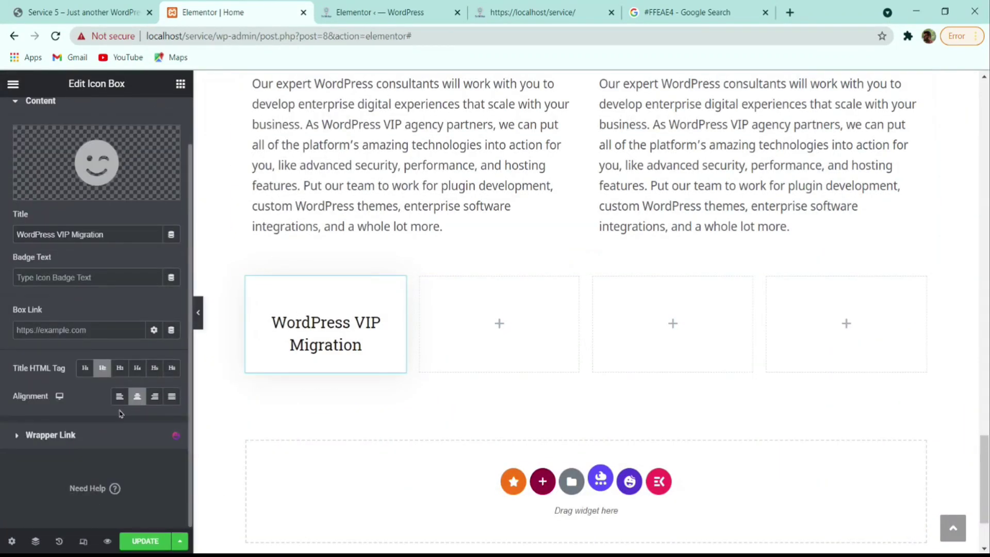
scroll(155, 304, "up", 1)
- Set the card icon's size to 60, padding 12 and corner rounding 160
left_click(97, 115)
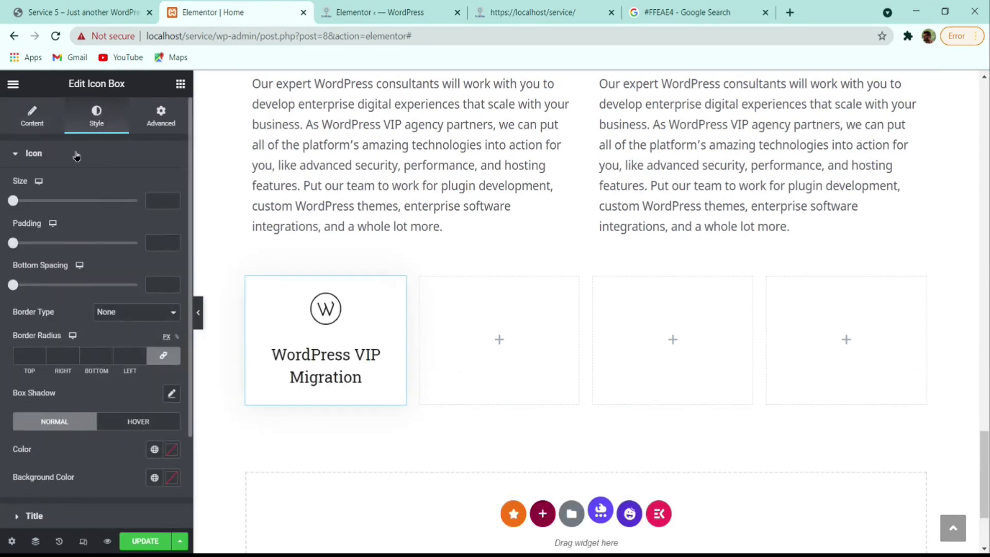
left_click(307, 310)
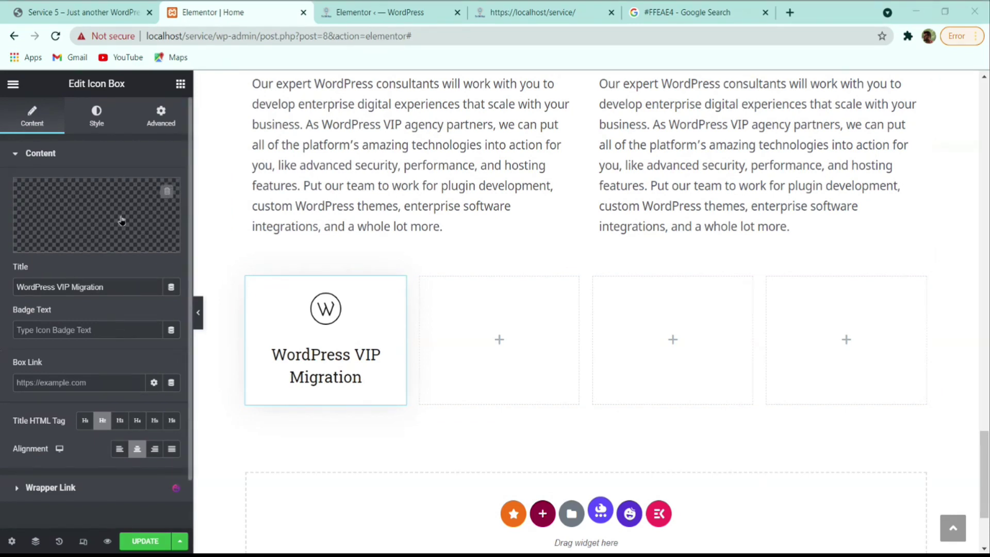
left_click(96, 119)
left_click(155, 200)
type("60")
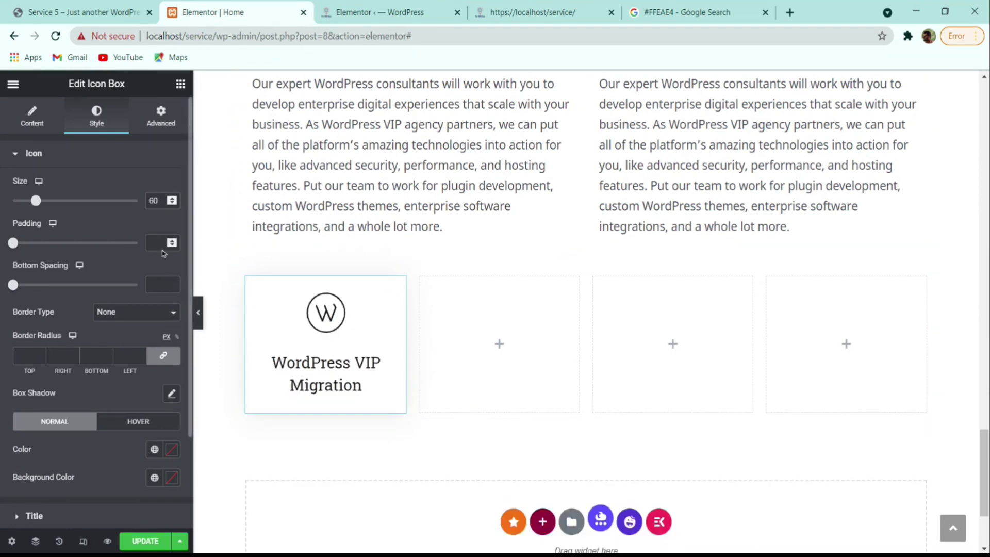
left_click(155, 243)
type("12")
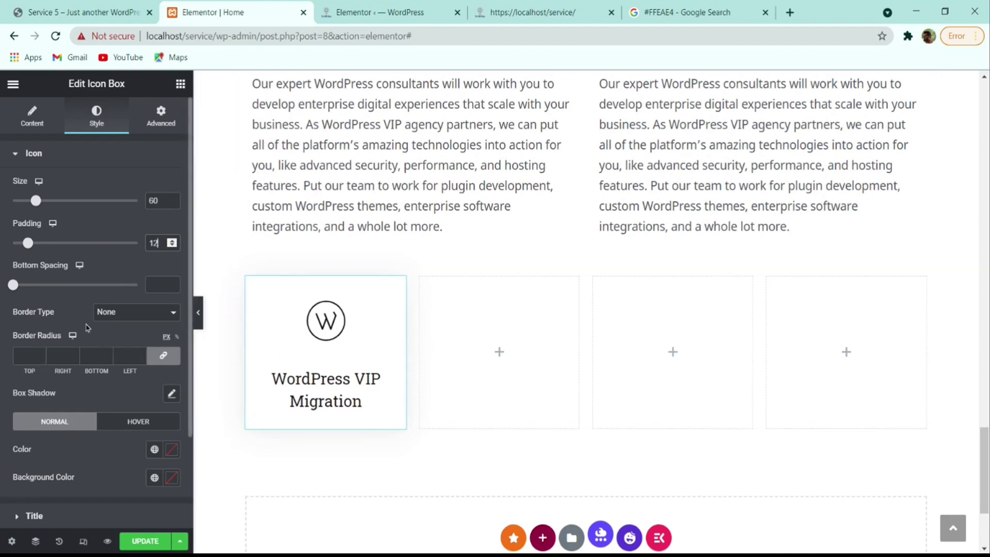
left_click(39, 355)
type("1")
type("60")
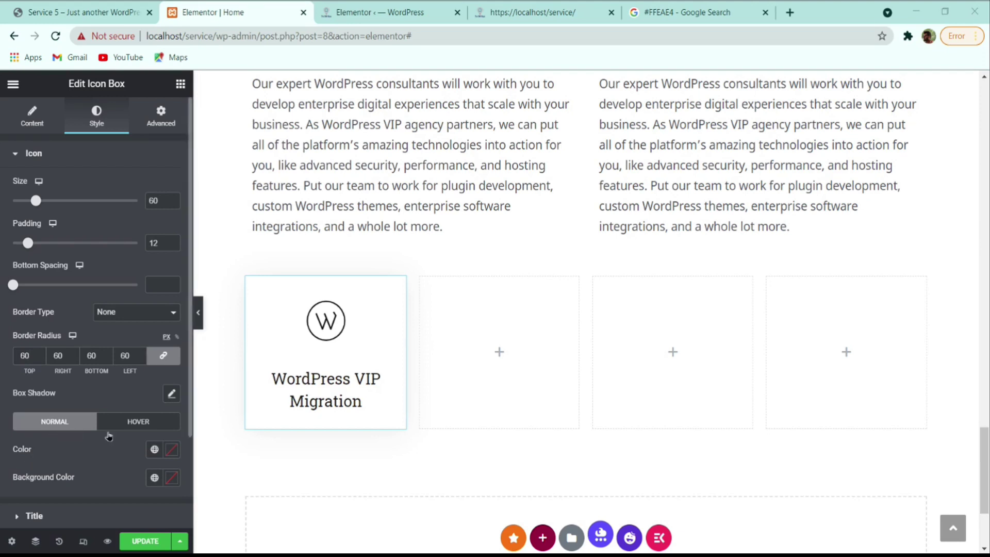
- Colour the icon black on a #C6FCFC background, clear the corner rounding, and check the reference site
left_click(171, 449)
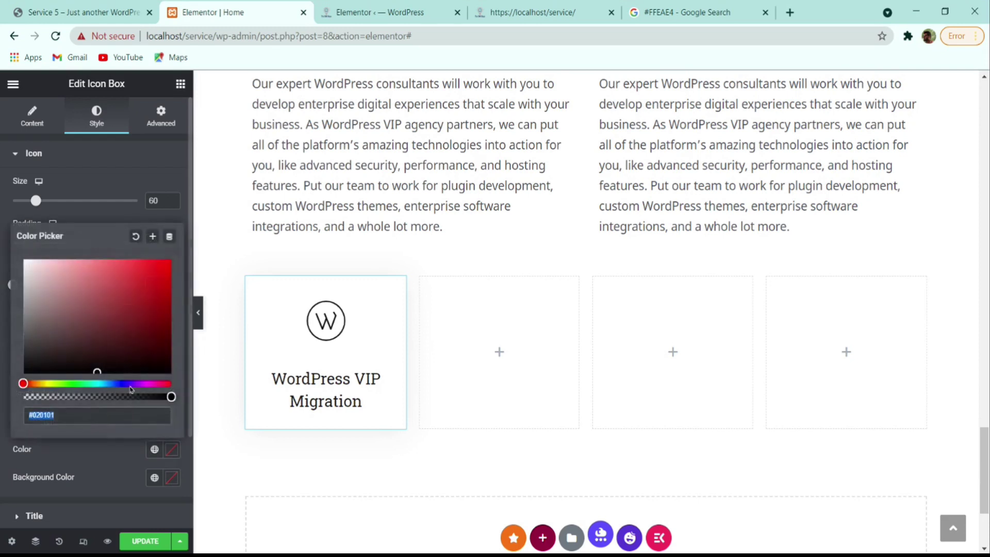
left_click(97, 470)
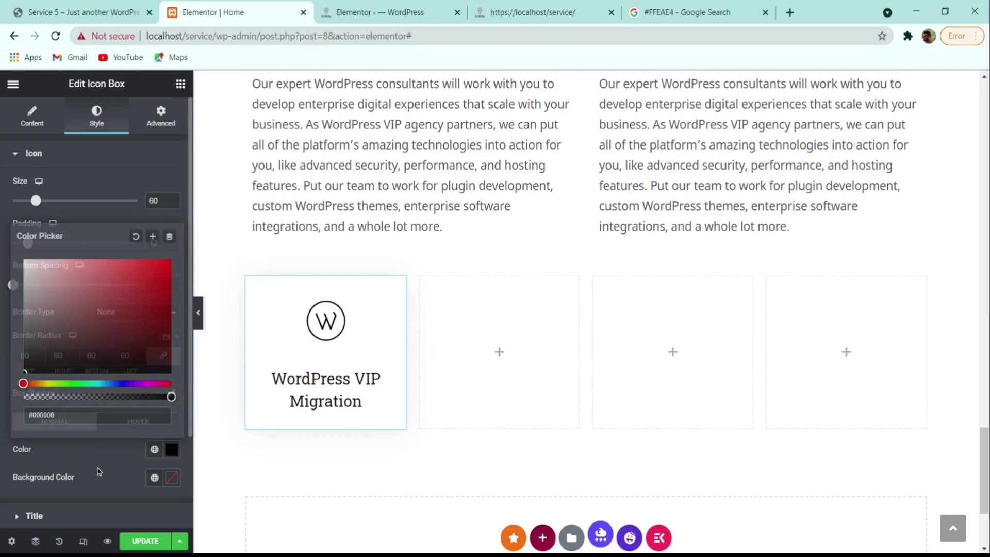
left_click(173, 478)
type("#C6FCFC")
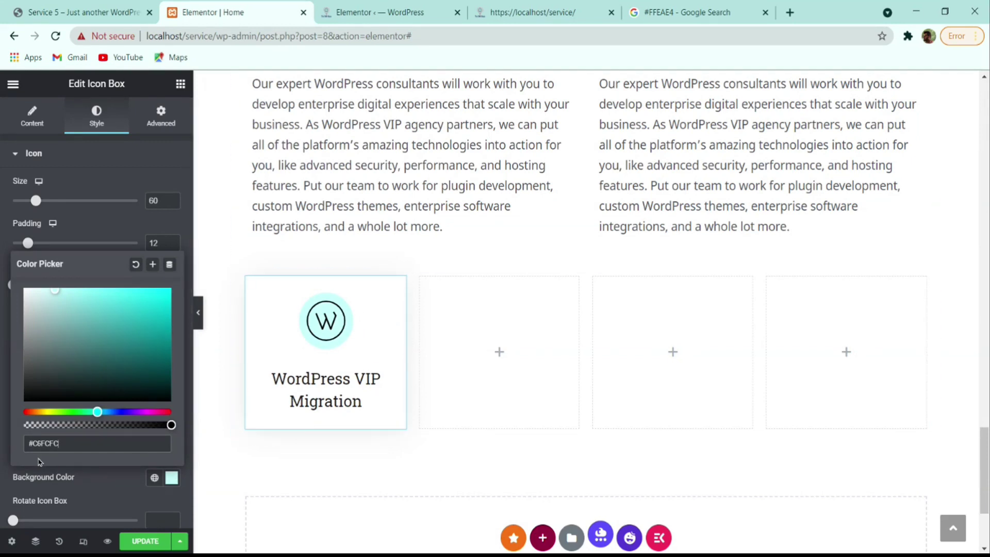
left_click(161, 477)
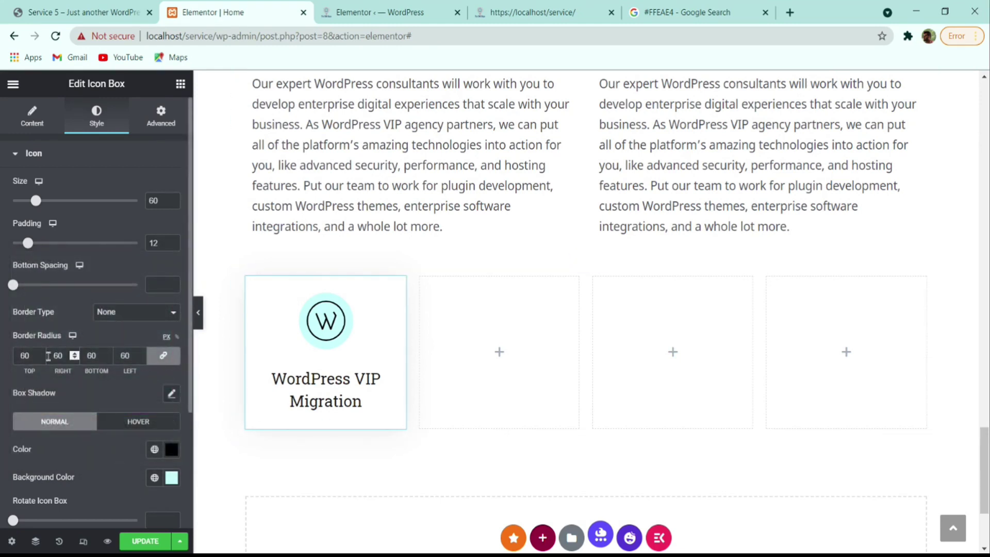
left_click_drag(35, 357, 13, 361)
key("BackSpace")
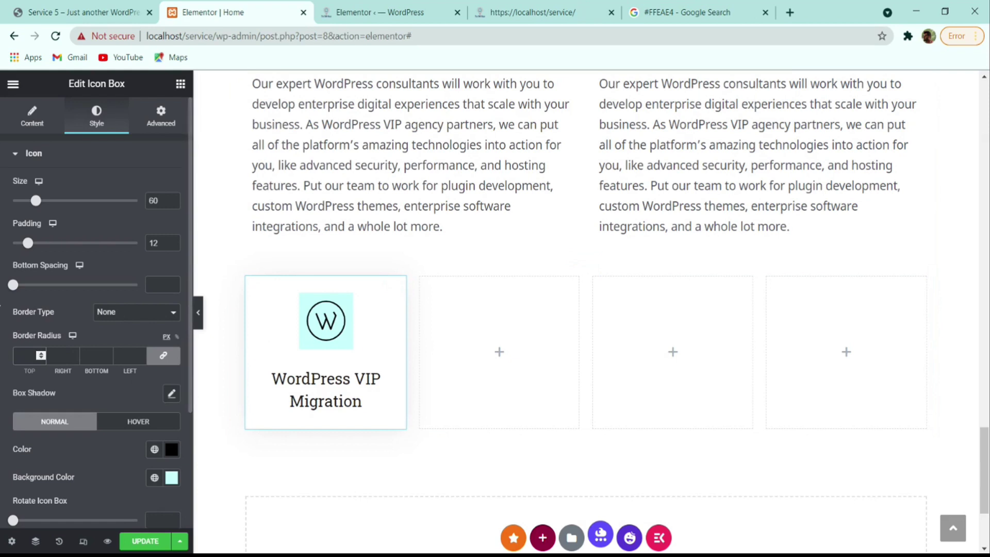
left_click(119, 7)
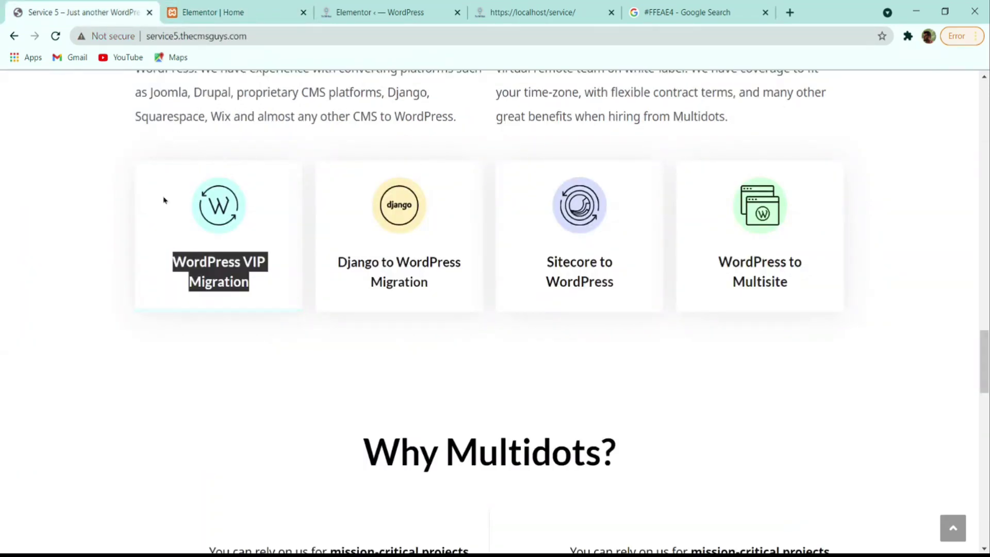
- Round the icon's pale cyan background into a circle with radius 60
left_click(232, 12)
type("60")
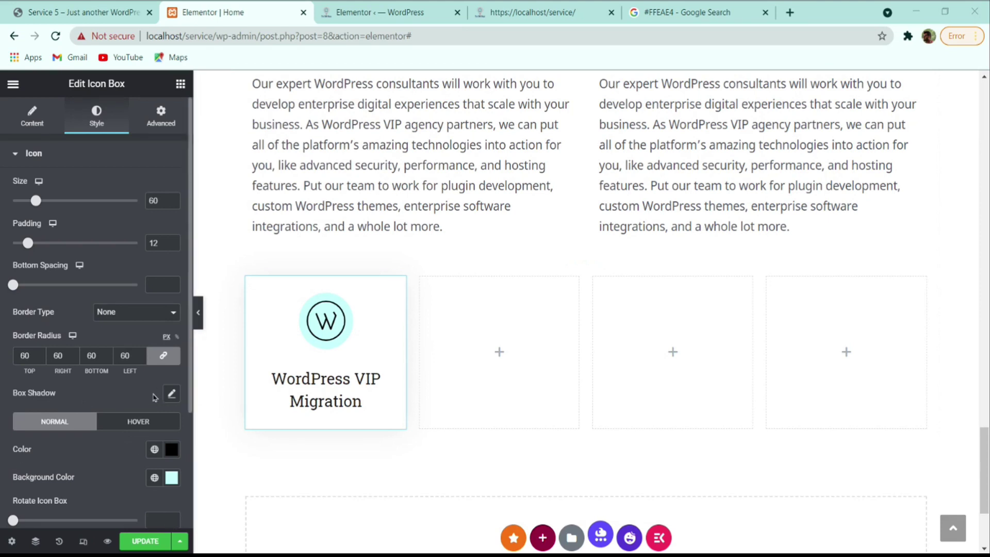
scroll(66, 379, "down", 3)
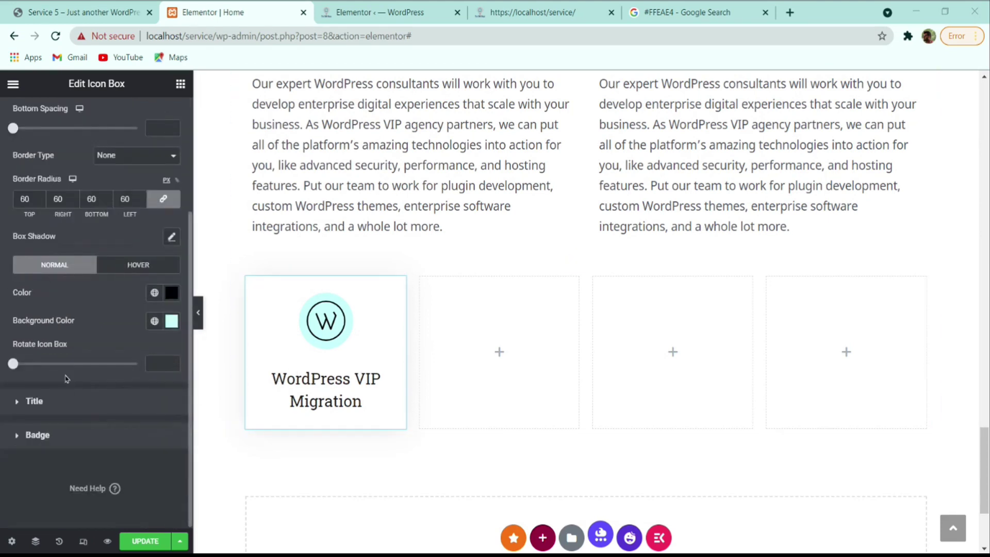
- Style the card title in Lato, size 21, weight 700, with a 30 px line height
left_click(61, 399)
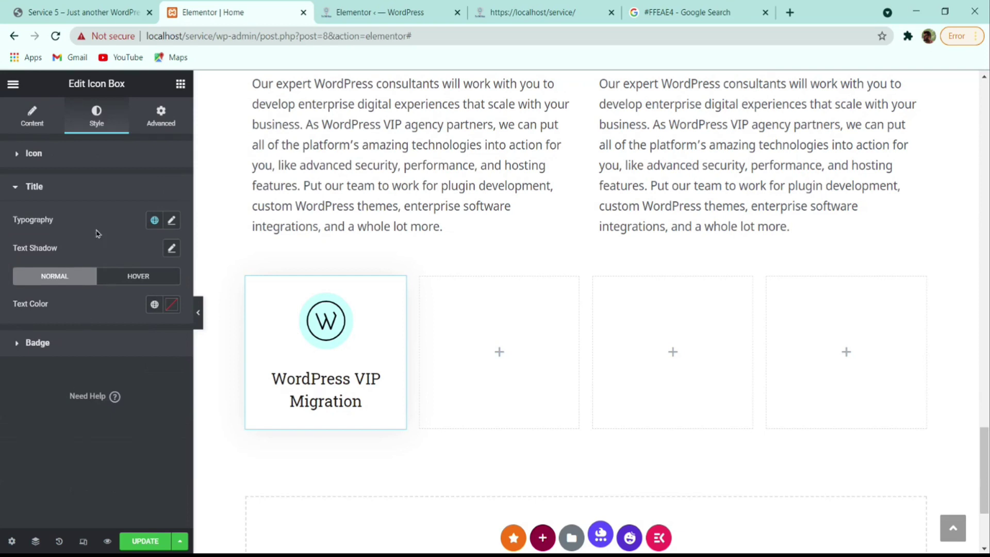
left_click(1, 258)
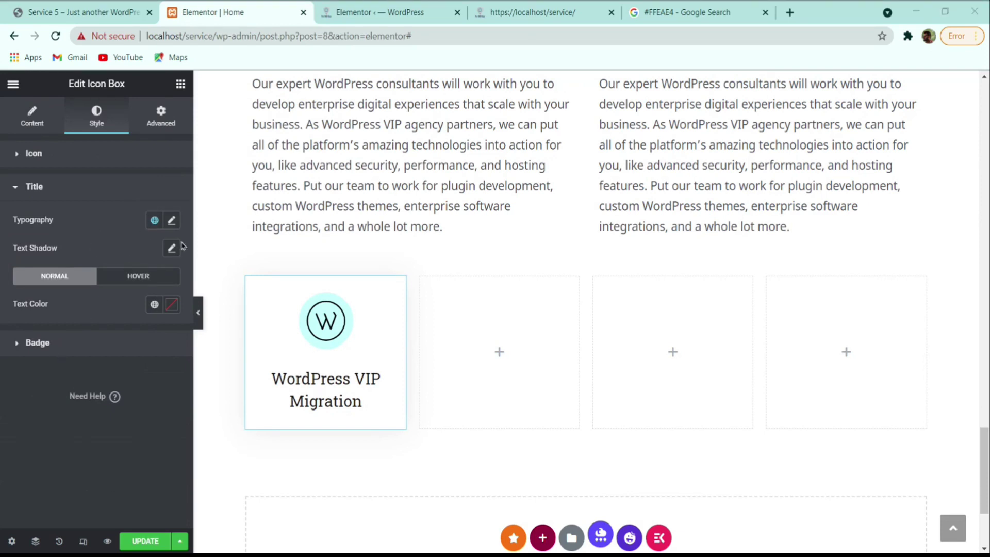
left_click(172, 220)
left_click(125, 284)
type("lato")
key("Return")
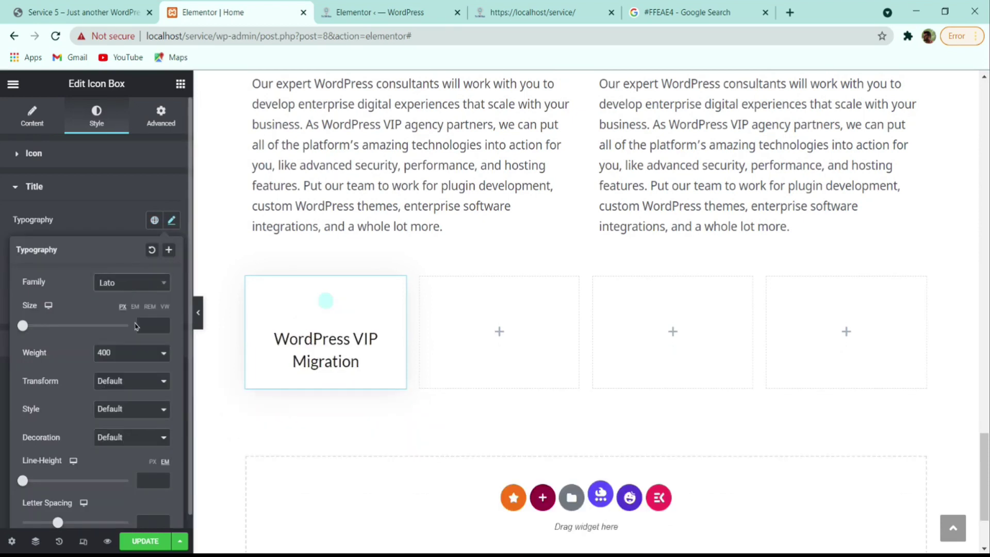
left_click(138, 324)
type("21")
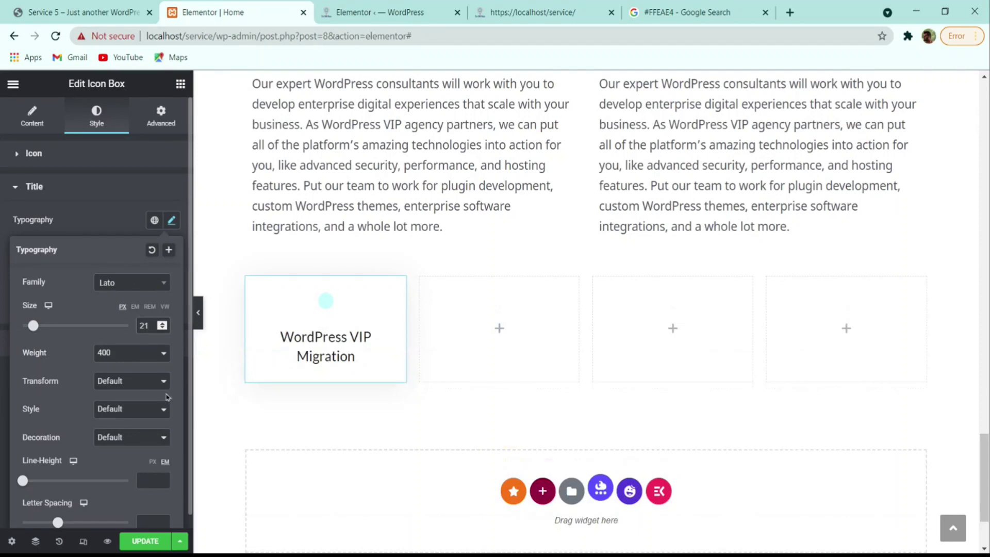
left_click(124, 434)
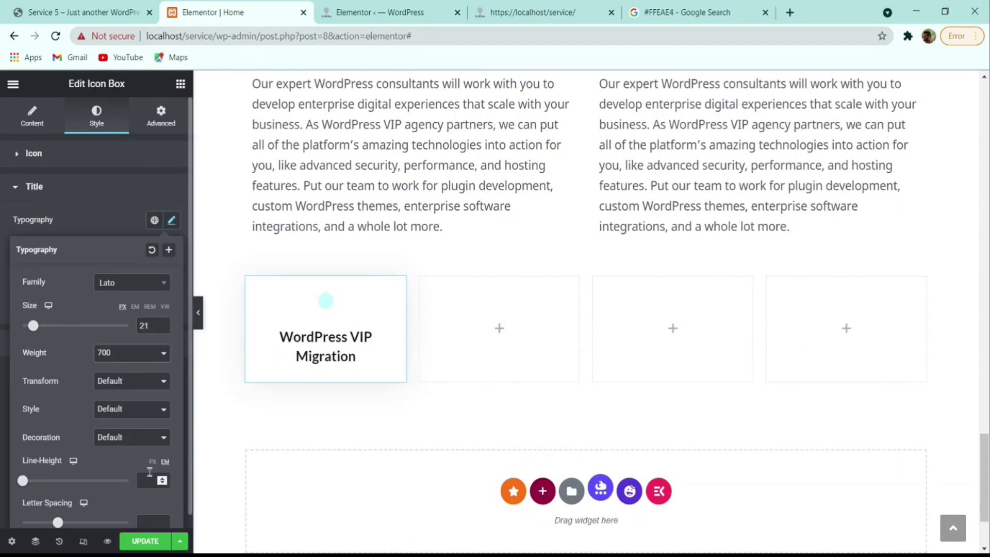
left_click(153, 461)
type("30")
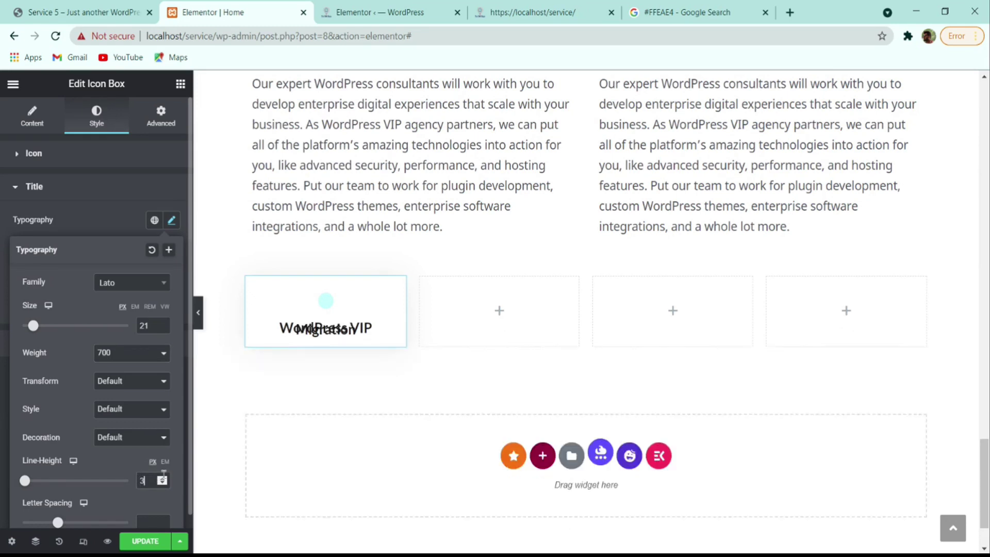
left_click(58, 221)
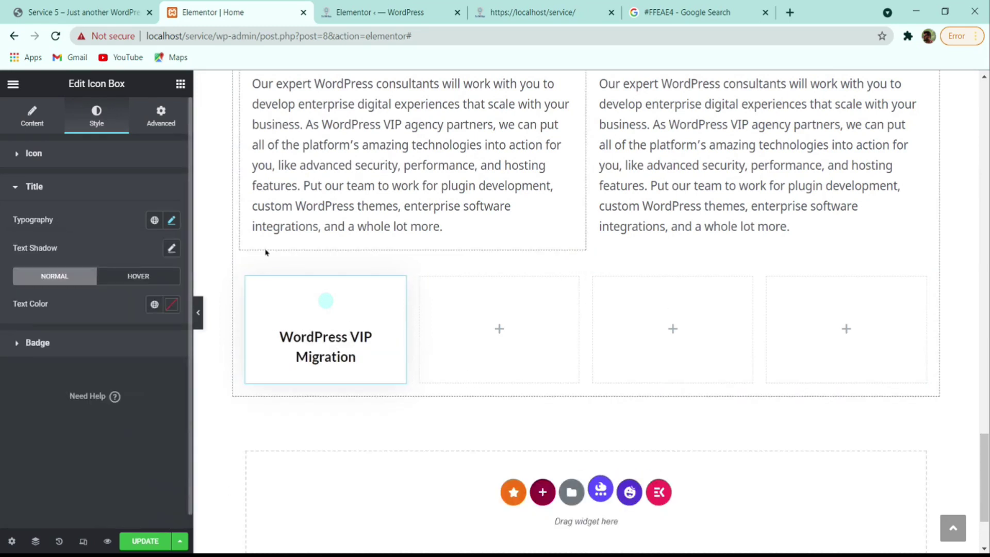
- Set the icon size to 60 and compare against the reference service page
left_click(54, 161)
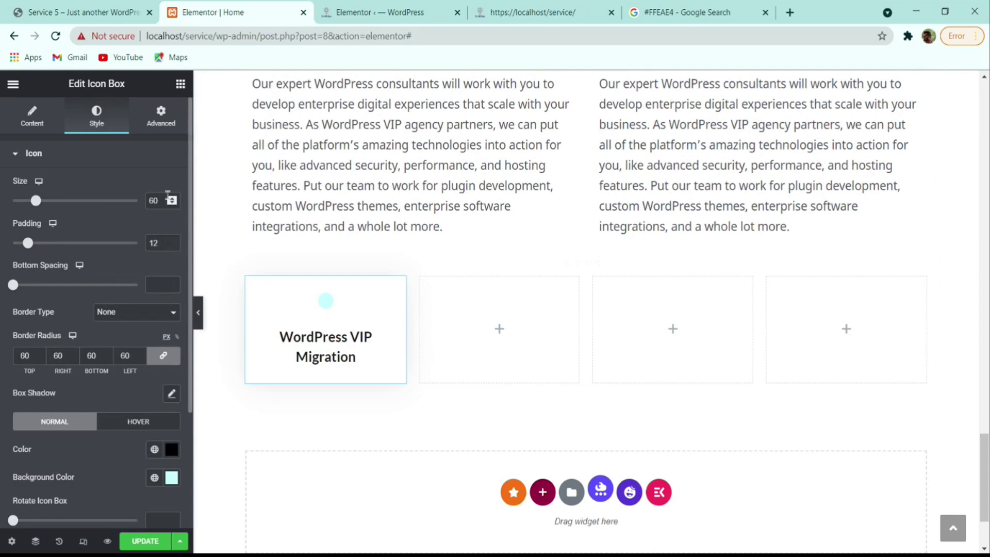
mouse_move(35, 201)
left_mouse_down()
mouse_move(82, 201)
mouse_move(39, 206)
left_mouse_up()
double_click(153, 201)
type("60")
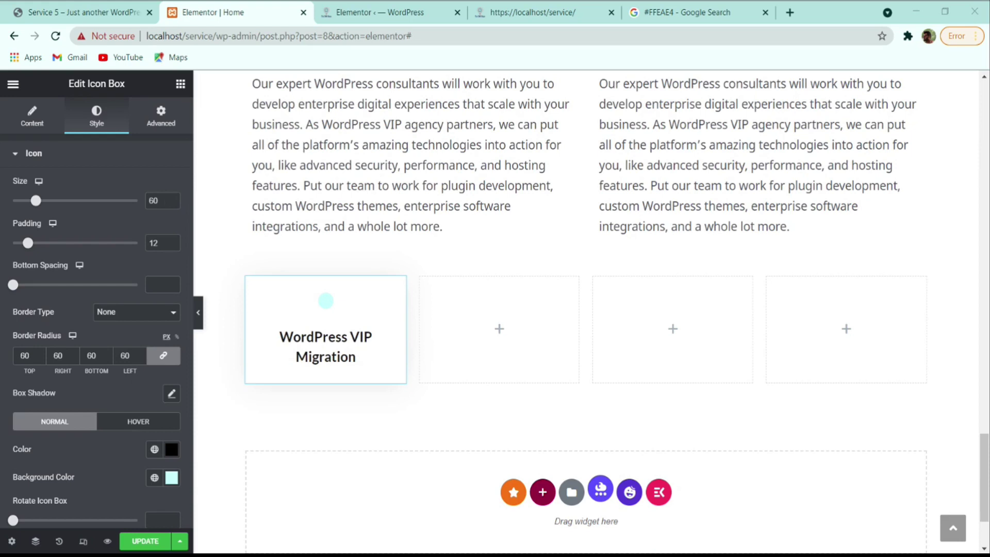
left_click(37, 17)
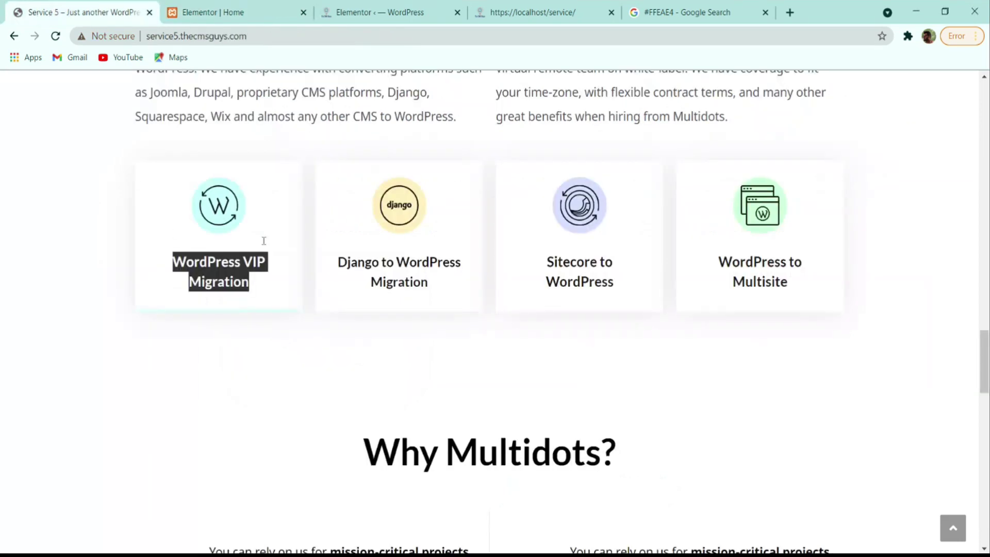
left_click(282, 220)
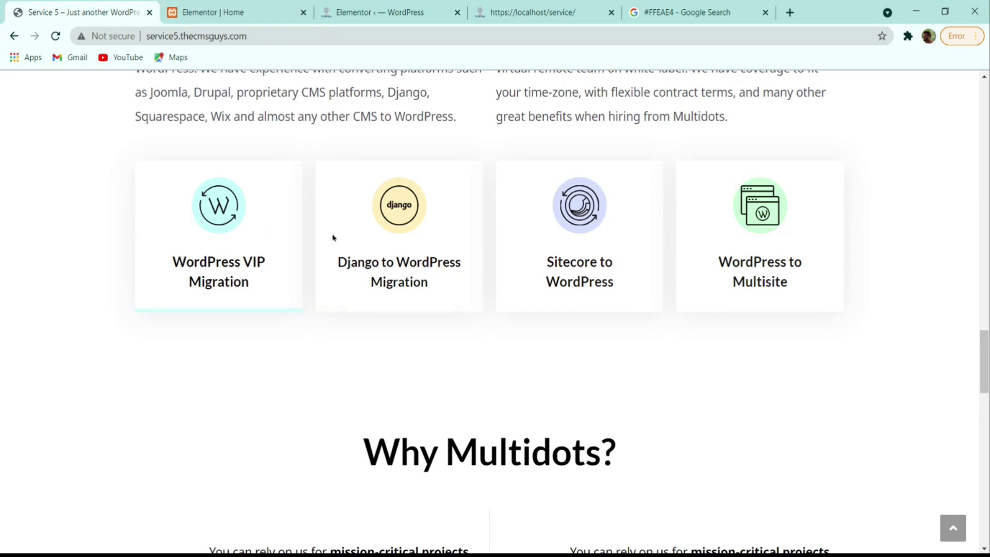
left_click(255, 20)
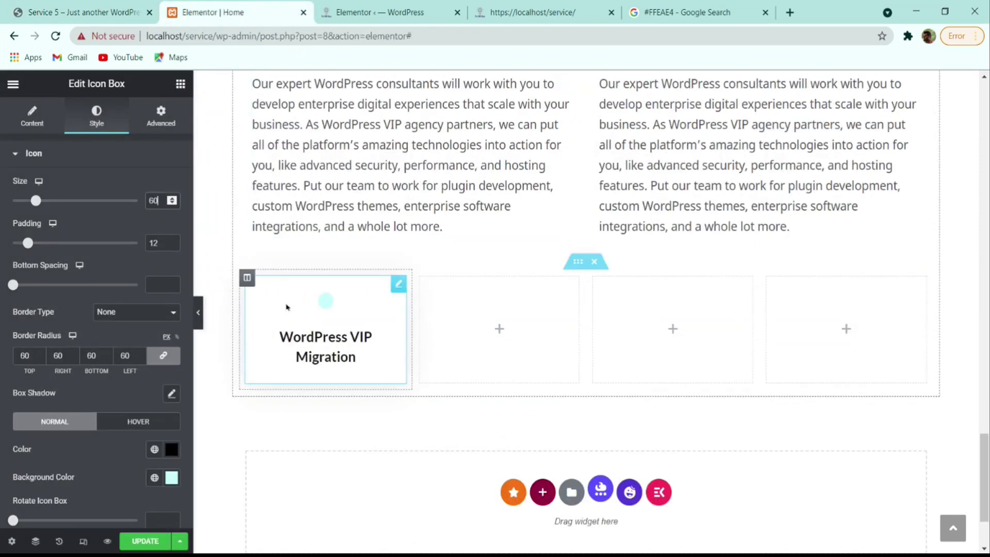
- Make the first card's border solid in its Advanced settings
left_click(32, 116)
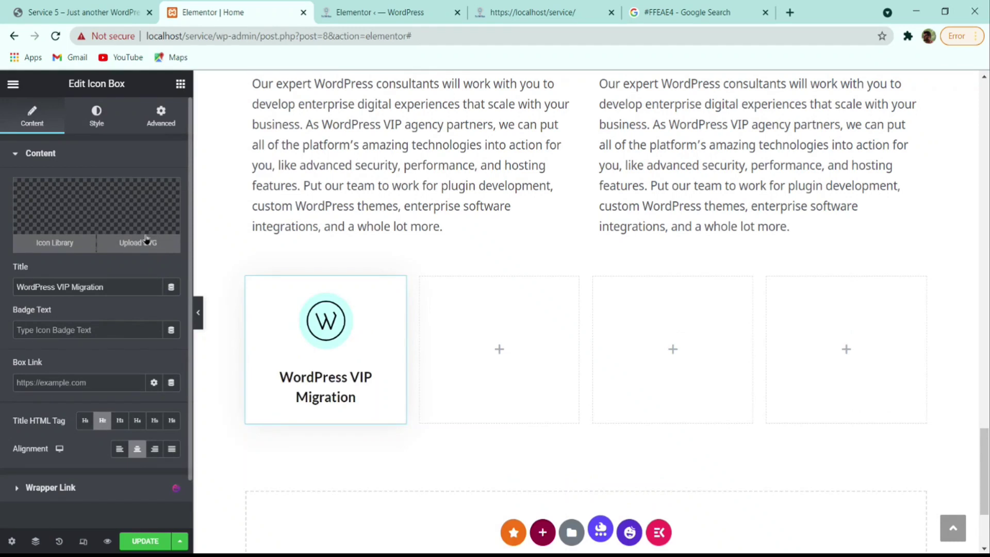
left_click(166, 117)
scroll(126, 312, "down", 5)
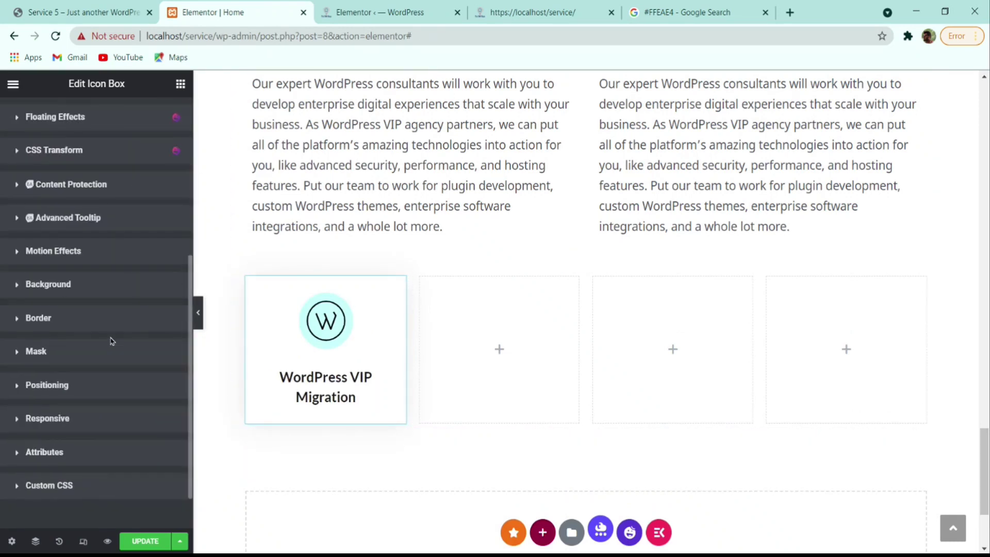
left_click(42, 322)
scroll(157, 365, "down", 5)
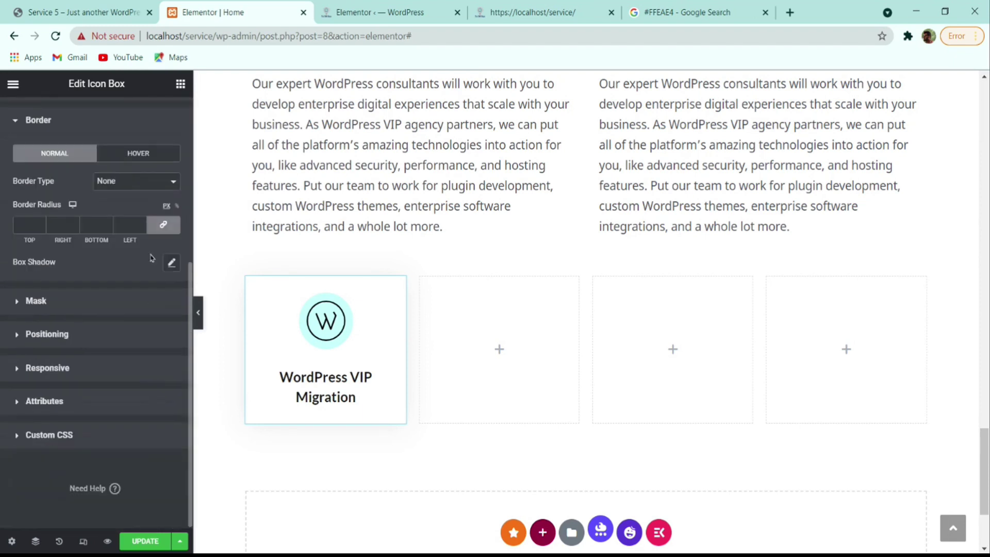
left_click(137, 182)
left_click(135, 200)
- Set a 5 px bottom-only border width with a fully transparent colour
left_click(165, 226)
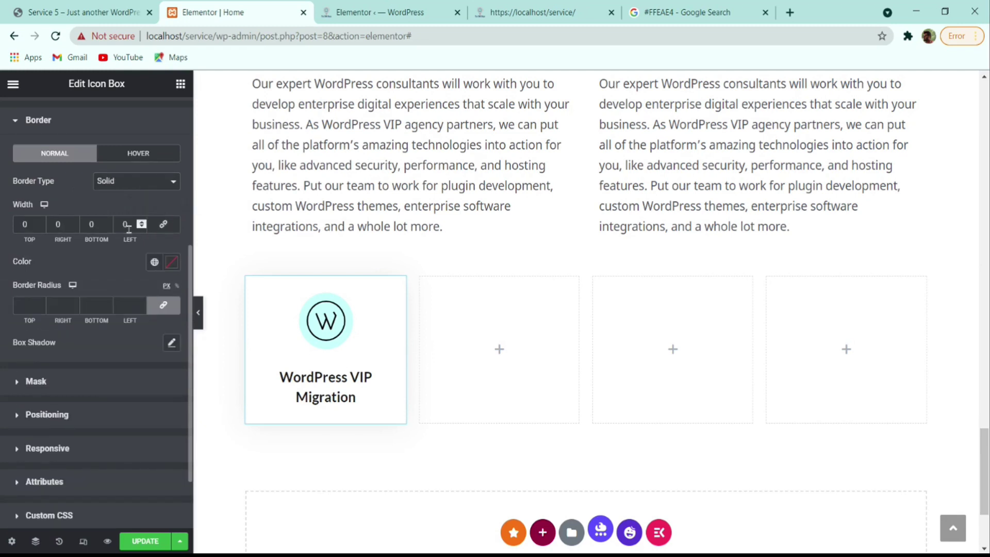
left_click(109, 222)
left_click(109, 223)
left_click(109, 222)
left_click(109, 222)
left_click(109, 223)
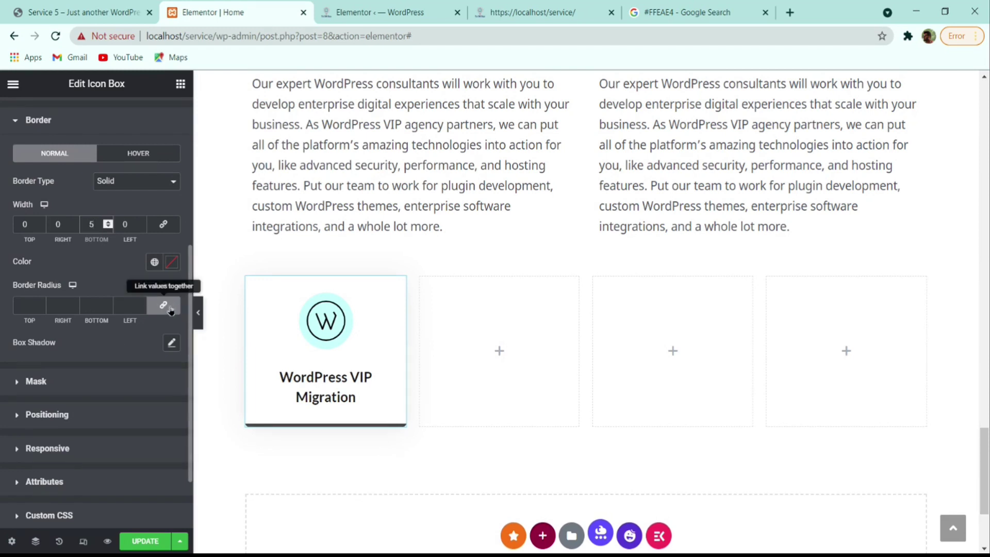
left_click(164, 304)
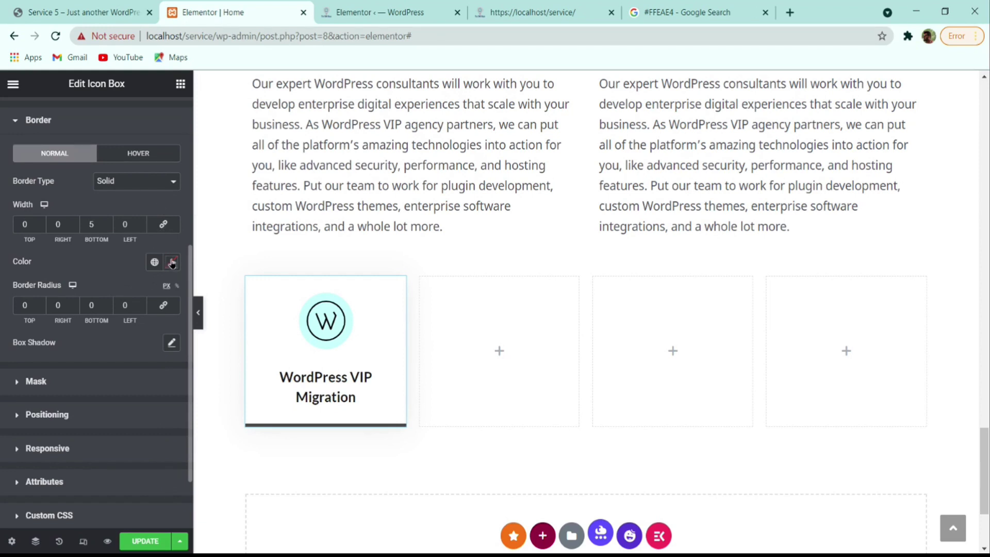
left_click(172, 262)
left_click_drag(170, 448, 24, 448)
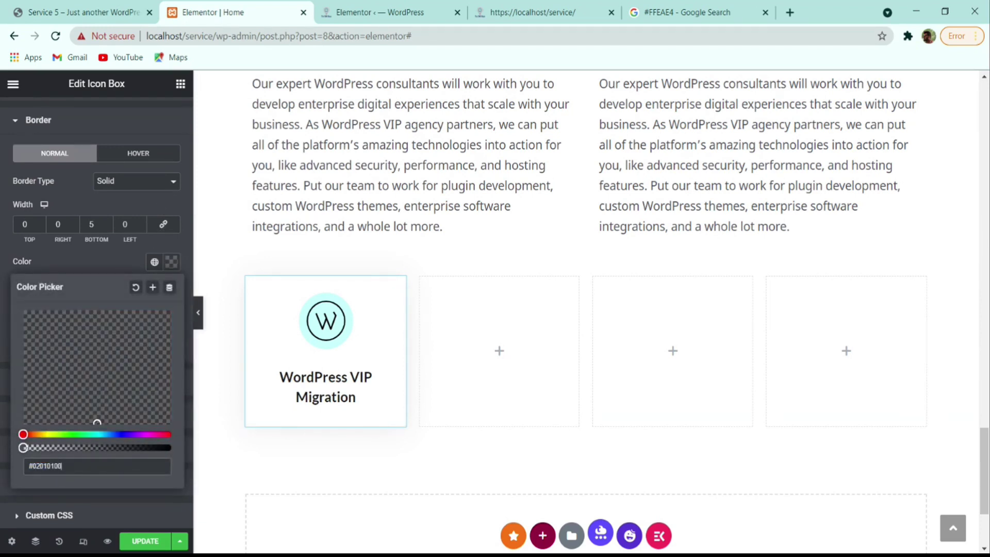
left_click(81, 261)
- Give the hover state a solid 5 px bottom border in #C6FCFC, then compare with the reference
left_click(154, 153)
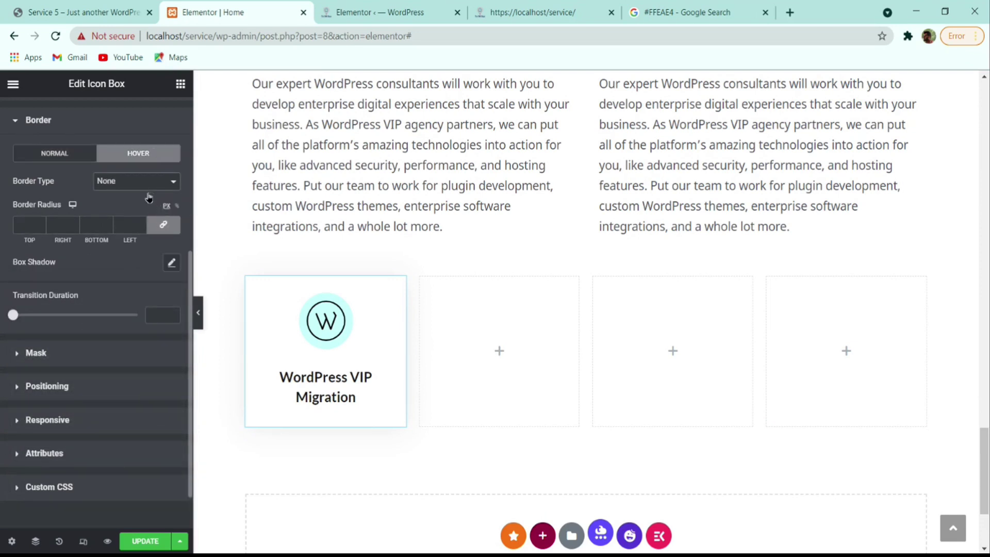
left_click(136, 180)
left_click(137, 216)
left_click_drag(99, 225, 61, 223)
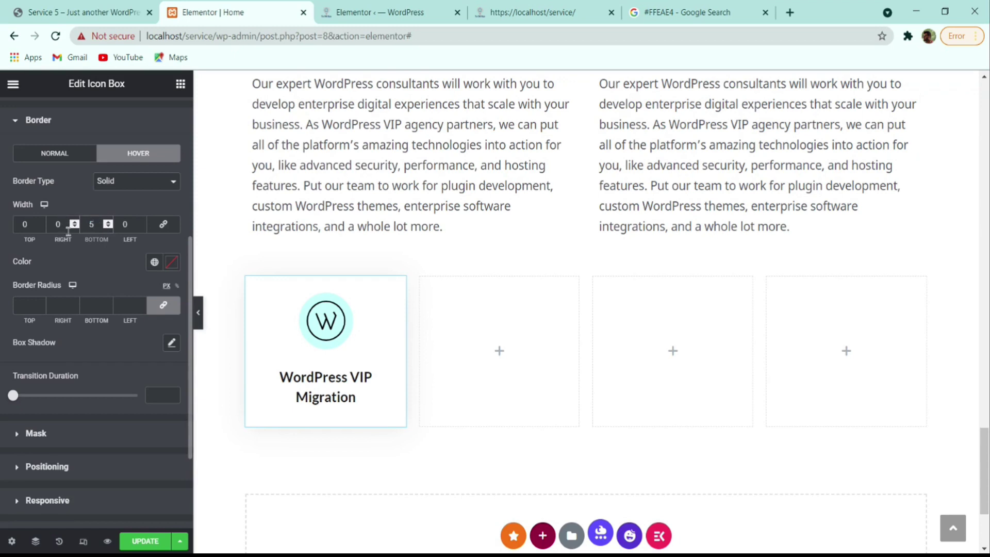
left_click(175, 263)
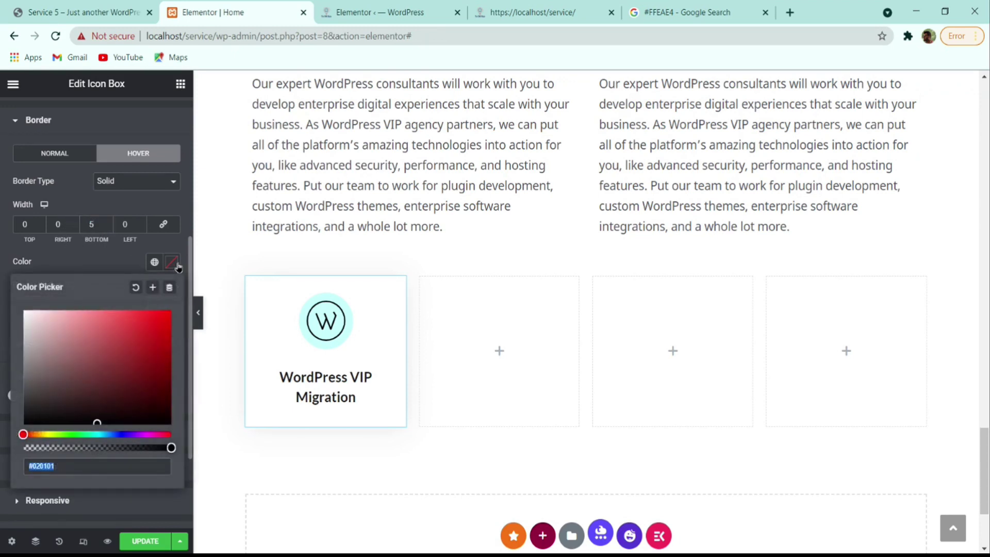
type("#C6FCFC")
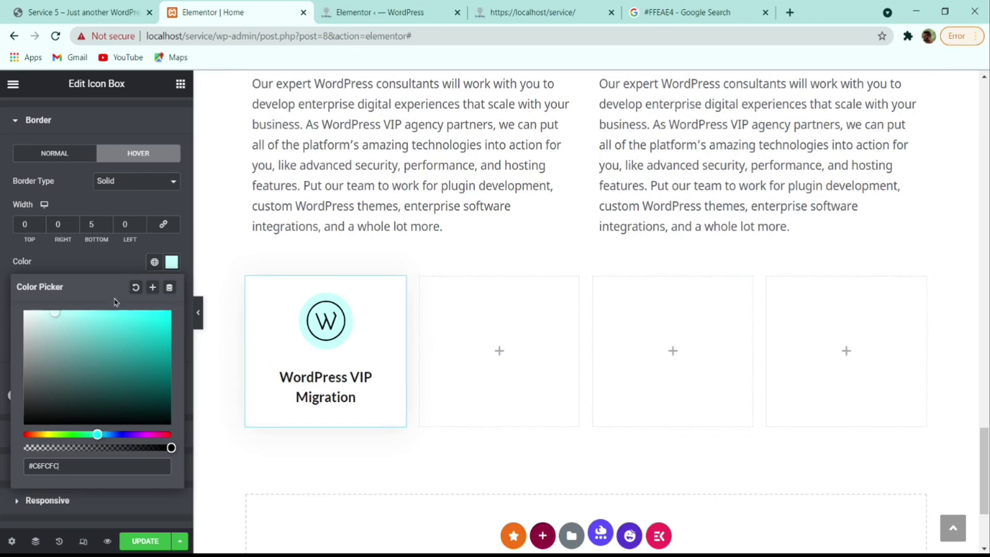
left_click(170, 262)
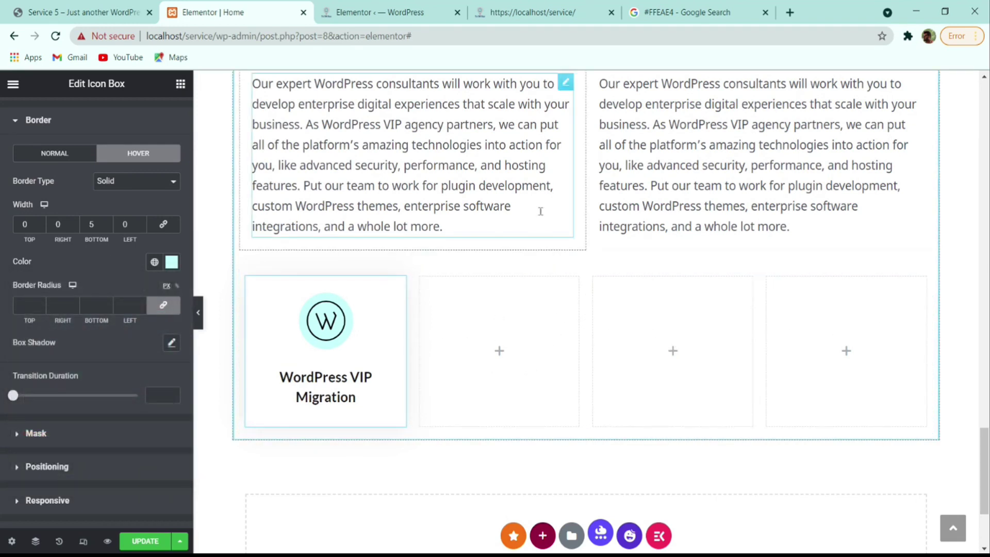
key("ctrl+shift+Tab")
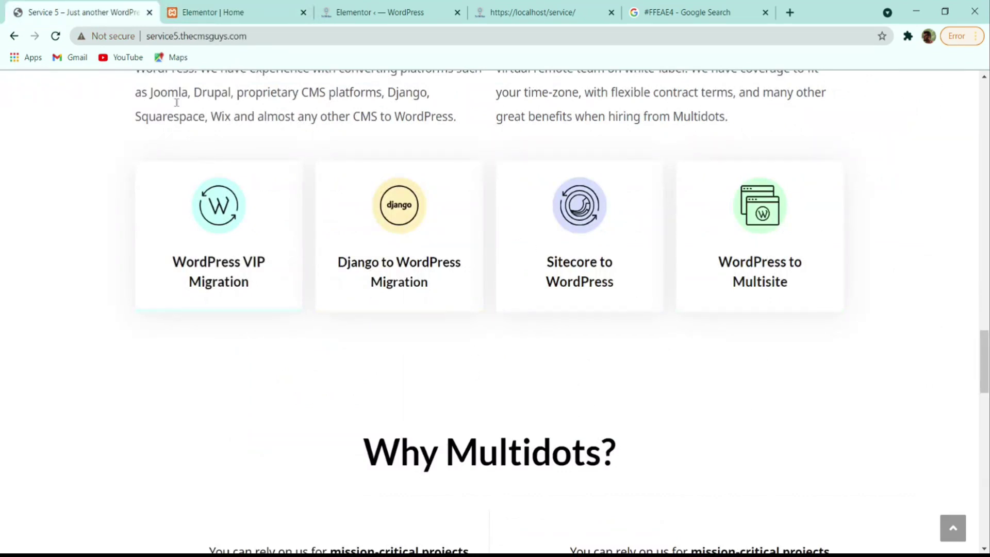
left_click(188, 12)
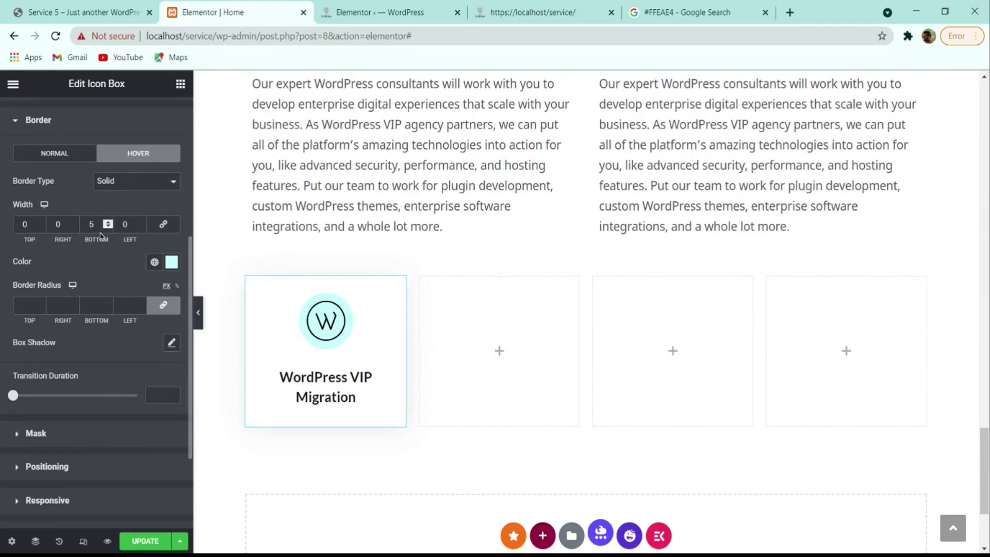
- Lower the icon box shadow opacity to 0.42
scroll(93, 155, "up", 5)
left_click(94, 121)
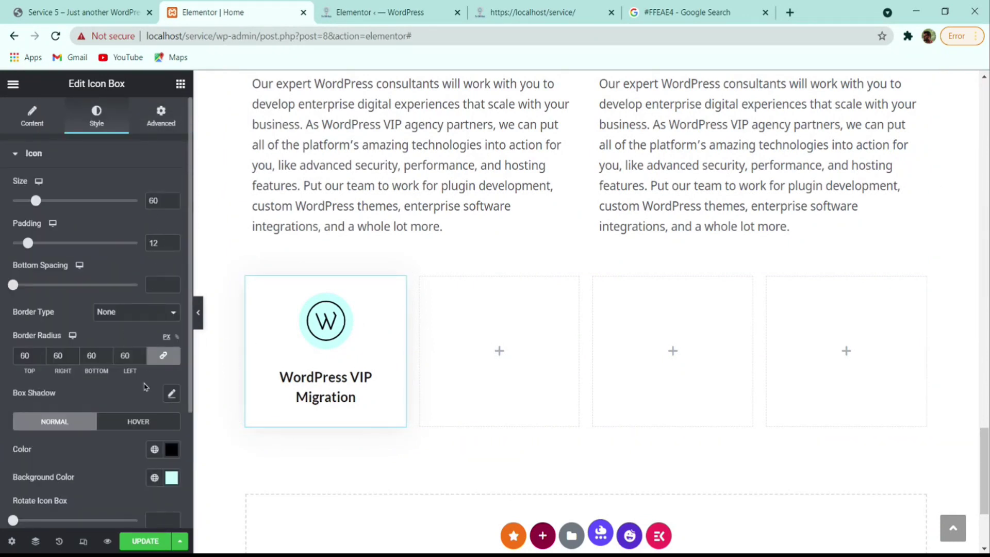
left_click(171, 392)
scroll(179, 407, "down", 3)
left_click(162, 272)
mouse_move(169, 457)
left_mouse_down()
mouse_move(137, 457)
mouse_move(158, 457)
left_mouse_up()
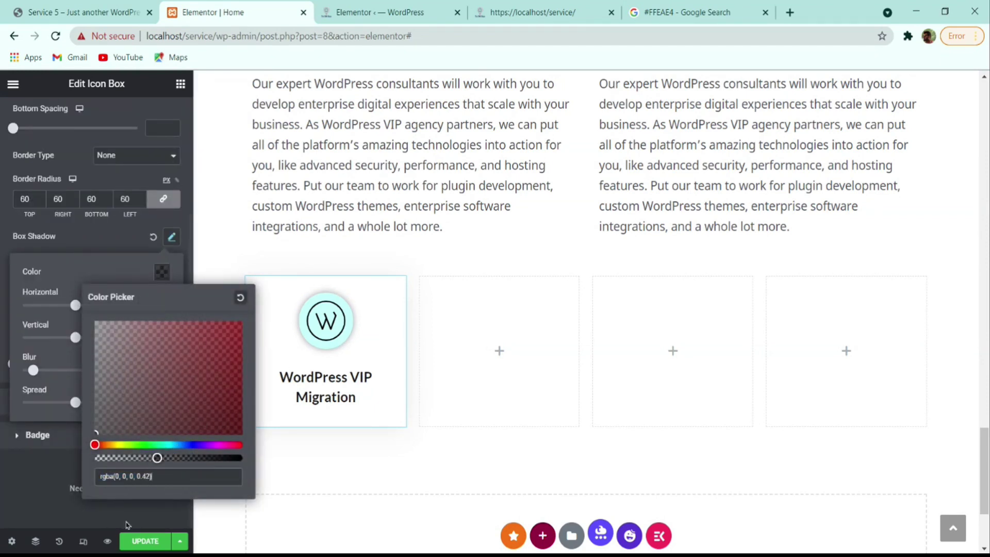
left_click(74, 481)
- Copy the styled WordPress VIP Migration card for pasting into the empty second column
right_click(336, 338)
left_click(381, 330)
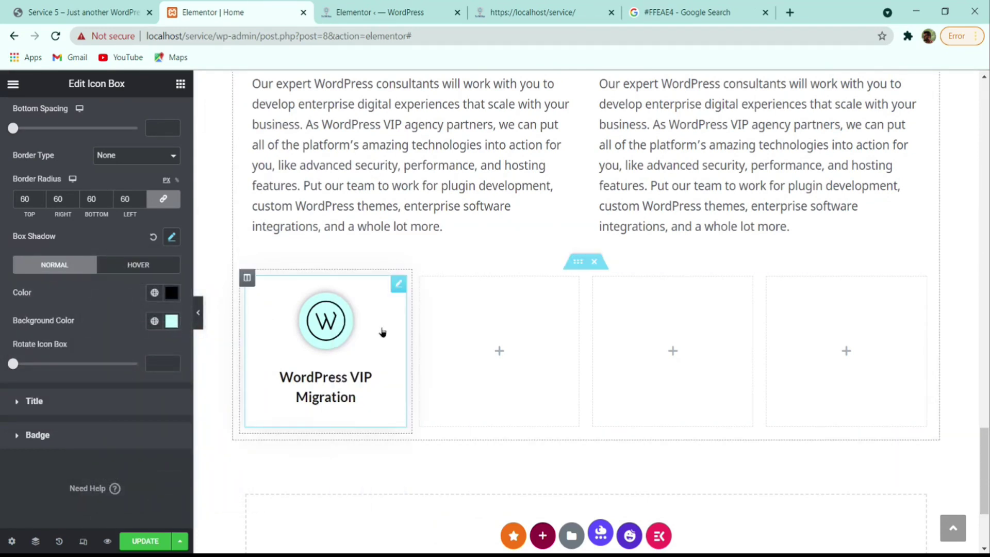
right_click(491, 353)
- Paste the card into the second, third and fourth columns, then preview against the reference site
left_click(538, 380)
right_click(647, 361)
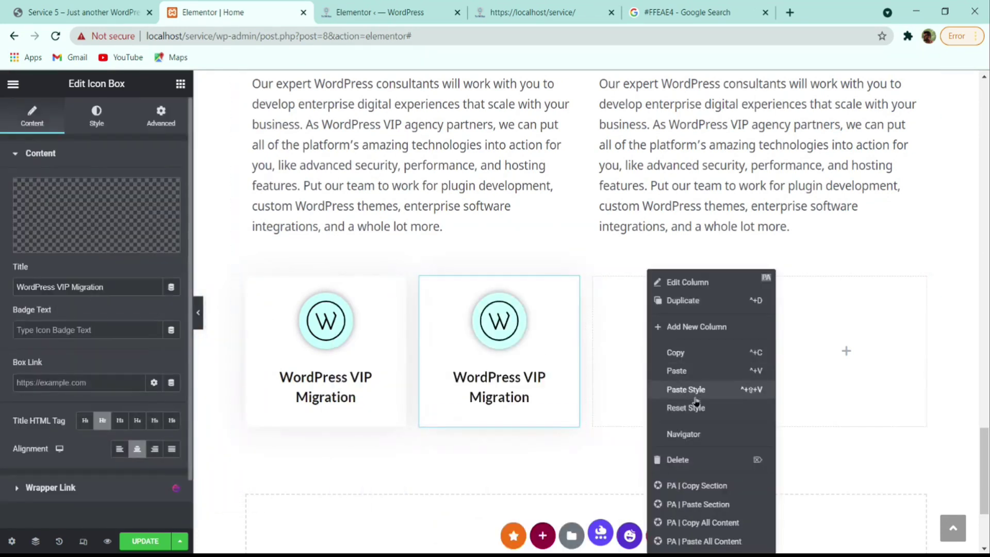
left_click(667, 371)
right_click(823, 353)
left_click(910, 375)
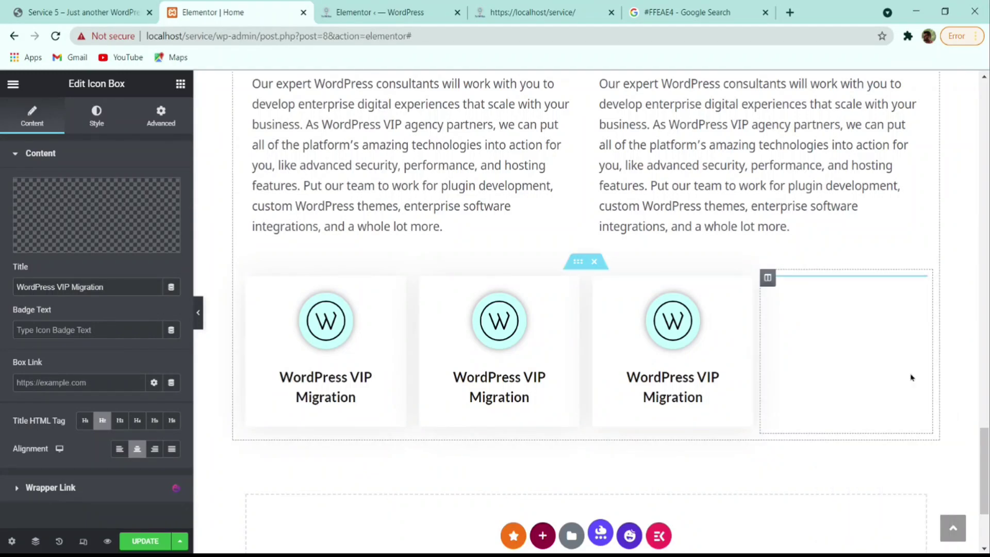
left_click(198, 313)
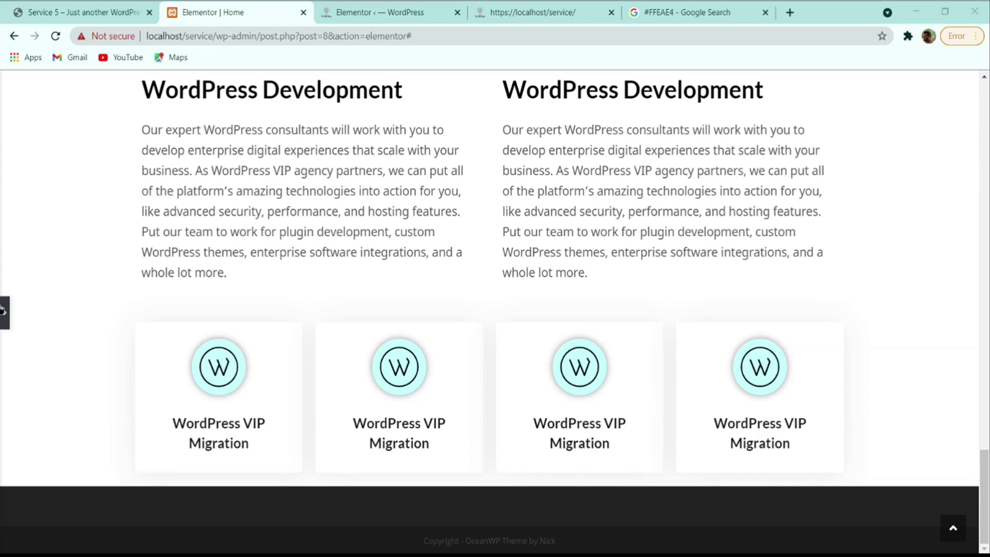
left_click(130, 12)
left_click(221, 12)
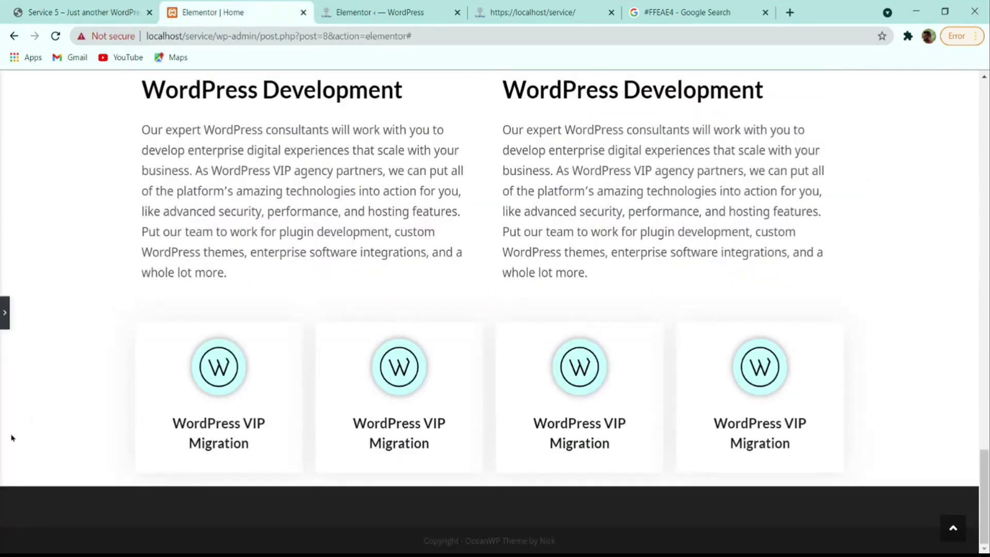
left_click(3, 314)
- Set the first card's padding to 32 on all sides
left_click(96, 116)
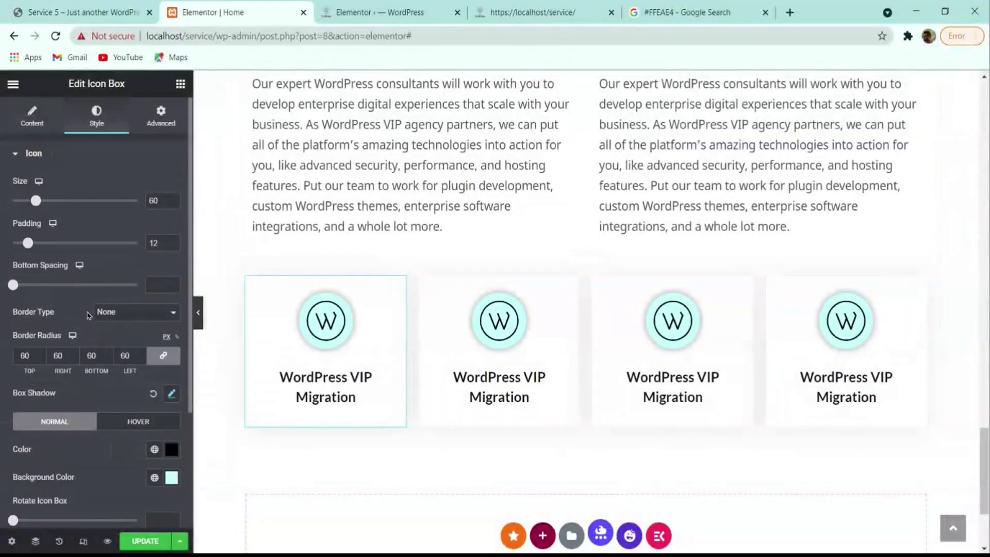
scroll(48, 397, "down", 3)
scroll(39, 416, "up", 3)
left_click(161, 116)
left_click(29, 254)
type("2")
left_click(42, 252)
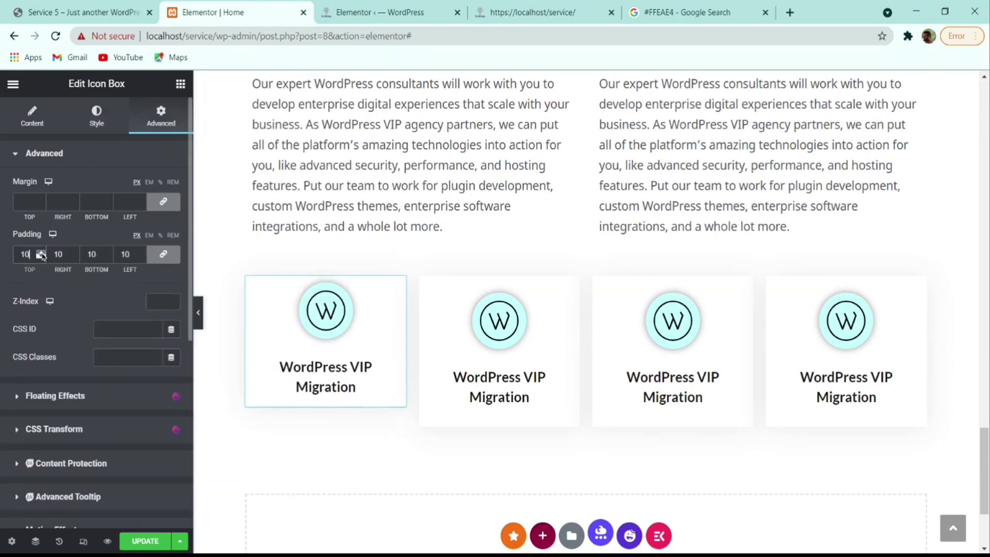
left_click(42, 257)
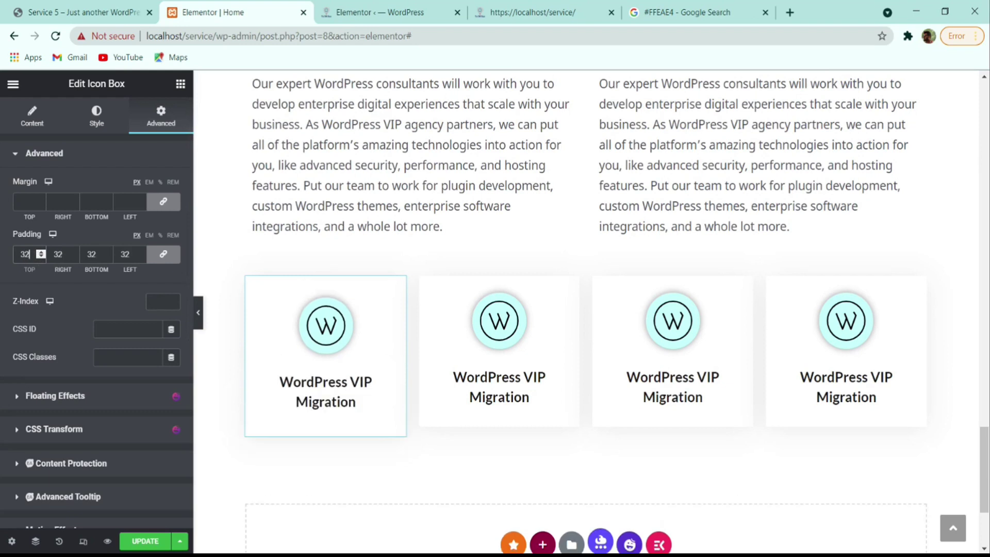
- Copy the first card and paste its style onto the second, third and fourth cards, then preview
right_click(361, 312)
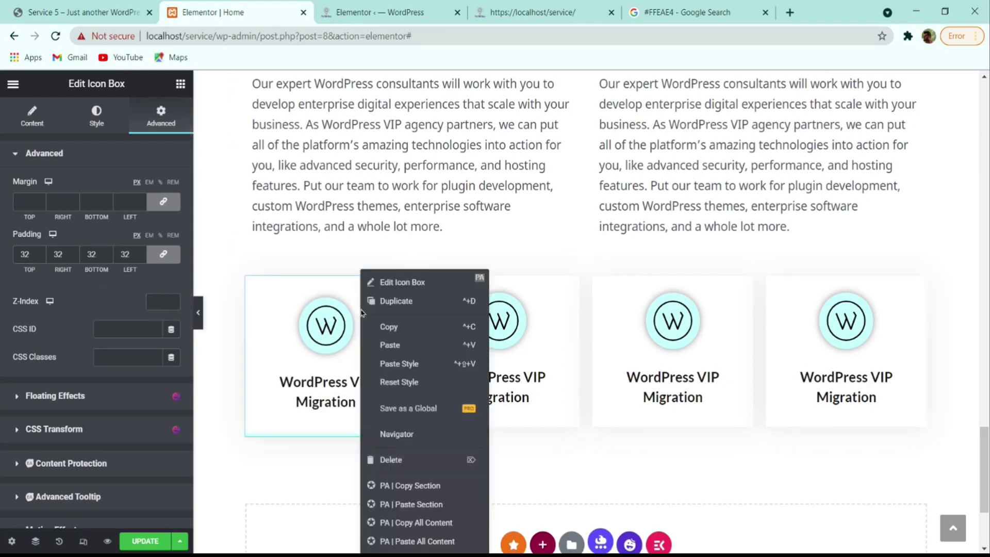
left_click(404, 328)
right_click(568, 337)
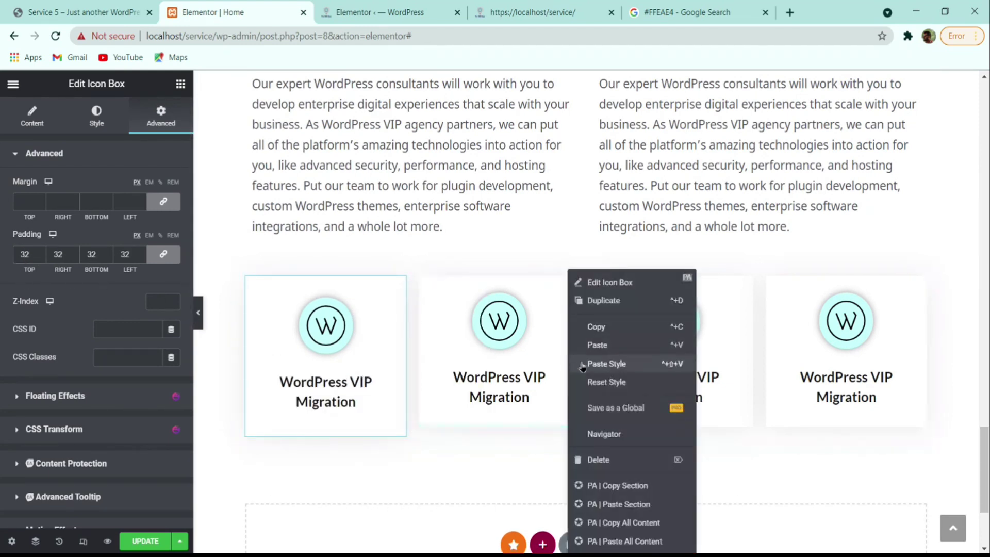
left_click(611, 369)
right_click(704, 338)
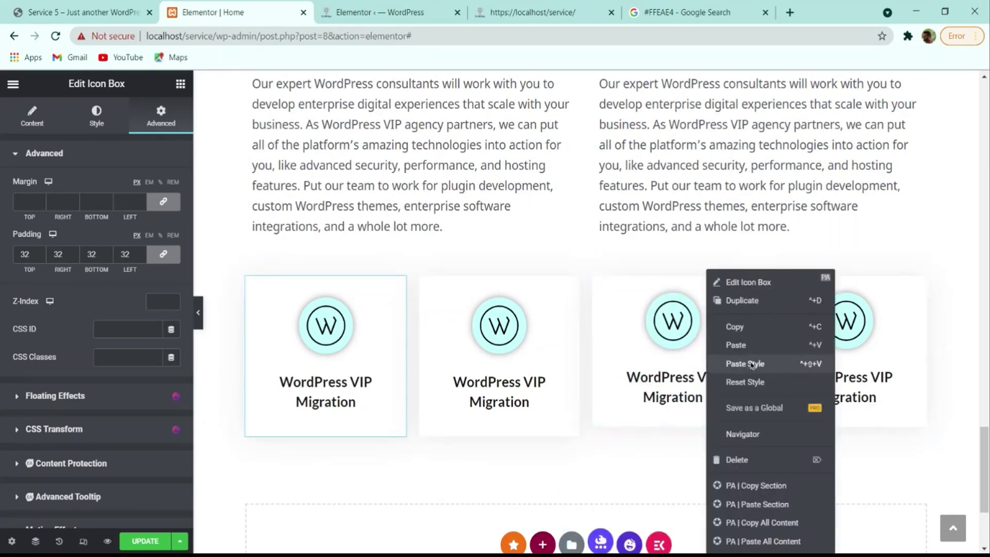
left_click(750, 367)
right_click(920, 350)
left_click(892, 381)
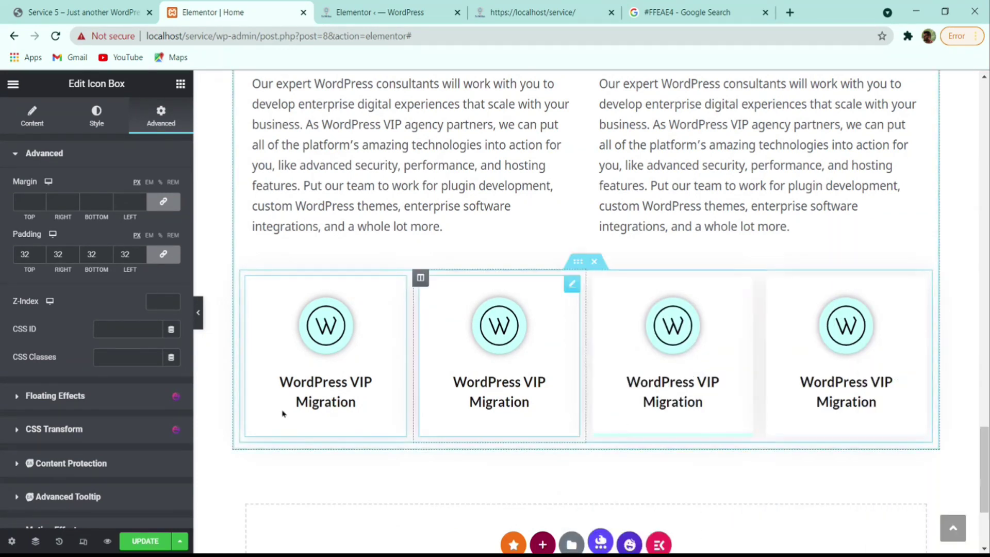
left_click(198, 312)
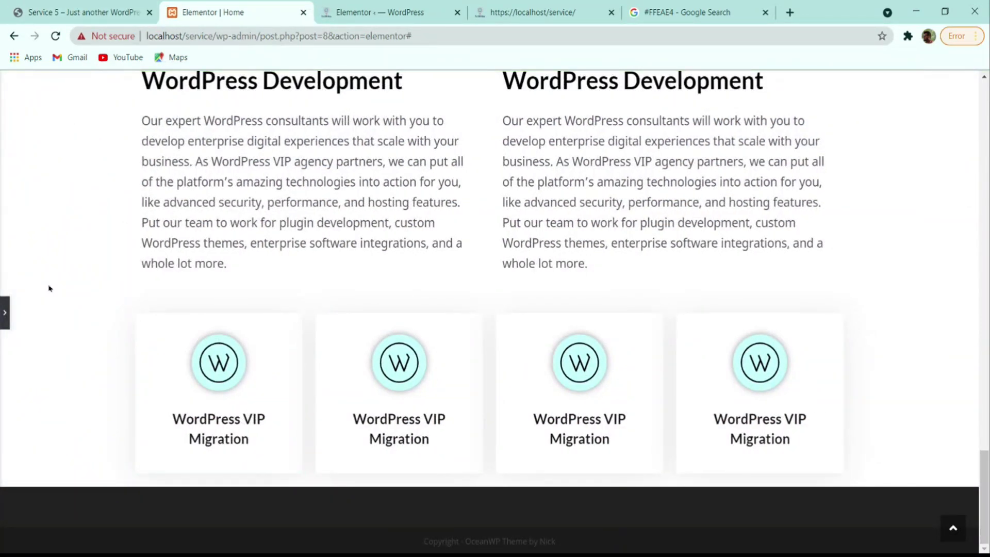
scroll(51, 320, "up", 2)
- Select the Top WordPress Agency section, give it a 4 em top and bottom margin, and save
left_click(5, 313)
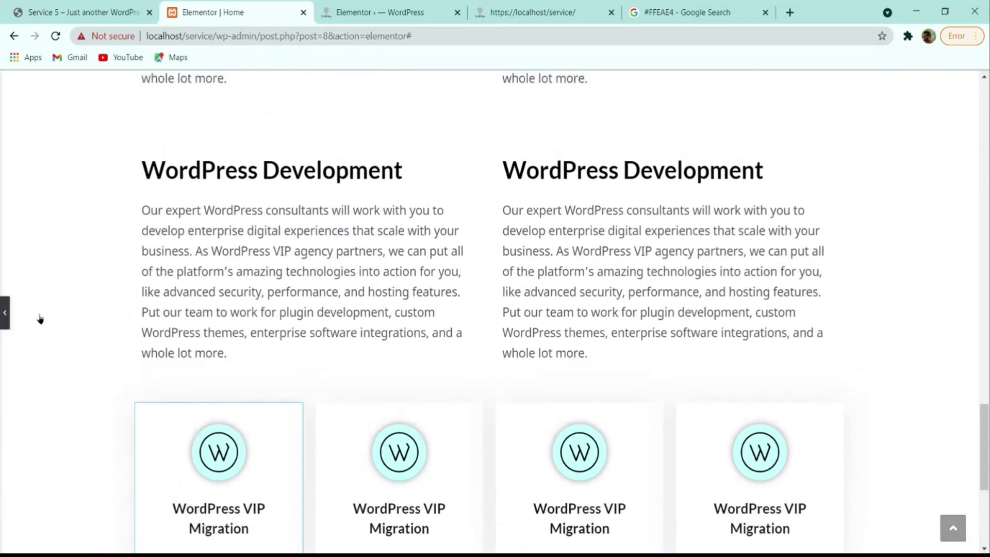
scroll(593, 232, "up", 5)
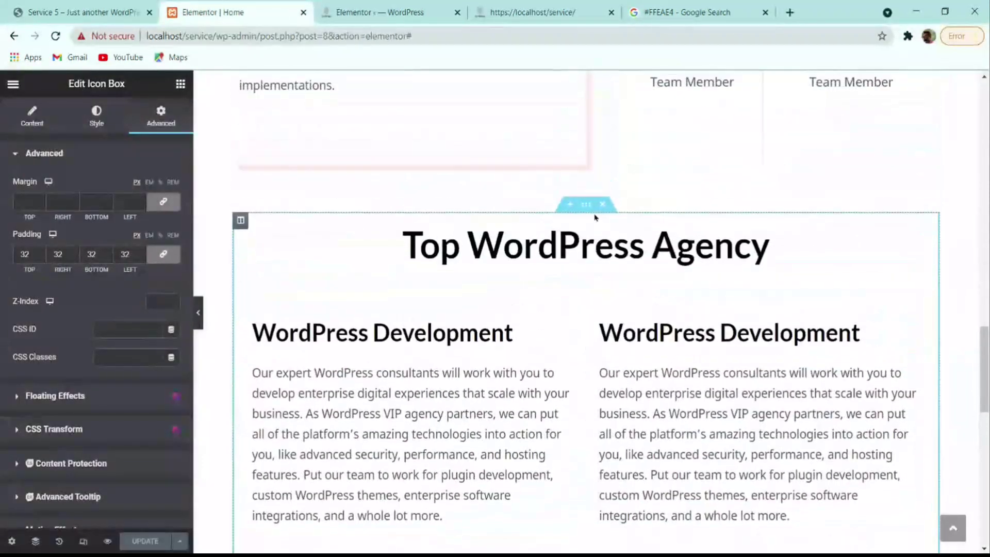
left_click(587, 205)
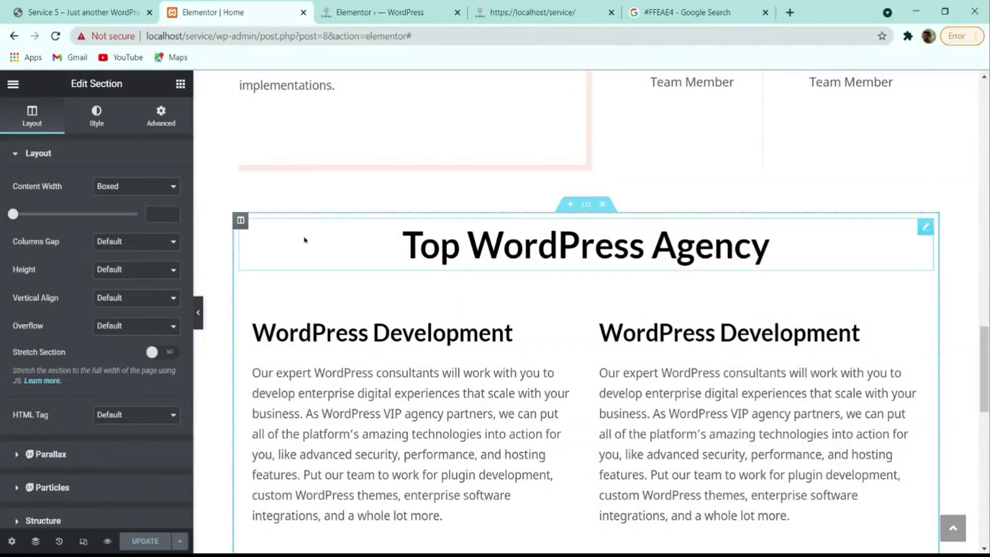
left_click(161, 116)
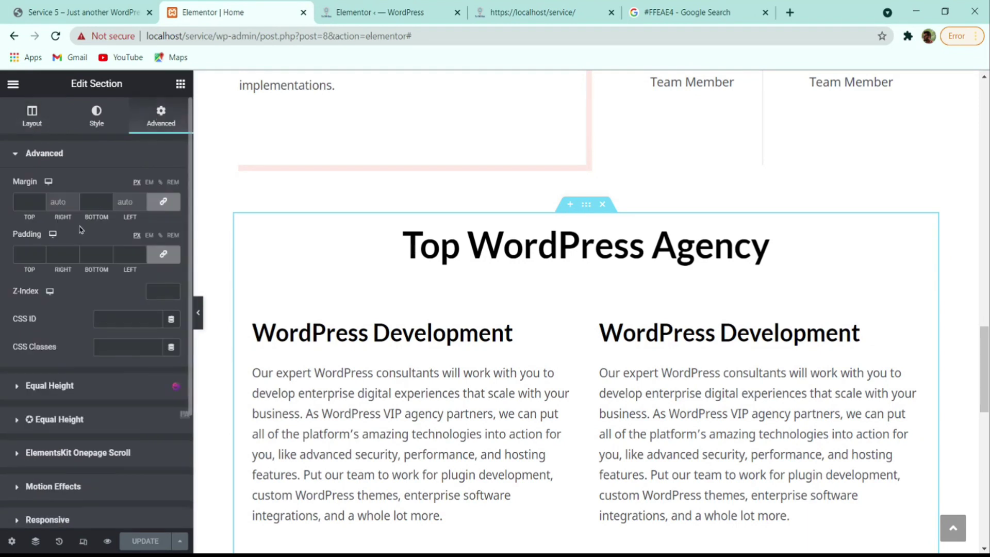
left_click(150, 183)
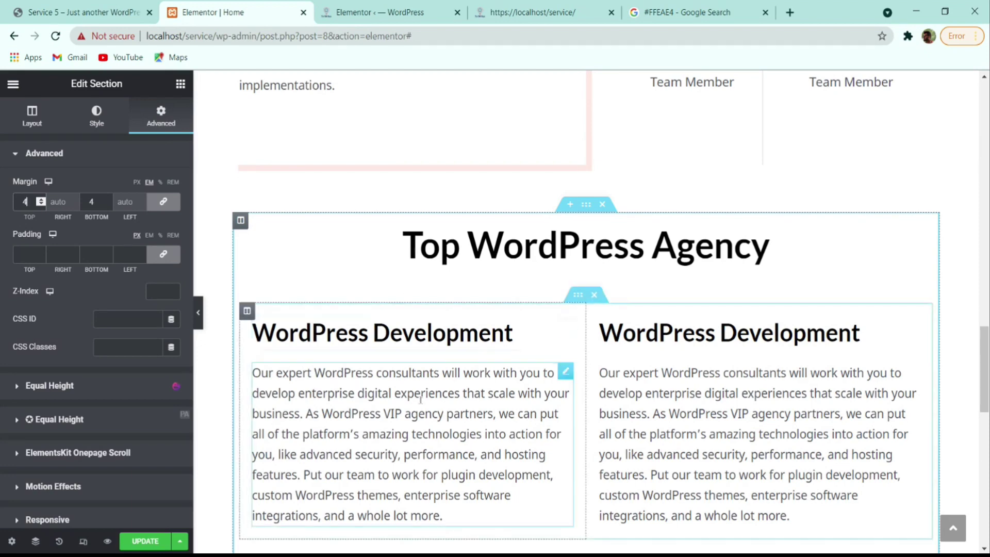
scroll(585, 309, "down", 5)
scroll(586, 310, "down", 10)
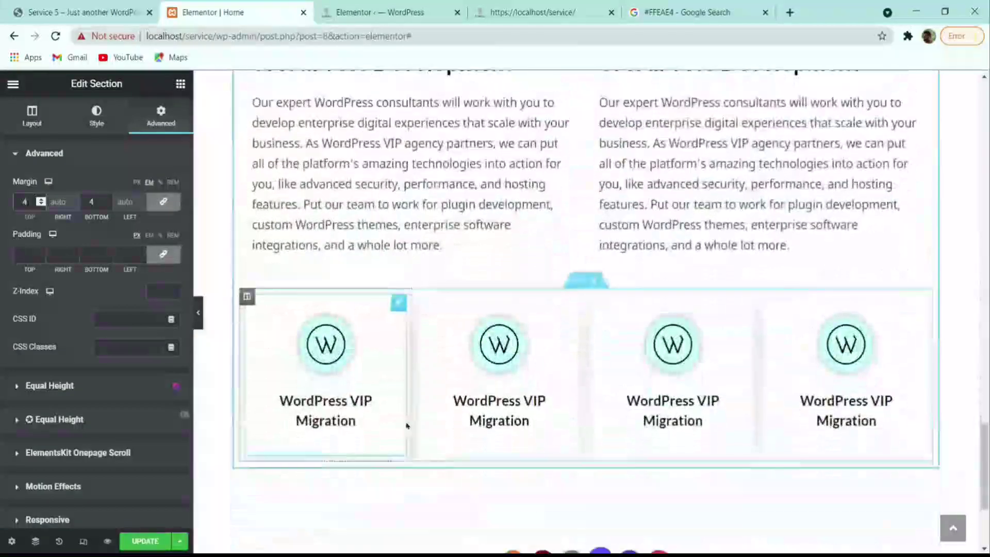
left_click(149, 541)
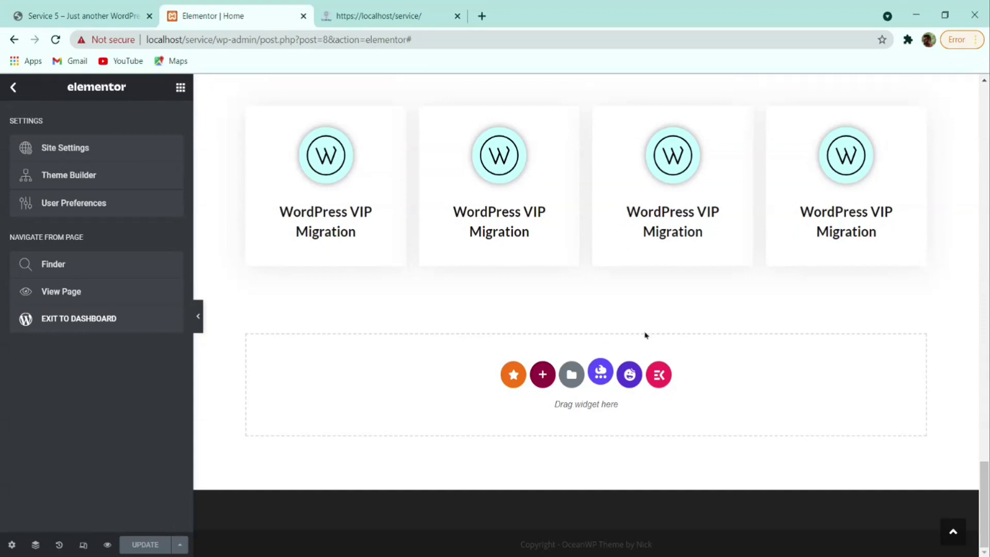
- Check the reference site, then add a single-column section below the migration cards
left_click(85, 15)
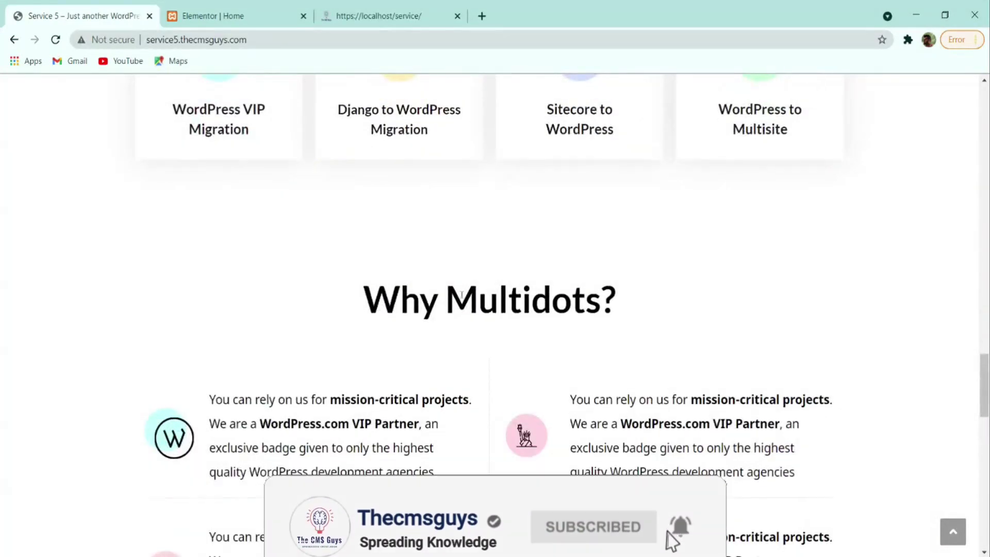
scroll(483, 303, "down", 2)
left_click_drag(365, 221, 615, 226)
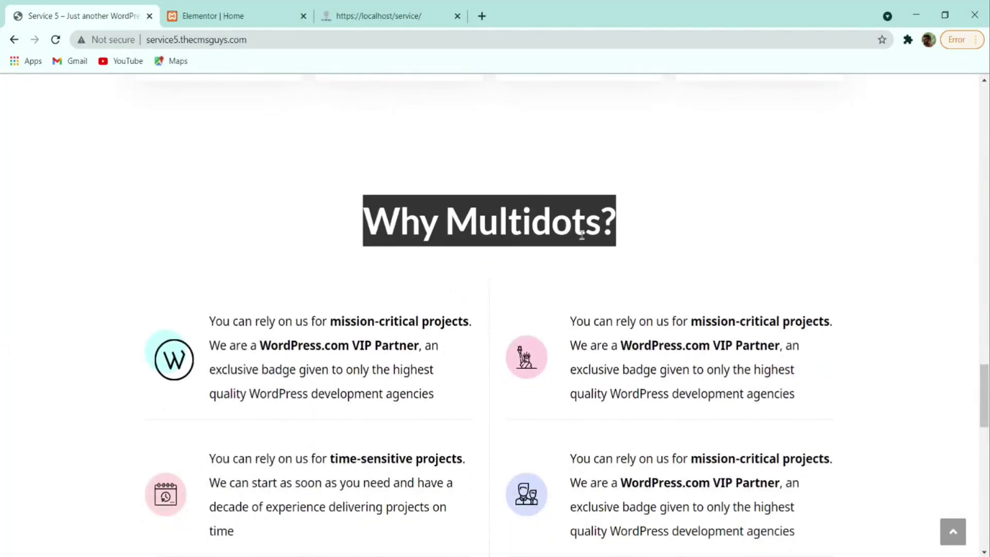
left_click(222, 15)
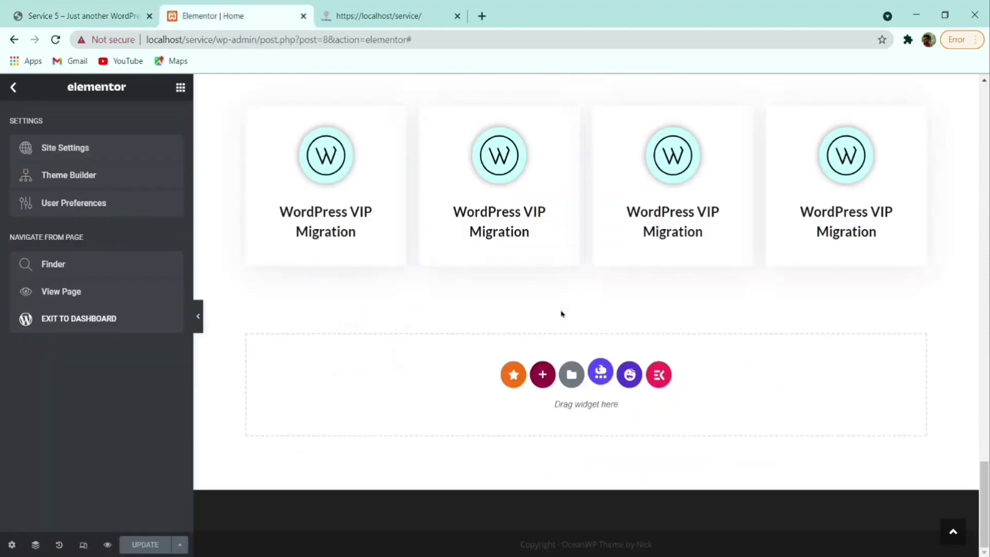
left_click(98, 16)
left_click(544, 376)
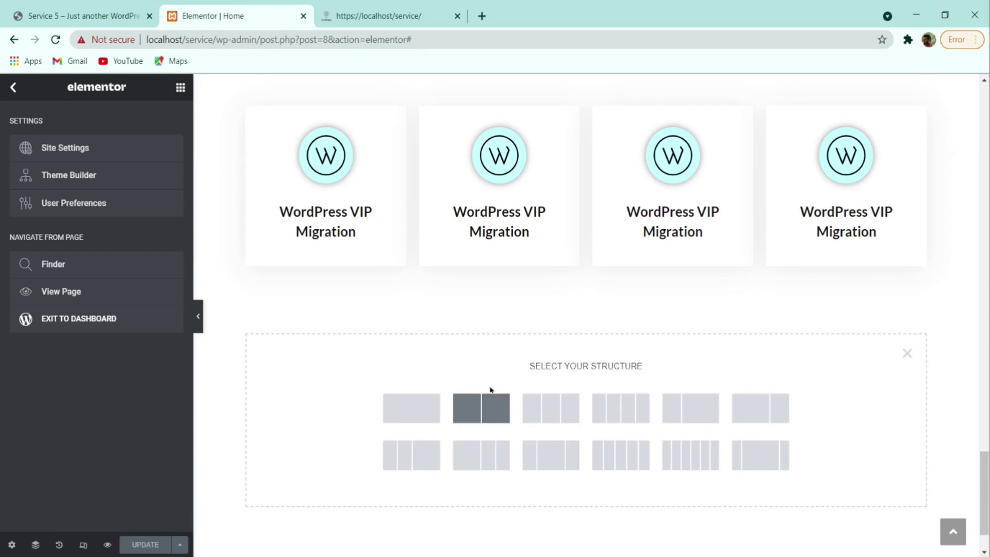
left_click(412, 407)
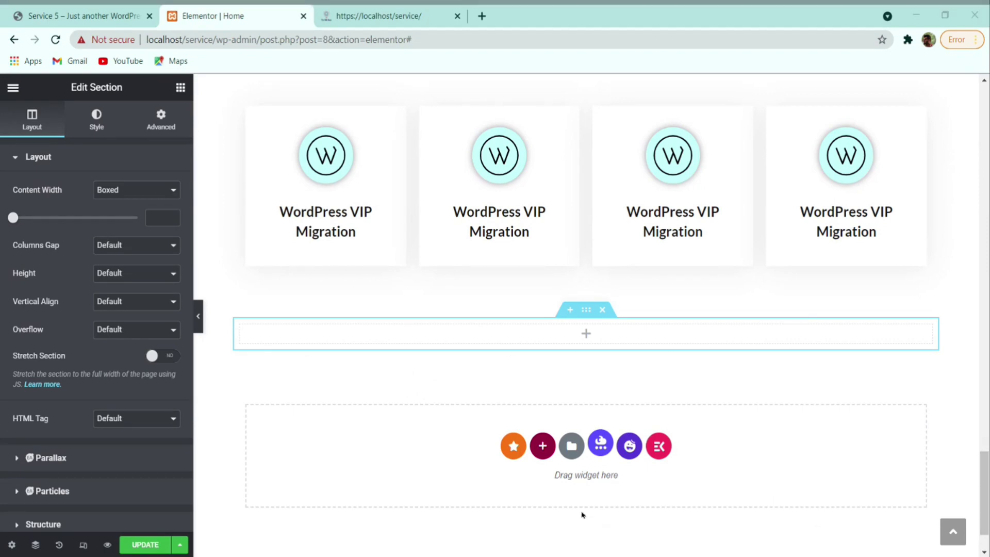
- Duplicate the Top WordPress Agency heading and move the copy into the new section
left_click(79, 11)
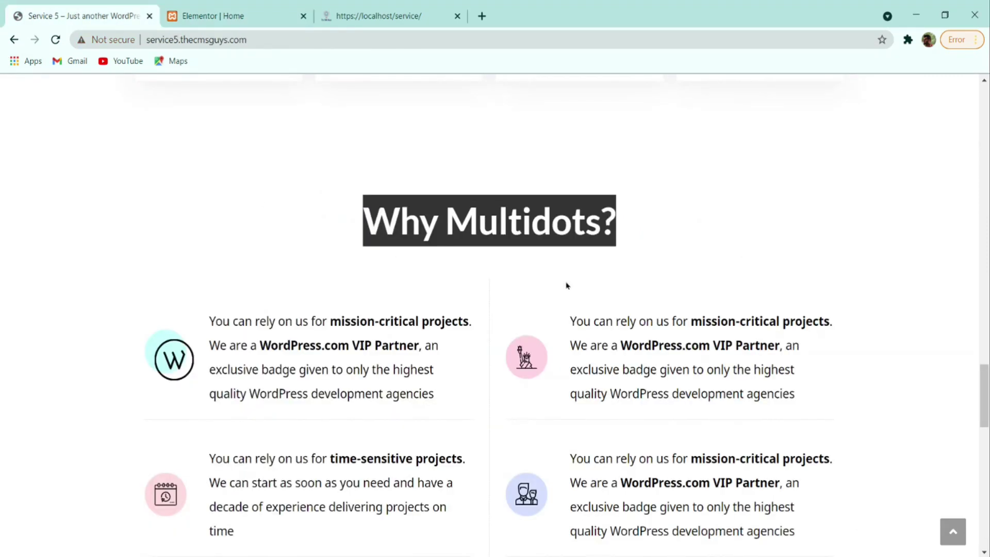
left_click(233, 16)
scroll(539, 265, "up", 10)
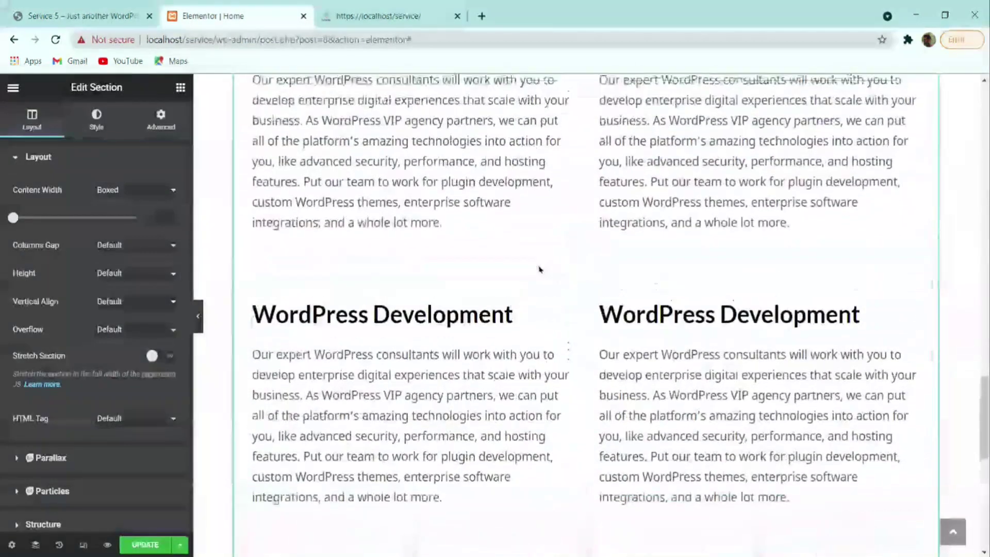
right_click(540, 144)
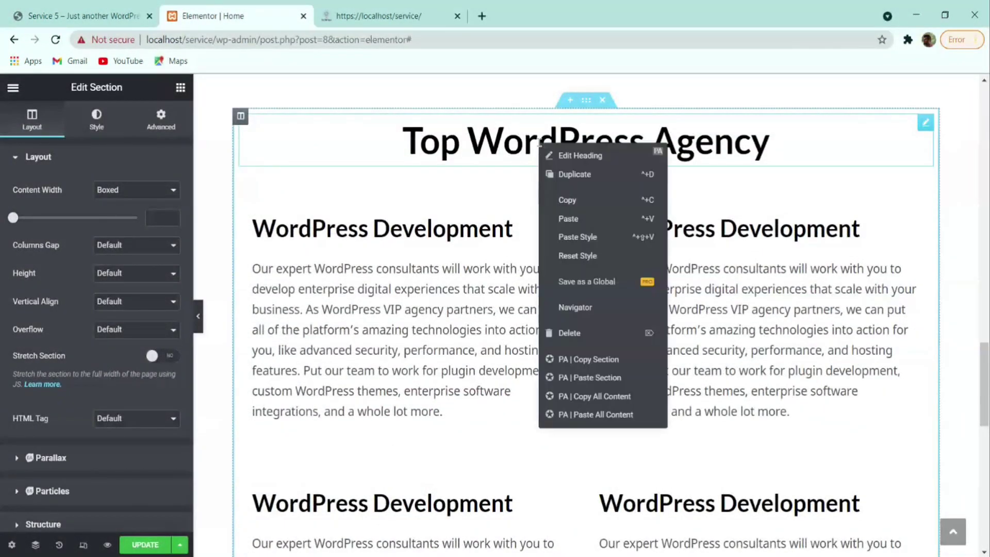
left_click(576, 175)
left_click_drag(923, 187, 414, 259)
left_click(90, 203)
- Retitle the copied heading 'Why Multidots?', checking the wording on the reference site
key("ctrl+a")
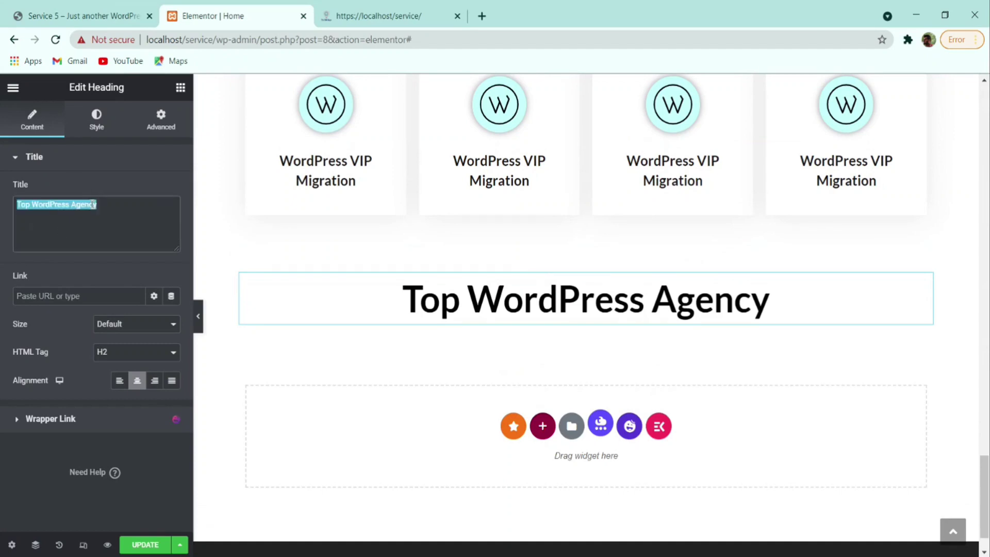
type("Why Multidots?")
left_click(116, 10)
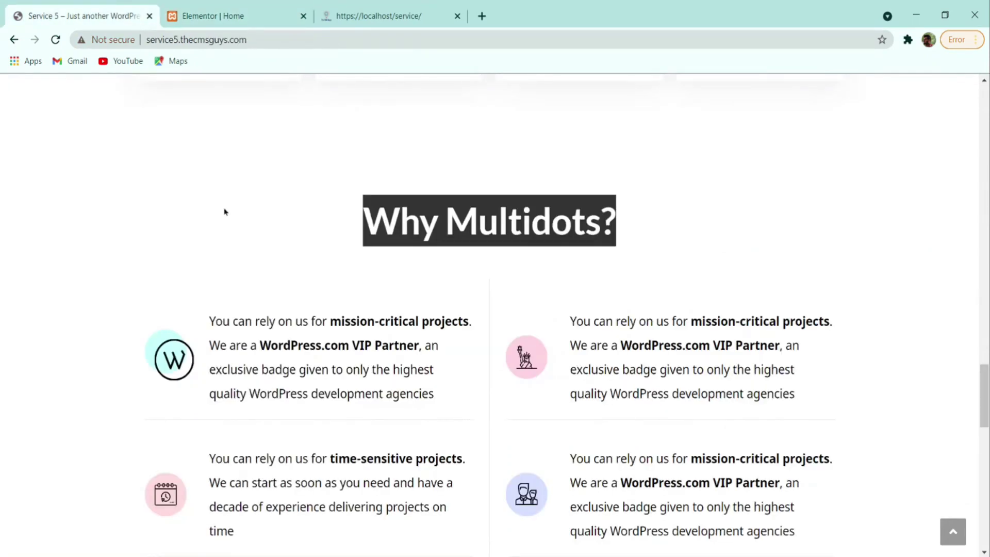
left_click(328, 216)
left_click(216, 15)
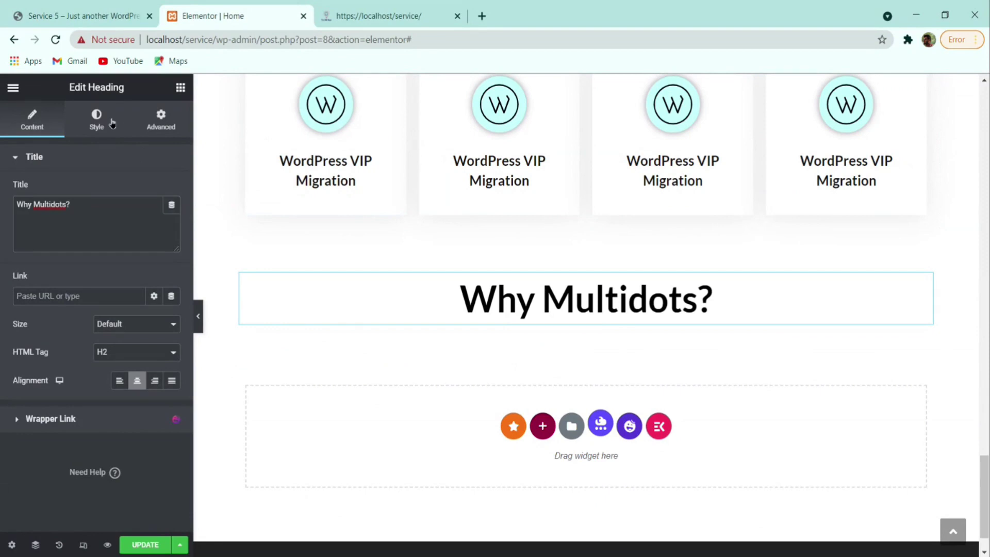
- Set the heading font size to 50, save the page, and view the reference's Why Multidots? section
left_click(111, 122)
left_click(170, 219)
left_click(162, 321)
left_click(163, 321)
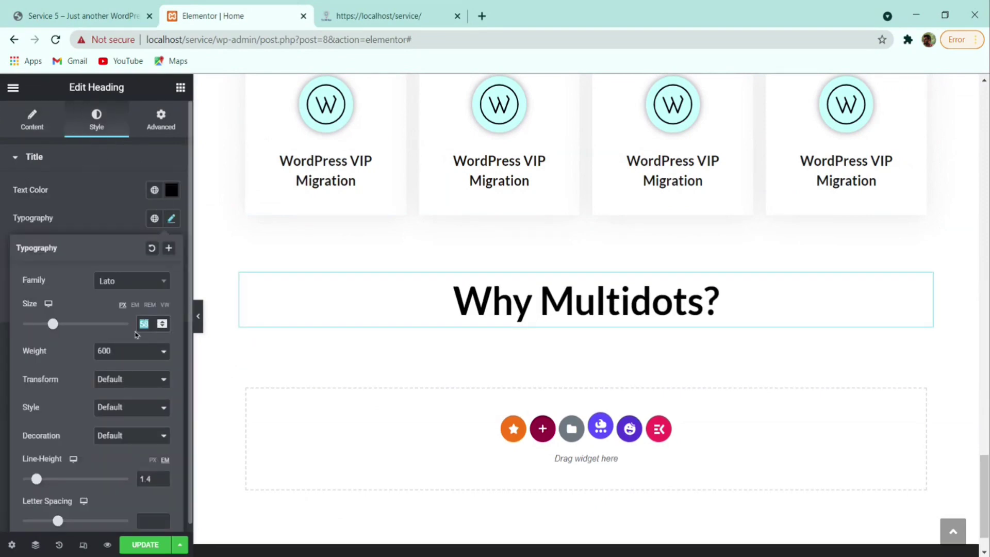
key("BackSpace")
type("0")
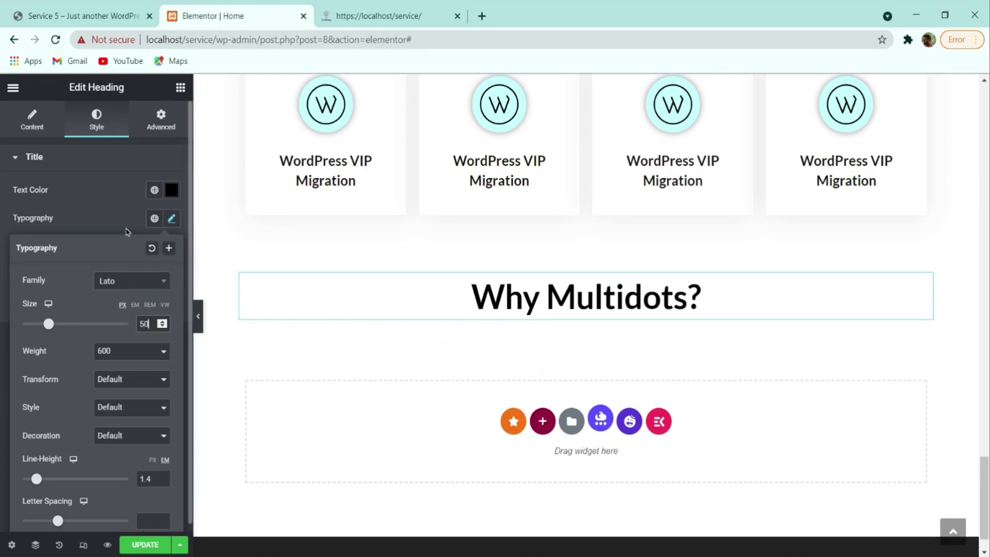
left_click(351, 331)
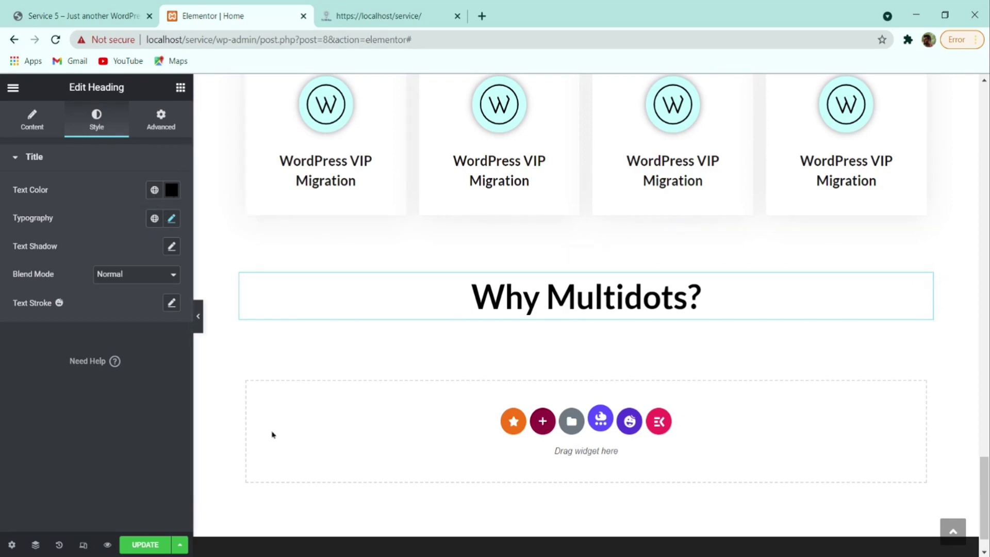
left_click(160, 543)
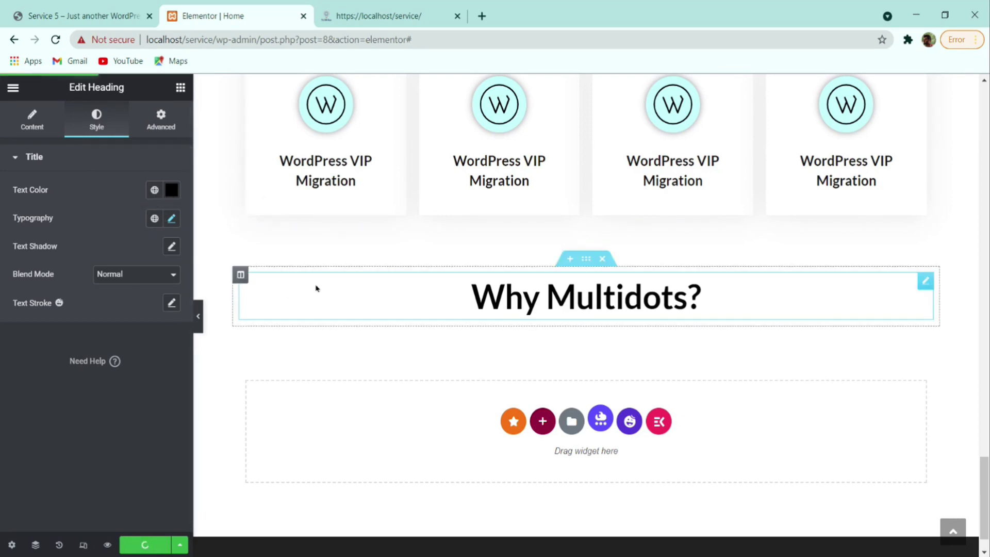
left_click(74, 13)
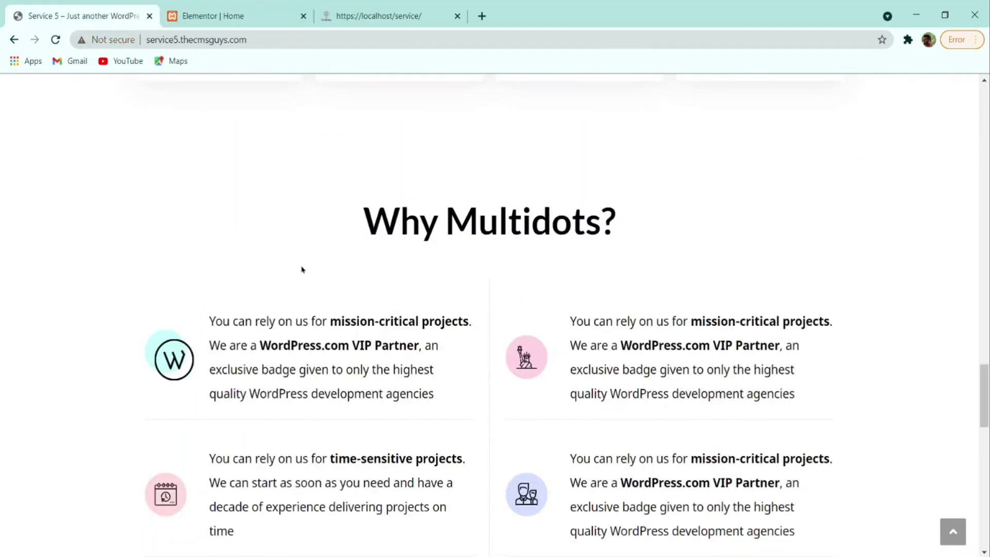
scroll(302, 269, "down", 2)
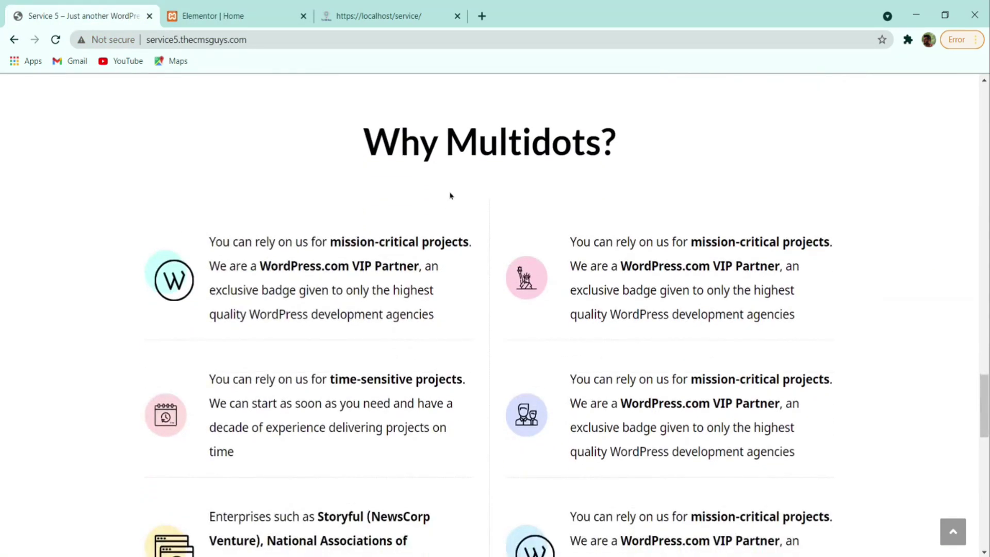
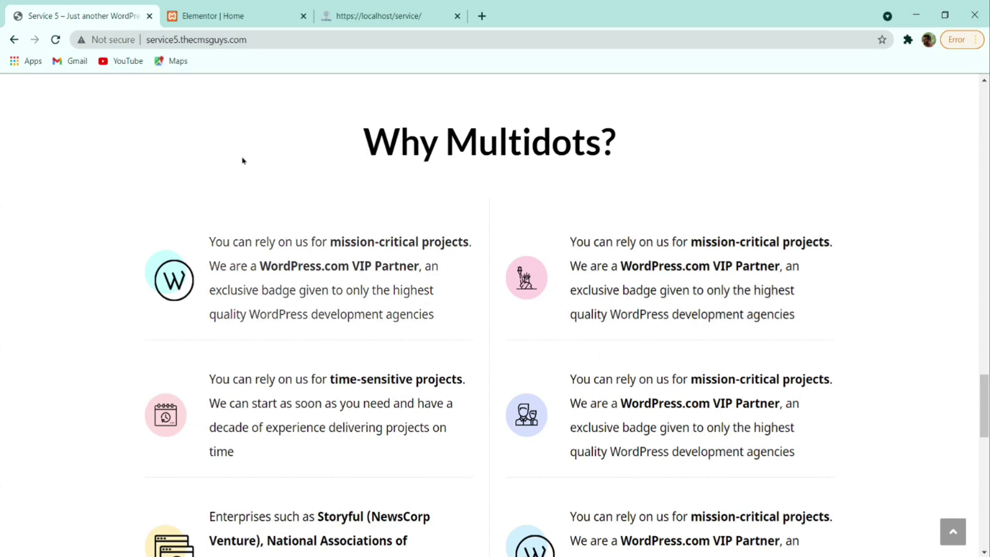
- Compare the live site's Why Multidots? section with the editor, ending back in the Home page editor
left_click(213, 16)
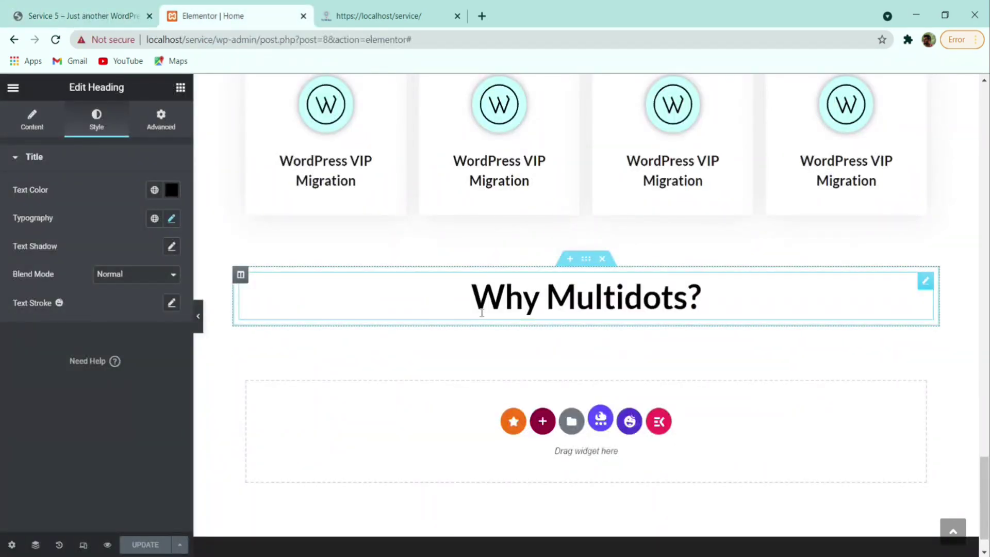
left_click(85, 15)
key("ctrl+Tab")
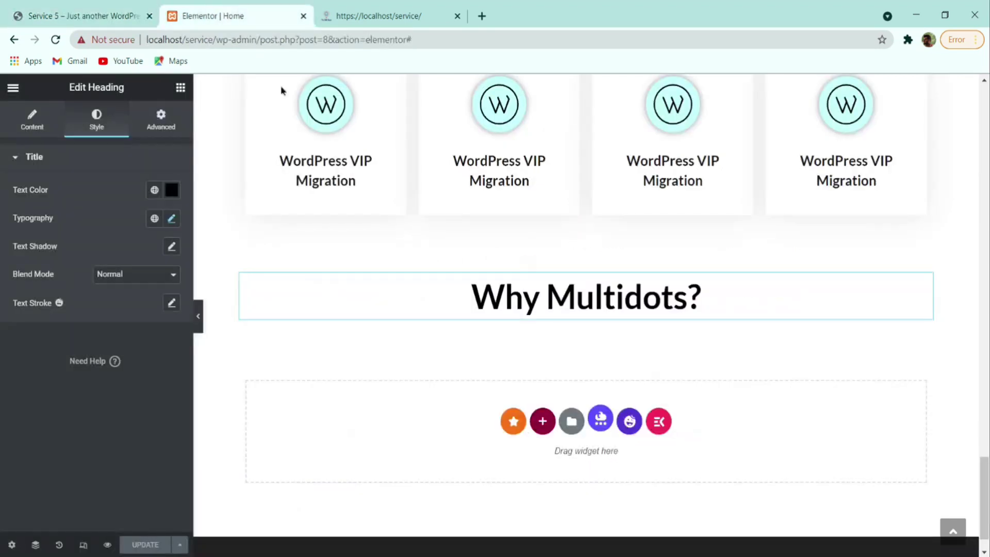
left_click(87, 11)
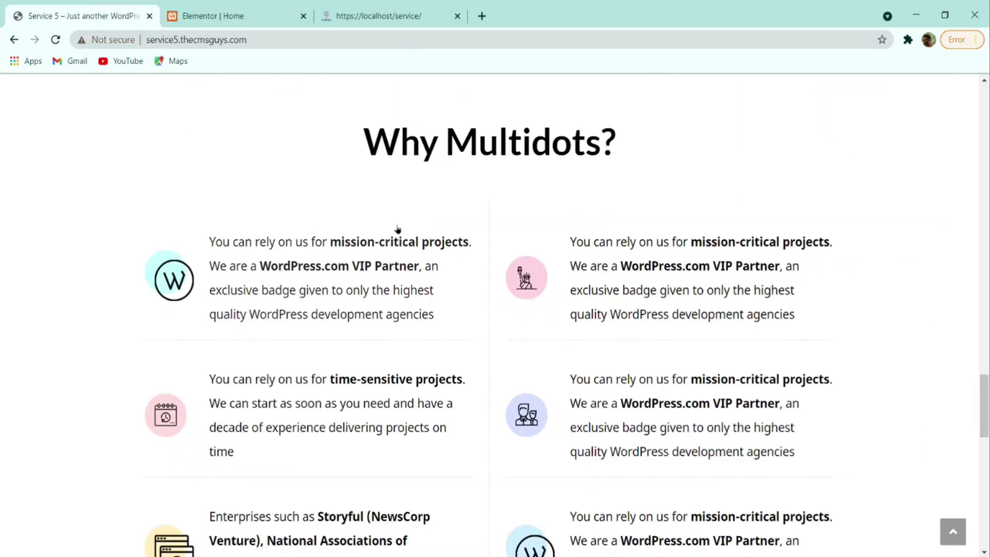
scroll(456, 310, "down", 1)
scroll(456, 309, "down", 3)
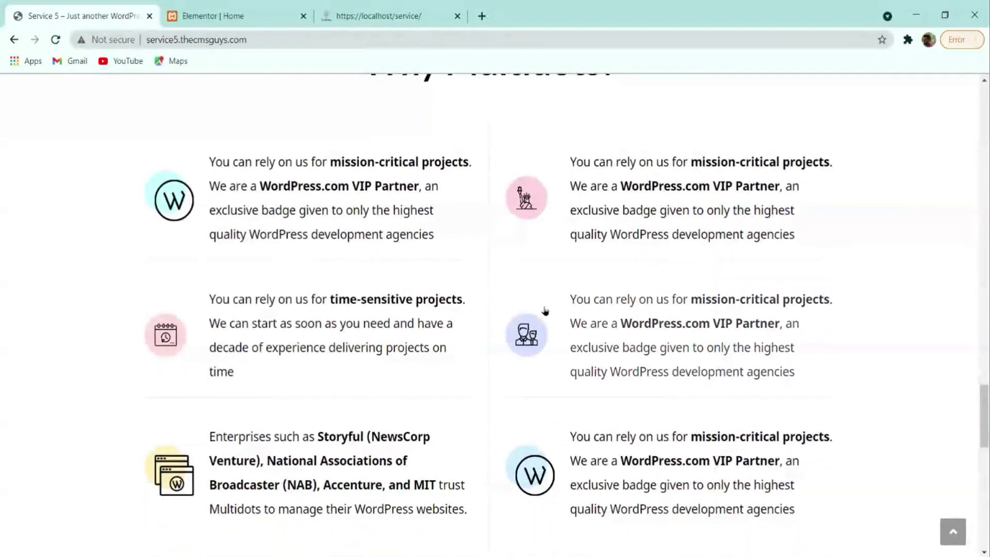
scroll(587, 360, "up", 3)
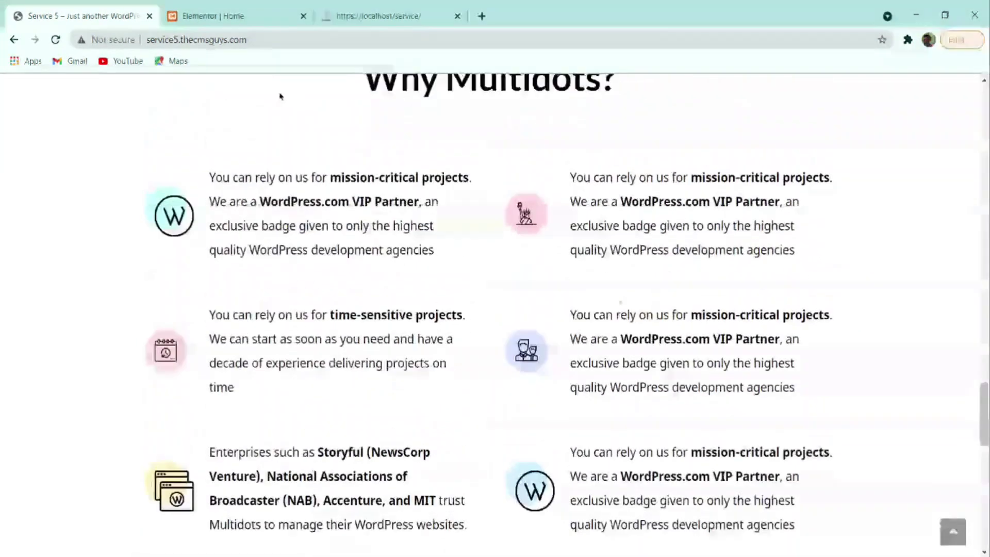
left_click(260, 12)
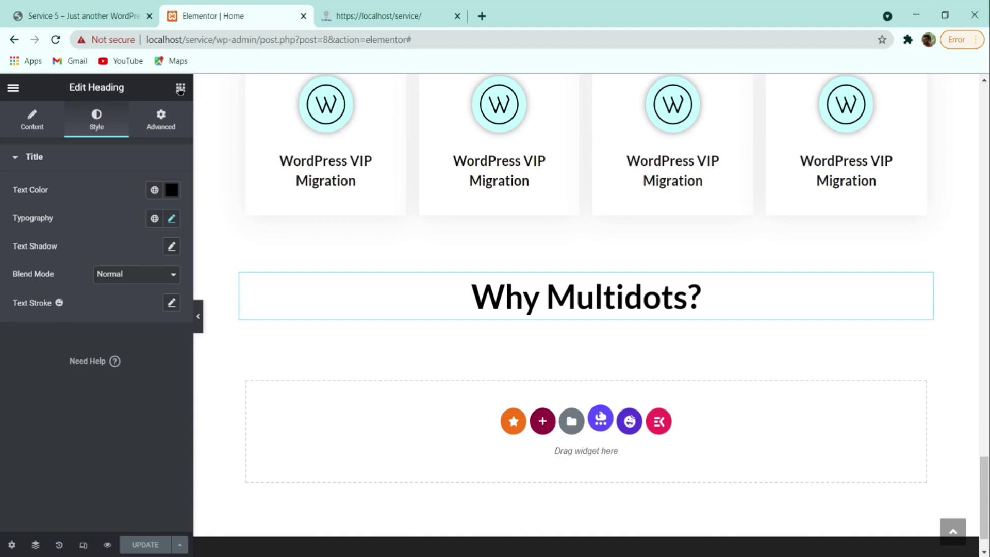
- Place a two-column inner section under Why Multidots? and drop an 'icon box' widget into its left column
left_click(179, 89)
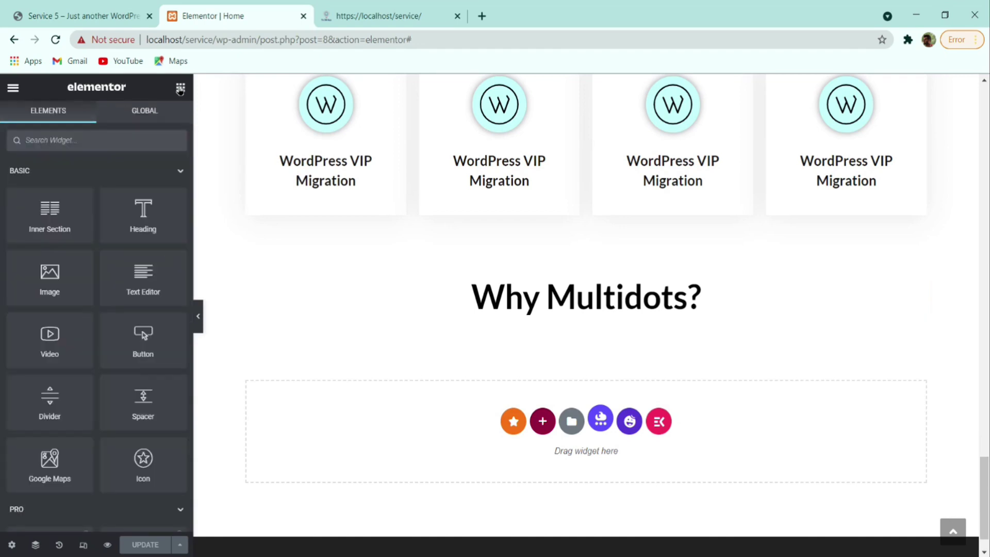
mouse_move(44, 213)
left_mouse_down()
mouse_move(585, 321)
mouse_move(498, 316)
left_mouse_up()
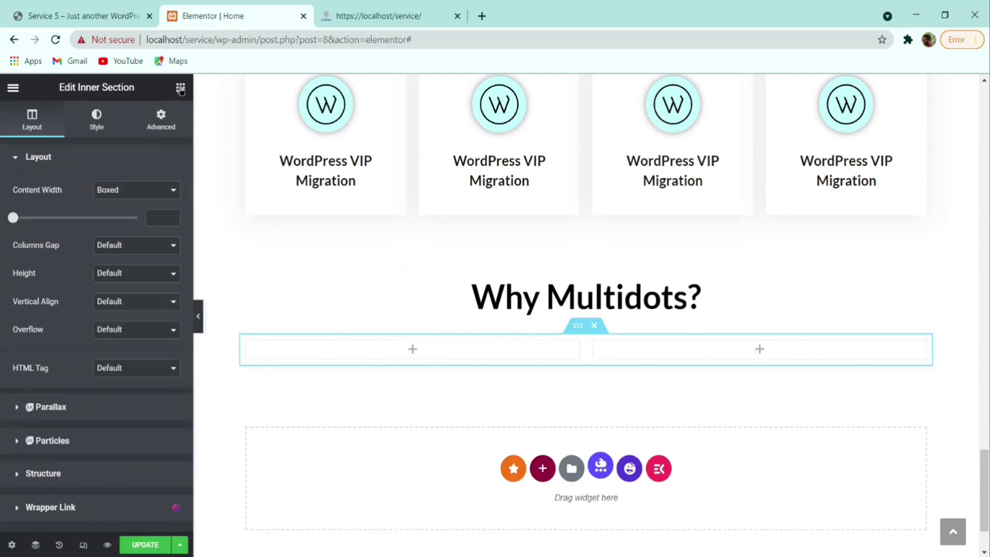
left_click(181, 88)
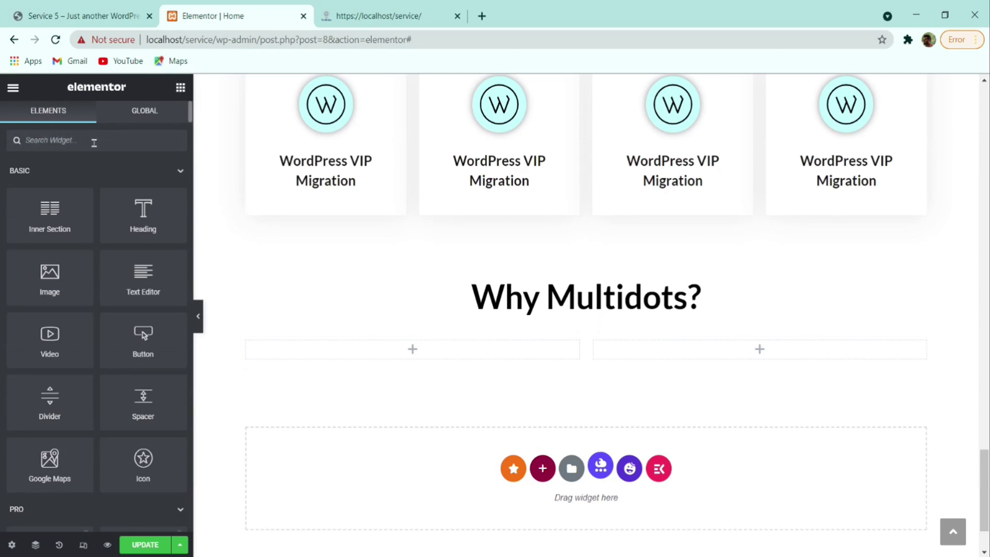
left_click(94, 142)
type("icon box")
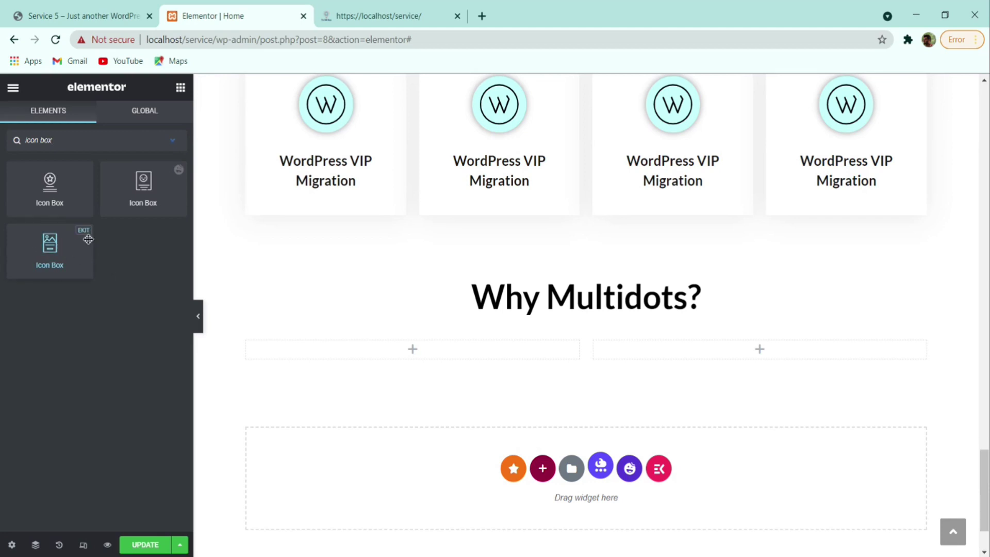
left_click_drag(52, 245, 384, 343)
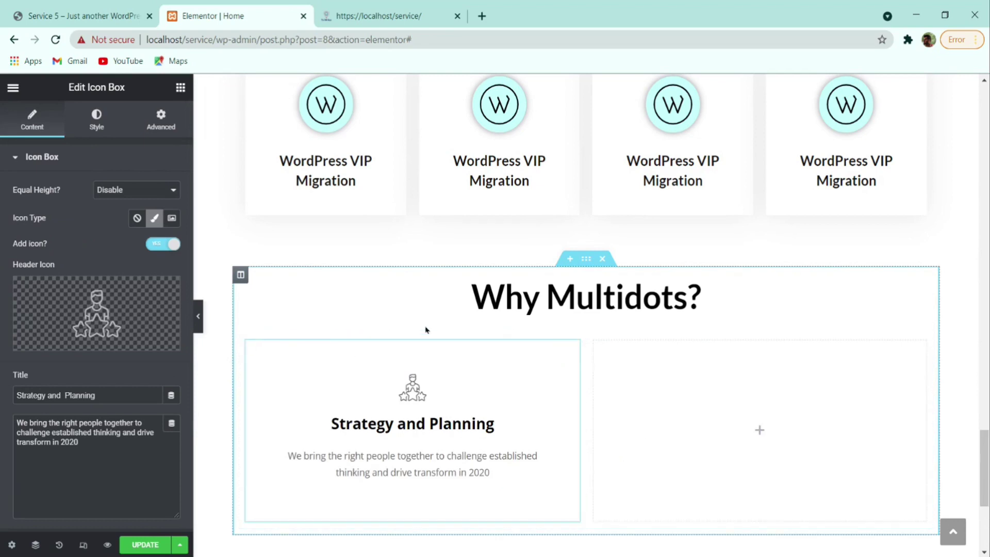
left_click(115, 308)
left_click(861, 96)
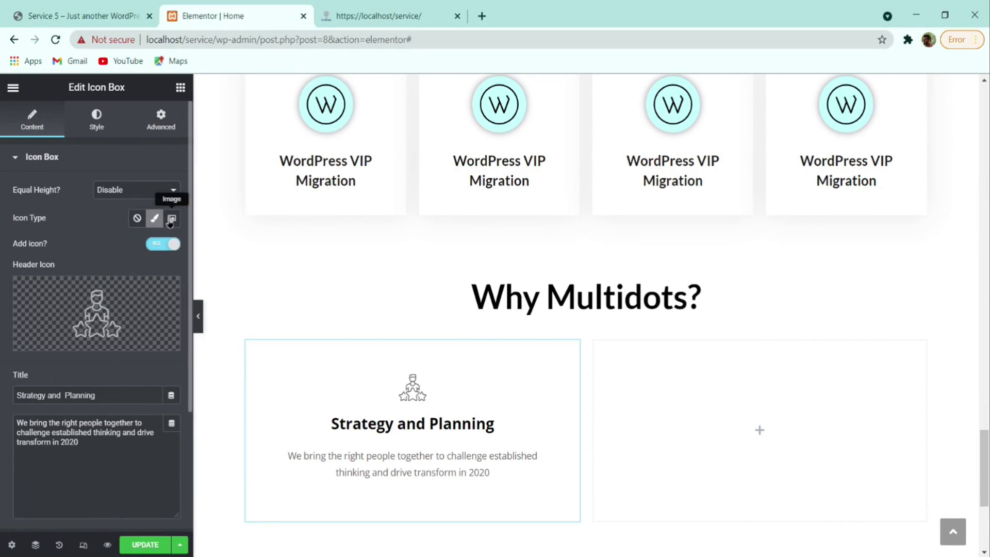
- Switch the icon box to Image type and insert the circular wp-to-wp.svg from the Media Library
left_click(170, 219)
left_click(133, 309)
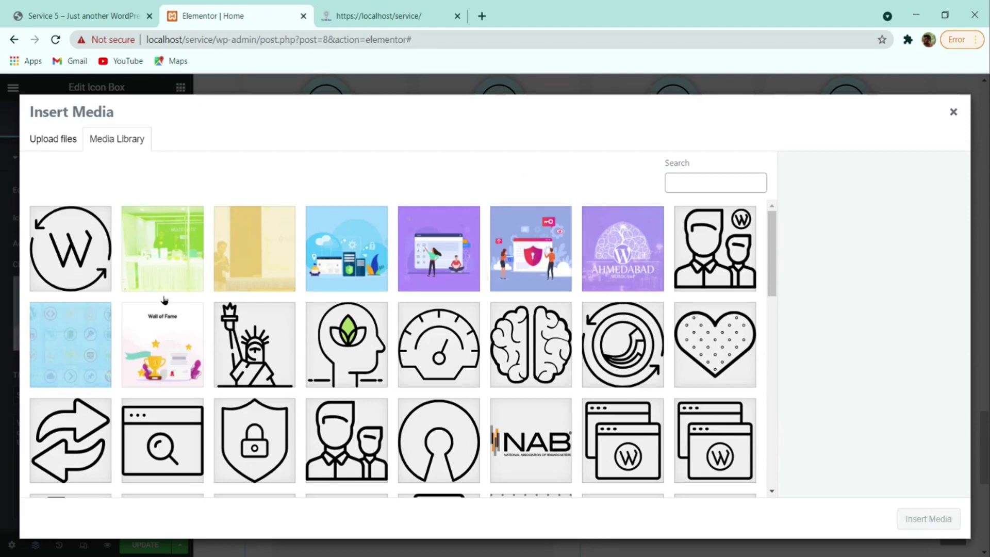
scroll(178, 299, "down", 12)
scroll(245, 337, "up", 12)
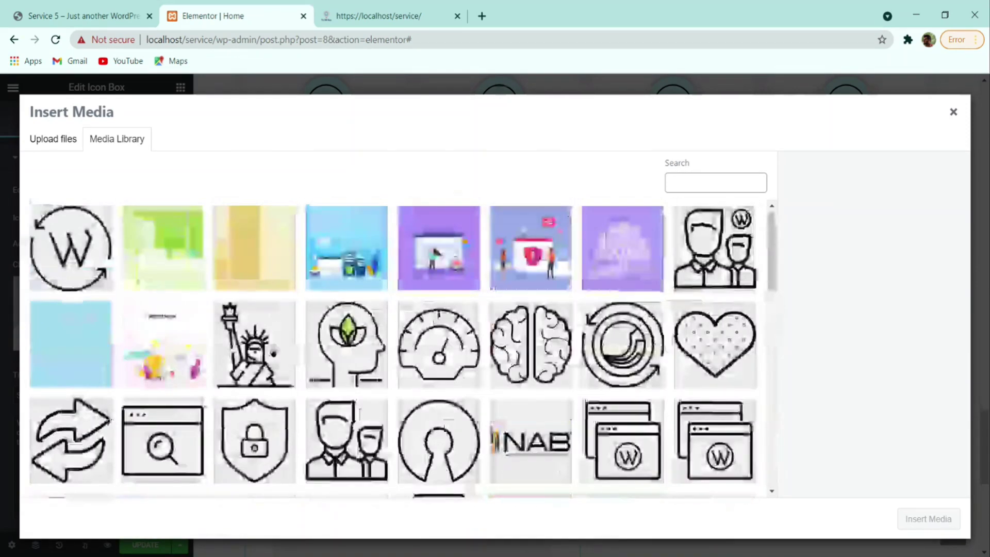
left_click(61, 257)
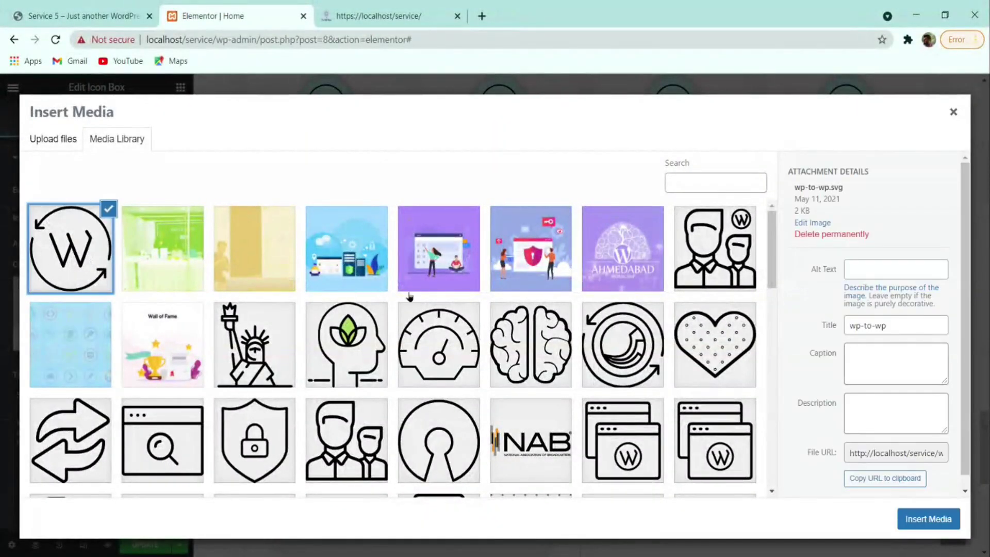
scroll(408, 296, "down", 4)
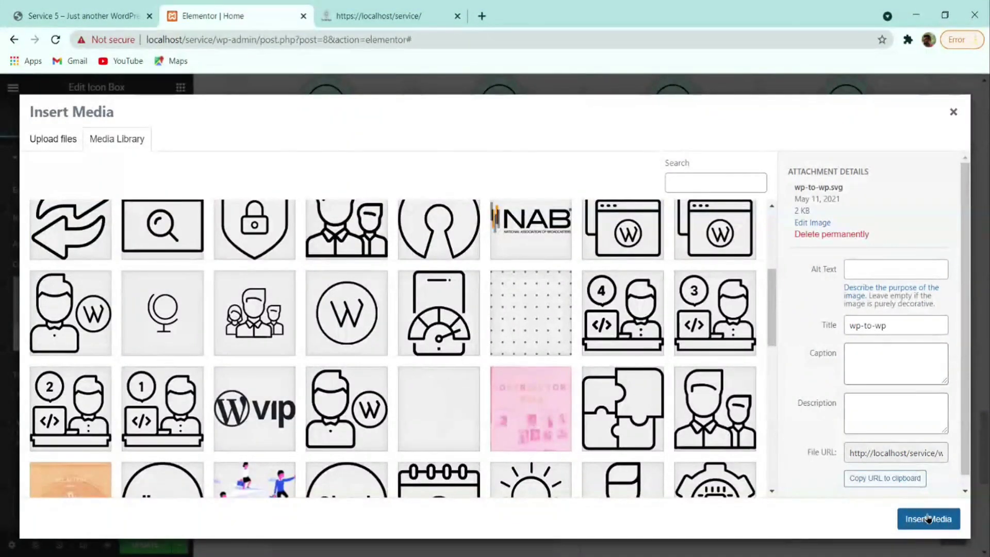
left_click(928, 518)
scroll(340, 358, "down", 2)
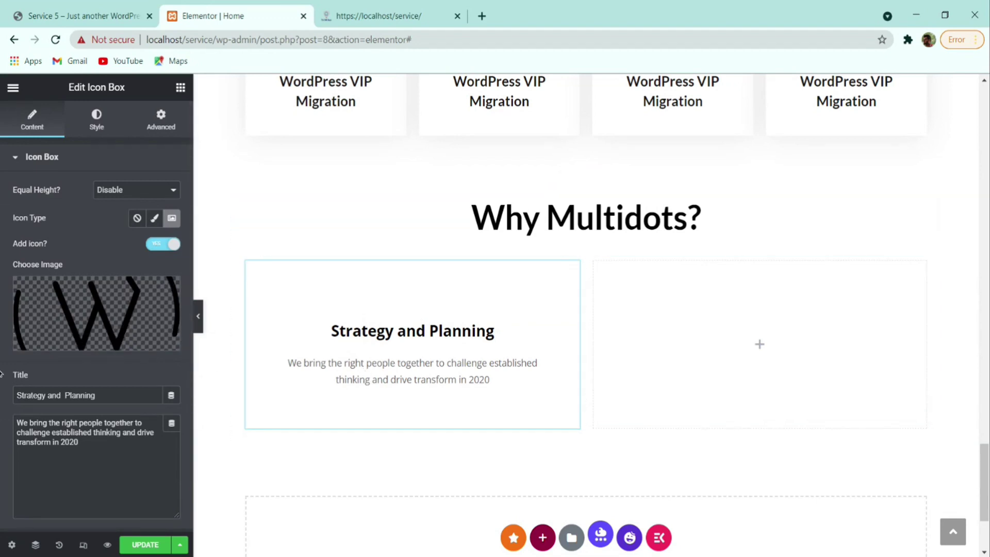
- Browse the live site's migration cards and Why Multidots? section for reference
left_click(93, 12)
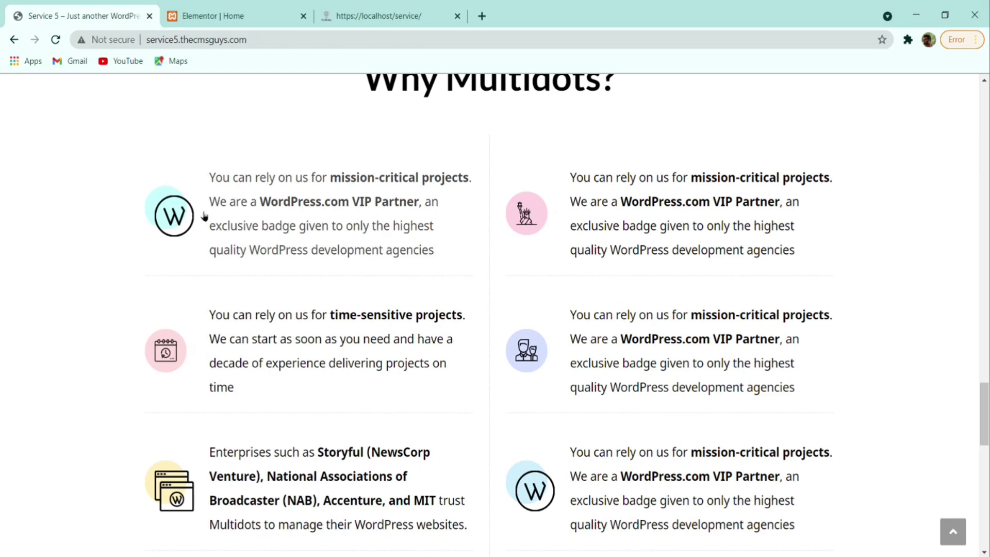
left_click(211, 185)
scroll(221, 252, "down", 20)
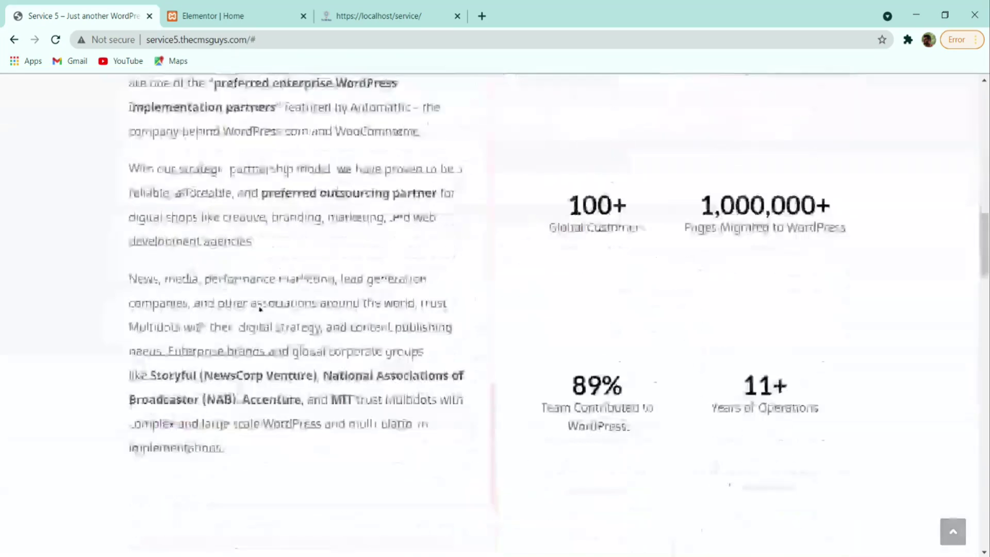
scroll(275, 317, "down", 15)
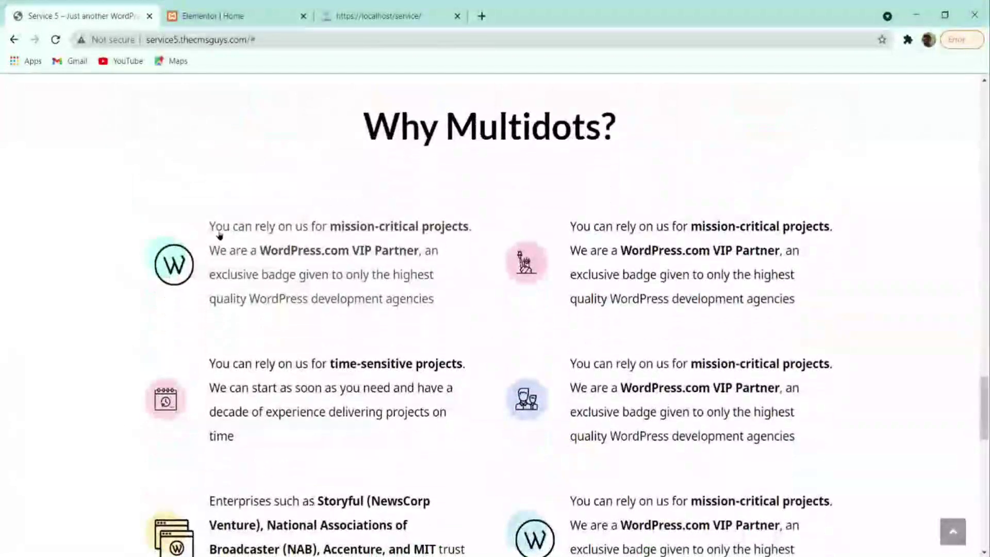
left_click(415, 286)
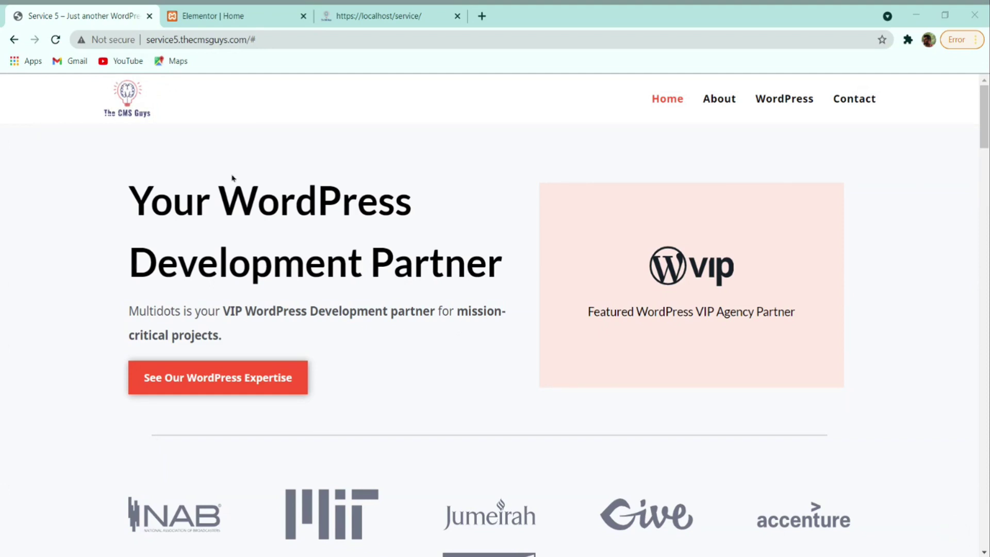
scroll(232, 181, "down", 10)
scroll(229, 263, "down", 7)
left_click(211, 16)
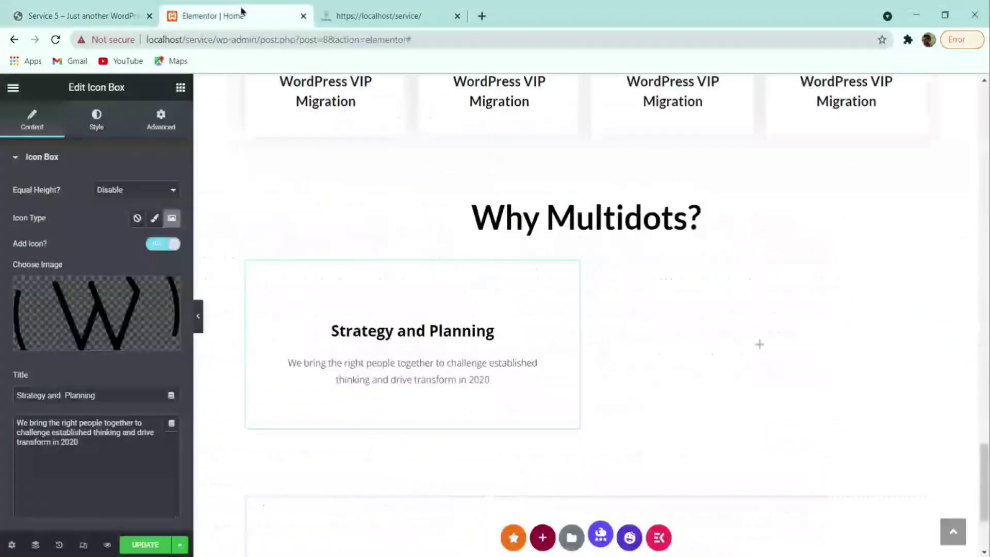
left_click(105, 11)
scroll(239, 236, "down", 13)
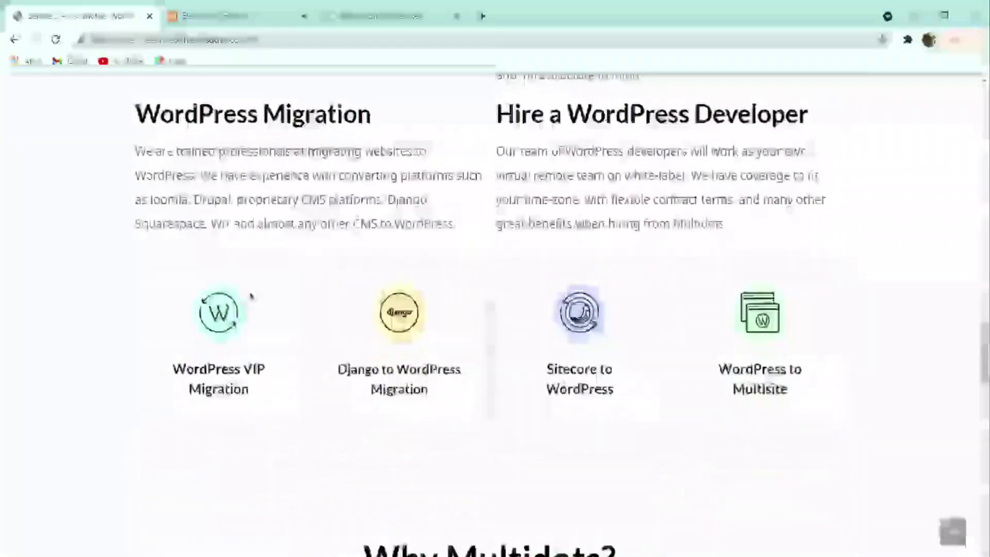
- Paste the VIP partner description into the icon box and delete the Strategy and Planning title
left_click(211, 16)
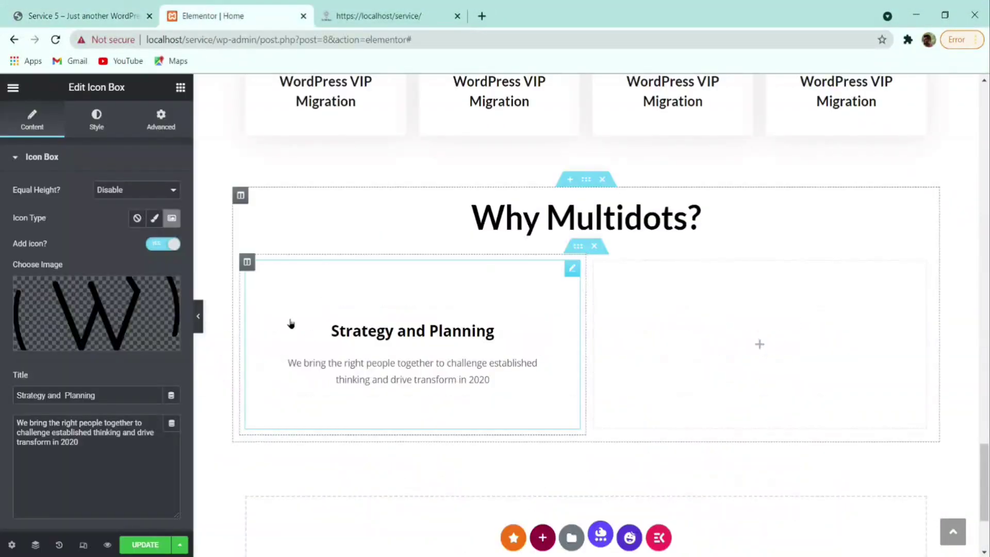
double_click(96, 449)
key("ctrl+a")
type("You can rely on us for <b>mission-critical projects</b>. We are a <b>WordPress.com VIP Partner</b>, an exclusive badge given to only the highest quality WordPress development agencies")
triple_click(129, 395)
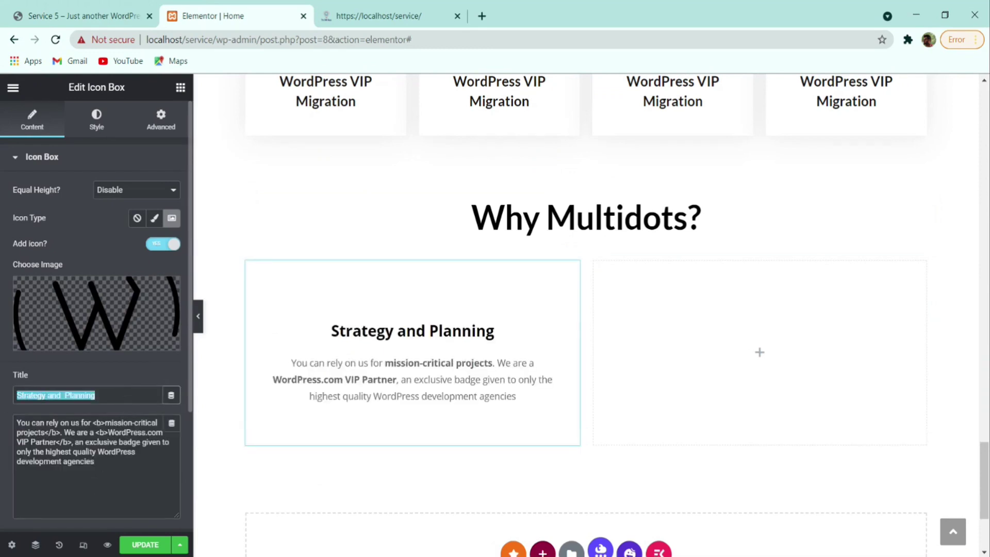
key("BackSpace")
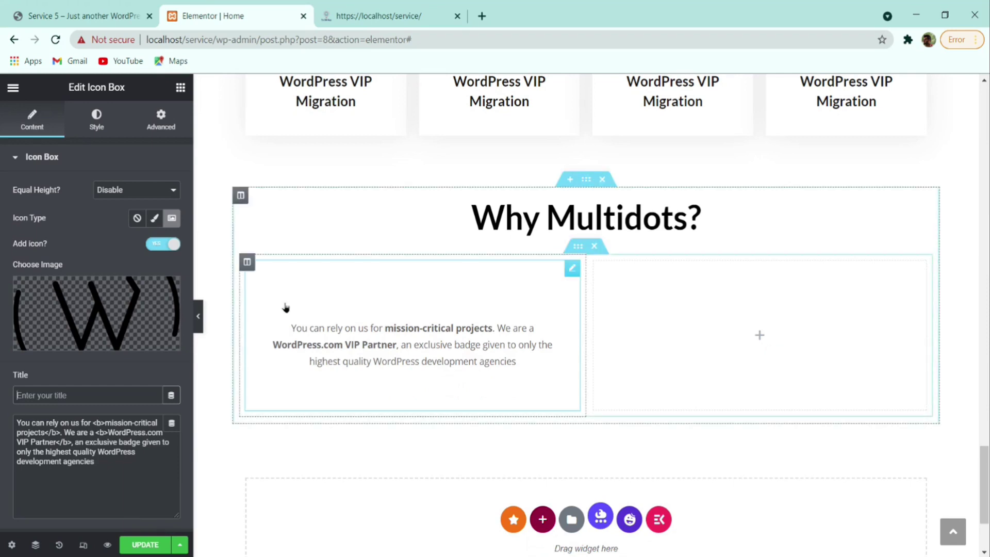
- Check the live wording and adjust the bold markup around 'mission-critical' in the description
left_click(116, 15)
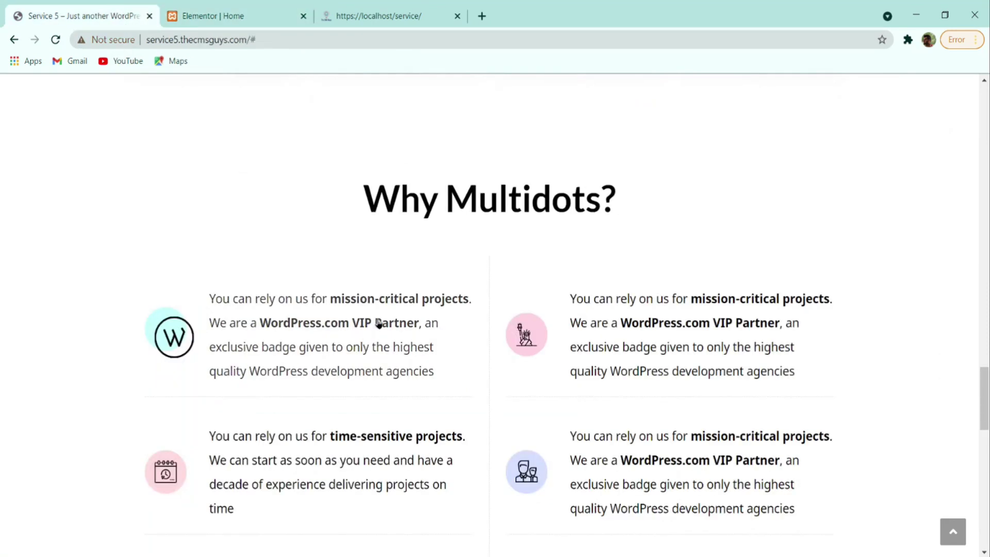
left_click(231, 16)
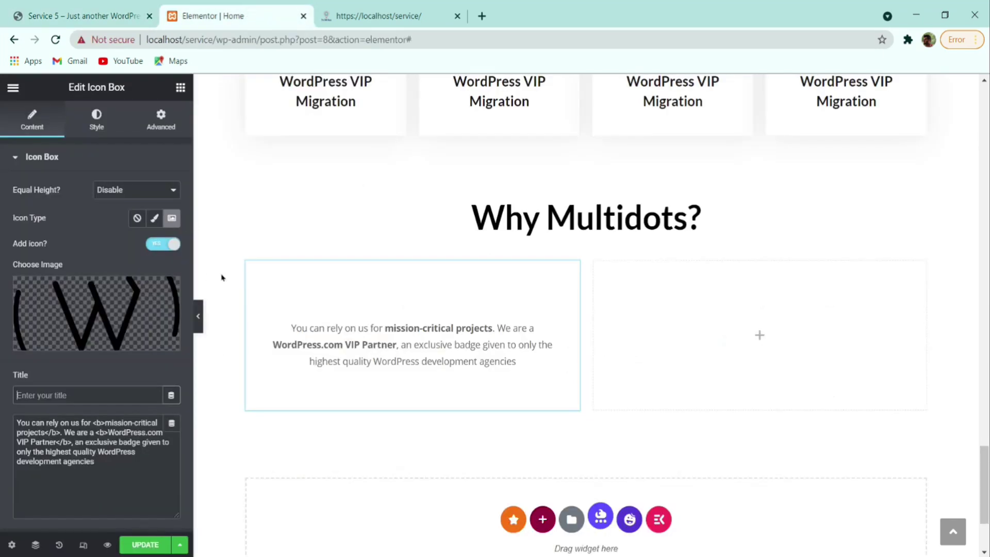
left_click_drag(92, 425, 106, 433)
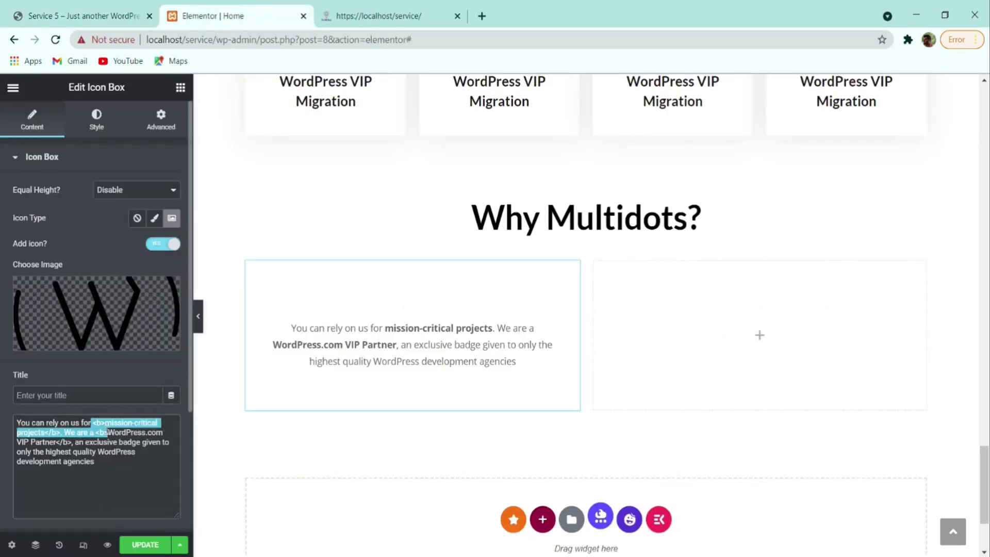
left_click(107, 432)
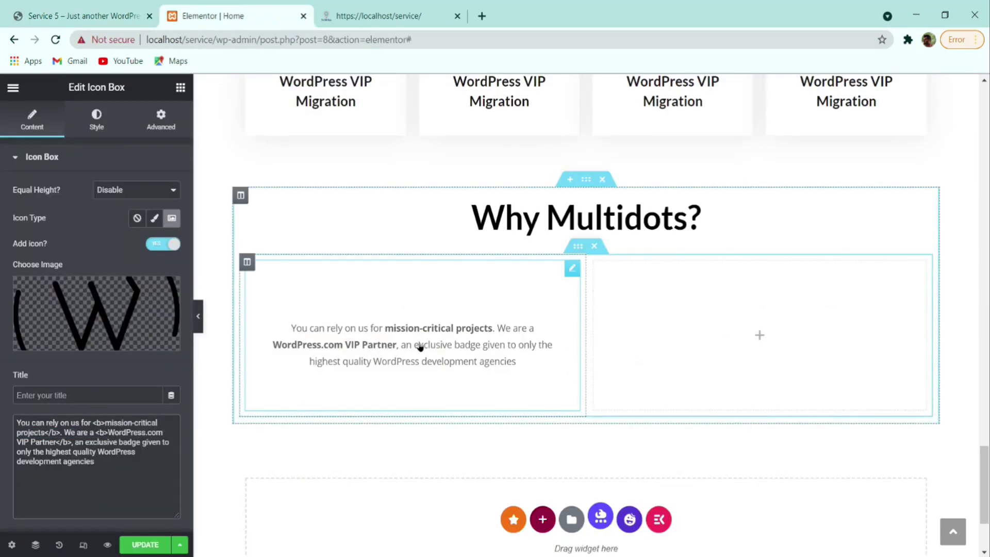
left_click_drag(91, 423, 100, 426)
scroll(114, 330, "down", 4)
scroll(113, 330, "up", 4)
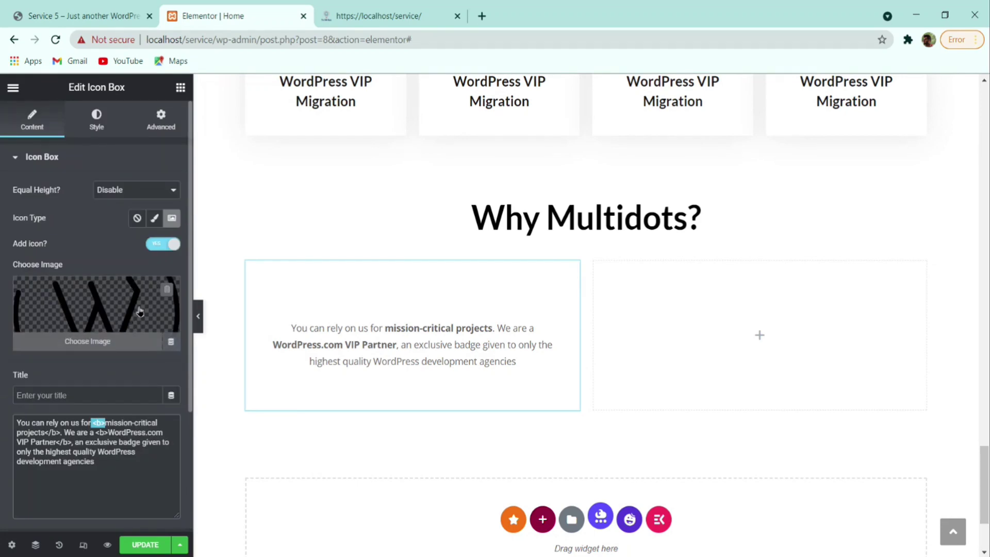
- Replace the icon box image with the Statue of Liberty image
left_click(166, 288)
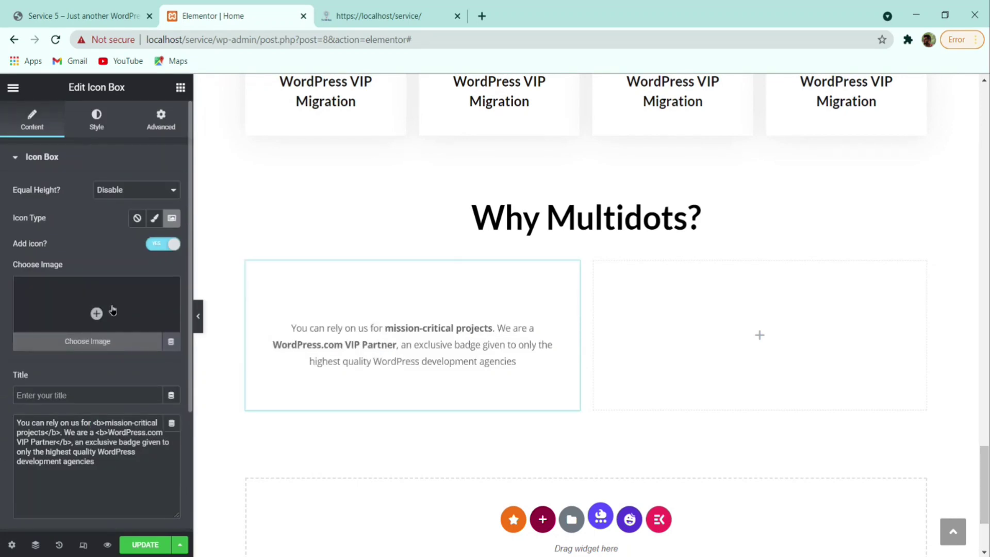
left_click(112, 310)
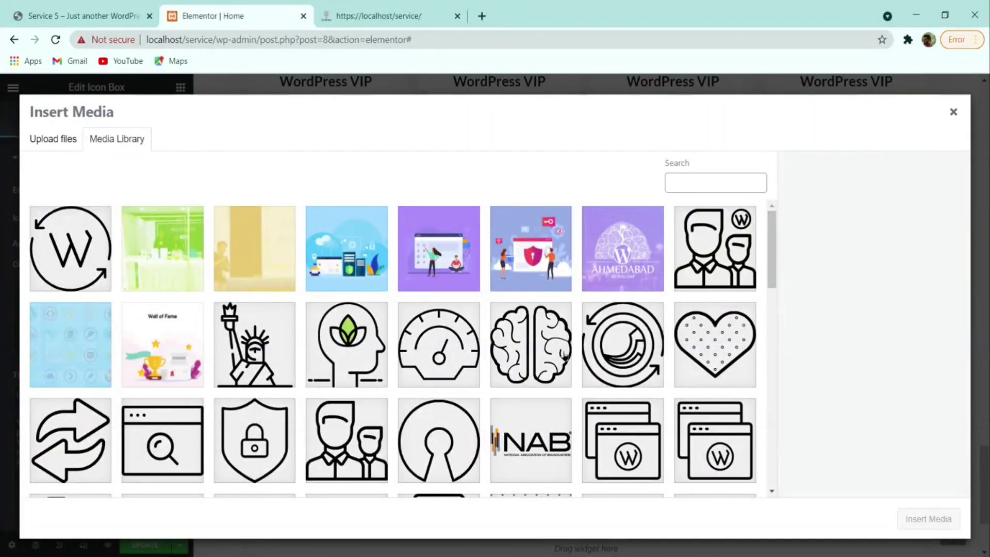
scroll(387, 357, "down", 3)
scroll(389, 357, "up", 3)
left_click(254, 344)
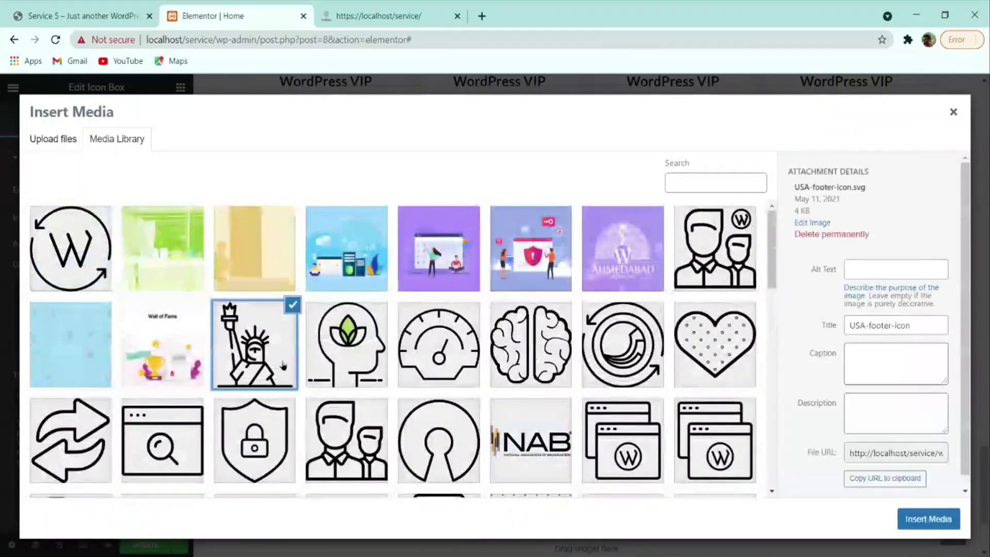
left_click(939, 523)
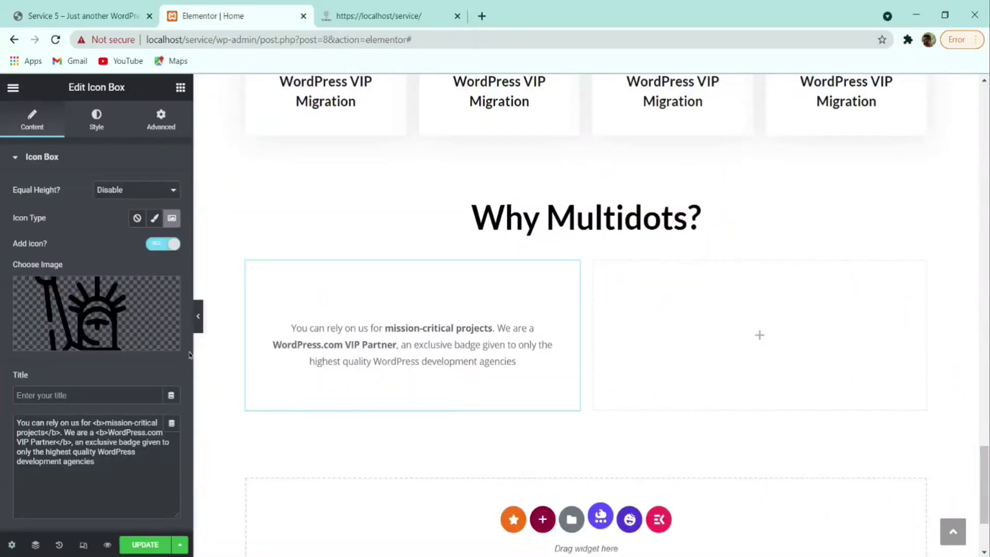
- Switch the header from an image to Icon type and insert an uploaded SVG icon
left_click(161, 254)
left_click(166, 247)
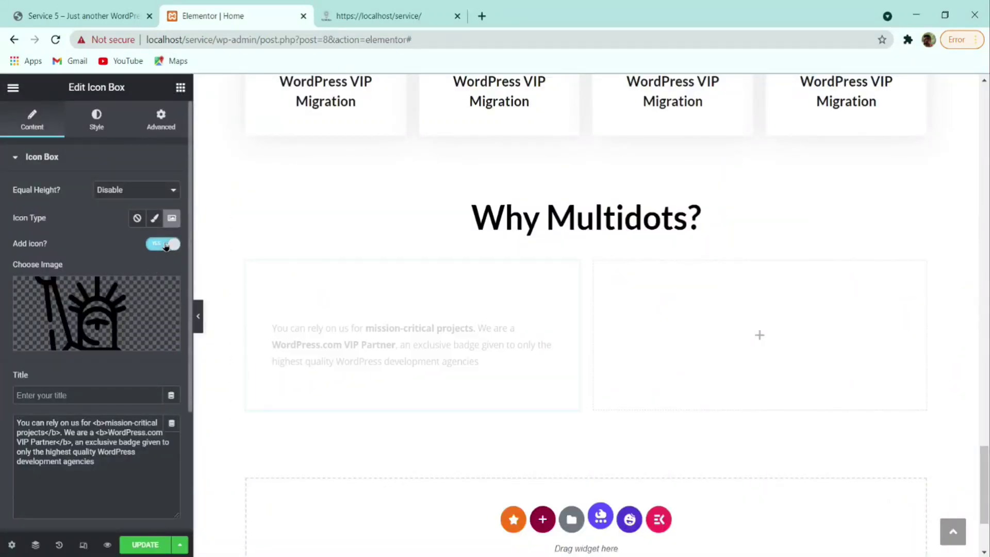
left_click(166, 247)
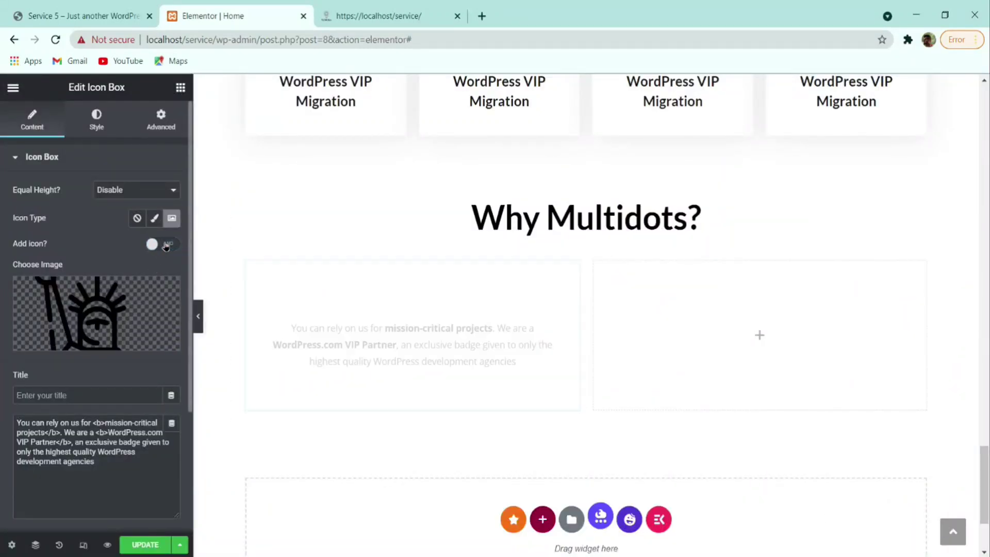
left_click(132, 335)
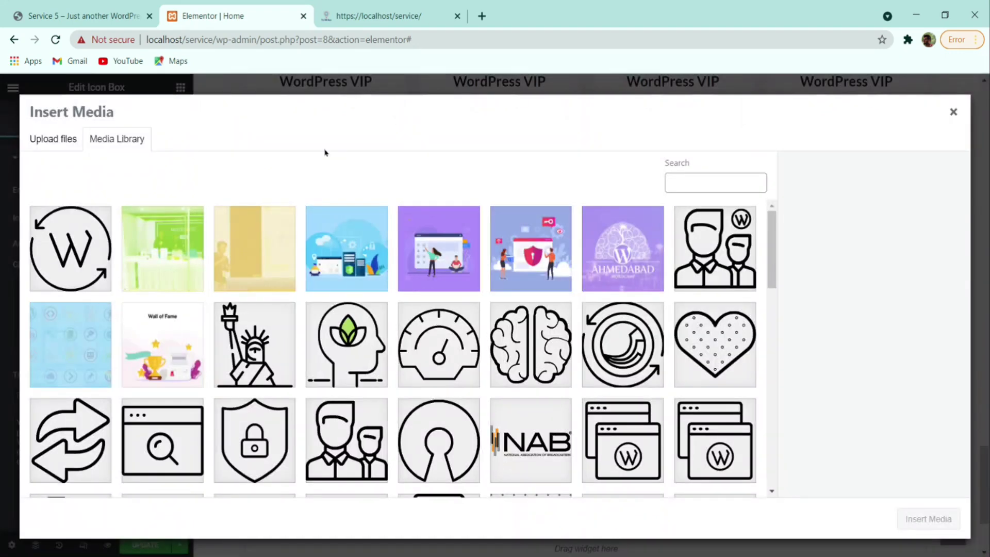
left_click(951, 113)
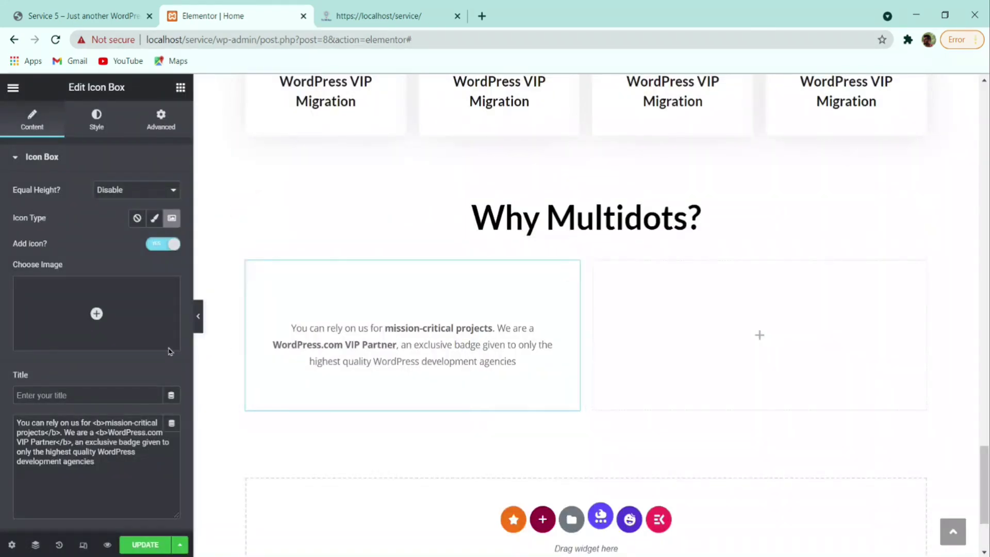
left_click(154, 217)
left_click(144, 342)
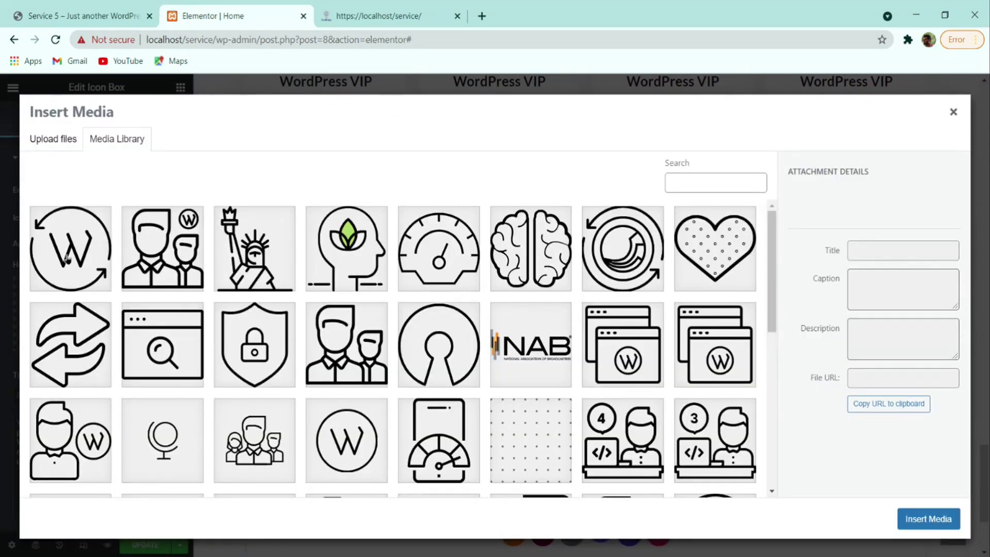
left_click(67, 258)
left_click(928, 519)
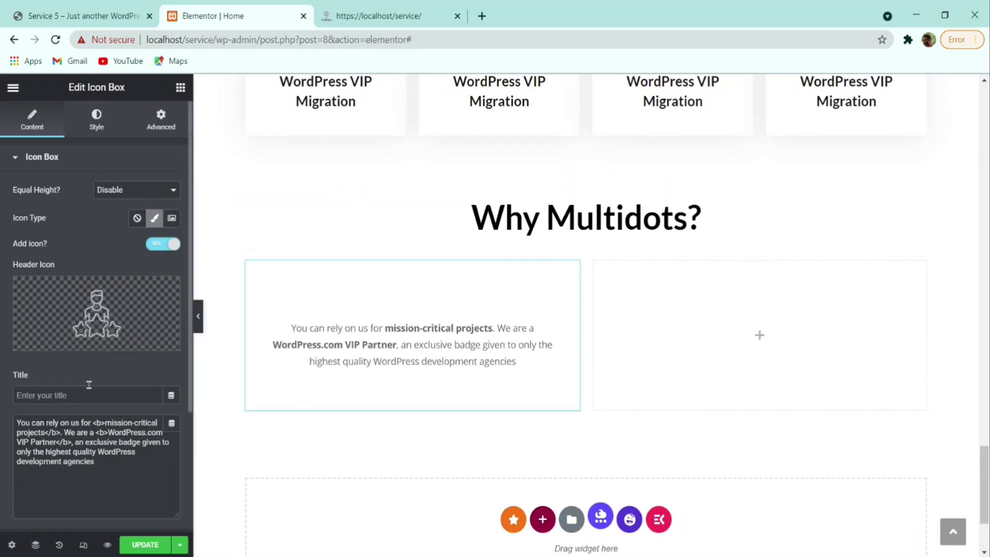
- Set content alignment and icon position to Left, update the page, and reload the live site
scroll(124, 369, "down", 3)
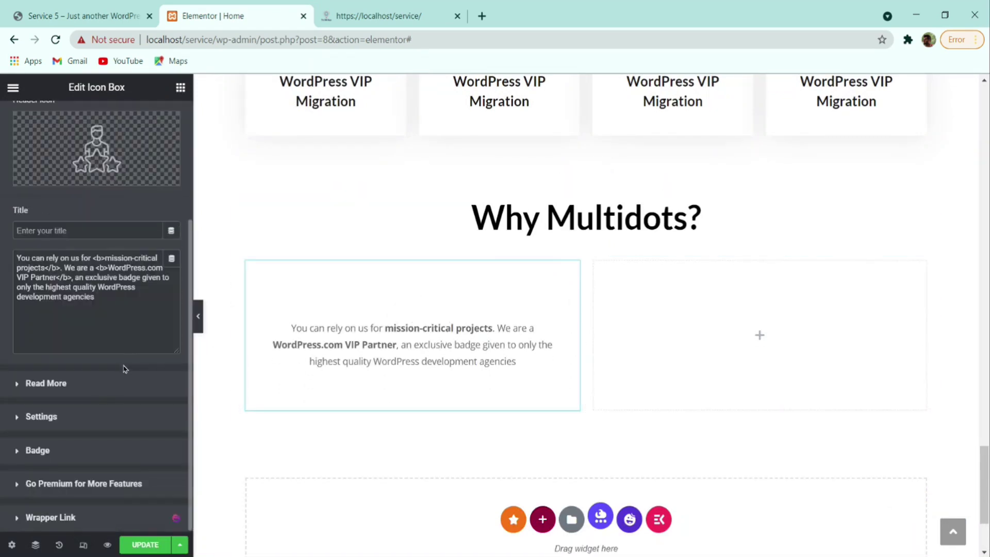
left_click(51, 420)
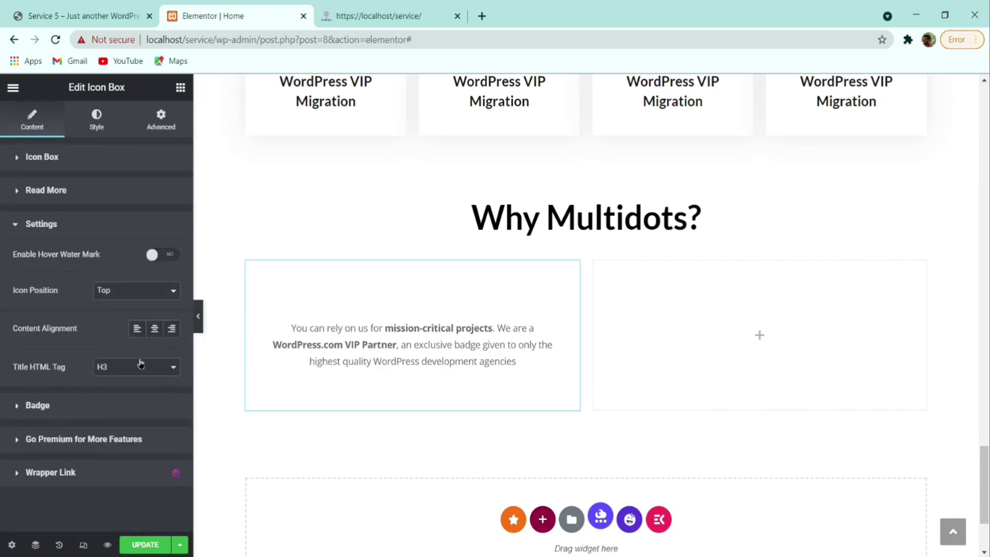
left_click(136, 329)
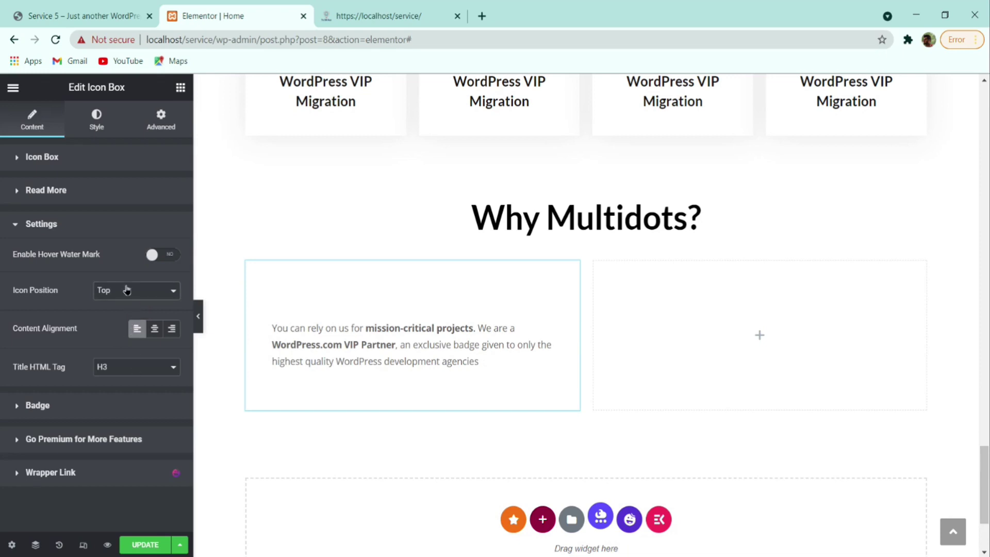
left_click(126, 304)
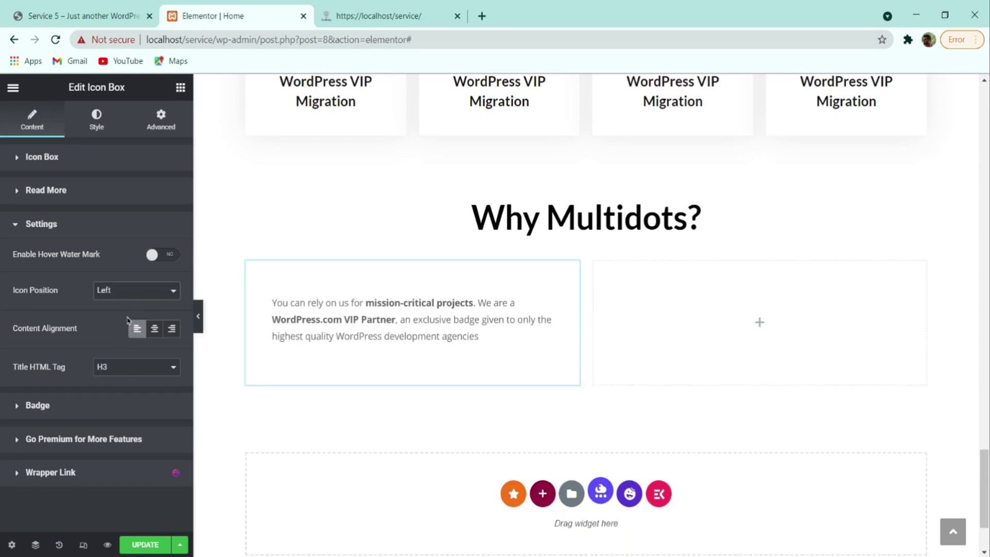
left_click(144, 544)
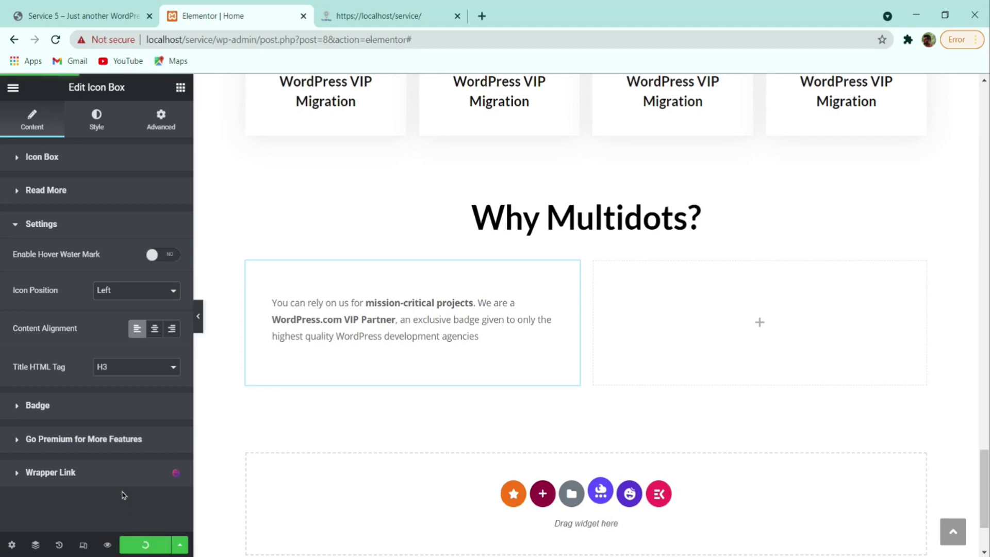
key("ctrl+Tab")
left_click(55, 39)
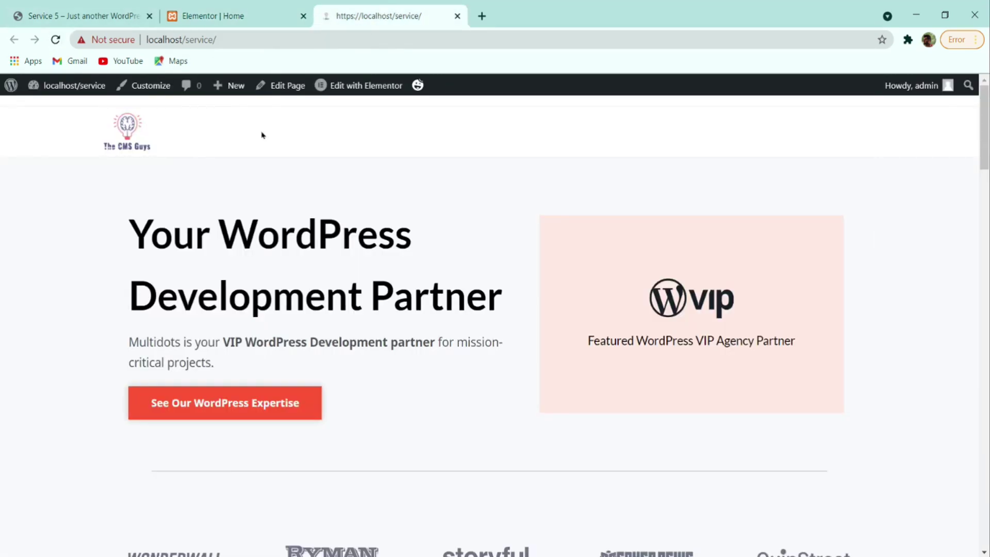
- Back in the editor, insert the Statue of Liberty SVG as the icon box's header icon
scroll(309, 142, "down", 10)
scroll(357, 148, "down", 15)
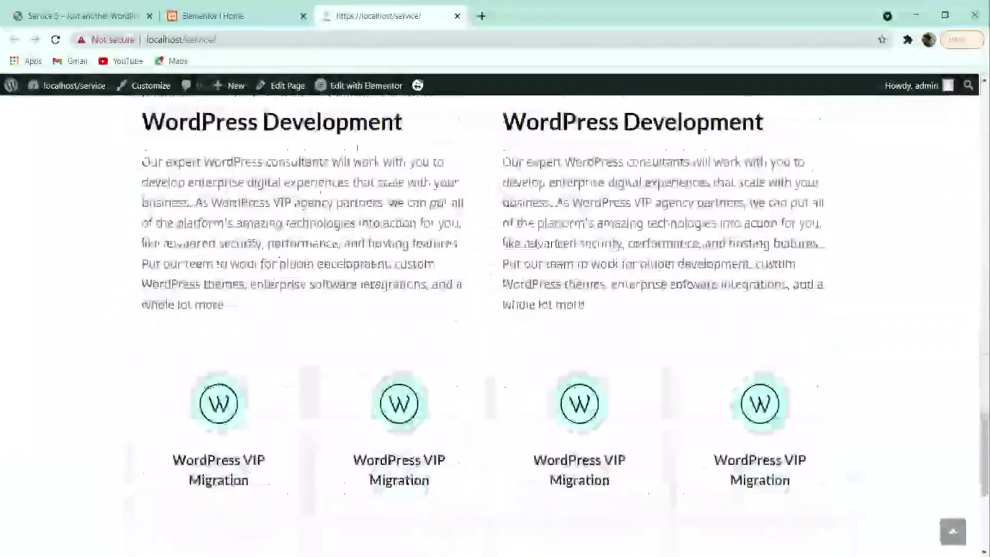
left_click(236, 12)
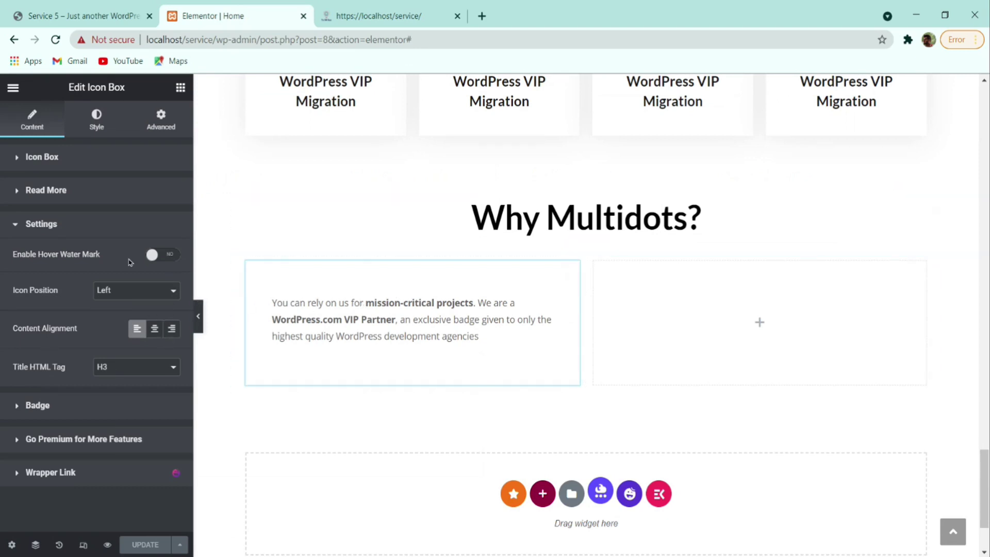
left_click(93, 164)
left_click(136, 298)
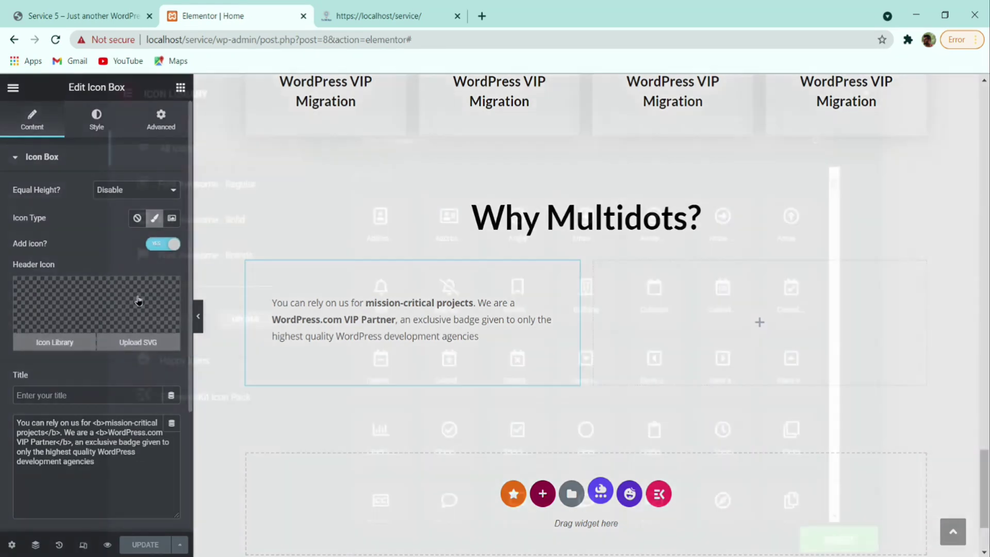
left_click(865, 94)
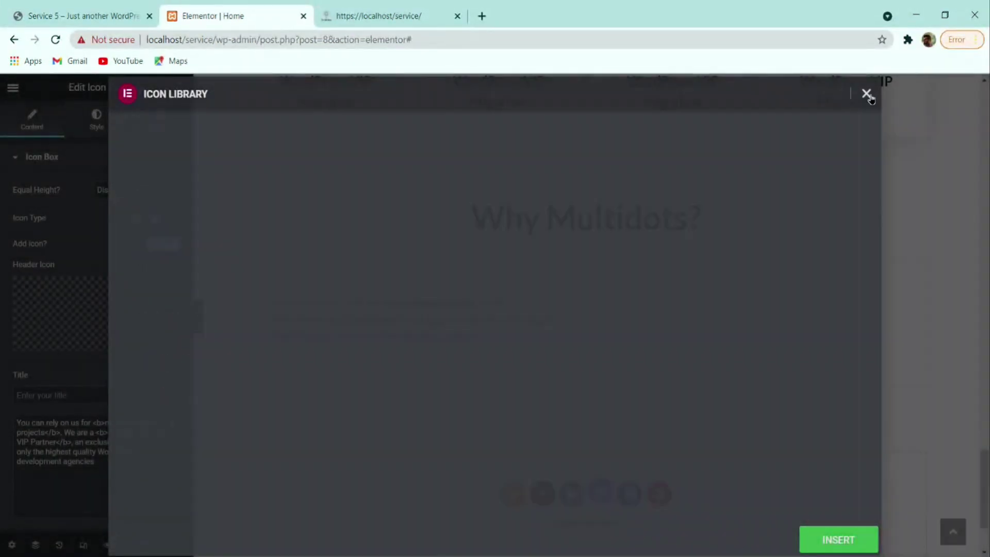
left_click(154, 346)
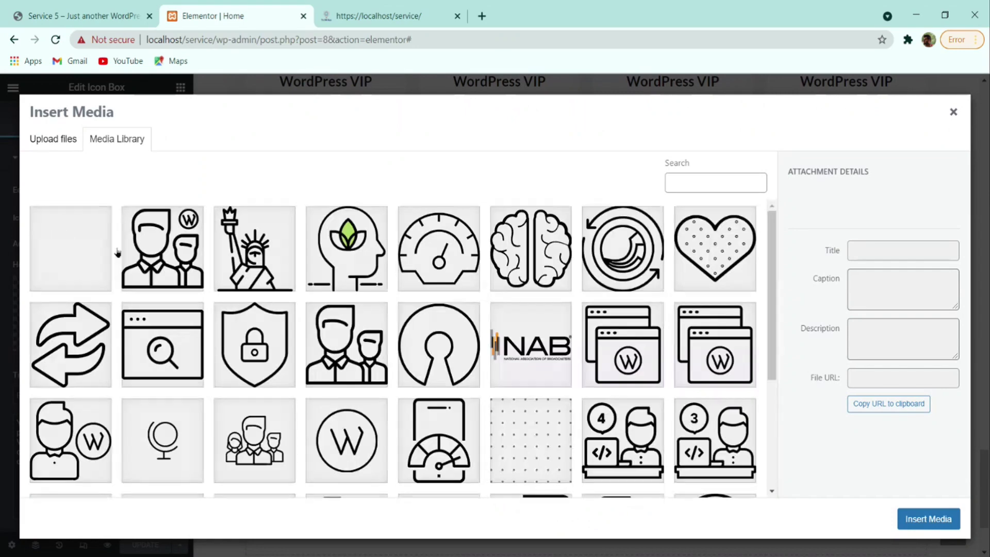
left_click(256, 243)
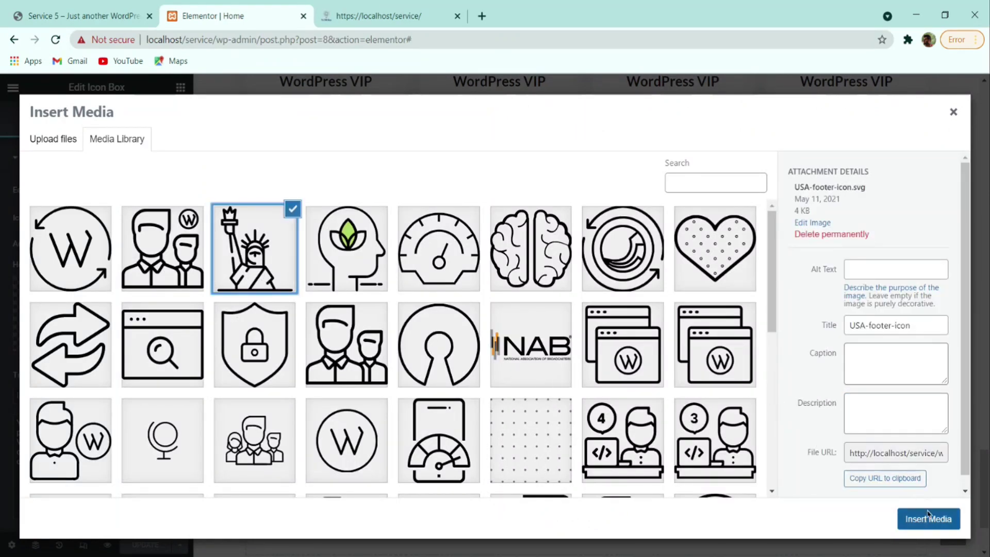
left_click(928, 519)
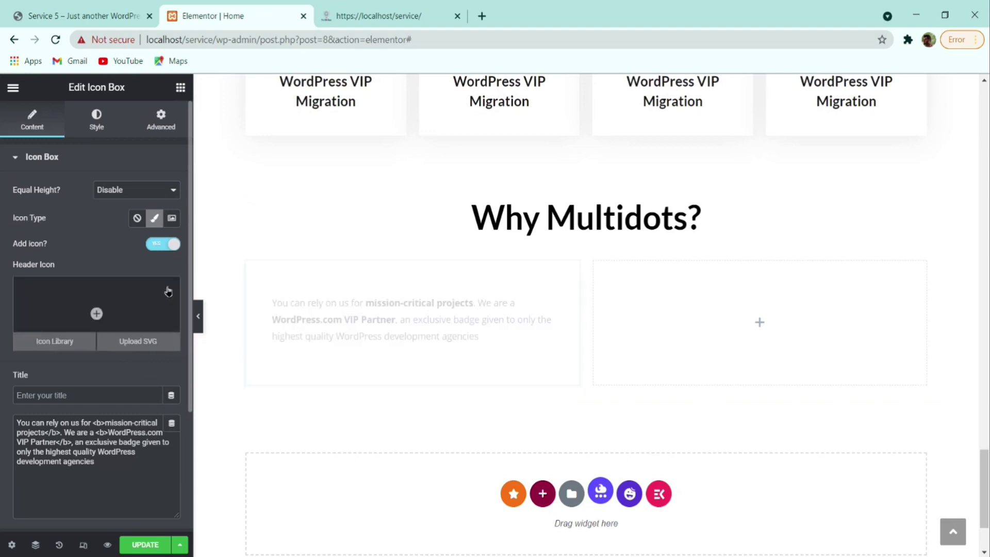
- Insert wp-to-wp.svg as the header icon through Upload SVG
left_click(82, 345)
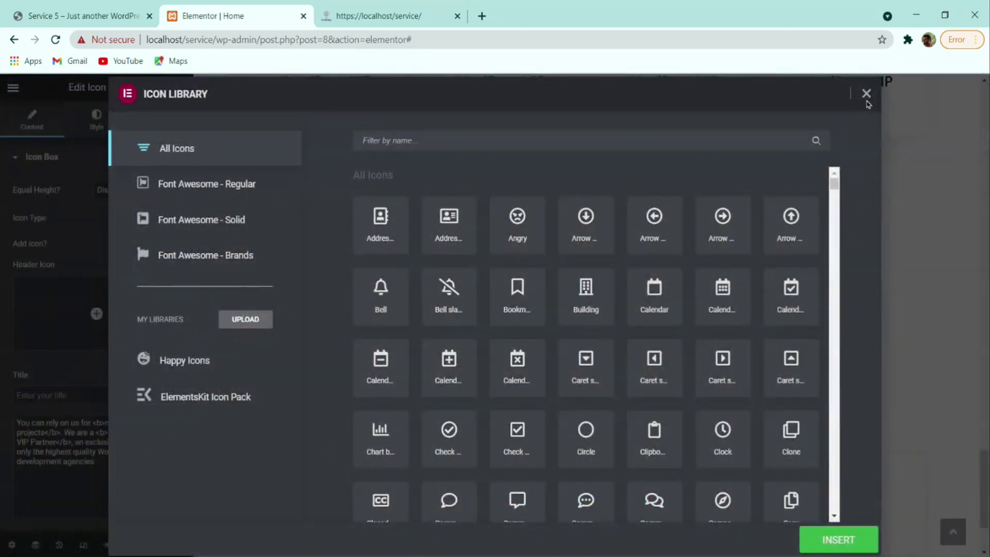
left_click(866, 94)
left_click(133, 340)
left_click(70, 248)
left_click(912, 518)
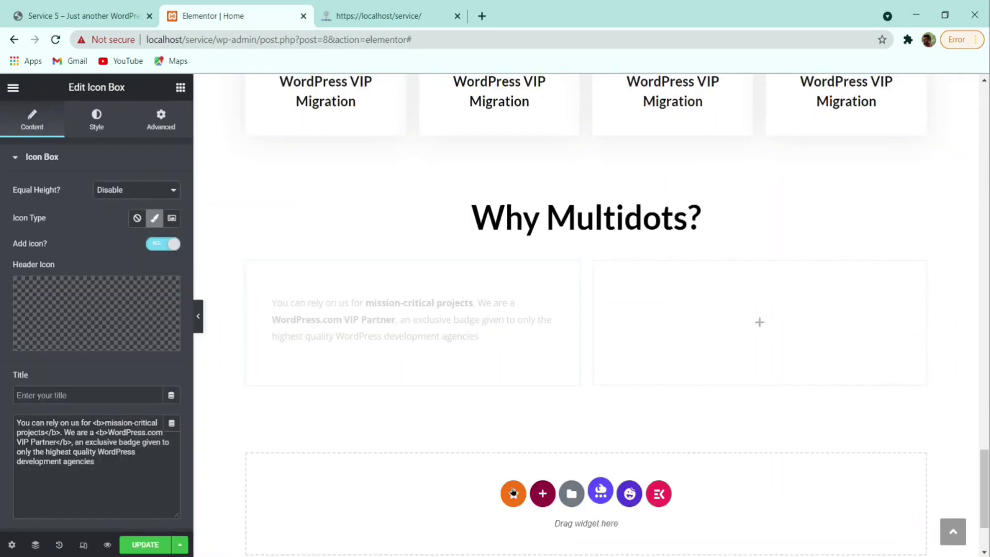
- Filter the Icon Library by 'word' and insert the WordPress logo icon
left_click(161, 298)
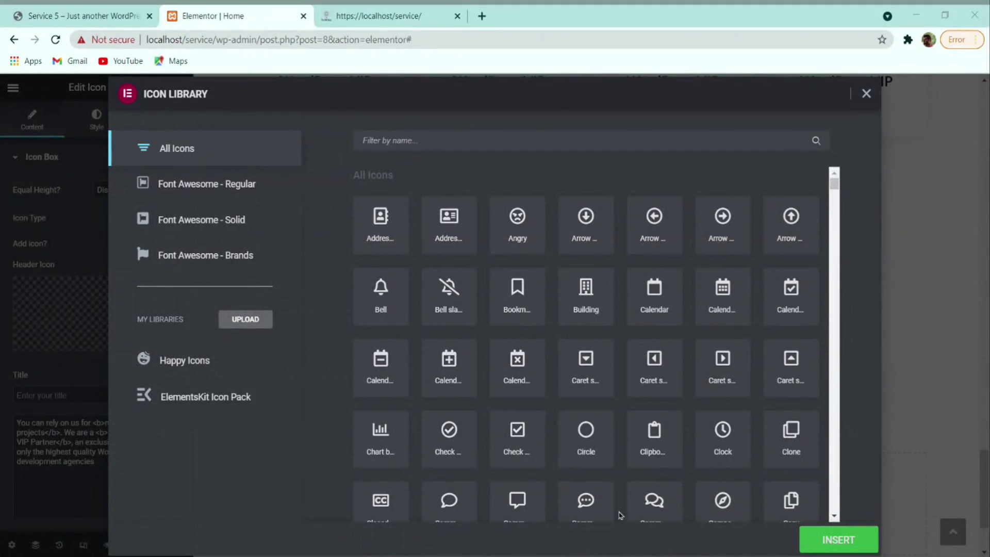
left_click(531, 136)
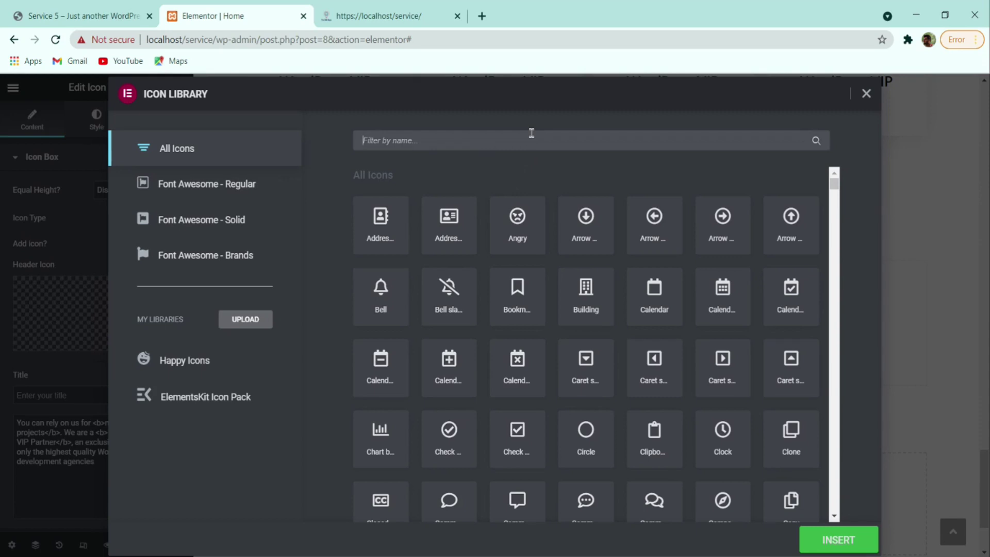
type("word")
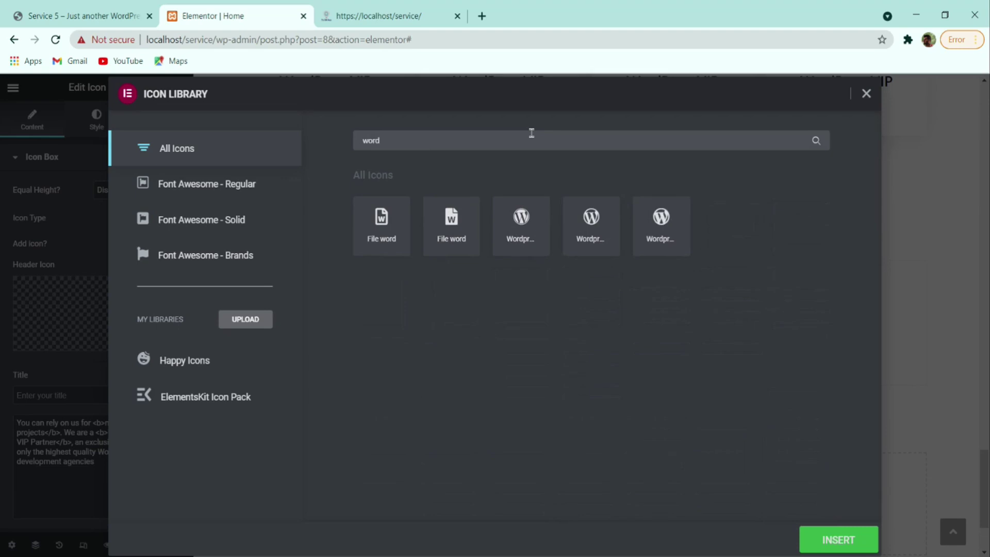
left_click(602, 223)
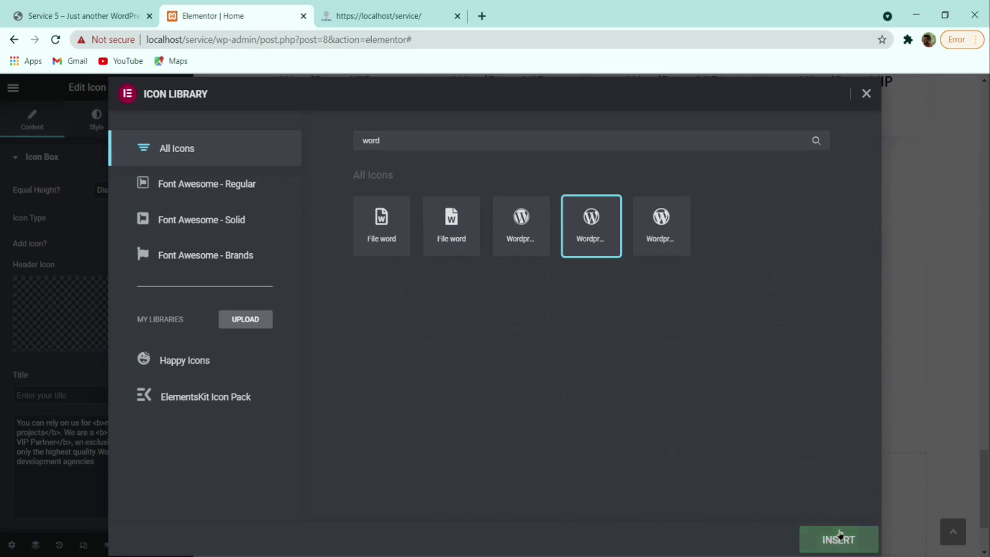
left_click(842, 537)
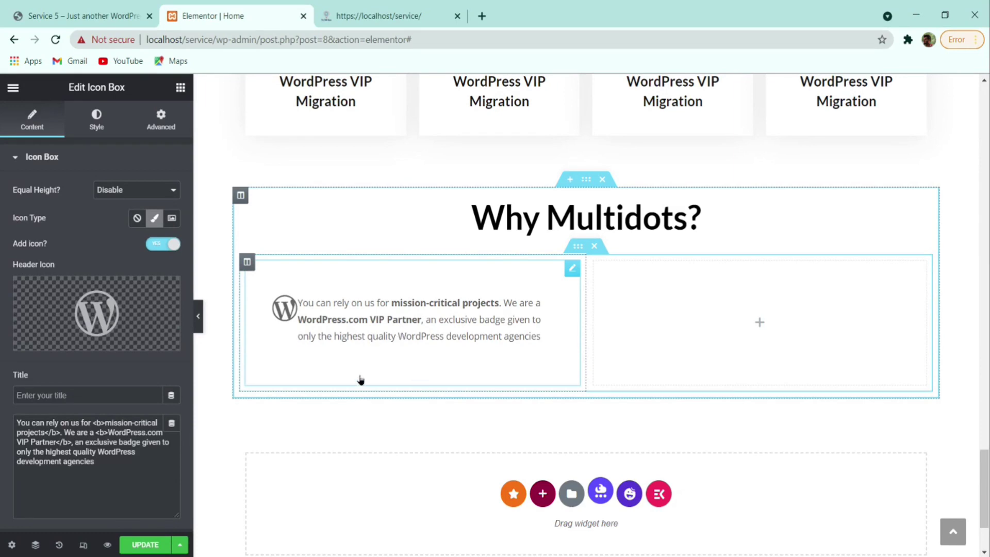
- Check the live section, then turn the icon box's Learn more button on and back off
left_click(77, 14)
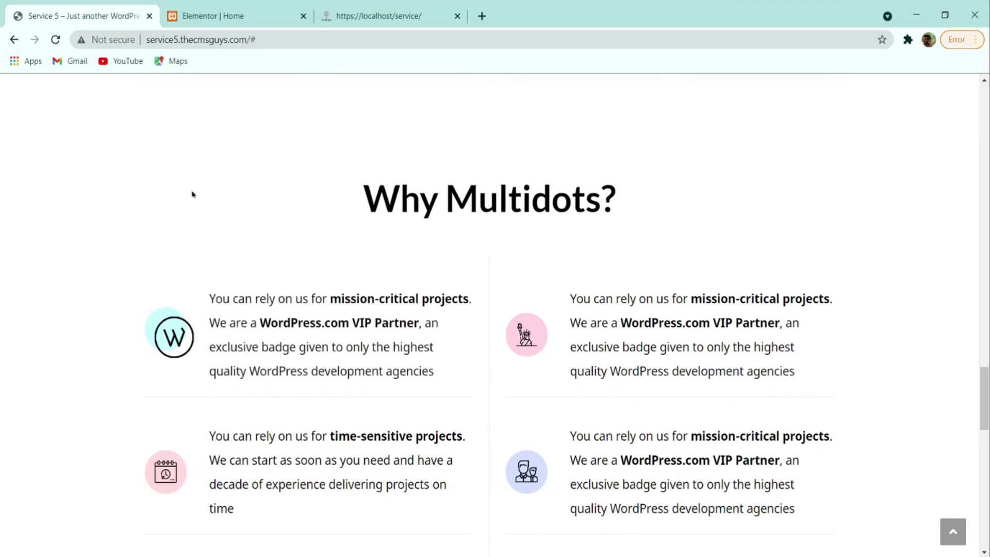
left_click(207, 16)
scroll(101, 340, "down", 3)
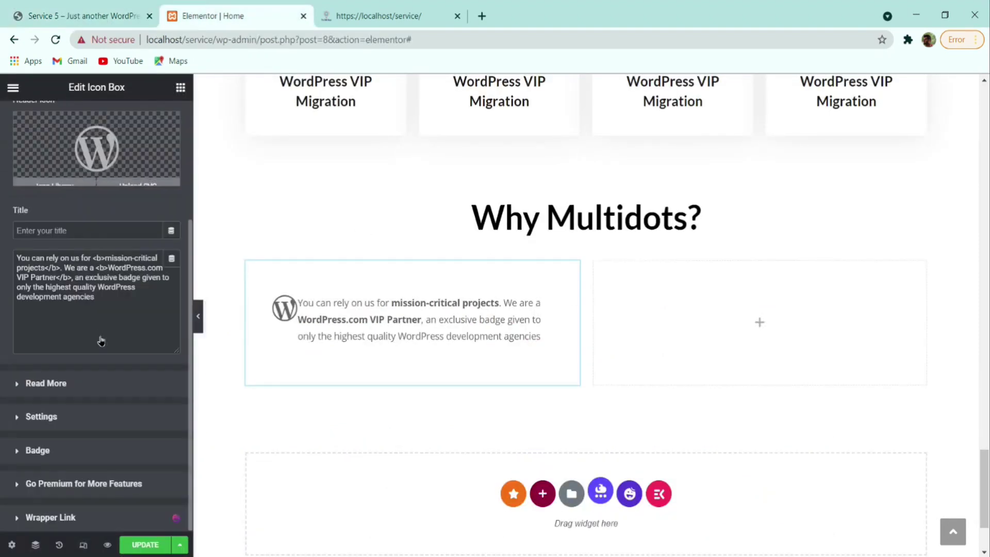
left_click(46, 382)
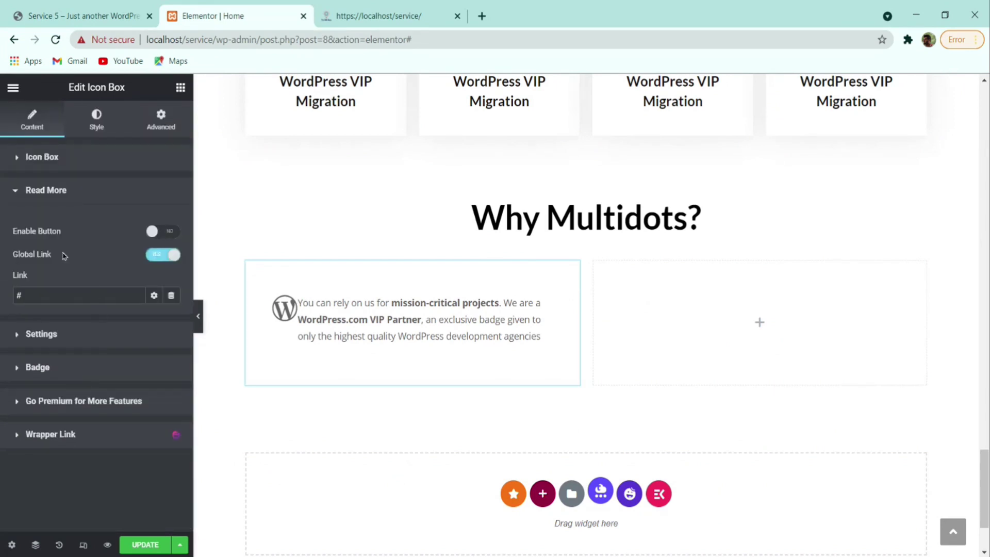
left_click(153, 228)
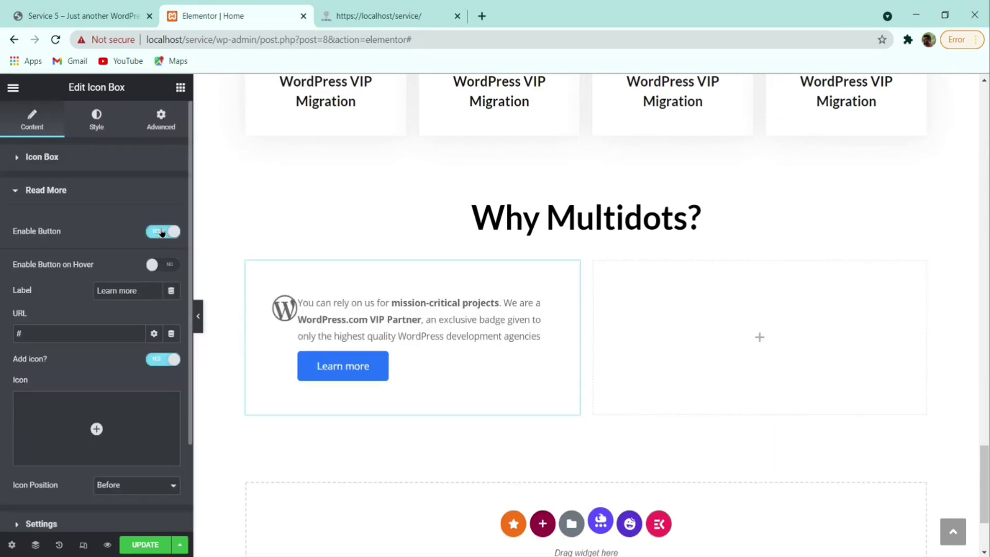
left_click(162, 232)
- Show and then hide the EXCLUSIVE badge, and reselect the Why Multidots icon box
left_click(38, 336)
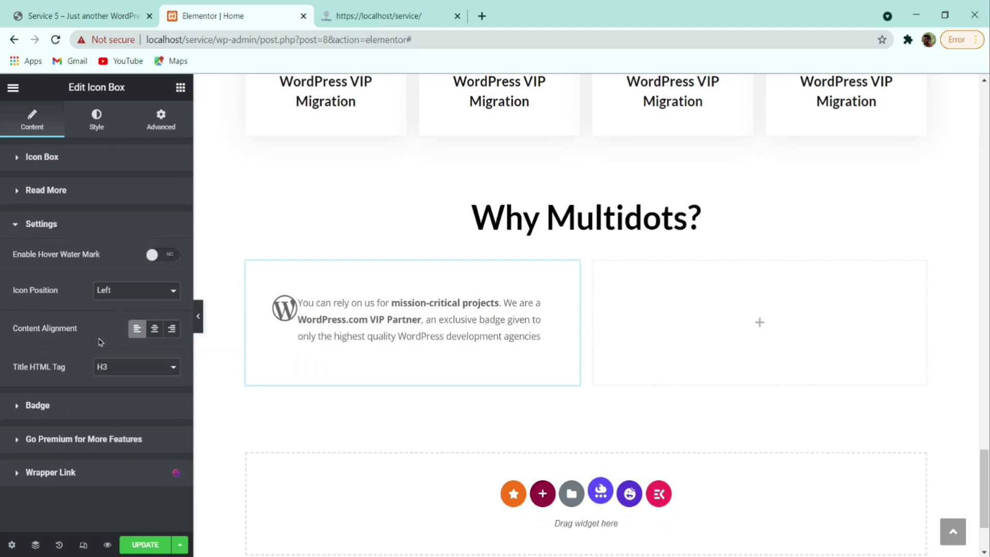
left_click(75, 407)
left_click(163, 287)
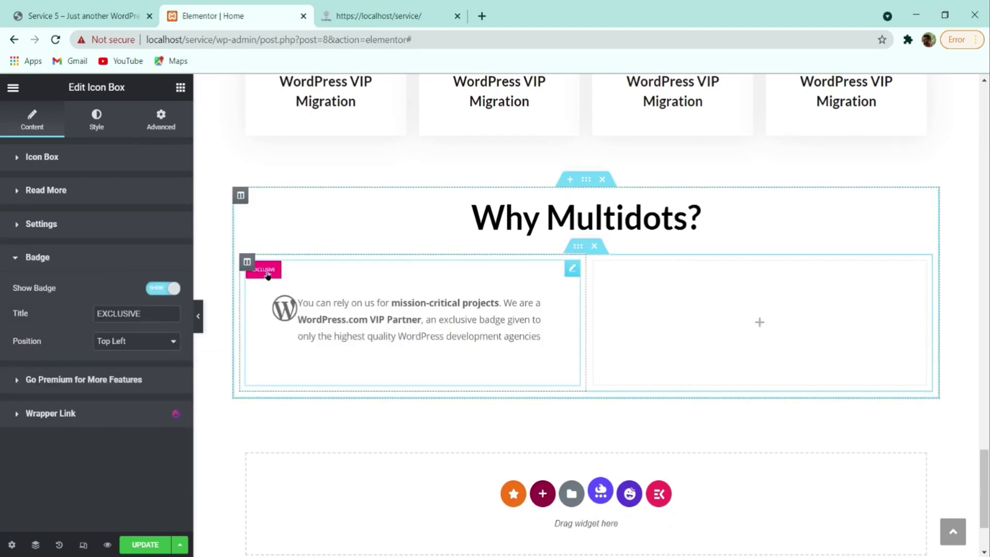
left_click(165, 290)
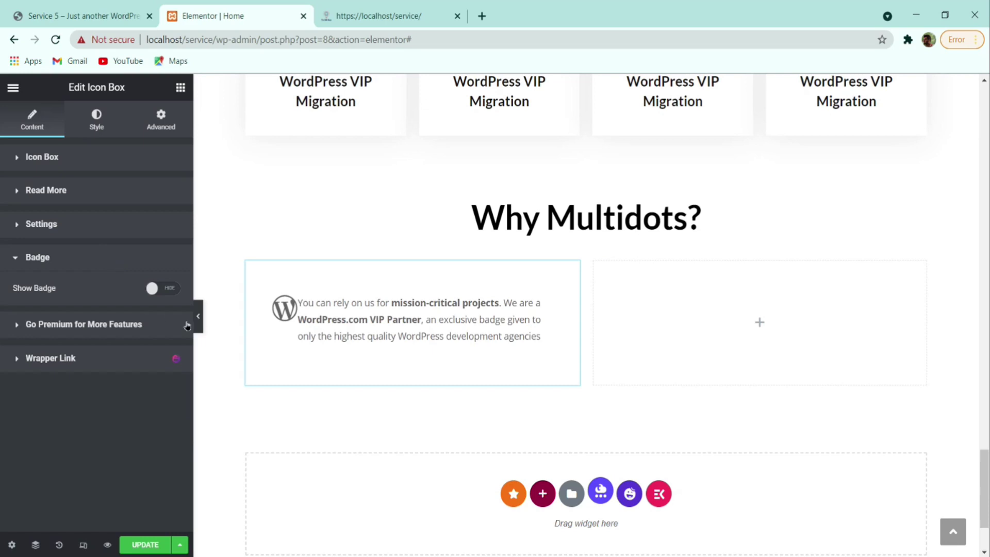
scroll(521, 280, "up", 2)
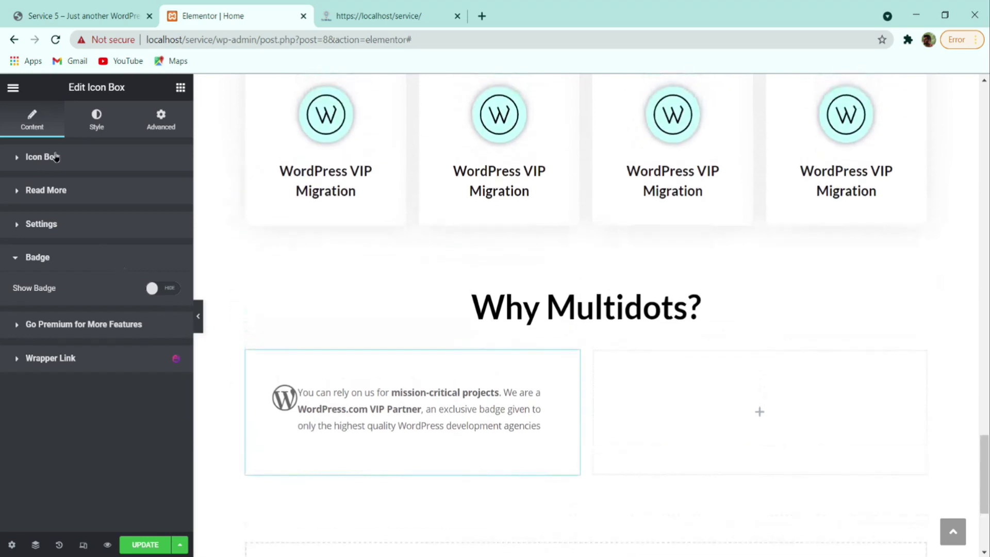
left_click(283, 356)
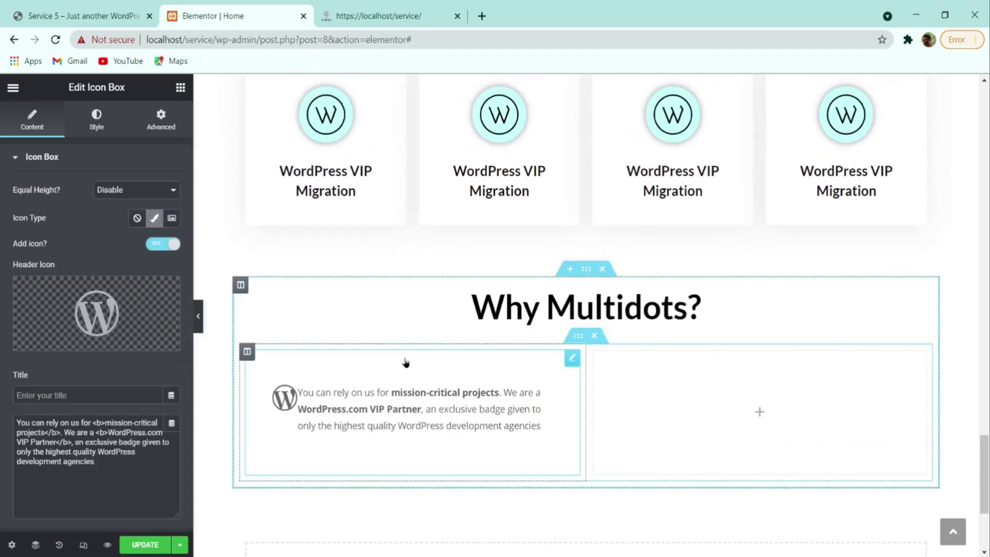
- Give the icon box container 0 side padding and 20 top and bottom, then view the live site
left_click(102, 126)
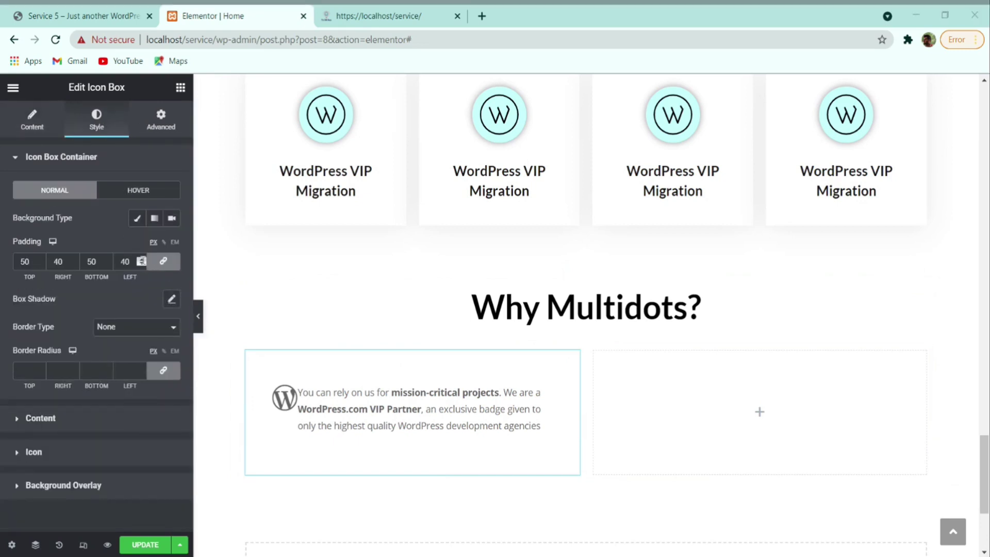
double_click(124, 262)
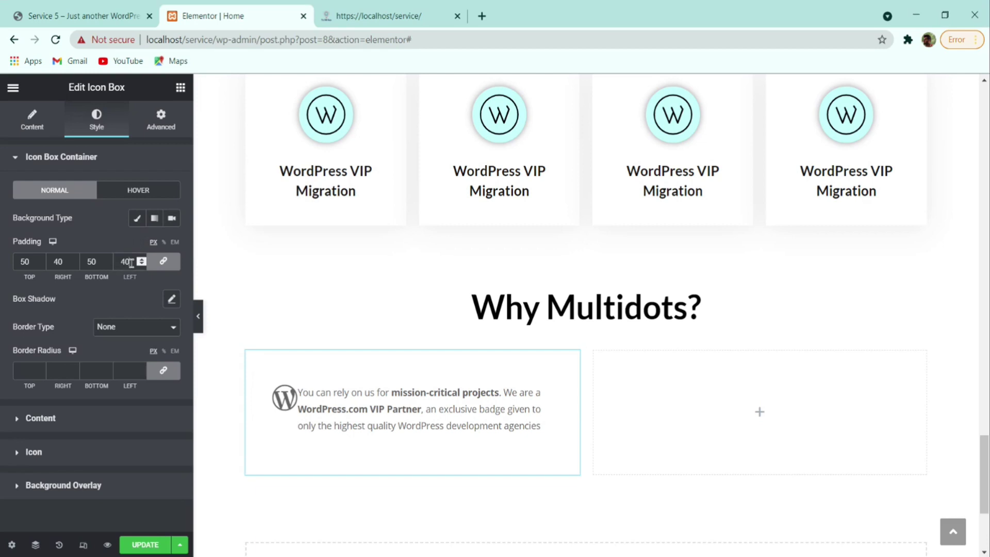
type("0")
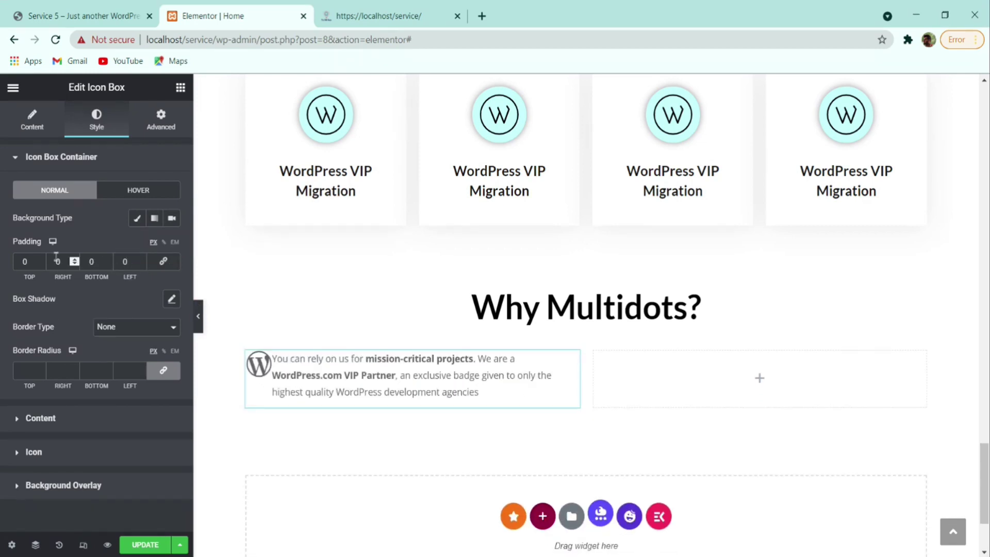
double_click(24, 261)
type("20")
key("Tab")
key("Tab")
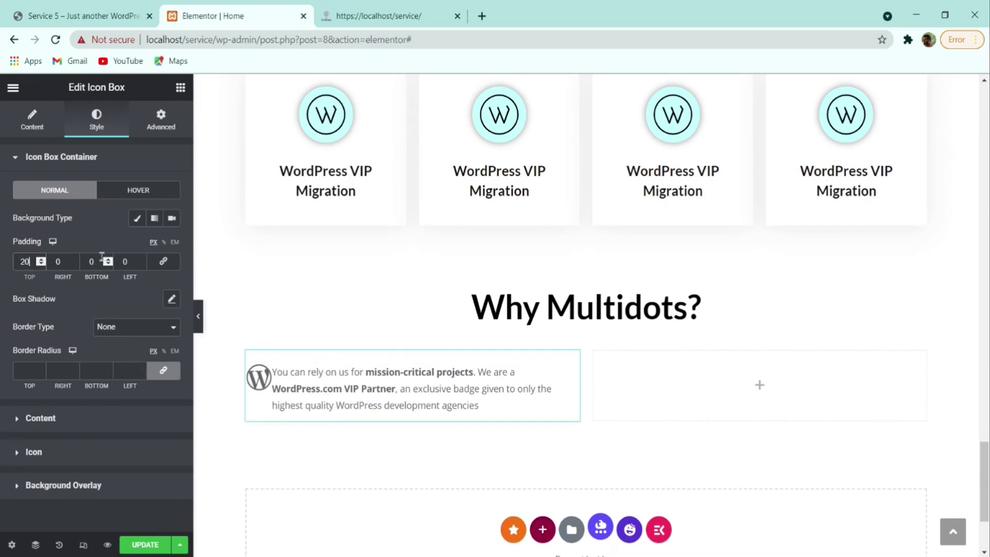
type("20")
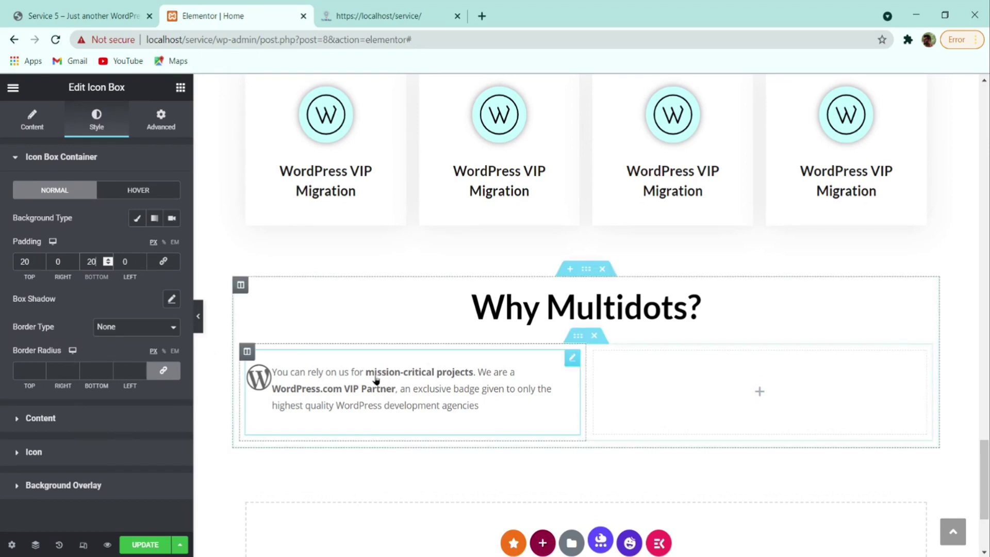
left_click(82, 16)
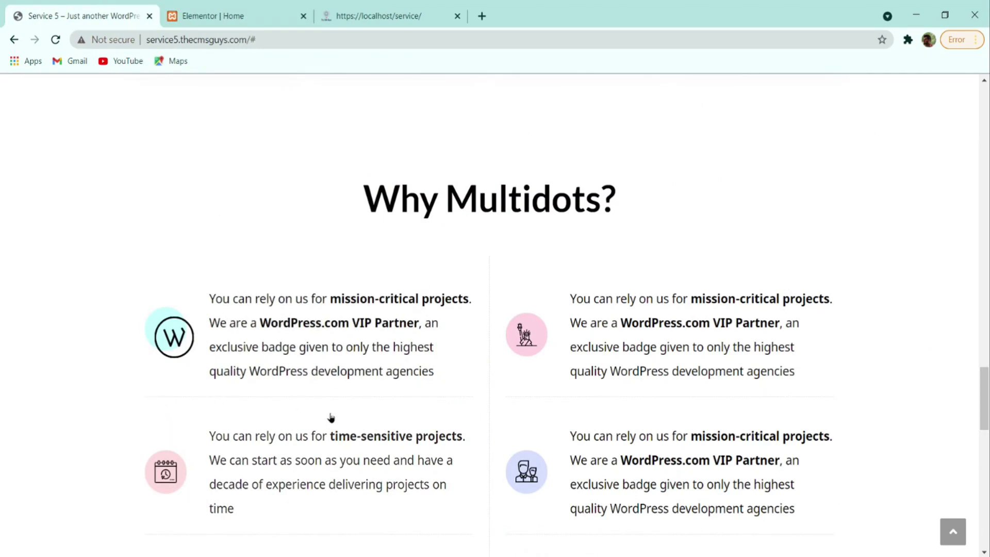
- Zoom in on the live site's Why Multidots? feature list, restore normal zoom, and return to Elementor
key("ctrl+plus")
key("ctrl+plus")
key("ctrl+plus")
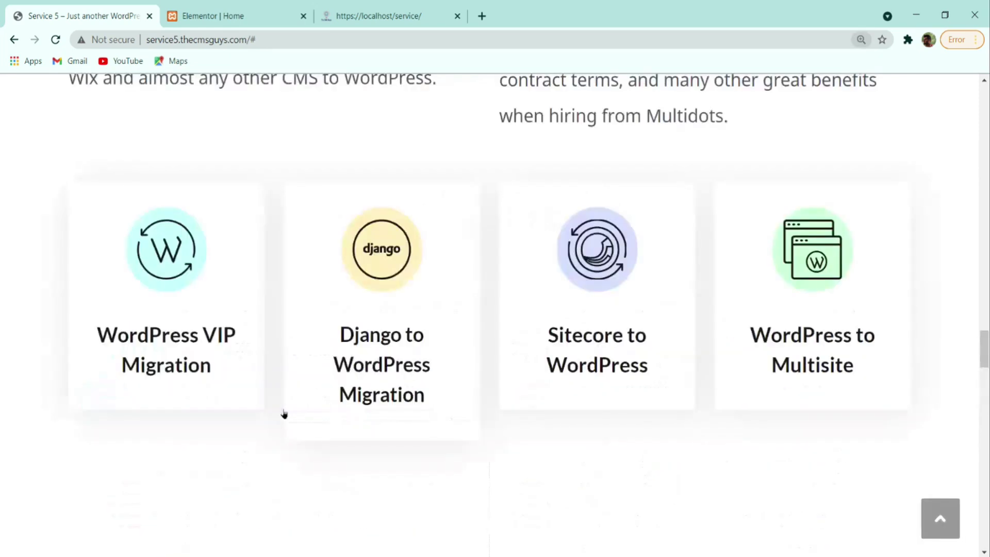
scroll(326, 338, "down", 8)
key("ctrl+plus")
scroll(408, 392, "down", 5)
scroll(408, 392, "down", 8)
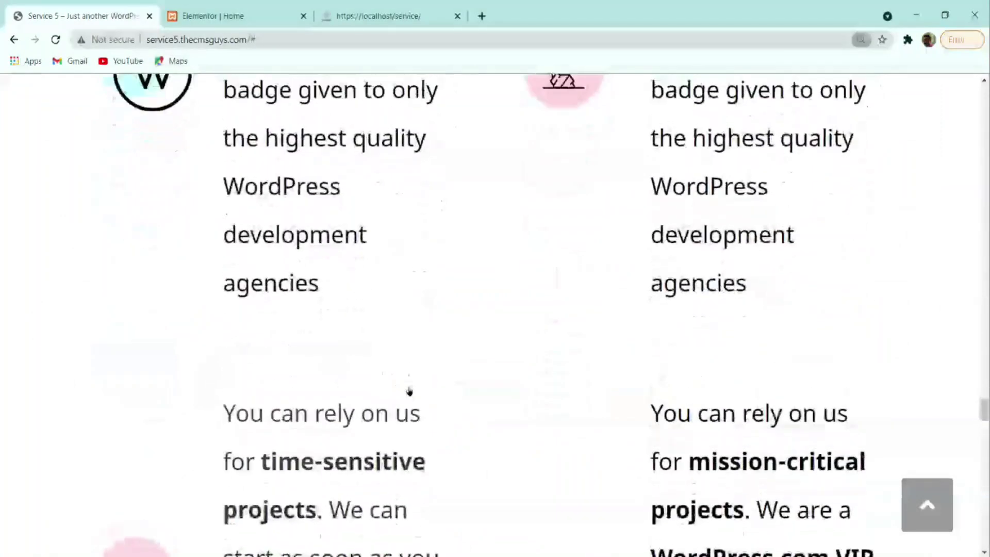
key("ctrl+minus")
scroll(409, 458, "down", 10)
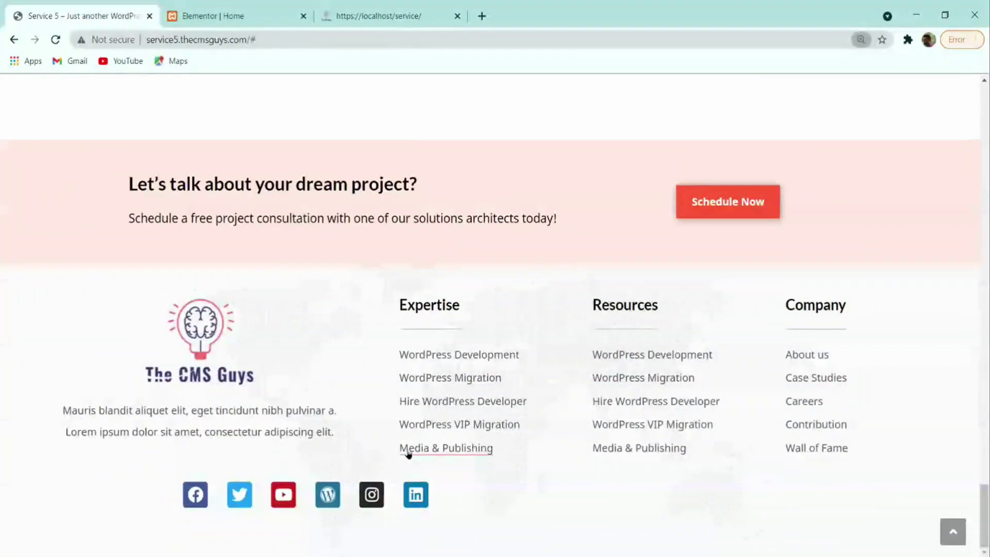
key("ctrl+minus")
scroll(387, 353, "up", 10)
scroll(484, 354, "up", 2)
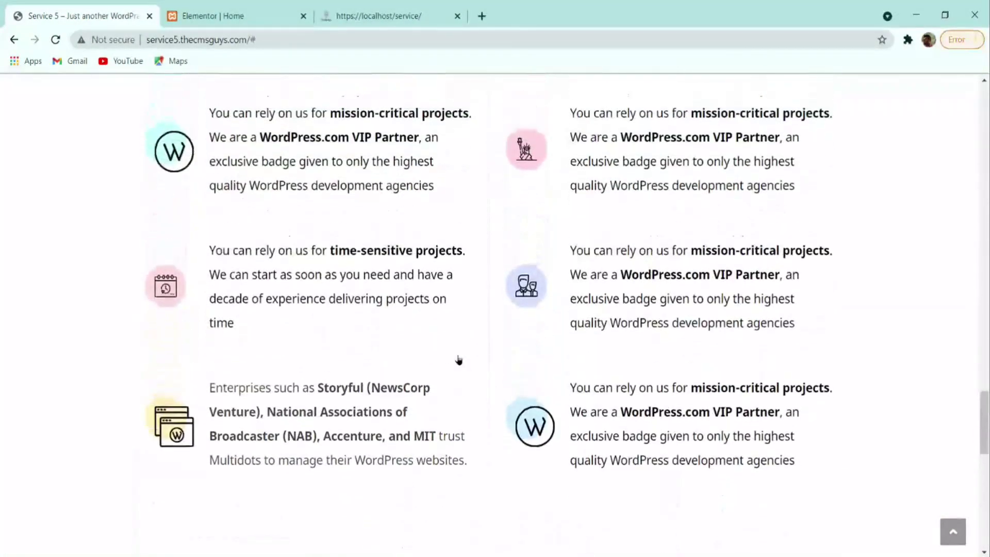
key("ctrl+Tab")
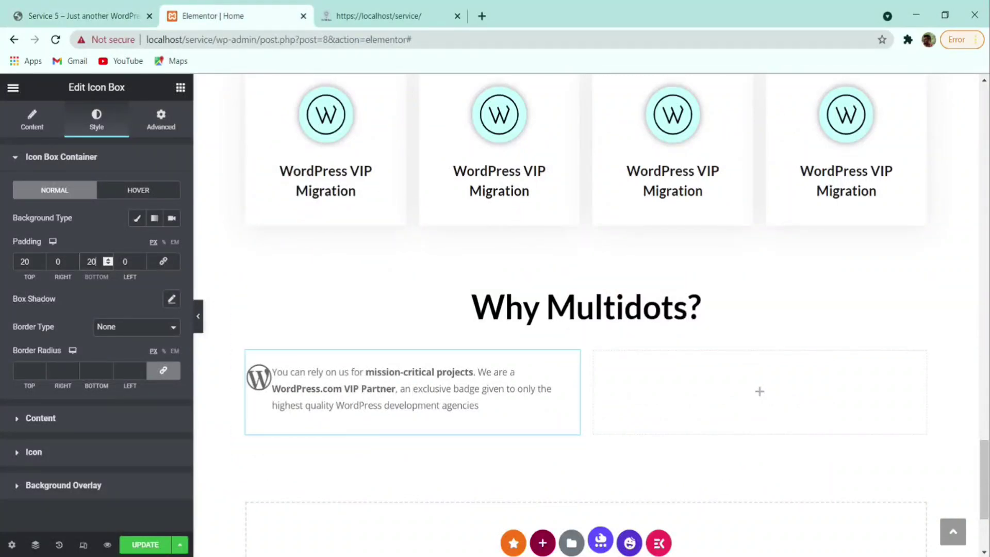
- Give the icon box a dotted border with only the bottom side 1 px wide
left_click(118, 332)
left_click(117, 352)
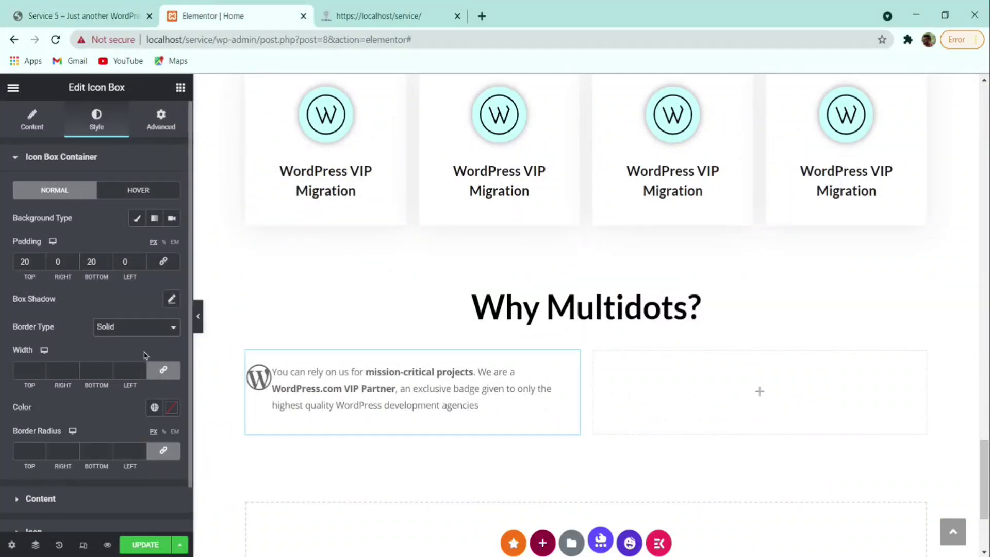
left_click(162, 370)
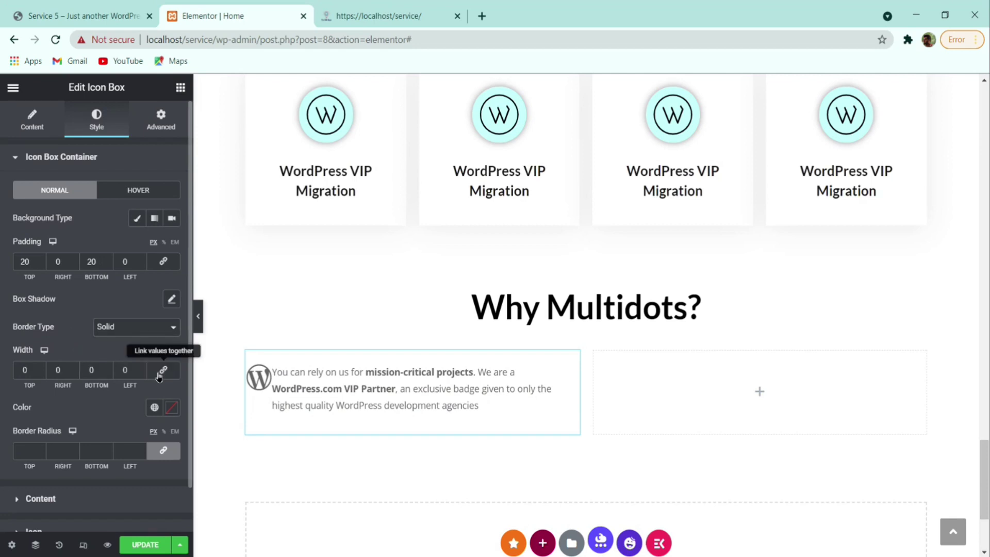
left_click(108, 368)
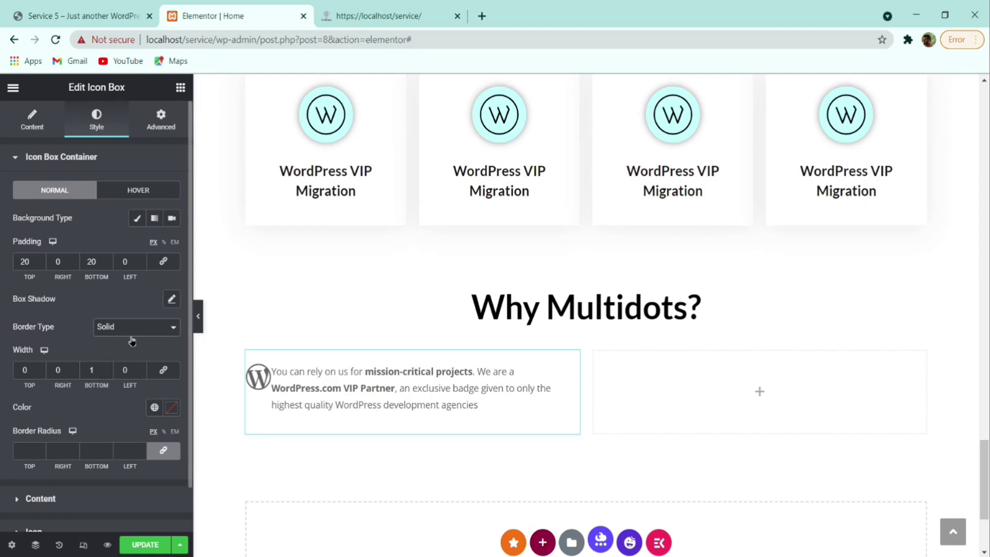
left_click(142, 360)
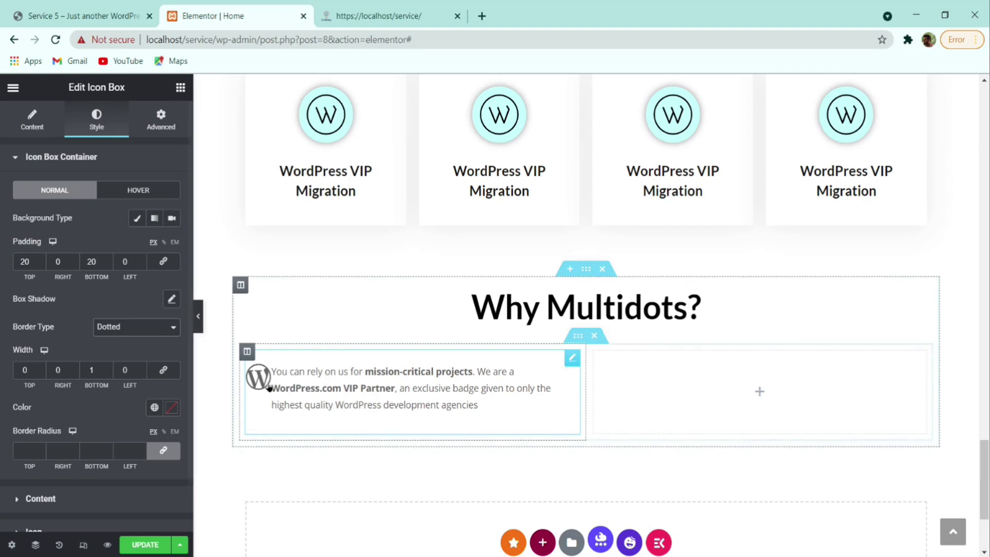
left_click(202, 324)
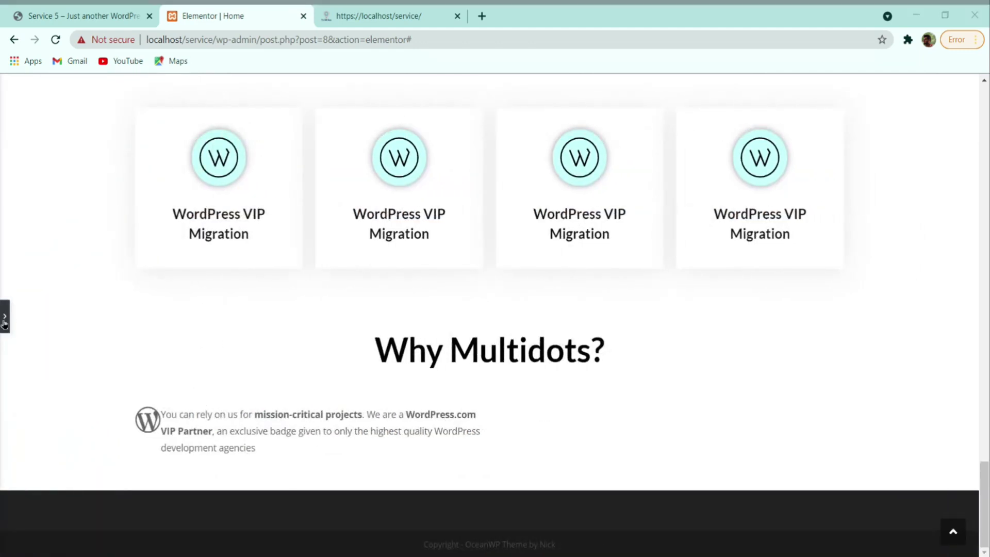
left_click(4, 322)
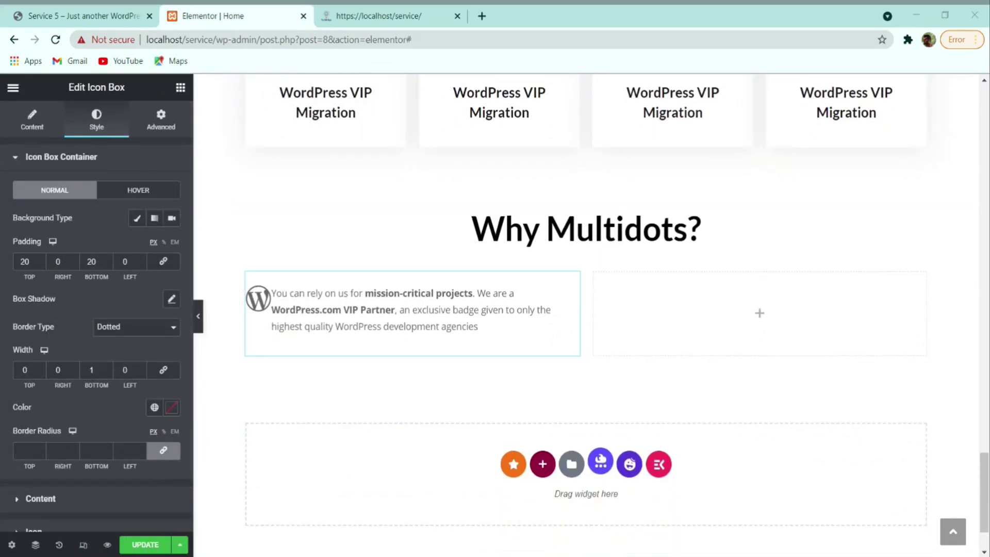
- Colour the icon box border light grey #d7d7d7
left_click(172, 408)
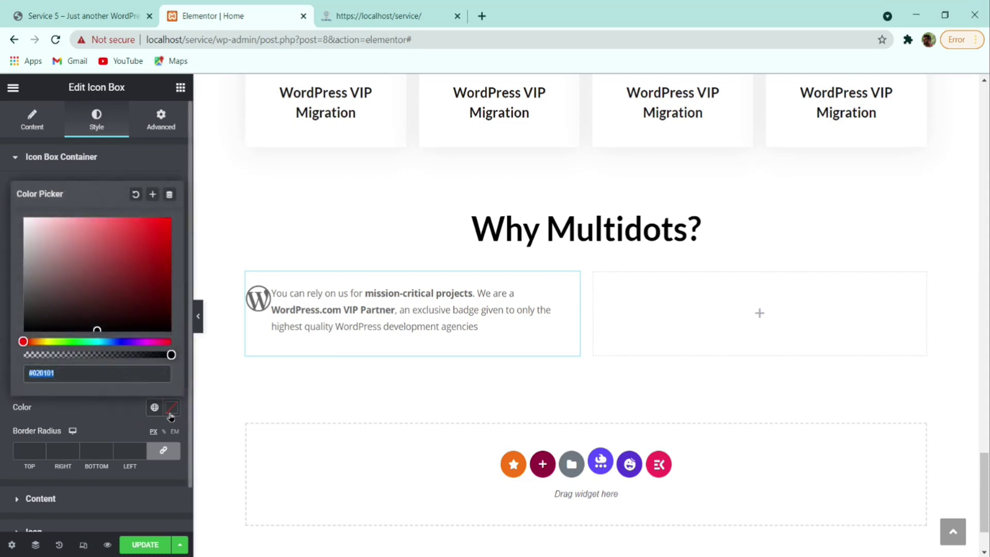
type("d7d7d7")
left_click(87, 405)
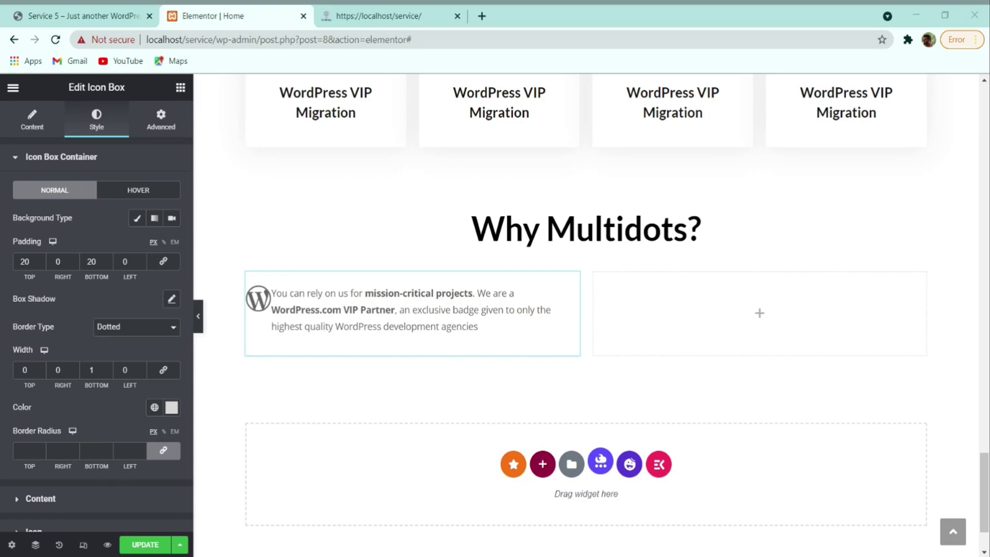
scroll(71, 409, "down", 1)
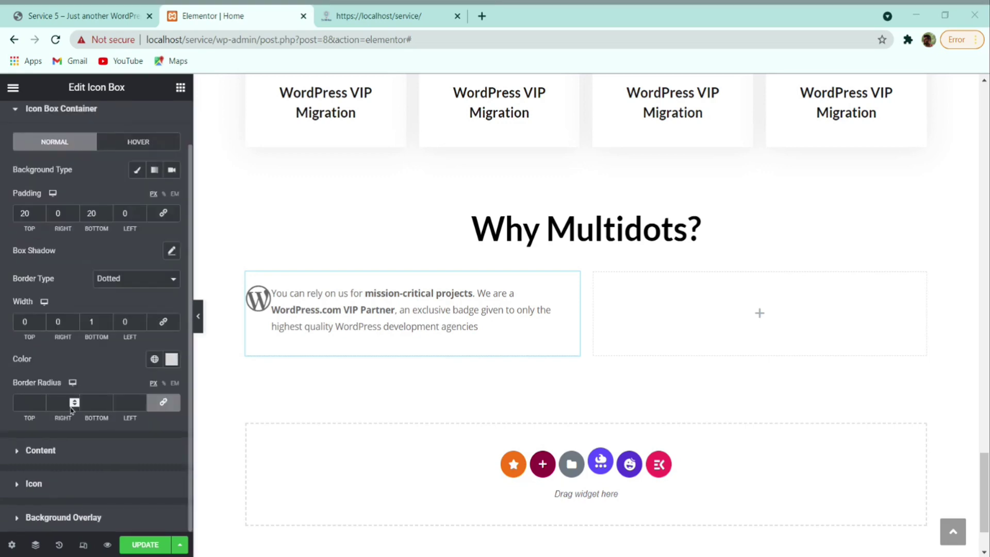
- Set the description text colour and its hover colour to black (#000000)
left_click(51, 451)
scroll(72, 393, "down", 3)
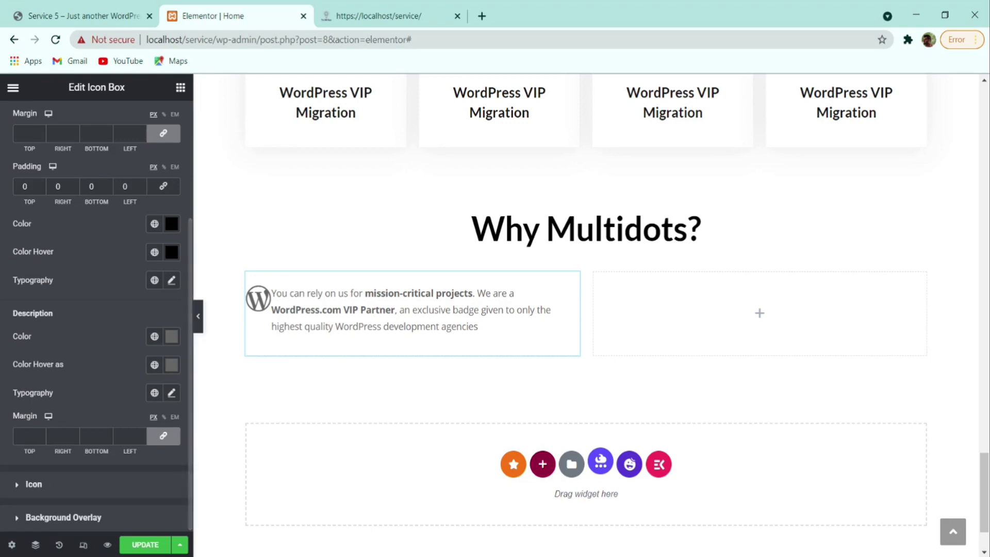
left_click(172, 225)
left_click(172, 225)
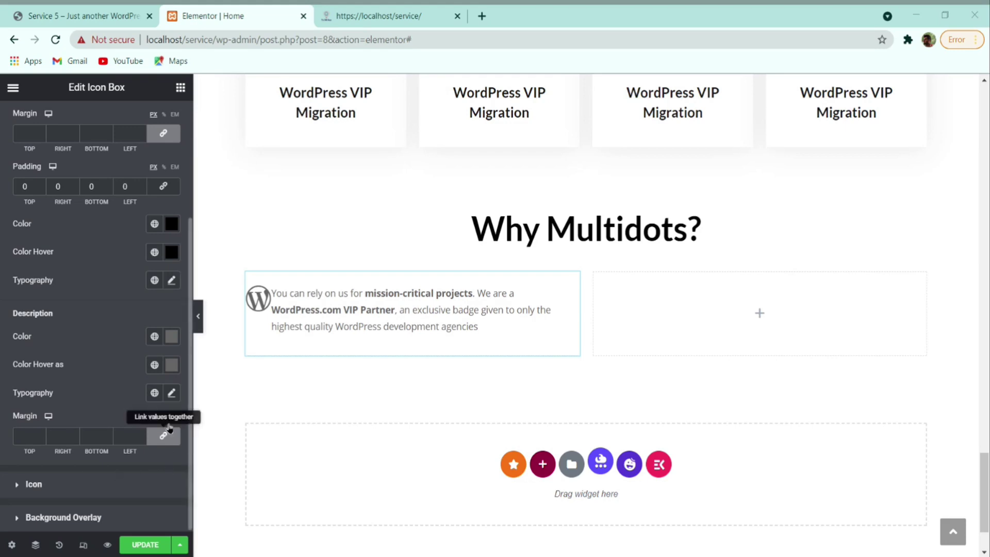
left_click(171, 336)
type("#000000")
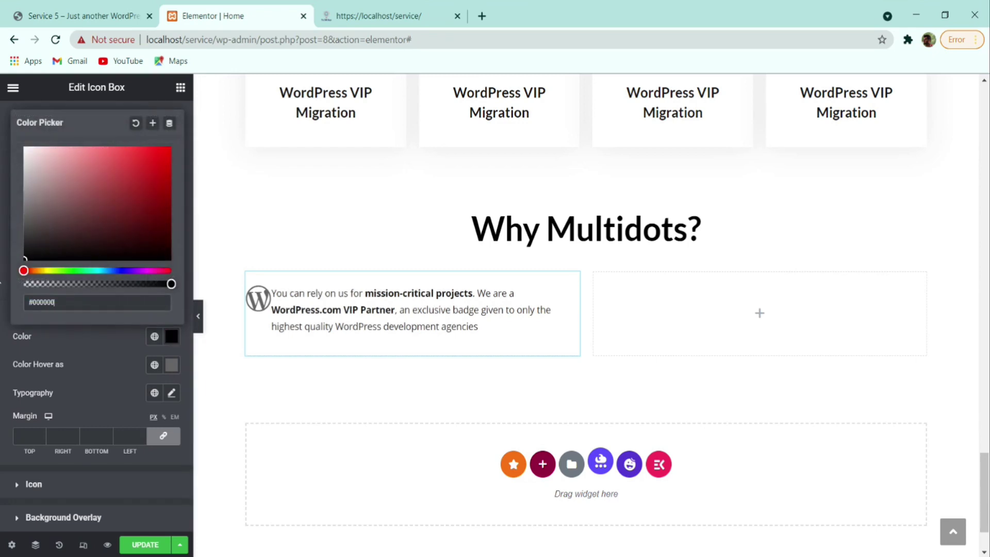
left_click(98, 383)
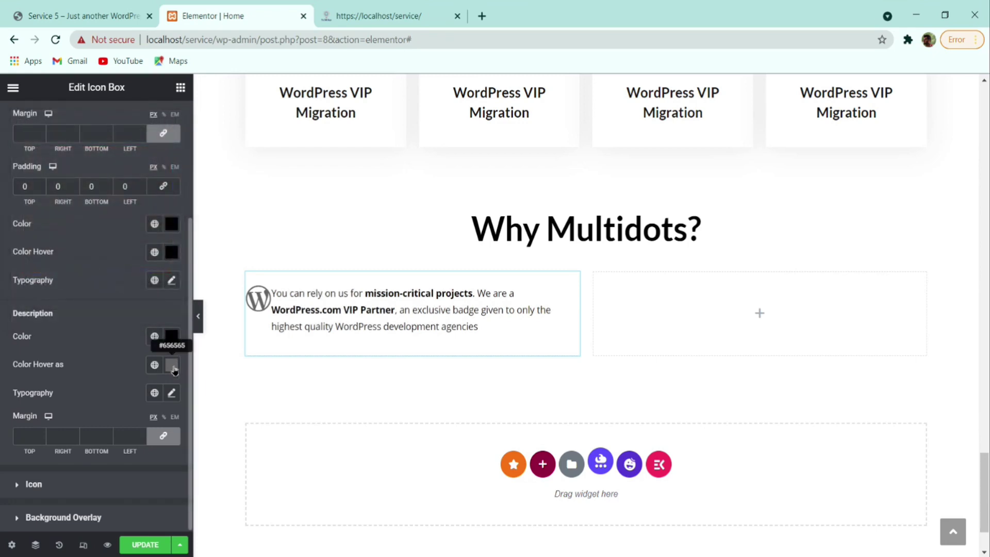
left_click(172, 364)
mouse_move(103, 269)
left_mouse_down()
mouse_move(57, 287)
mouse_move(1, 328)
left_mouse_up()
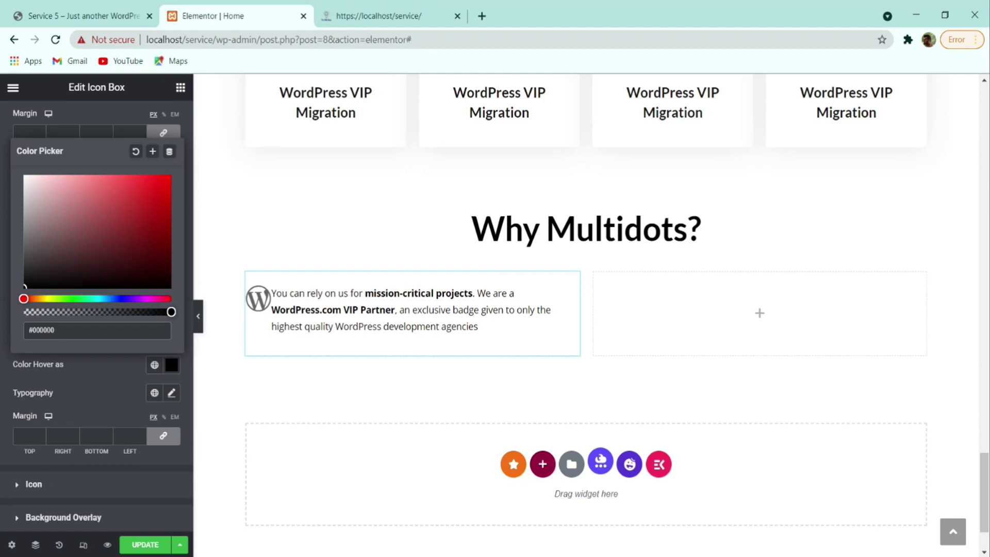
left_click(103, 393)
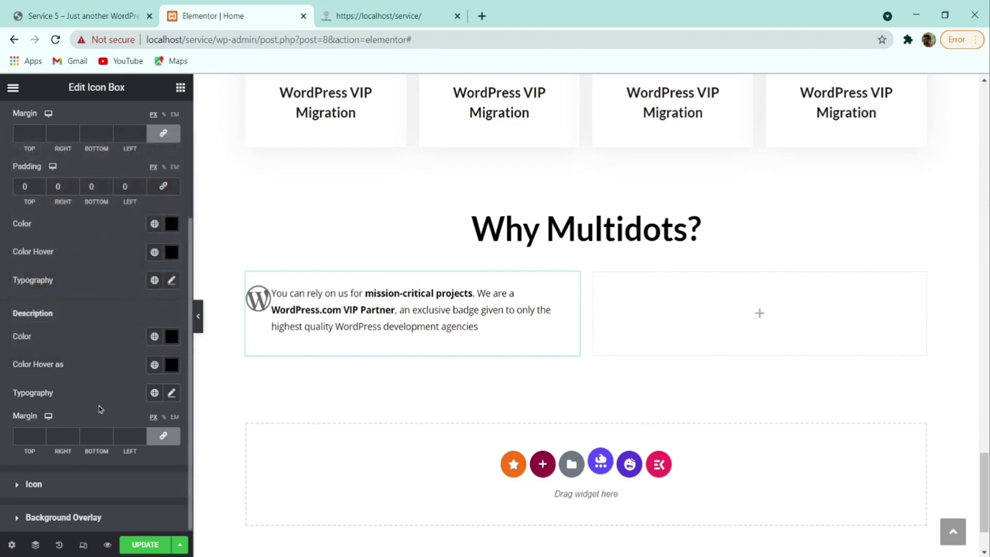
- Set the description typography to Noto Sans, size 18 px, line height 36 px
left_click(172, 394)
left_click(135, 459)
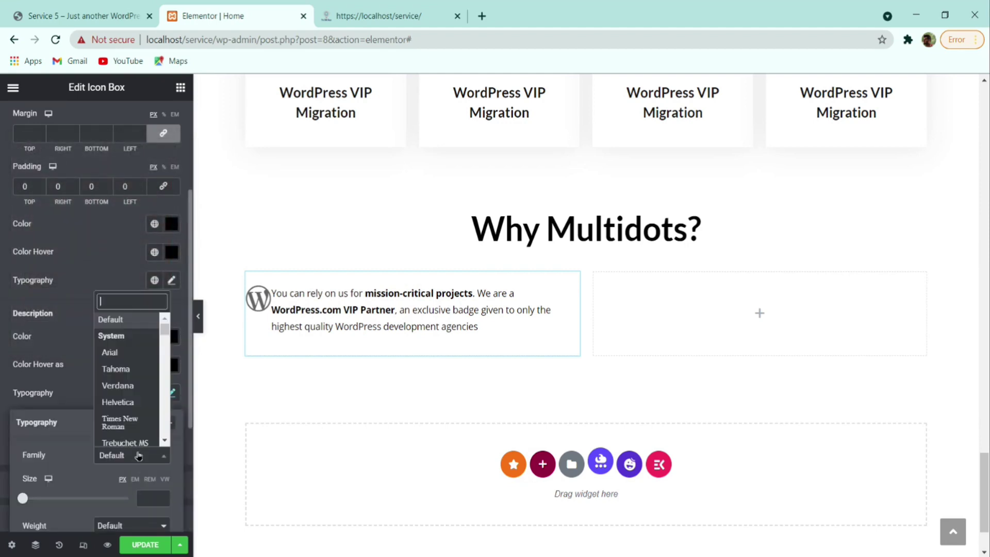
type("n")
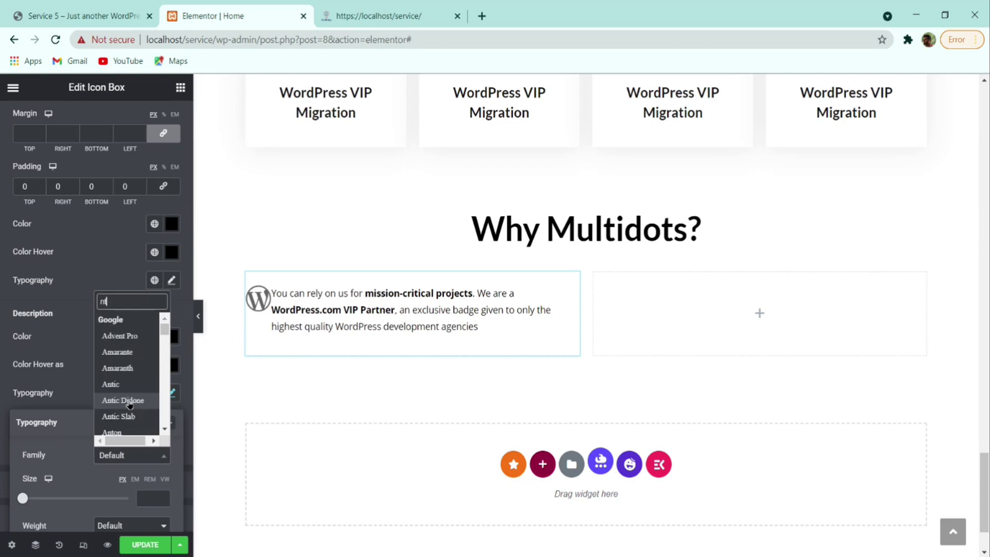
type("oto")
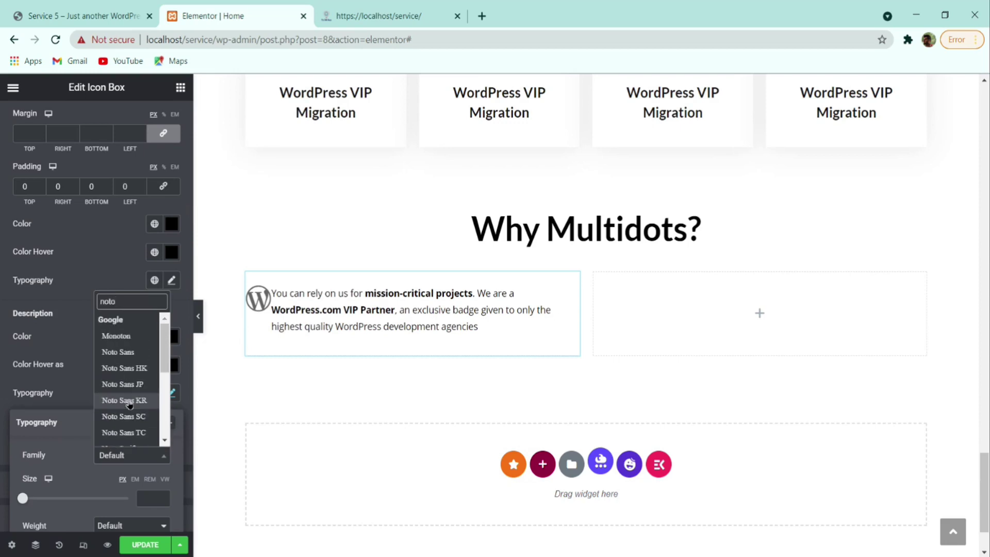
left_click(118, 352)
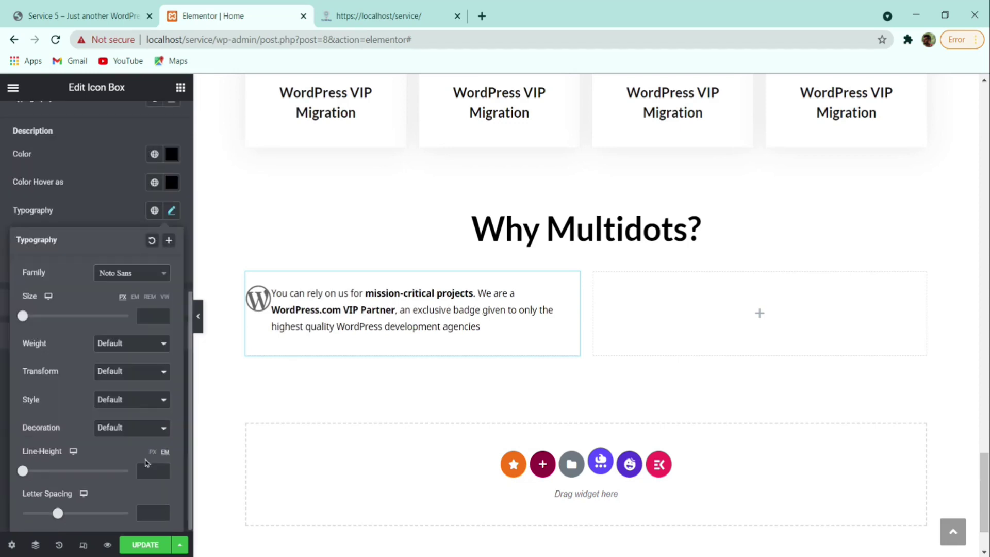
left_click(142, 316)
type("18")
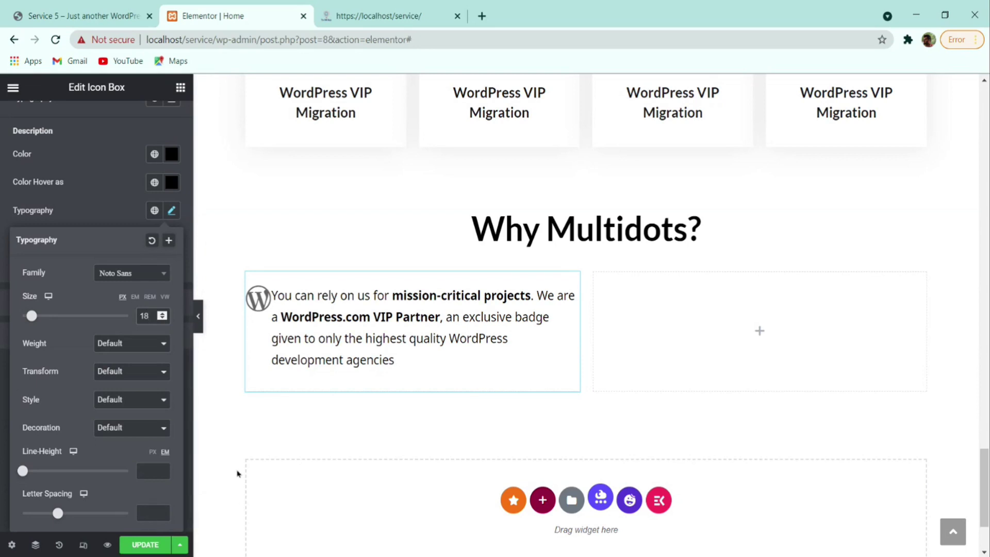
left_click(147, 468)
type("36")
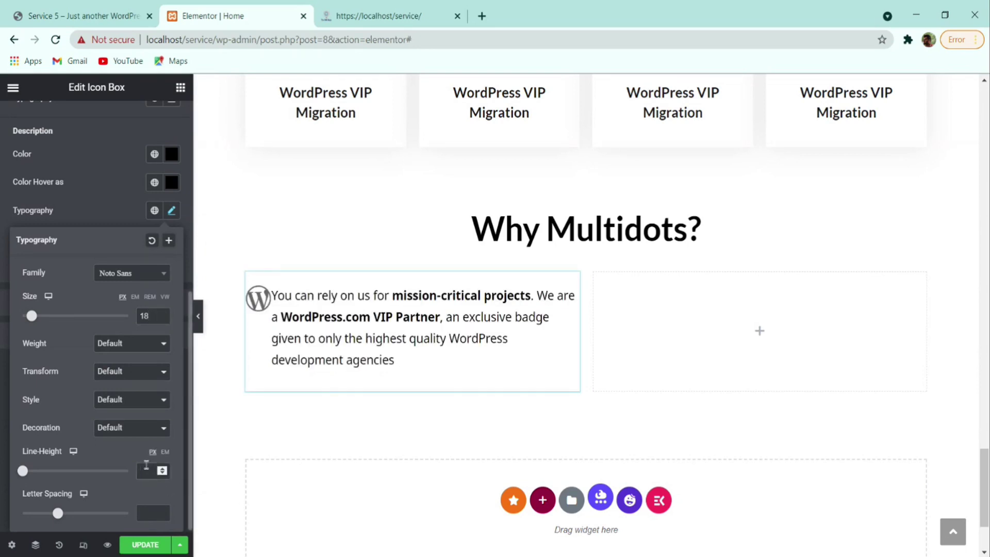
left_click(1, 518)
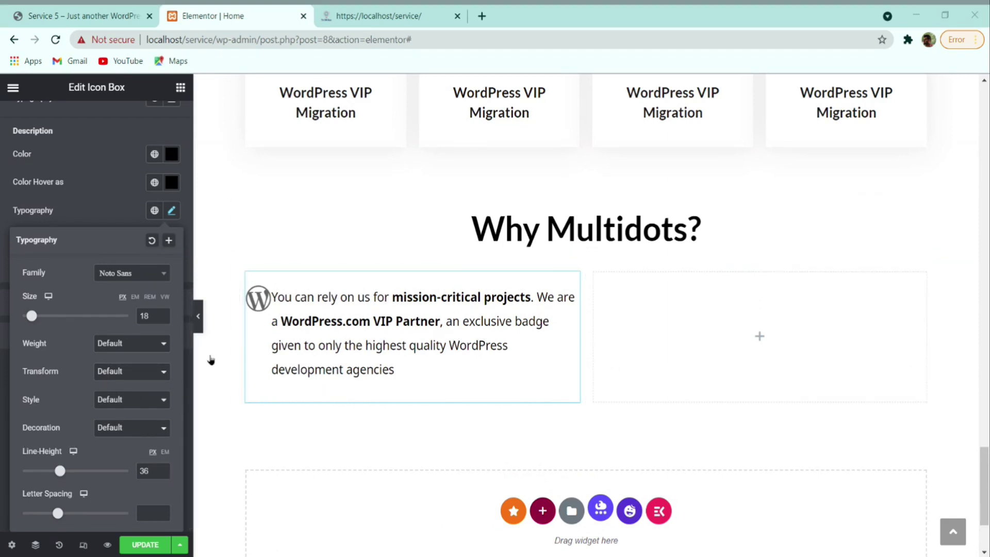
left_click(115, 212)
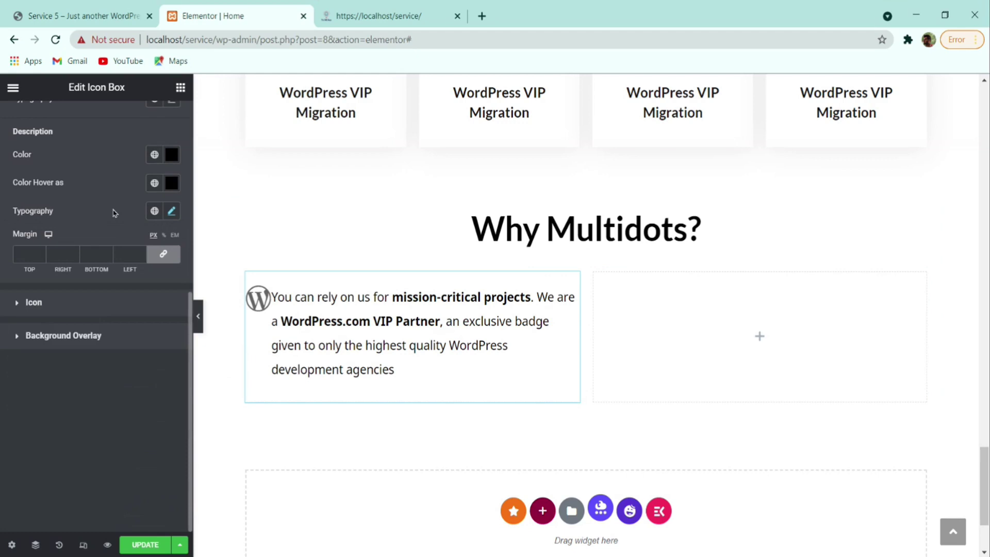
- Set the WordPress icon colour to black
left_click(105, 314)
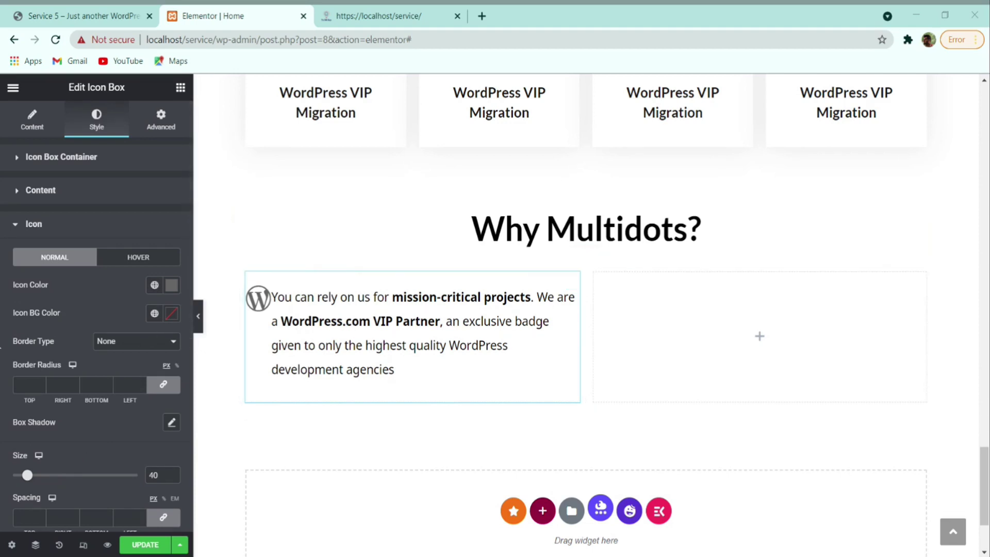
left_click(172, 285)
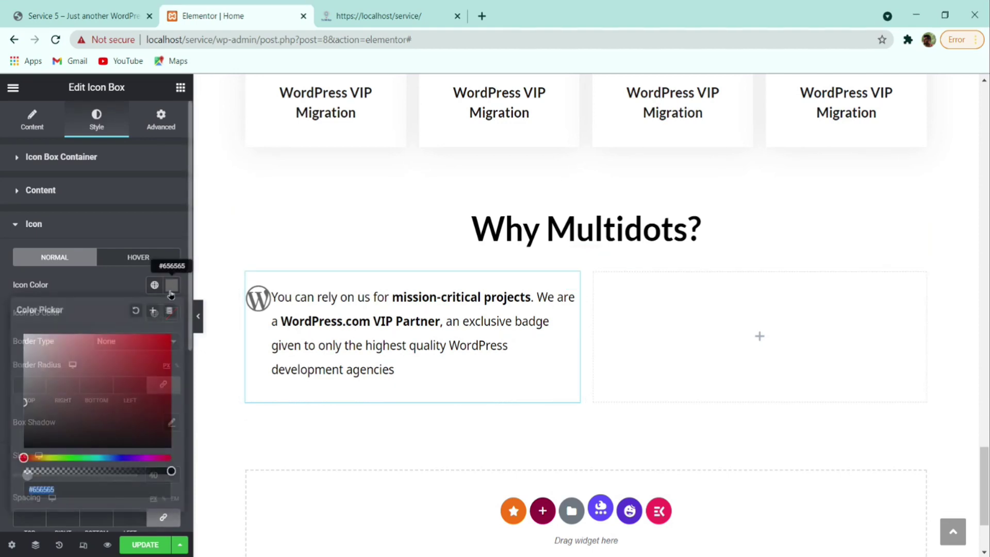
left_click_drag(86, 386, 24, 448)
left_click(92, 290)
left_click(77, 15)
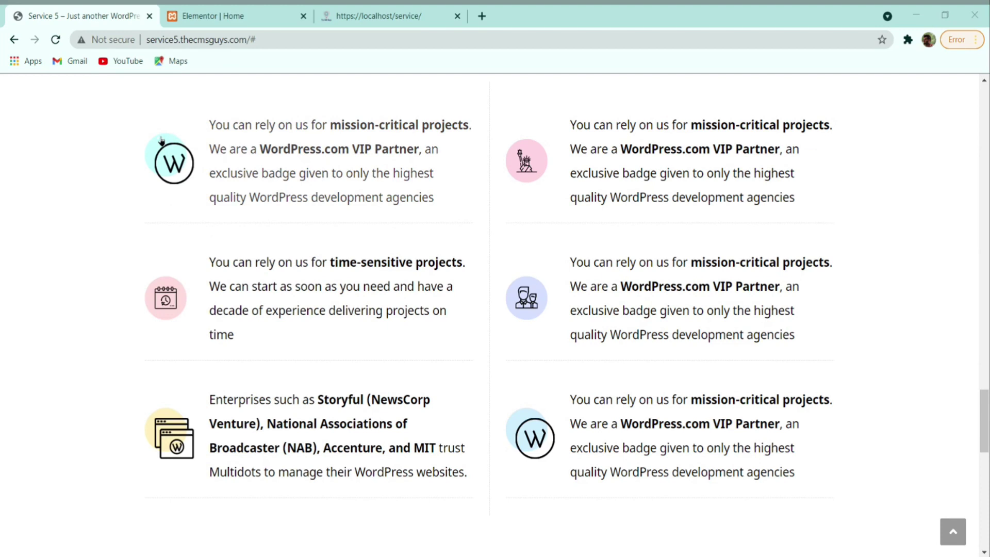
left_click(197, 12)
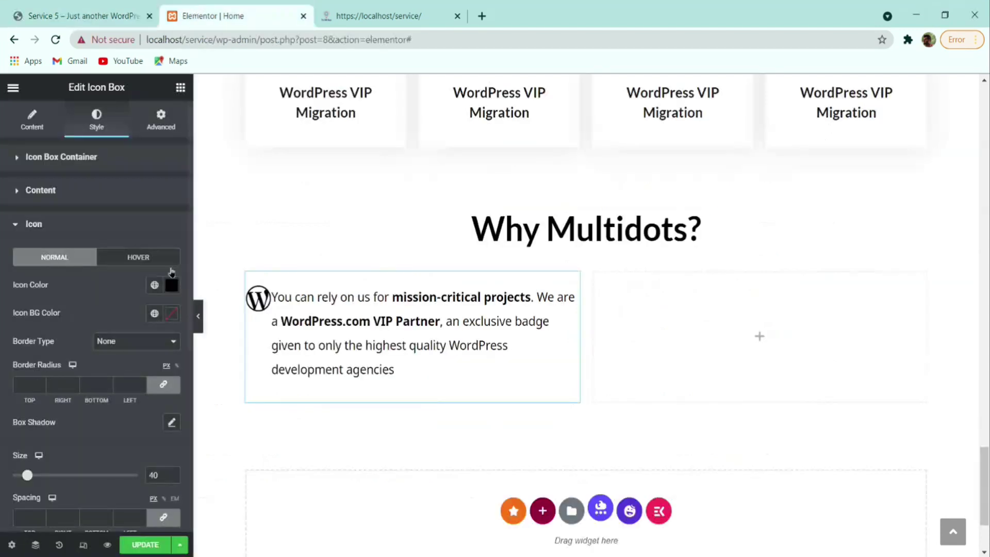
- Give the icon a light cyan #C6FCFC background and a linked 100 border radius
left_click(171, 314)
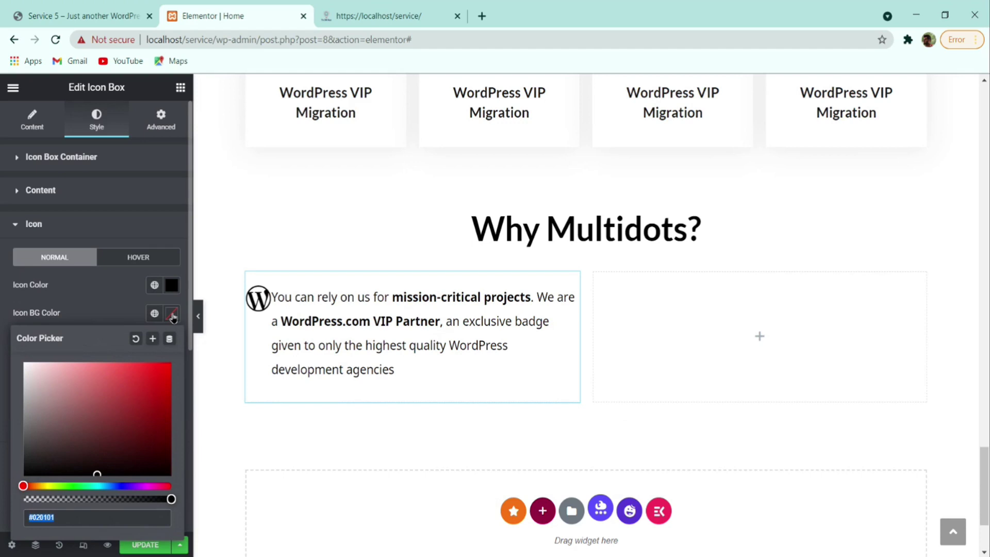
type("#C6FCFC")
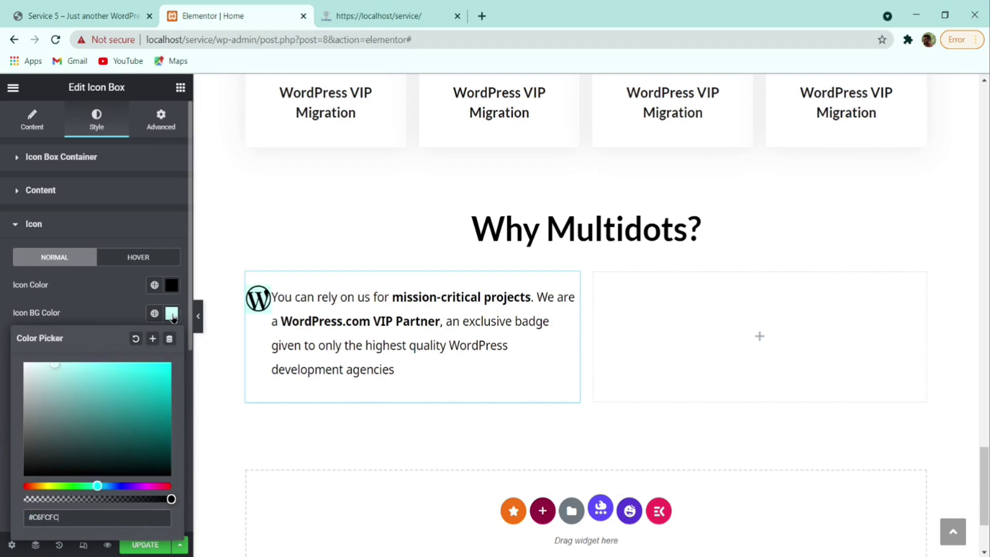
left_click(108, 314)
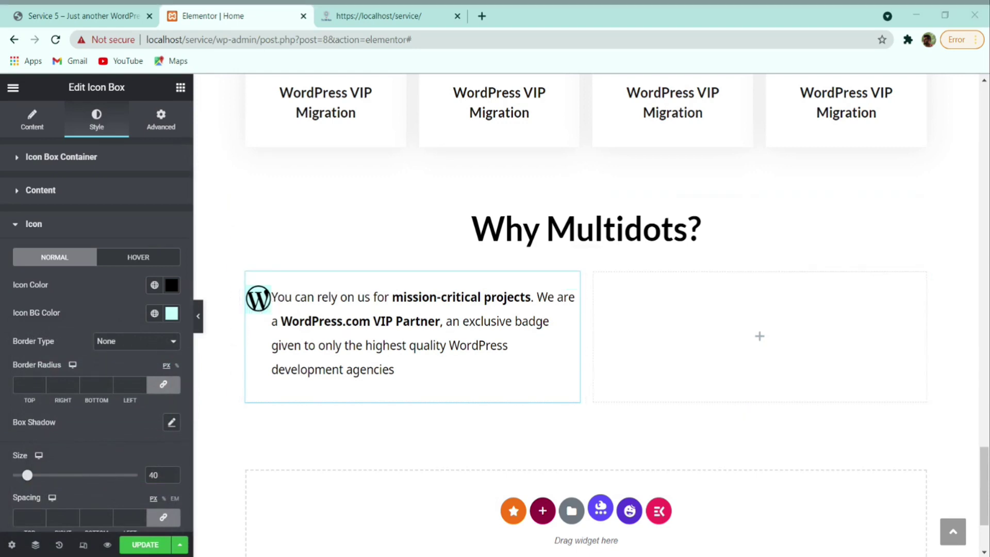
left_click(25, 375)
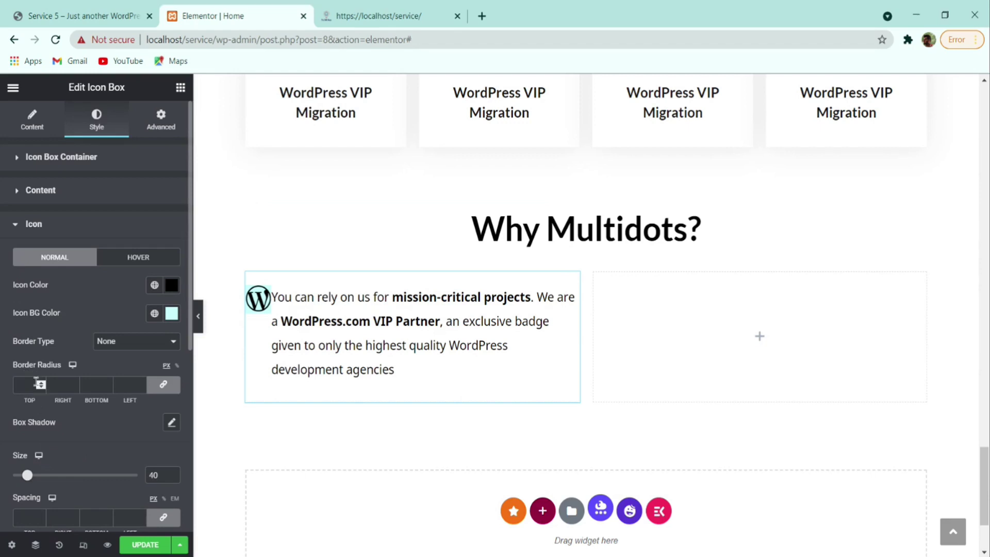
type("100")
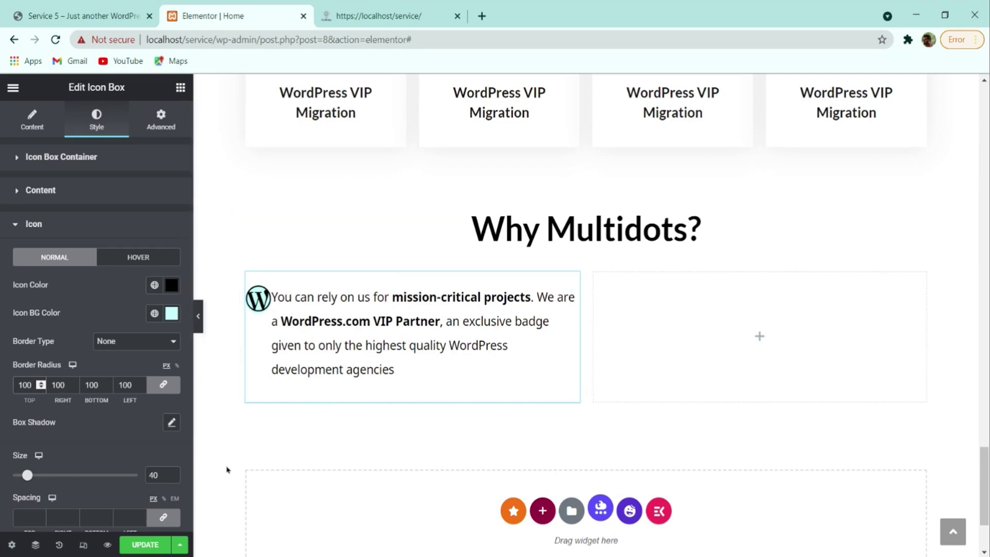
scroll(166, 364, "down", 5)
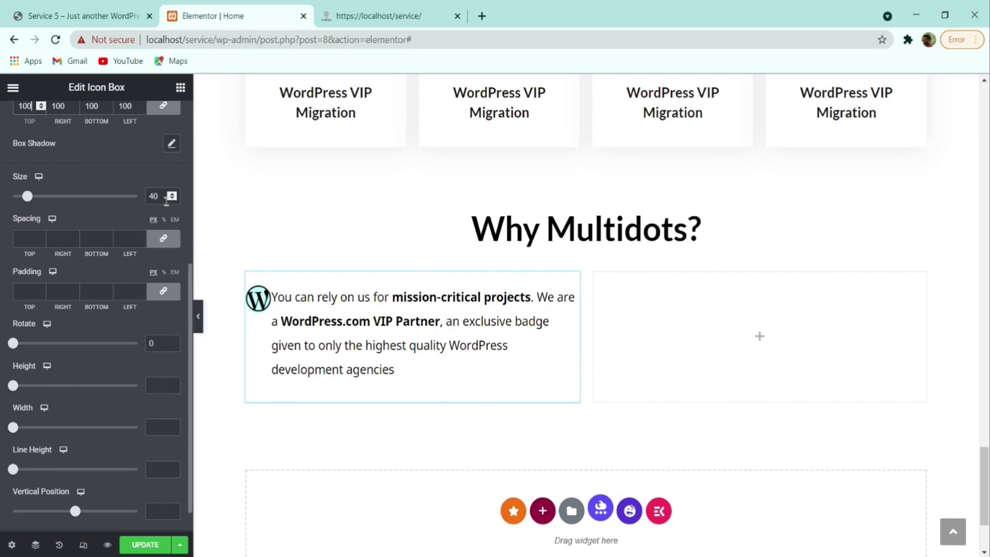
- Set the icon size to 61, spacing to 0 and padding to 15 on all sides
double_click(155, 197)
type("61")
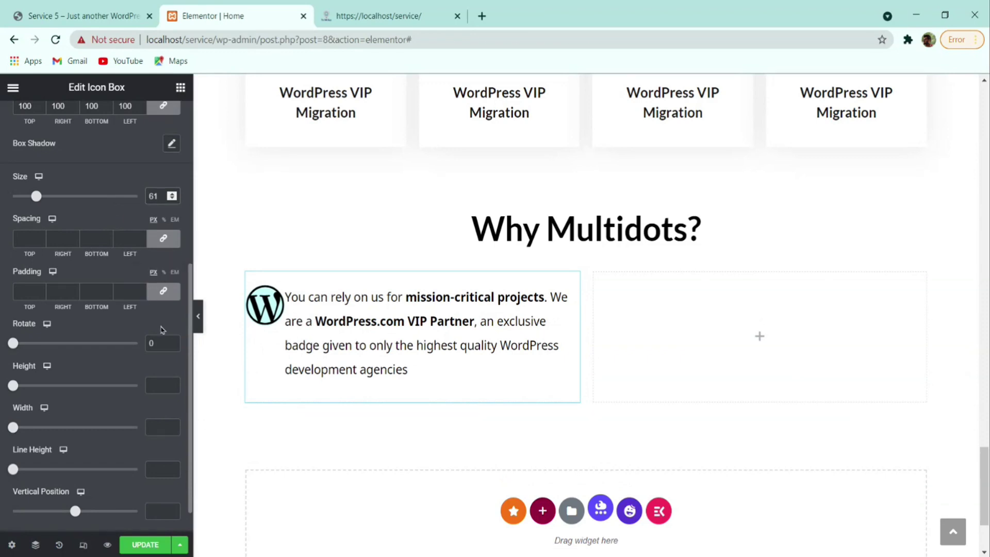
left_click(164, 239)
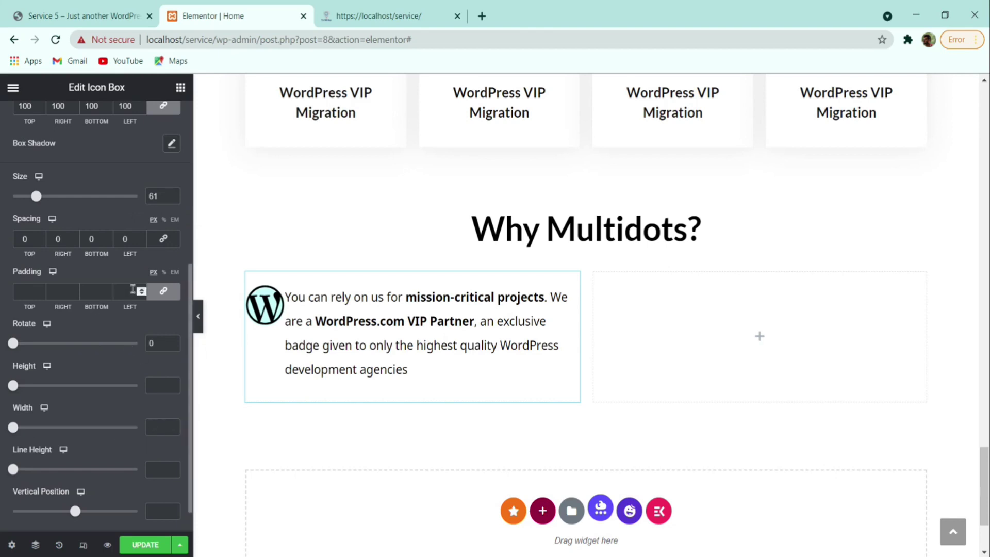
left_click(26, 291)
type("15")
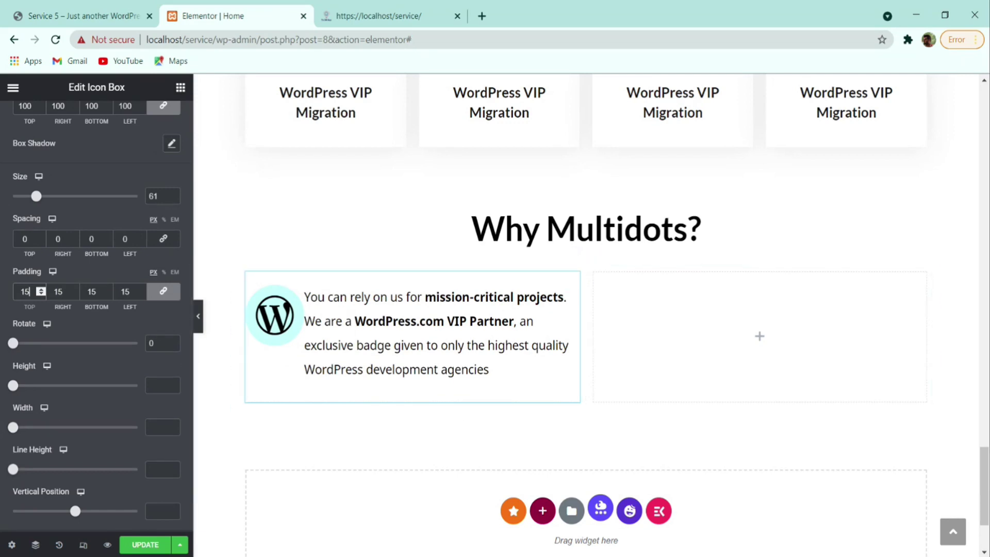
- Try a 65 × 65 icon background height and width, then clear both values
left_click_drag(13, 386, 69, 393)
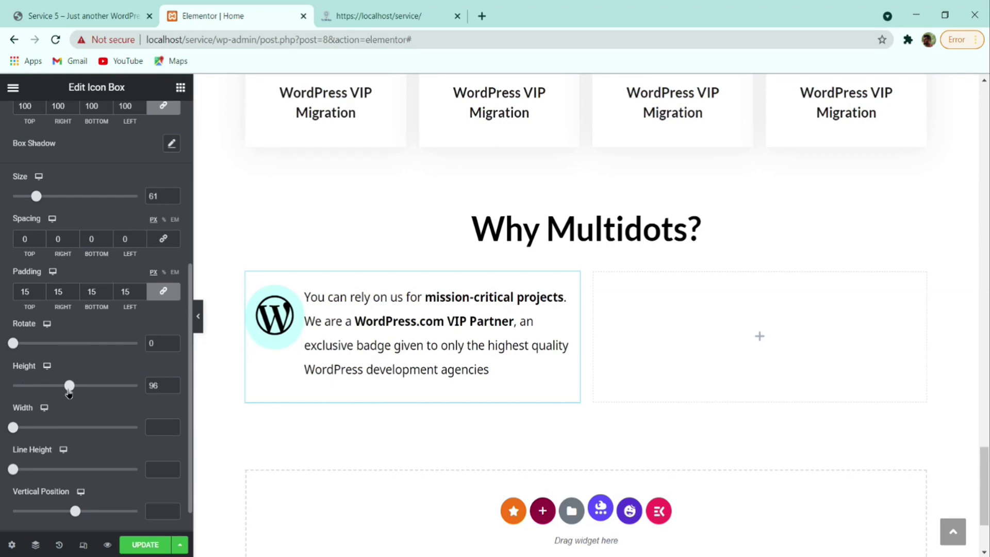
left_click_drag(161, 383, 128, 390)
type("65")
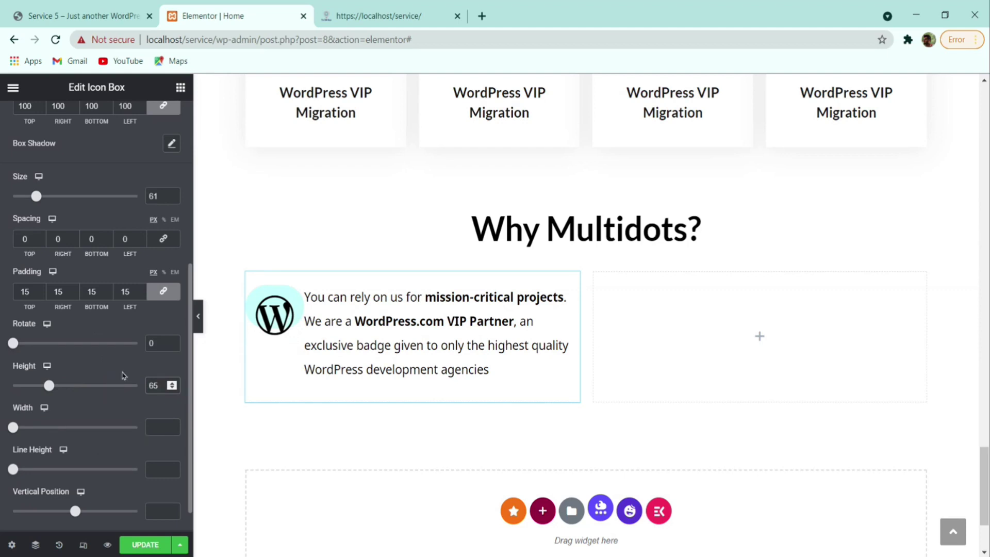
left_click(159, 426)
type("65")
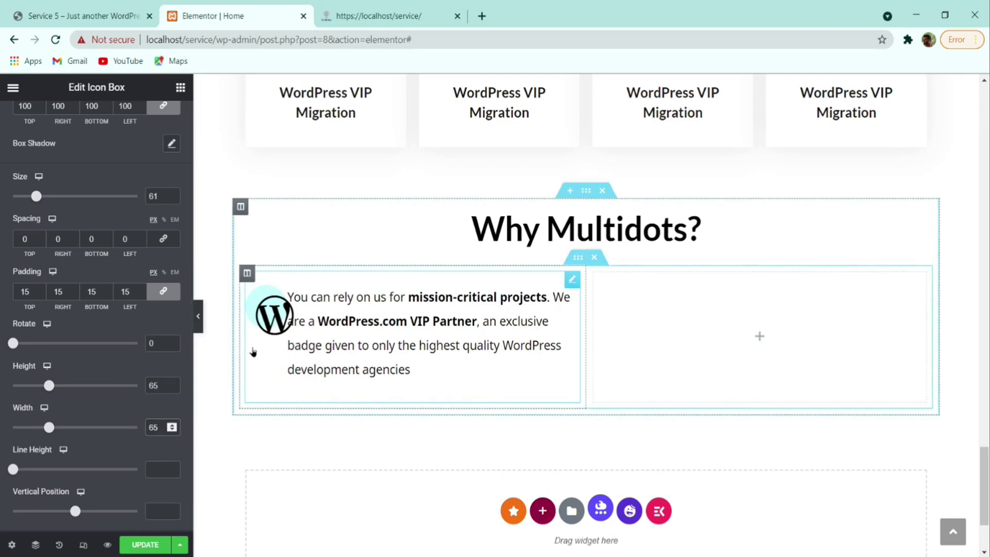
left_click(83, 15)
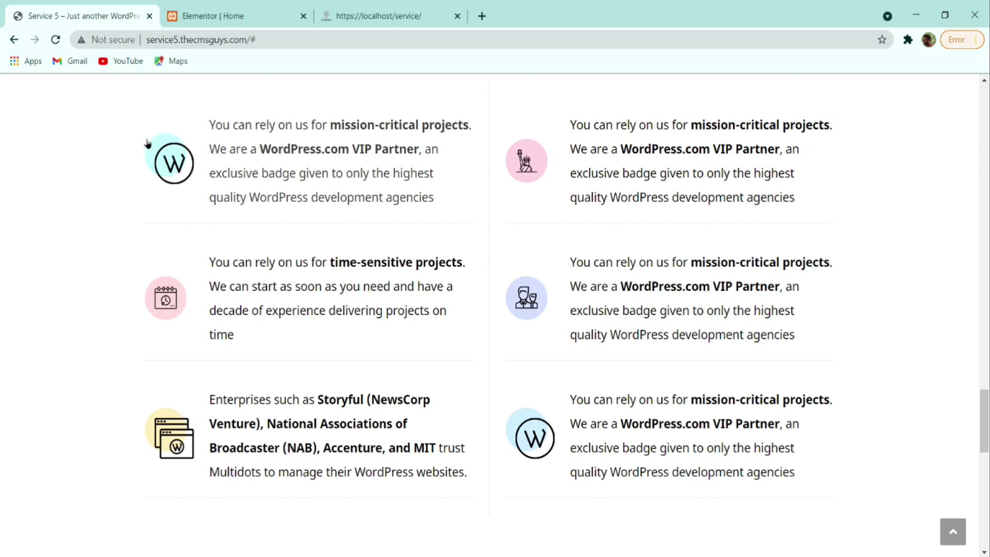
key("ctrl+Tab")
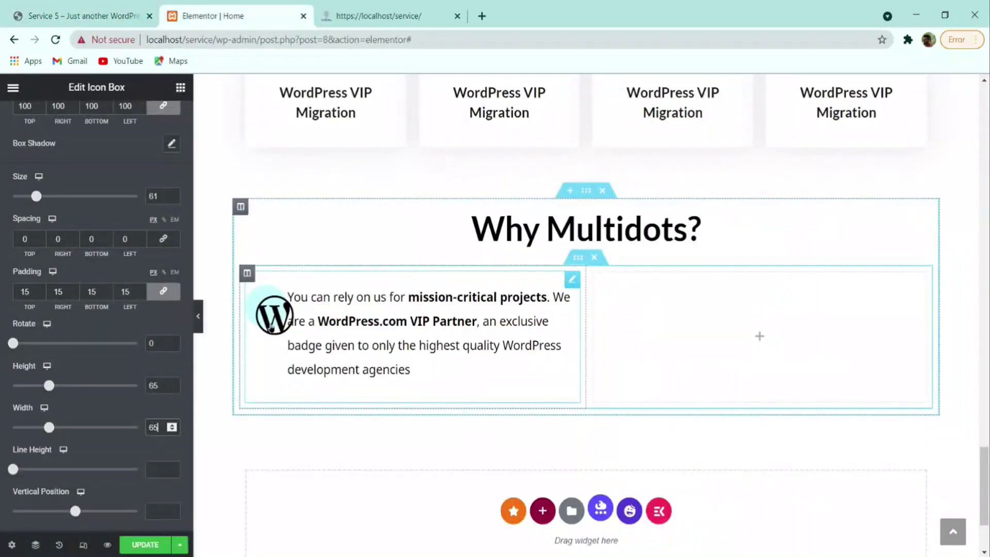
double_click(153, 385)
key("BackSpace")
double_click(153, 427)
key("BackSpace")
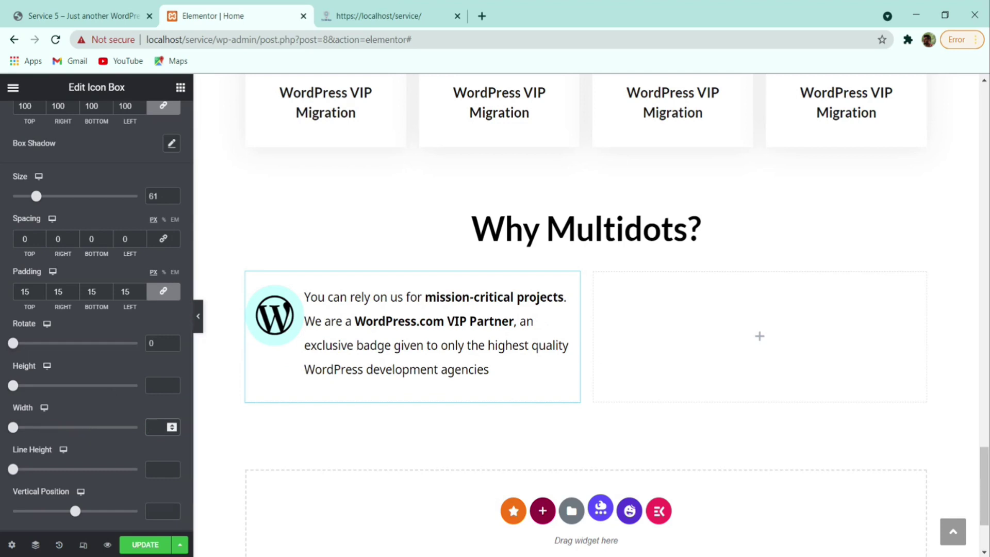
scroll(52, 487, "down", 1)
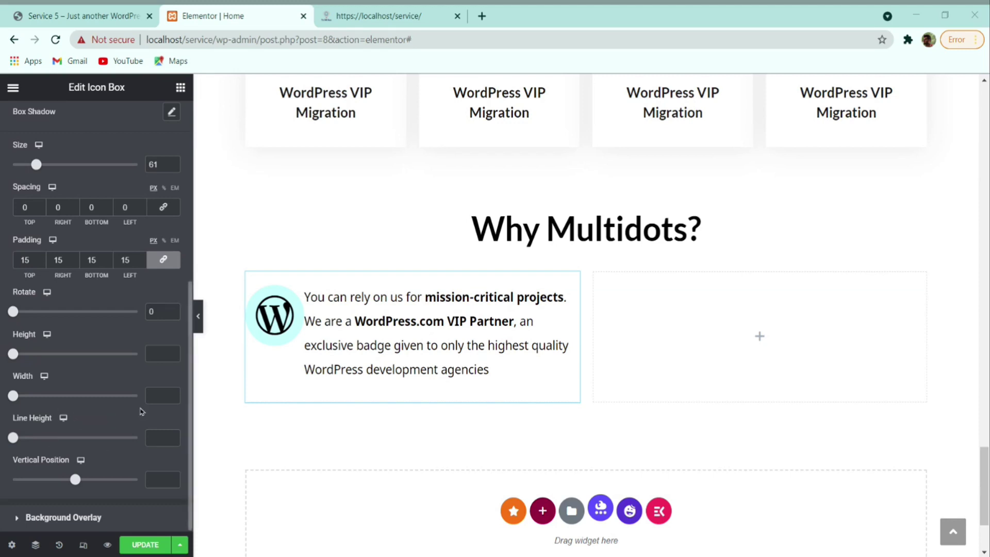
- Unlink the description margins and set the left margin to 30 px
scroll(120, 408, "up", 5)
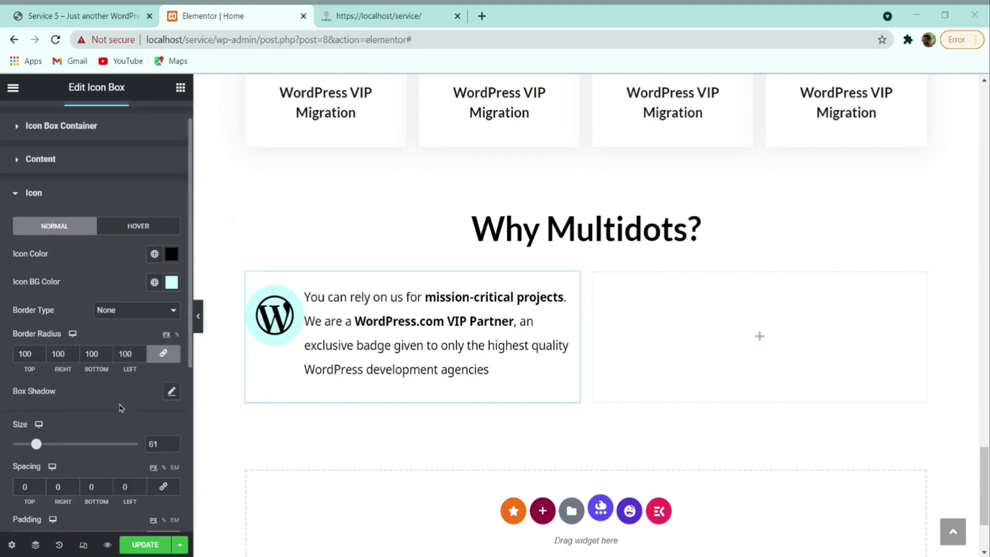
left_click(80, 173)
scroll(80, 174, "down", 3)
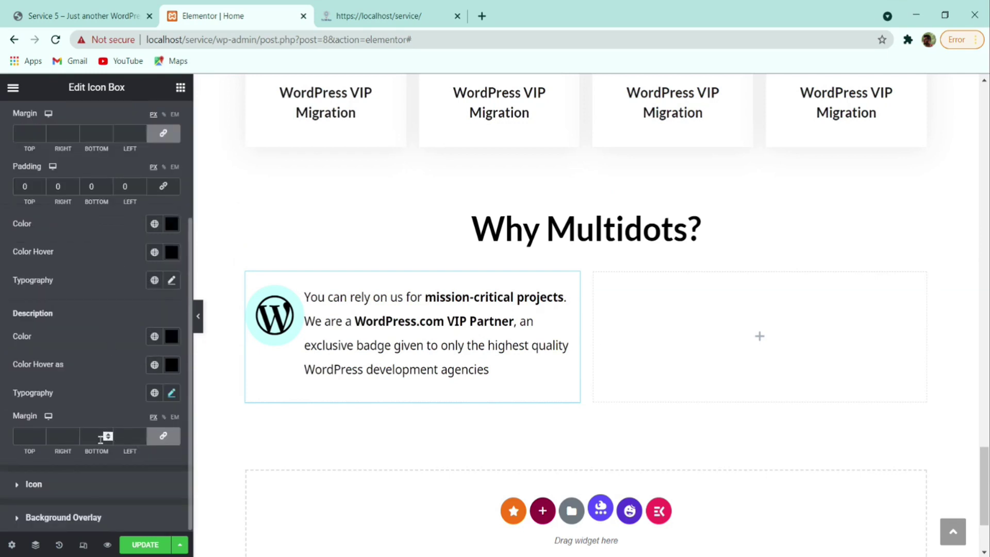
left_click(165, 442)
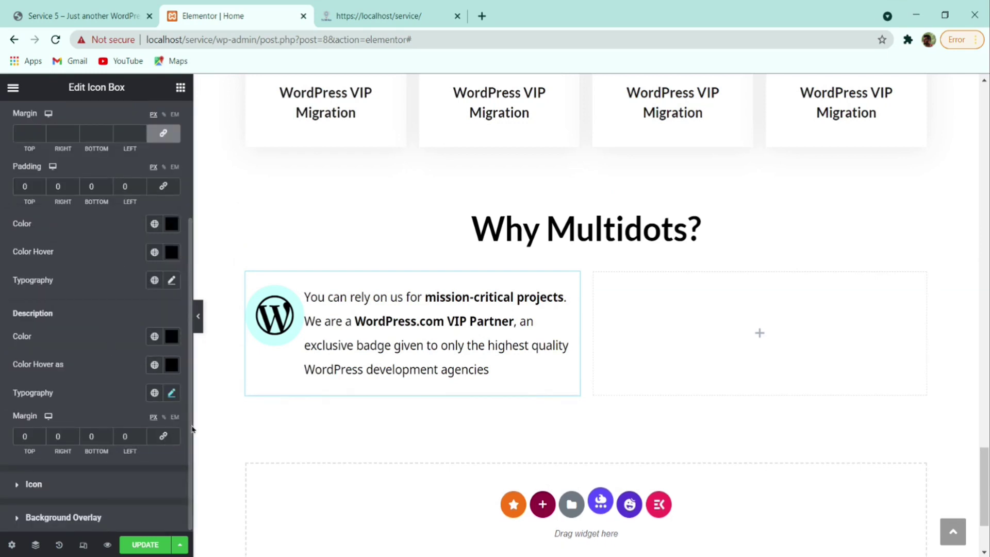
left_click(141, 436)
left_click(142, 436)
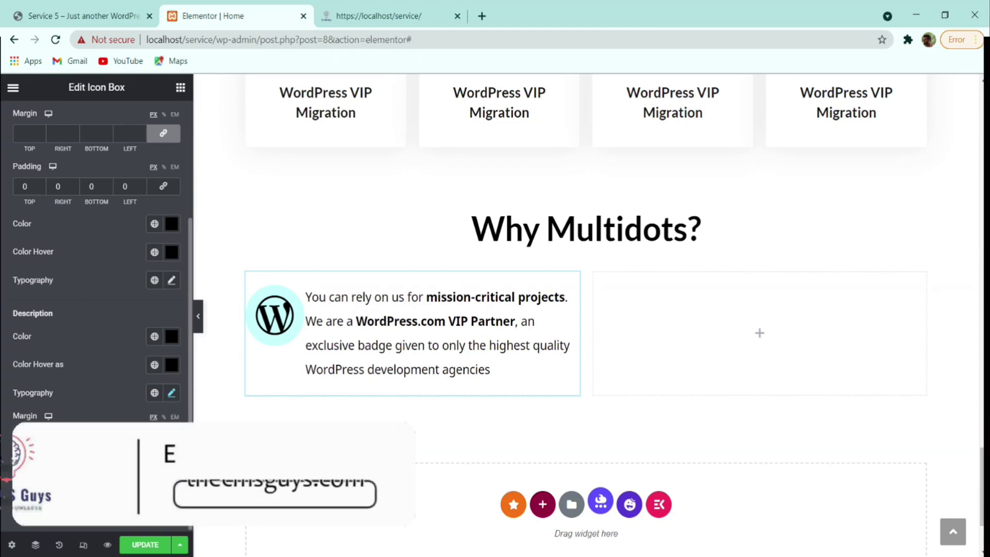
left_click(141, 436)
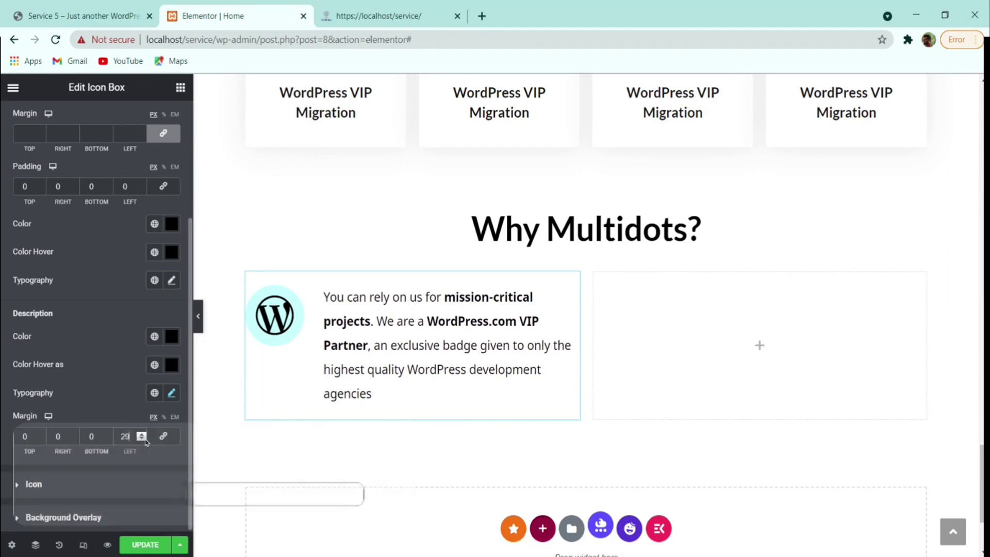
left_click(143, 439)
left_click_drag(135, 438, 89, 441)
type("30")
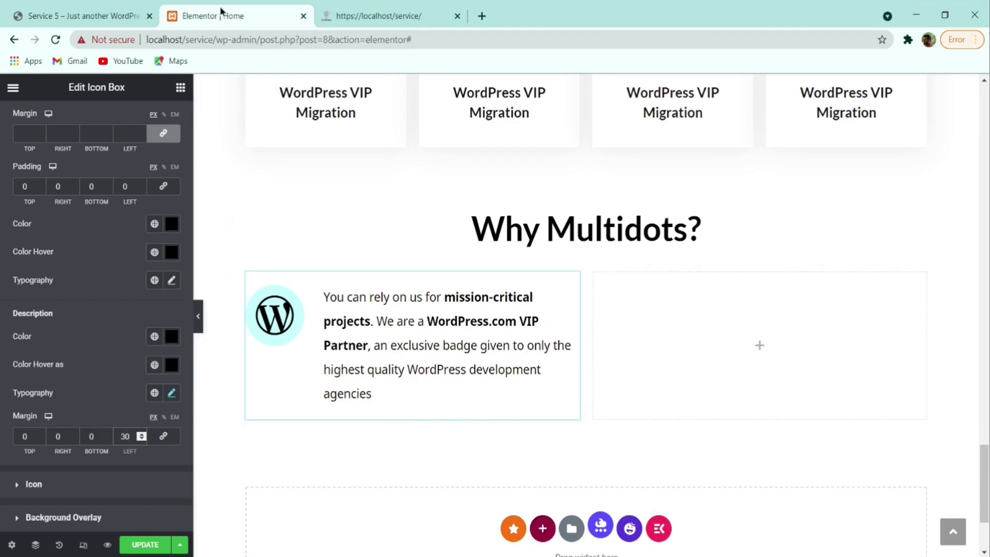
left_click(110, 14)
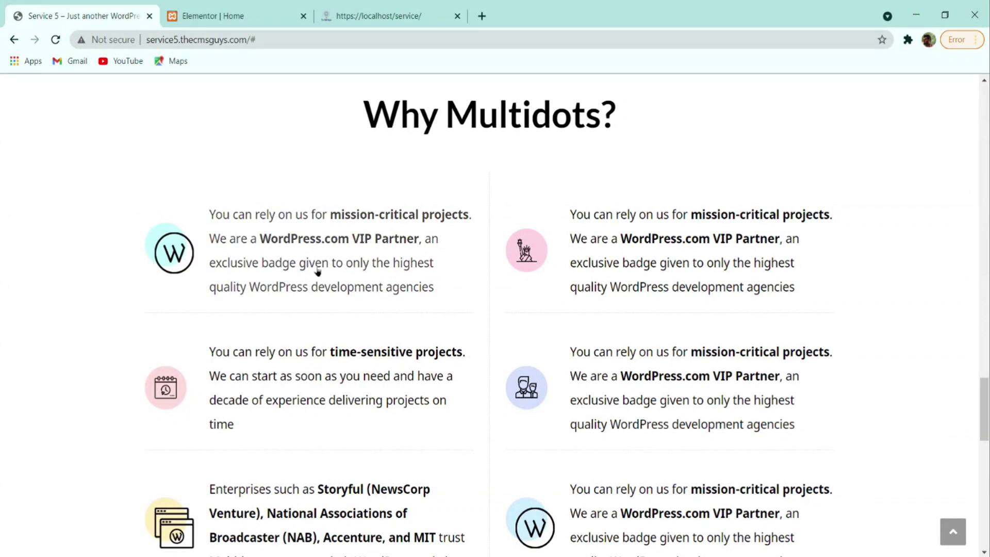
- Duplicate the icon box so a second copy sits beneath the first
key("ctrl+Tab")
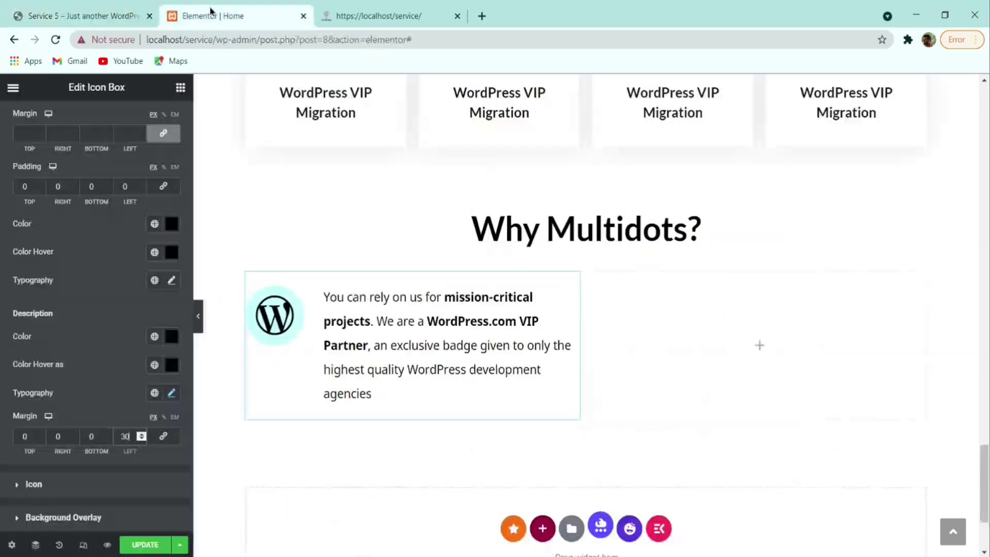
right_click(453, 352)
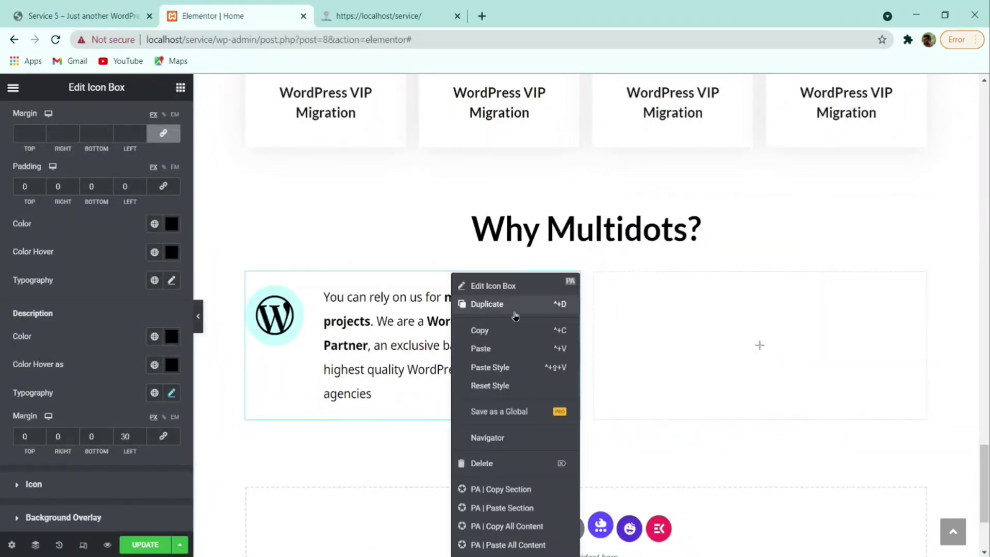
left_click(514, 306)
scroll(526, 348, "down", 3)
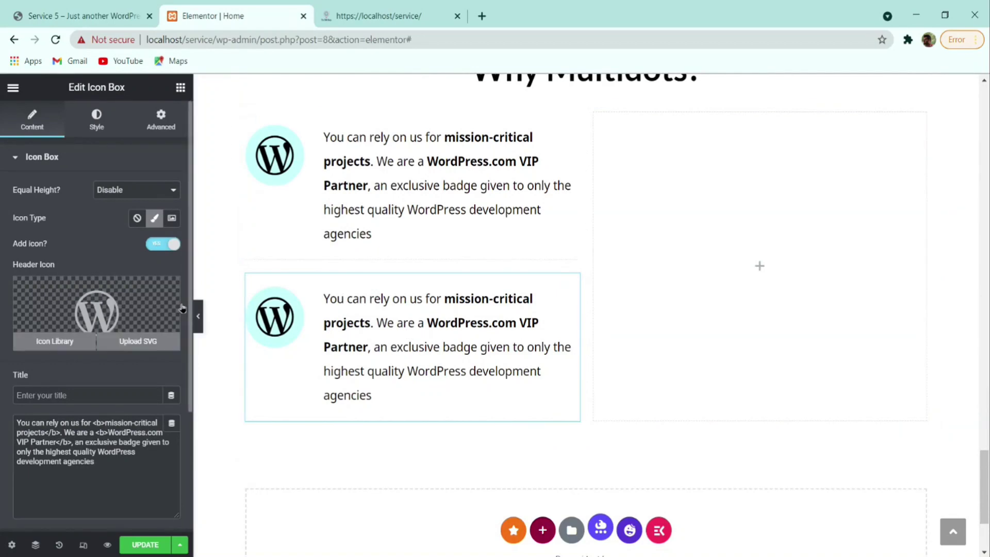
left_click(200, 317)
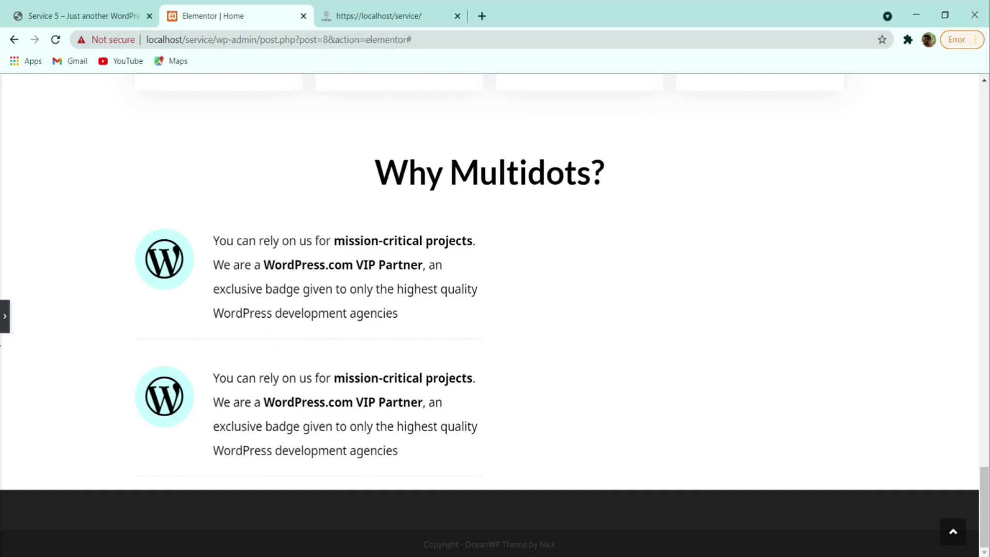
left_click(5, 319)
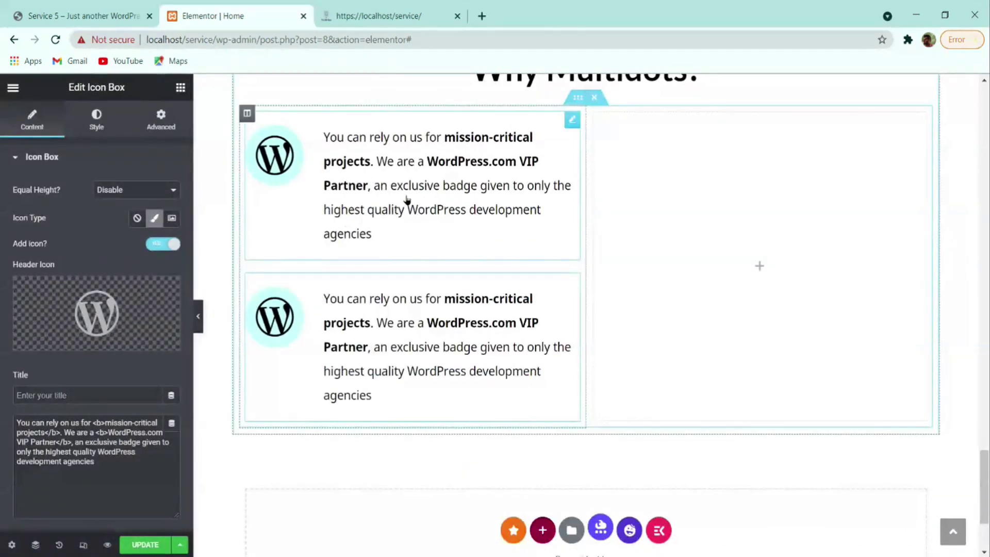
- Copy the icon box and paste it into the empty right column
right_click(416, 197)
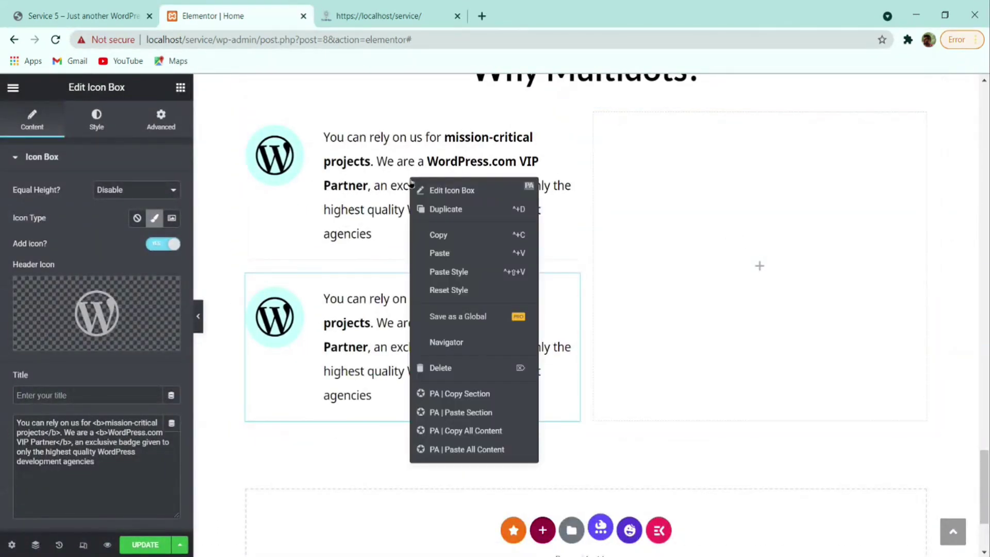
left_click(443, 232)
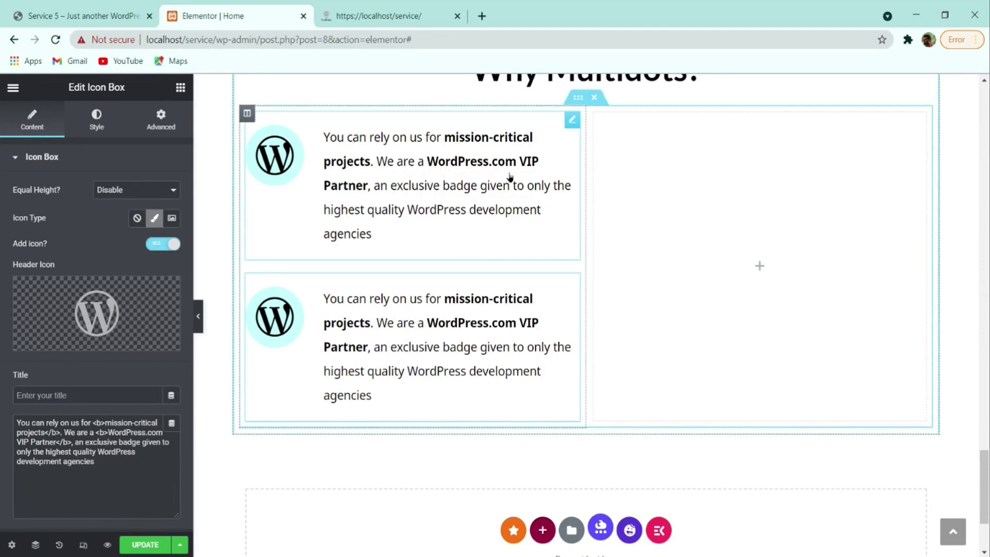
right_click(736, 180)
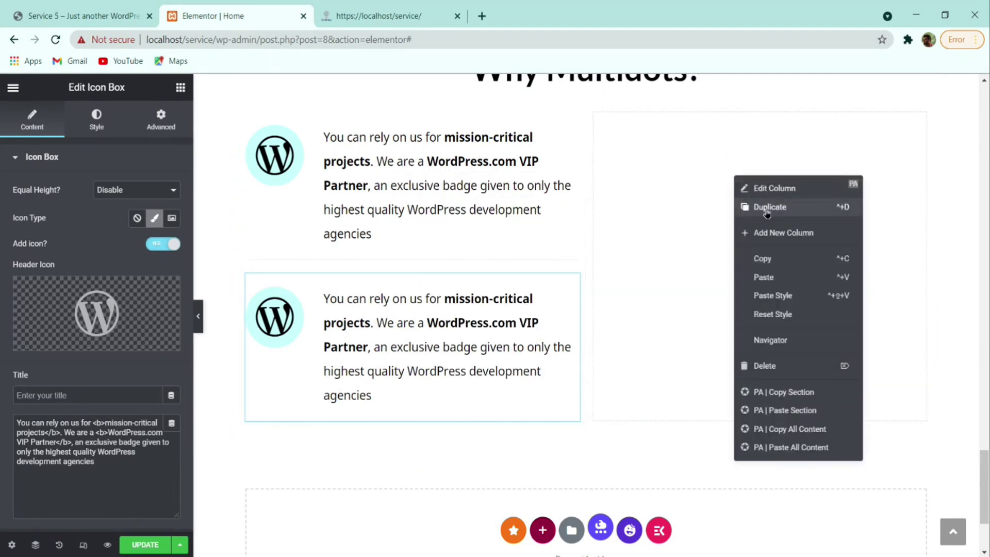
left_click(763, 277)
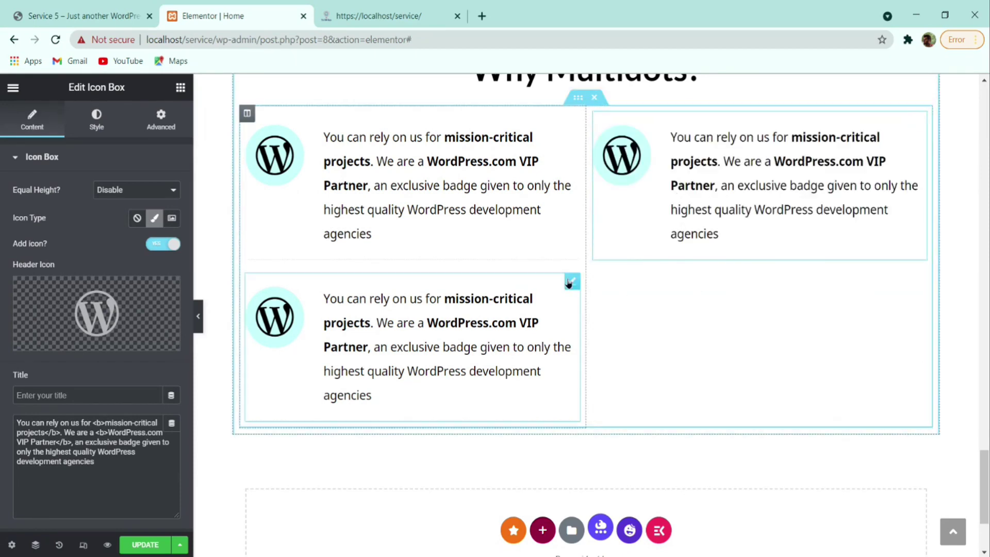
left_click(198, 321)
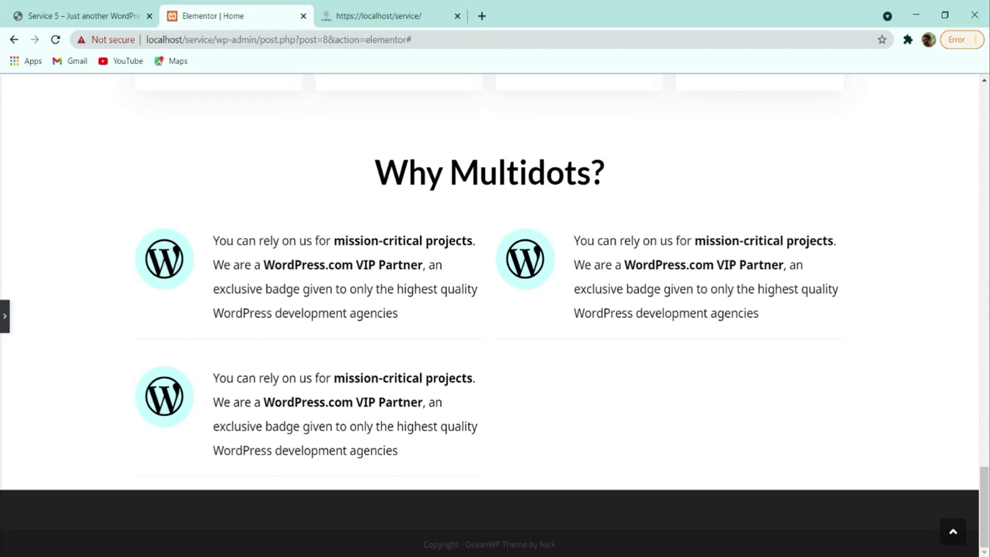
- Set the inner section's Columns Gap to Wider
left_click(5, 317)
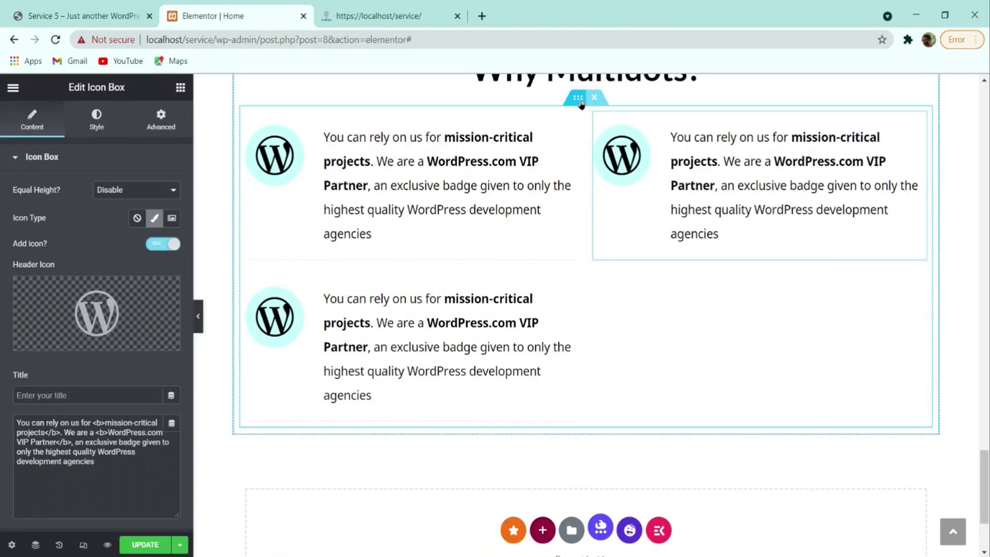
left_click(578, 98)
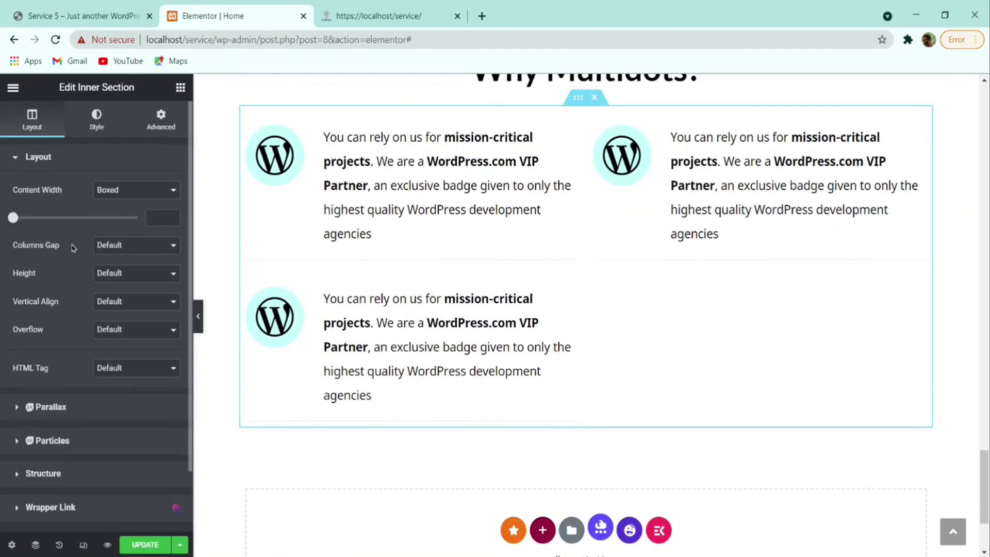
left_click(120, 259)
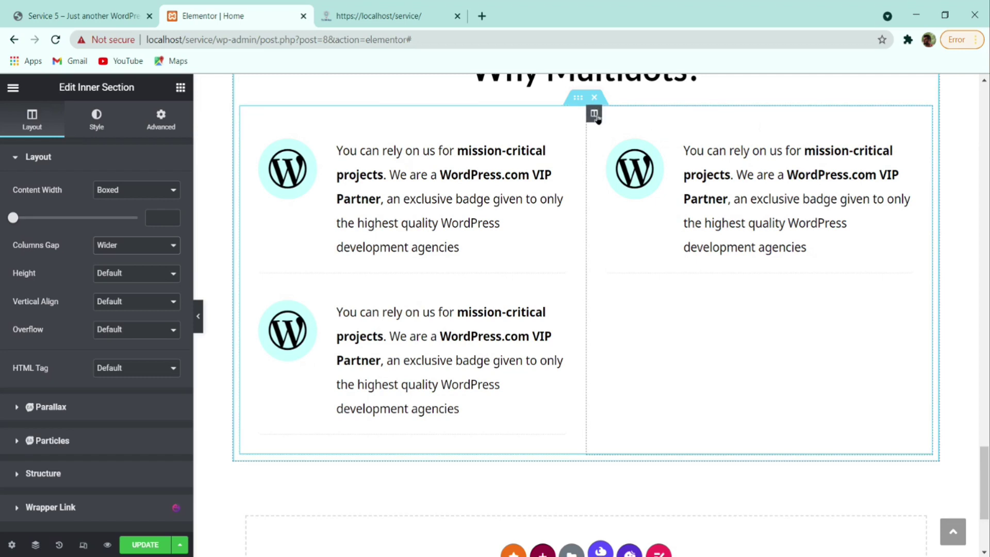
- Give the left column a dotted border with only the right side 1 px wide
left_click(248, 115)
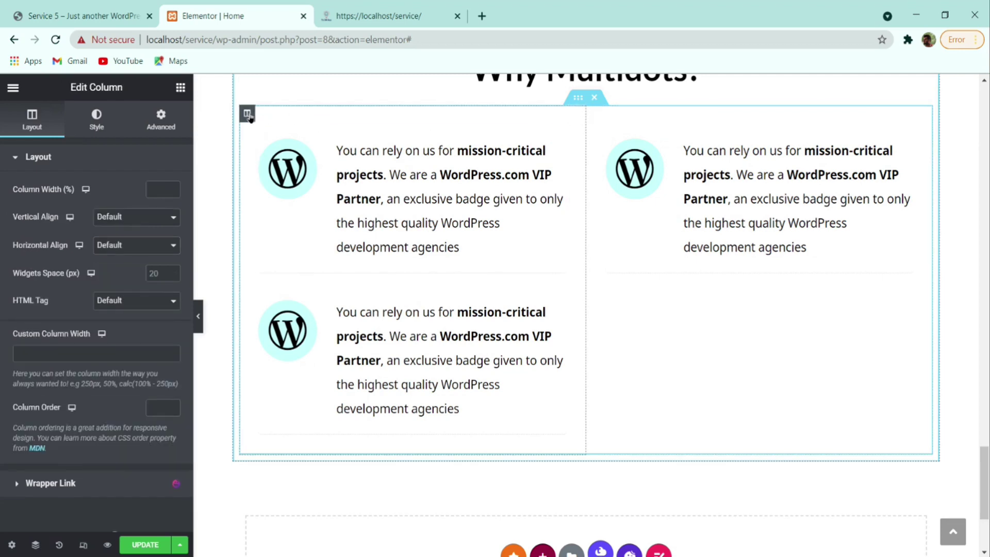
left_click(100, 118)
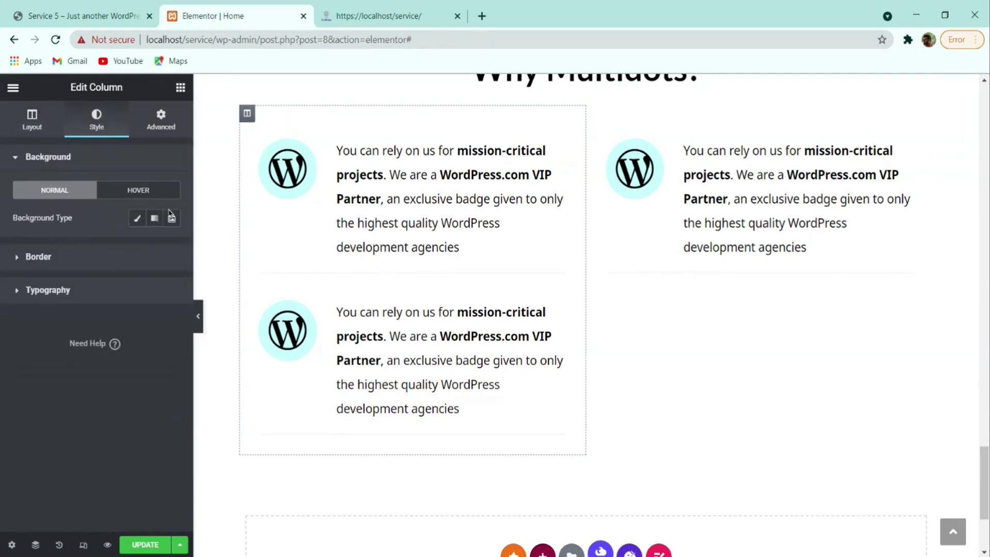
left_click(97, 257)
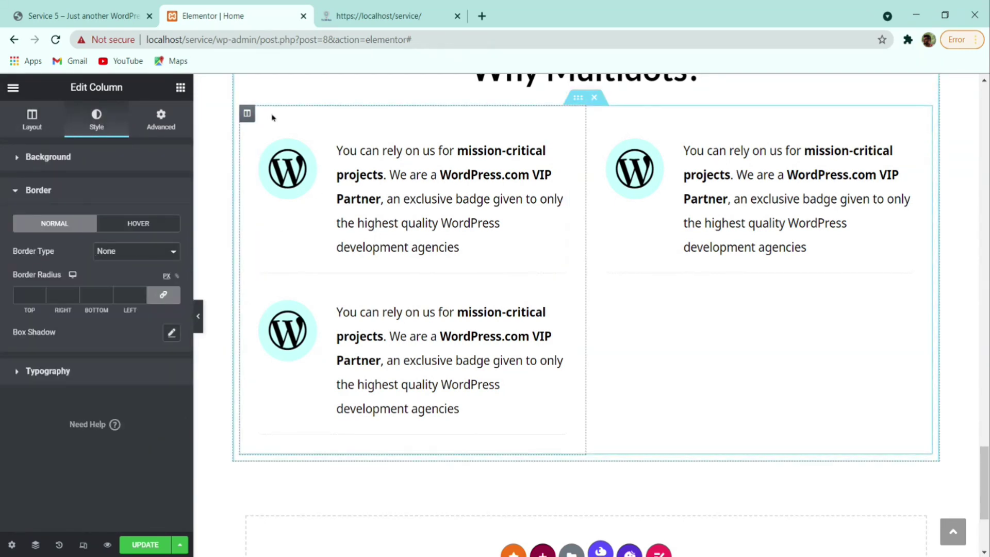
left_click(163, 295)
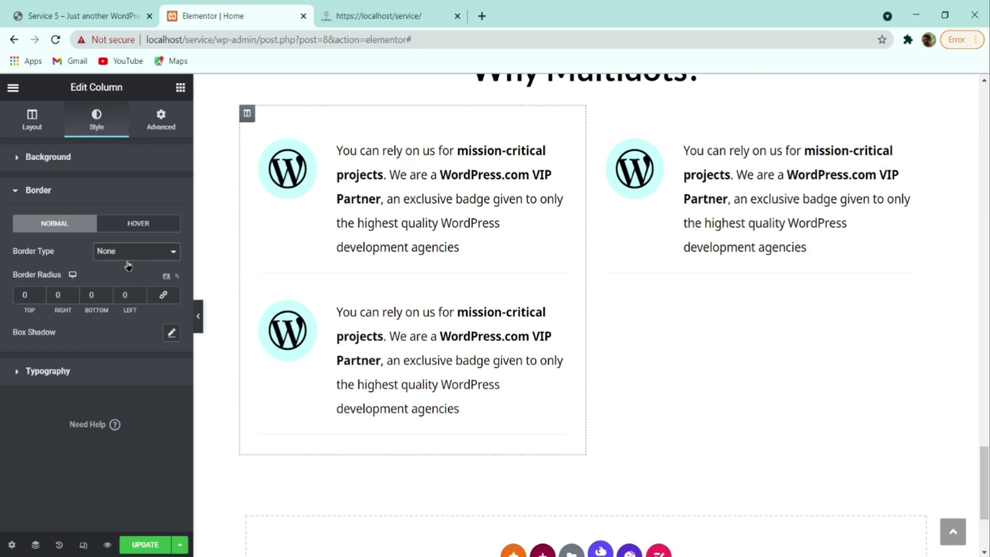
left_click(163, 289)
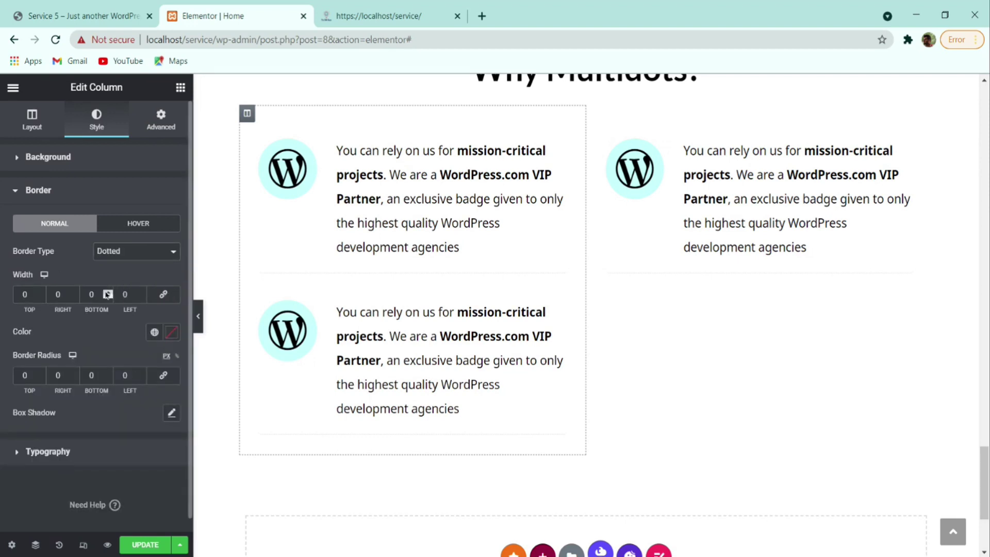
left_click(74, 292)
left_click(198, 316)
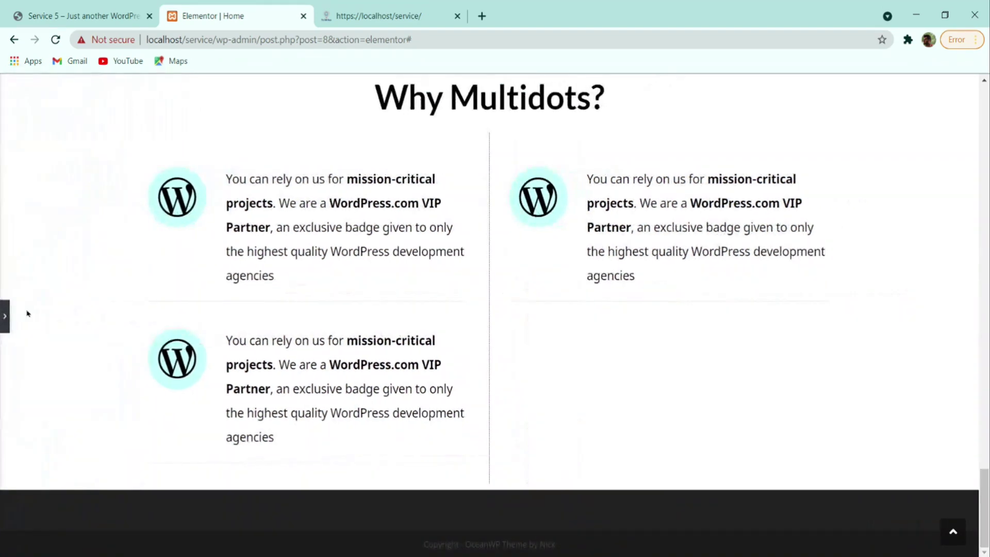
left_click(4, 317)
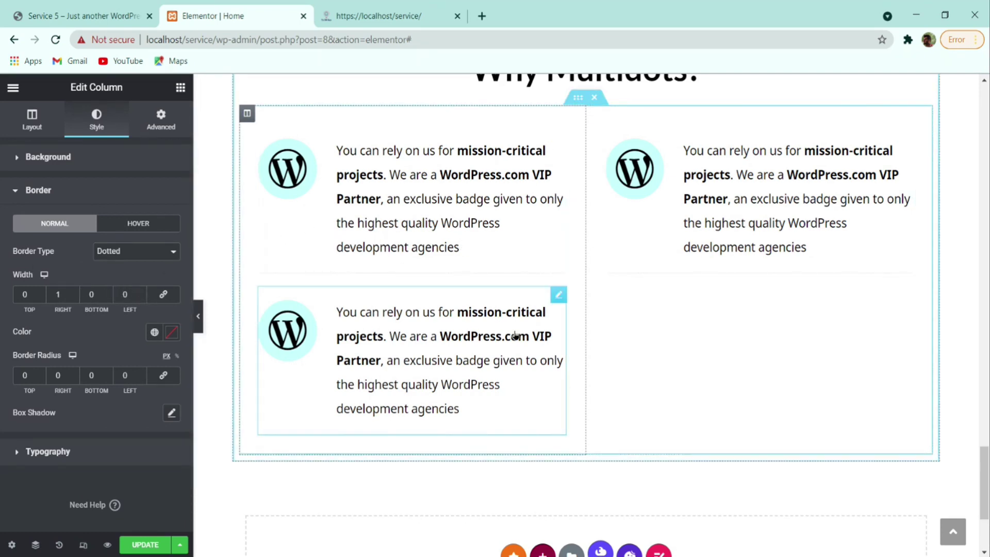
- Duplicate the right column's icon box so each column holds two boxes
right_click(742, 236)
left_click(788, 260)
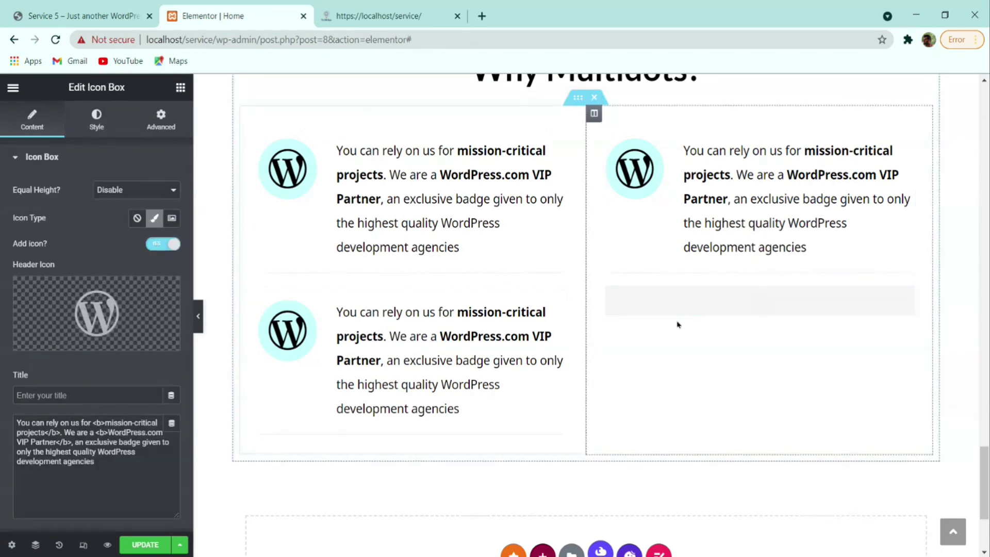
left_click(202, 320)
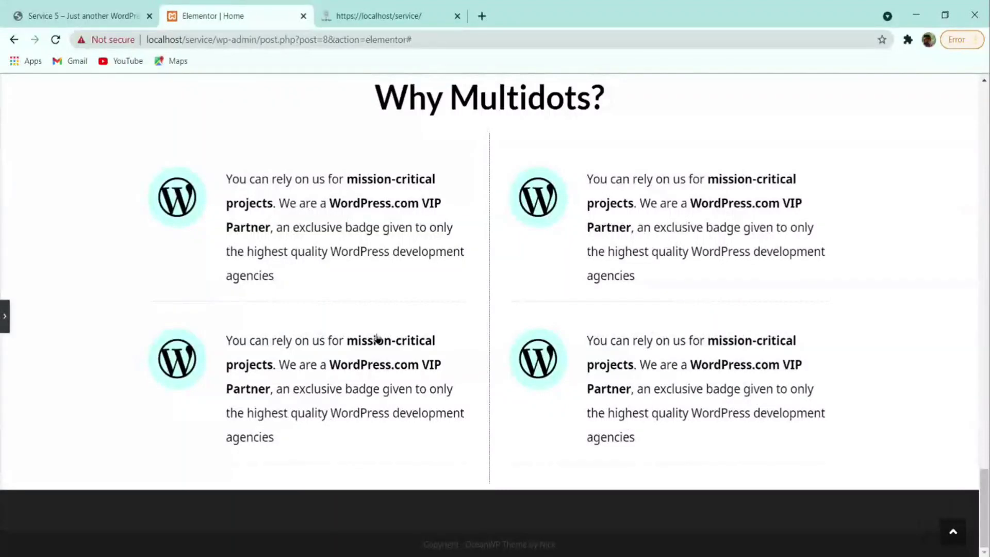
scroll(381, 335, "up", 3)
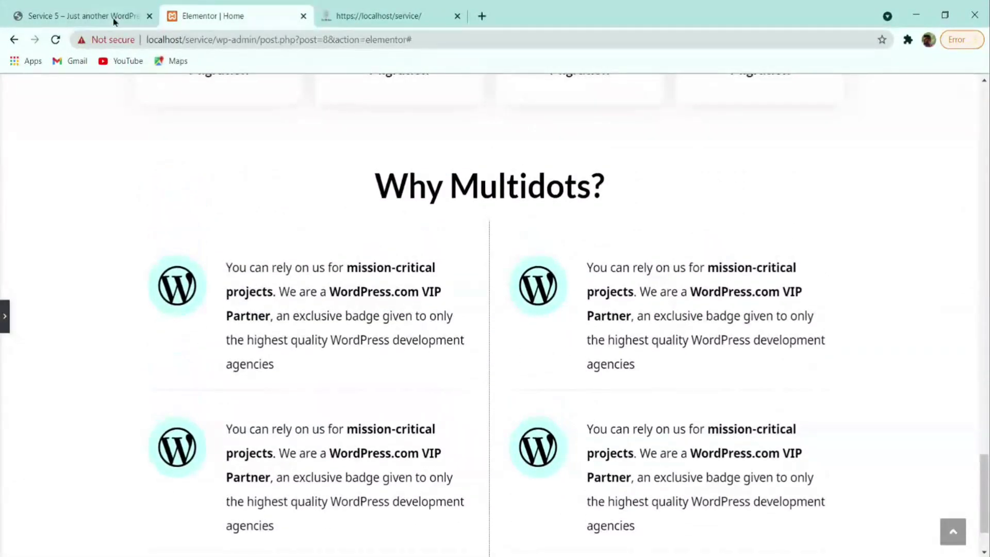
left_click(91, 14)
scroll(298, 353, "down", 2)
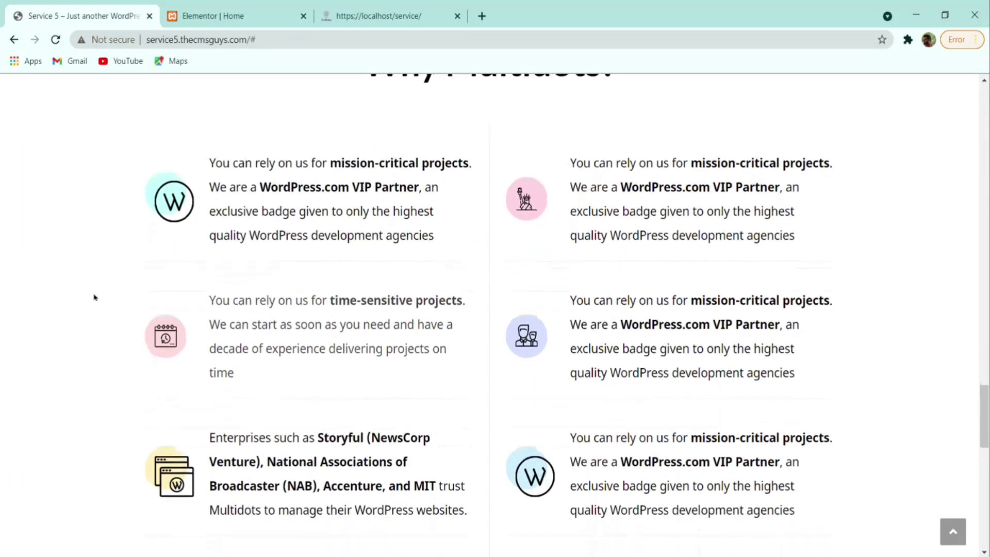
left_click(264, 16)
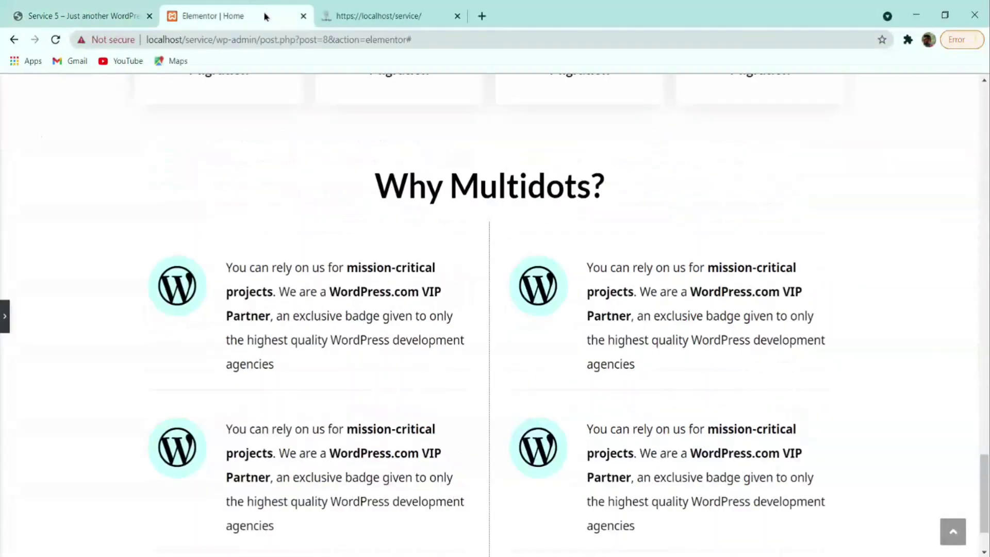
left_click(5, 316)
- Set the first icon box's icon size to 51 and padding to 10
left_click(419, 310)
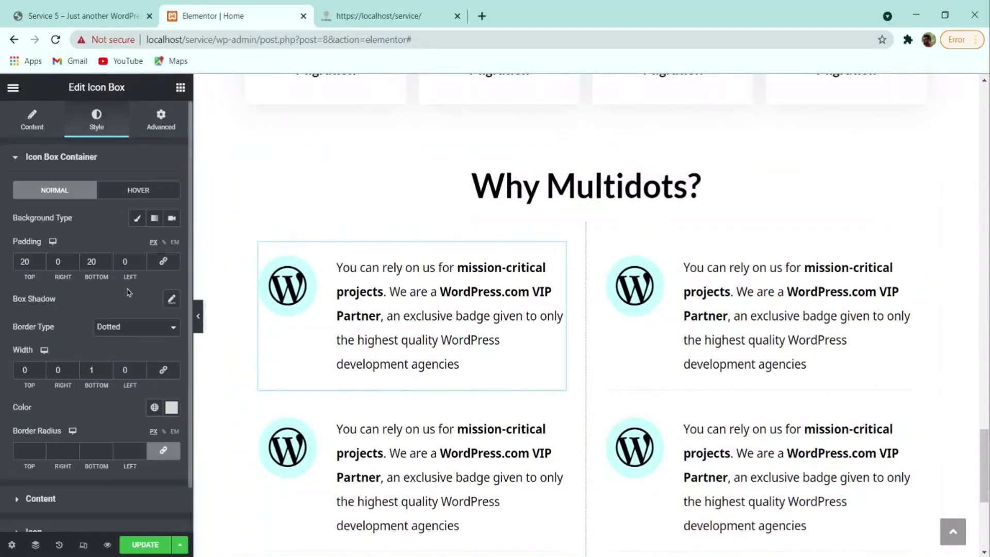
scroll(103, 350, "down", 2)
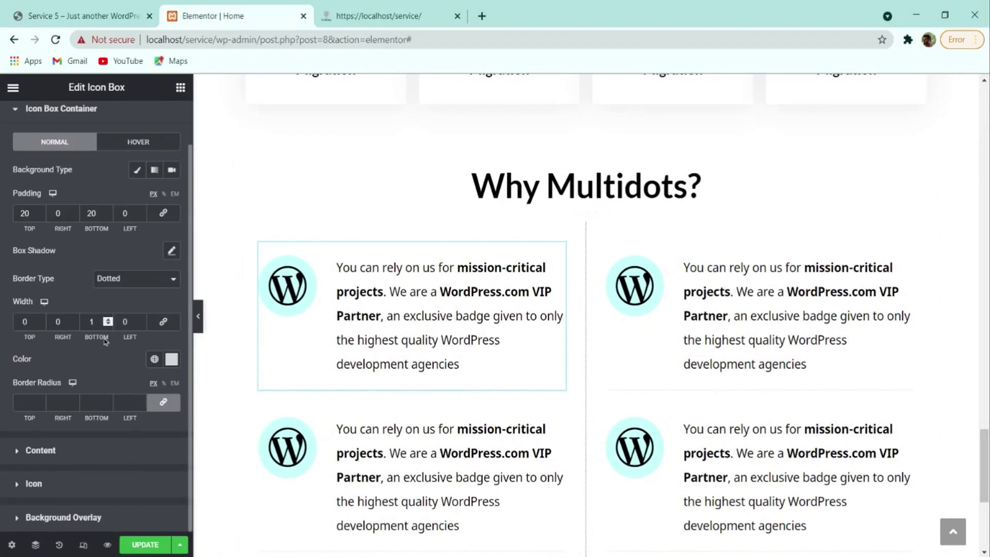
left_click(71, 492)
left_click_drag(162, 475, 76, 487)
type("5")
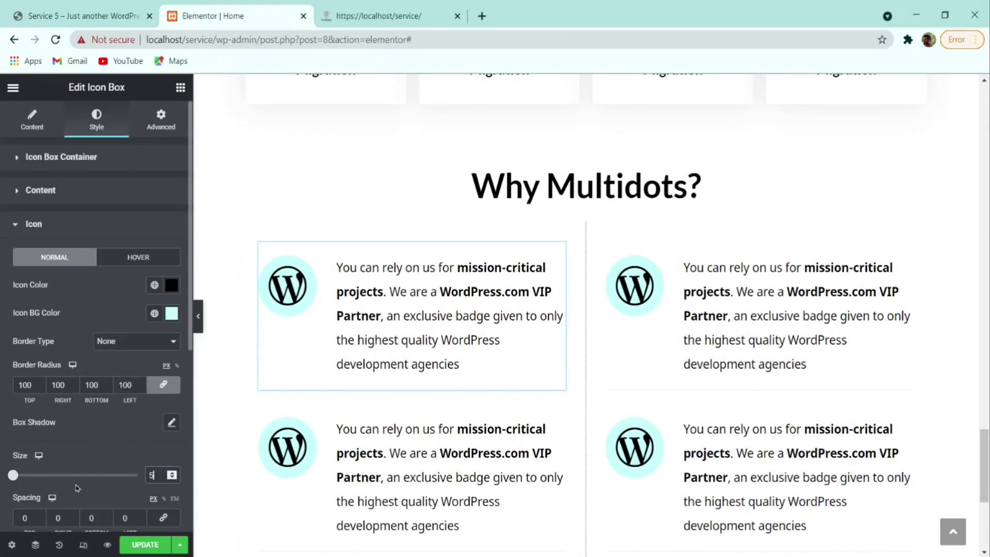
type("1")
scroll(125, 427, "down", 5)
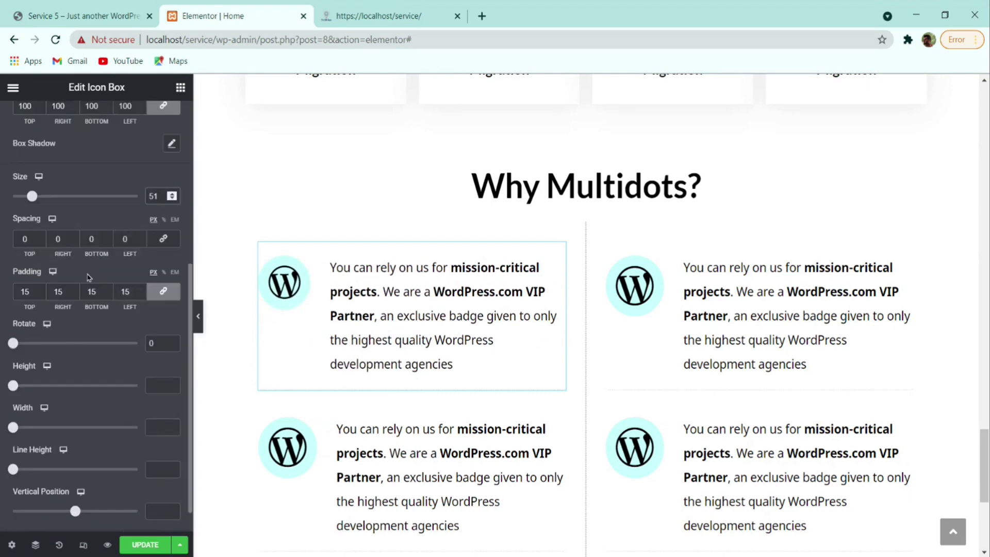
left_click(41, 297)
left_click(42, 297)
left_click(42, 297)
left_click(41, 298)
left_click(41, 294)
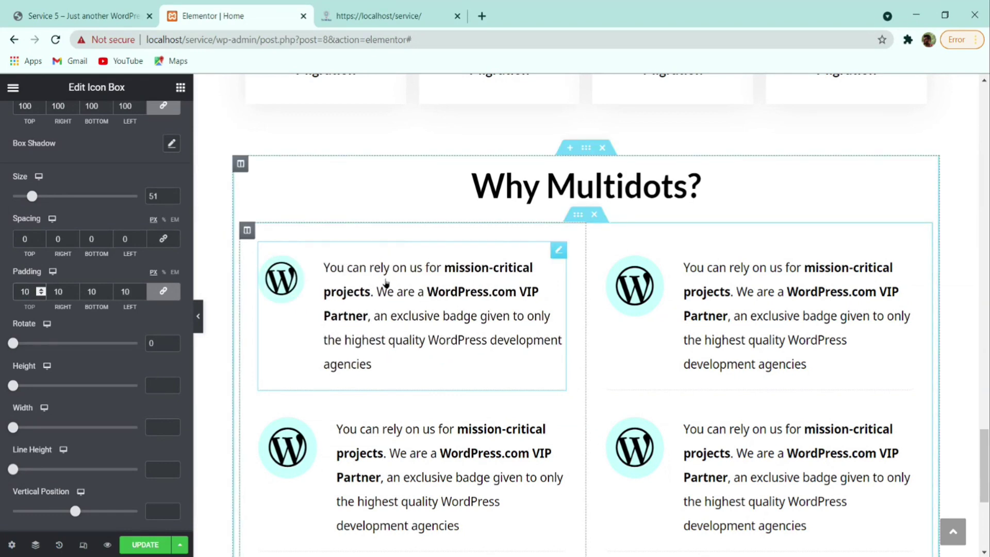
- Copy the first box's style and paste it onto the other three icon boxes
right_click(313, 286)
left_click(390, 329)
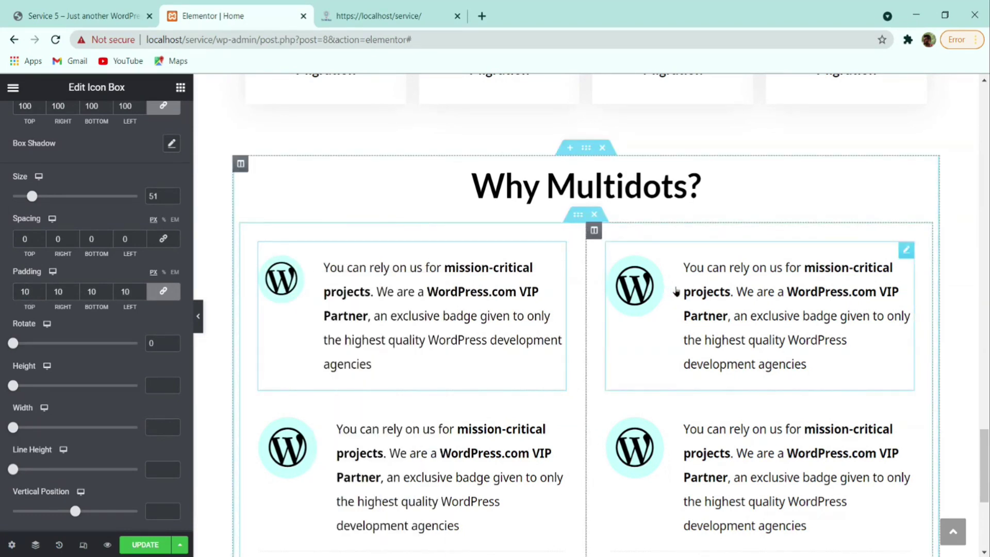
right_click(678, 286)
left_click(713, 366)
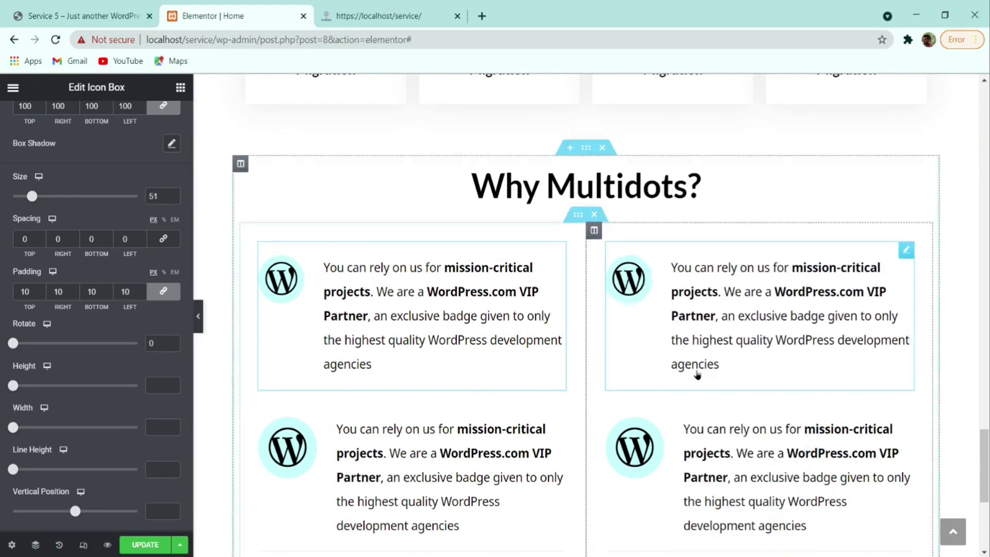
scroll(496, 435, "down", 2)
right_click(444, 395)
left_click(482, 366)
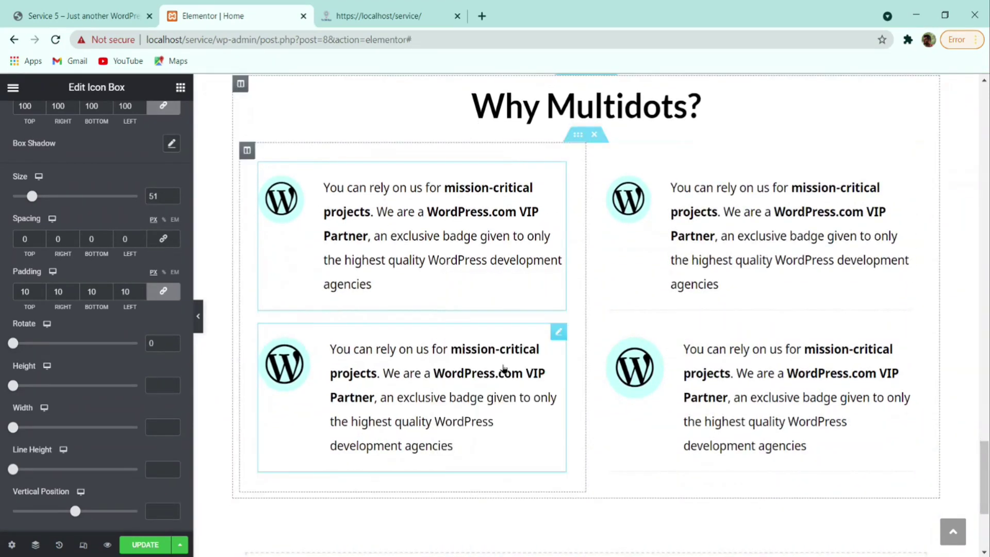
right_click(729, 407)
left_click(766, 367)
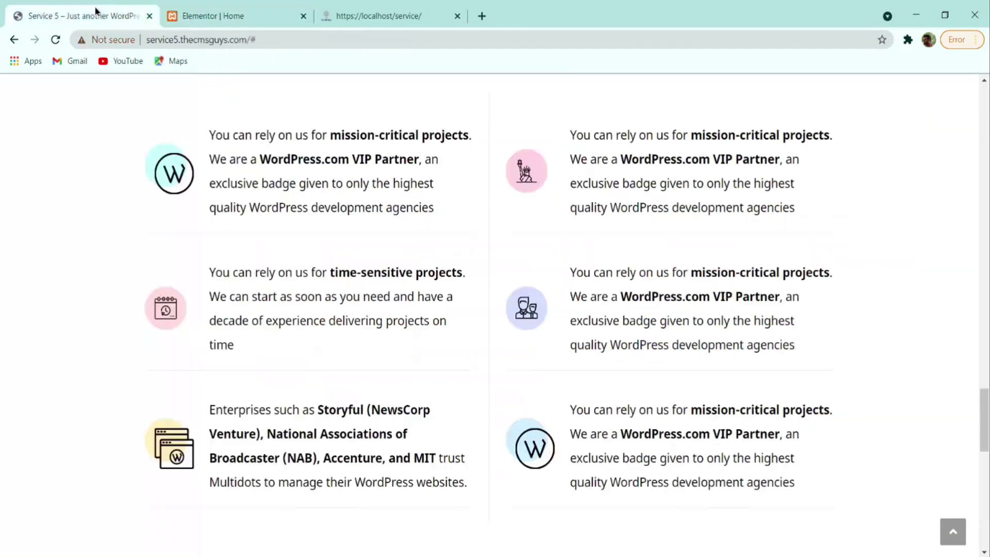
left_click(98, 15)
scroll(433, 206, "down", 2)
scroll(428, 257, "up", 3)
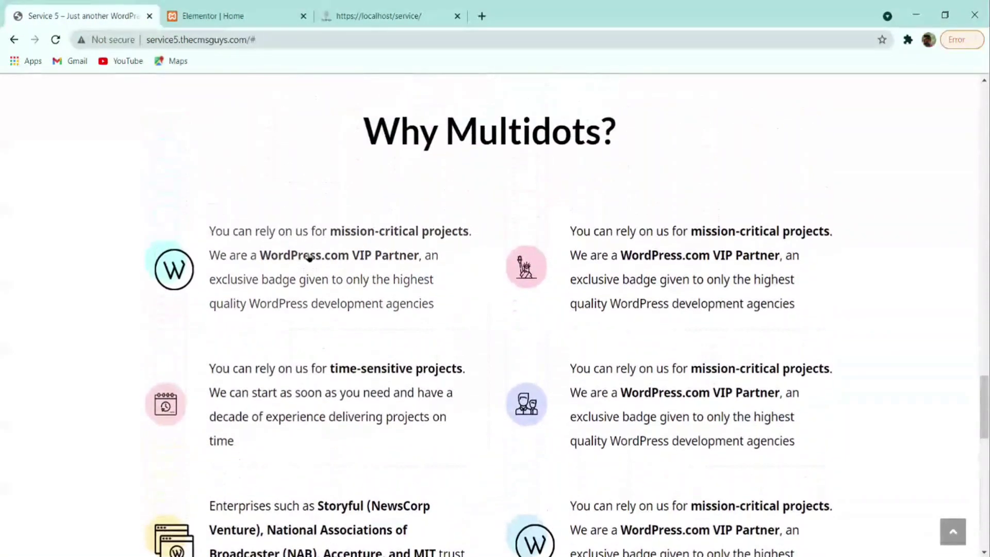
scroll(950, 227, "down", 3)
scroll(796, 290, "down", 3)
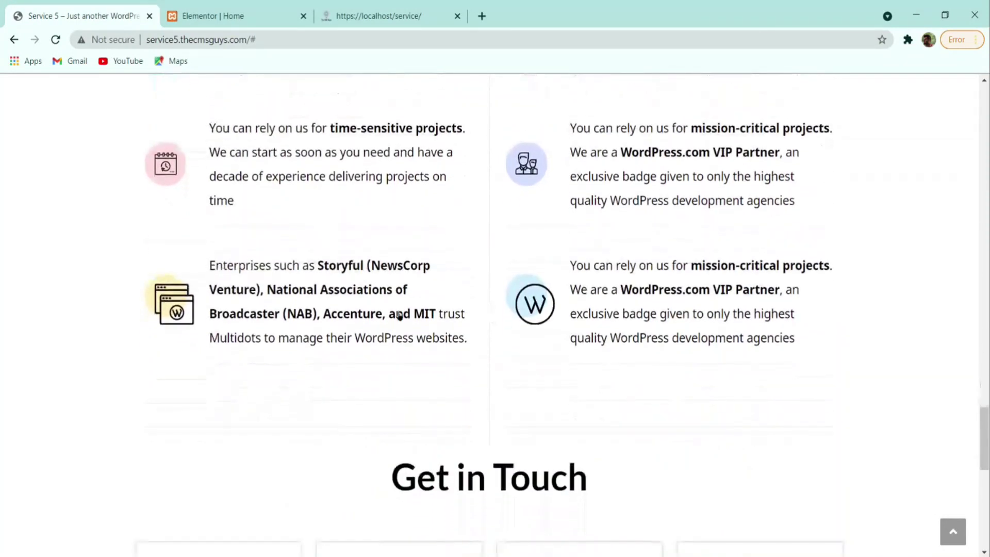
key("ctrl+Tab")
scroll(539, 201, "up", 1)
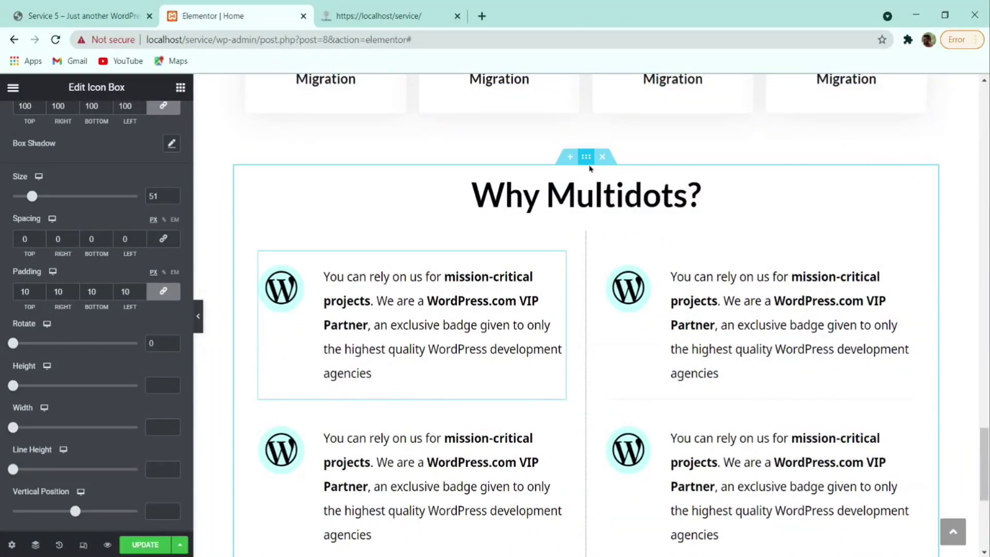
- Give the Why Multidots? section a 4 em top and bottom margin
left_click(586, 157)
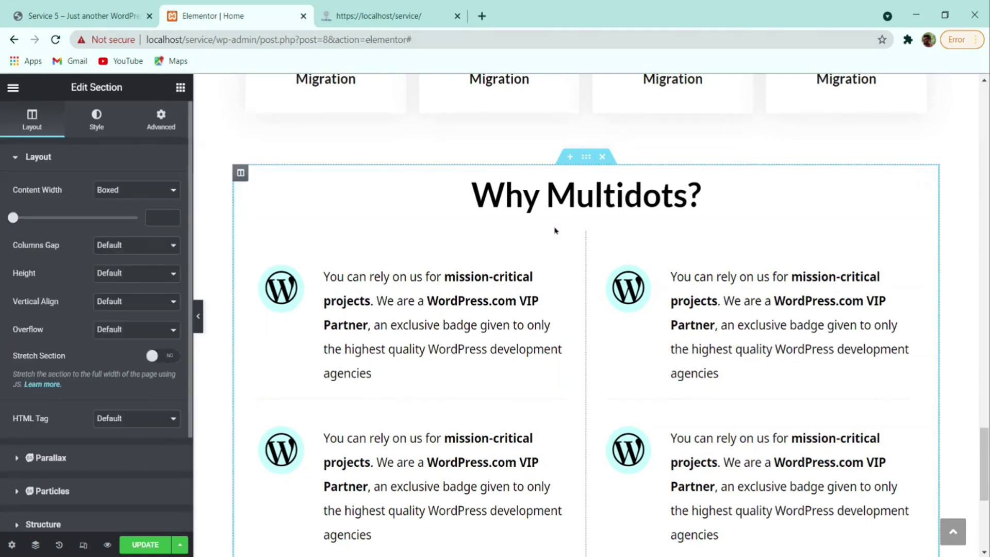
left_click(164, 117)
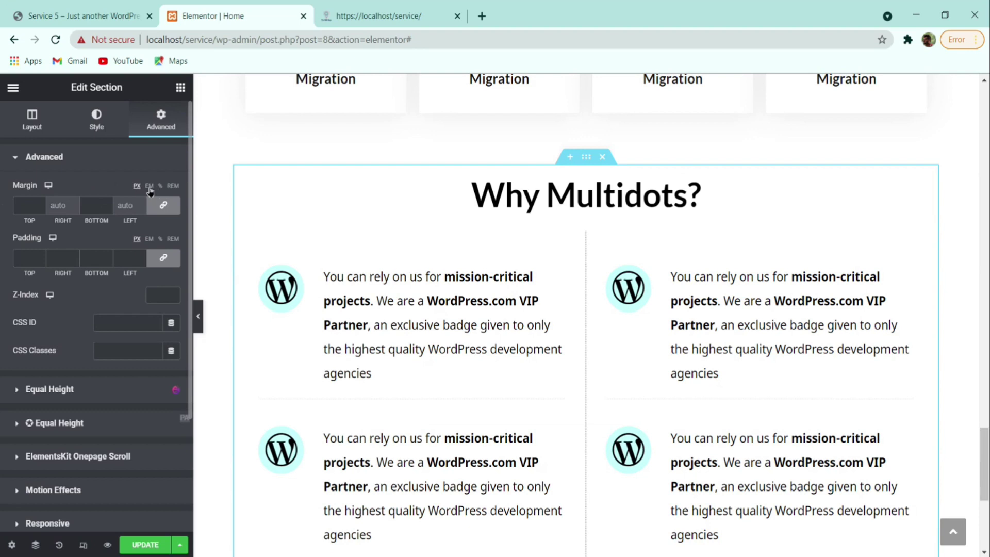
left_click(149, 187)
scroll(577, 237, "down", 2)
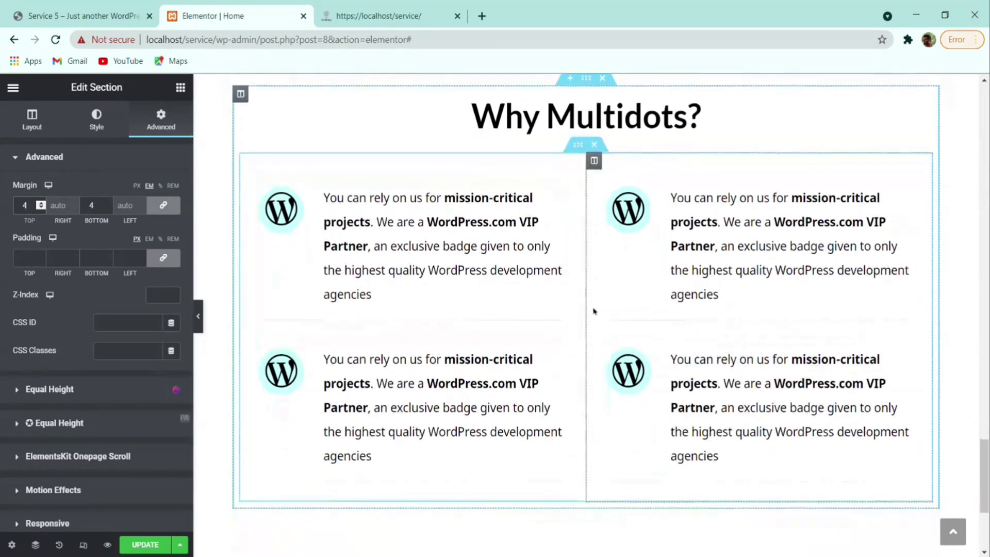
scroll(567, 325, "down", 3)
scroll(582, 258, "up", 5)
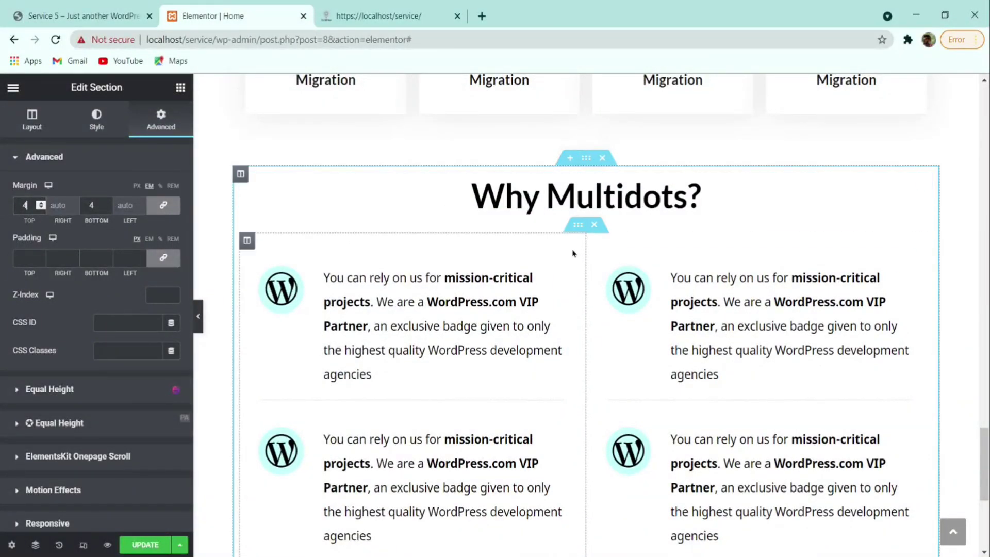
- Set the inner section holding the boxes to a 2 em top and bottom margin, and save
left_click(578, 227)
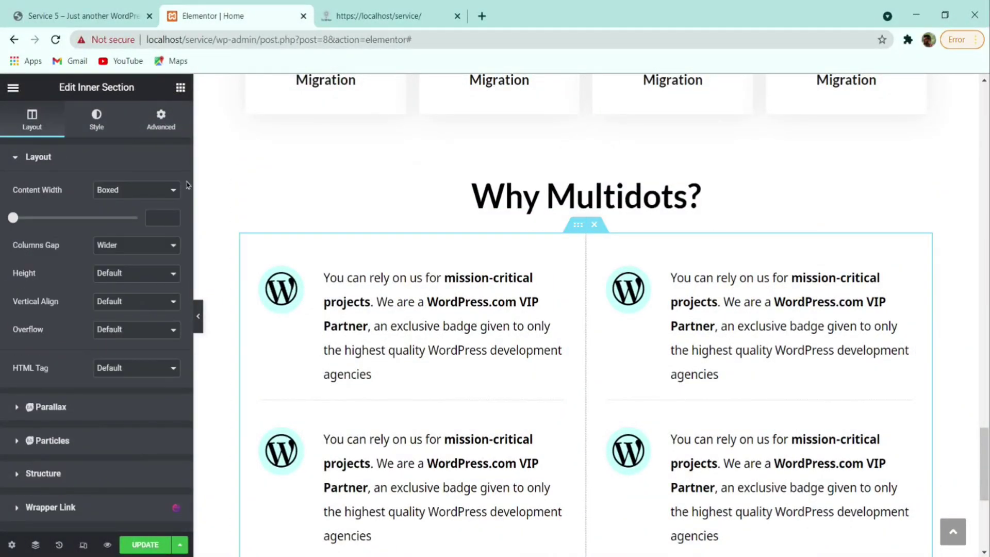
left_click(160, 120)
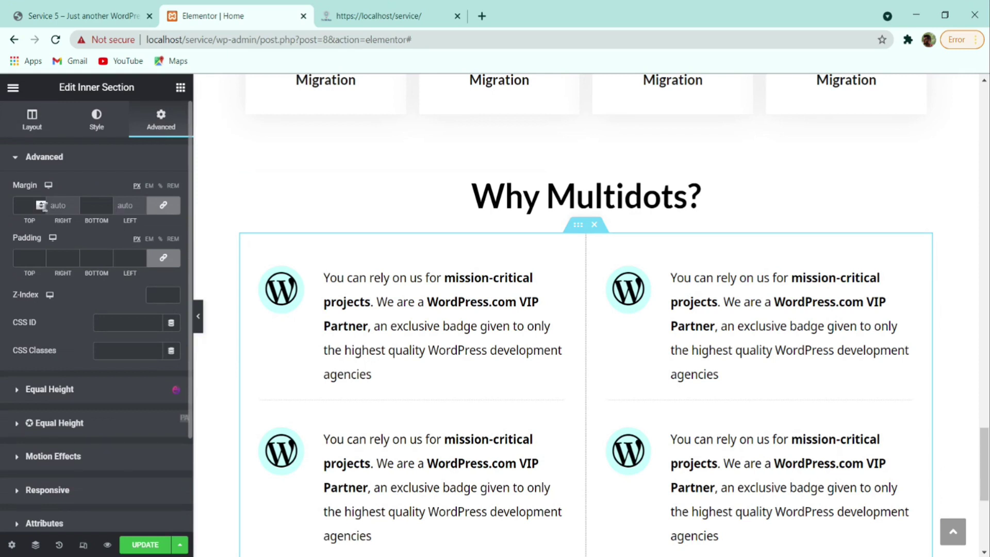
left_click(150, 187)
left_click(39, 205)
double_click(39, 206)
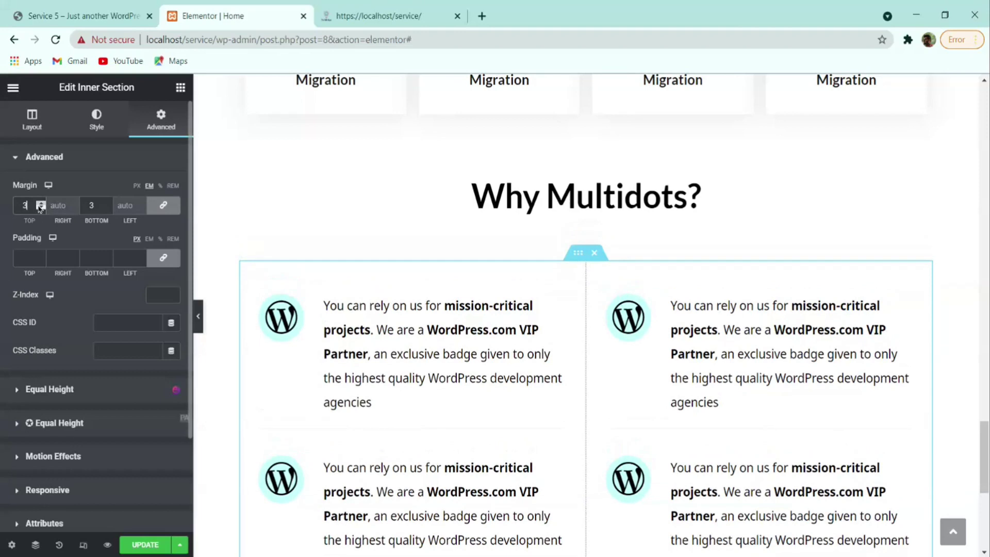
left_click(41, 204)
left_click(41, 206)
left_click(40, 206)
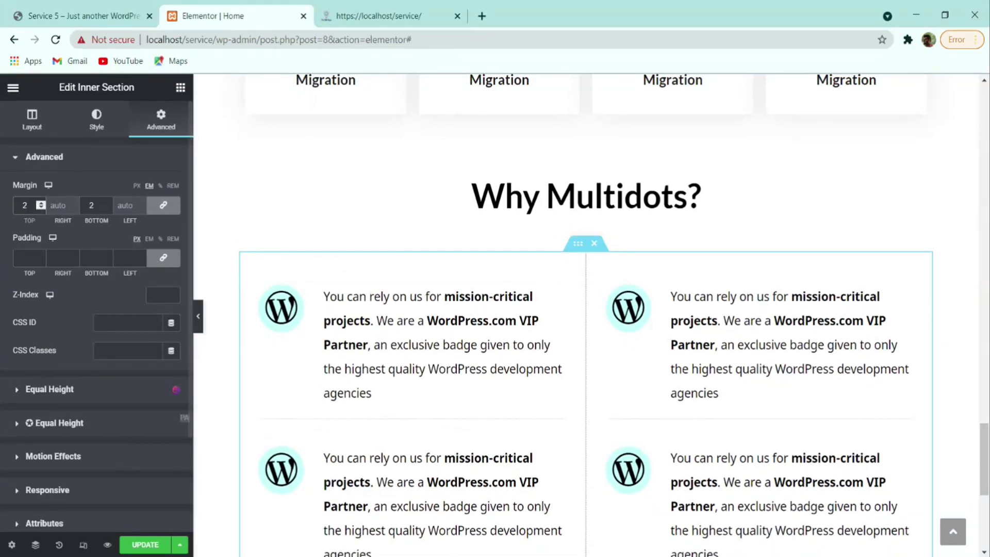
left_click(147, 549)
- Bring up the context menu of an icon box
scroll(565, 347, "down", 3)
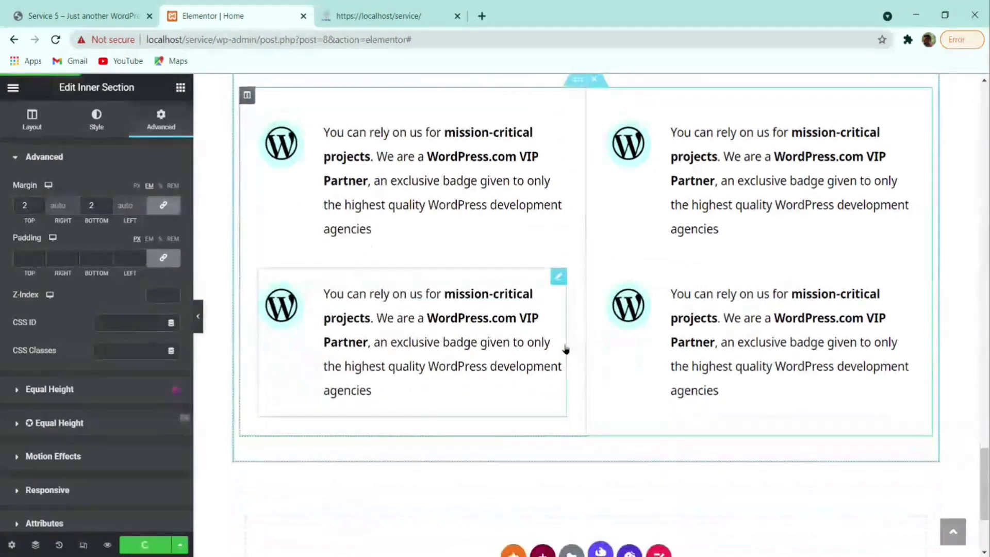
scroll(422, 342, "up", 2)
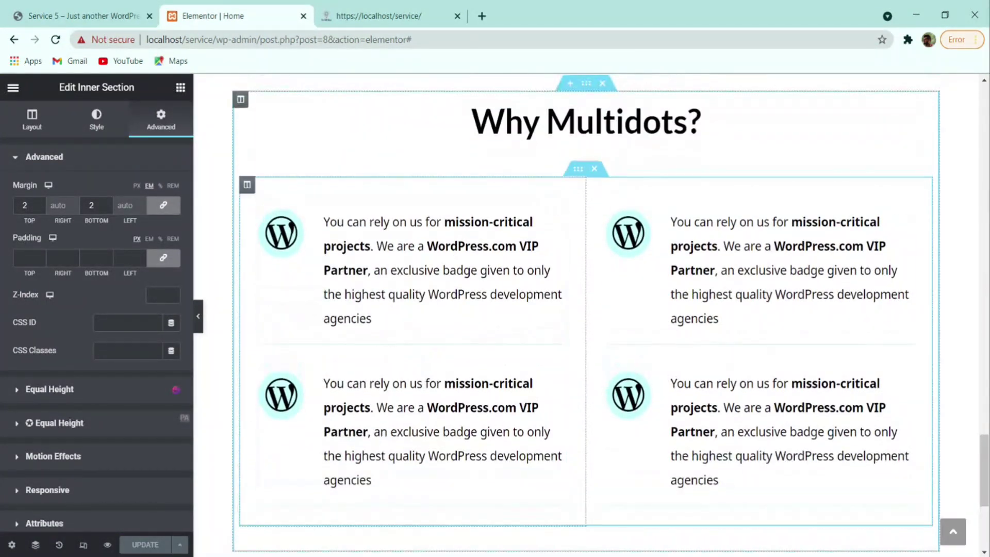
right_click(410, 244)
- Duplicate the left and the right-column icon boxes
left_click(464, 274)
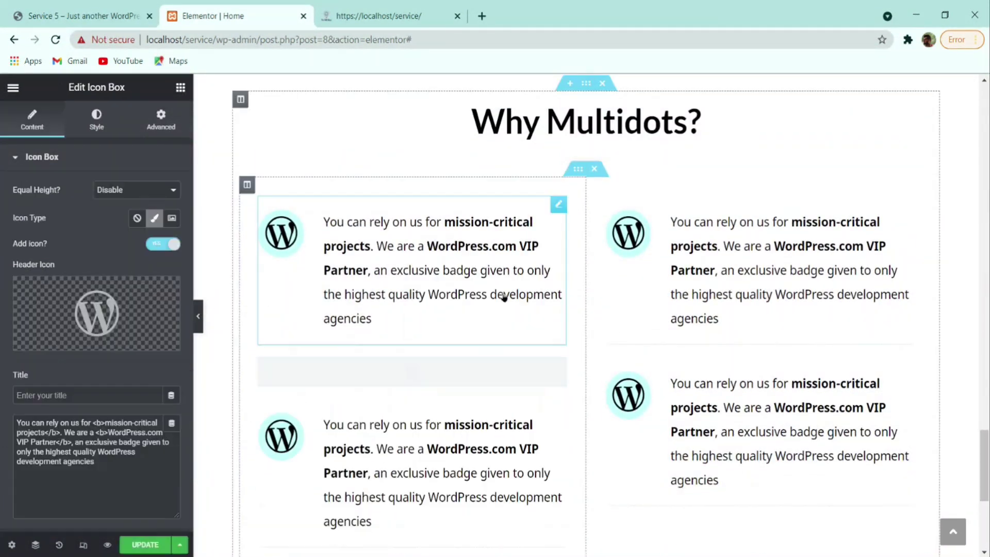
right_click(713, 276)
left_click(746, 306)
scroll(753, 283, "down", 5)
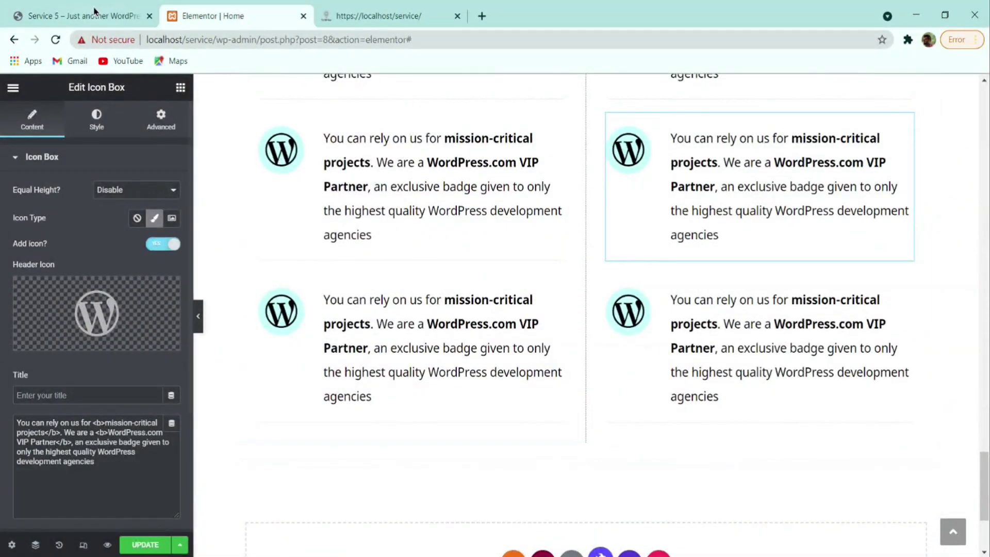
- Check the live Service 5 site and browse the icon library, leaving the icon unchanged
key("ctrl+1")
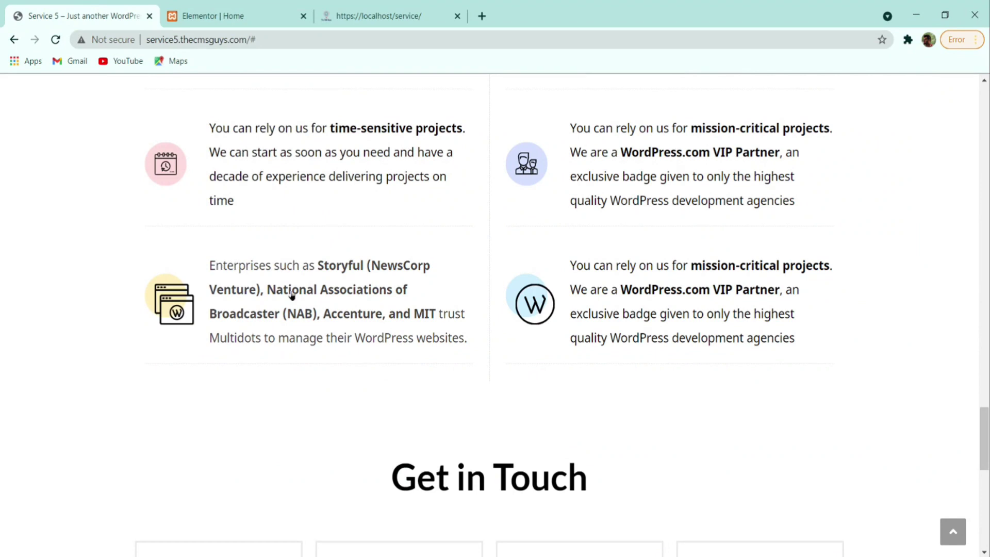
key("ctrl+2")
left_click(97, 312)
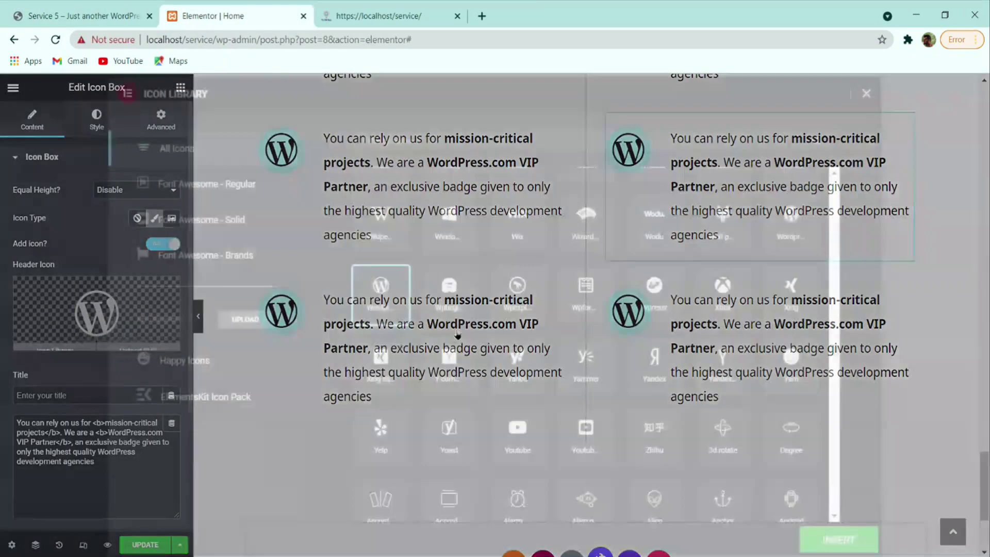
left_click(866, 94)
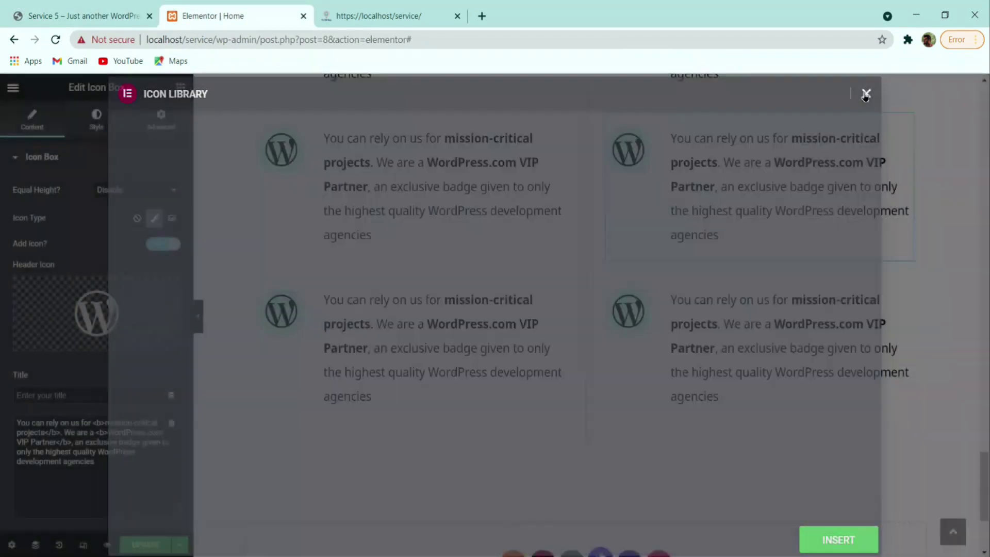
scroll(612, 304, "down", 3)
- Add a single-column section, then select the live site's Get in Touch heading text
left_click(66, 15)
scroll(449, 232, "down", 5)
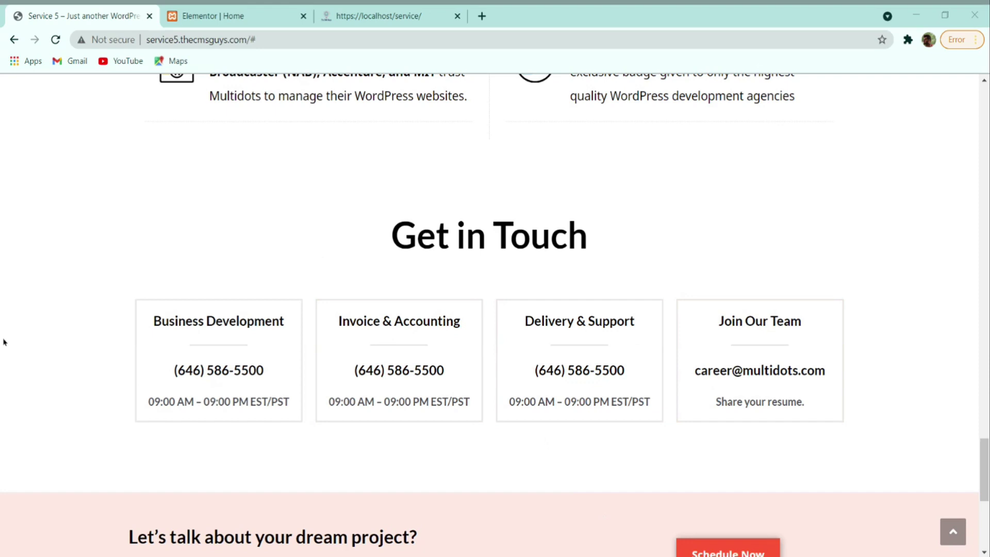
scroll(505, 309, "up", 1)
scroll(541, 423, "down", 1)
left_click(544, 395)
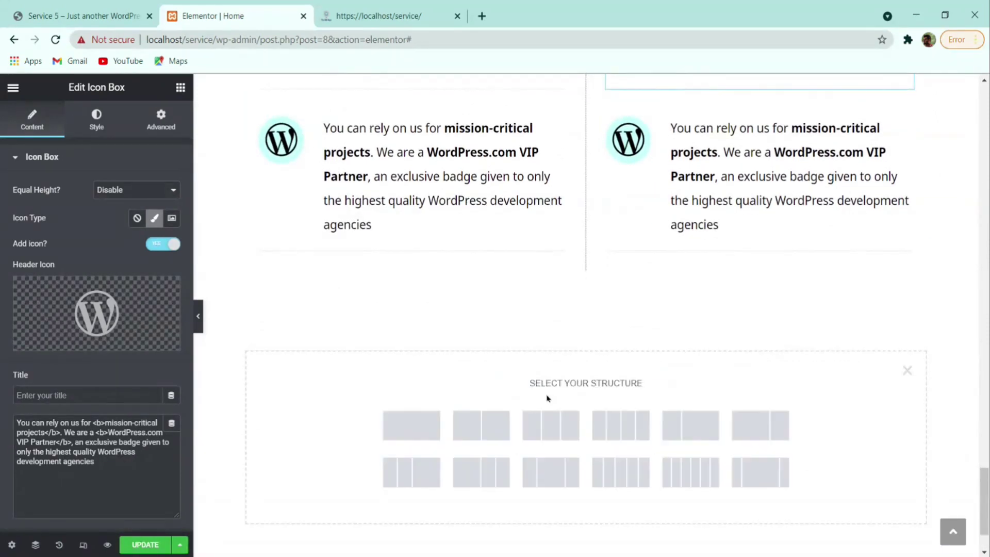
left_click(416, 421)
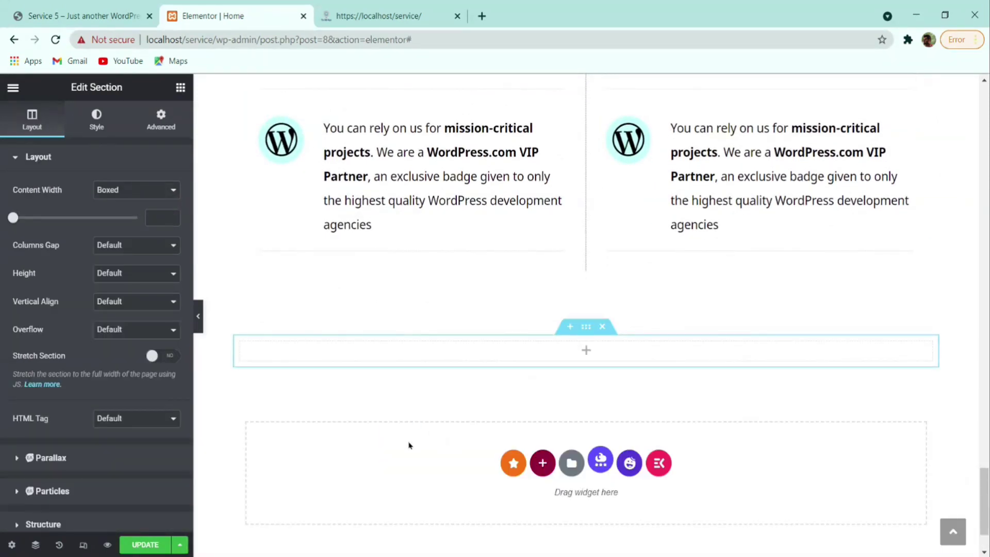
left_click(85, 15)
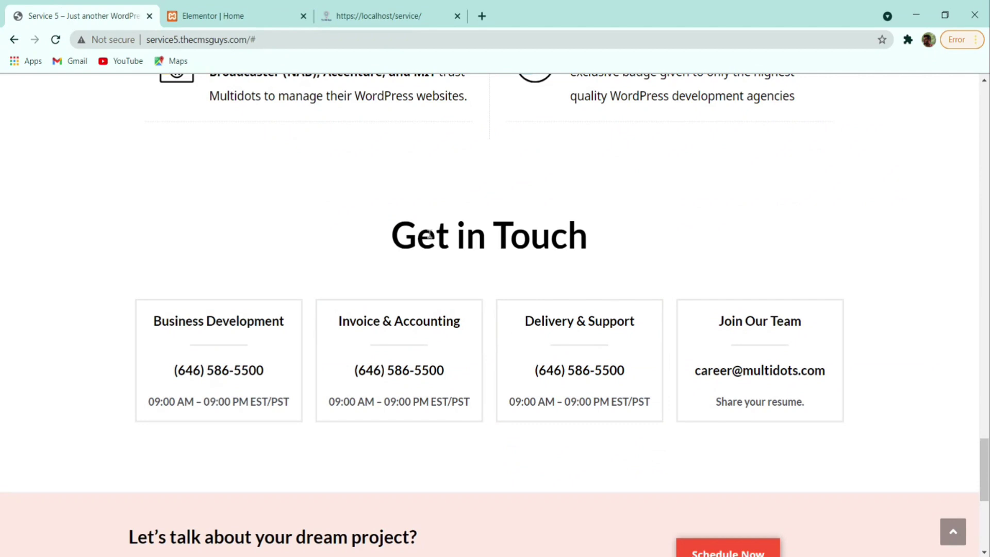
left_click_drag(387, 243, 591, 251)
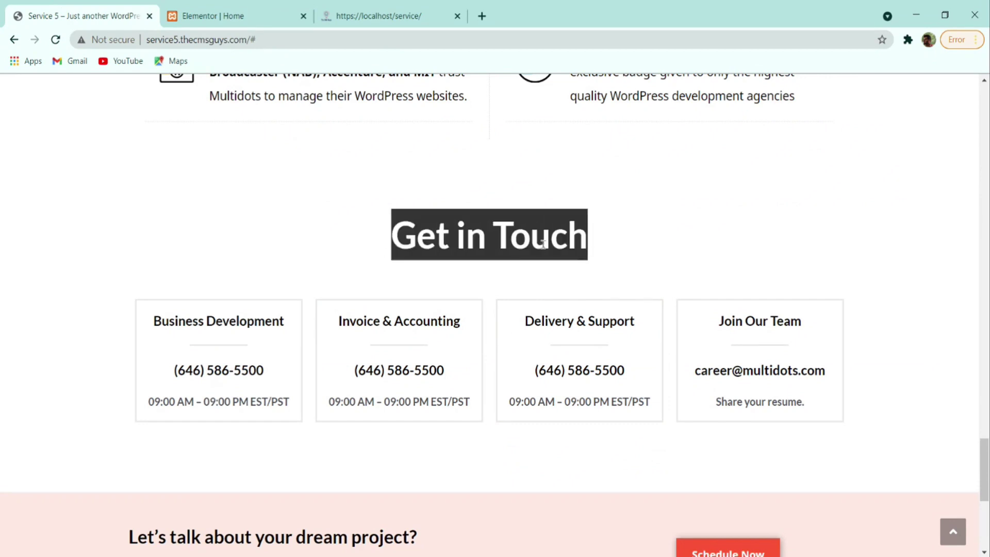
- Add a Heading widget to the new section with the text 'Get in Touch'
left_click(211, 15)
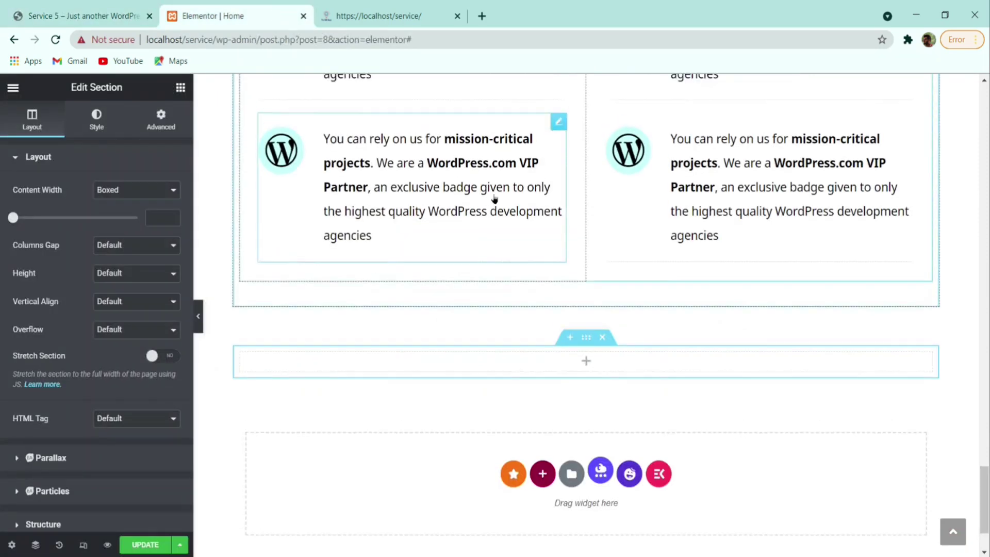
scroll(524, 249, "down", 2)
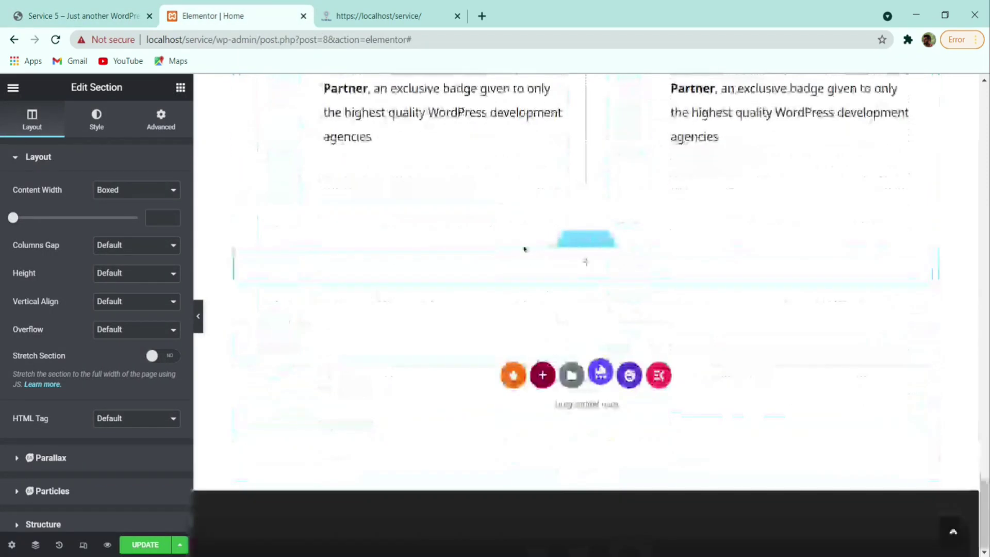
left_click(181, 86)
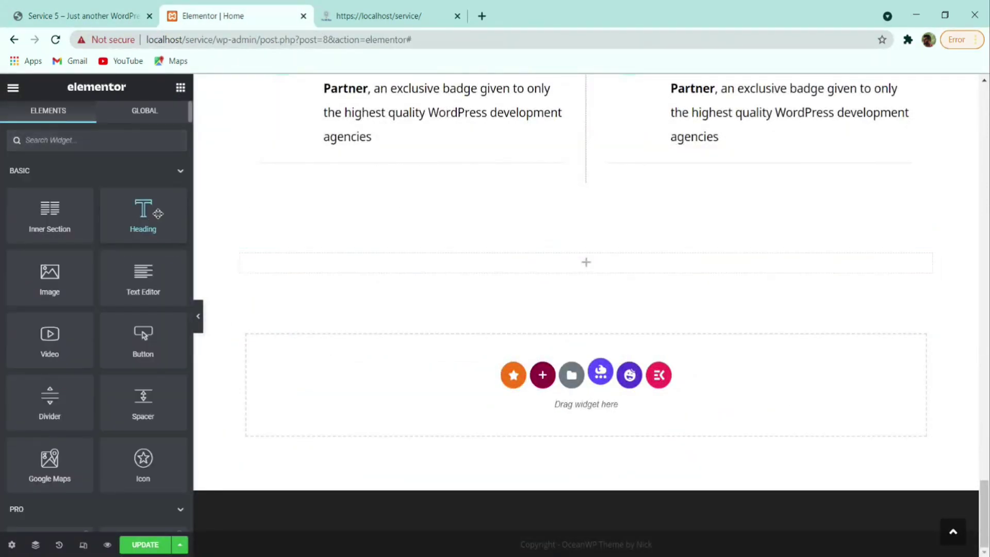
left_click_drag(150, 218, 393, 278)
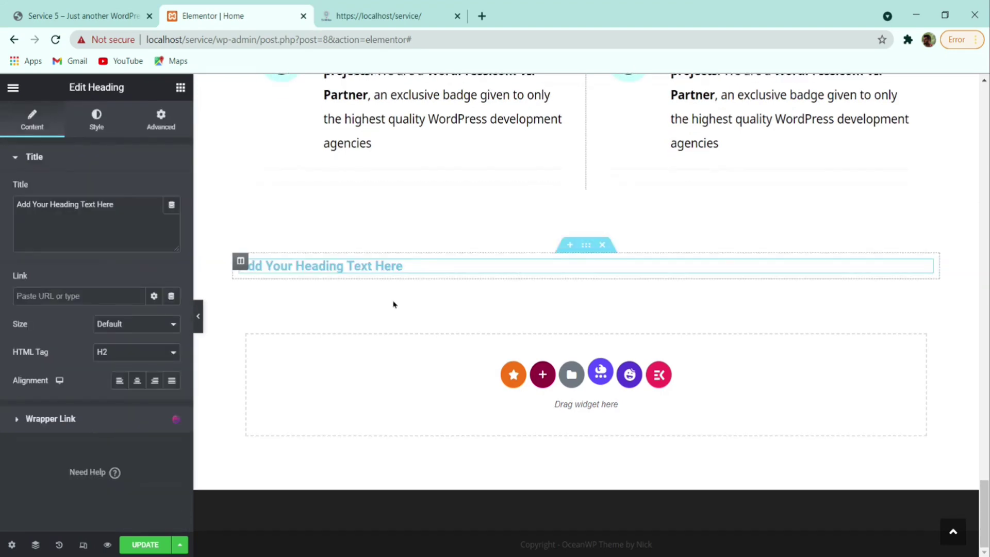
triple_click(78, 204)
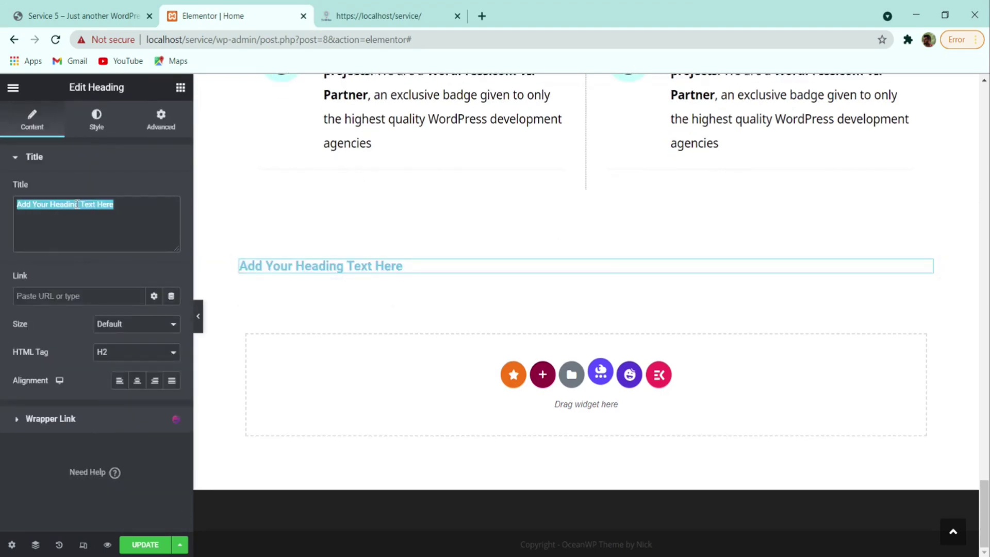
type("Get in Touch")
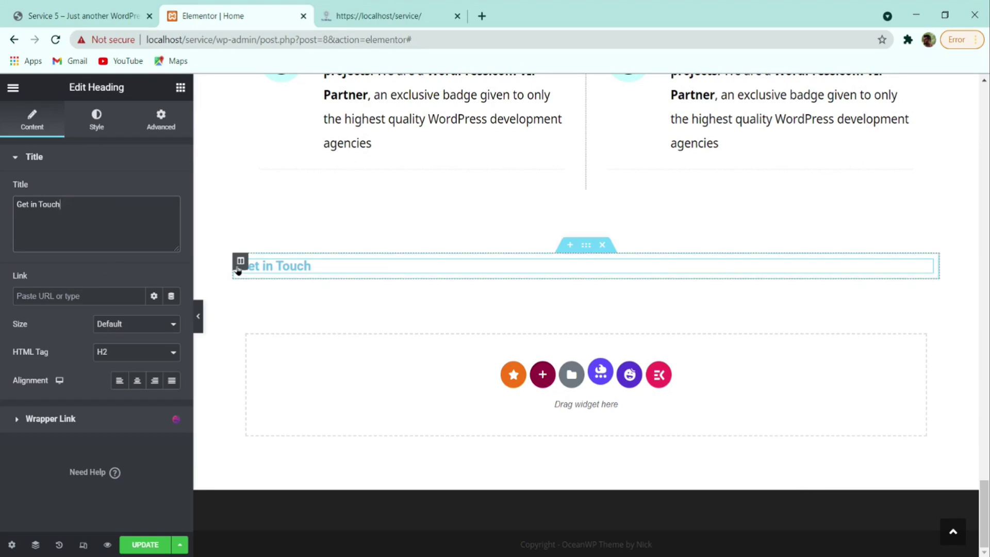
scroll(515, 271, "up", 8)
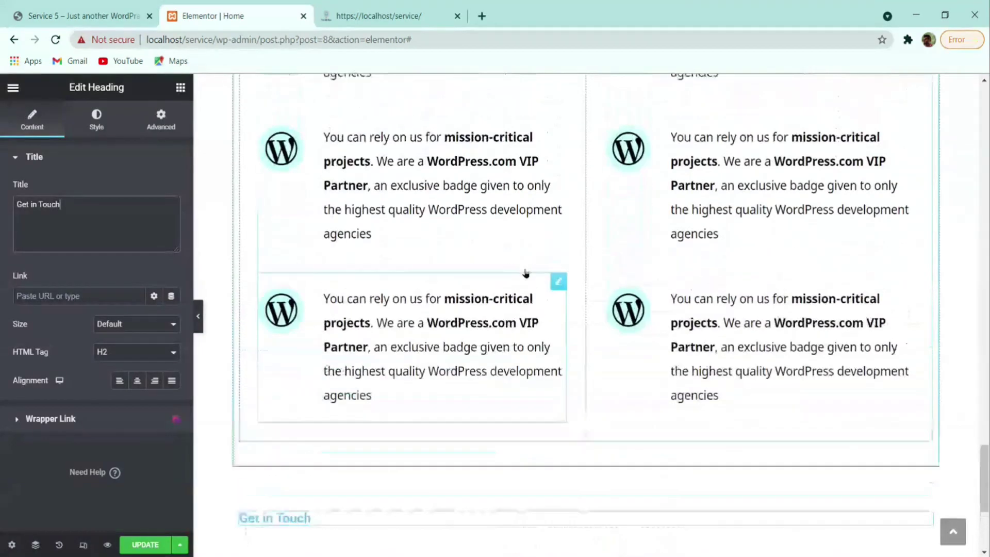
scroll(526, 274, "up", 2)
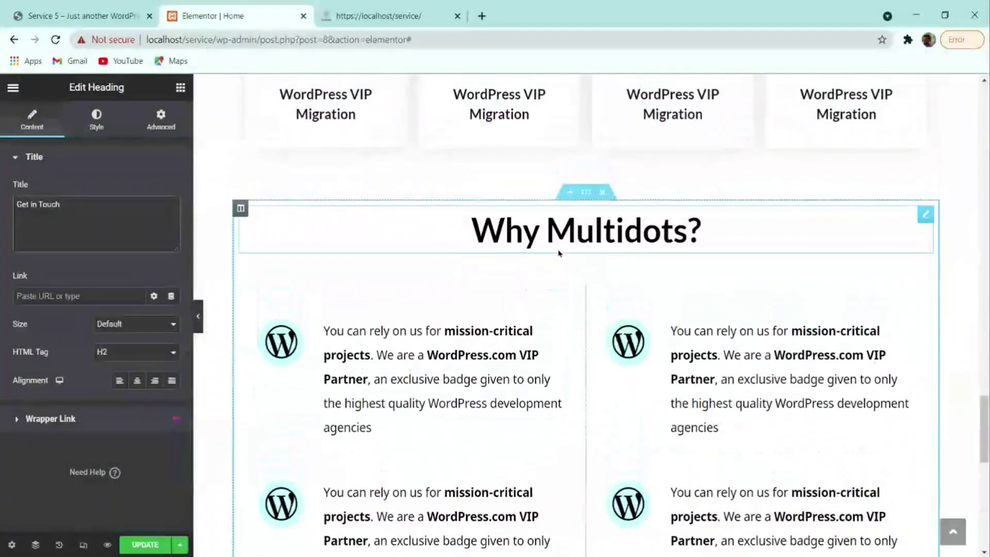
- Copy the Why Multidots? heading and paste its style onto the Get in Touch heading
right_click(589, 230)
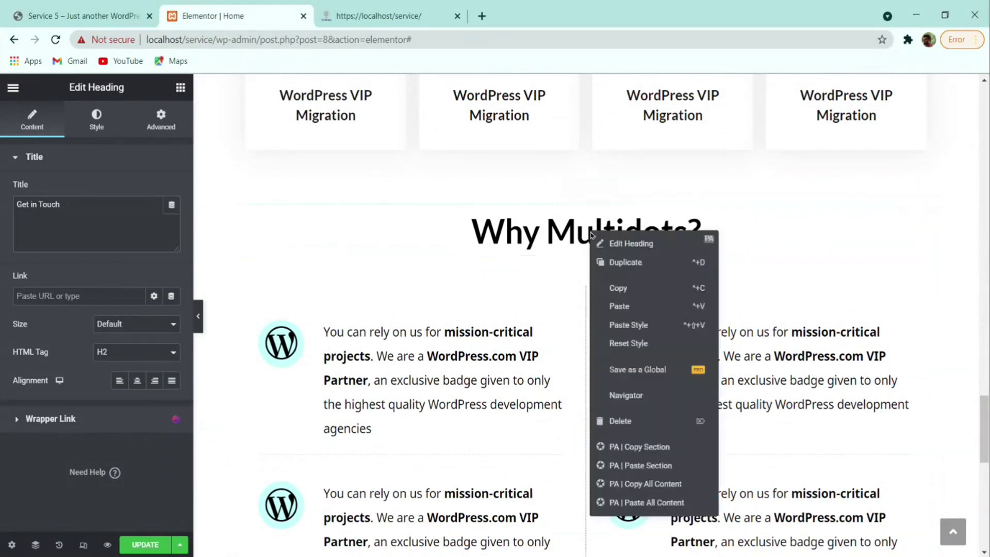
left_click(628, 289)
scroll(539, 265, "down", 7)
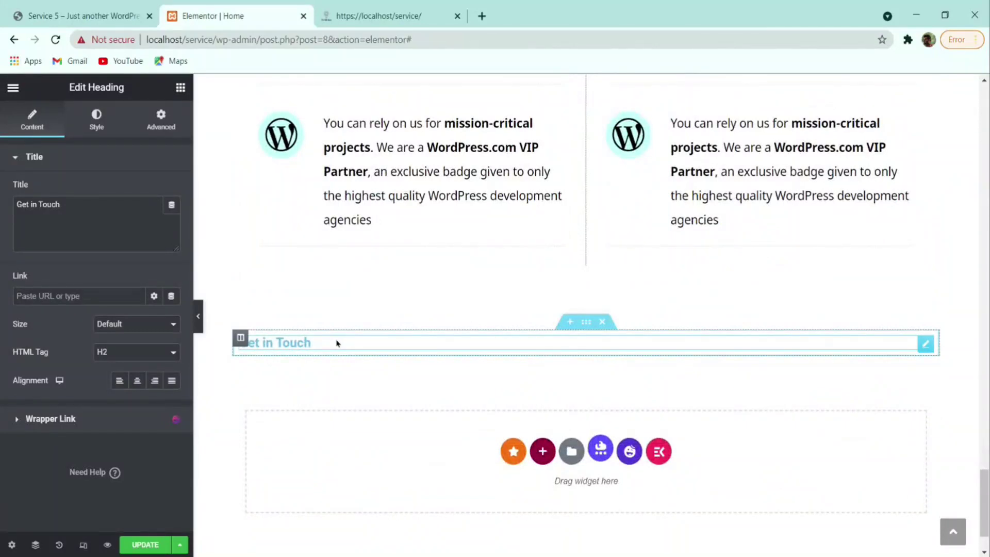
right_click(315, 344)
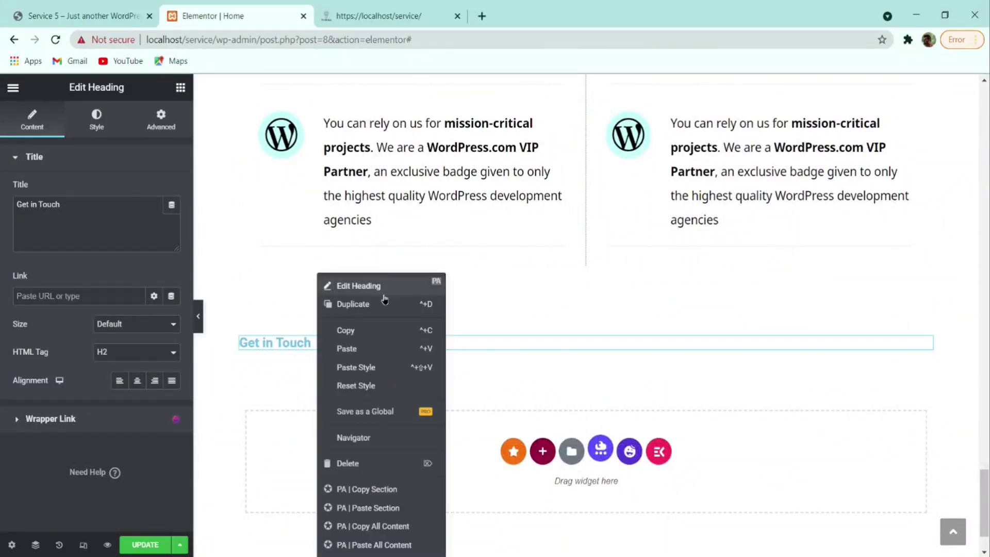
left_click(400, 372)
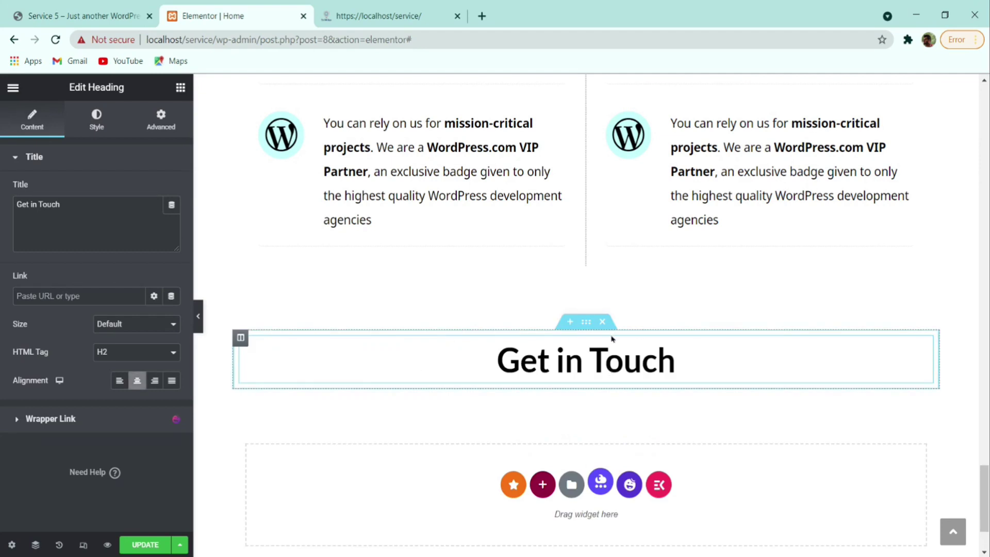
scroll(609, 321, "up", 8)
scroll(608, 294, "down", 7)
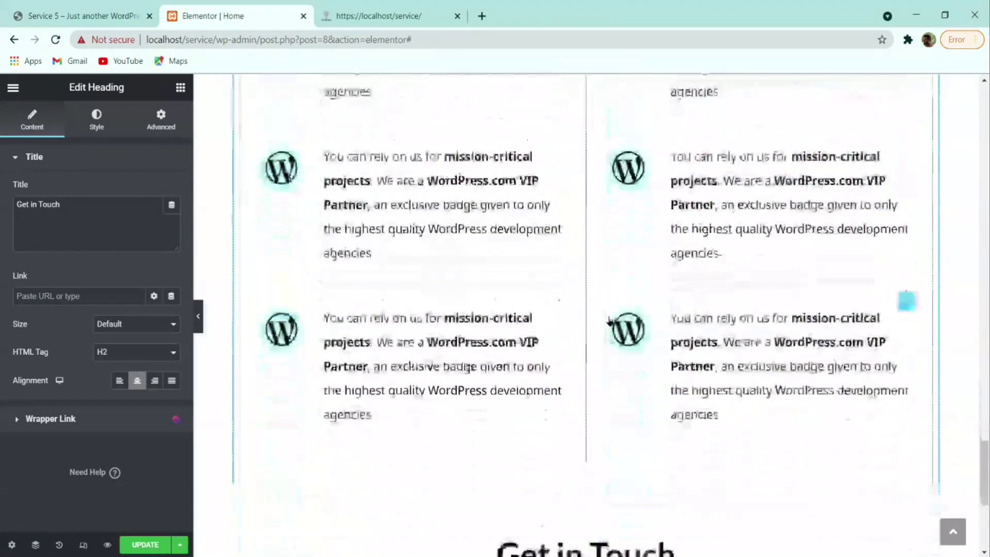
scroll(574, 212, "up", 8)
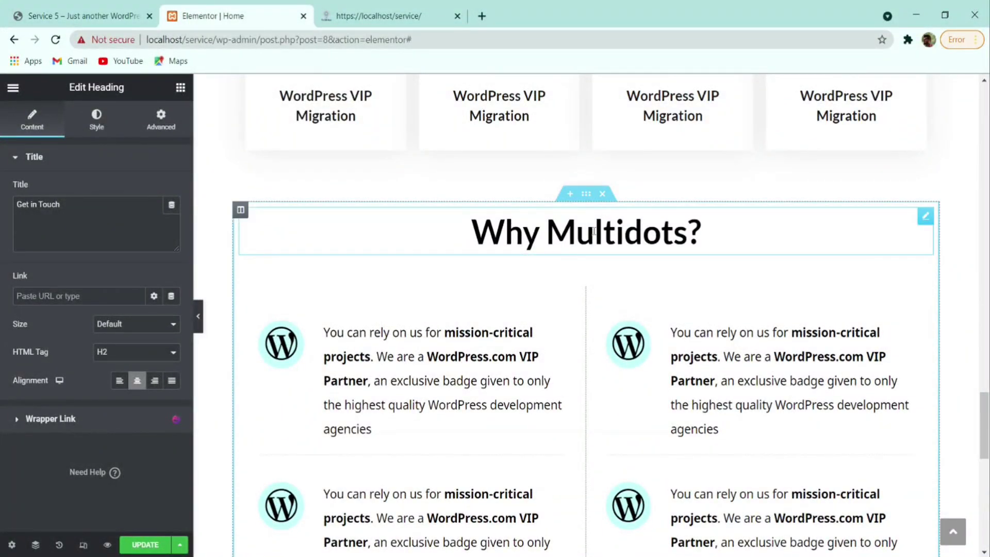
scroll(590, 237, "down", 7)
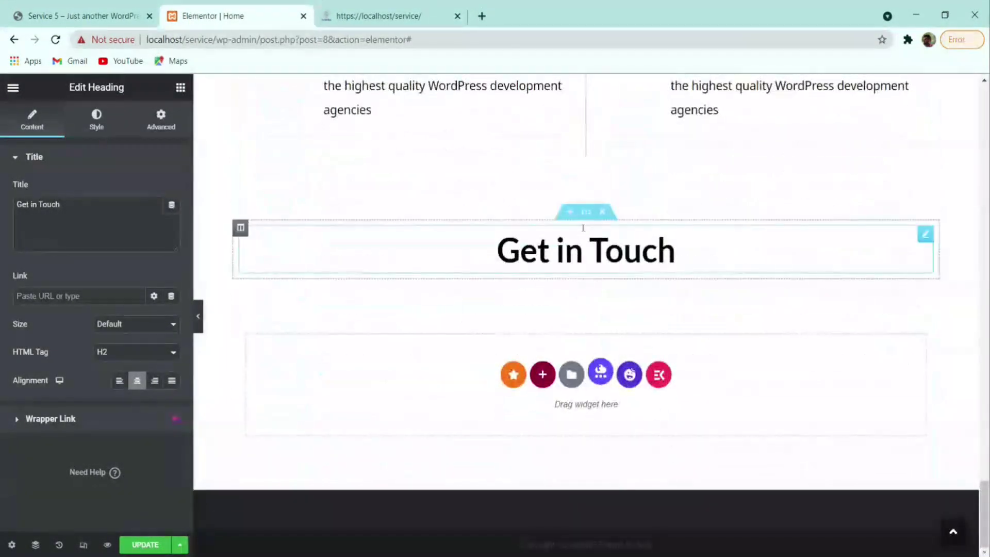
- In the section's Advanced settings, set top and bottom margin to 4 em after checking the live site
left_click(586, 215)
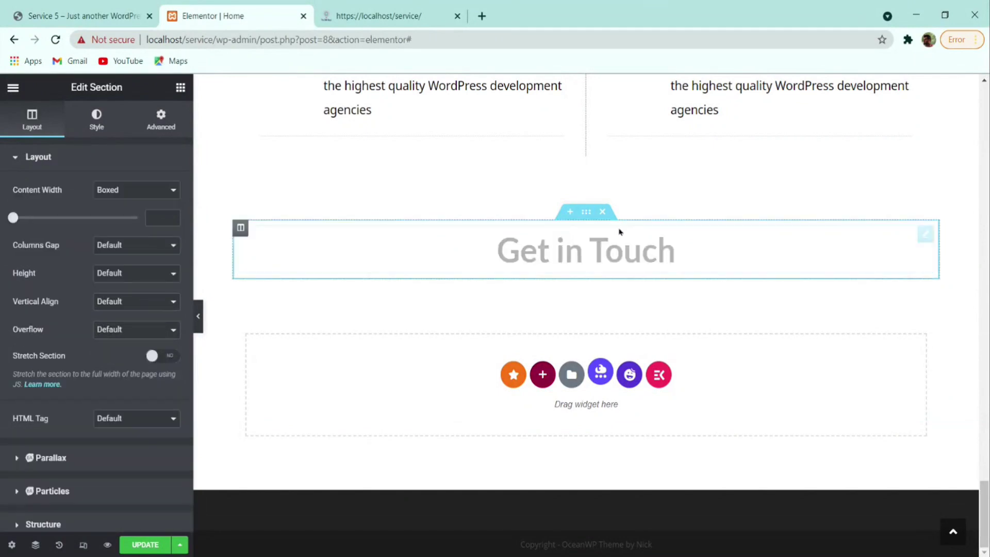
left_click(159, 133)
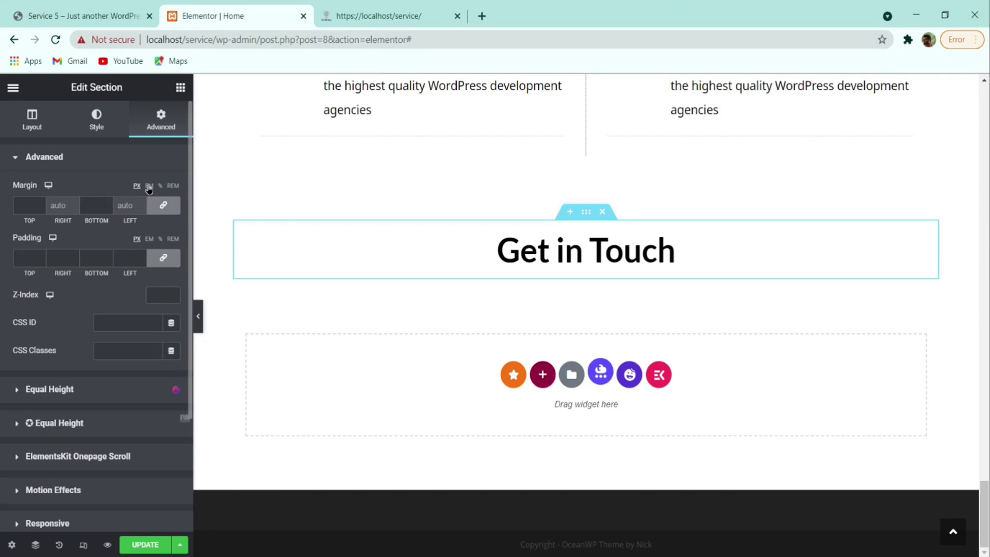
left_click(39, 205)
left_click(102, 15)
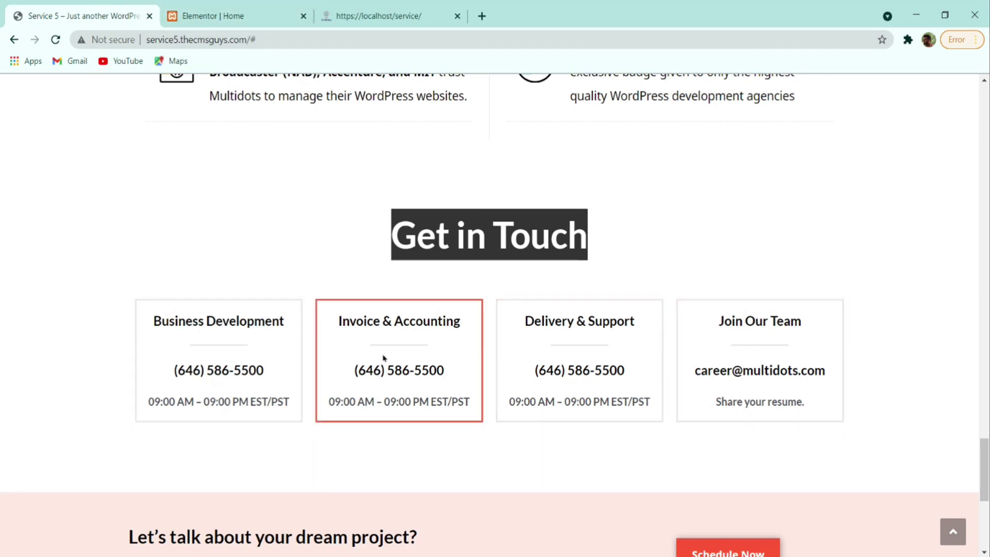
left_click(243, 16)
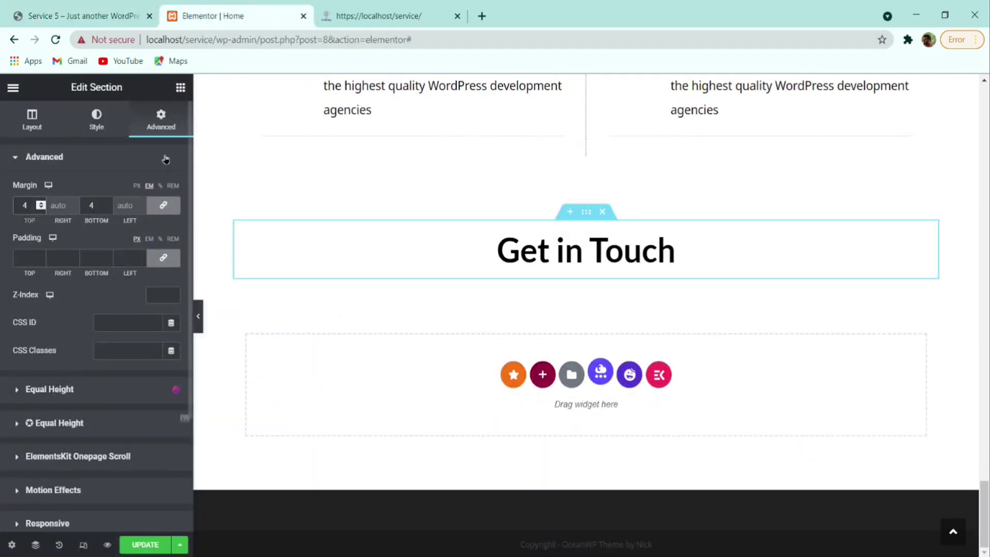
left_click(188, 89)
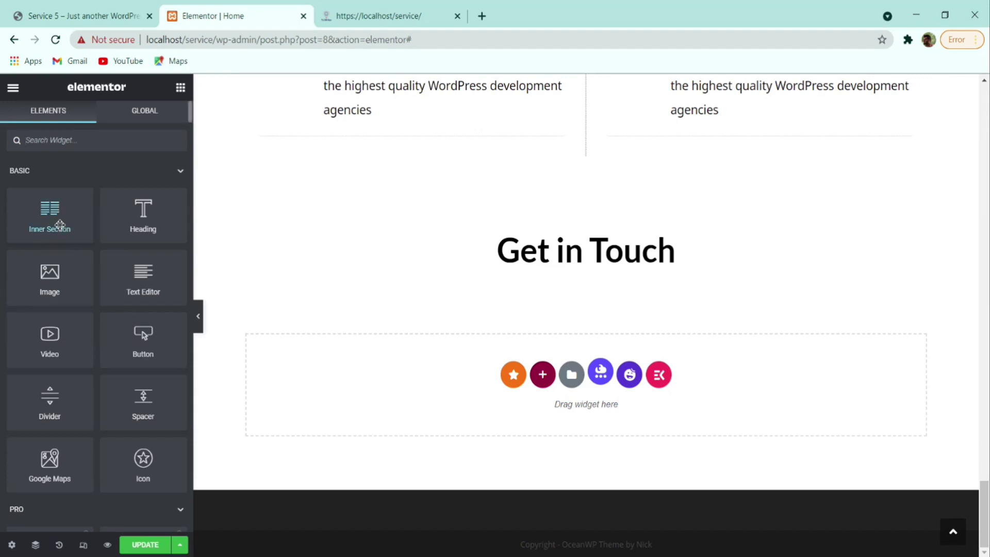
- Add an inner section under Get in Touch and expand it to four columns
left_click_drag(61, 225, 536, 307)
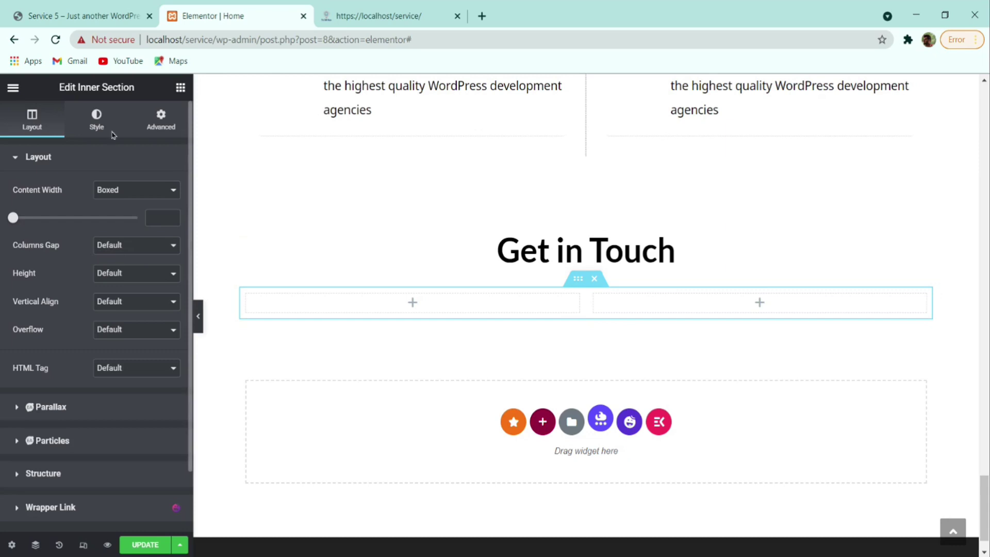
left_click(82, 15)
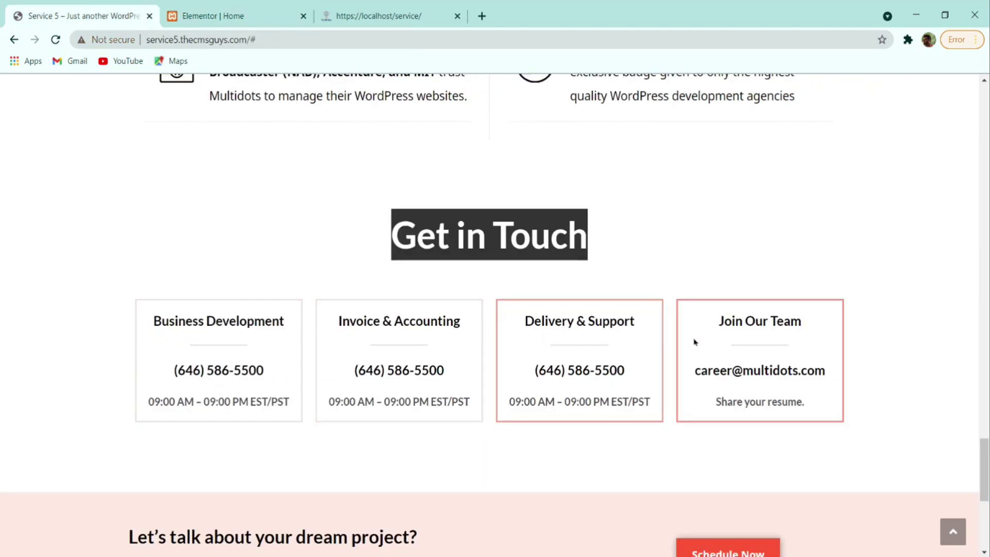
left_click(220, 15)
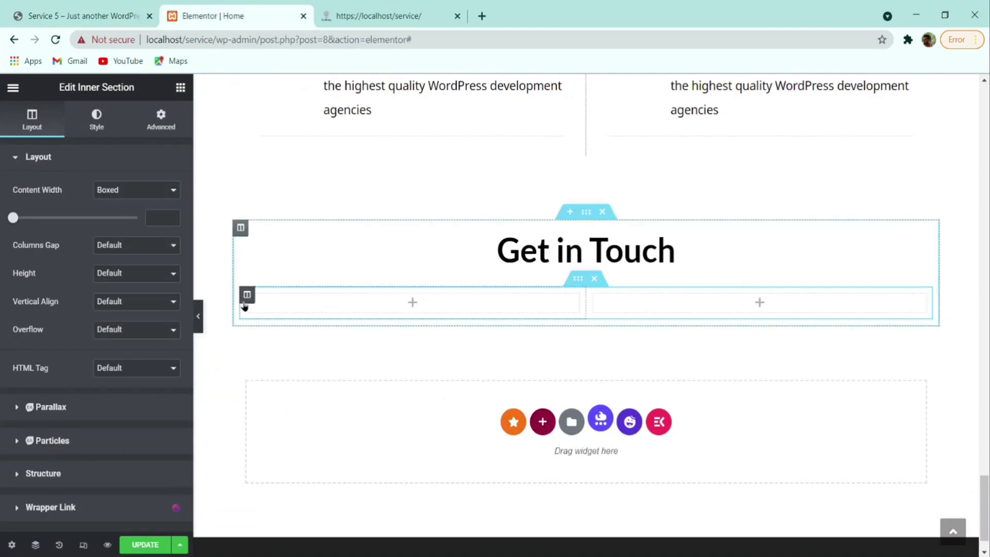
right_click(246, 304)
left_click(276, 332)
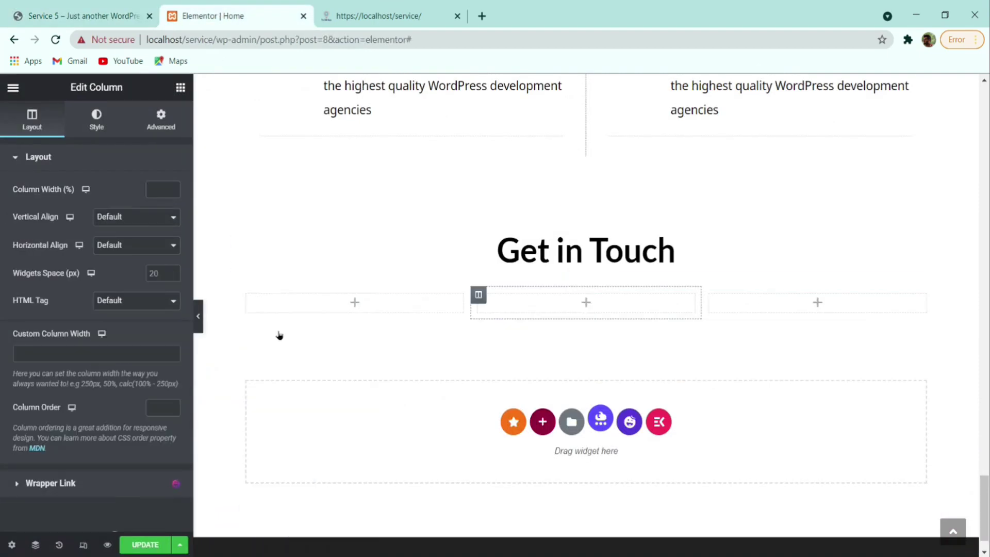
right_click(252, 304)
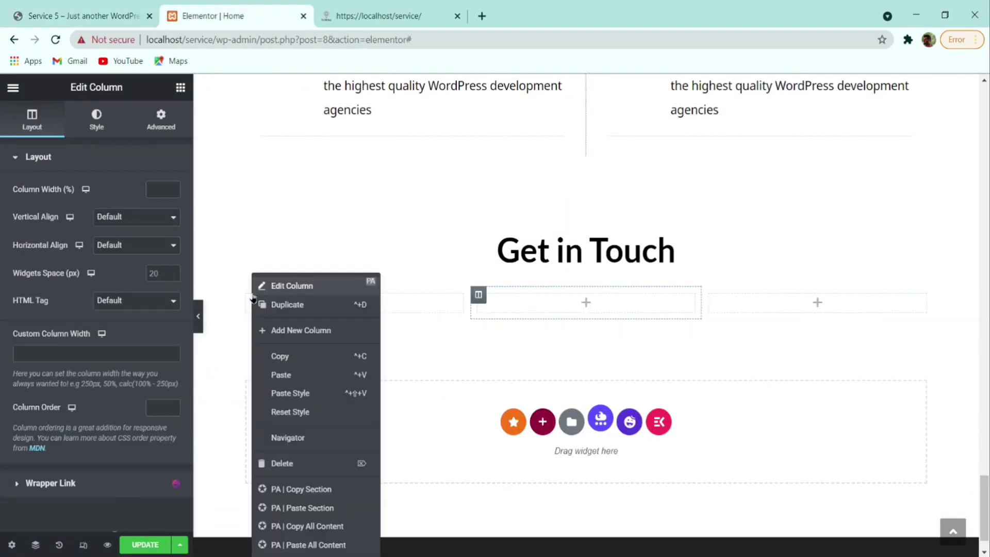
left_click(288, 332)
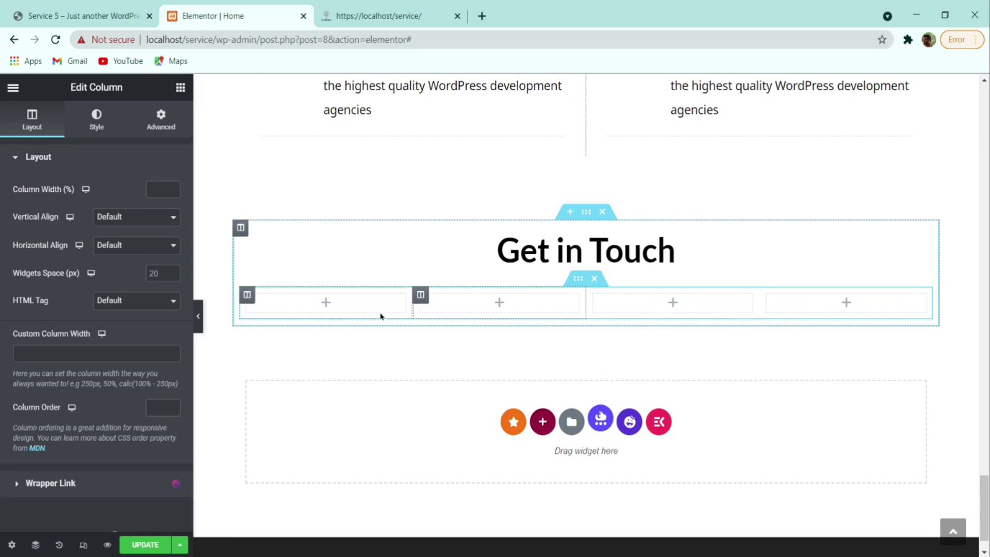
left_click(95, 12)
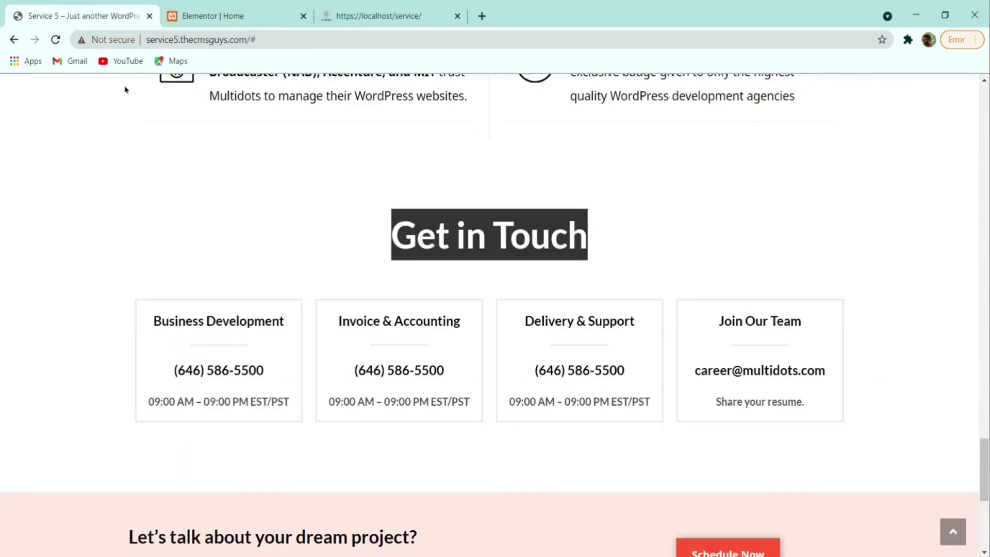
left_click(243, 15)
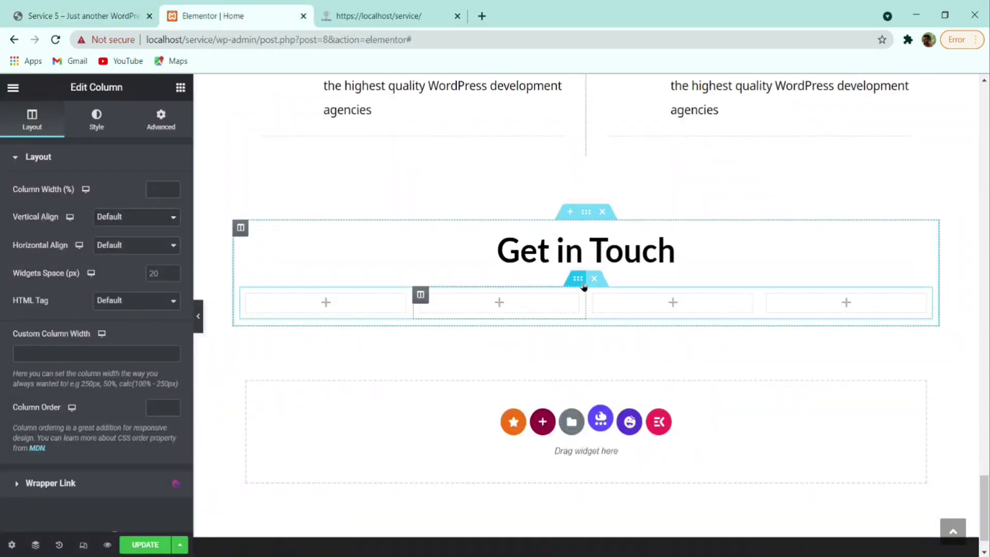
- Give the four-column row a 2 em top and bottom margin and save the page
left_click(579, 283)
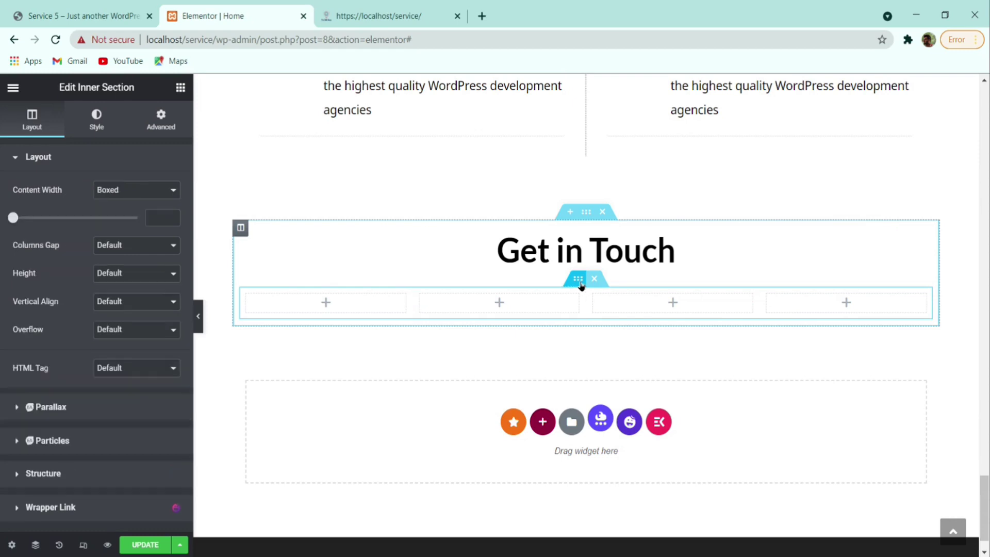
left_click(161, 118)
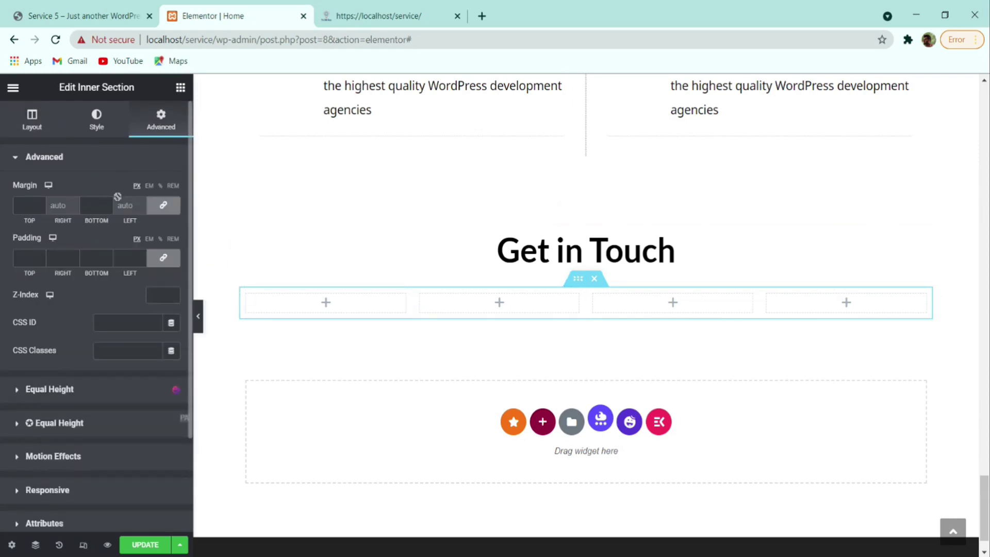
left_click(149, 185)
left_click(41, 204)
left_click(41, 205)
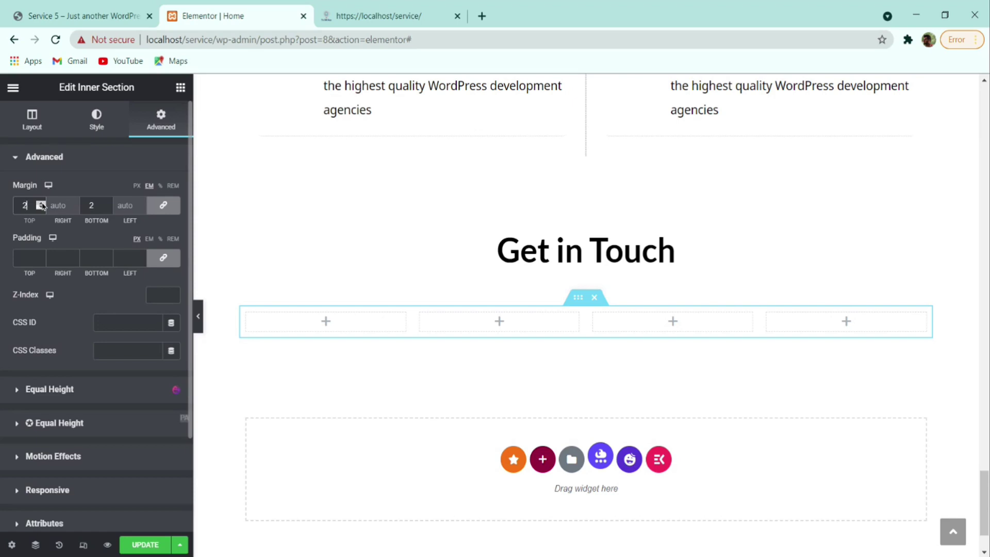
left_click(141, 541)
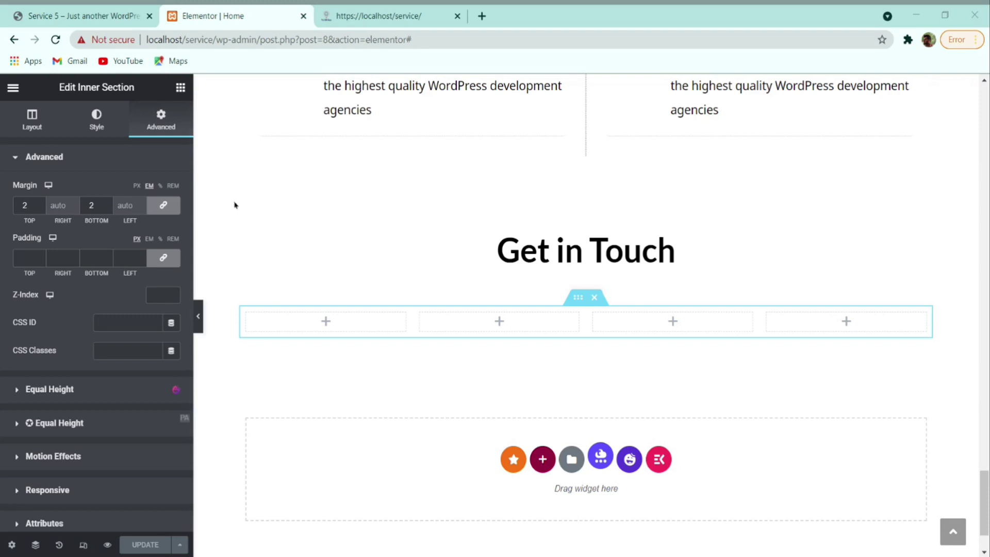
- Copy the Business Development heading text from the reference site
left_click(118, 15)
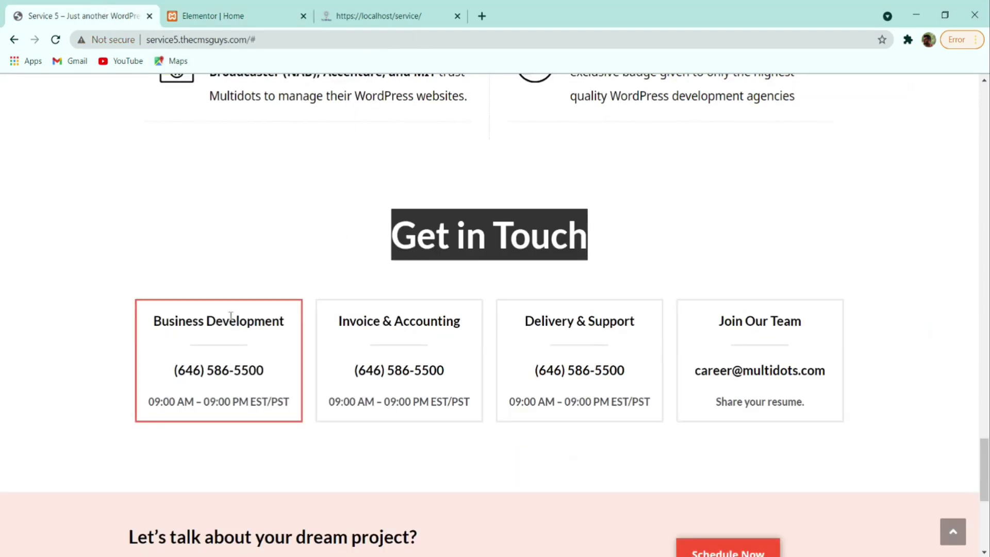
triple_click(270, 322)
key("ctrl+c")
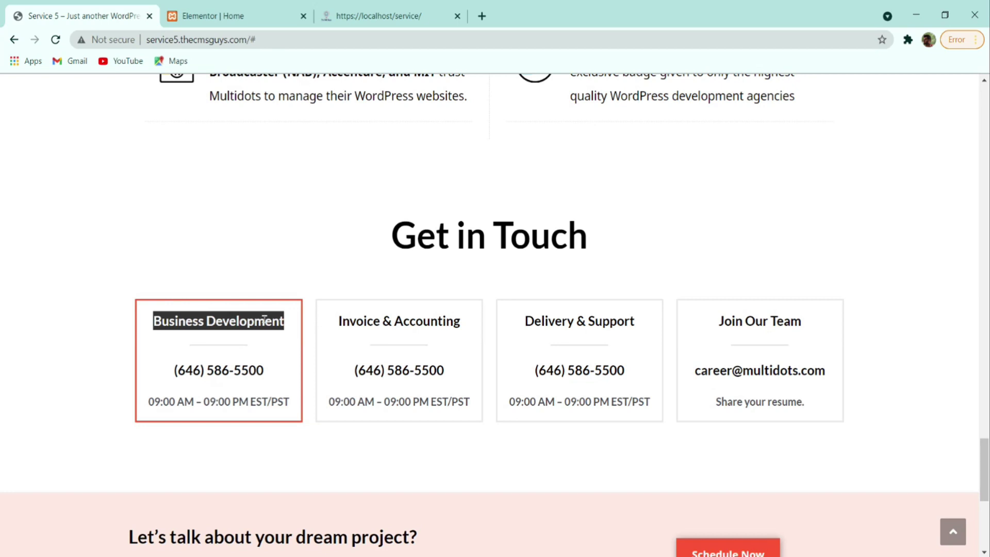
left_click(216, 15)
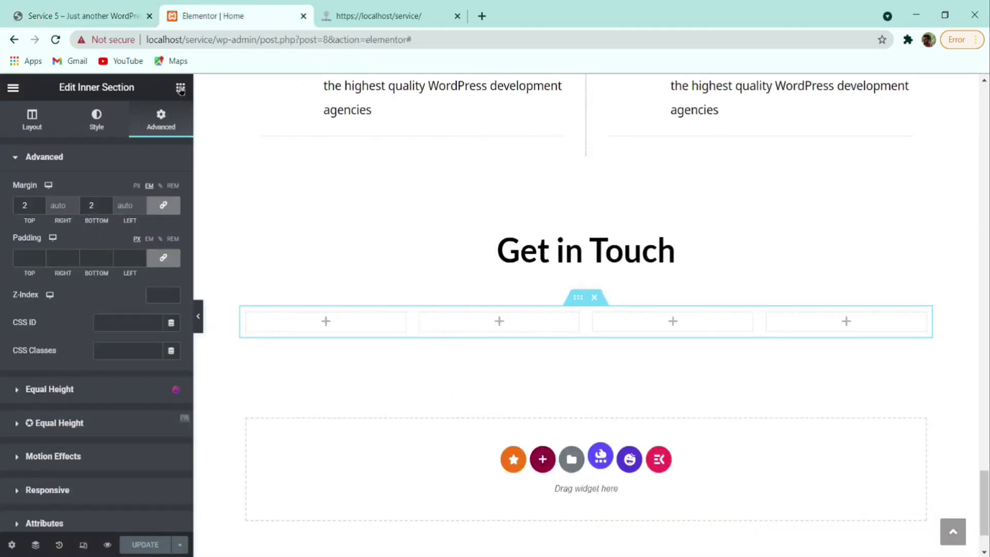
- Add a heading titled 'Business Development' to the first empty column
left_click(180, 88)
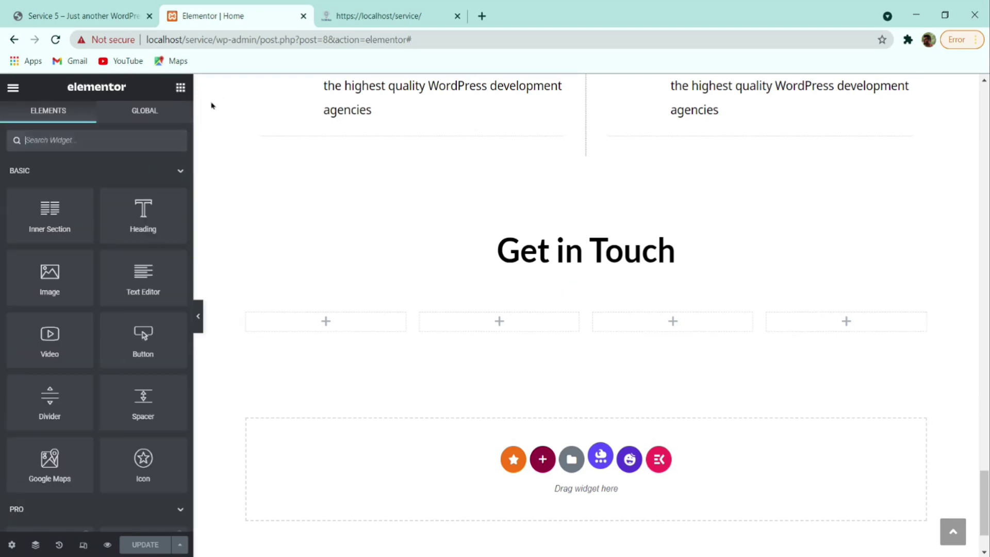
left_click_drag(168, 218, 340, 319)
left_click(93, 215)
key("ctrl+a")
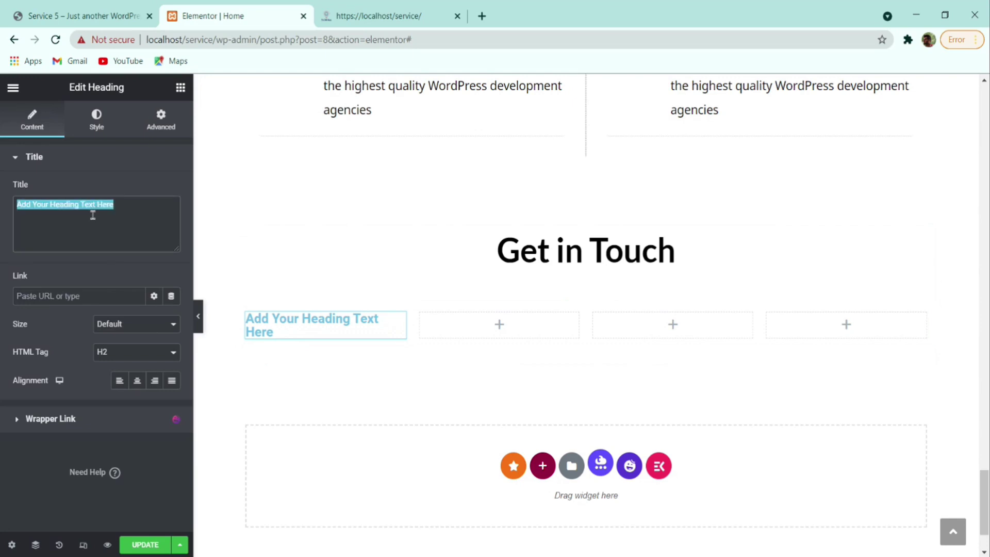
key("ctrl+v")
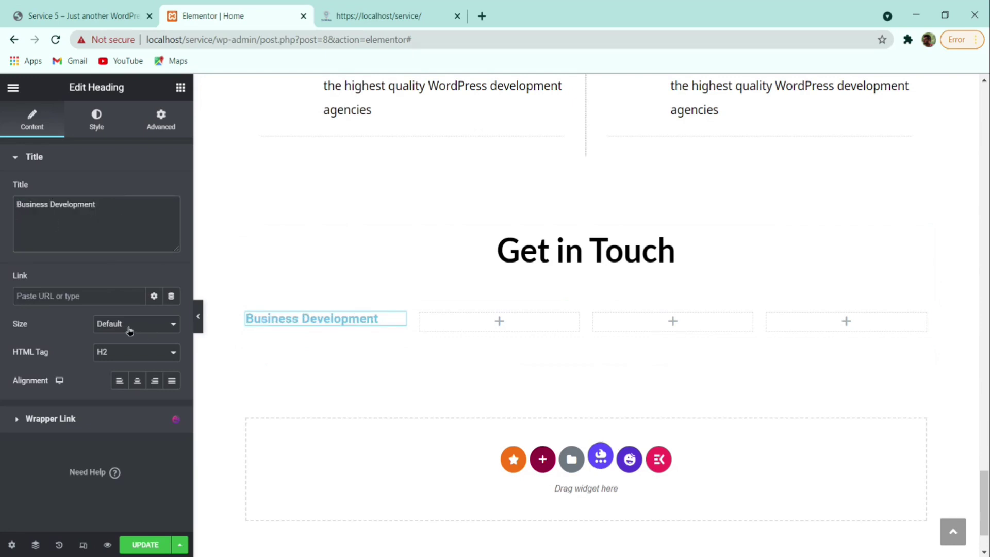
left_click(136, 25)
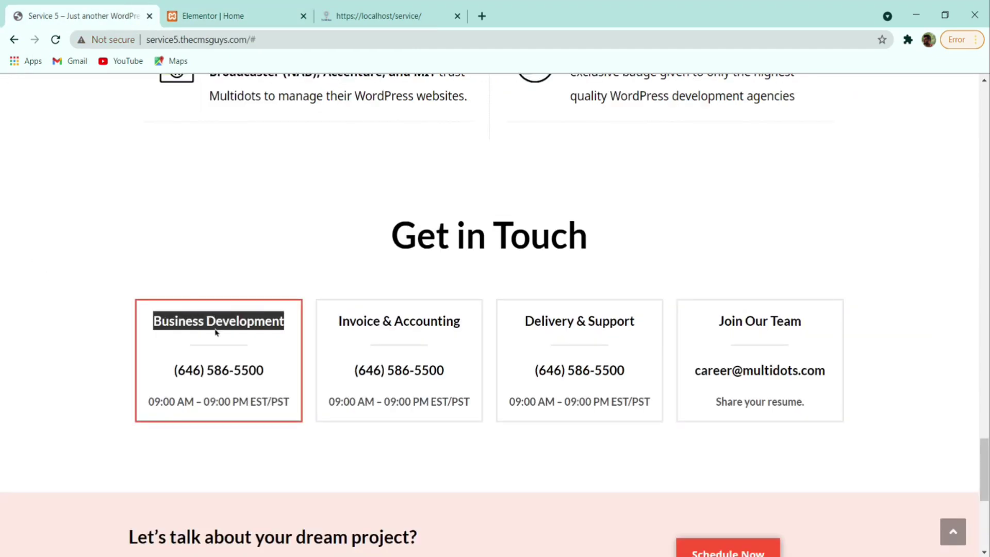
left_click(188, 15)
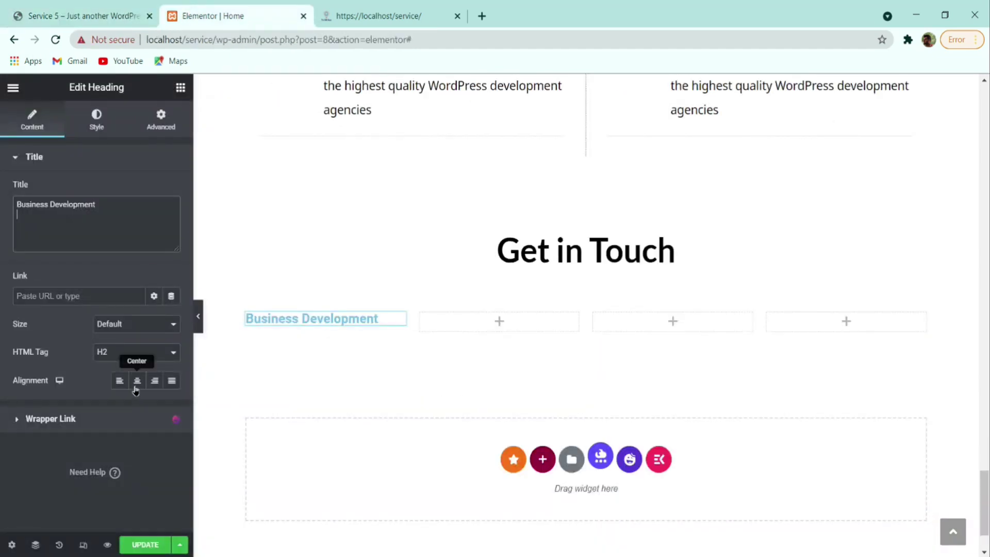
- Centre the heading and make its text colour black (#000000)
left_click(135, 387)
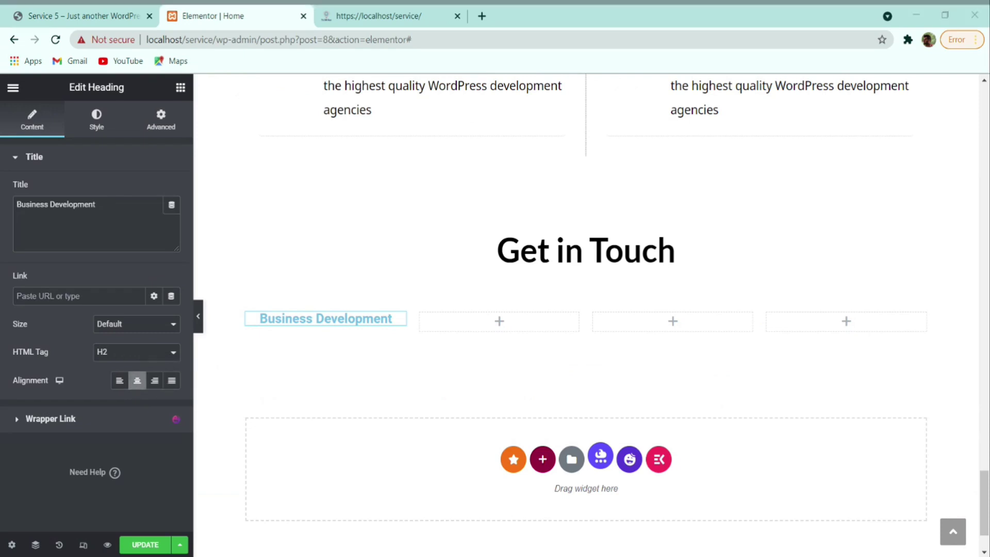
left_click(96, 119)
left_click(173, 190)
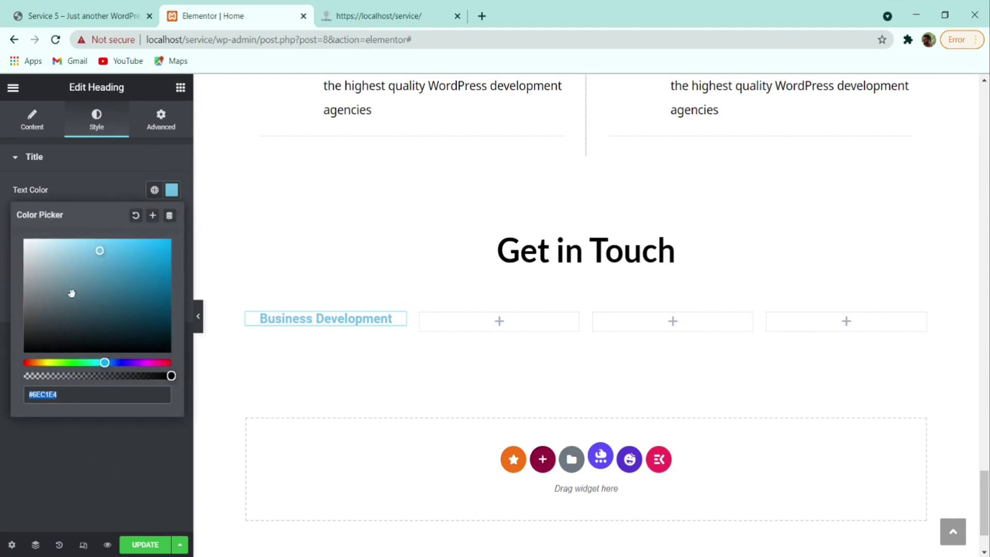
left_click(24, 351)
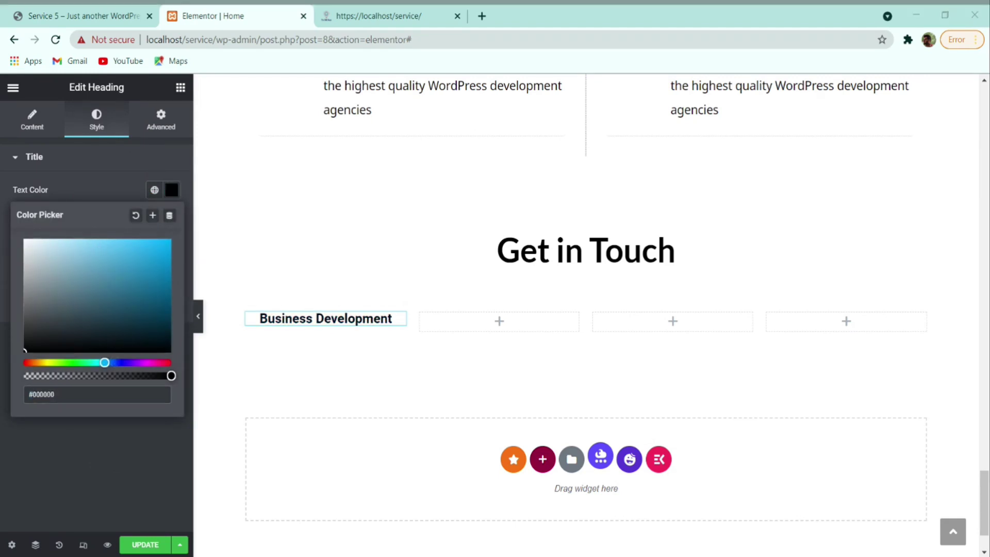
left_click(50, 486)
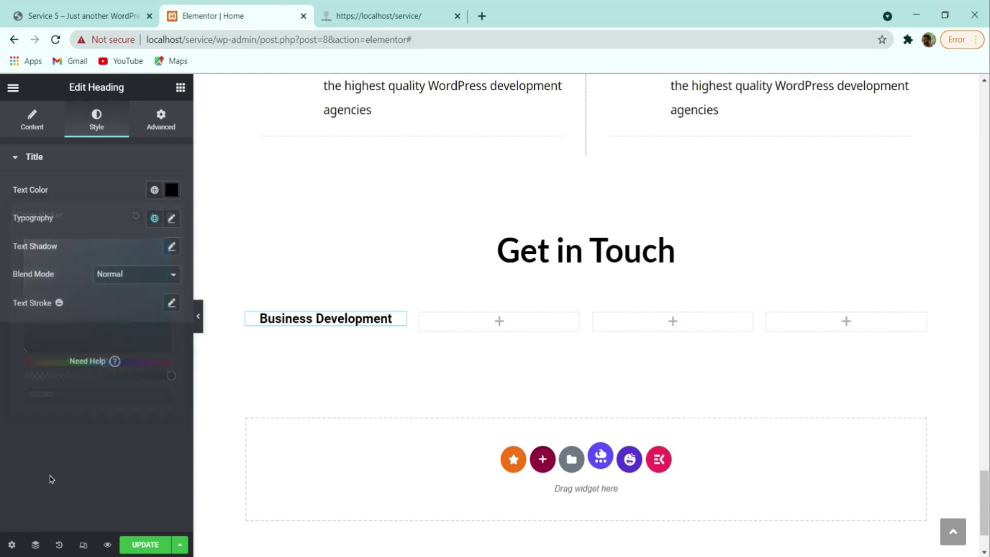
- Set the heading typography to Lato, 20 px size, 28 px line height
left_click(173, 220)
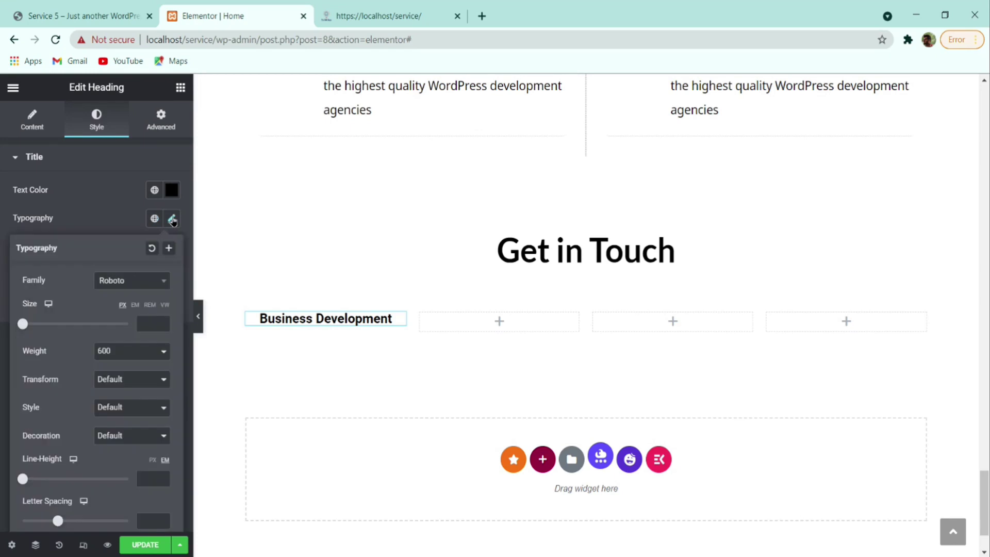
left_click(127, 278)
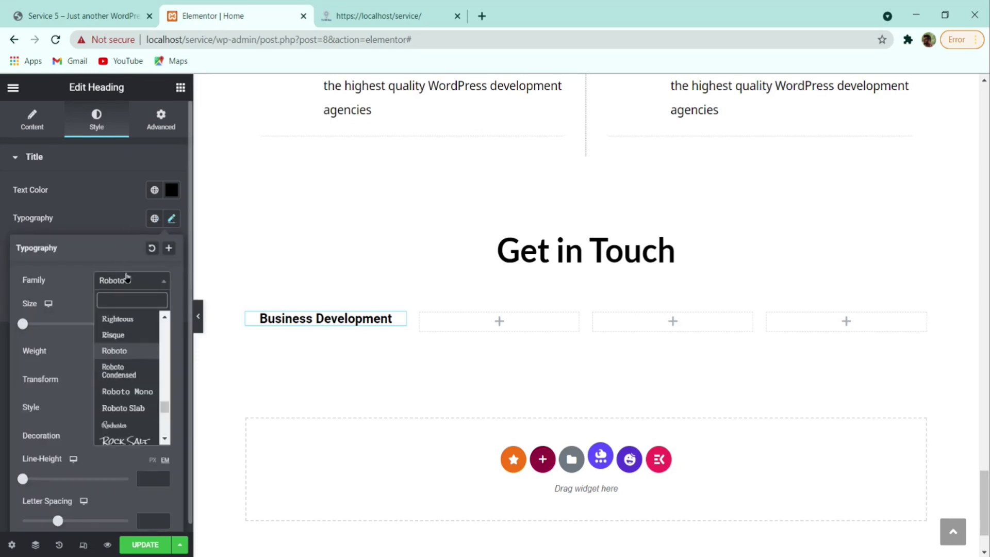
type("lato")
key("Return")
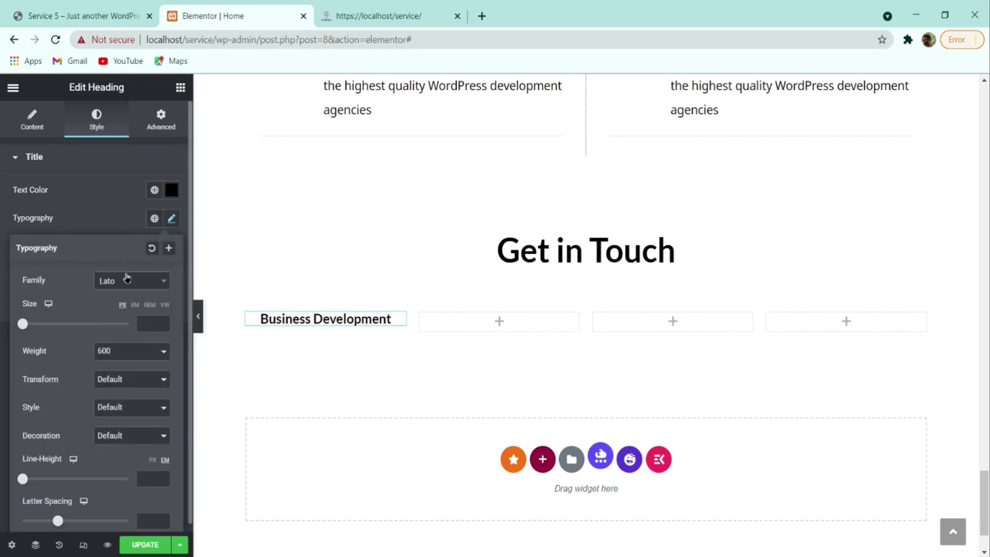
left_click(144, 323)
type("20")
scroll(136, 393, "down", 1)
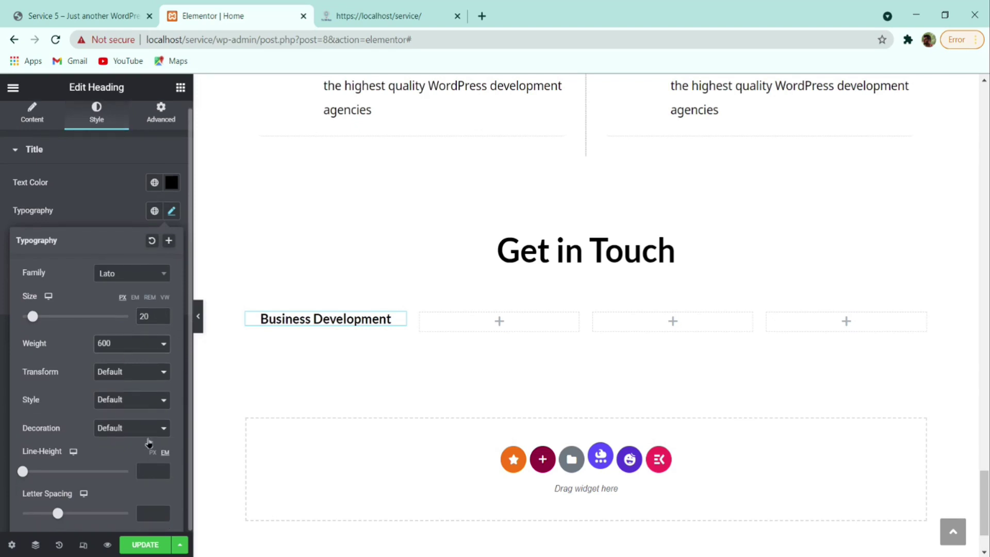
left_click(153, 452)
left_click(155, 465)
type("28")
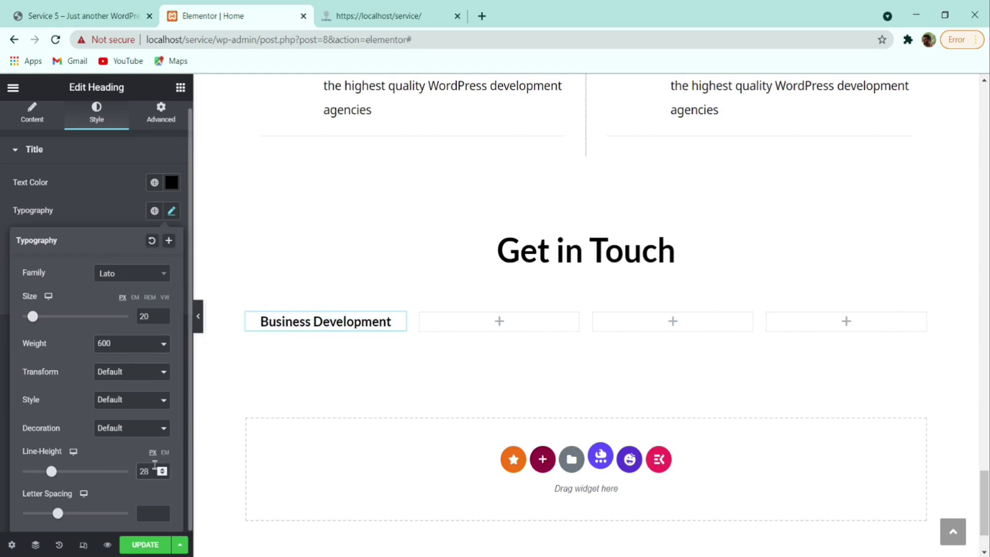
left_click(120, 217)
- Save the page and compare the heading with the reference site
left_click(149, 542)
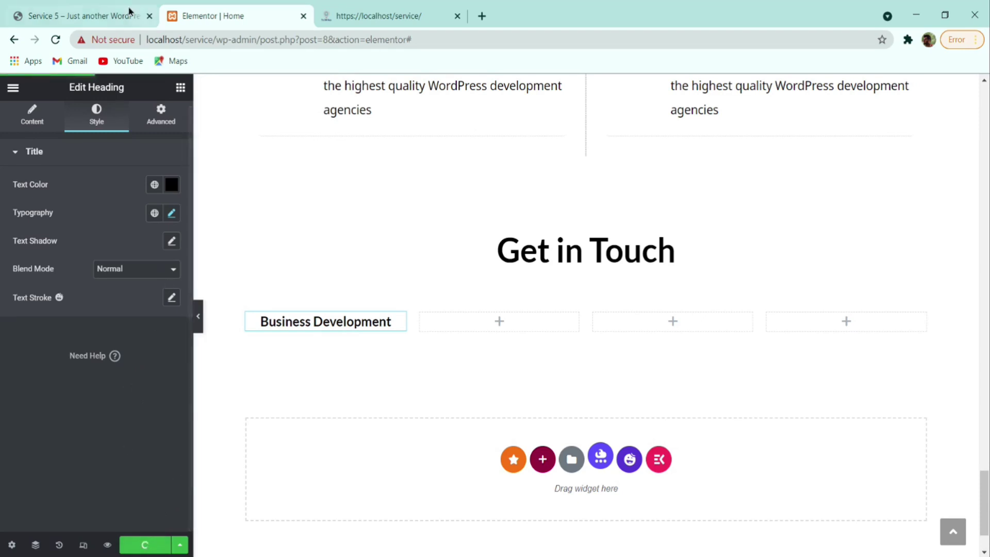
left_click(129, 15)
left_click(234, 351)
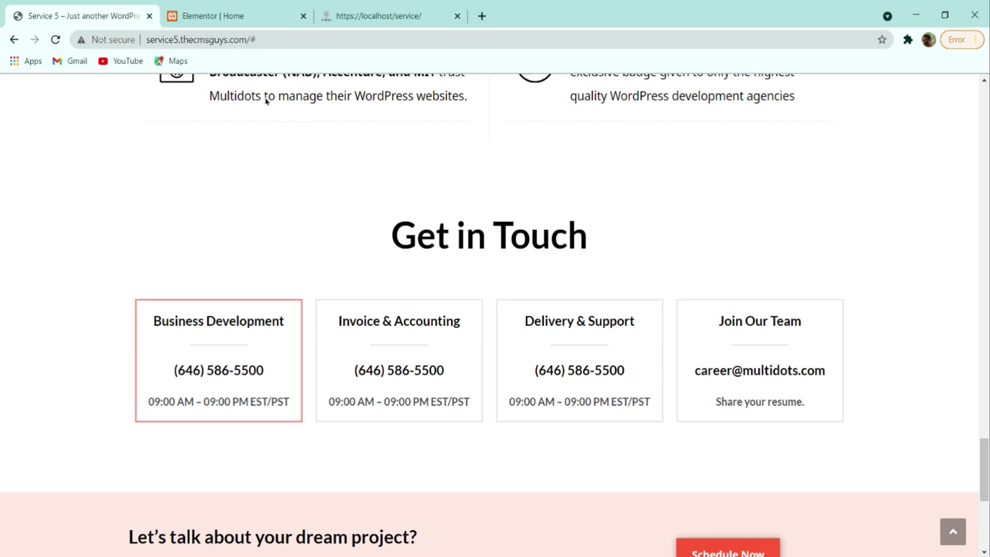
- Add a centred Divider with width 40 under the Business Development heading
left_click(226, 16)
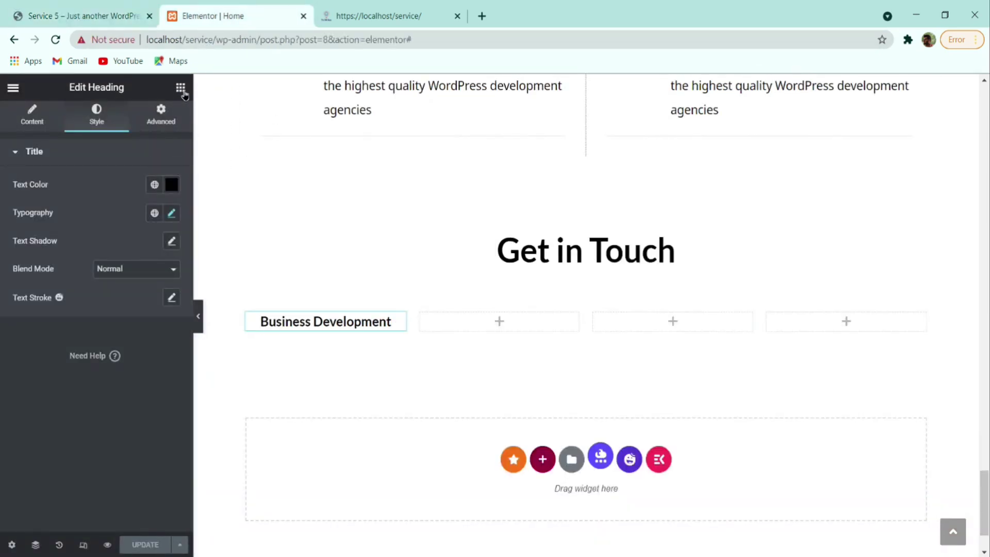
left_click(181, 89)
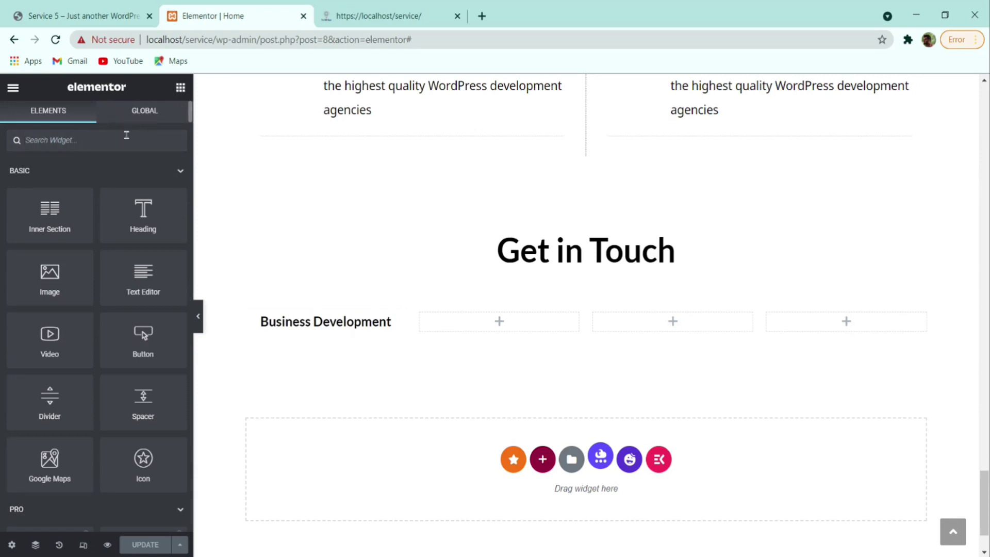
type("divid")
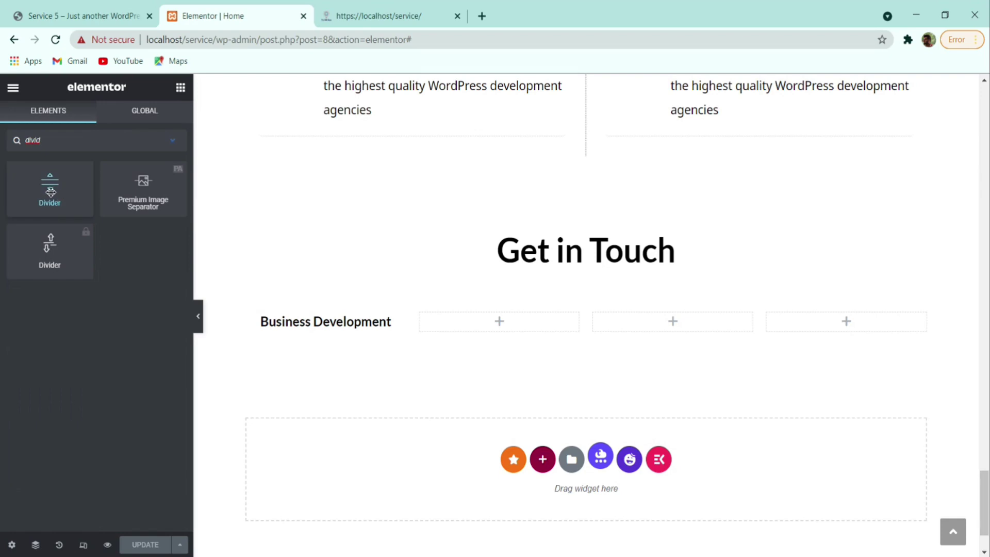
left_click_drag(53, 185, 314, 321)
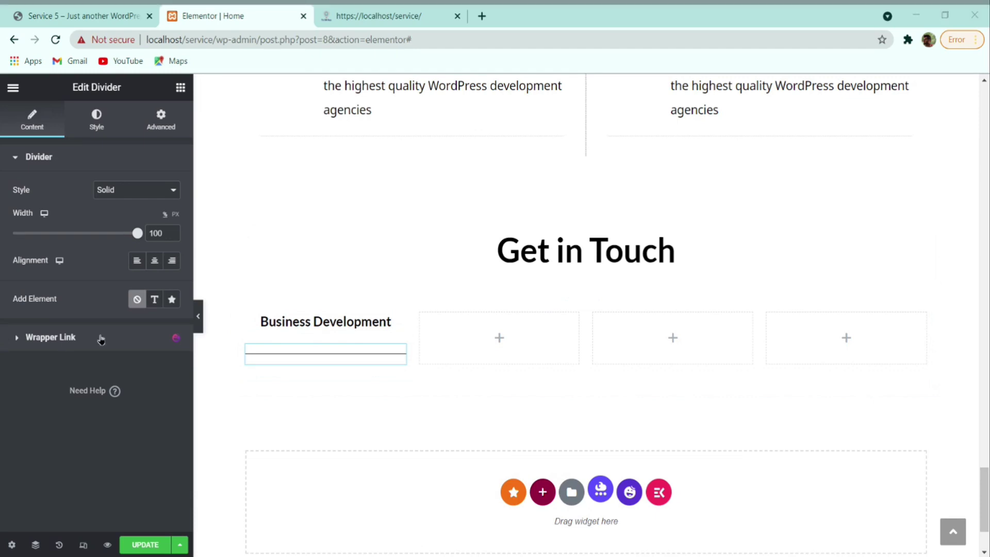
left_click(136, 233)
left_click_drag(136, 233, 89, 233)
key("BackSpace")
type("40")
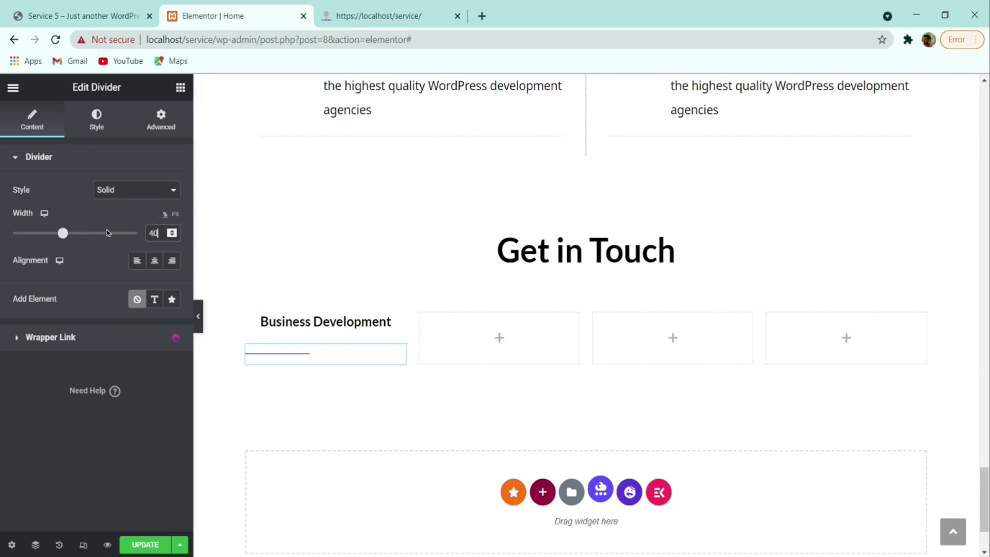
left_click(156, 262)
- Colour the divider light grey #DFDFDF after comparing with the reference site
left_click(110, 21)
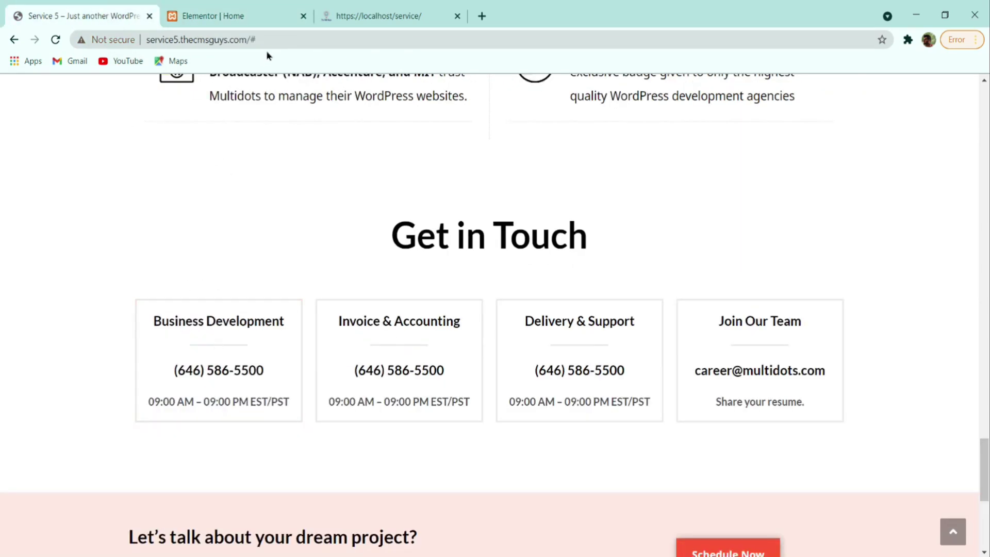
left_click(220, 10)
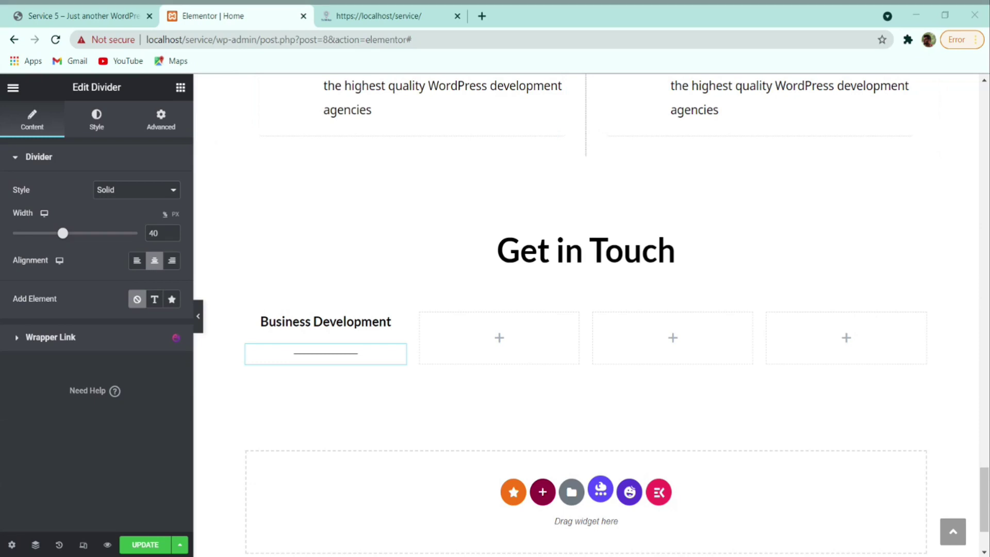
left_click(97, 124)
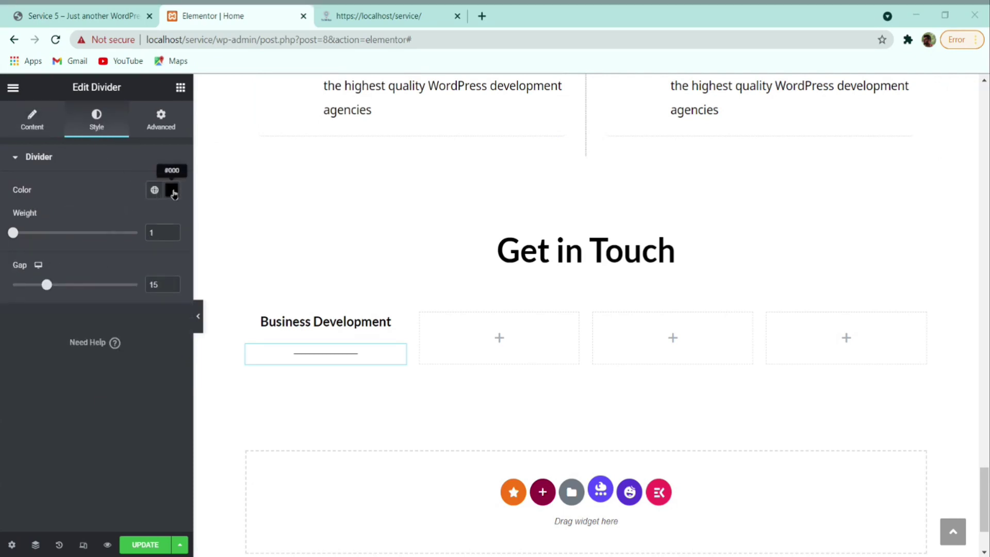
left_click(172, 190)
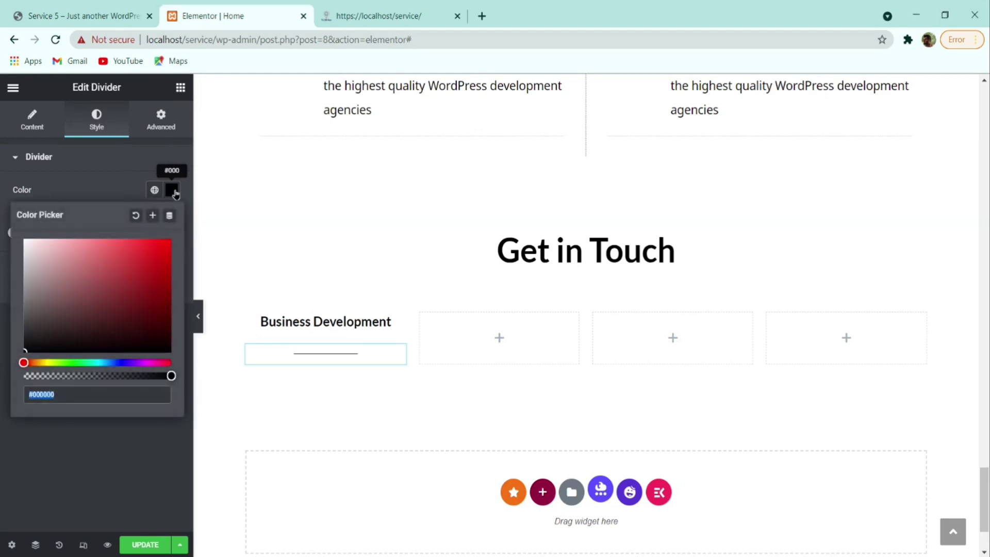
type("#DFDFDF")
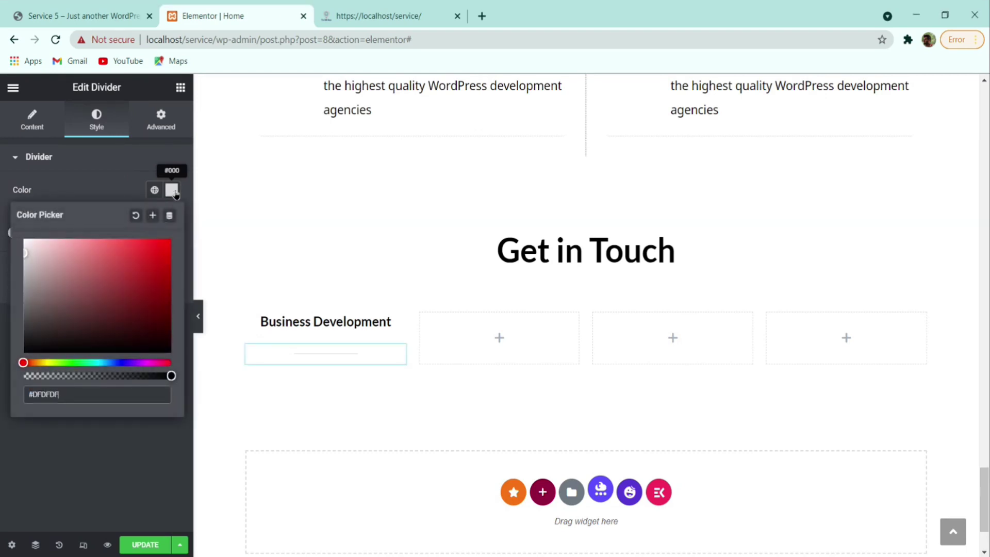
left_click(85, 162)
- Set the divider weight to 2 and gap to 2, then save the page
left_click(97, 163)
double_click(163, 232)
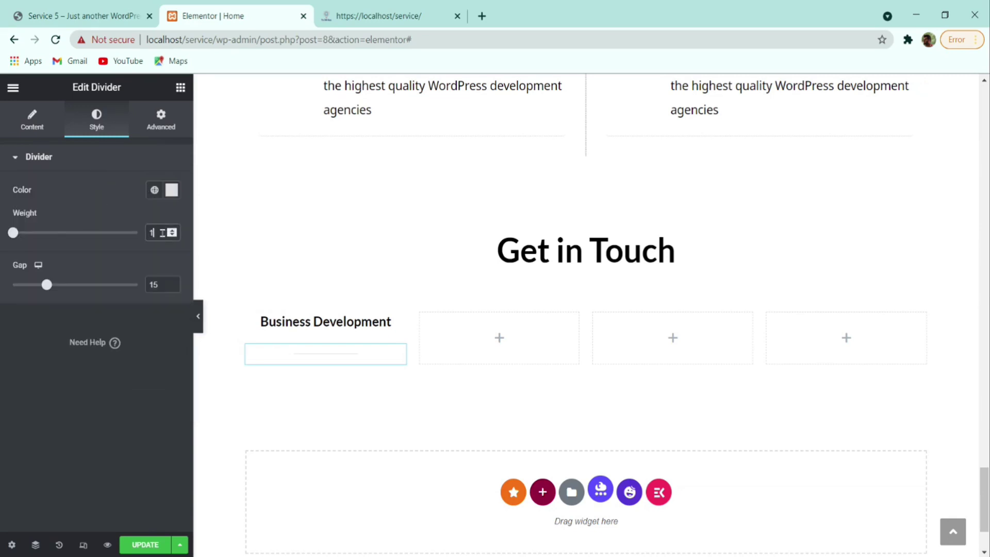
type("2")
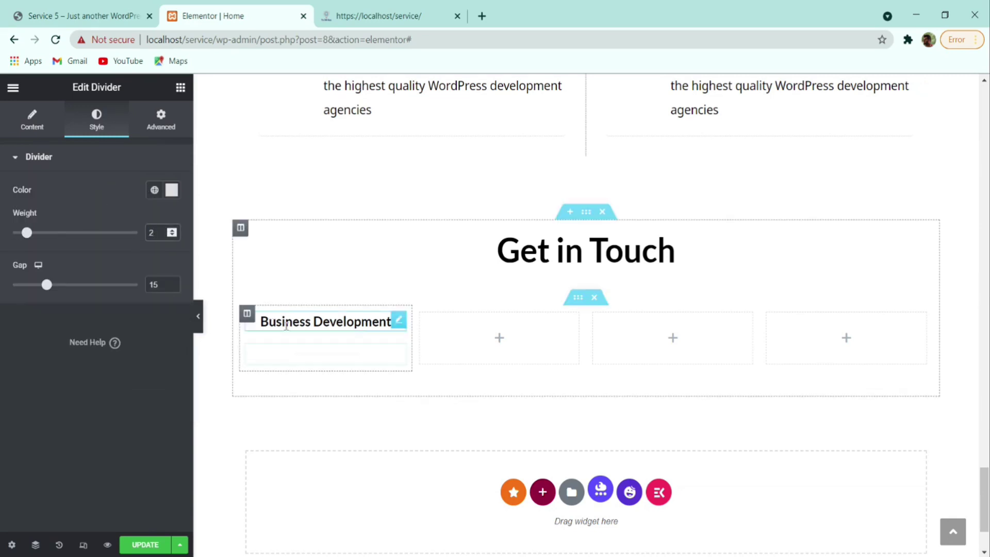
double_click(154, 285)
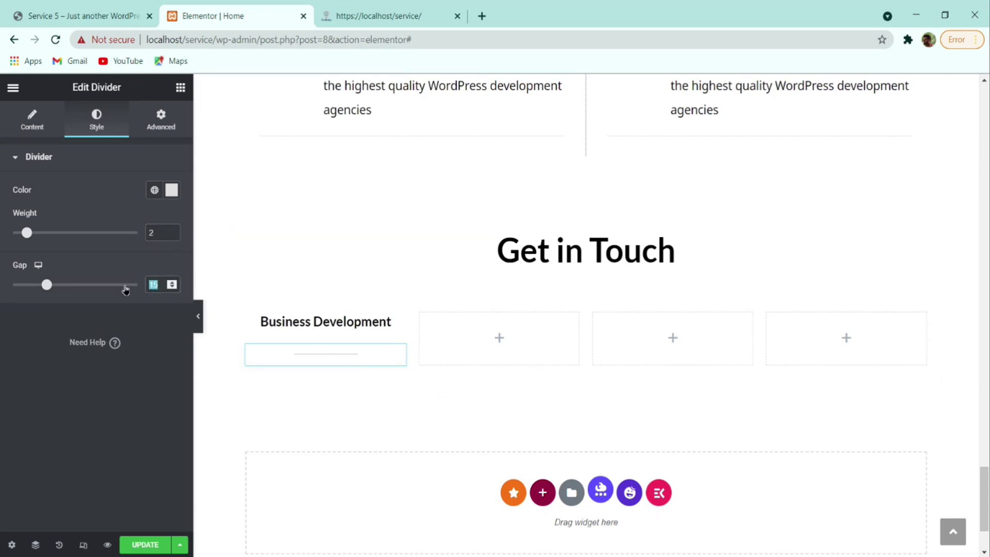
type("4")
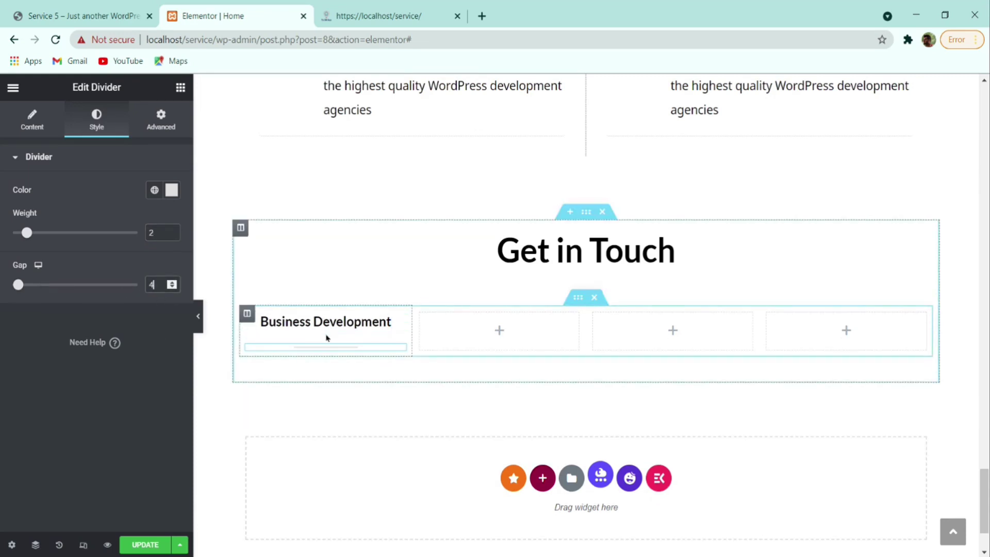
left_click(174, 287)
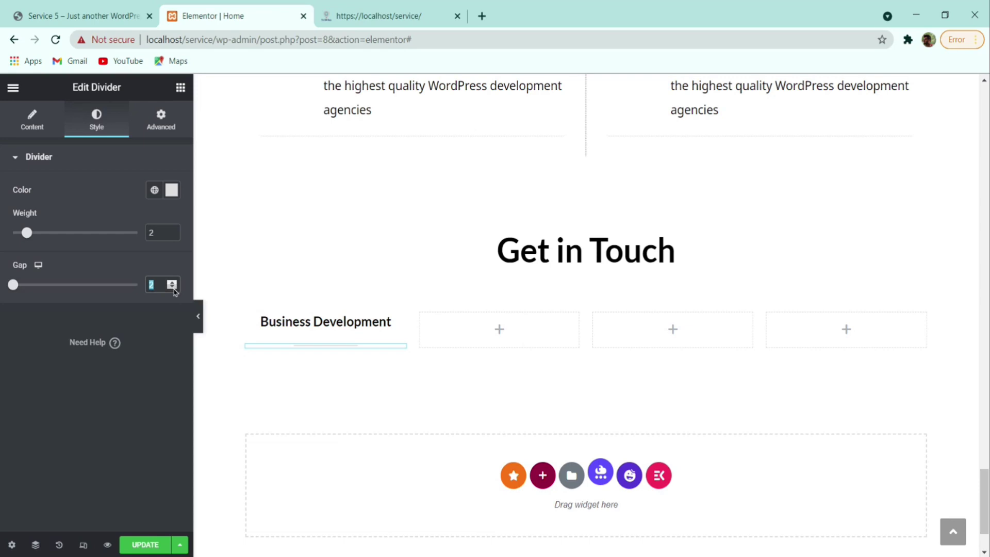
left_click(174, 287)
left_click(145, 546)
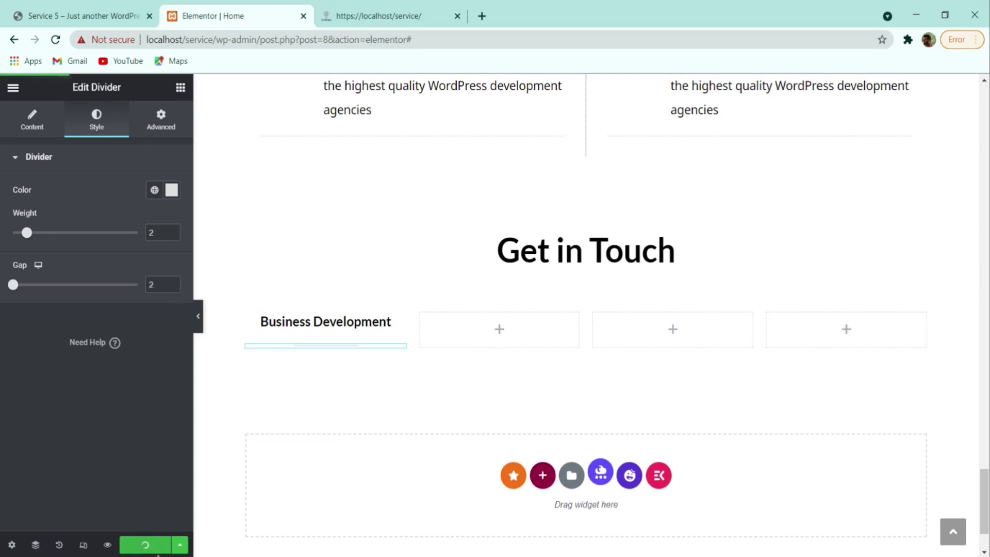
key("ctrl+1")
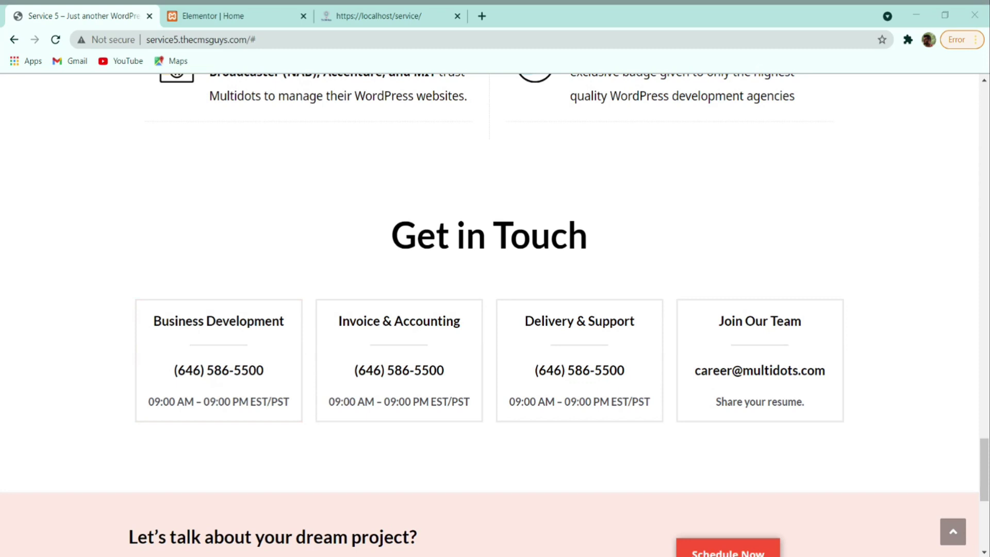
- Copy the phone number from the reference site's contact card
double_click(243, 370)
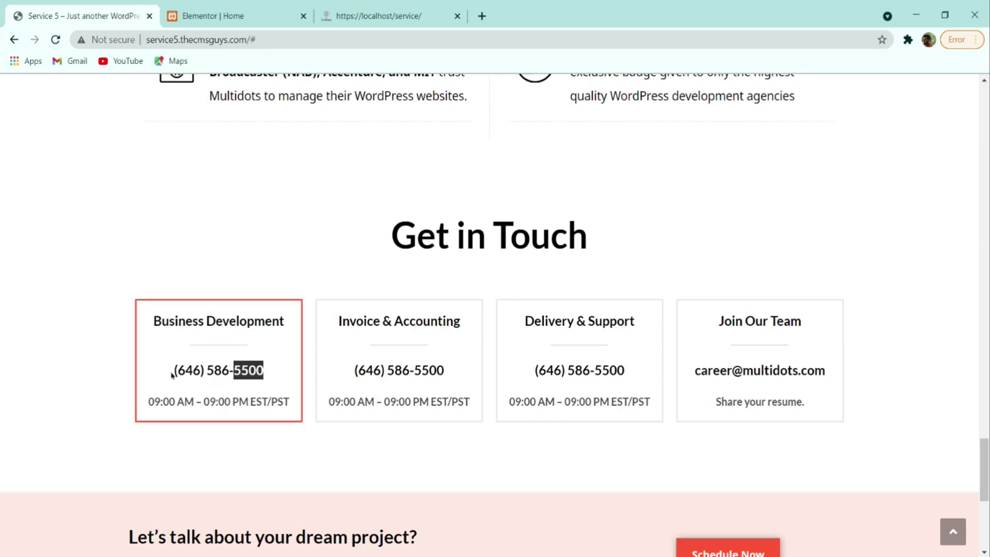
triple_click(214, 370)
key("ctrl+c")
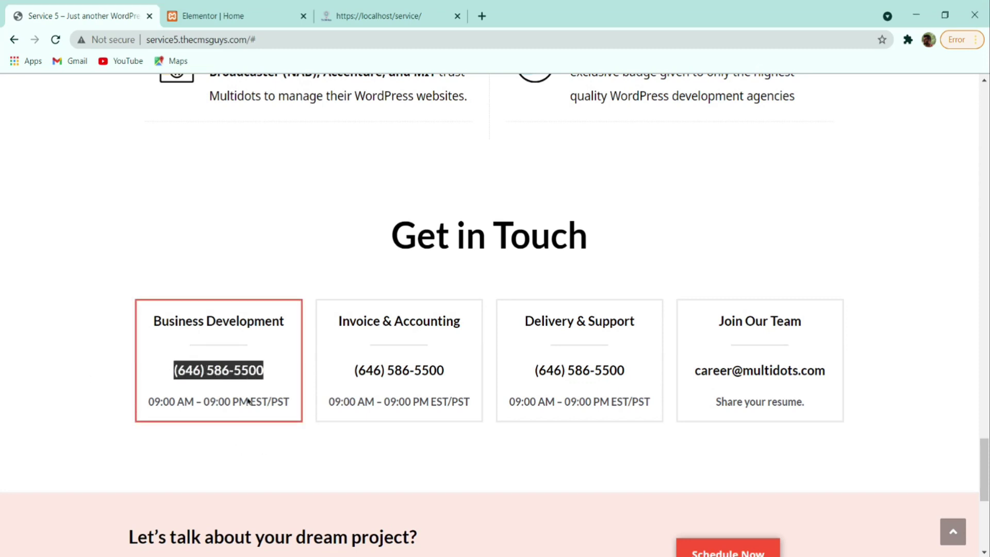
left_click(254, 14)
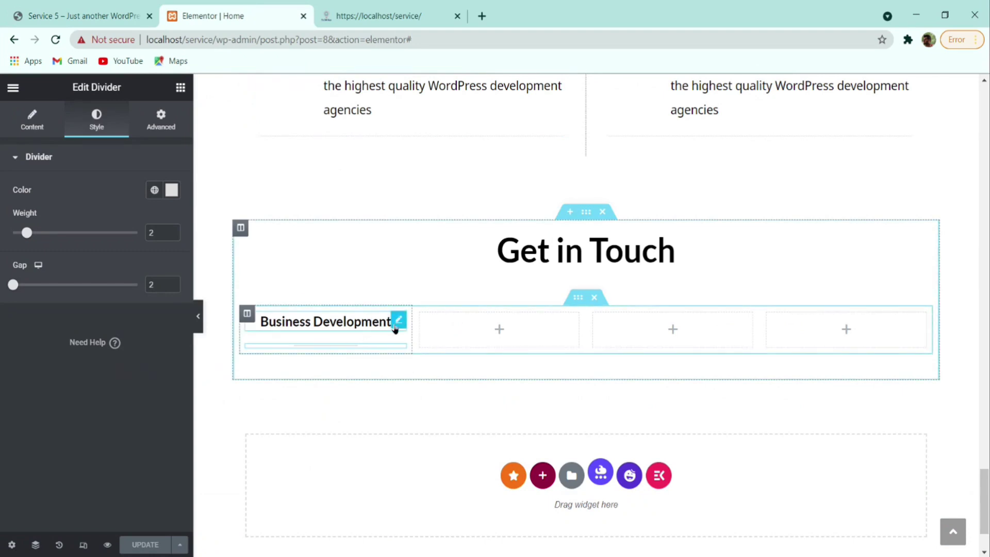
- Duplicate the Business Development heading as the phone number, placed below the divider
right_click(394, 329)
left_click(412, 306)
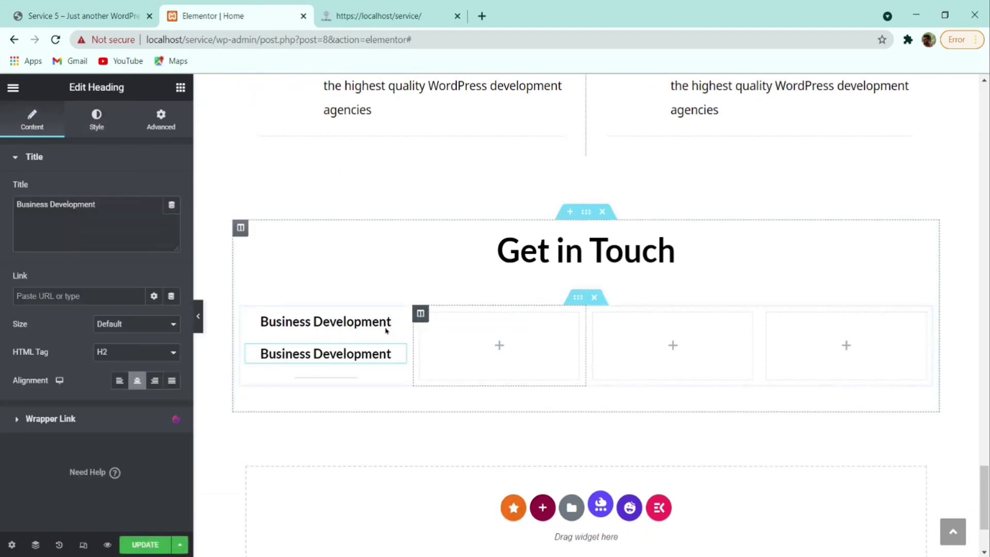
left_click_drag(399, 353, 349, 375)
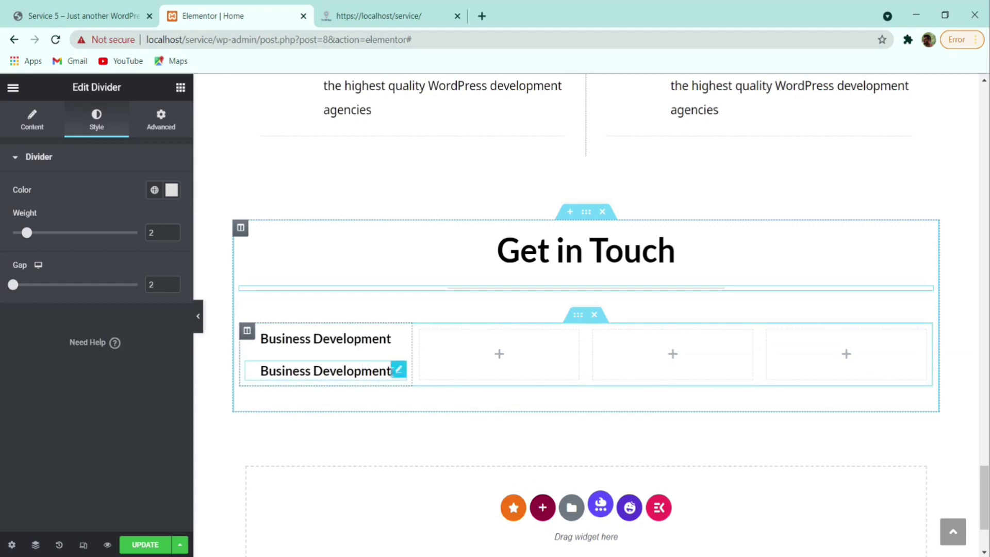
left_click(399, 369)
key("ctrl+a")
key("ctrl+v")
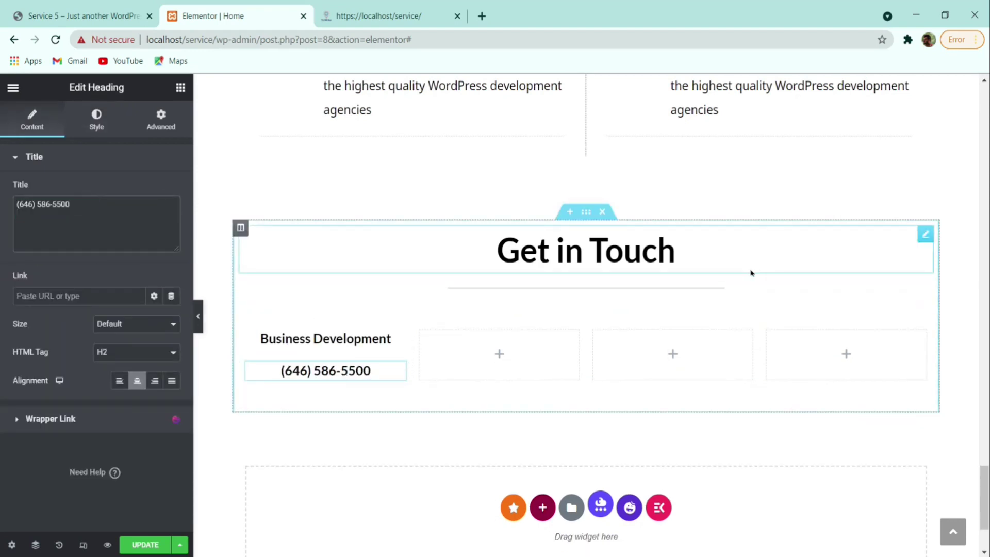
left_click_drag(698, 289, 354, 337)
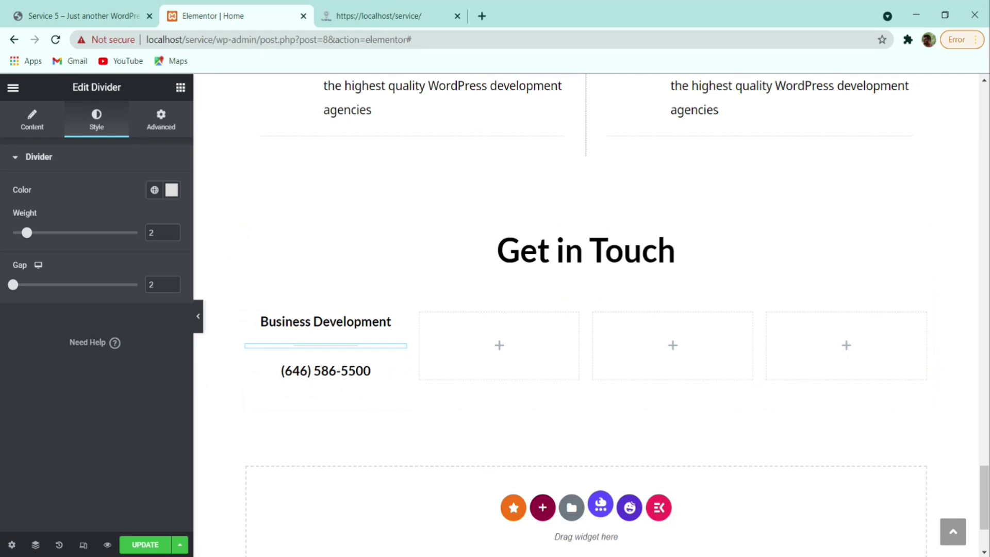
left_click(82, 15)
- Duplicate the phone number heading and replace its title with the copied '09:00 AM – 09:00 PM EST/PST' line
left_click_drag(233, 401, 217, 397)
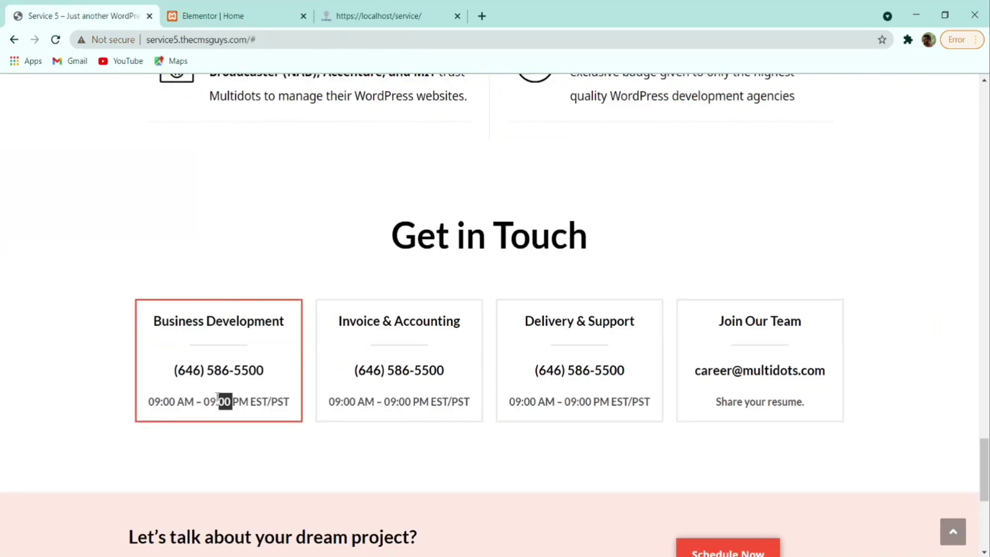
triple_click(182, 401)
key("ctrl+c")
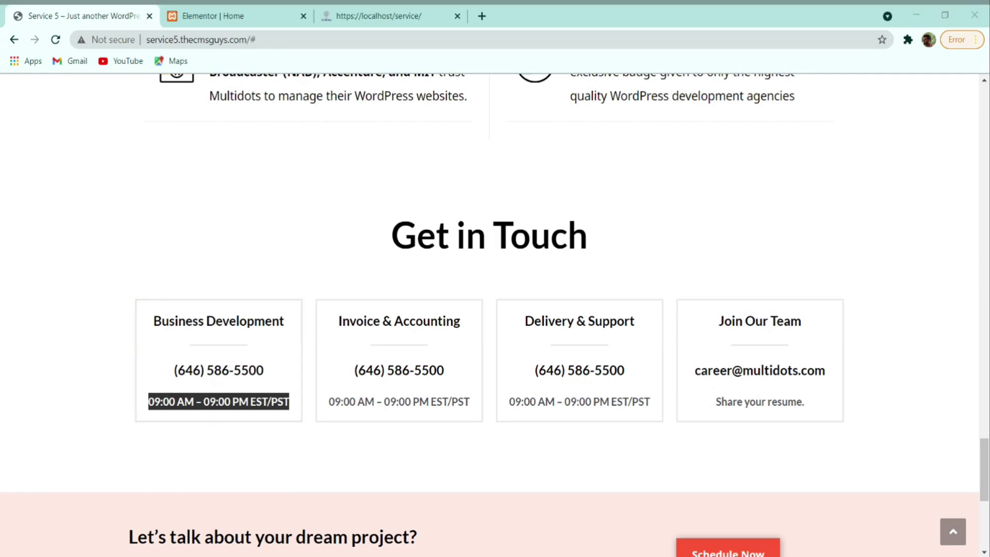
left_click(212, 15)
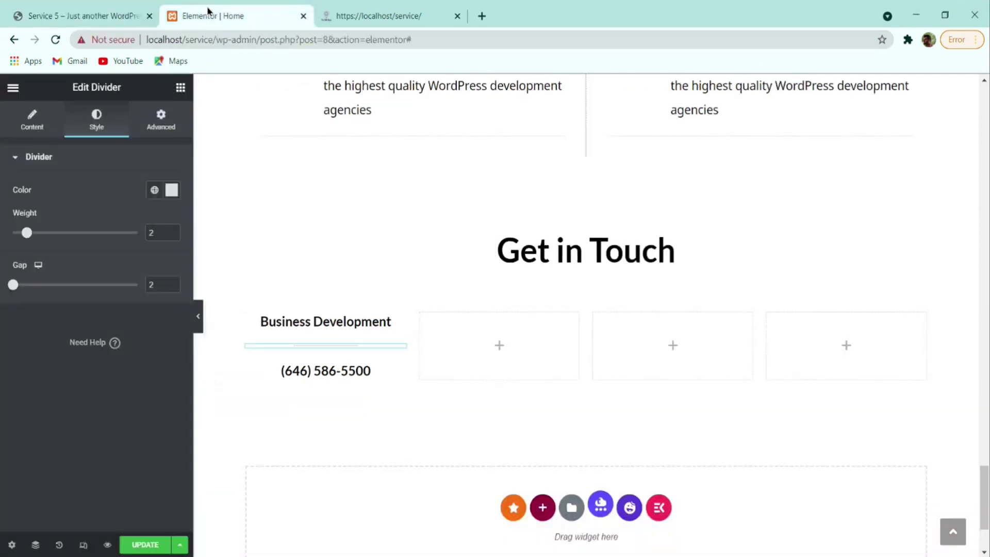
right_click(334, 322)
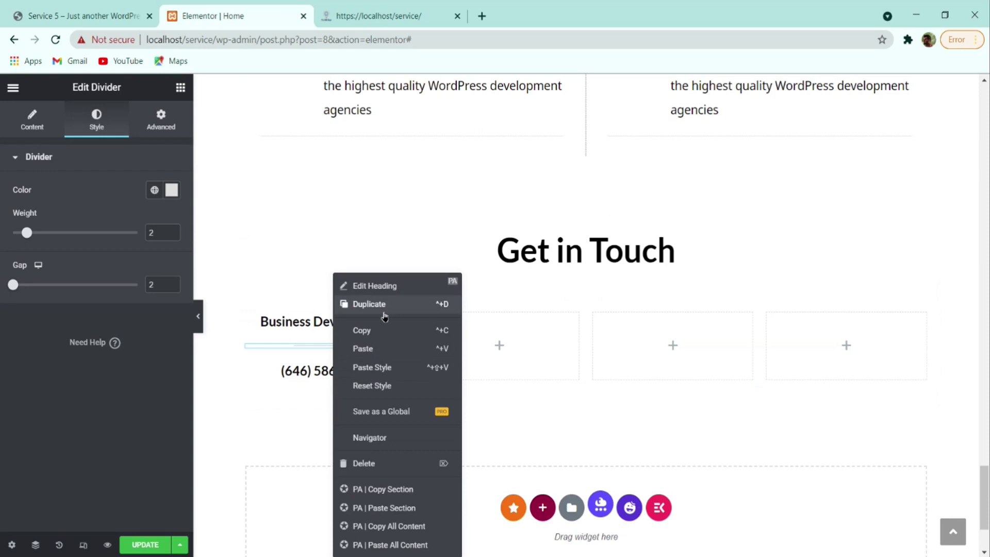
left_click(381, 305)
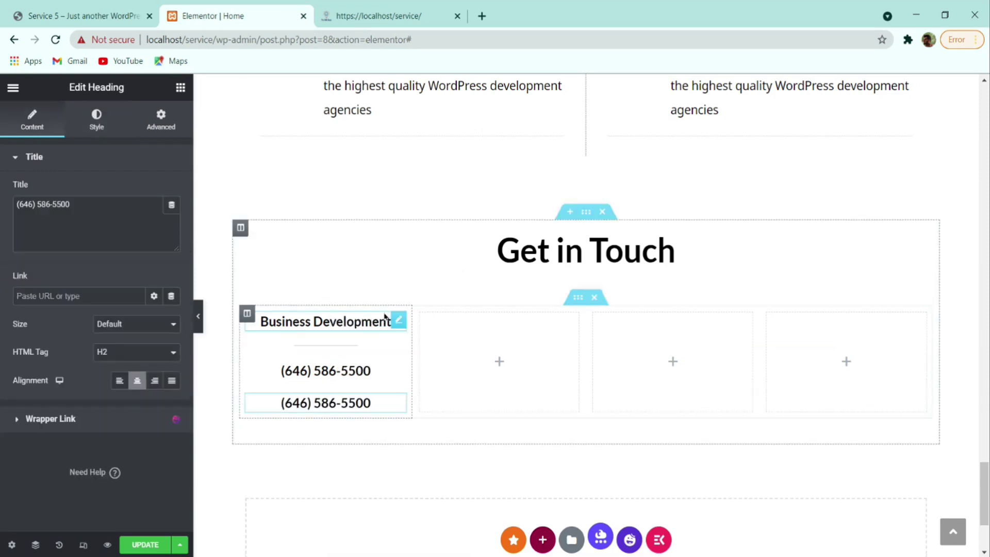
triple_click(136, 223)
key("ctrl+v")
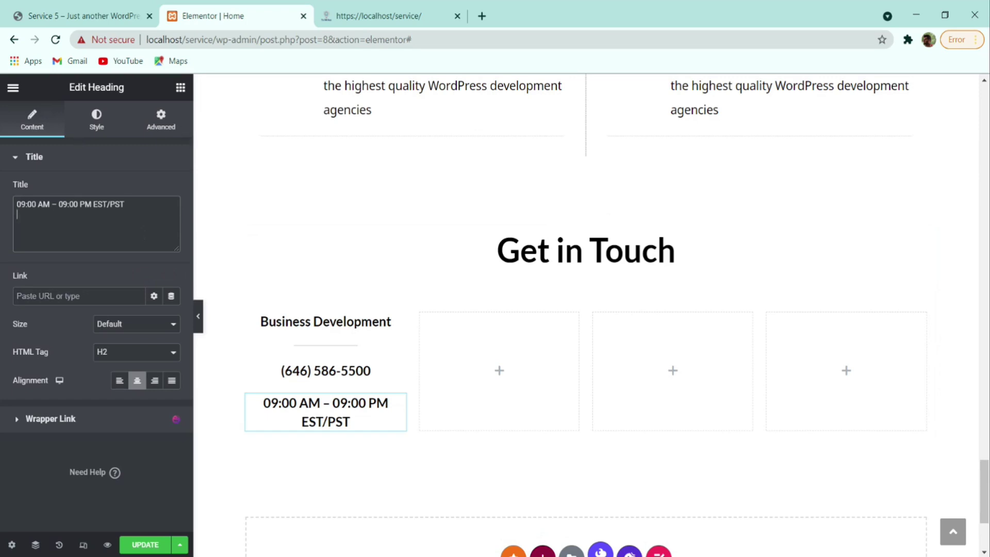
- Set the hours heading's text colour to grey #4C5056
left_click(94, 126)
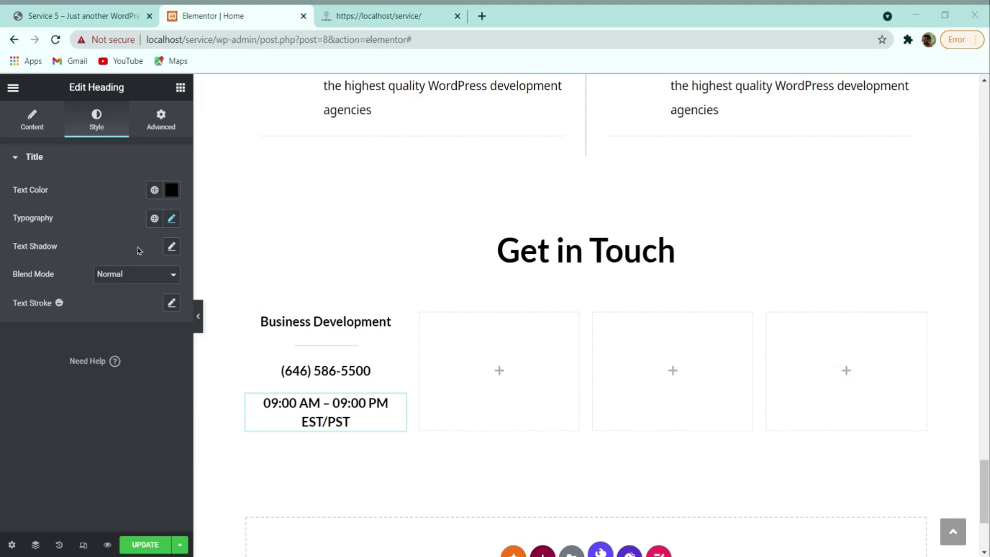
left_click(172, 190)
type("#4C5056")
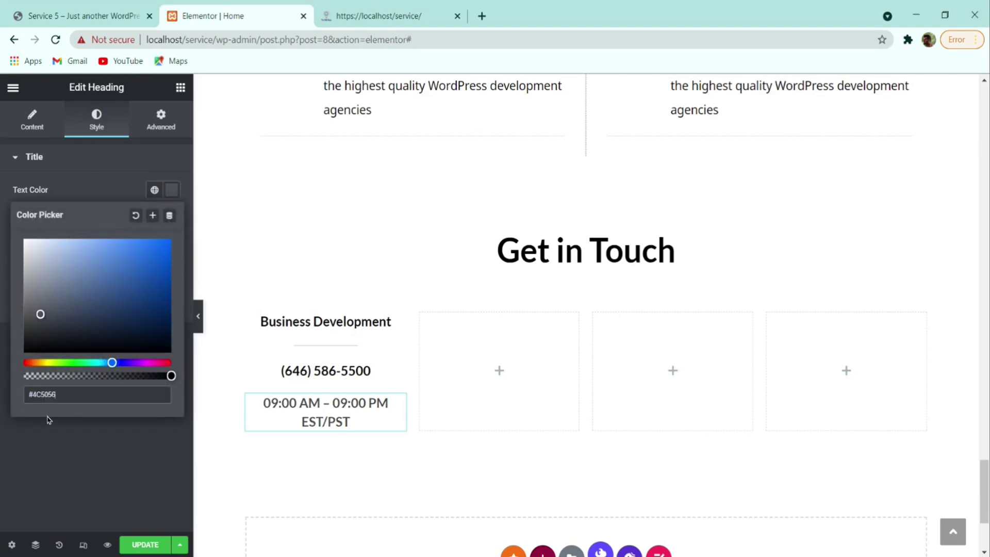
left_click(52, 441)
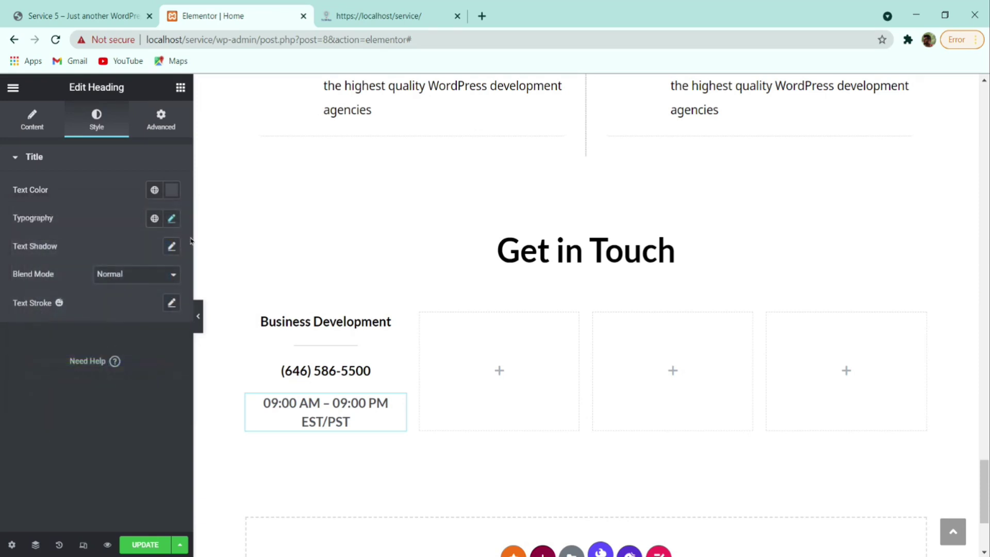
- Give the hours text font size 16 and line height 26, then compare with the reference site
left_click(172, 219)
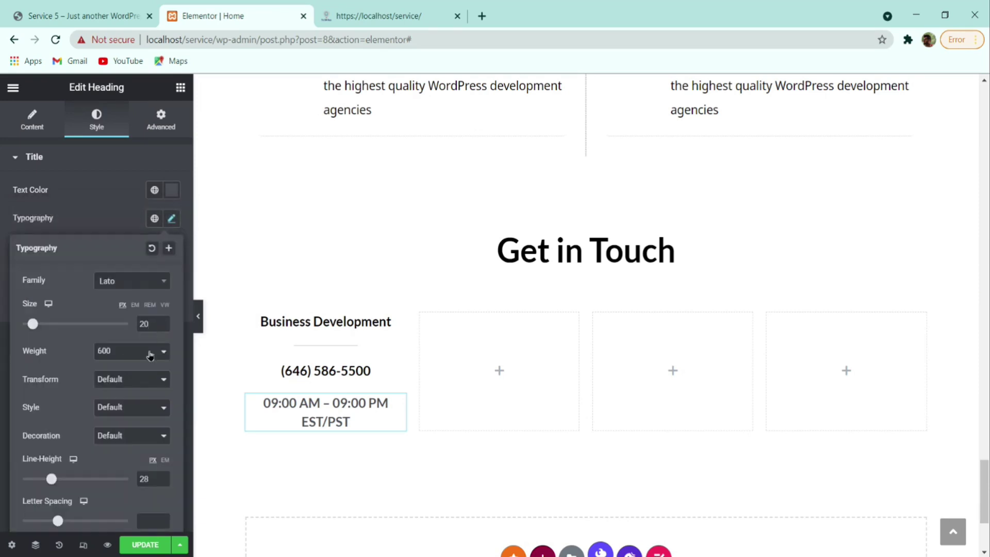
left_click_drag(154, 323, 133, 323)
type("16")
left_click_drag(154, 478, 125, 481)
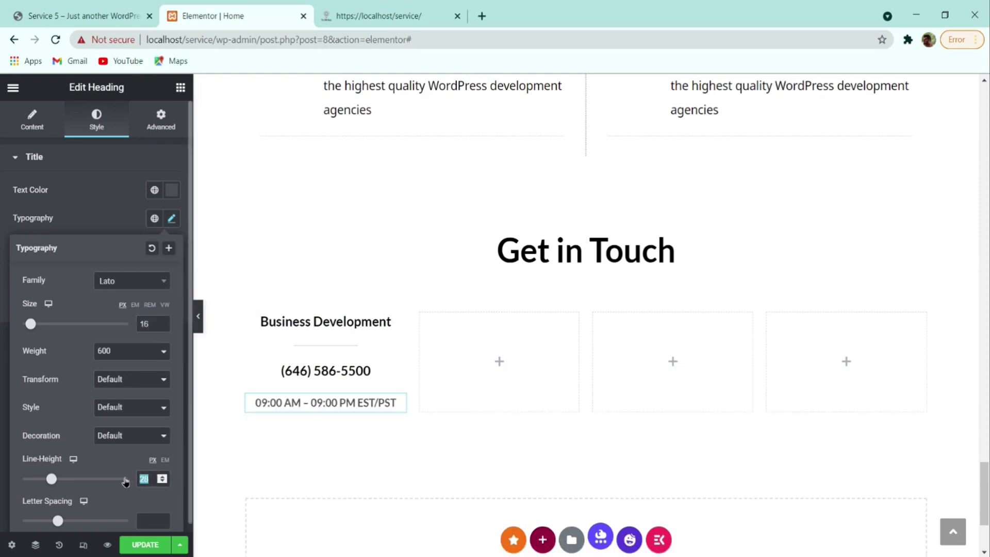
type("26")
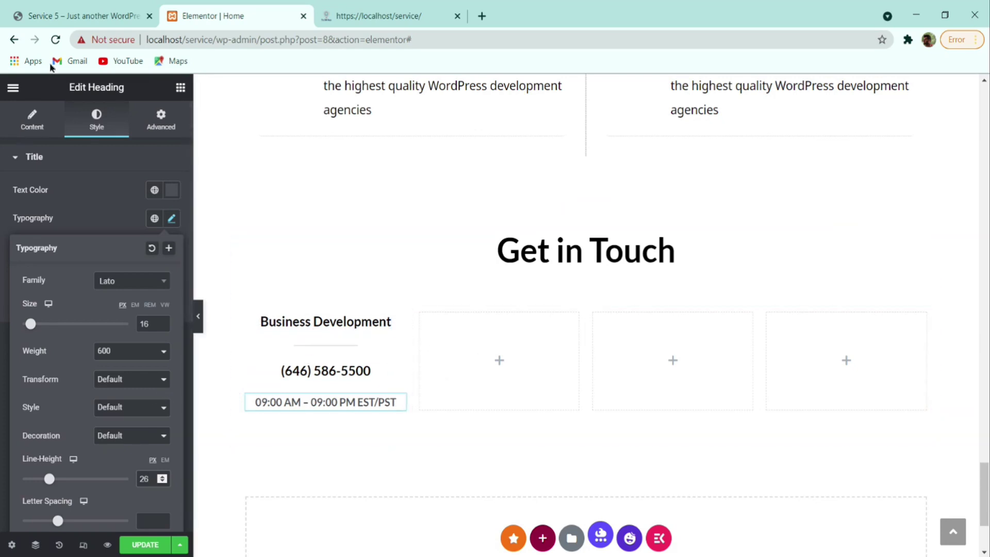
left_click(72, 13)
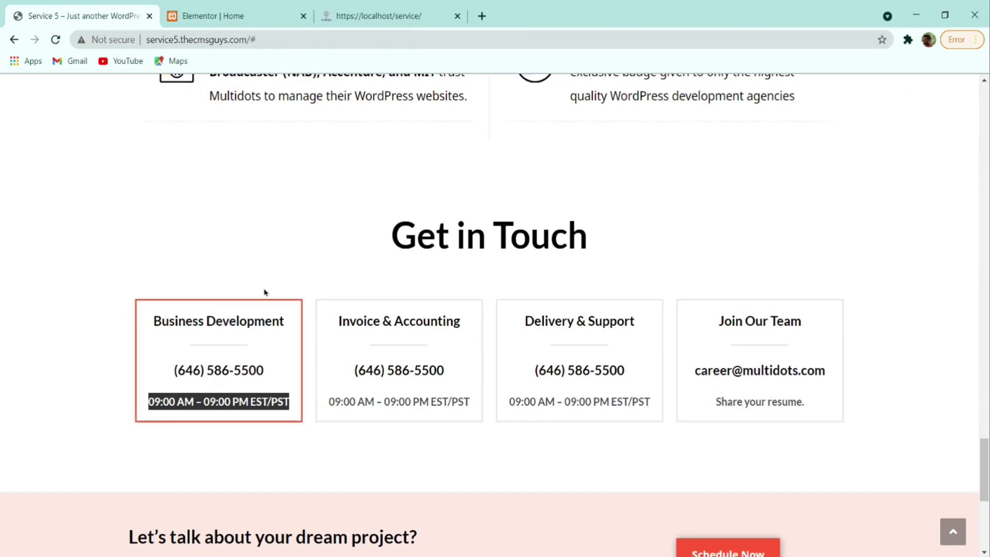
left_click(270, 361)
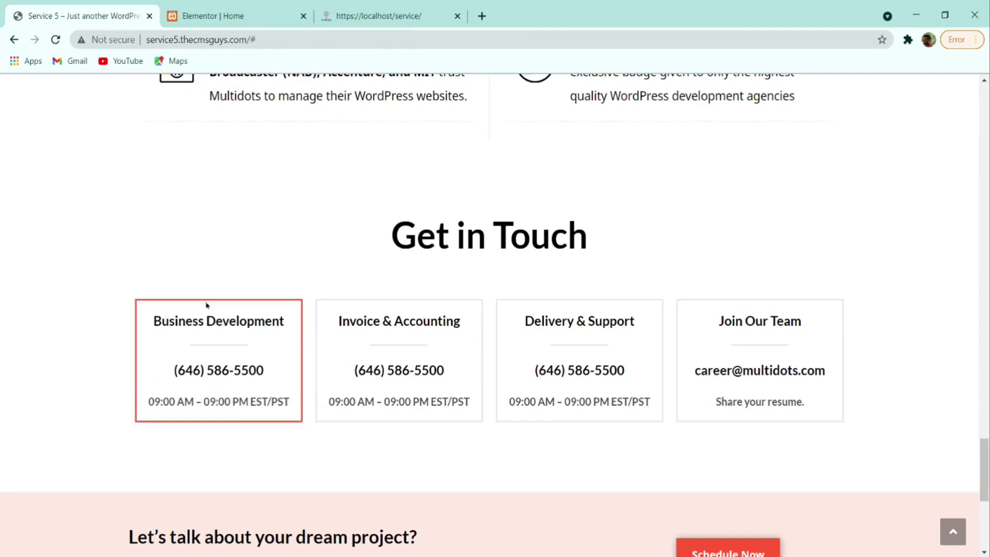
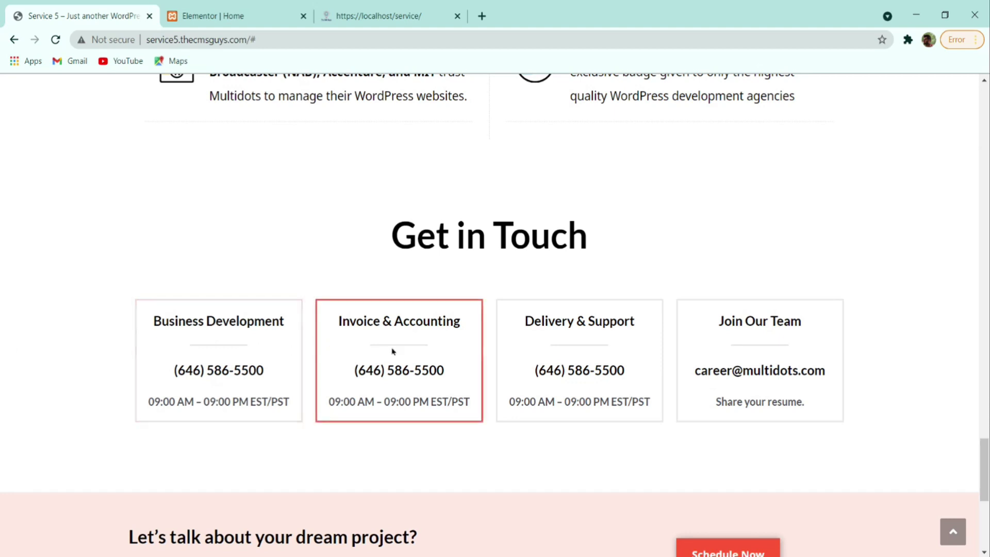
- Set a linked 10px margin on all sides of the Business Development column
left_click(248, 13)
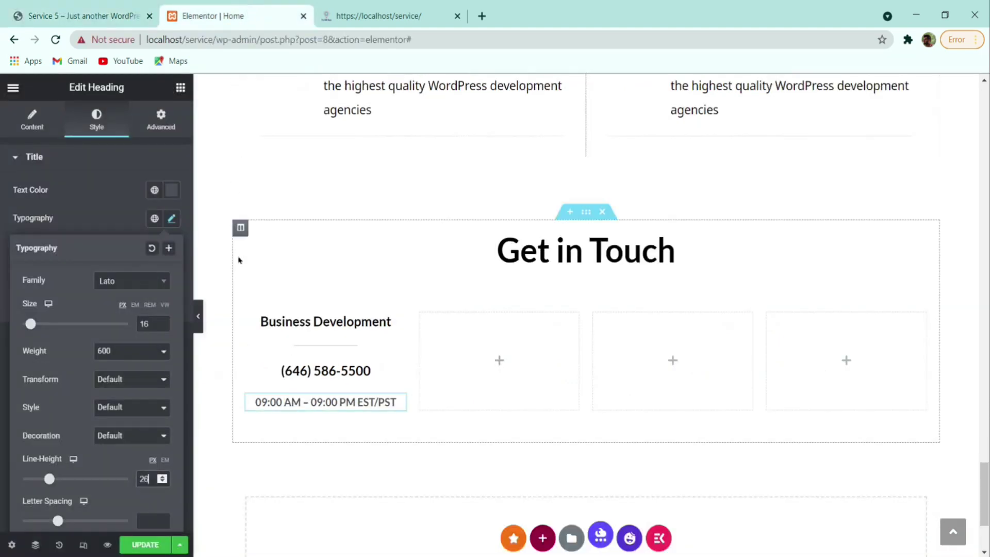
left_click(246, 314)
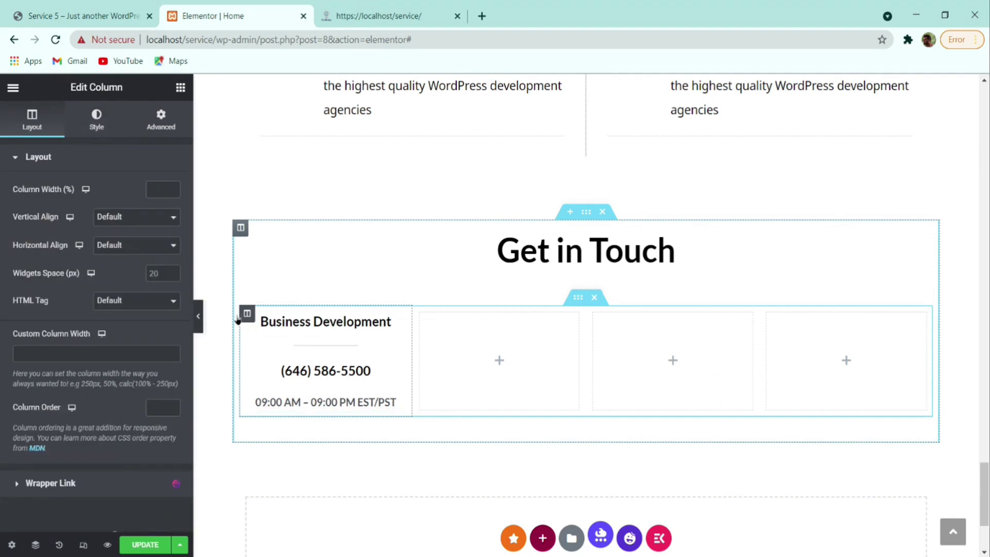
left_click(175, 118)
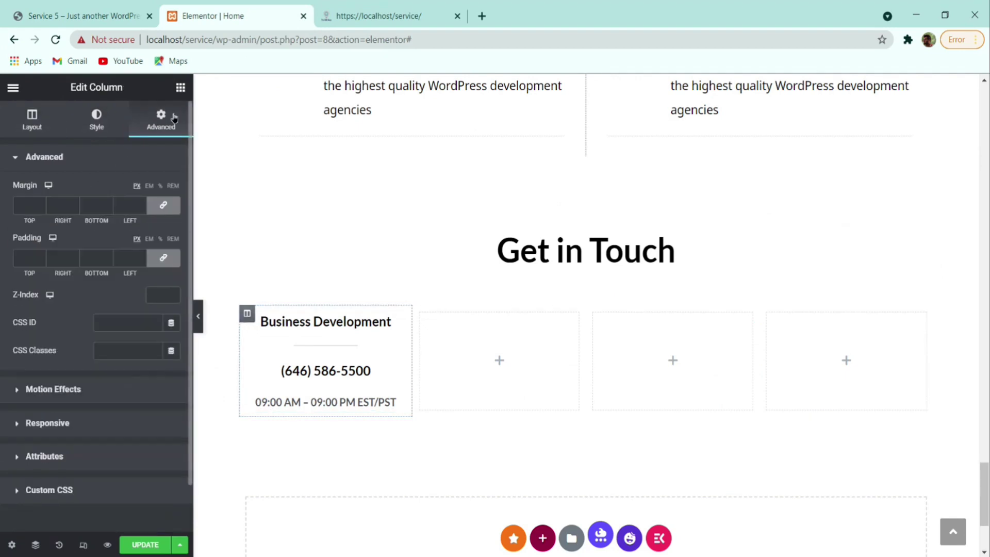
left_click(26, 205)
type("10")
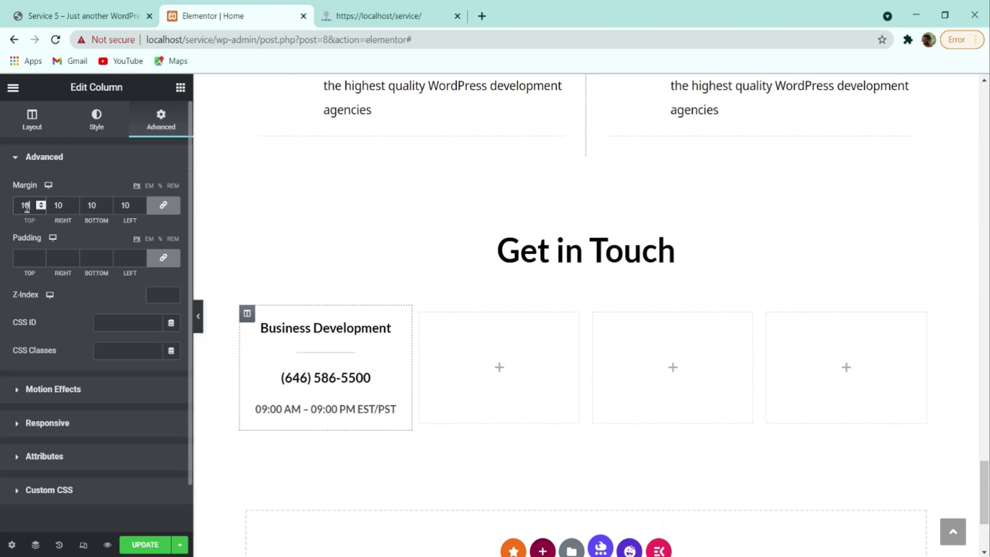
left_click(0, 247)
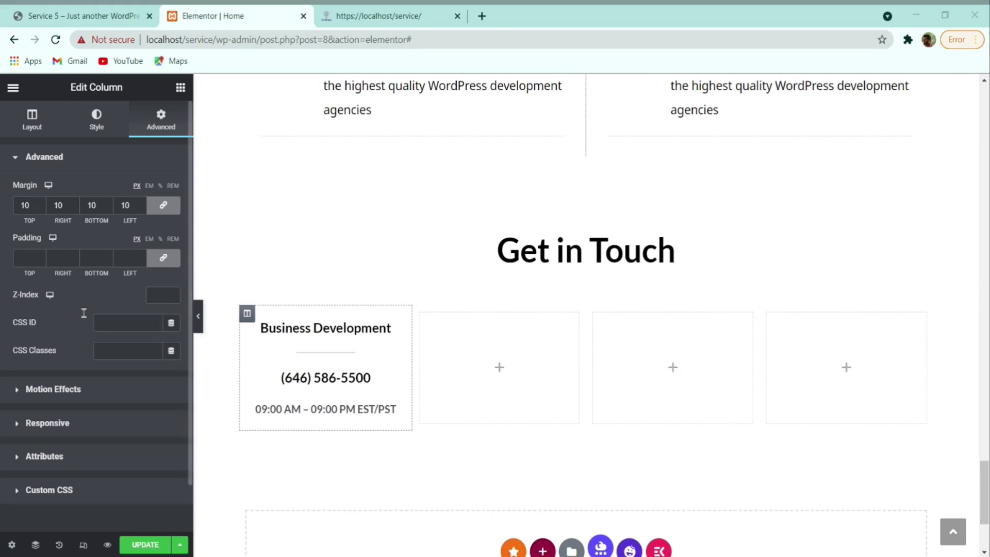
left_click(102, 126)
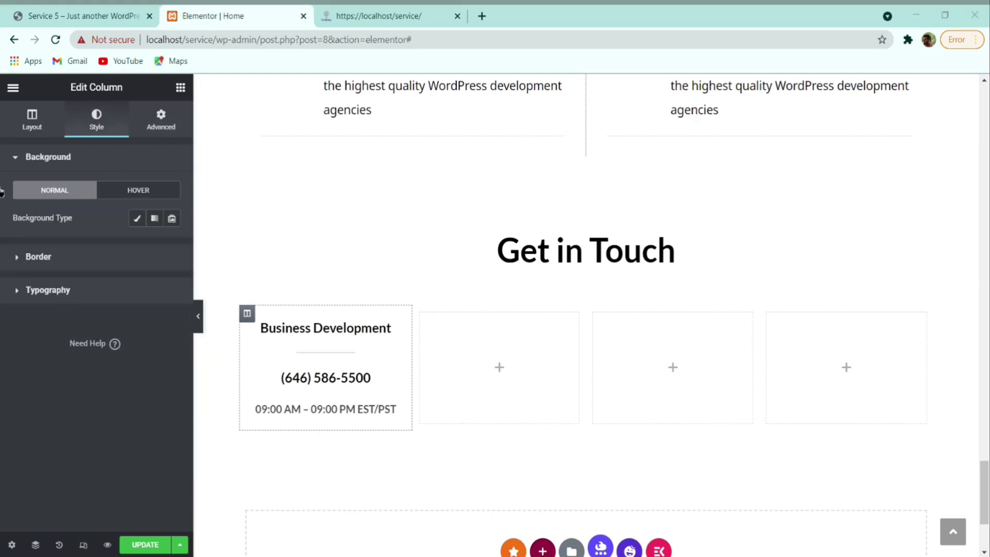
- Give the column a solid border 3 wide on all sides
left_click(83, 263)
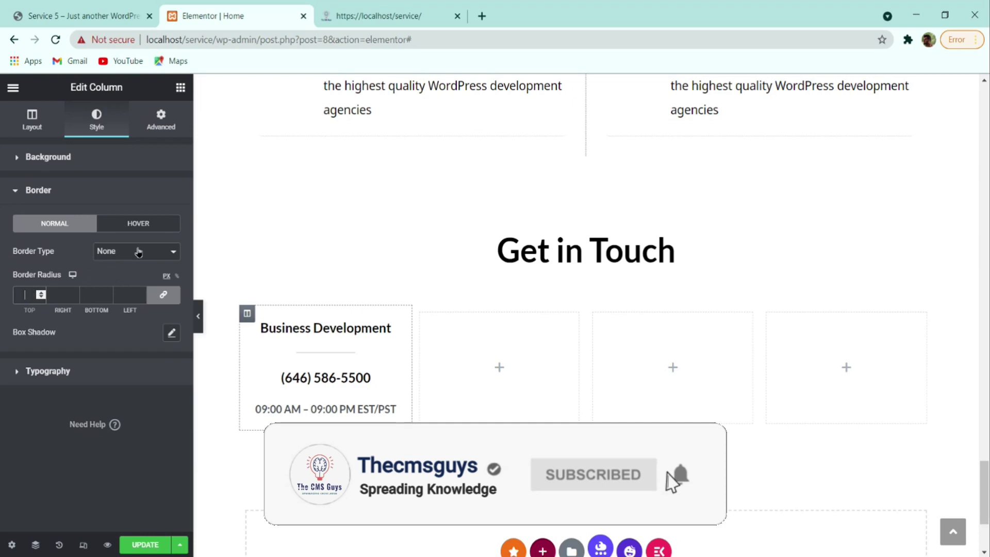
left_click(117, 265)
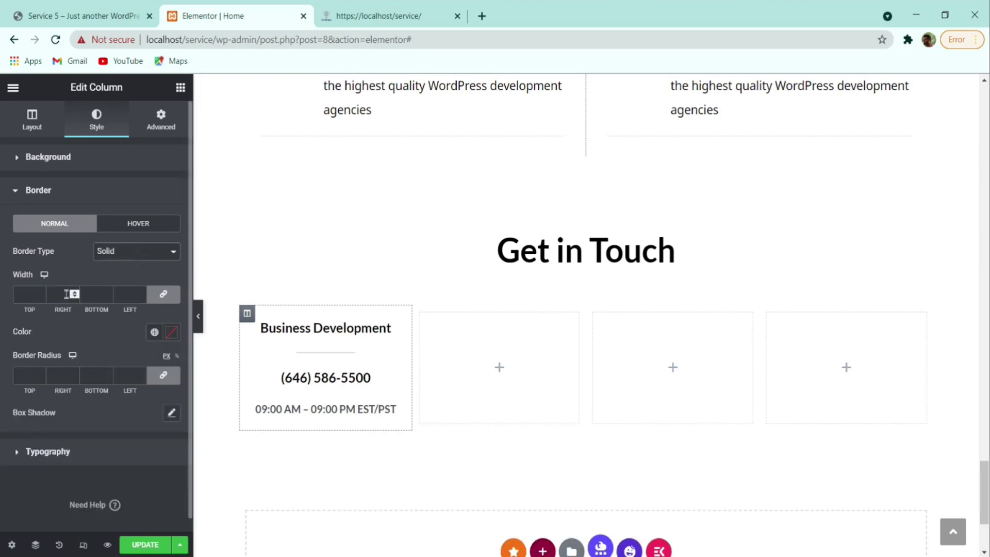
left_click(40, 293)
left_click(40, 293)
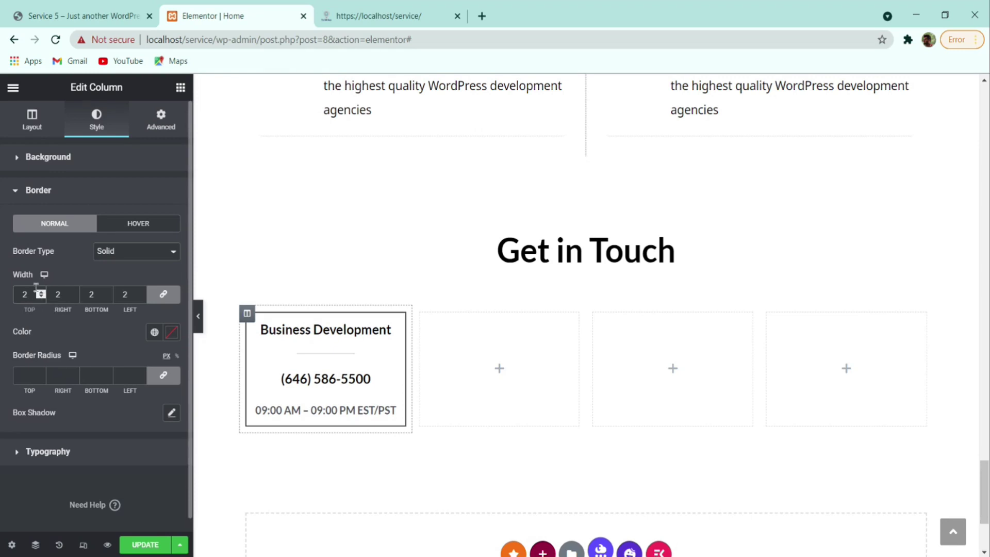
left_click(41, 292)
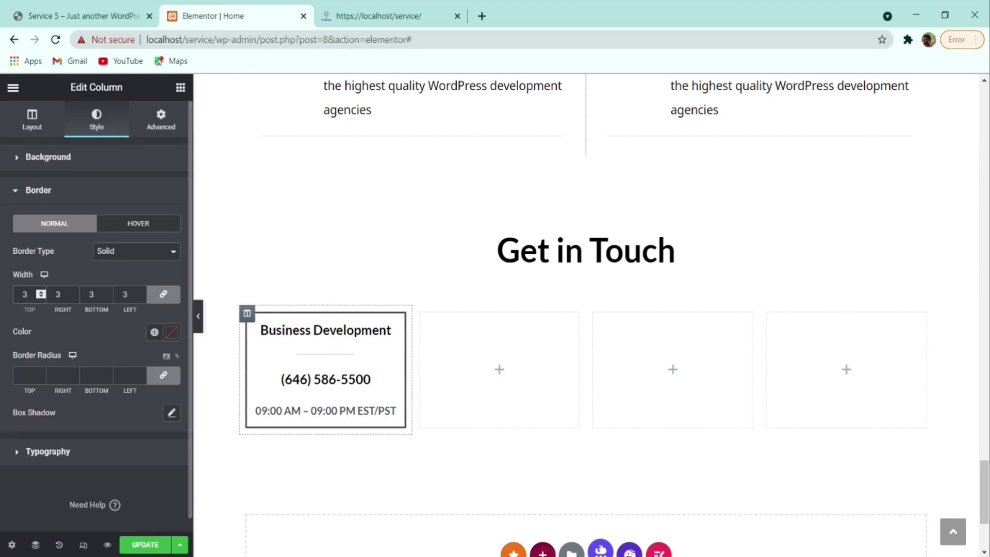
- Paste light grey #E9E9EA as the border colour and compare with the reference site
key("alt+Tab")
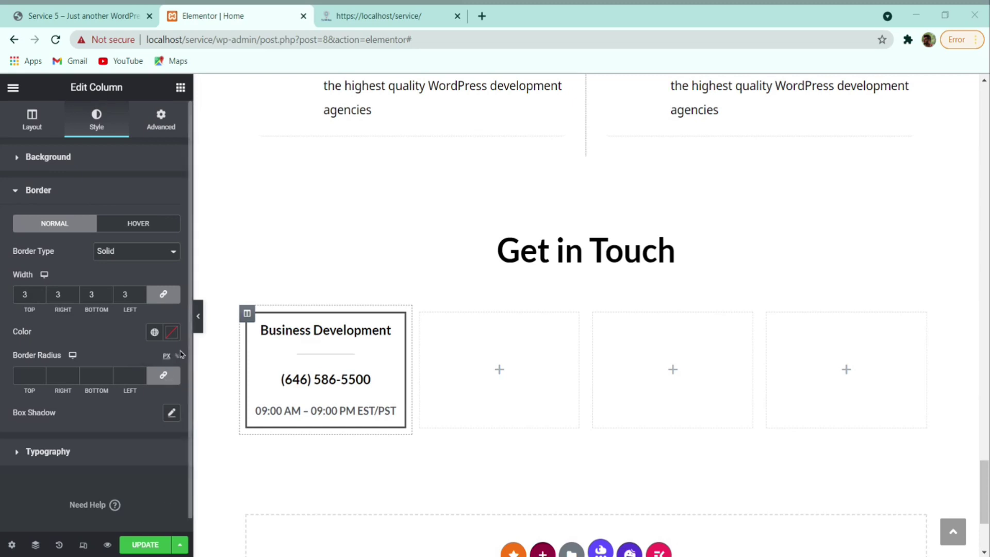
left_click(173, 334)
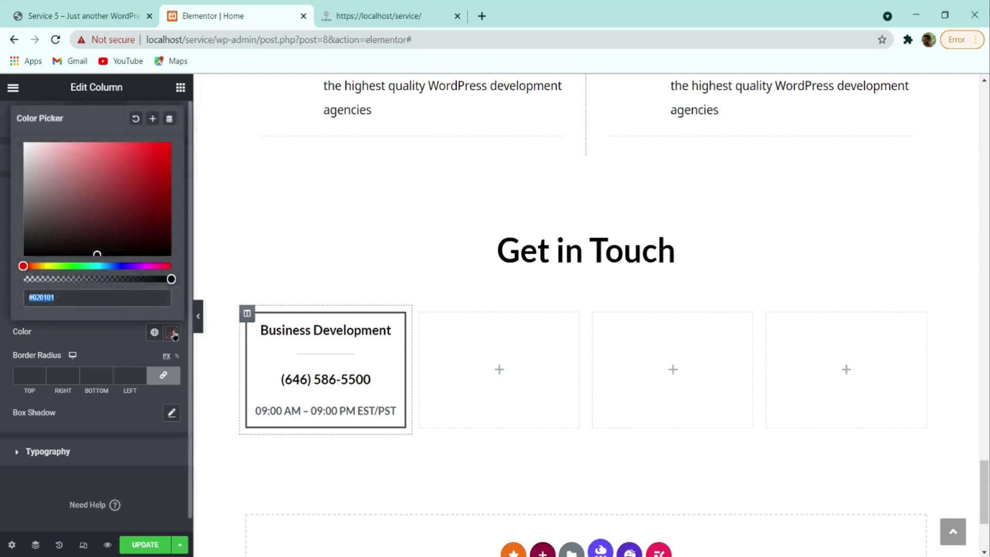
type("#E9E9EA")
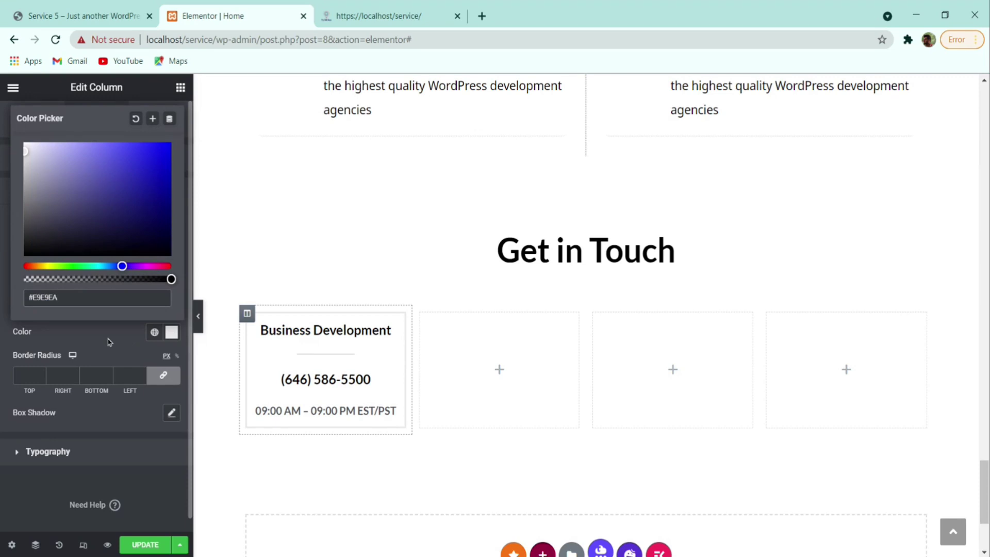
left_click(110, 341)
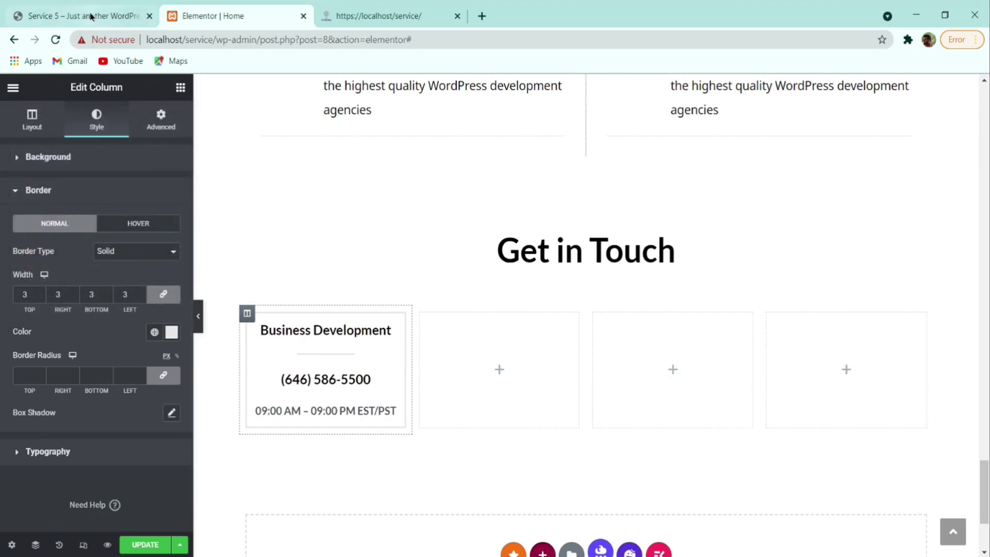
left_click(91, 17)
left_click(232, 14)
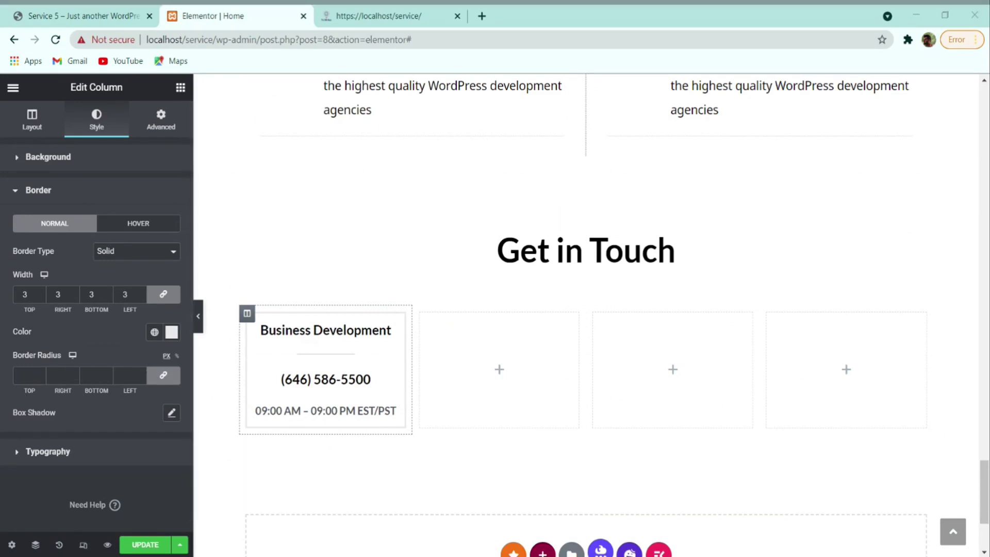
- Set the column's hover border to solid, width 3, colour red #FD5636
left_click(131, 227)
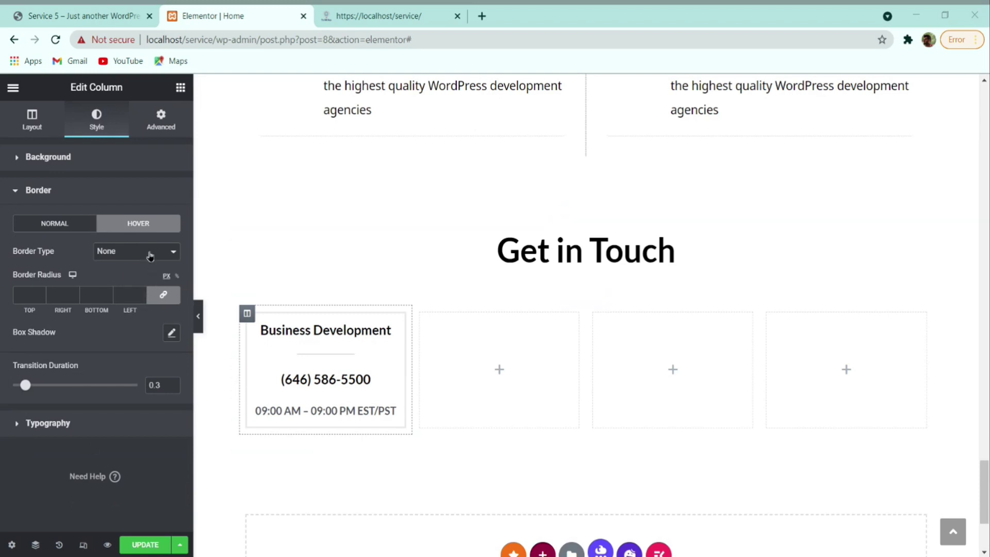
left_click(124, 263)
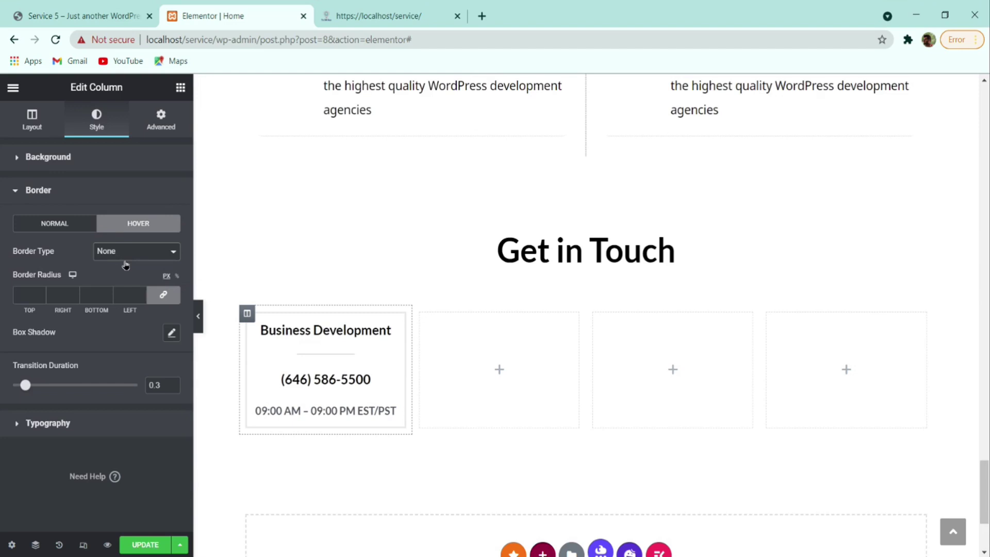
left_click(125, 268)
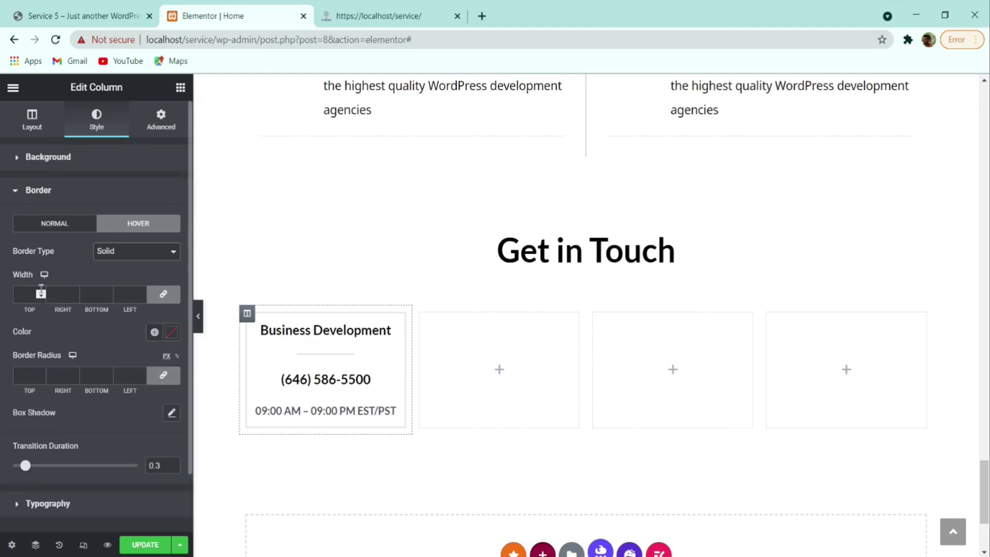
left_click(34, 295)
type("3")
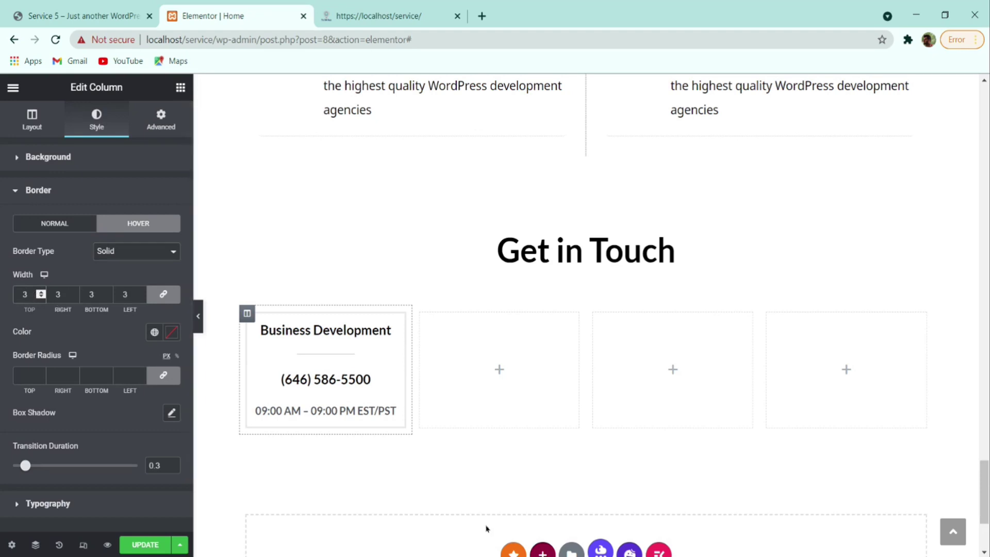
left_click(173, 334)
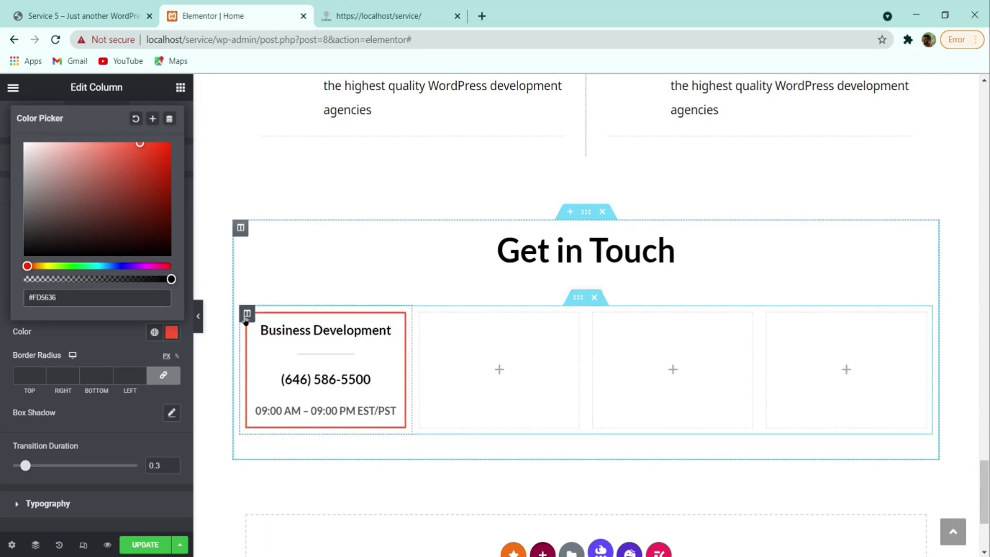
- Duplicate the Business Development column three times to make four cards
right_click(246, 320)
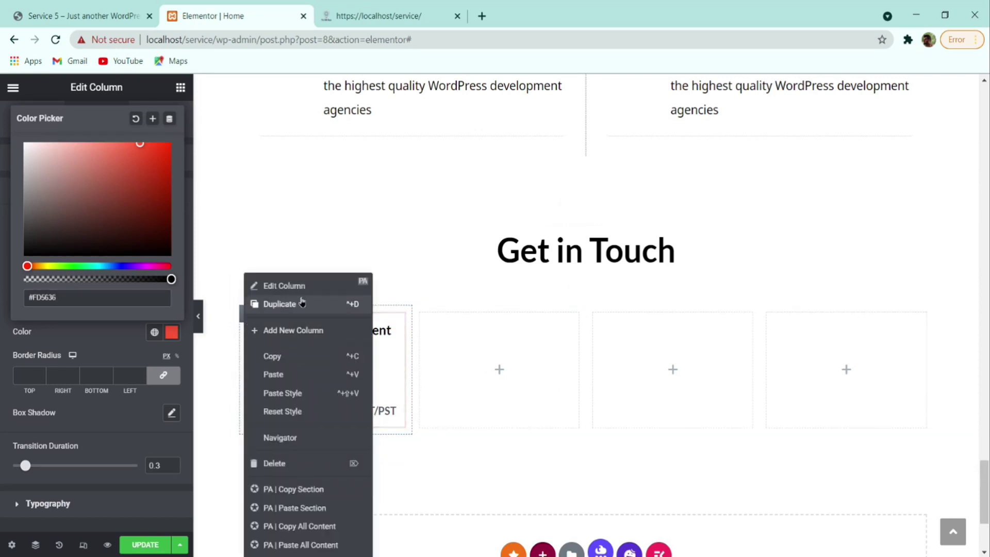
left_click(281, 305)
right_click(248, 317)
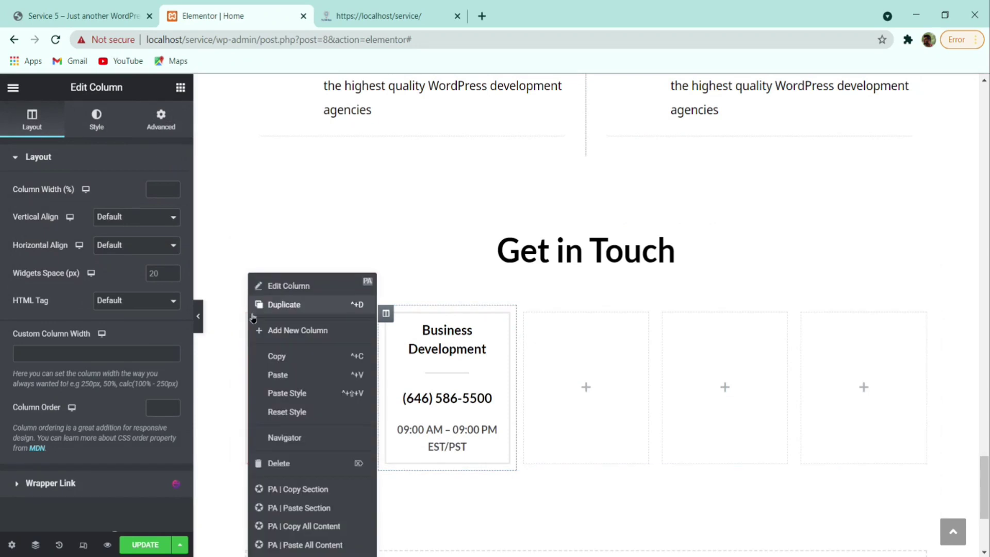
left_click(314, 309)
right_click(257, 321)
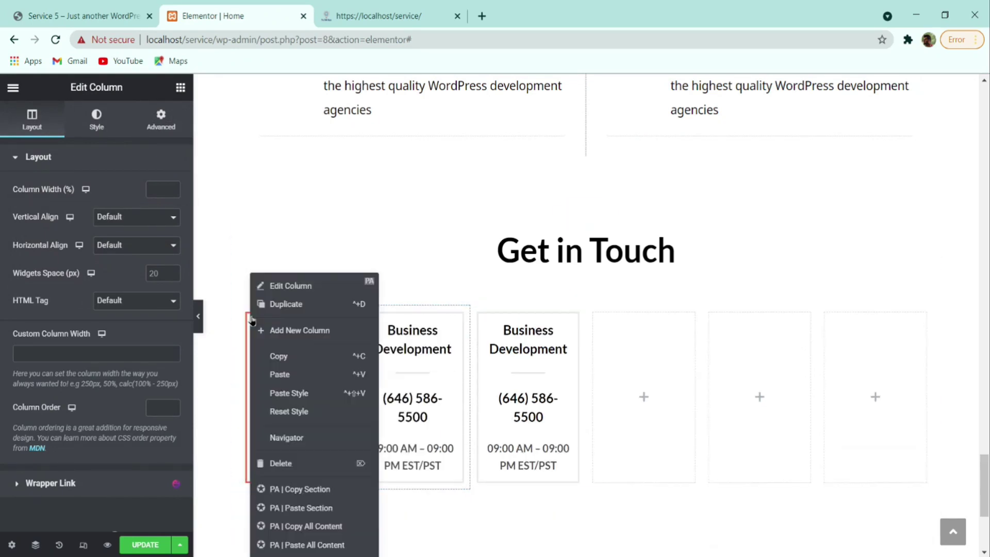
left_click(315, 304)
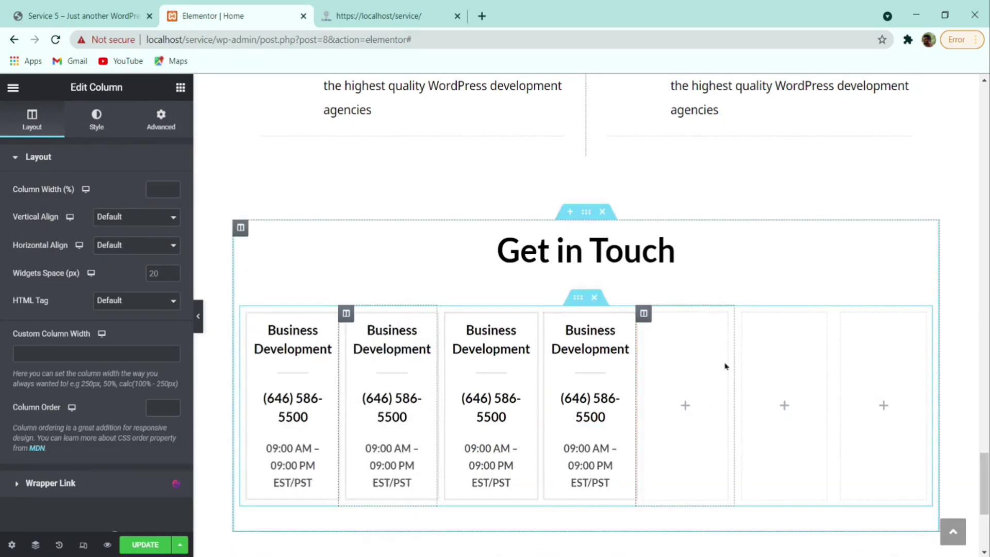
- Delete the three empty columns from the row, then view the reference site
right_click(672, 338)
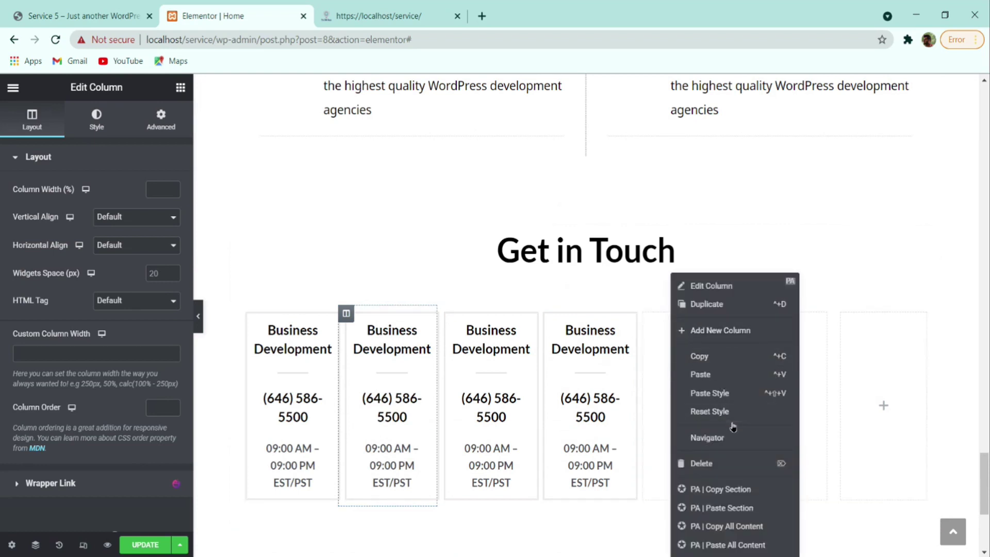
left_click(716, 462)
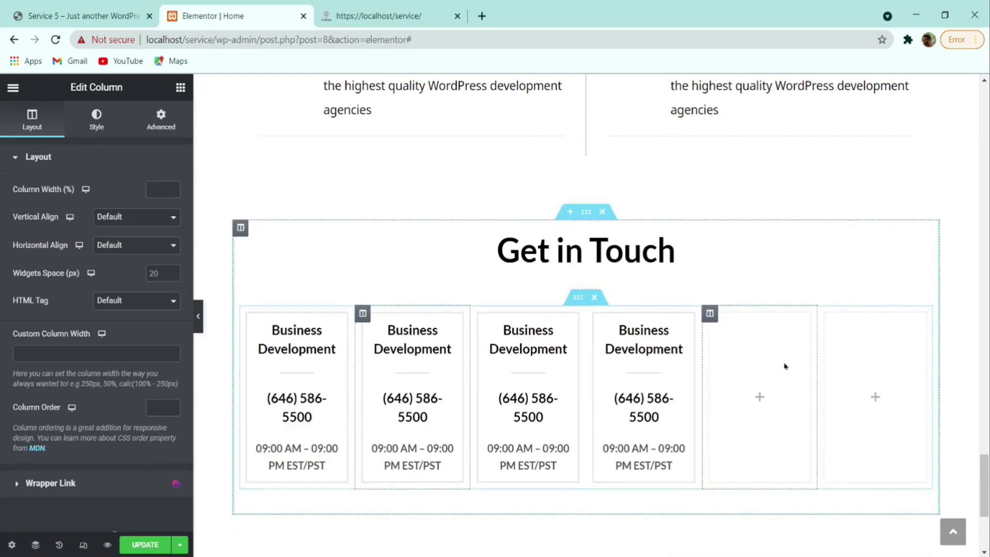
right_click(778, 363)
left_click(811, 461)
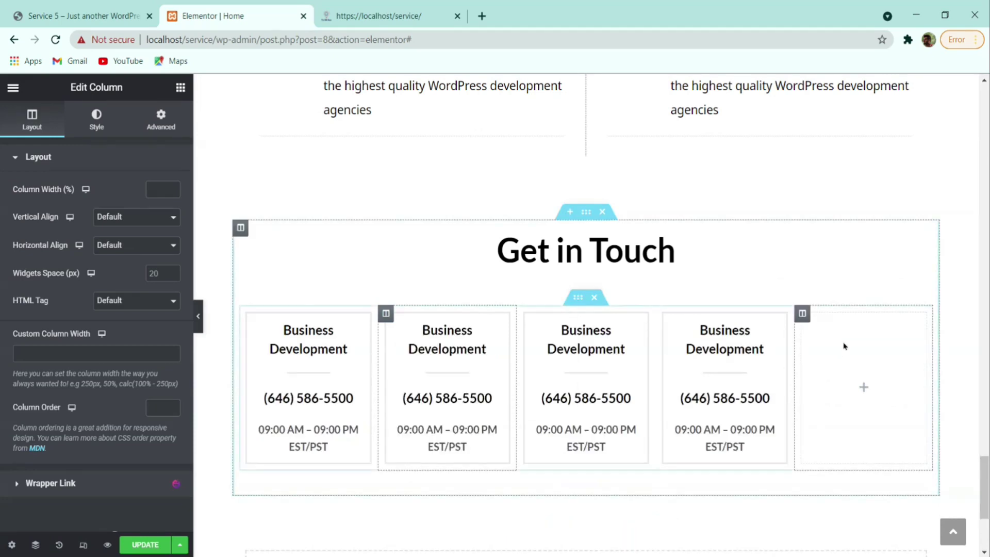
right_click(843, 391)
left_click(884, 463)
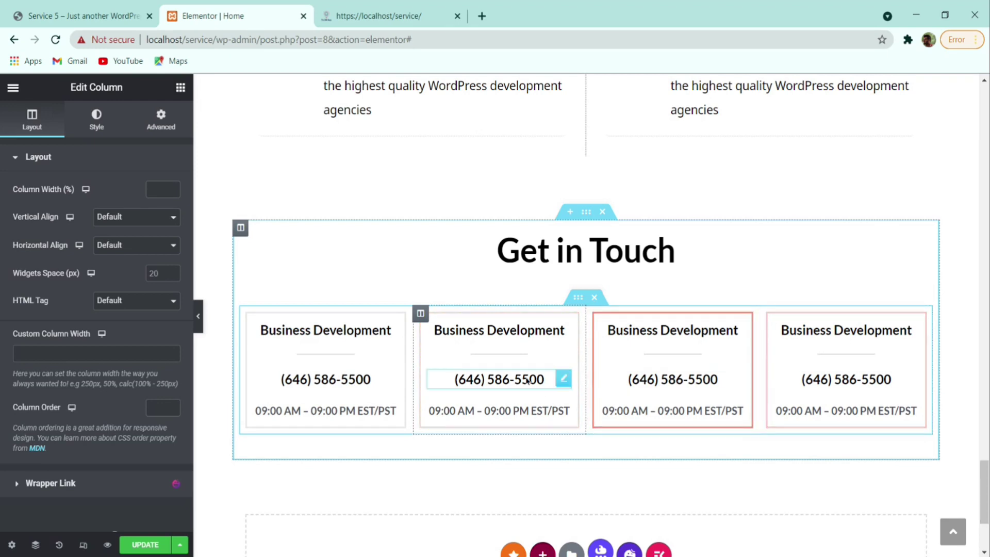
left_click(90, 14)
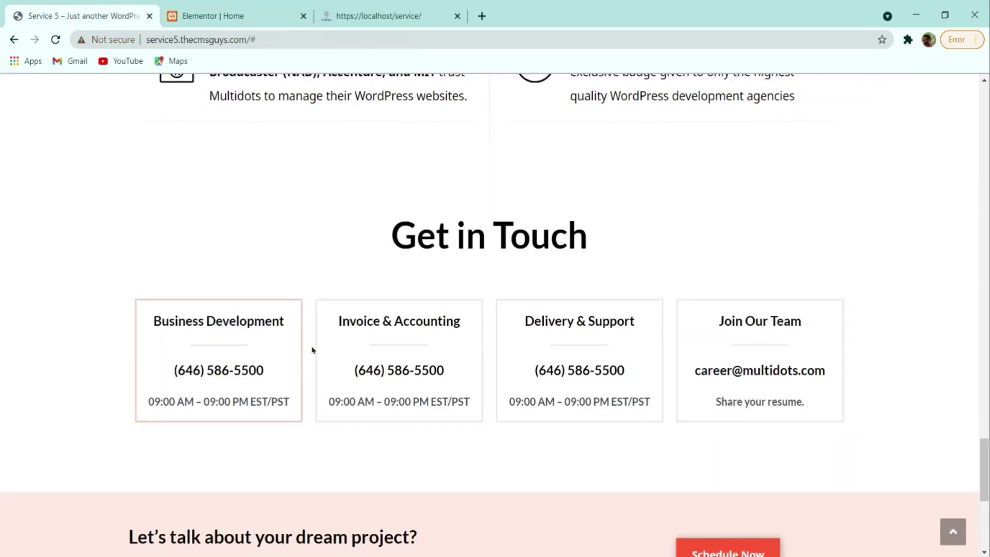
- Scroll over the reference site's Get in Touch section
key("ctrl+Tab")
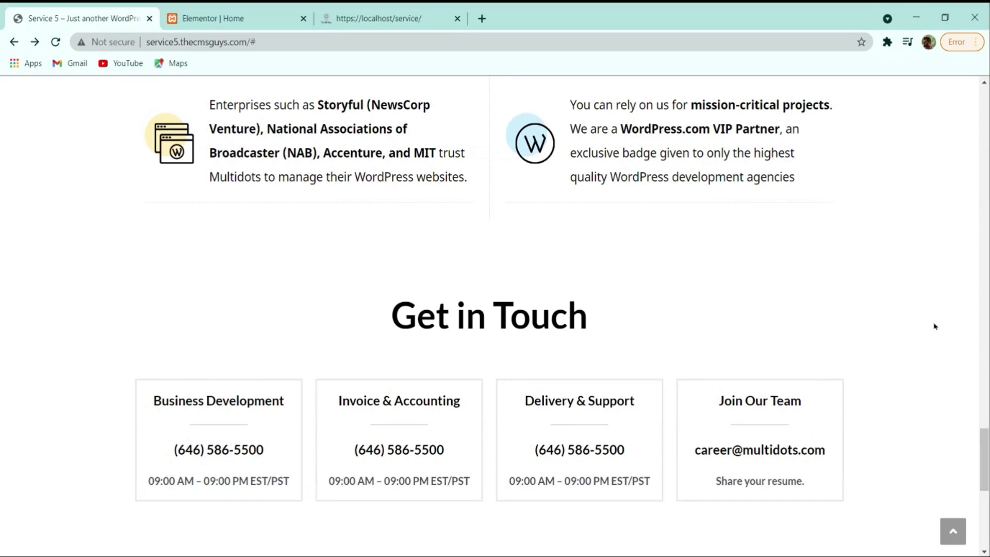
scroll(610, 378, "down", 5)
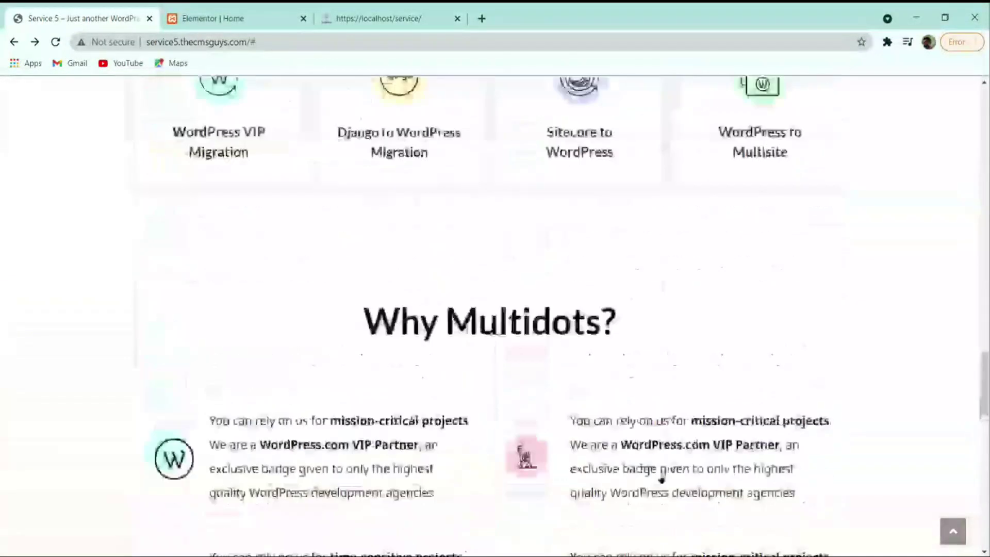
scroll(661, 480, "up", 15)
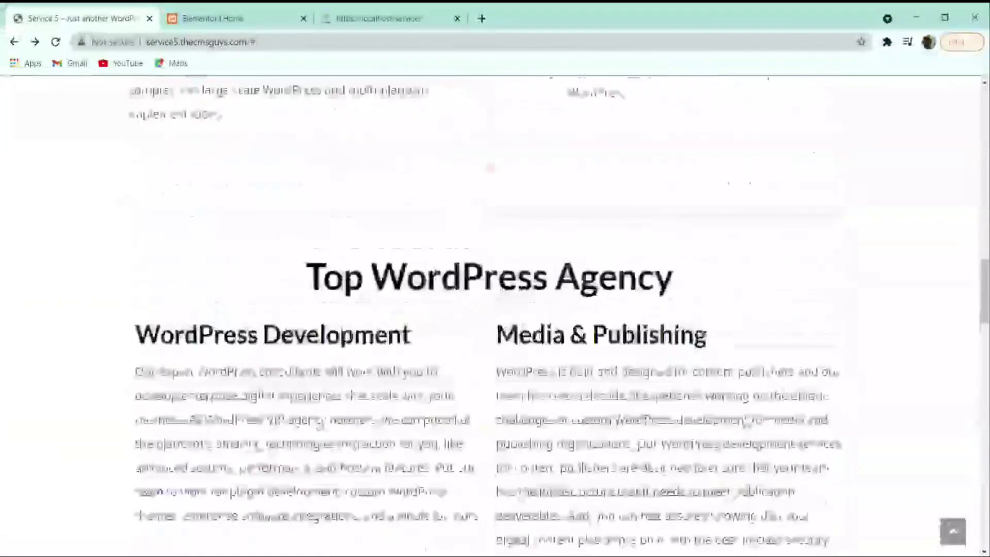
- Scroll through the reference About page, then return to the Elementor Home editor
left_click(708, 116)
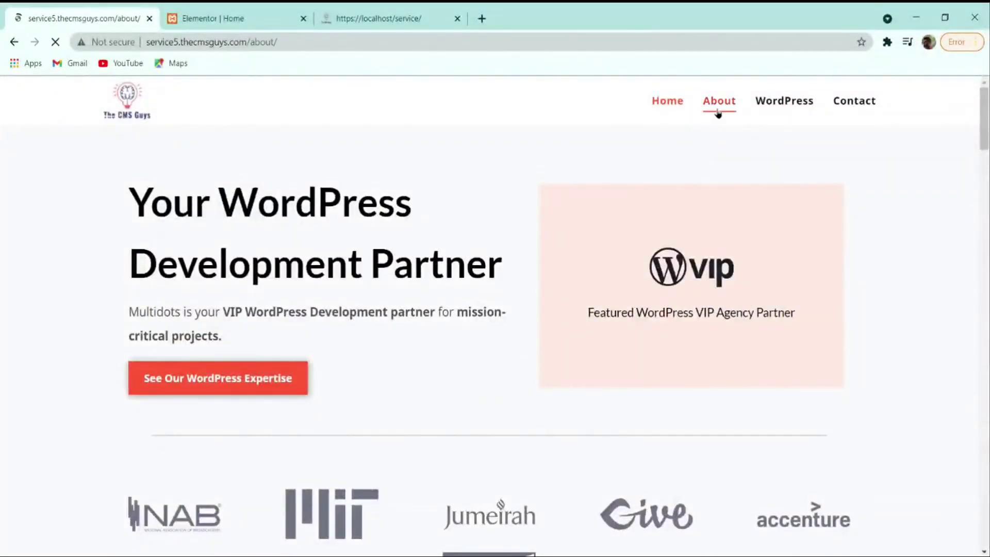
scroll(469, 167, "down", 15)
scroll(468, 165, "down", 18)
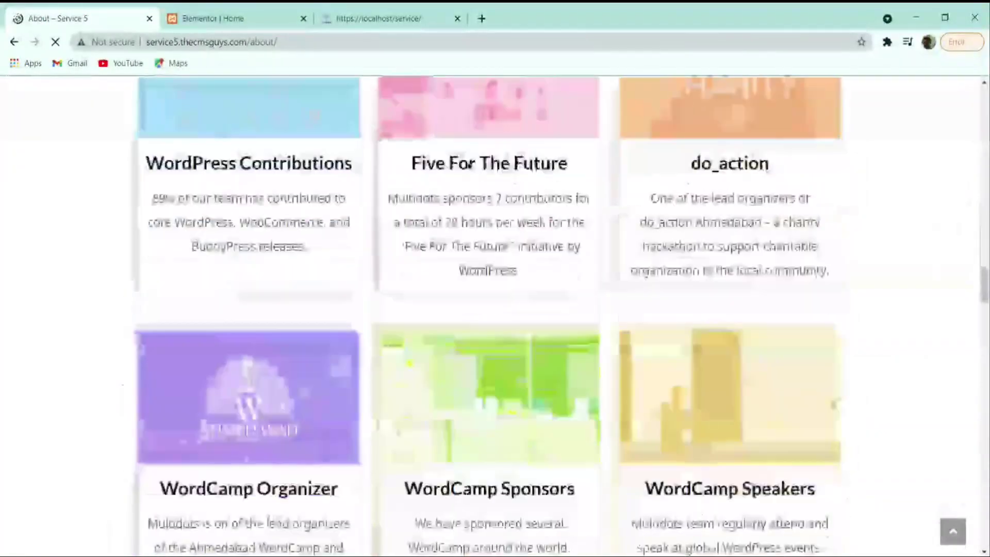
scroll(468, 167, "up", 20)
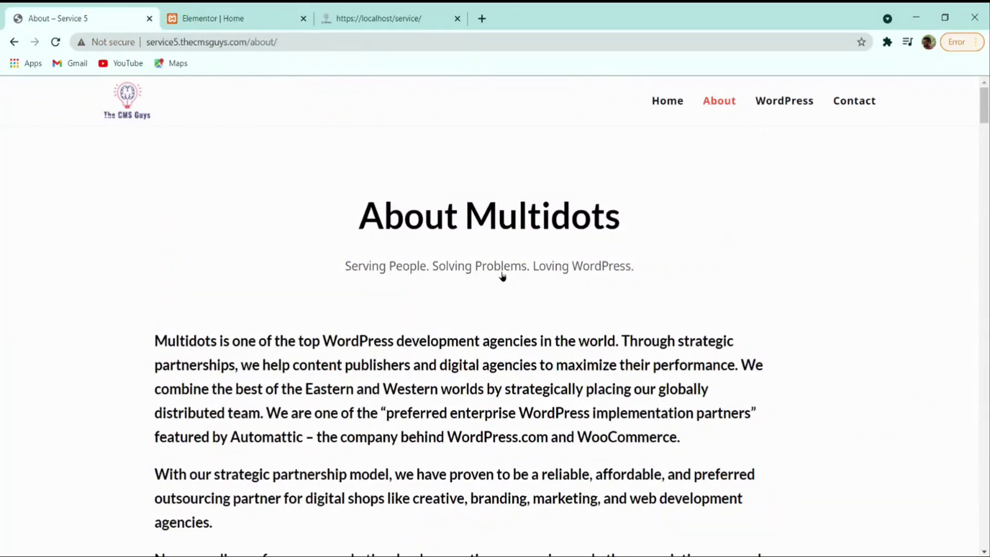
scroll(667, 273, "down", 16)
scroll(667, 273, "up", 16)
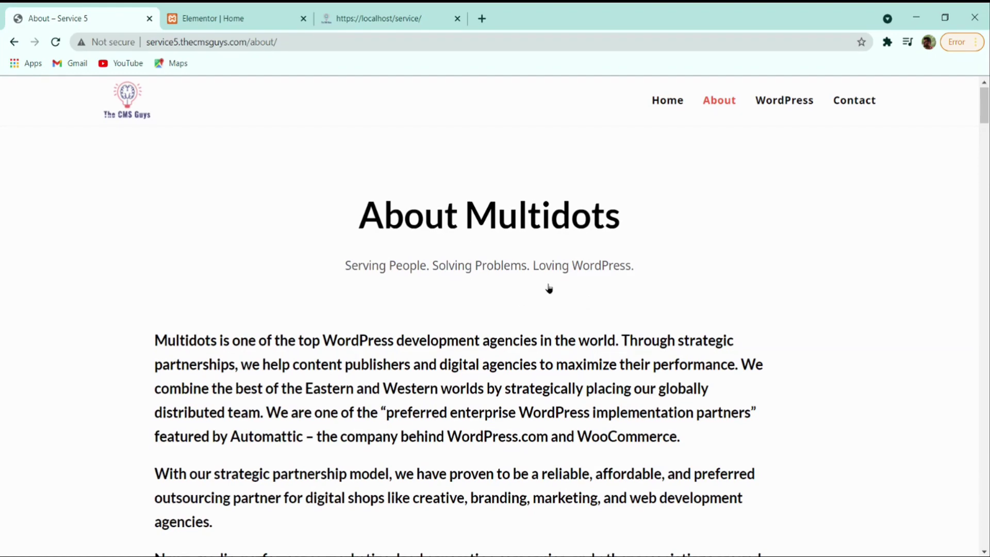
scroll(550, 289, "down", 15)
scroll(549, 288, "down", 20)
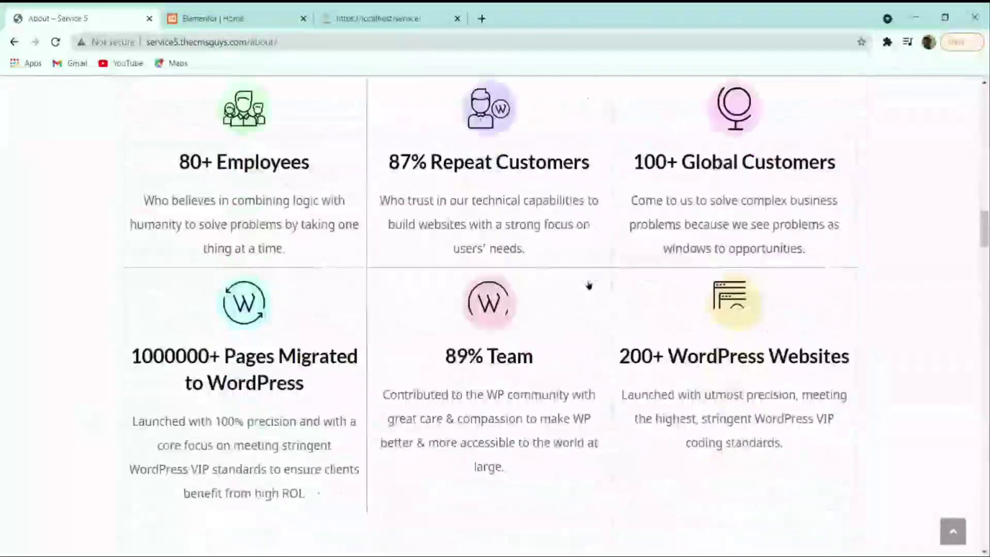
scroll(588, 303, "down", 15)
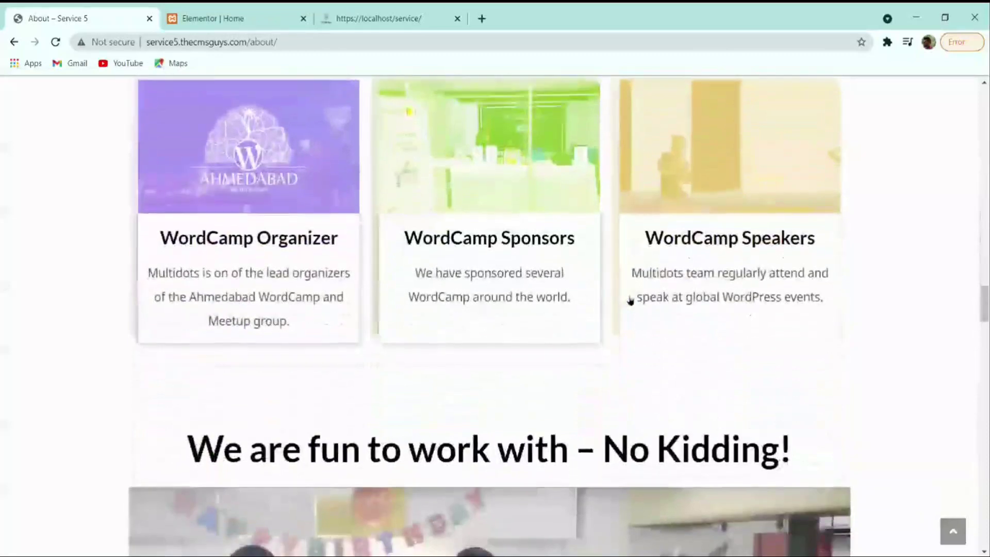
scroll(645, 312, "down", 15)
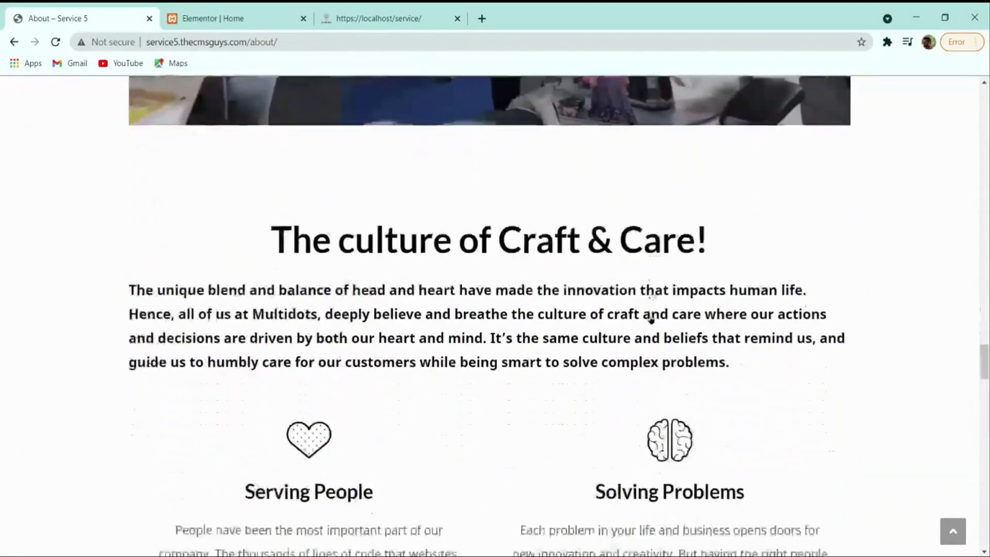
scroll(658, 320, "down", 14)
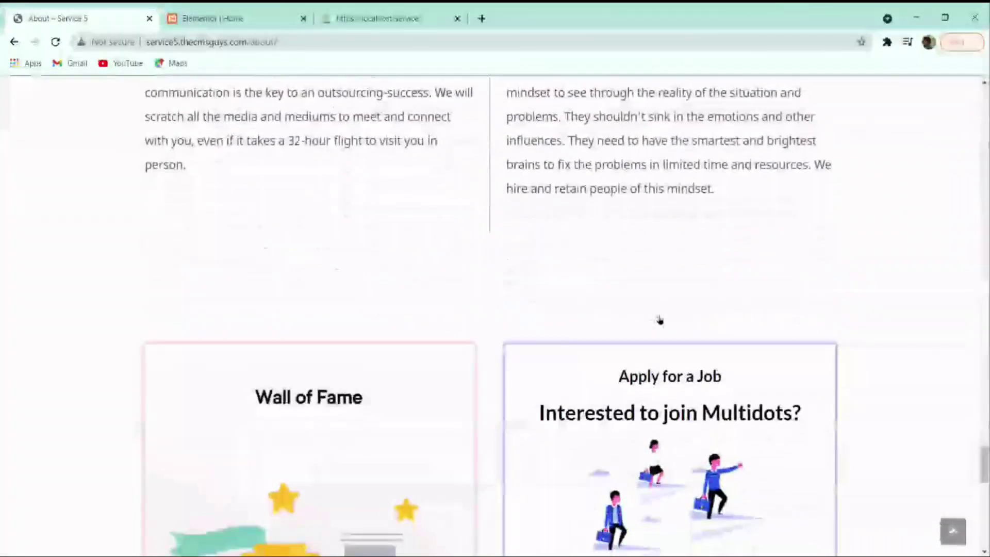
scroll(490, 346, "up", 11)
scroll(412, 347, "up", 20)
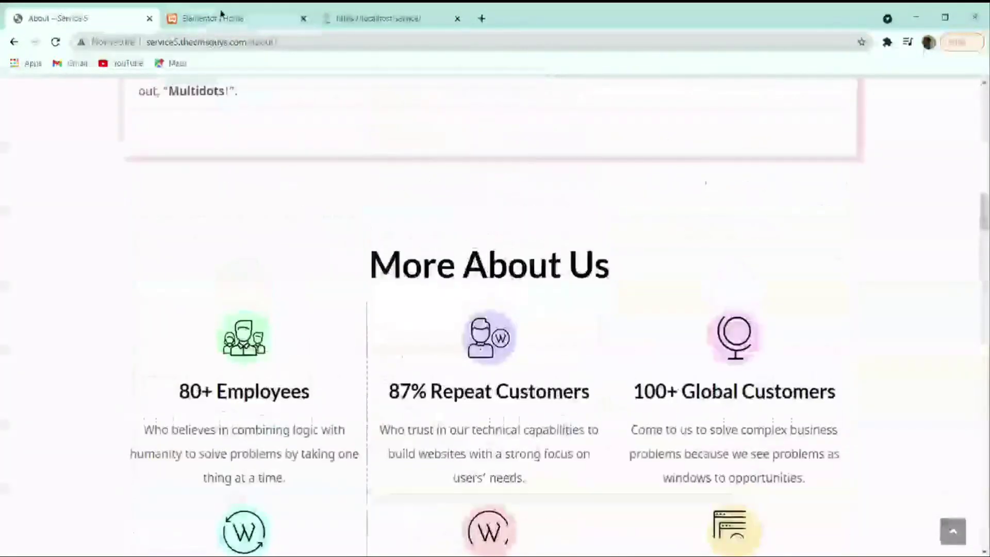
left_click(224, 18)
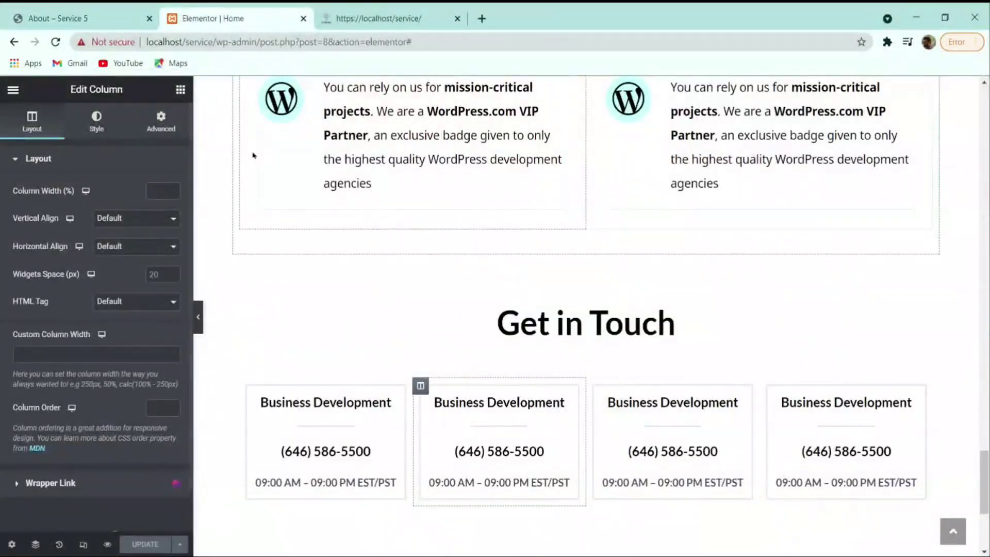
- Exit Elementor to the dashboard's All Pages list, then bring back the reference About page
scroll(361, 263, "up", 5)
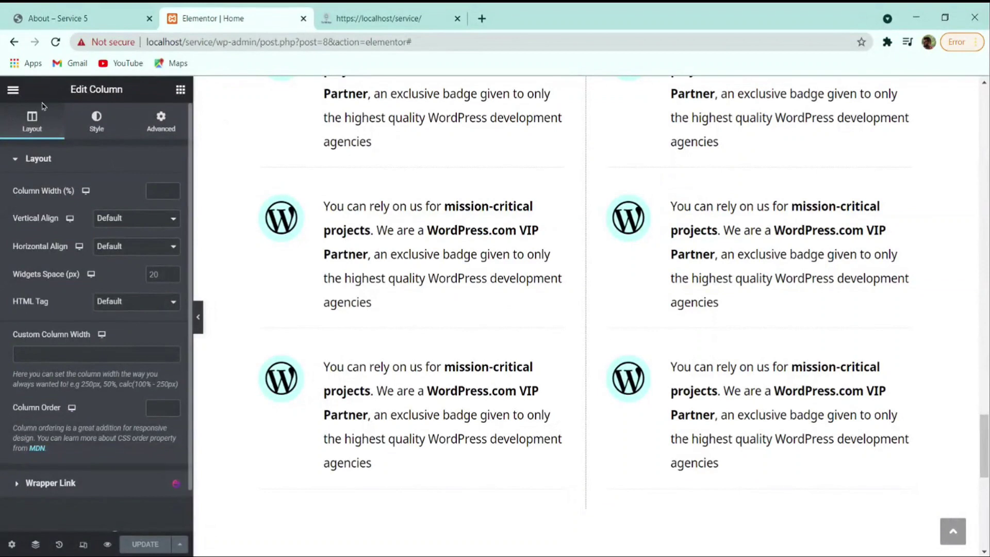
left_click(14, 91)
left_click(58, 320)
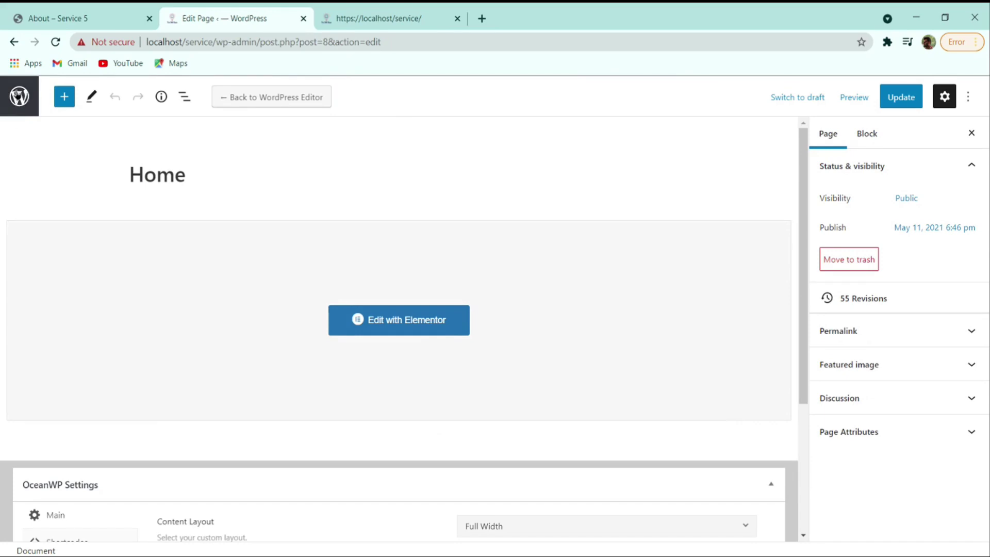
left_click(18, 95)
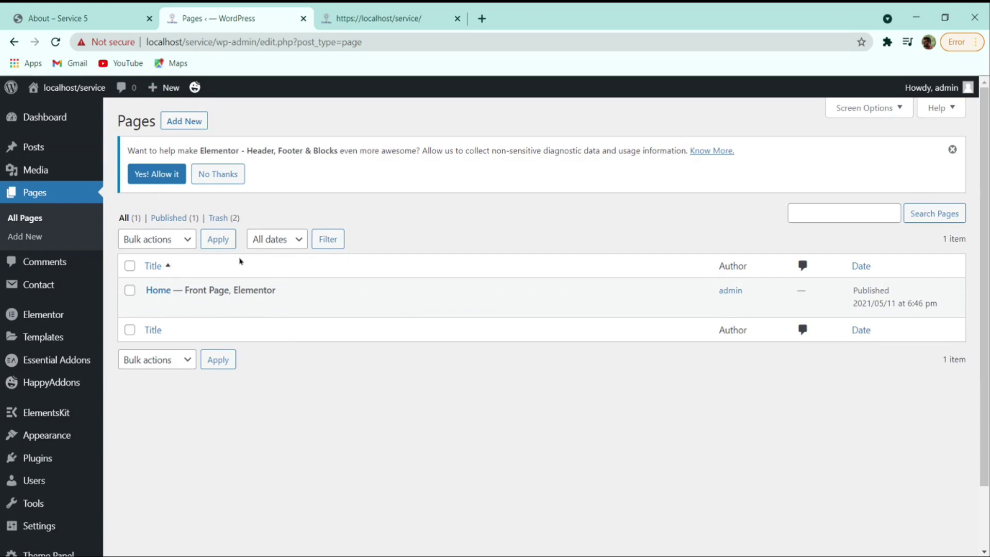
left_click(111, 13)
scroll(356, 293, "up", 15)
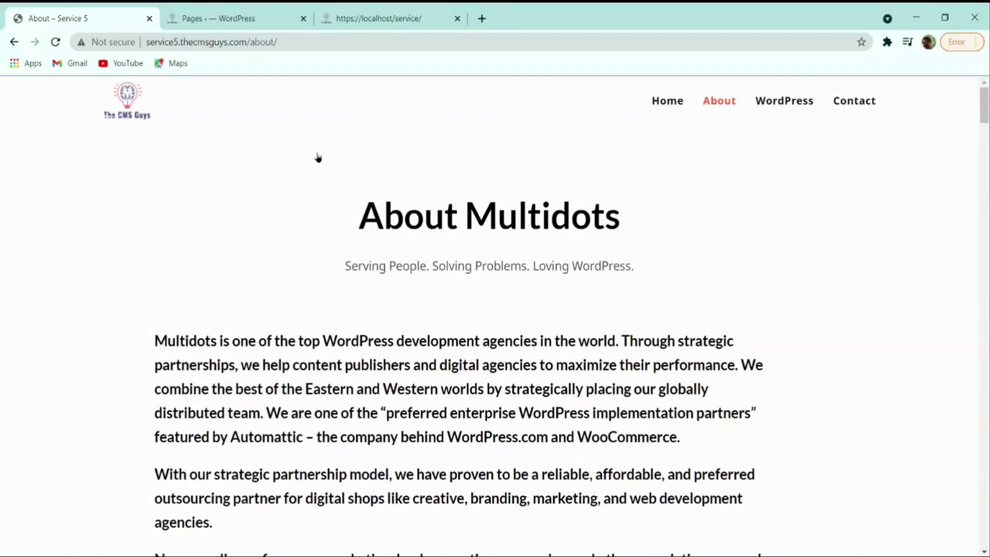
- Start a new page titled 'About' with Full Width content layout, sidebar left Default
left_click(236, 16)
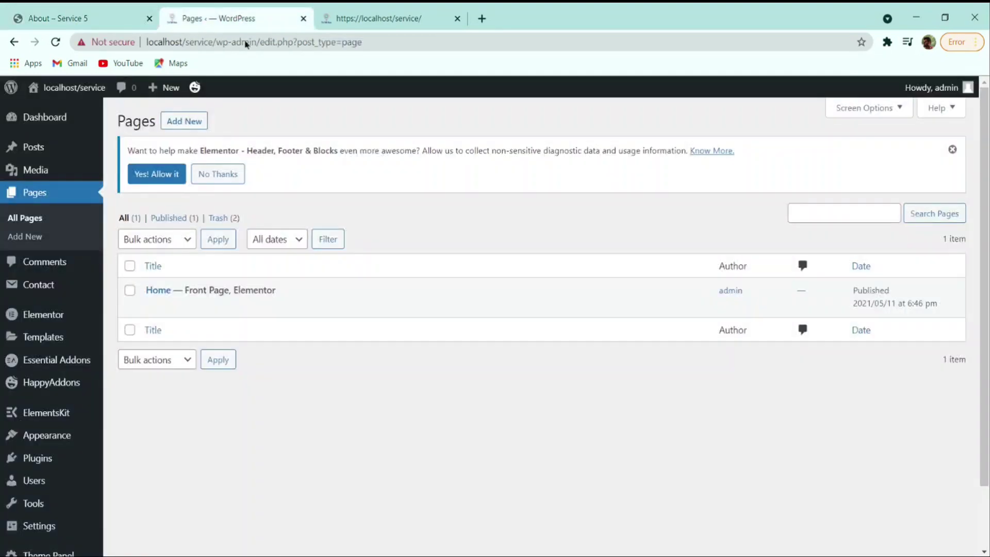
left_click(189, 124)
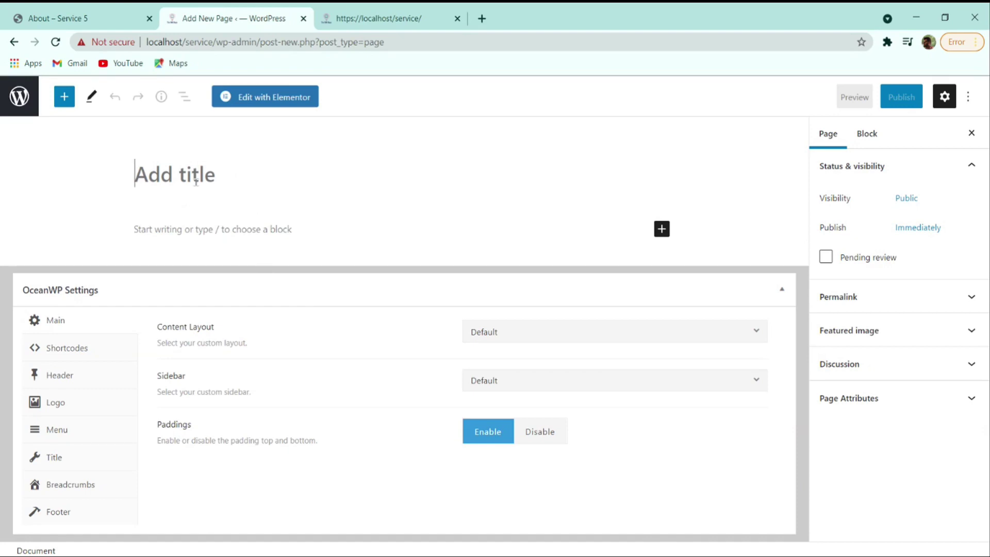
type("About")
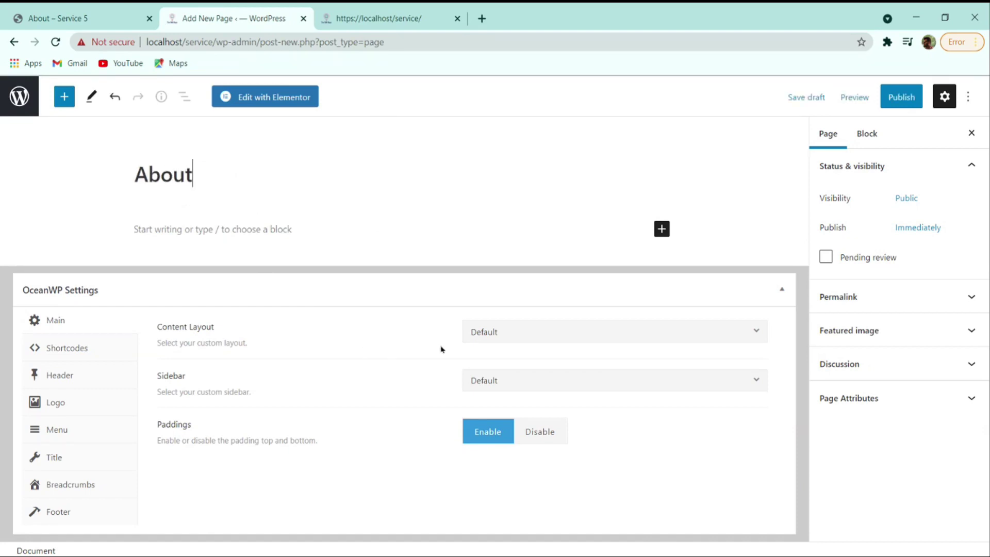
left_click(538, 342)
left_click(536, 436)
left_click(587, 387)
left_click(587, 387)
- Disable the page padding and page title display, then publish the About page
left_click(551, 445)
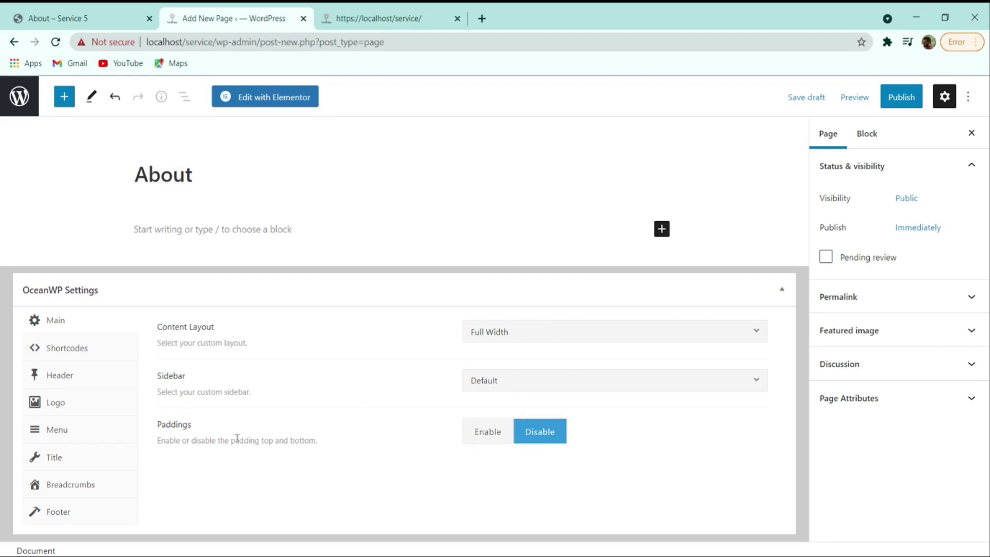
left_click(65, 455)
left_click(590, 333)
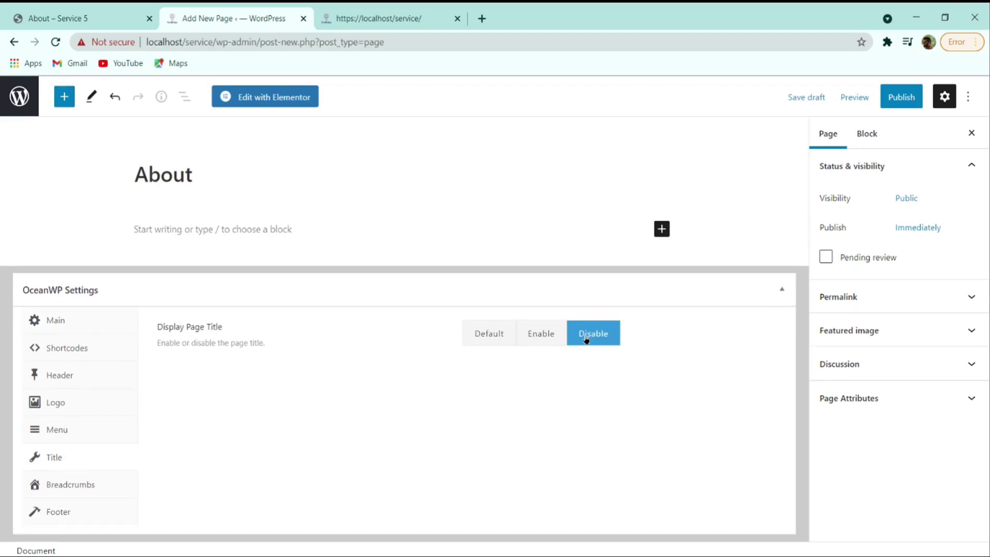
left_click(905, 99)
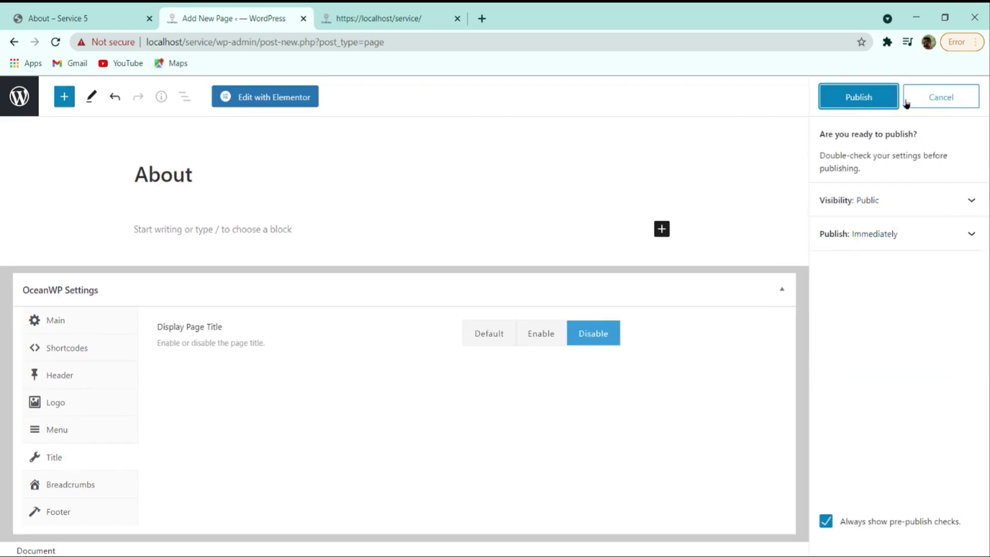
left_click(876, 99)
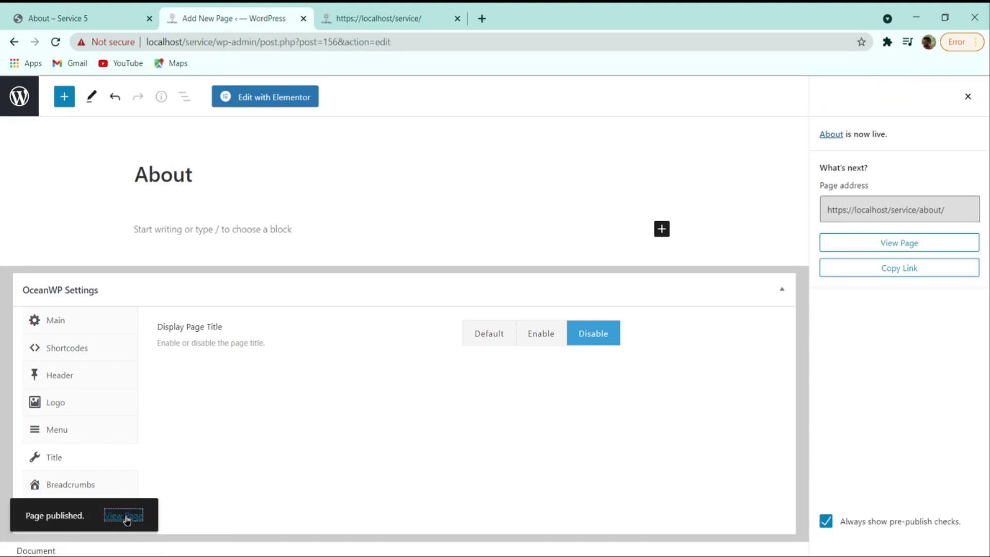
- View the published About page to confirm it is blank, then return to its editor
left_click(125, 515)
left_click(380, 16)
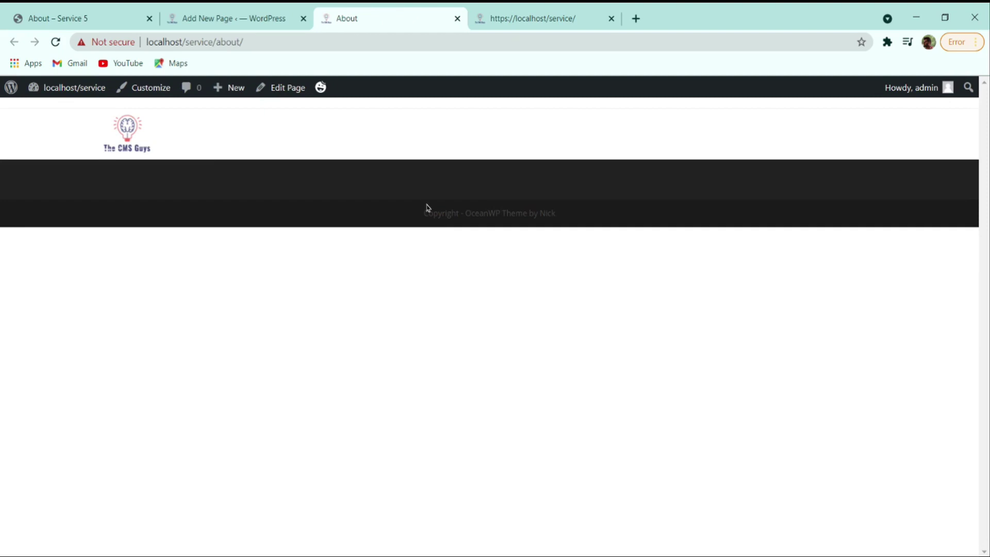
left_click(238, 25)
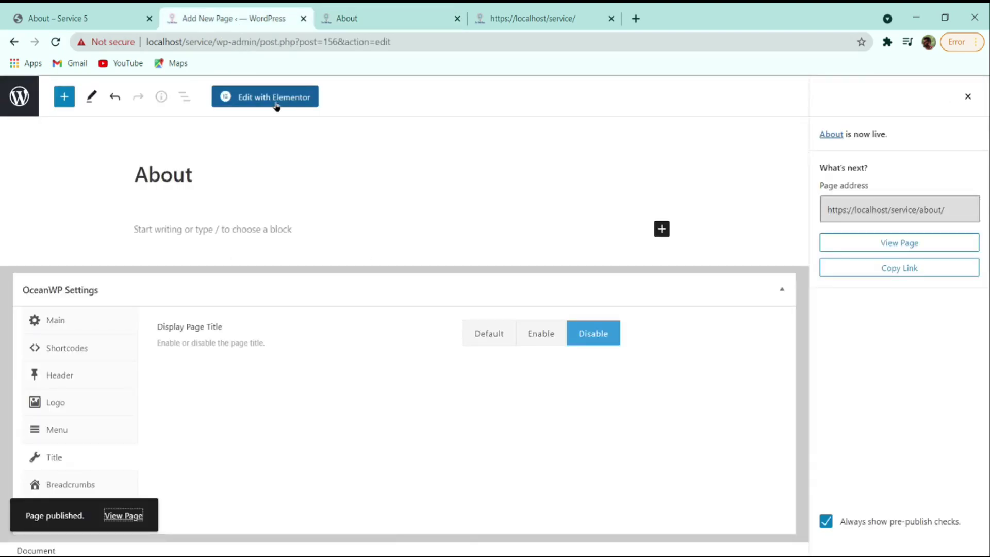
- Load the About page in Elementor and compare it with the reference About page
left_click(287, 105)
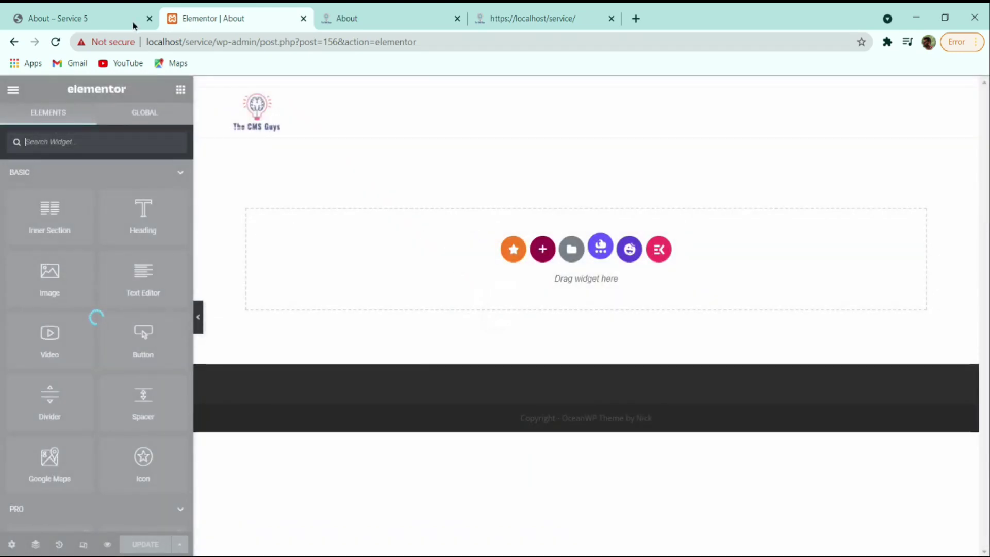
left_click(133, 24)
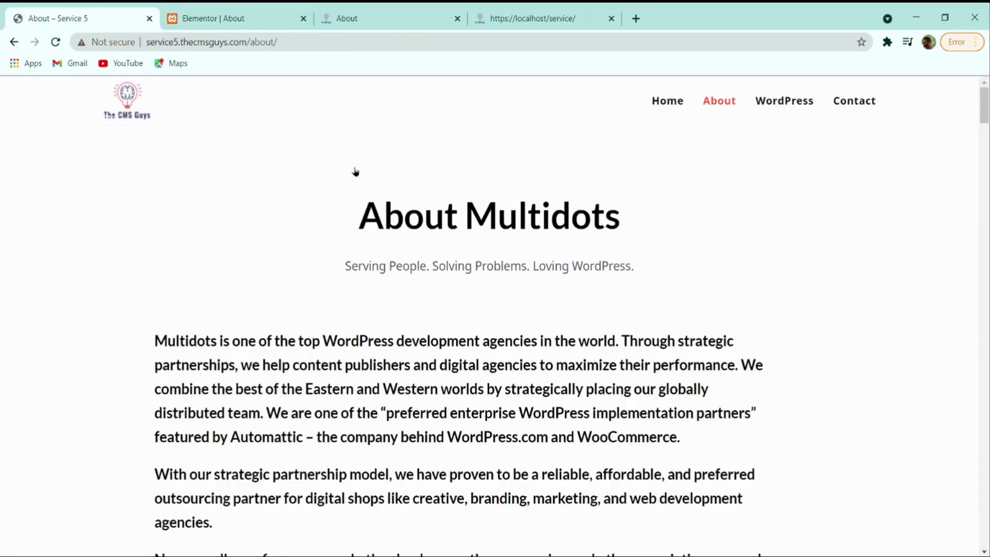
scroll(353, 238, "down", 8)
scroll(353, 305, "up", 8)
left_click(259, 16)
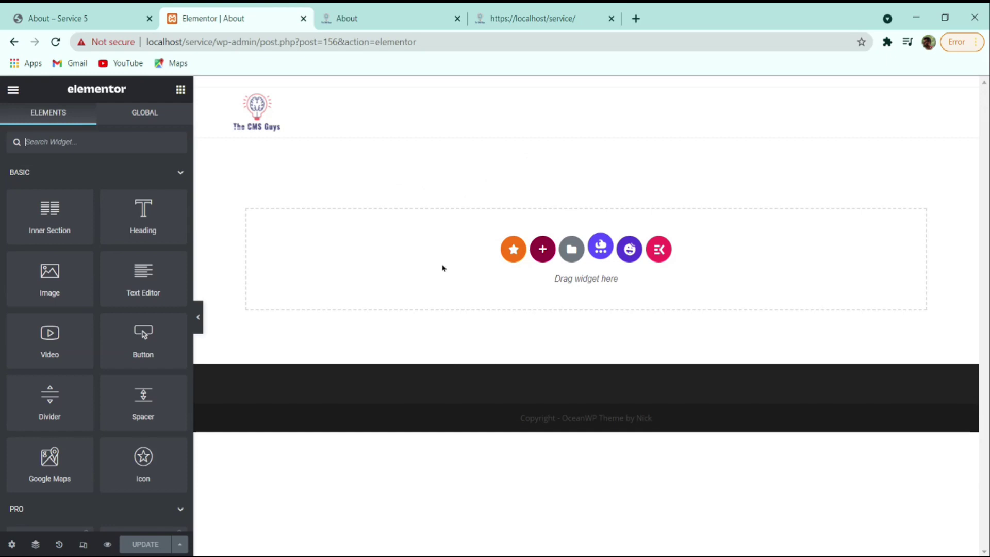
key("ctrl+shift+Tab")
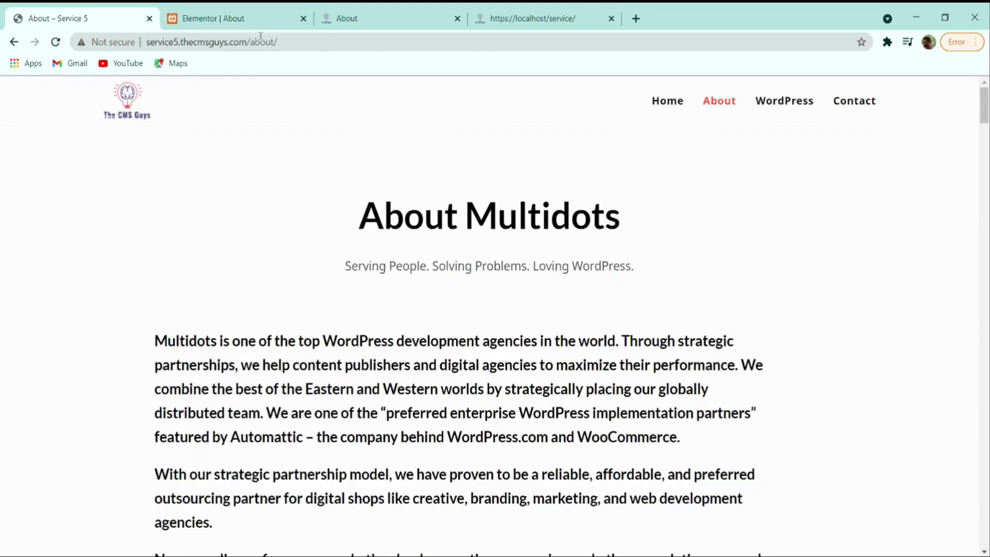
- Compare the empty About page against the reference, then bring up the Elementor template library
left_click(261, 16)
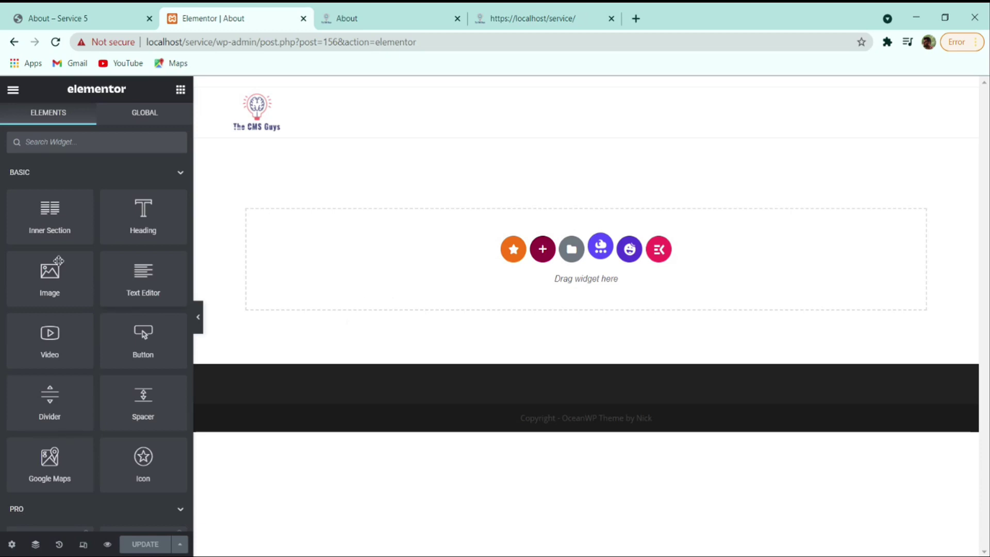
left_click(112, 14)
scroll(320, 148, "down", 10)
scroll(320, 248, "up", 10)
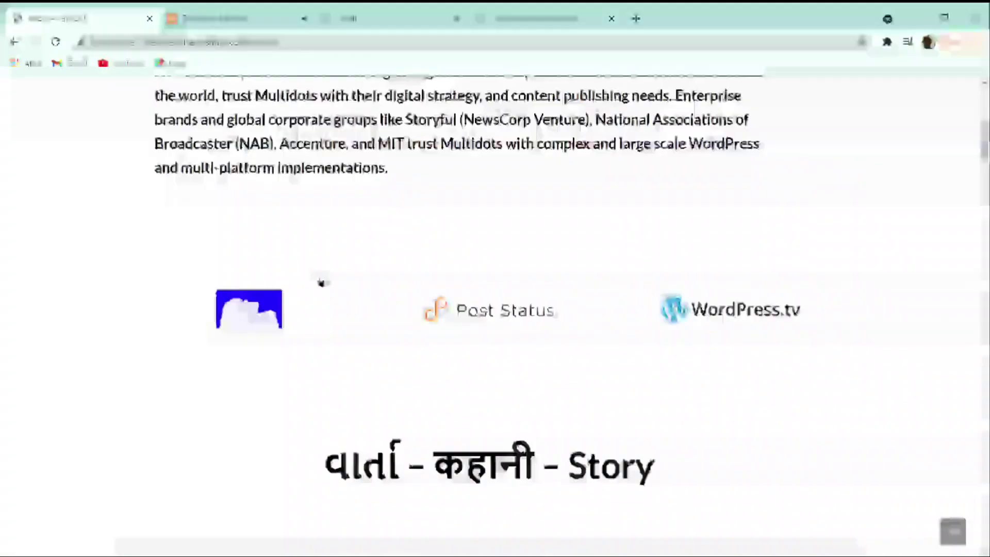
scroll(724, 302, "up", 1)
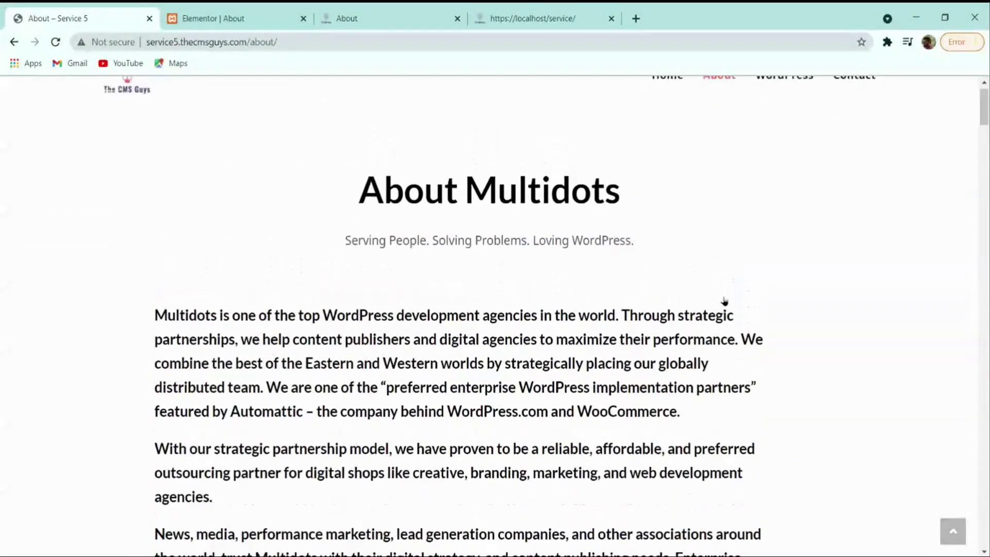
left_click(242, 16)
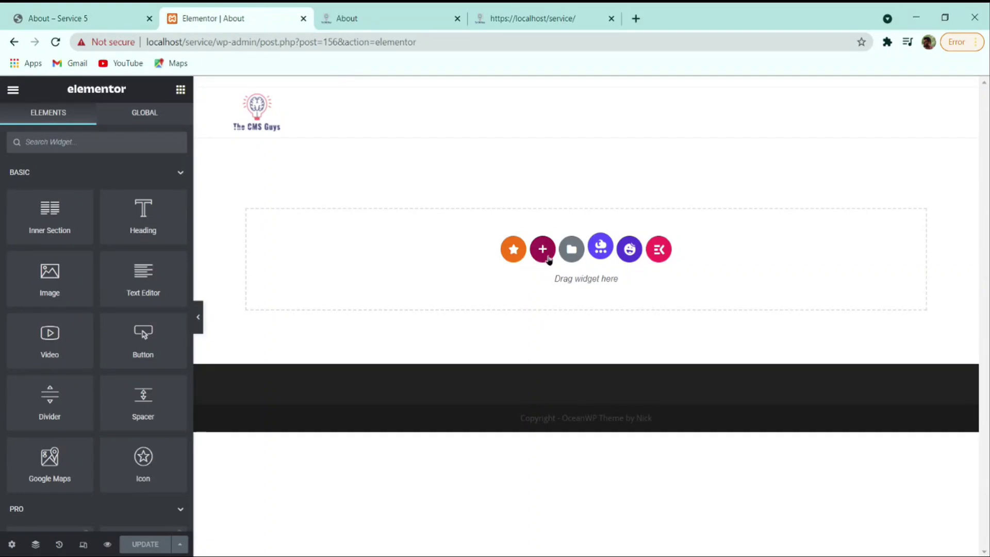
left_click(572, 253)
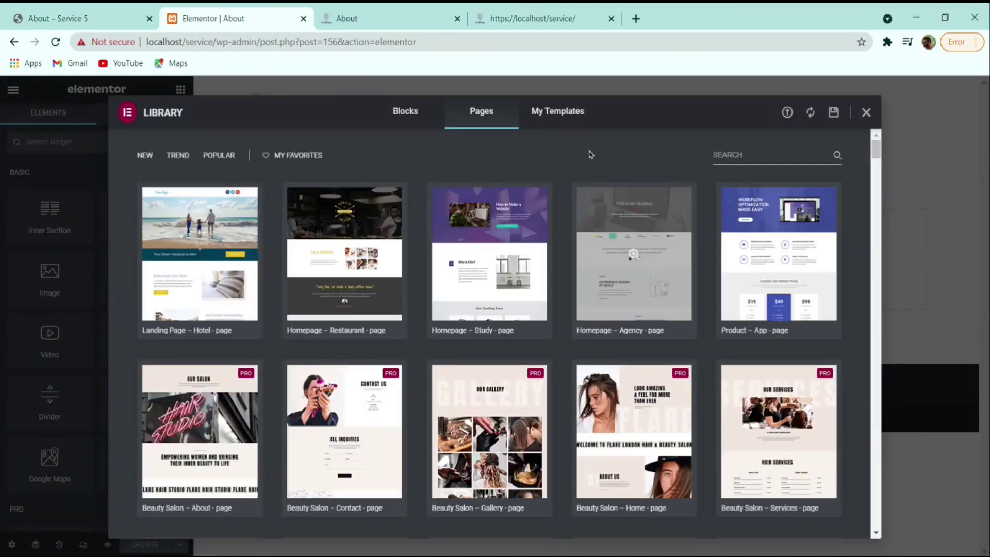
- Import the About template JSON file into My Templates
left_click(566, 124)
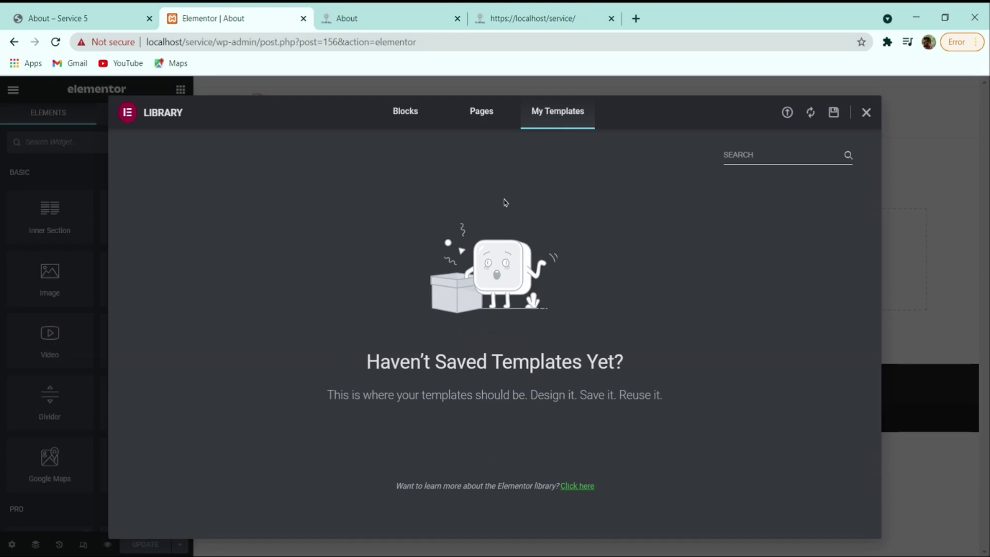
left_click(787, 113)
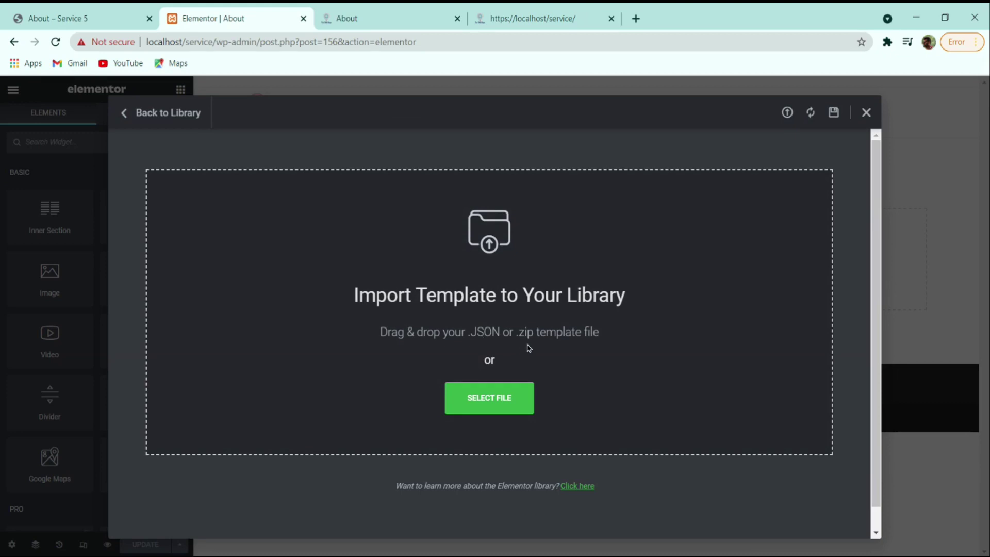
left_click(473, 401)
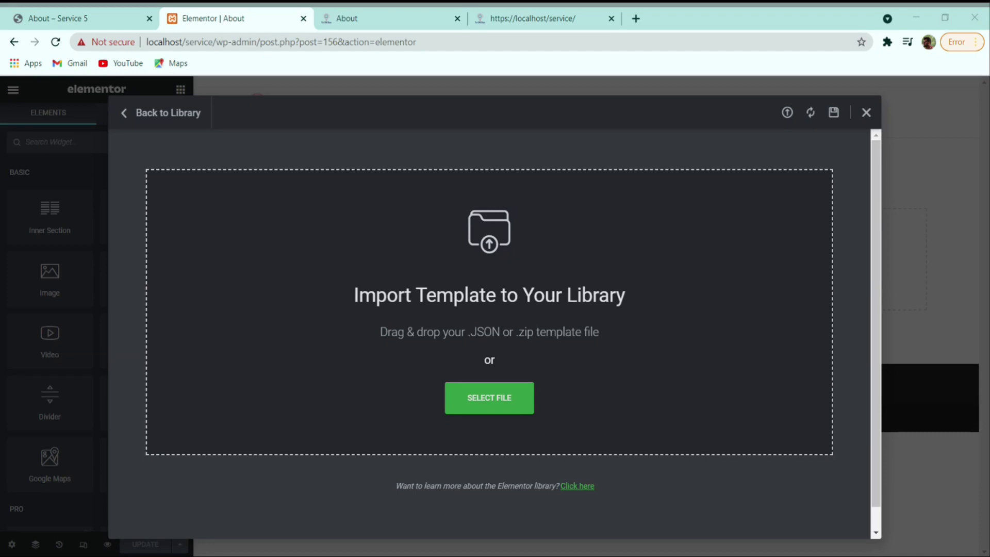
key("Return")
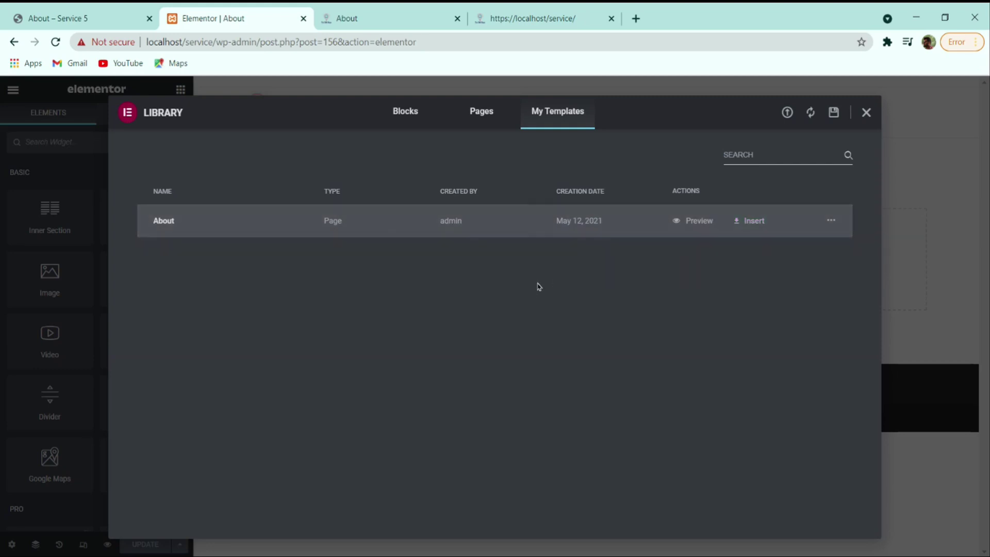
- Insert the About template into the page, including its document settings
left_click(736, 225)
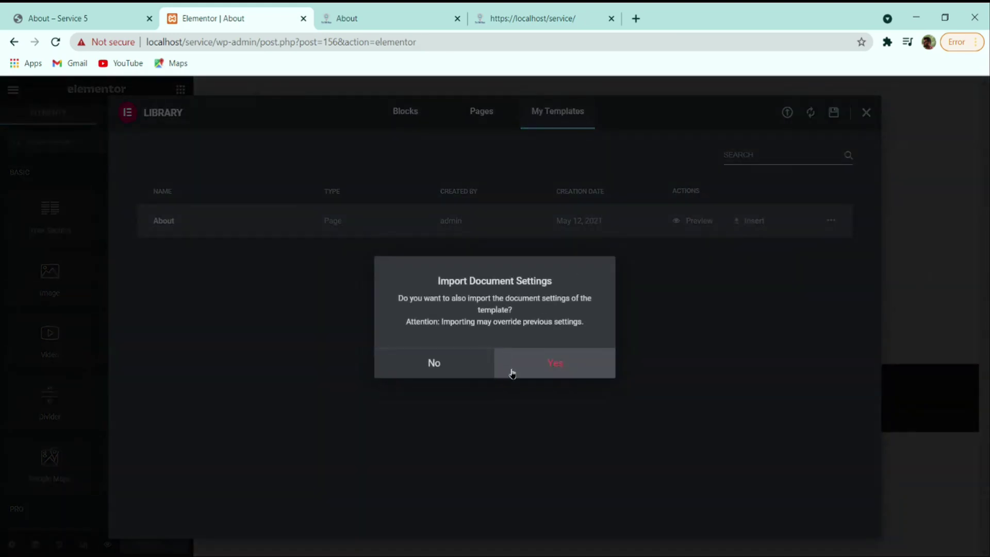
left_click(542, 376)
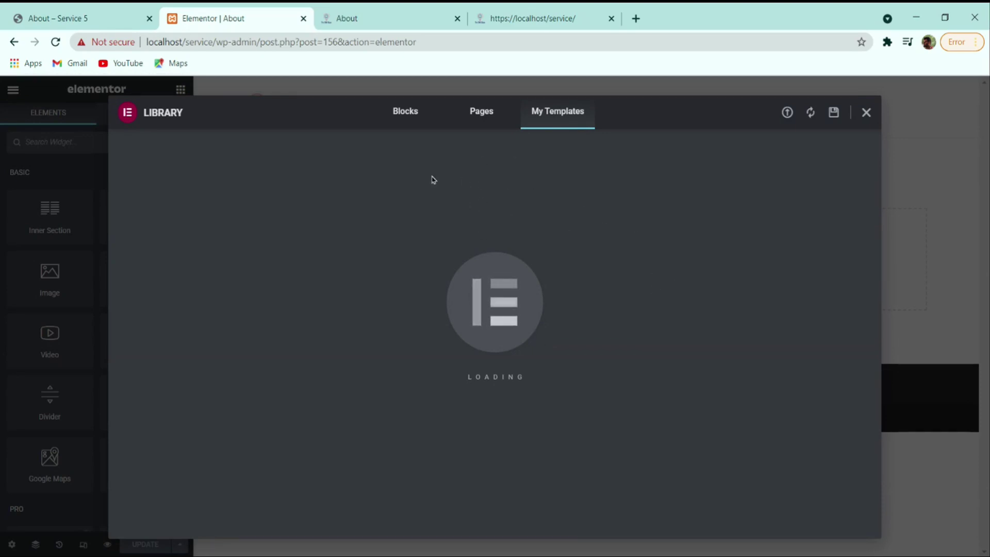
- Compare the Elementor About page's stats grid with the live reference About page
scroll(512, 294, "down", 5)
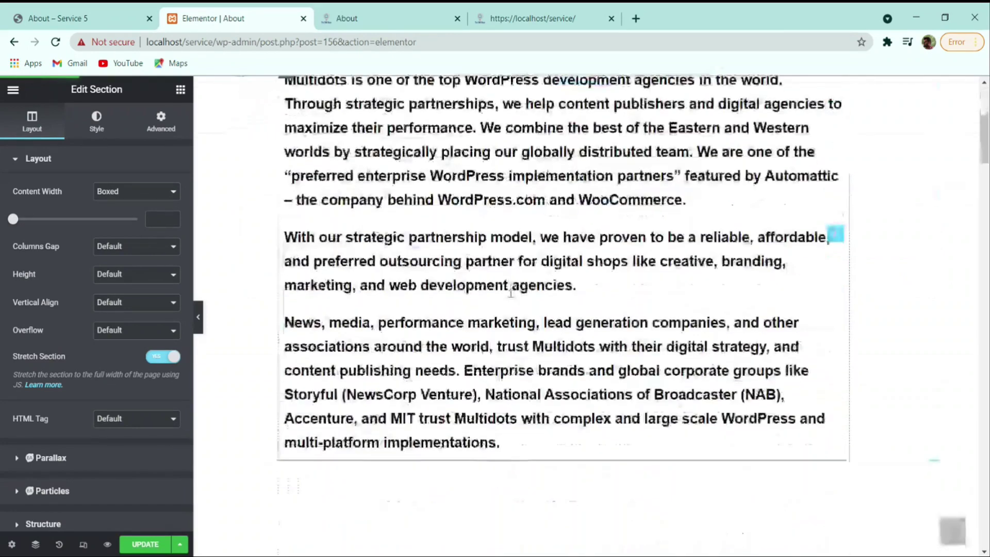
scroll(511, 294, "down", 11)
scroll(512, 297, "up", 9)
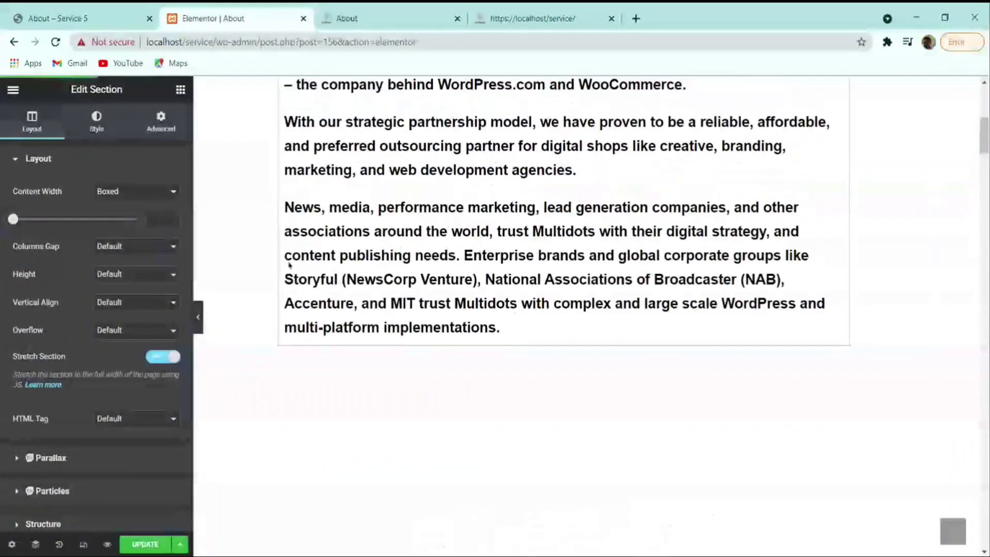
left_click(83, 17)
scroll(305, 196, "down", 9)
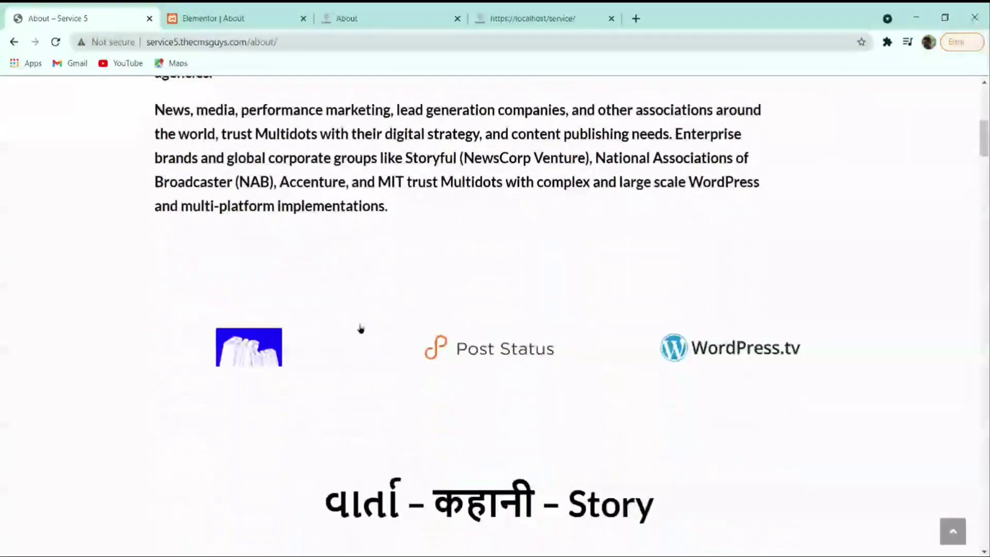
left_click(243, 16)
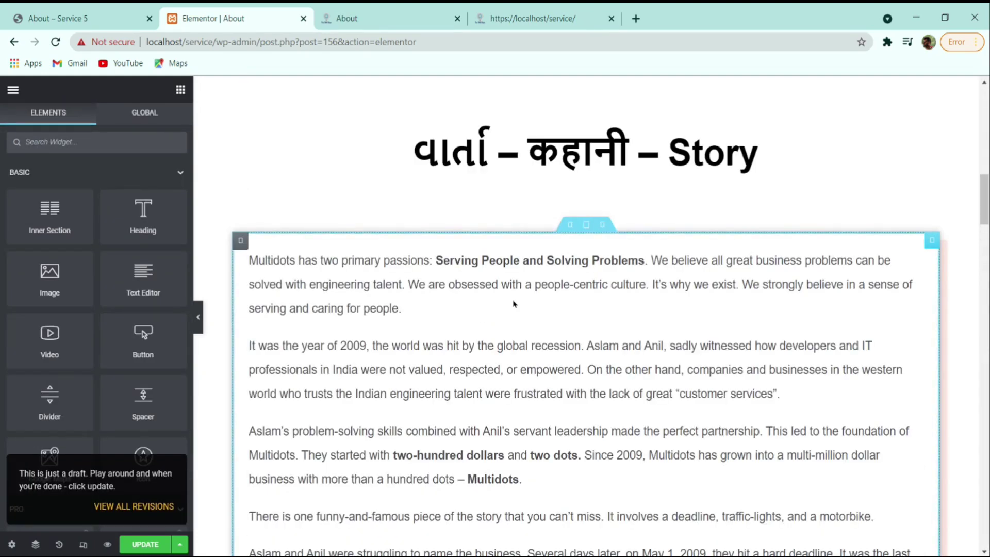
scroll(513, 304, "up", 10)
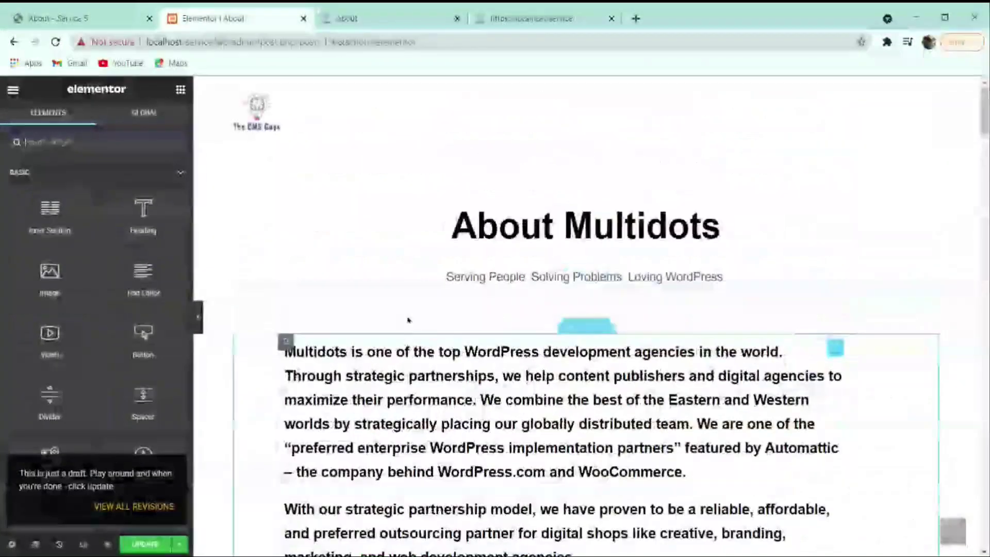
left_click(108, 19)
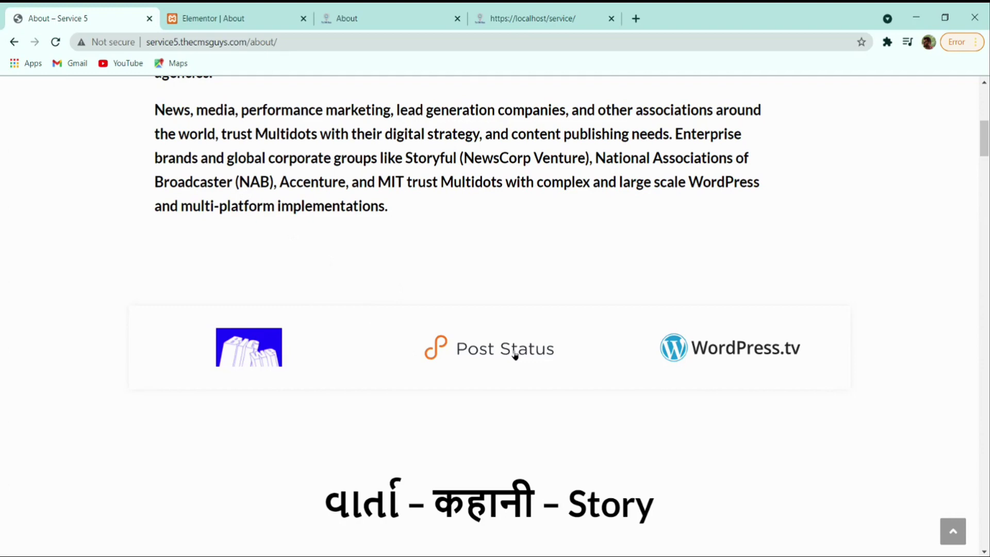
scroll(294, 236, "up", 3)
scroll(294, 237, "down", 3)
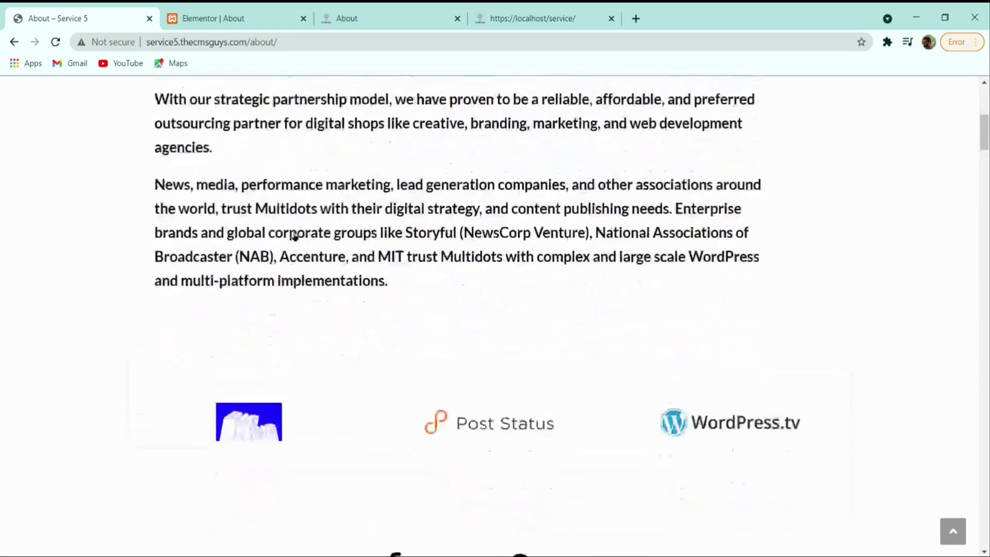
key("ctrl+Tab")
- Scroll down to the More About Us section and compare it with the live page
scroll(431, 247, "down", 10)
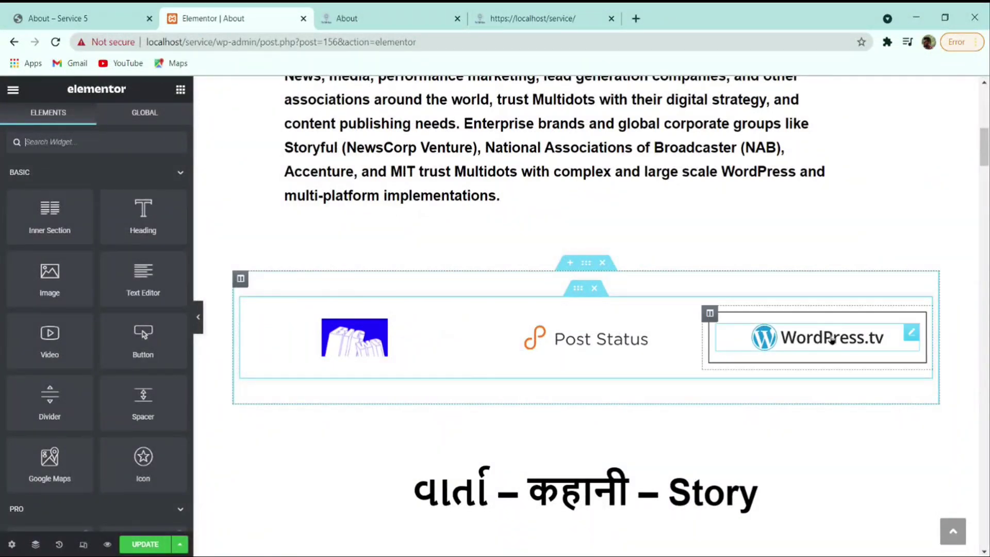
scroll(702, 340, "down", 5)
scroll(718, 215, "down", 12)
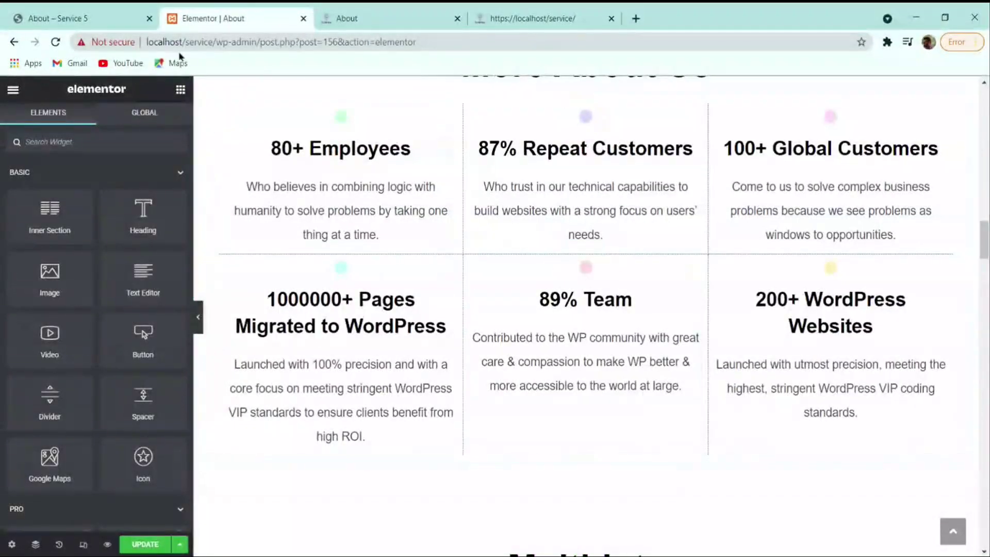
left_click(85, 18)
scroll(361, 317, "down", 15)
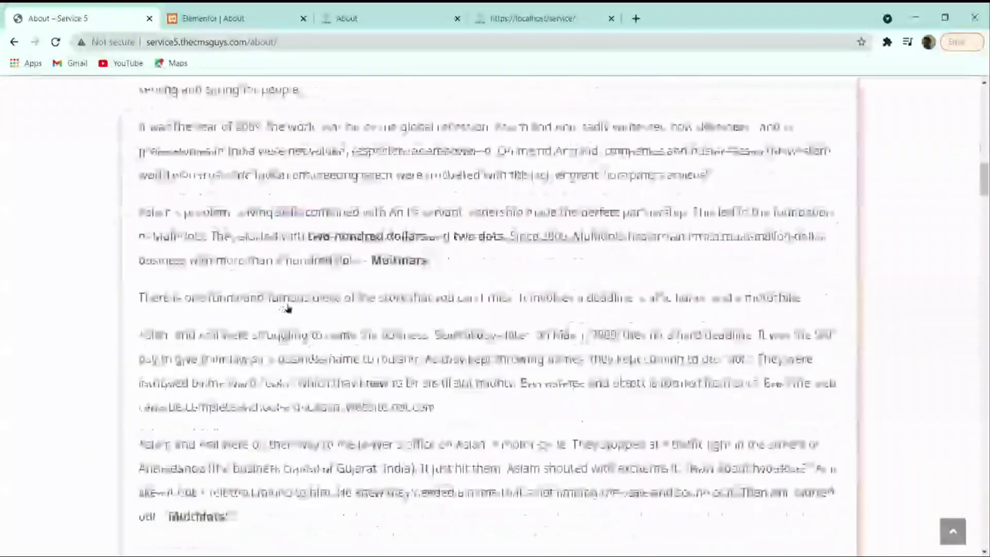
scroll(288, 309, "down", 5)
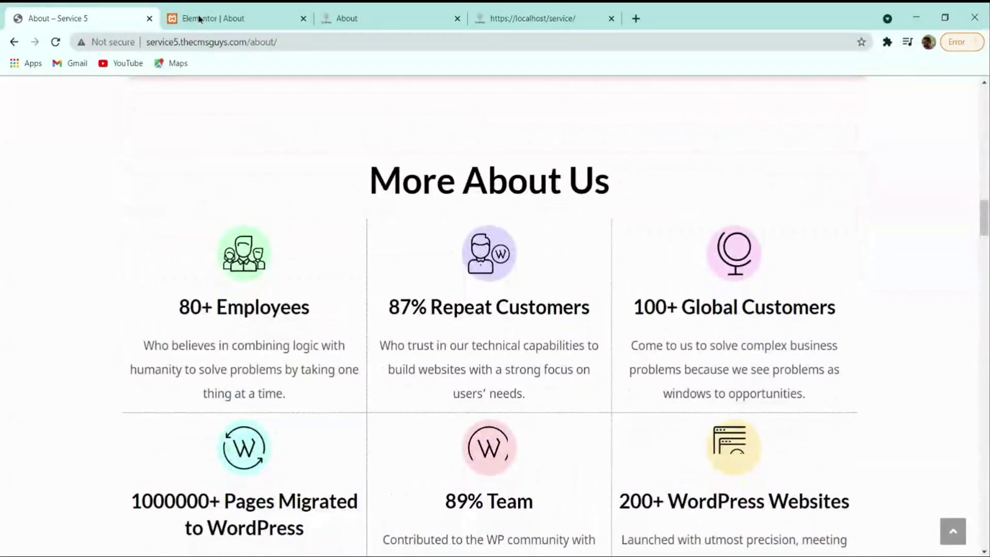
left_click(199, 19)
- Give the 80+ Employees box the right-arrow circle icon from the icon library
left_click(348, 281)
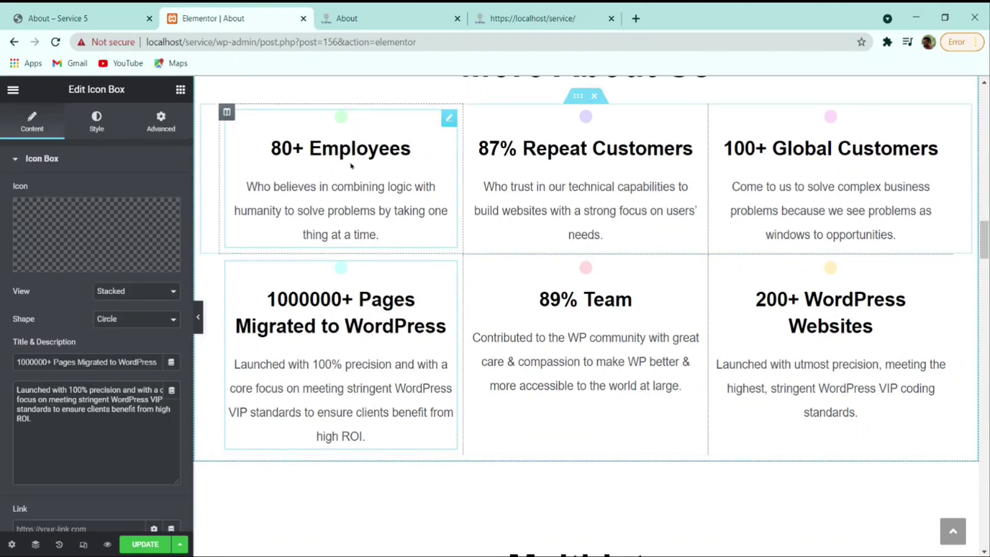
key("ctrl+shift+Tab")
key("ctrl+Tab")
left_click(343, 121)
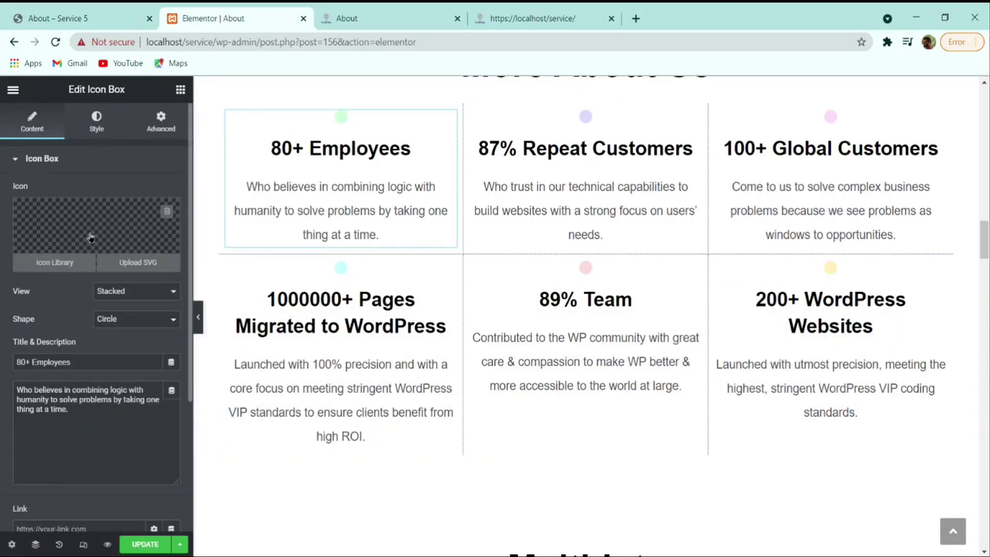
left_click(163, 208)
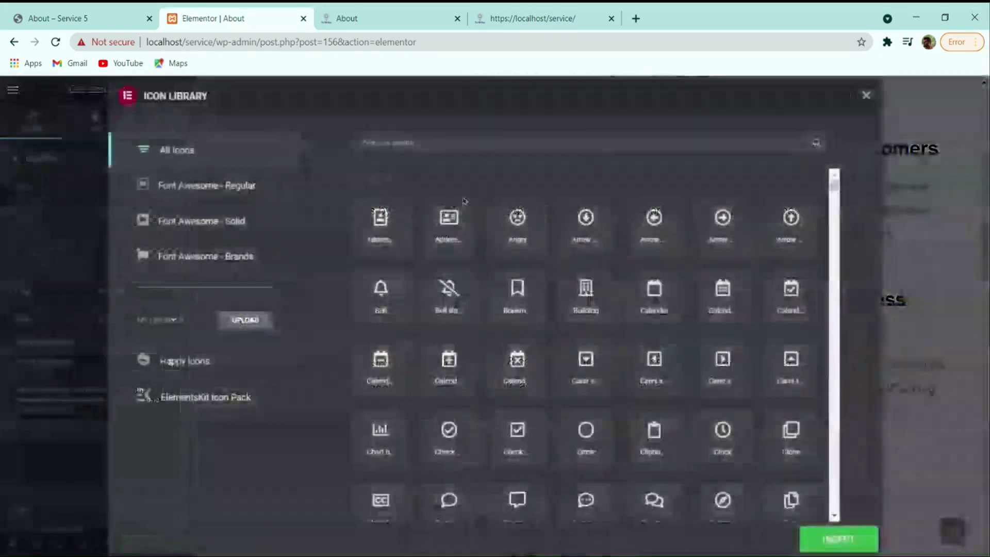
left_click(721, 223)
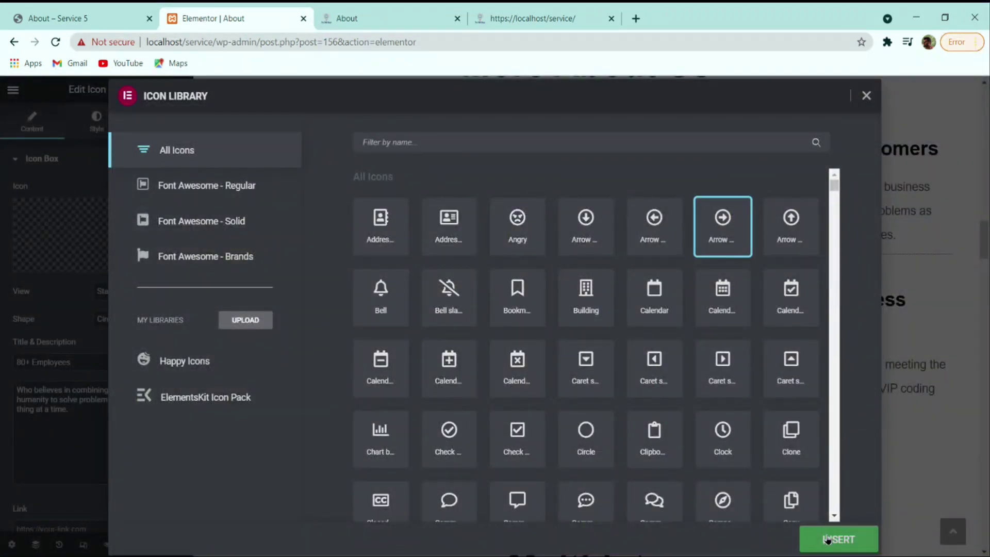
left_click(837, 538)
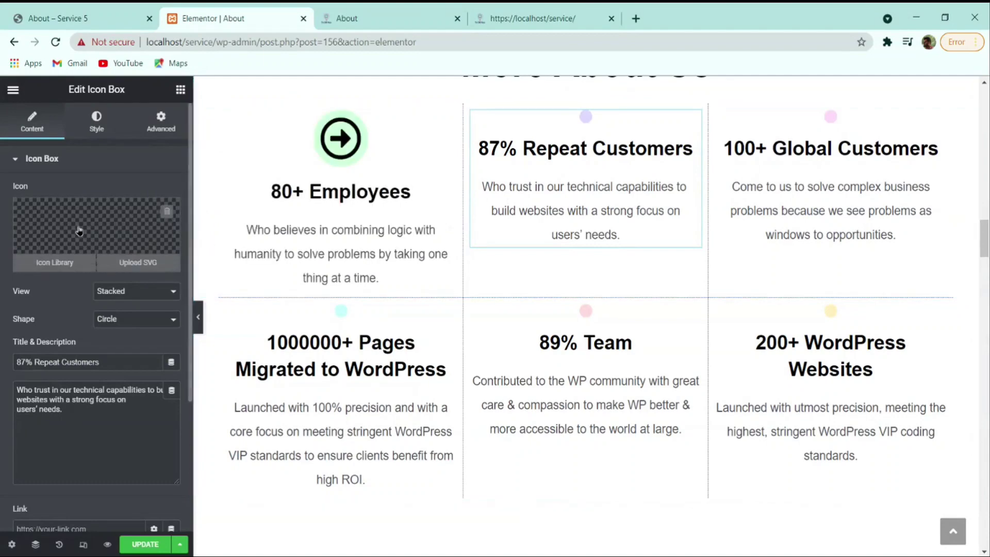
- Give 87% Repeat Customers a custom head-with-leaf SVG icon from the media library
left_click(53, 261)
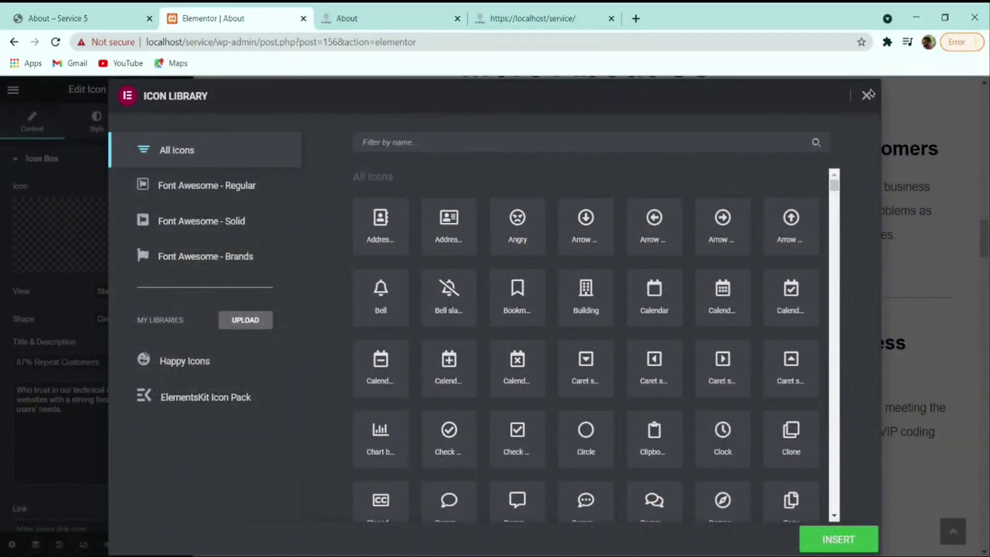
left_click(868, 95)
left_click(135, 264)
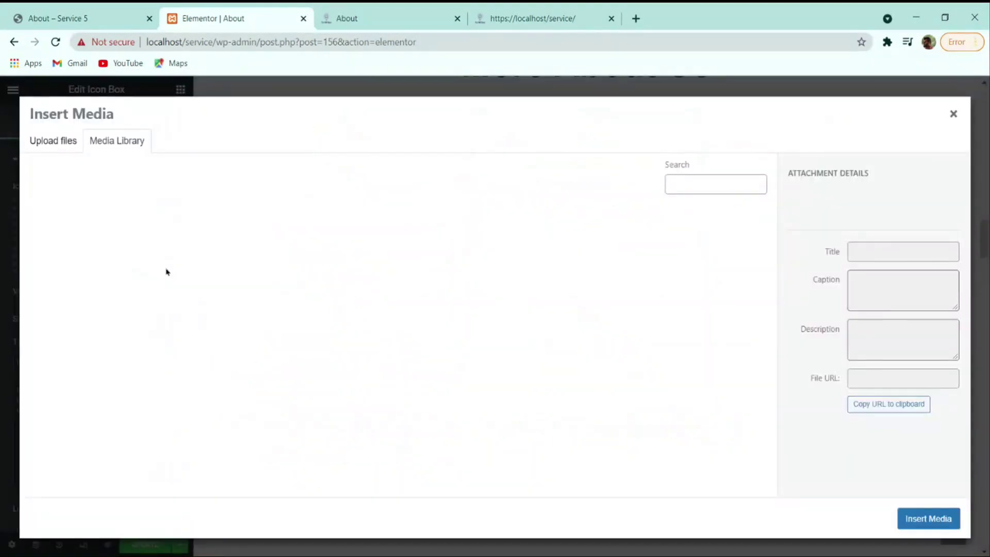
left_click(166, 272)
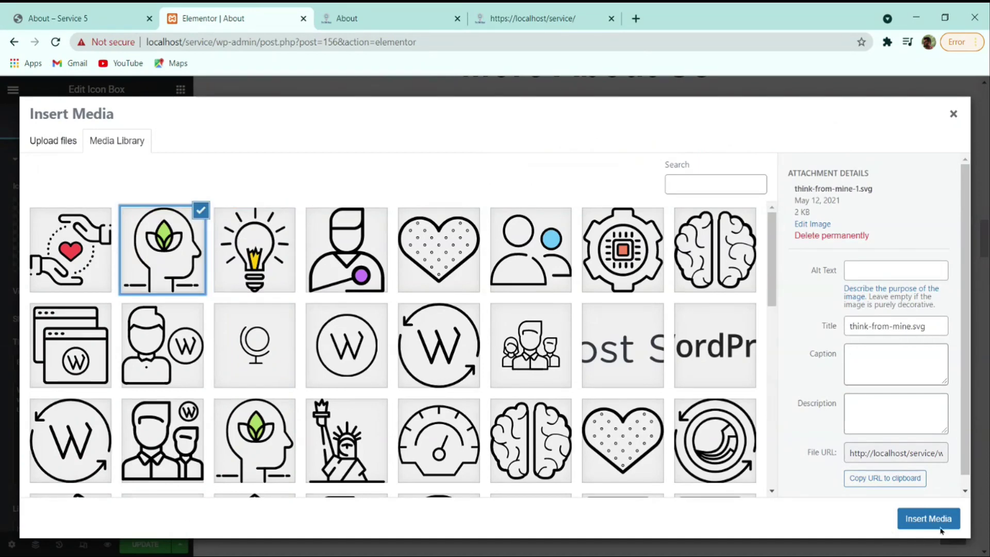
left_click(940, 528)
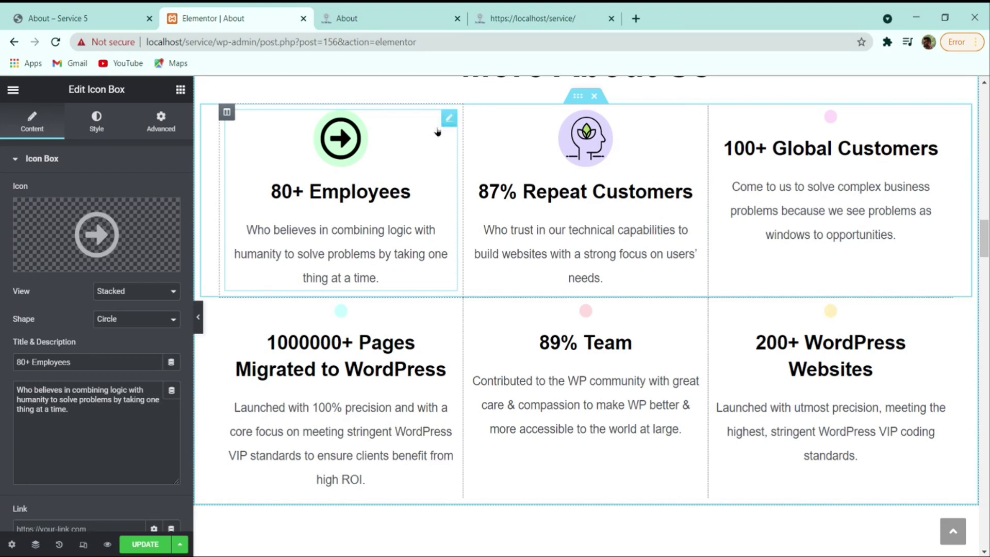
- Set the team-of-people SVG on 80+ Employees and a custom SVG on 100+ Global Customers
mouse_move(146, 267)
left_click(97, 16)
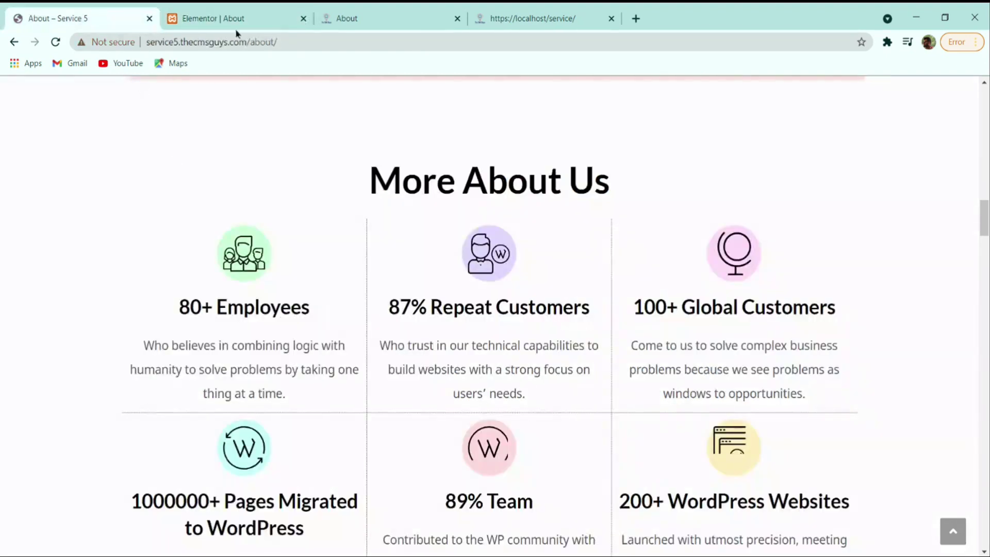
left_click(234, 20)
left_click(148, 260)
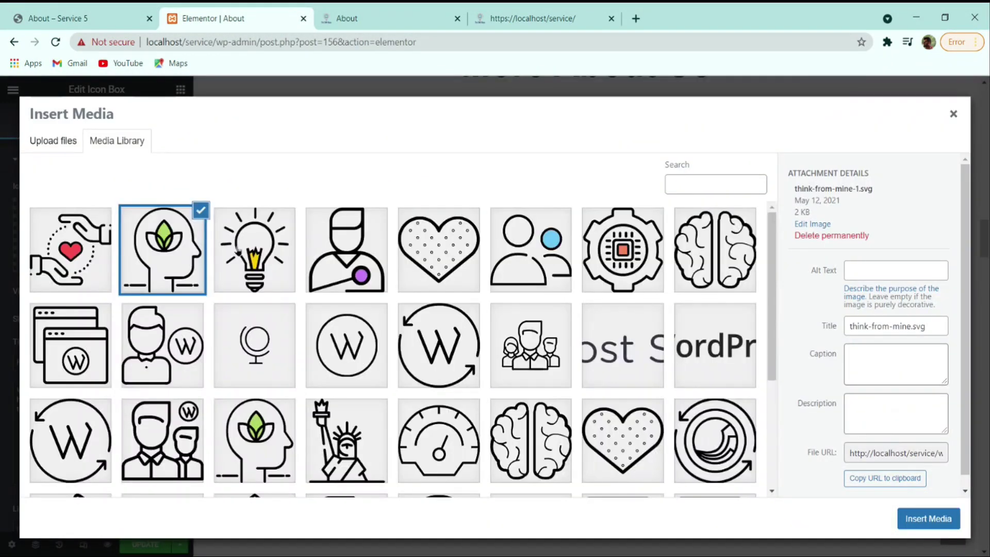
left_click(535, 364)
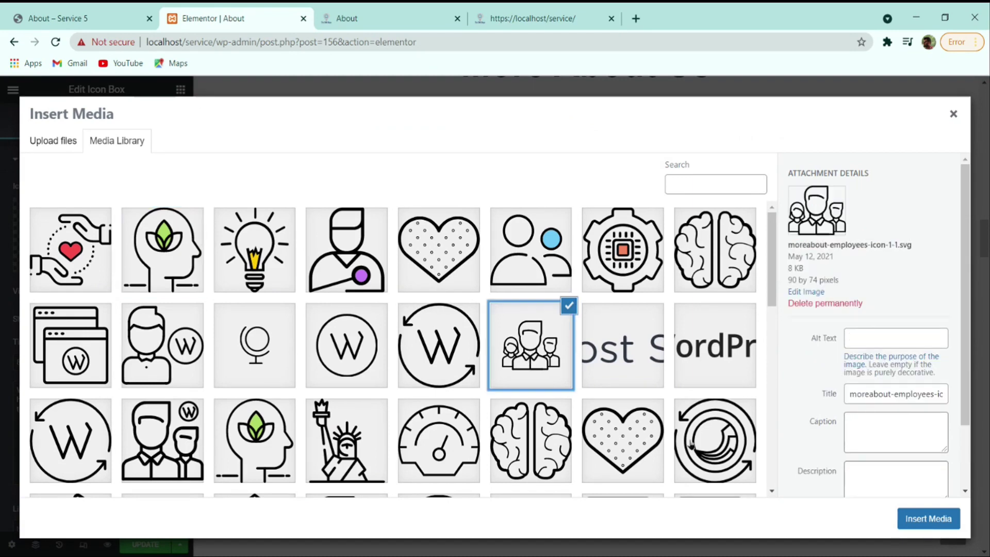
left_click(923, 518)
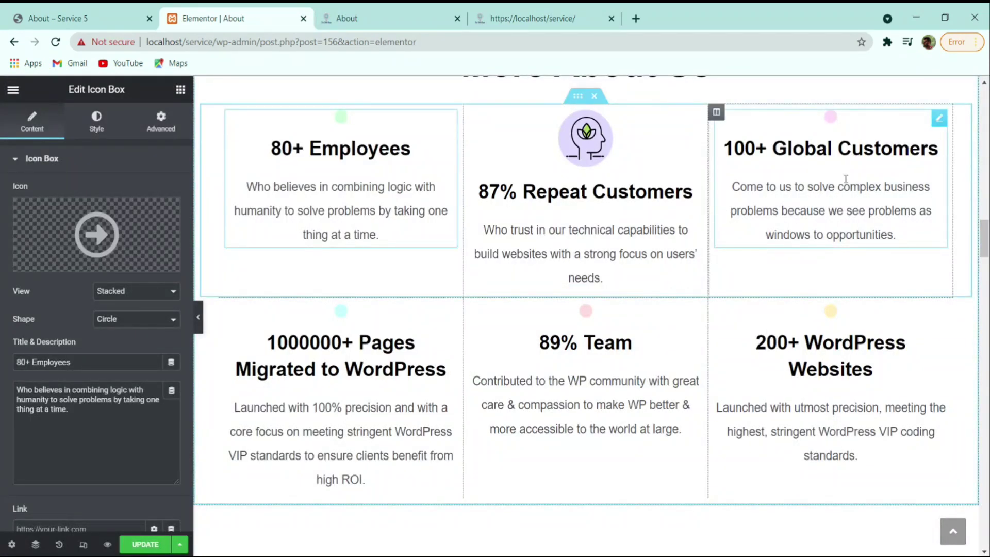
left_click(866, 173)
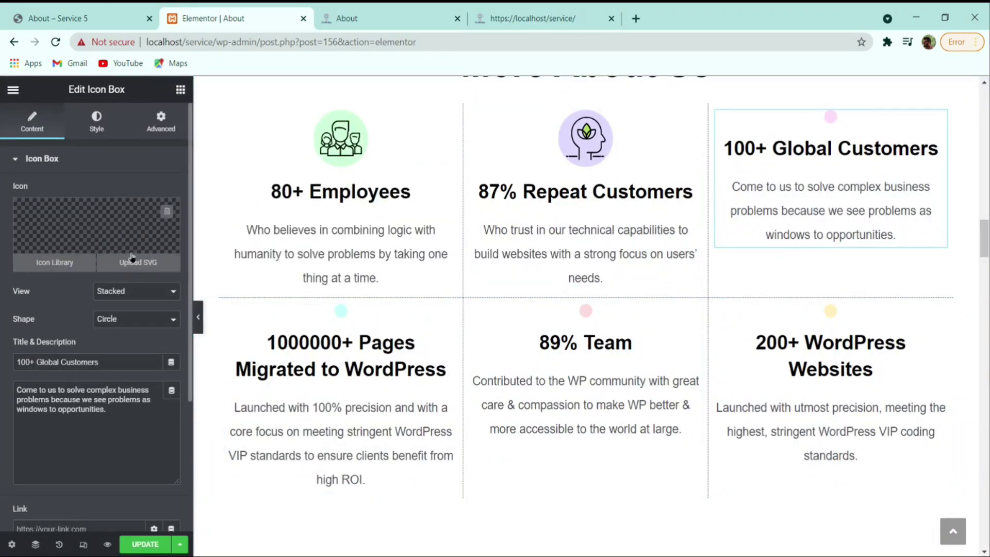
left_click(137, 262)
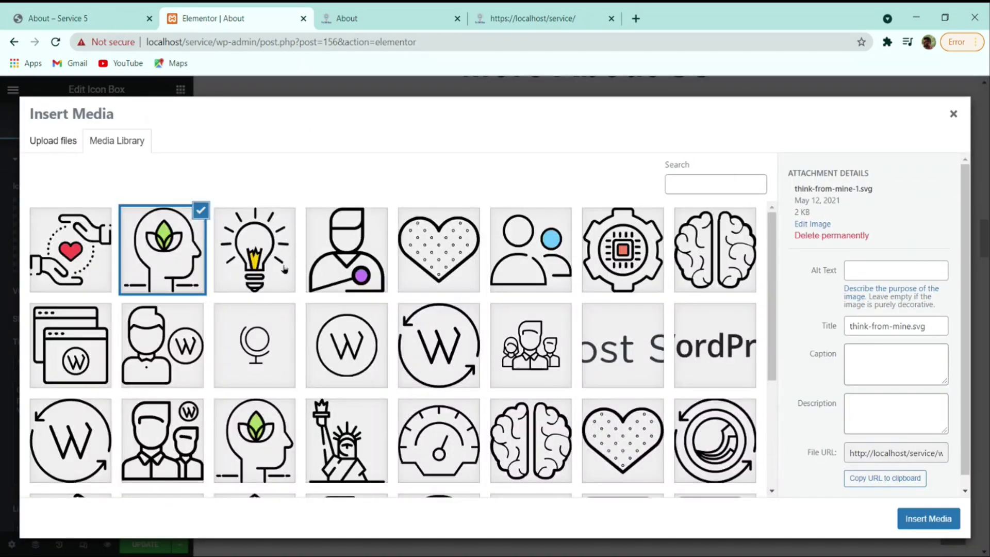
left_click(925, 518)
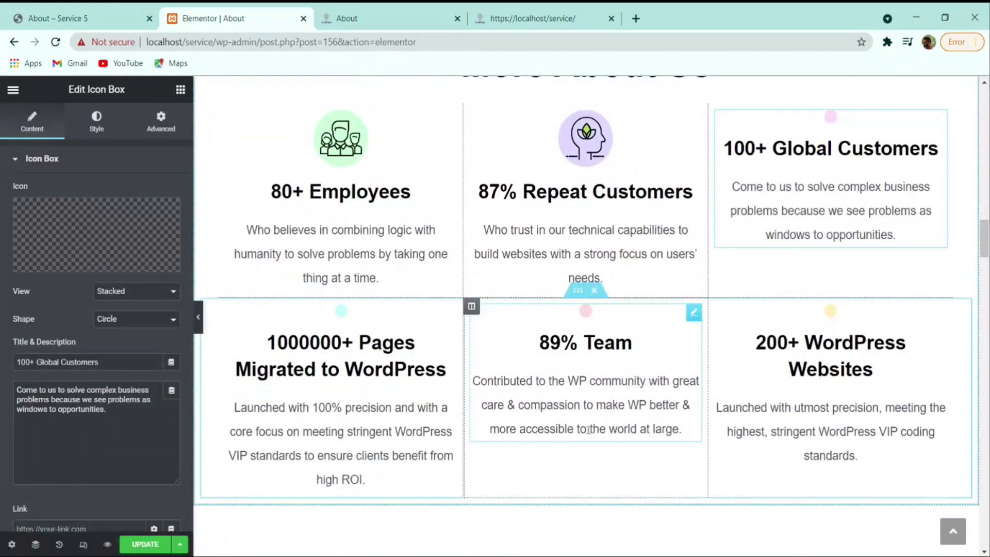
- Give the 1000000+ Pages box the circled W SVG icon after trying heart and globe
left_click(448, 312)
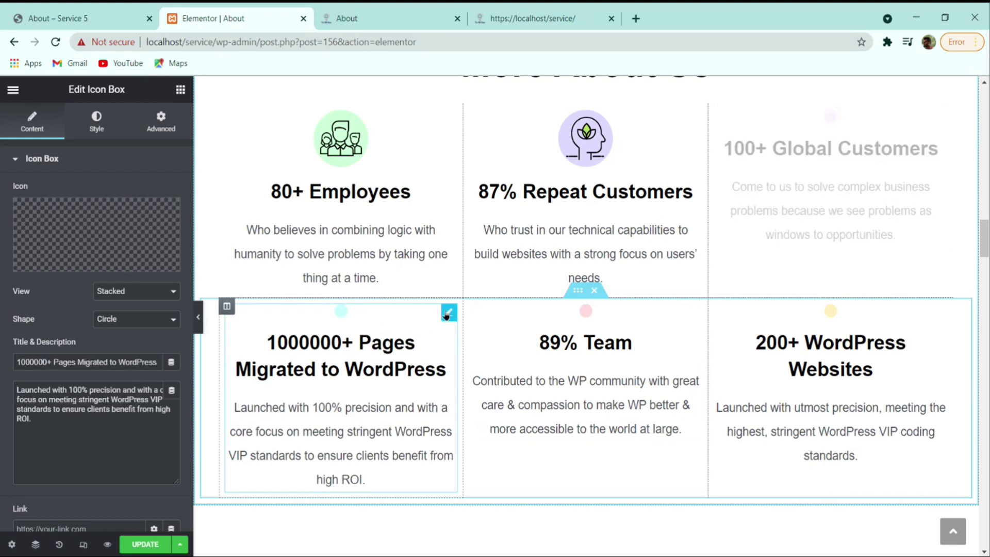
left_click(150, 263)
left_click(123, 20)
left_click(227, 19)
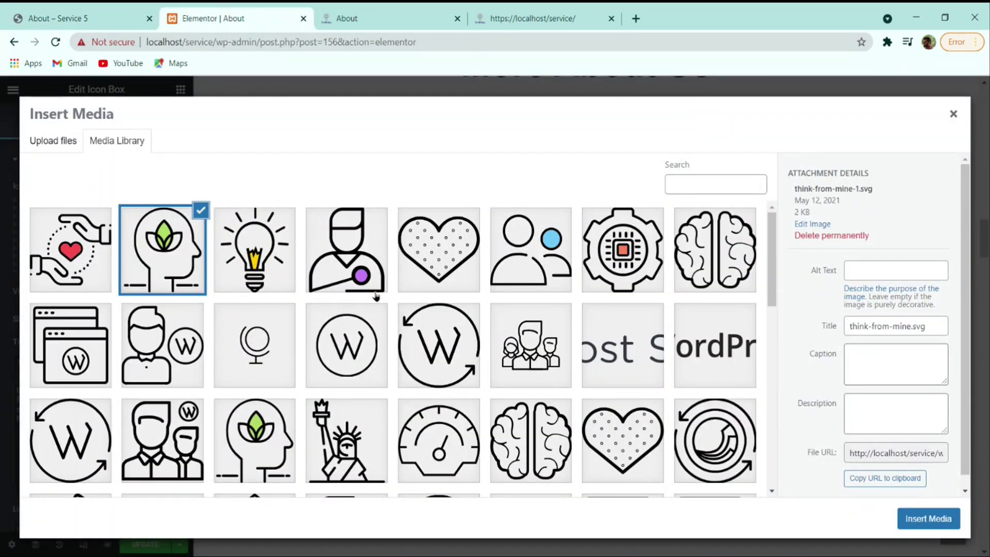
left_click(435, 276)
scroll(302, 323, "down", 4)
scroll(302, 324, "up", 4)
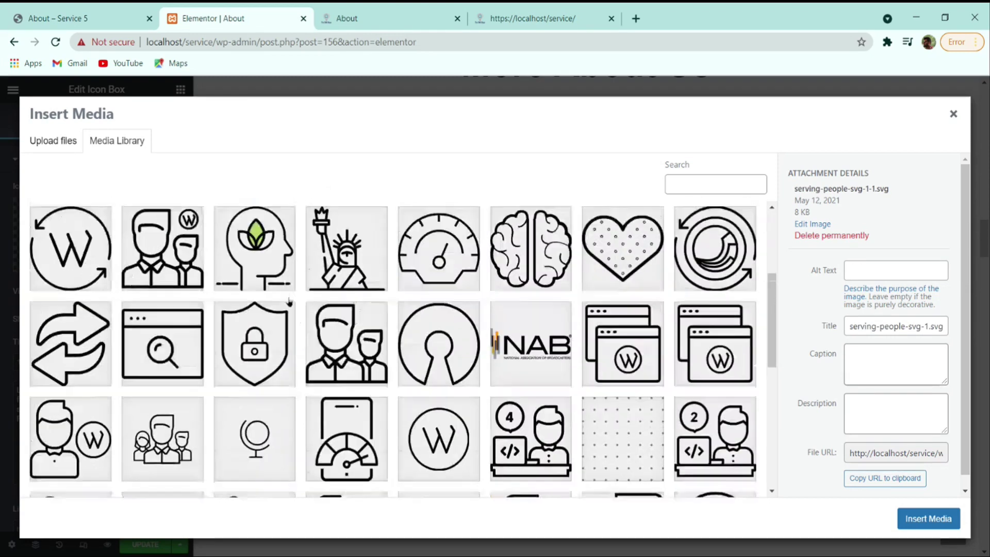
left_click(240, 371)
left_click(333, 360)
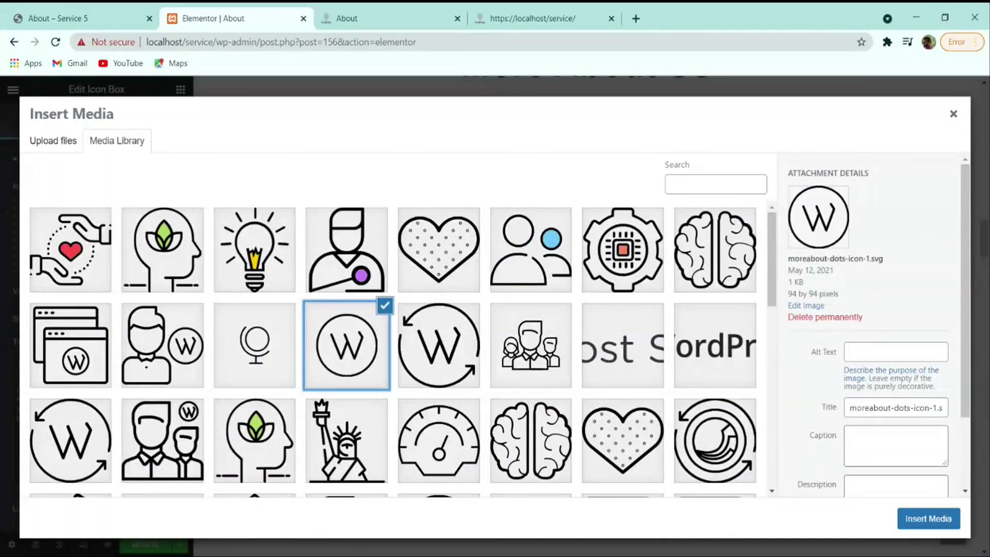
left_click(928, 518)
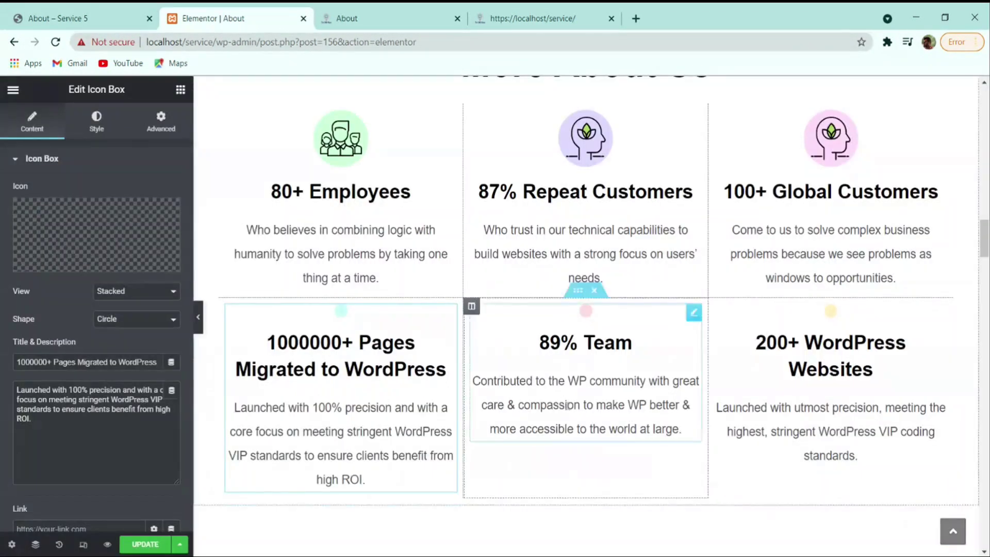
- Set the two-people SVG on 89% Team and the purple-dot person SVG on 200+ WordPress Websites
left_click(117, 265)
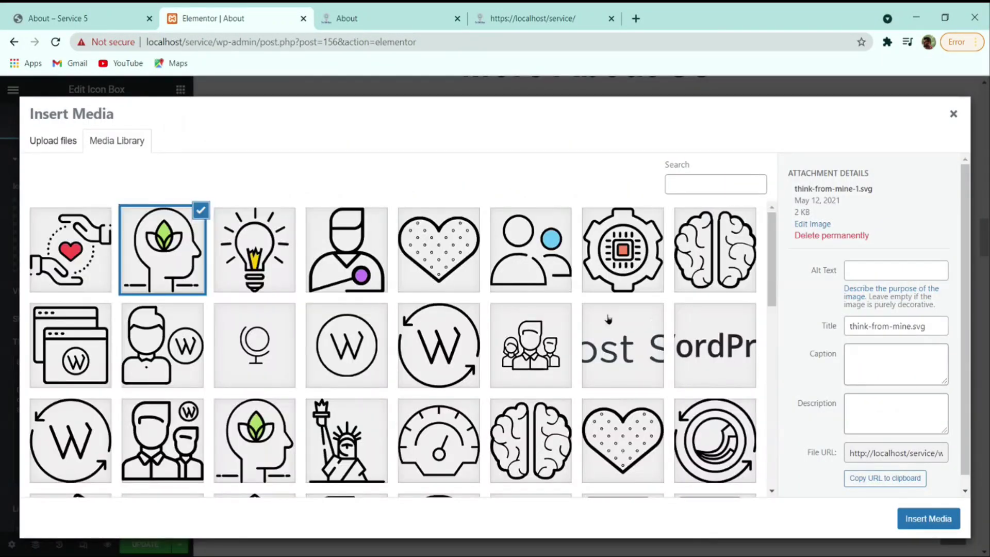
left_click(554, 247)
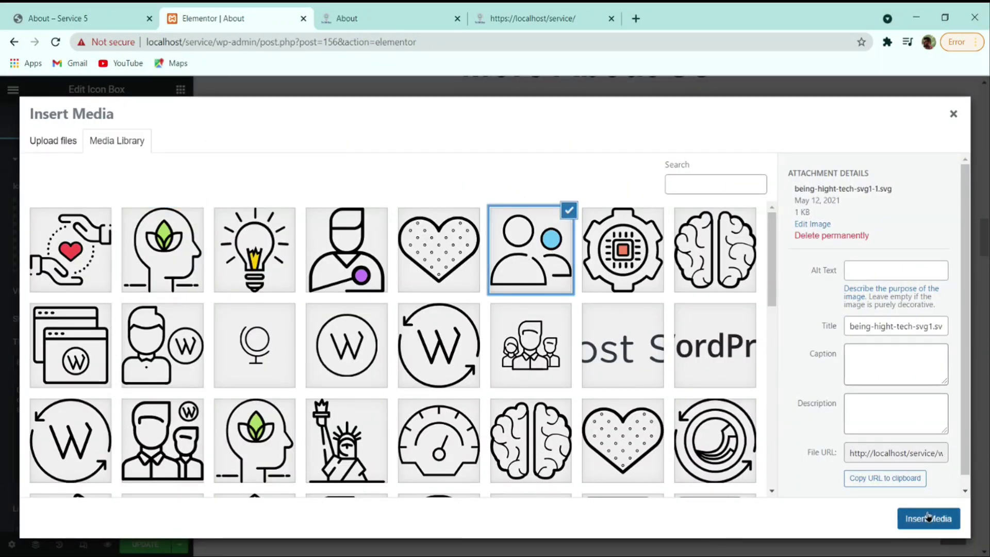
left_click(928, 518)
left_click(801, 333)
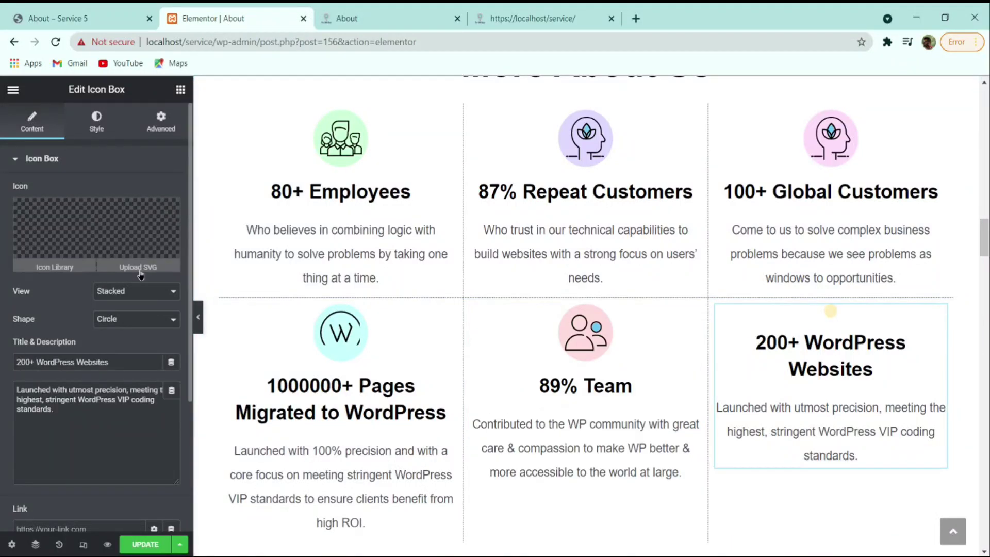
left_click(144, 268)
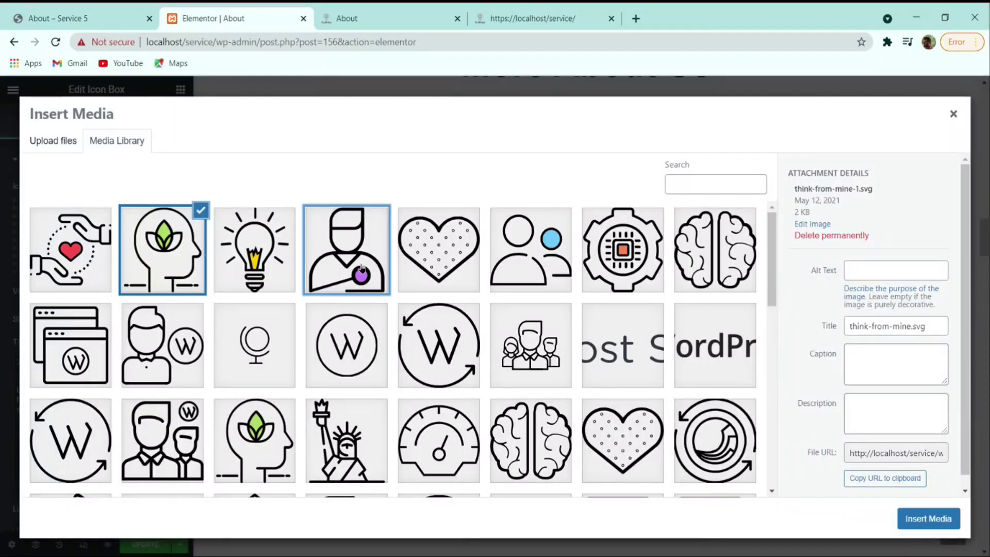
left_click(346, 248)
left_click(934, 520)
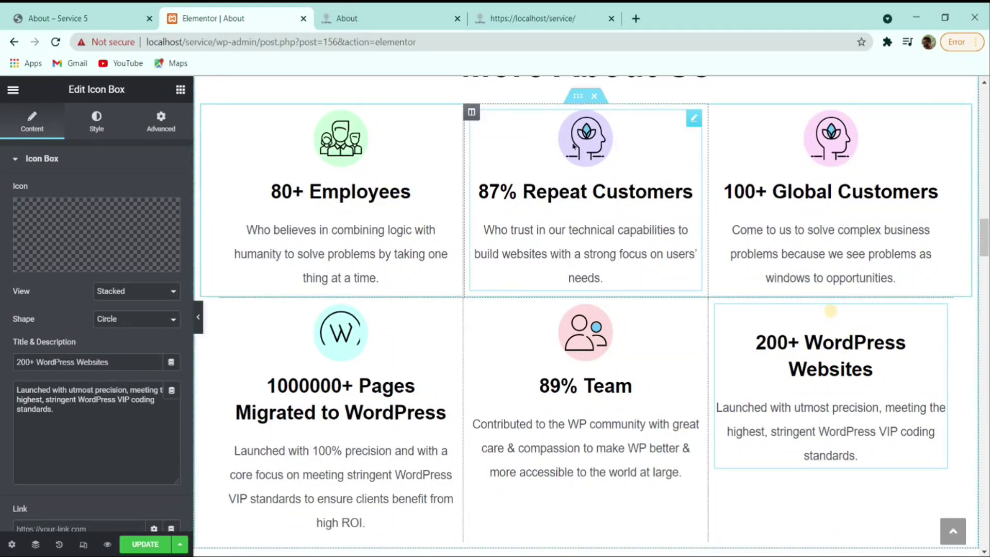
scroll(574, 146, "down", 3)
scroll(317, 316, "up", 2)
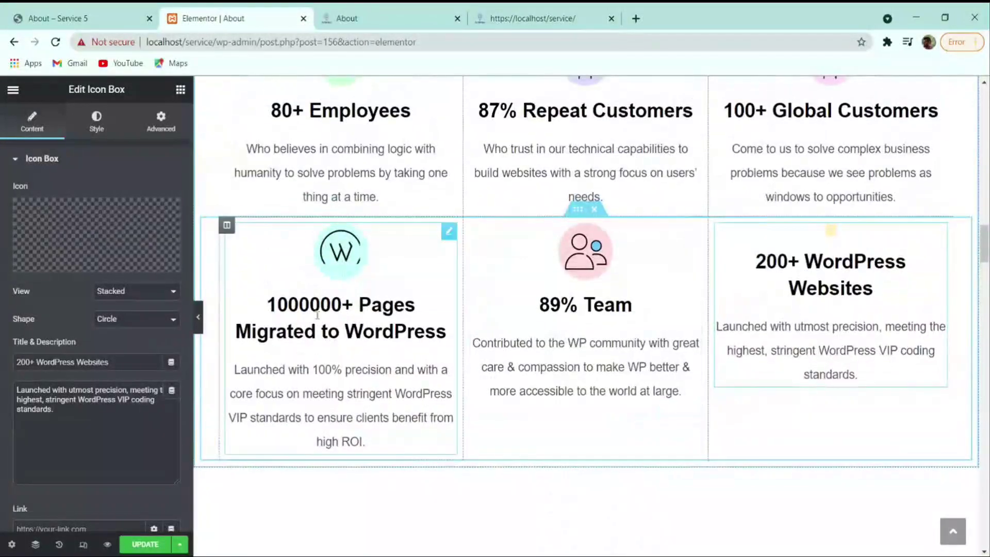
scroll(317, 315, "up", 2)
left_click(341, 353)
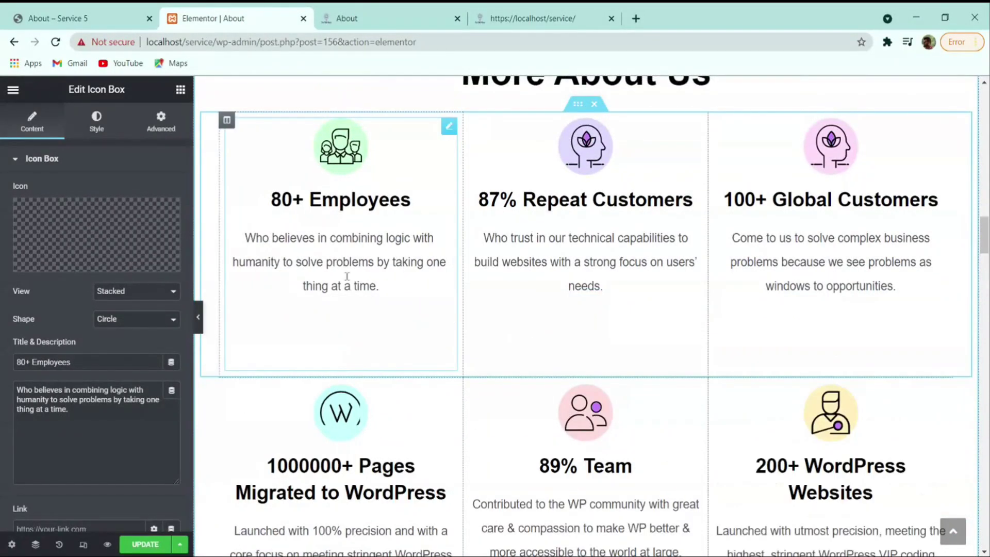
mouse_move(78, 409)
left_mouse_down()
mouse_move(49, 401)
mouse_move(63, 411)
left_mouse_up()
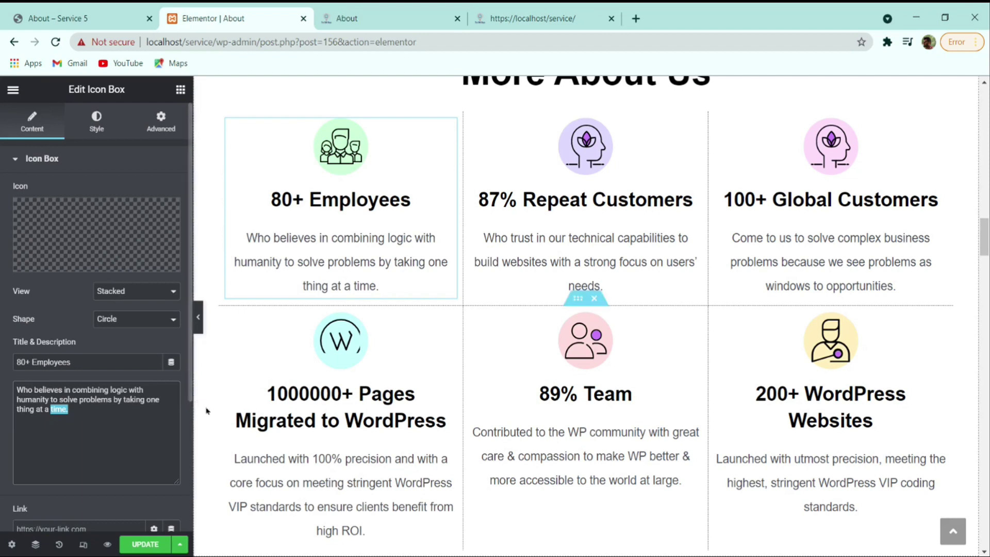
scroll(541, 296, "down", 5)
scroll(541, 296, "down", 8)
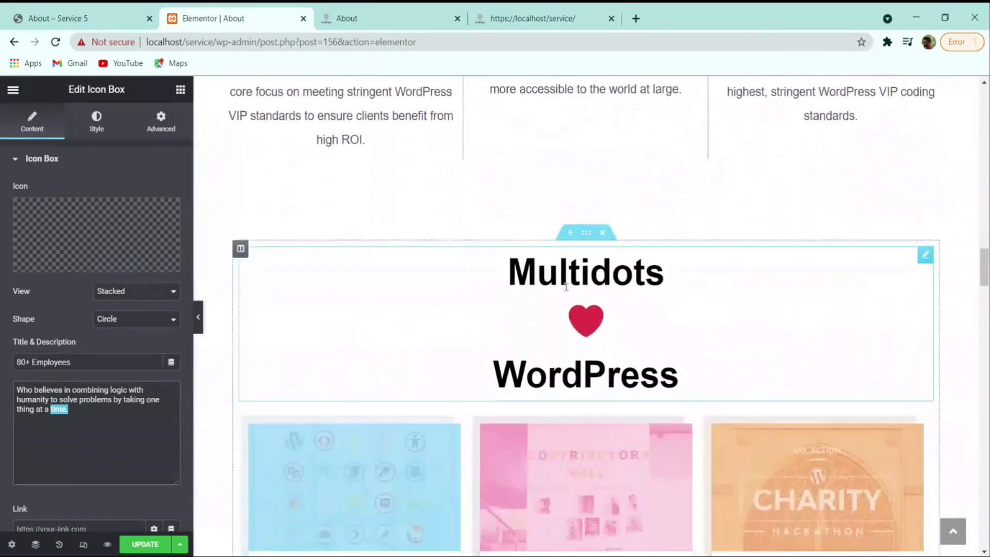
scroll(515, 333, "down", 8)
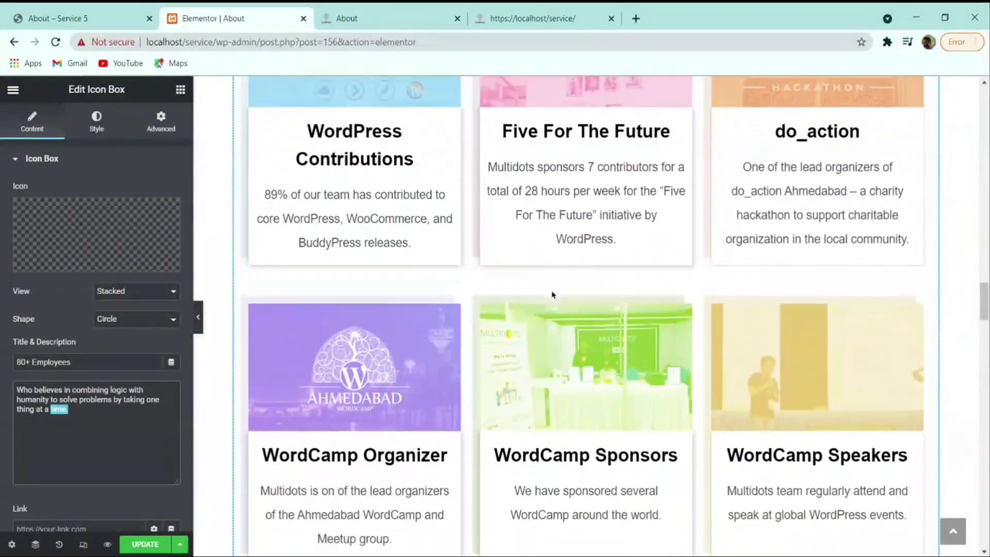
scroll(707, 283, "up", 3)
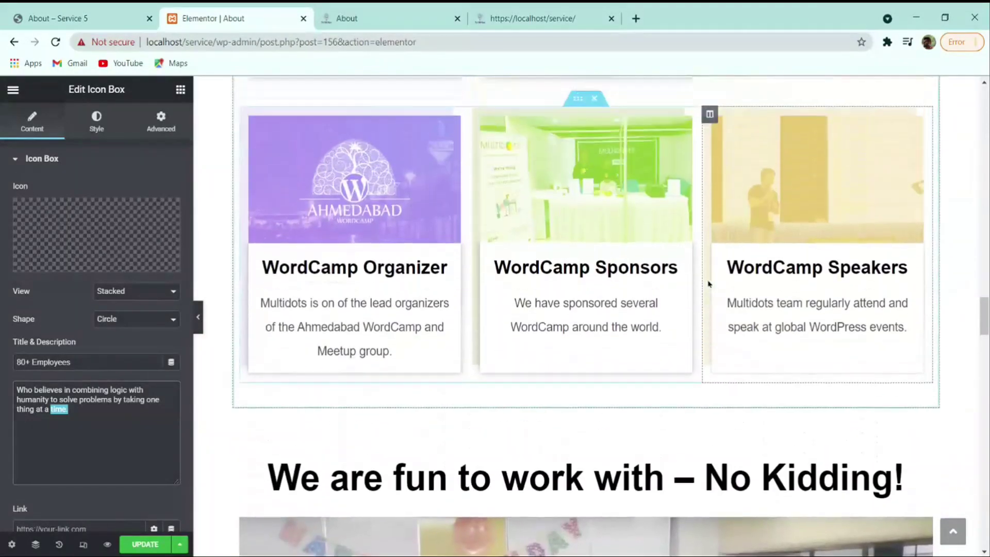
left_click(199, 314)
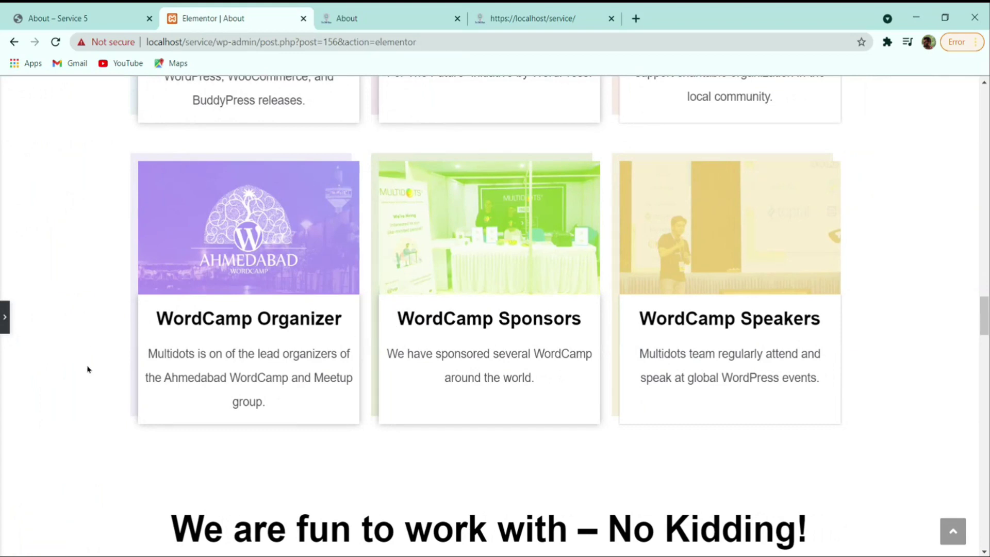
key("ctrl+p")
scroll(554, 349, "down", 6)
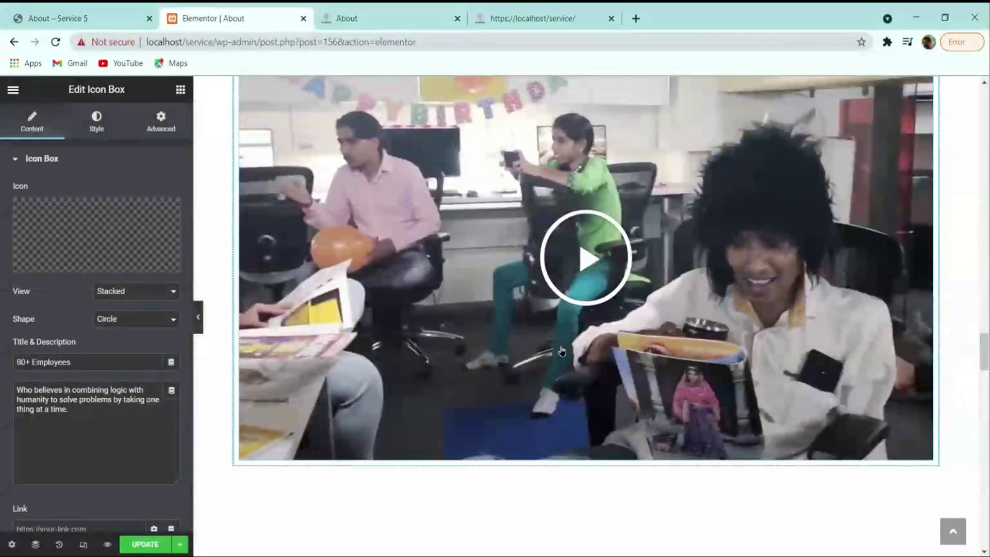
scroll(562, 350, "down", 20)
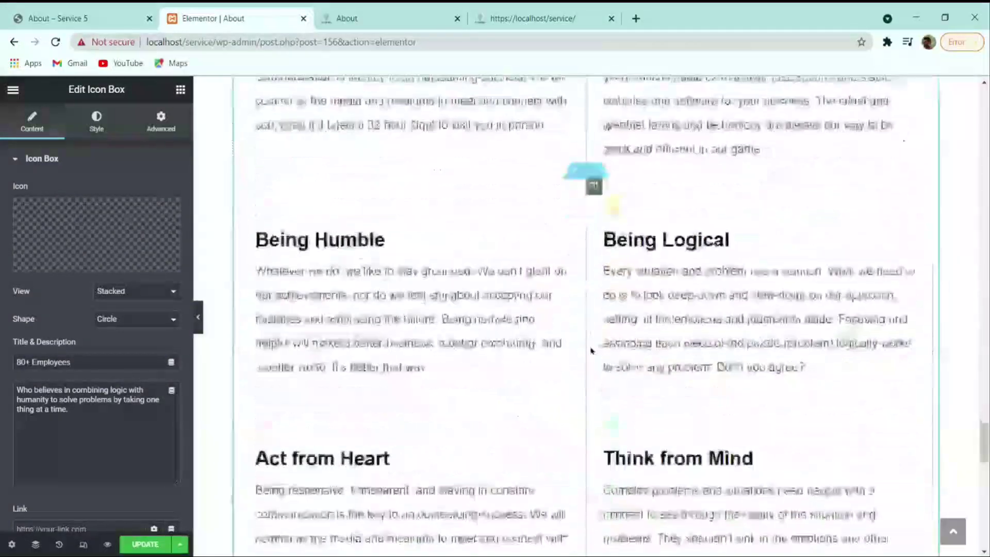
scroll(592, 350, "down", 8)
scroll(622, 442, "up", 15)
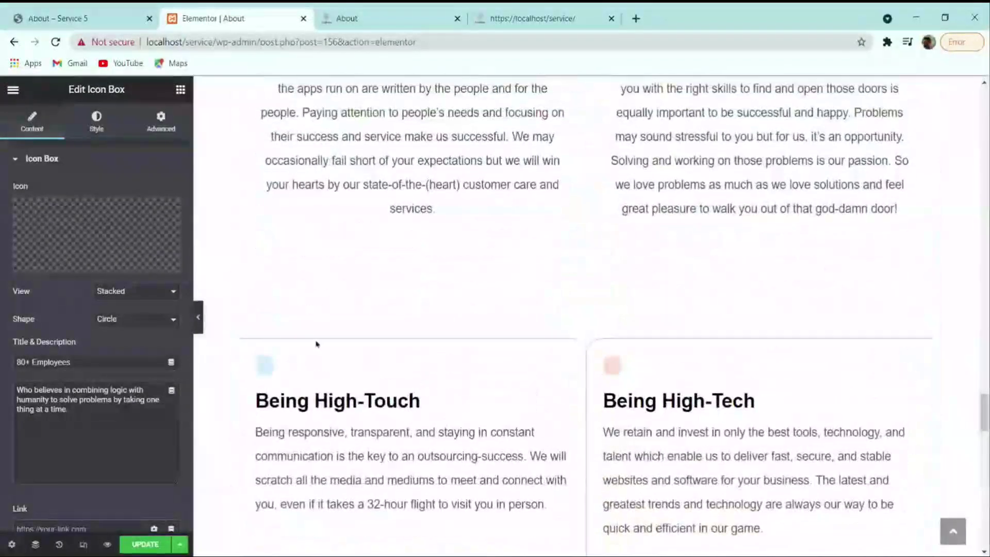
- Insert the mind SVG on Being High-Touch and the dotted heart SVG on Being High-Tech
left_click(348, 400)
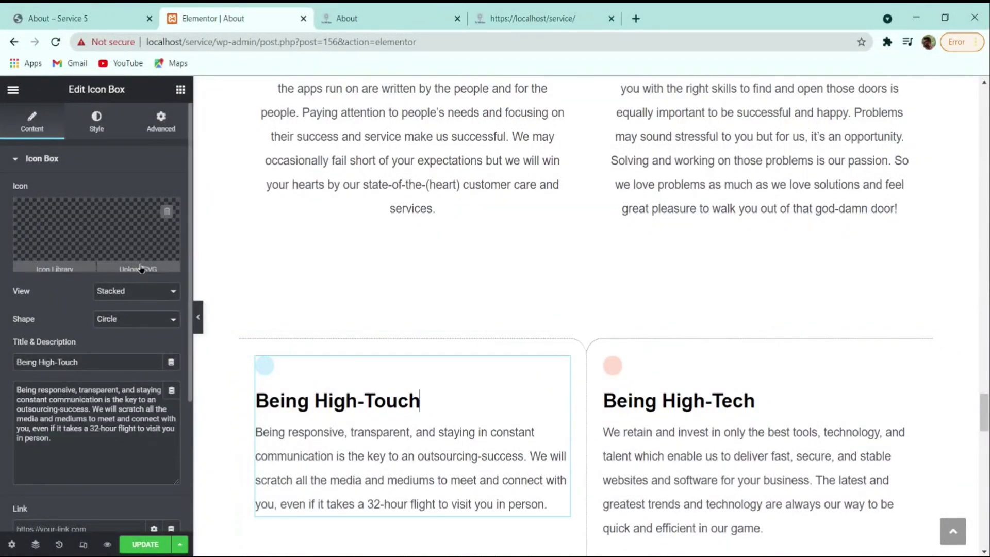
left_click(140, 267)
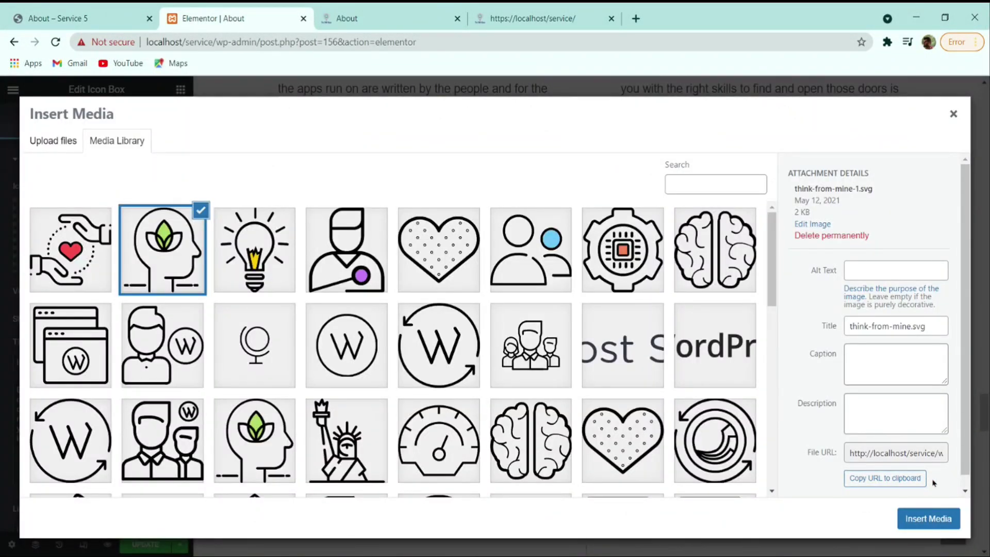
left_click(928, 518)
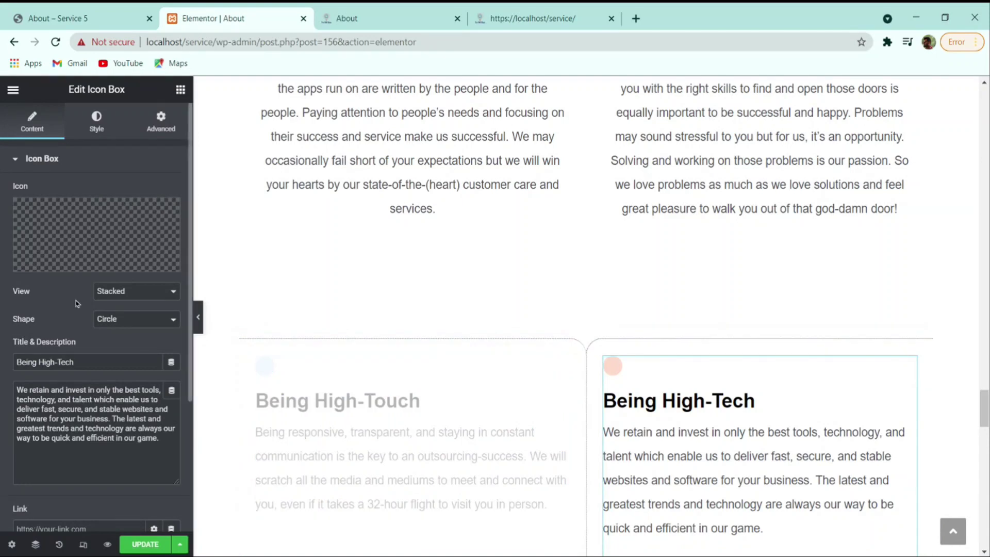
left_click(140, 264)
left_click(414, 268)
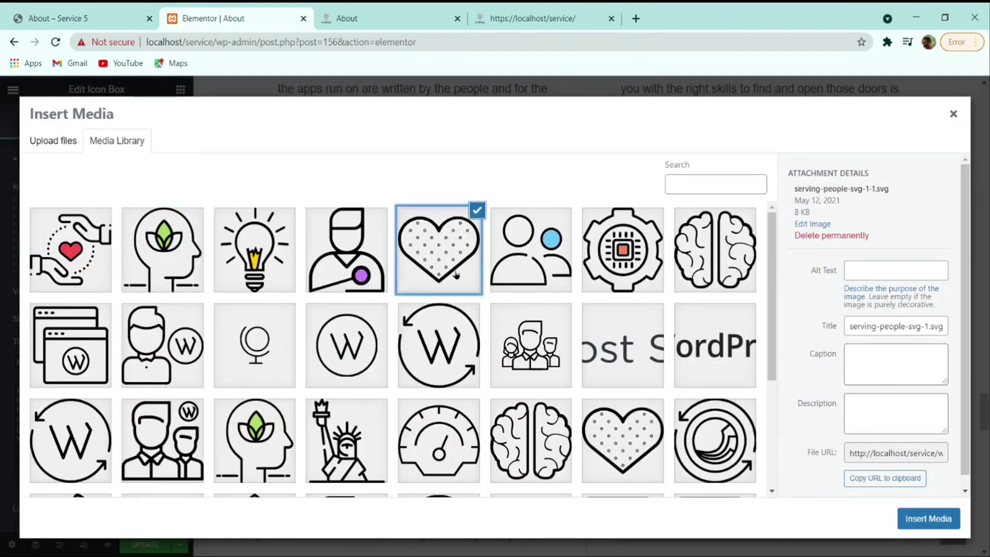
left_click(927, 518)
- Select the Being Humble box and compare its icons with the reference site
scroll(927, 518, "down", 2)
scroll(516, 309, "down", 5)
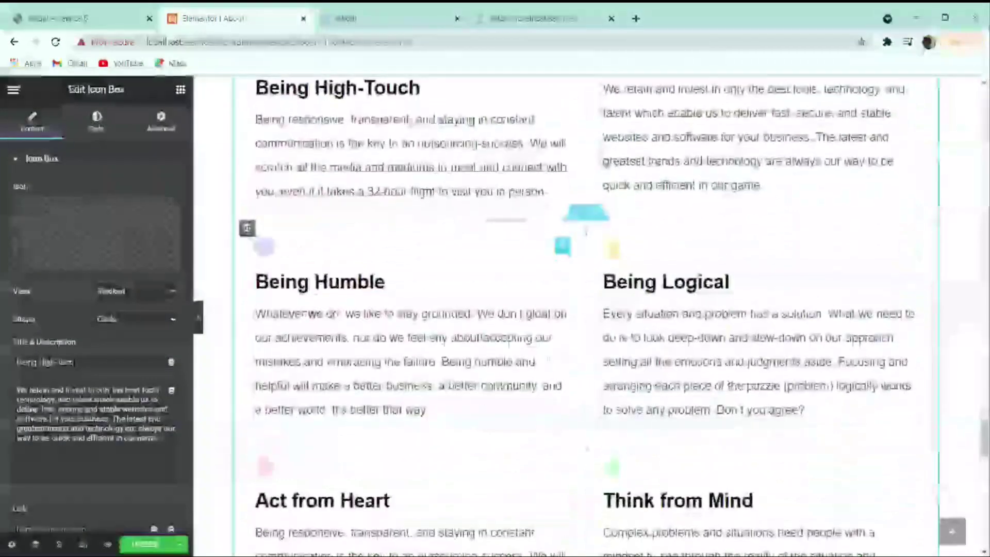
left_click(309, 309)
left_click(58, 18)
scroll(389, 302, "down", 3)
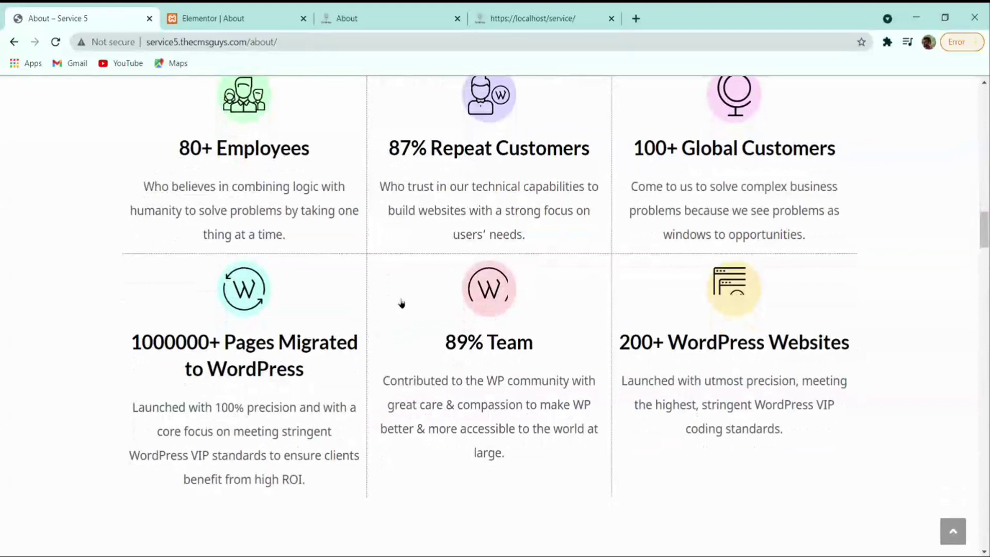
scroll(423, 398, "down", 15)
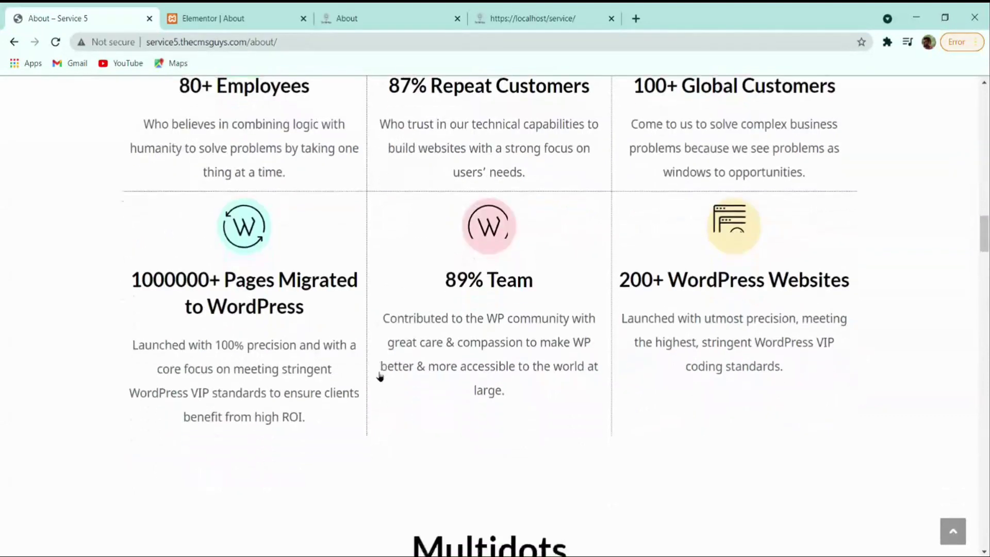
scroll(373, 368, "down", 12)
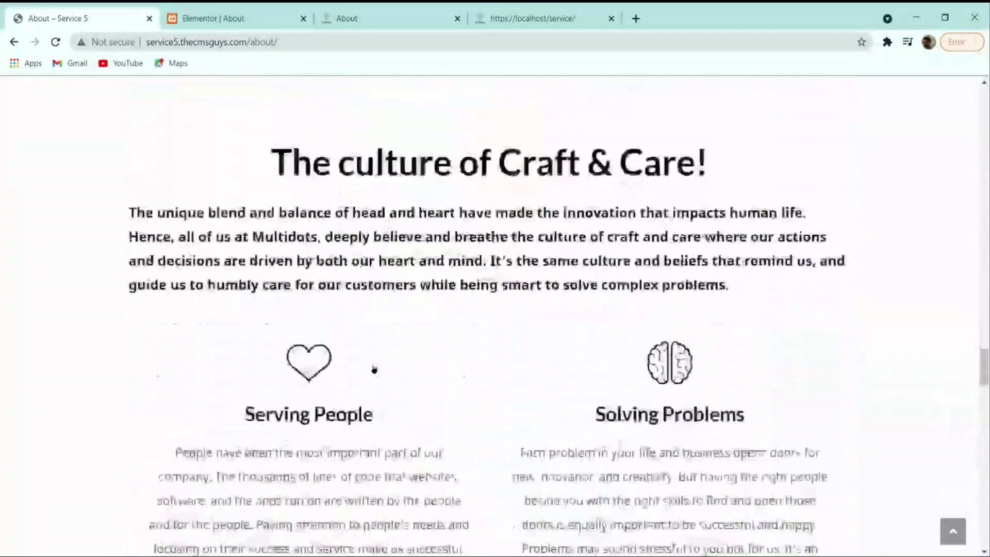
scroll(325, 369, "up", 2)
- Insert the dotted heart SVG icon into the Serving People box
left_click(217, 18)
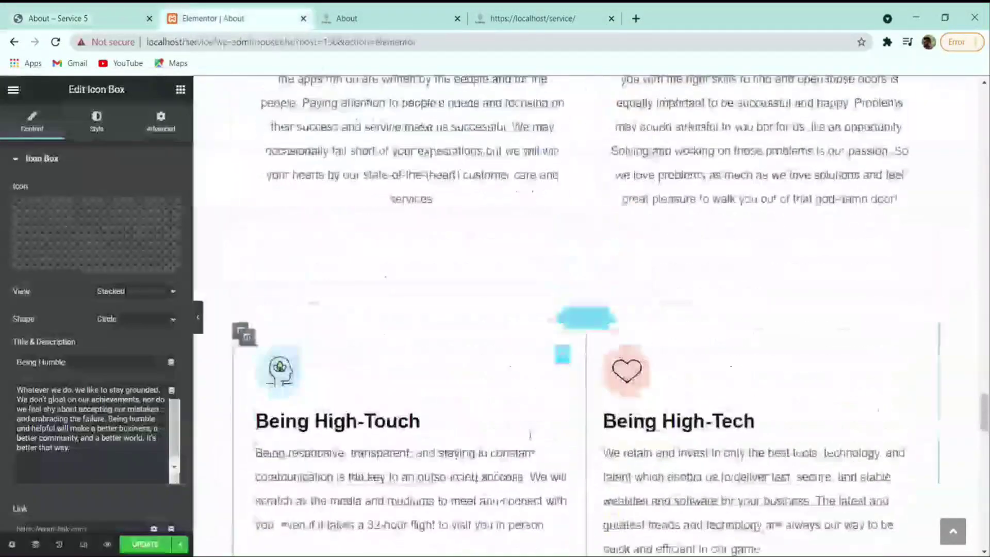
scroll(514, 410, "up", 8)
left_click(447, 417)
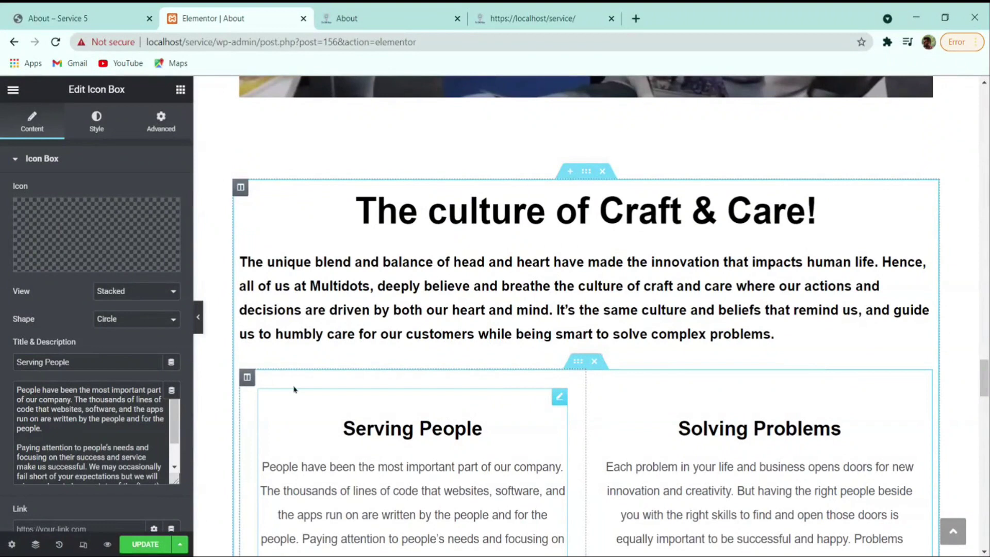
left_click(152, 261)
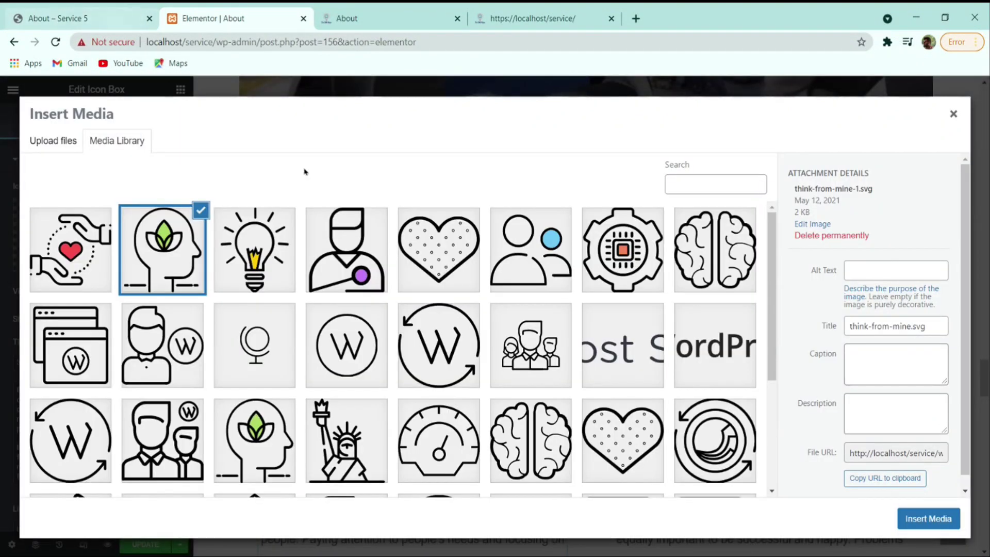
left_click(466, 284)
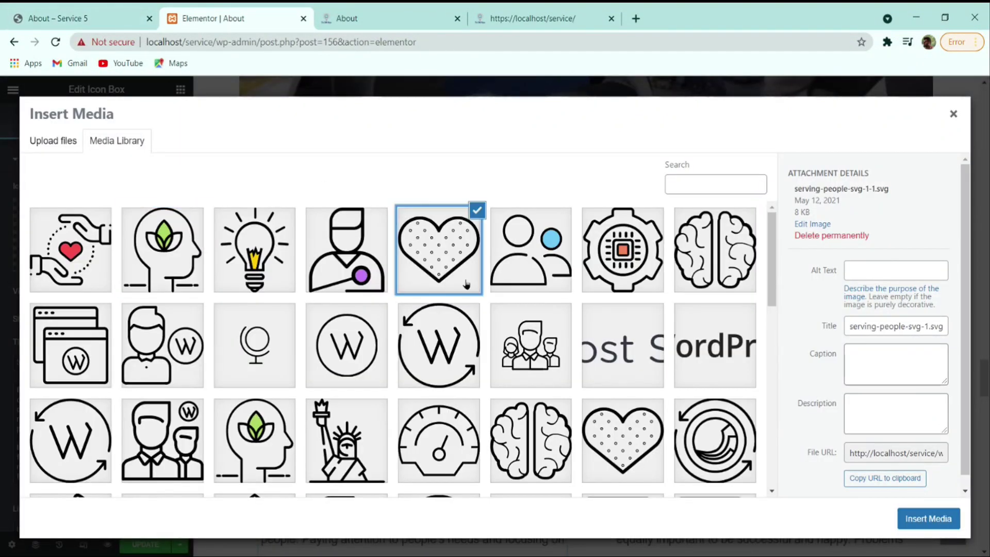
left_click(942, 522)
- Give the Solving Problems box the head-with-leaf SVG icon after checking the reference site
left_click(97, 15)
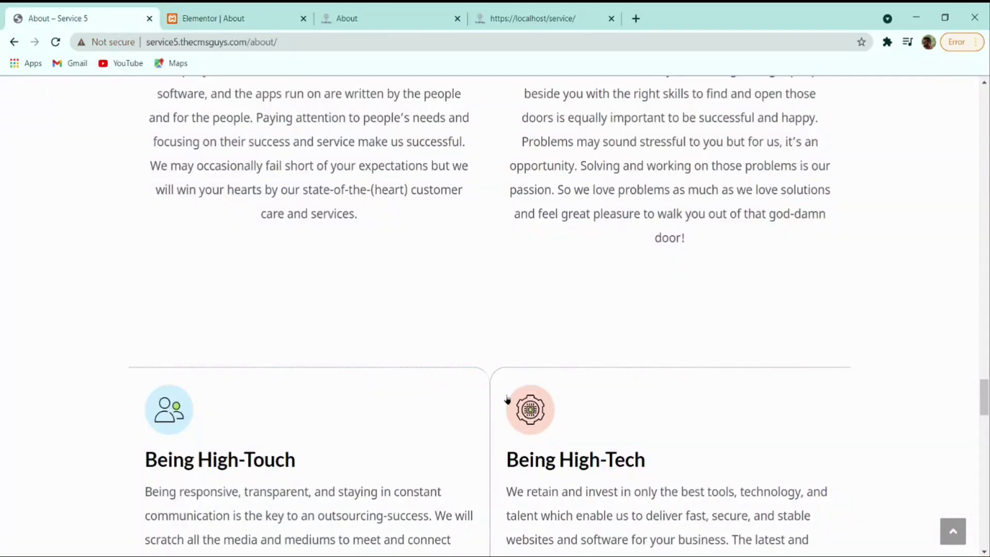
scroll(507, 399, "up", 10)
key("ctrl+Tab")
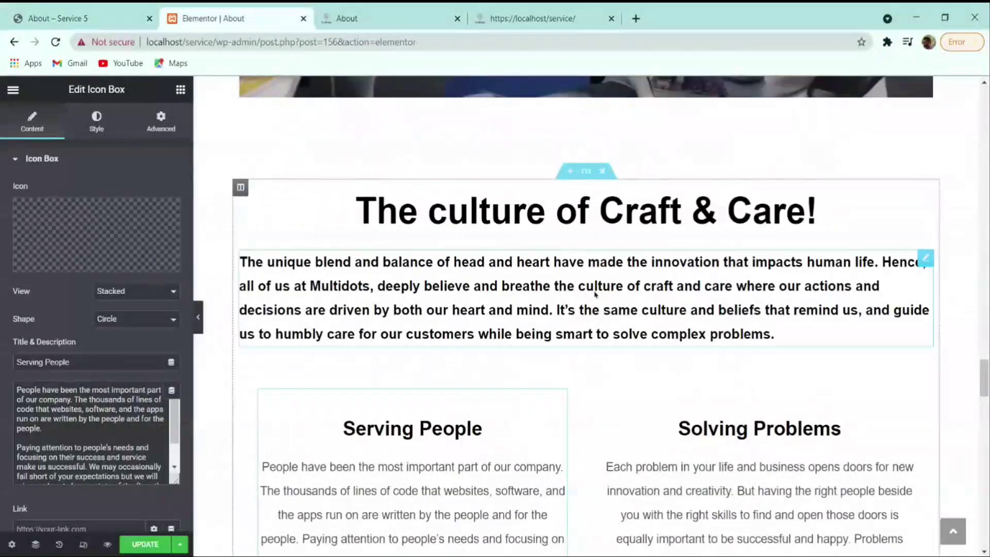
left_click(835, 428)
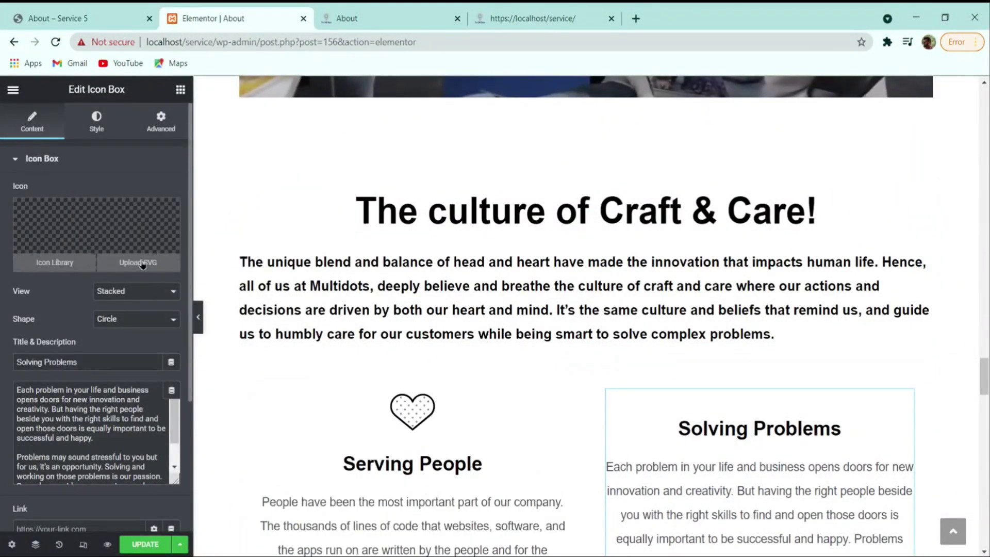
left_click(143, 263)
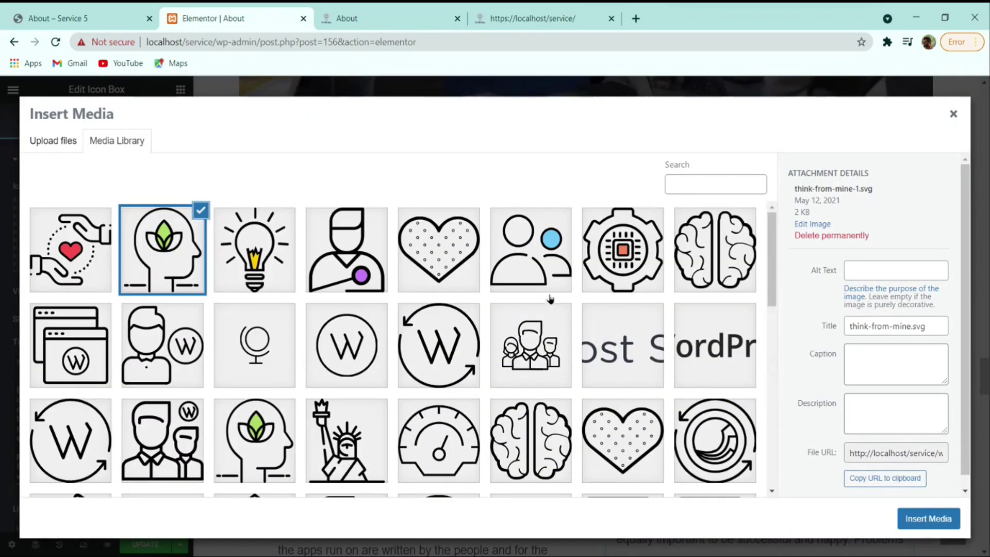
left_click(701, 281)
left_click(928, 518)
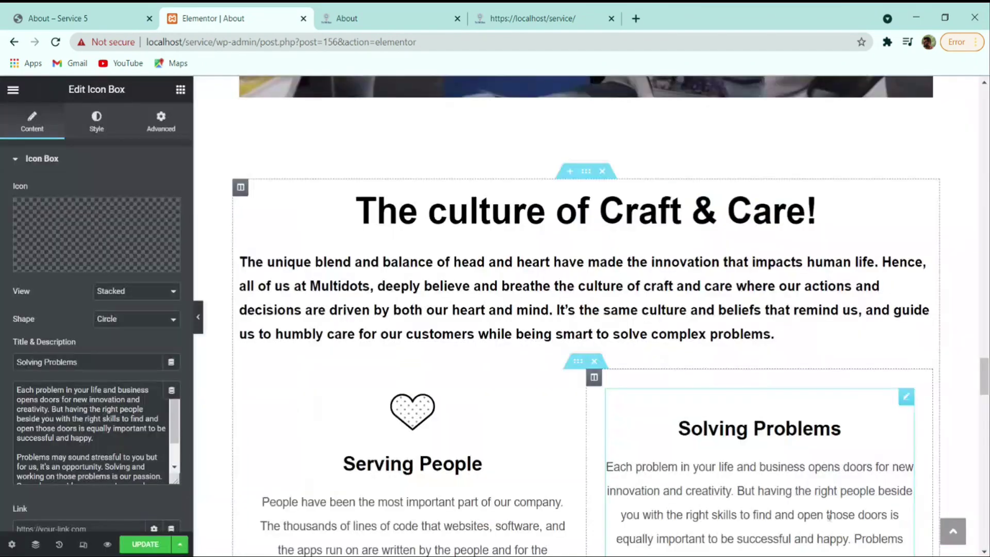
scroll(673, 356, "down", 5)
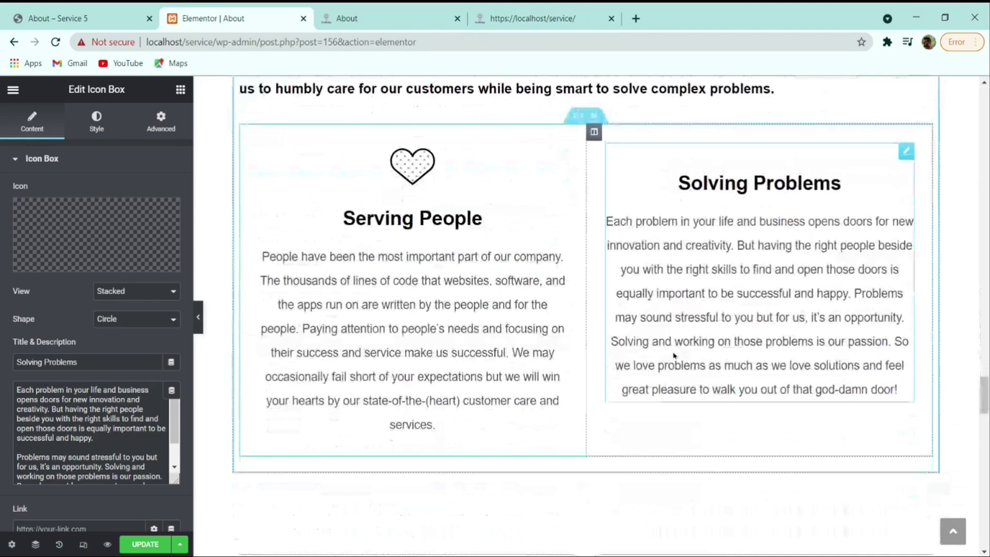
scroll(674, 355, "down", 10)
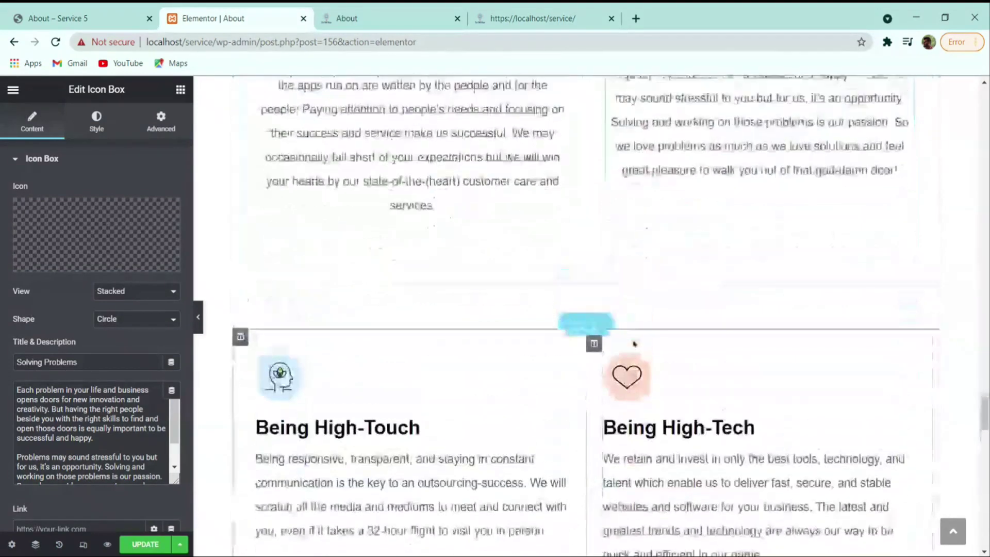
- Check the preview against the reference site's About page, then save it with Update
scroll(698, 393, "down", 15)
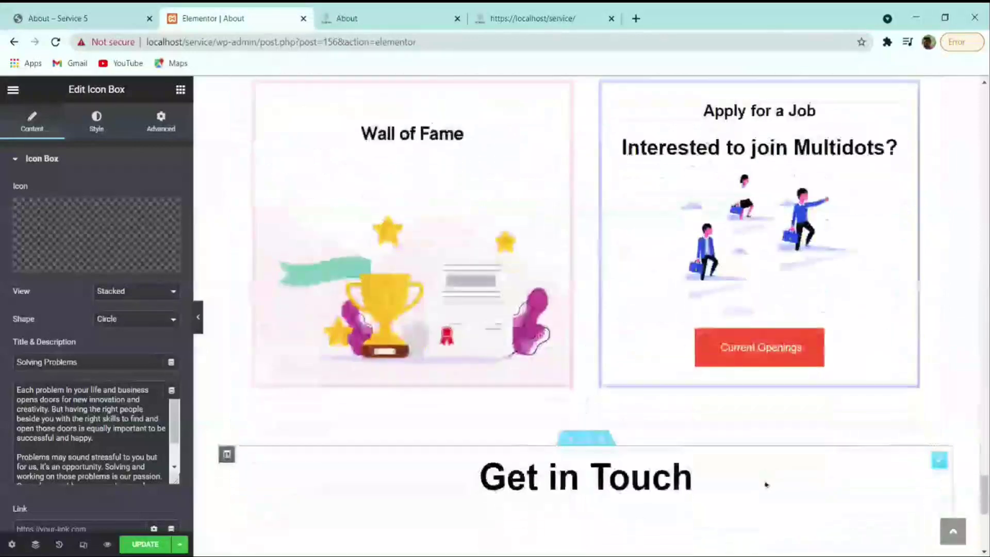
scroll(746, 471, "up", 2)
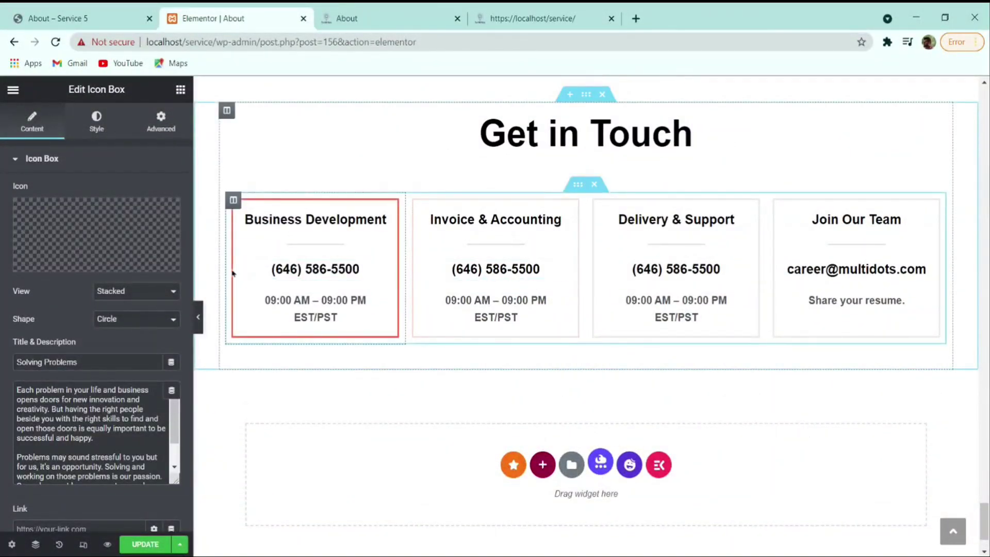
left_click(76, 13)
scroll(334, 200, "up", 20)
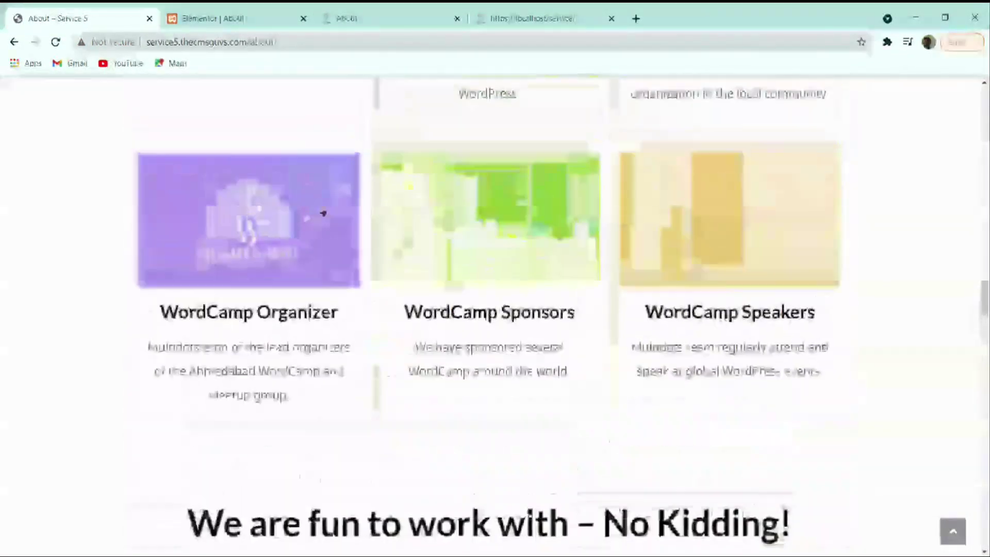
scroll(595, 200, "up", 10)
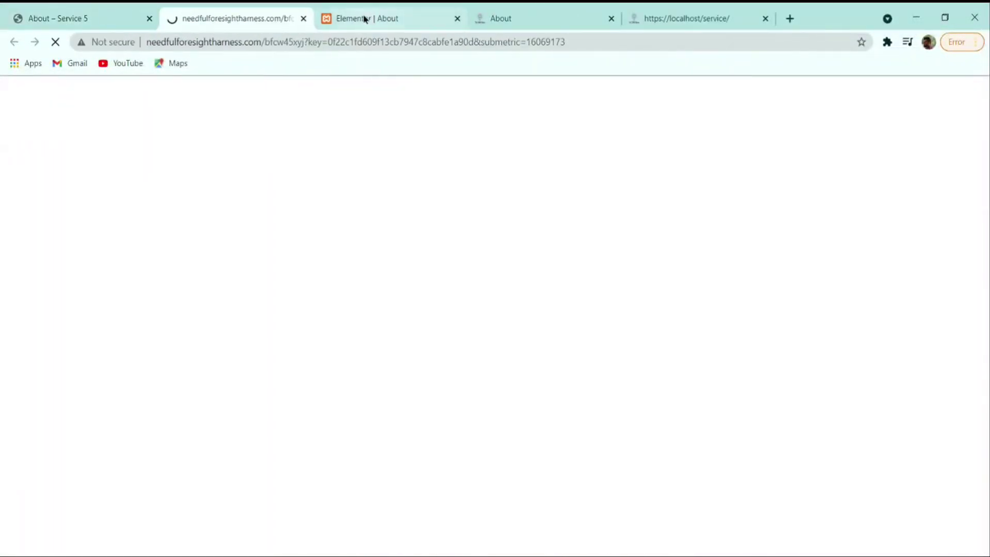
left_click(302, 20)
left_click(807, 101)
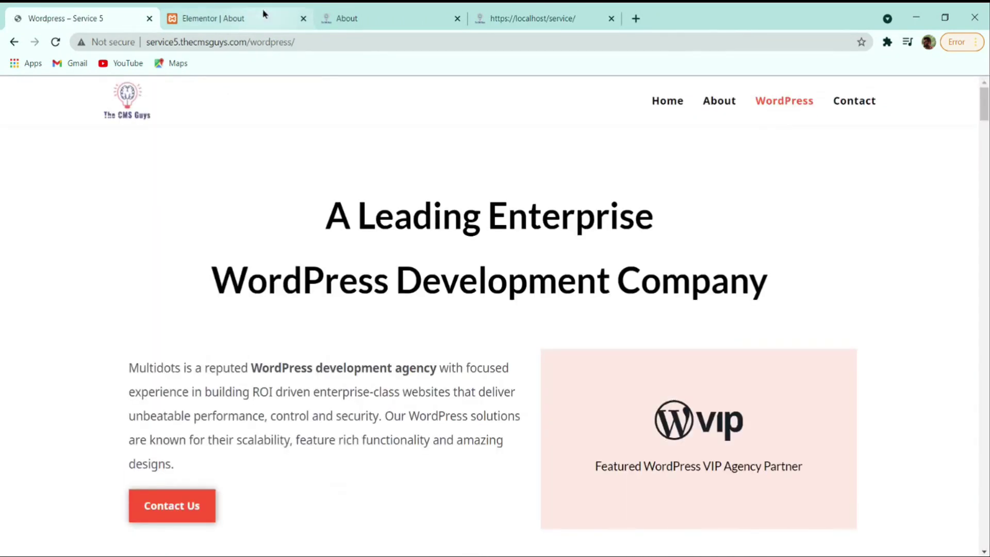
left_click(227, 19)
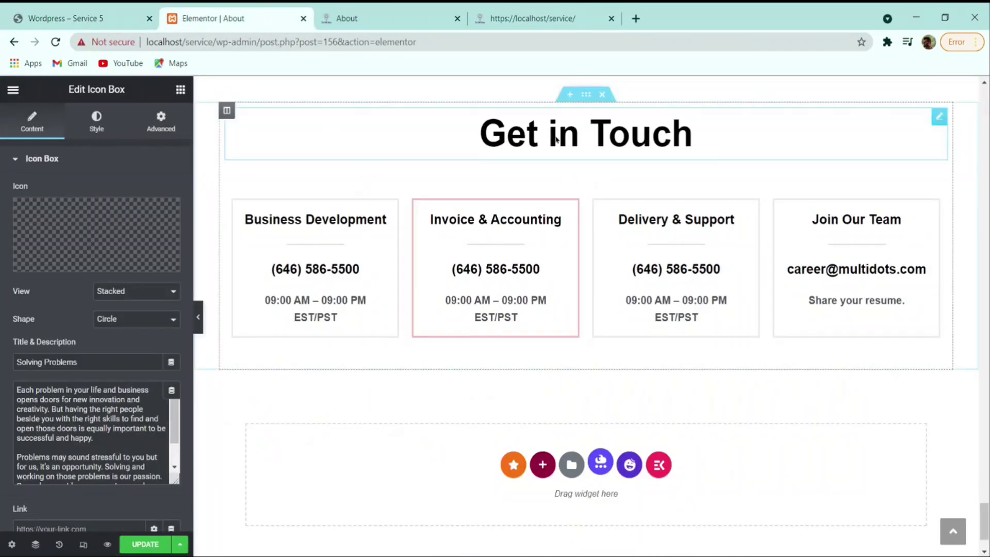
left_click(147, 547)
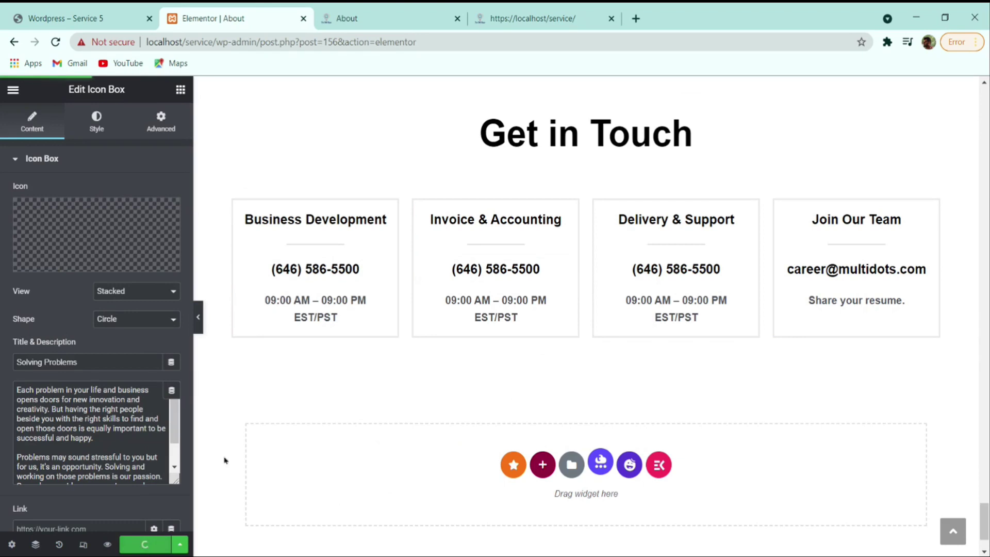
- Exit Elementor to the WordPress dashboard and go back to the Pages list
left_click(12, 91)
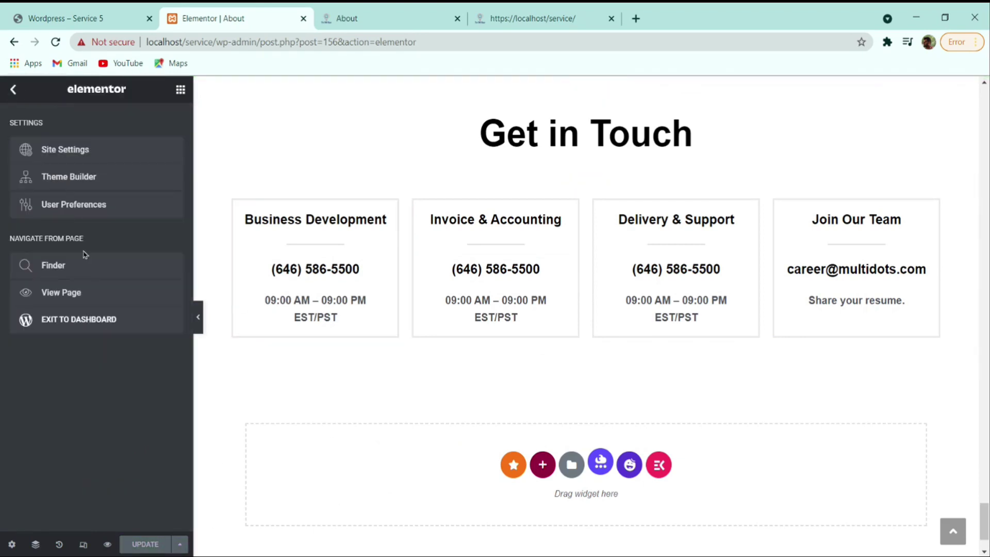
left_click(85, 319)
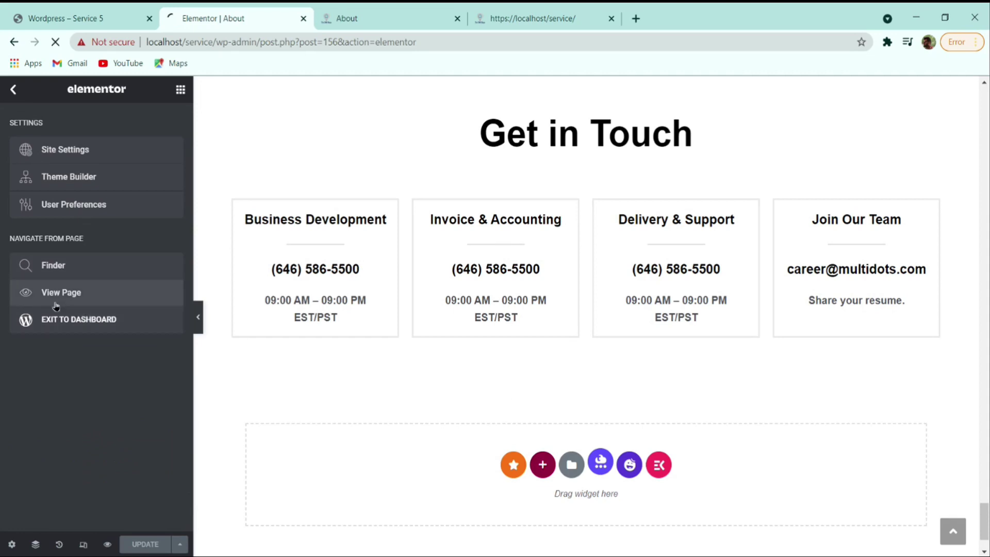
left_click(120, 15)
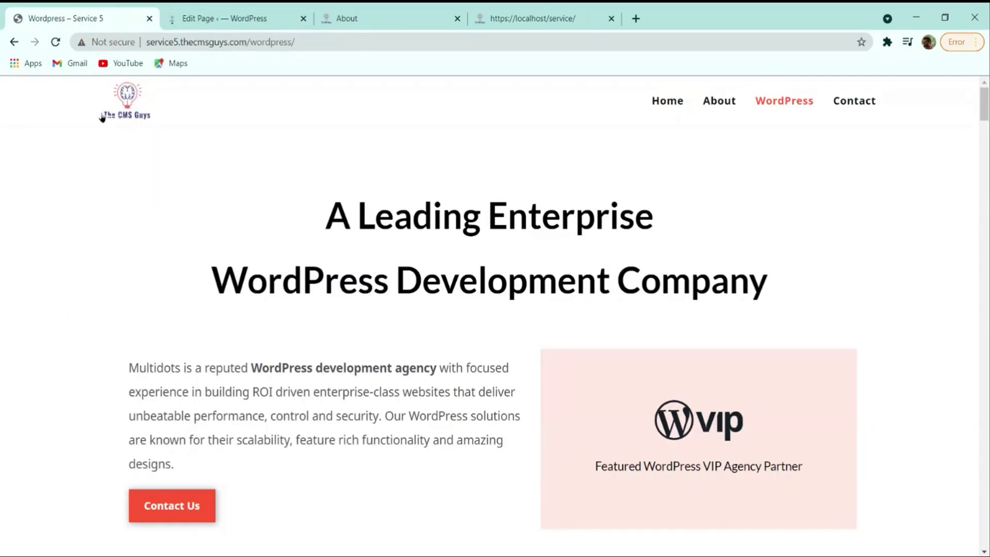
left_click(211, 16)
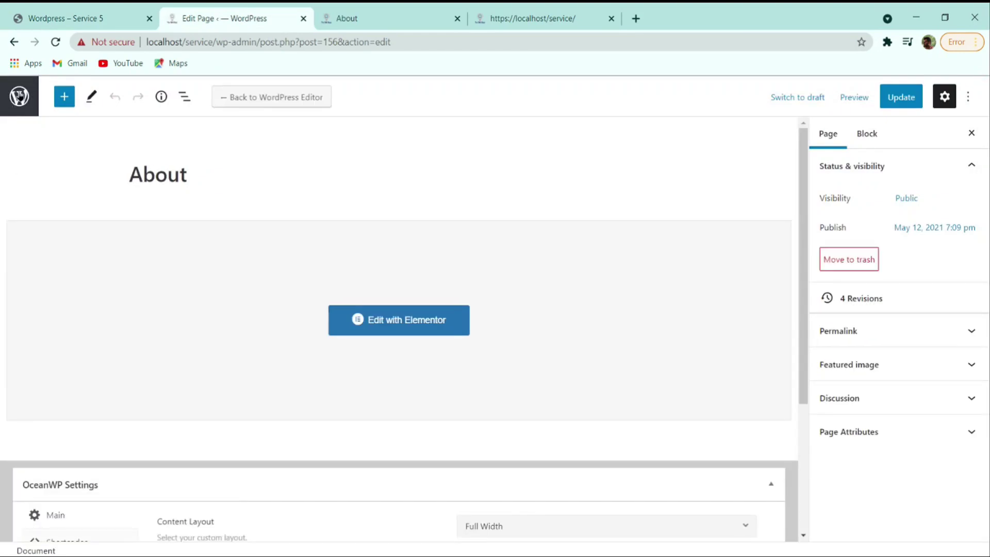
left_click(19, 96)
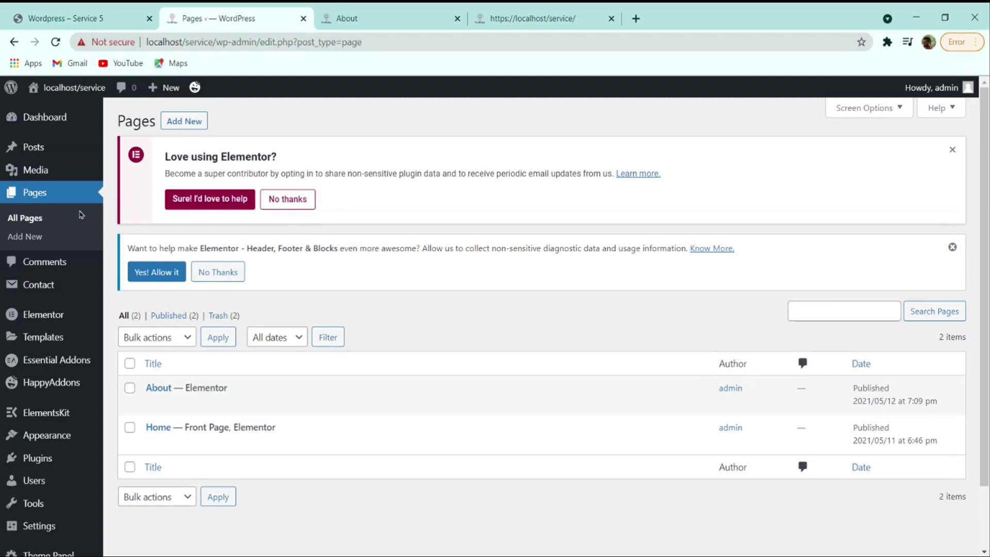
left_click(51, 15)
left_click(203, 18)
- Create a page titled Contact with Full Width layout, padding disabled and title hidden
left_click(180, 122)
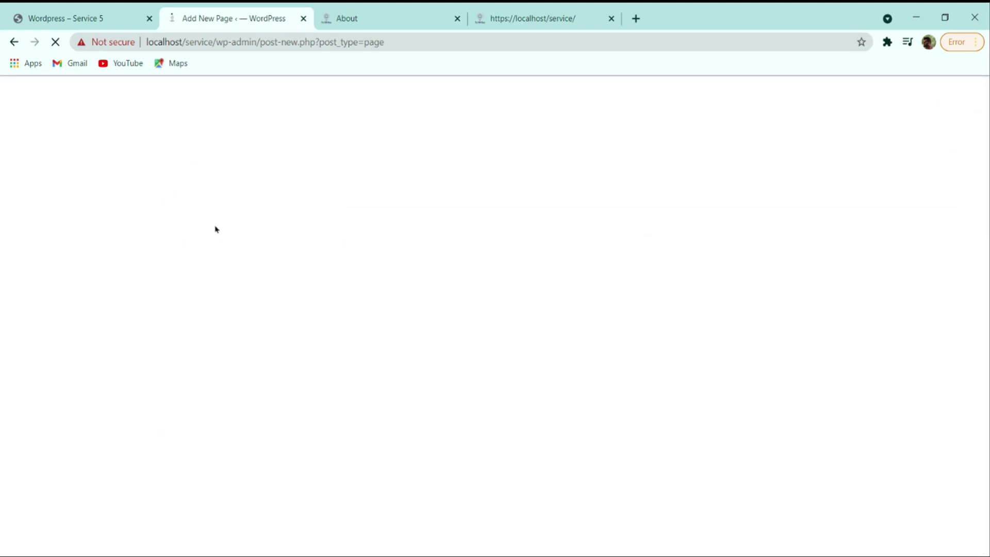
type("Contact")
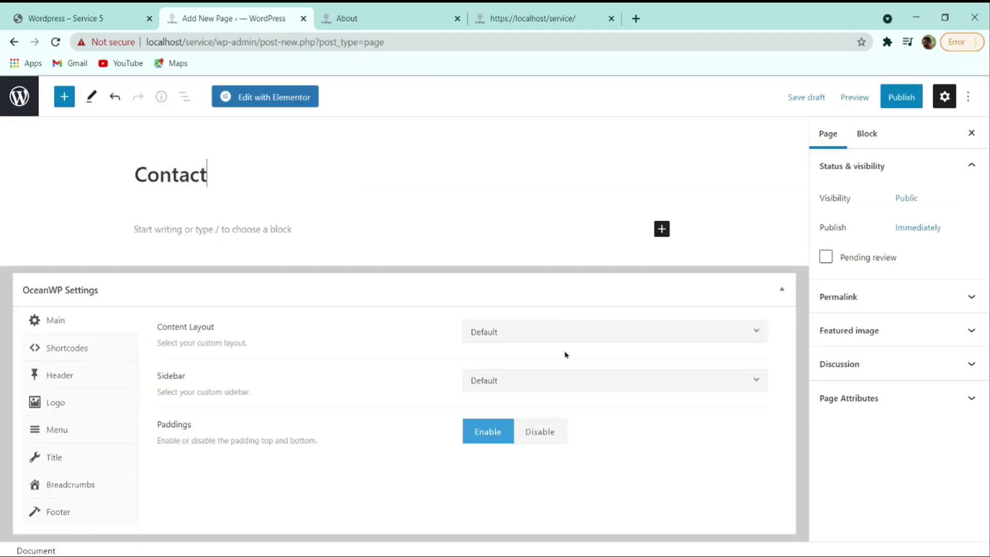
left_click(561, 330)
left_click(539, 429)
left_click(546, 432)
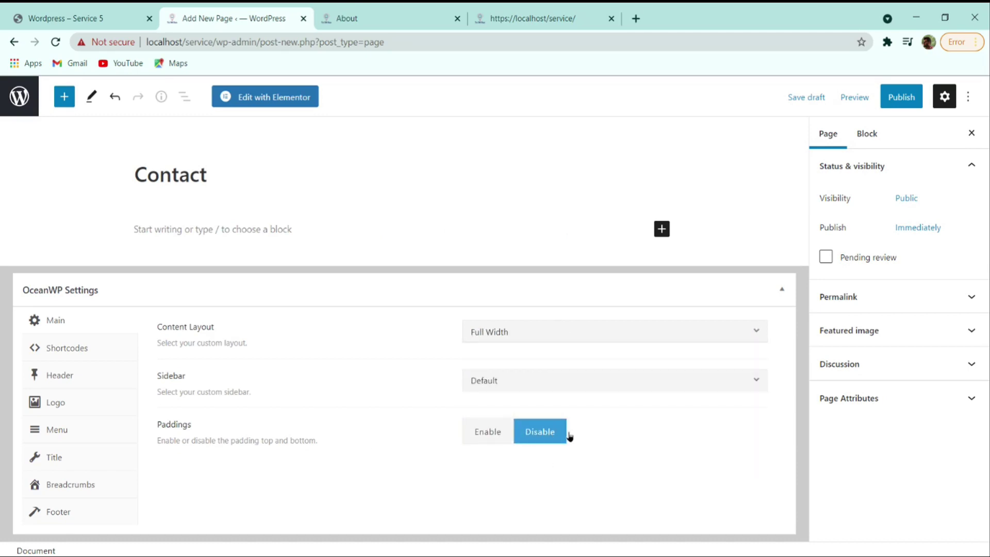
left_click(65, 455)
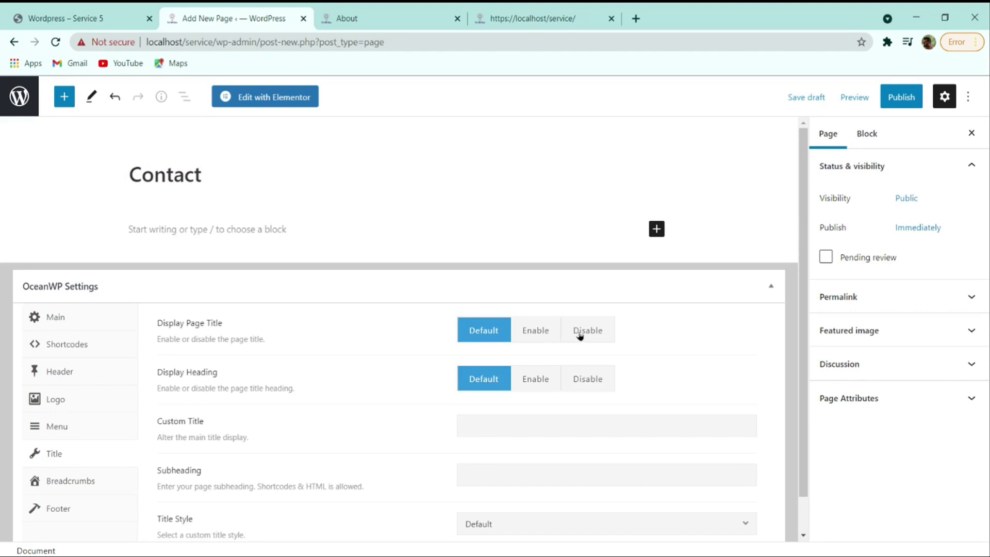
left_click(579, 333)
- Publish the Contact page and return to the Pages list
left_click(906, 98)
left_click(877, 96)
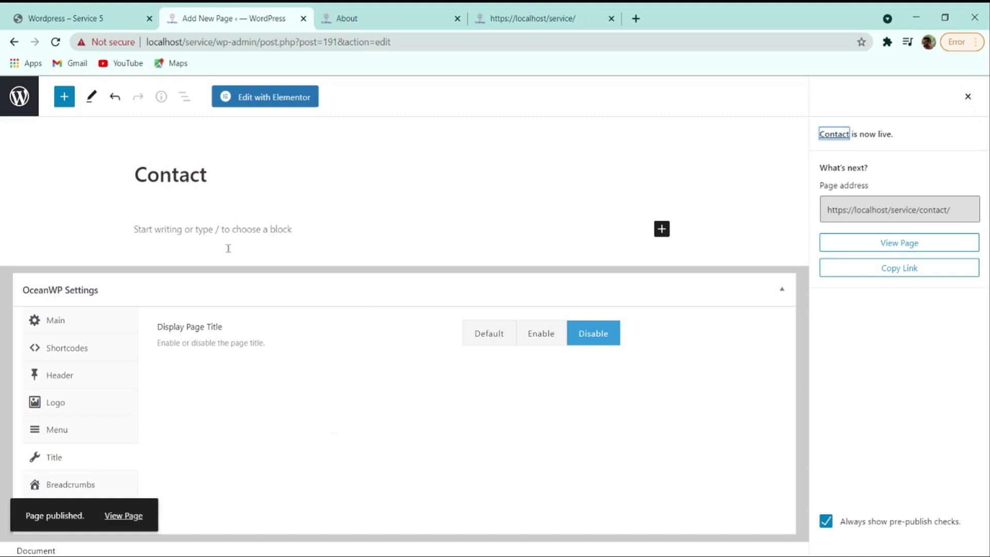
left_click(72, 17)
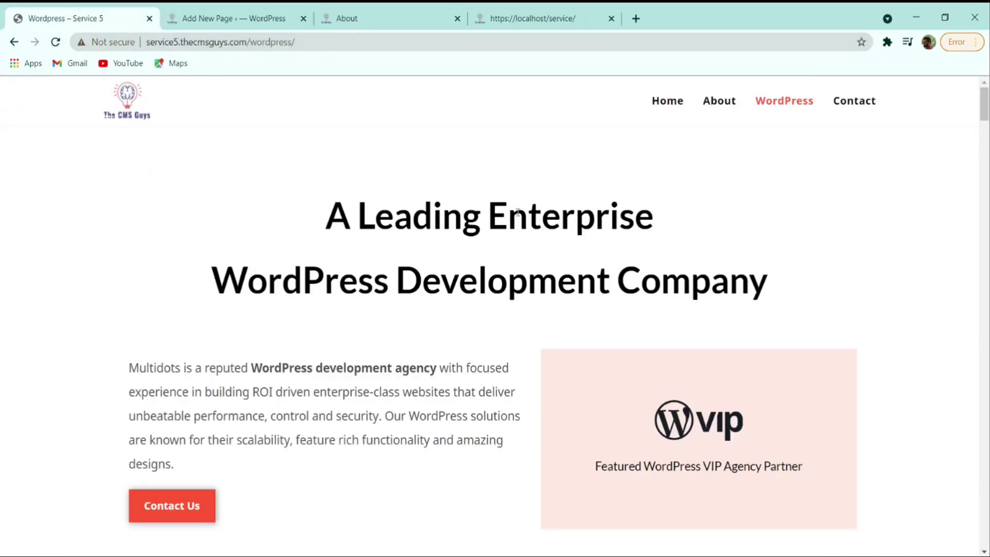
left_click(311, 20)
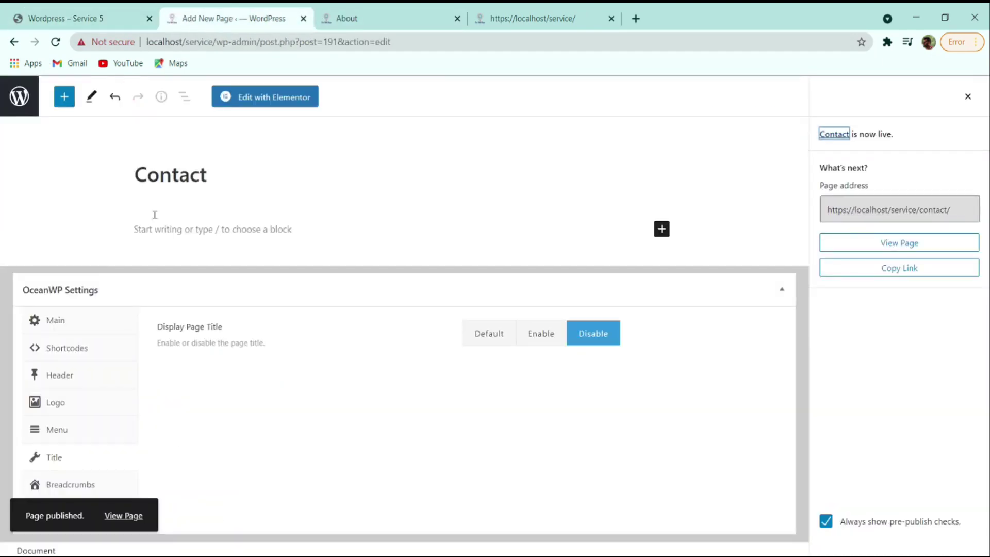
left_click(19, 96)
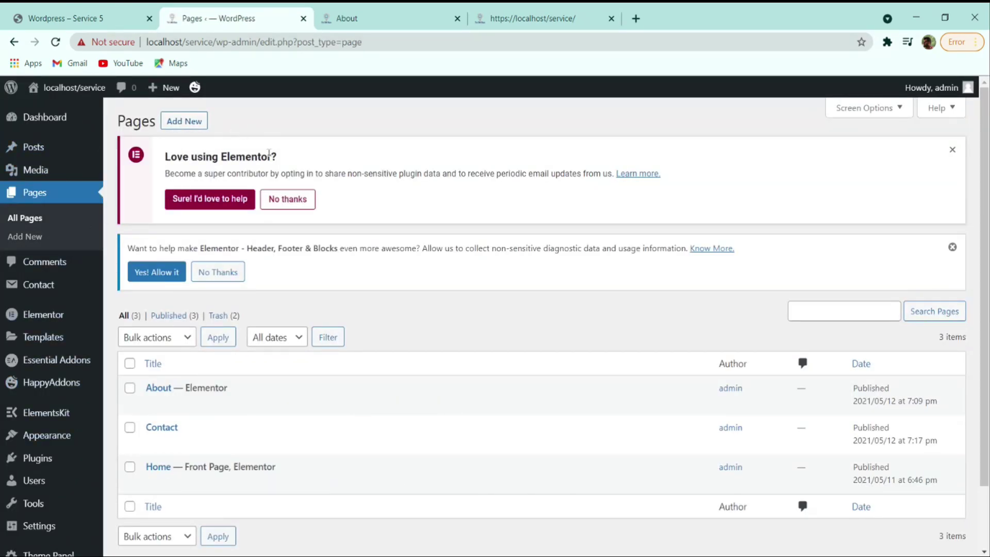
- Create a page titled Wordpress with Full Width layout, padding disabled and title hidden
left_click(183, 123)
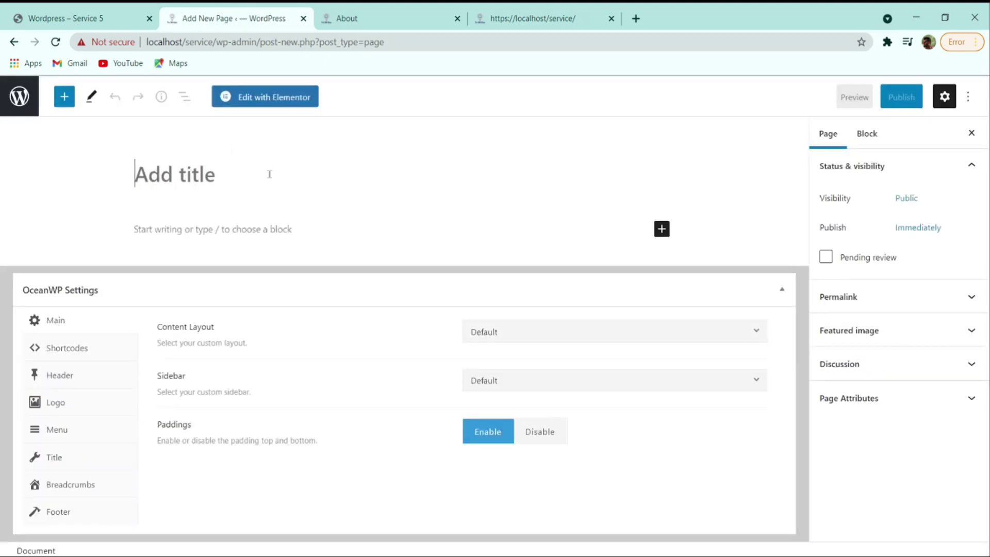
type("Wordp")
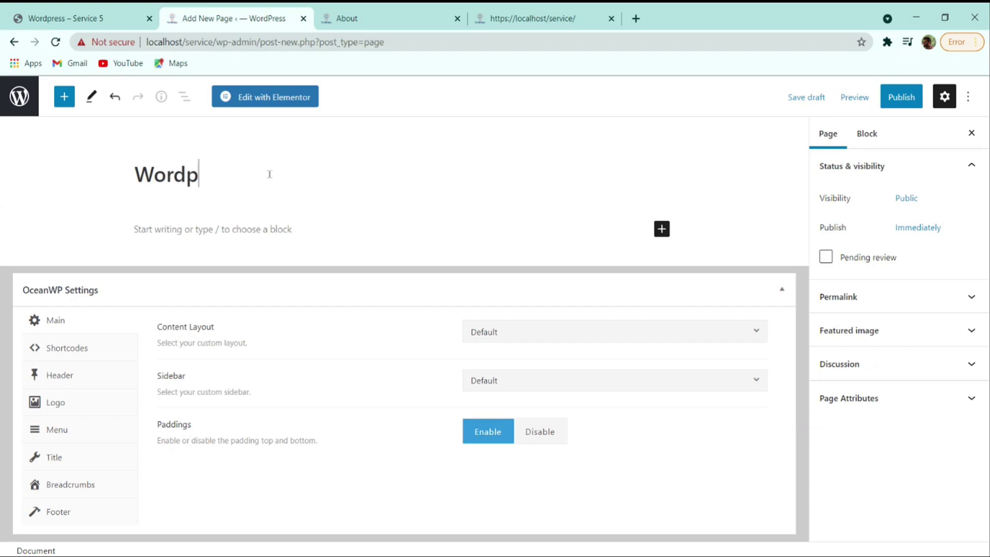
type("ress")
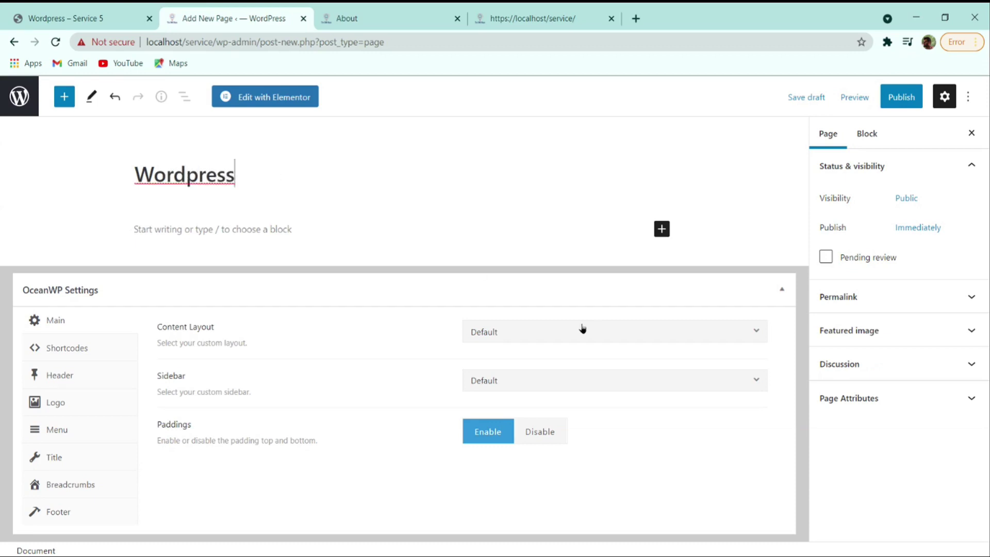
left_click(581, 330)
left_click(495, 429)
left_click(555, 436)
left_click(54, 457)
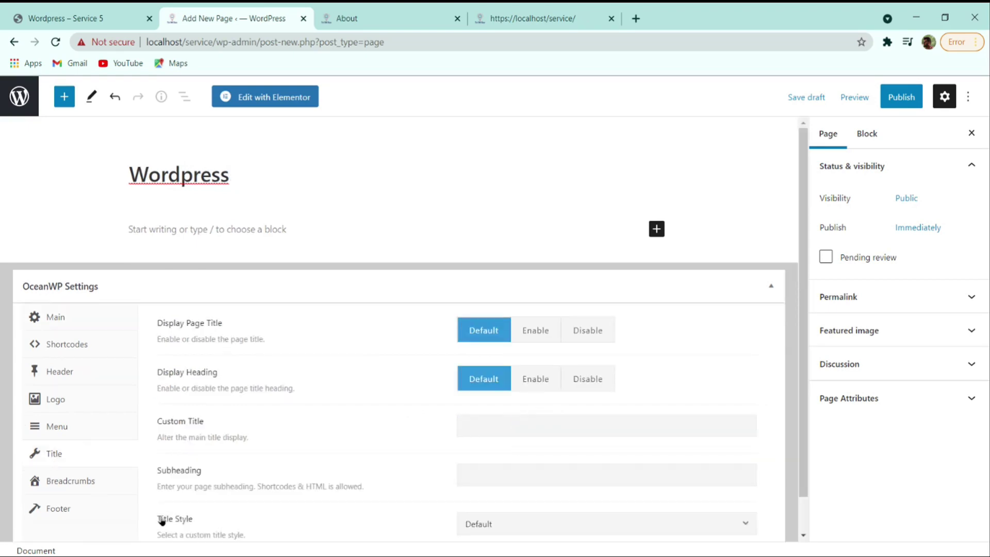
left_click(597, 335)
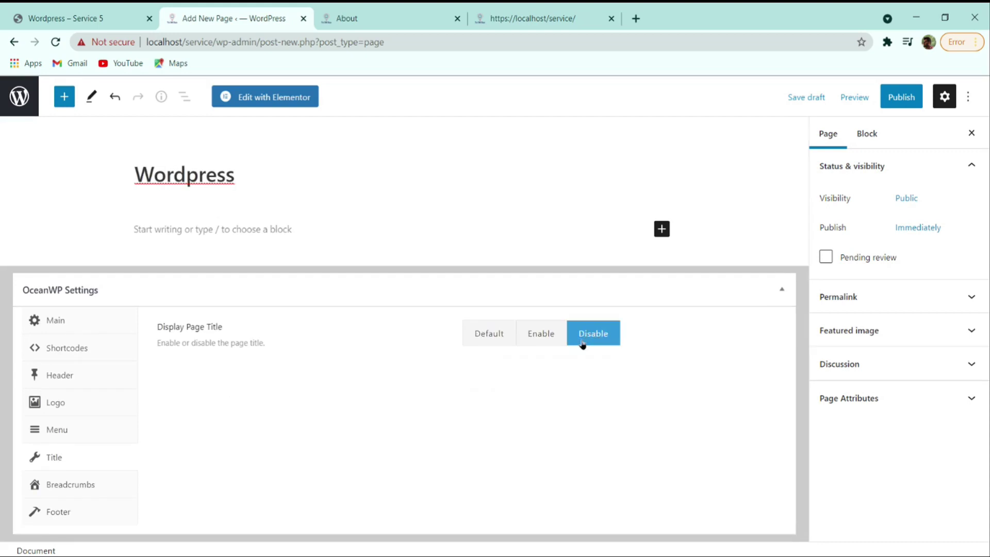
- Publish the Wordpress page and open it with Elementor
left_click(903, 96)
left_click(868, 97)
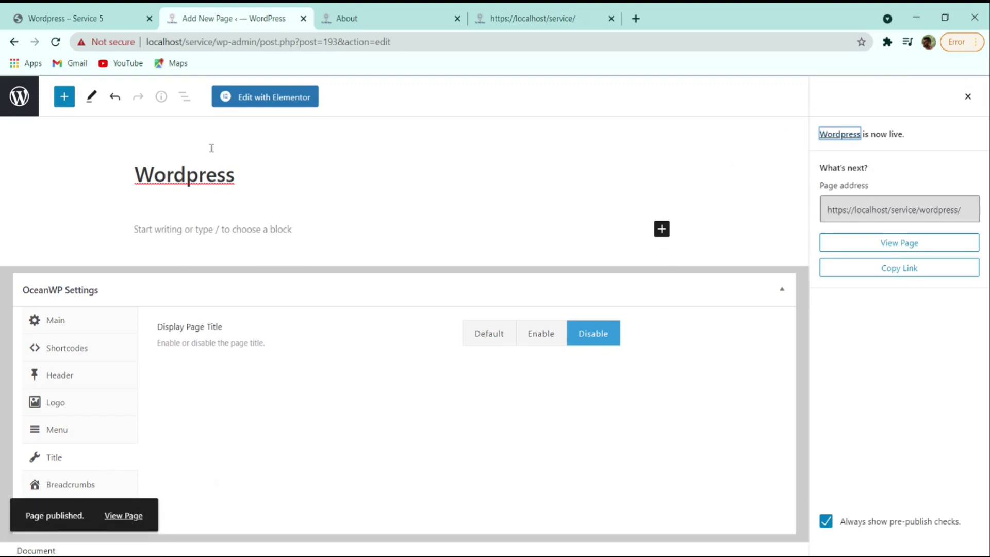
left_click(273, 98)
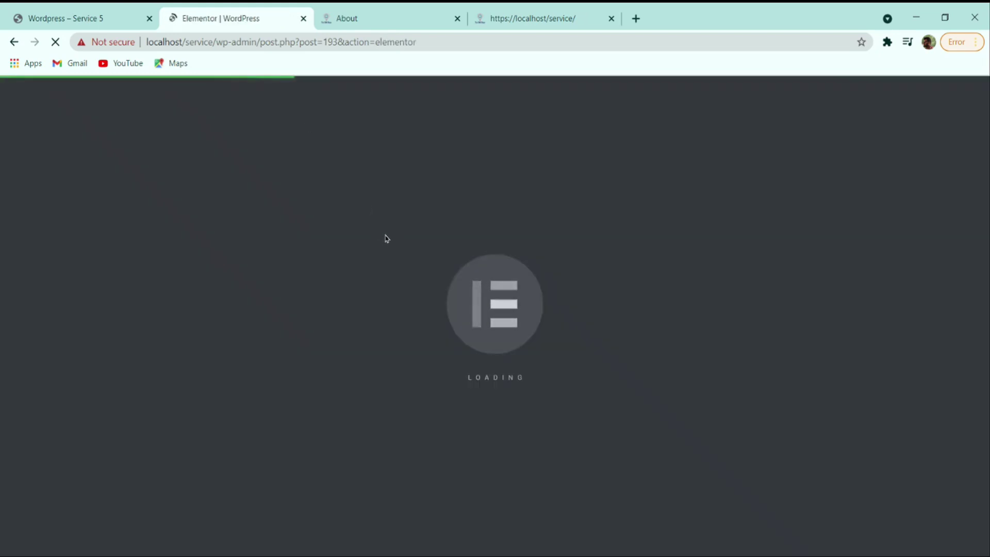
- Compare with the reference site while Elementor loads, then open the Add Template library
key("ctrl+shift+Tab")
scroll(316, 298, "down", 10)
scroll(316, 298, "up", 10)
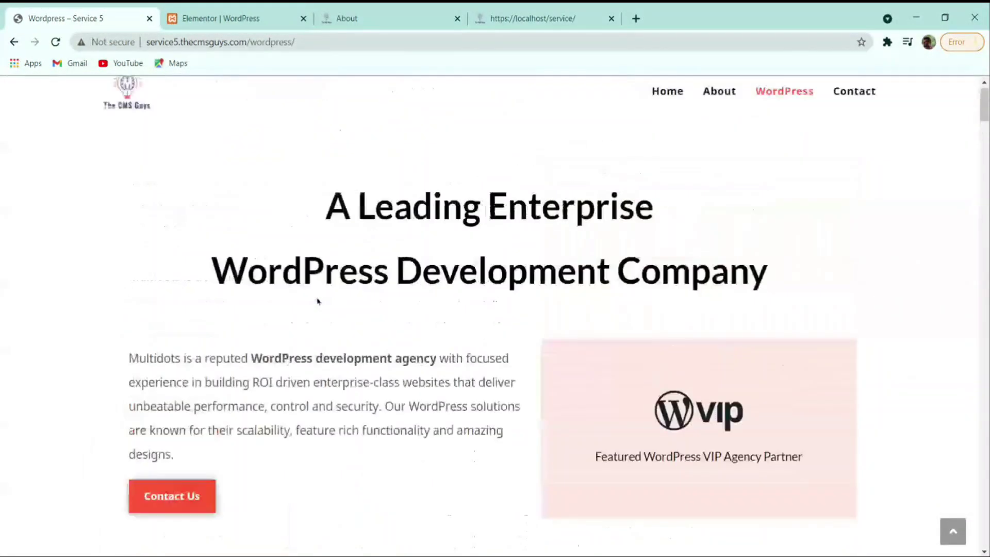
left_click(220, 14)
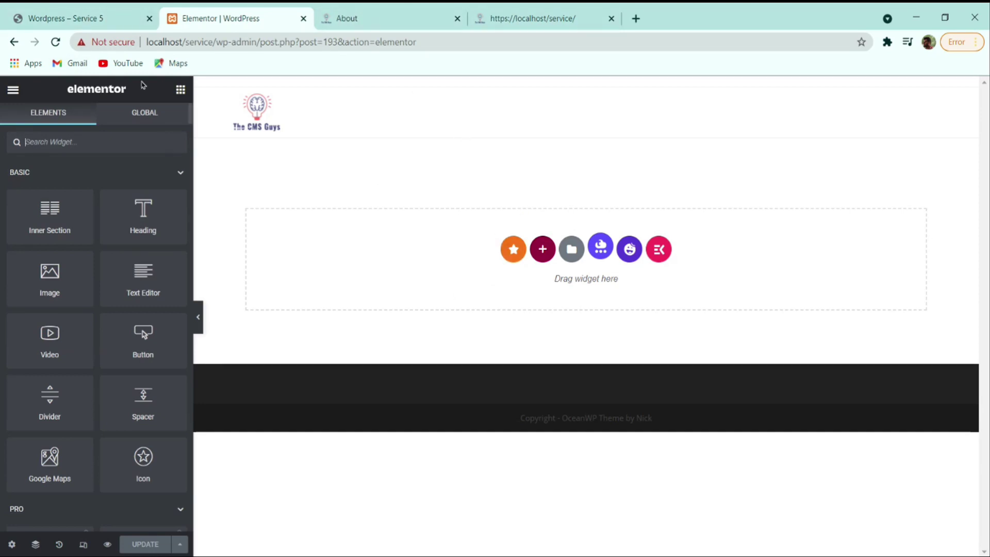
key("ctrl+shift+Tab")
scroll(417, 179, "down", 15)
scroll(472, 339, "down", 15)
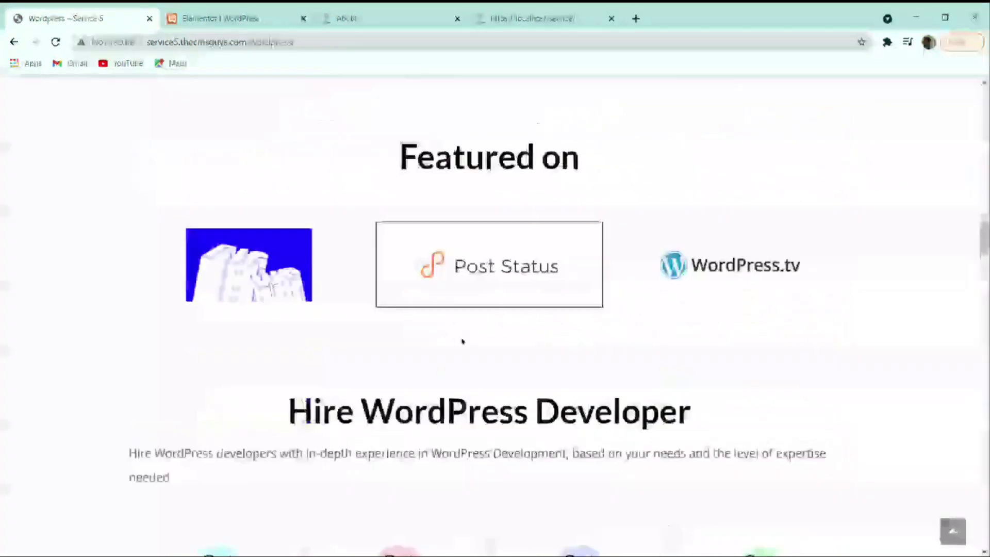
scroll(325, 381, "up", 20)
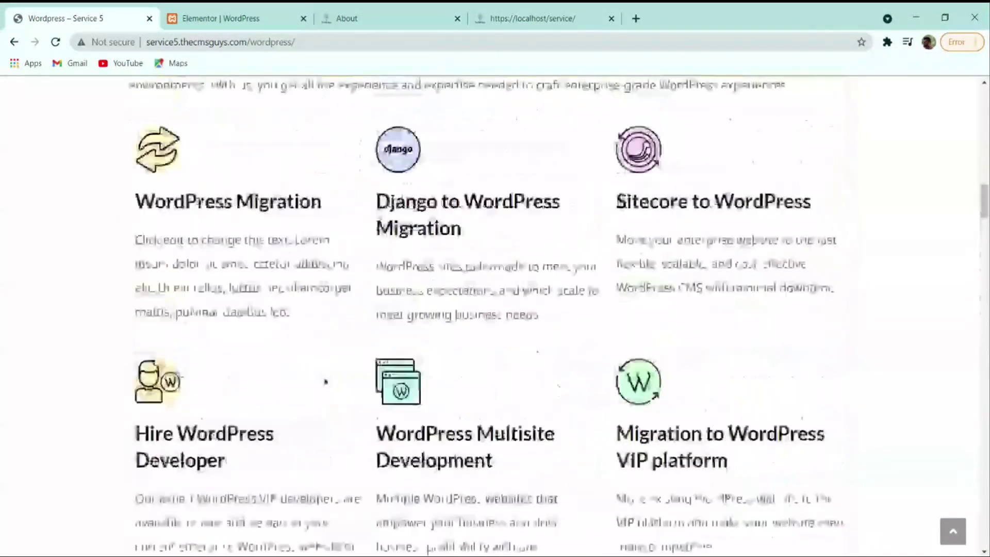
key("ctrl+Tab")
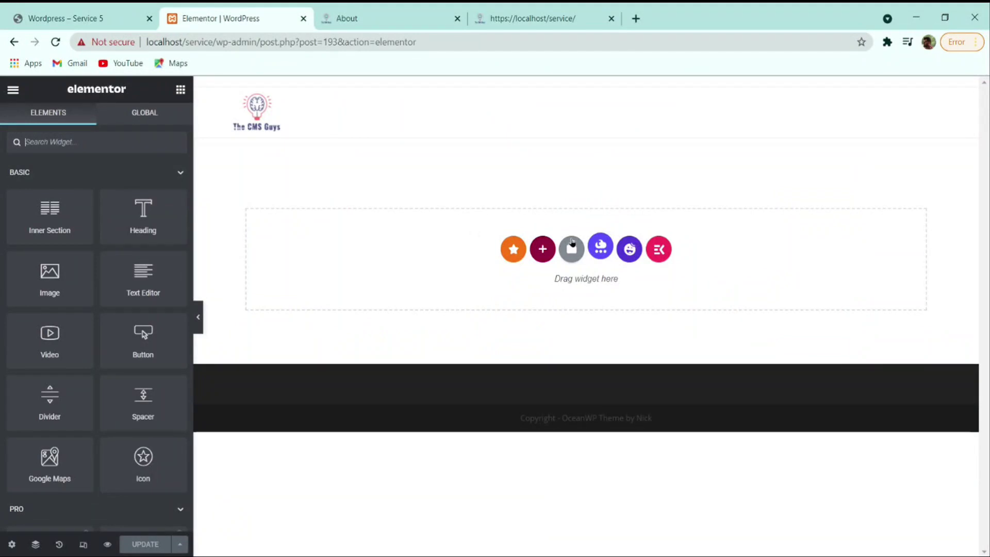
left_click(571, 251)
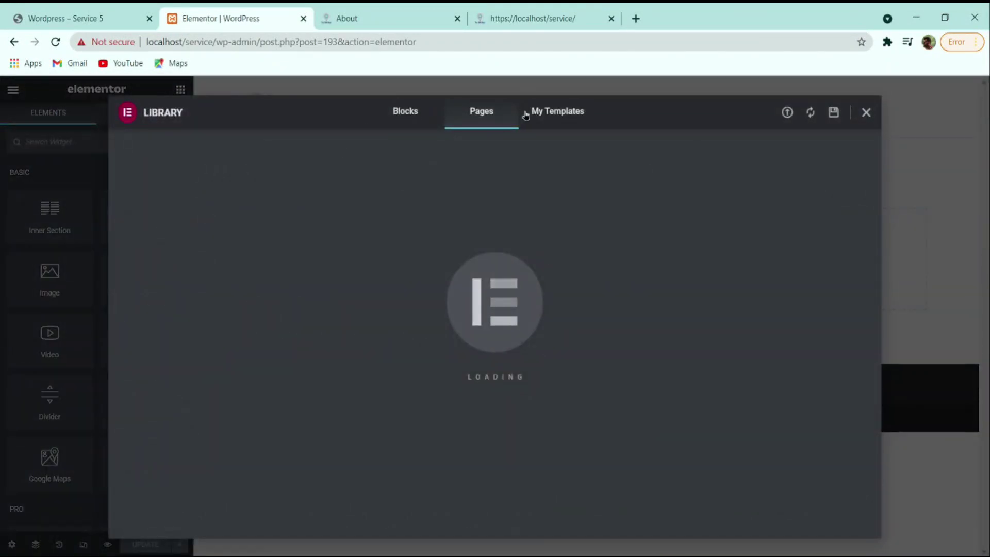
- Import the WordPress page template JSON file into the My Templates library
left_click(546, 114)
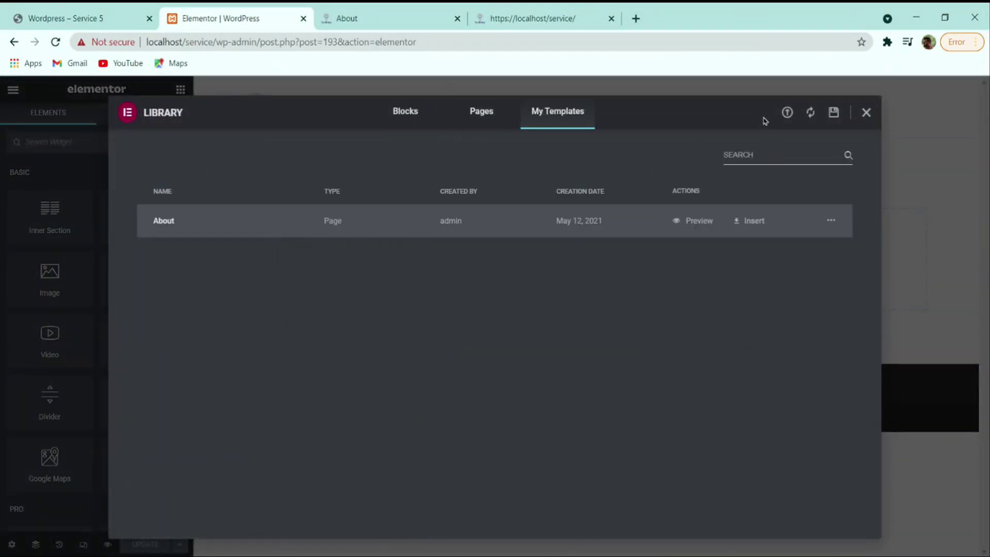
left_click(787, 112)
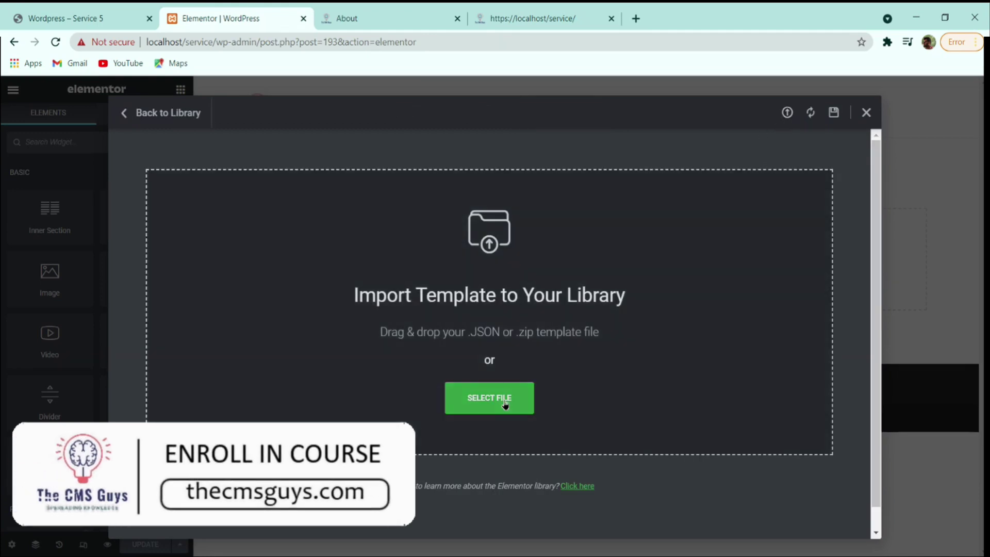
left_click(505, 404)
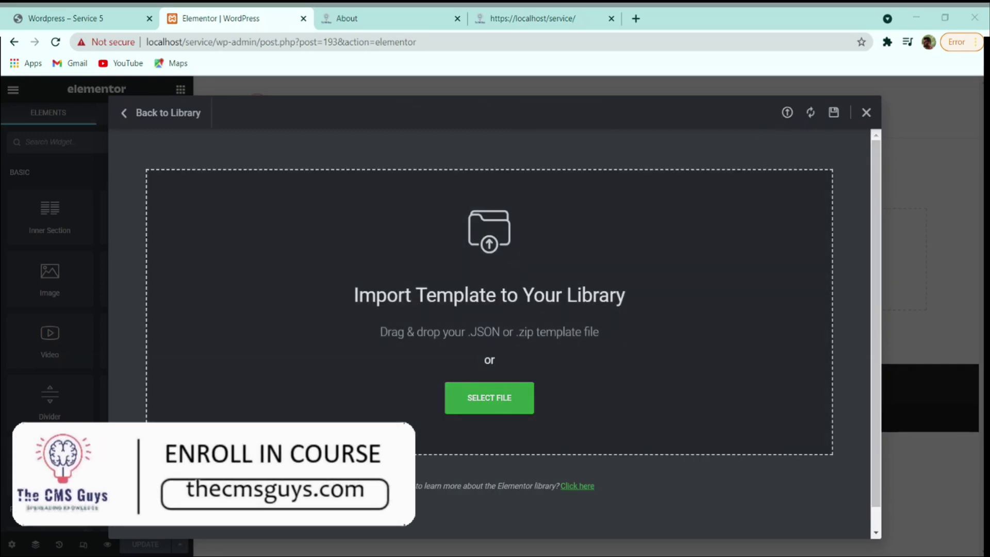
key("Return")
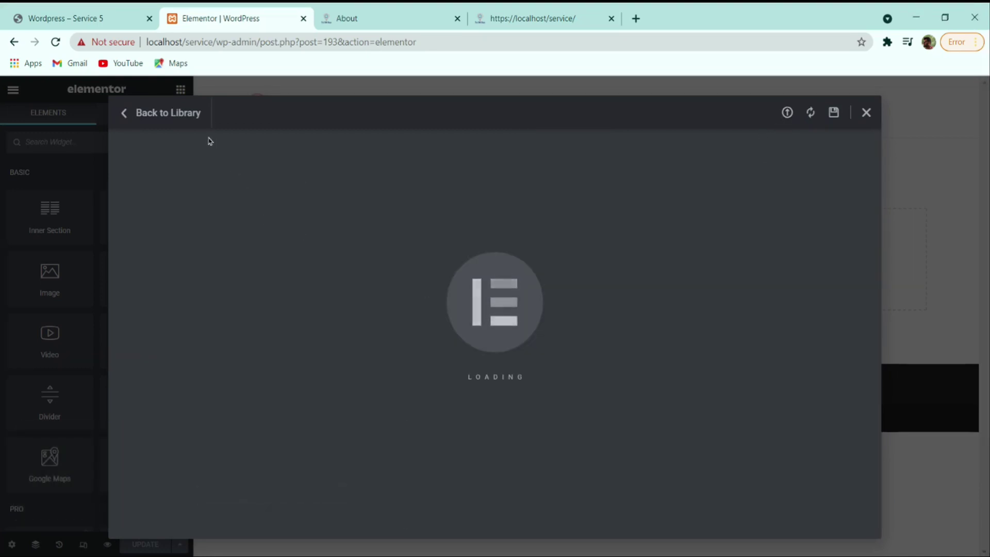
- Insert the saved WordPress template from My Templates into the page
left_click(183, 123)
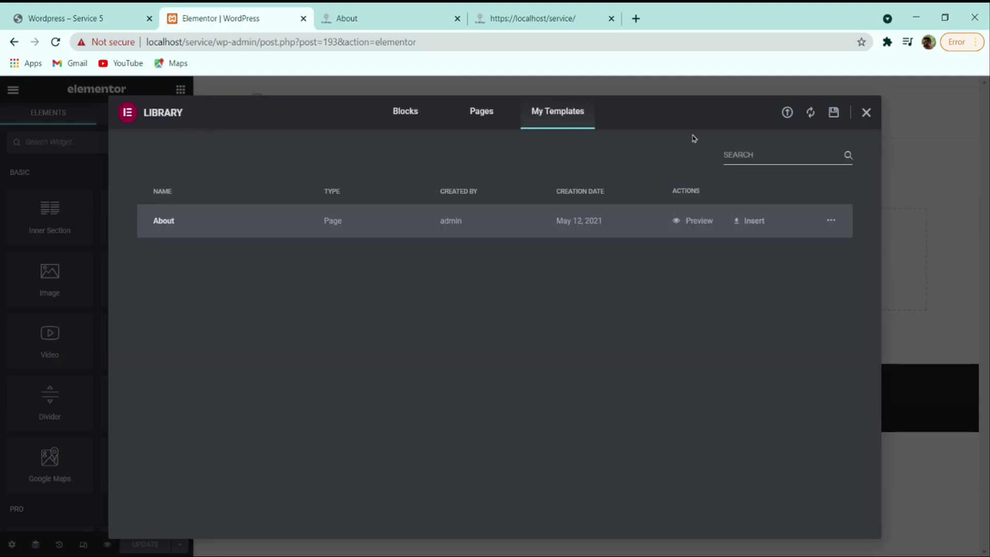
left_click(787, 113)
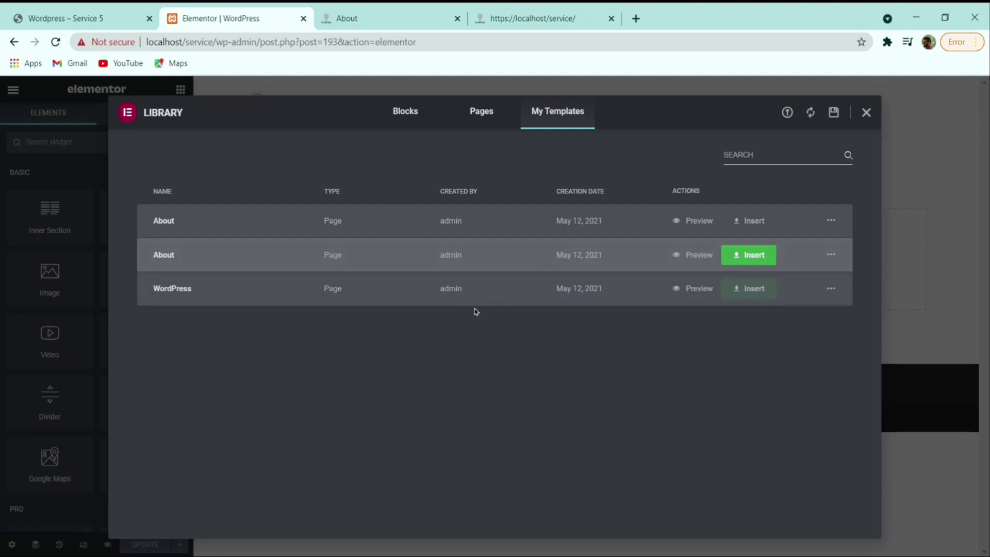
left_click(772, 299)
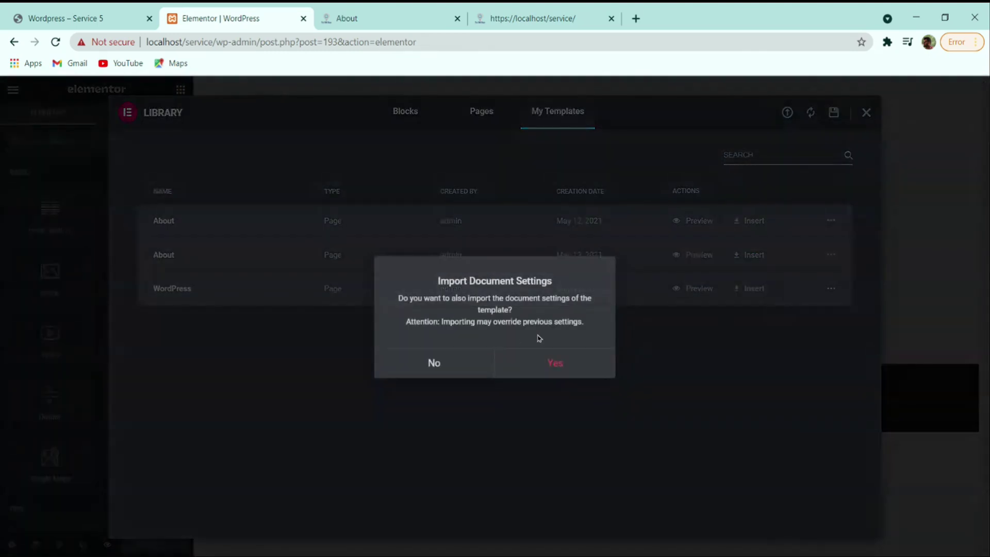
- Skip the template's document settings and let the WordPress template sections load onto the page
left_click(492, 371)
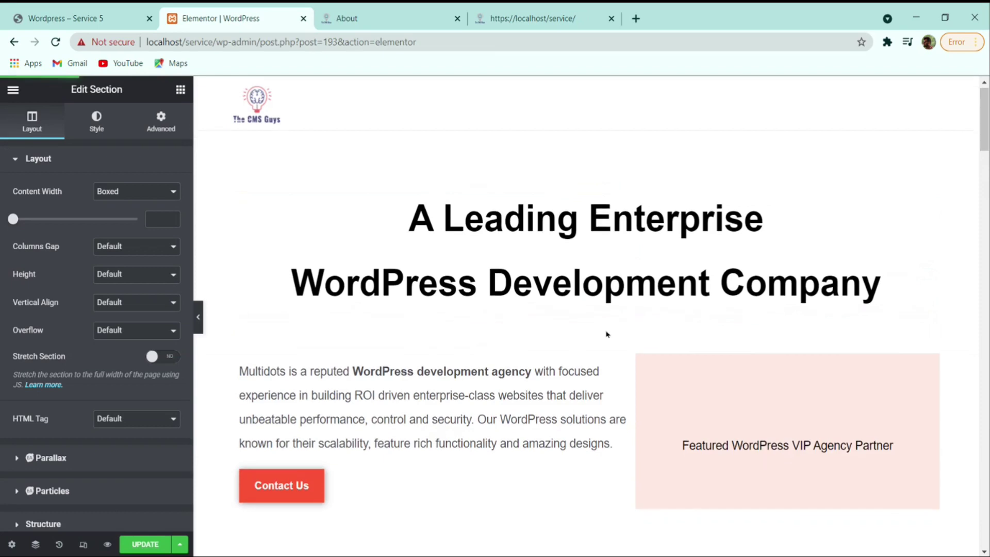
scroll(678, 330, "down", 3)
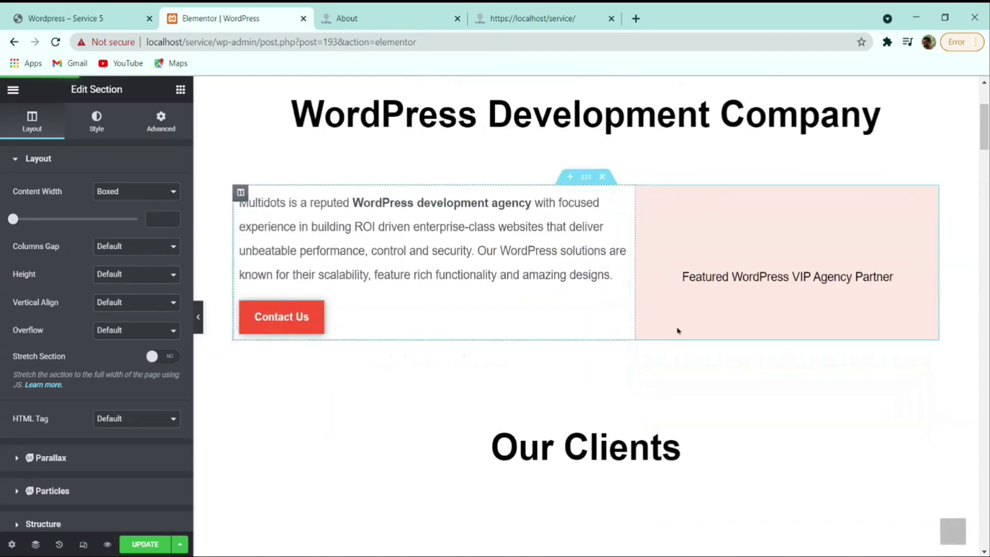
left_click(777, 248)
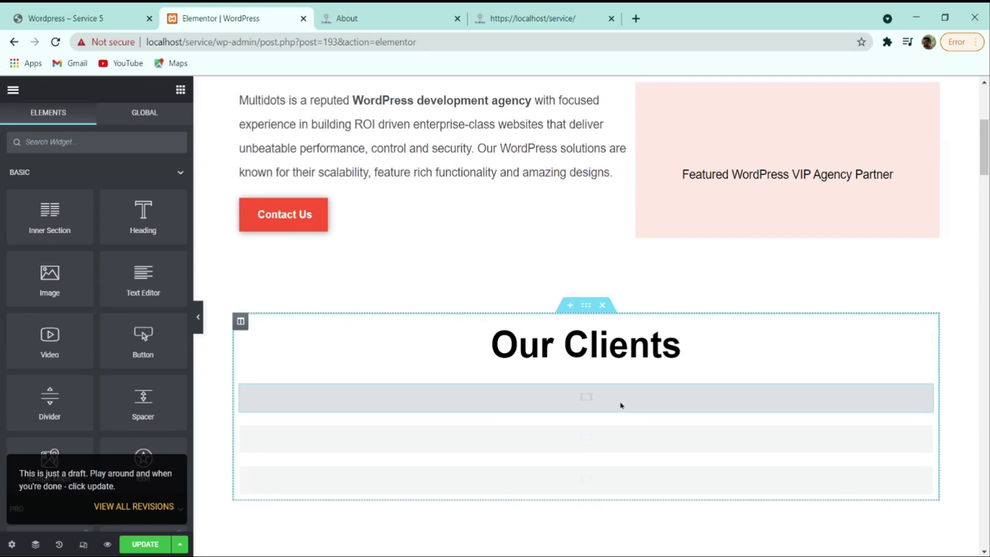
scroll(537, 344, "down", 3)
scroll(540, 372, "up", 6)
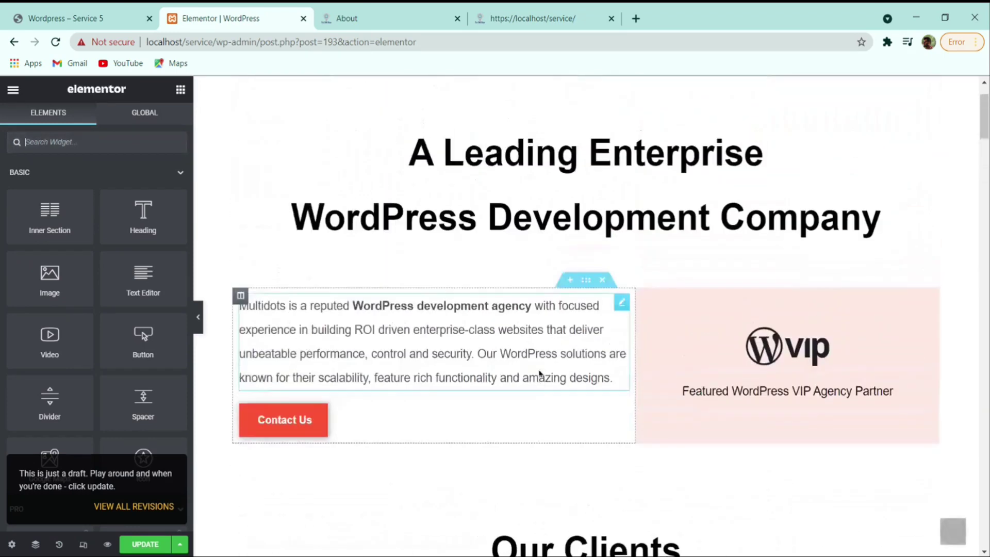
scroll(669, 306, "down", 5)
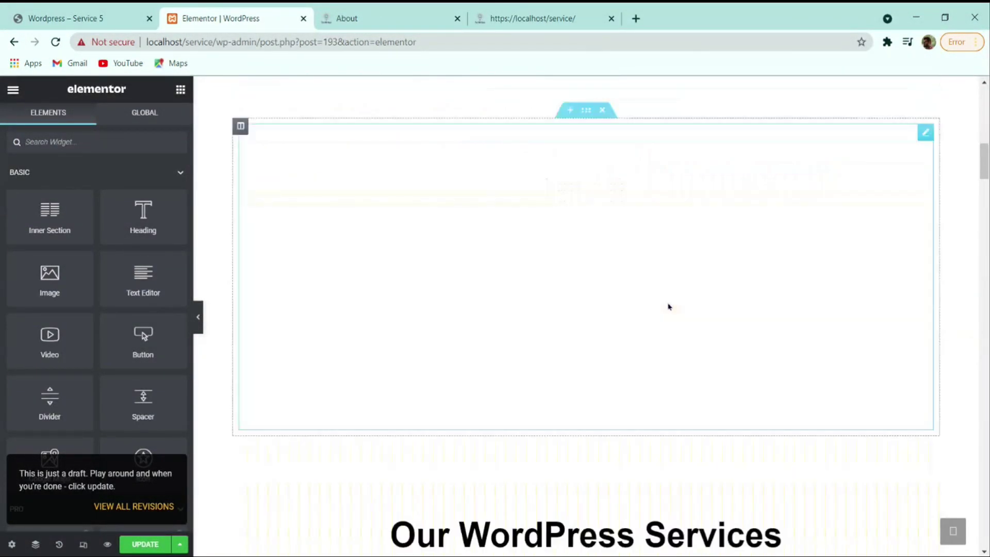
scroll(668, 306, "down", 12)
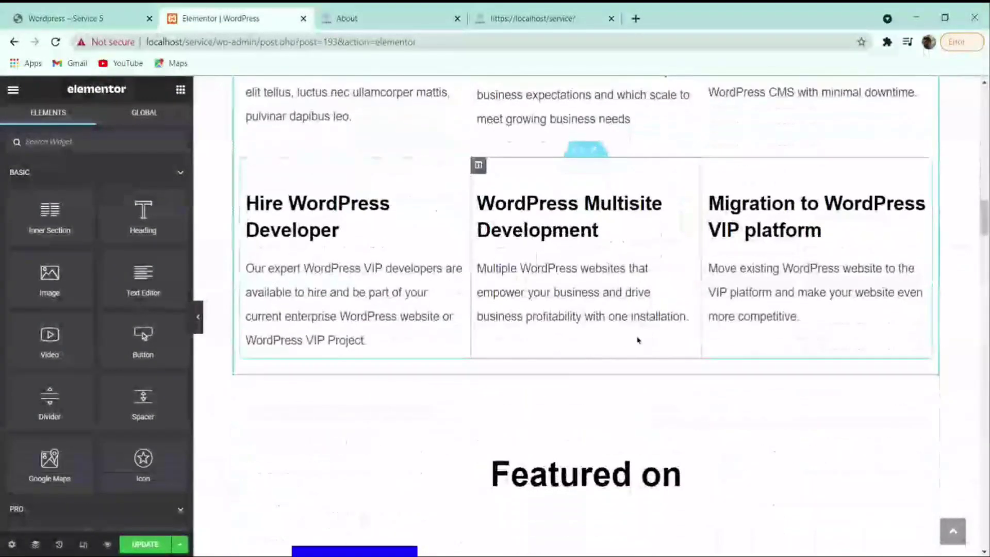
- Compare the inserted sections down to the services grid against the reference site
left_click(96, 20)
scroll(444, 306, "down", 5)
scroll(444, 306, "down", 12)
scroll(458, 304, "up", 3)
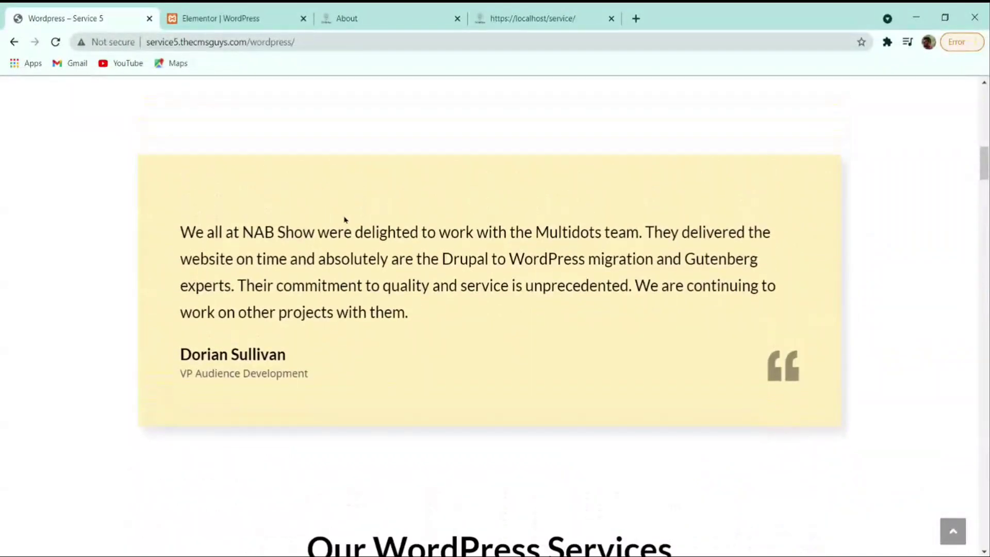
left_click(210, 20)
scroll(618, 268, "up", 8)
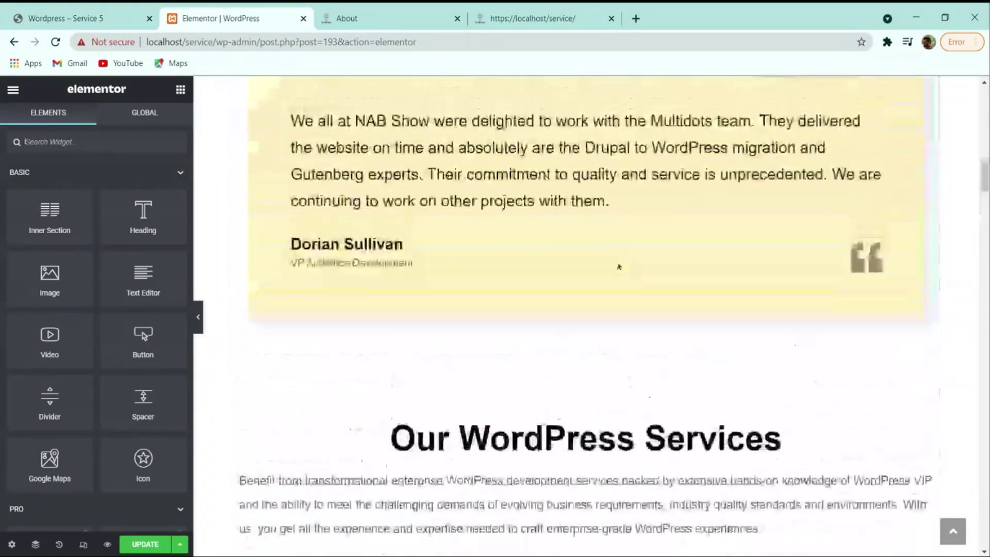
scroll(548, 281, "down", 10)
left_click(77, 18)
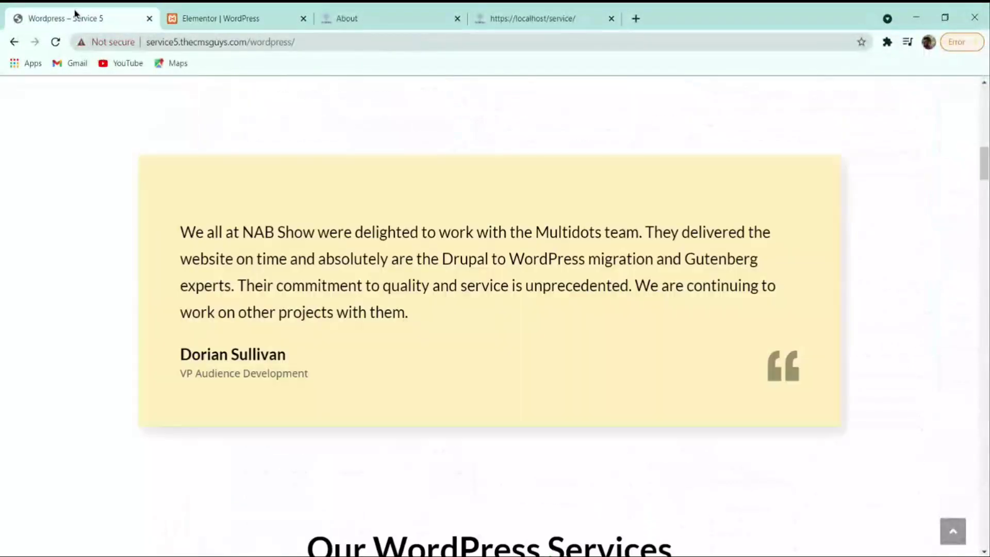
scroll(250, 285, "down", 3)
scroll(250, 285, "down", 6)
left_click(242, 19)
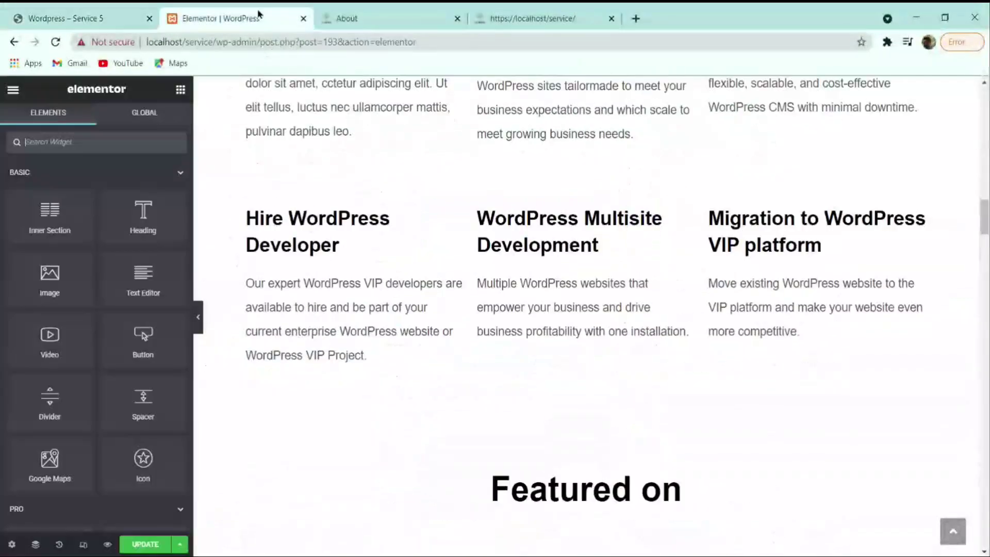
scroll(347, 266, "up", 3)
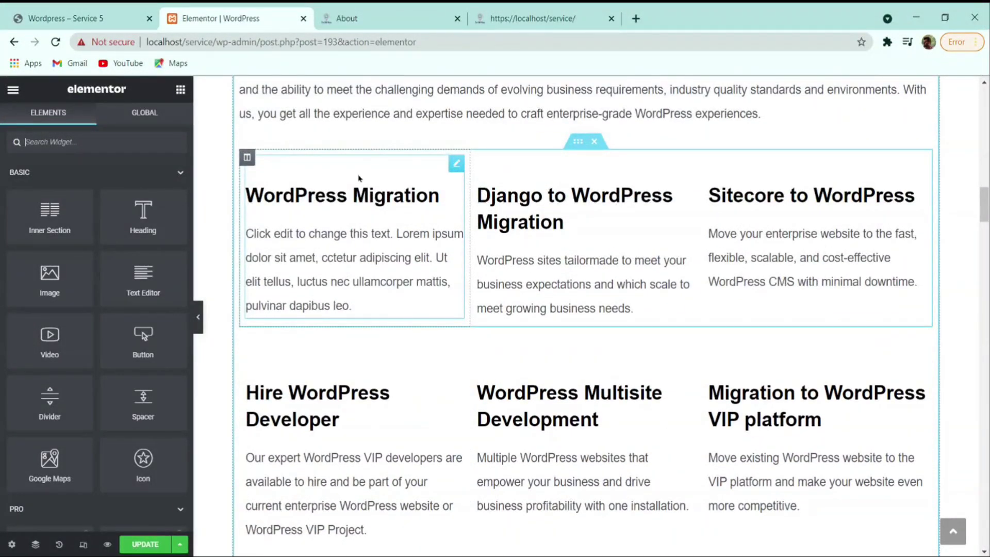
- Give the WordPress Migration box a speed icon and the Sitecore to WordPress box a shield icon
left_click(360, 177)
left_click(153, 264)
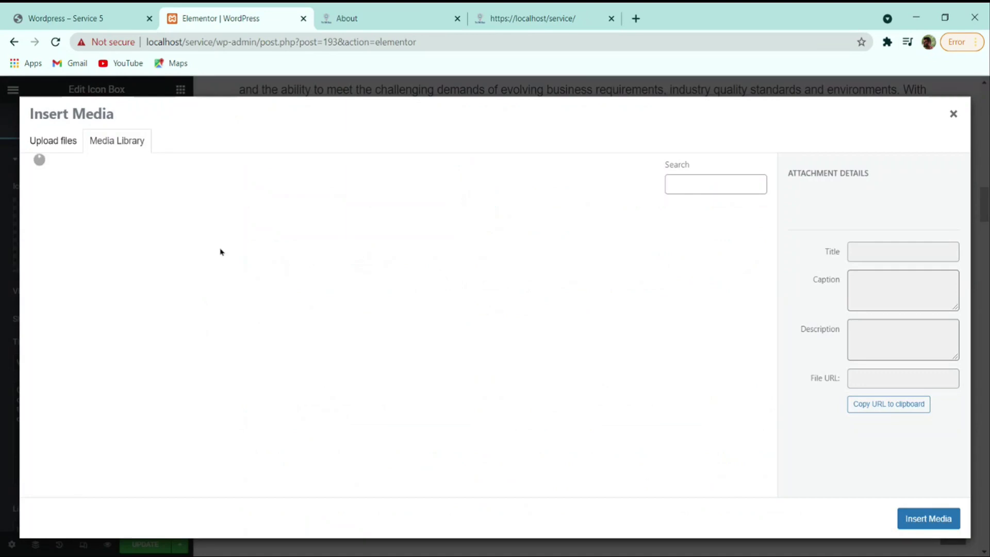
left_click(908, 516)
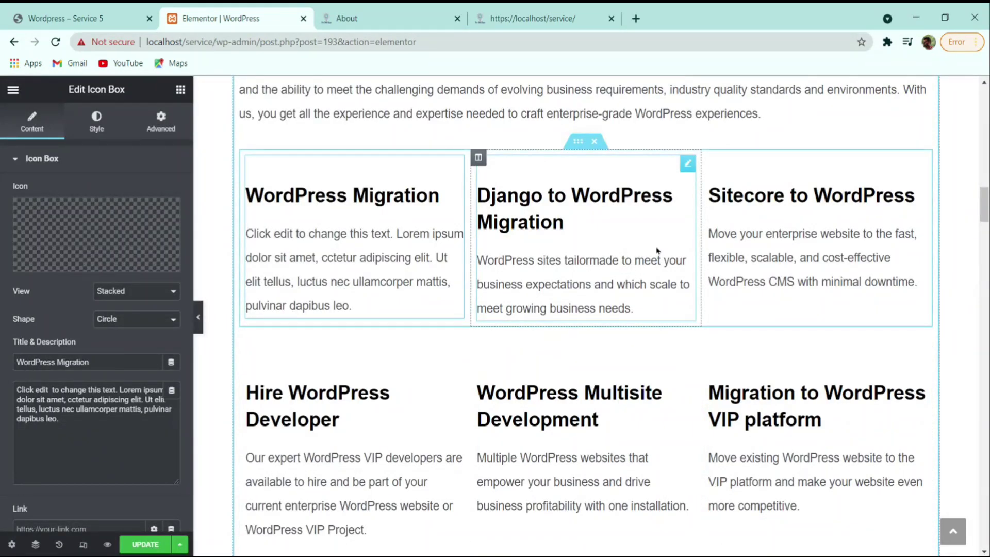
left_click(149, 268)
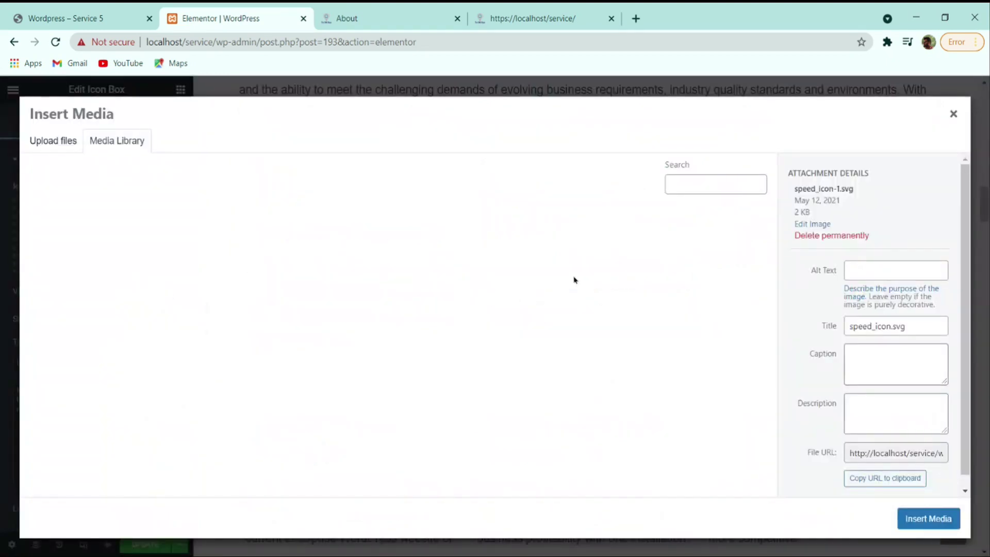
left_click(922, 518)
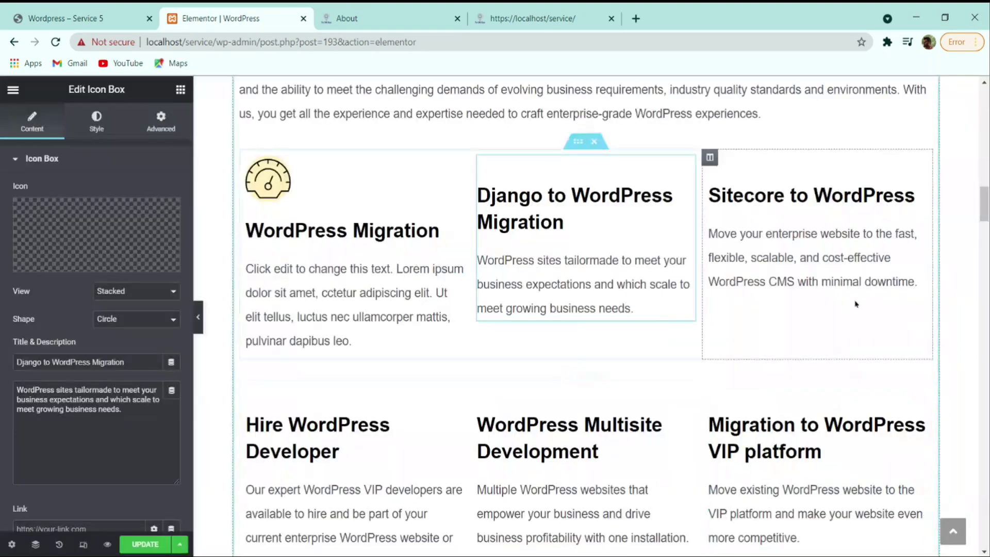
left_click(856, 304)
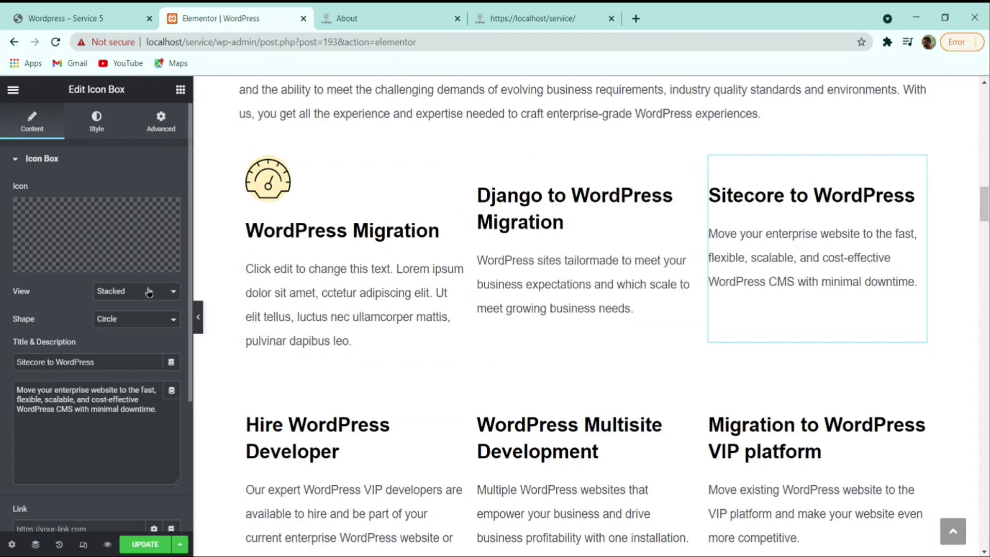
left_click(146, 268)
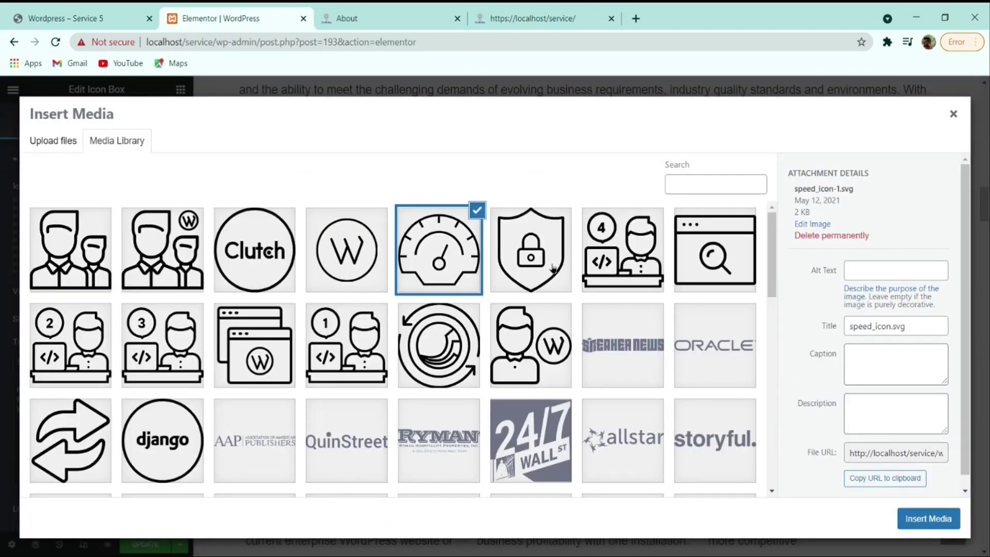
left_click(552, 268)
left_click(902, 518)
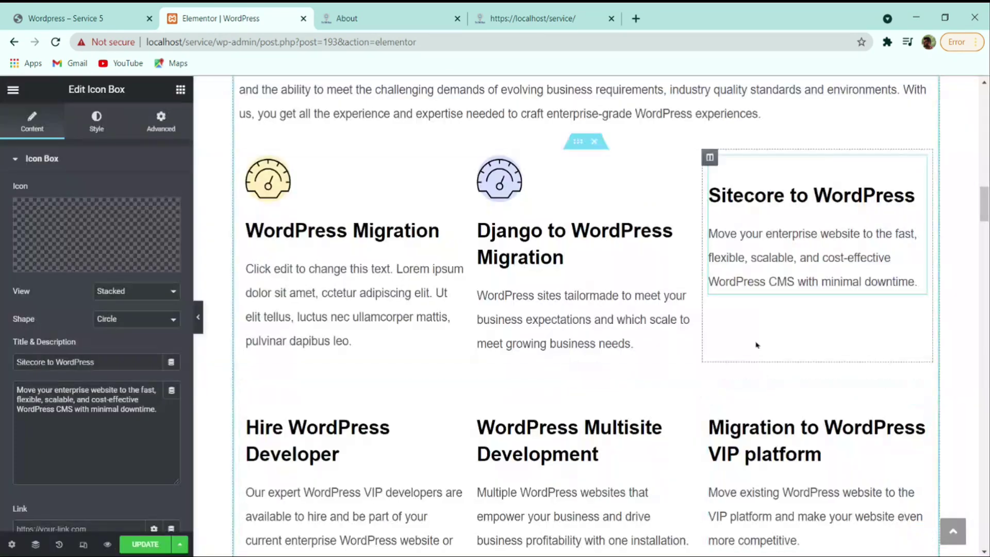
scroll(662, 331, "down", 3)
- Set a person-with-W icon on Hire WordPress Developer and a people icon on WordPress Multisite Development
left_click(338, 292)
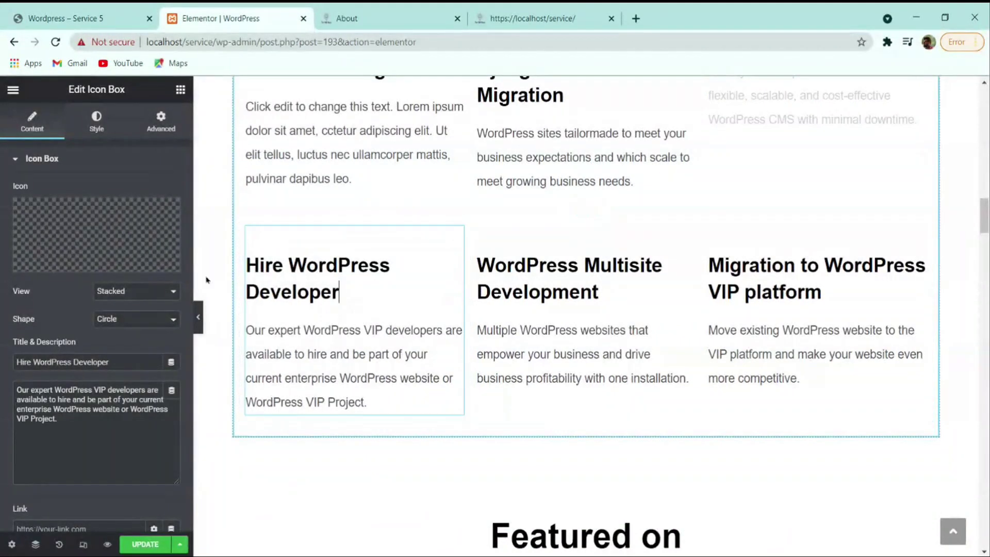
left_click(116, 268)
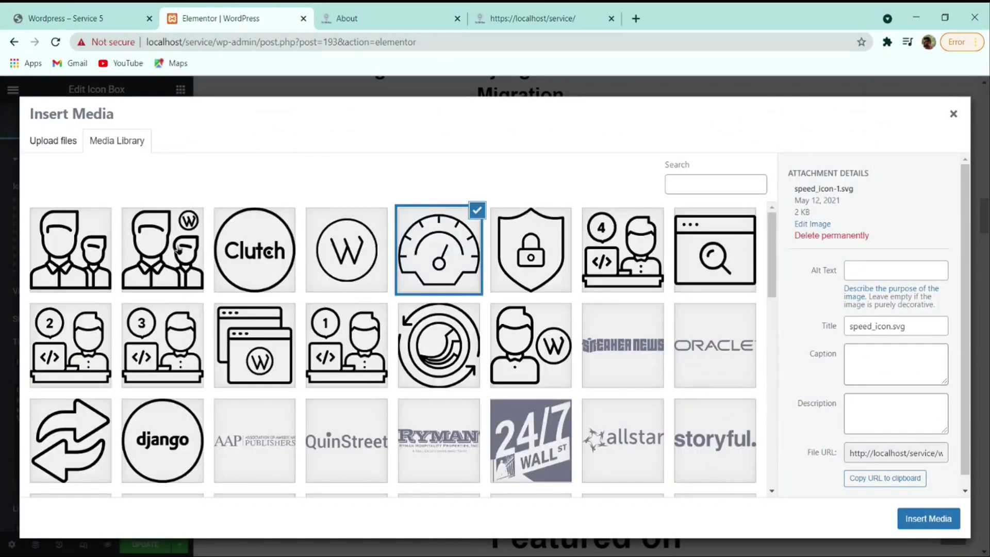
left_click(178, 249)
left_click(935, 522)
left_click(524, 380)
left_click(118, 265)
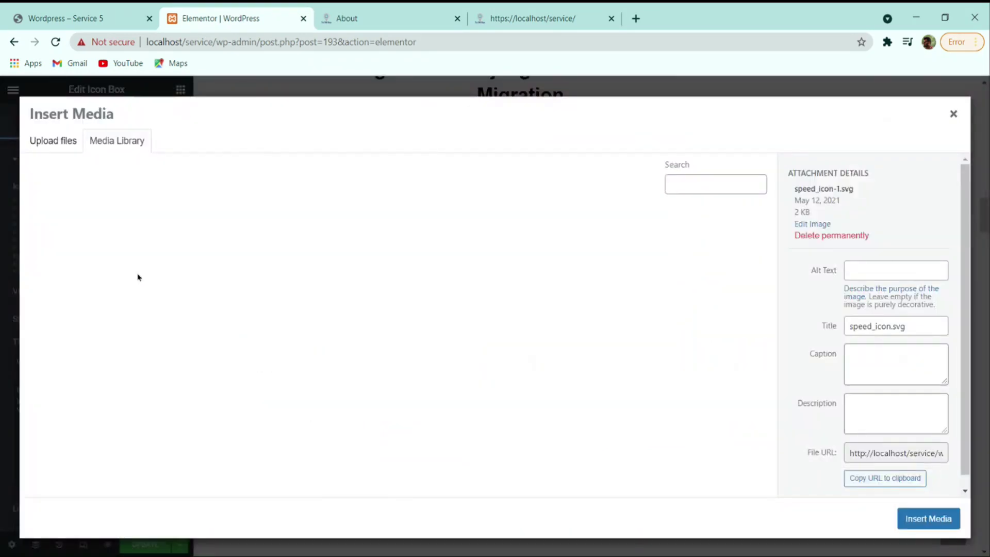
left_click(96, 249)
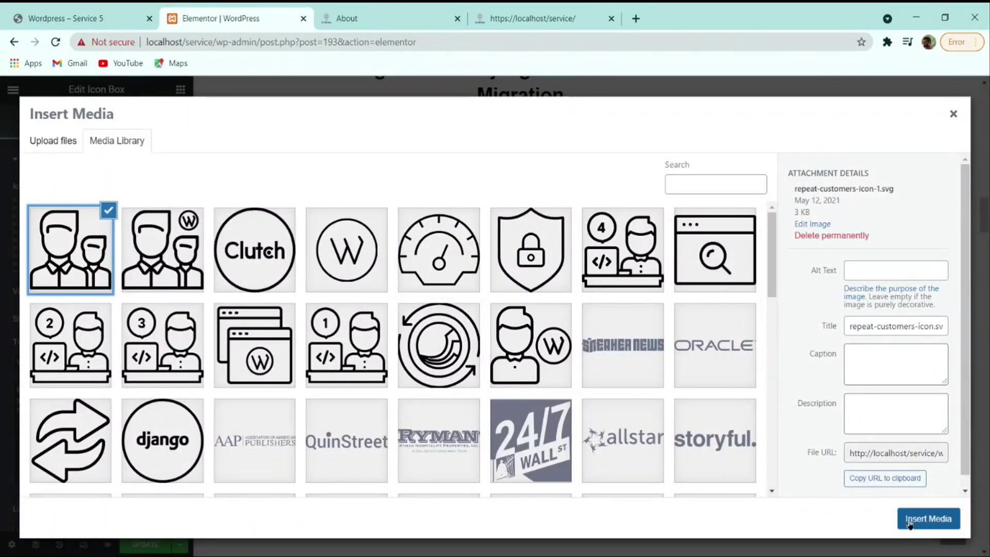
left_click(928, 518)
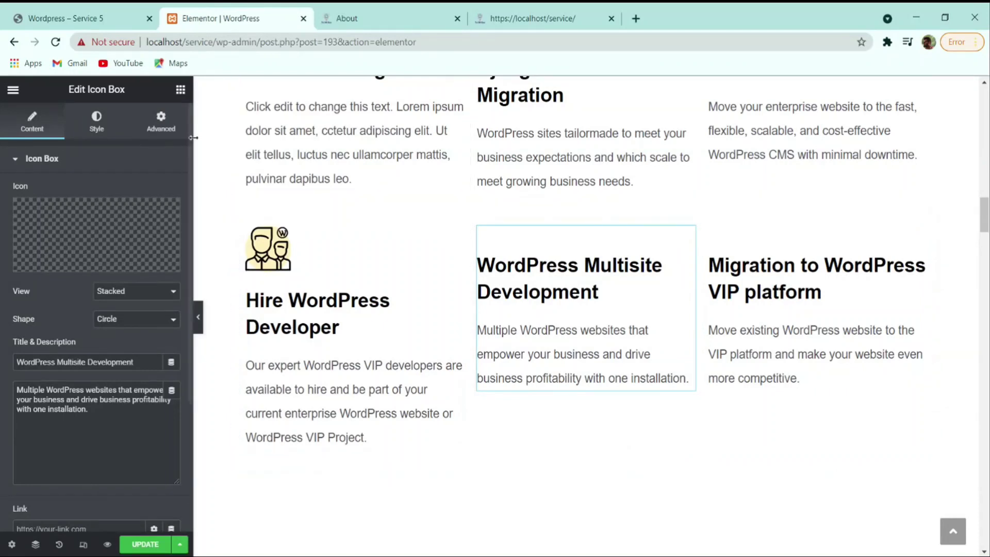
- Give the Migration to WordPress VIP platform box the level 4 developer icon, matching the reference site
left_click(78, 18)
scroll(297, 356, "down", 3)
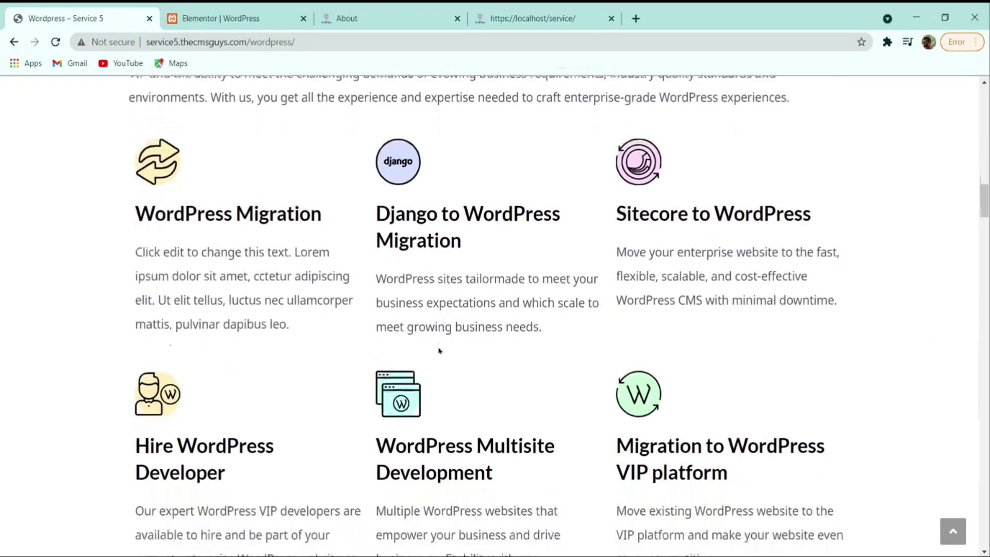
left_click(224, 16)
left_click(828, 275)
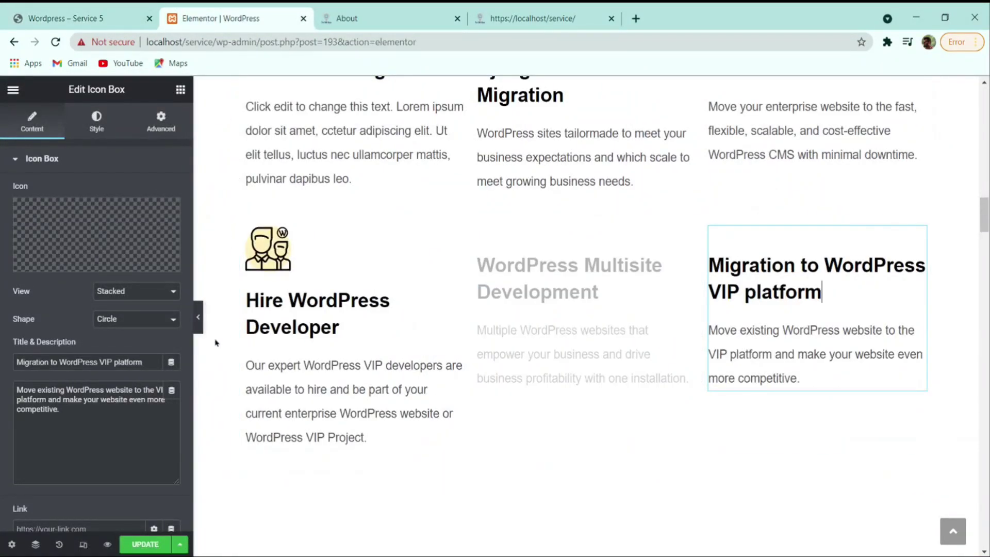
left_click(119, 262)
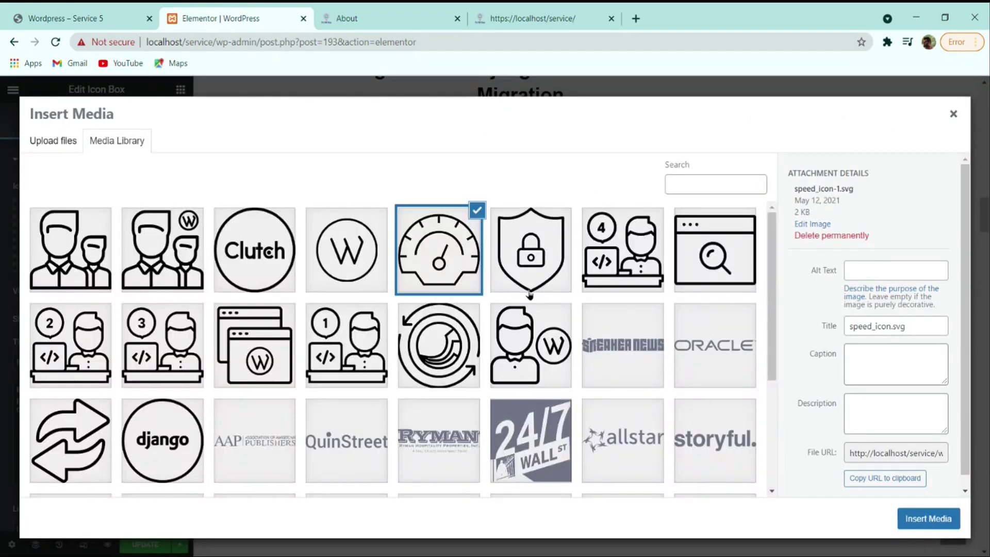
left_click(84, 19)
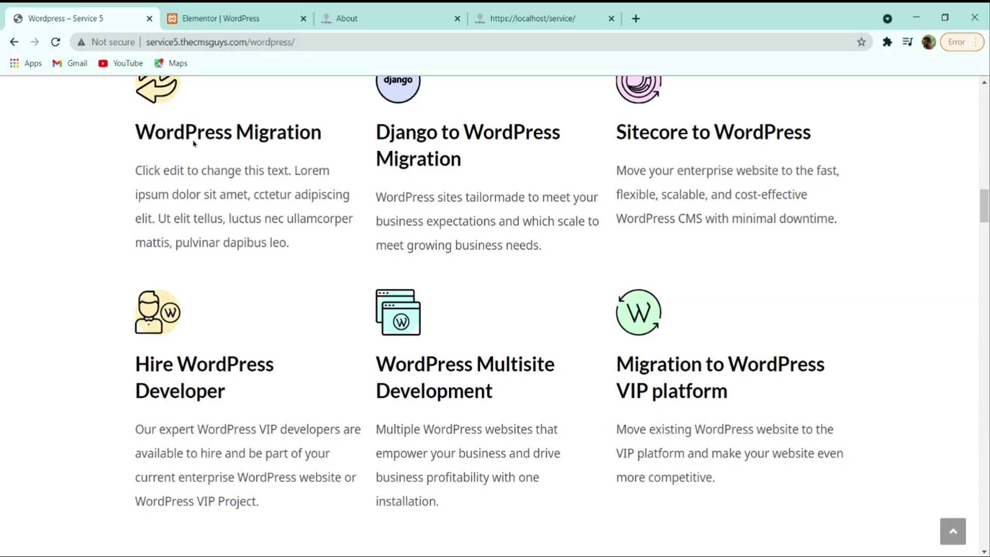
left_click(206, 16)
left_click(634, 266)
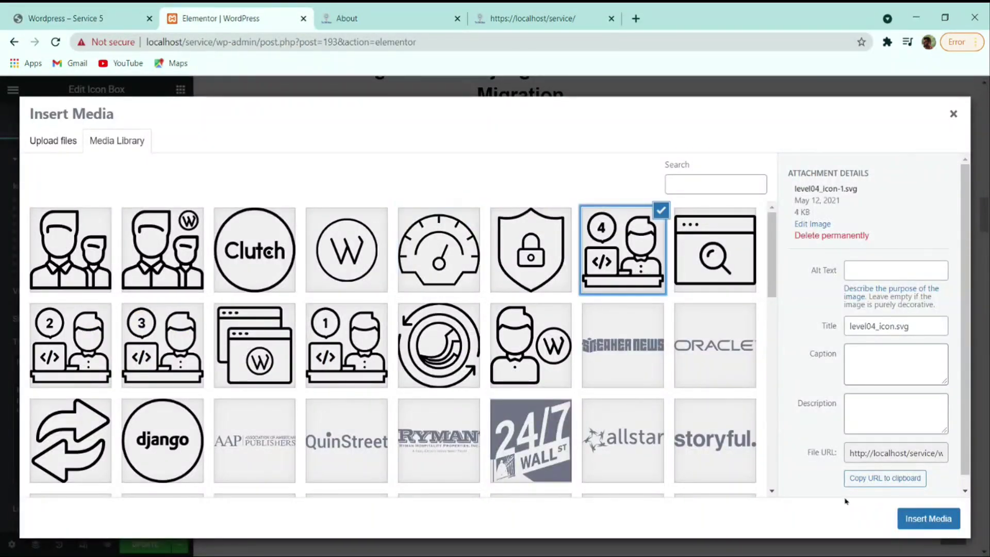
left_click(927, 517)
- In the Why Multidots? section, give the A WordPress VIP Agency box a speed gauge icon
scroll(612, 411, "down", 10)
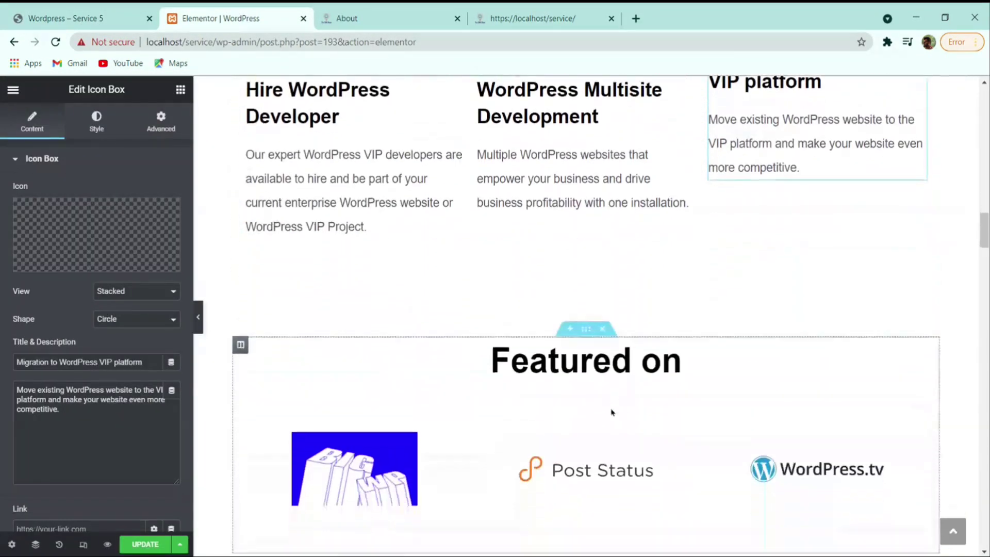
scroll(519, 285, "down", 1)
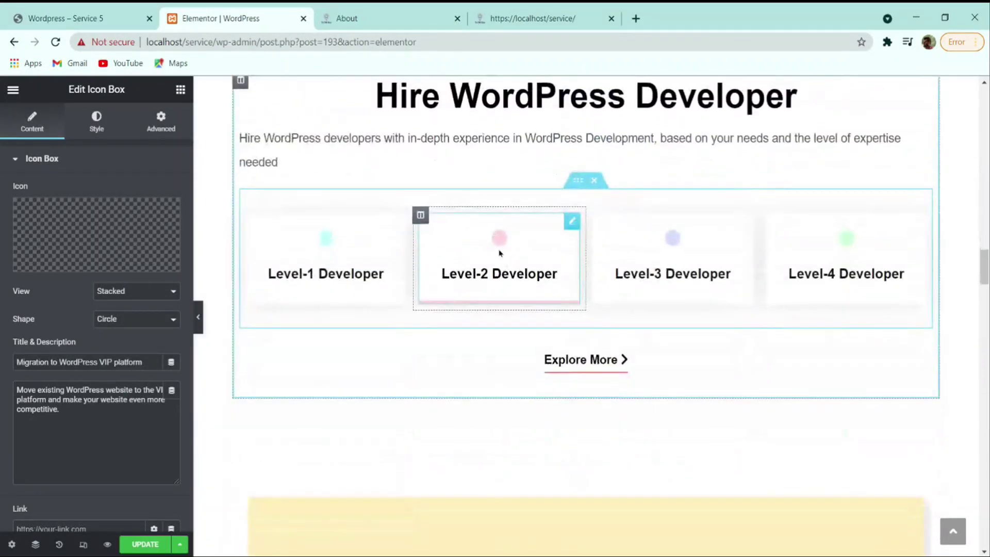
scroll(406, 285, "down", 1)
scroll(376, 258, "down", 15)
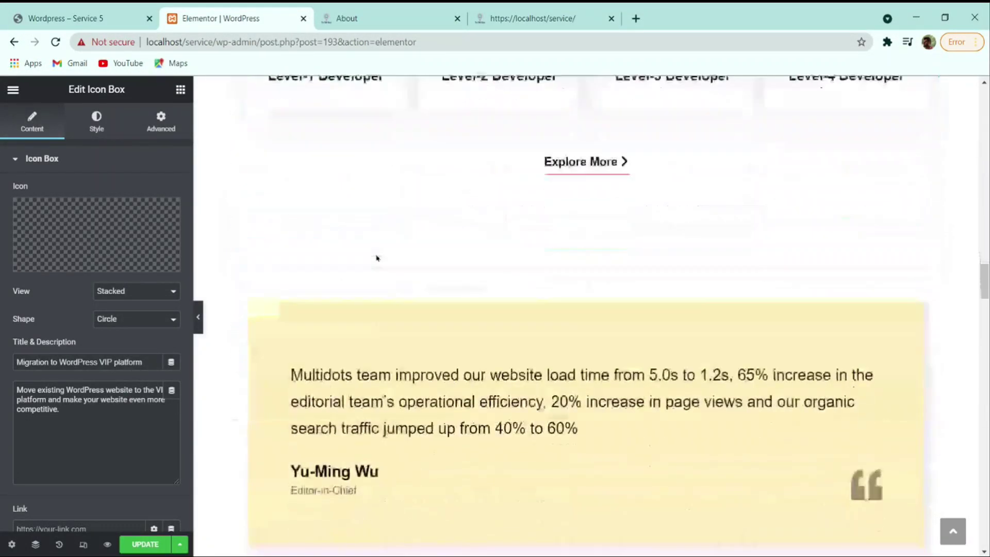
scroll(534, 247, "down", 15)
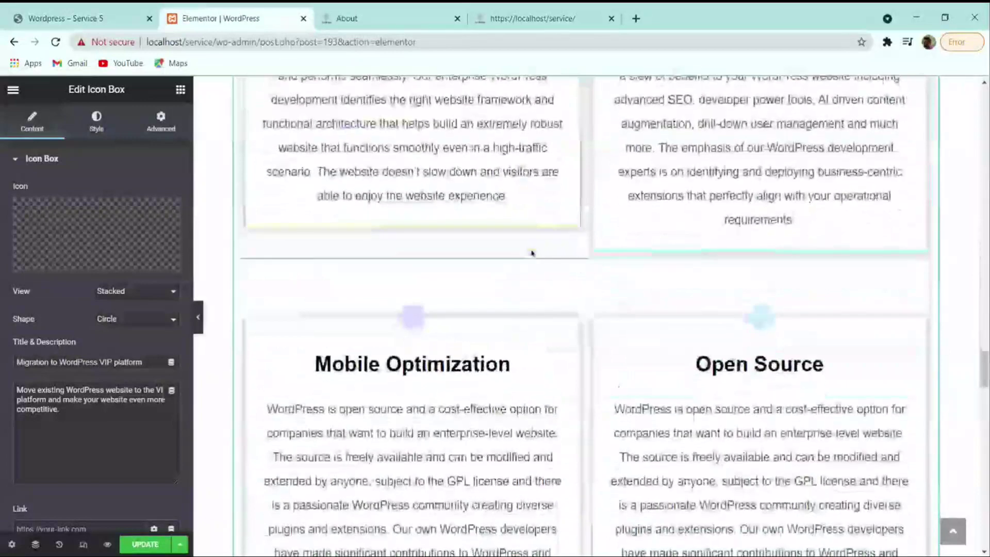
scroll(530, 253, "down", 8)
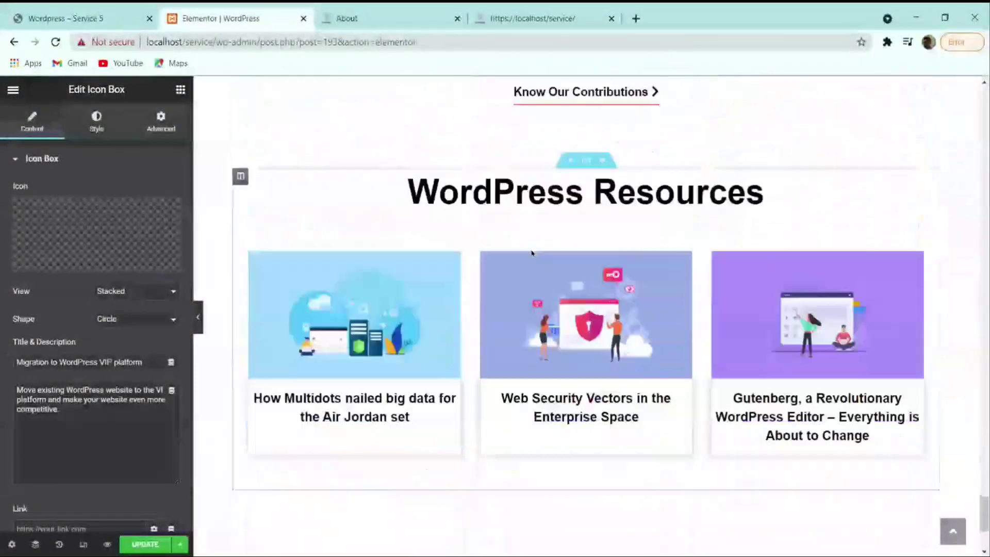
scroll(561, 251, "up", 3)
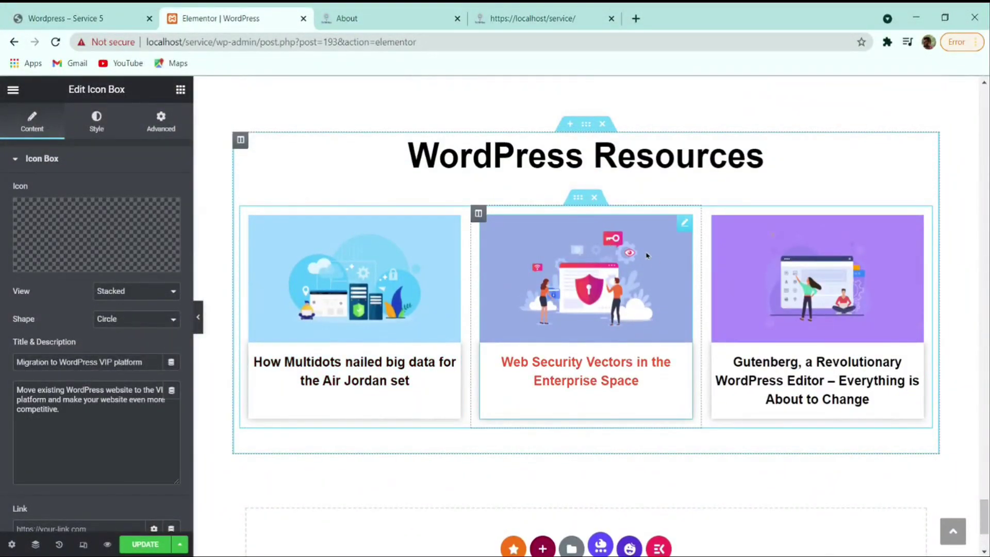
scroll(627, 276, "up", 10)
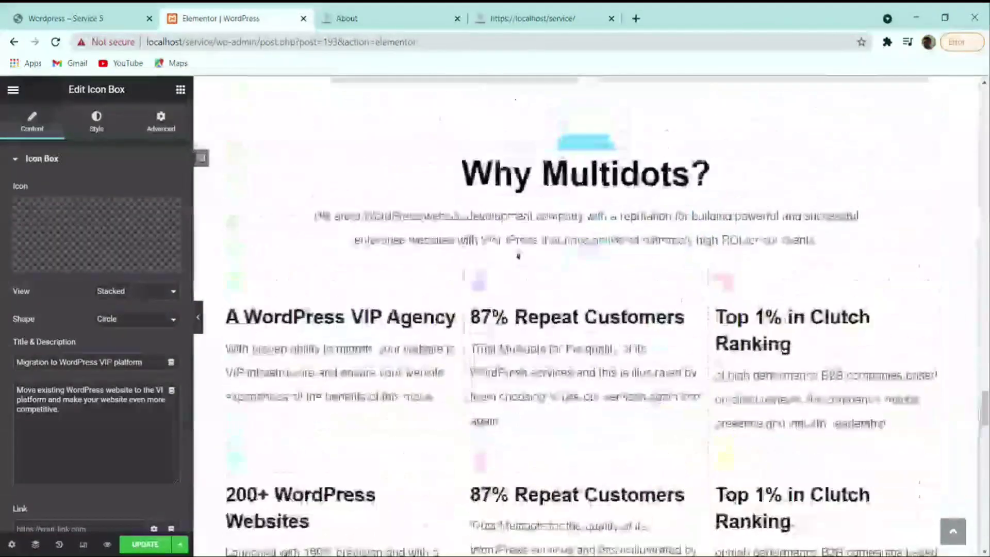
scroll(517, 254, "up", 4)
scroll(516, 254, "down", 5)
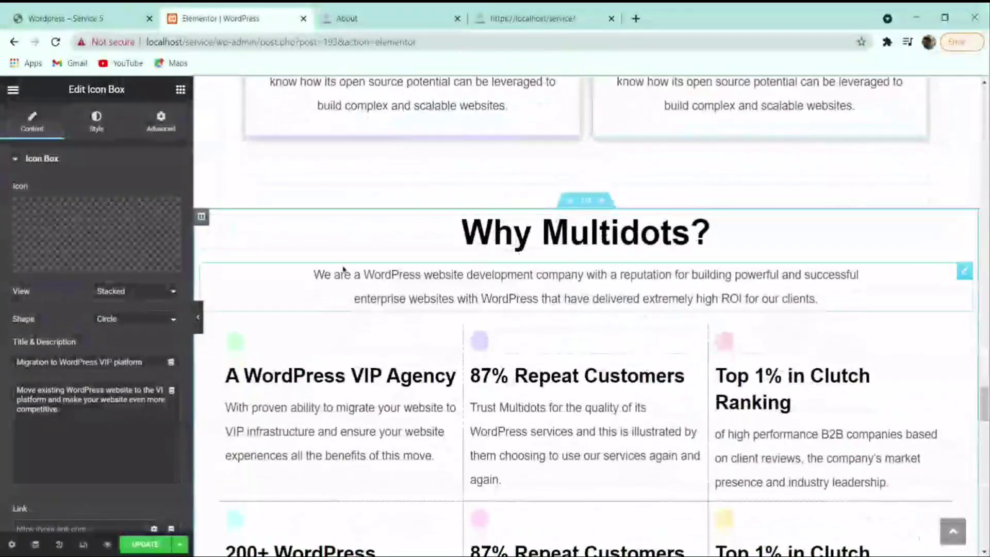
left_click(311, 345)
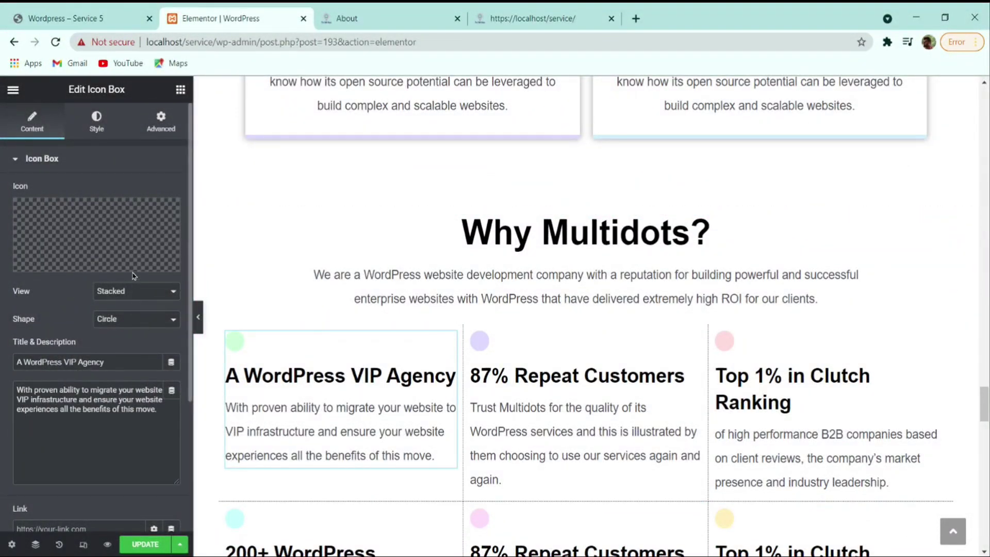
left_click(135, 268)
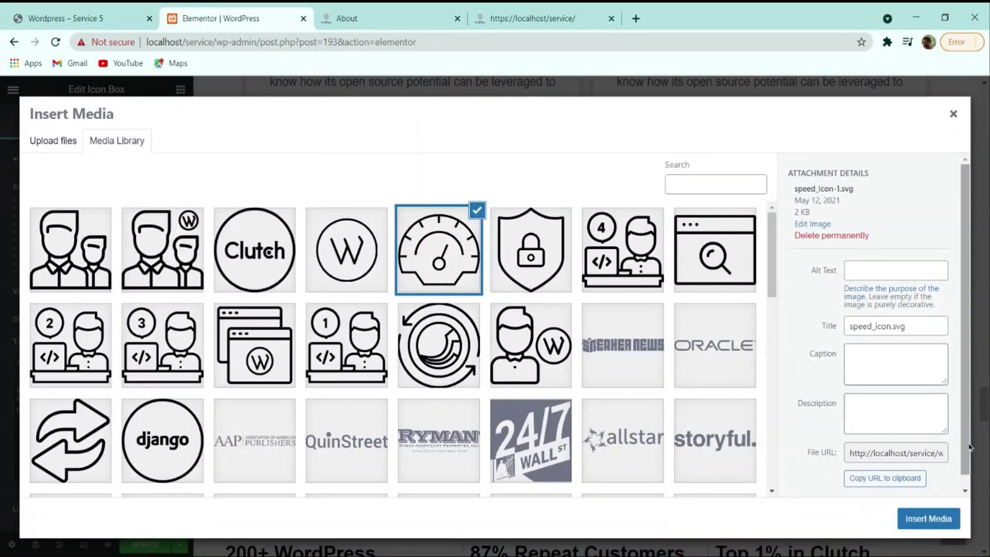
left_click(928, 518)
- Add the W circle icon to 87% Repeat Customers and the Clutch icon to Top 1% in Clutch Ranking
left_click(654, 417)
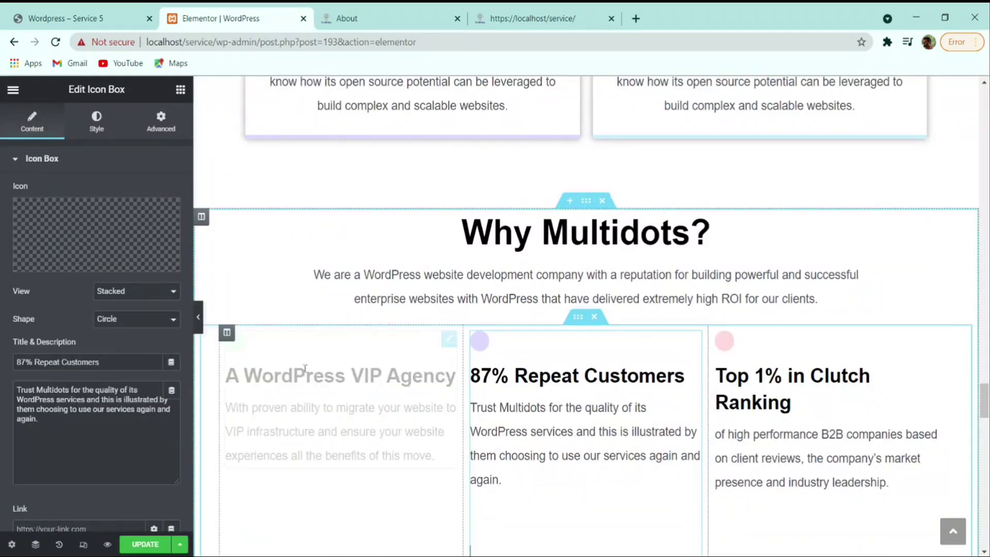
left_click(154, 270)
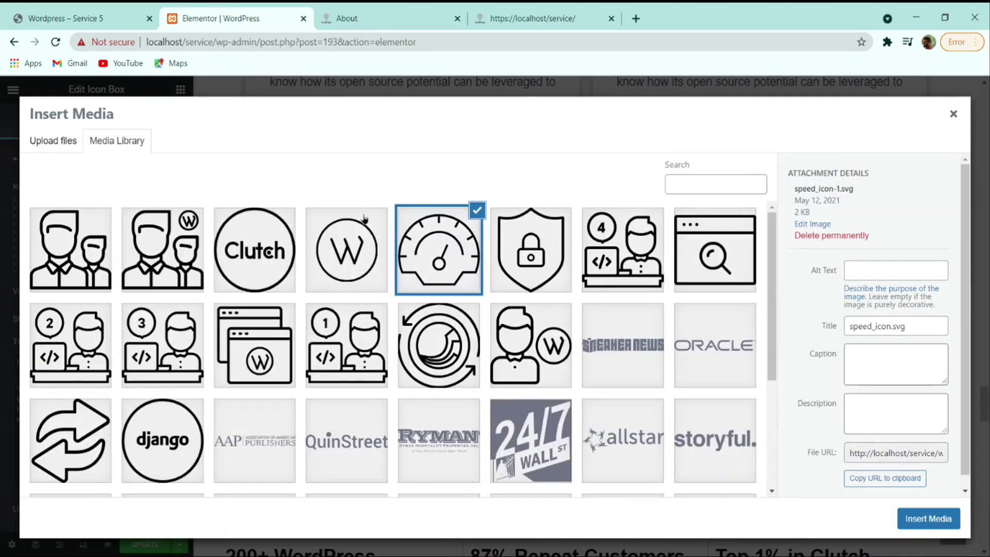
left_click(346, 250)
left_click(927, 518)
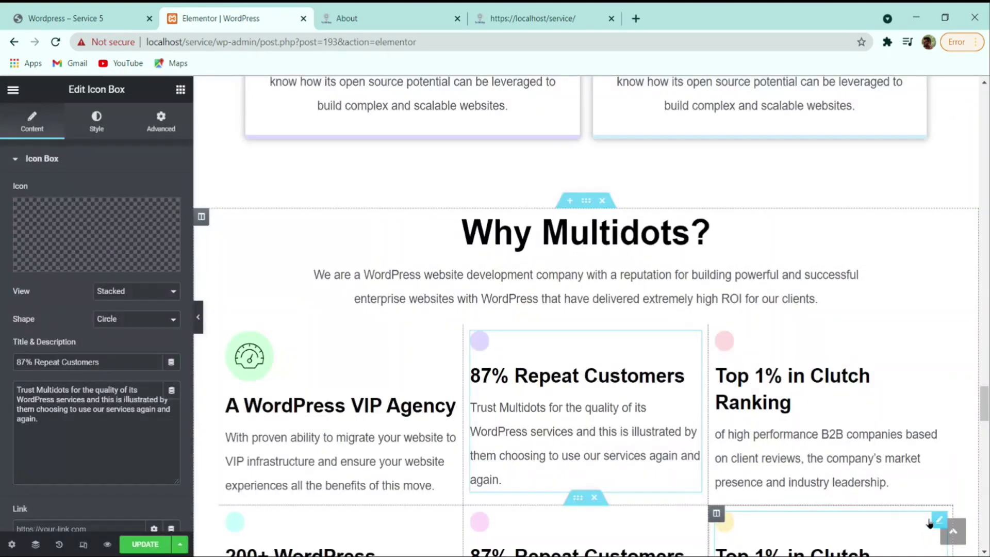
left_click(783, 390)
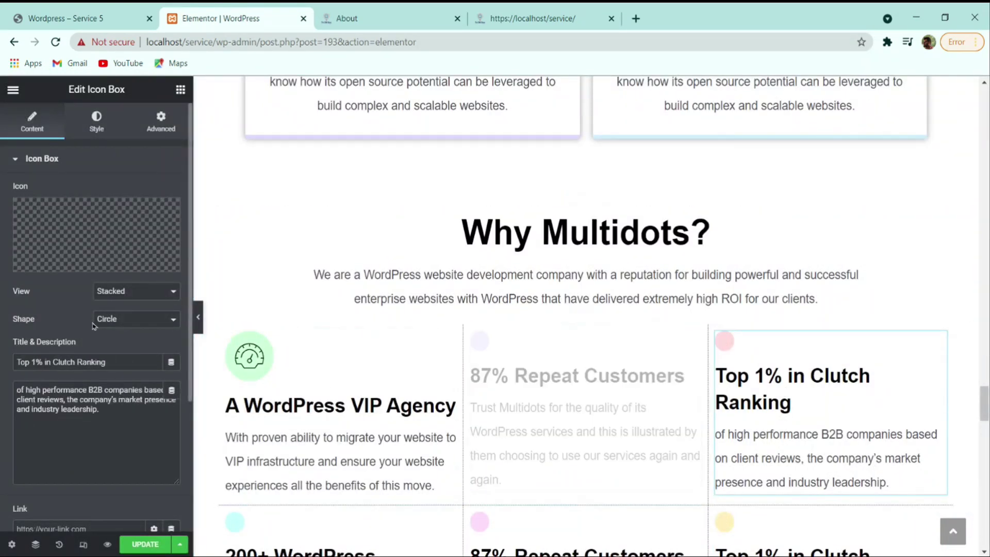
left_click(113, 266)
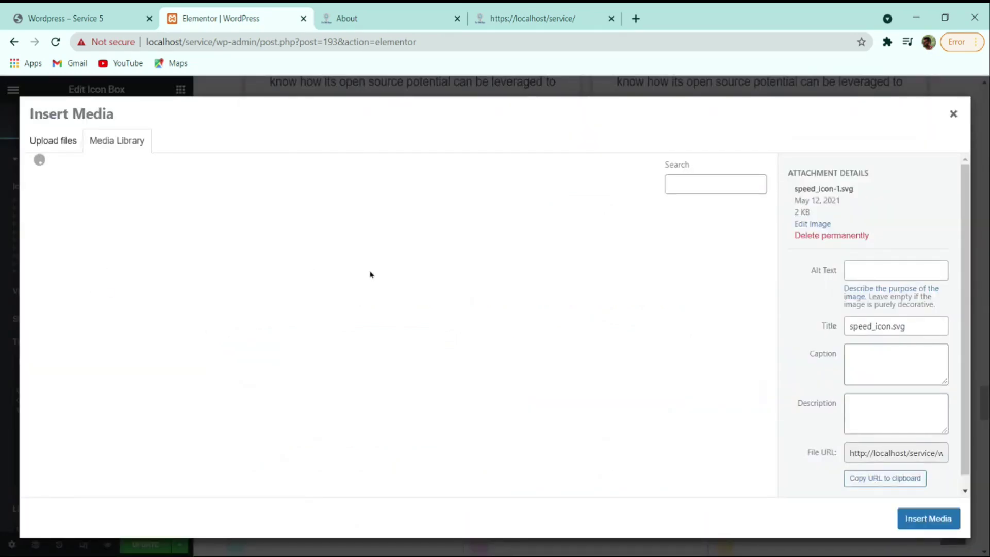
left_click(254, 250)
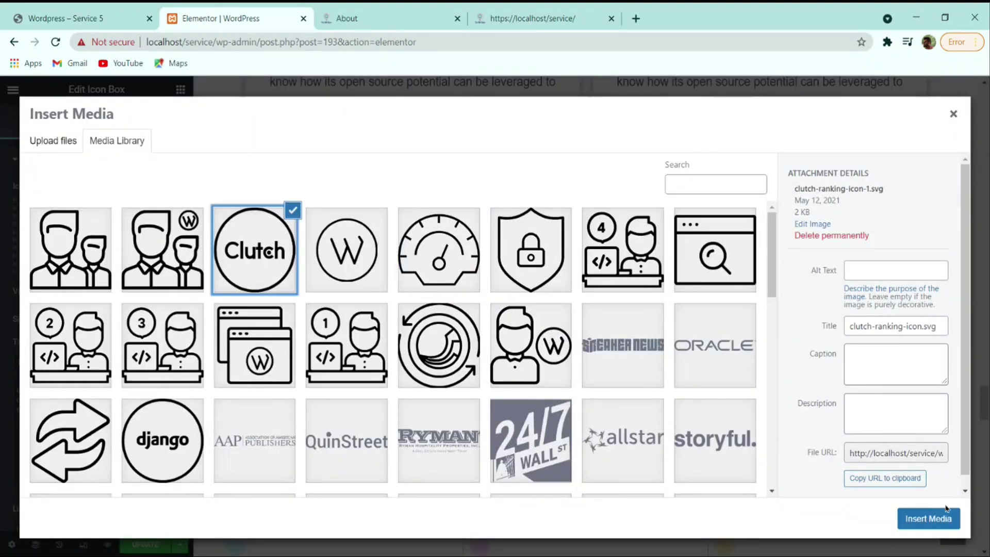
left_click(928, 517)
scroll(641, 451, "down", 2)
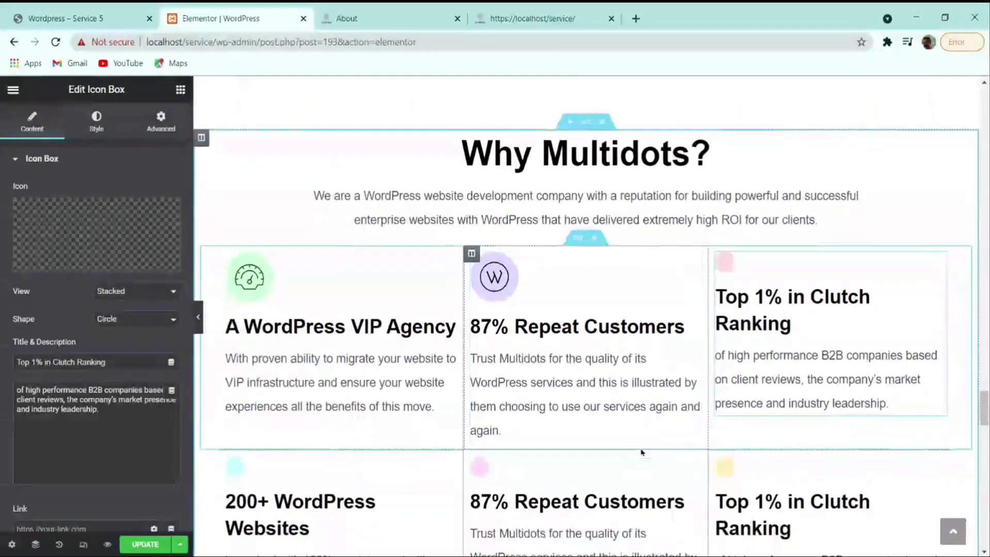
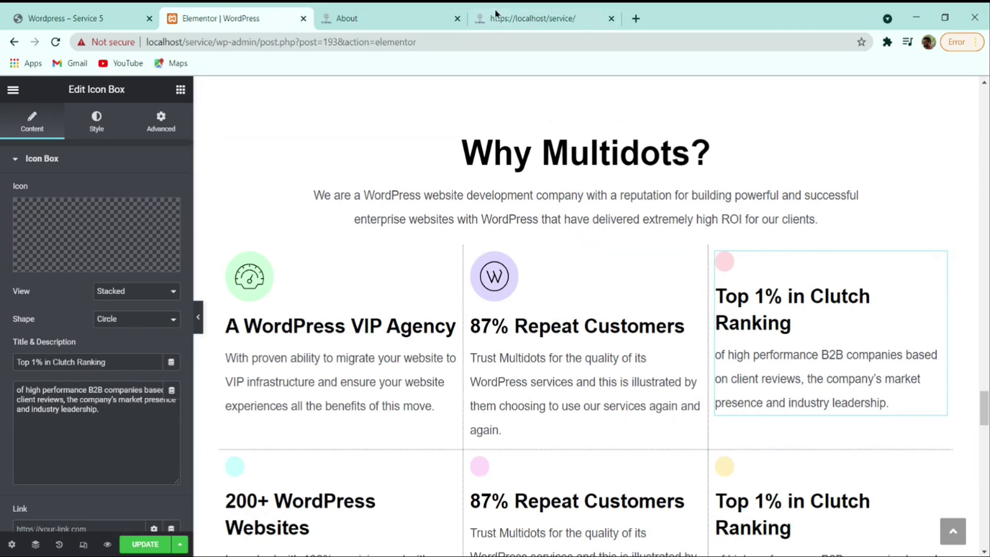
- Open the Contact page on the live reference site from its navigation bar
left_click(82, 18)
scroll(632, 237, "up", 5)
scroll(632, 236, "up", 10)
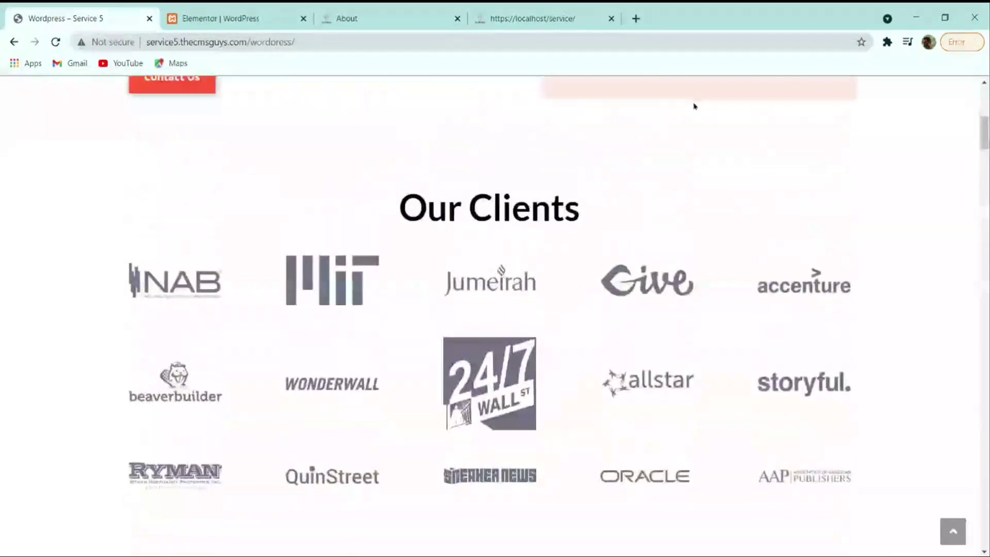
left_click(853, 104)
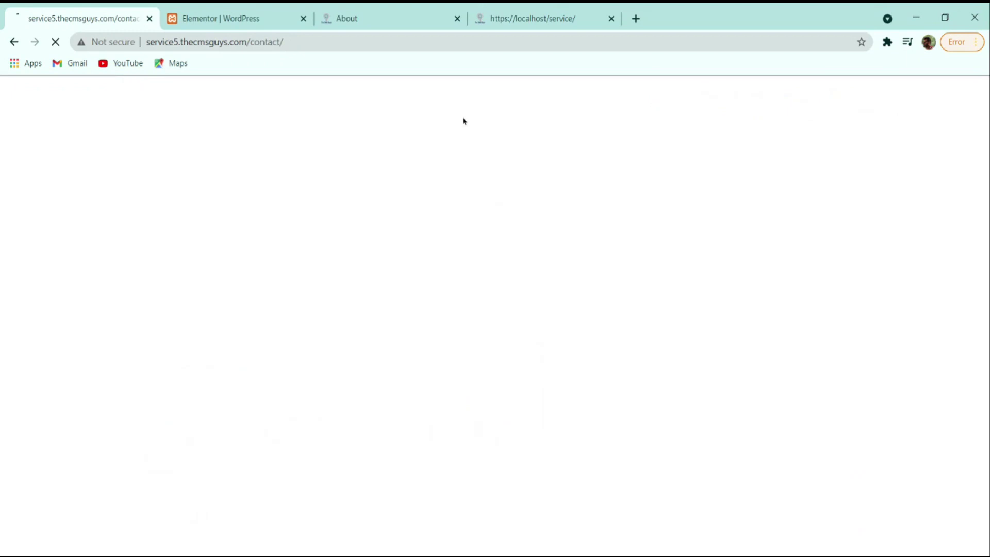
left_click(285, 15)
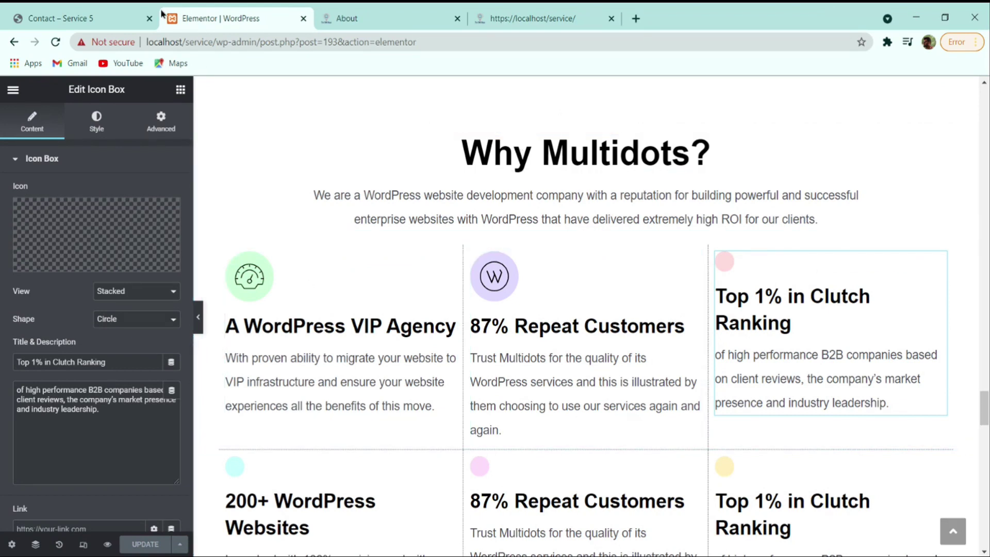
key("ctrl+shift+Tab")
- Scroll through the reference Contact page layout, then bring up the Elementor editor's main menu
scroll(520, 291, "down", 10)
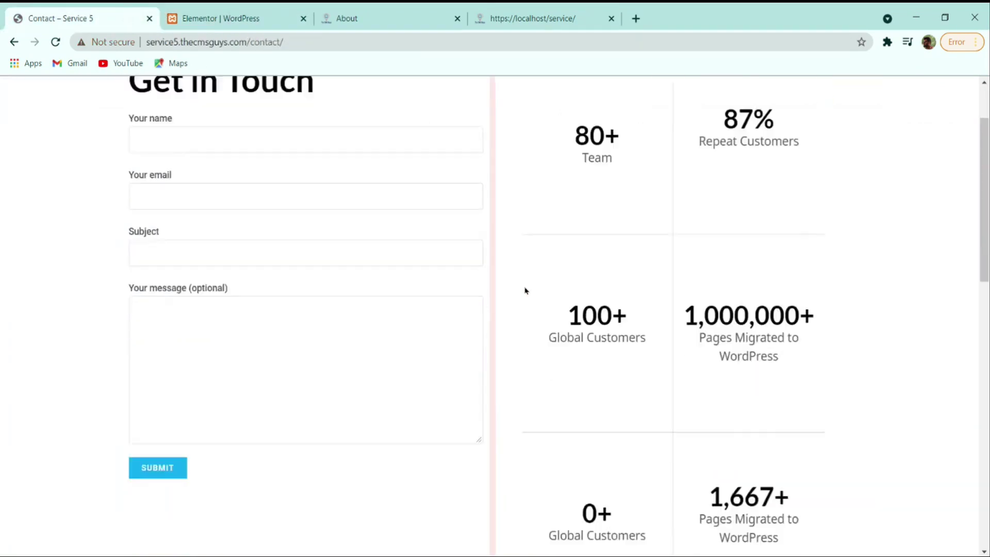
scroll(525, 290, "up", 8)
scroll(525, 290, "up", 3)
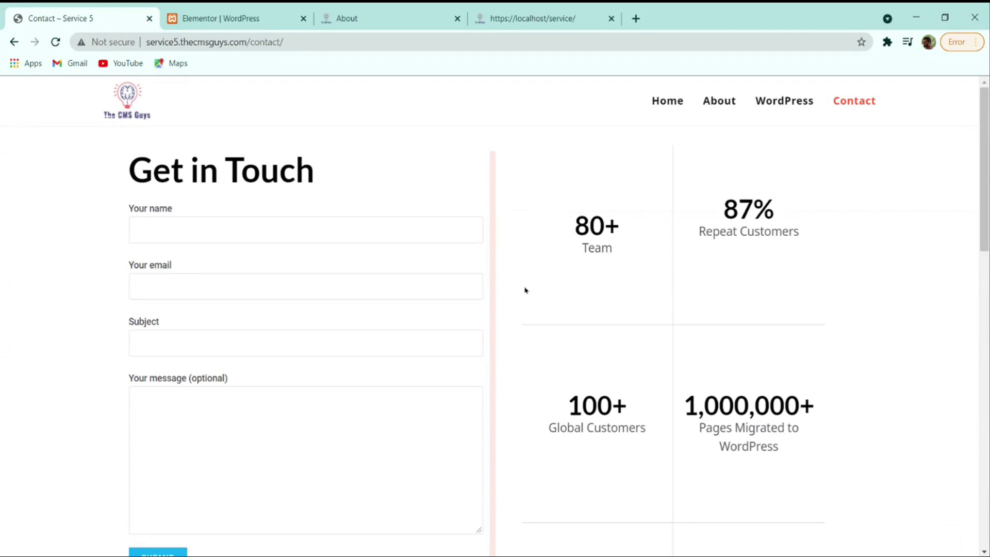
scroll(304, 467, "down", 6)
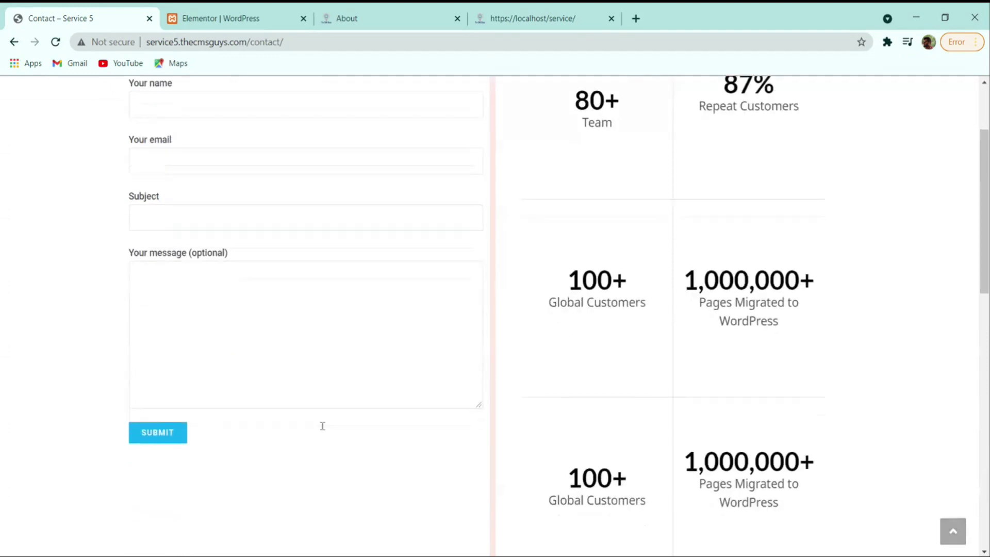
scroll(560, 342, "up", 5)
scroll(560, 342, "up", 2)
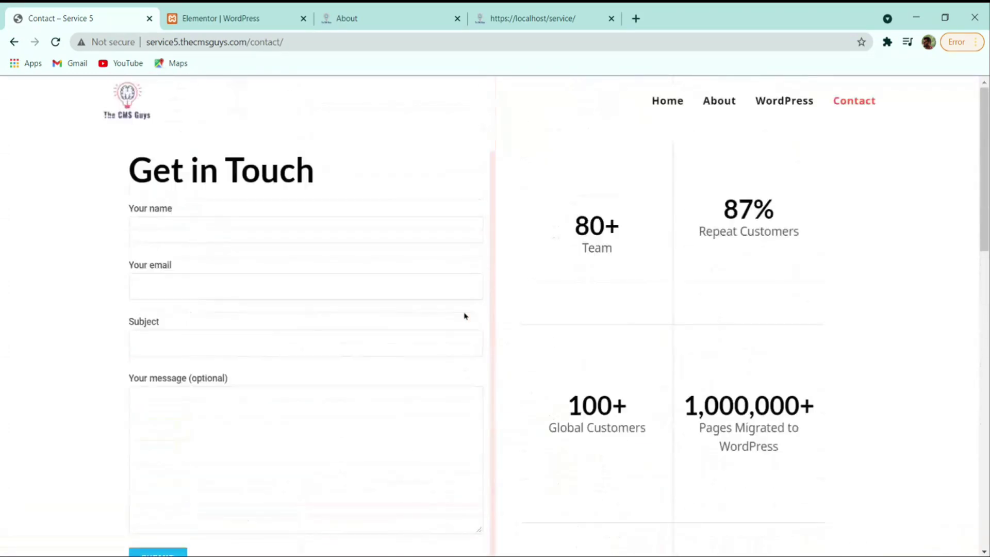
left_click(242, 18)
scroll(515, 206, "down", 4)
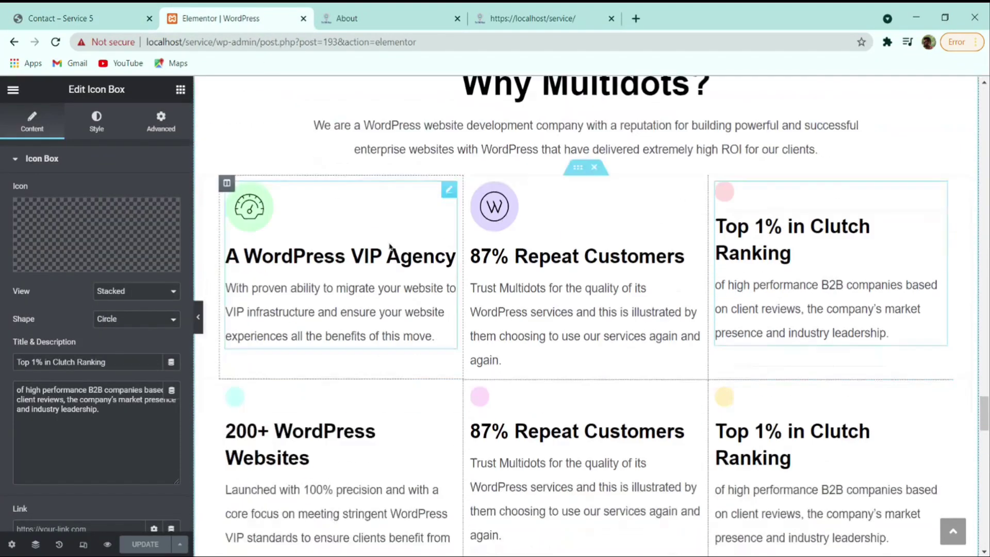
left_click(13, 90)
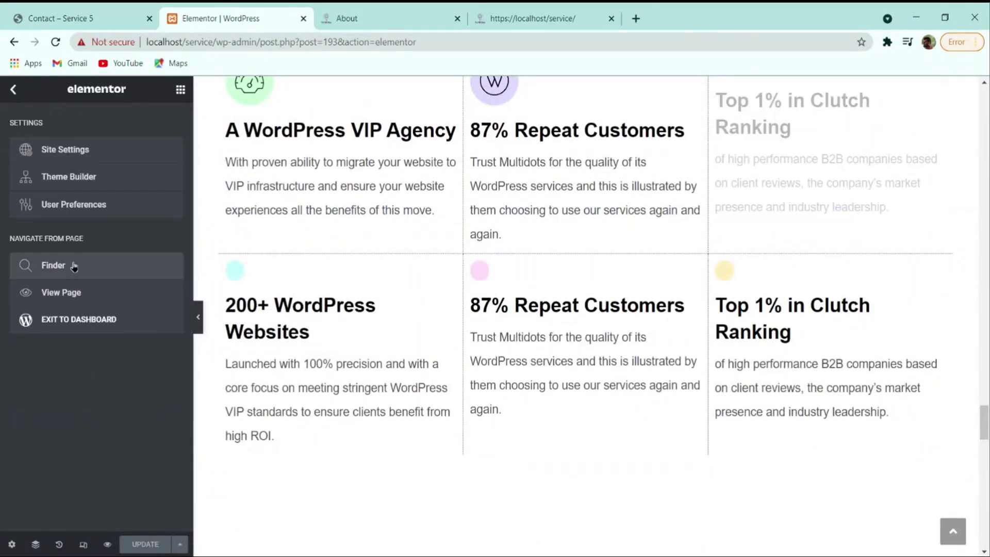
- Exit to the WordPress dashboard and open the empty Contact page in Elementor
left_click(84, 319)
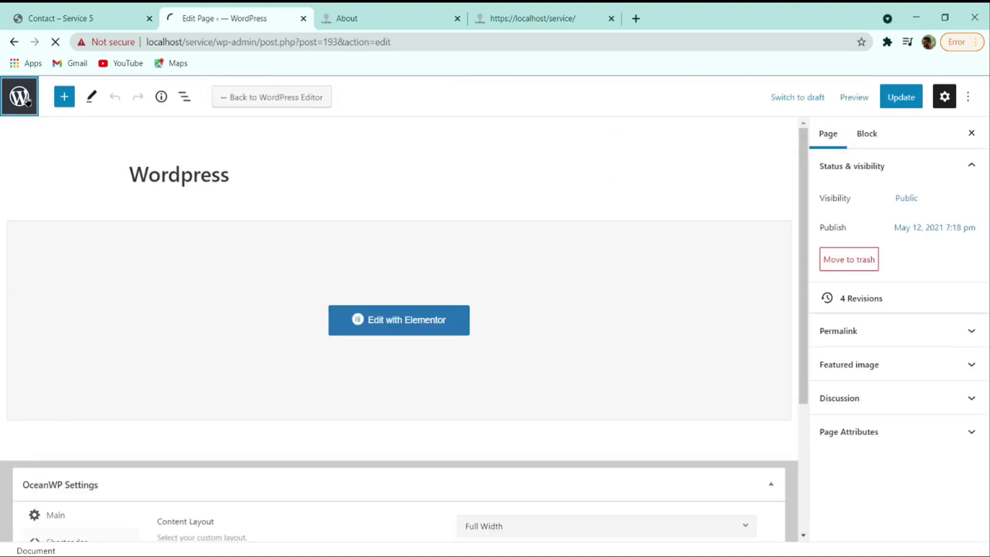
scroll(327, 267, "down", 3)
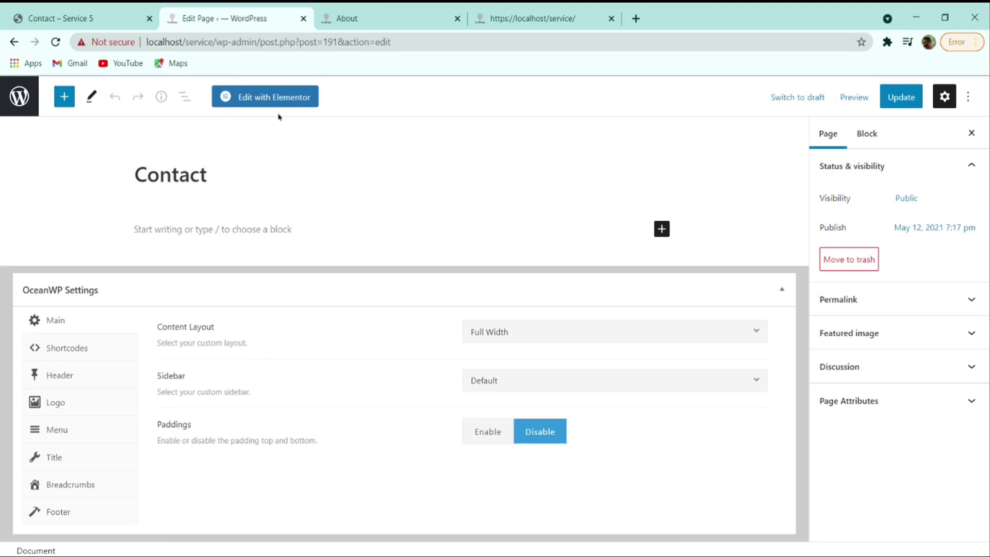
left_click(287, 97)
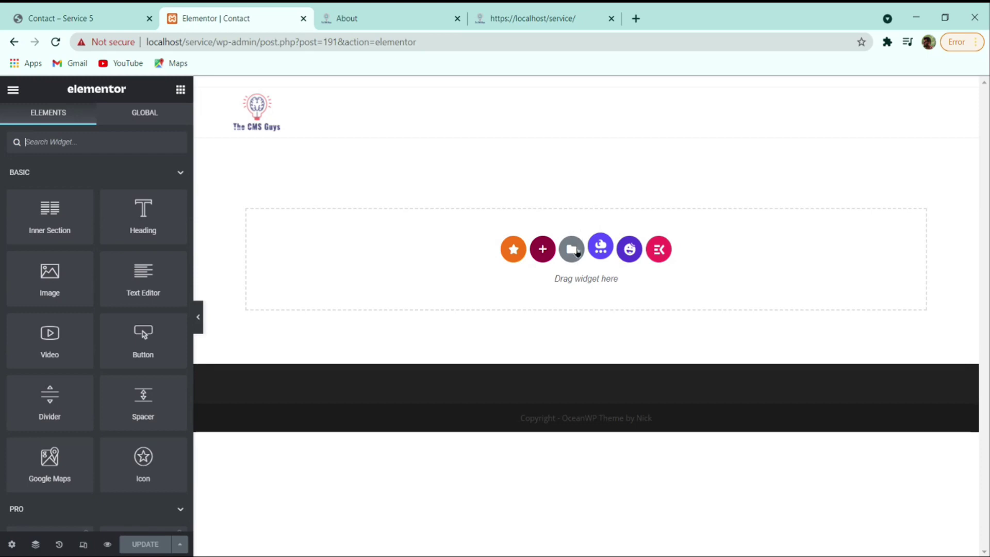
- Import the Contact template JSON into My Templates and insert it with its document settings
left_click(571, 251)
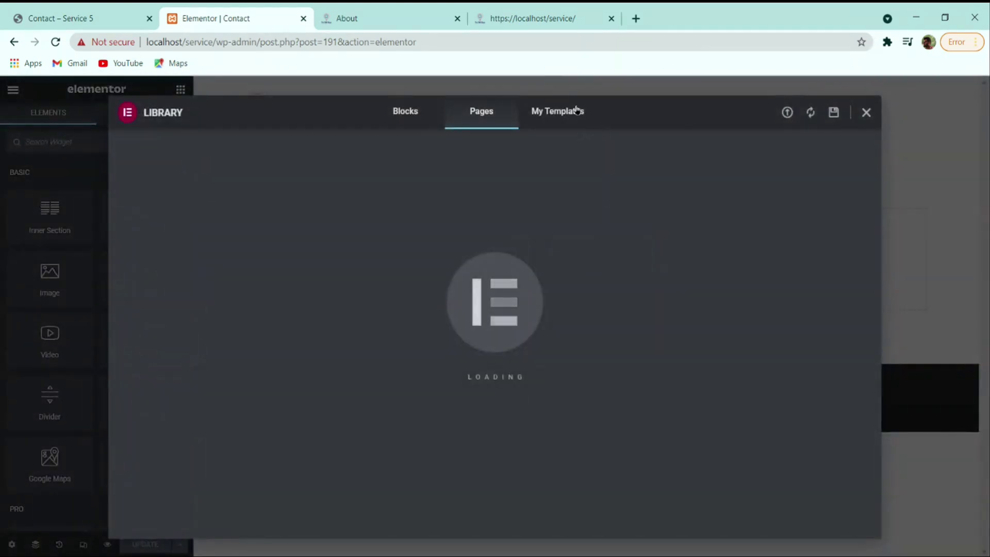
left_click(573, 115)
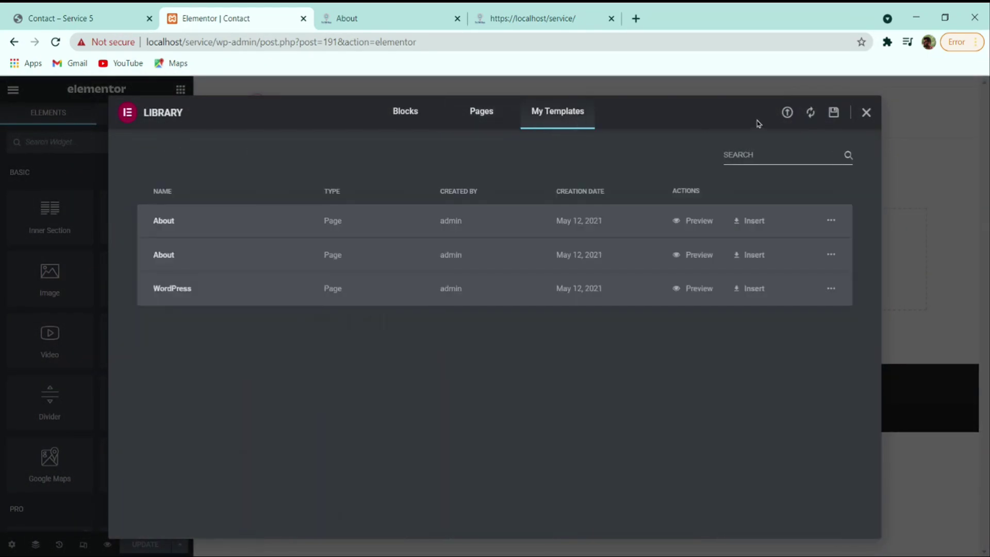
left_click(789, 113)
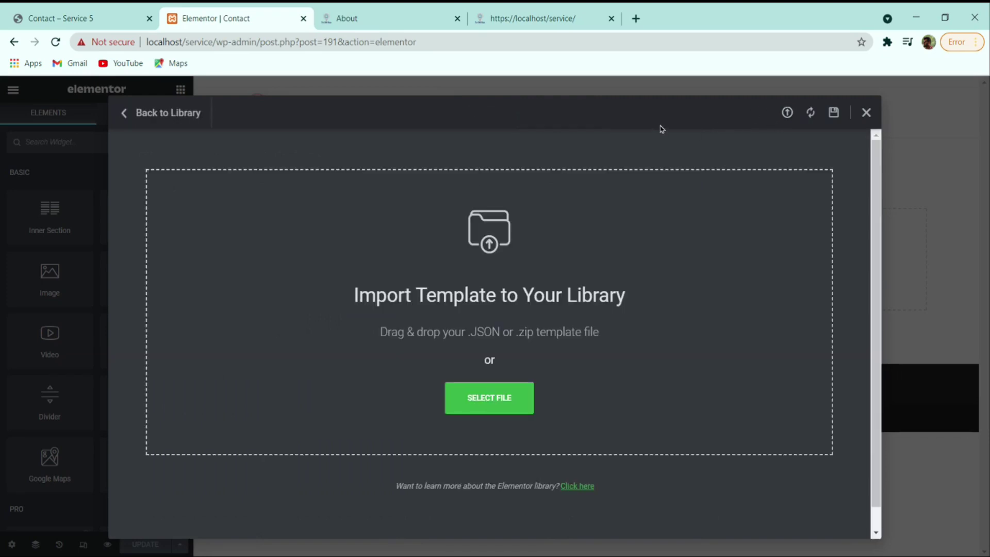
left_click(518, 401)
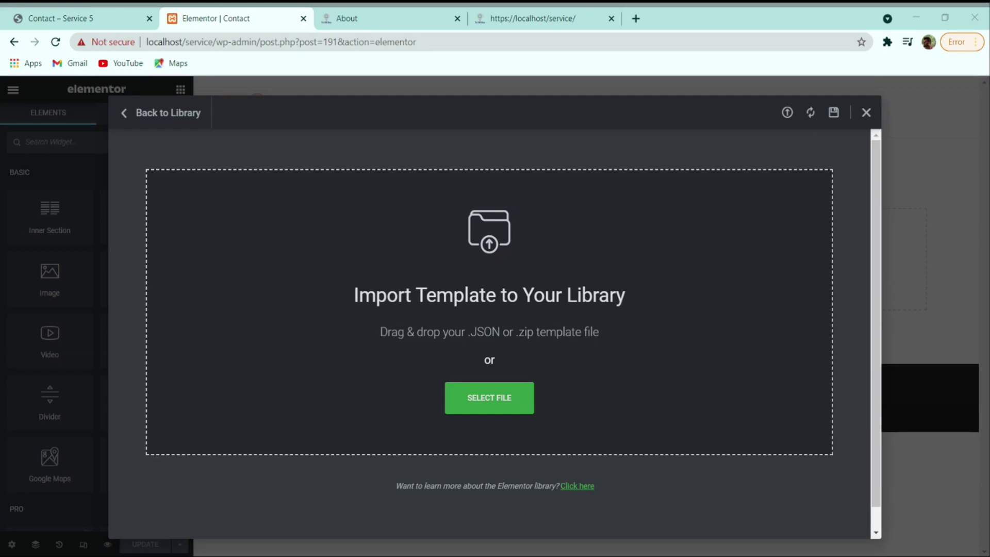
left_click(397, 234)
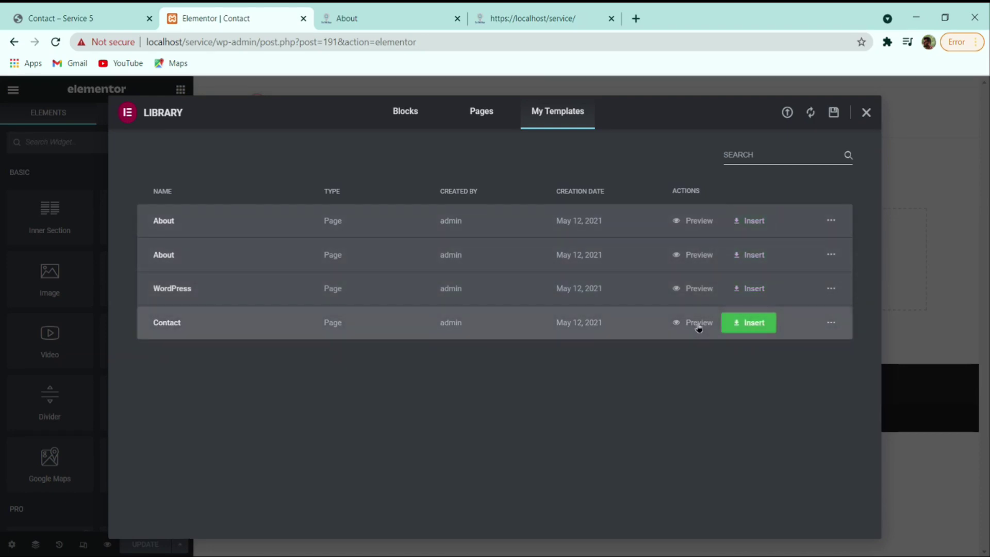
left_click(740, 329)
left_click(530, 361)
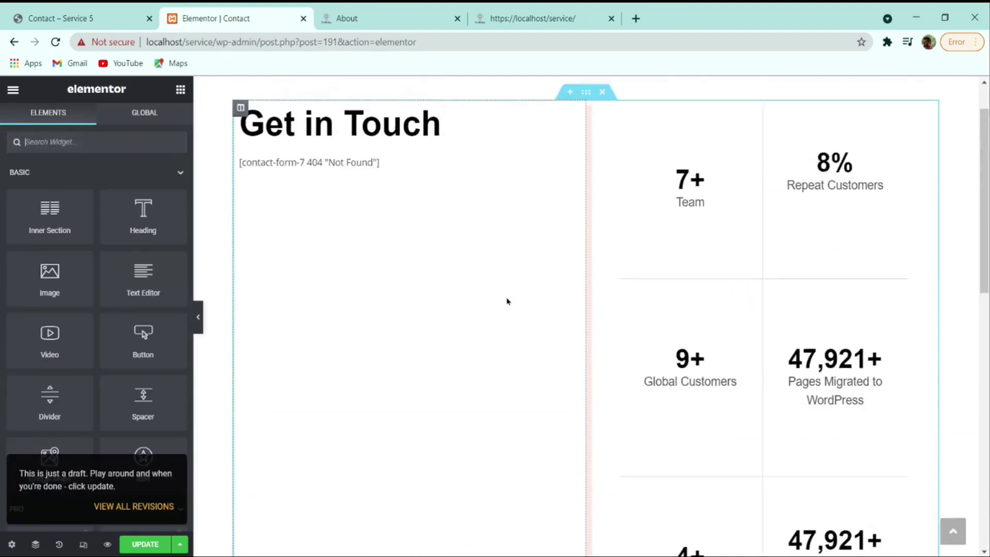
- Point the Contact Form 7 widget at Contact form 1, review the page, and update it
left_click(371, 198)
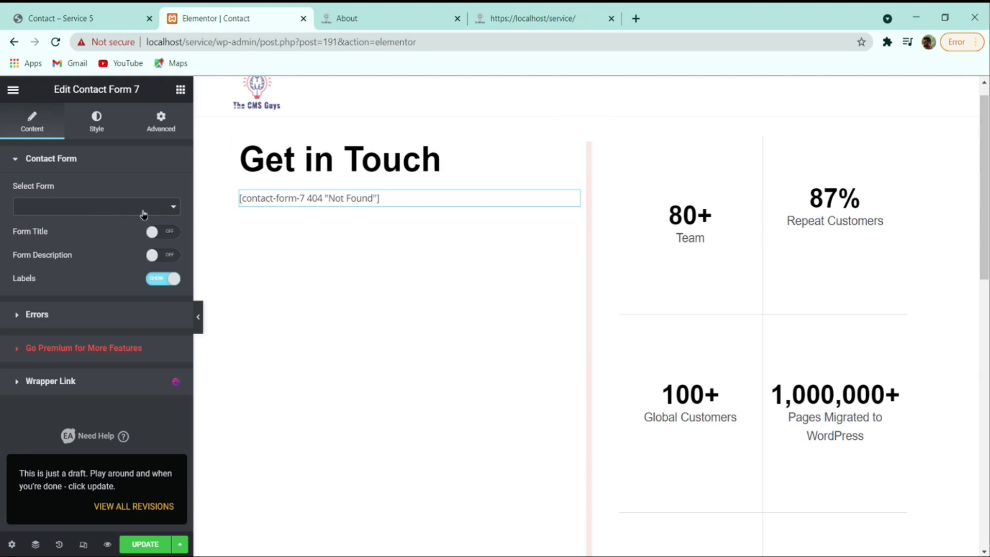
left_click(55, 222)
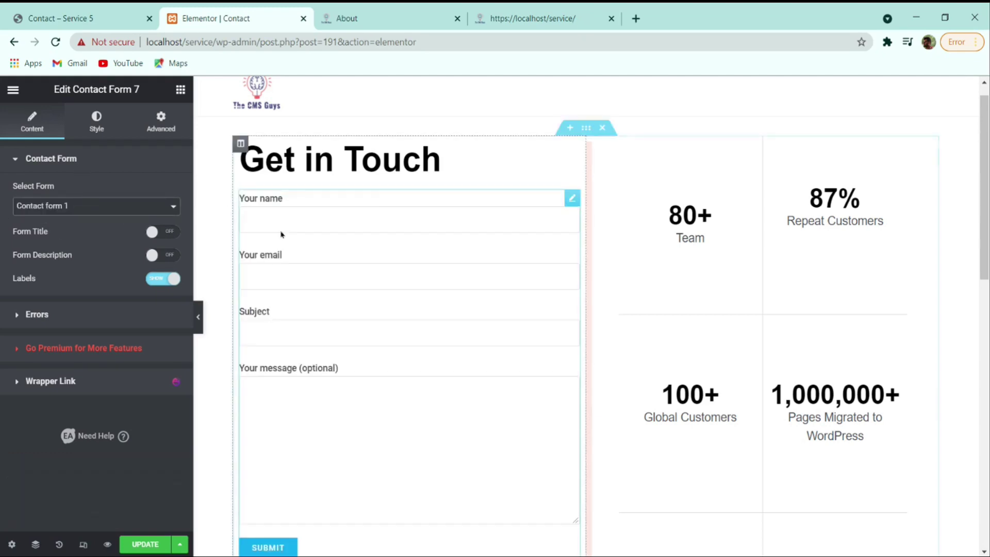
scroll(364, 243, "down", 1)
scroll(363, 240, "down", 3)
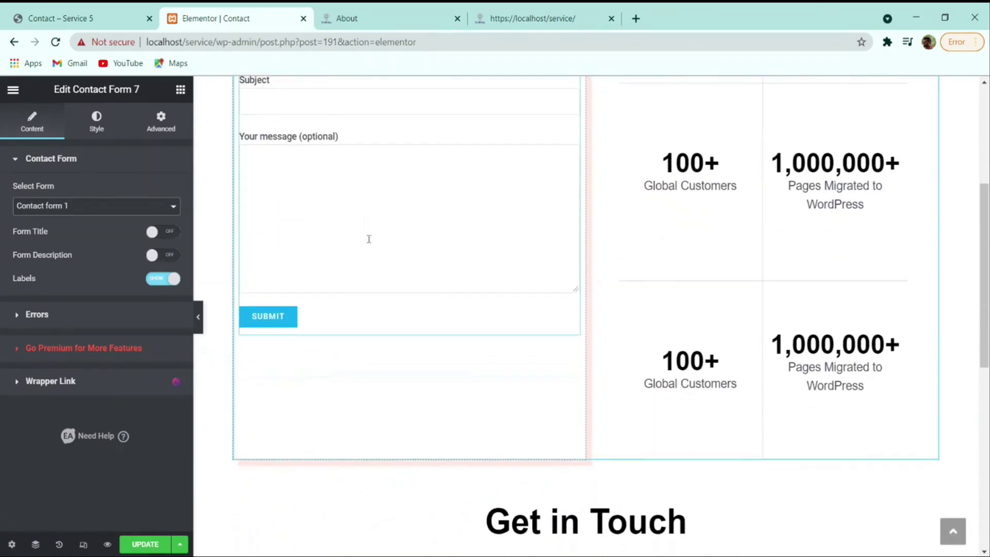
scroll(439, 261, "up", 5)
scroll(447, 261, "down", 2)
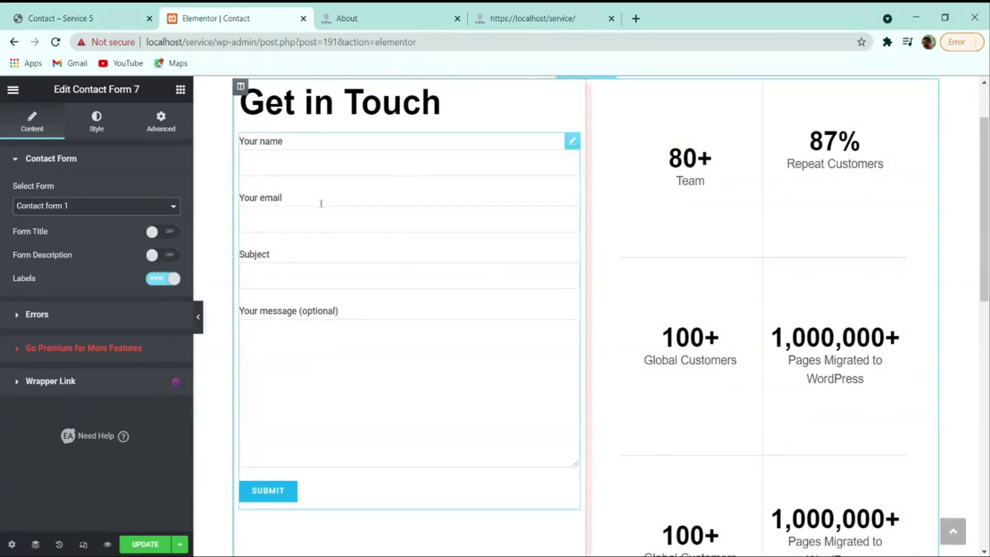
scroll(567, 206, "down", 5)
scroll(577, 232, "down", 4)
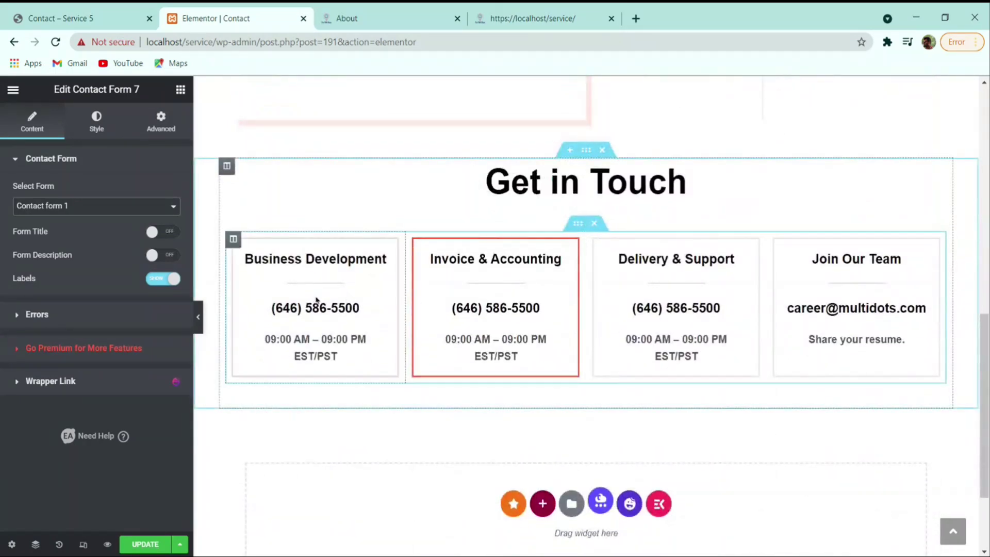
scroll(805, 299, "up", 5)
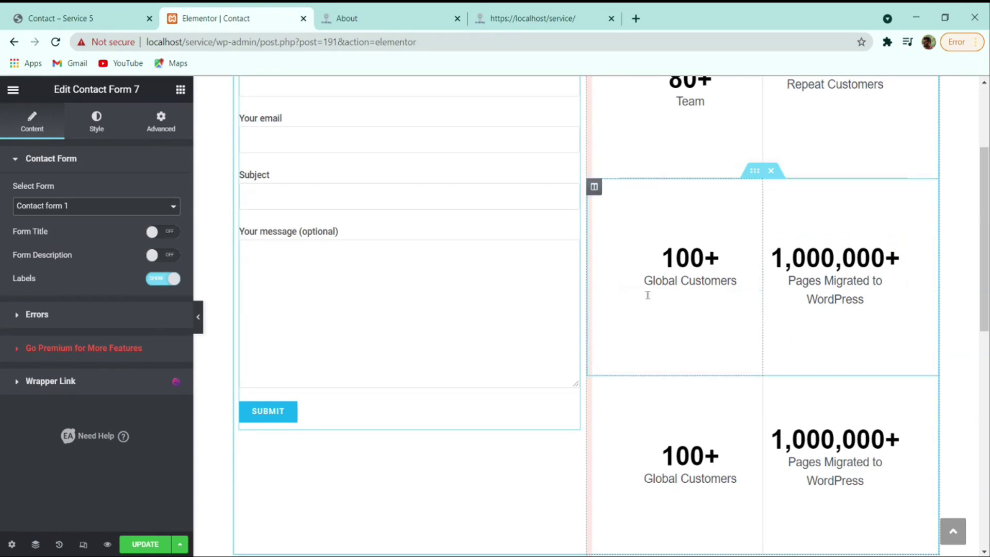
left_click(147, 543)
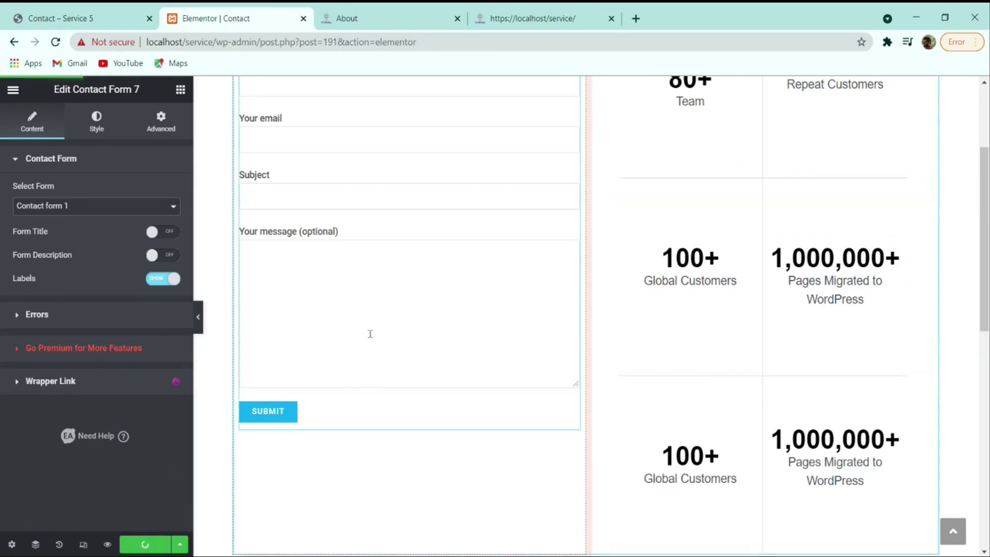
scroll(472, 381, "up", 3)
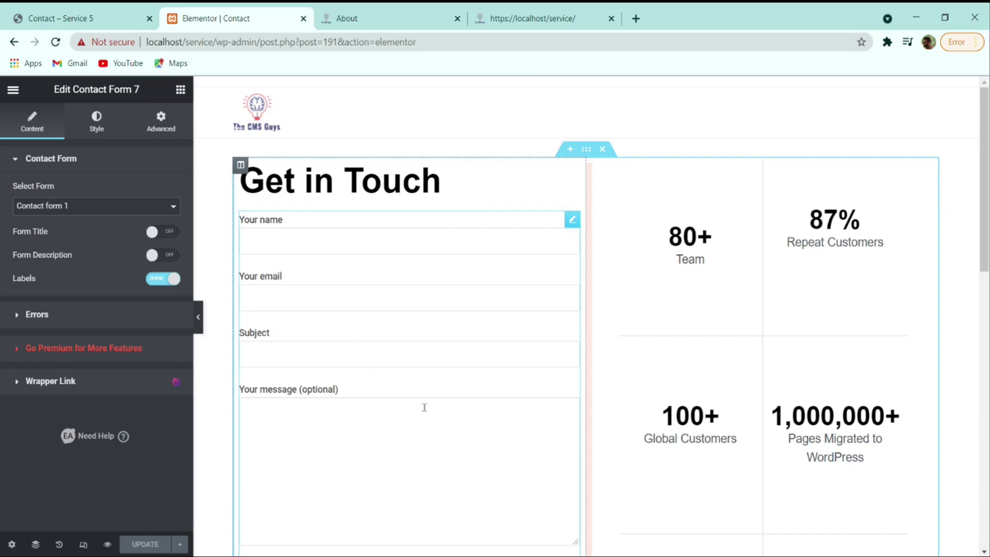
- Check the live Contact page and the Pages list, then switch to the local About page
left_click(13, 91)
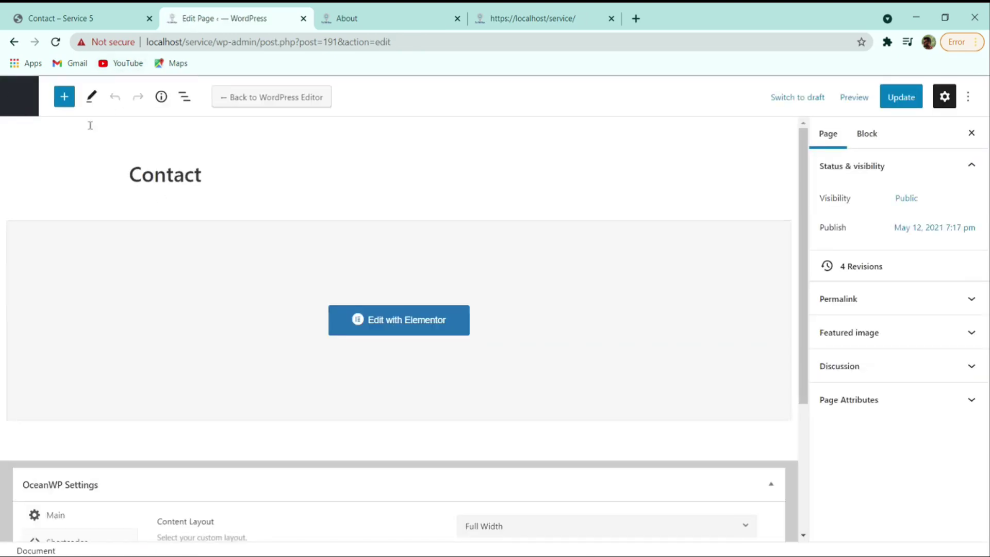
left_click(89, 17)
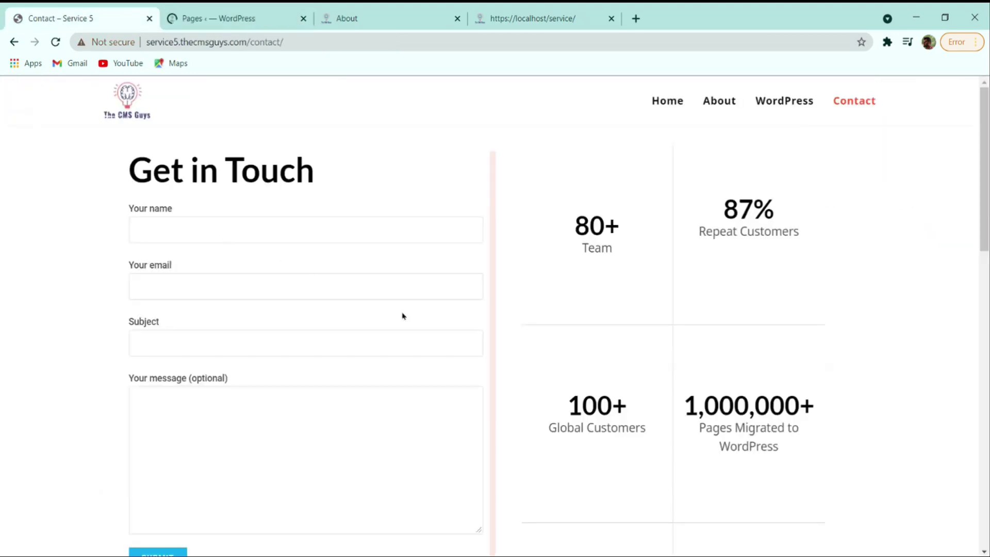
scroll(330, 319, "down", 2)
left_click(183, 18)
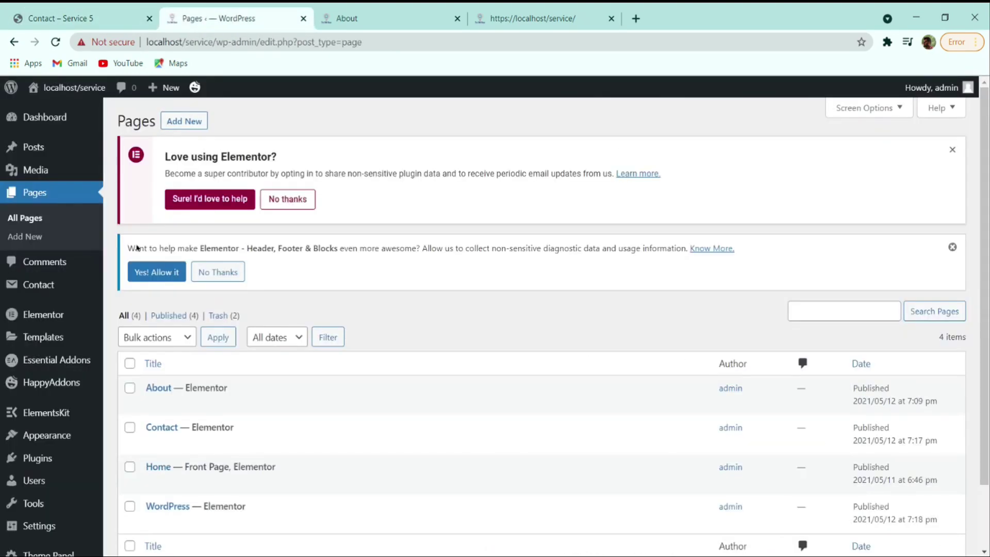
mouse_move(71, 298)
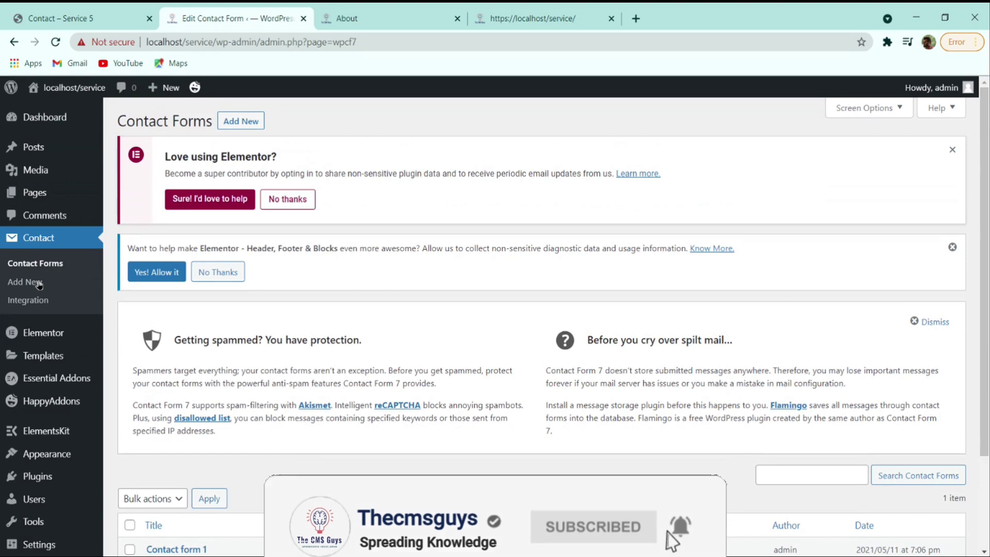
scroll(40, 285, "down", 2)
mouse_move(219, 447)
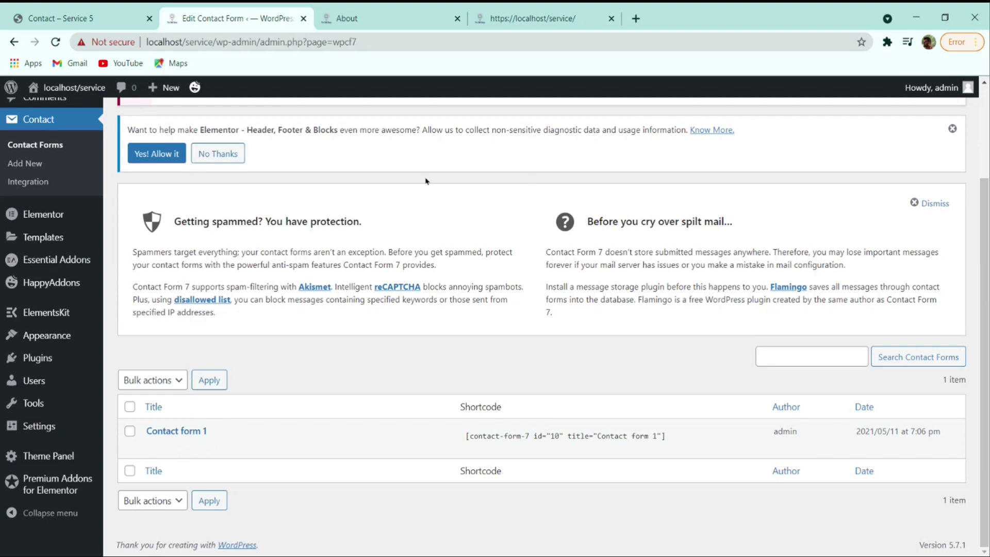
scroll(426, 180, "up", 3)
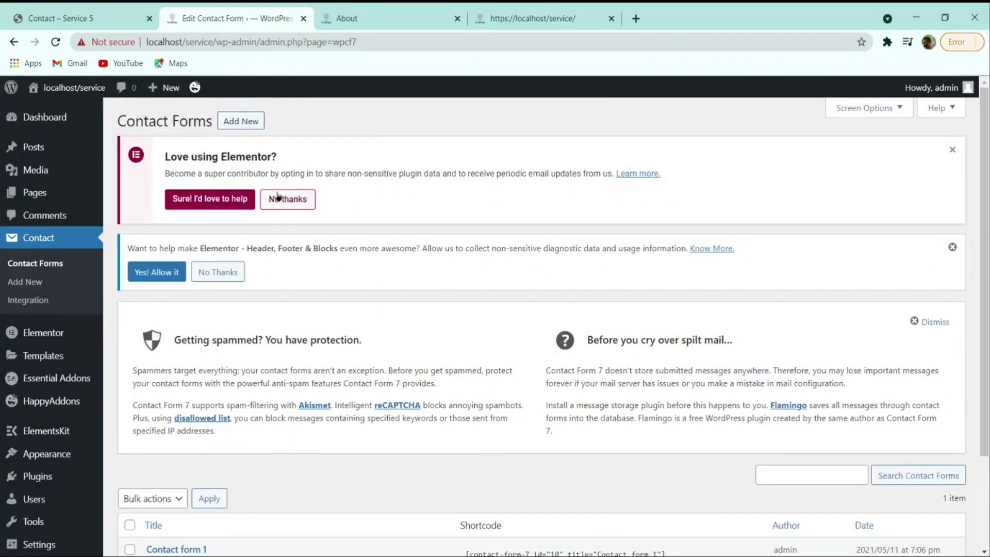
left_click(348, 16)
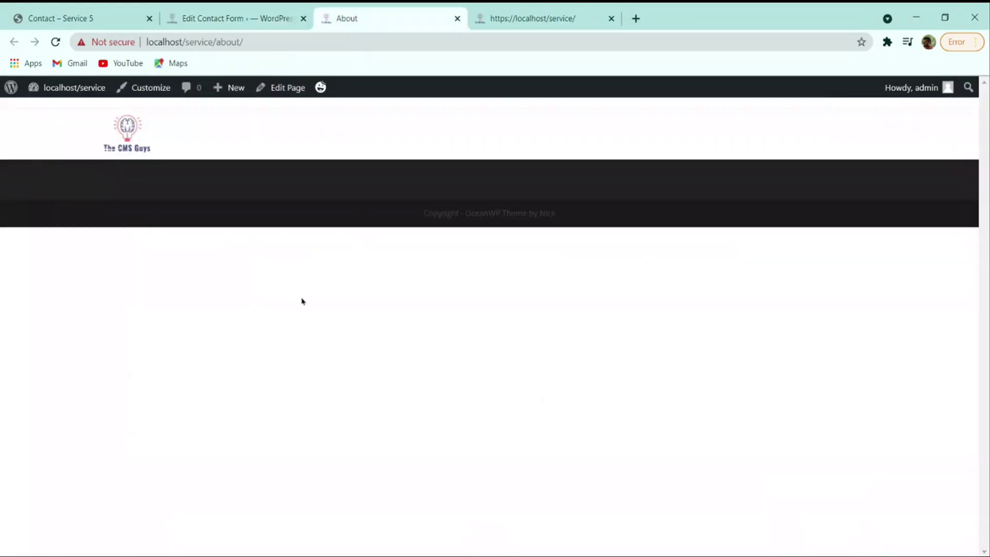
- Reload the local home page and compare it with the live 'Contact – Service 5' reference page
left_click(237, 18)
left_click(366, 17)
left_click(55, 43)
left_click(607, 23)
scroll(585, 283, "up", 10)
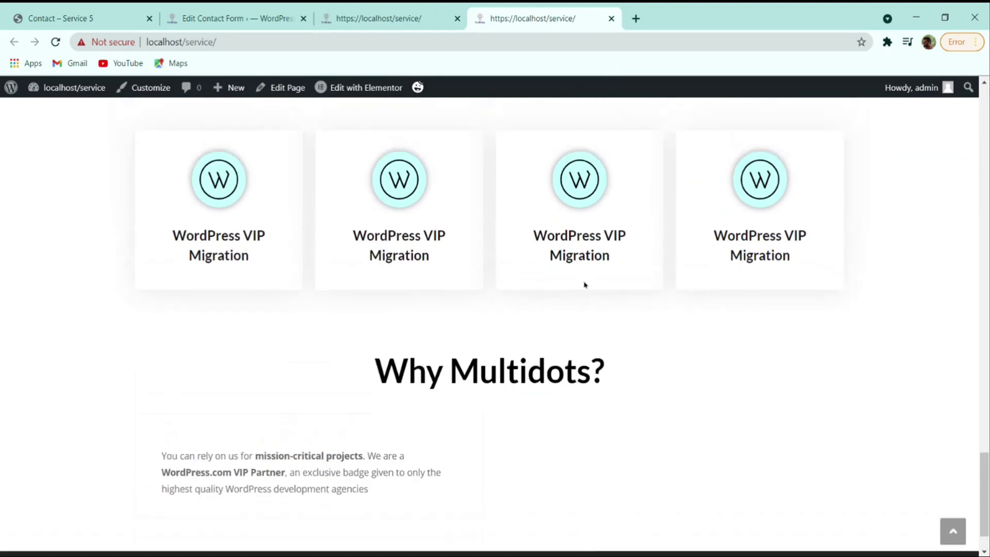
scroll(513, 260, "up", 10)
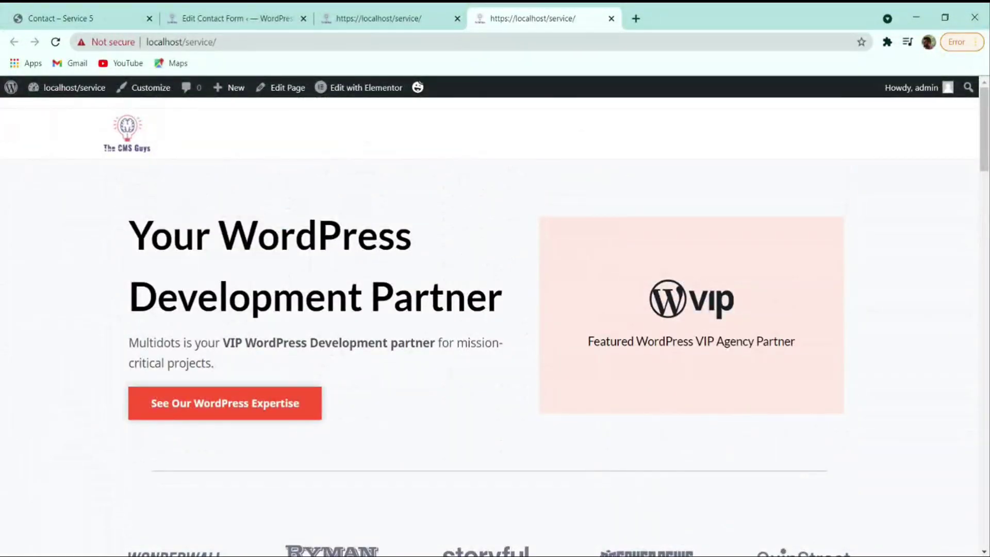
left_click(102, 15)
scroll(545, 230, "up", 2)
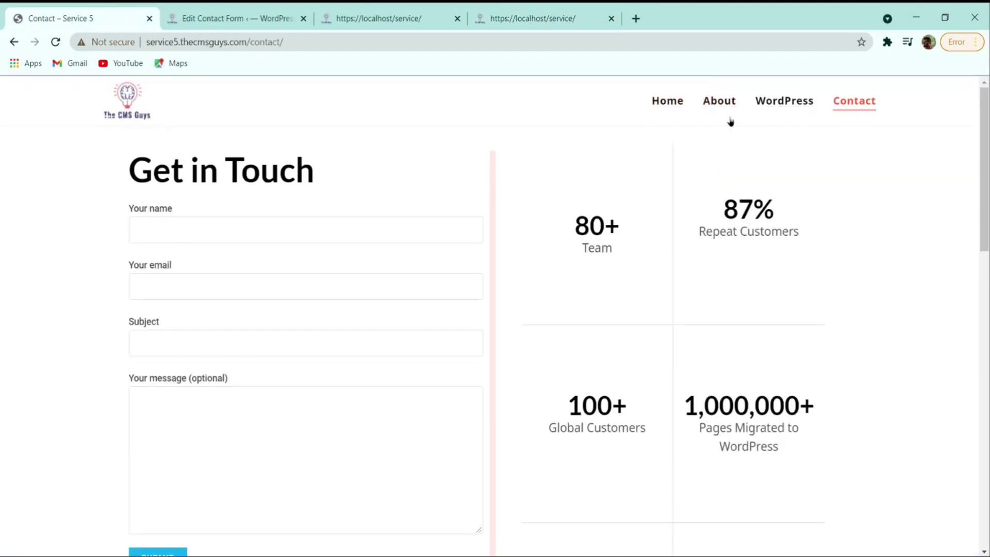
left_click(508, 16)
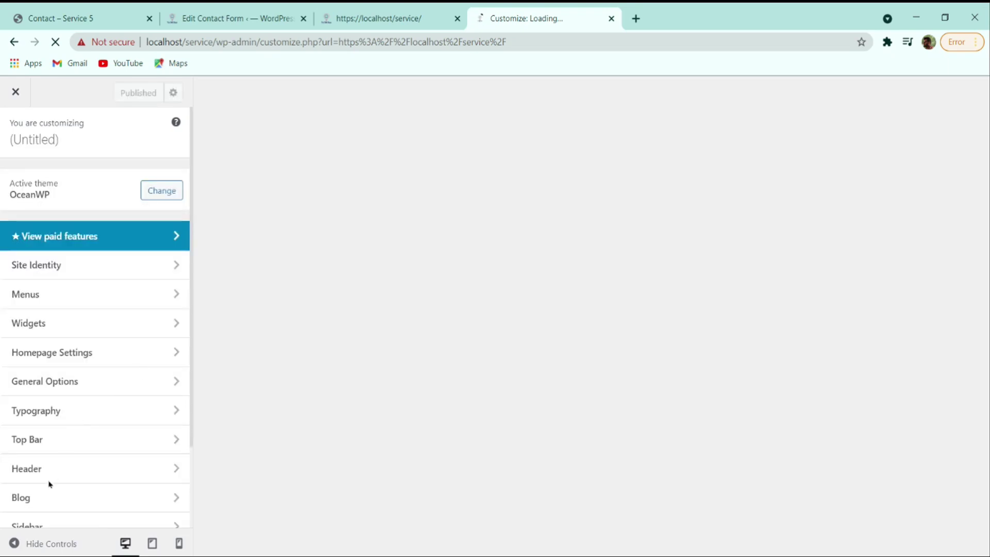
- Inspect the Header general options and the header placeholder text, then back out to the main sections
scroll(32, 443, "down", 2)
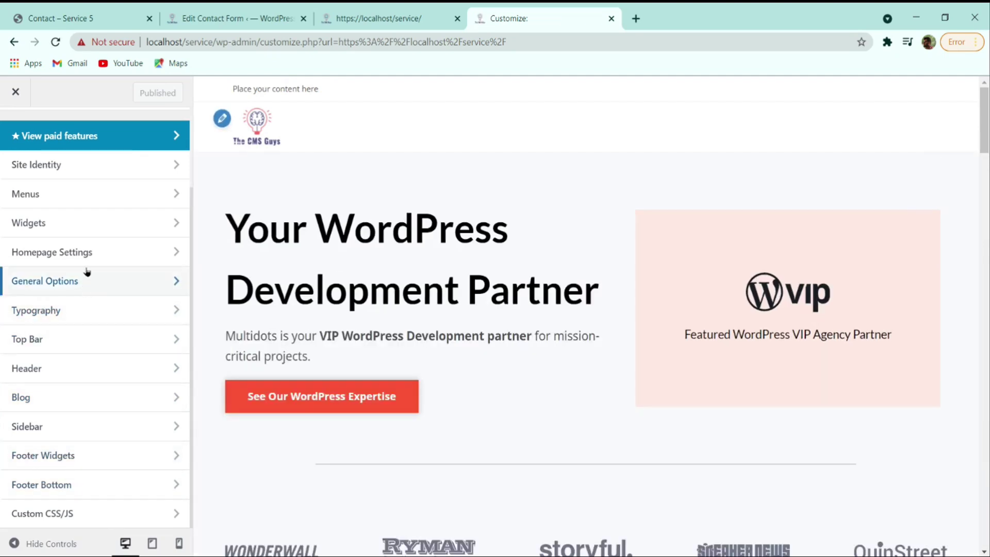
left_click(67, 369)
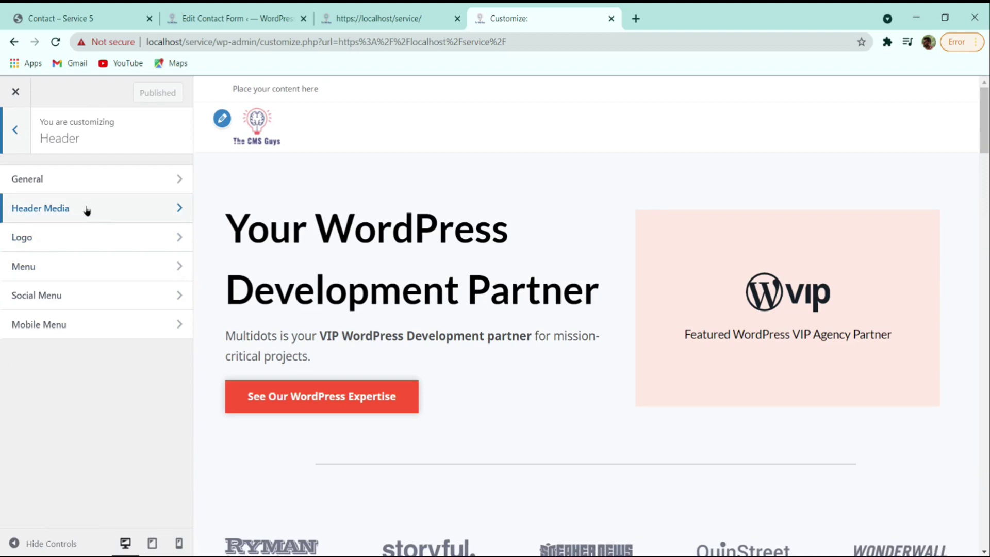
left_click(90, 190)
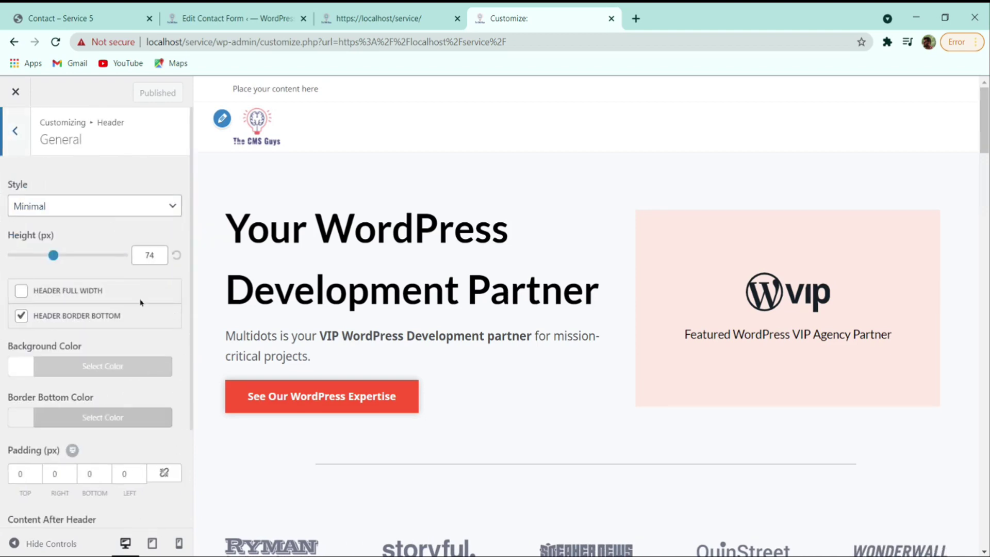
scroll(141, 302, "down", 3)
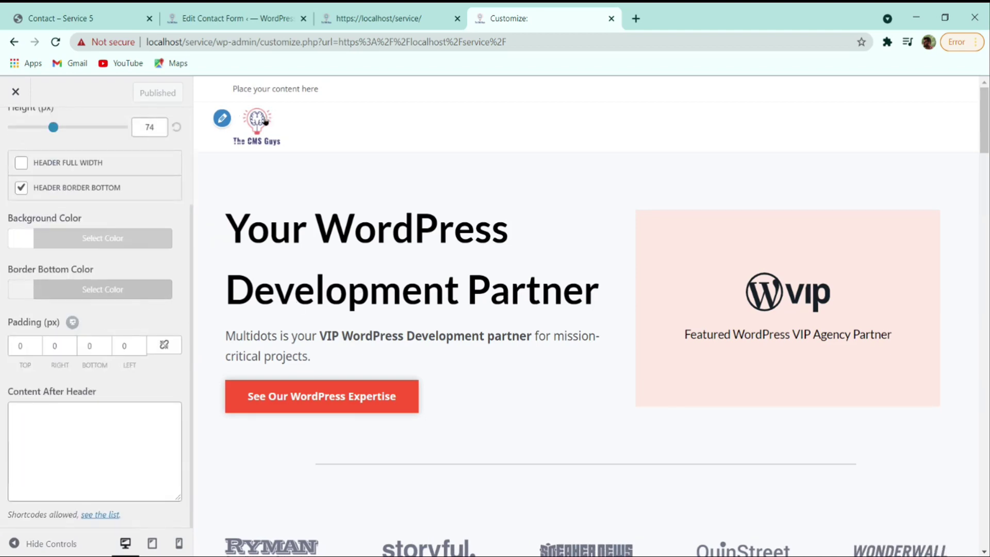
left_click_drag(253, 89, 307, 89)
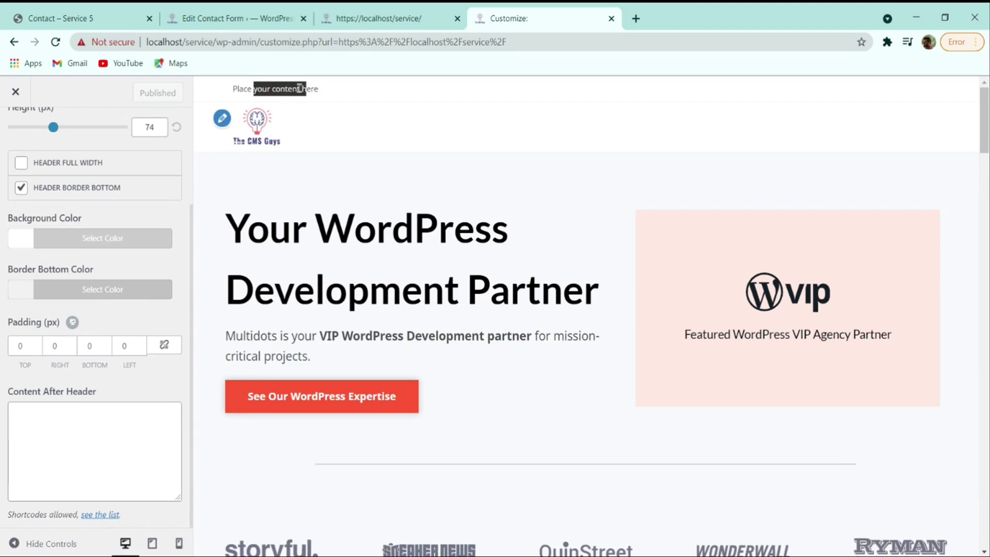
left_click(231, 90)
scroll(19, 153, "up", 5)
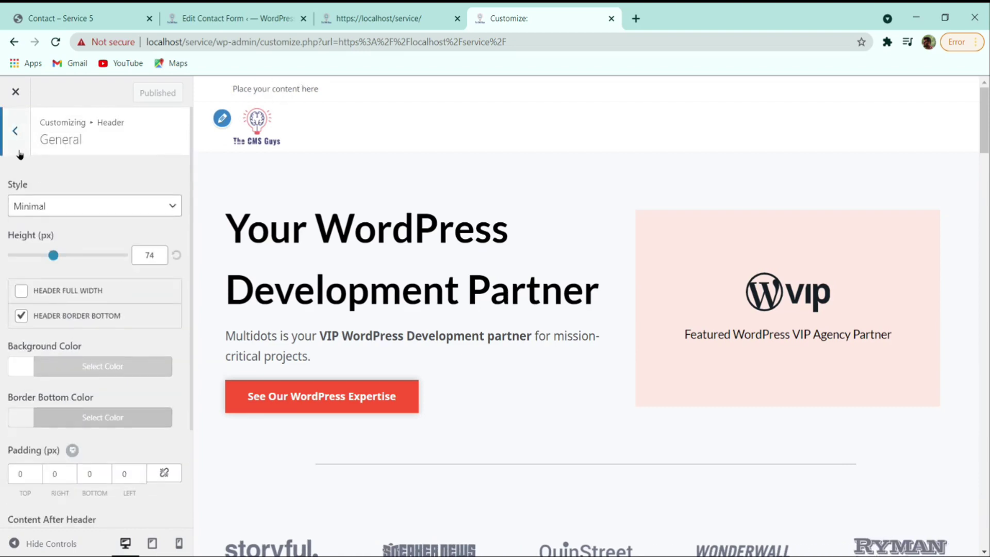
left_click(20, 153)
left_click(17, 150)
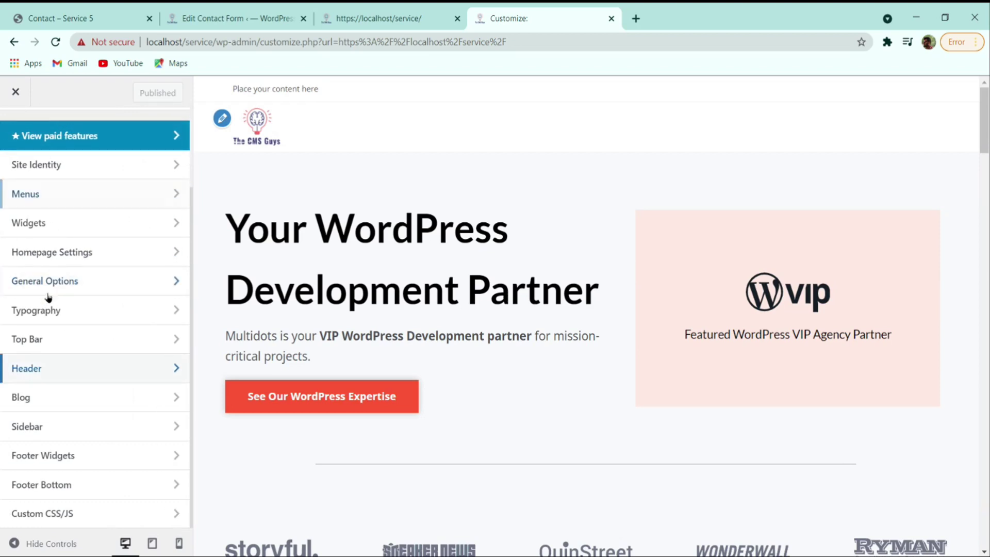
- Uncheck Enable Top Bar under Top Bar > General and publish the change
left_click(56, 337)
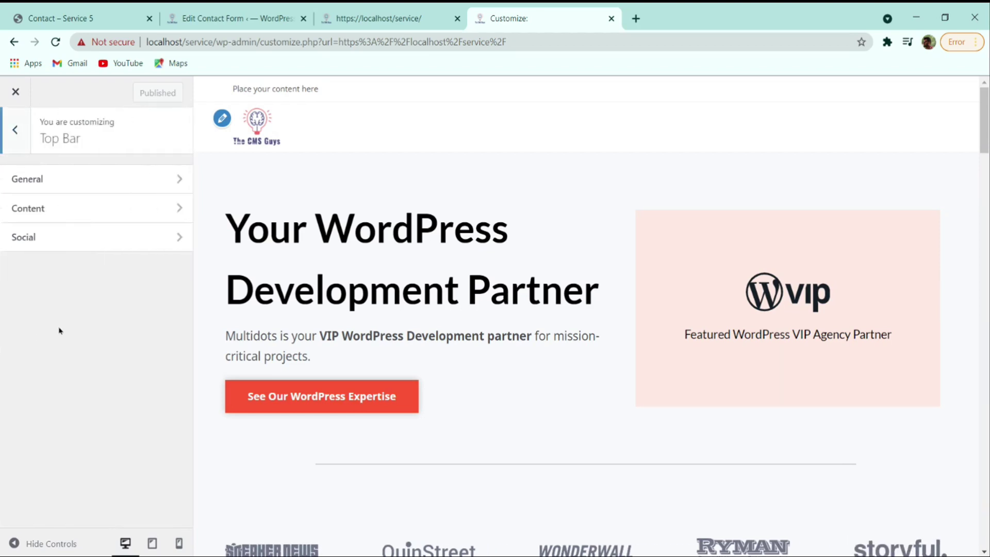
left_click(68, 190)
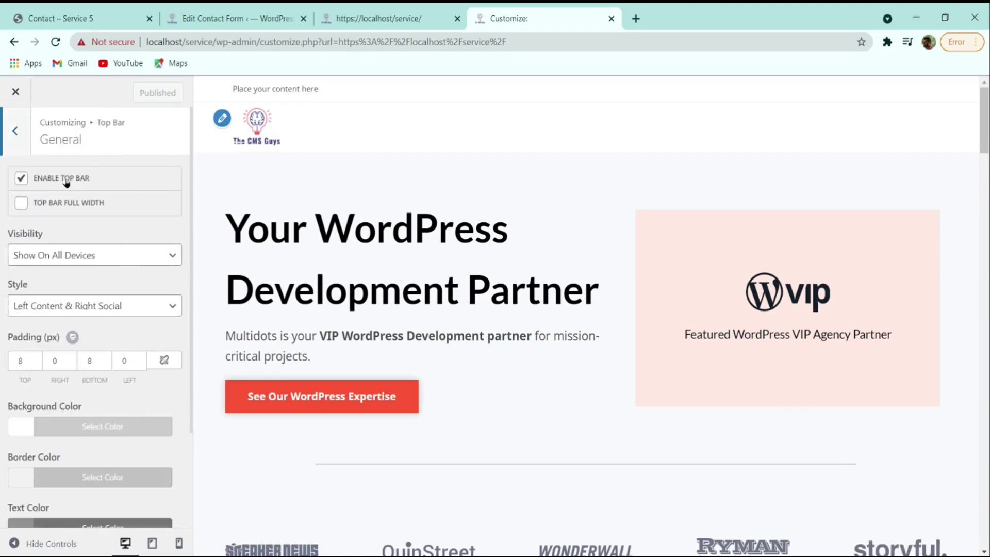
left_click(66, 180)
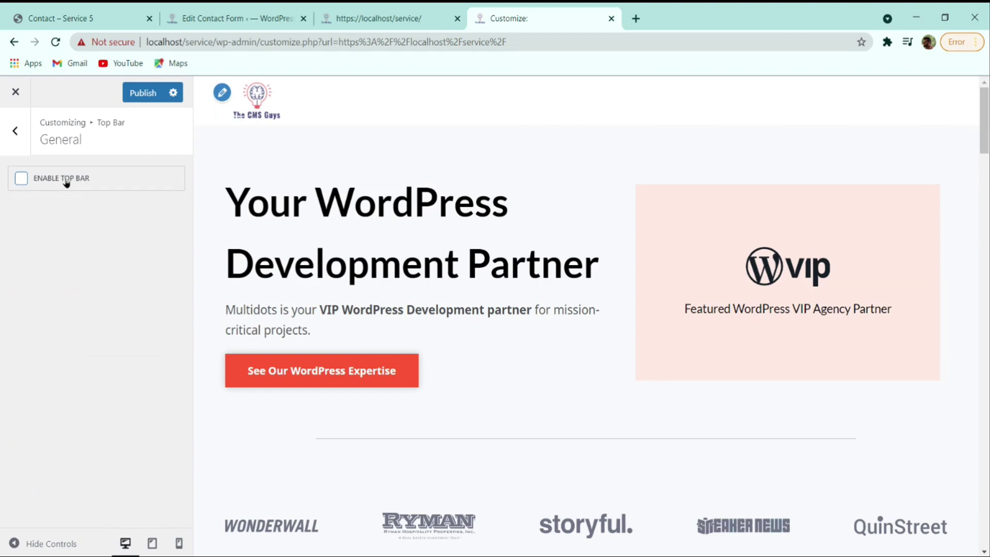
left_click(140, 93)
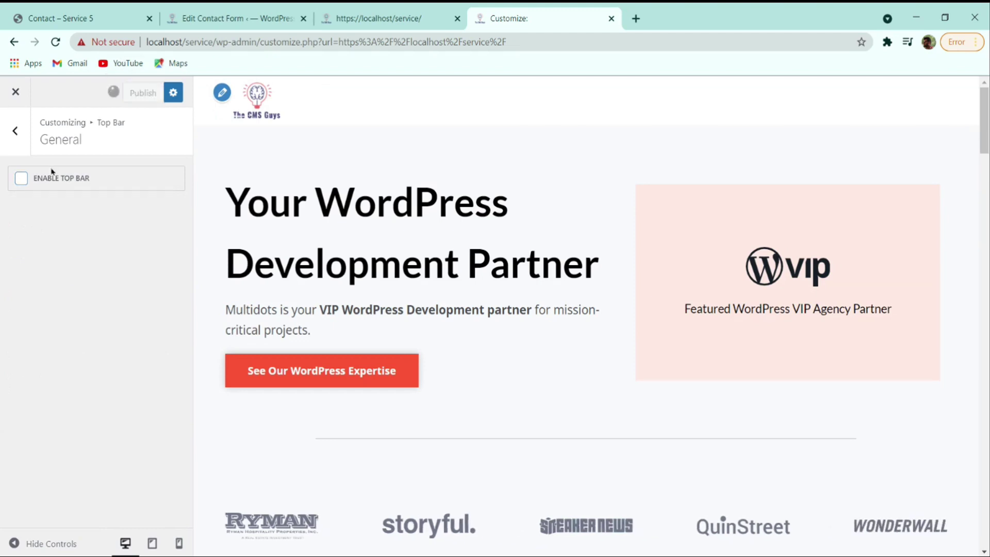
left_click(24, 136)
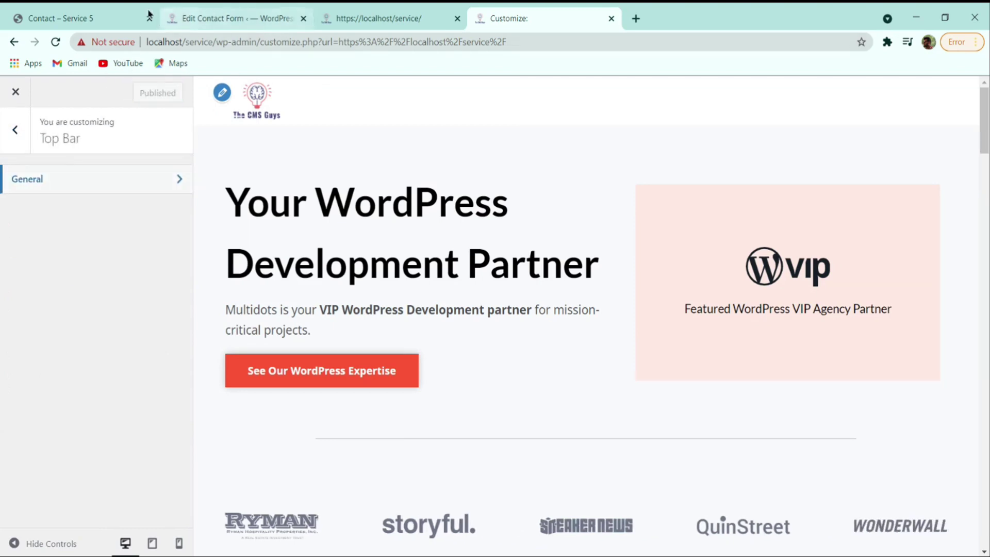
left_click(12, 129)
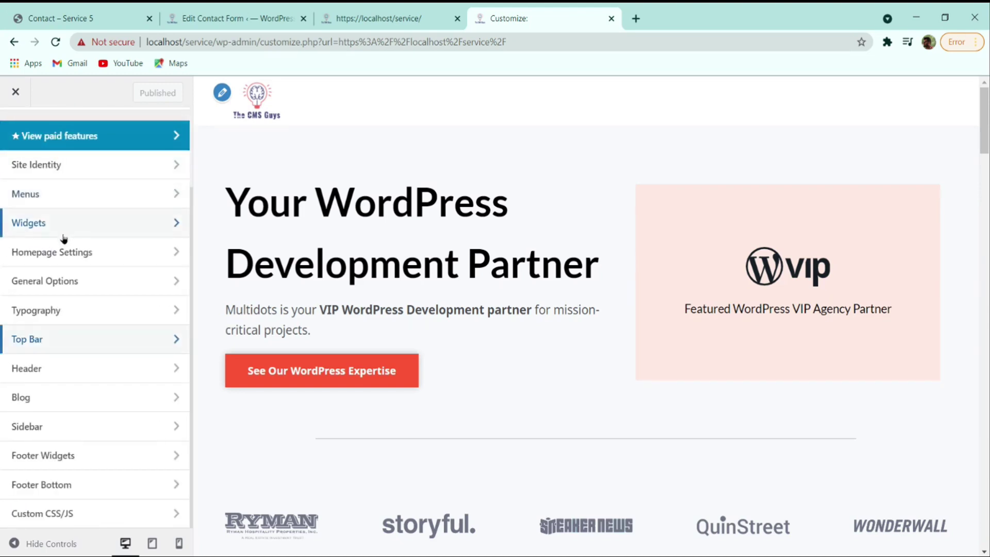
- Look at Homepage Settings, open the Widgets footer areas, and check the live site's footer
left_click(91, 242)
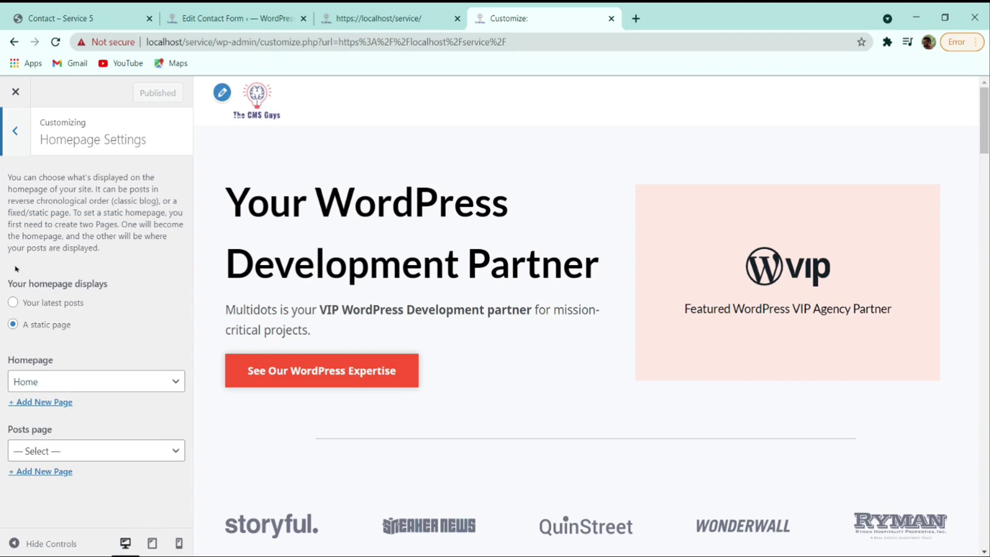
left_click(28, 141)
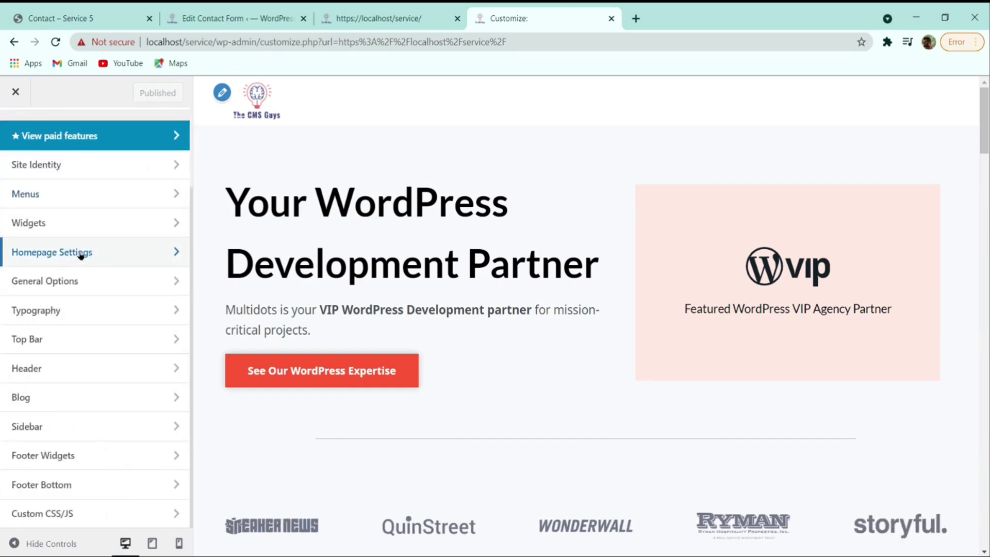
left_click(45, 232)
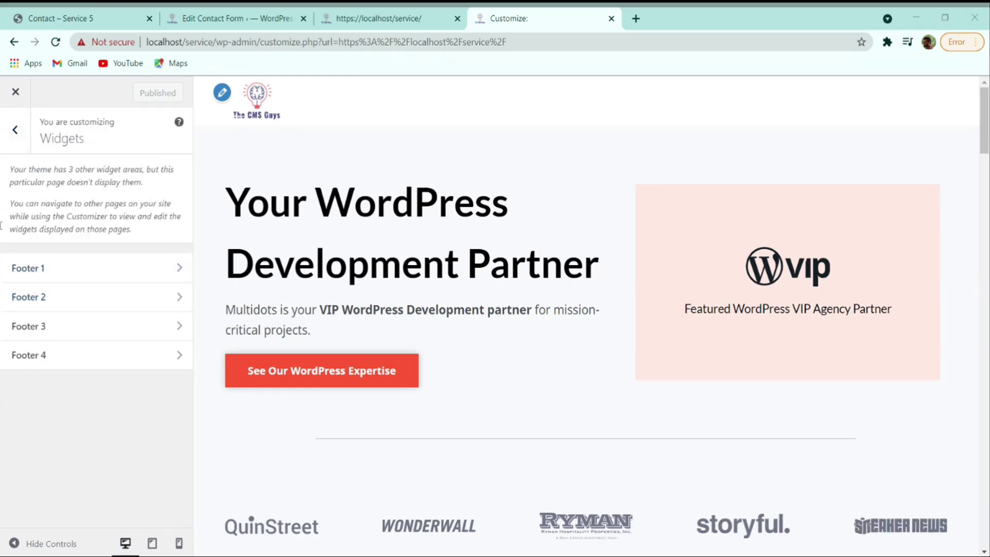
left_click(103, 17)
scroll(375, 392, "down", 20)
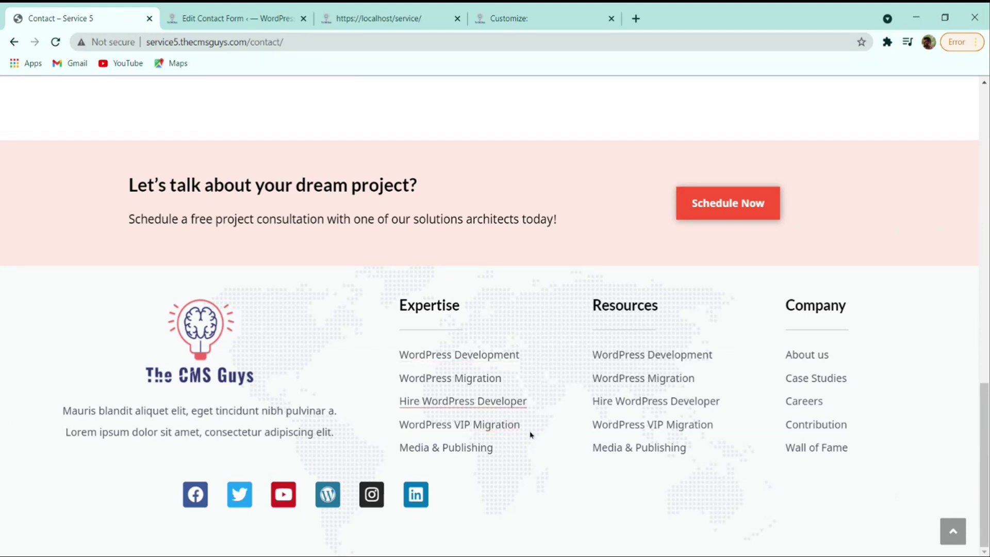
scroll(487, 466, "up", 2)
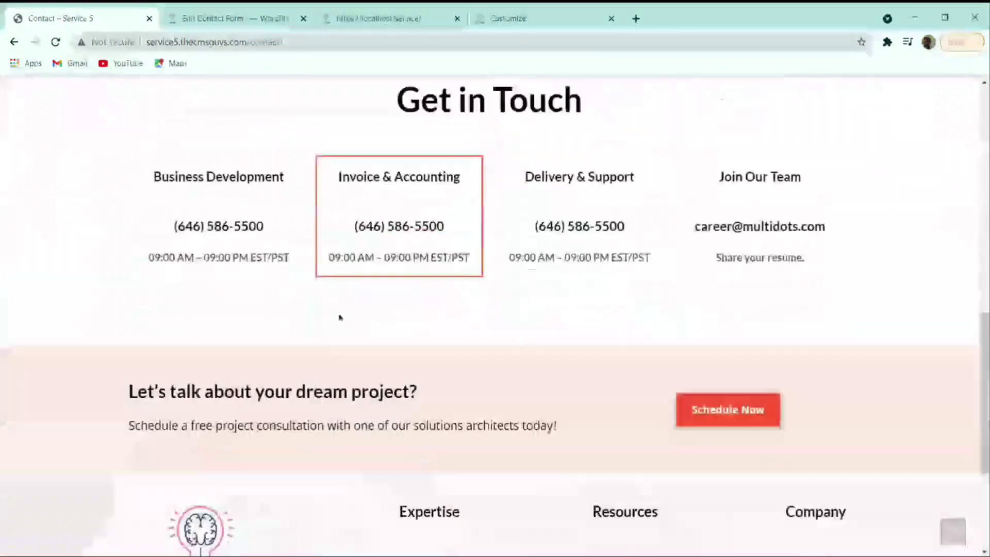
scroll(495, 309, "down", 3)
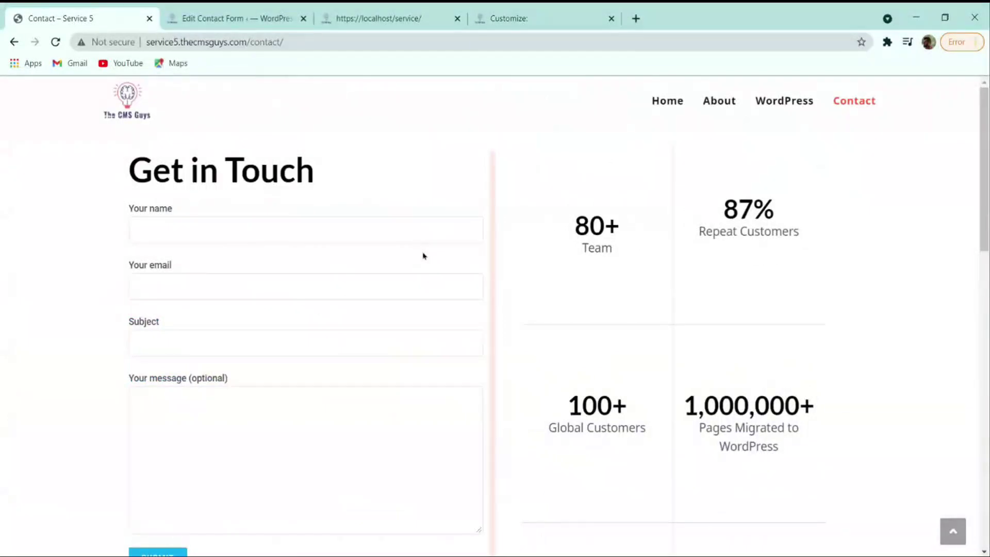
- Move the Customize tab beside the live reference tab and return to the main sections list
left_click(242, 18)
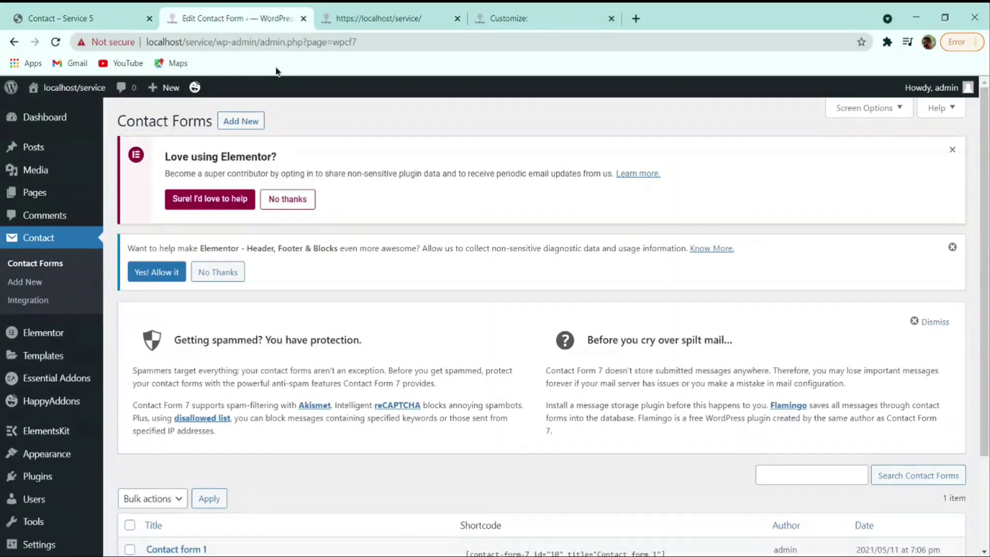
left_click(381, 18)
key("ctrl+Tab")
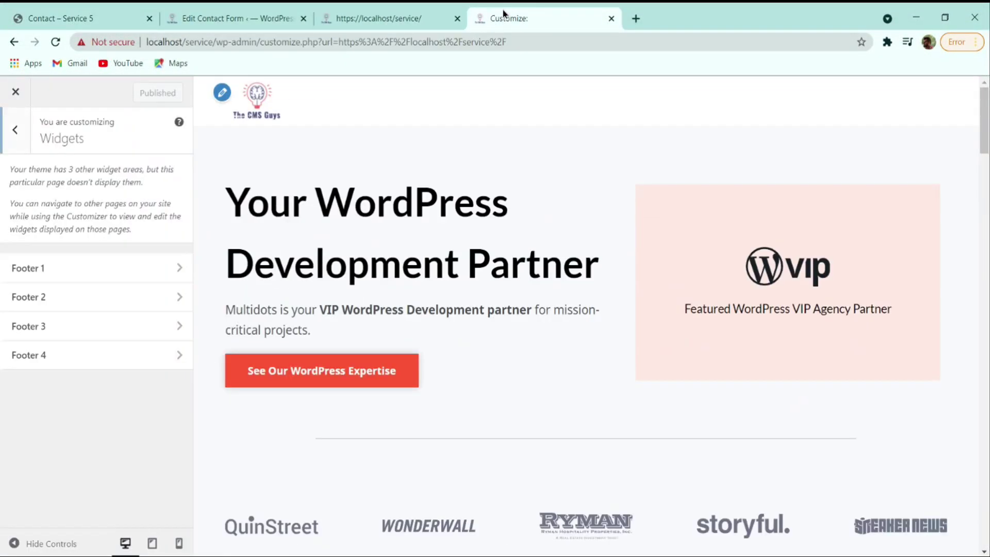
key("ctrl+shift+Page_Up")
key("ctrl+shift+Page_Up")
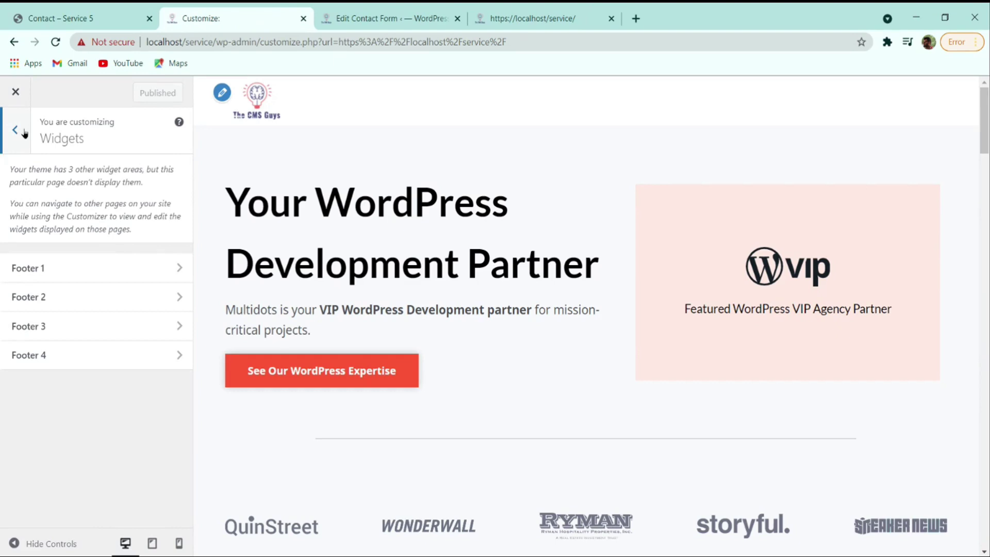
left_click(25, 133)
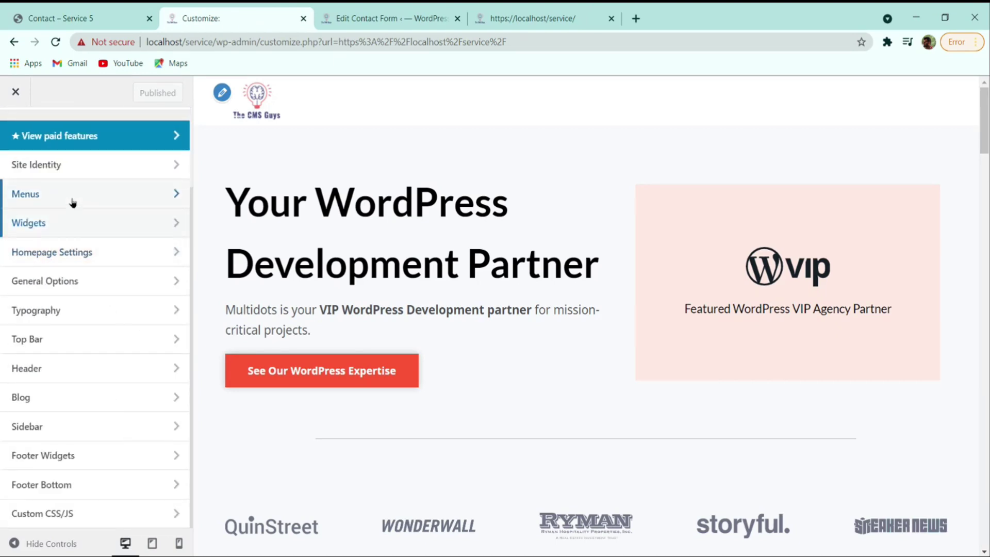
- Create a new menu named 'Main Menu' assigned to the Main and Mobile locations
left_click(72, 201)
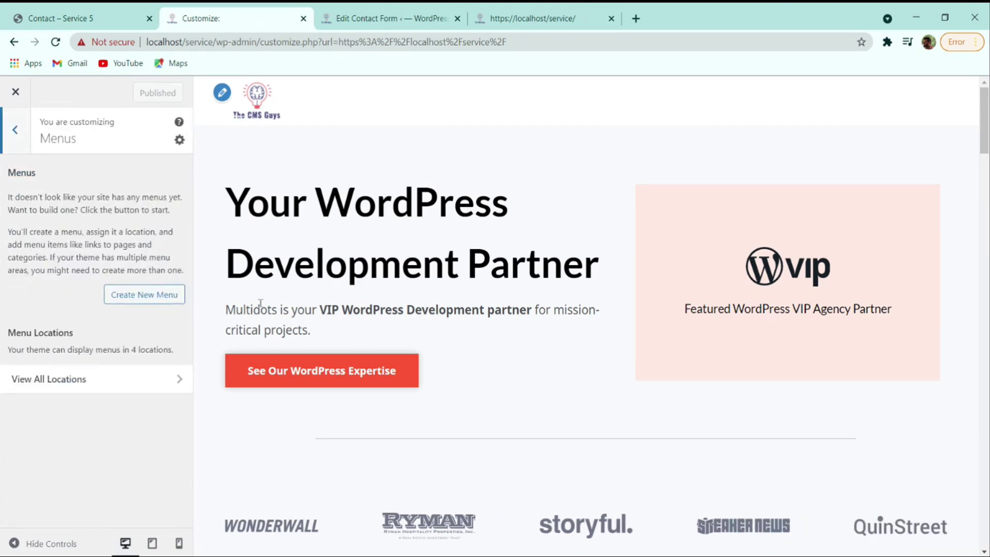
left_click(151, 297)
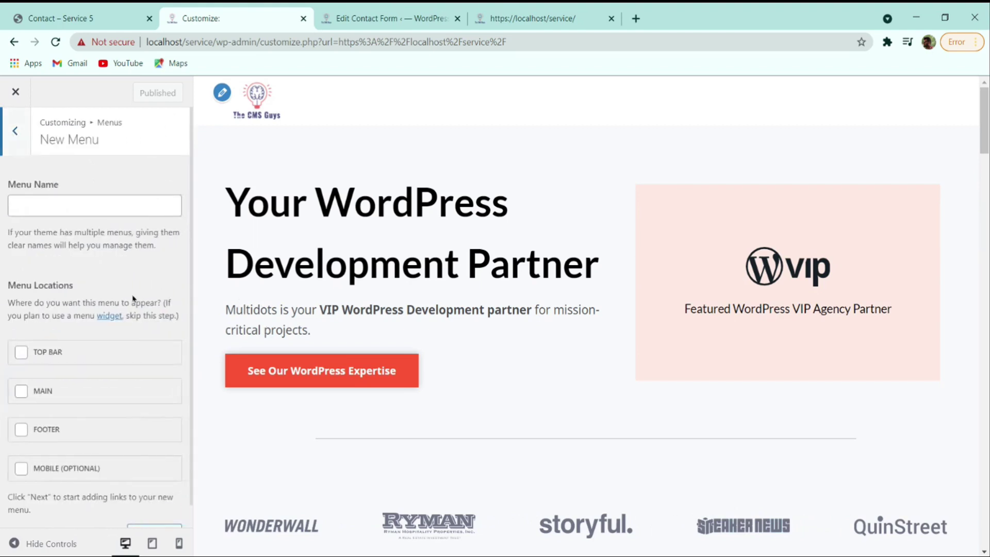
left_click(45, 207)
type("Main Menu")
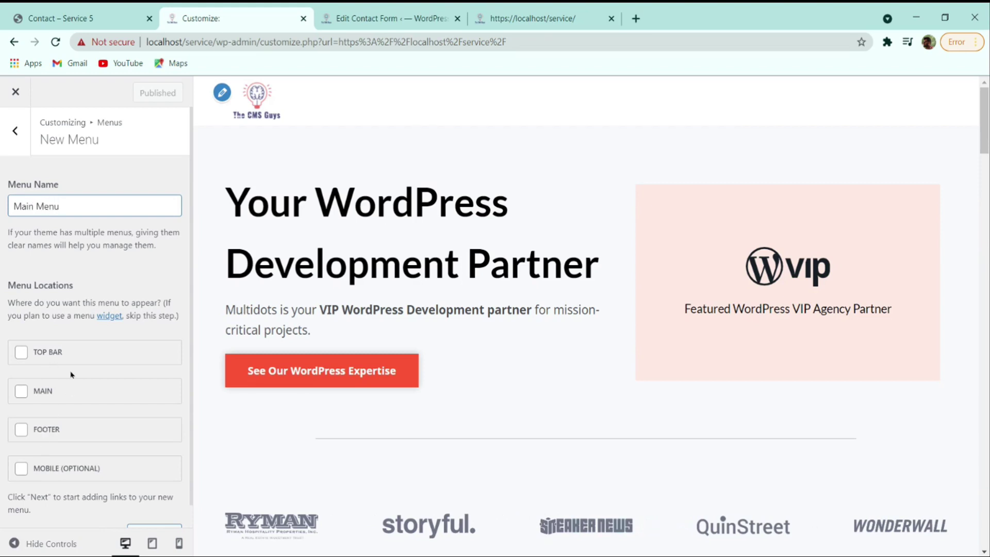
left_click(22, 392)
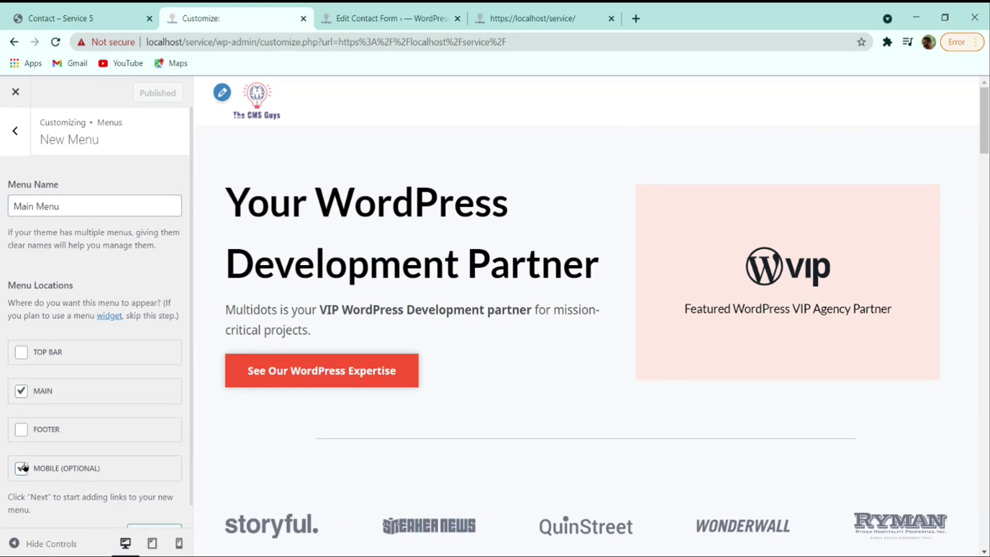
scroll(140, 476, "down", 1)
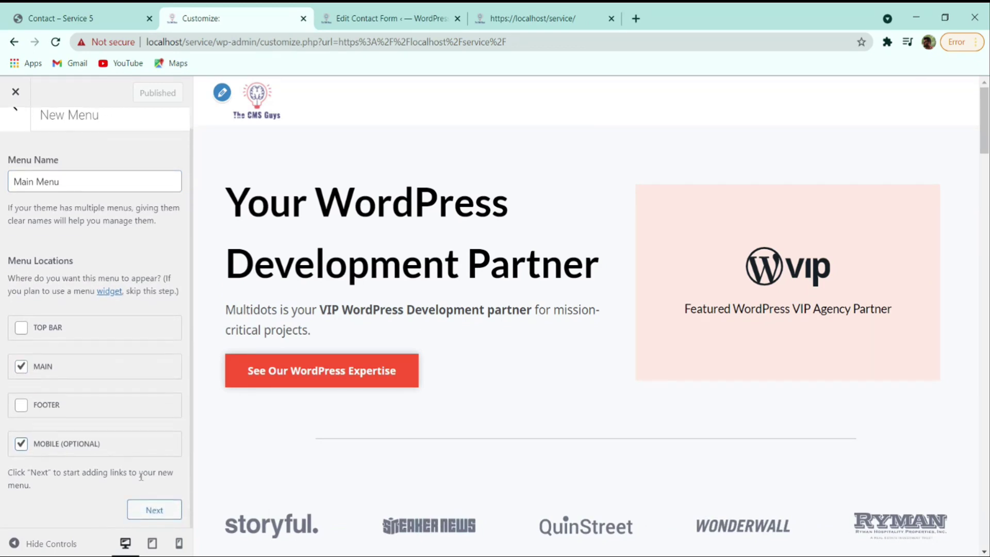
left_click(155, 508)
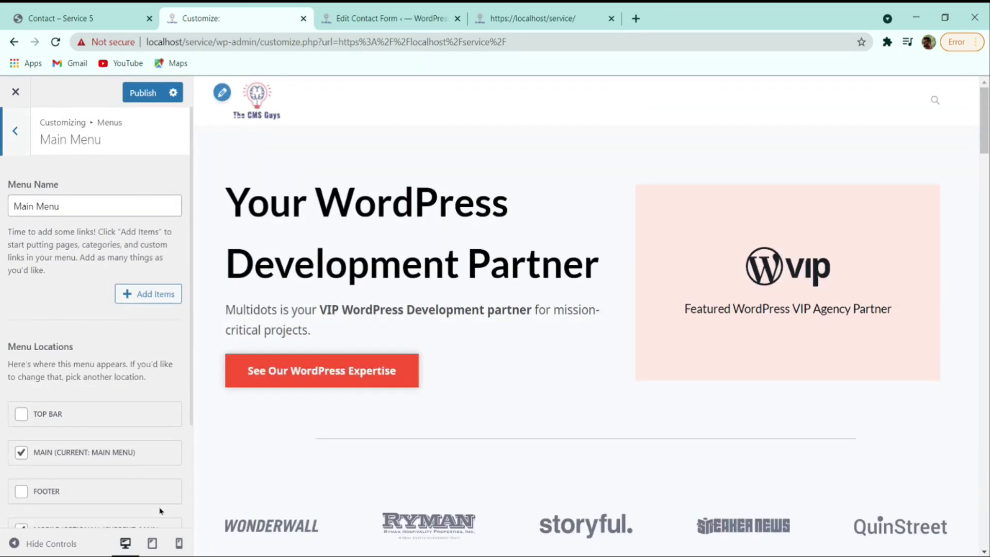
- Add the Home, Wordpress, Contact and About pages, move About before Contact, and publish
left_click(128, 302)
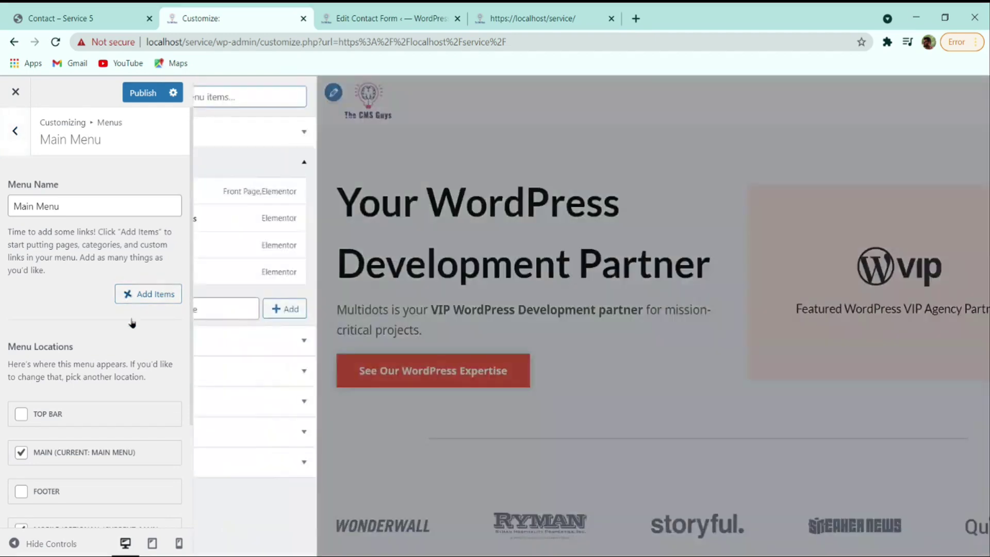
left_click(281, 192)
left_click(281, 217)
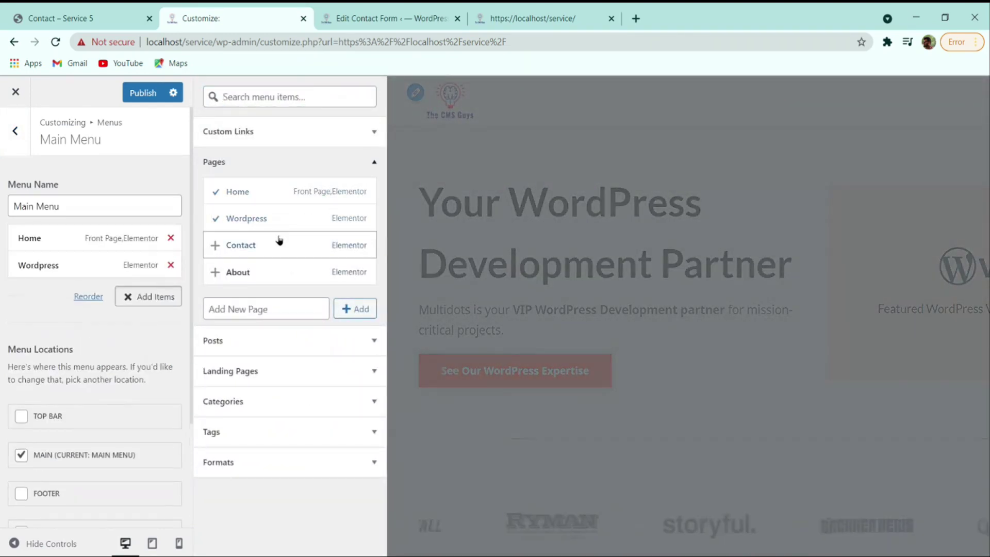
left_click(279, 243)
left_click(277, 271)
left_click_drag(73, 316, 36, 298)
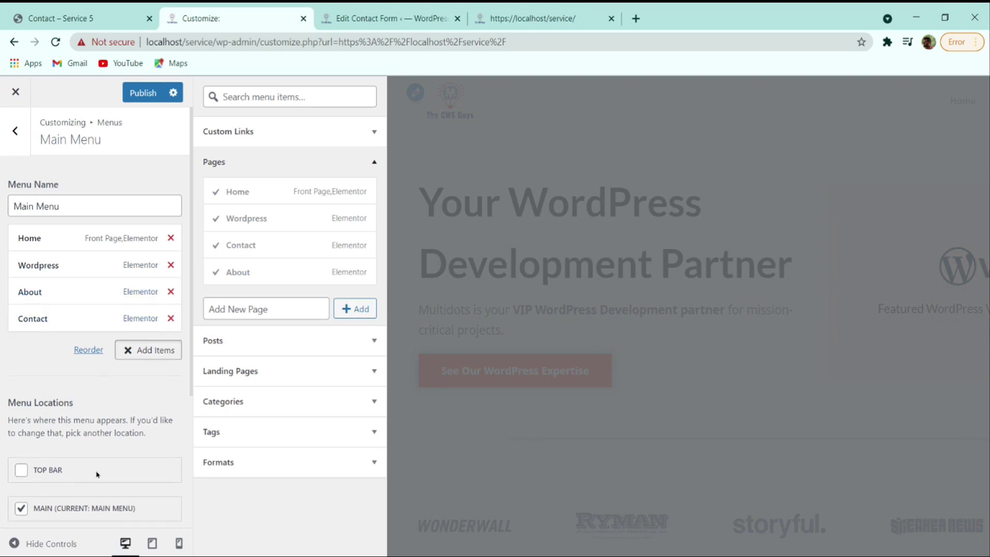
left_click(143, 93)
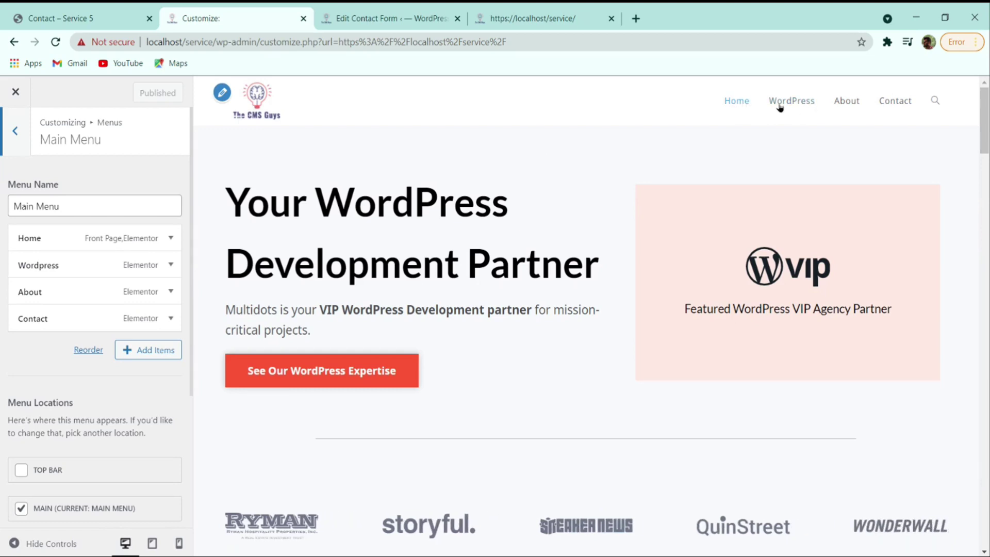
left_click(63, 15)
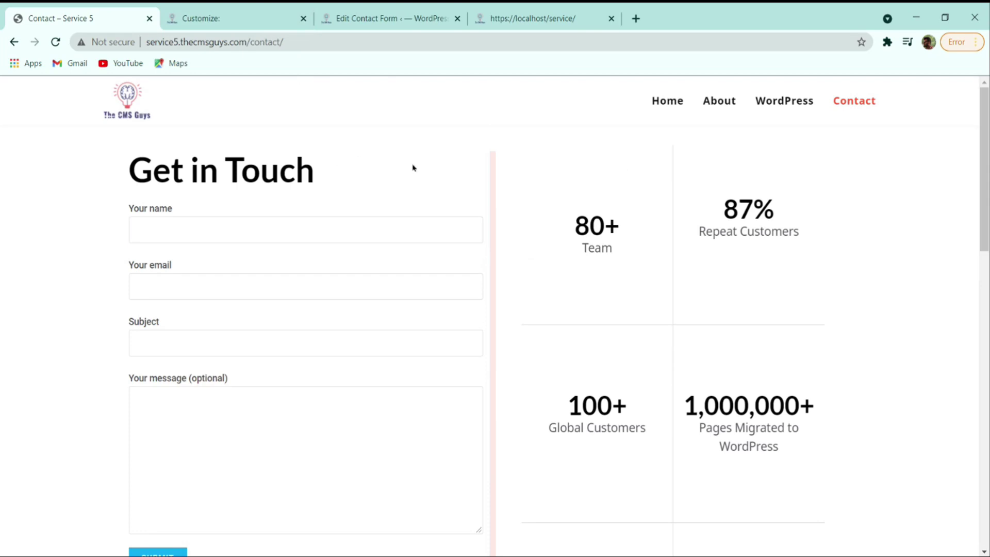
left_click(232, 16)
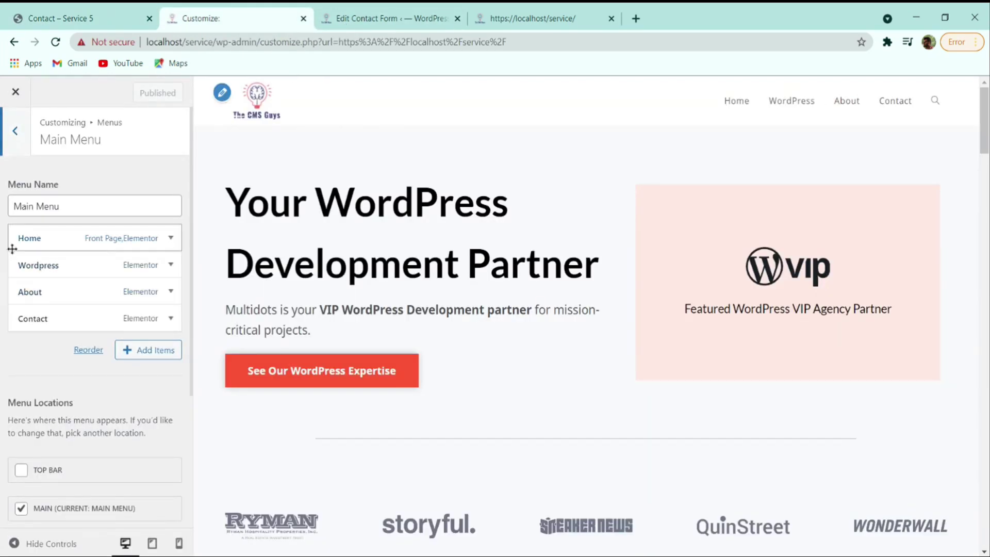
left_click(15, 133)
- Under Typography > Main Menu, choose the Lato font and 16px size, then publish
left_click(15, 130)
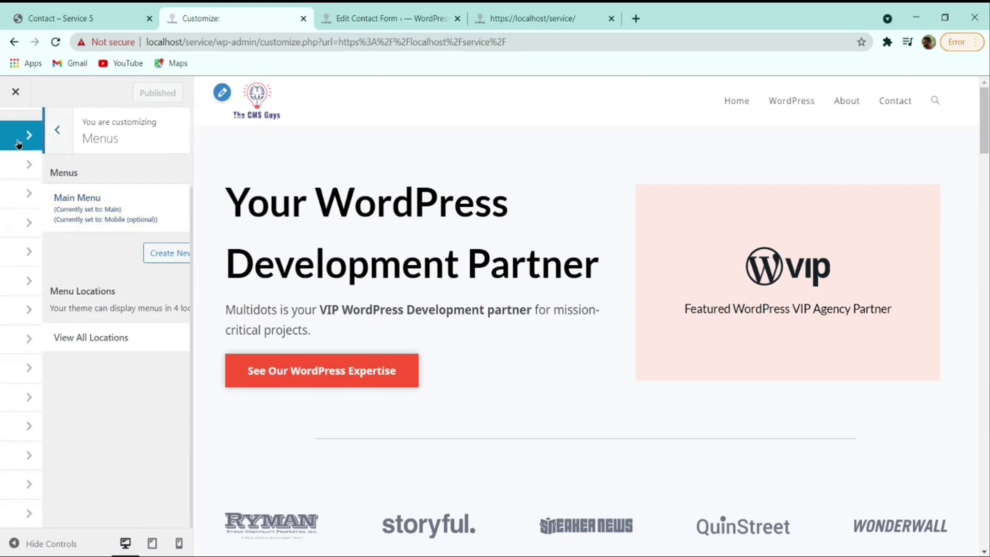
left_click(75, 308)
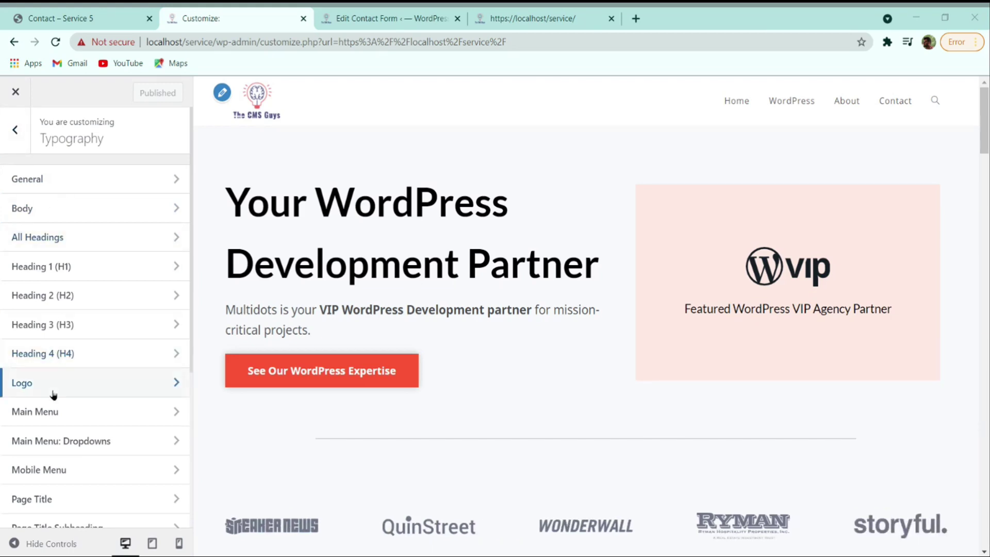
left_click(52, 411)
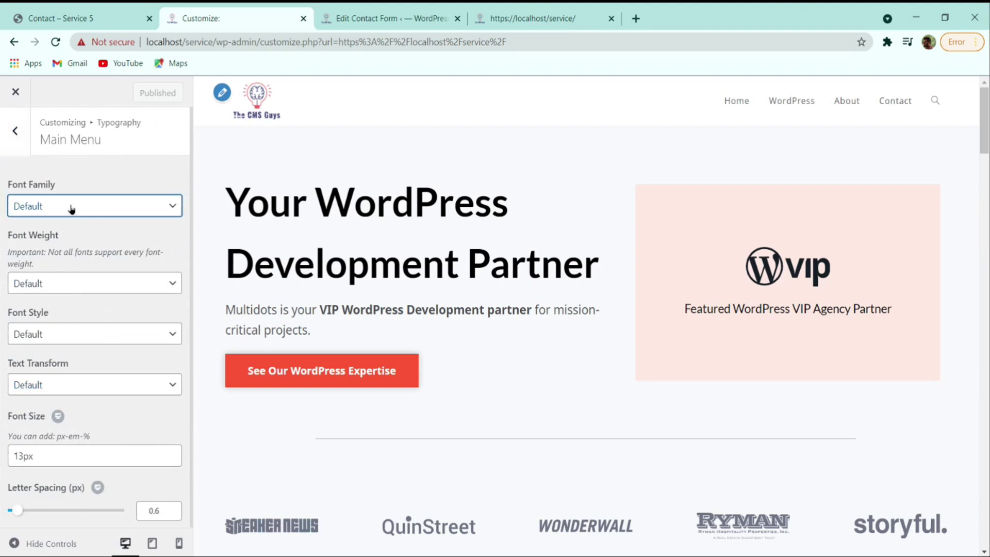
type("lato")
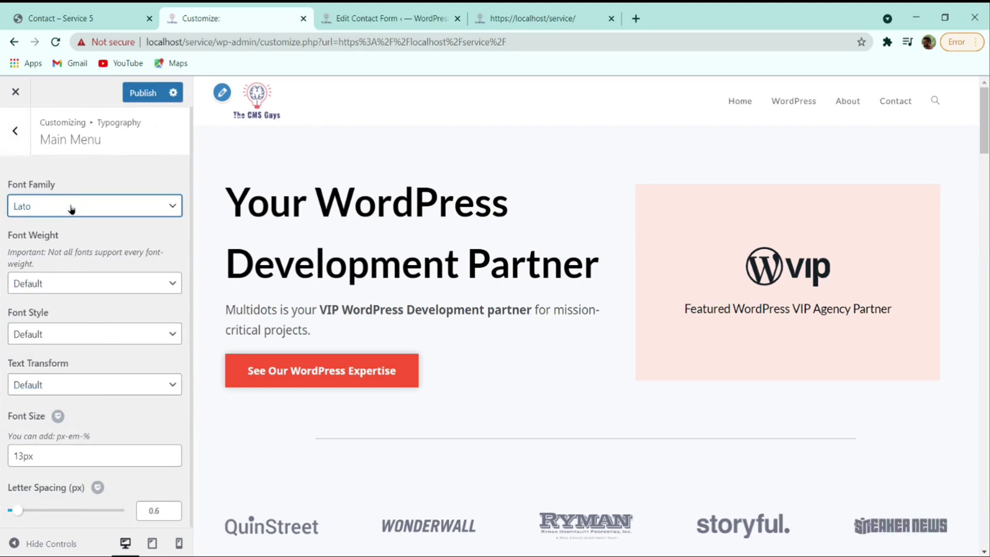
left_click(19, 452)
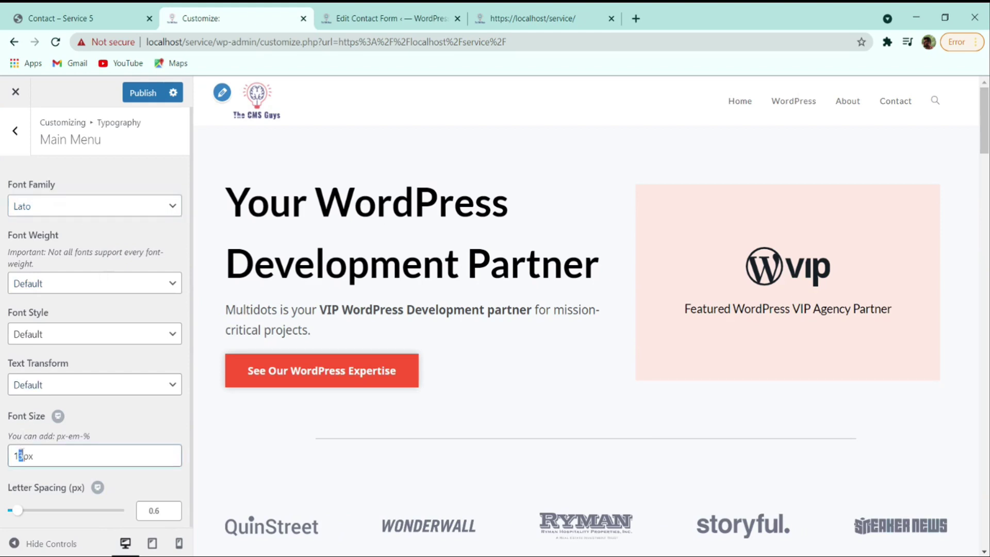
type("5")
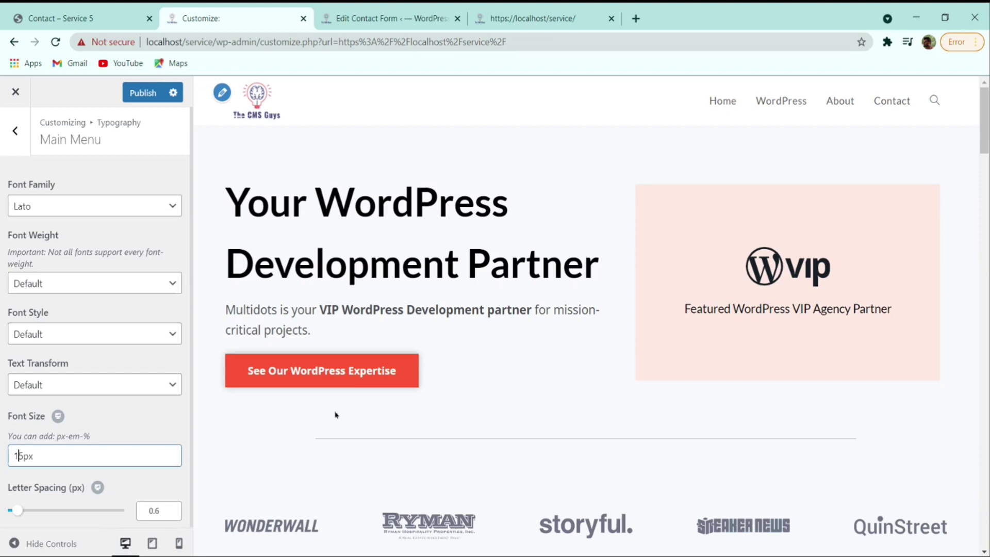
key("Delete")
type("6")
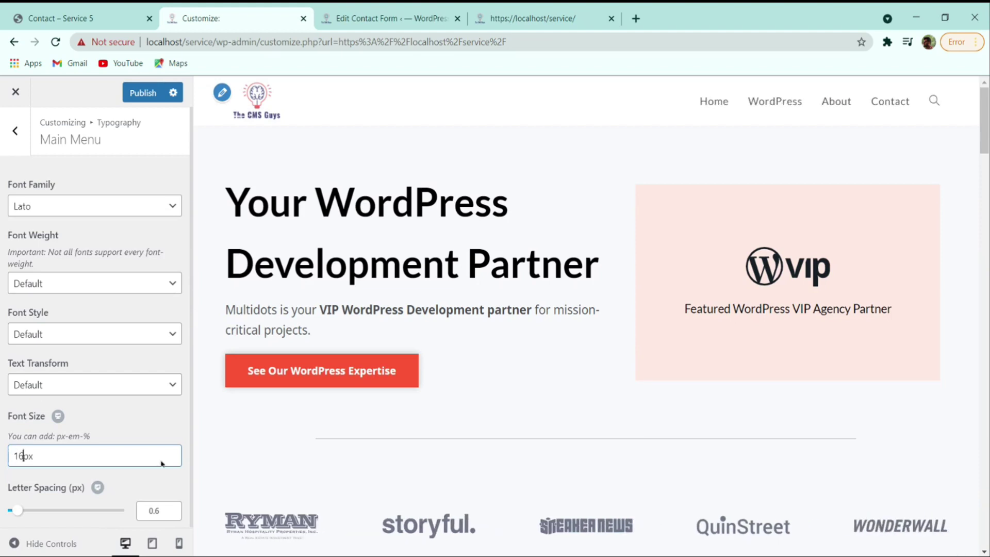
left_click(114, 15)
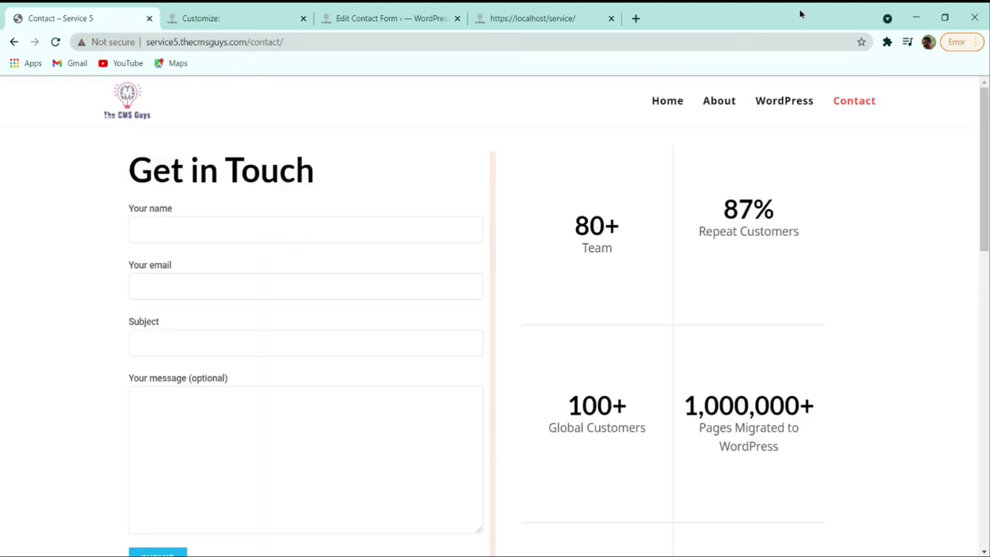
left_click(242, 18)
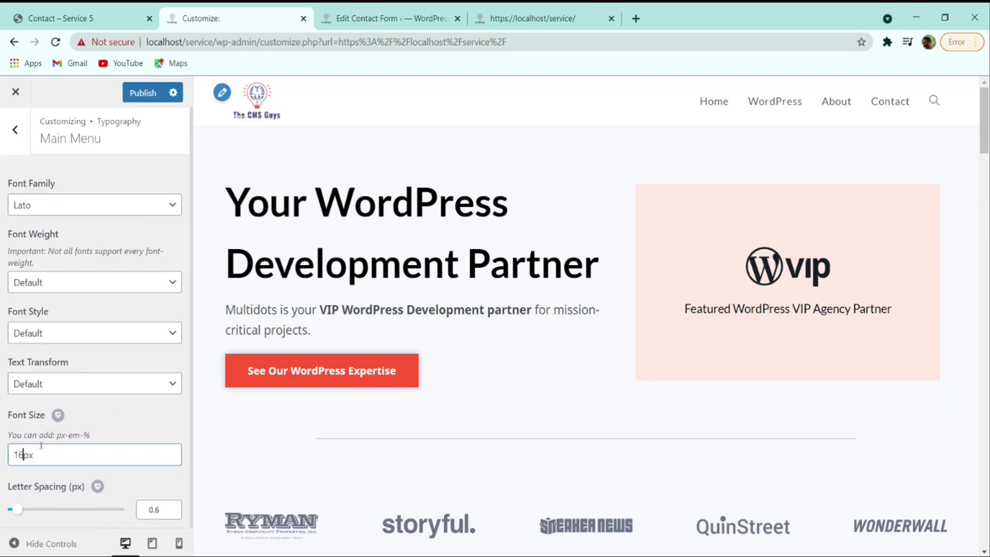
left_click(143, 93)
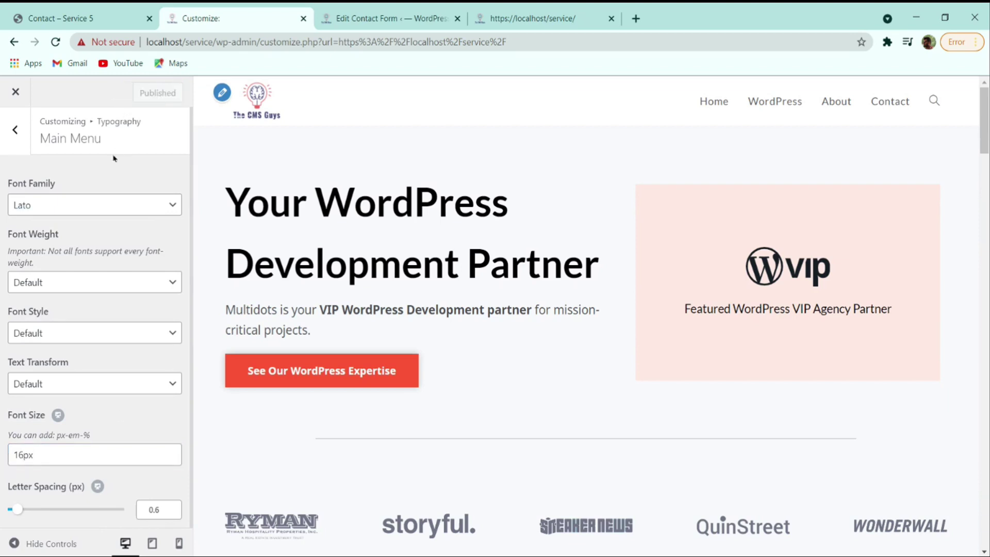
left_click(15, 130)
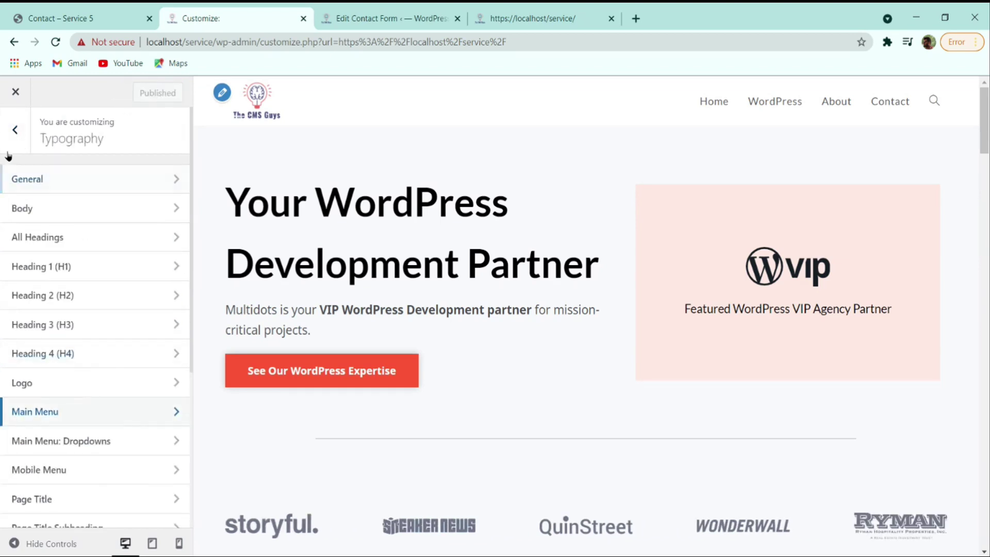
- Under Header > Menu, set the menu Link Color to near-black #0a0a0a
left_click(11, 136)
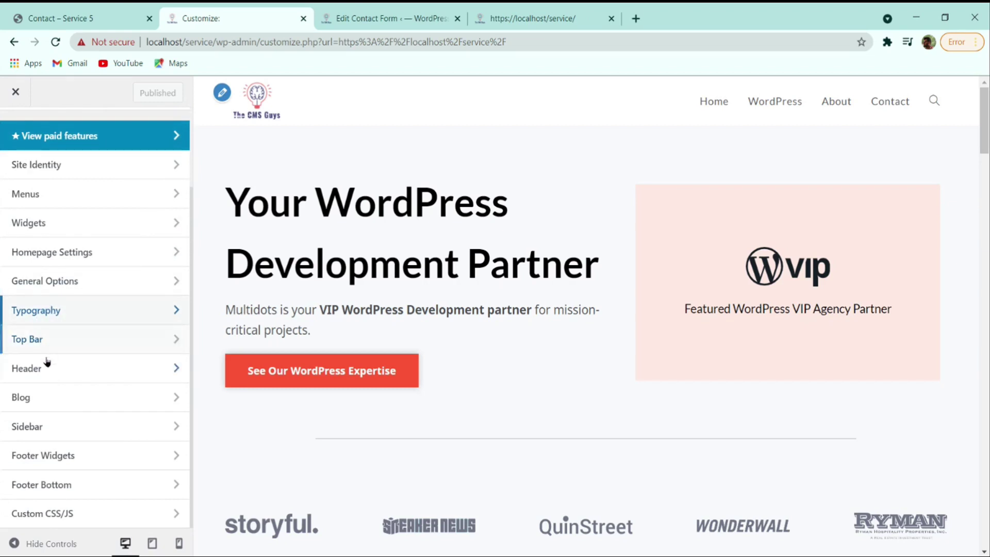
left_click(47, 367)
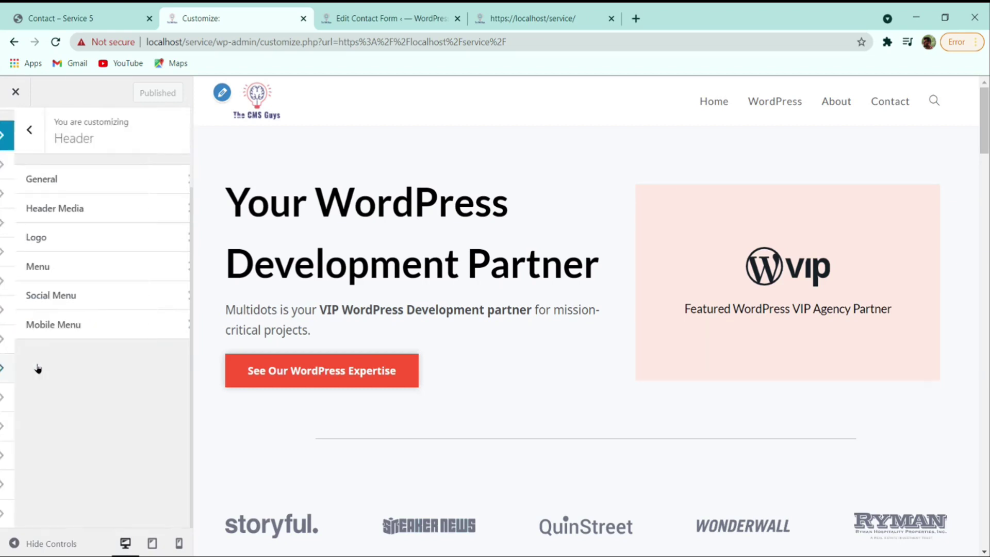
left_click(48, 263)
scroll(77, 283, "down", 4)
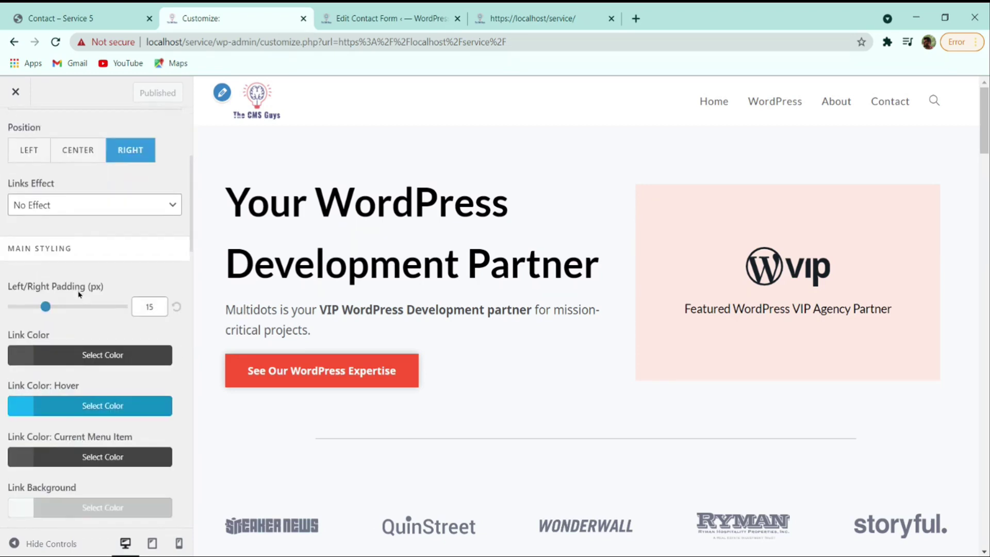
left_click(77, 355)
left_click_drag(66, 449, 15, 527)
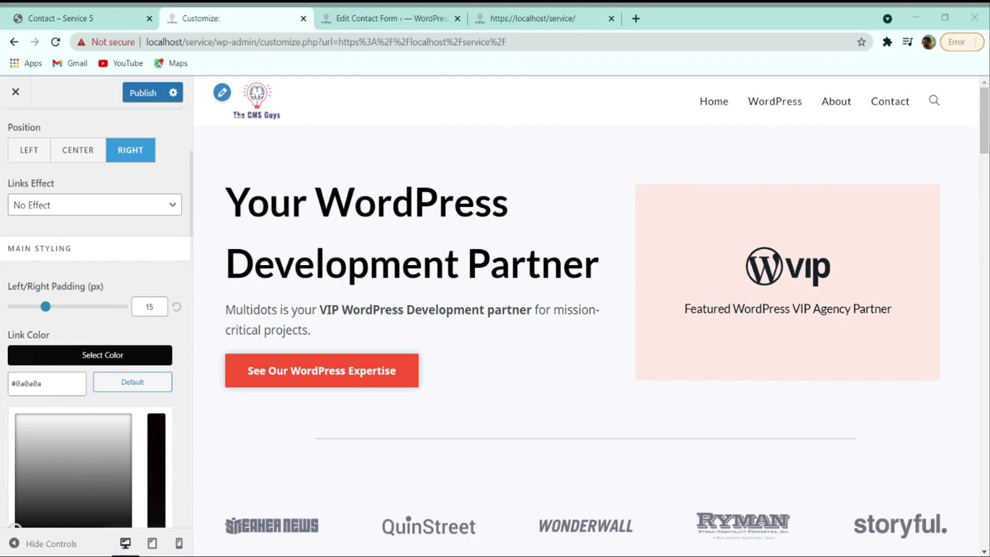
left_click(880, 190)
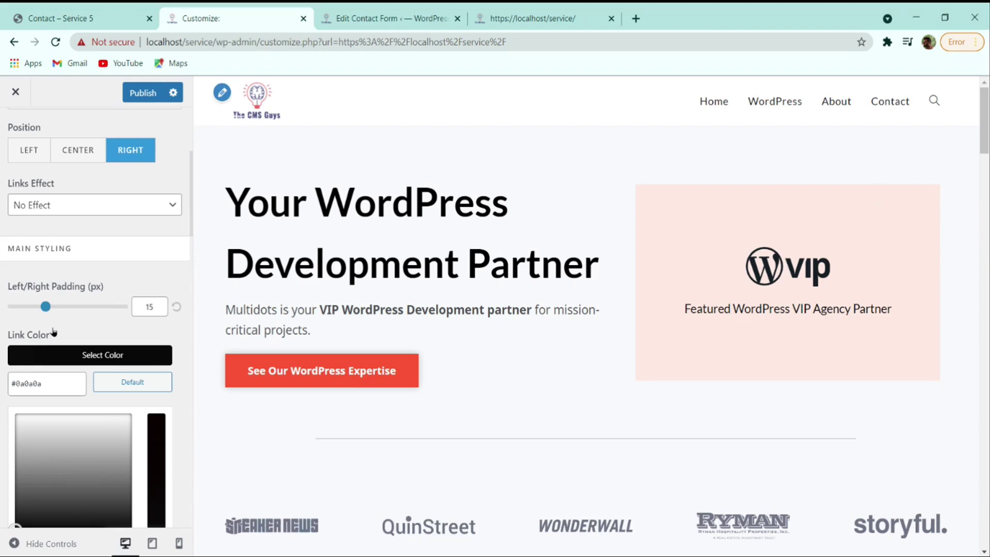
- Set the menu Links Effect to Underline From Left, after briefly trying Overline & Fixed Underline
left_click(92, 328)
scroll(91, 328, "down", 4)
scroll(64, 239, "up", 6)
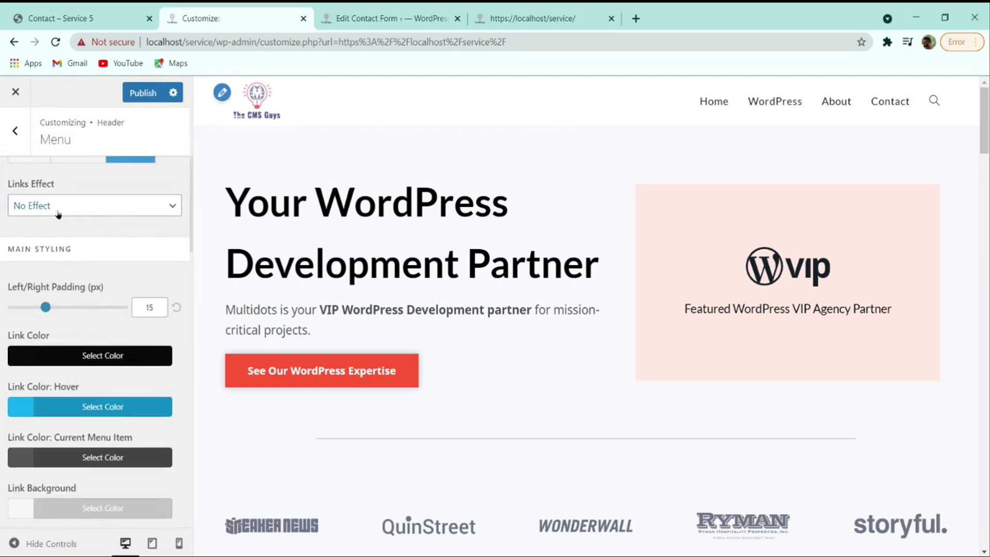
scroll(64, 239, "up", 2)
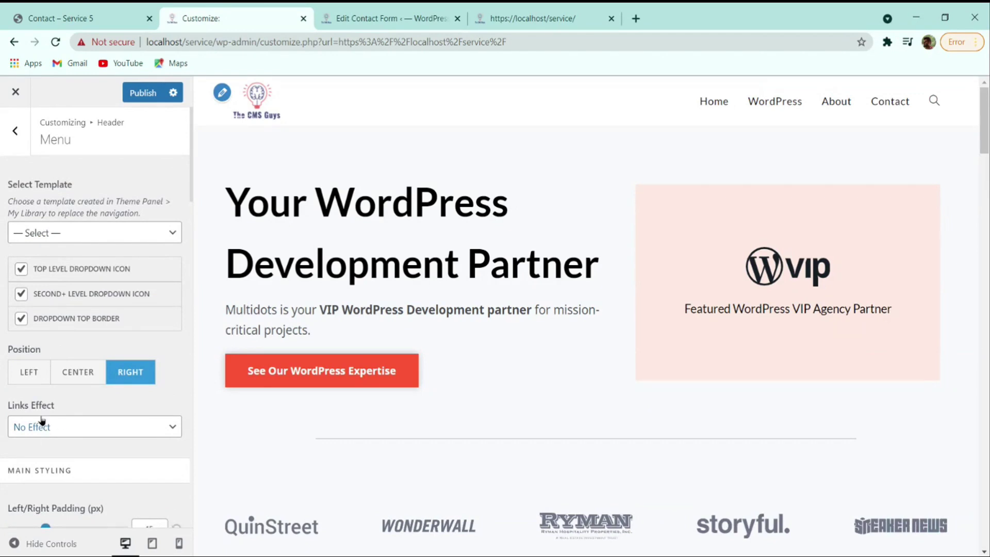
left_click(45, 426)
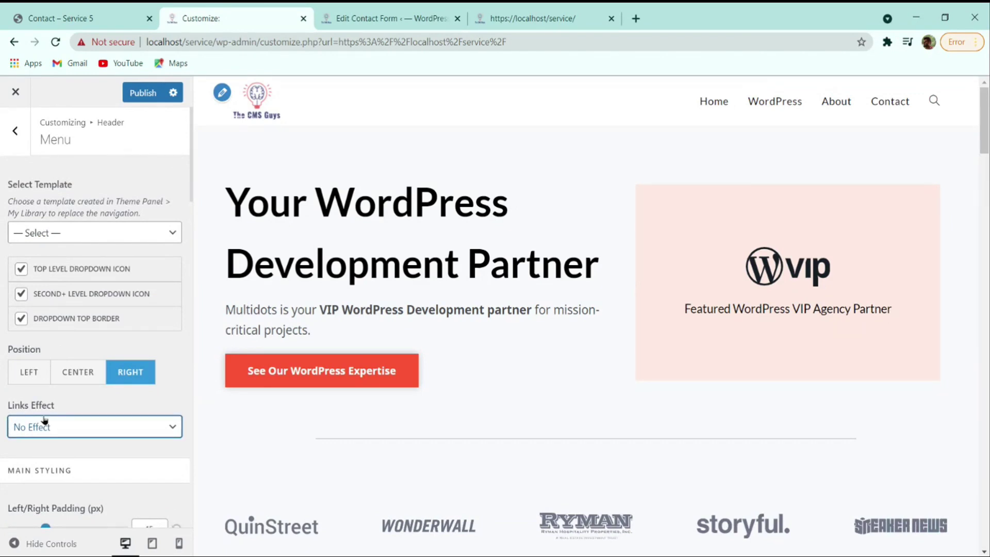
key("Down")
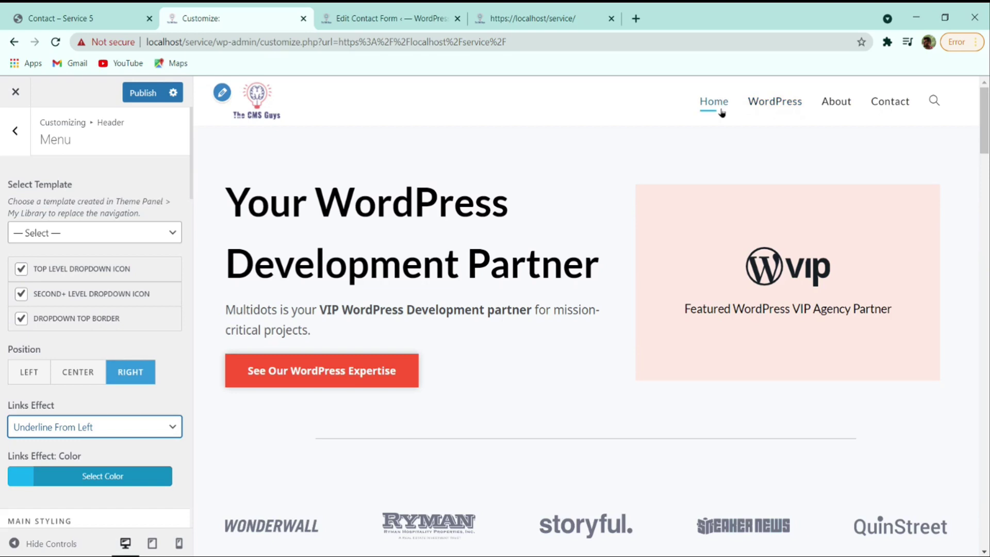
scroll(174, 334, "down", 4)
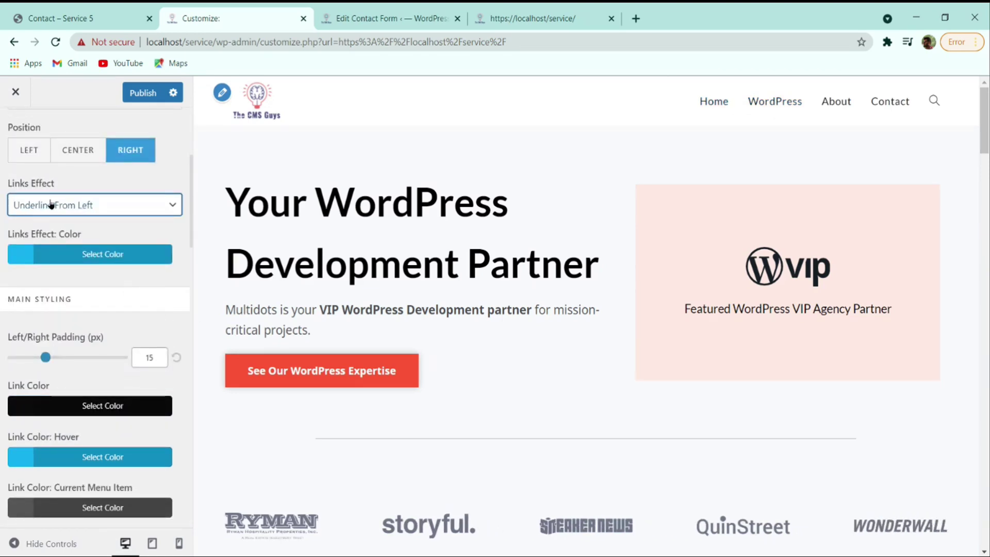
left_click(51, 223)
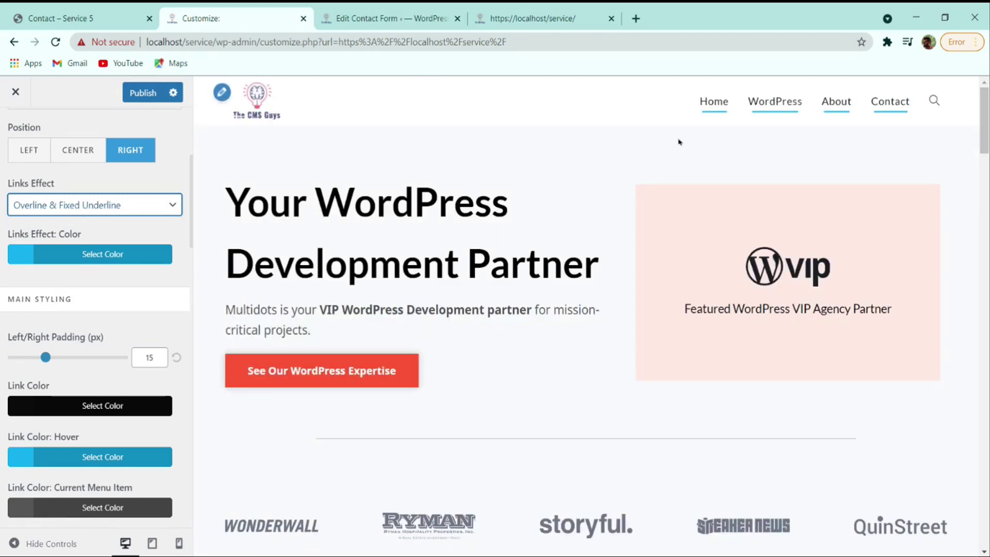
left_click(114, 225)
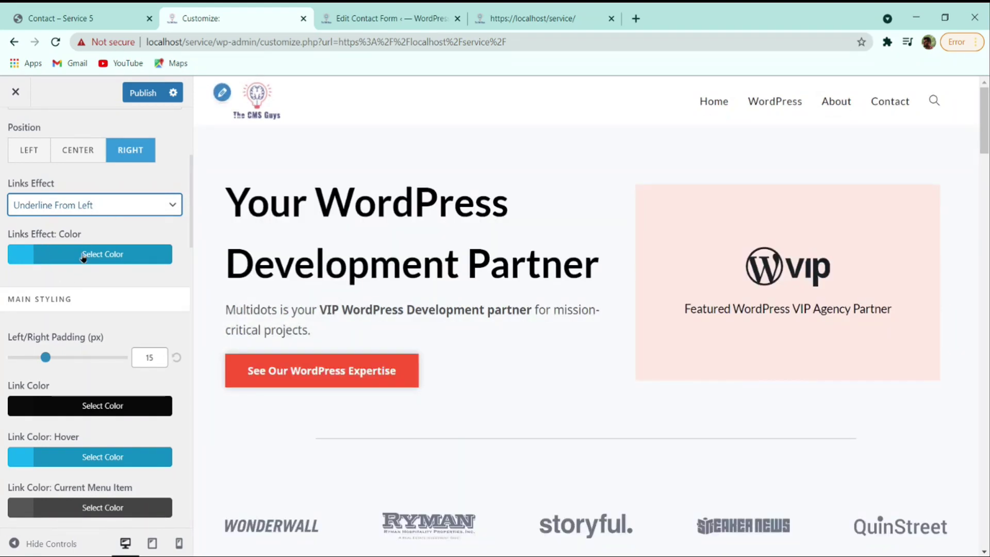
- Paste #fd5636 as the Links Effect colour
left_click(81, 259)
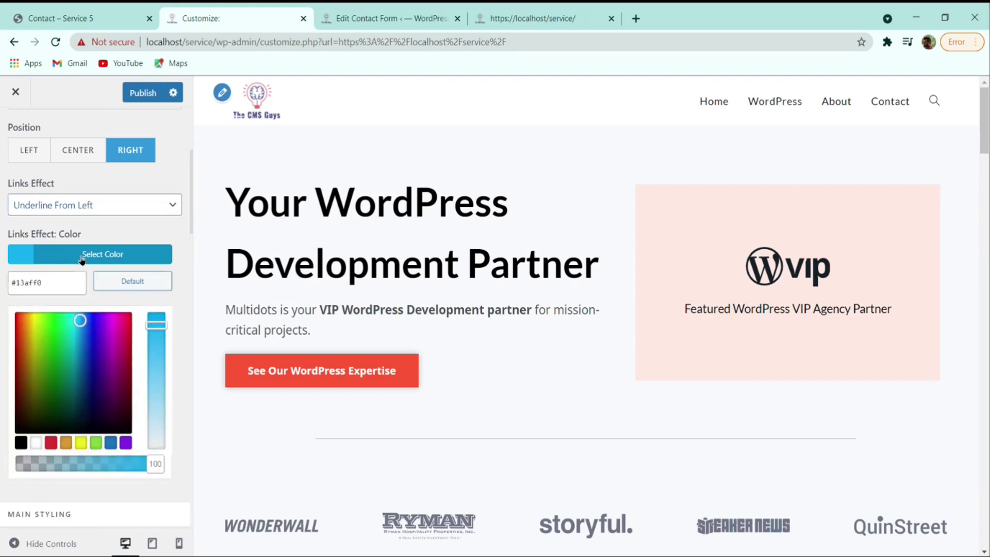
triple_click(47, 282)
type("#fd5636")
left_click(135, 253)
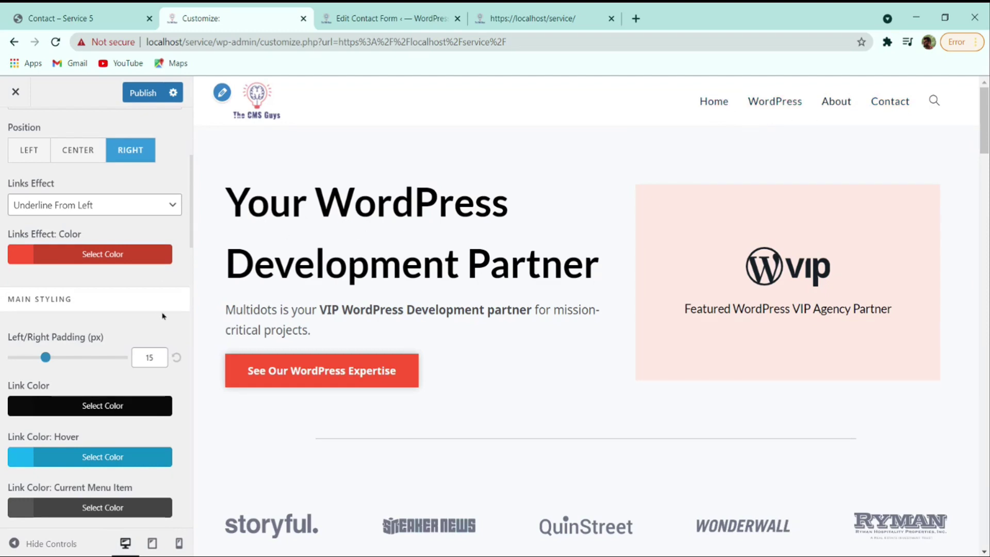
- Replace the Link Color: Hover hex value with the red colour
scroll(162, 316, "down", 4)
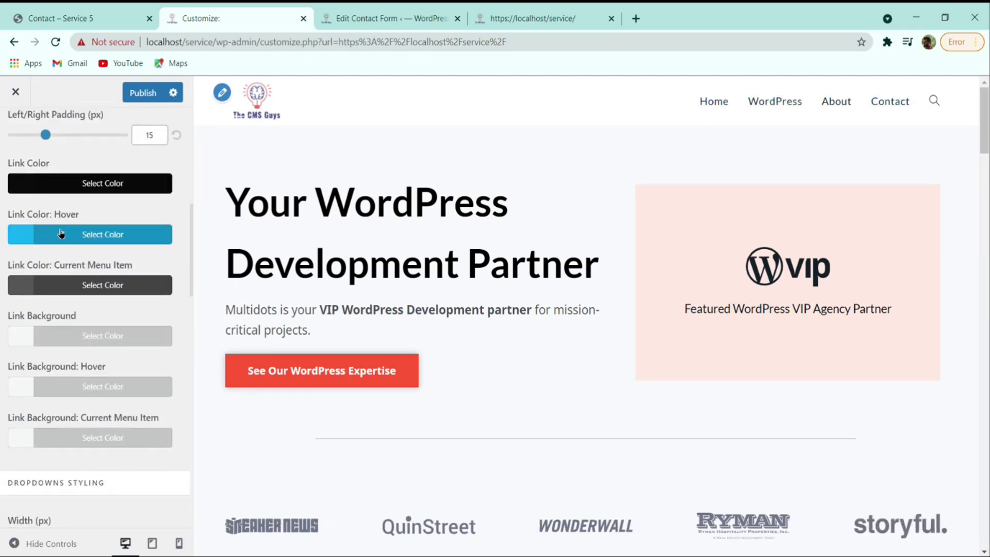
left_click(61, 234)
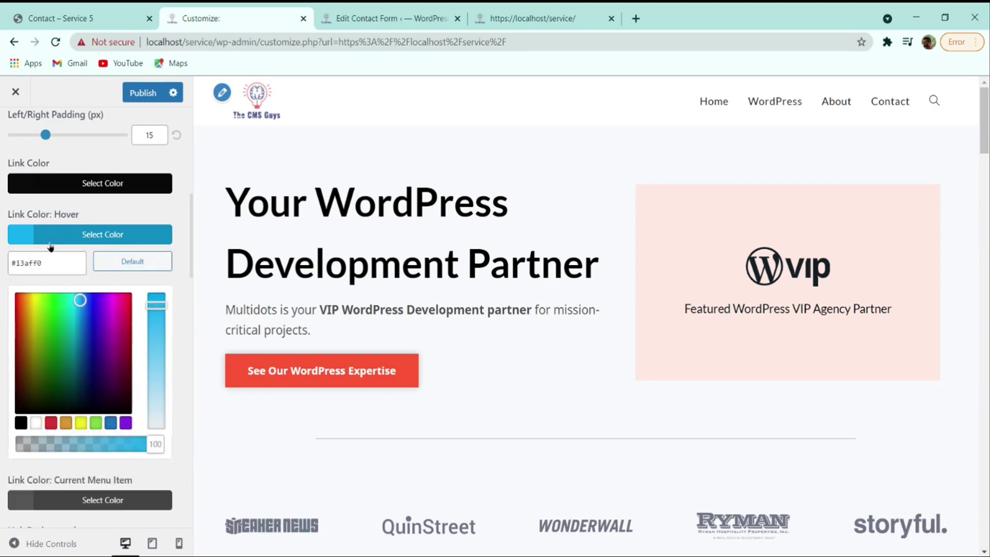
double_click(51, 261)
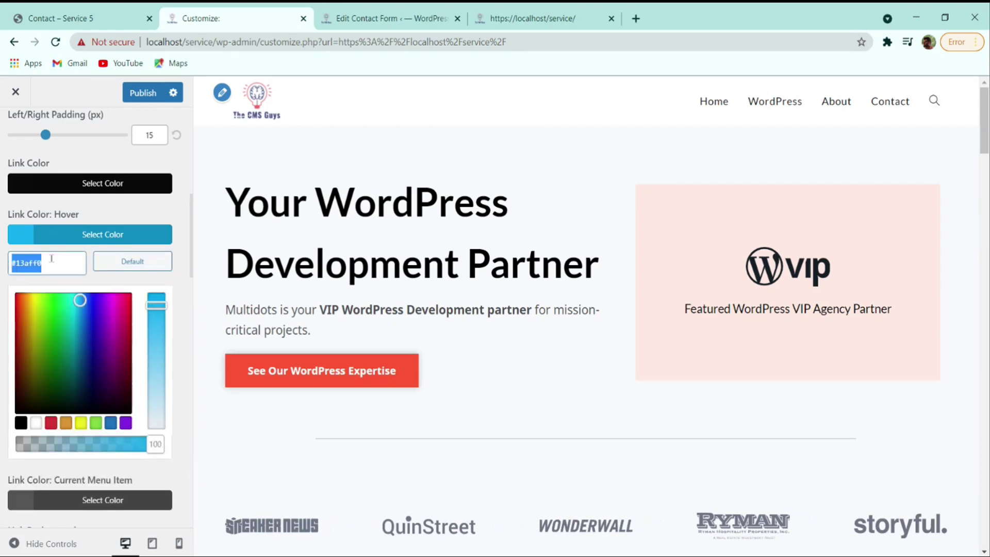
type("#e74c3c")
left_click(55, 242)
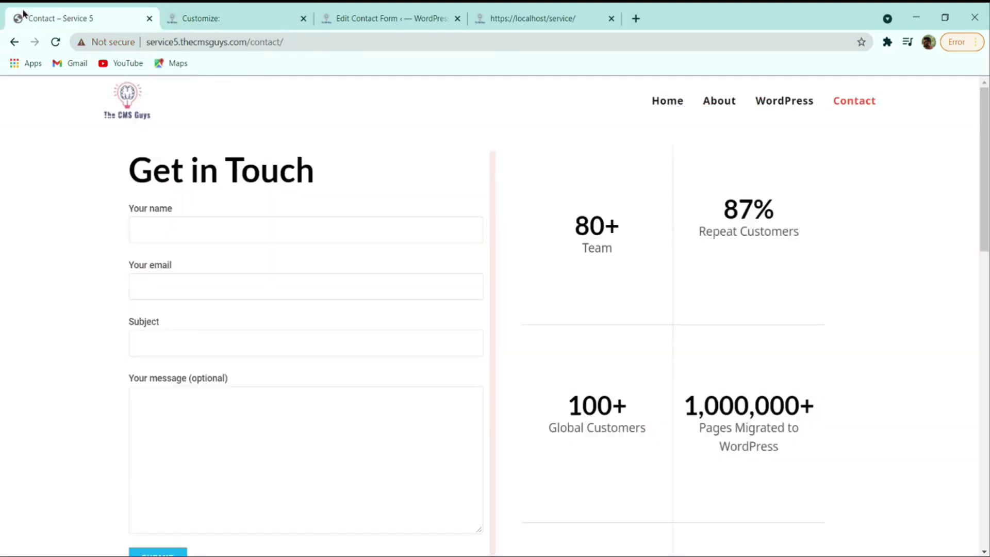
- Compare the menu against the live Contact page, then return to the Customizer
left_click(24, 14)
left_click(237, 16)
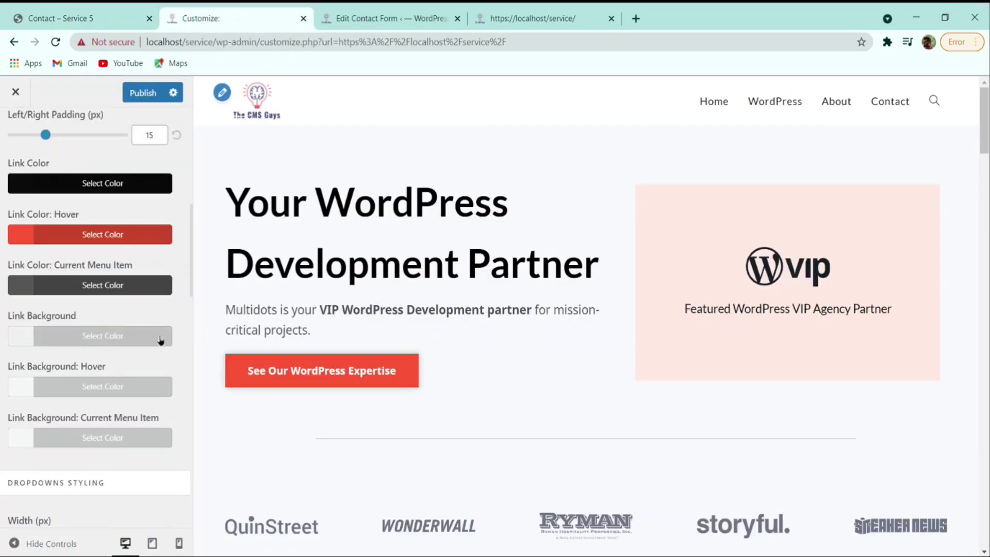
scroll(160, 340, "down", 15)
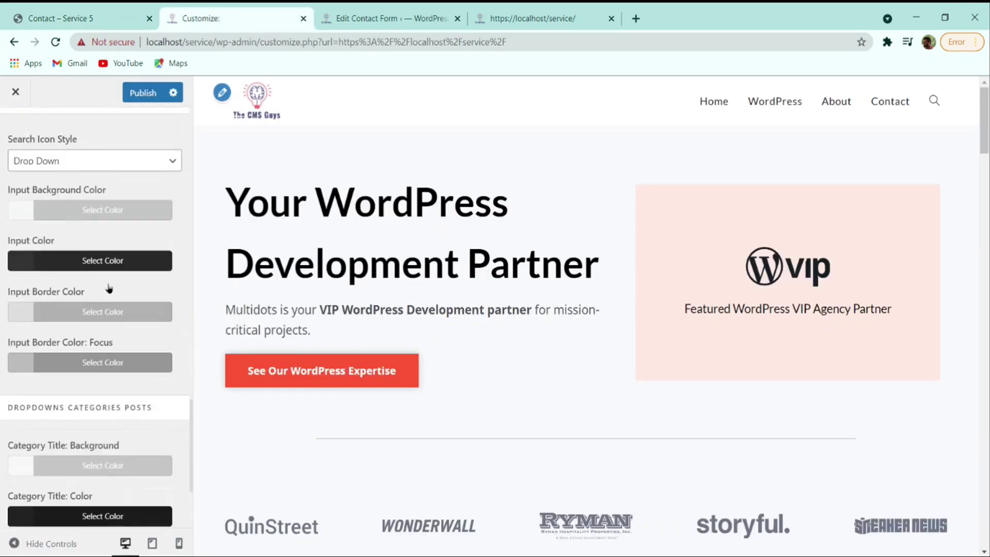
- Check the live reference site's homepage menu, then return to the Customizer
scroll(109, 288, "up", 4)
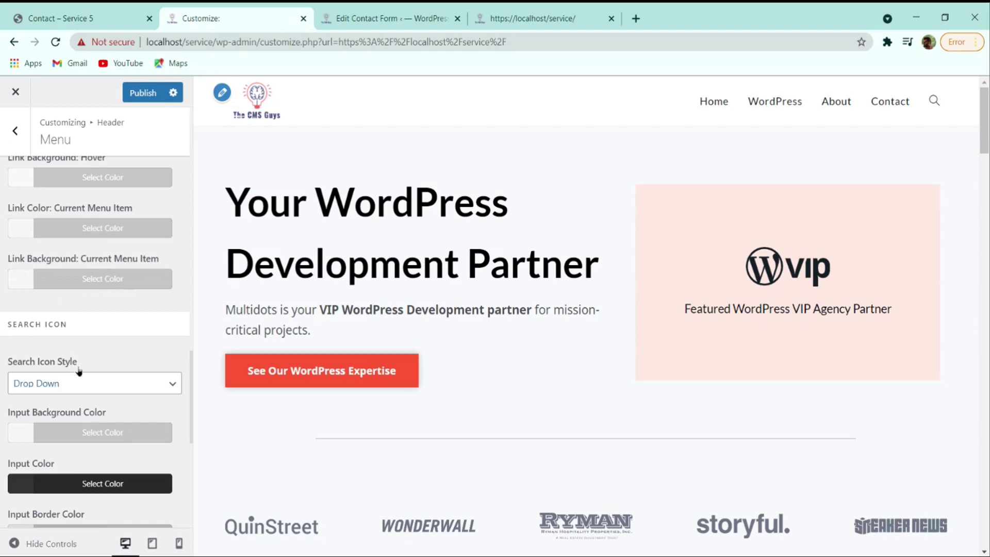
left_click(121, 10)
left_click(126, 92)
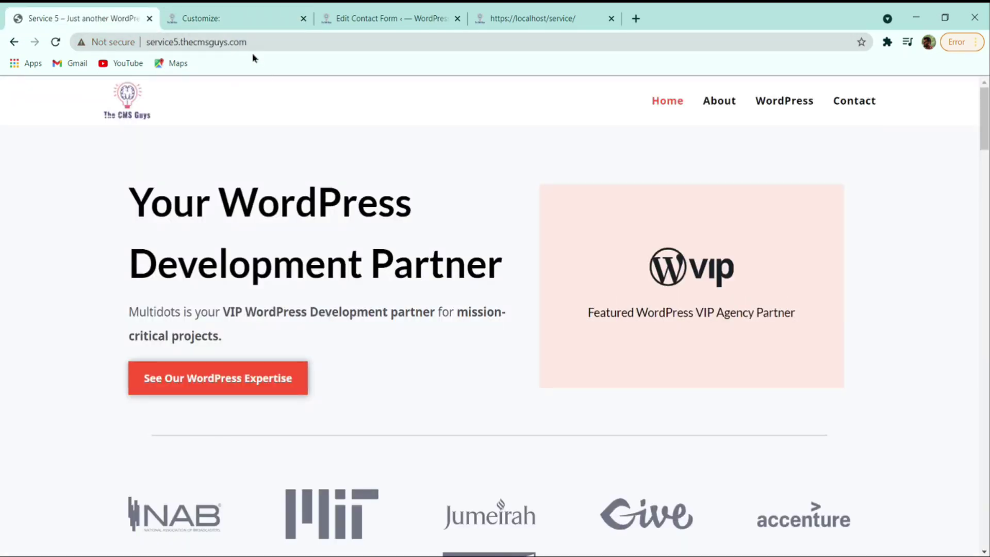
left_click(253, 14)
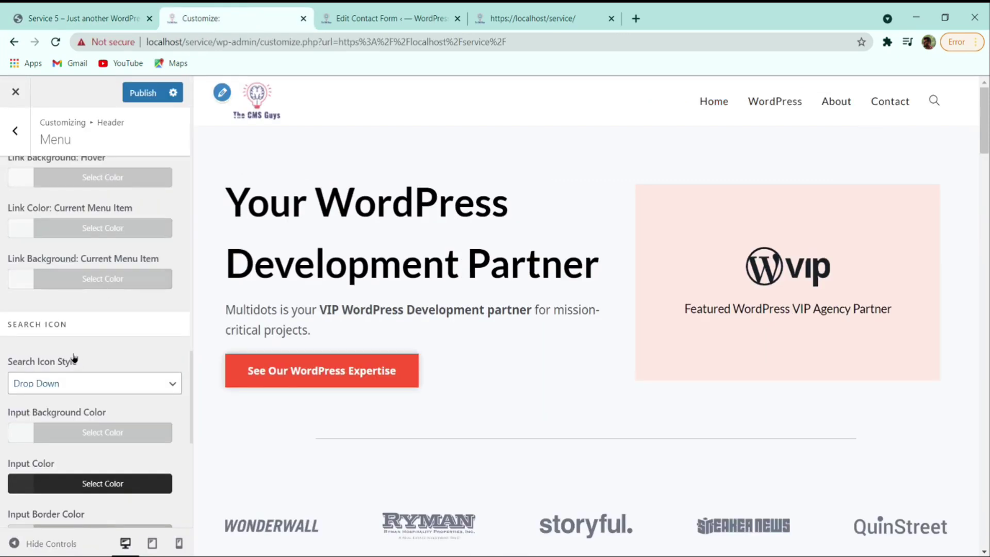
- Set Search Icon Style to Disabled and publish the menu changes
left_click(64, 389)
left_click(61, 404)
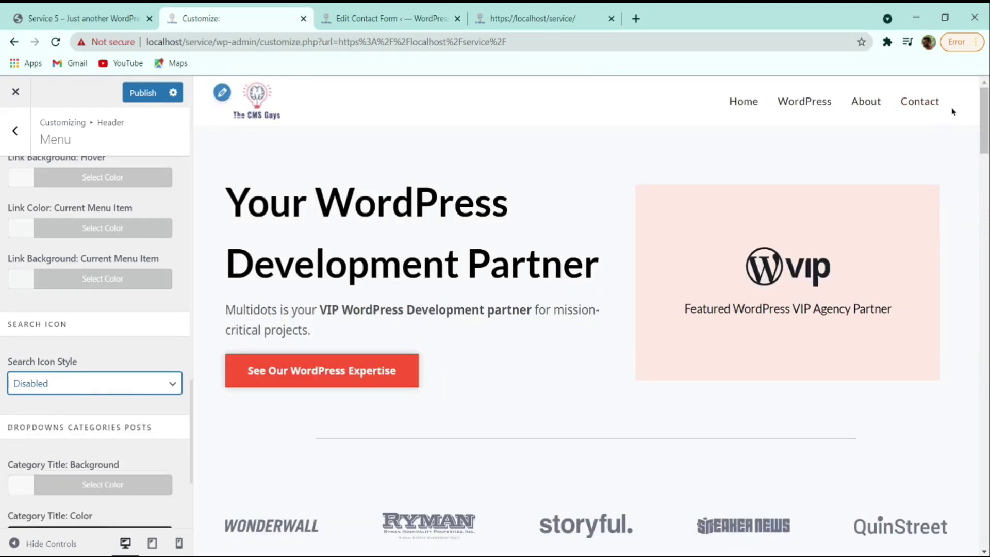
left_click(146, 92)
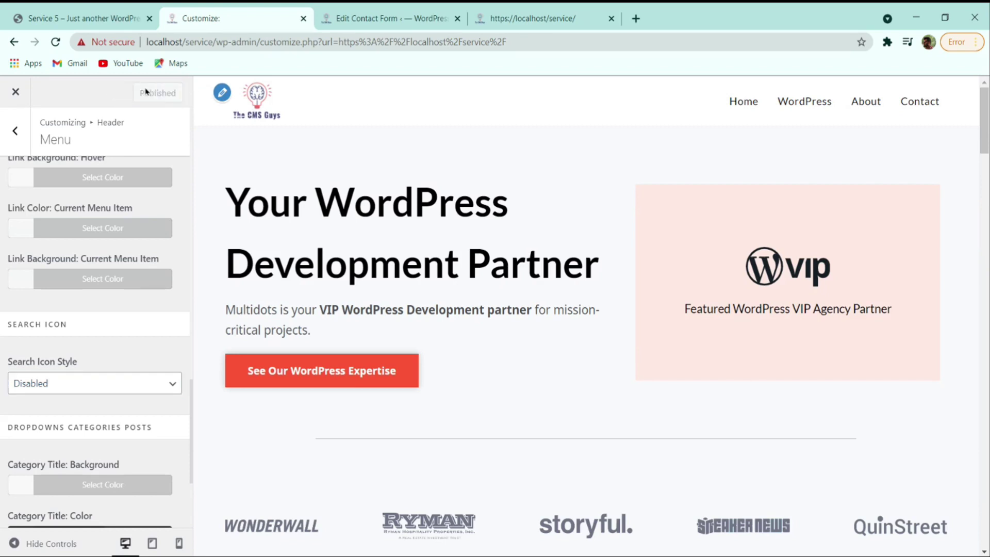
scroll(307, 177, "down", 5)
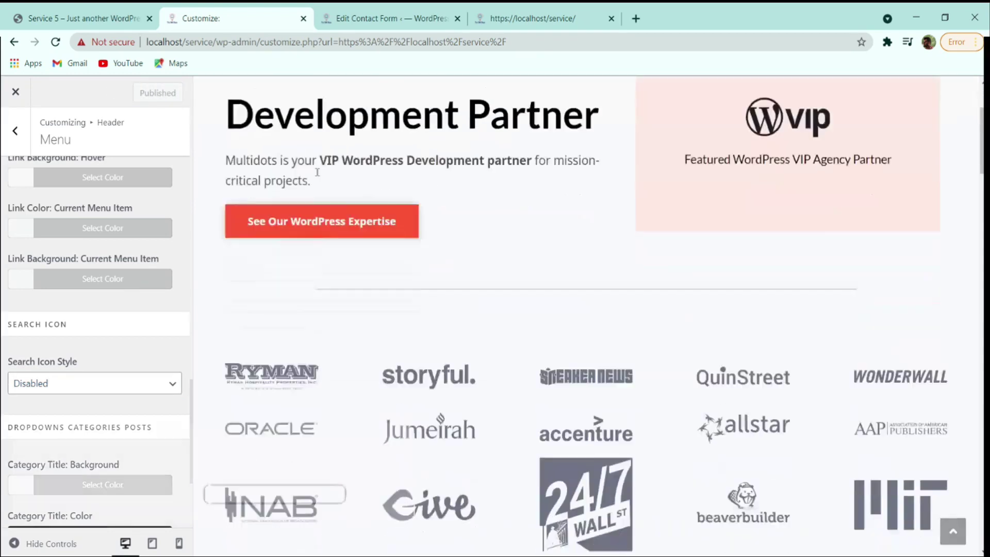
scroll(387, 180, "up", 5)
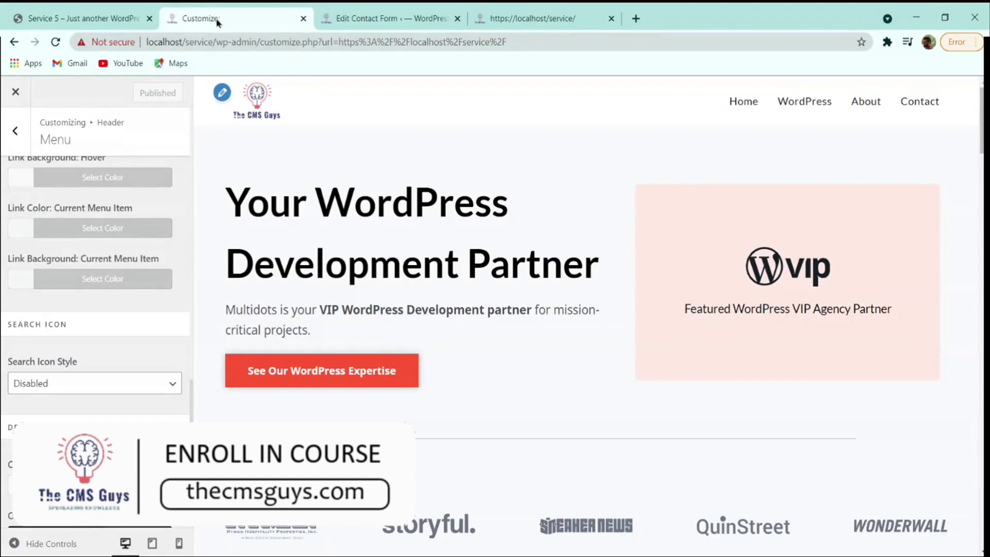
- Review the Service 5 reference site's footer, then close the Customizer
left_click(82, 18)
scroll(425, 313, "down", 5)
scroll(425, 313, "down", 15)
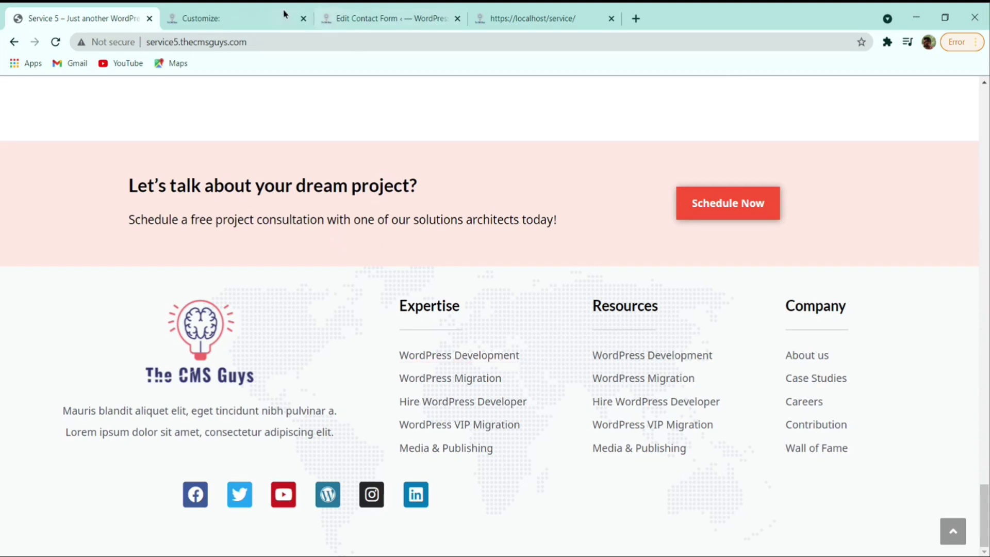
left_click(256, 17)
left_click(18, 91)
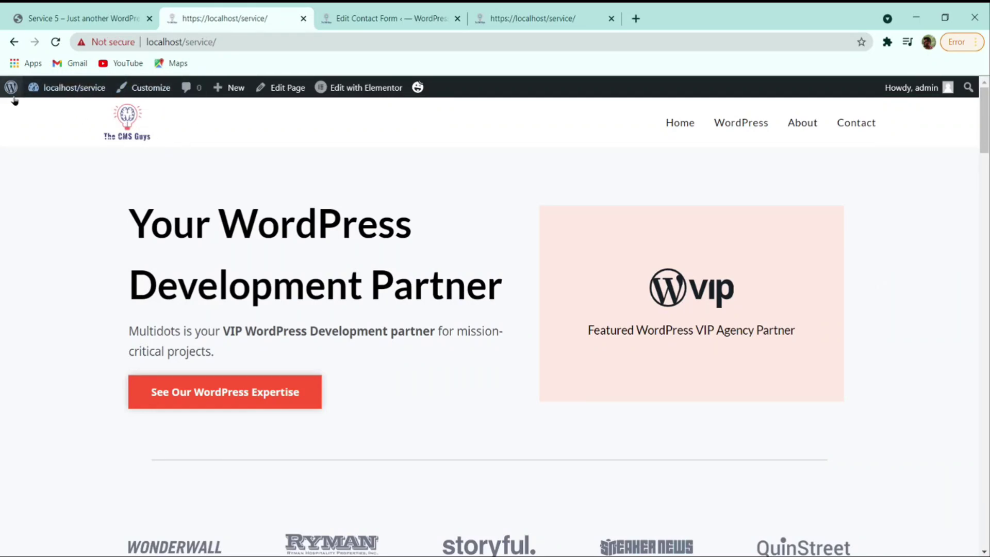
- From the Dashboard, open Appearance > Header Footer & Blocks to view the empty template list
mouse_move(79, 93)
left_click(66, 111)
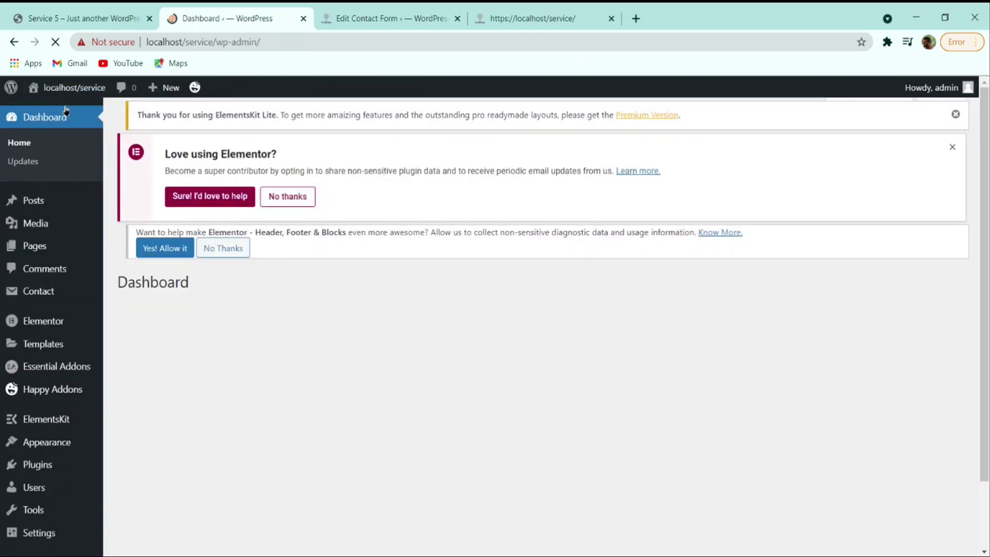
scroll(41, 288, "down", 2)
mouse_move(45, 324)
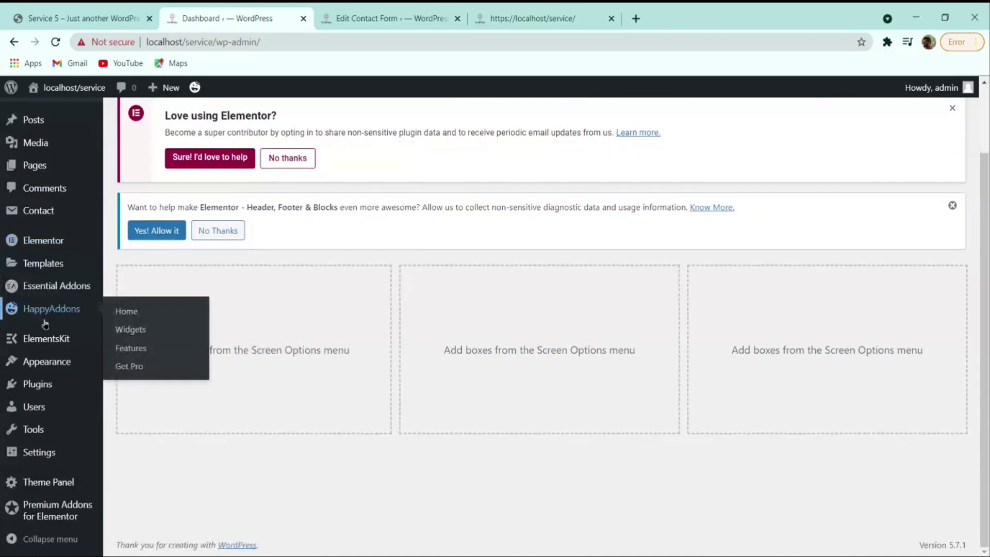
mouse_move(51, 361)
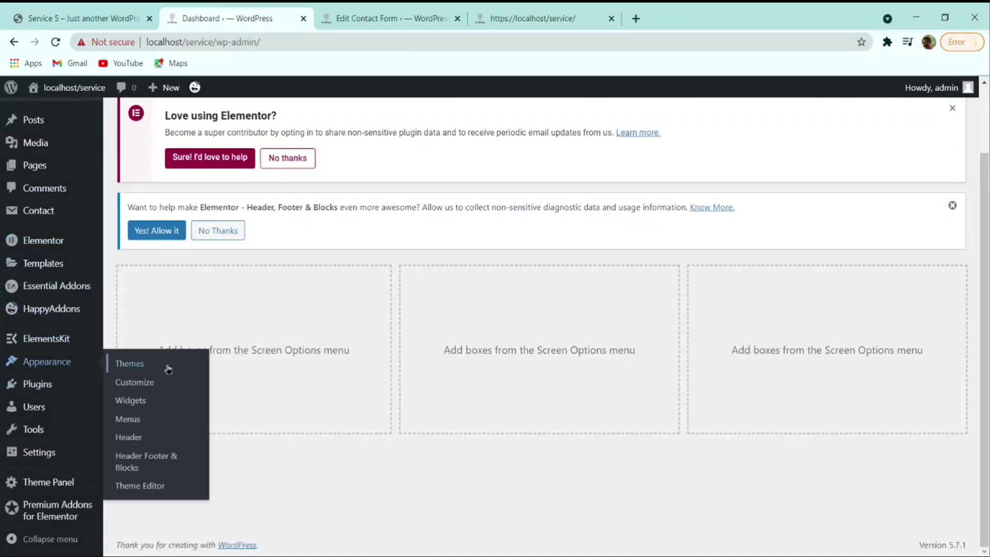
left_click(141, 462)
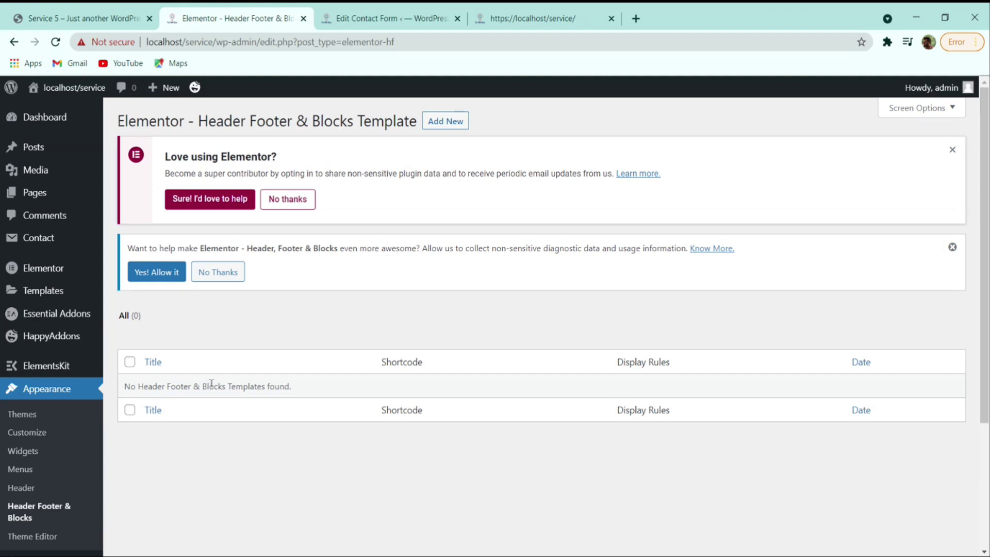
- Create a new Footer-type template displayed on the Entire Website for All user roles
left_click(436, 126)
scroll(481, 197, "down", 3)
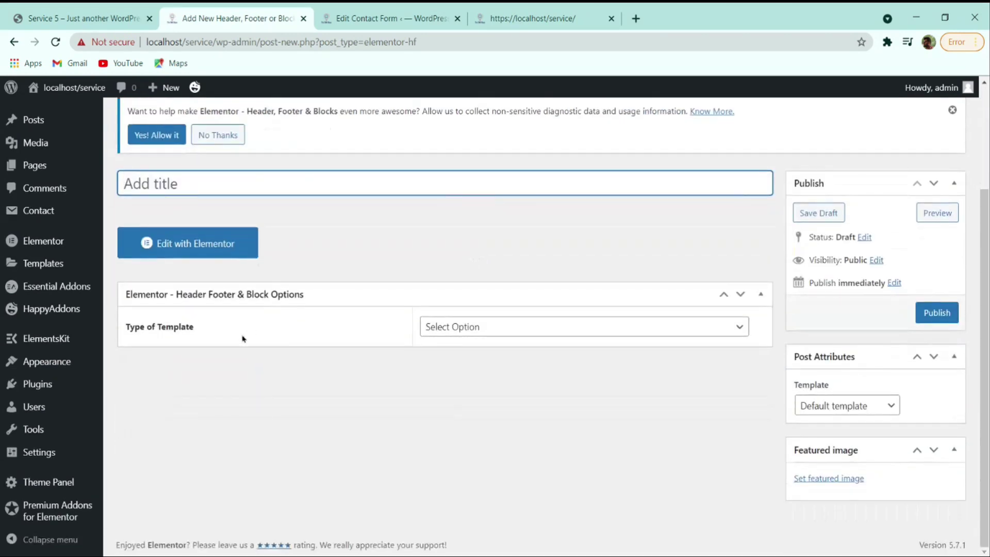
left_click(444, 328)
left_click(457, 383)
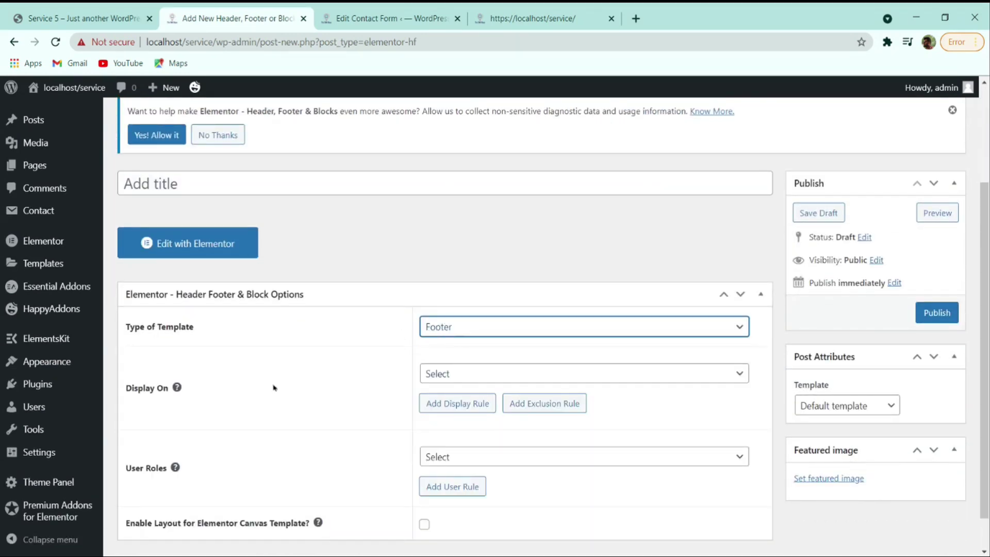
left_click(454, 368)
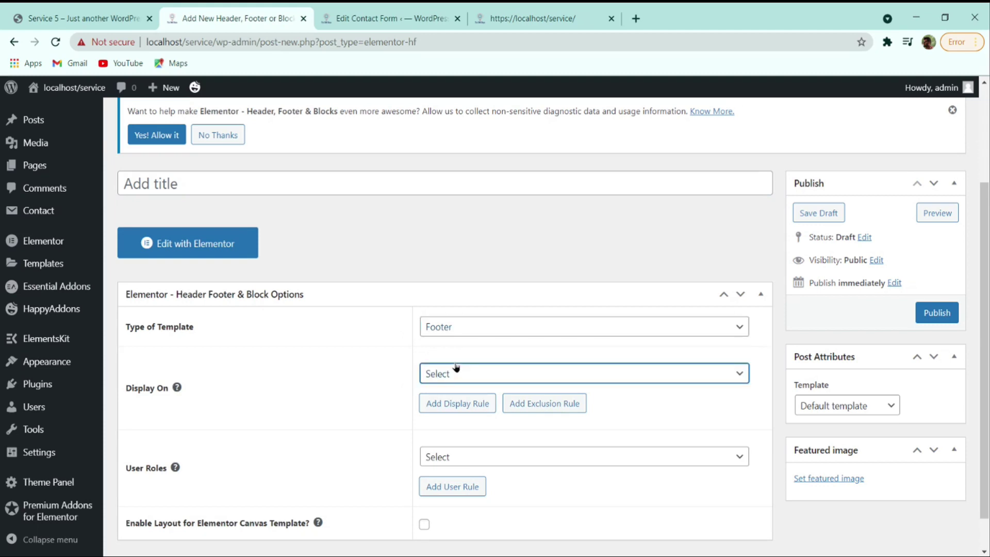
left_click(491, 137)
scroll(328, 416, "down", 2)
left_click(482, 412)
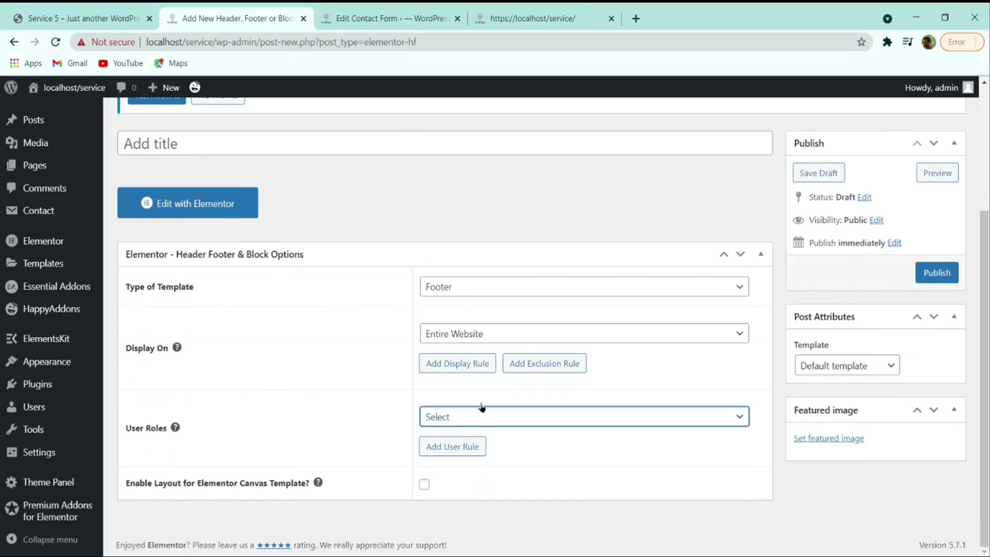
left_click(467, 295)
- Publish the template, title it 'Footer', and update it
left_click(937, 273)
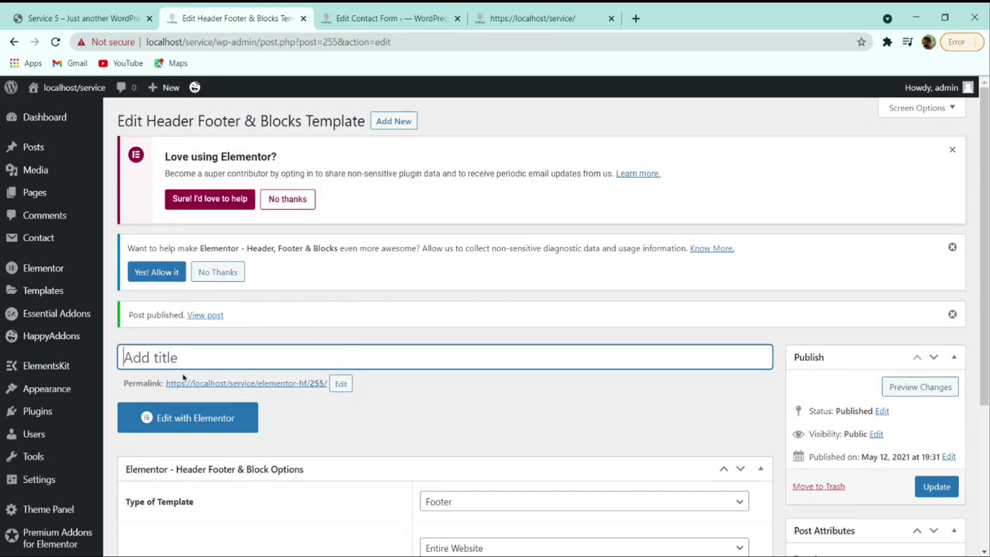
type("Footer")
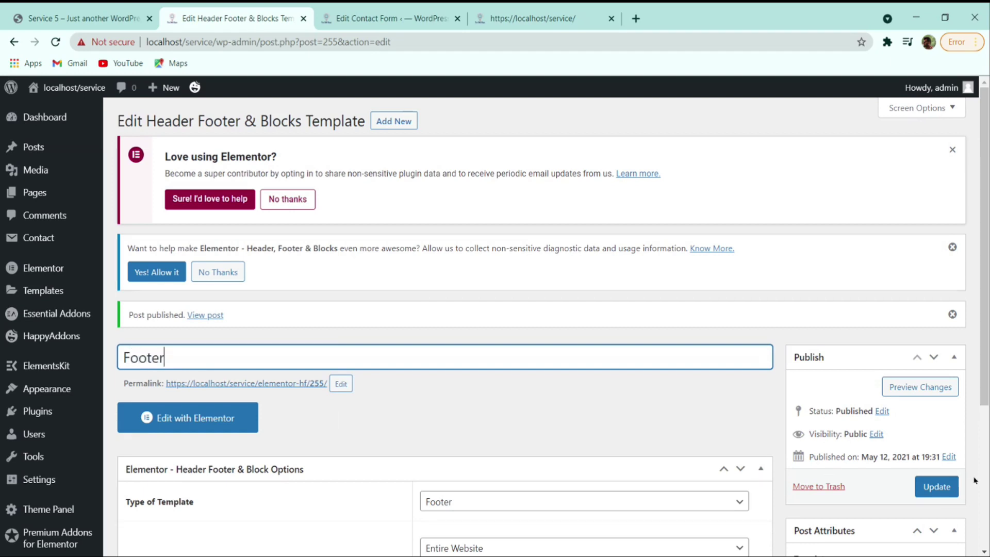
left_click(948, 485)
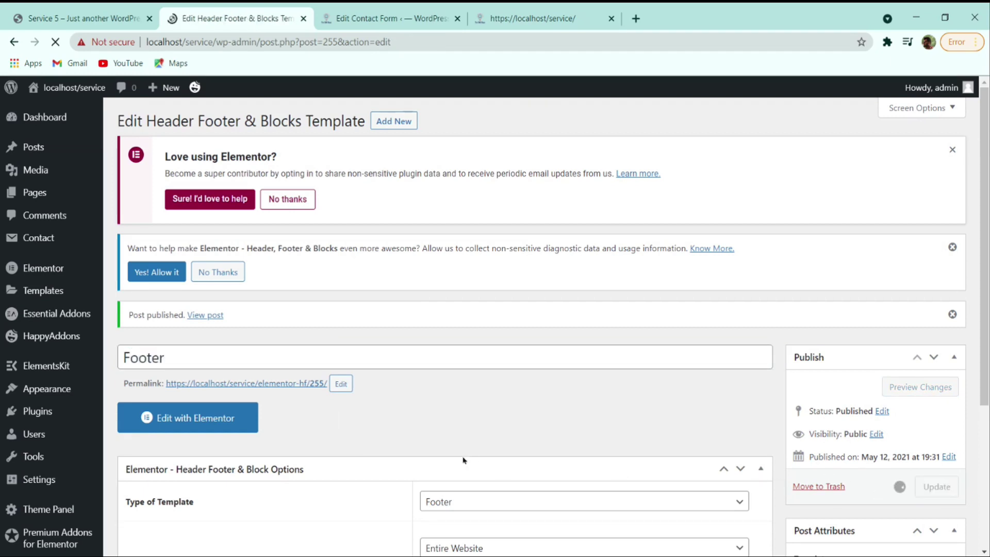
- In Elementor, import the saved Footer template file from the Library and insert it with its document settings
left_click(216, 427)
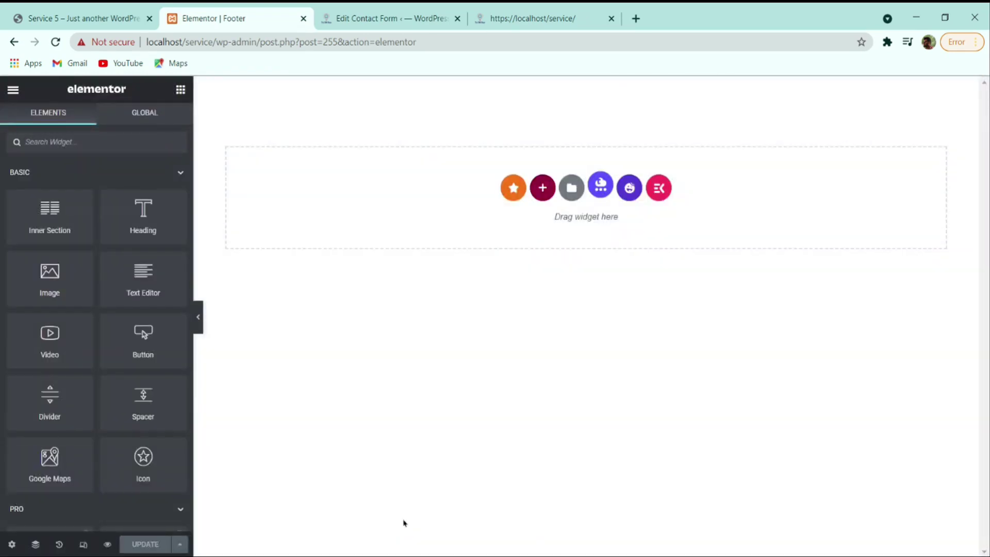
left_click(571, 188)
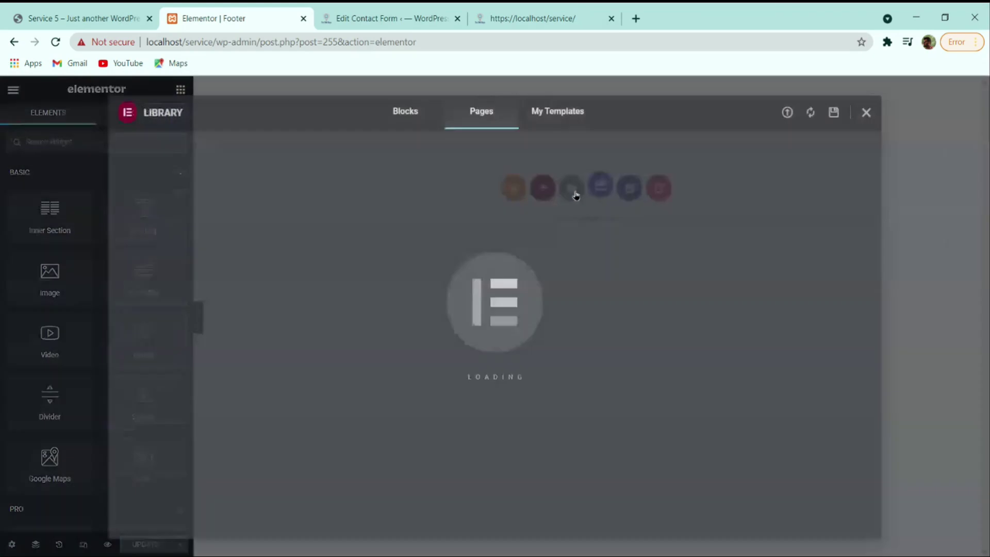
left_click(557, 113)
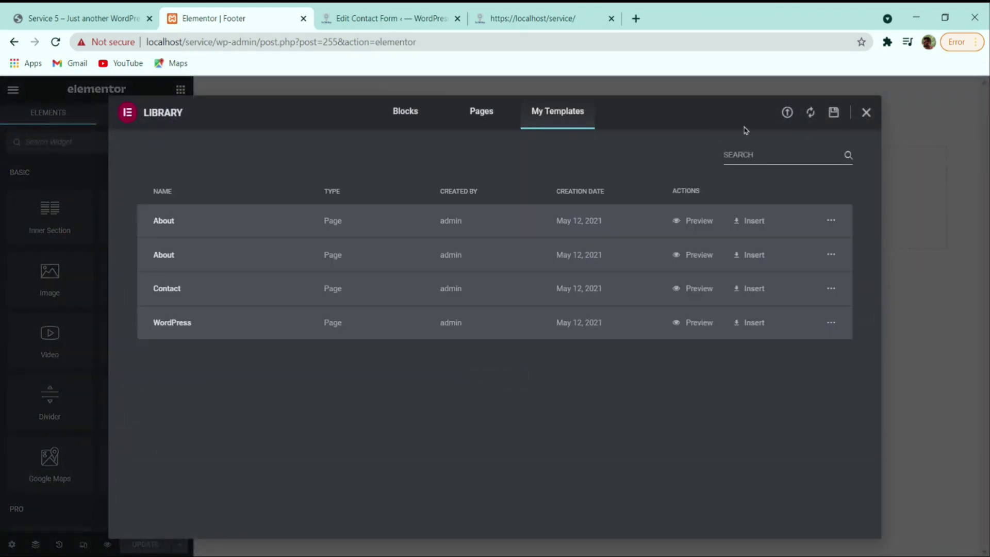
left_click(786, 111)
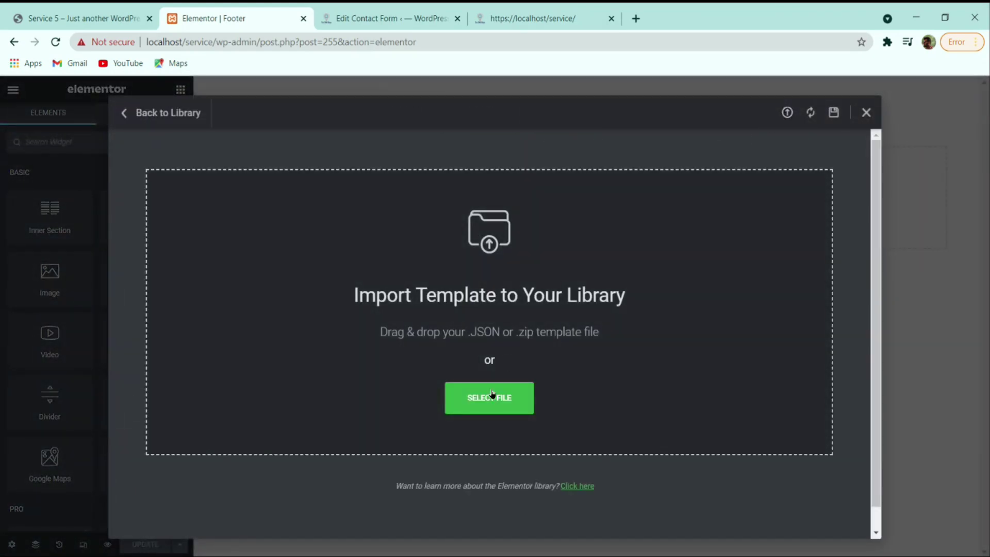
left_click(492, 395)
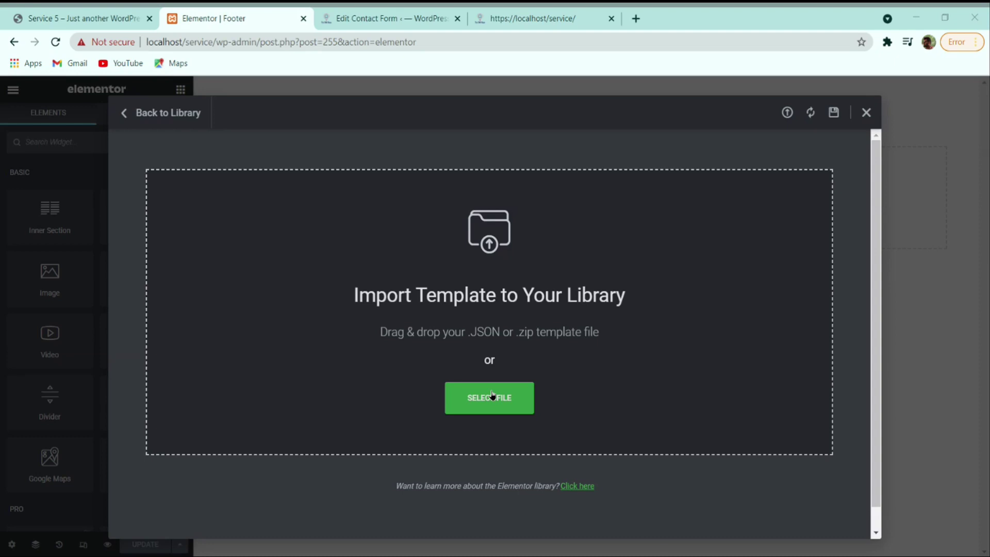
double_click(189, 161)
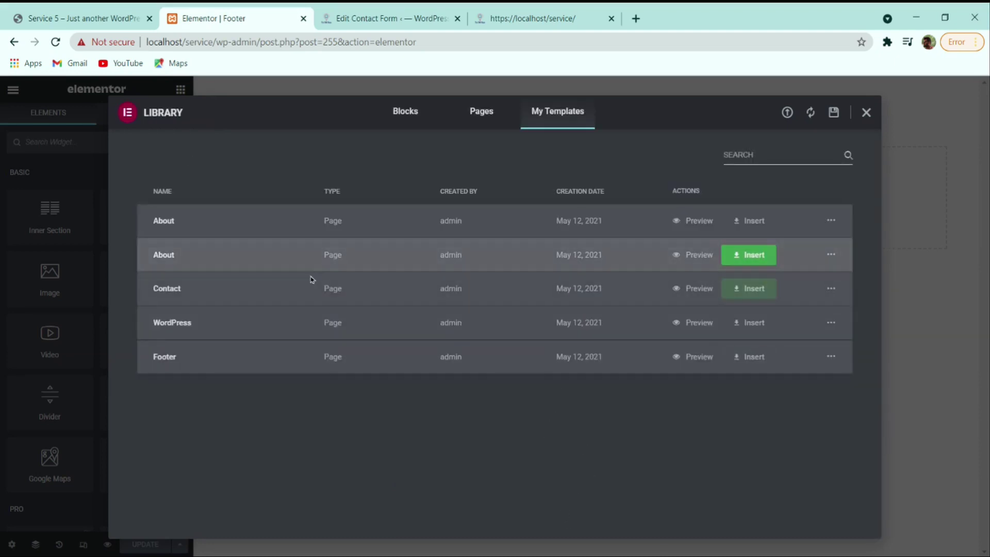
left_click(747, 359)
left_click(562, 377)
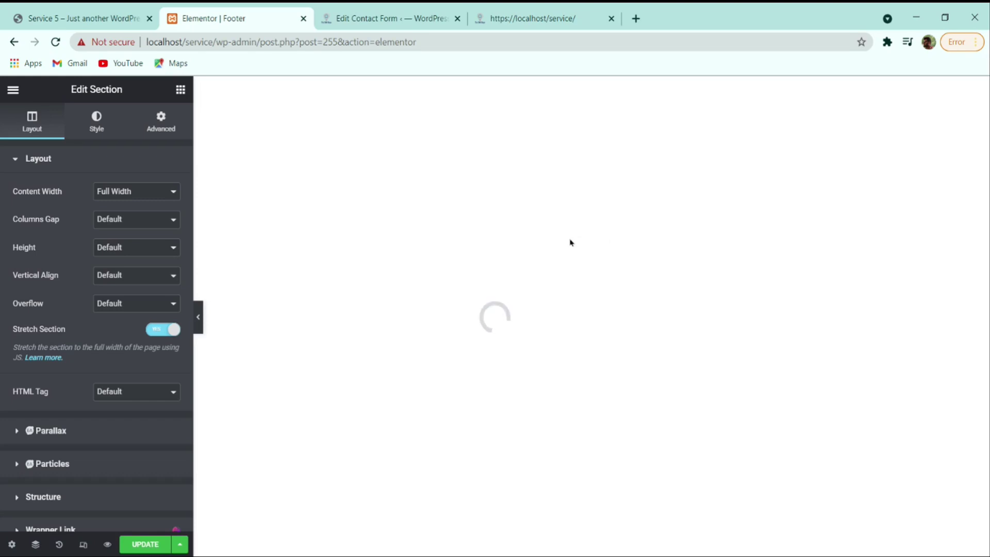
- Compare the footer with the Service 5 reference site, then save it with UPDATE
left_click(117, 15)
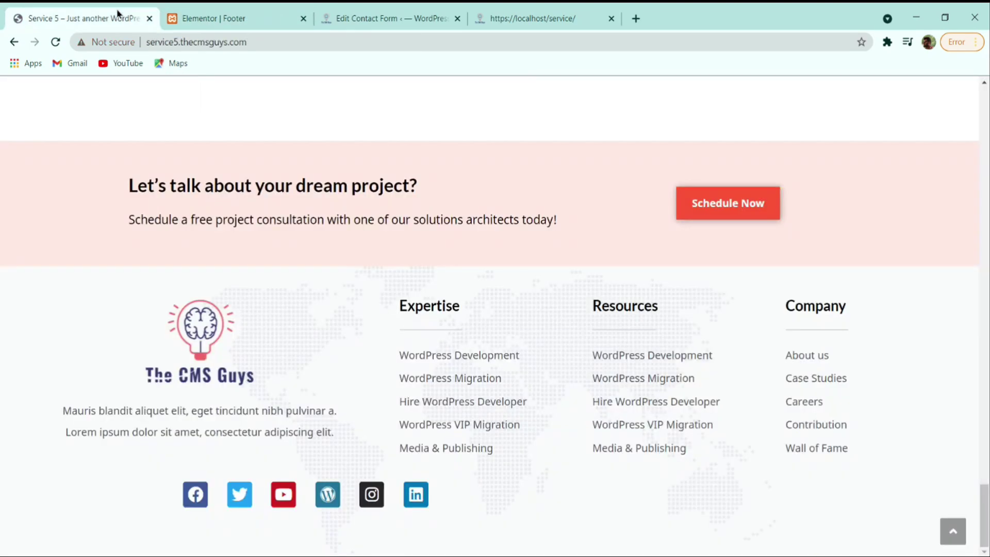
left_click(266, 12)
left_click(360, 11)
left_click(295, 12)
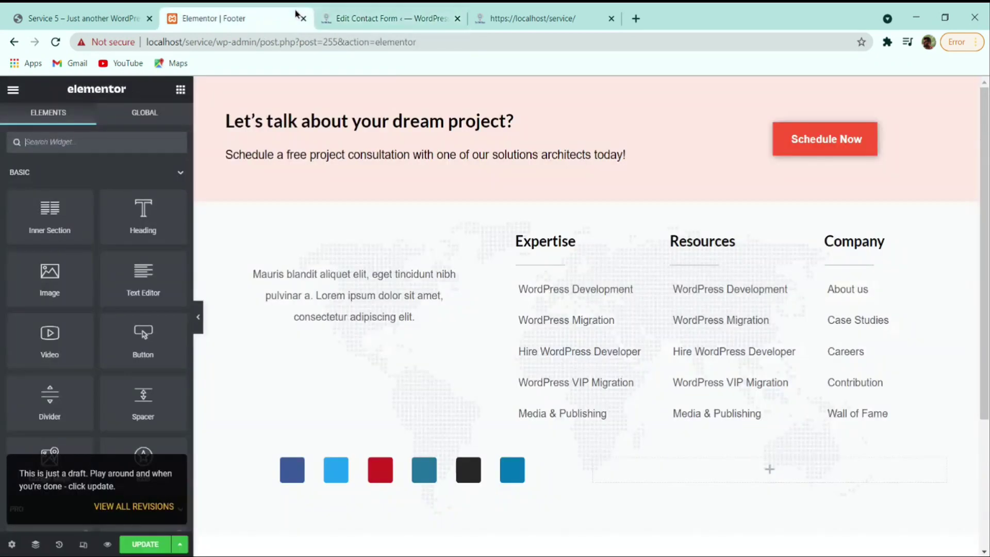
left_click(589, 298)
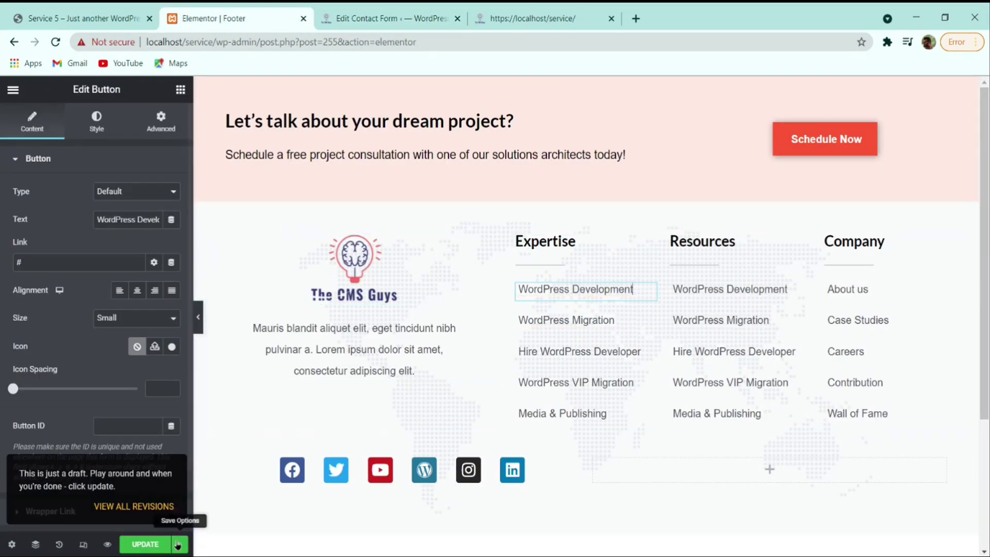
left_click(157, 544)
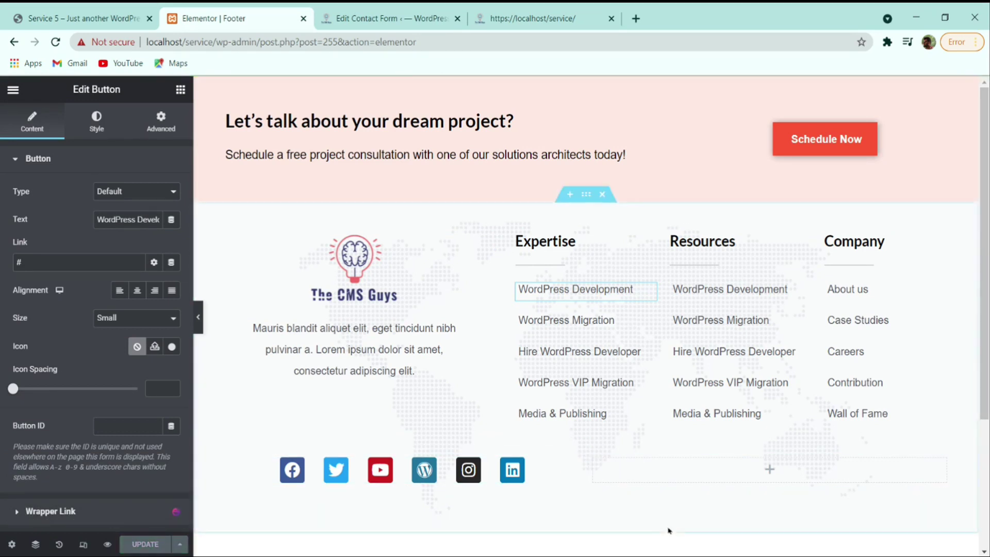
- Check the footer text styles against the reference, then Exit to Dashboard
left_click(413, 363)
left_click(111, 129)
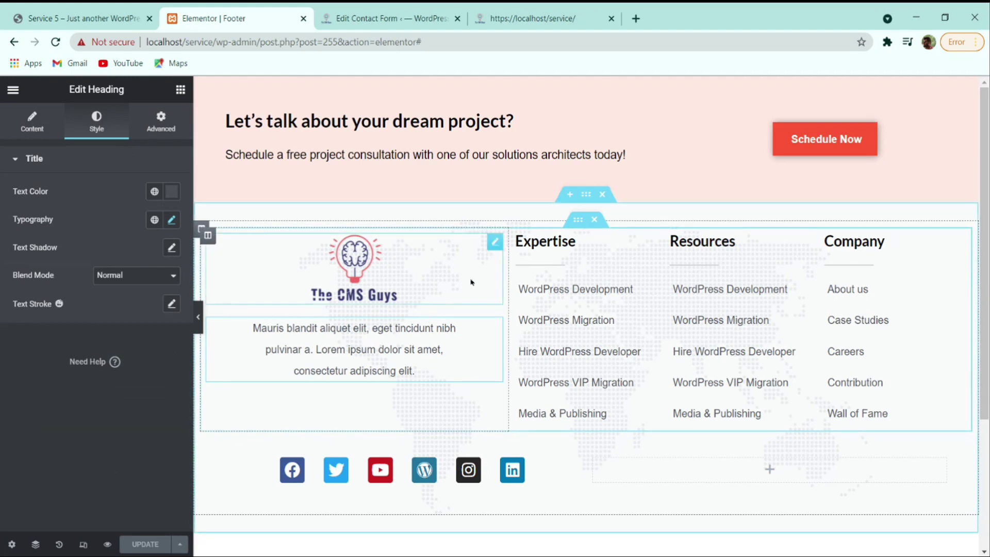
left_click(82, 18)
left_click(204, 16)
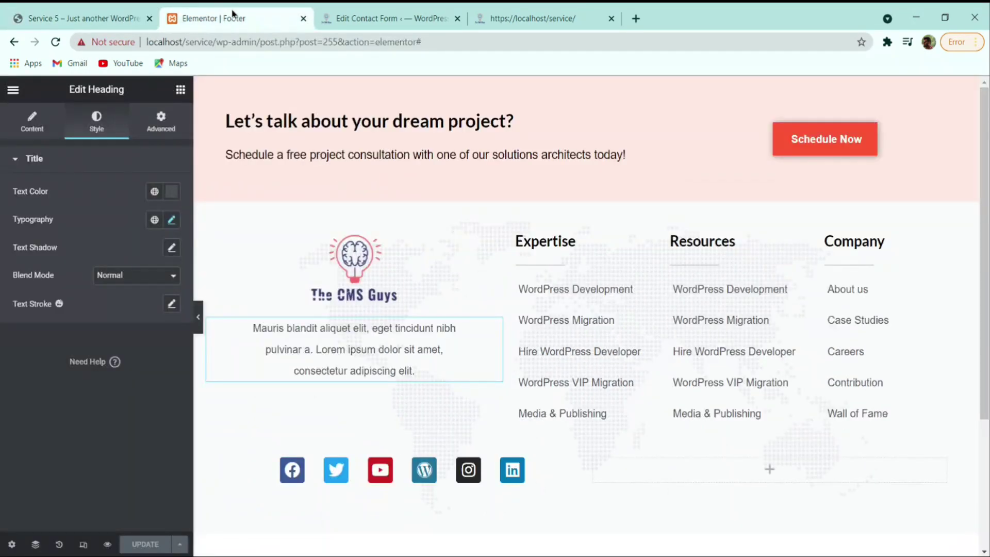
left_click(13, 88)
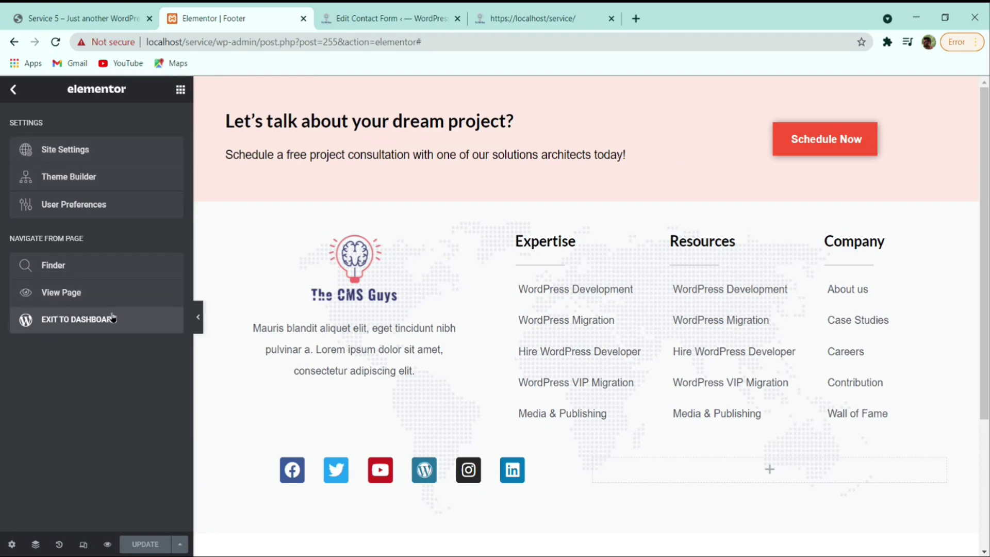
left_click(88, 319)
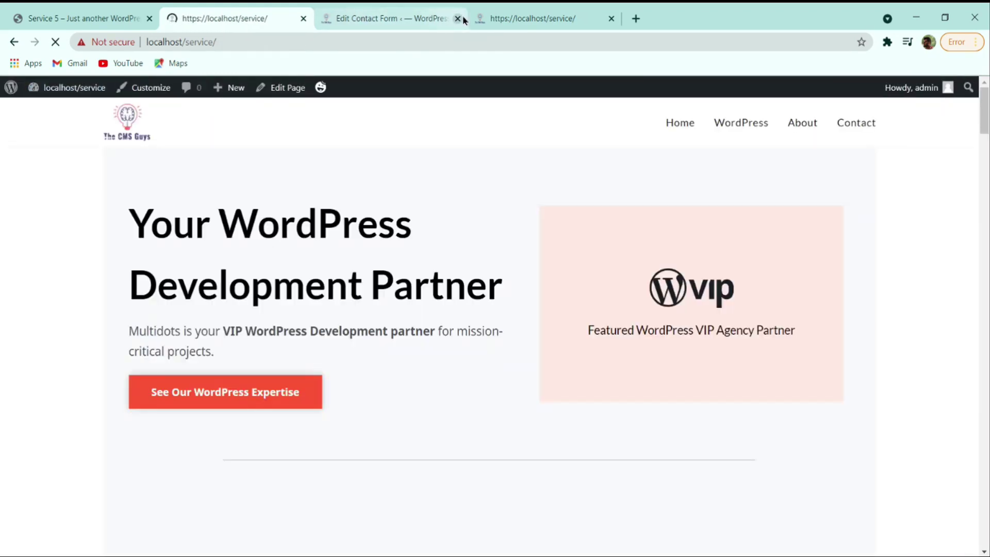
- Close the Edit Contact Form and extra localhost tabs, then check the footer on the WordPress page
left_click(461, 18)
left_click(461, 18)
left_click(755, 129)
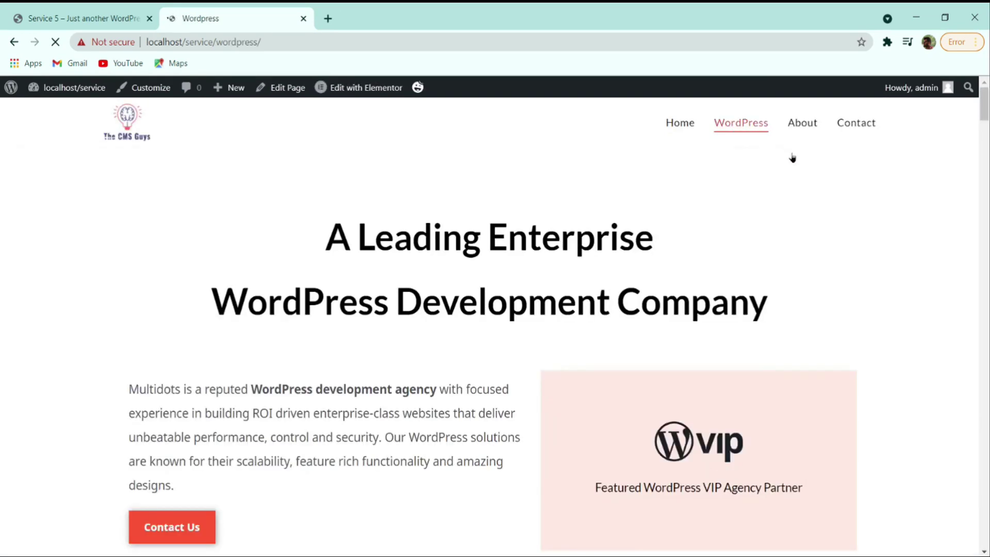
scroll(791, 214, "down", 10)
scroll(795, 218, "down", 15)
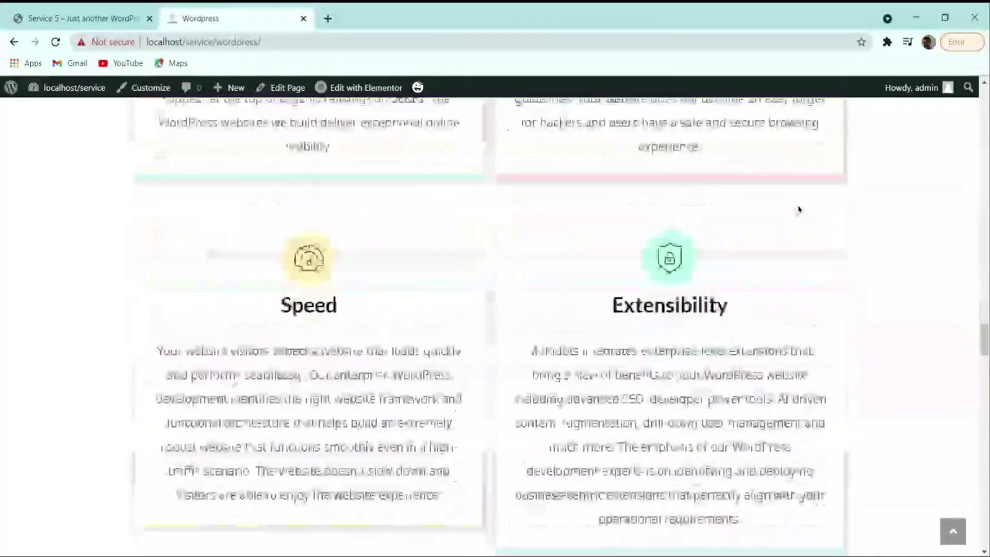
scroll(758, 272, "down", 15)
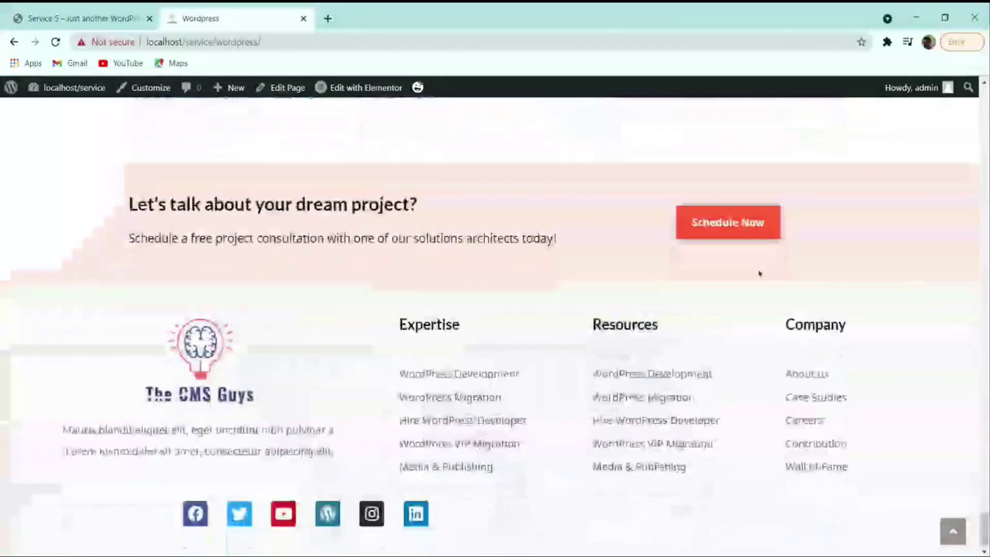
scroll(741, 352, "up", 2)
scroll(740, 352, "up", 3)
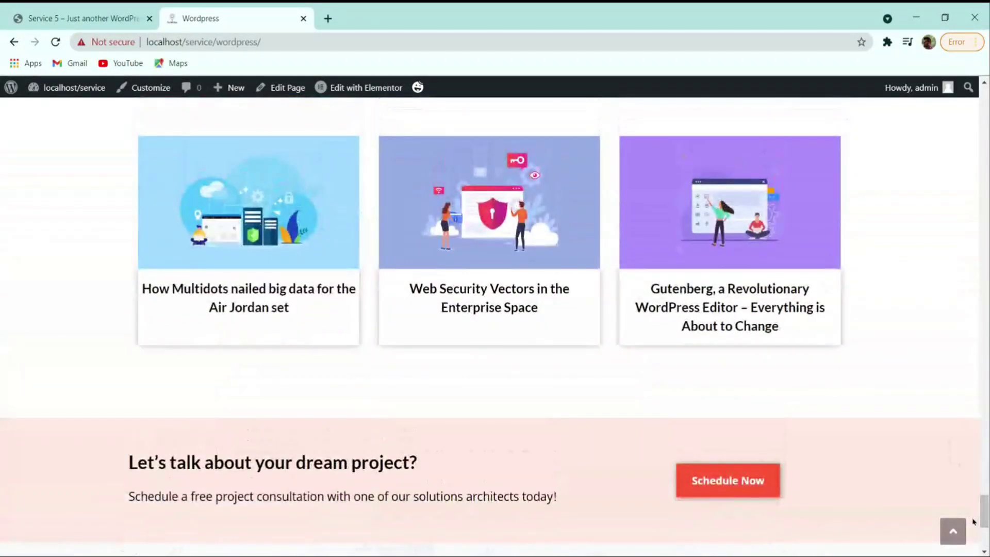
left_click(953, 531)
- Check the footer on the About page, then go to the Home page
left_click(797, 123)
scroll(853, 195, "down", 10)
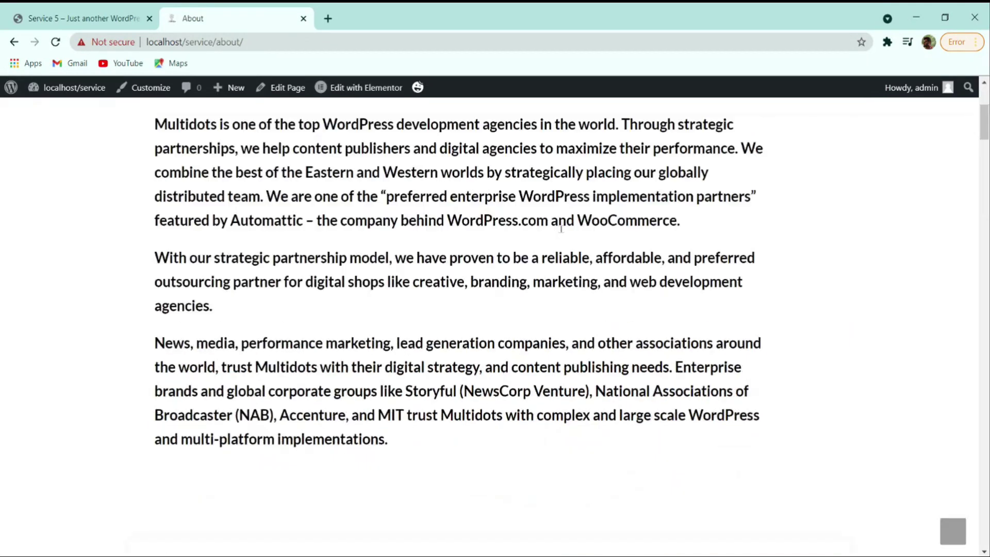
scroll(853, 195, "down", 6)
left_click(952, 531)
left_click(688, 123)
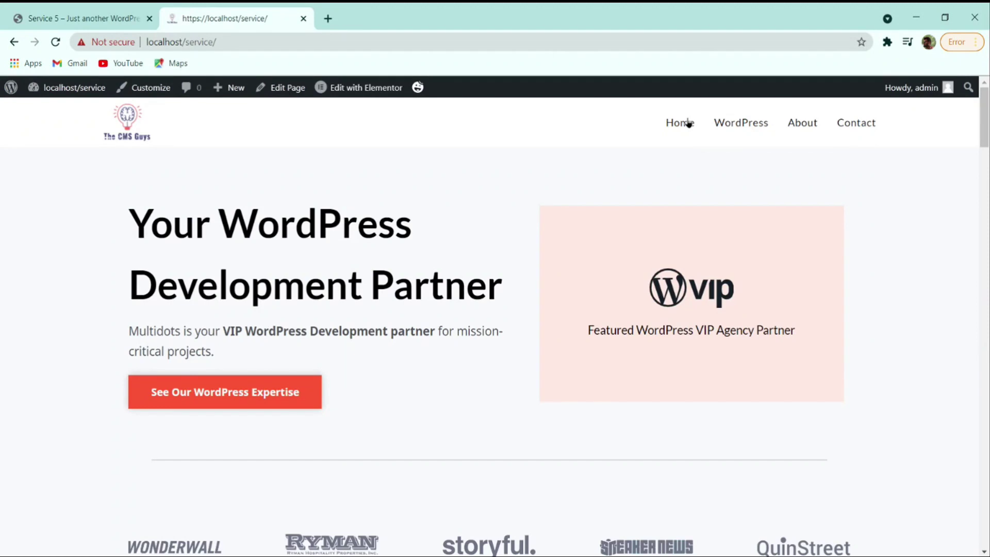